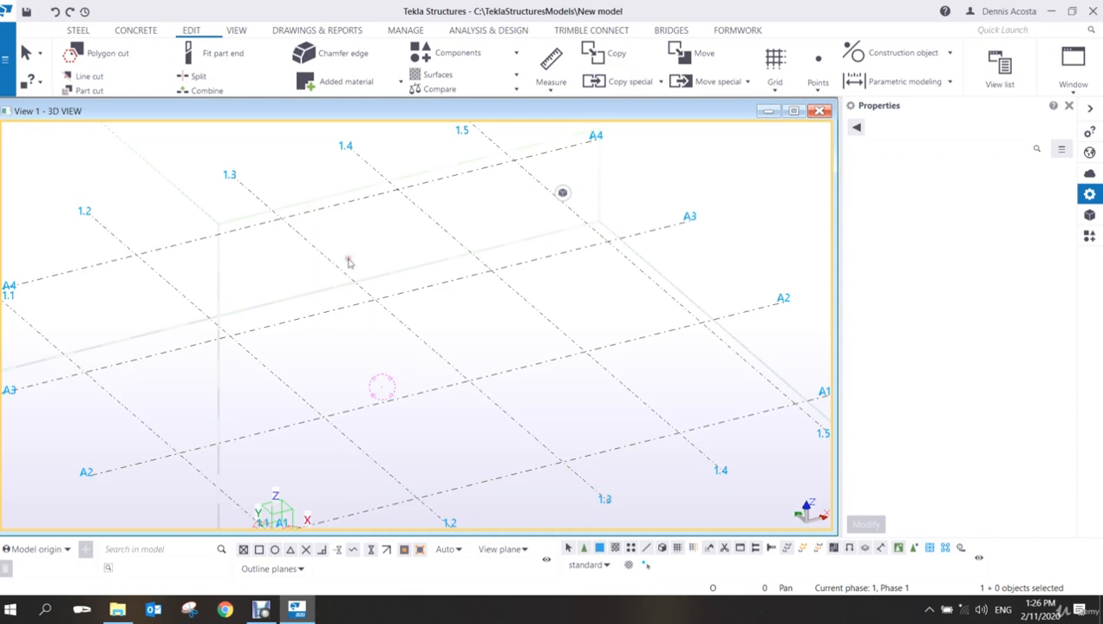
- Start the pad footing command and open the profile catalog for the footing's profile
left_click(133, 31)
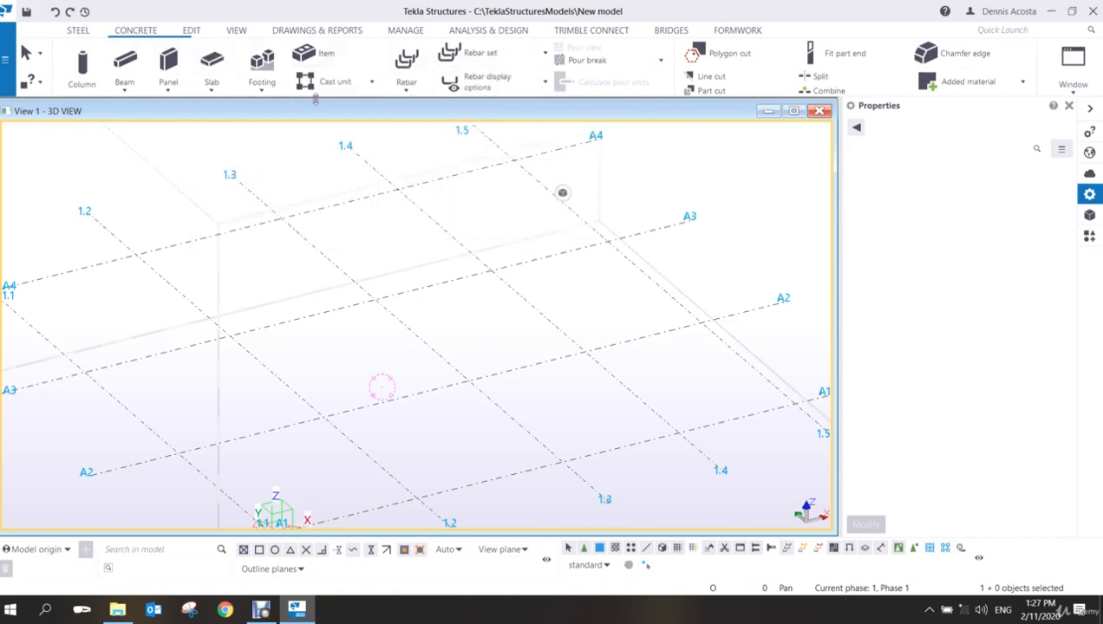
left_click(266, 62)
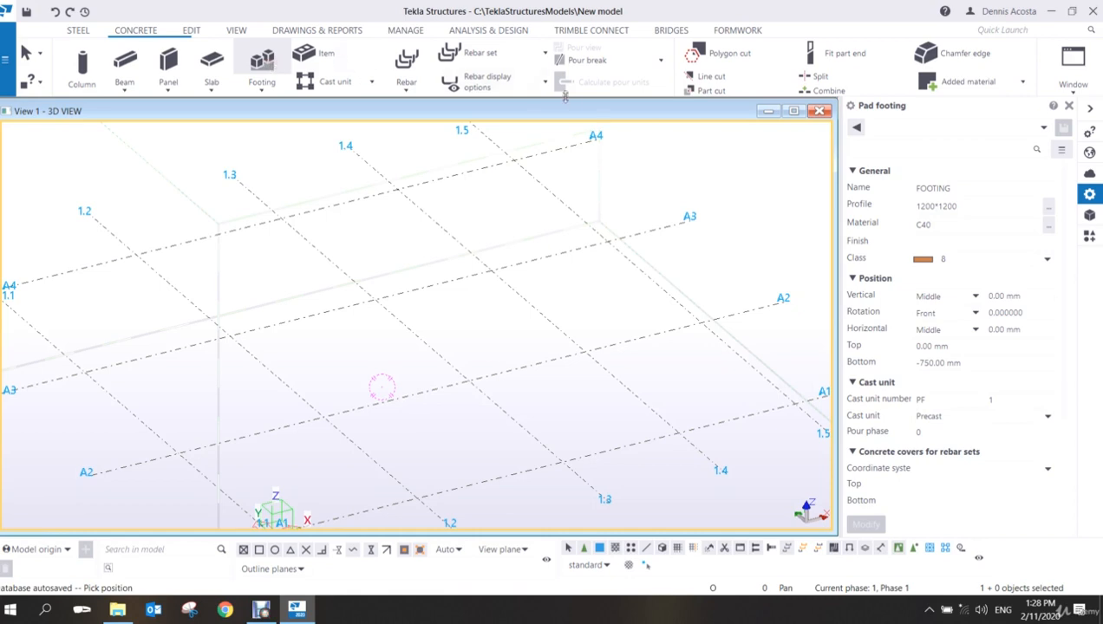
left_click(967, 224)
left_click(1045, 187)
left_click(947, 206)
left_click(1050, 212)
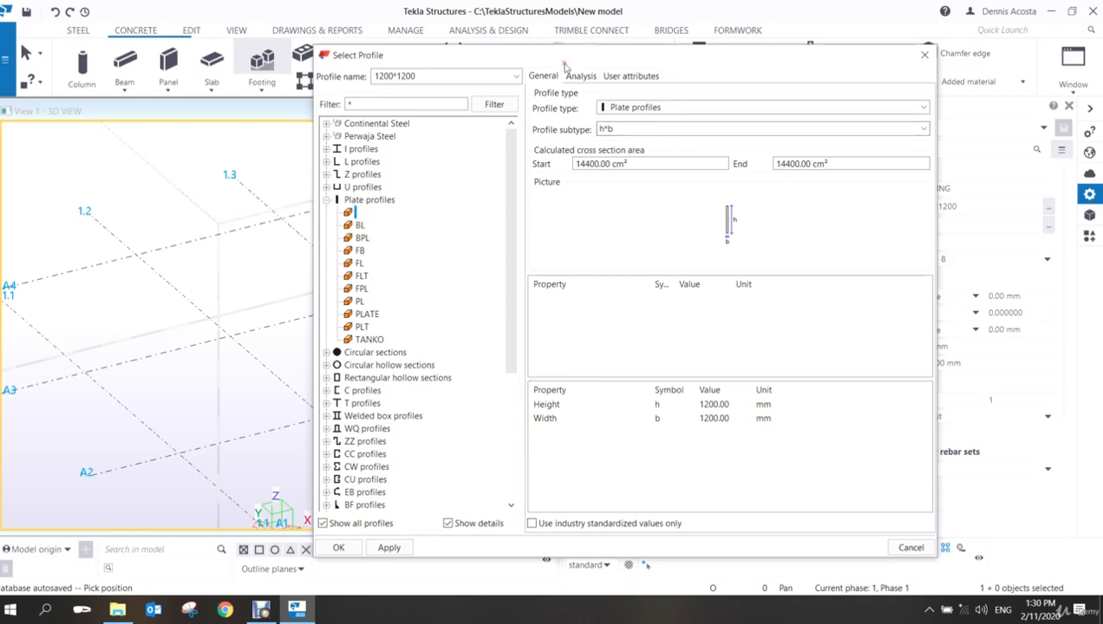
- Preview the RCDL and RCL concrete profiles in the profile catalog, including their shape and dimension properties
mouse_move(598, 55)
left_mouse_down()
mouse_move(682, 19)
mouse_move(619, 59)
left_mouse_up()
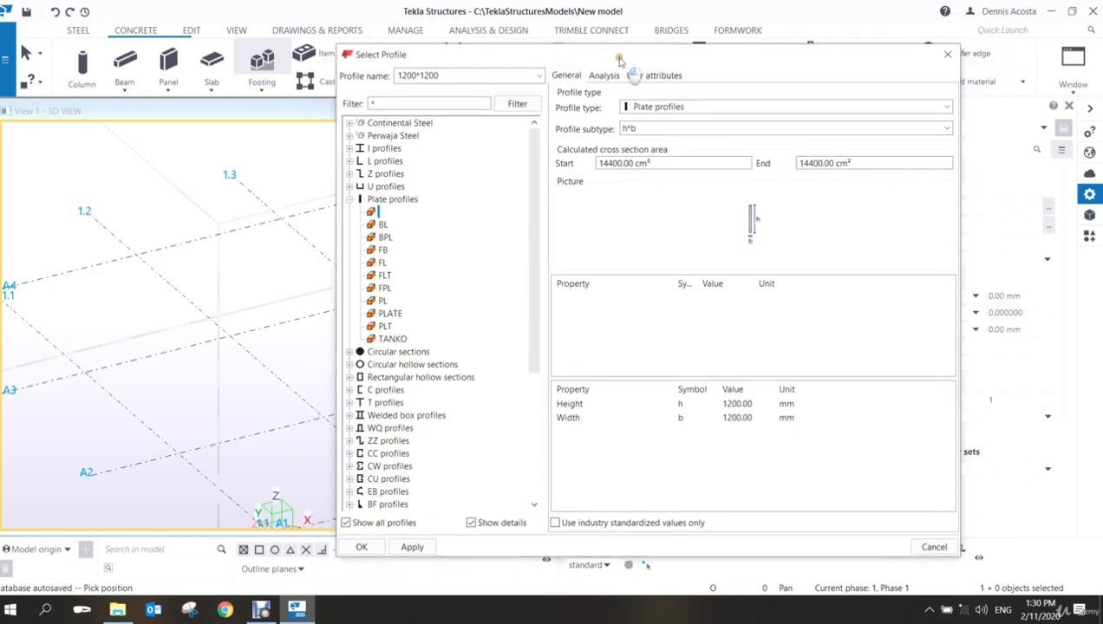
scroll(401, 295, "down", 5)
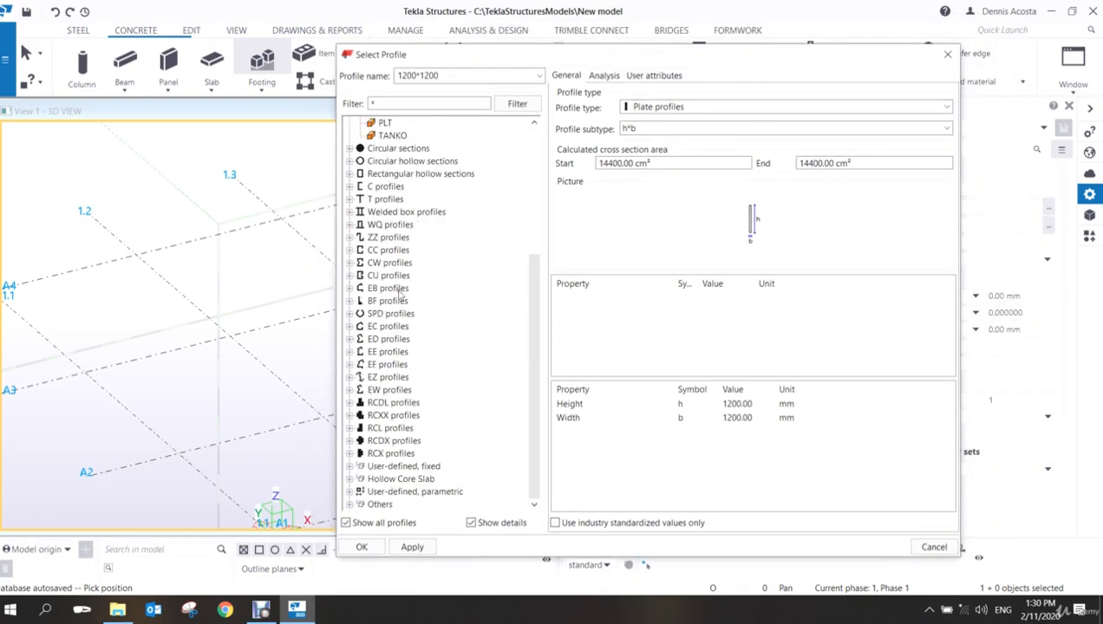
left_click(350, 404)
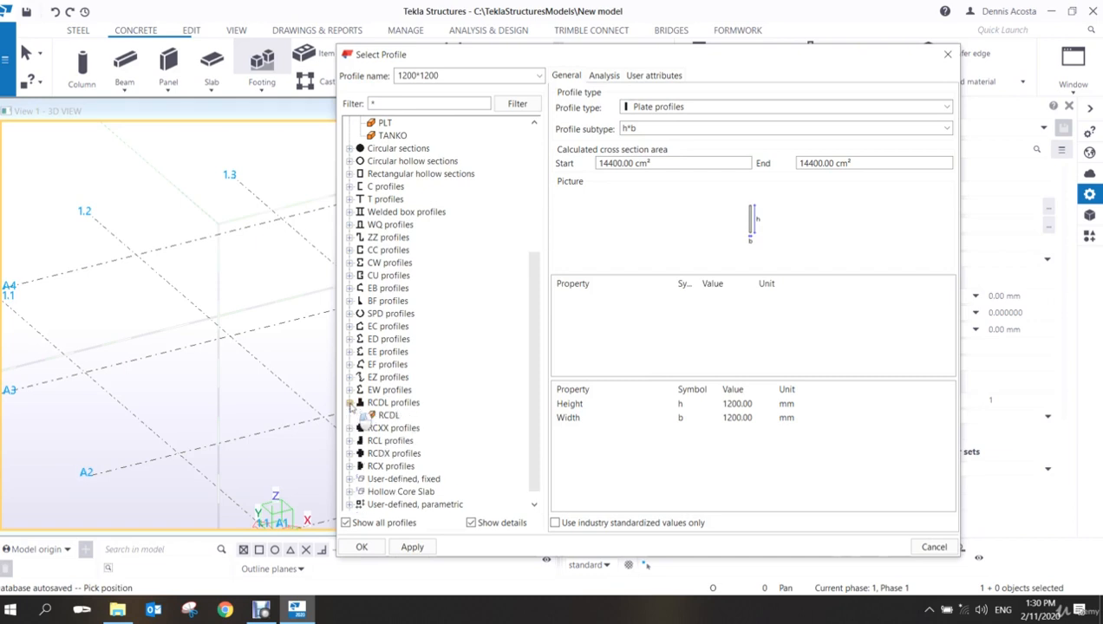
left_click(388, 415)
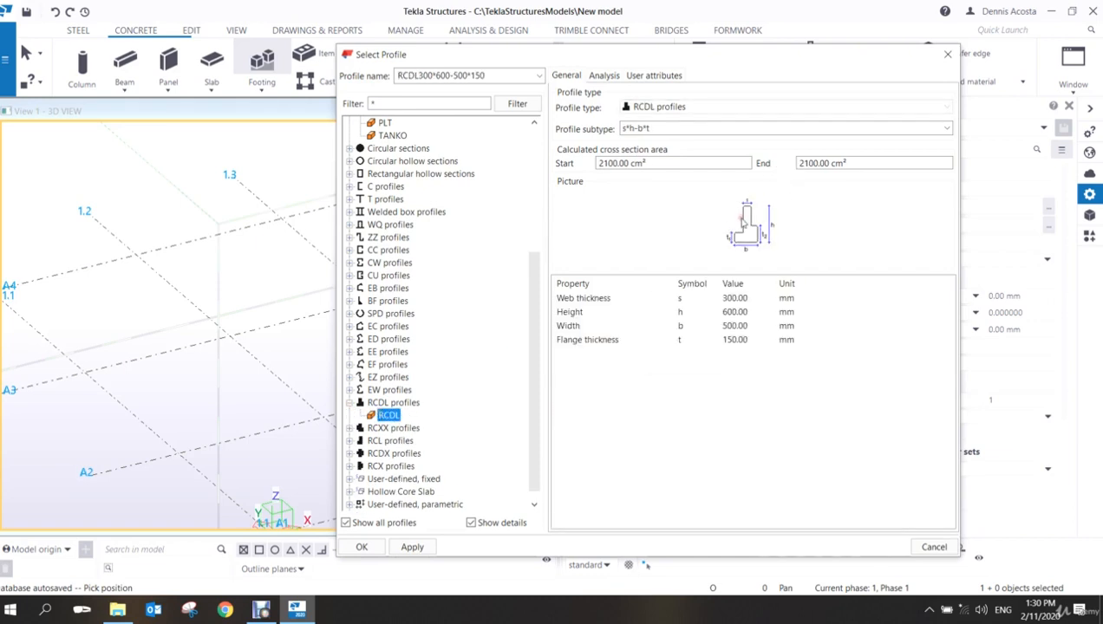
left_click(350, 442)
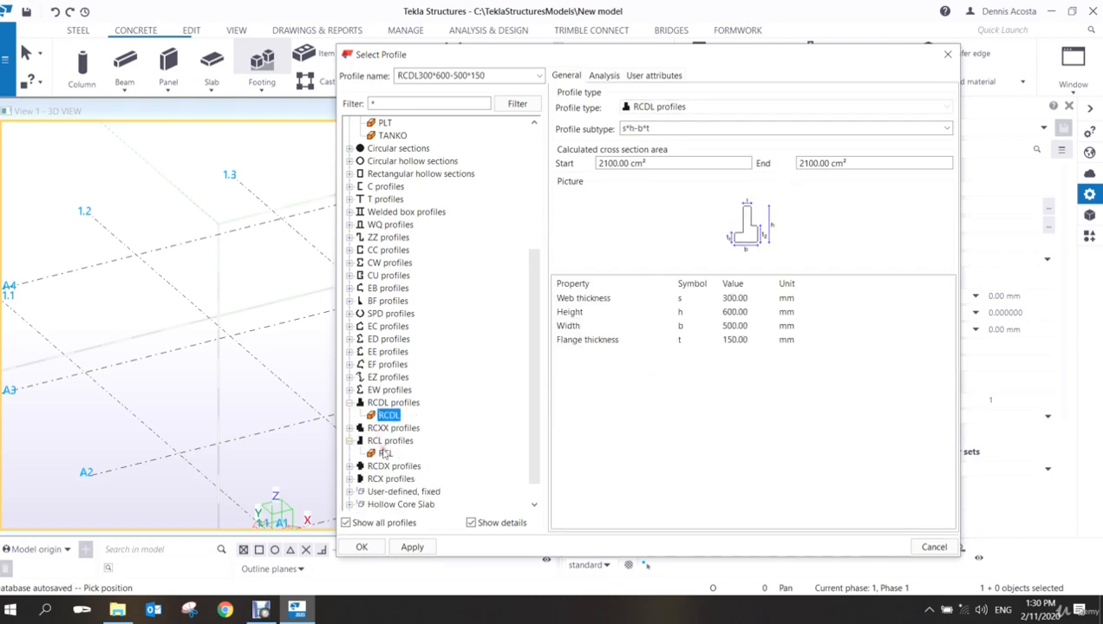
left_click(385, 454)
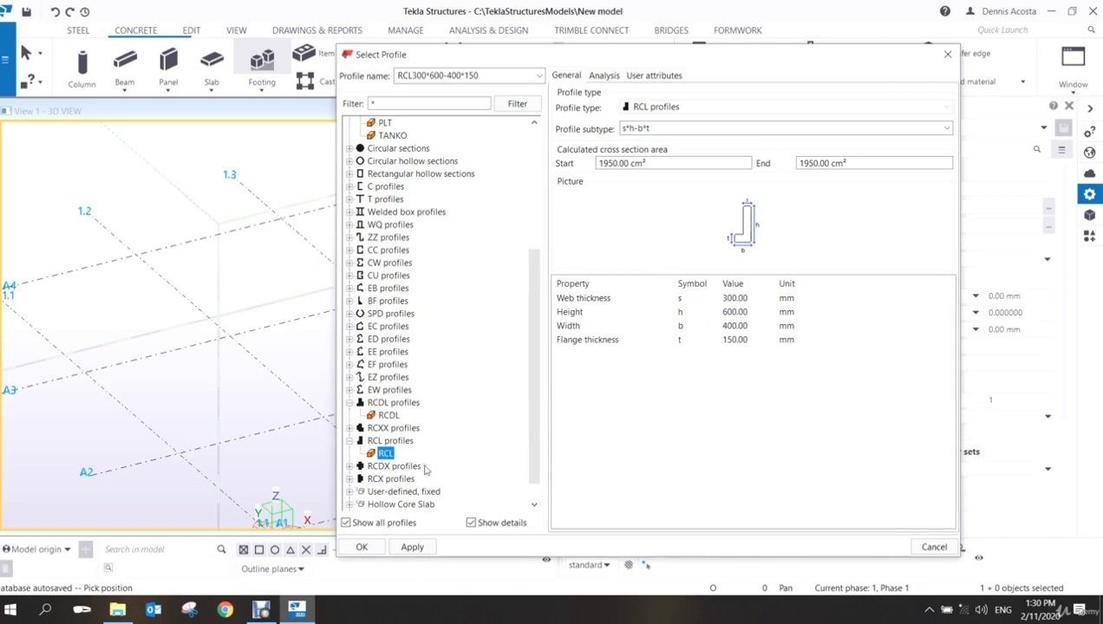
- Look through the user-defined fixed and user-defined parametric profile groups in the catalog
scroll(423, 469, "down", 1)
left_click(349, 466)
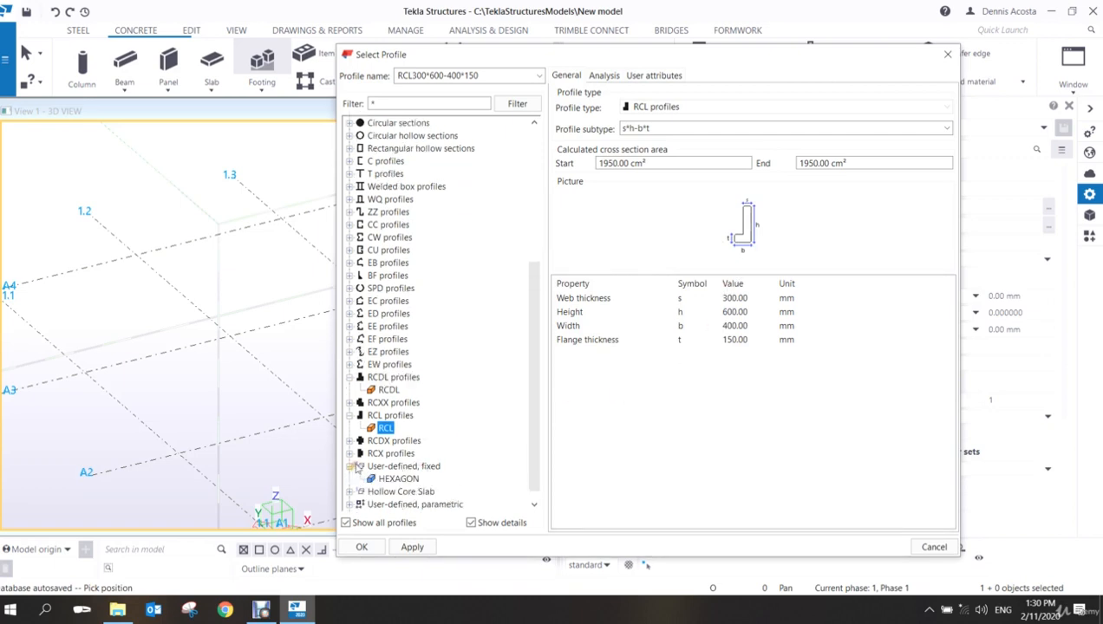
scroll(460, 454, "down", 1)
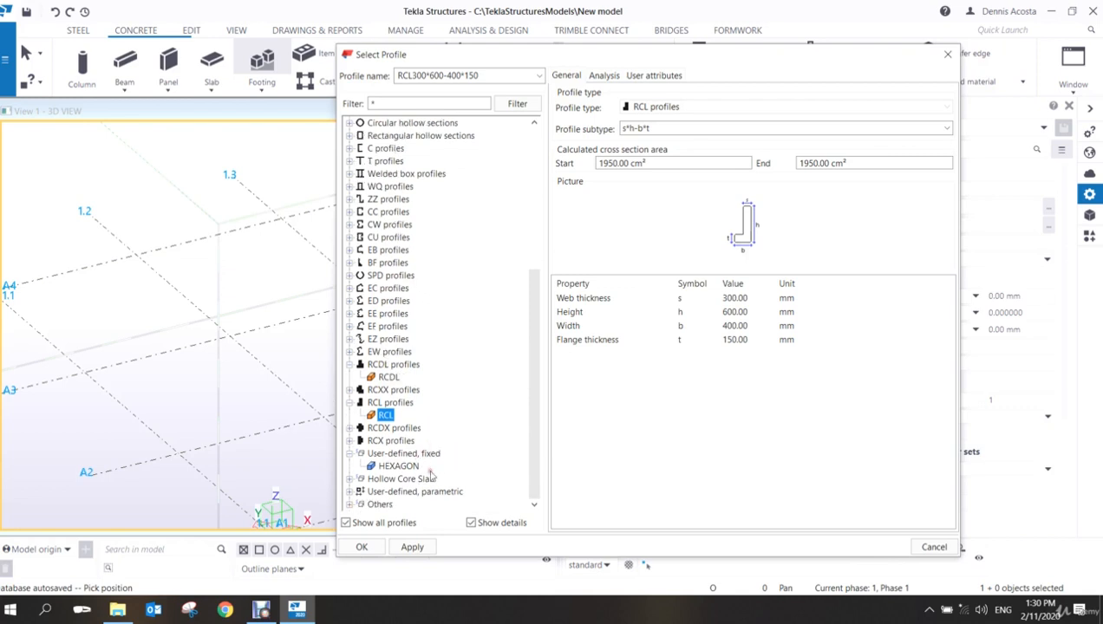
left_click(350, 492)
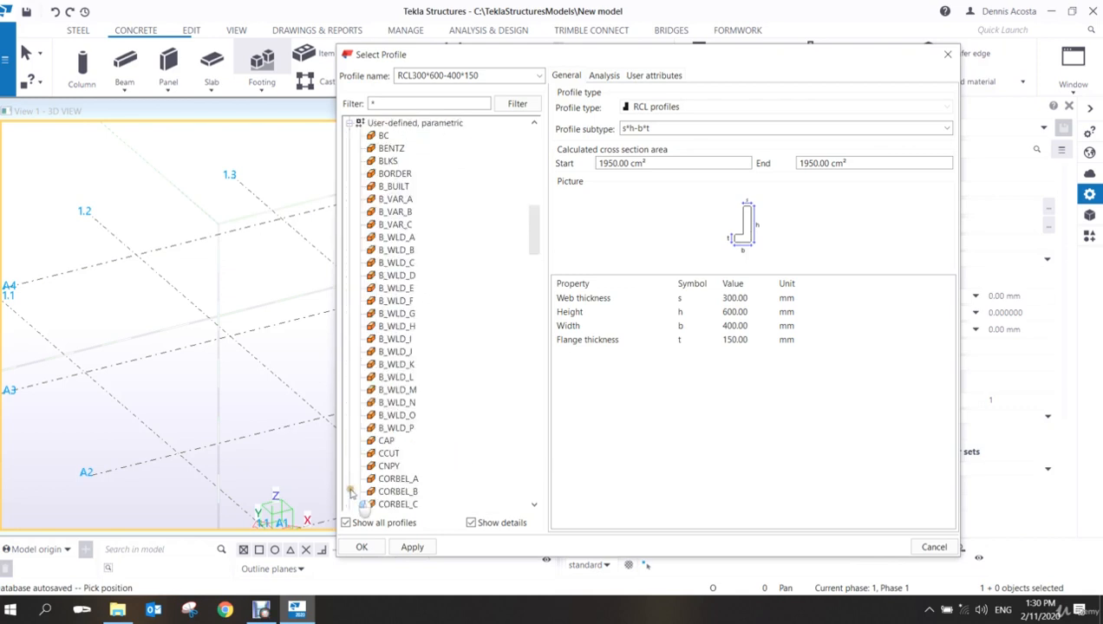
scroll(402, 308, "down", 20)
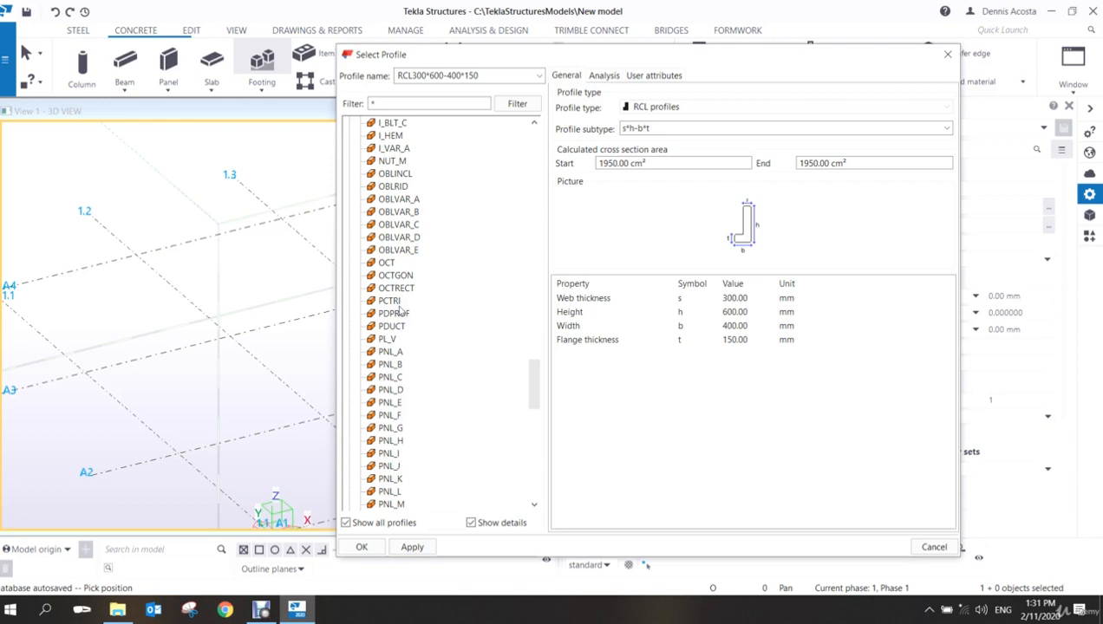
scroll(431, 393, "down", 20)
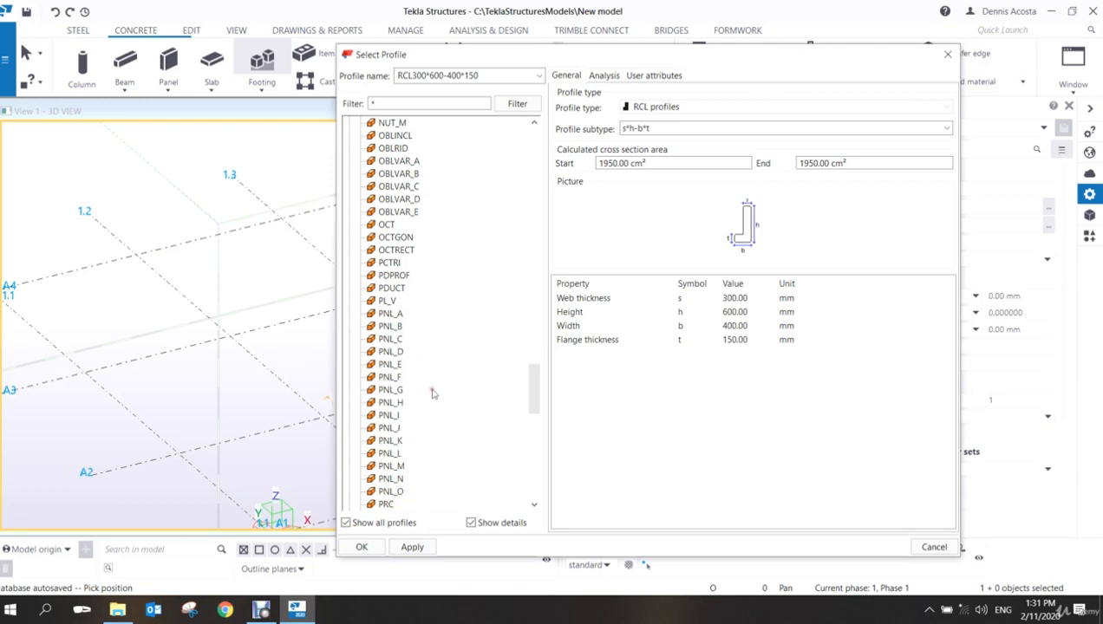
scroll(457, 318, "up", 15)
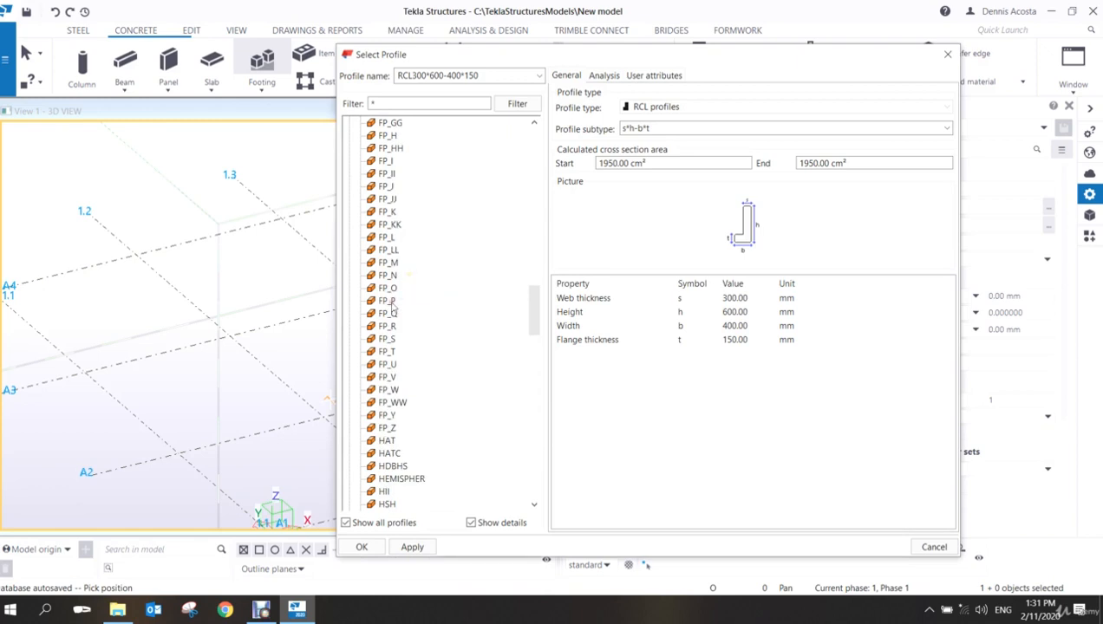
- Preview the FP_V and IRR_G parametric profiles, and close the profile catalog without applying a selection
left_click(386, 339)
left_click(387, 377)
scroll(387, 416, "down", 5)
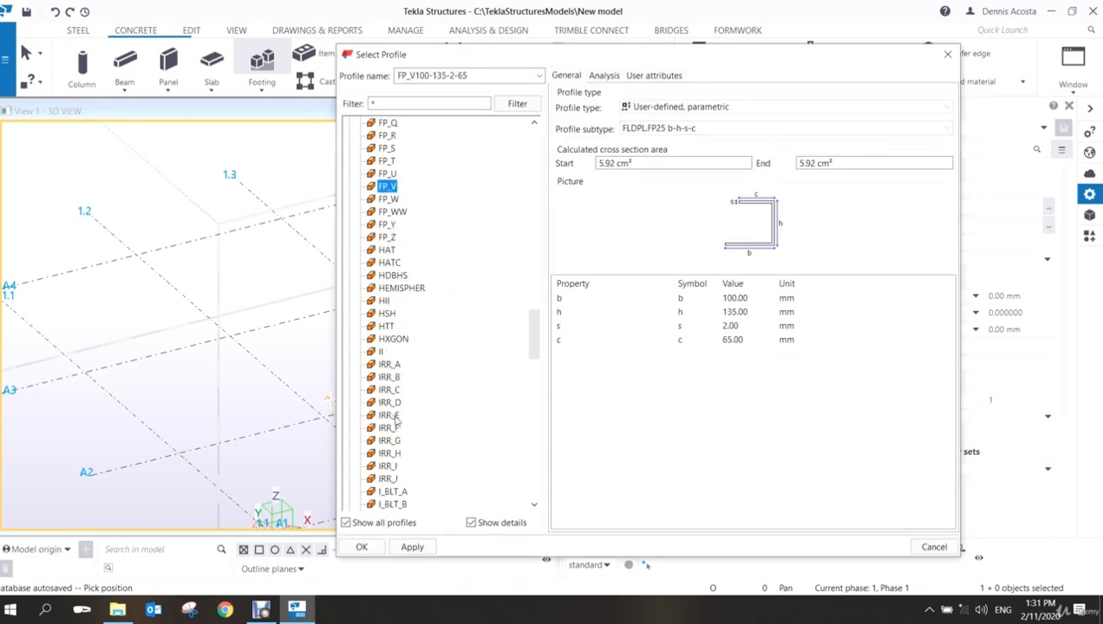
left_click(389, 415)
left_click(390, 440)
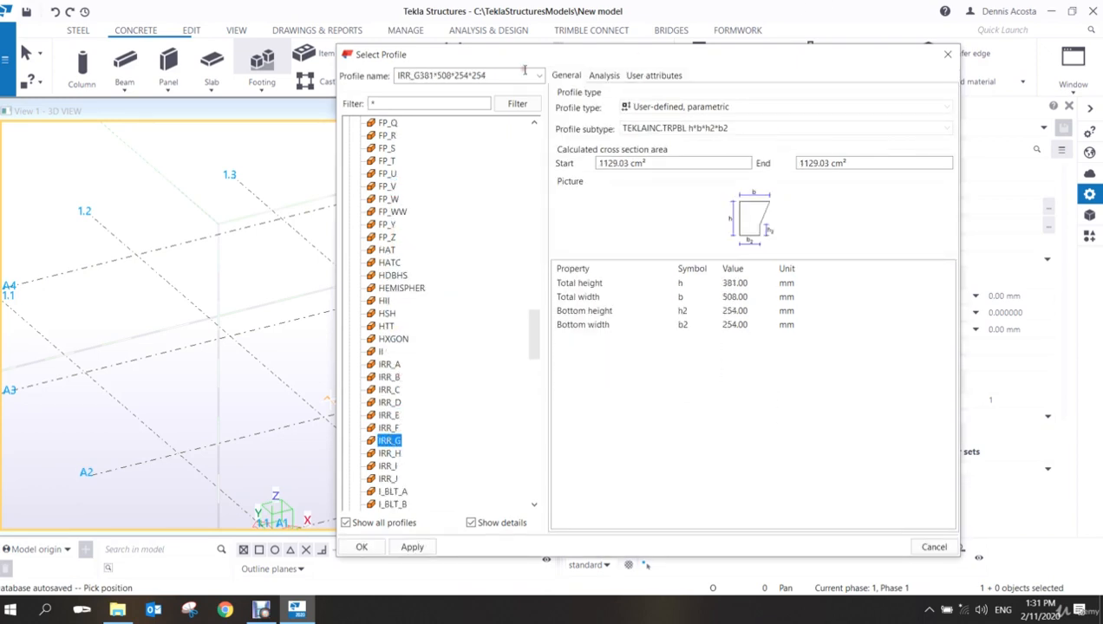
left_click(945, 57)
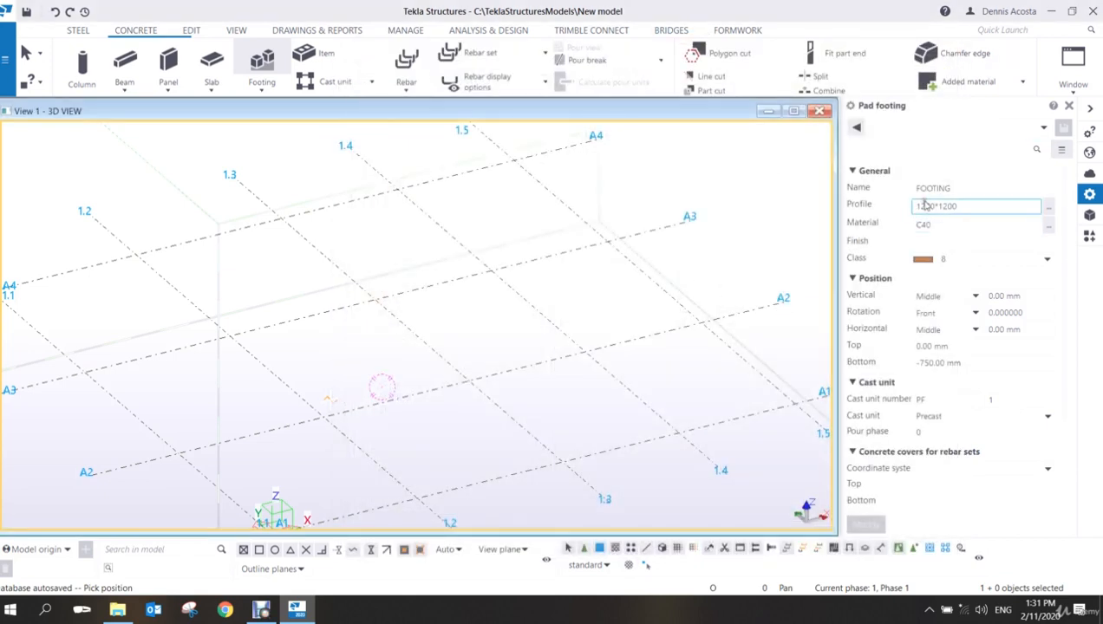
- Open the material catalog for the pad footing and look through the available concrete grades
left_click(1048, 224)
scroll(533, 217, "up", 3)
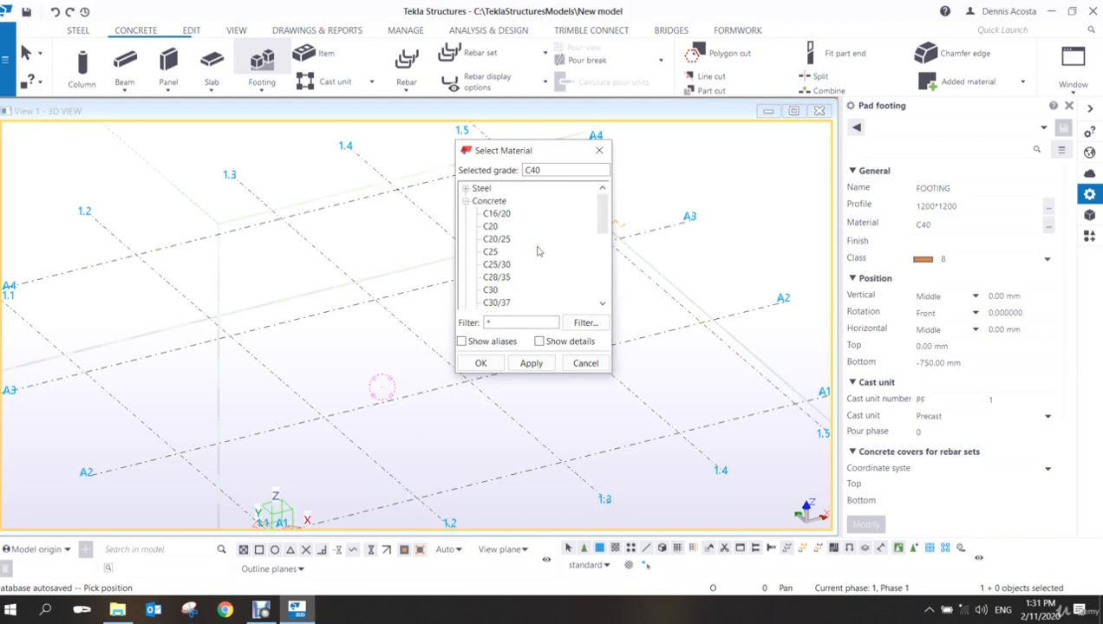
scroll(521, 228, "down", 4)
scroll(524, 216, "up", 3)
scroll(524, 214, "down", 6)
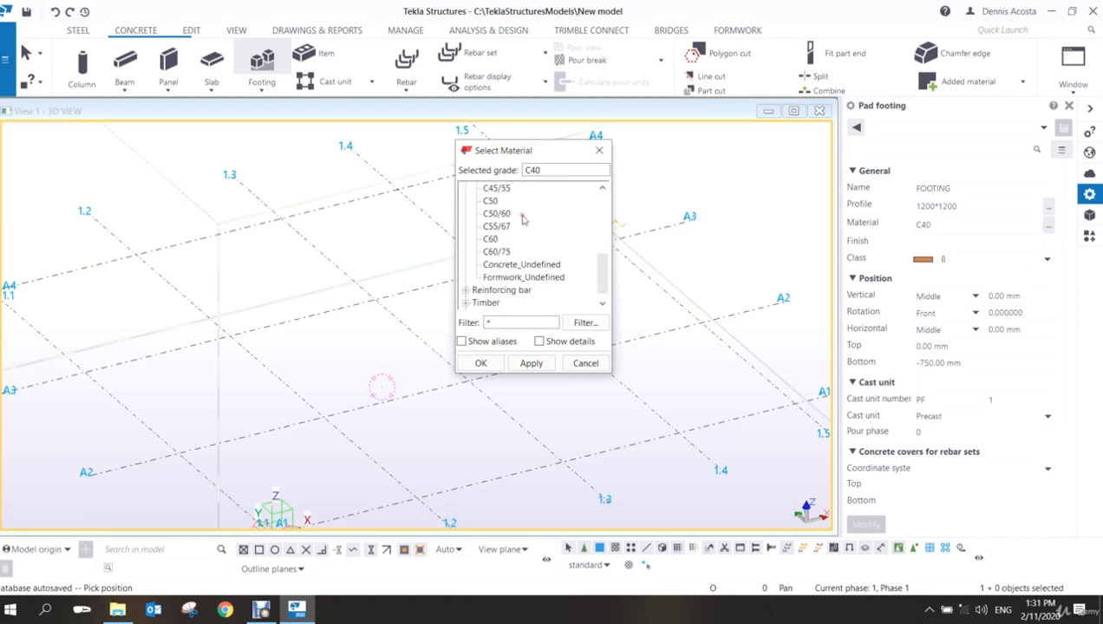
scroll(523, 221, "up", 6)
scroll(522, 228, "down", 1)
scroll(522, 228, "down", 5)
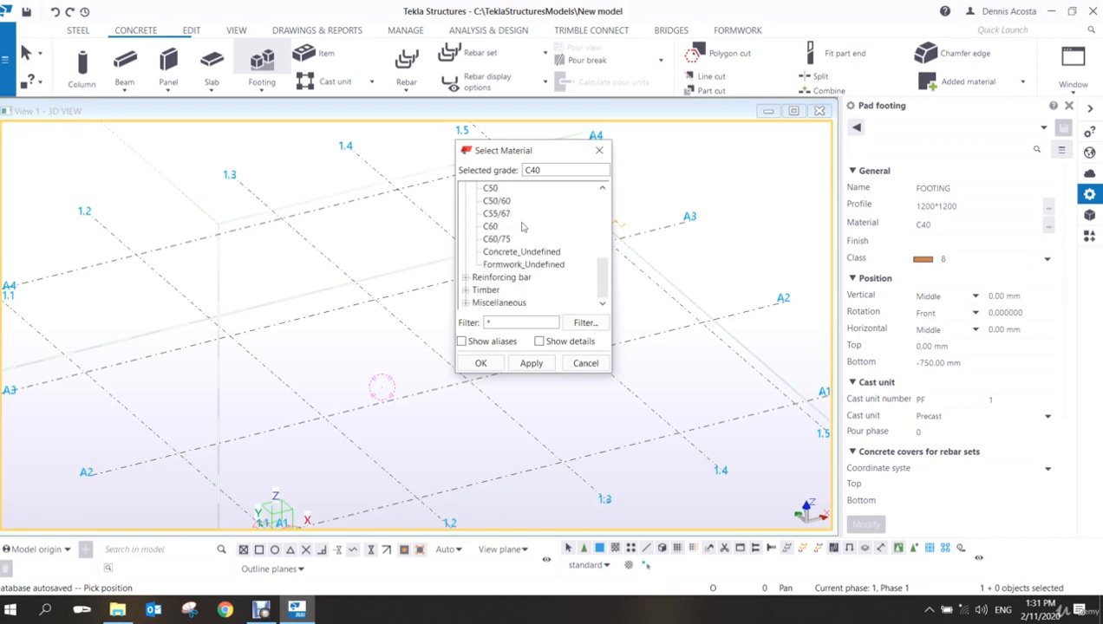
scroll(494, 212, "up", 6)
scroll(482, 194, "up", 1)
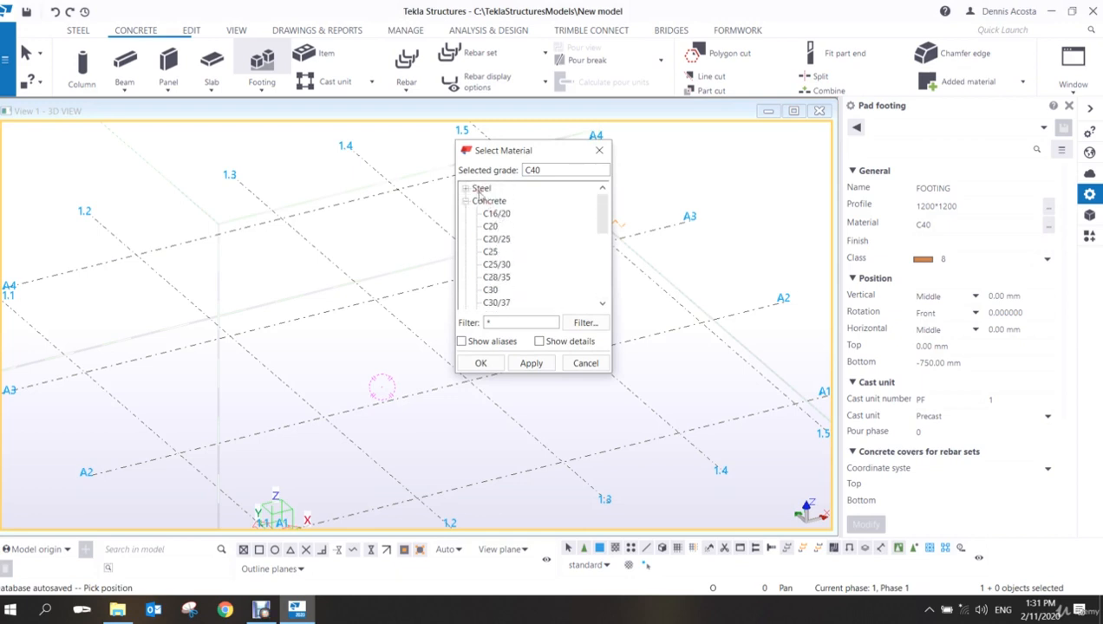
- Examine the steel and miscellaneous material groups, and close the material catalog without applying a selection
left_click(465, 188)
left_click(465, 188)
scroll(487, 219, "down", 2)
scroll(487, 218, "down", 3)
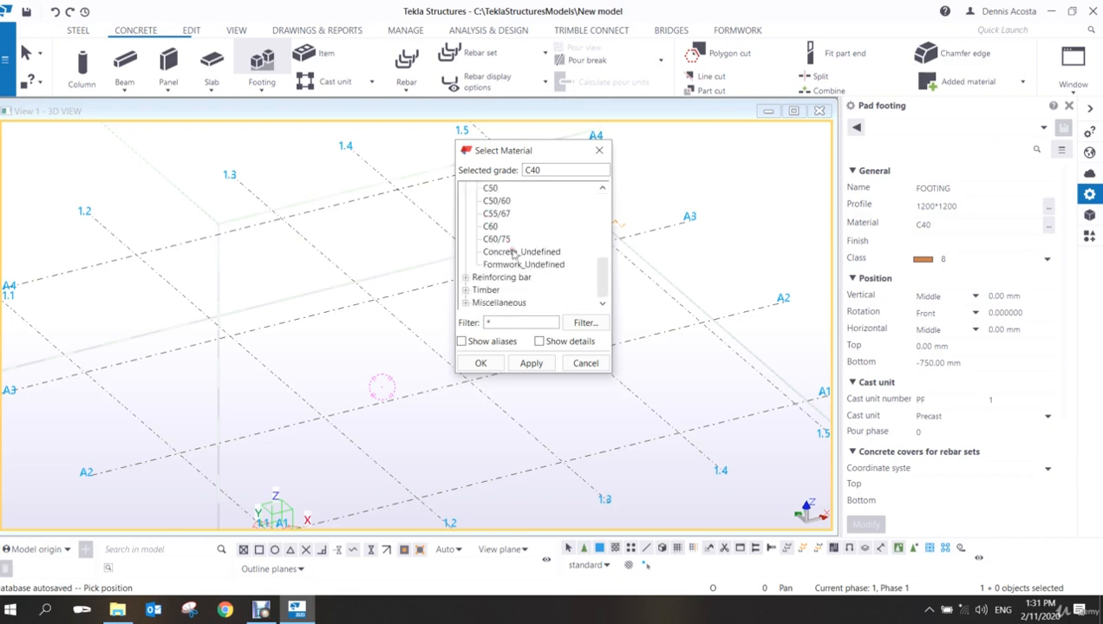
left_click(466, 302)
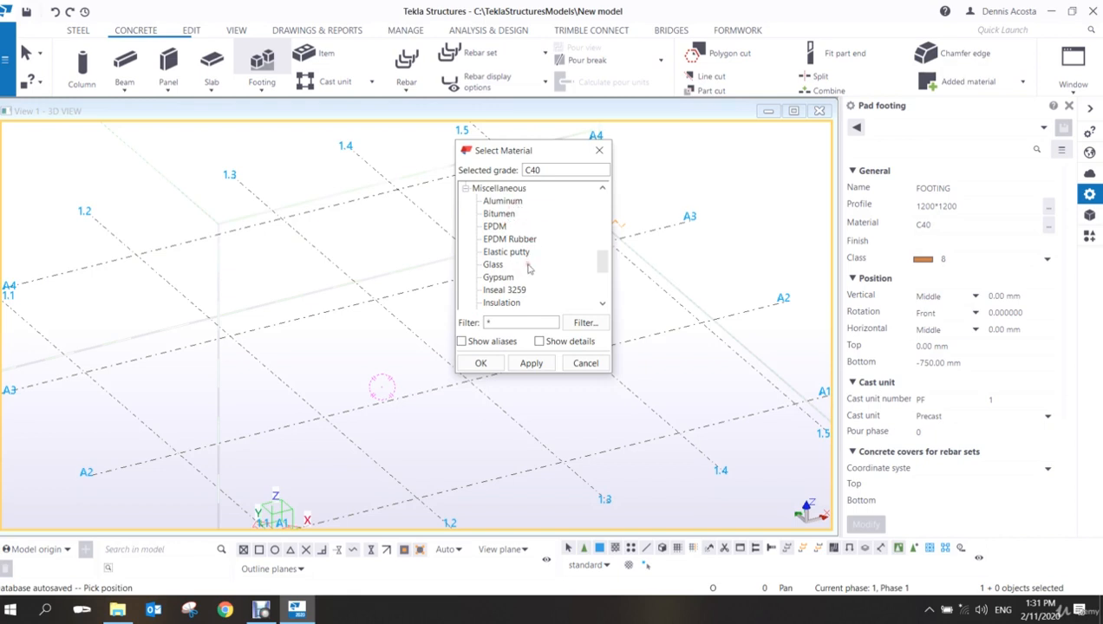
scroll(526, 265, "down", 3)
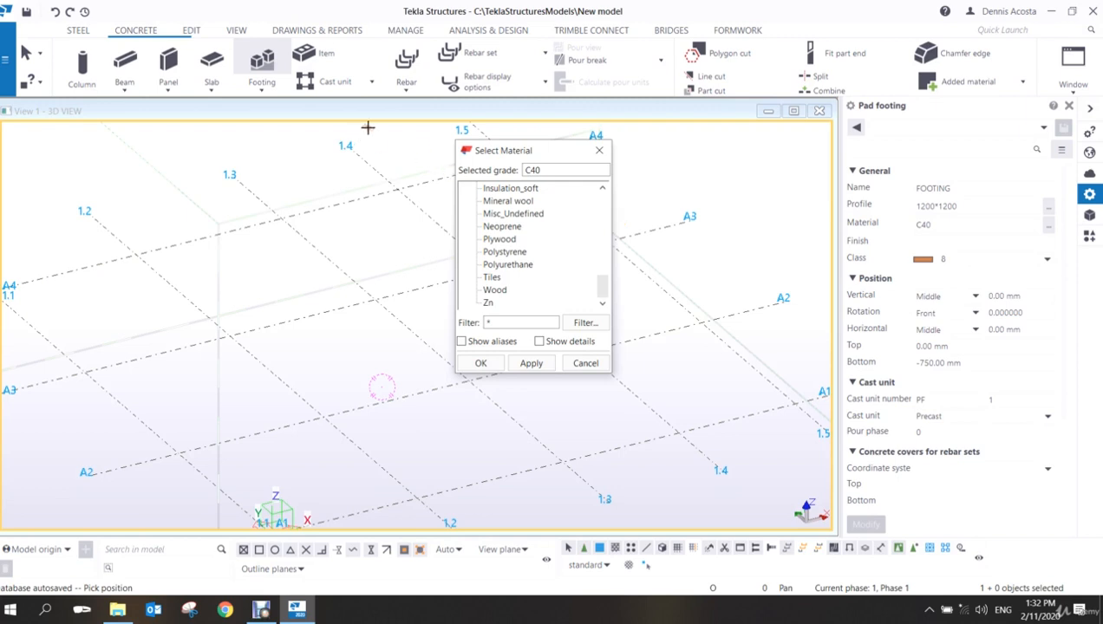
left_click(598, 150)
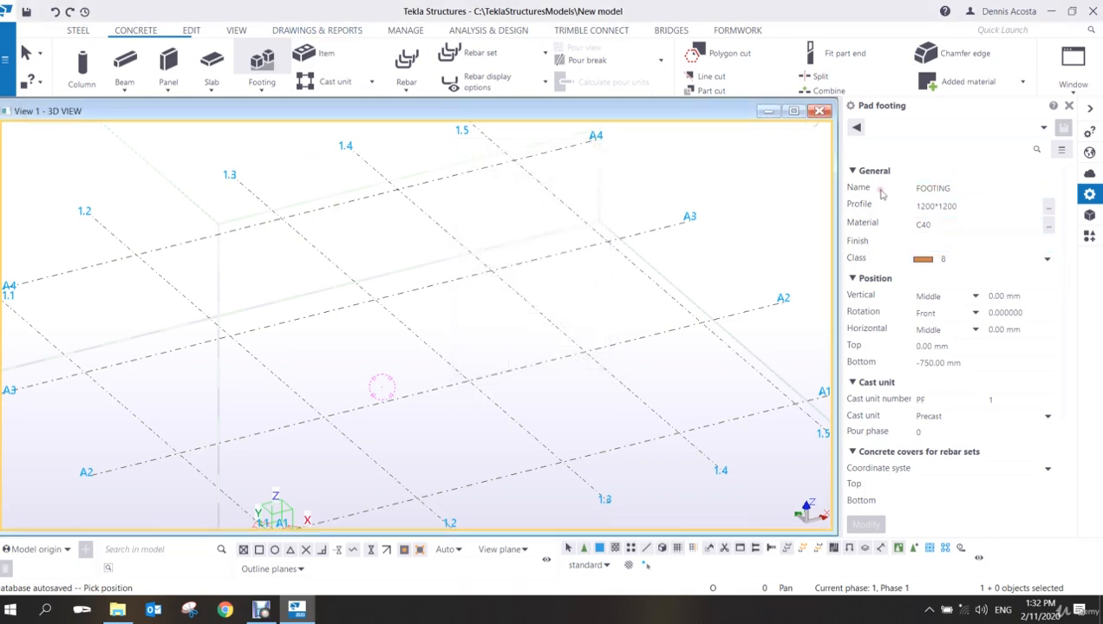
- Check the pad footing's Finish field and Class colour choices, and interrupt the placement command
left_click(939, 245)
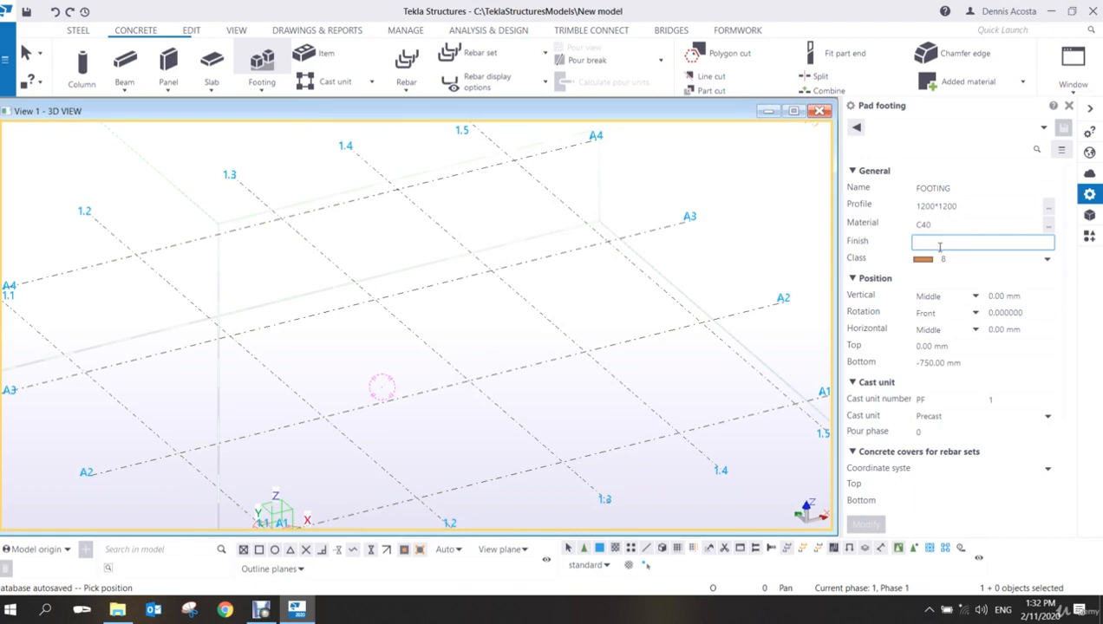
left_click(1046, 258)
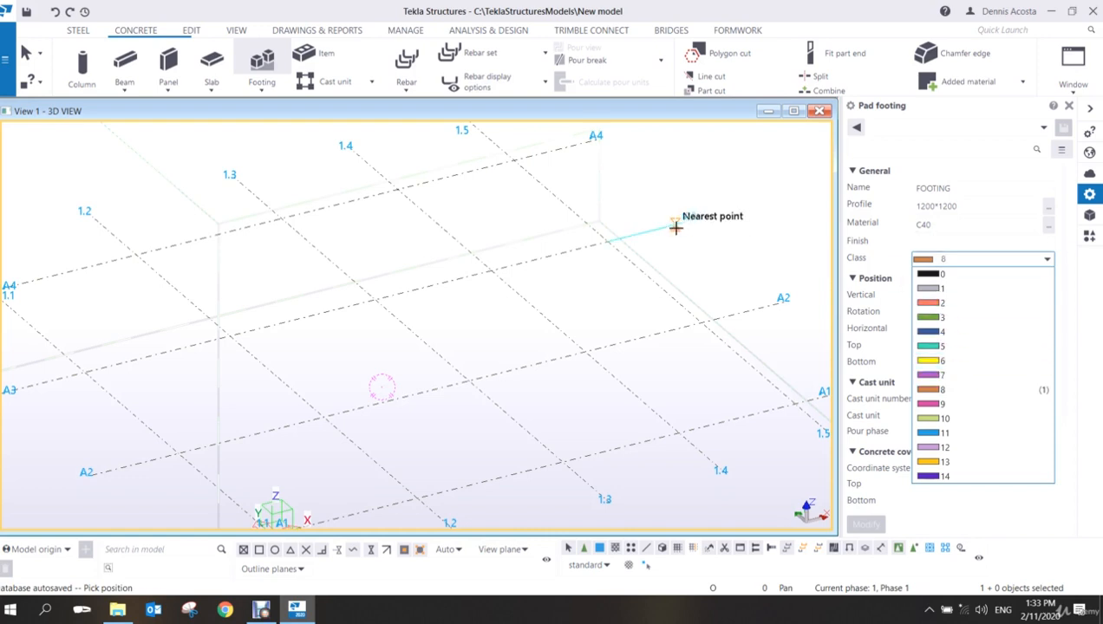
right_click(679, 179)
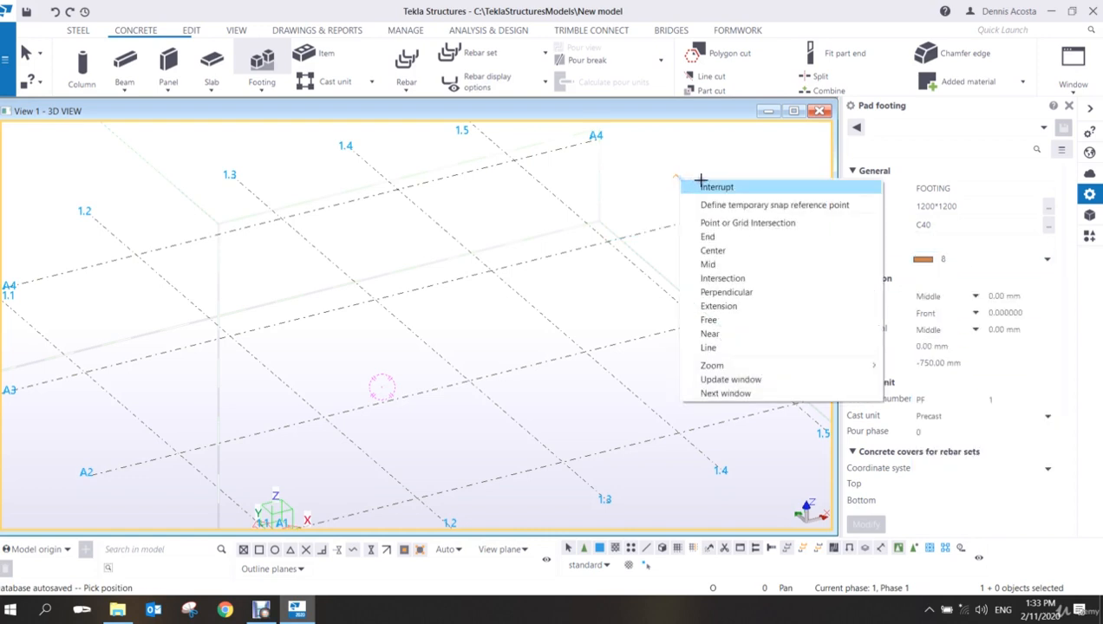
left_click(704, 187)
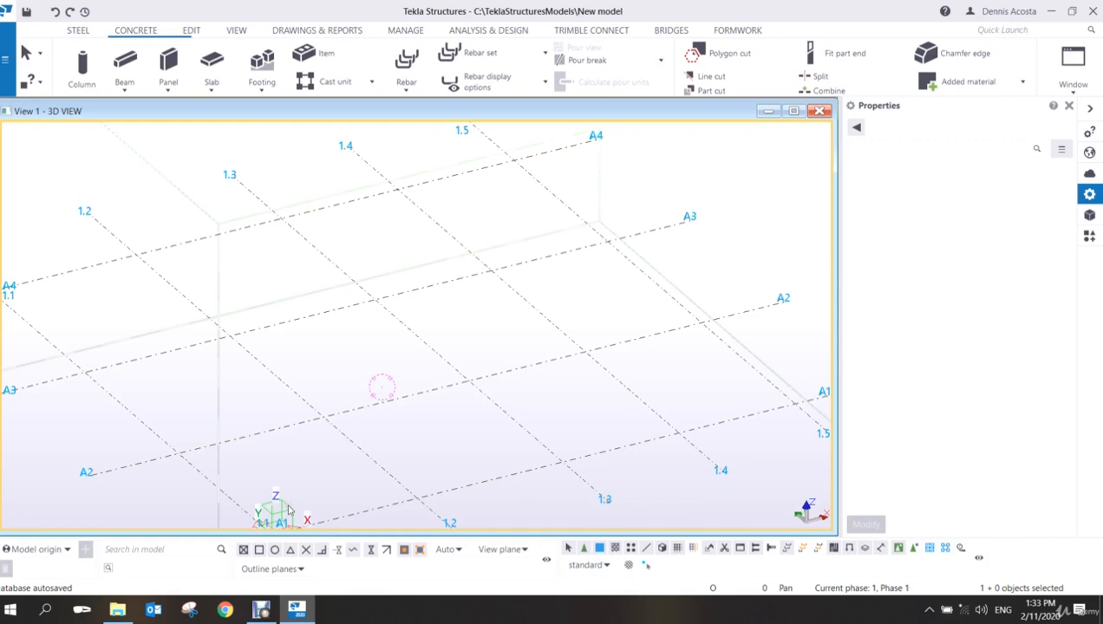
- Restart the pad footing command and review its Rotation and Horizontal position options without changing them
left_click(257, 69)
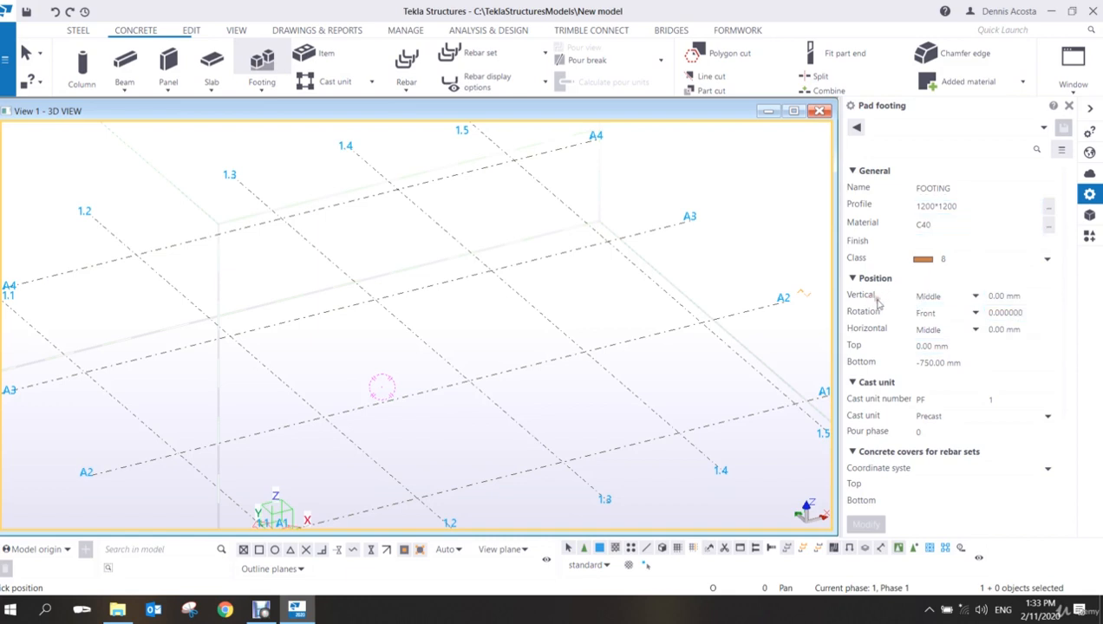
left_click(953, 313)
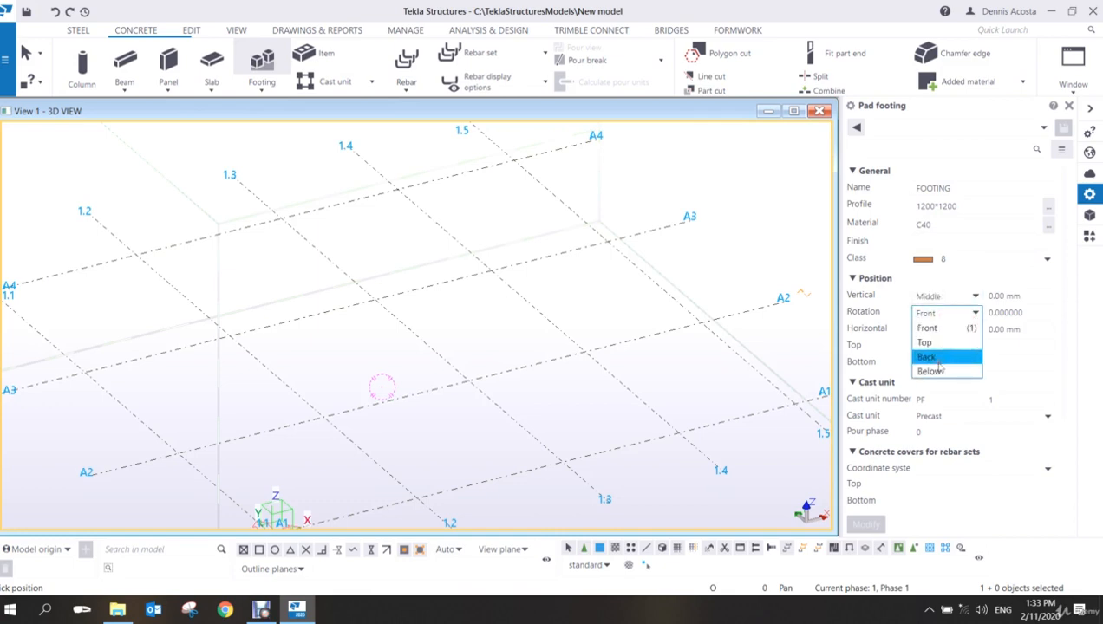
left_click(888, 309)
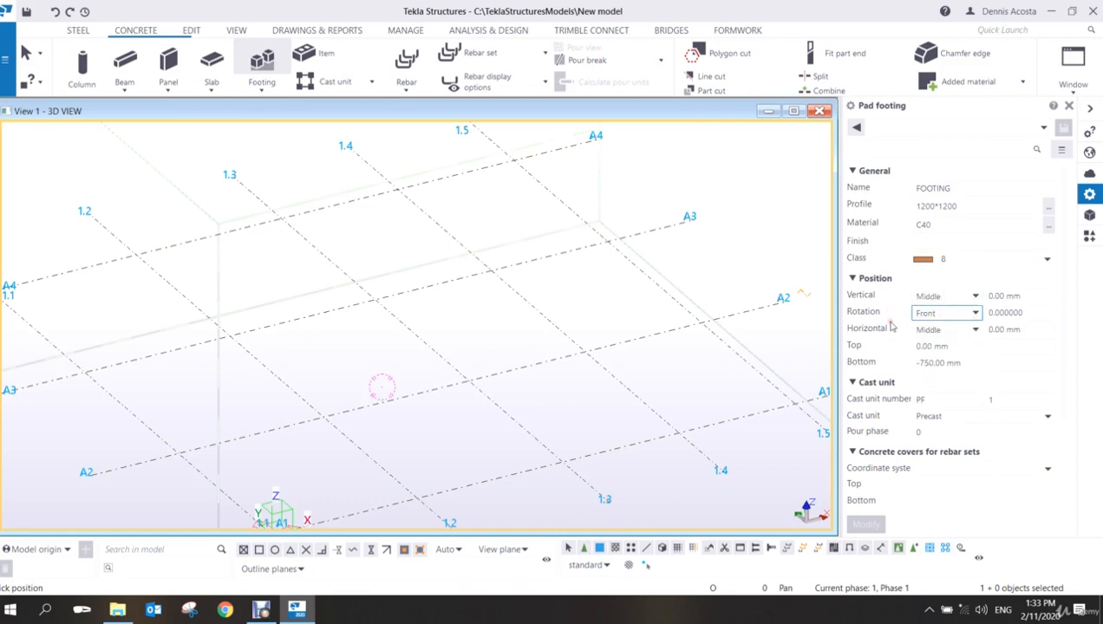
left_click(977, 331)
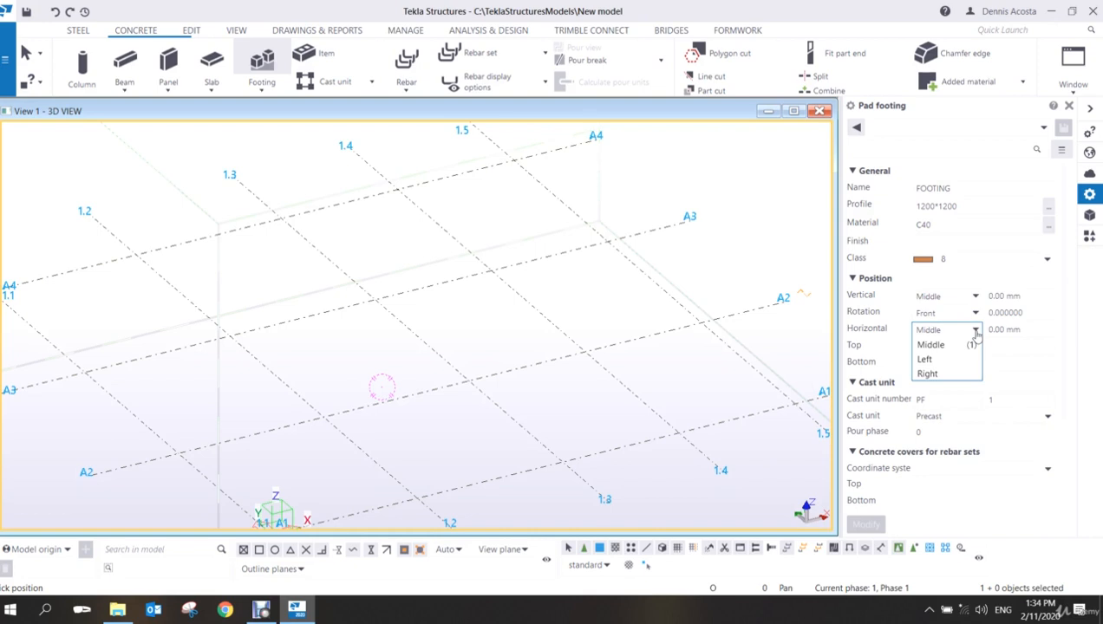
left_click(873, 347)
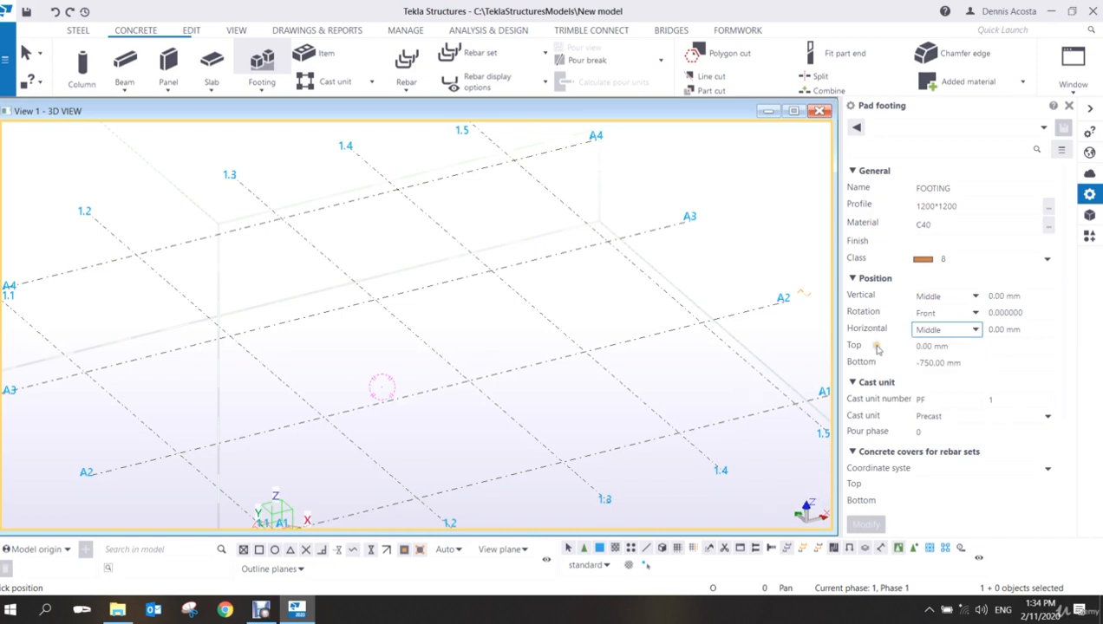
- Check the pad footing's Top and Bottom level fields, and set its cast unit type to Cast in place
left_click(963, 349)
left_click(964, 362)
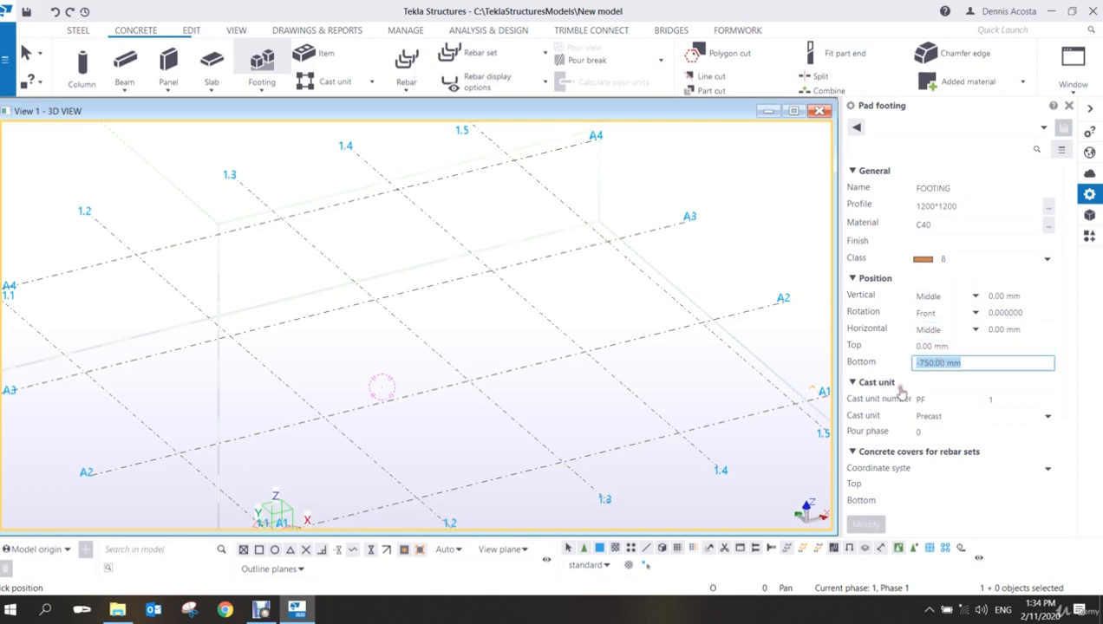
left_click(965, 417)
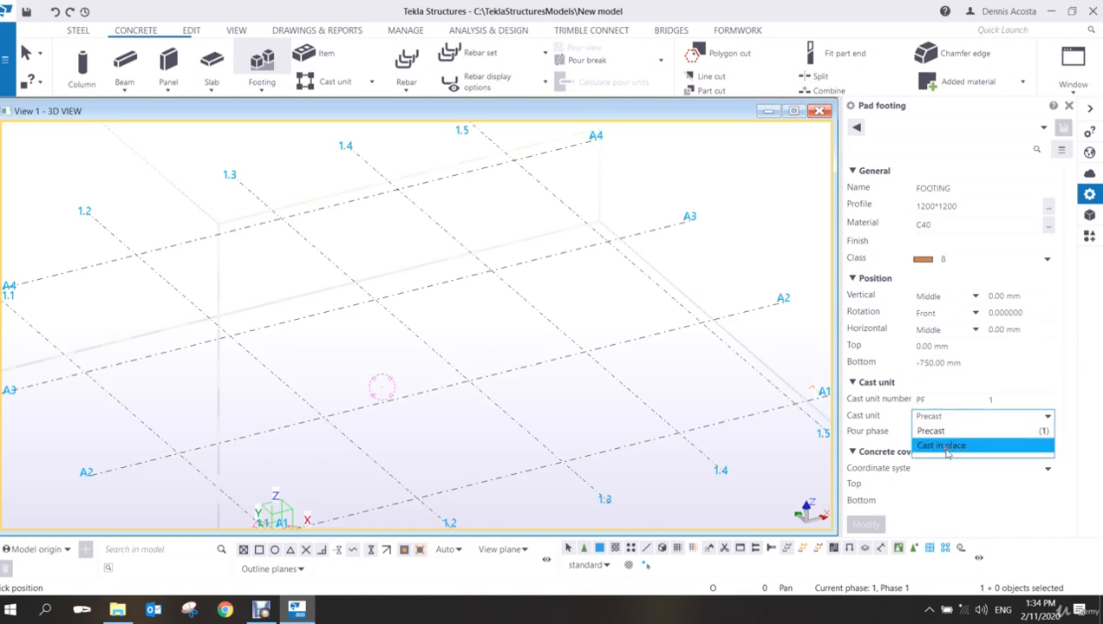
left_click(945, 447)
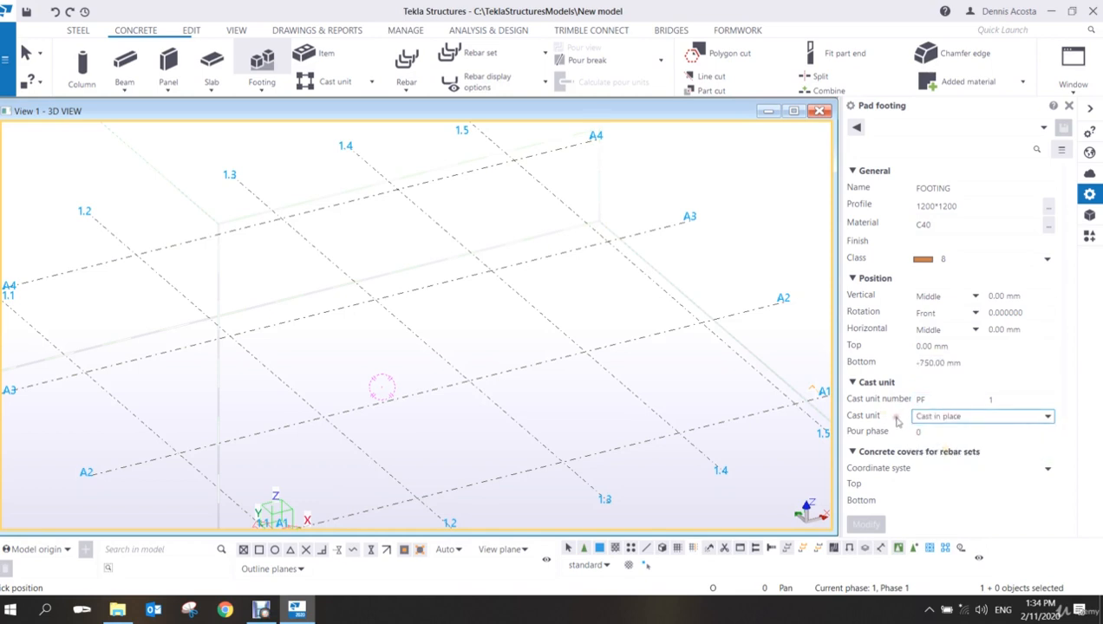
scroll(898, 419, "down", 3)
scroll(895, 426, "up", 3)
left_click(961, 417)
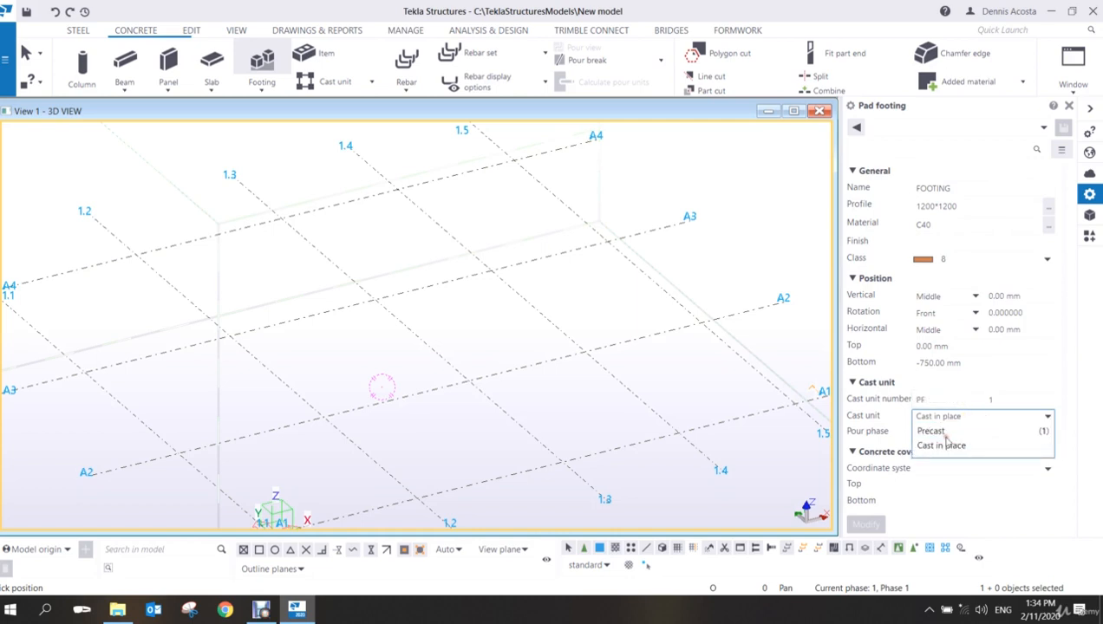
left_click(951, 444)
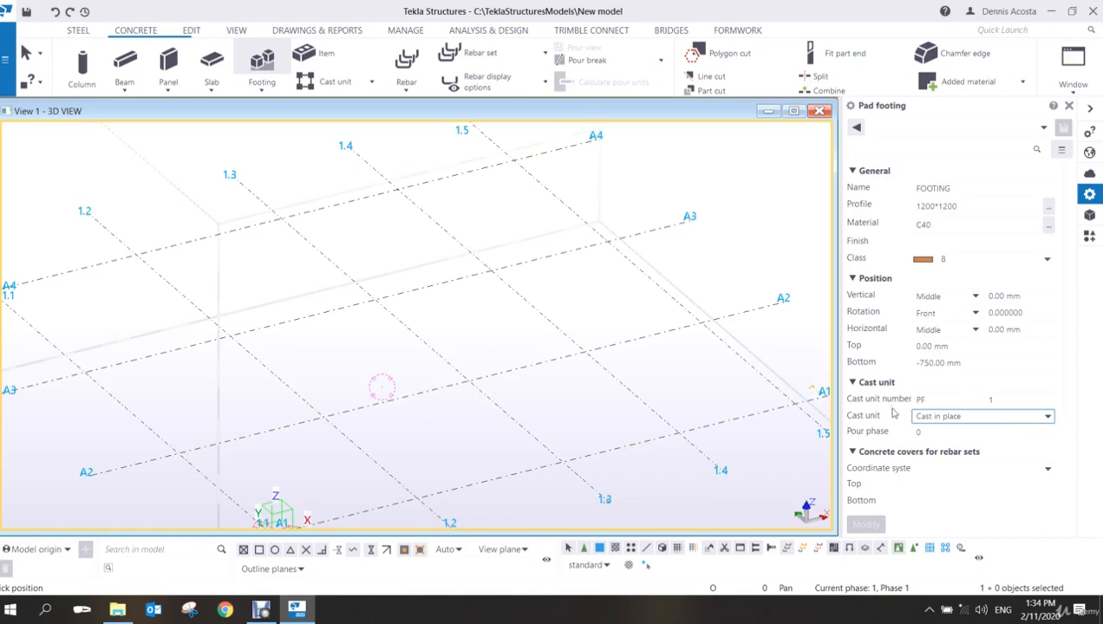
- Set the footing's class to 1 and place one pad footing at the intersection of grid lines A2 and 1.3
left_click(960, 261)
left_click(935, 288)
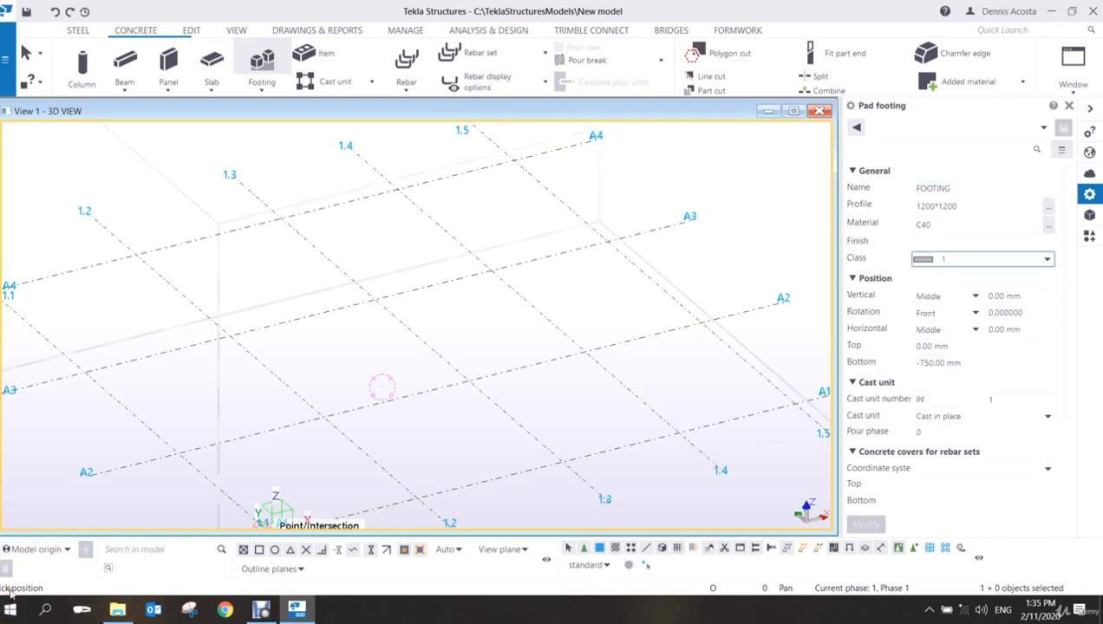
left_click(469, 378)
right_click(510, 335)
left_click(537, 343)
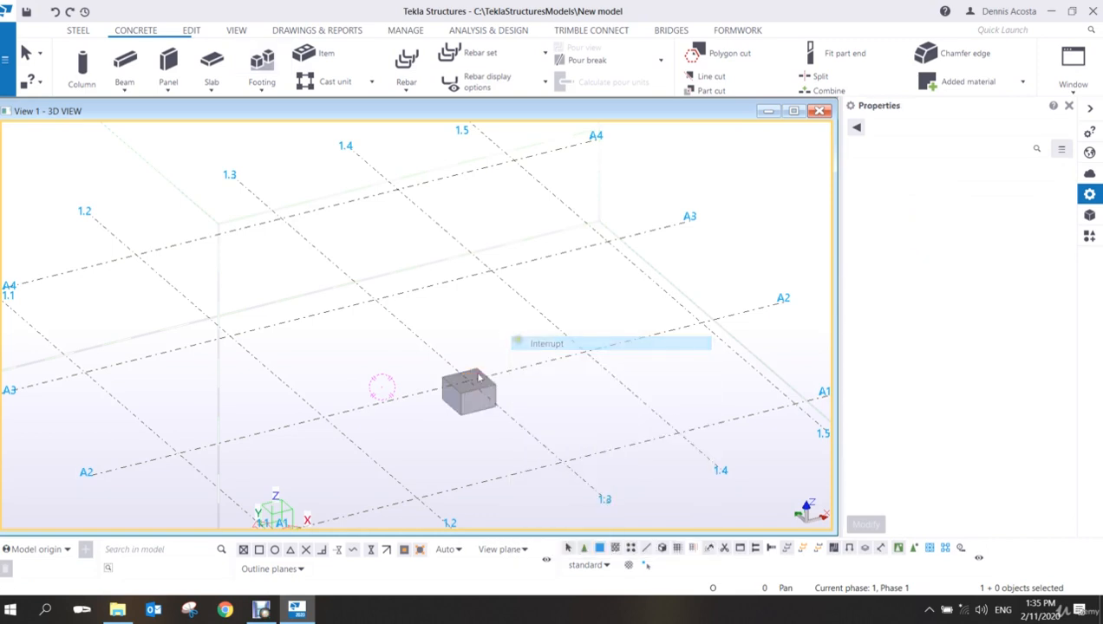
- Select the placed pad footing and change its profile to 1500*1500
scroll(485, 407, "up", 6)
scroll(466, 417, "up", 3)
scroll(425, 373, "down", 4)
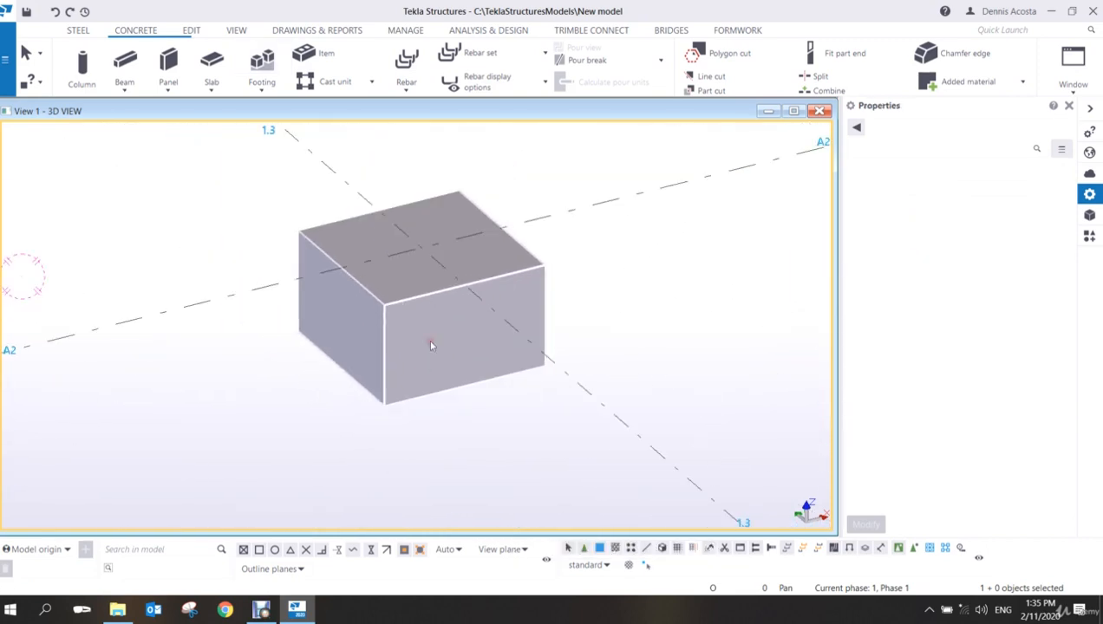
scroll(412, 316, "up", 1)
middle_click_drag(409, 315, 380, 317, "ctrl")
left_click(399, 320)
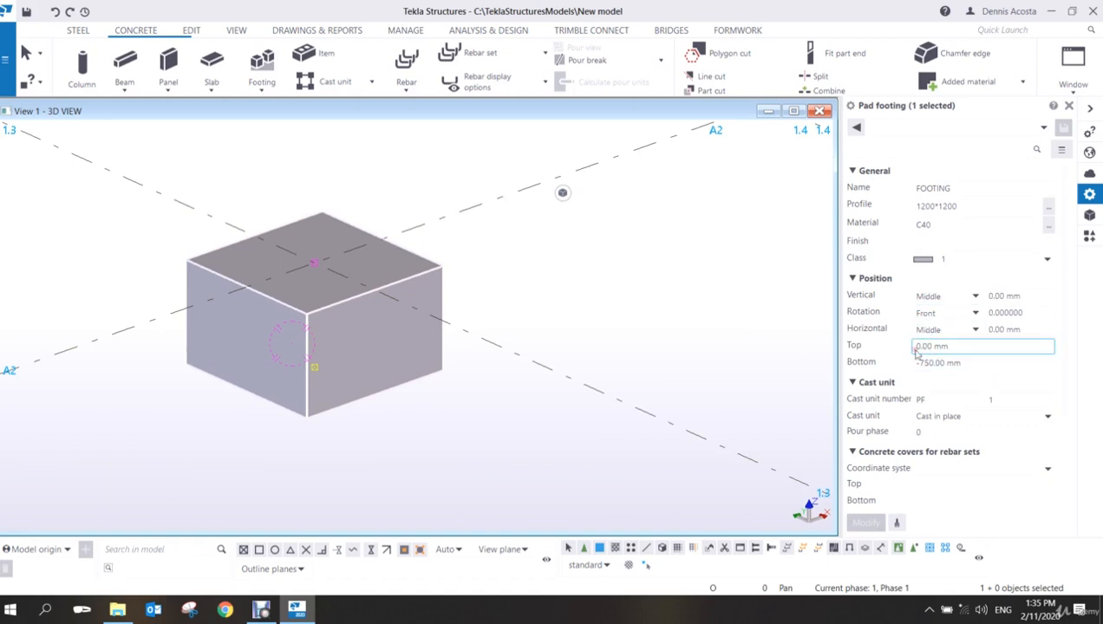
left_click(970, 206)
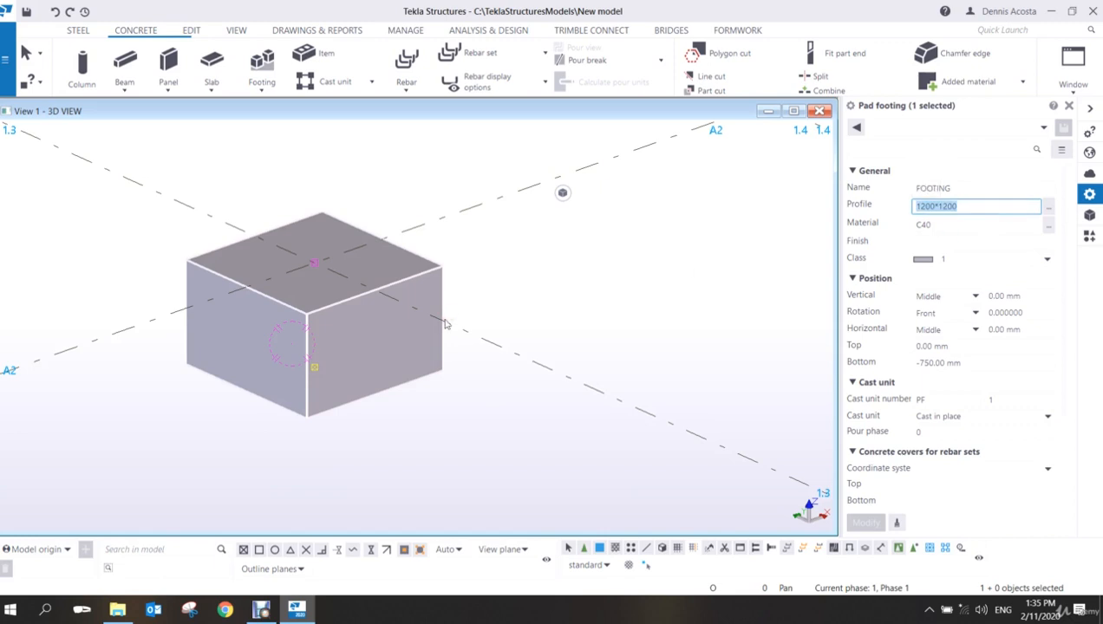
type("15")
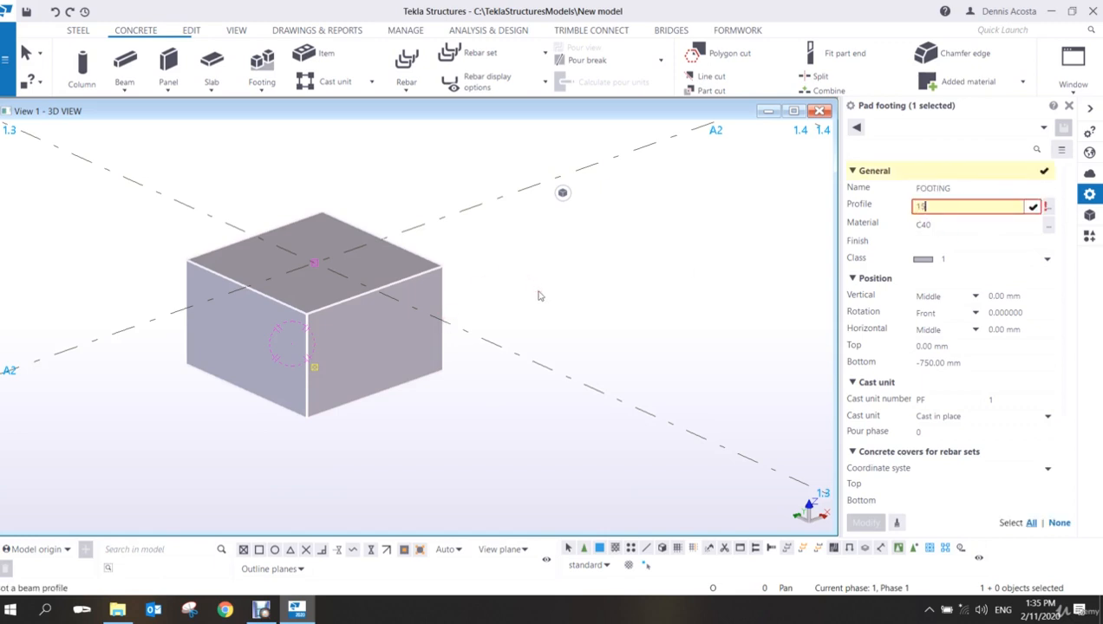
type("00*1500")
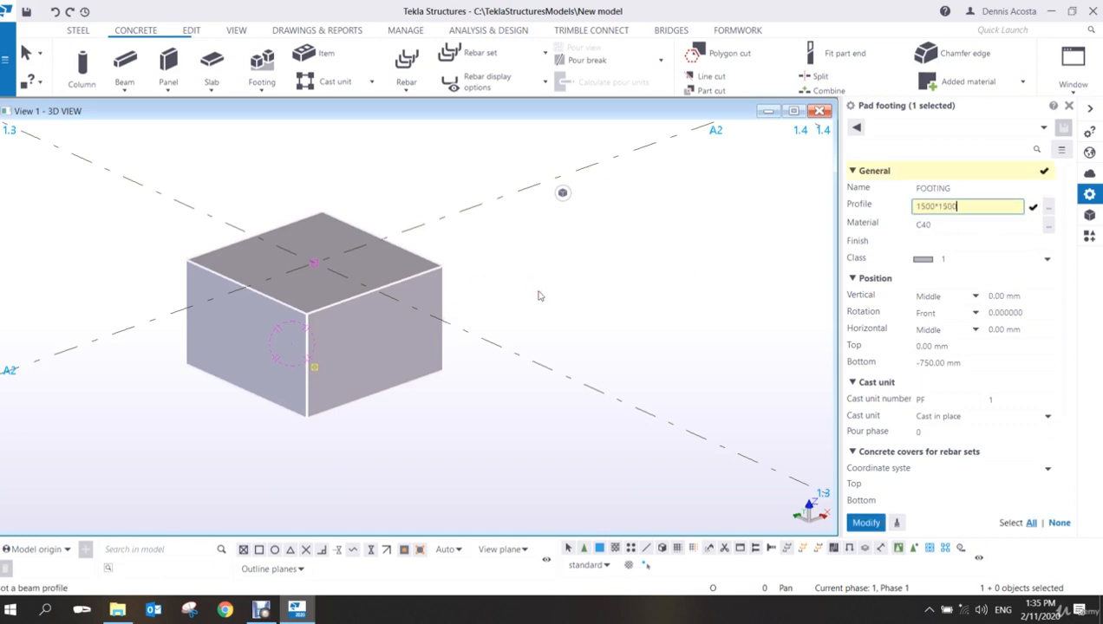
key("Return")
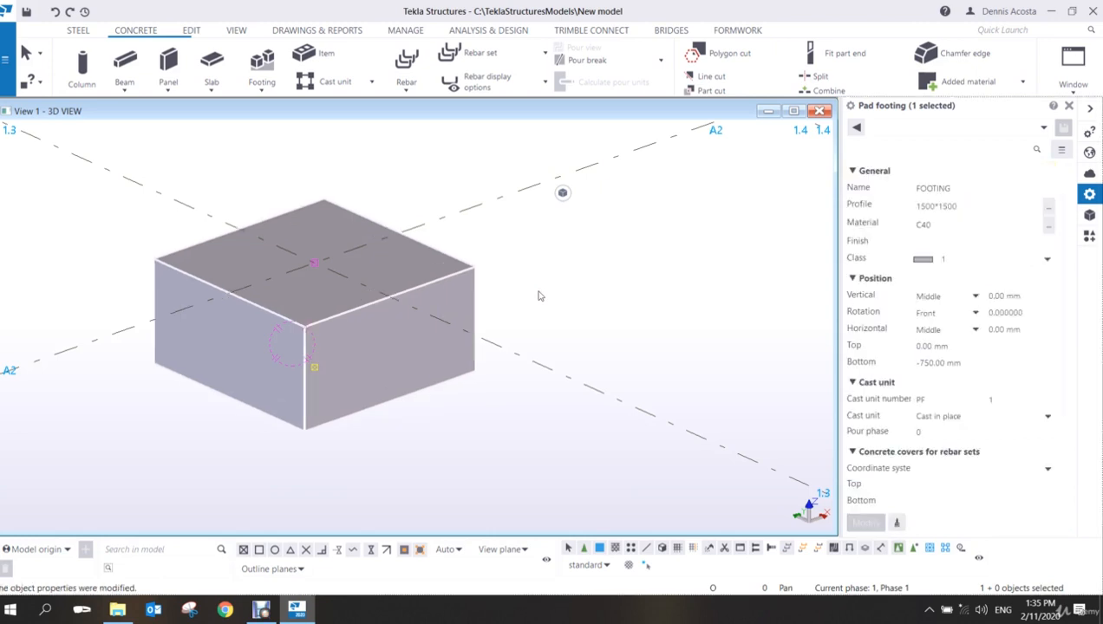
- Change the selected footing's profile to 2500*1500 and apply it to the model
double_click(927, 206)
type("2500")
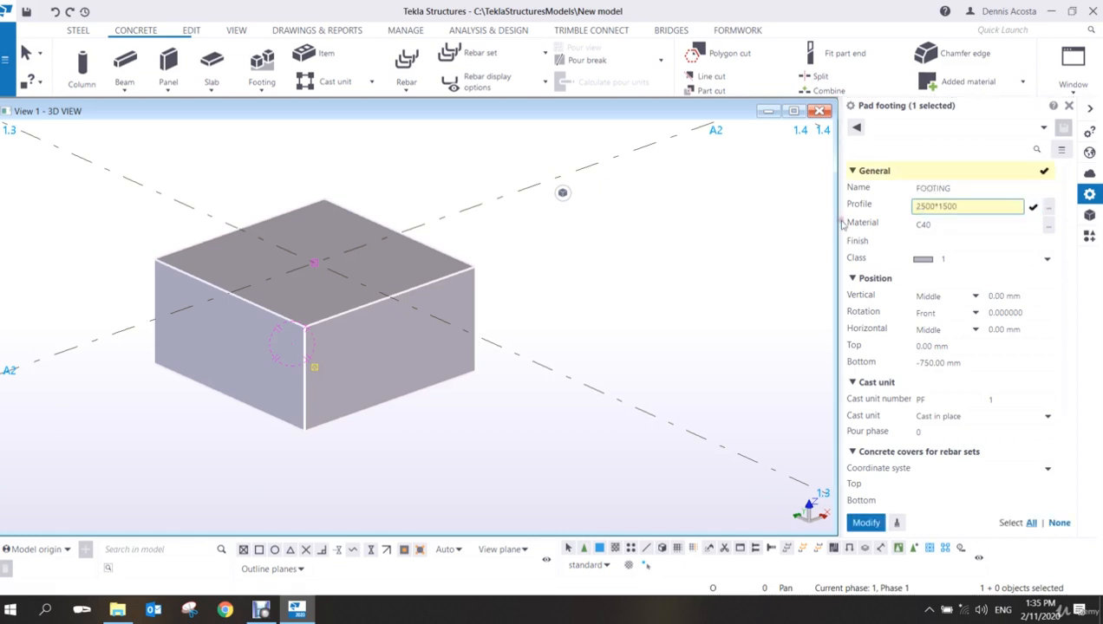
left_click(866, 522)
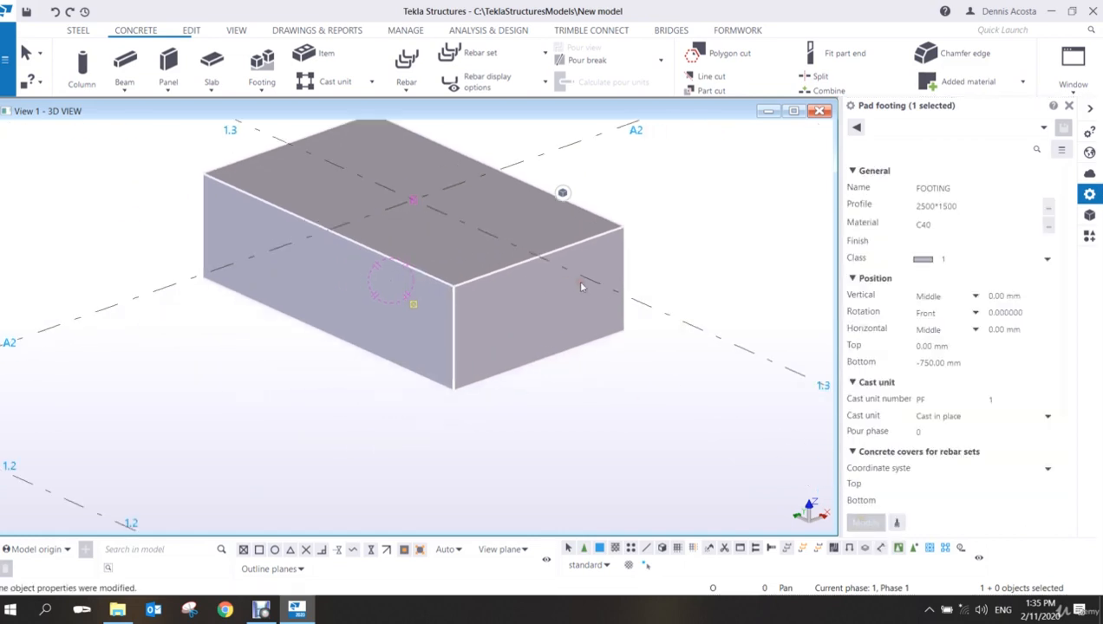
- Raise the selected footing's Top level to 500 mm
scroll(564, 303, "down", 4)
middle_click_drag(468, 335, 345, 260, "ctrl")
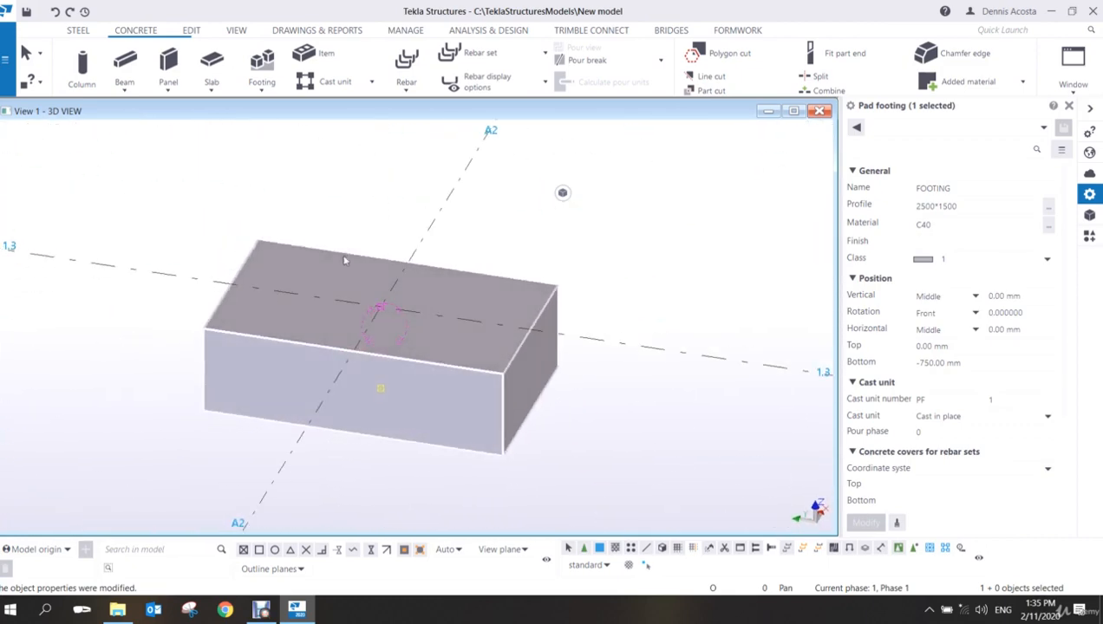
scroll(345, 260, "up", 3)
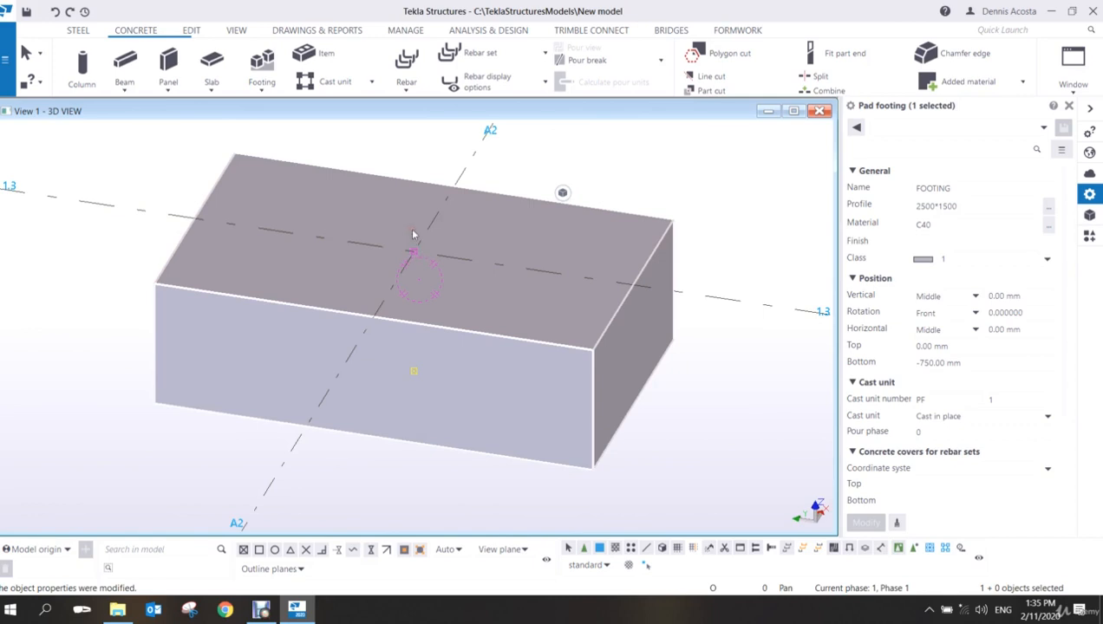
left_click(960, 345)
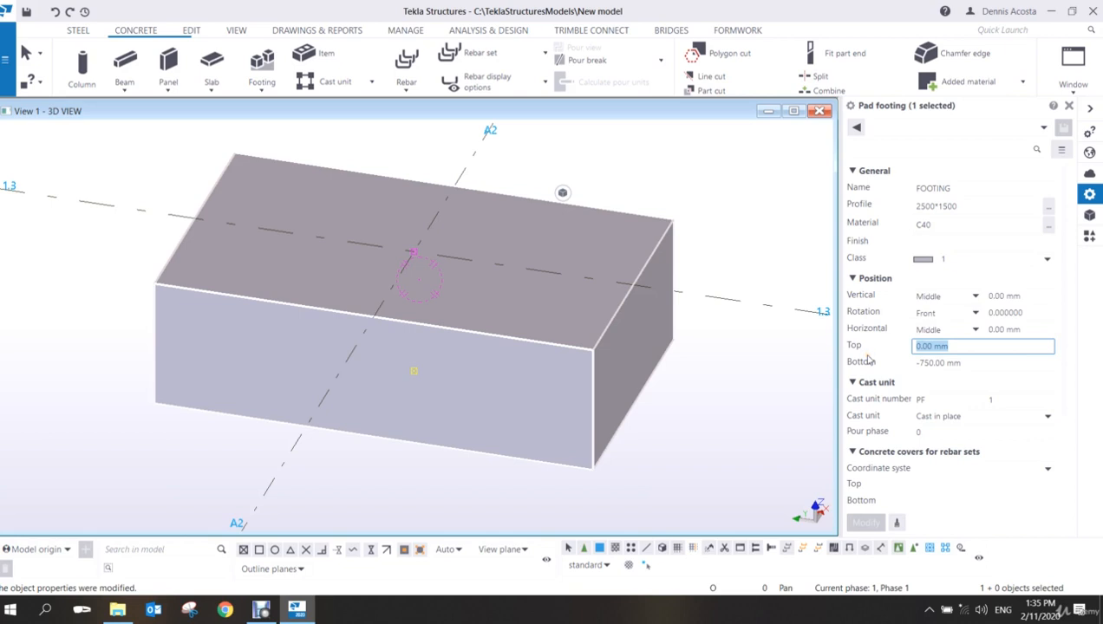
type("500")
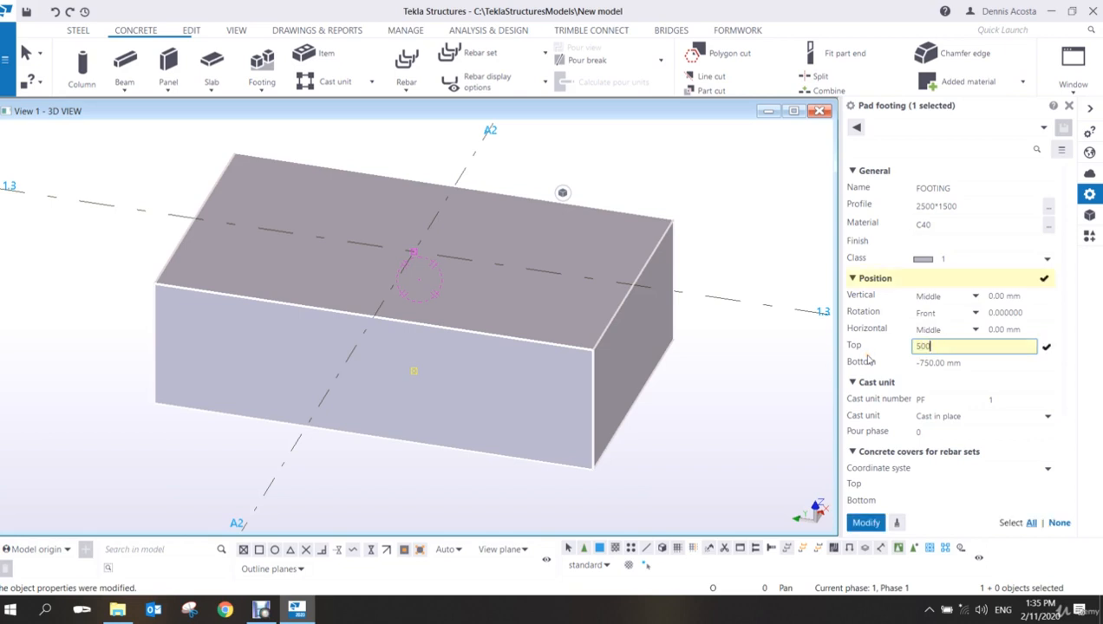
key("Return")
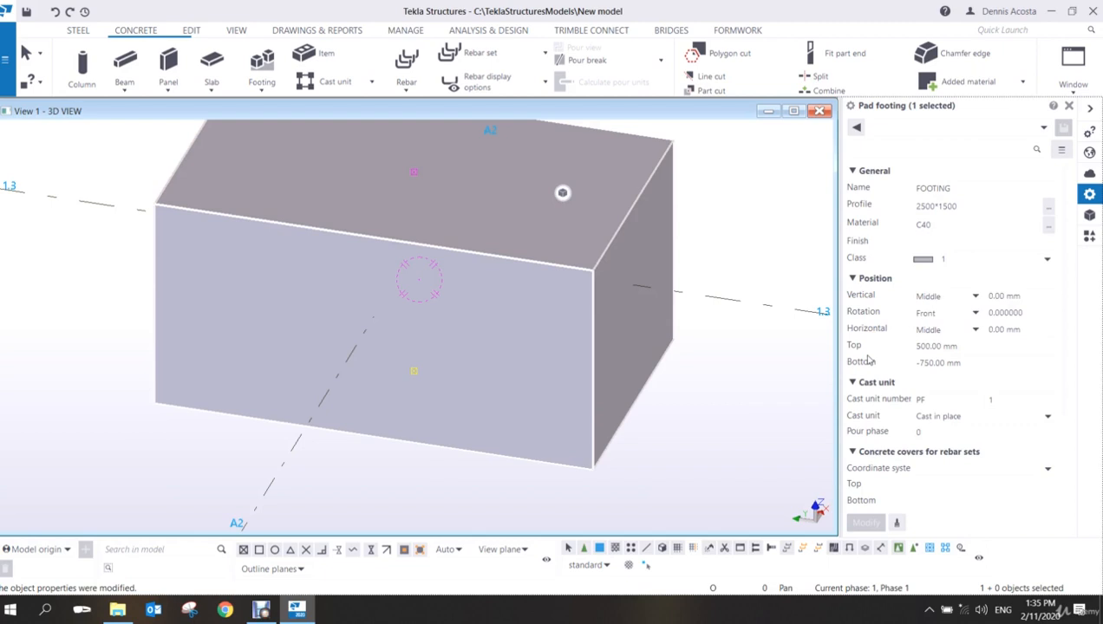
- Lower the selected footing's Top level to -200 mm
left_click(975, 349)
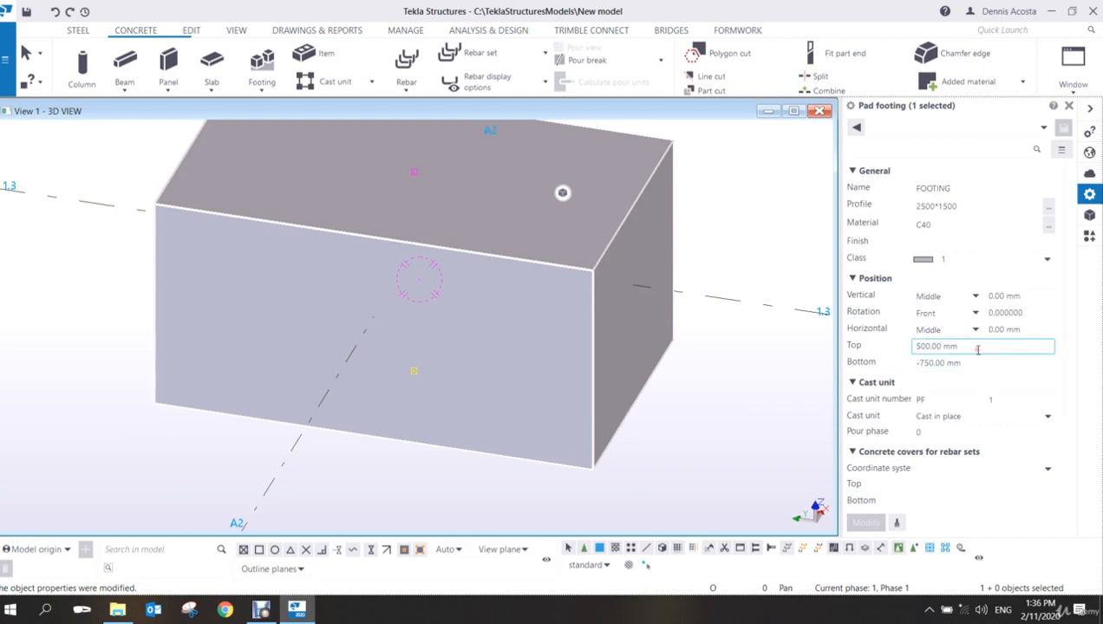
type("-200")
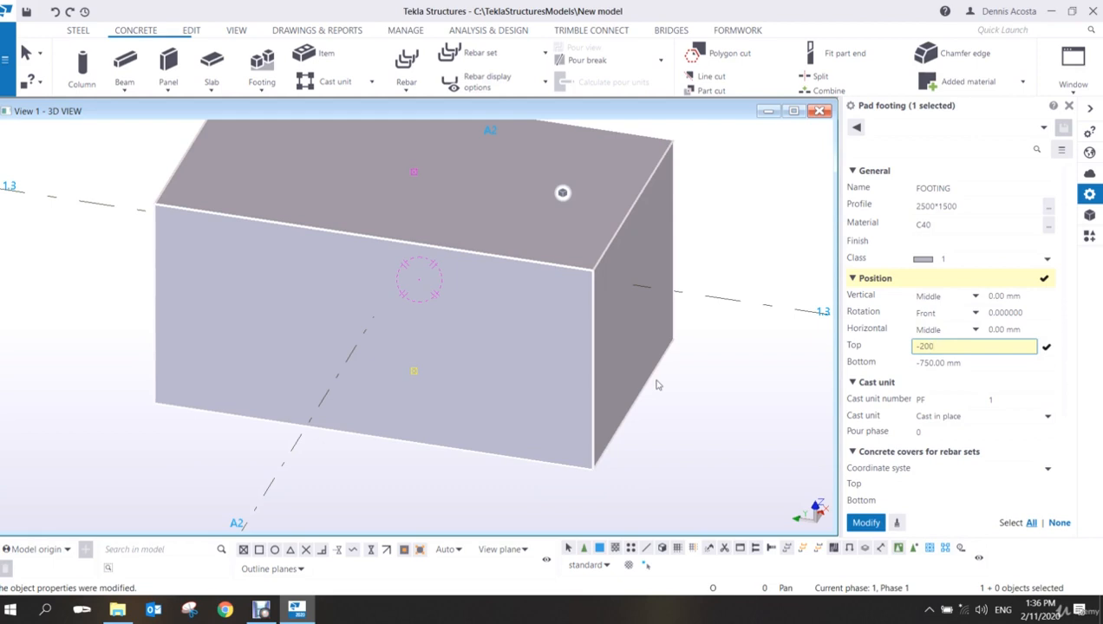
key("Return")
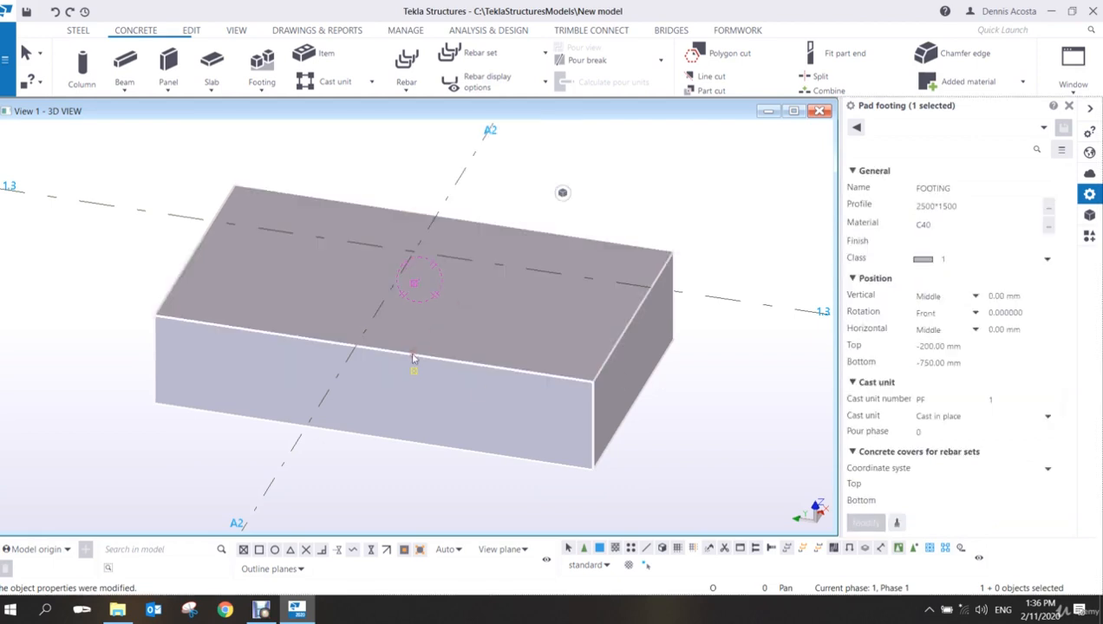
- Inspect the lowered footing against the grid lines, and set its Top level to 0 mm
middle_click_drag(412, 355, 396, 325, "ctrl")
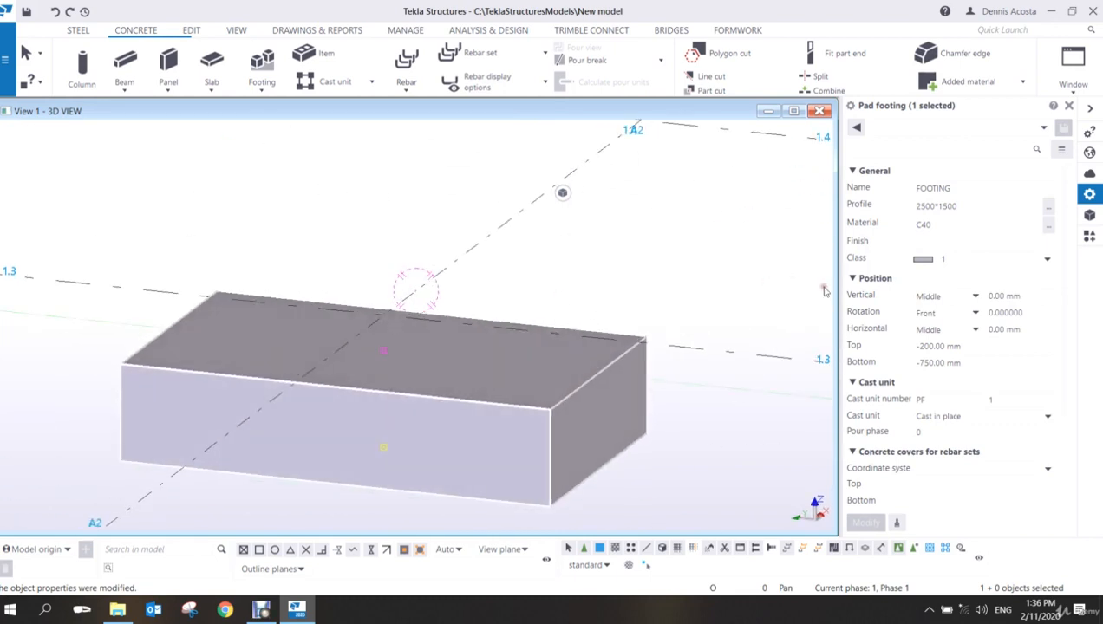
left_click(957, 343)
double_click(957, 342)
type("0")
key("Return")
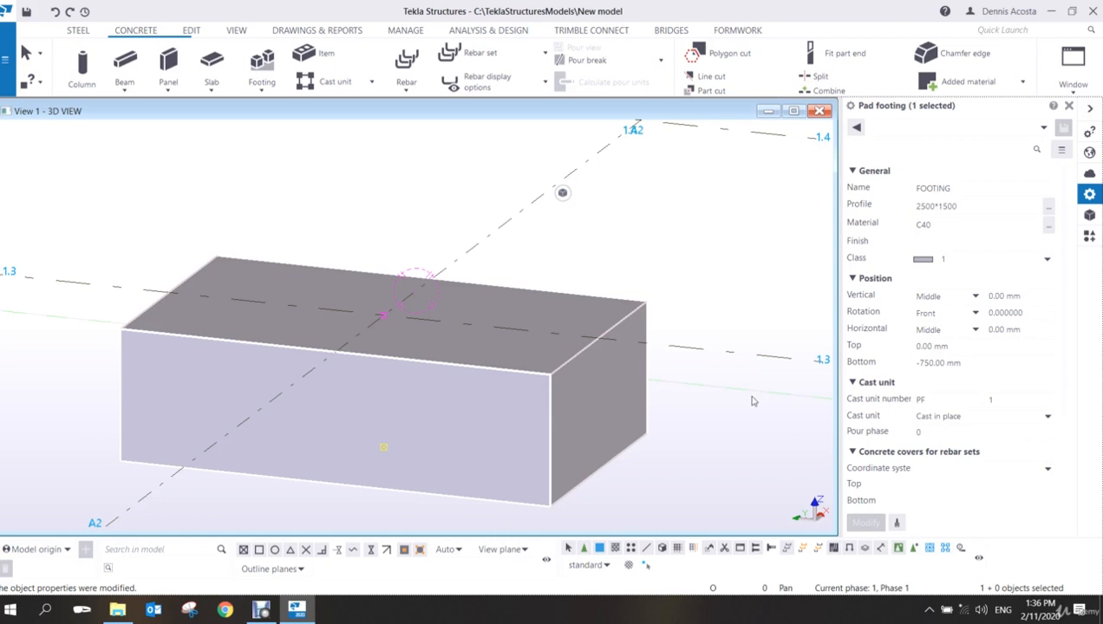
- Place a trial 400*400 concrete column at the centre of the footing's top face, and delete that column
left_click(84, 61)
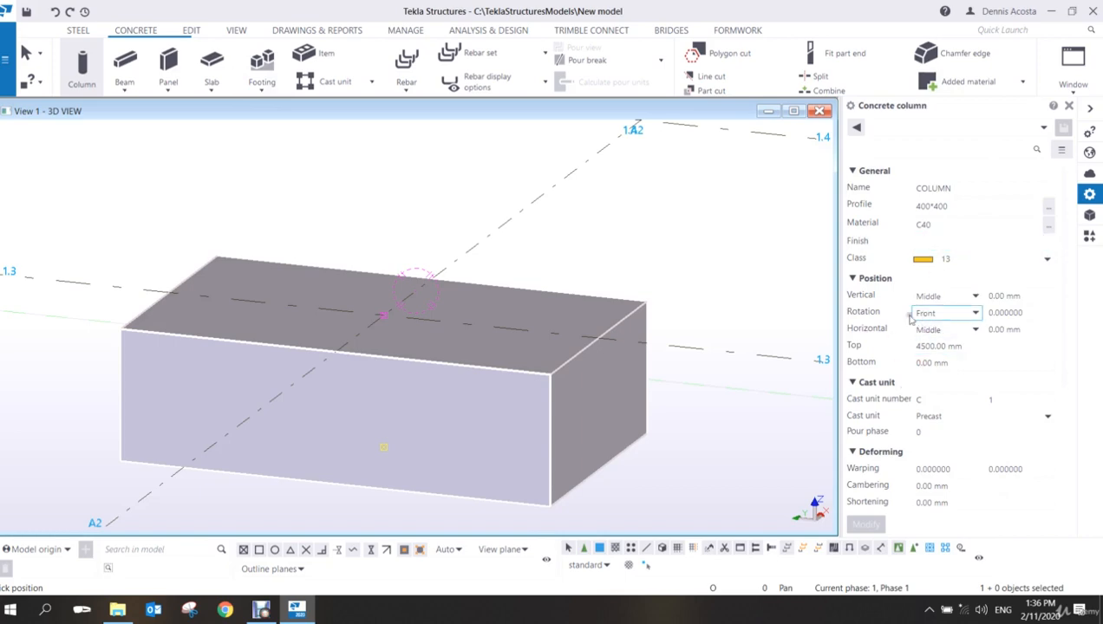
left_click(383, 314)
scroll(542, 317, "down", 4)
middle_click_drag(542, 317, 466, 367, "ctrl")
middle_click_drag(478, 325, 460, 384)
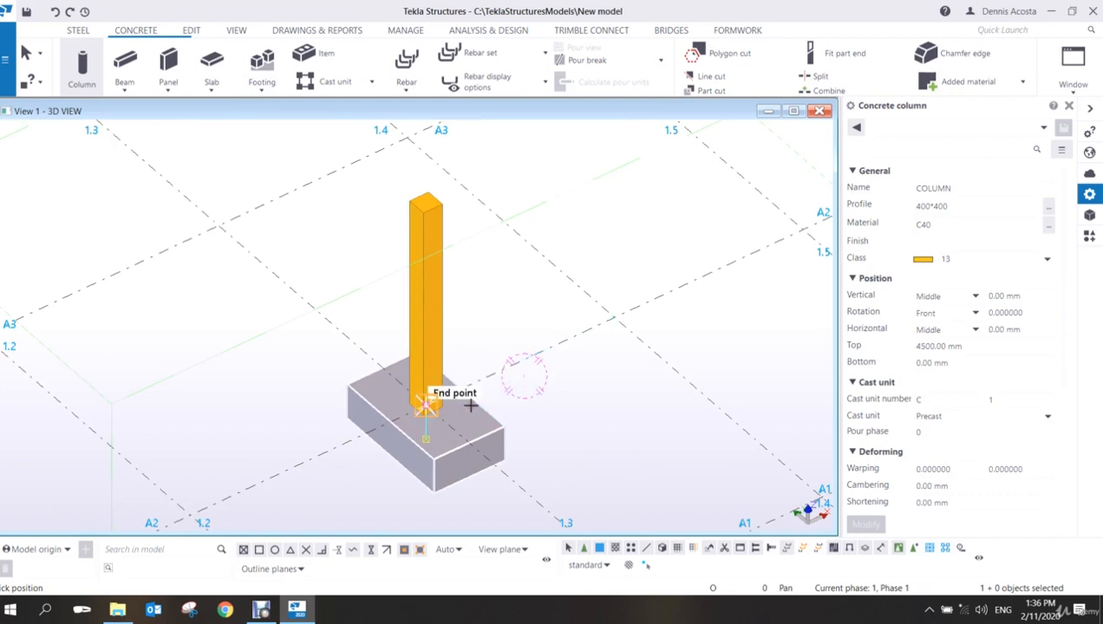
scroll(471, 406, "up", 2)
right_click(503, 265)
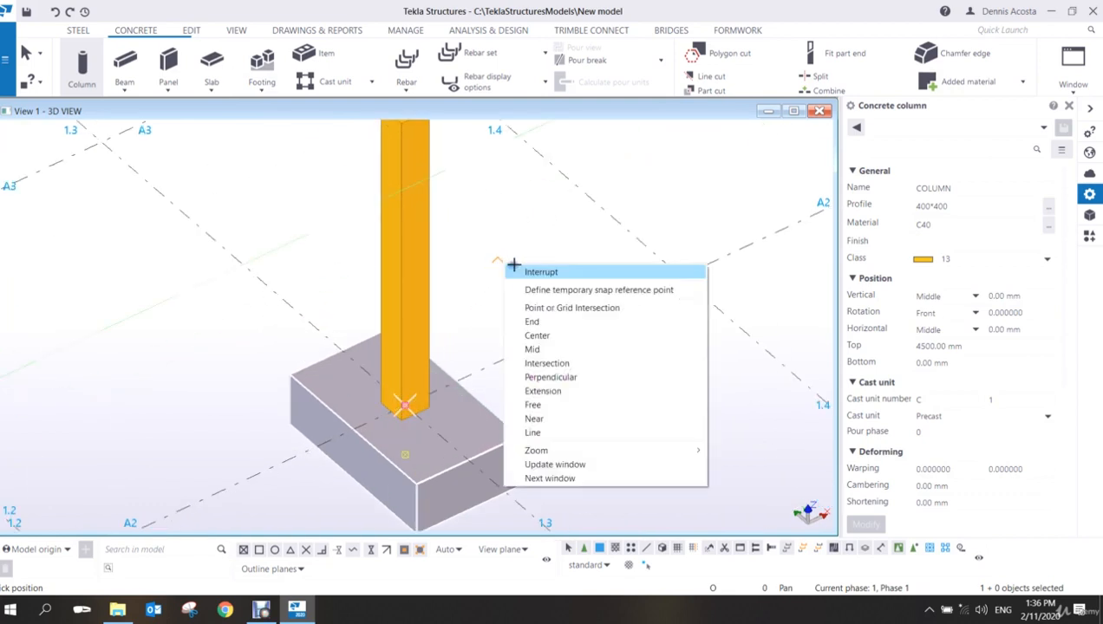
left_click(536, 271)
left_click(415, 251)
key("Delete")
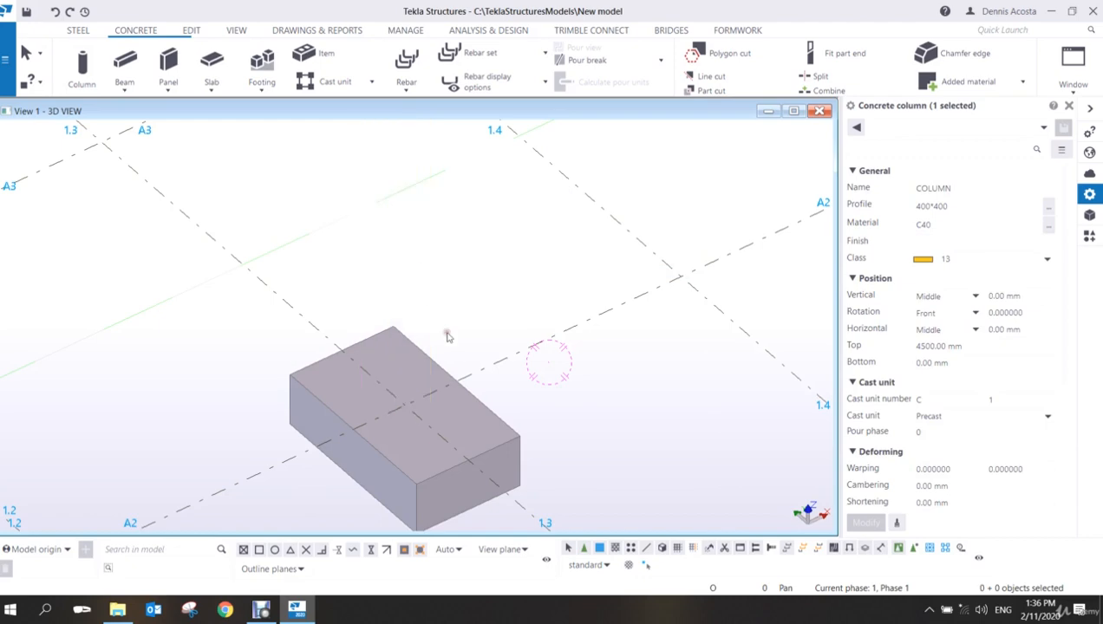
- Place a 400*400 concrete column by picking the end point at the centre of the footing's underside, and end the command
scroll(444, 412, "down", 3)
left_click(440, 432)
scroll(429, 434, "up", 4)
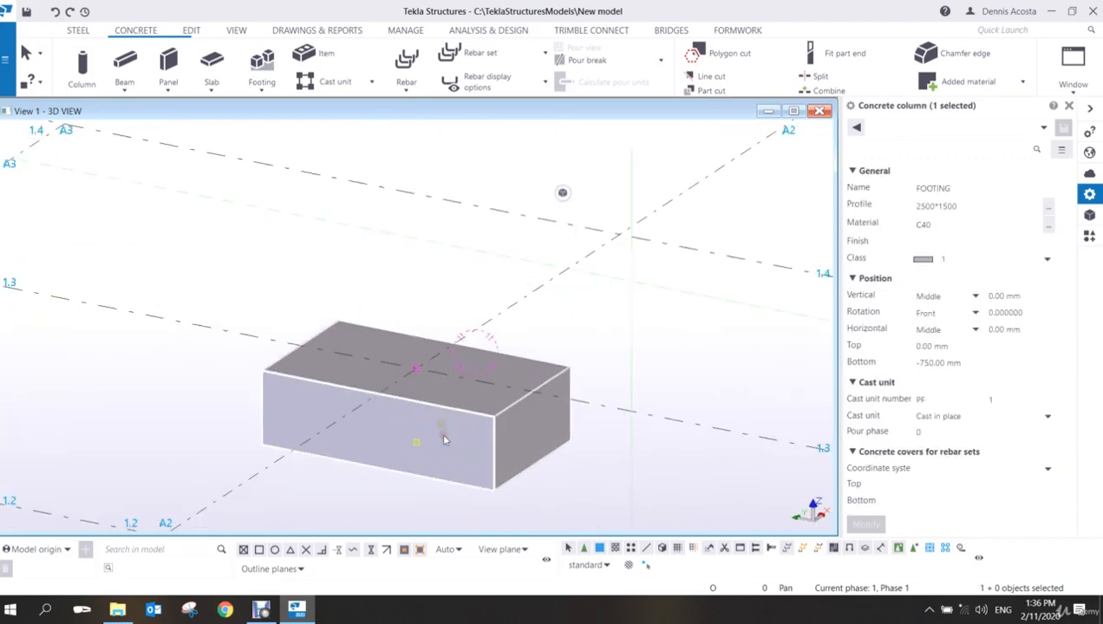
left_click(83, 66)
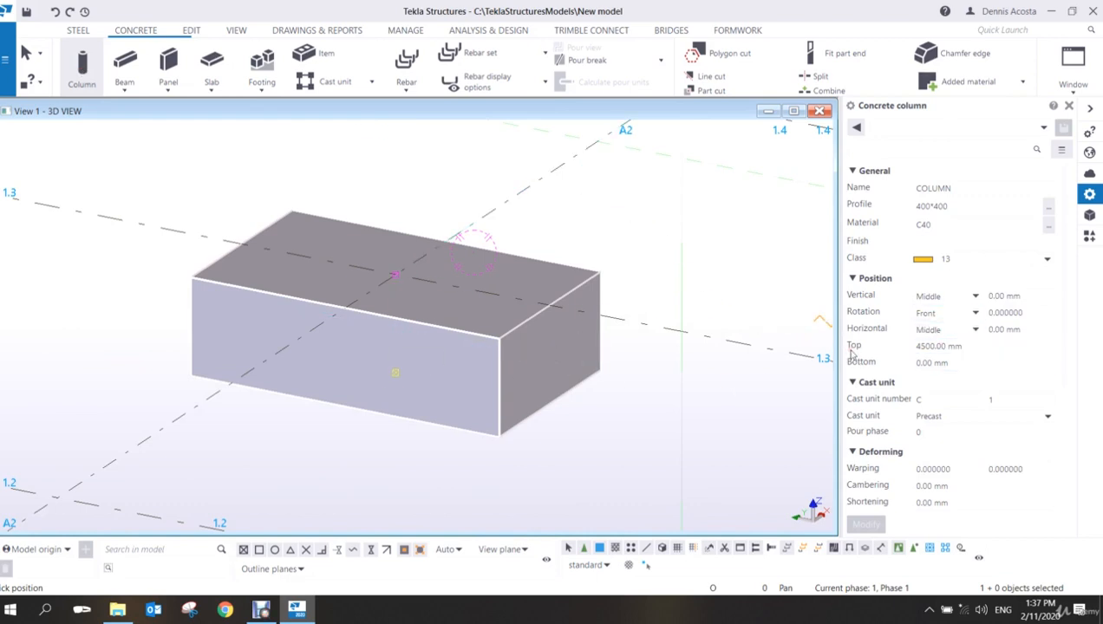
left_click(396, 375)
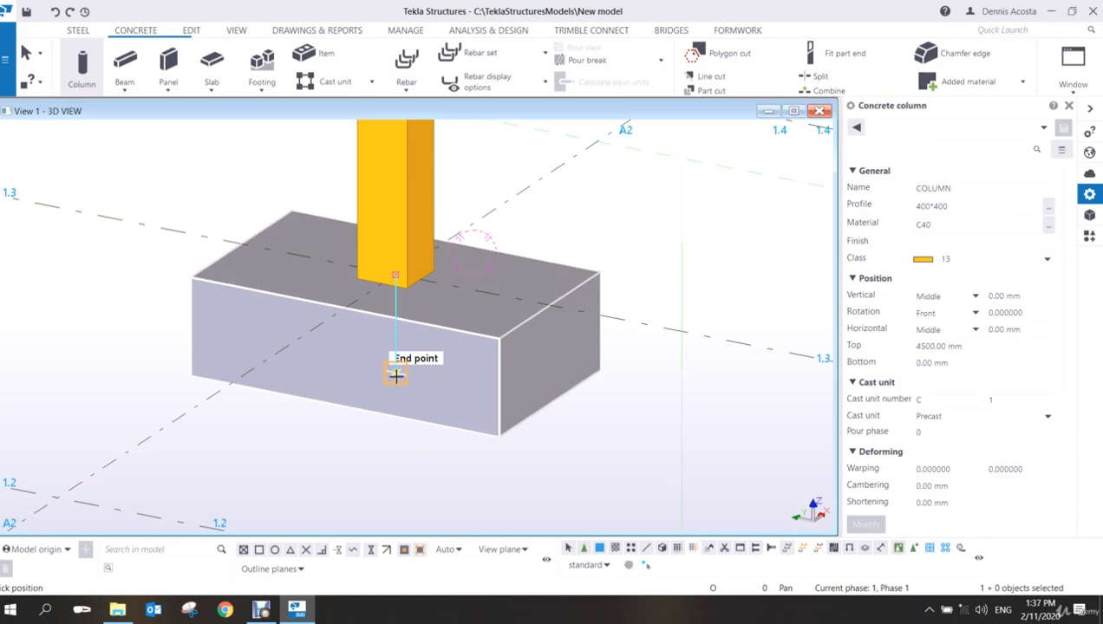
left_click(396, 375)
right_click(711, 218)
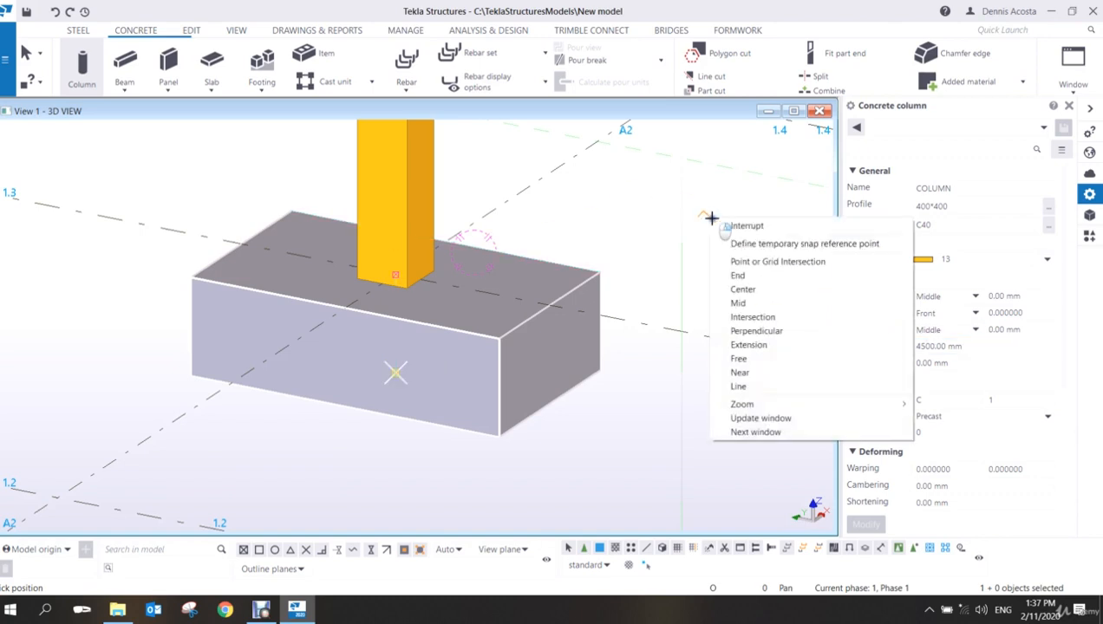
left_click(728, 226)
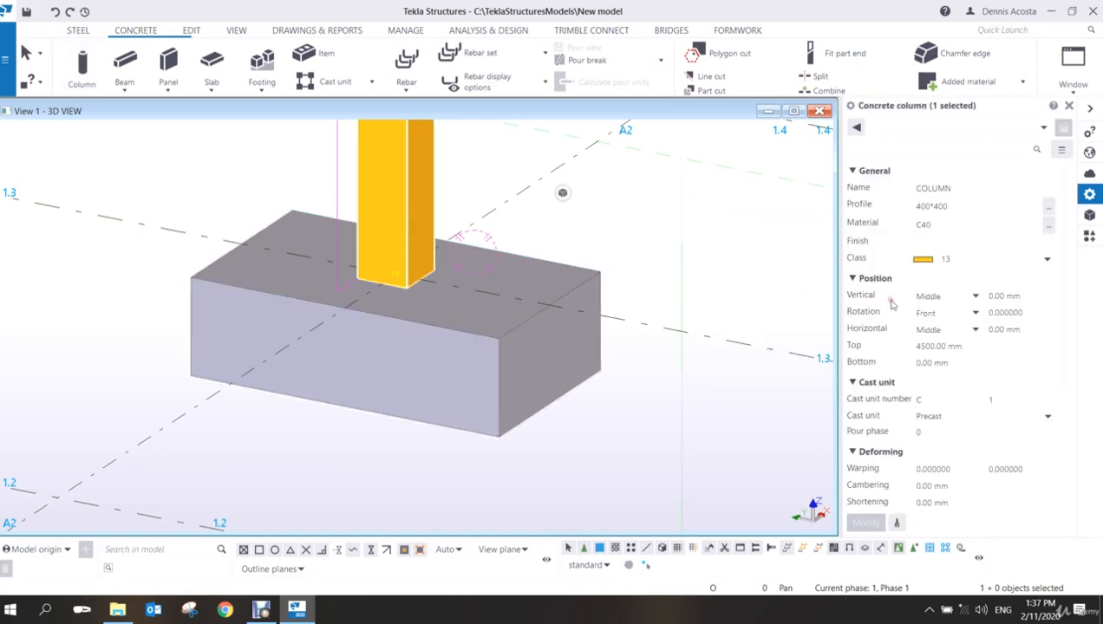
- Check the selected column's top and bottom levels, and examine how the column sits on its footing
left_click(936, 361)
left_click(940, 347)
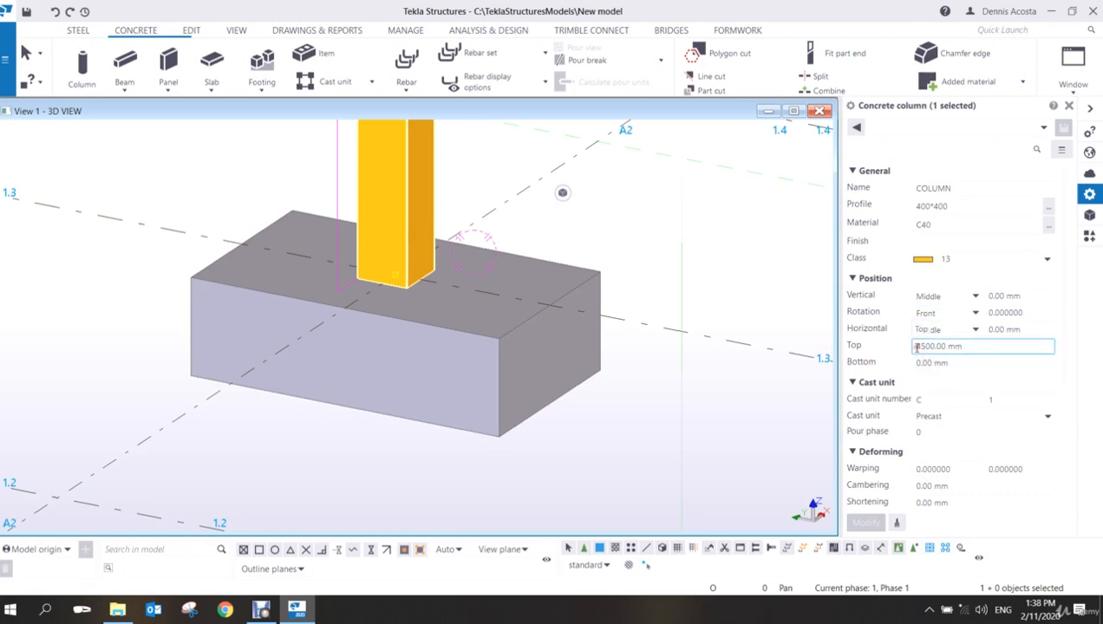
left_click(918, 346)
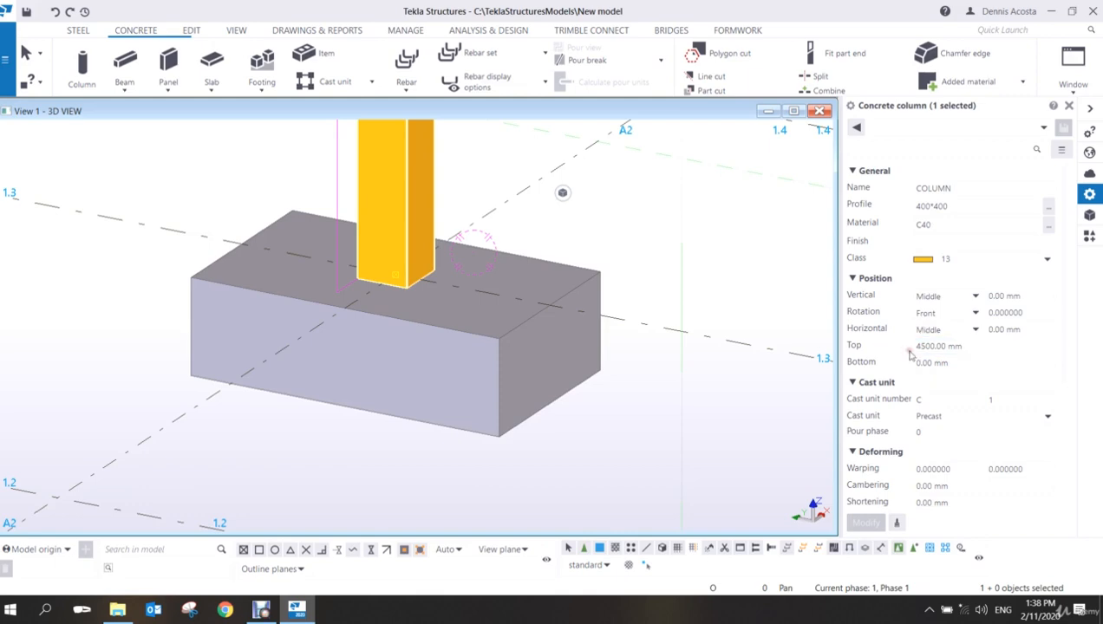
middle_click_drag(613, 278, 585, 332)
scroll(585, 332, "down", 5)
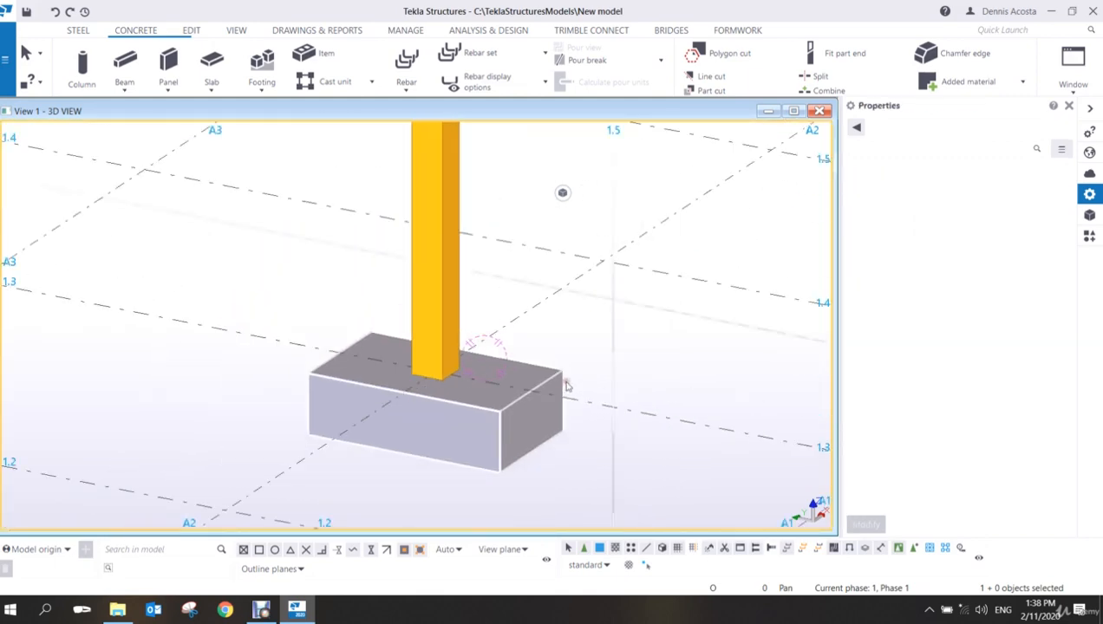
scroll(493, 430, "up", 4)
scroll(492, 430, "down", 2)
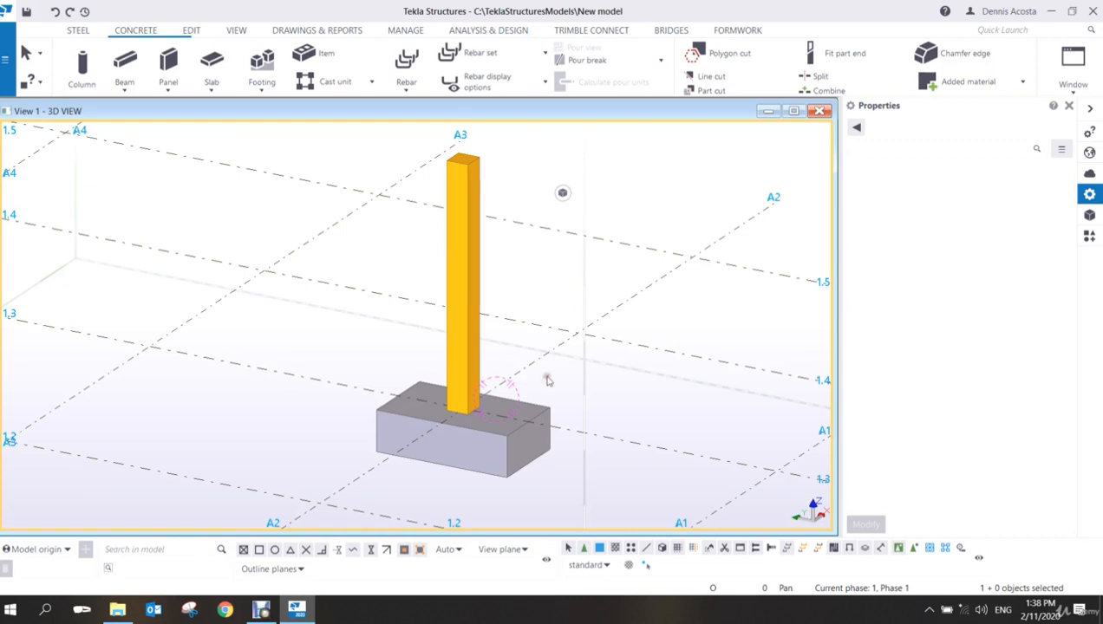
- Copy the footing and column together from grid intersection A2/1.3 to A3/1.3, and end the copy command
scroll(529, 374, "down", 3)
scroll(421, 357, "up", 2)
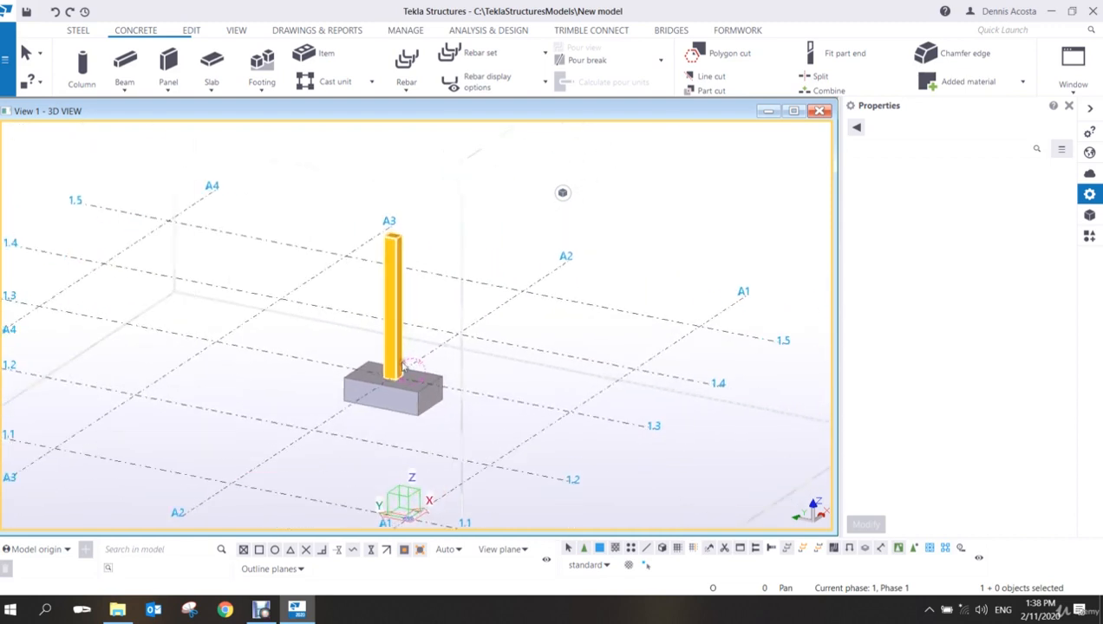
left_click_drag(287, 186, 486, 448)
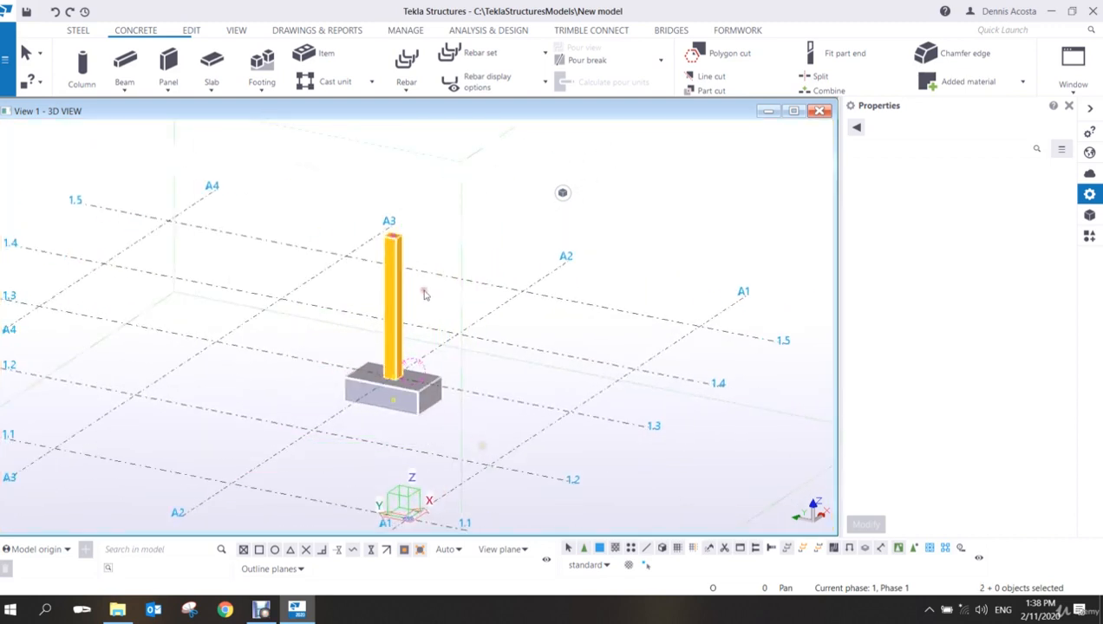
right_click(426, 292)
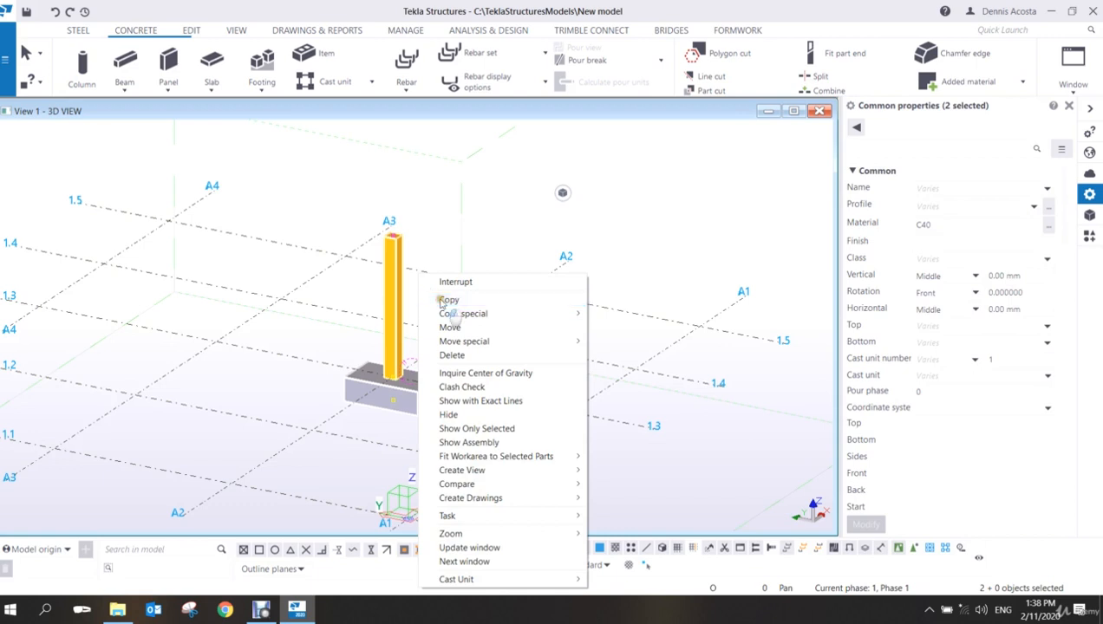
left_click(446, 298)
left_click(389, 373)
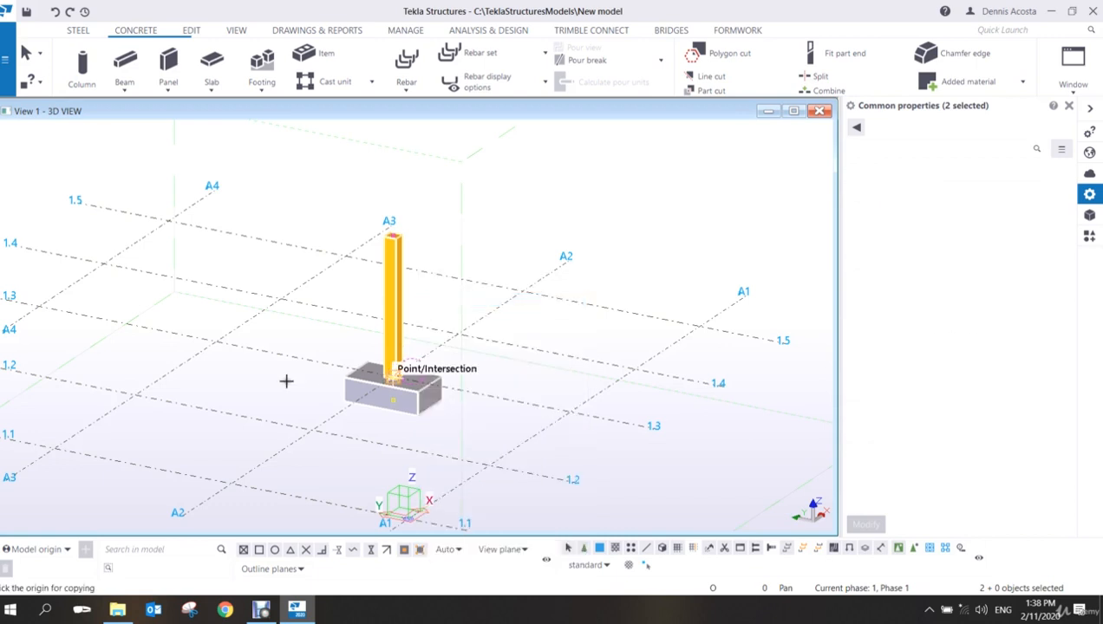
left_click(217, 341)
key("Escape")
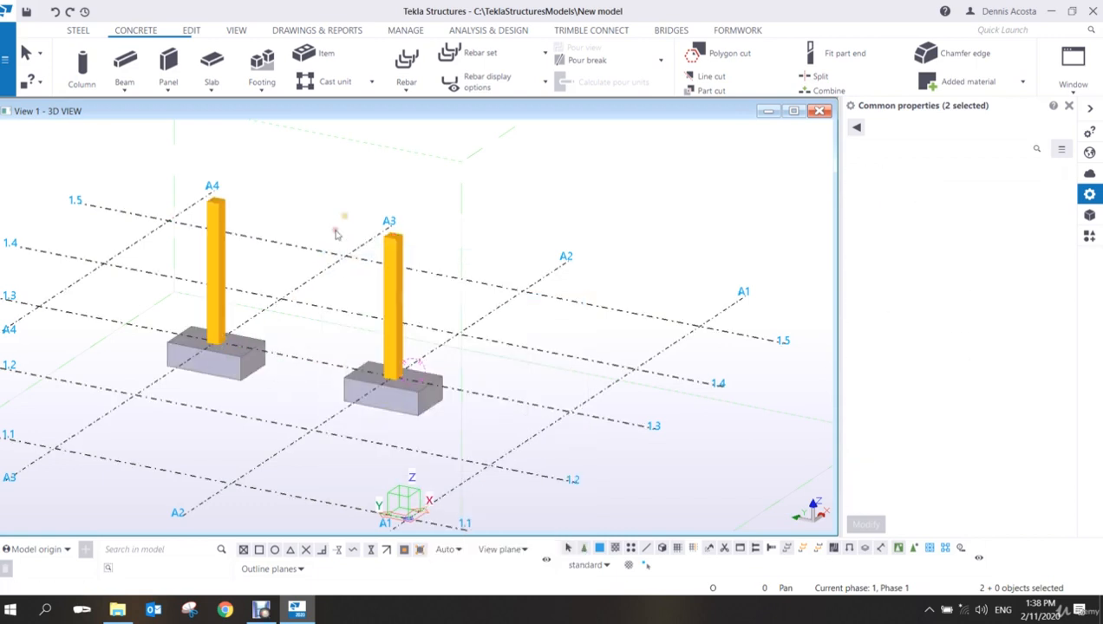
- Review the profile of the column at grid intersection A2/1.3, and clear the selection
scroll(353, 227, "up", 1)
middle_click_drag(353, 227, 486, 236)
left_click(495, 259)
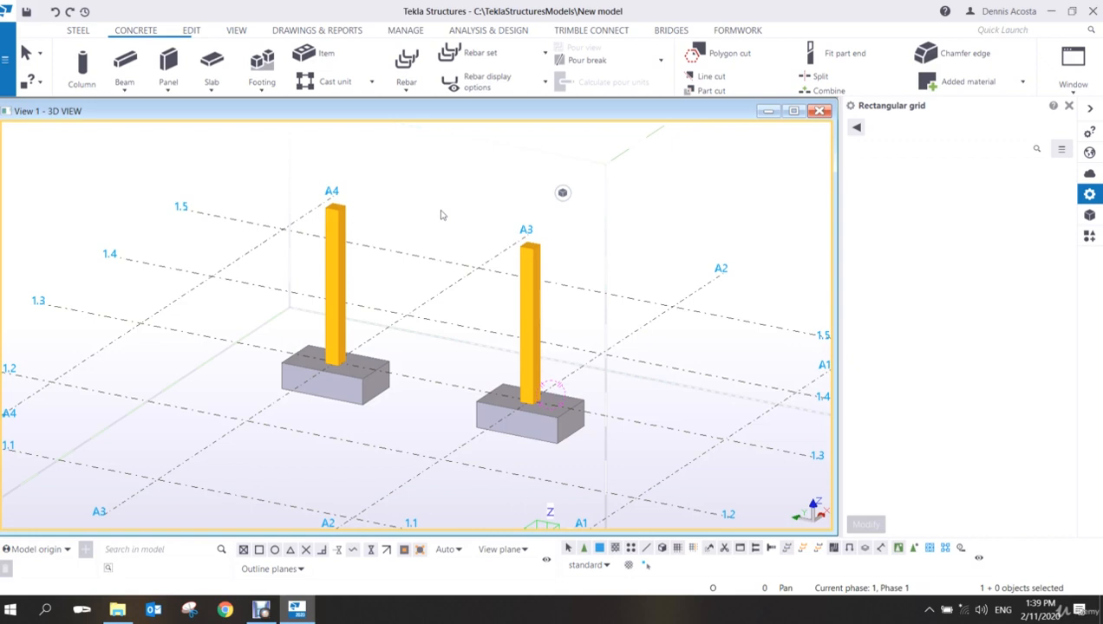
left_click(542, 284)
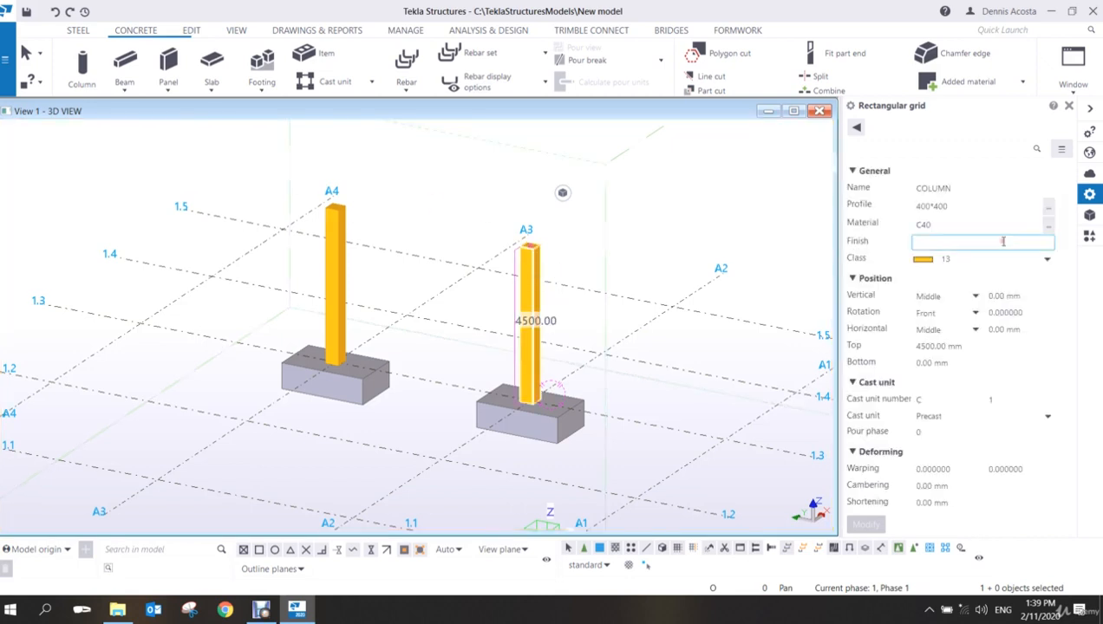
left_click(967, 206)
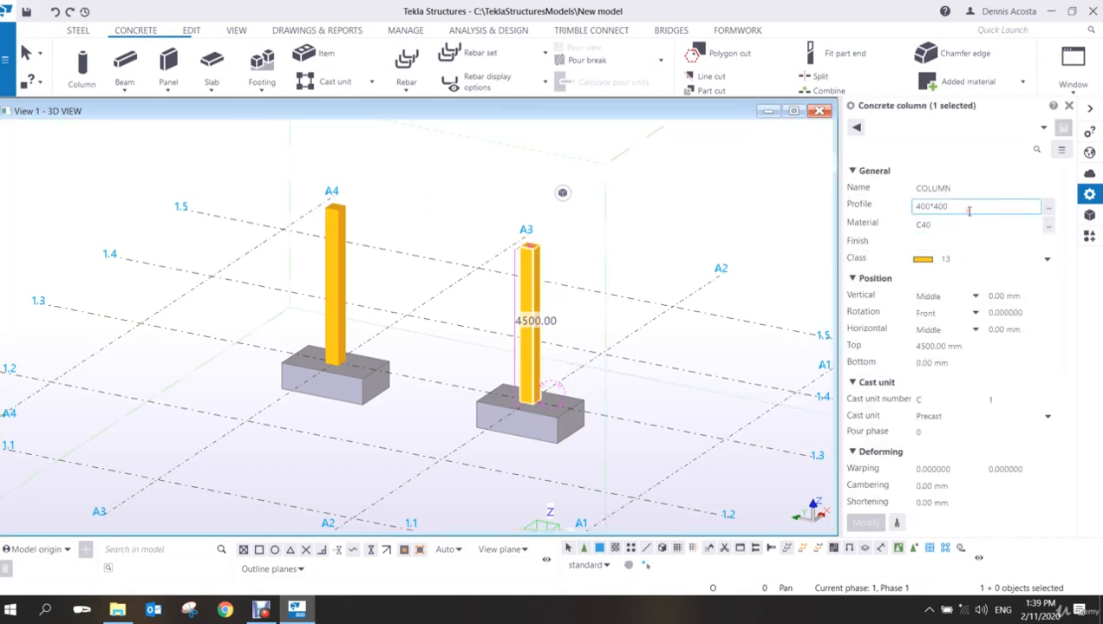
double_click(926, 212)
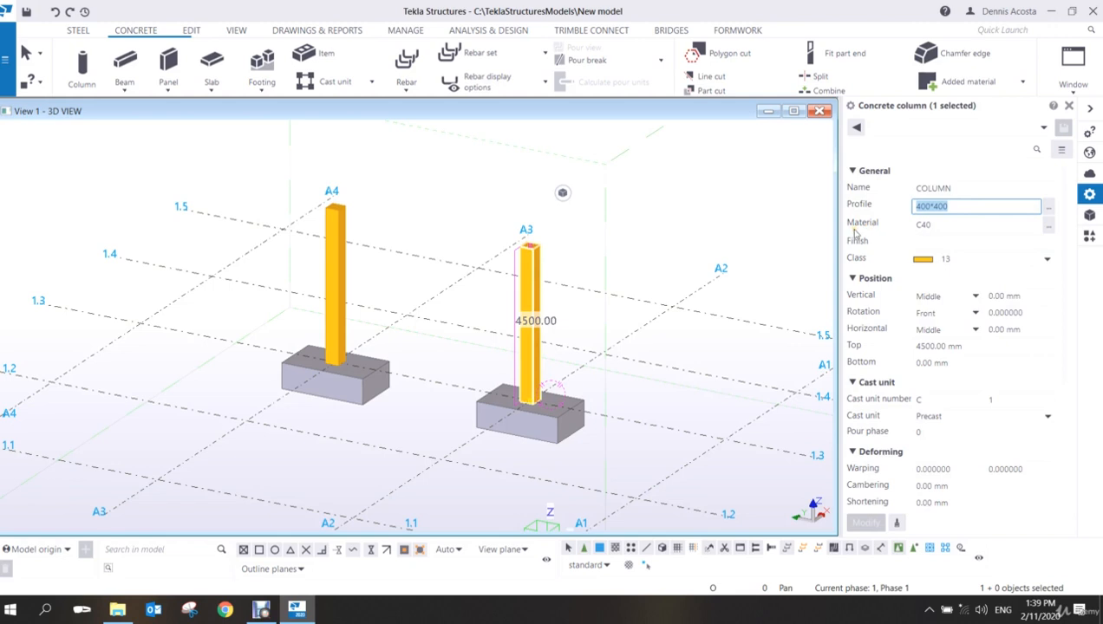
left_click(639, 248)
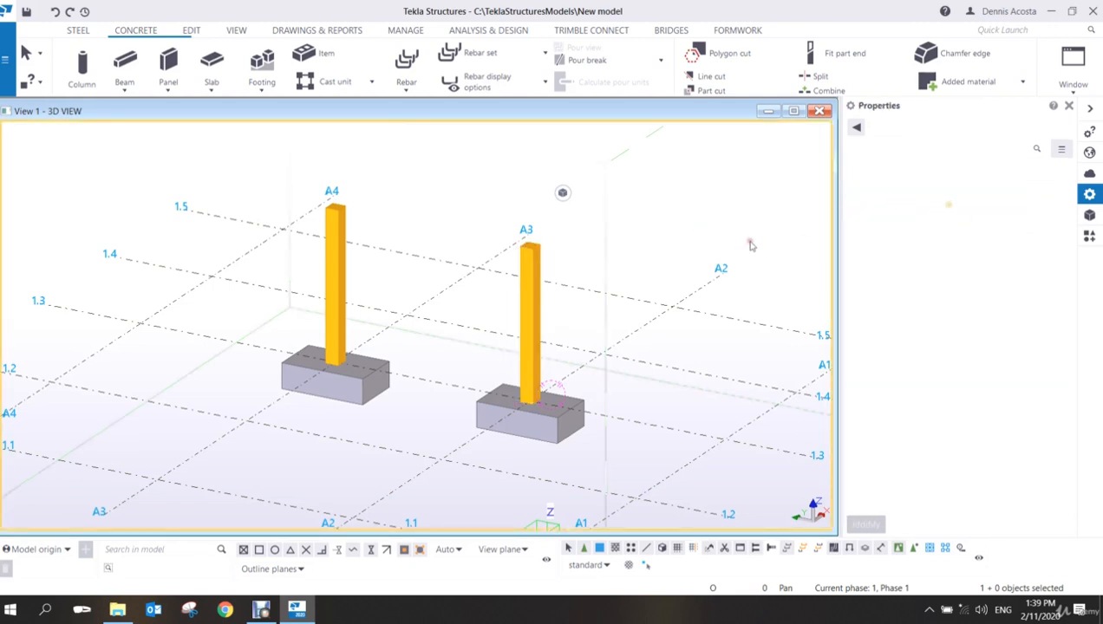
left_click(533, 286)
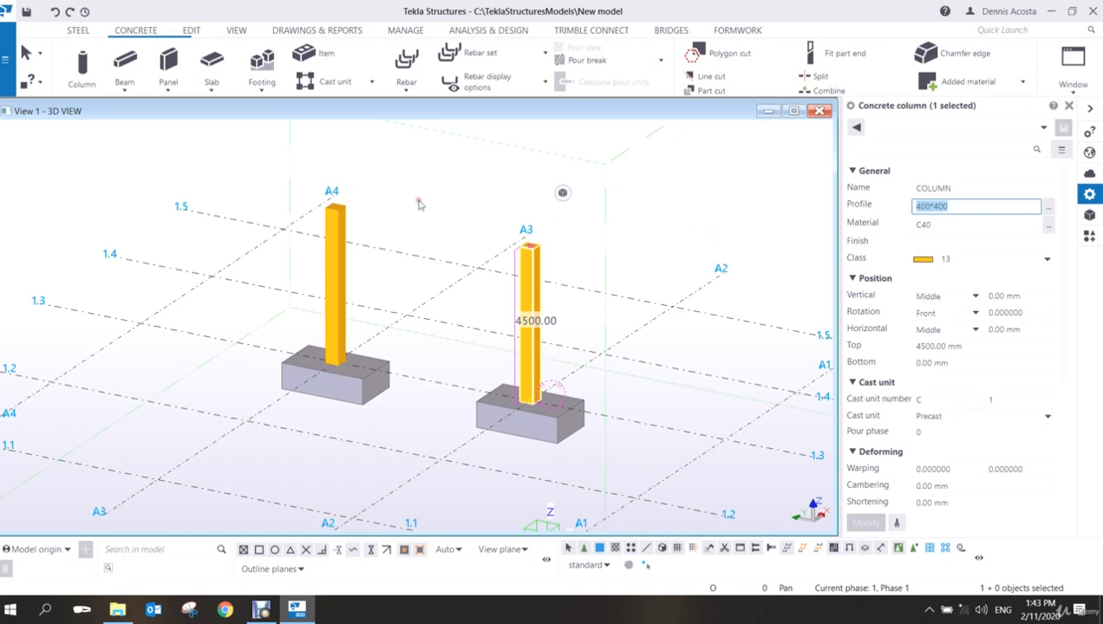
left_click(239, 181)
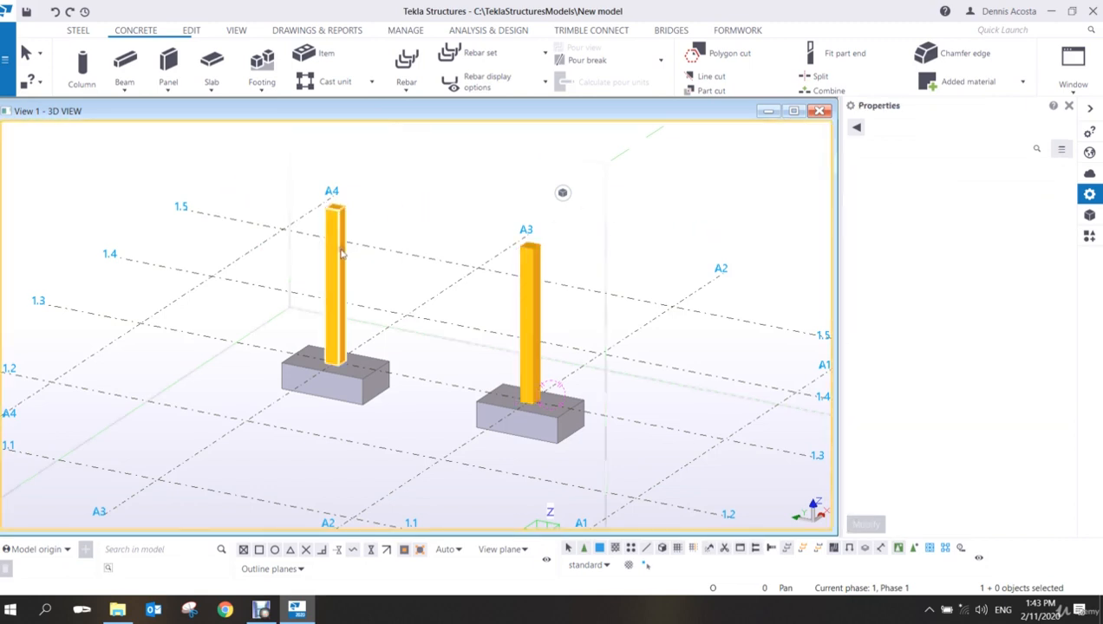
- Start a concrete beam with profile 700*350 and class 3
scroll(394, 279, "up", 5)
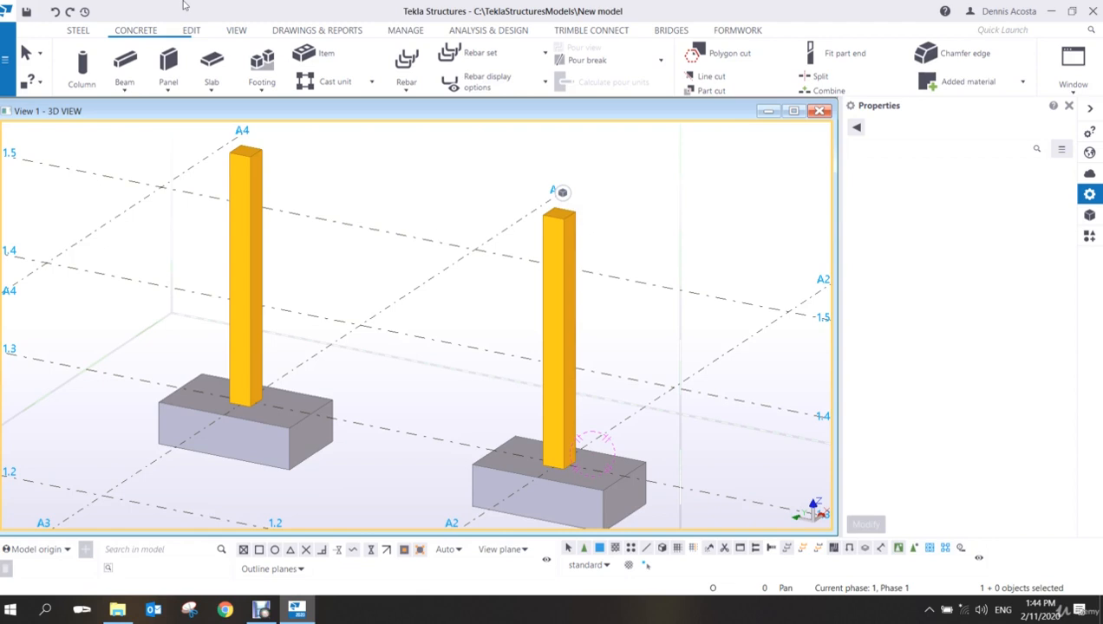
left_click(122, 69)
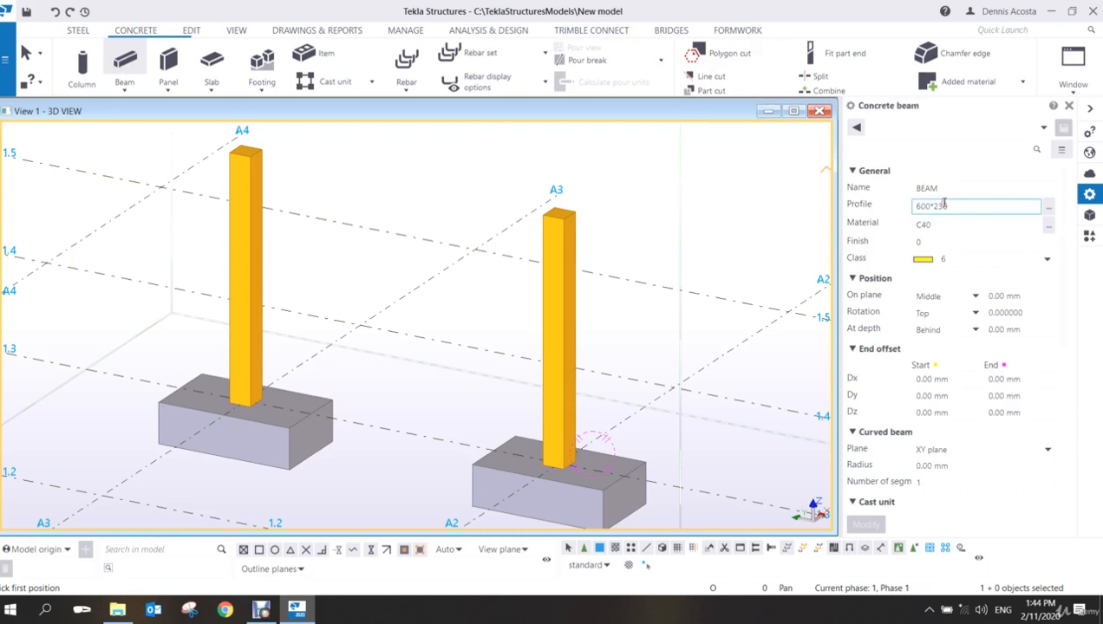
left_click(971, 208)
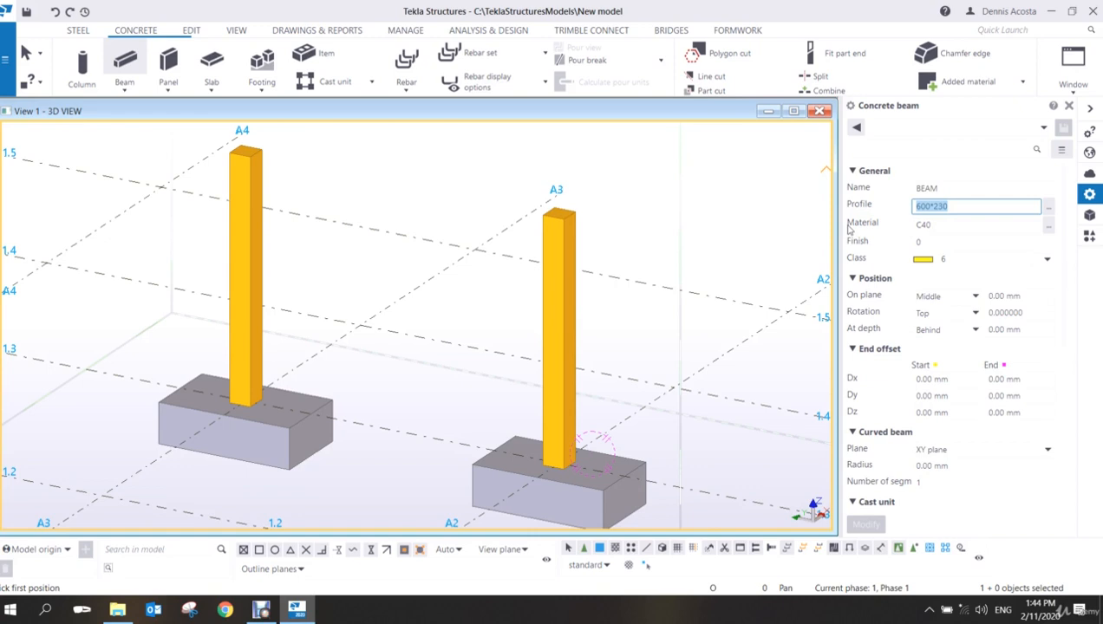
type("700")
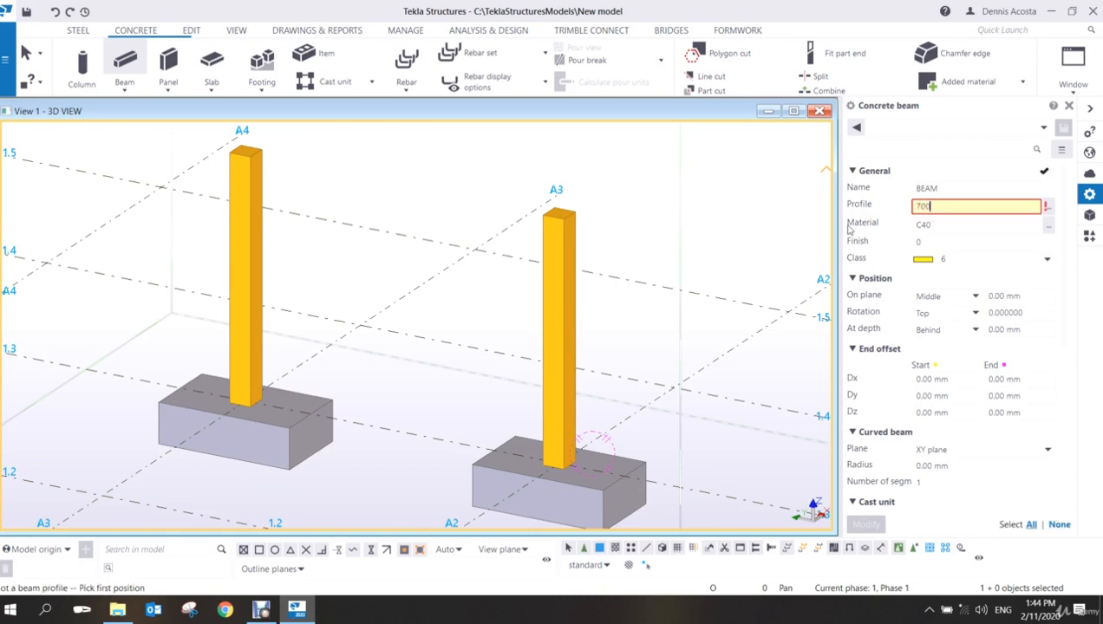
type("*350")
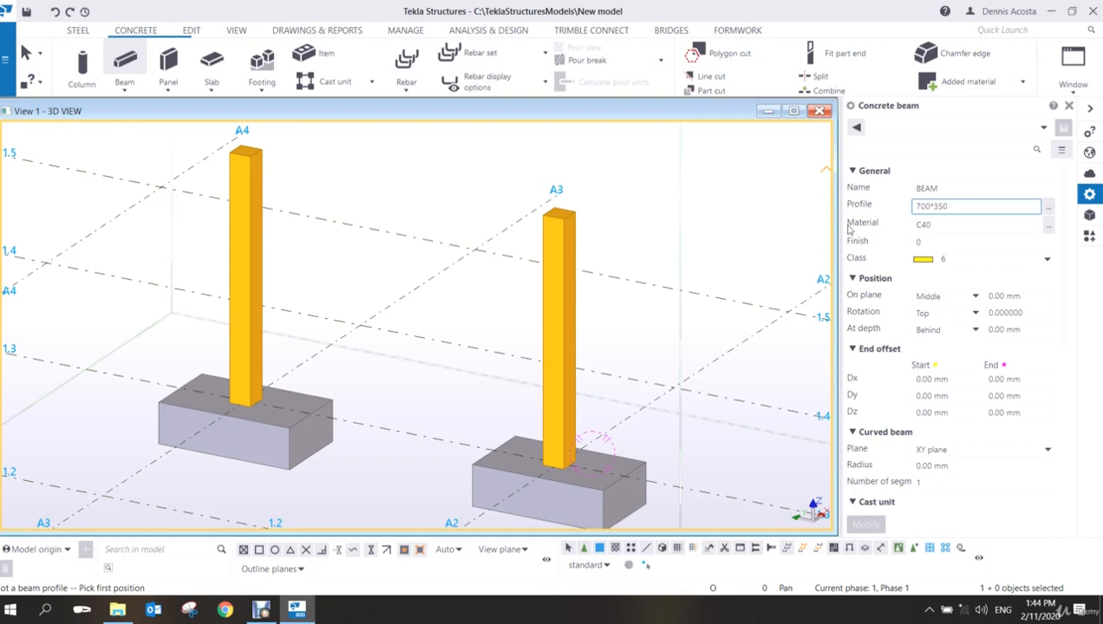
left_click(992, 260)
left_click(932, 317)
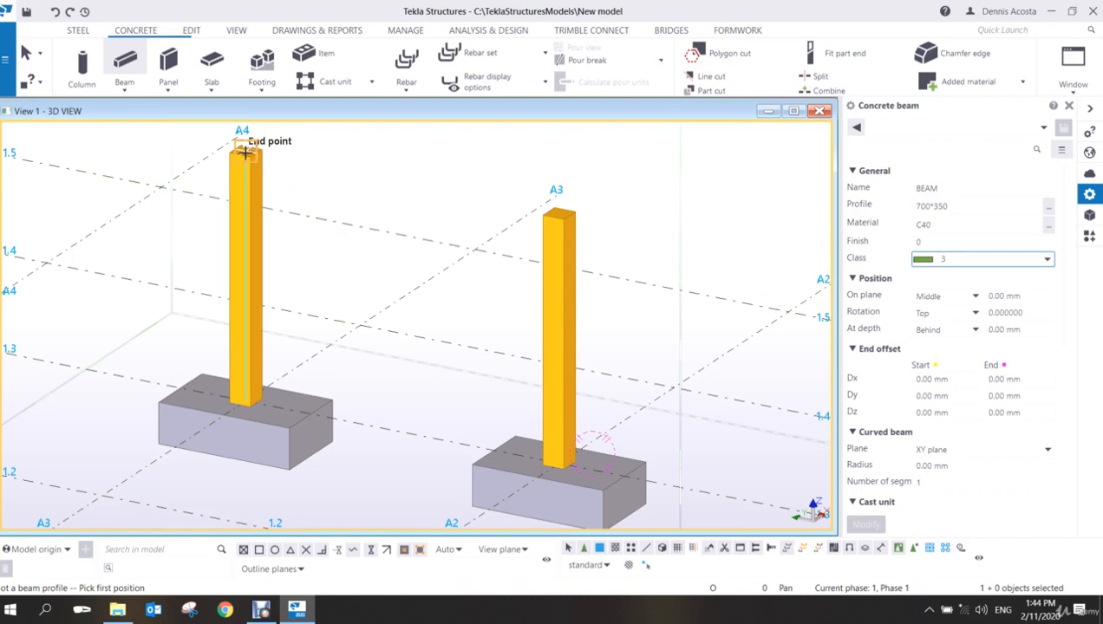
- Place the beam from the top centre of the A3/1.3 column to that of the A2/1.3 column, and end the command
middle_click_drag(245, 153, 232, 217)
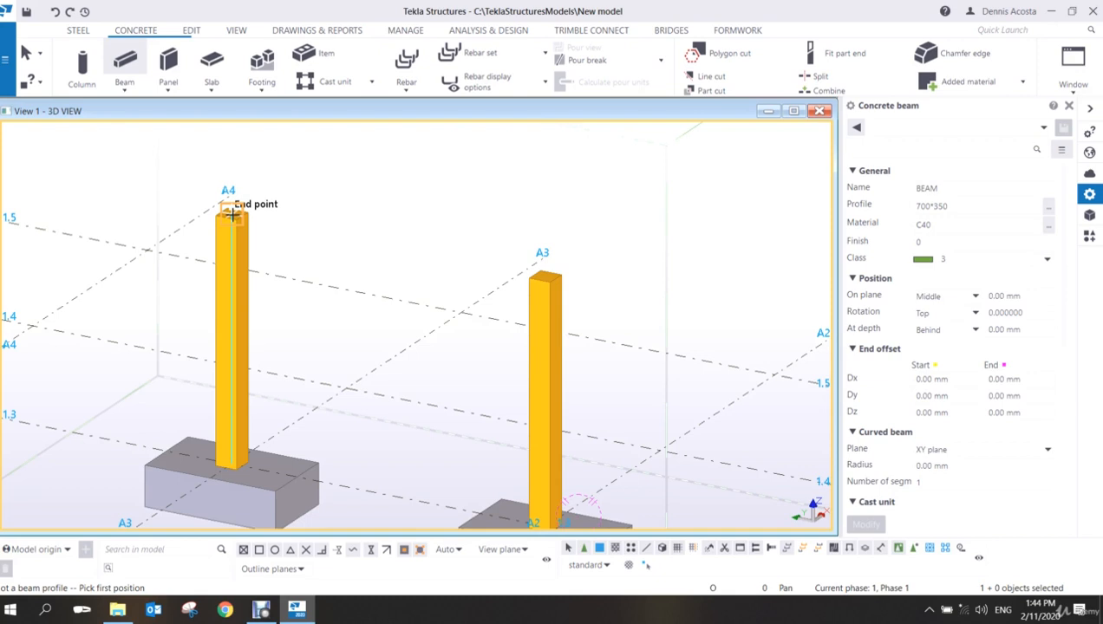
left_click(231, 214)
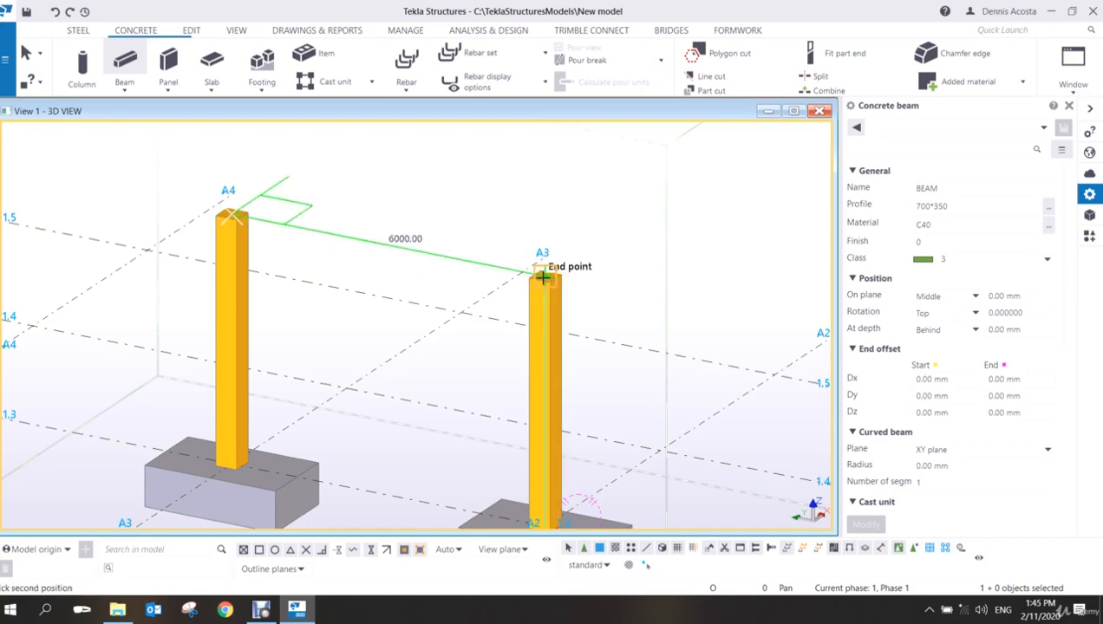
left_click(543, 276)
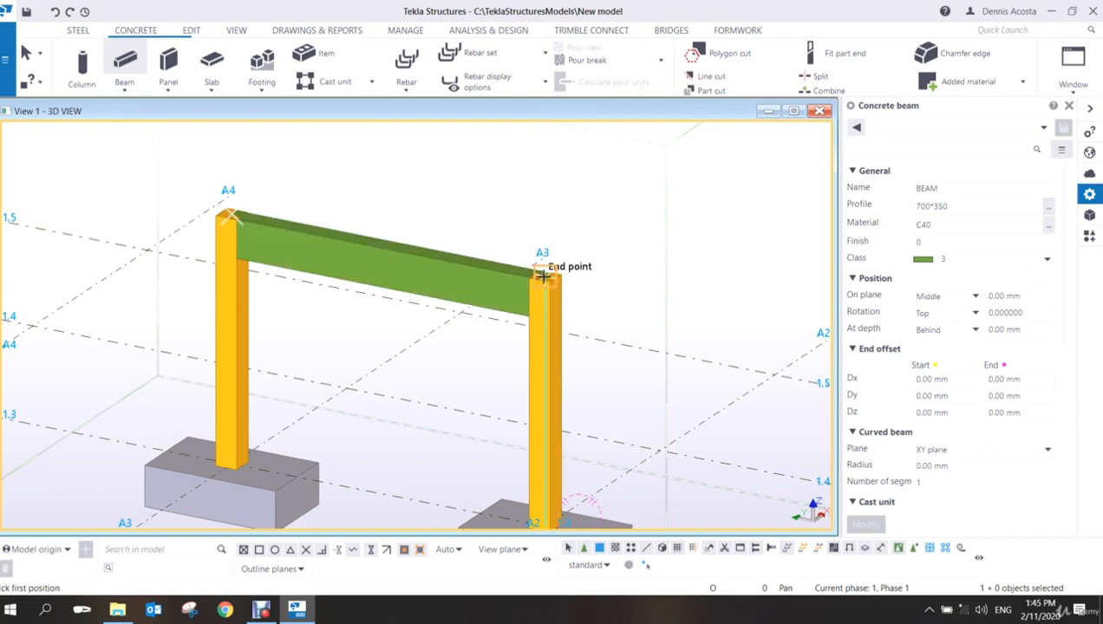
right_click(480, 180)
left_click(499, 189)
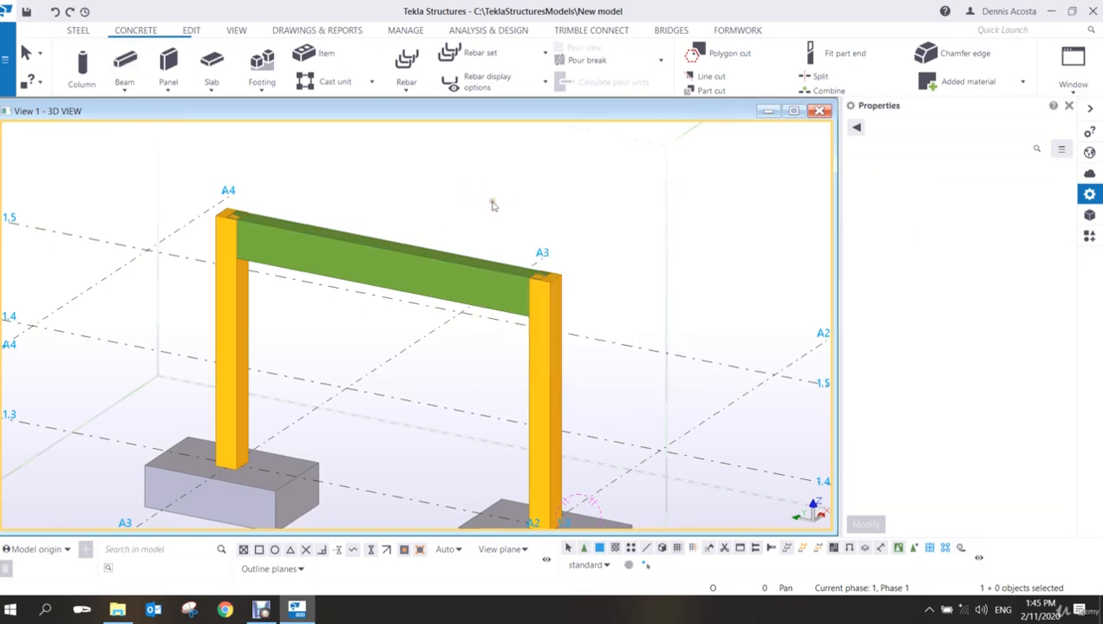
- Examine the beam between the two columns in both plan and 3D views, including its connection at the column tops
middle_click_drag(485, 325, 443, 315, "ctrl")
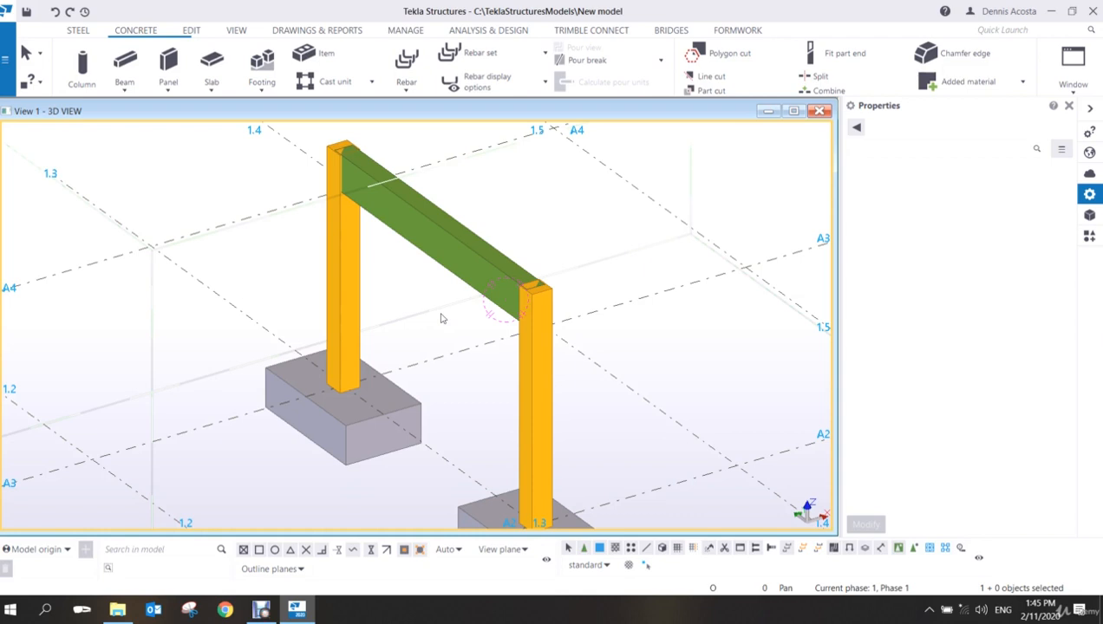
key("ctrl+p")
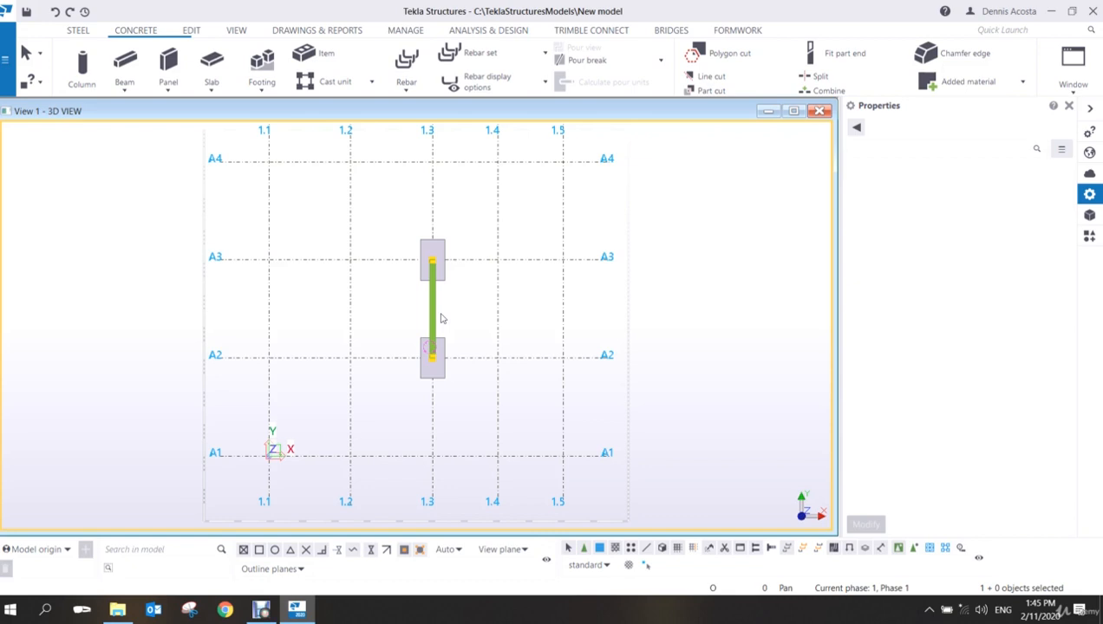
key("ctrl+p")
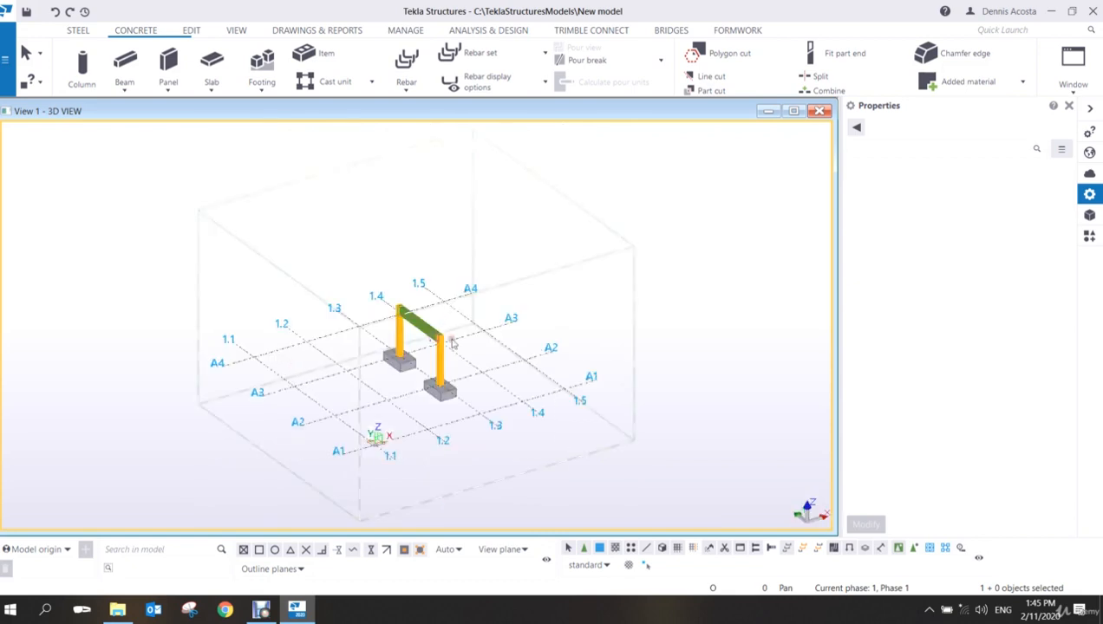
scroll(451, 342, "up", 3)
key("ctrl+p")
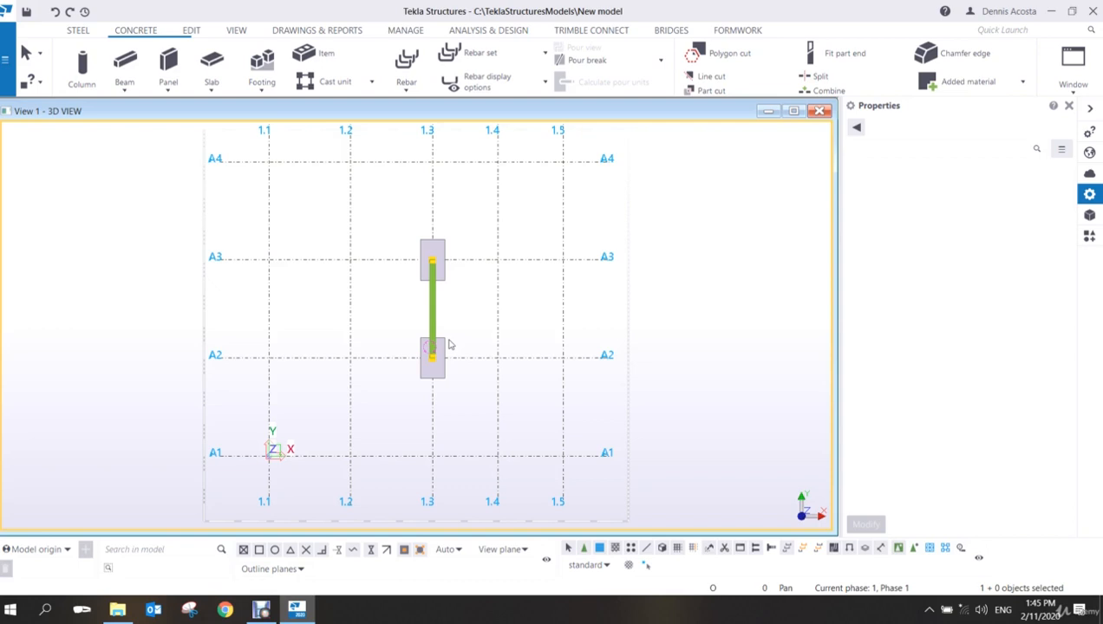
middle_click_drag(325, 391, 468, 235, "ctrl")
scroll(371, 274, "up", 4)
scroll(371, 274, "up", 3)
middle_click_drag(392, 261, 406, 328, "ctrl")
scroll(400, 321, "down", 2)
scroll(394, 312, "up", 2)
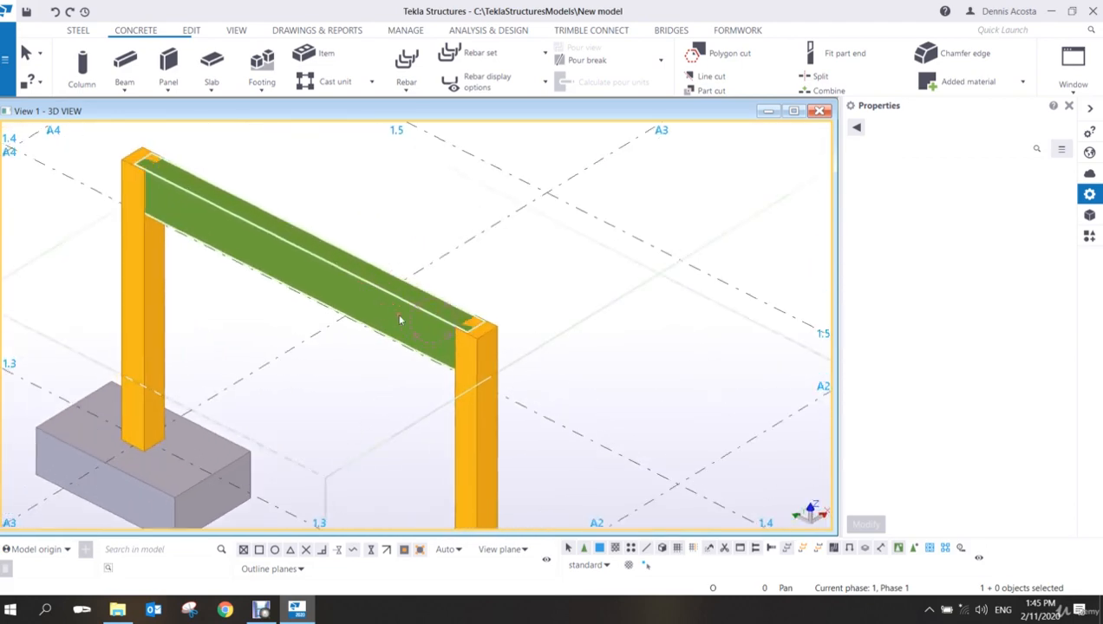
- Set the beam's cast unit to Cast in place and apply the modification
left_click(316, 267)
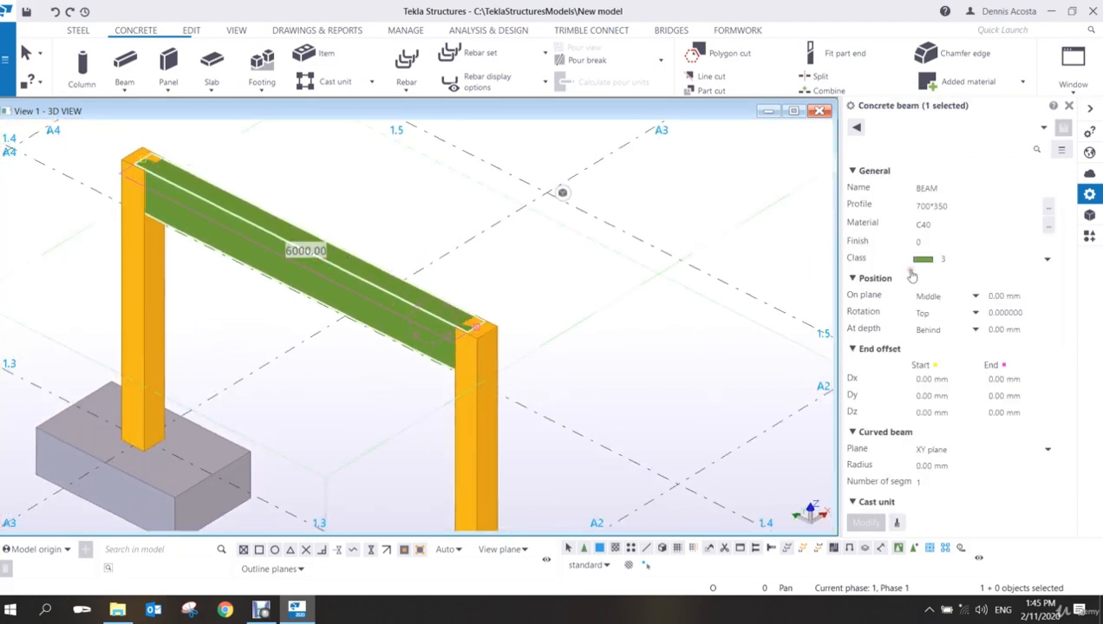
scroll(990, 411, "down", 6)
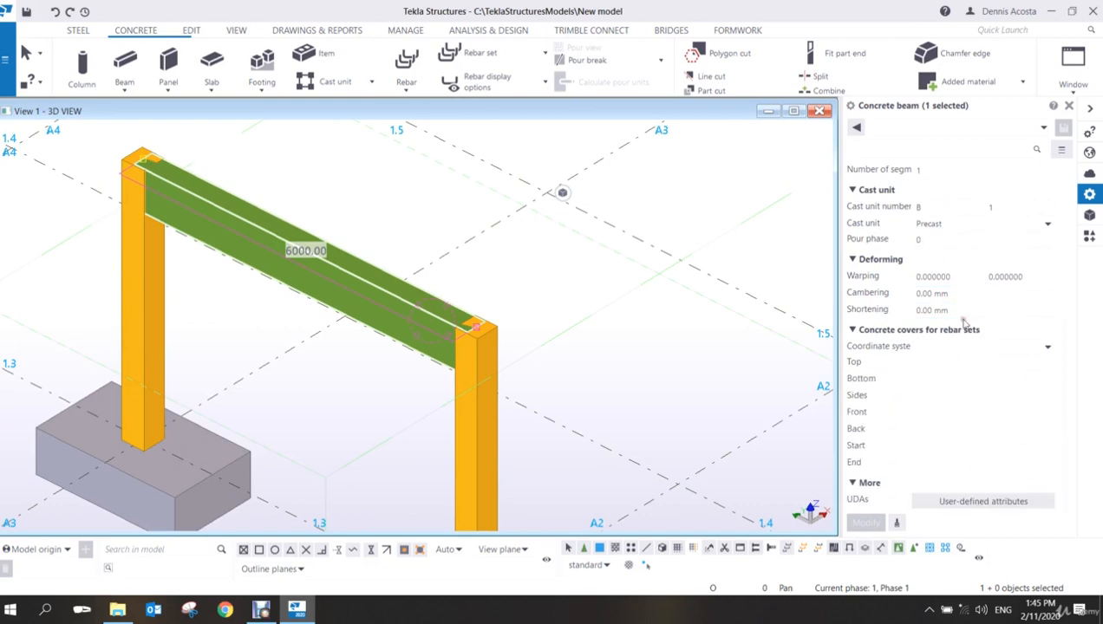
scroll(962, 322, "up", 2)
left_click(971, 295)
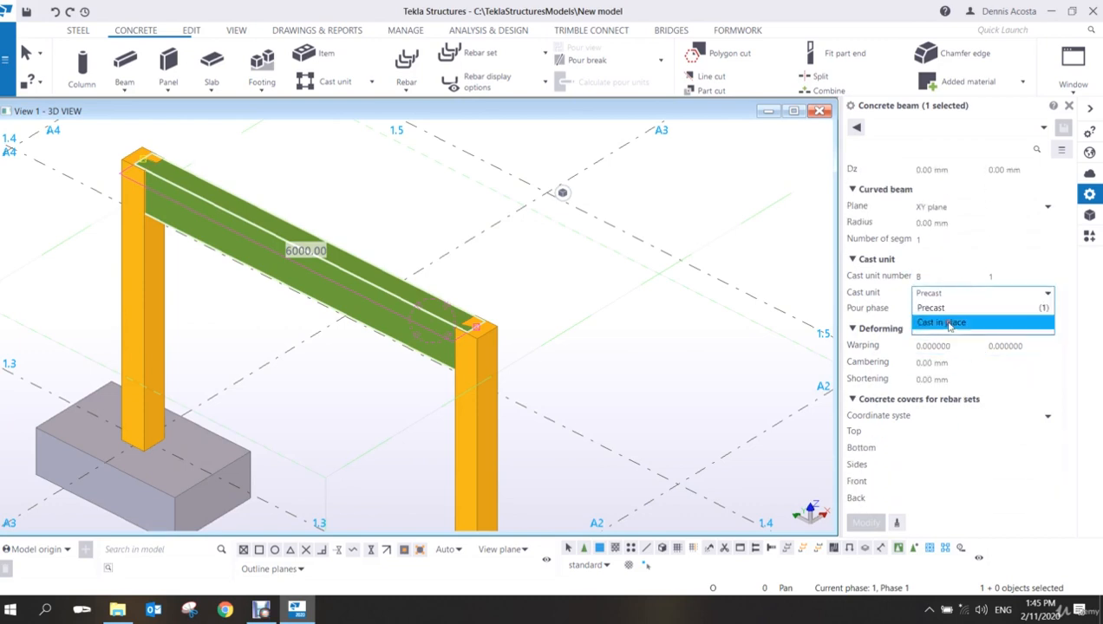
left_click(949, 324)
left_click(865, 523)
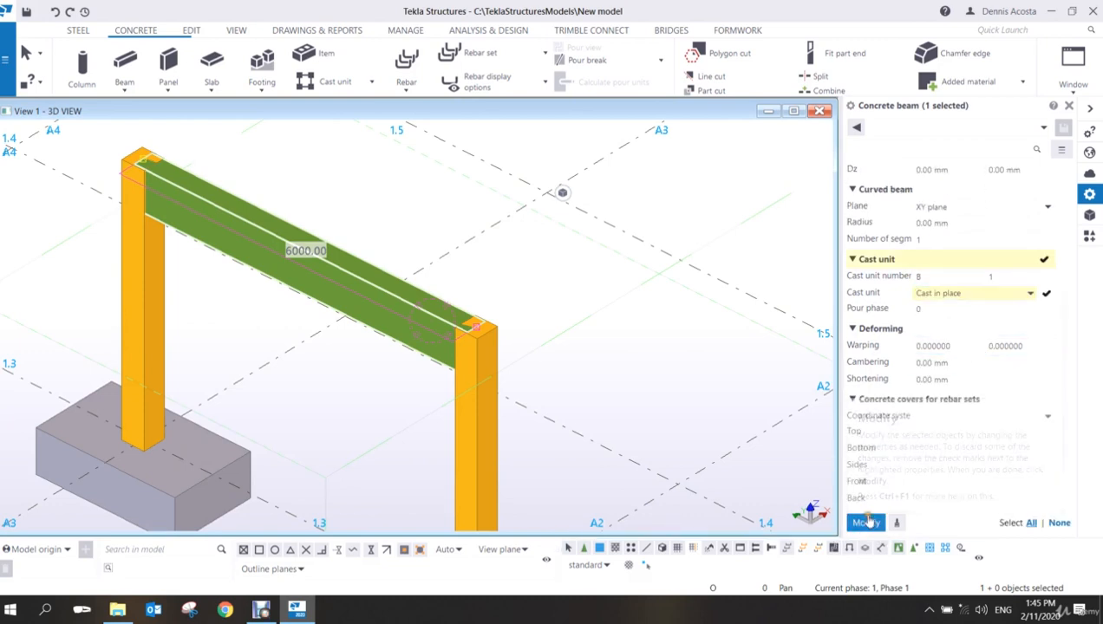
- Set the cast unit of the A2/1.3 column to Cast in place and apply the modification
left_click(491, 446)
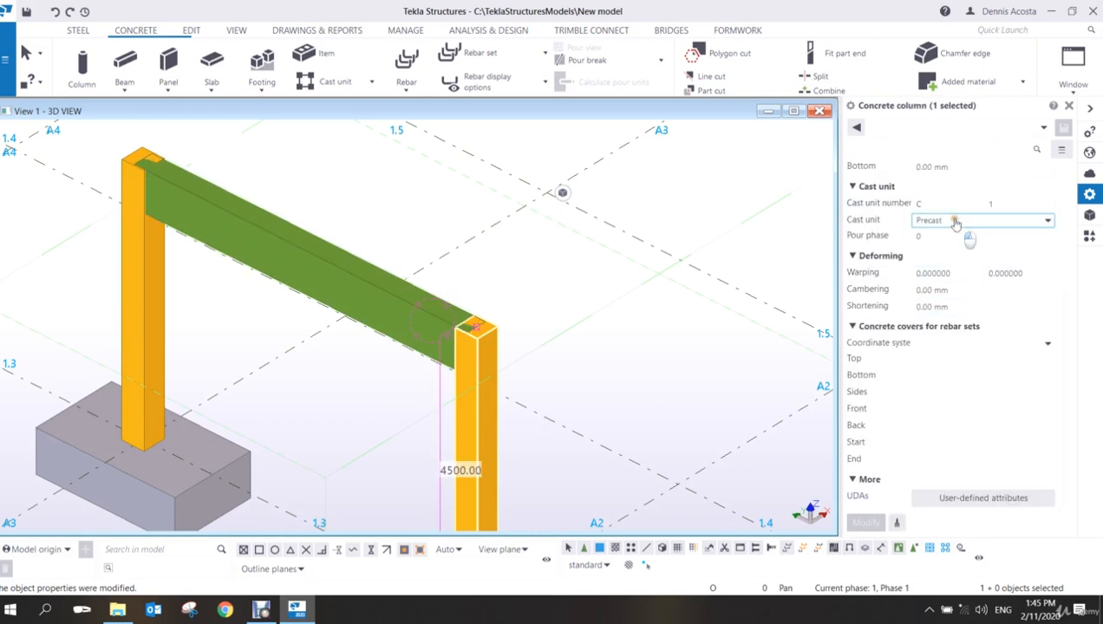
left_click(954, 222)
left_click(937, 249)
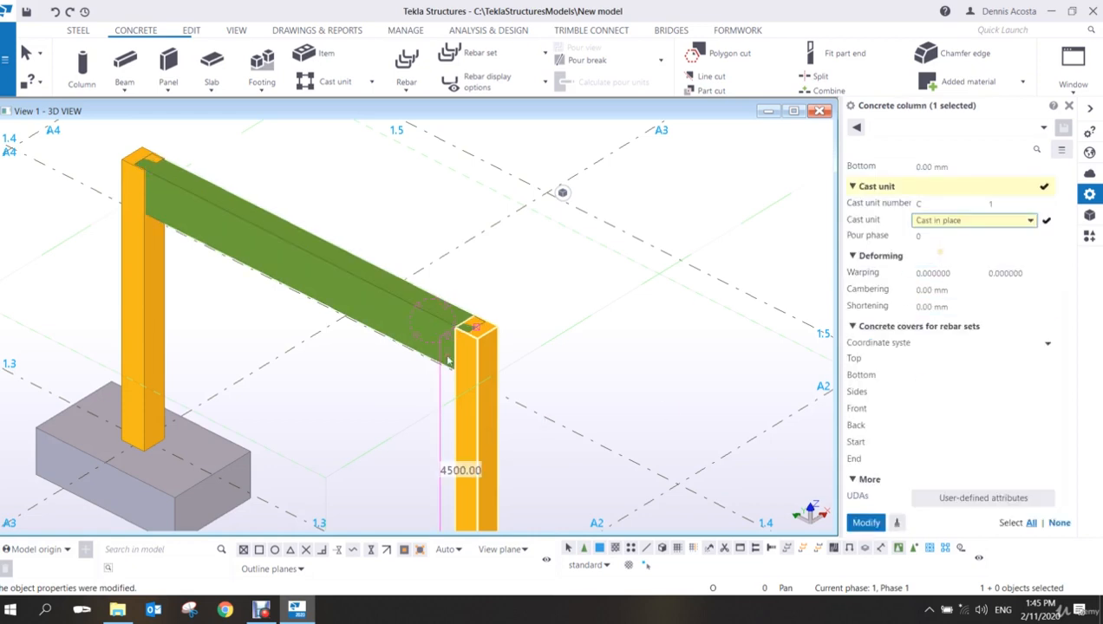
left_click(866, 523)
- Change the A3/1.3 column's cast unit to Cast in place, apply it, and clear the selection
left_click(158, 288)
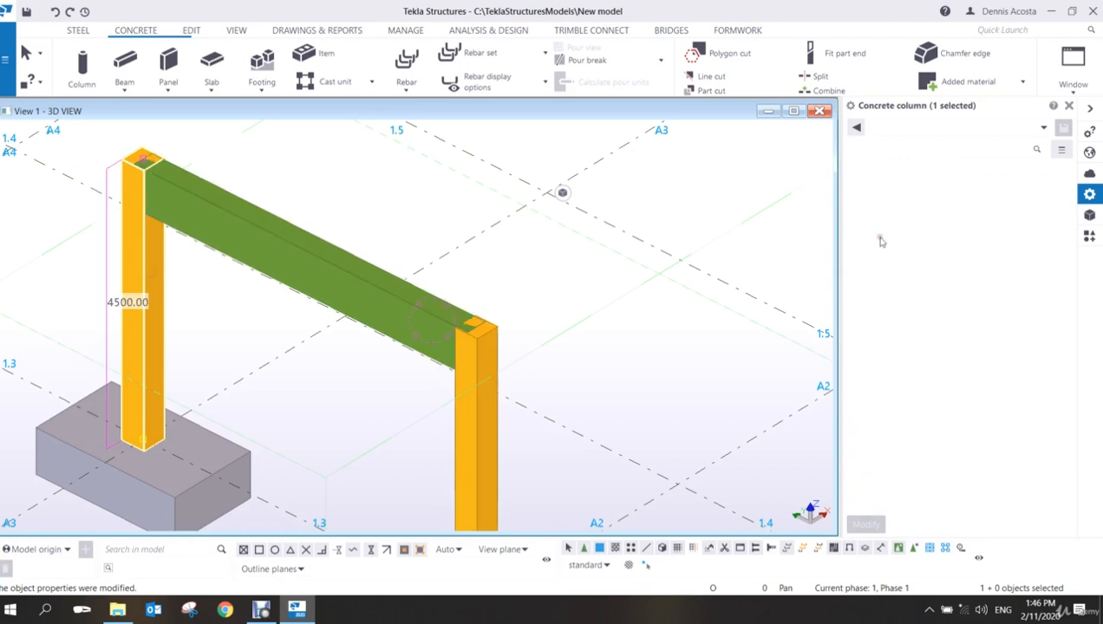
left_click(954, 222)
left_click(946, 249)
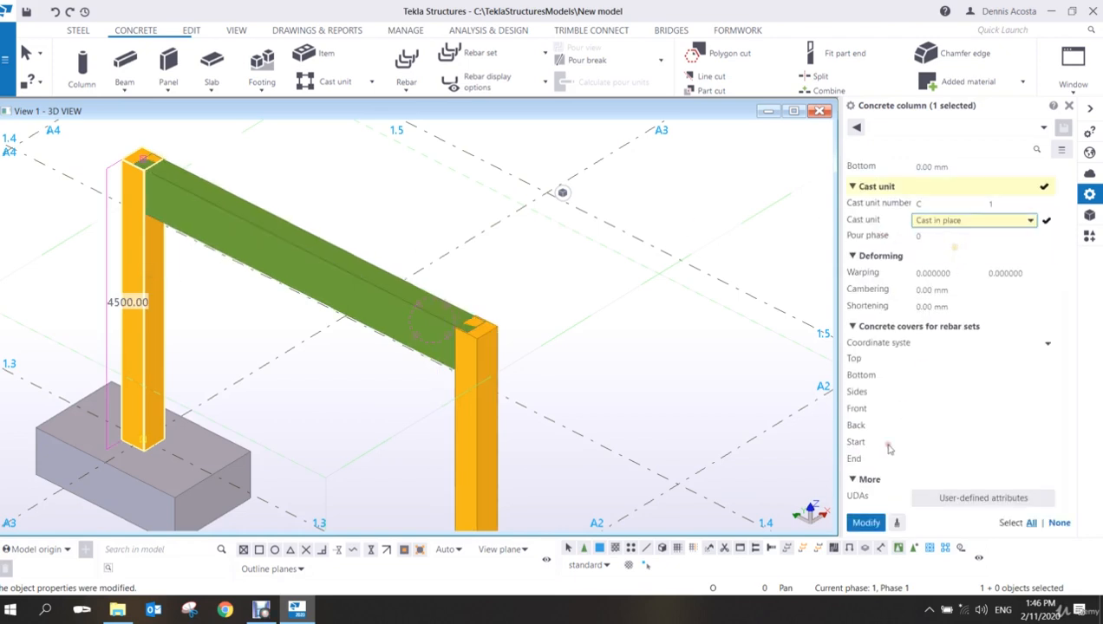
left_click(865, 523)
left_click(317, 198)
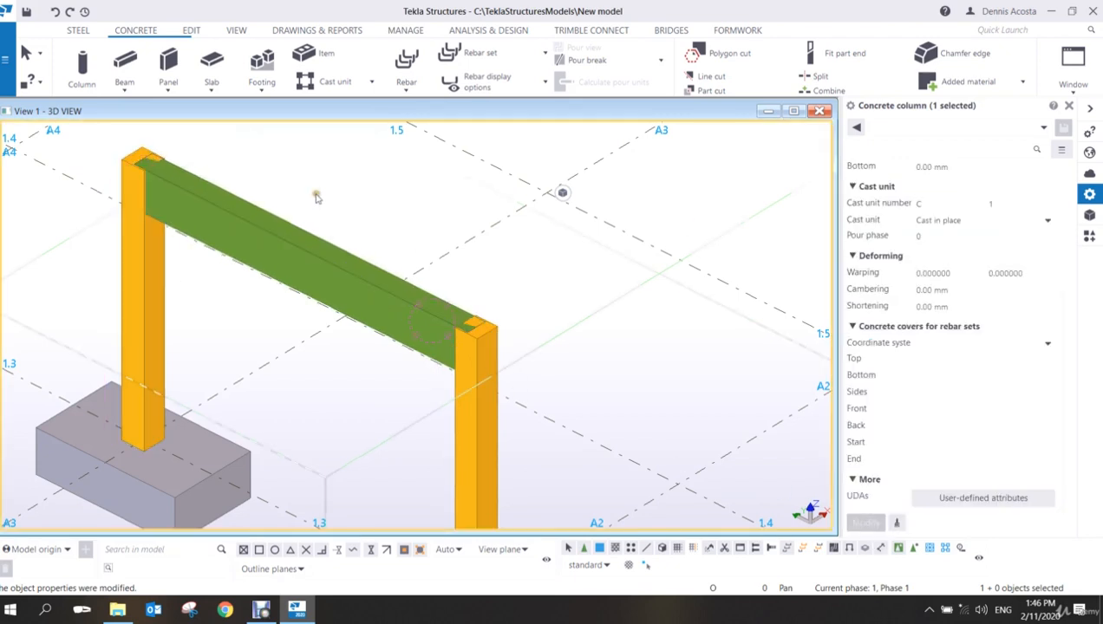
- Examine the beam, its two supporting columns and the footings from opposite sides in the 3D view
scroll(375, 292, "down", 1)
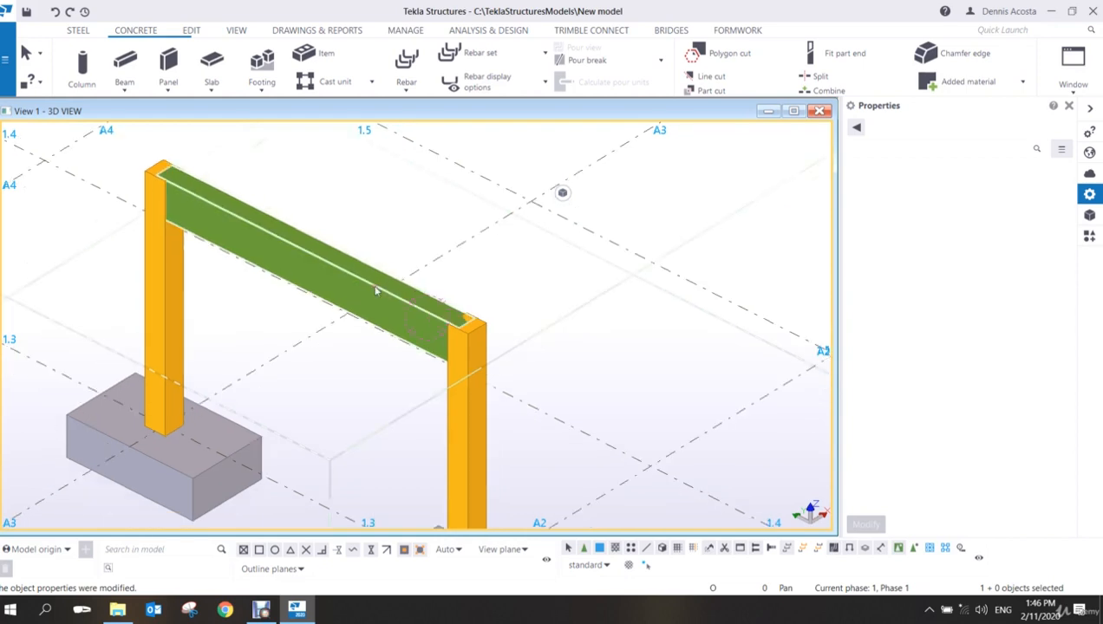
scroll(382, 304, "down", 2)
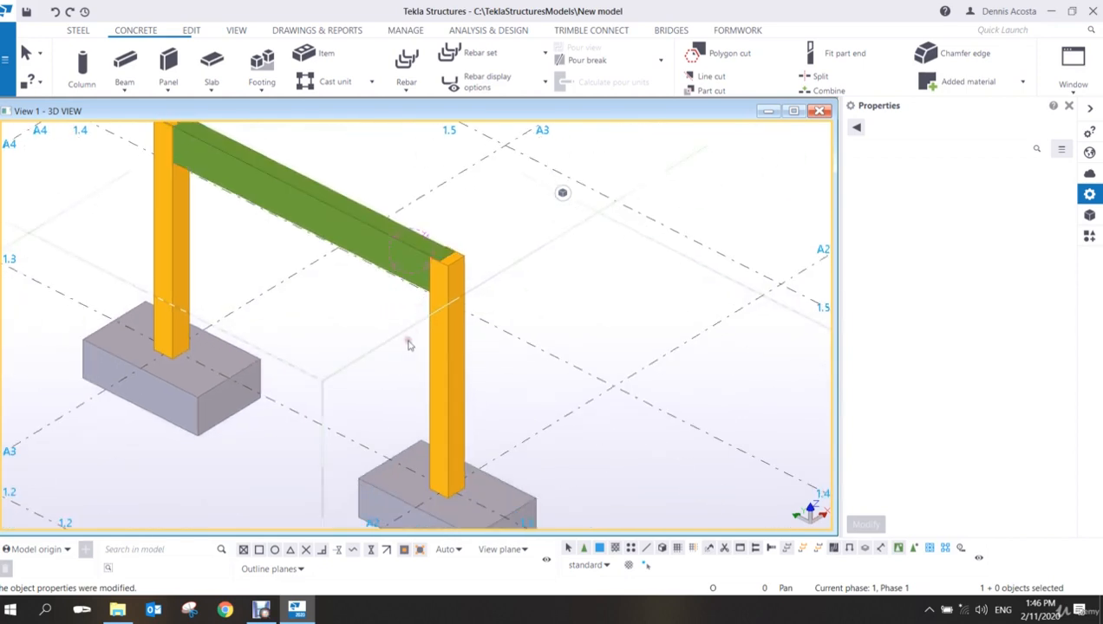
scroll(460, 276, "up", 2)
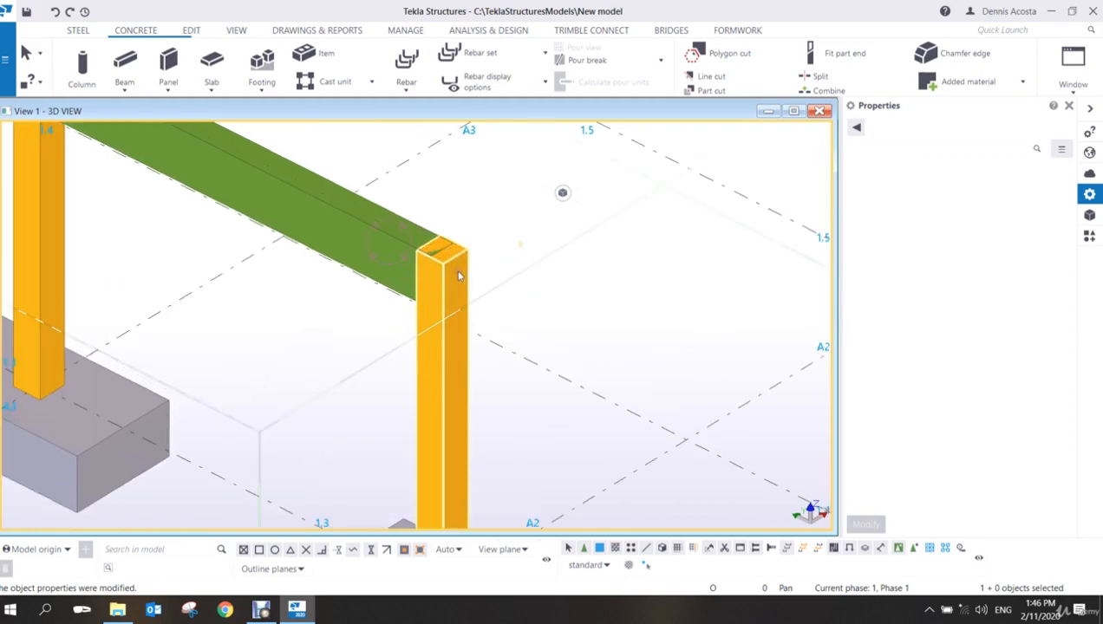
scroll(460, 275, "up", 2)
middle_click_drag(403, 322, 373, 286, "ctrl")
middle_click_drag(373, 286, 702, 268)
scroll(701, 268, "down", 3)
middle_click_drag(487, 285, 595, 293, "ctrl")
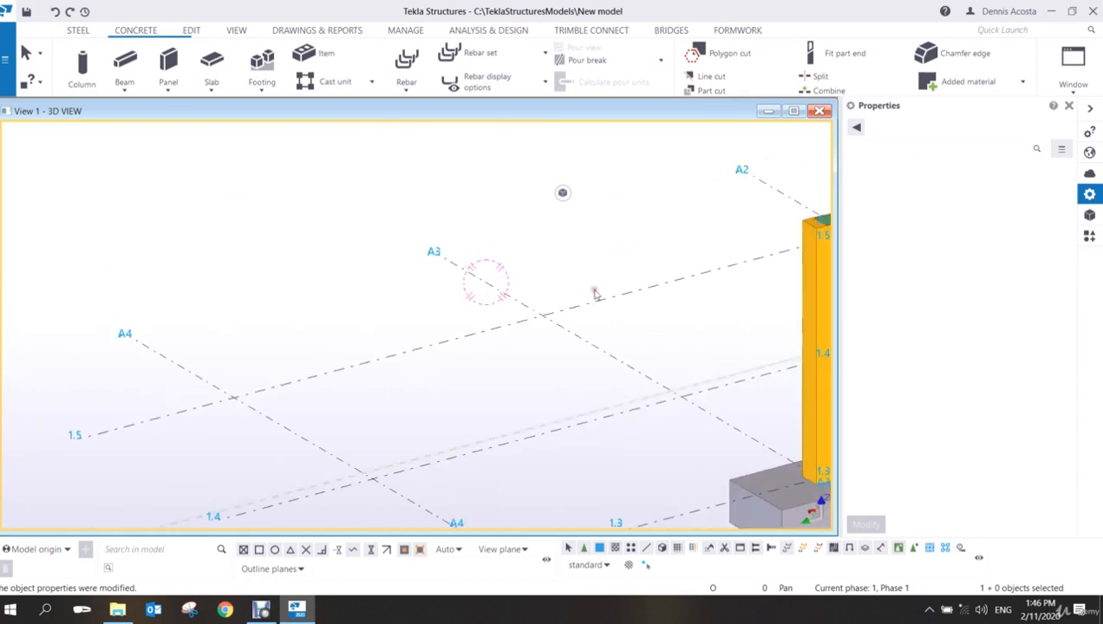
middle_click_drag(779, 231, 241, 390)
scroll(454, 360, "up", 5)
middle_click_drag(591, 316, 558, 282)
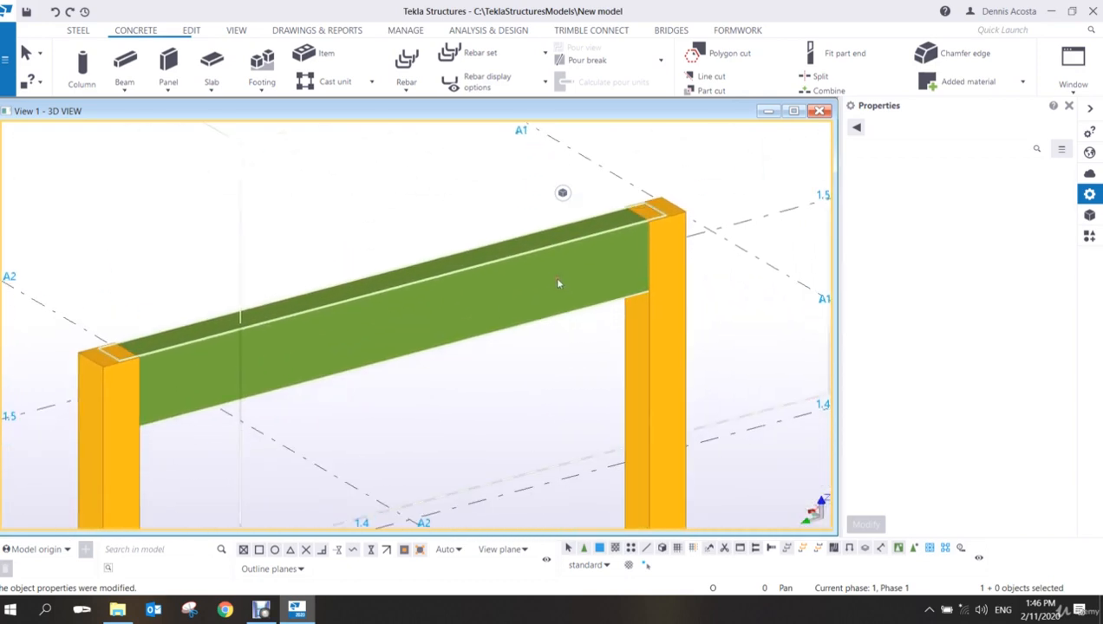
middle_click_drag(349, 374, 513, 296)
scroll(408, 265, "up", 1)
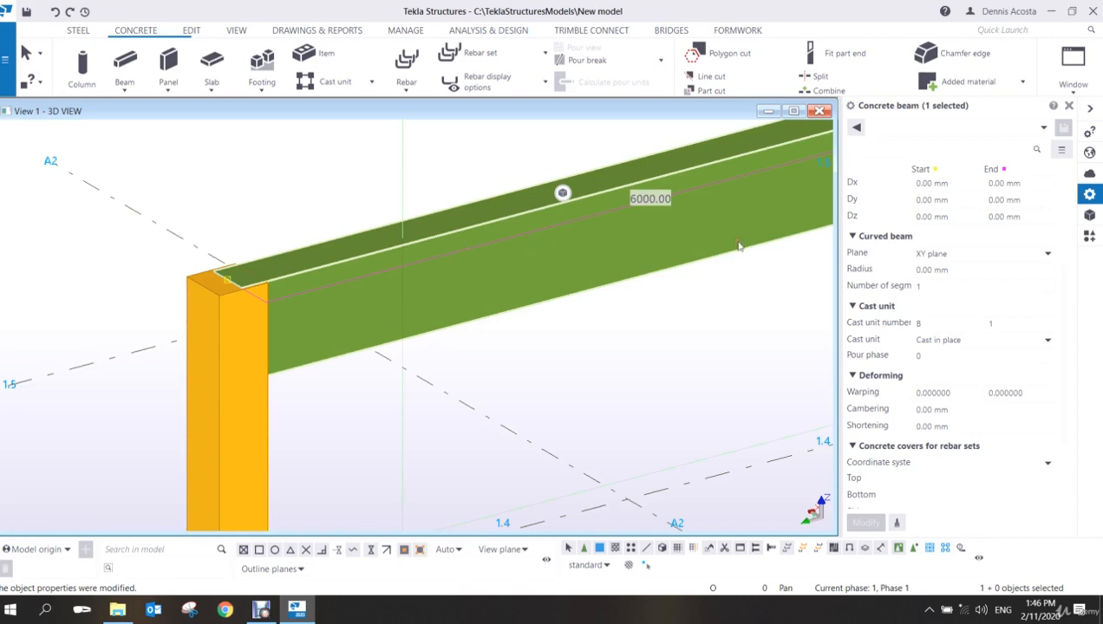
- Examine the selected beam's position properties and how both of its ends sit within the column tops
scroll(902, 243, "up", 3)
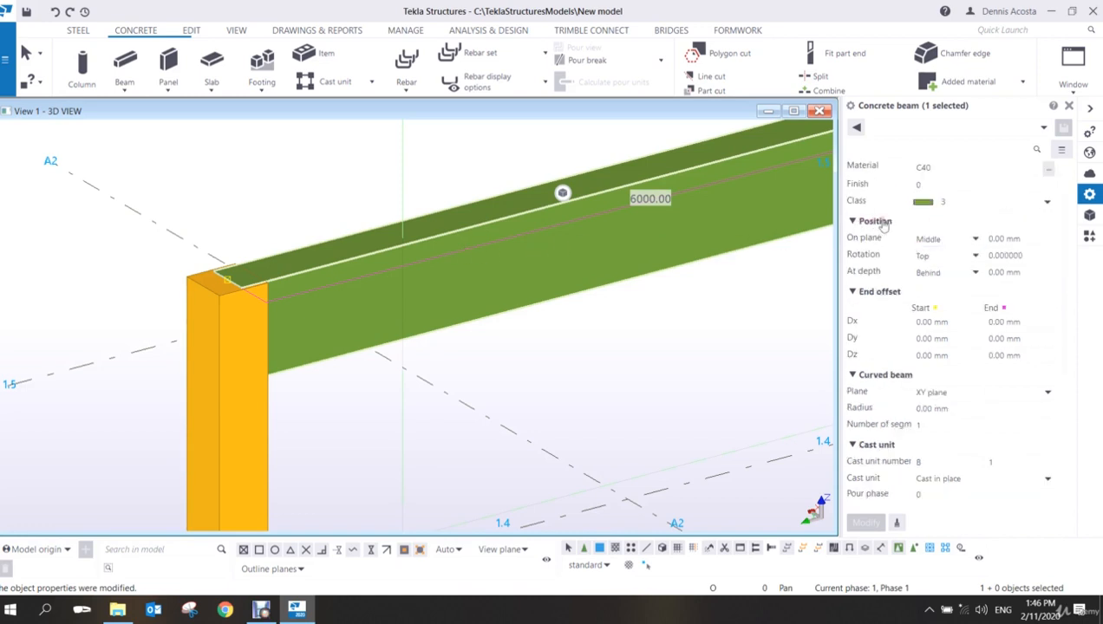
scroll(619, 284, "down", 2)
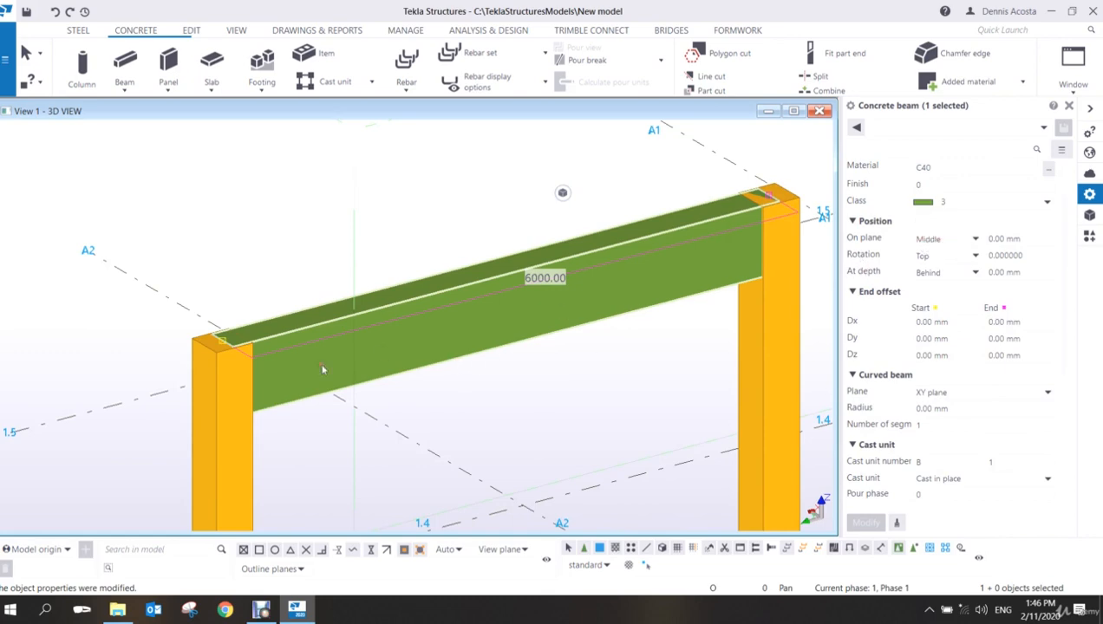
scroll(260, 360, "up", 3)
scroll(202, 333, "up", 5)
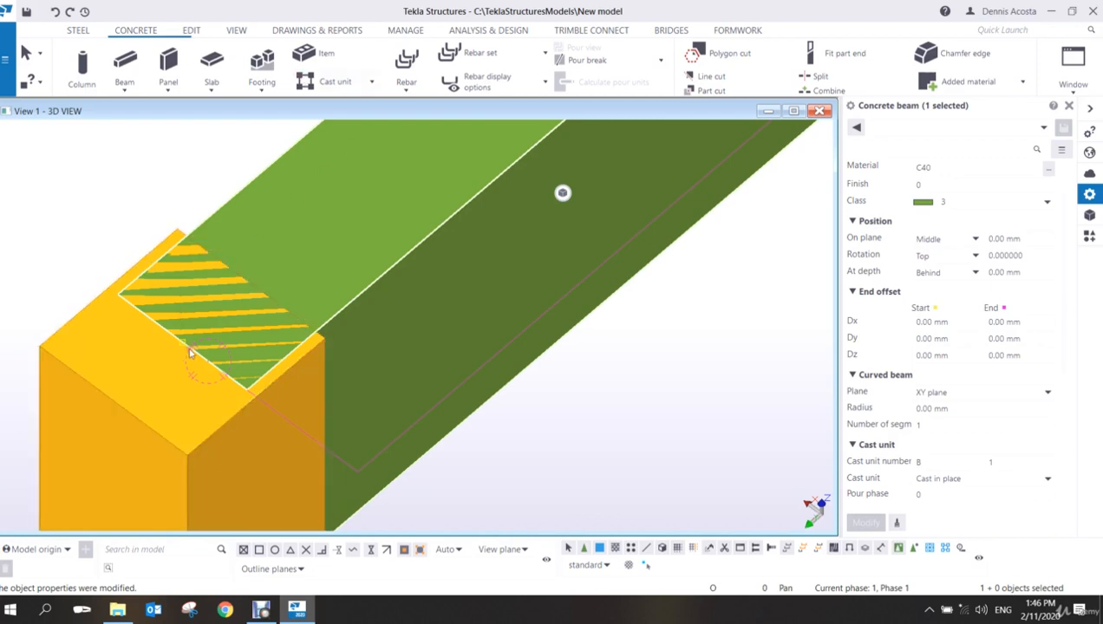
scroll(164, 374, "down", 6)
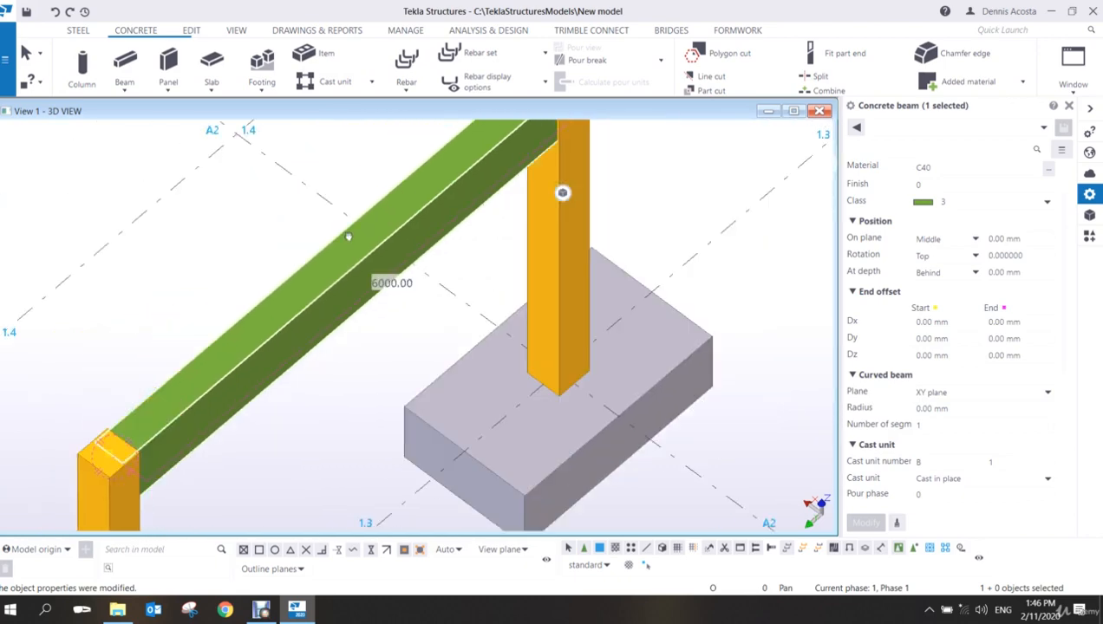
scroll(410, 256, "up", 5)
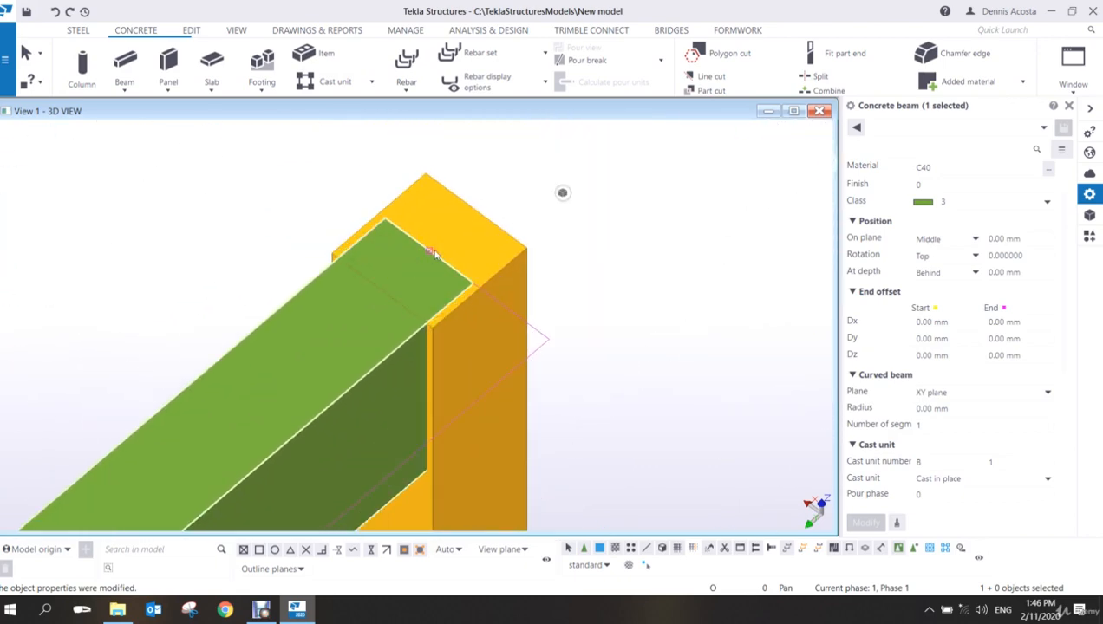
scroll(435, 251, "down", 6)
middle_click_drag(337, 370, 670, 73)
scroll(348, 339, "up", 5)
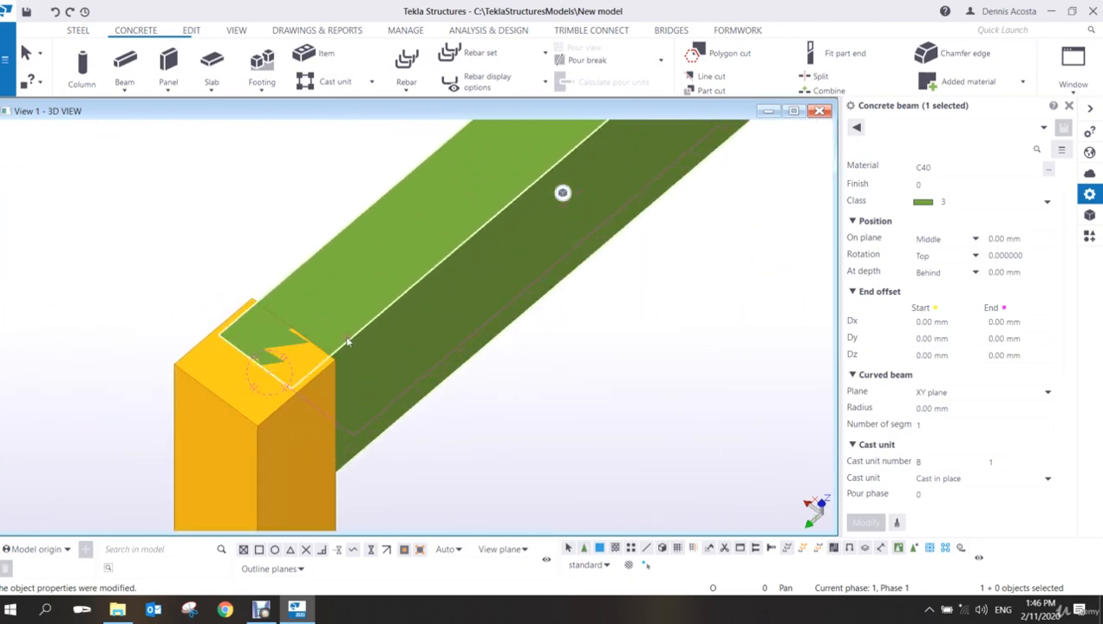
- Set the beam's on-plane position to Right with a 150 mm offset, applying both changes
left_click(941, 241)
left_click(934, 269)
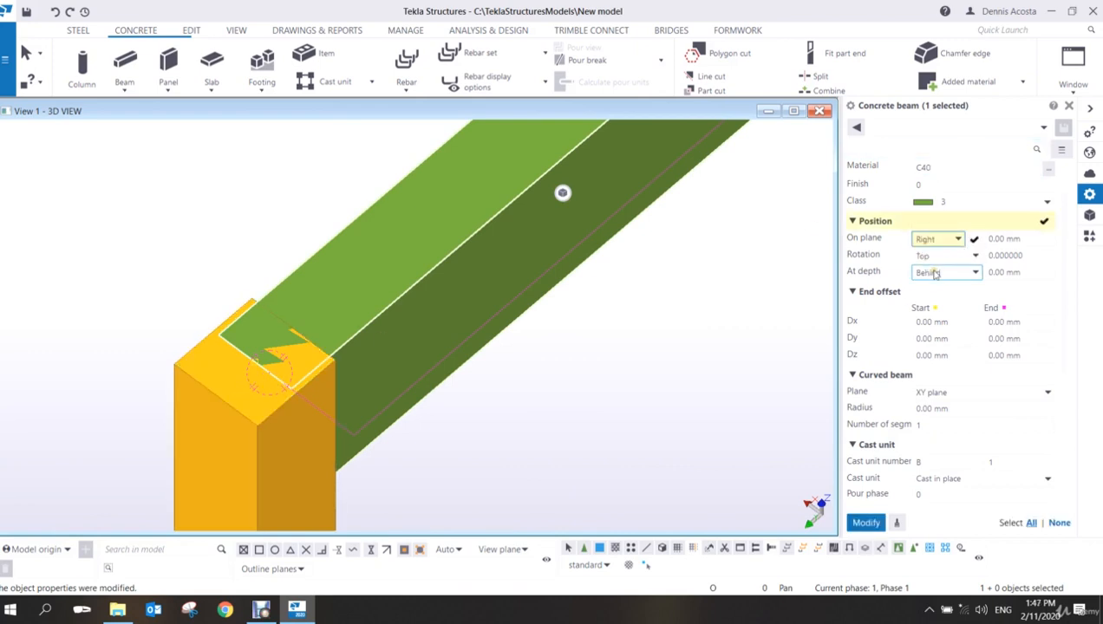
middle_click(935, 274)
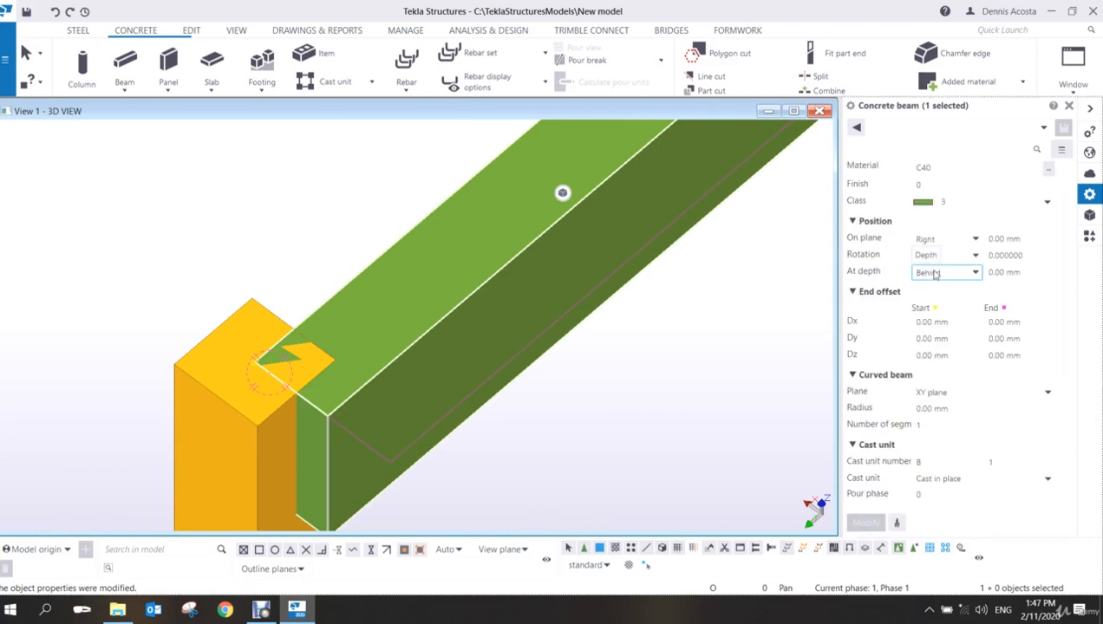
left_click_drag(1023, 239, 916, 263)
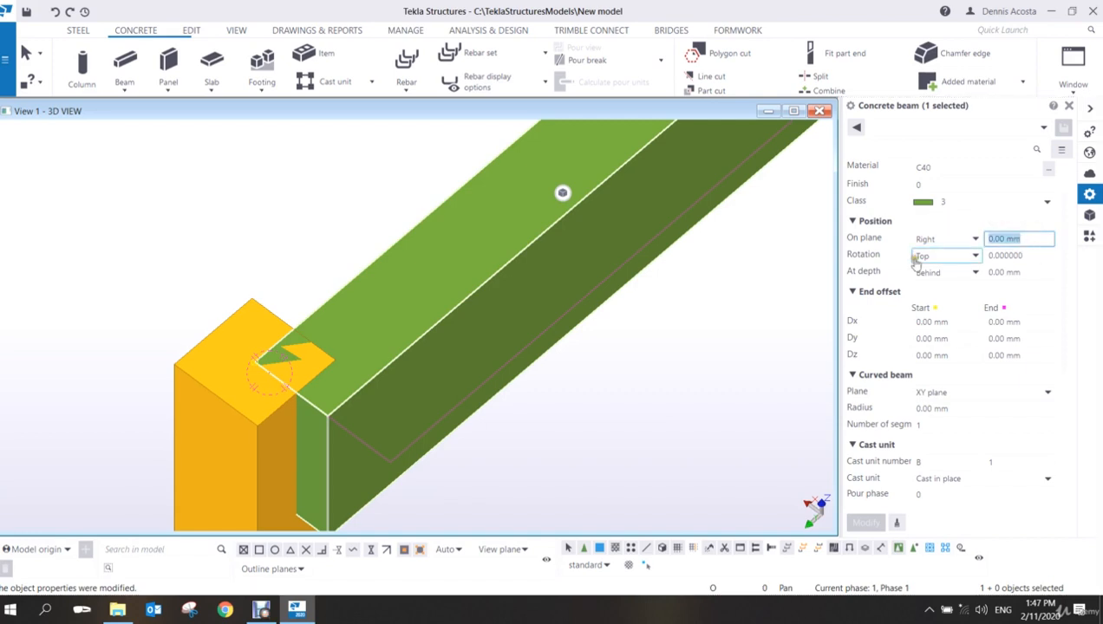
type("150")
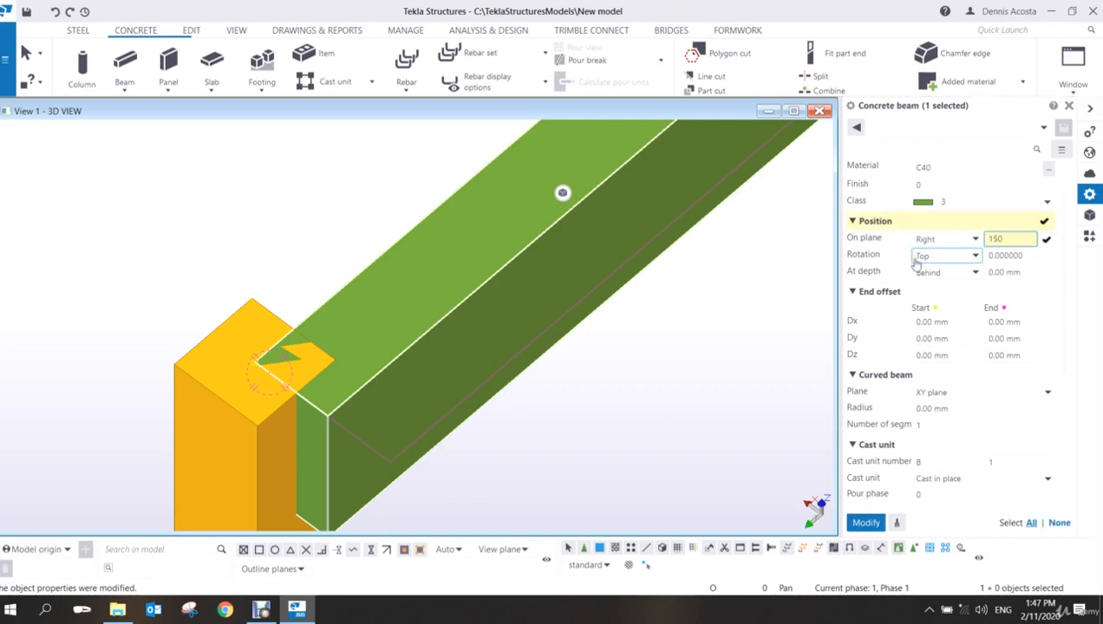
key("Return")
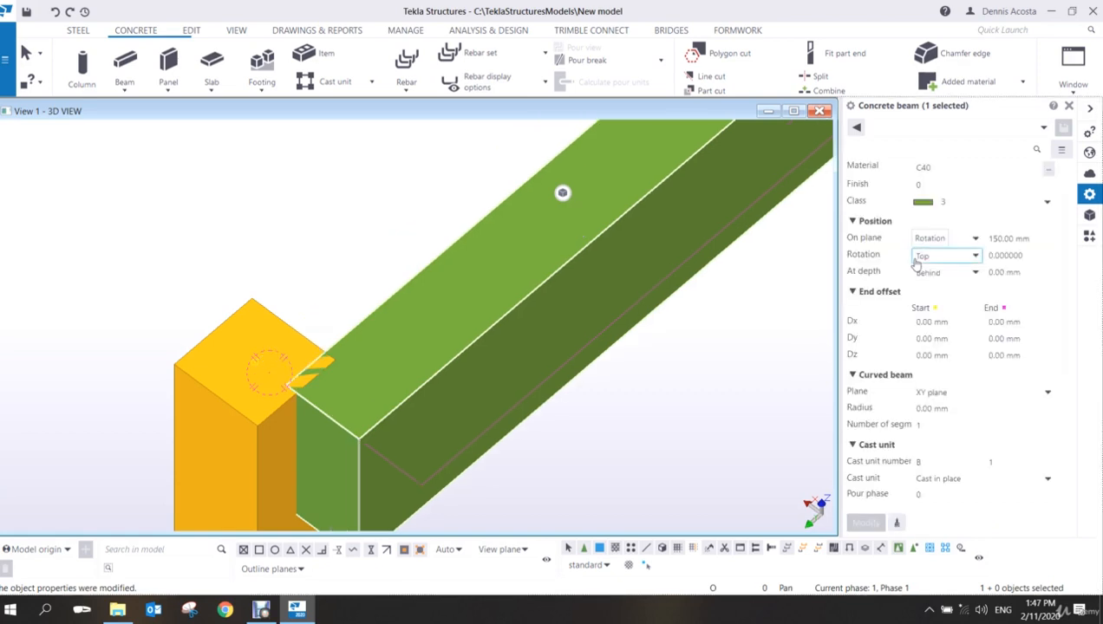
- Return the beam's on-plane position to Middle with a 0 mm offset and apply it
left_click(1041, 238)
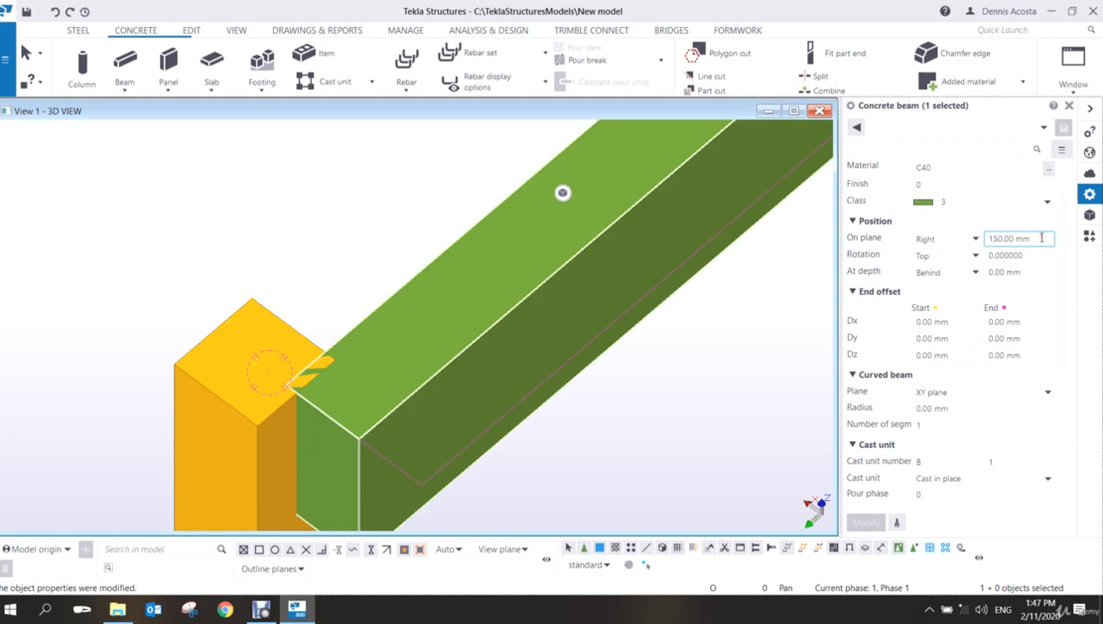
type("0")
left_click(955, 238)
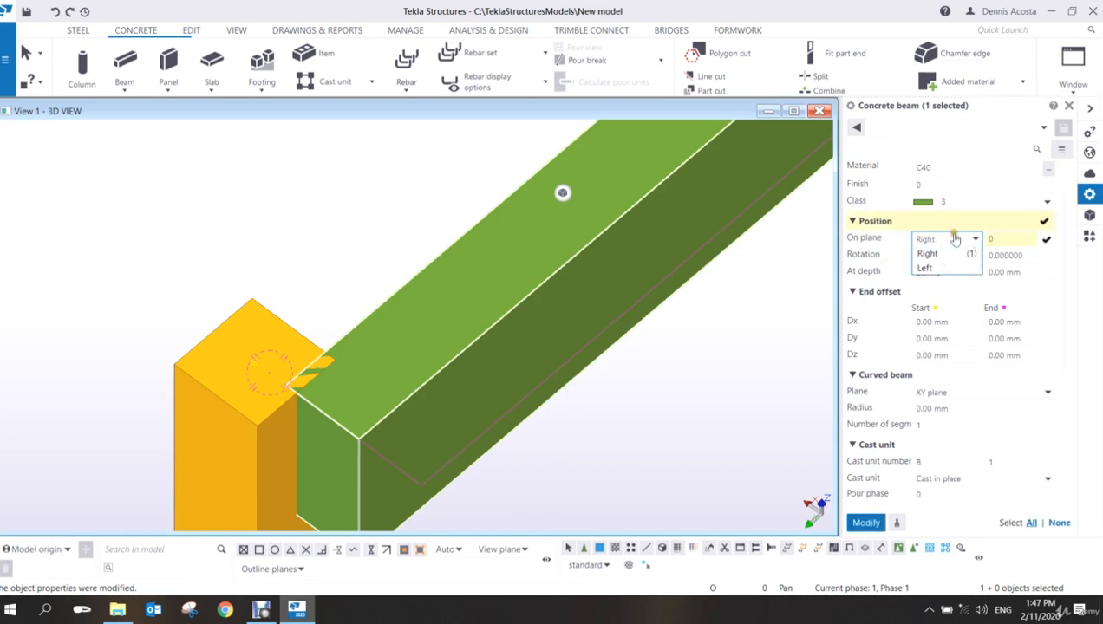
left_click(944, 251)
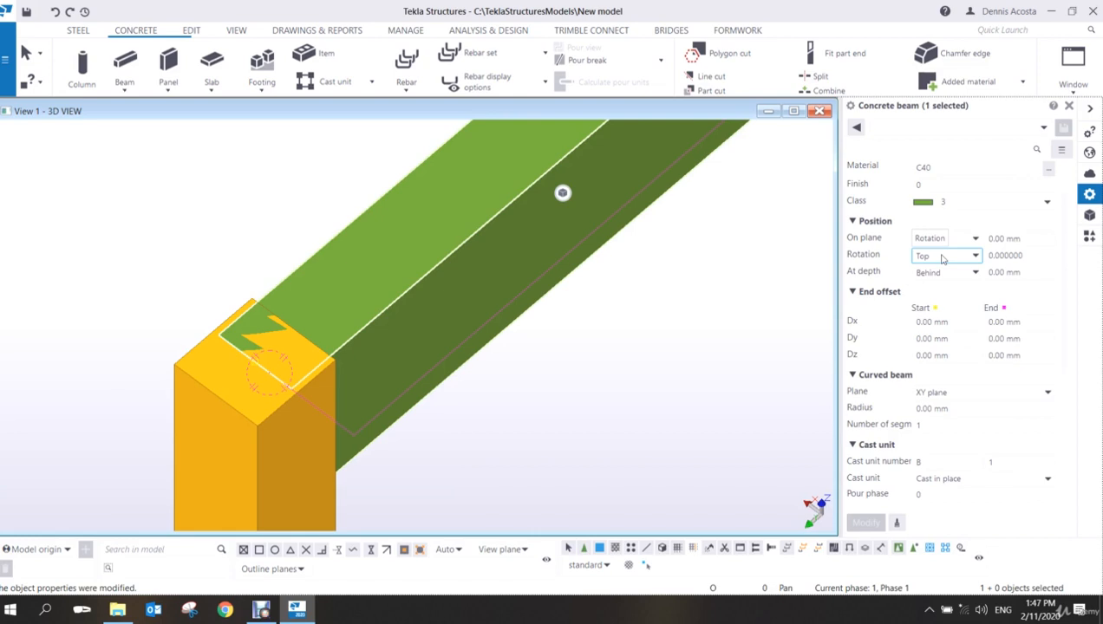
- Review the beam's rotation options, set the rotation to Front and apply it
left_click(960, 261)
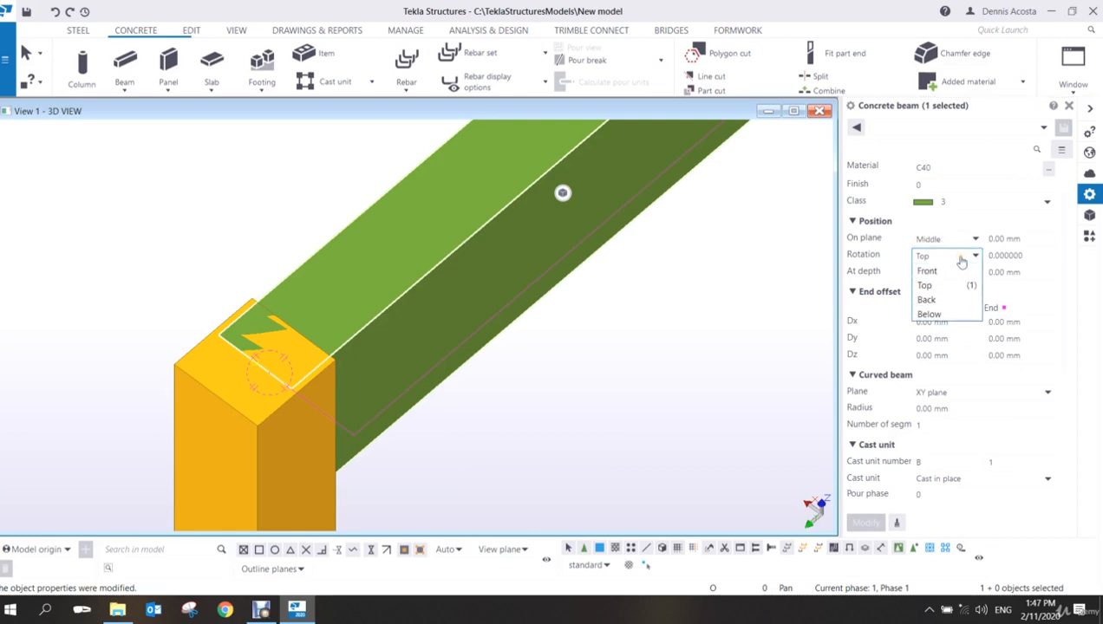
left_click(500, 334)
scroll(603, 323, "down", 2)
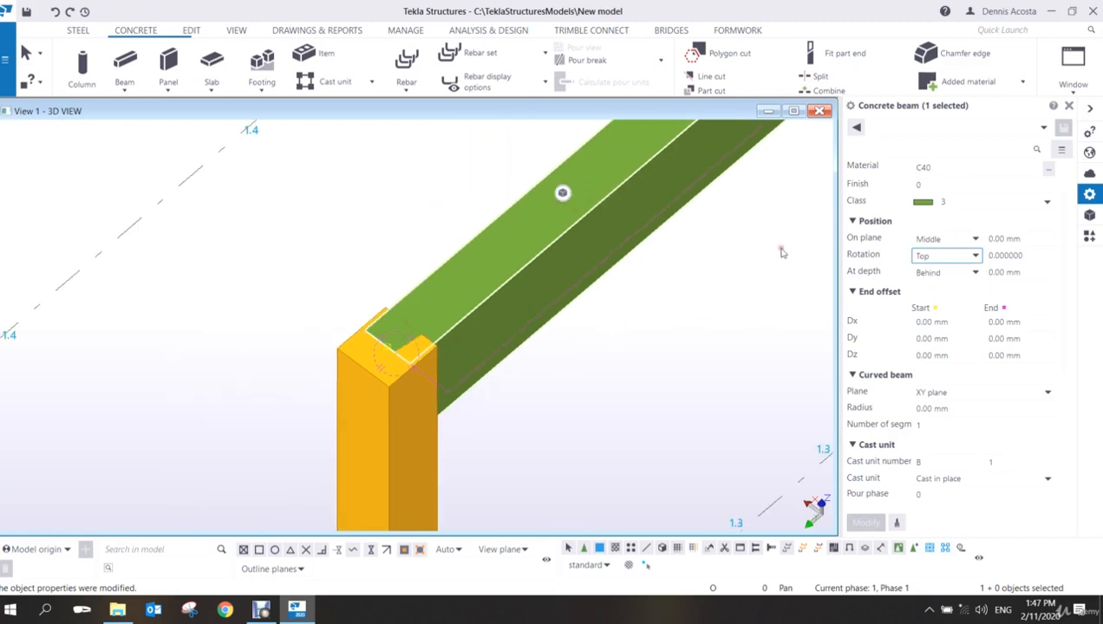
scroll(930, 221, "up", 2)
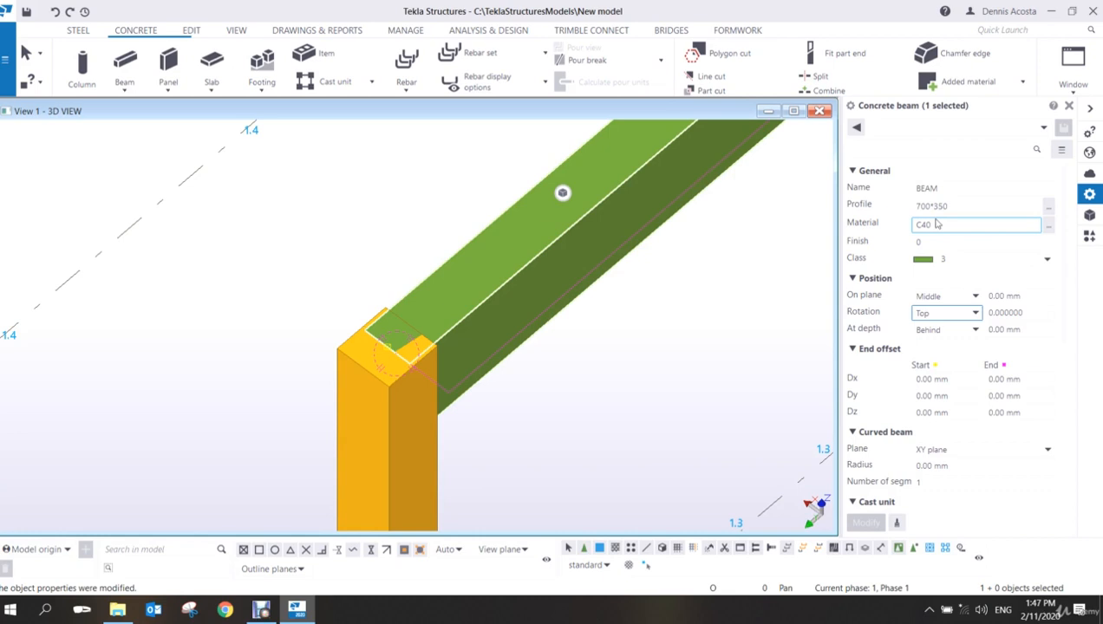
left_click(936, 321)
left_click(947, 327)
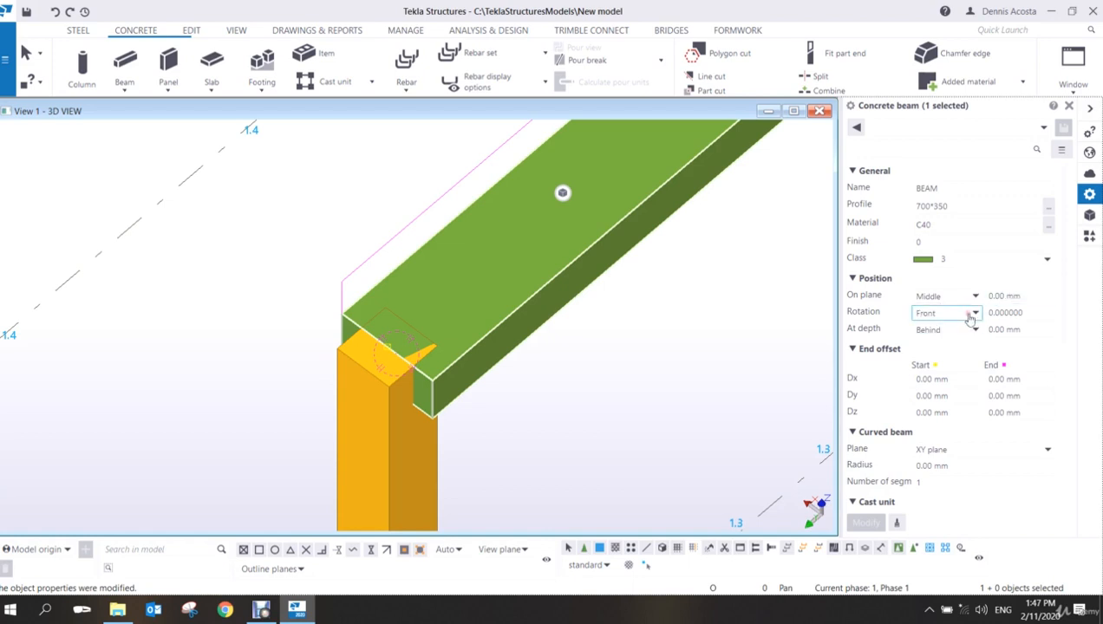
- Set the beam's rotation back to Top and apply the modification
left_click(970, 313)
left_click(925, 343)
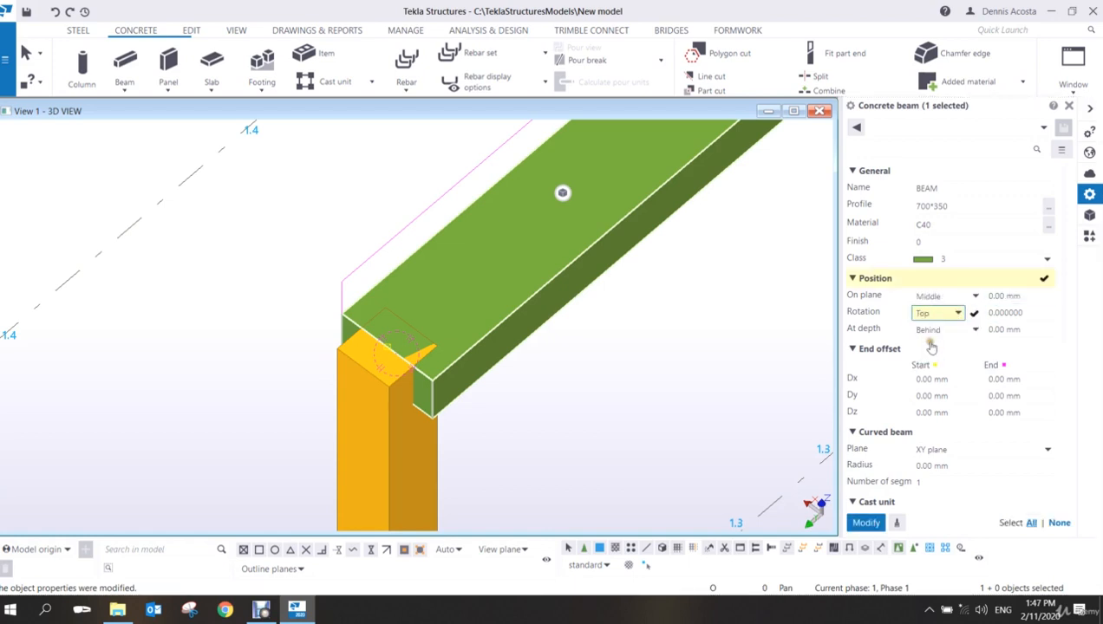
left_click(866, 523)
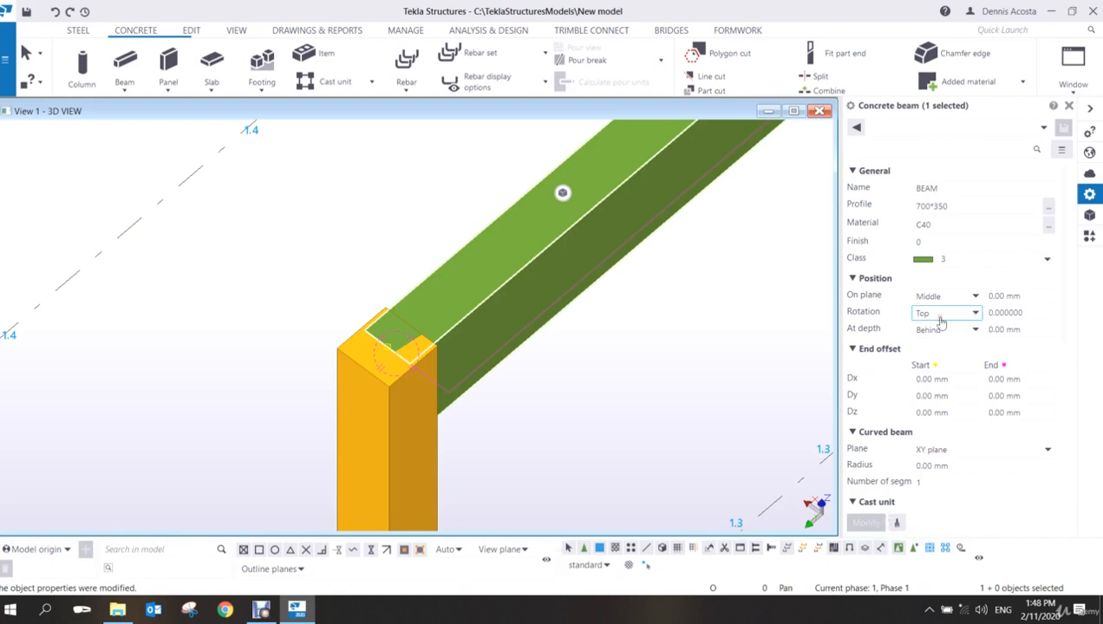
- Set the beam's rotation angle to 45 degrees with the Top option kept, and apply it
double_click(1016, 313)
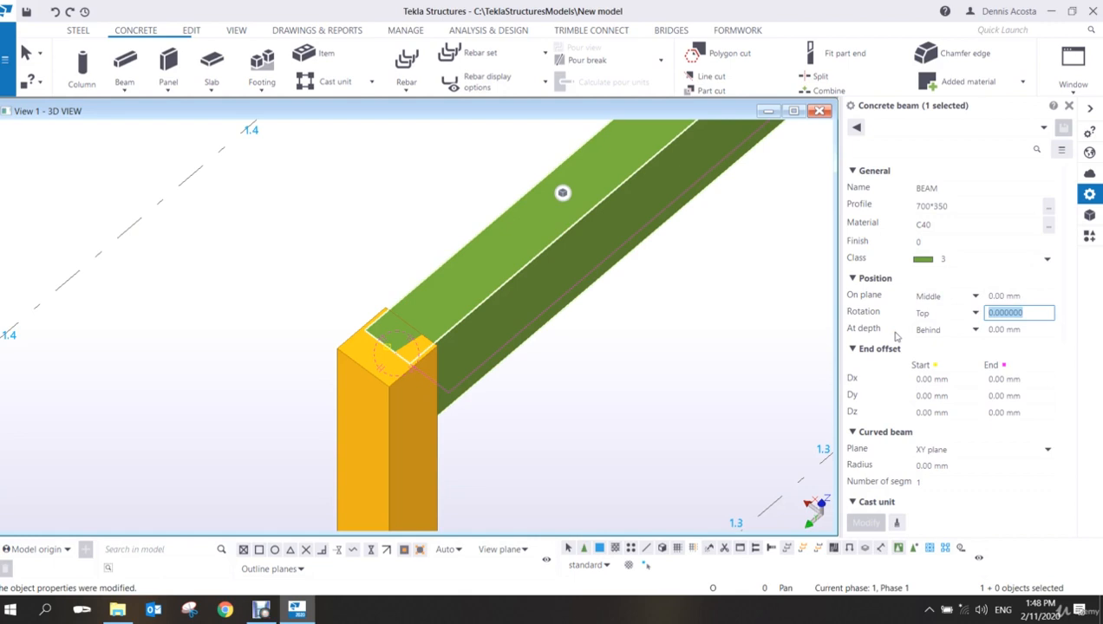
key("BackSpace")
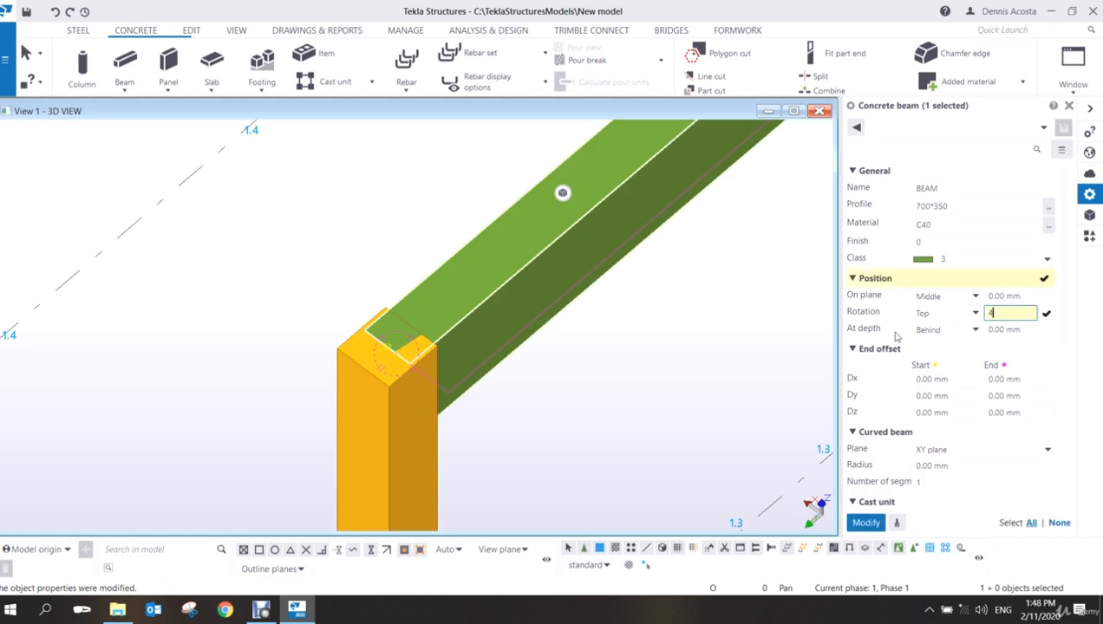
type("45")
key("Return")
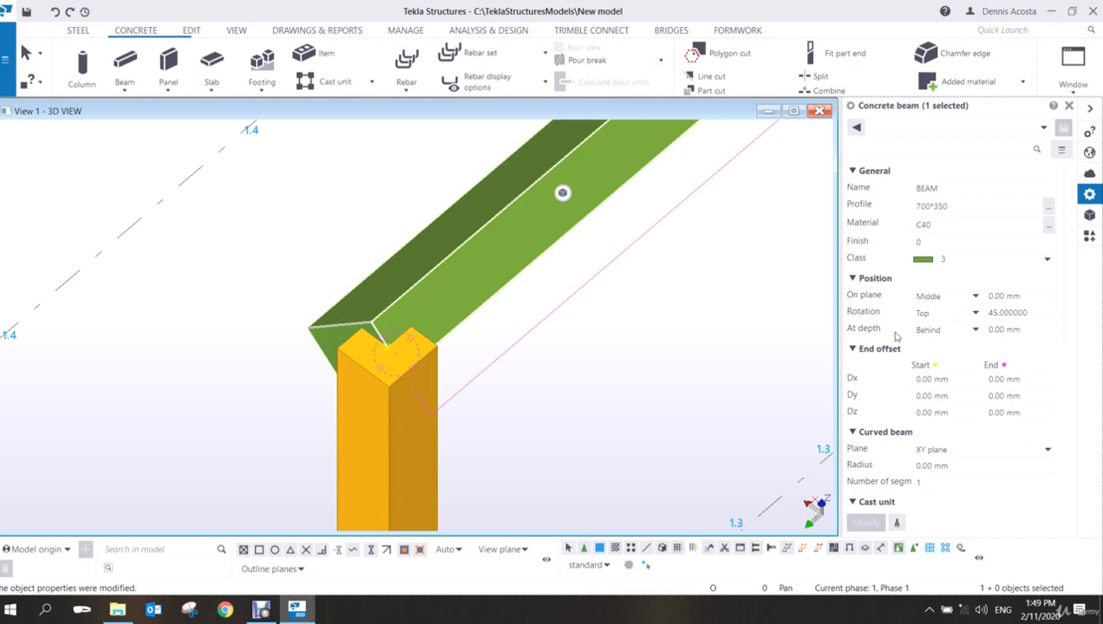
- Set the beam's rotation angle to 0 degrees with the Top option kept, and apply it
left_click(1025, 314)
left_click_drag(1026, 314, 830, 331)
type("0")
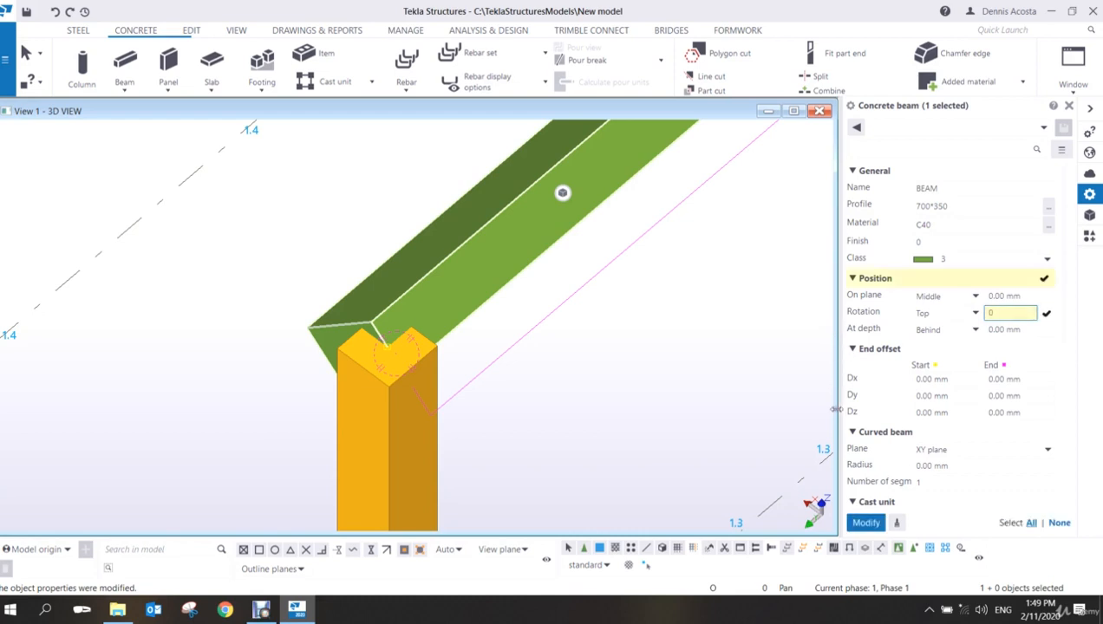
key("Return")
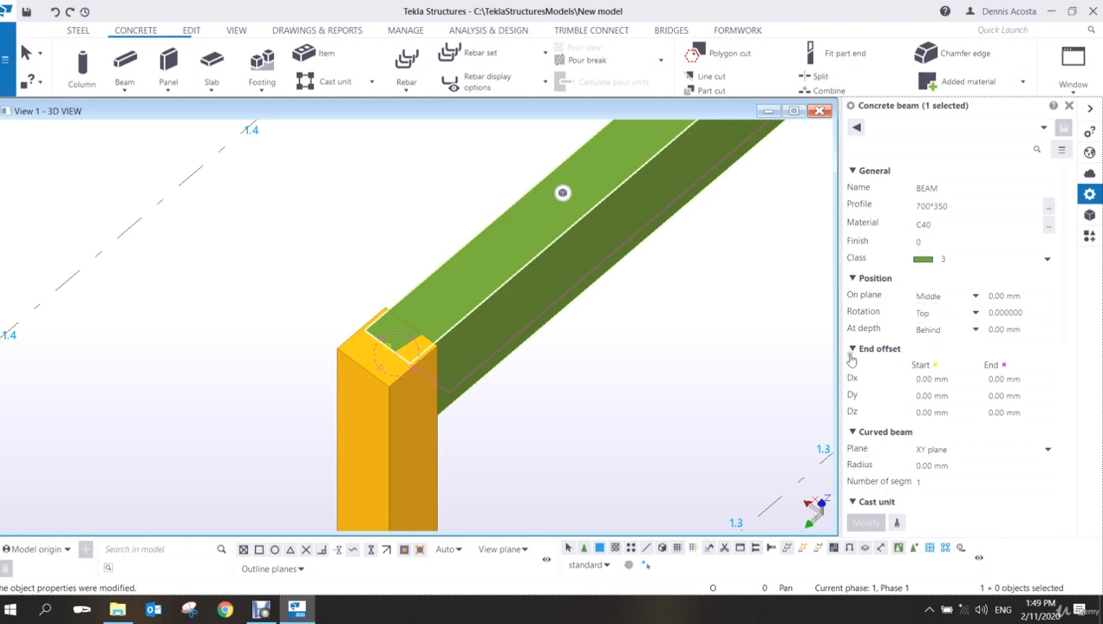
- Set the beam's at-depth position to Middle and apply the modification
left_click(969, 331)
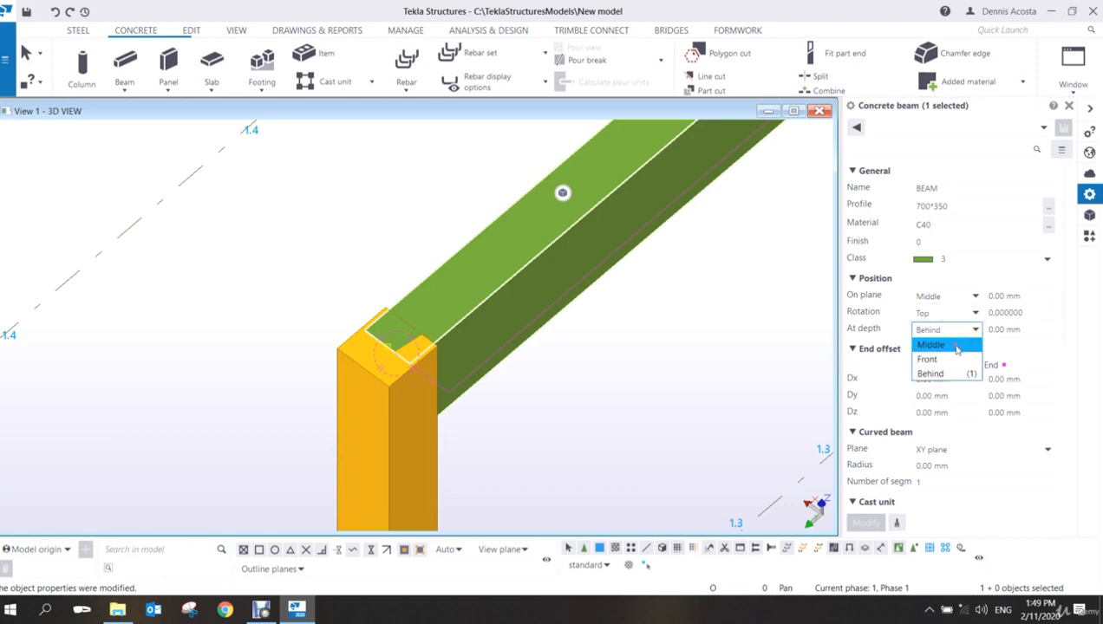
left_click(954, 346)
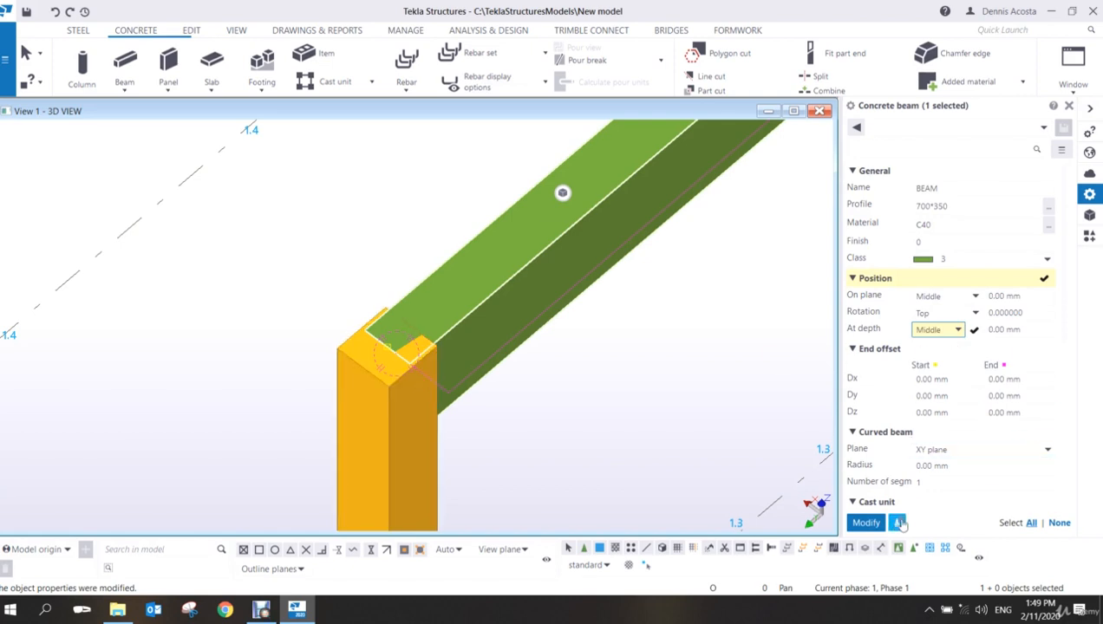
left_click(866, 523)
middle_click_drag(383, 327, 432, 315, "ctrl")
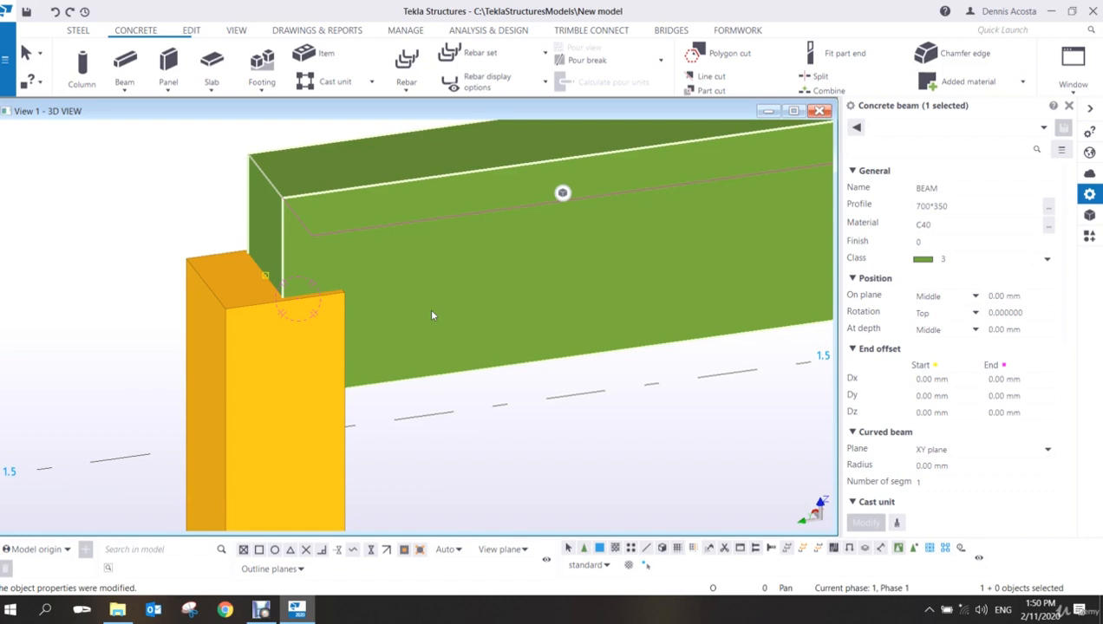
- Return the beam's at-depth position to Behind and apply it
left_click(938, 329)
left_click(937, 373)
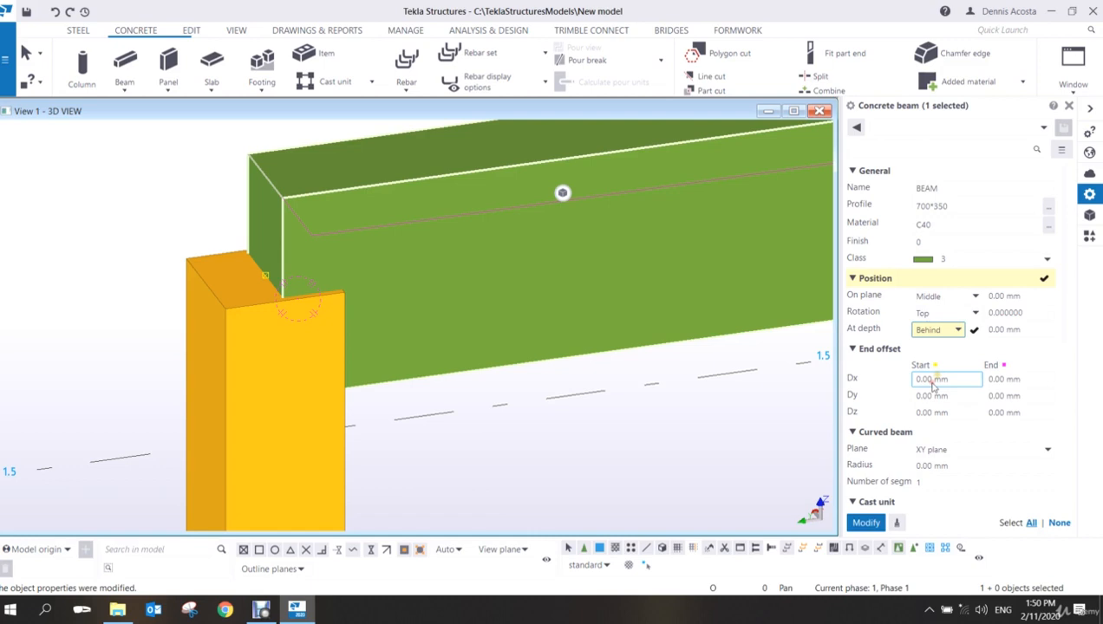
left_click(864, 522)
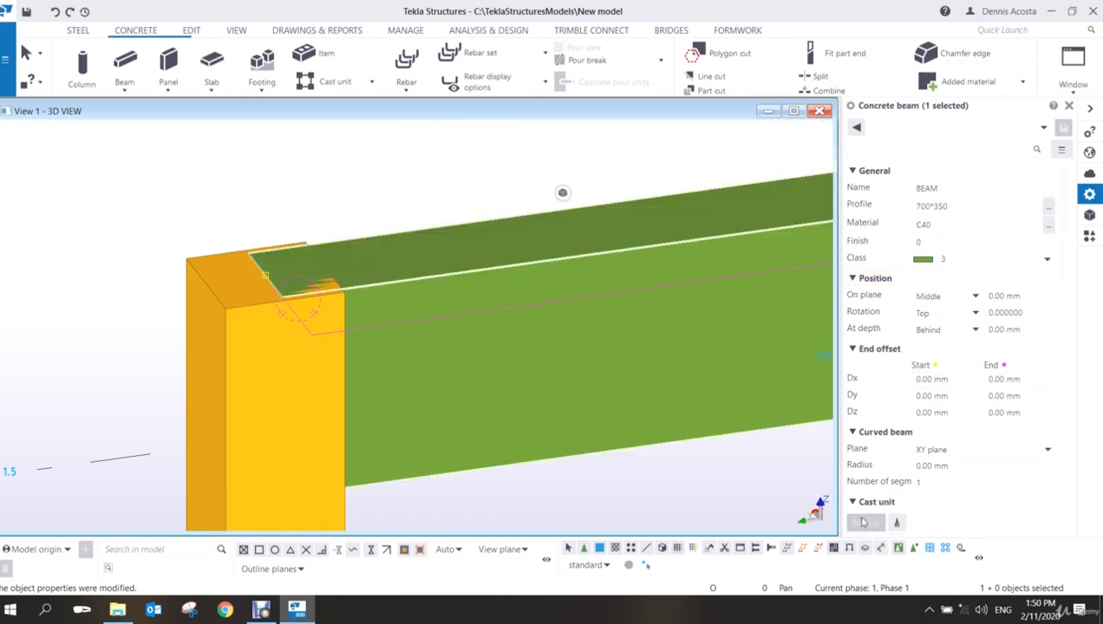
- Examine the joint where the beam meets the column top, selecting the column and the beam to compare their properties
left_click(490, 197)
scroll(262, 270, "up", 3)
left_click(246, 283)
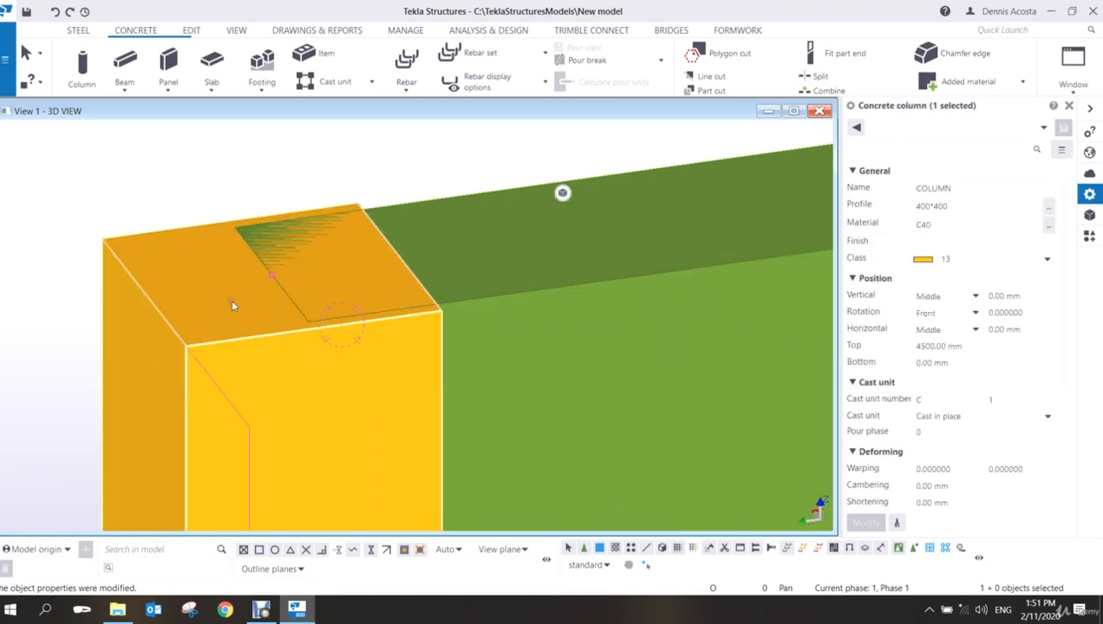
scroll(222, 239, "down", 3)
left_click(396, 194)
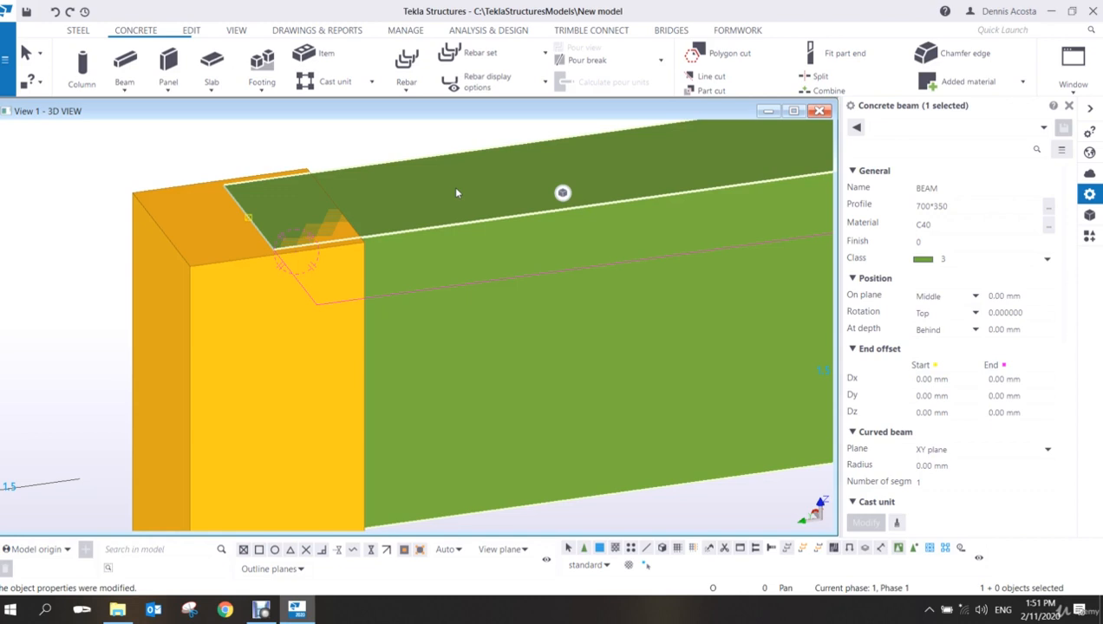
scroll(447, 285, "down", 6)
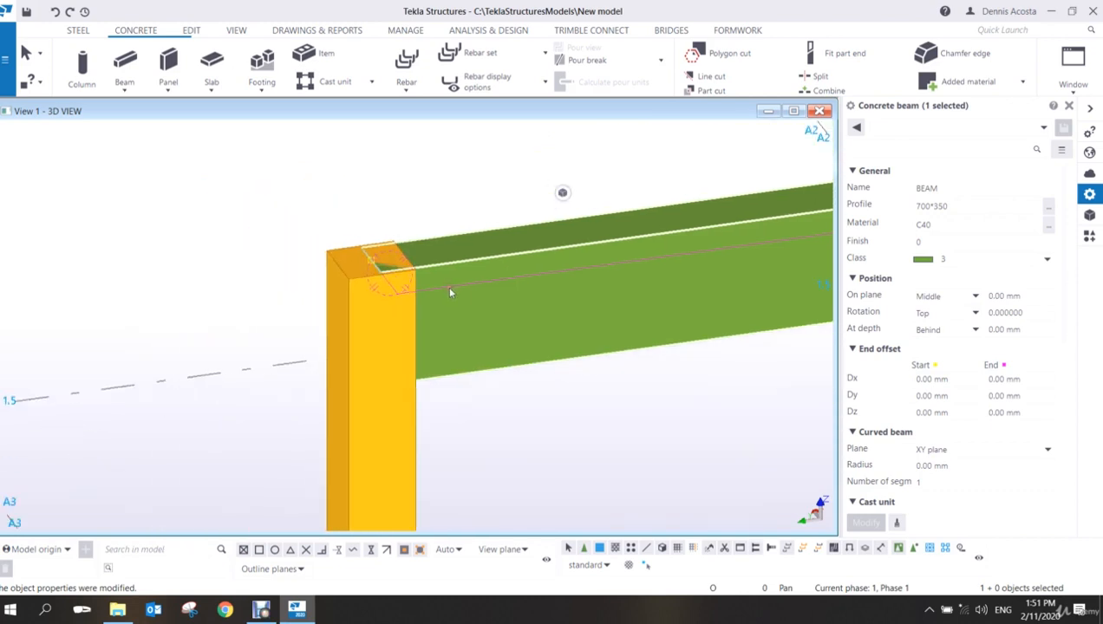
scroll(366, 347, "down", 4)
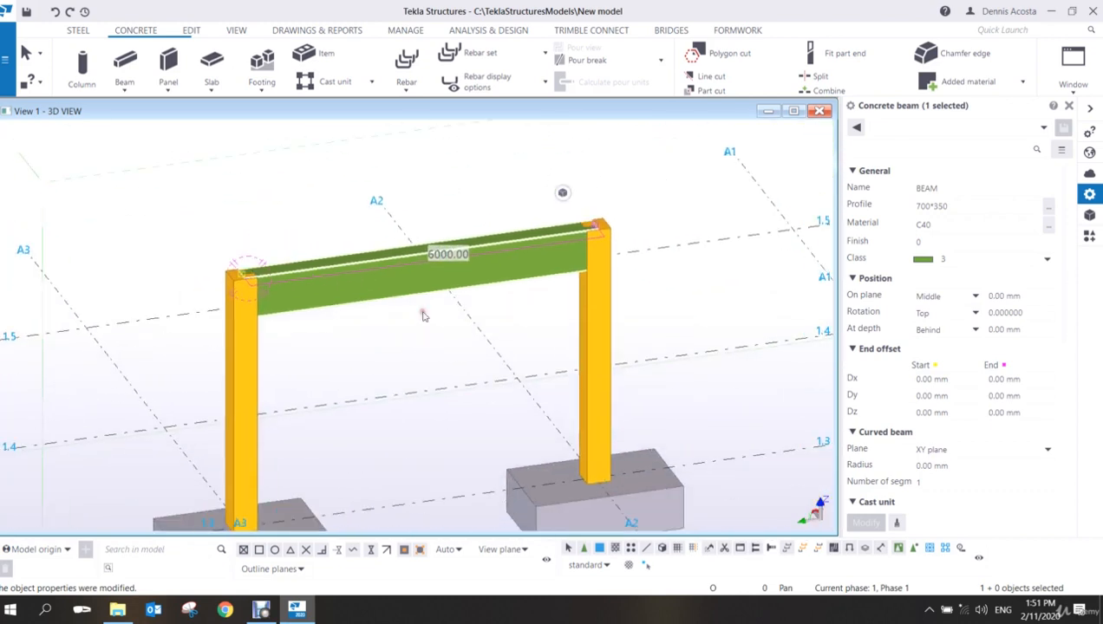
scroll(461, 261, "up", 4)
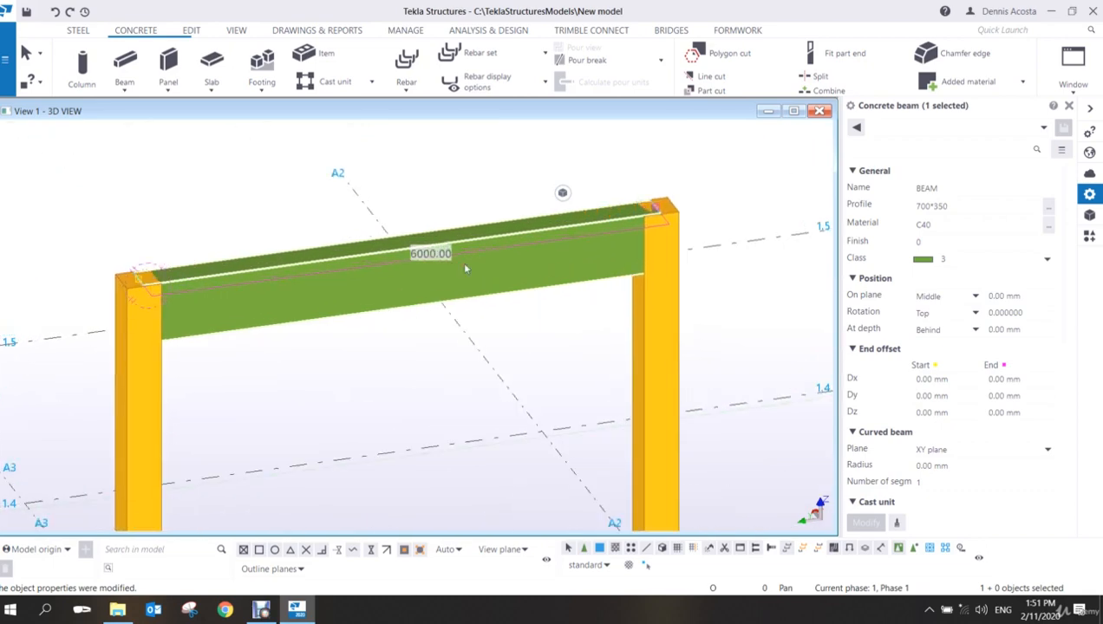
middle_click_drag(448, 279, 458, 288, "ctrl")
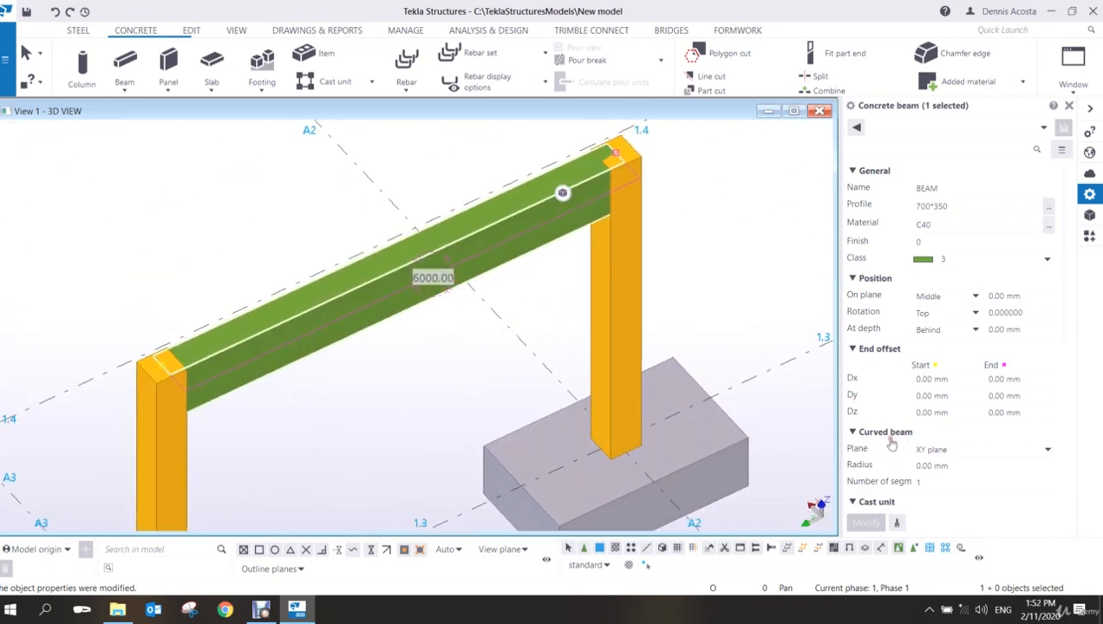
- Curve the beam in the XY plane with a radius of 3000 mm and apply it
scroll(935, 442, "down", 1)
left_click(934, 434)
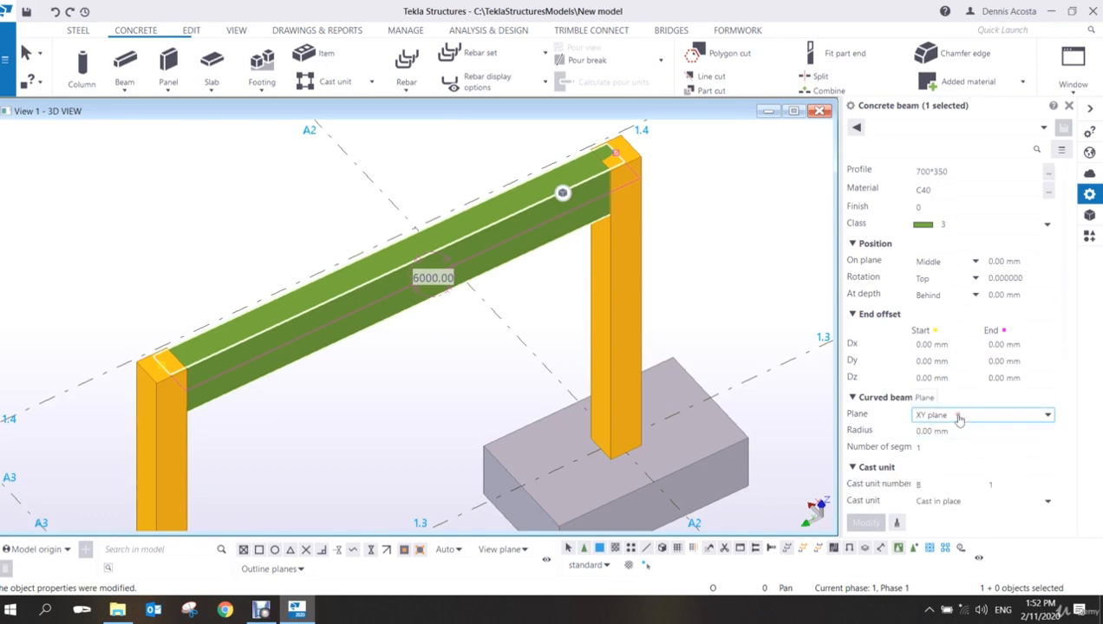
left_click(969, 417)
left_click(970, 418)
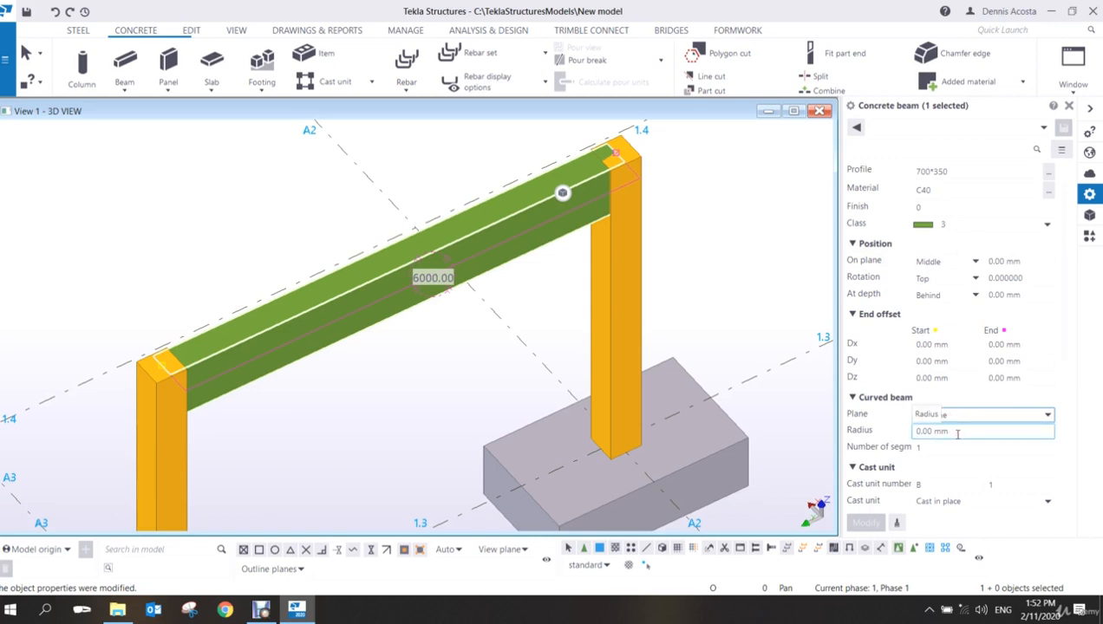
left_click(957, 431)
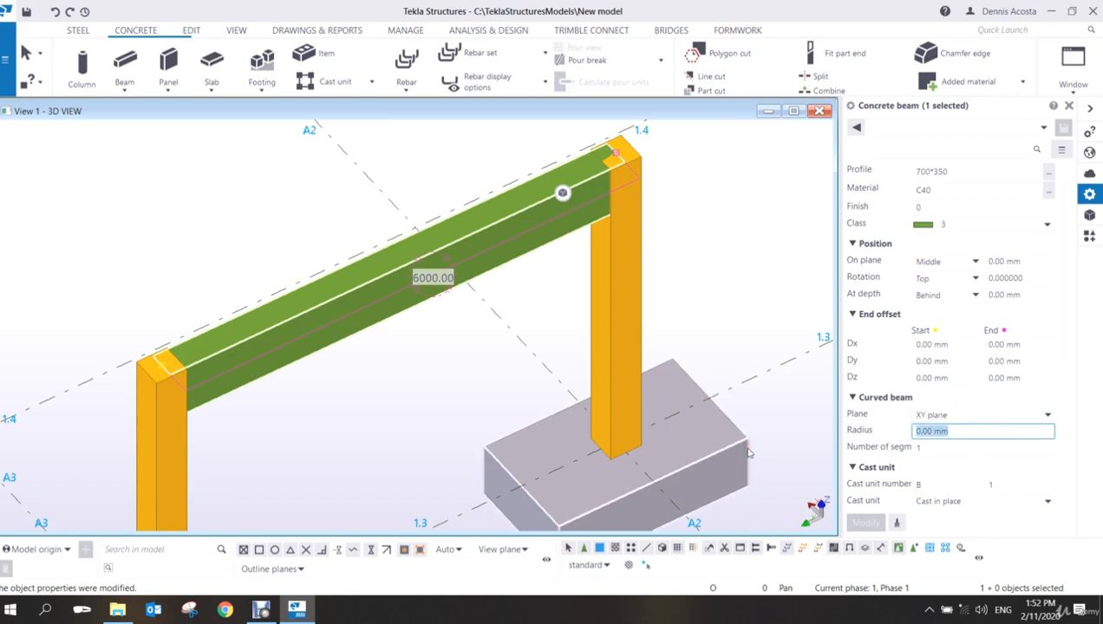
type("3000")
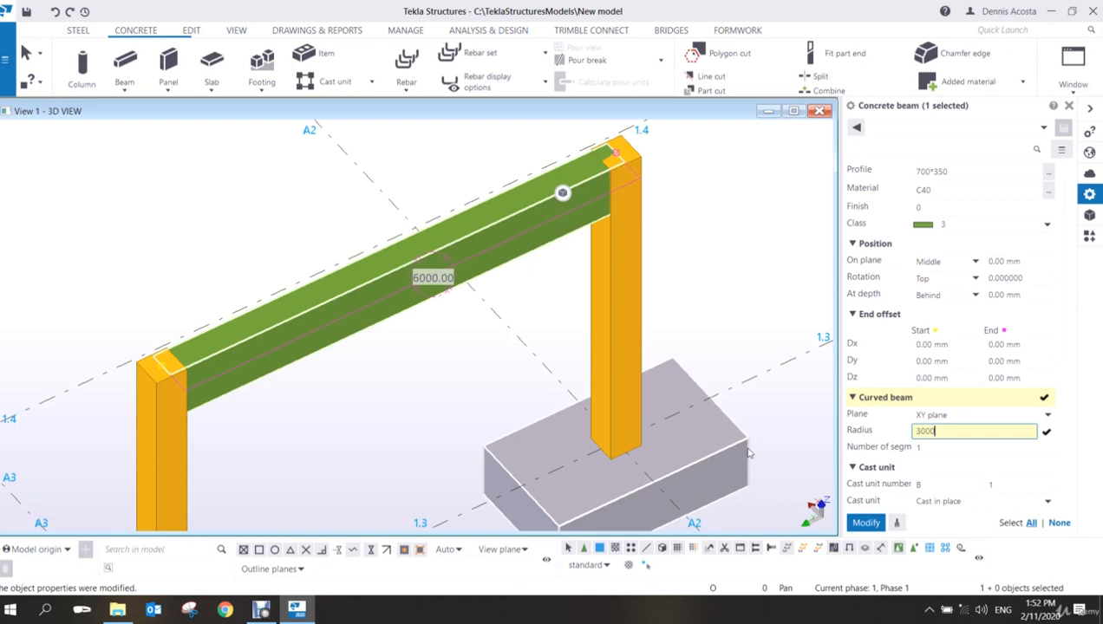
key("Return")
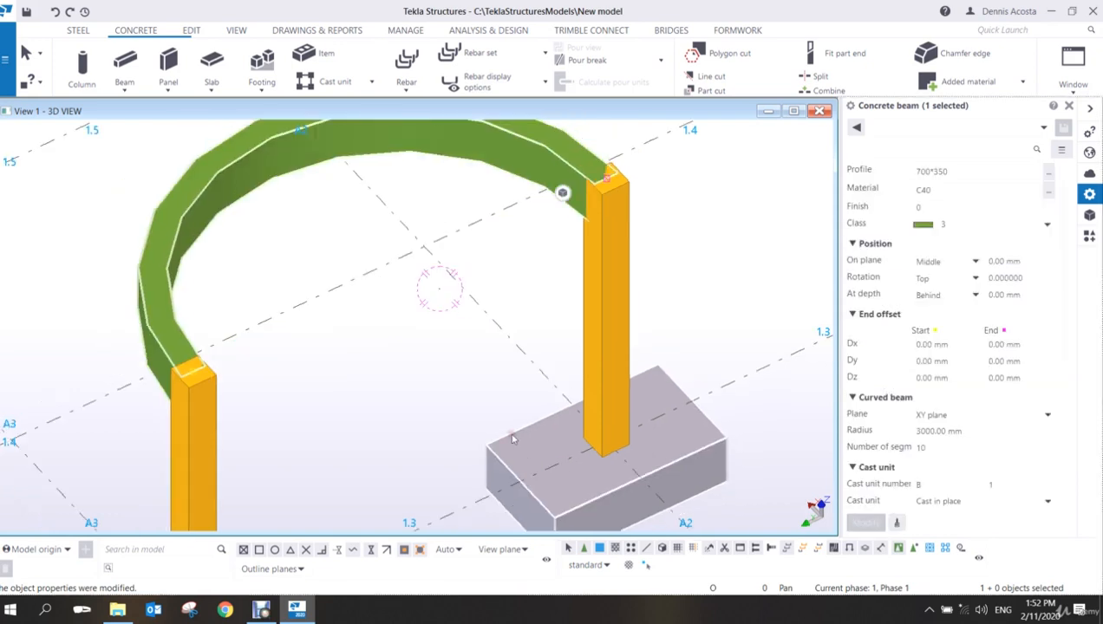
scroll(511, 435, "down", 2)
middle_click_drag(480, 300, 484, 312)
scroll(457, 224, "up", 1)
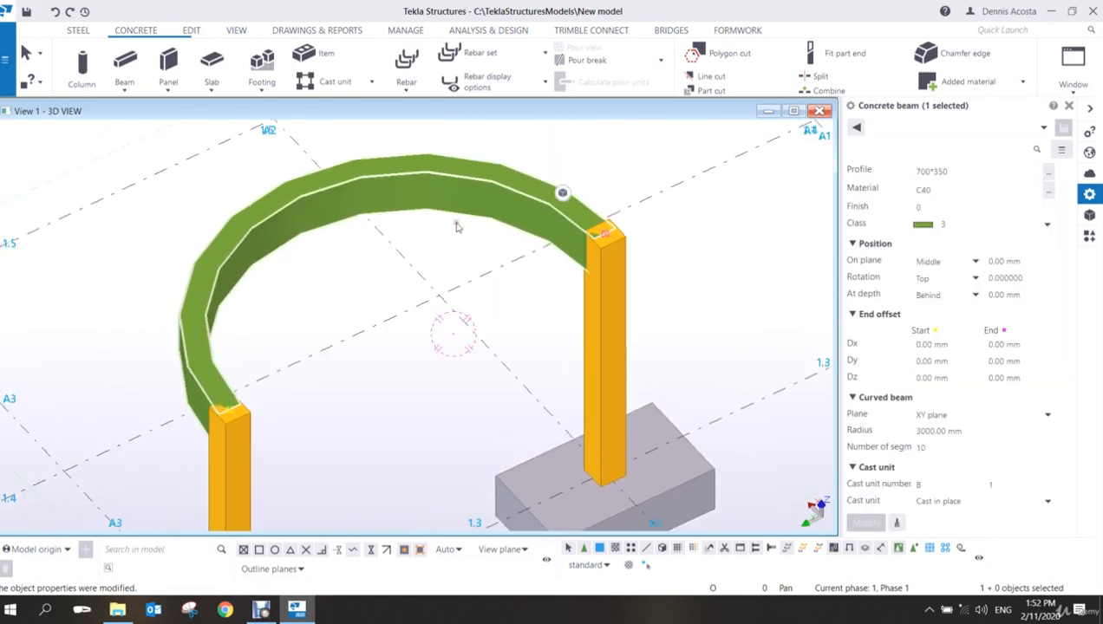
scroll(457, 227, "up", 2)
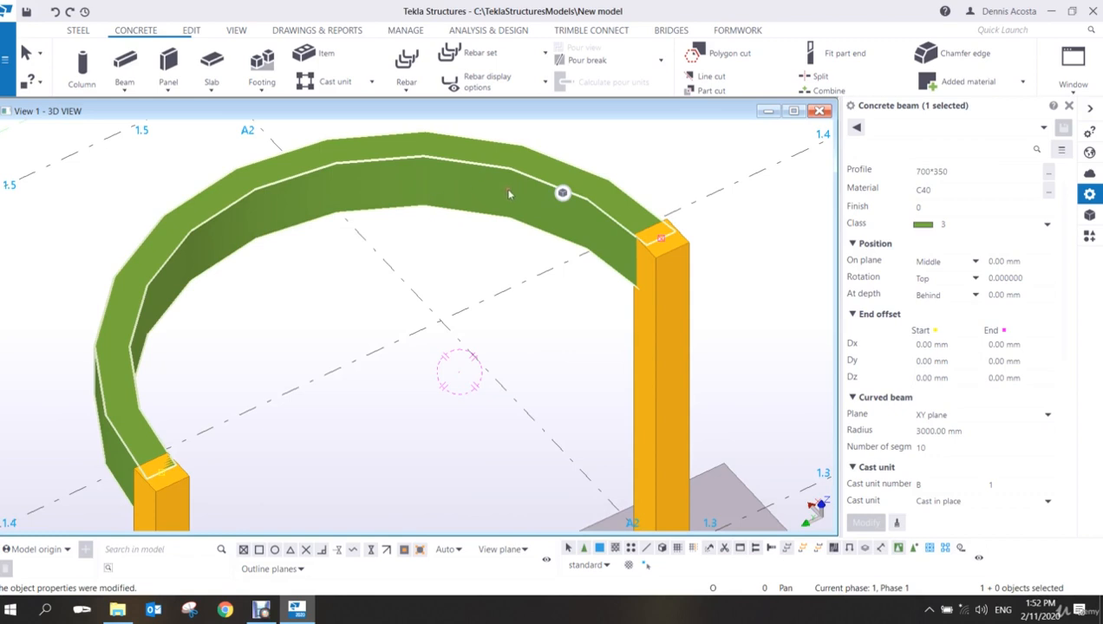
- Smooth the curved beam by setting its number of segments to 59 and apply it
left_click(938, 448)
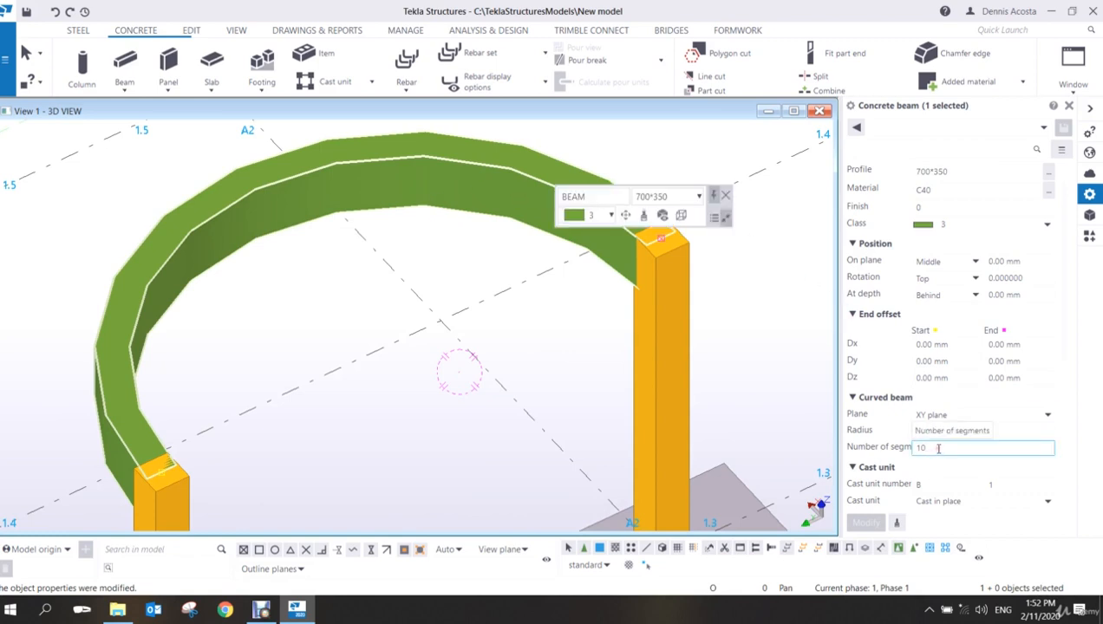
left_click_drag(938, 449, 874, 462)
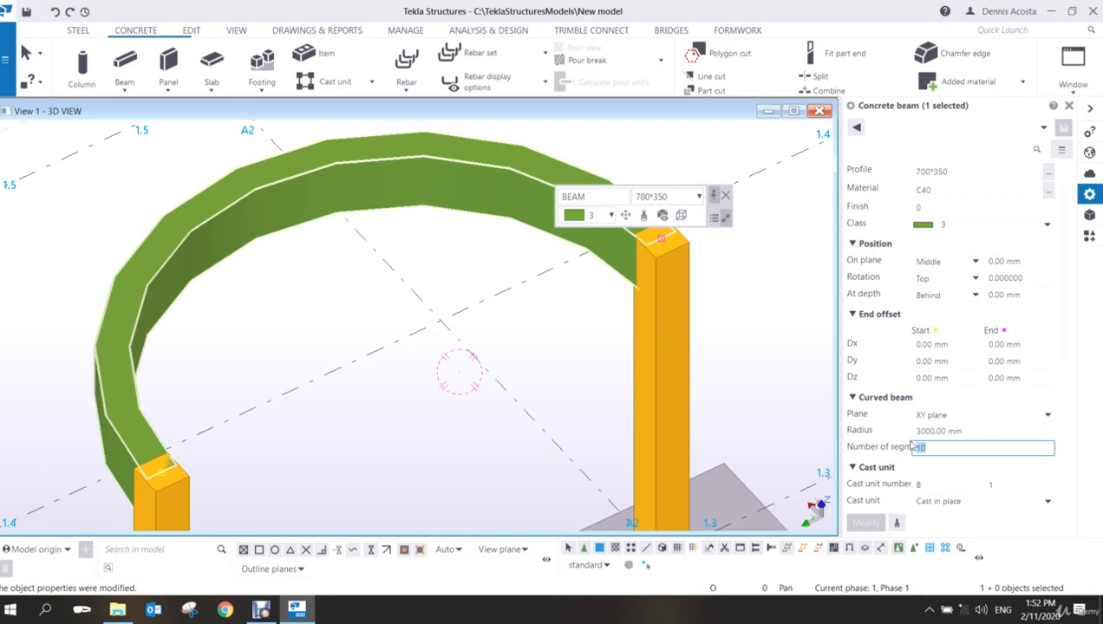
type("55")
key("Return")
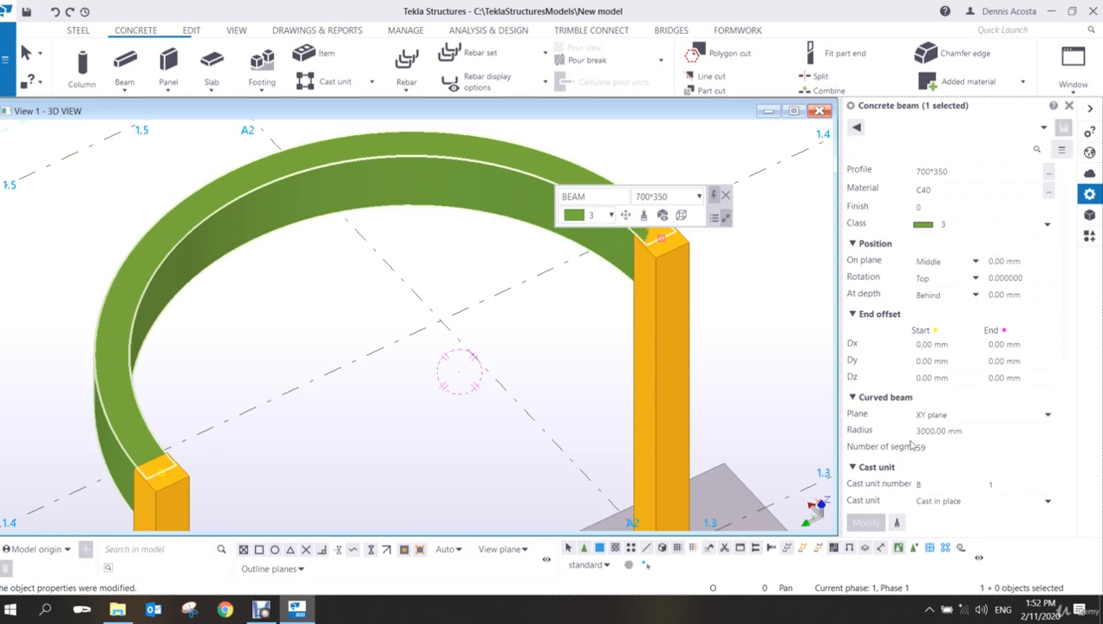
- Change the beam's curvature plane to XZ plane and apply it so that the beam arches vertically
left_click(991, 417)
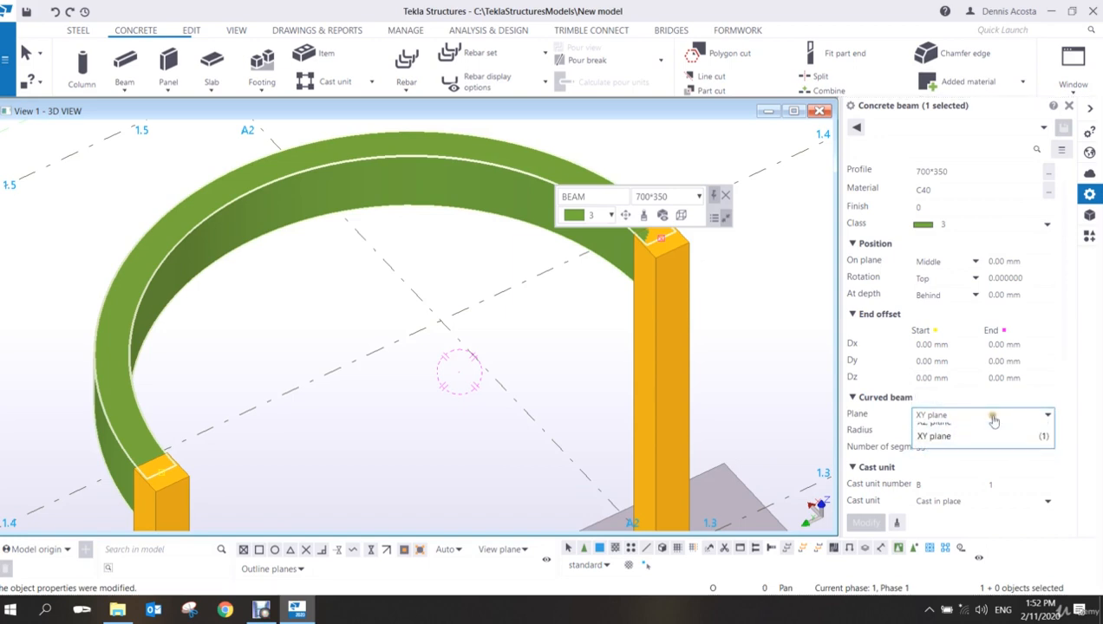
left_click(960, 430)
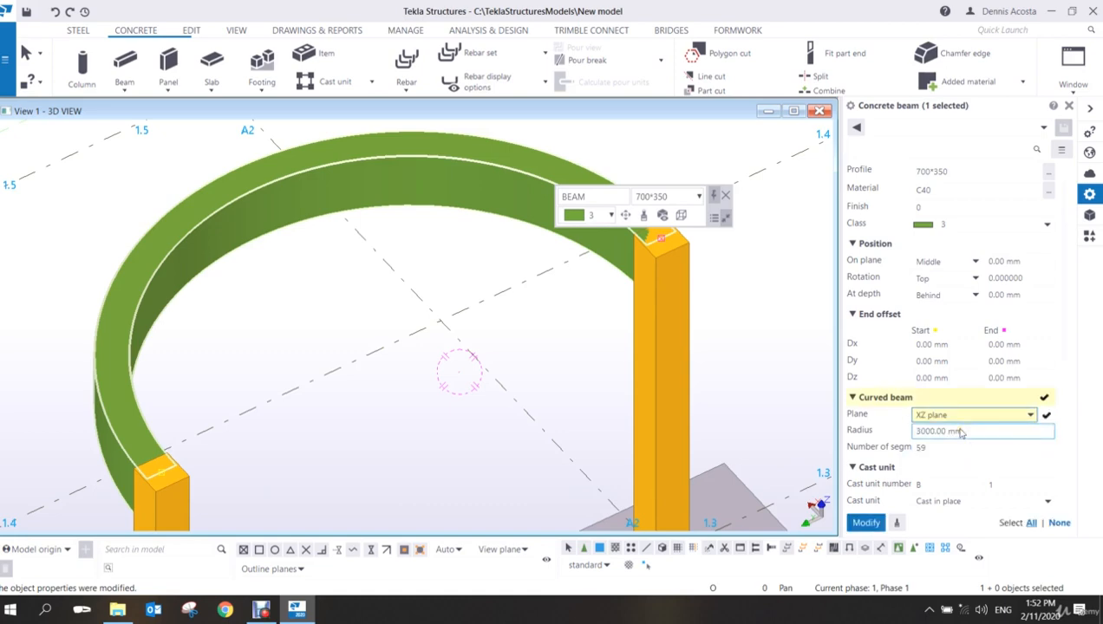
left_click(872, 523)
scroll(600, 473, "down", 2)
middle_click_drag(562, 415, 500, 392, "ctrl")
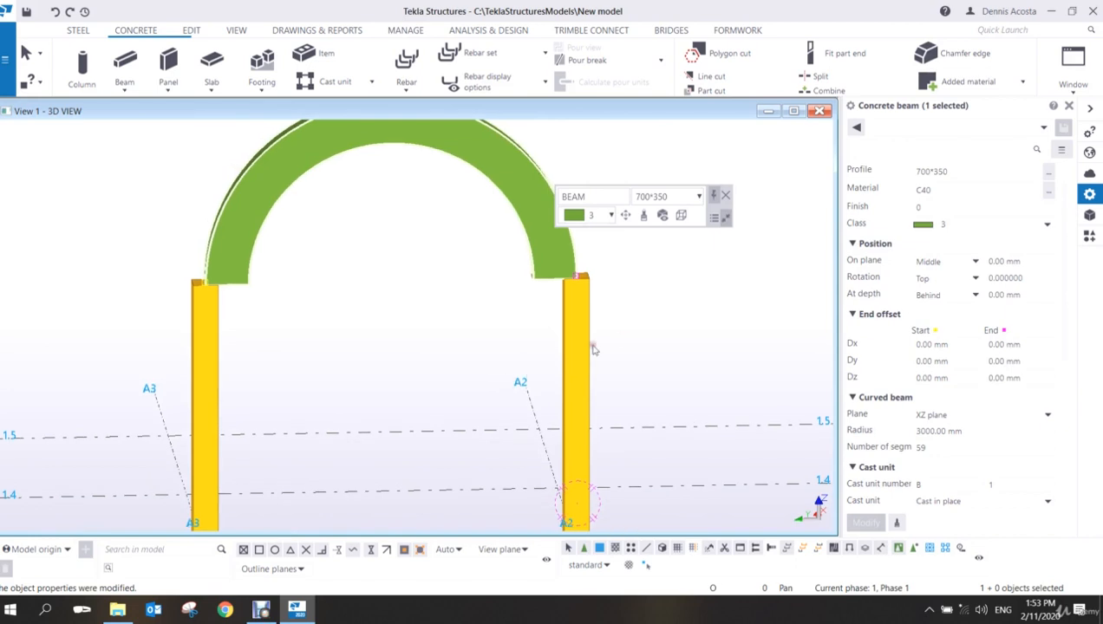
scroll(591, 345, "down", 2)
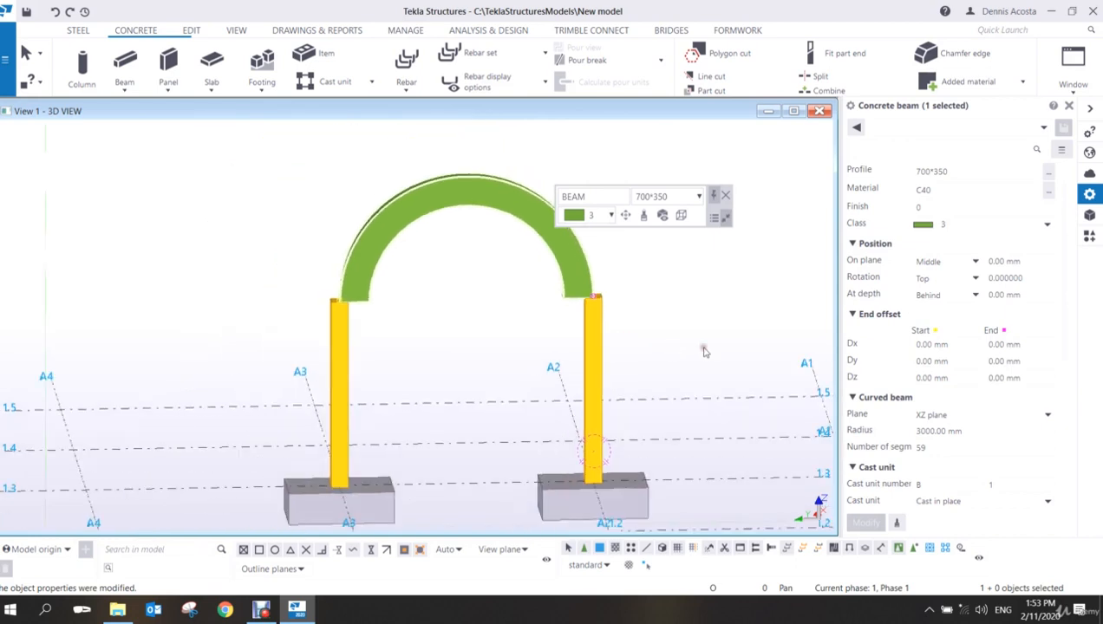
- Apply a curve radius of 6000 mm to the arched beam, followed by a radius of 5000 mm
left_click(978, 431)
type("6000")
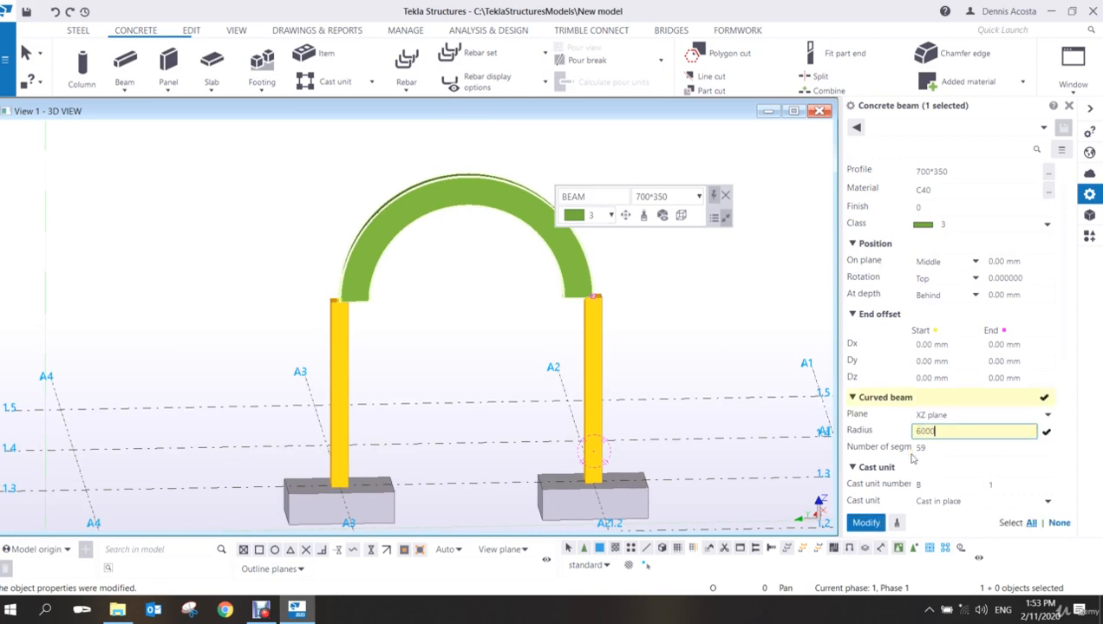
key("Return")
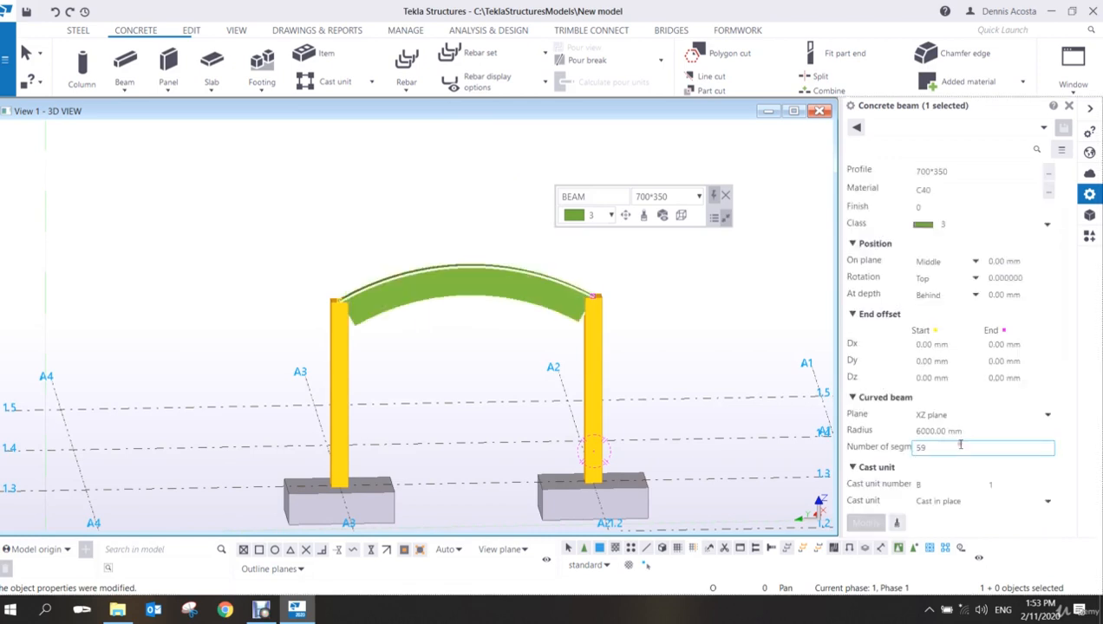
type("5000")
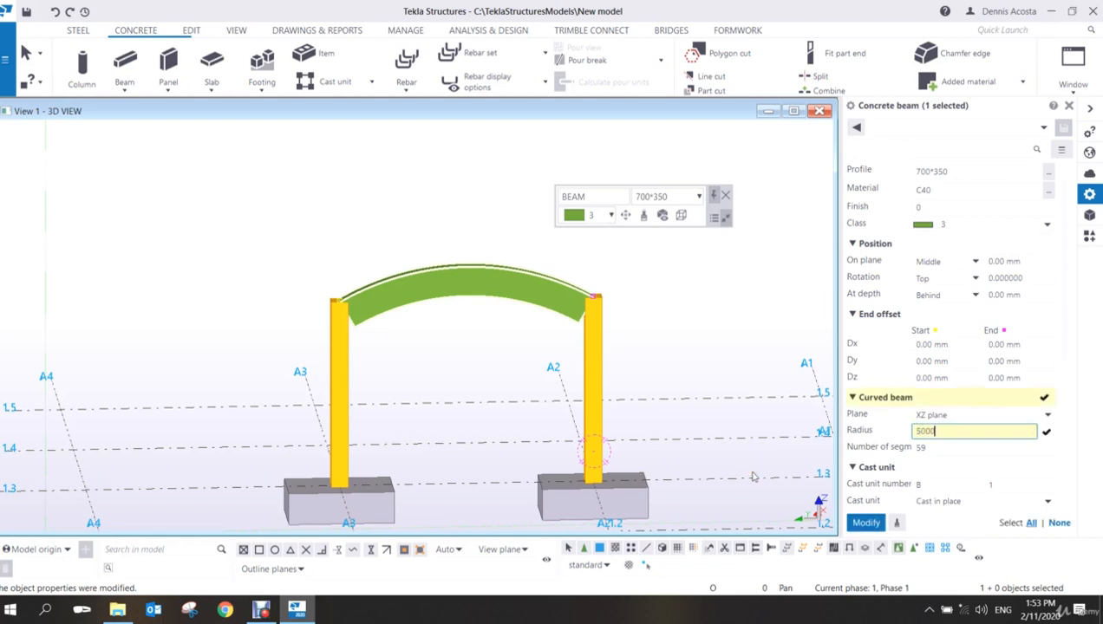
key("Return")
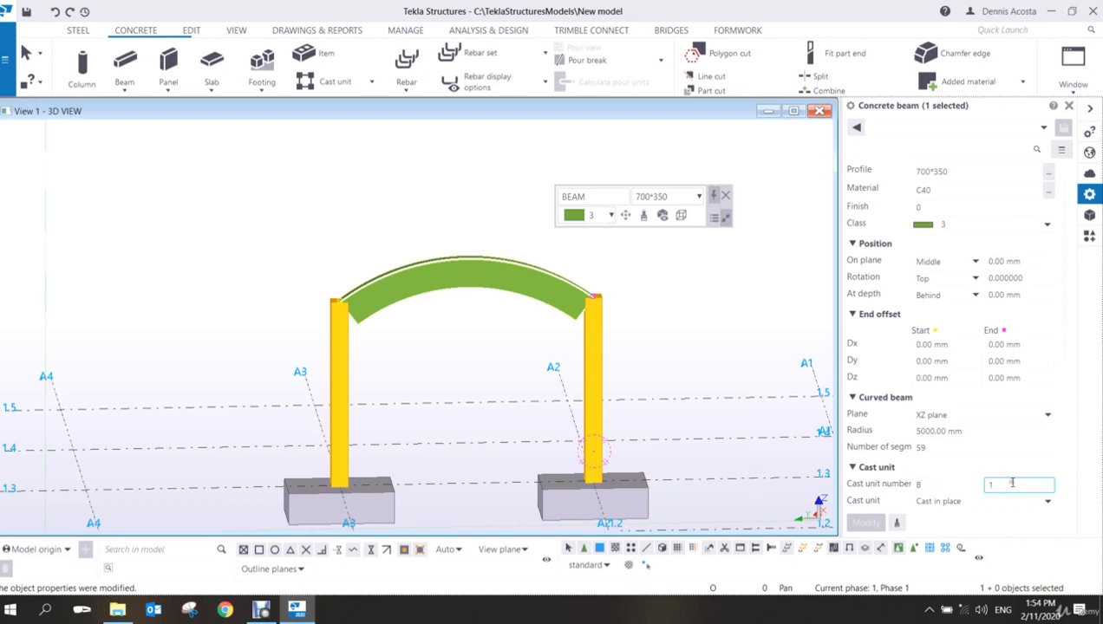
- Straighten the beam by setting its curve radius and number of segments to 0 and applying the modification
left_click_drag(970, 433, 713, 473)
key("Delete")
left_click(954, 447)
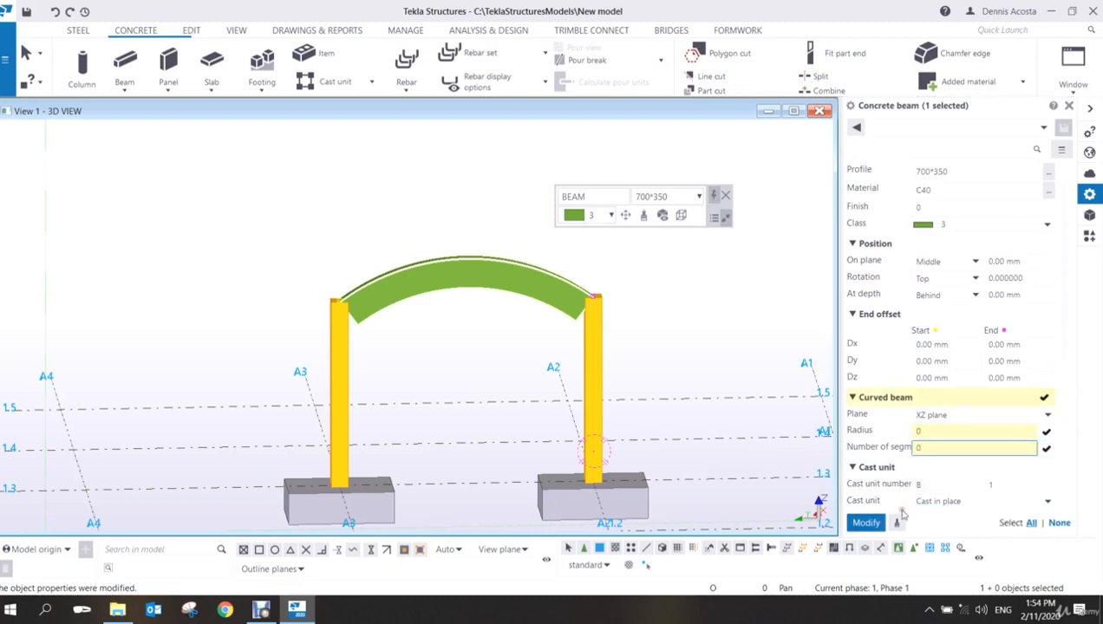
left_click(867, 522)
scroll(514, 343, "up", 4)
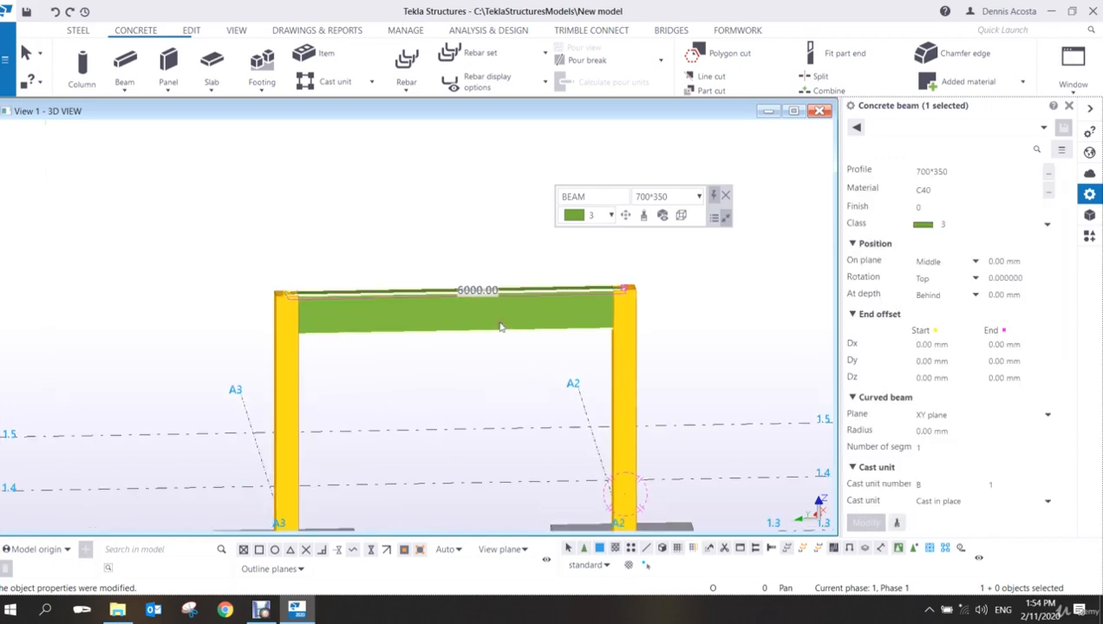
middle_click_drag(537, 308, 531, 353, "ctrl")
scroll(531, 353, "down", 4)
middle_click_drag(610, 331, 507, 376, "ctrl")
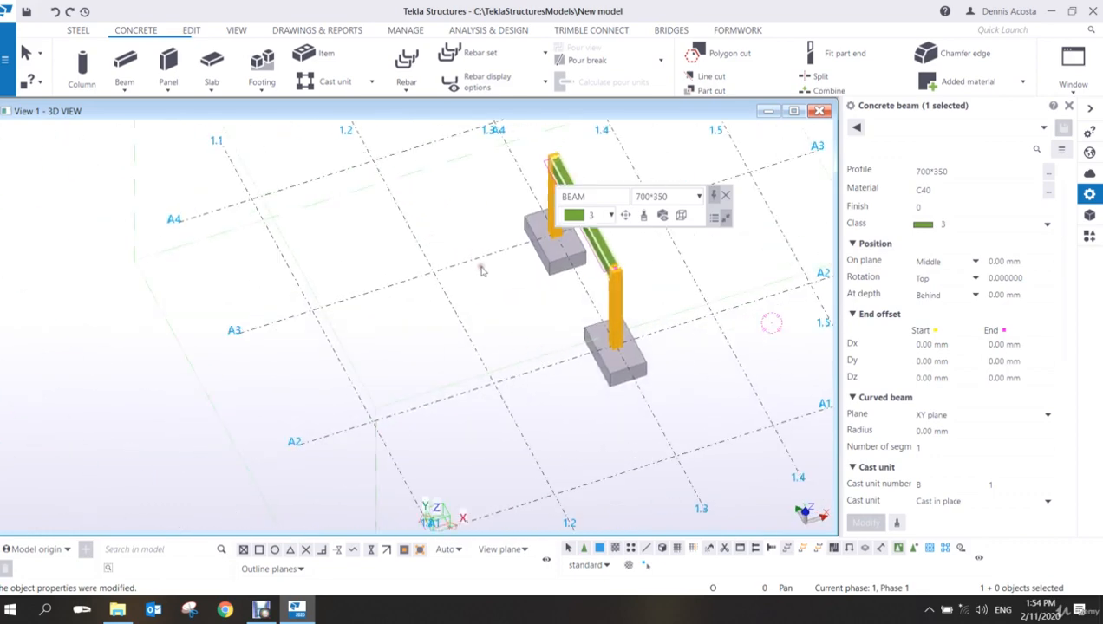
middle_click_drag(555, 297, 420, 328)
scroll(449, 298, "up", 2)
scroll(459, 294, "up", 2)
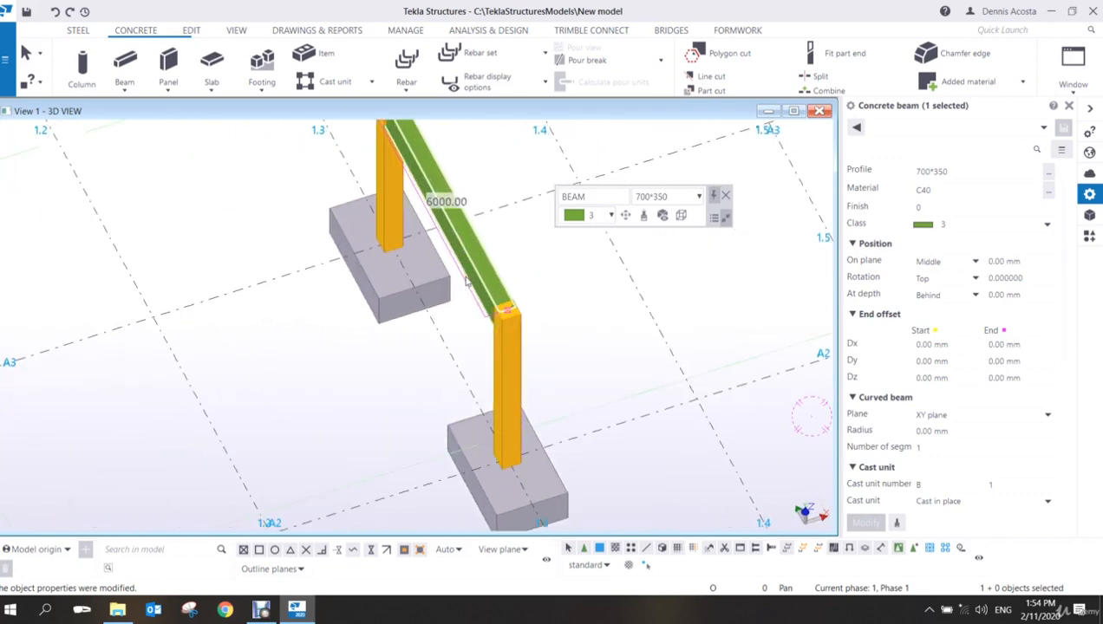
- Create a five-point zigzag concrete polybeam from grid A4 to A2, using midpoints of the grid spans between lines 1.1 and 1.2
left_click(124, 84)
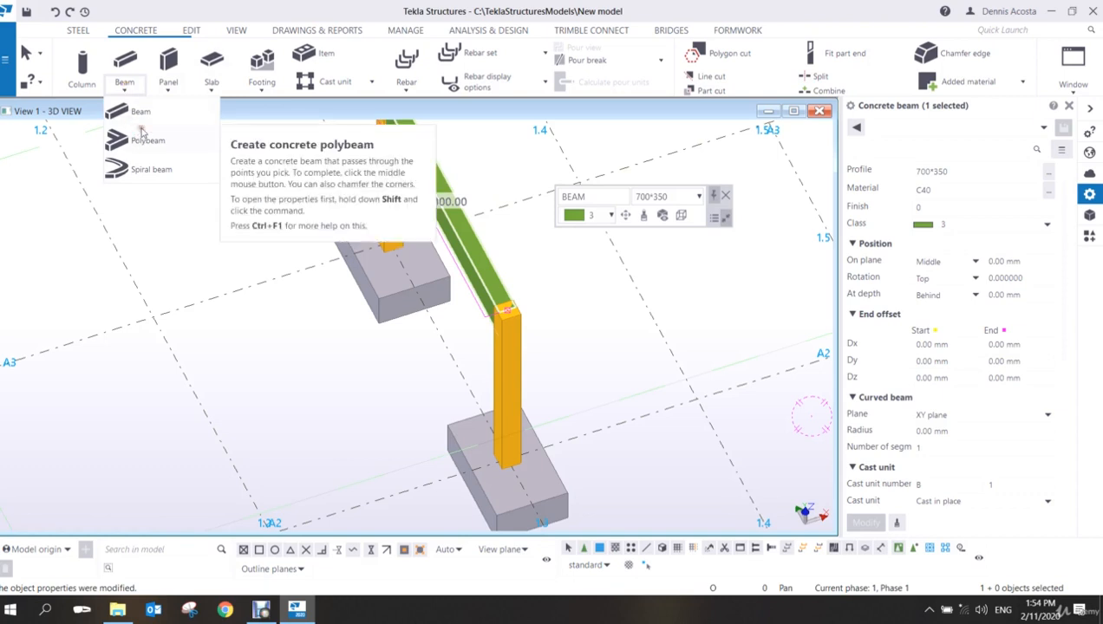
left_click(128, 92)
left_click(128, 92)
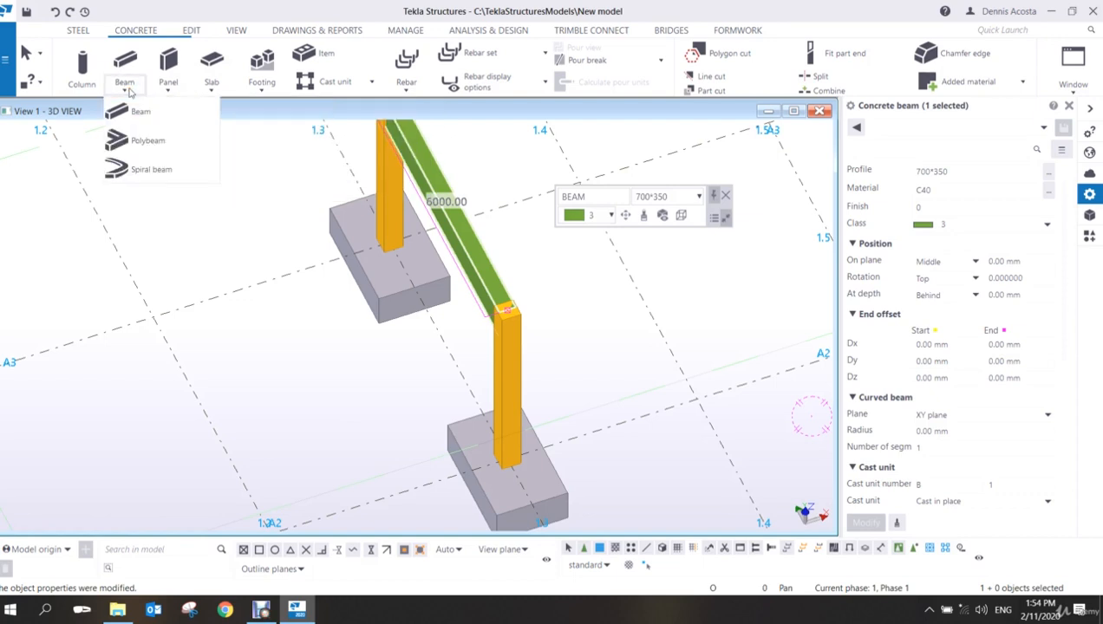
left_click(130, 141)
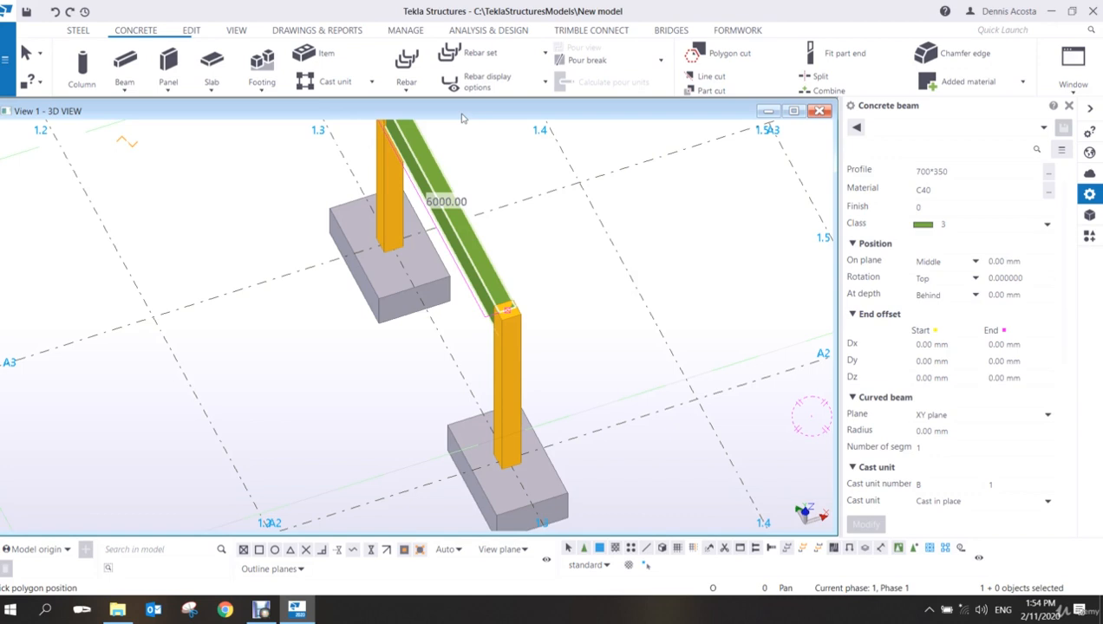
scroll(590, 228, "down", 4)
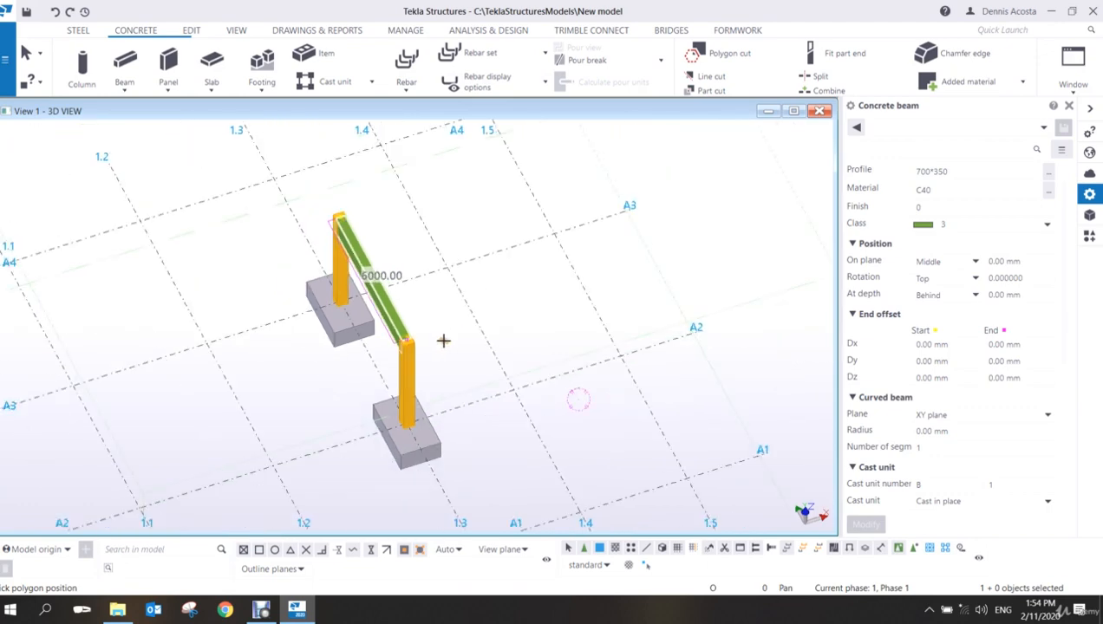
middle_click_drag(288, 397, 343, 241, "ctrl")
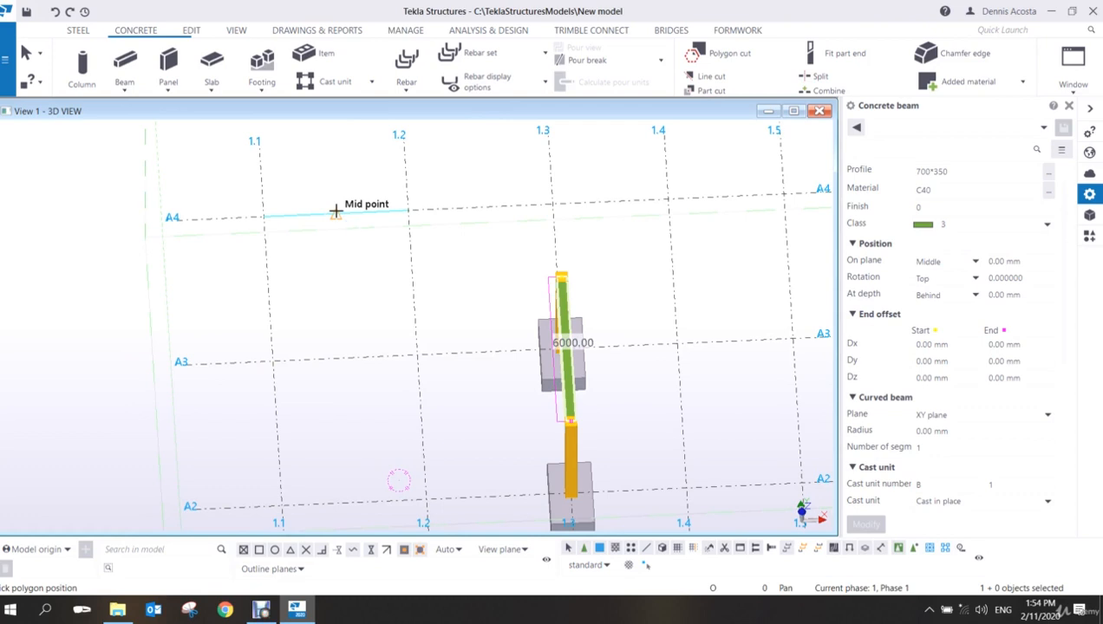
left_click(336, 211)
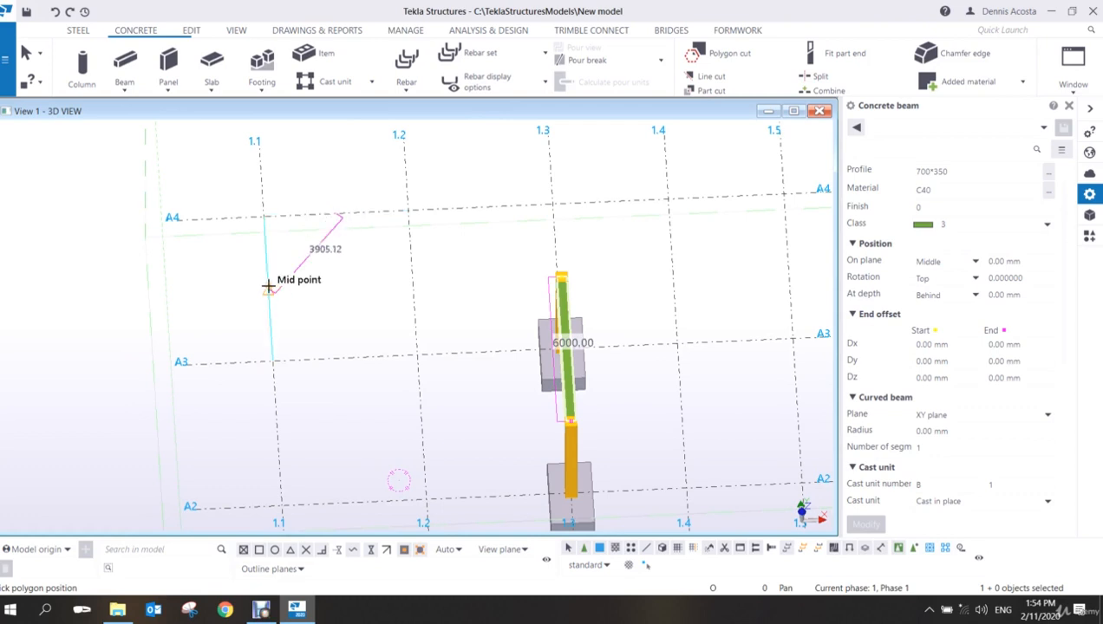
left_click(268, 286)
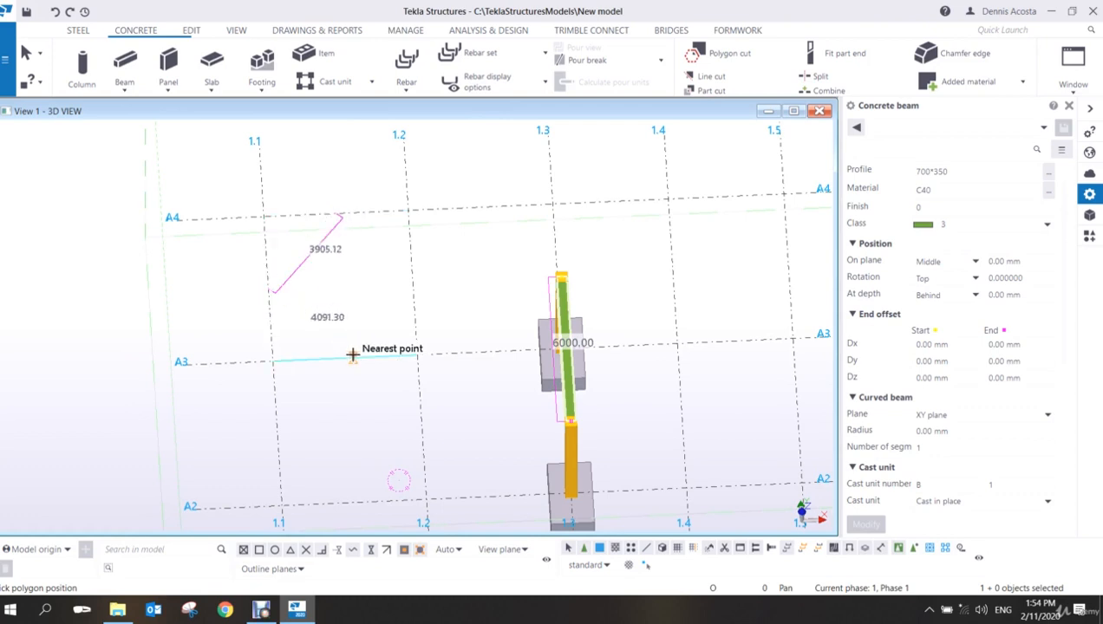
left_click(348, 356)
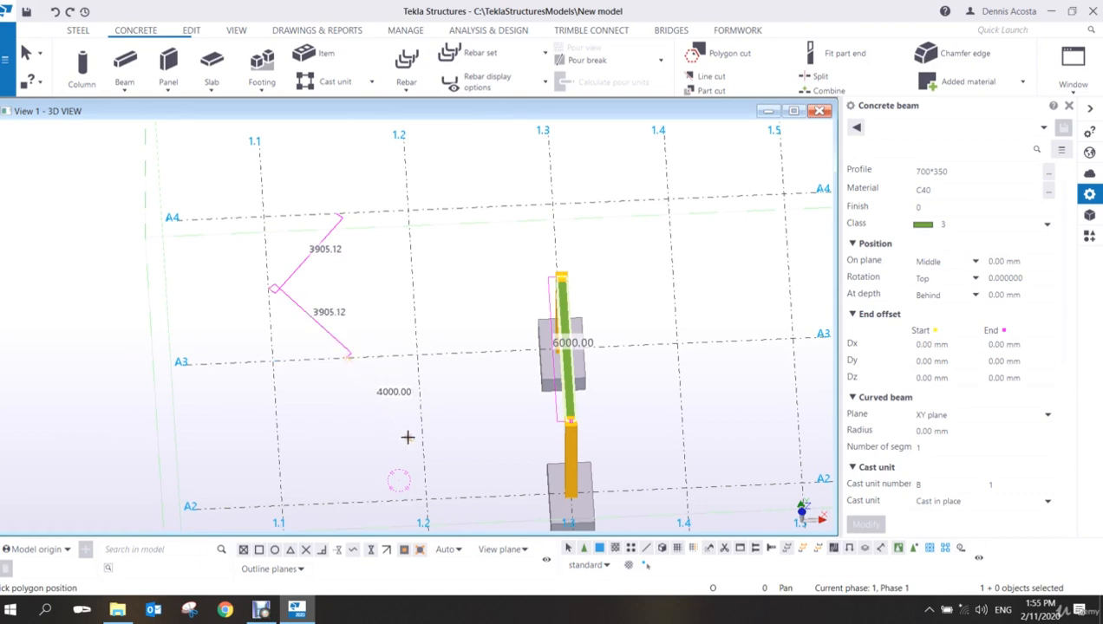
middle_click_drag(408, 437, 445, 391)
left_click(449, 390)
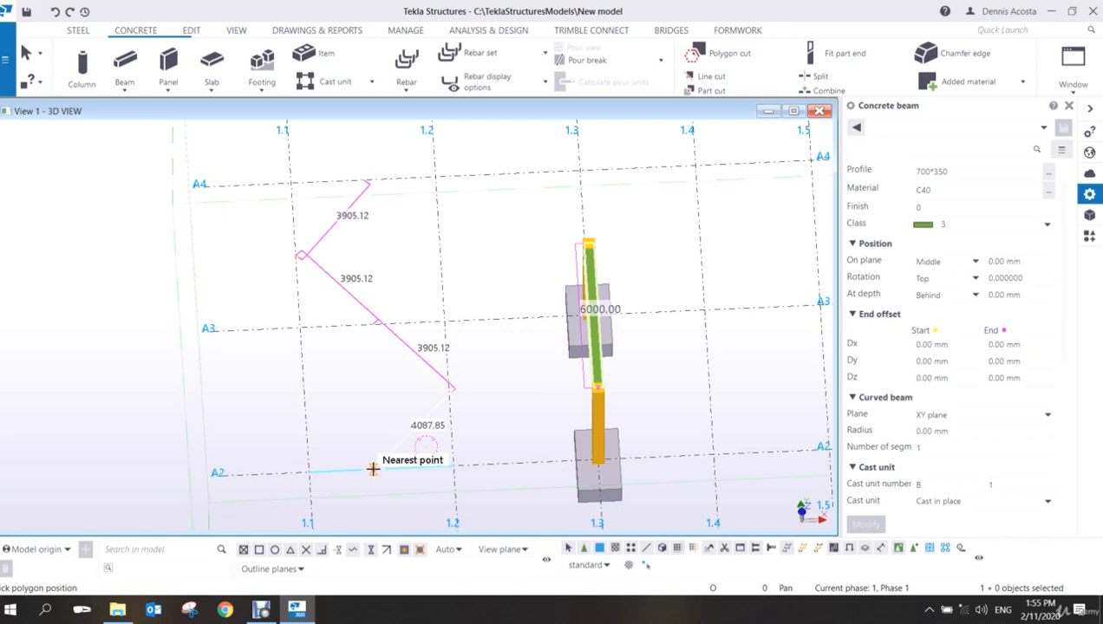
left_click(373, 469)
middle_click(218, 354)
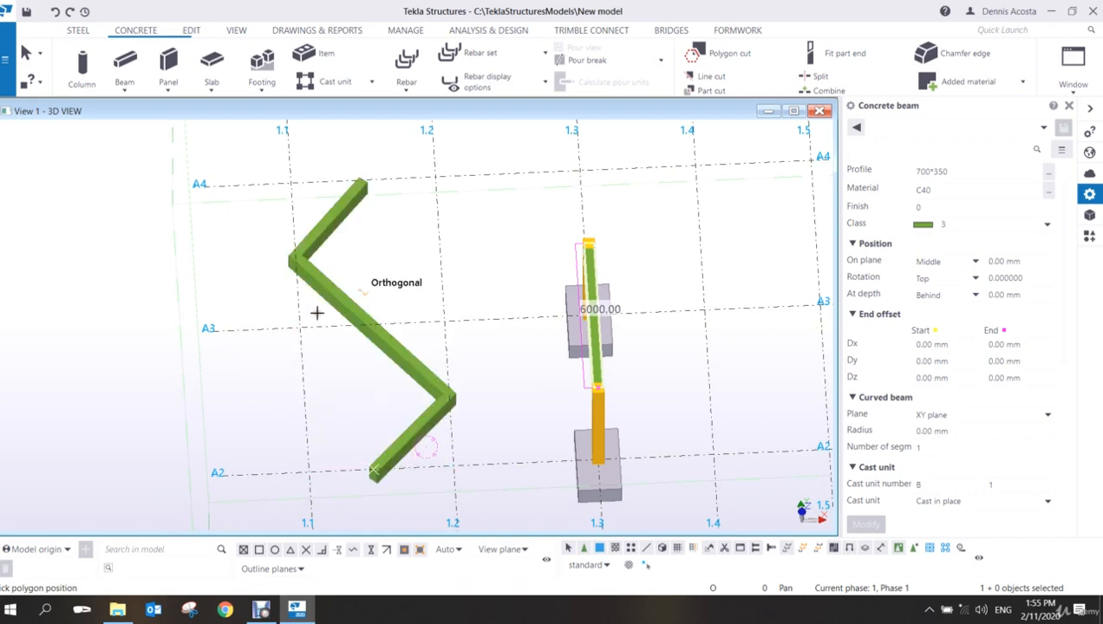
right_click(463, 230)
left_click(491, 243)
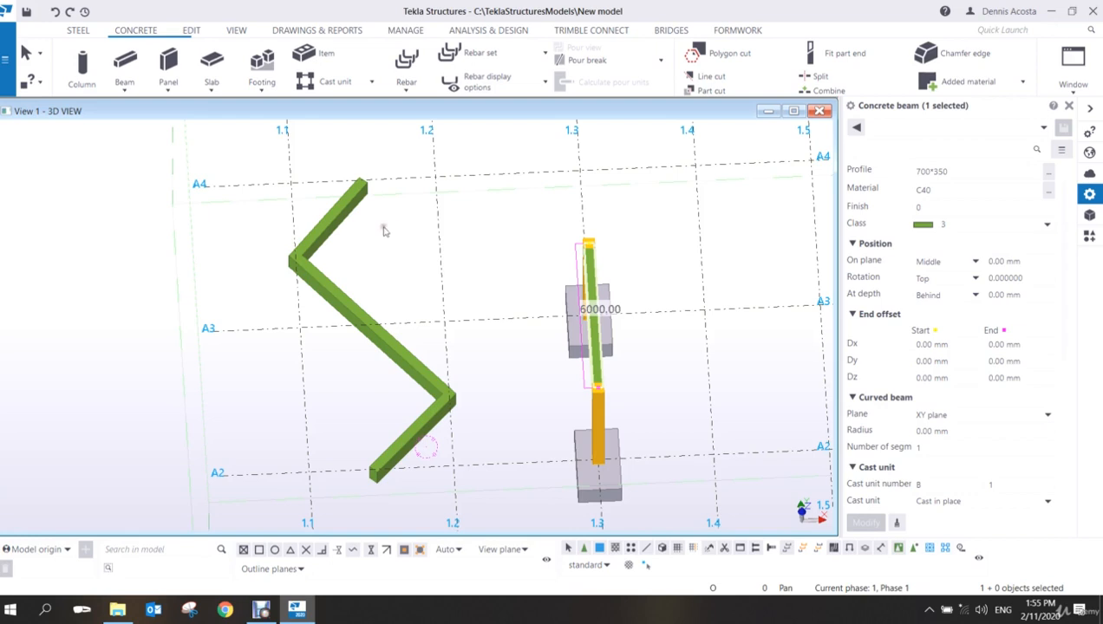
- Curve the polybeam corner on grid 1.1 by applying an Arc point corner chamfer
left_click(352, 215)
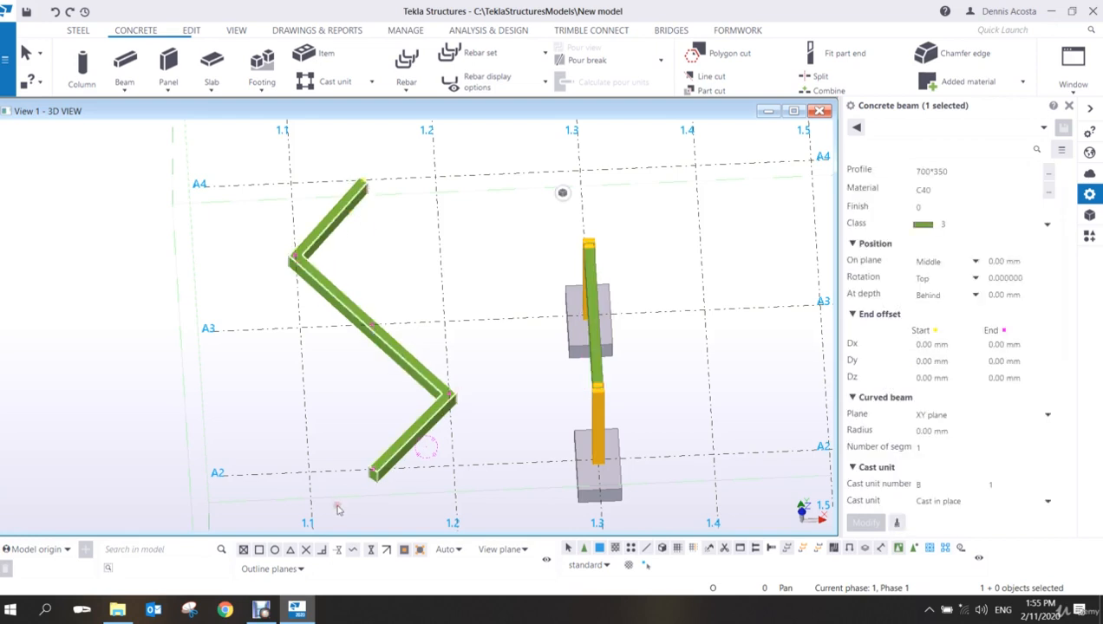
left_click(296, 259)
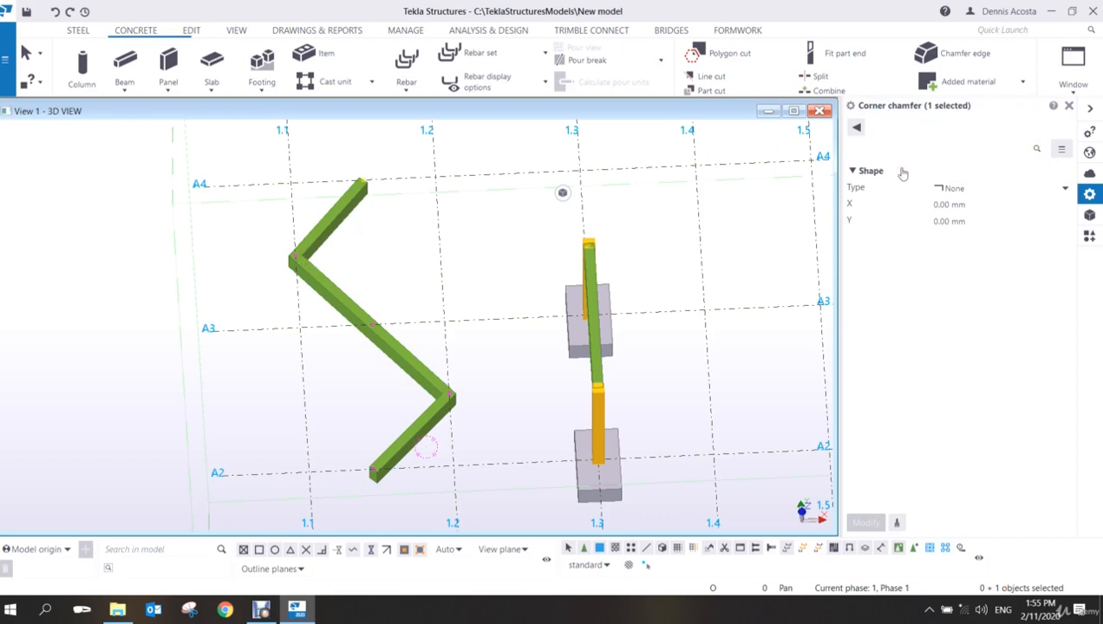
left_click(980, 190)
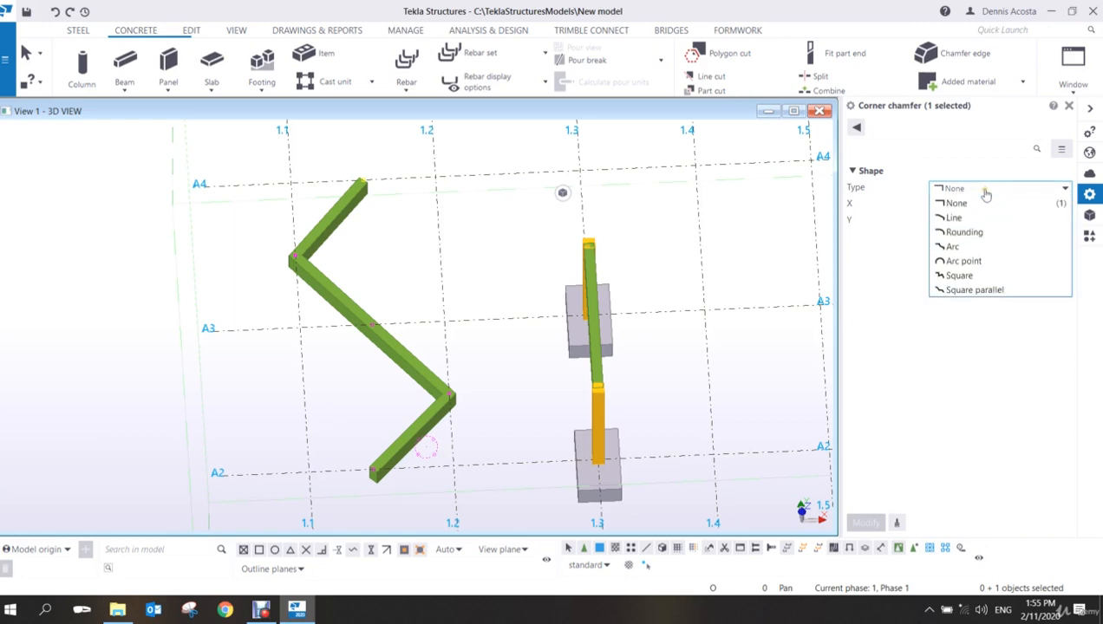
left_click(963, 262)
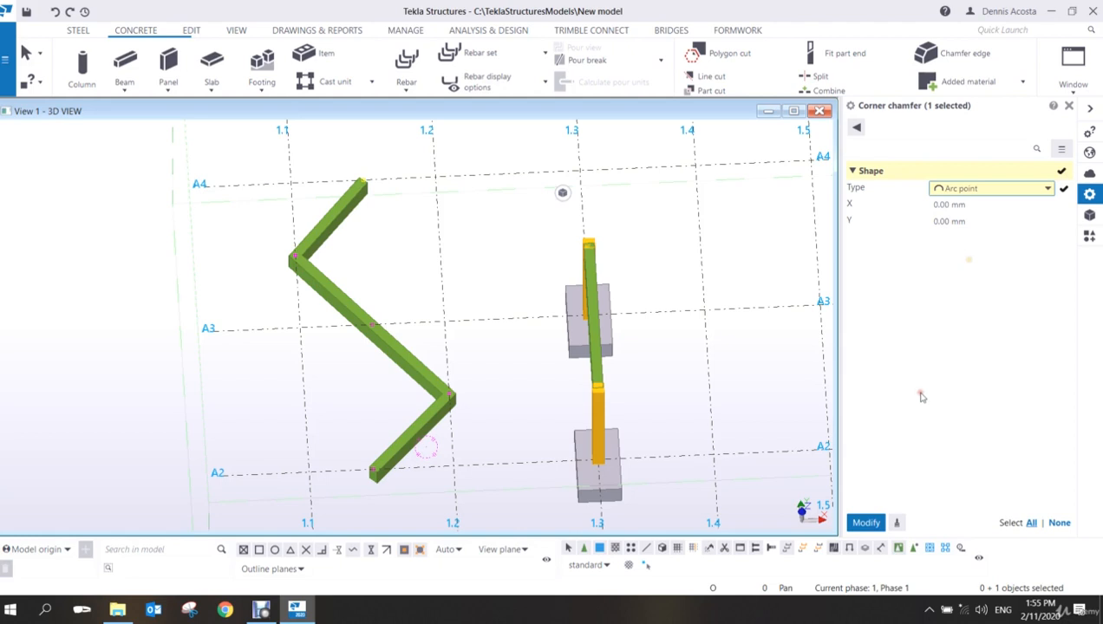
left_click(866, 522)
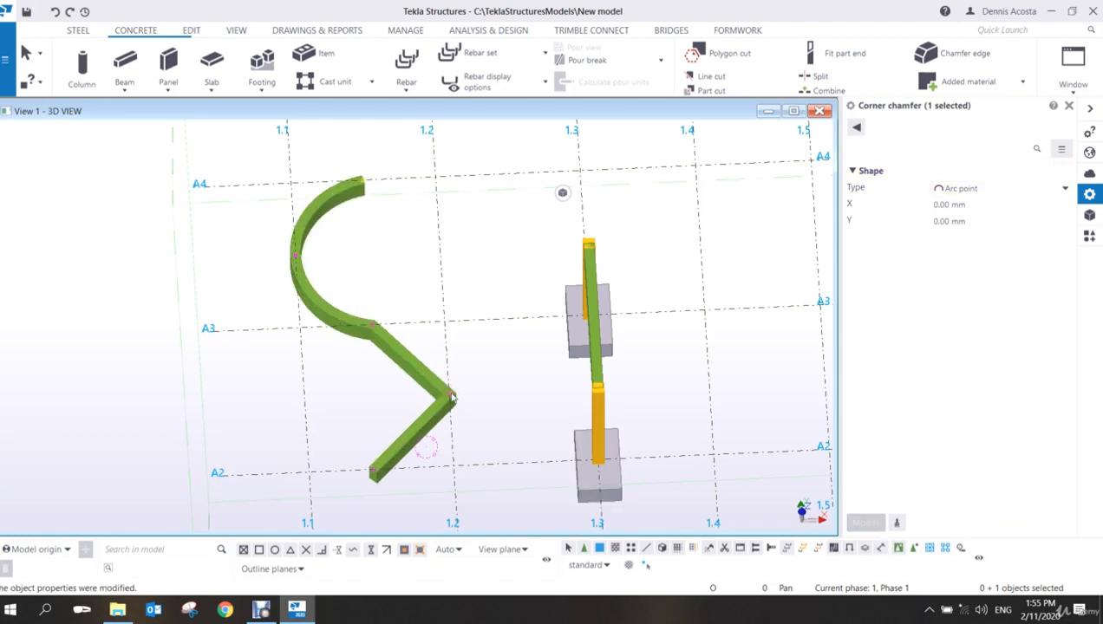
- Apply the Arc point chamfer type to the polybeam corner on grid 1.2 to form an S-shaped beam
left_click(995, 188)
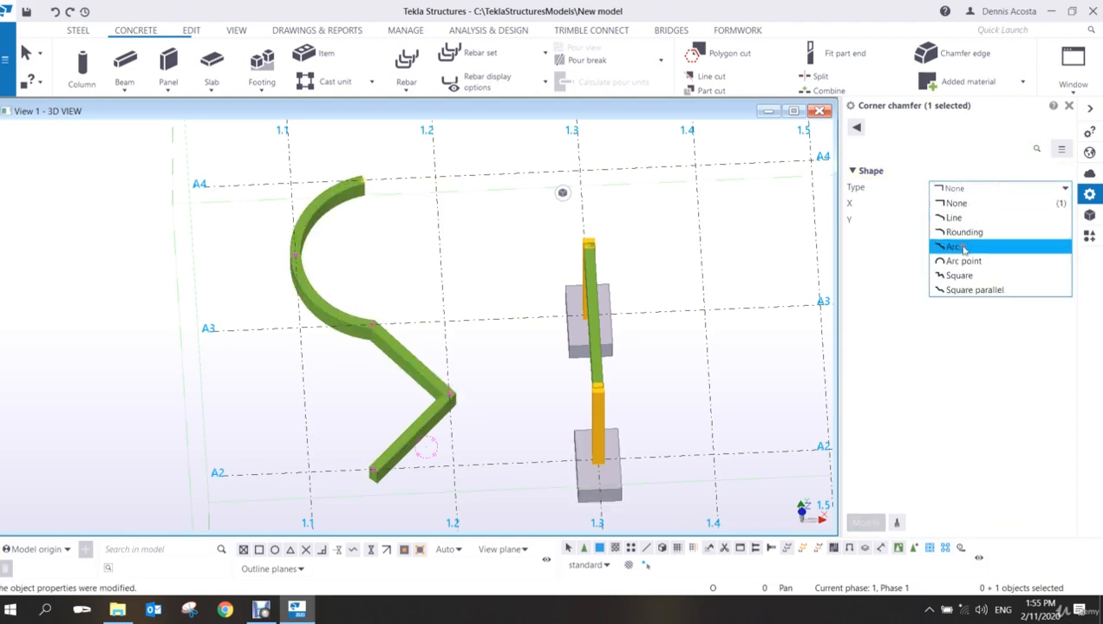
left_click(964, 249)
left_click(973, 189)
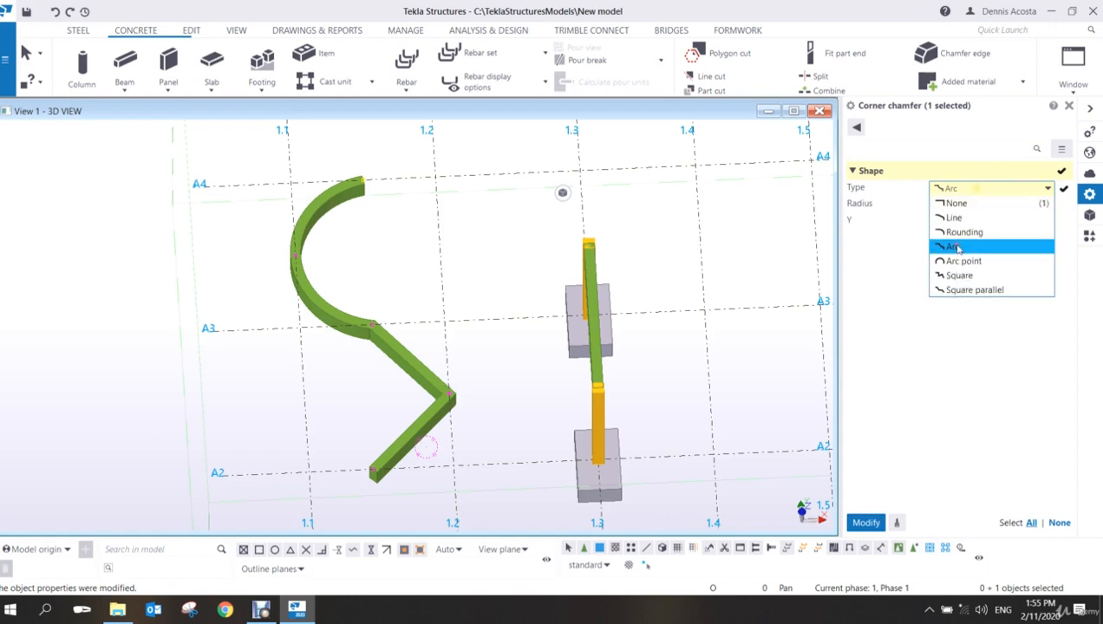
left_click(957, 247)
left_click(975, 188)
left_click(963, 261)
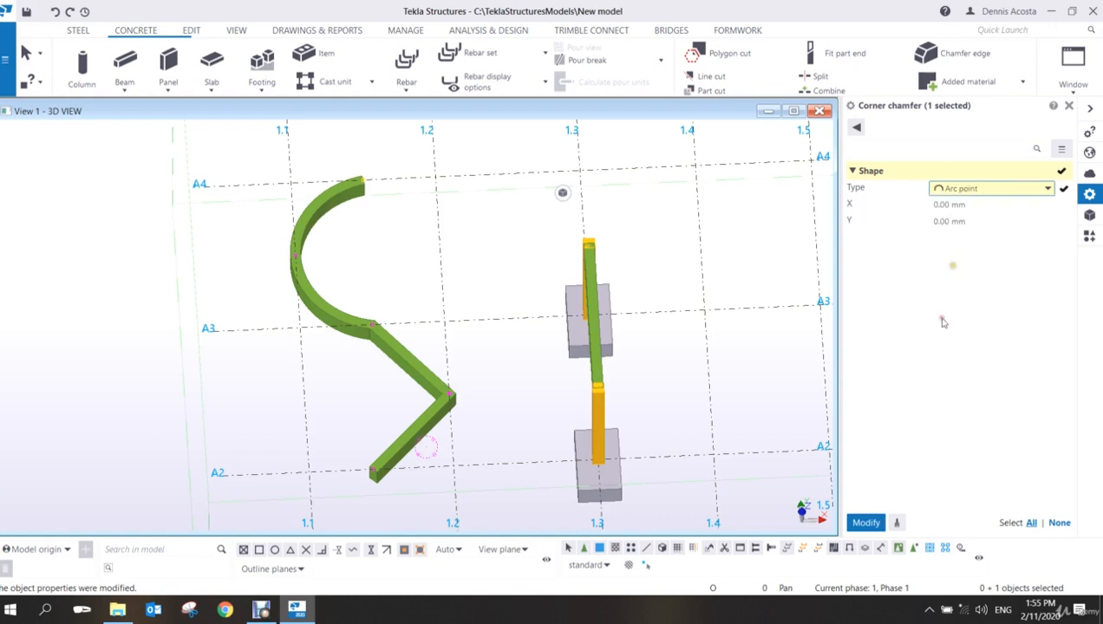
left_click(865, 522)
middle_click_drag(485, 455, 474, 373)
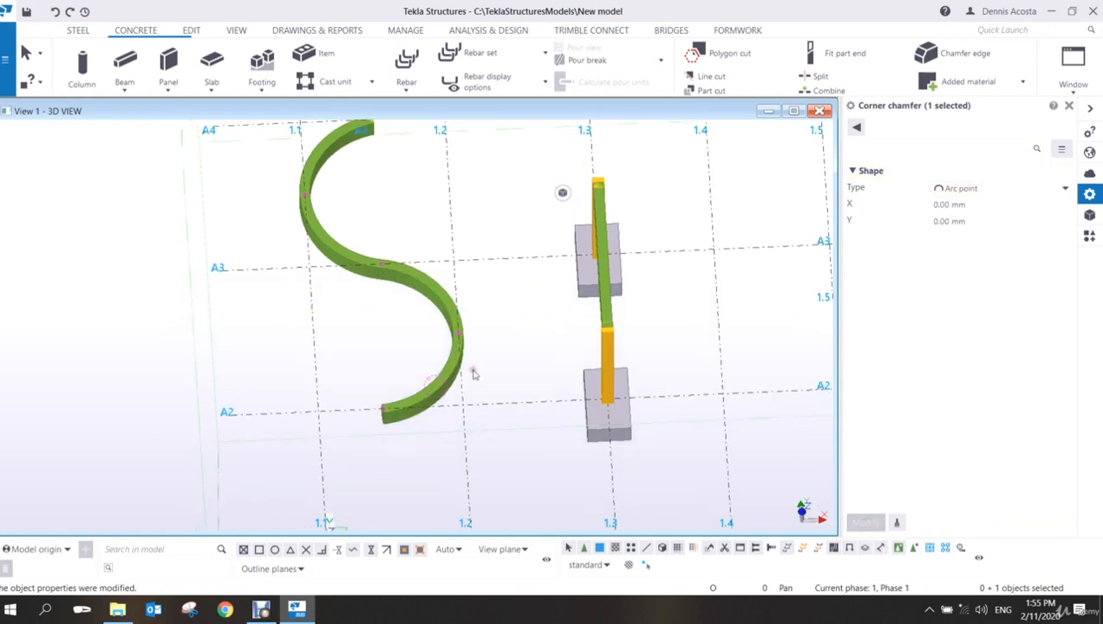
scroll(474, 373, "down", 2)
mouse_move(398, 328)
middle_mouse_down("ctrl")
mouse_move(435, 261)
mouse_move(501, 209)
mouse_move(377, 365)
mouse_move(391, 334)
middle_mouse_up("ctrl")
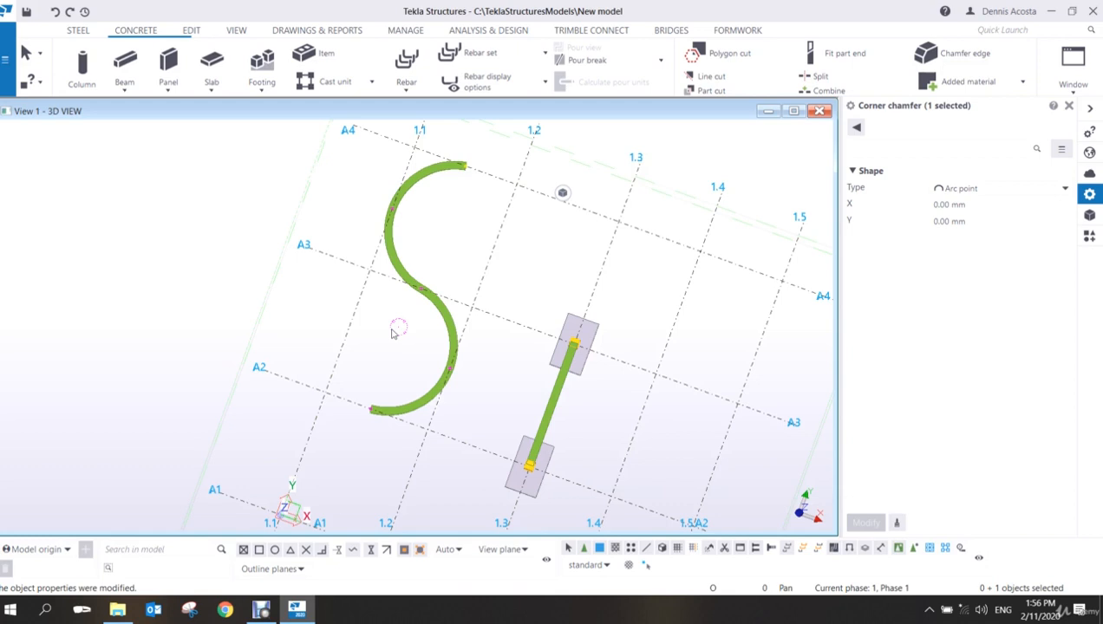
- Change the chamfer of the polybeam corner on grid 1.1 to Rounding with a 2000 mm radius and apply it
left_click(470, 238)
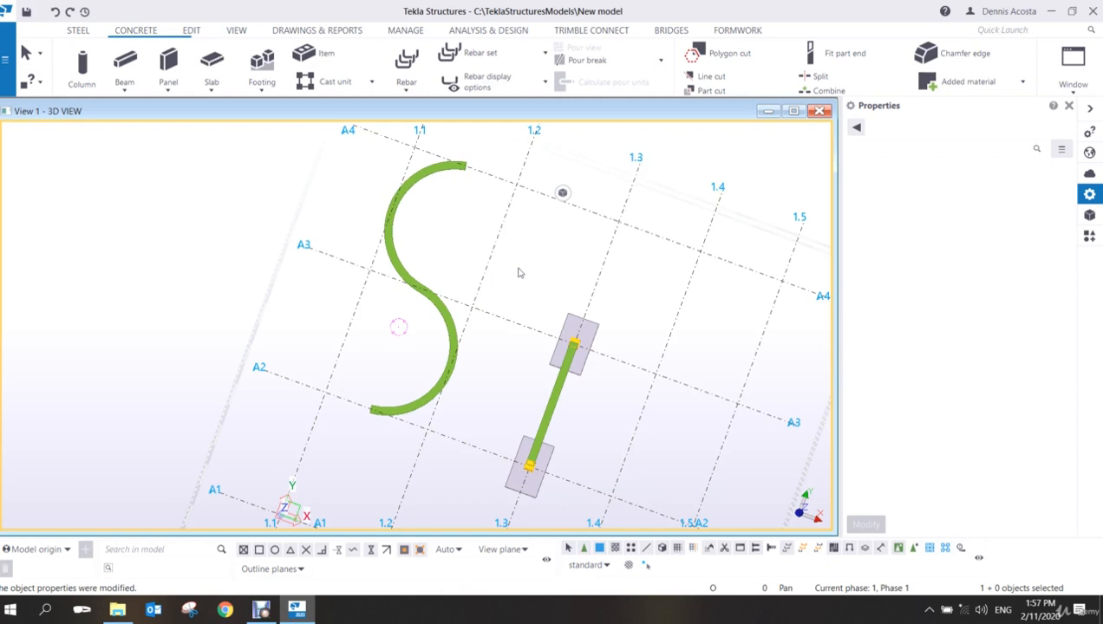
left_click(398, 233)
left_click(397, 222)
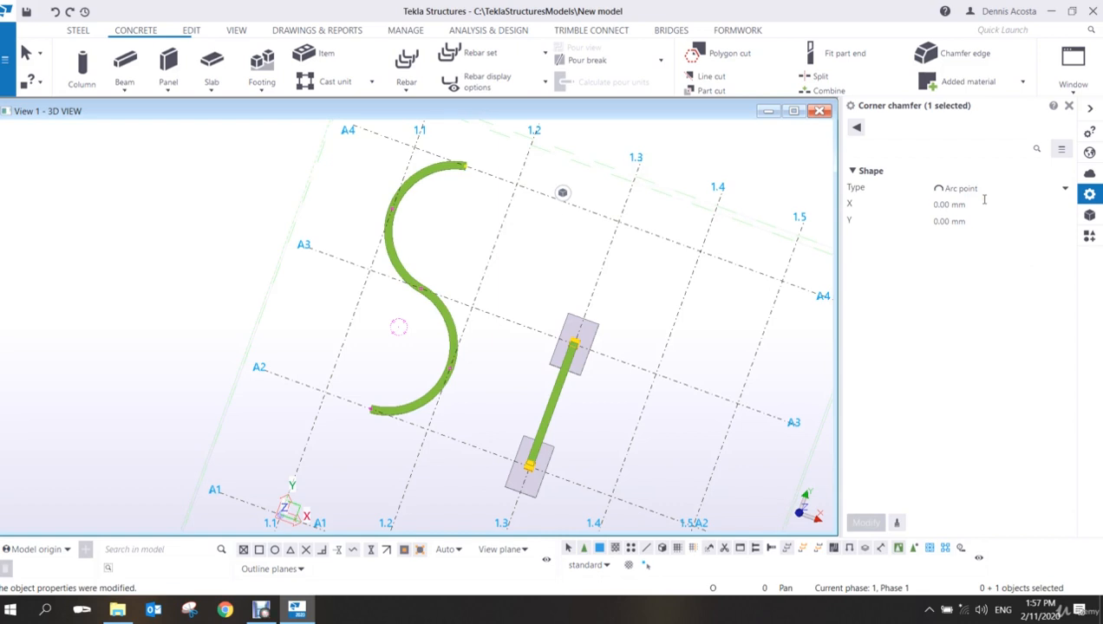
left_click(1066, 189)
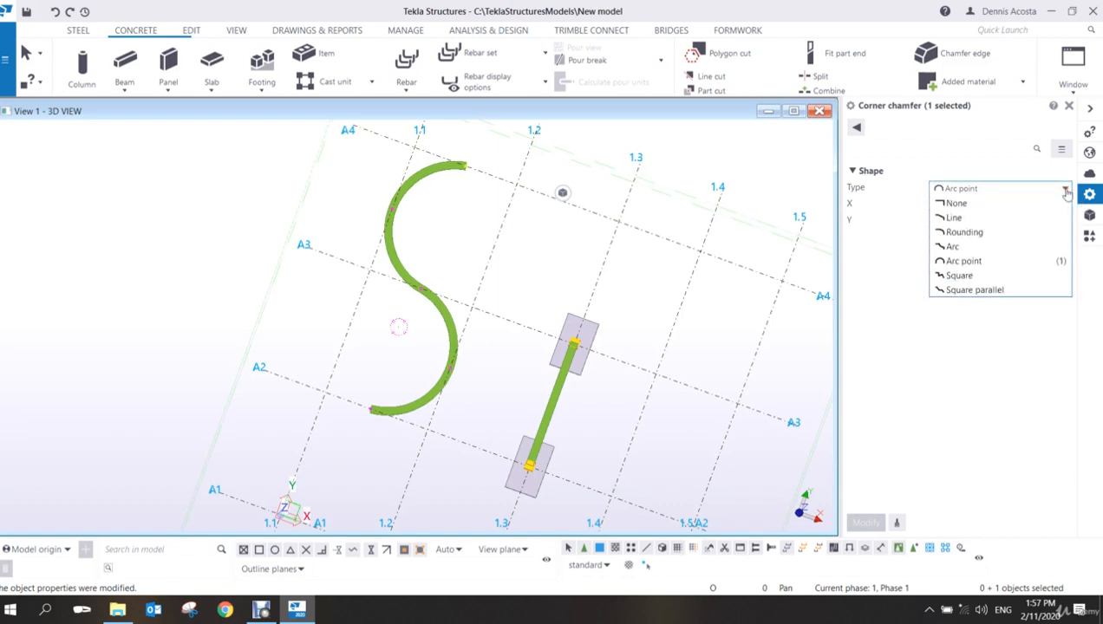
left_click(996, 232)
left_click(985, 205)
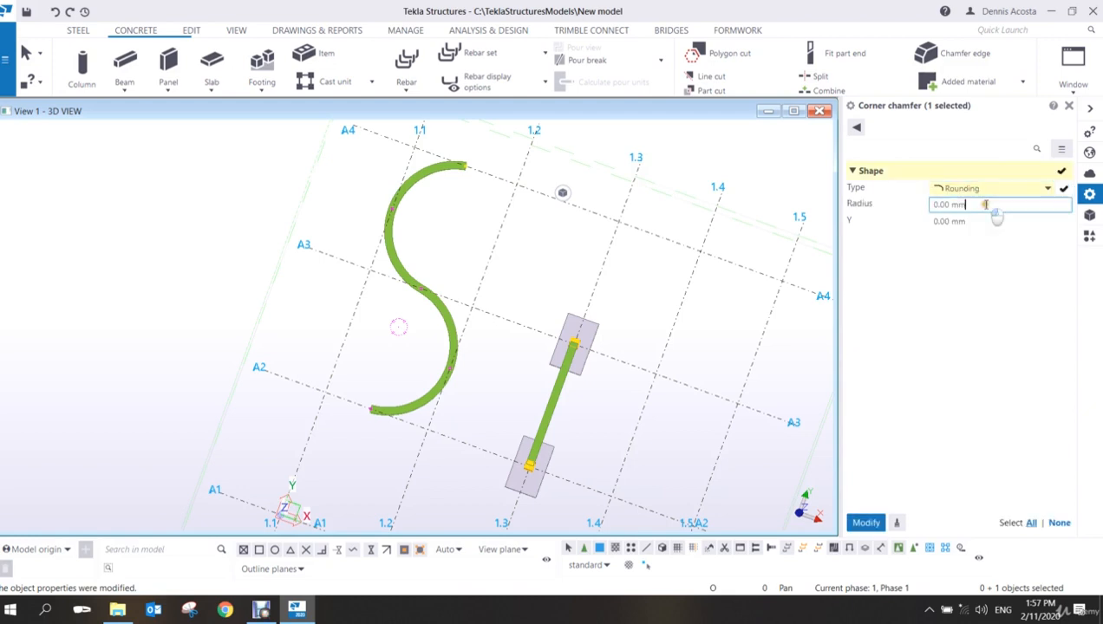
double_click(985, 205)
type("2000")
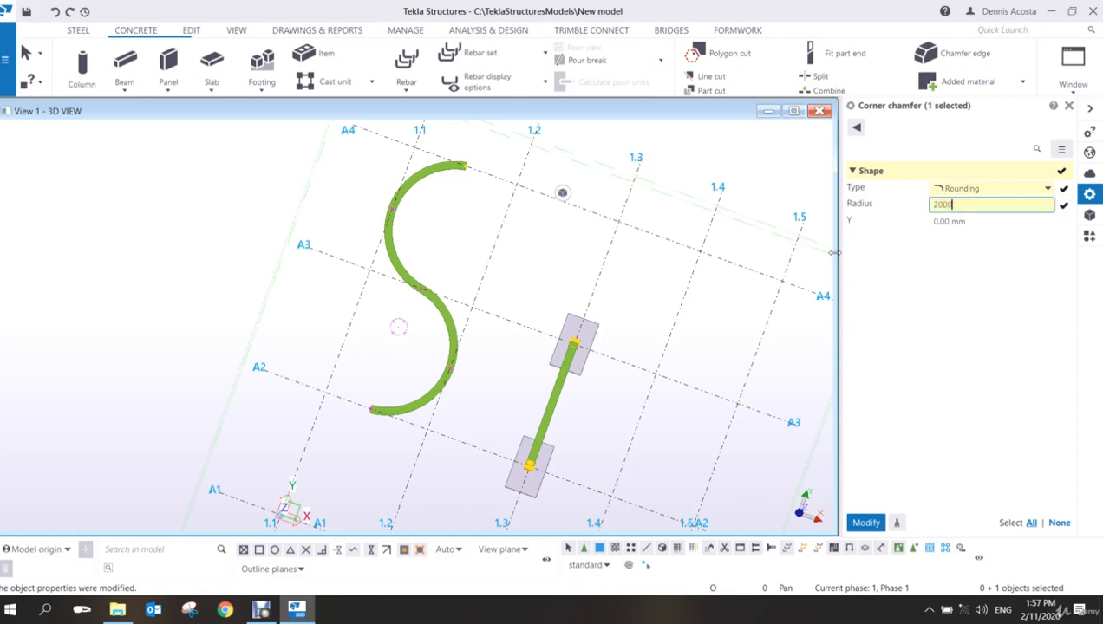
key("Return")
scroll(417, 232, "up", 2)
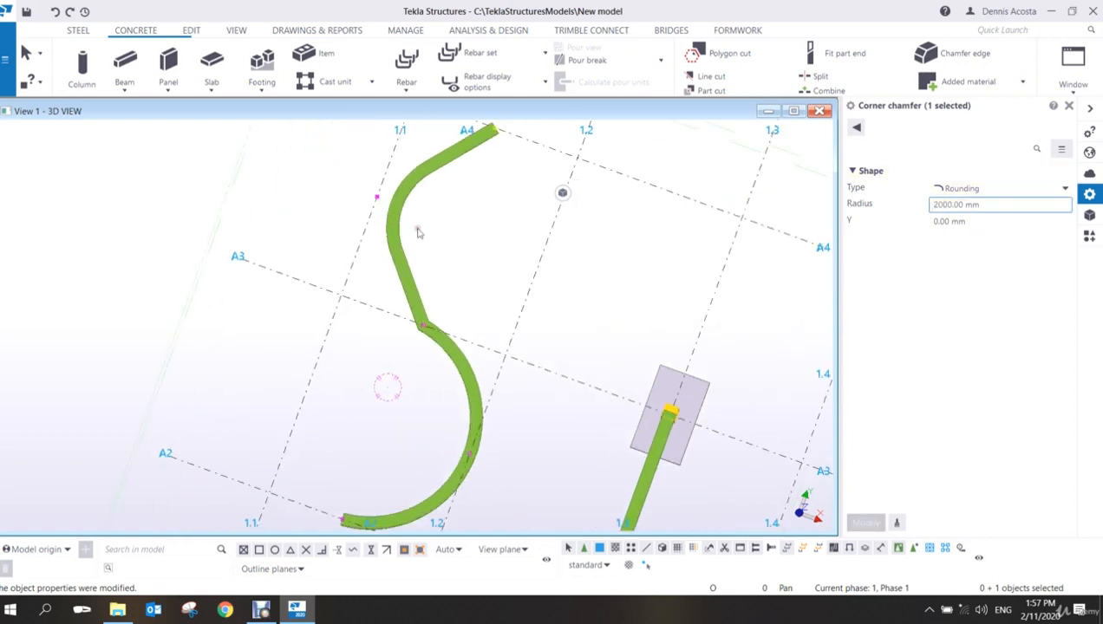
scroll(417, 233, "down", 3)
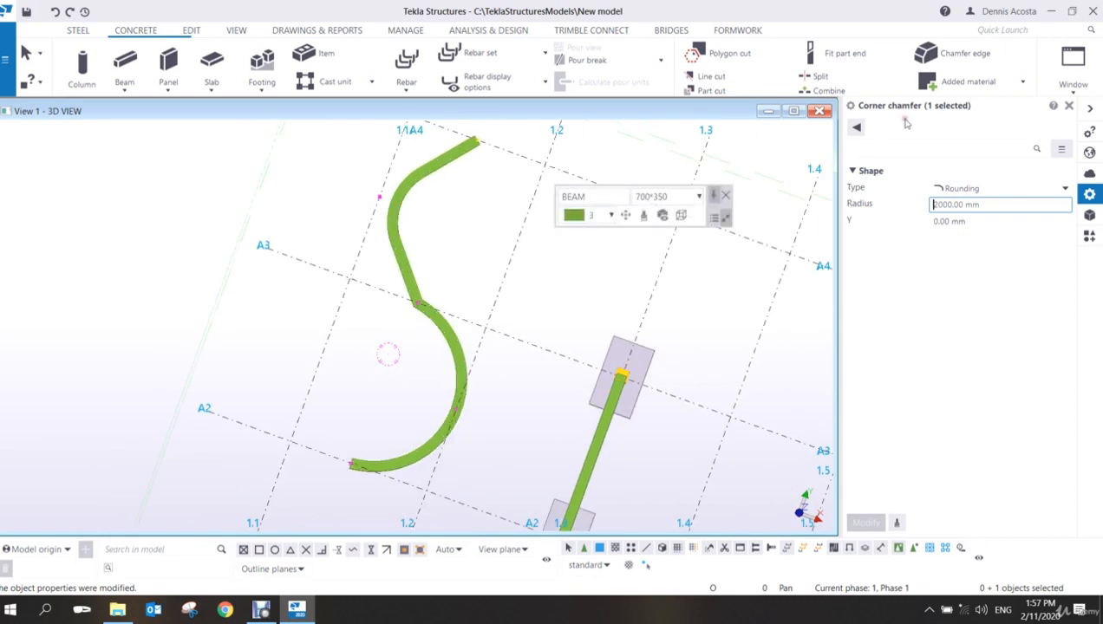
- Apply a Rounding chamfer with a radius of 2000 mm to the polybeam corner on grid 1.2
left_click(455, 410)
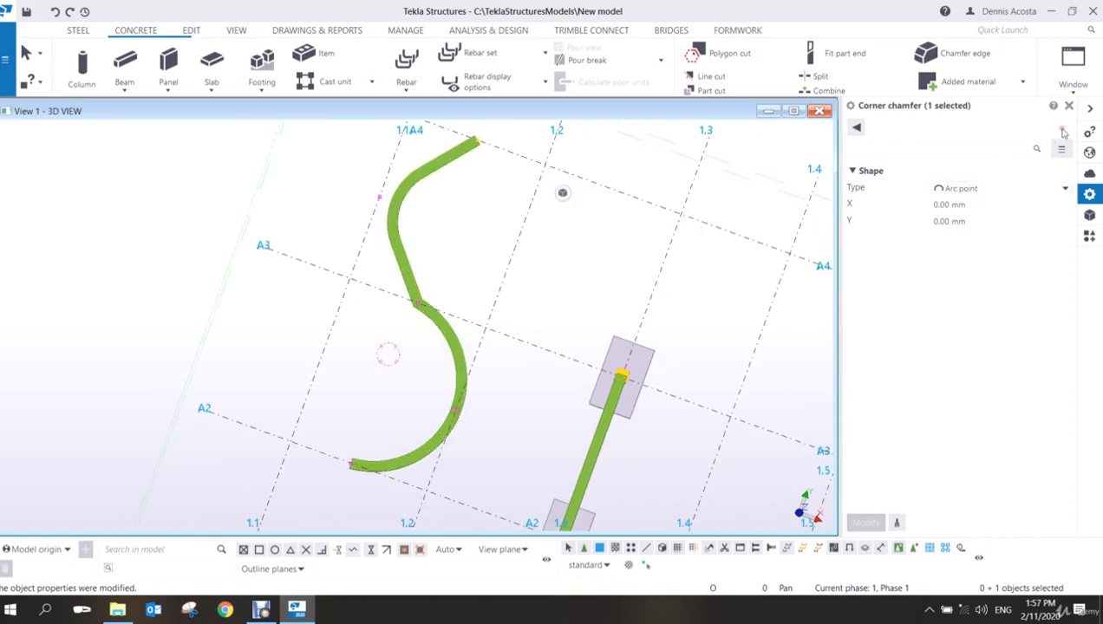
left_click(945, 189)
left_click(979, 234)
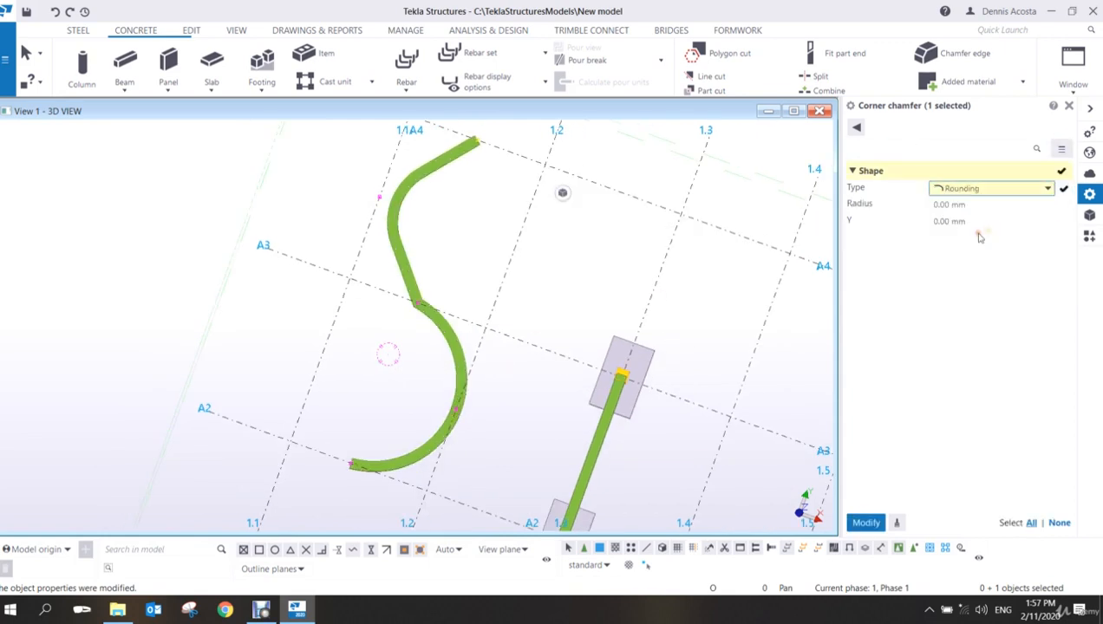
left_click(969, 205)
type("20")
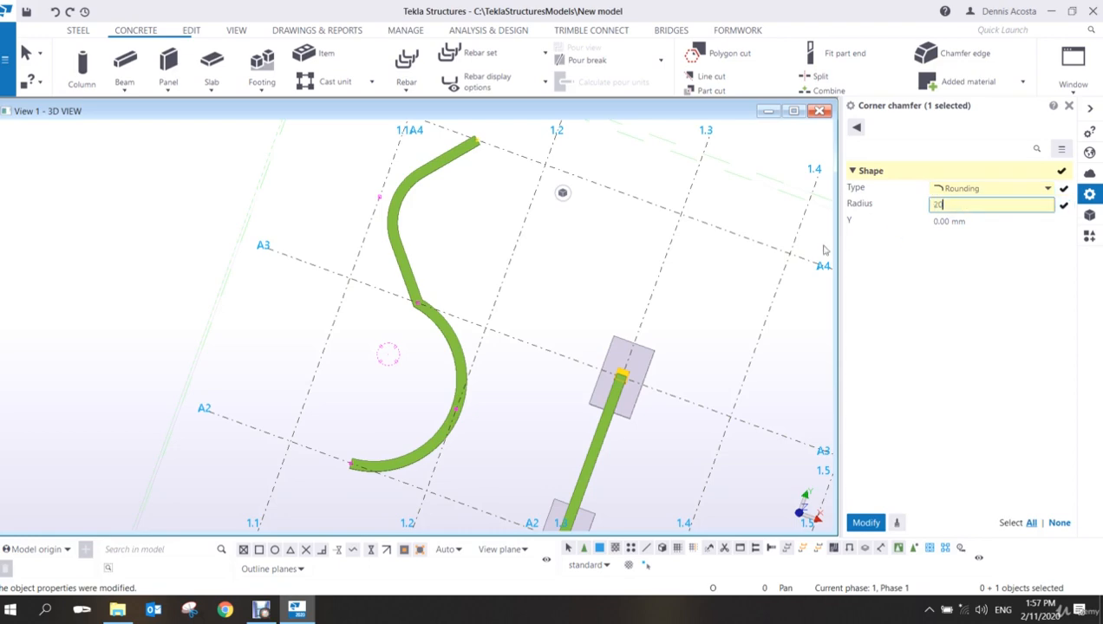
type("00")
key("Return")
scroll(368, 368, "up", 2)
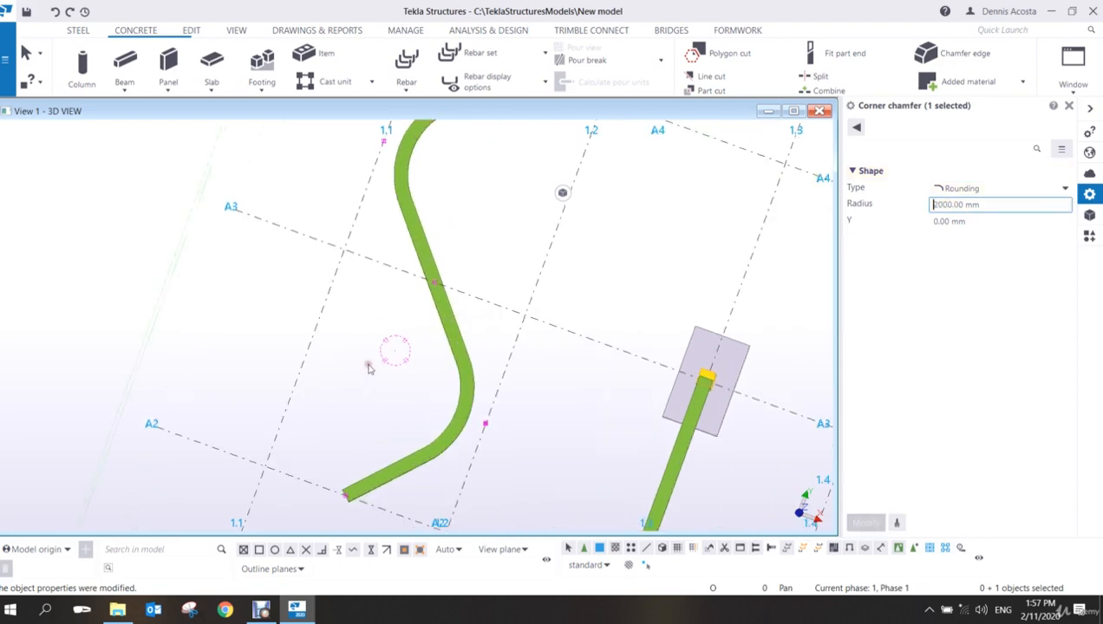
- Examine the rounded polybeam in 3D from several angles and set the view to plan
middle_click_drag(367, 367, 427, 344, "ctrl")
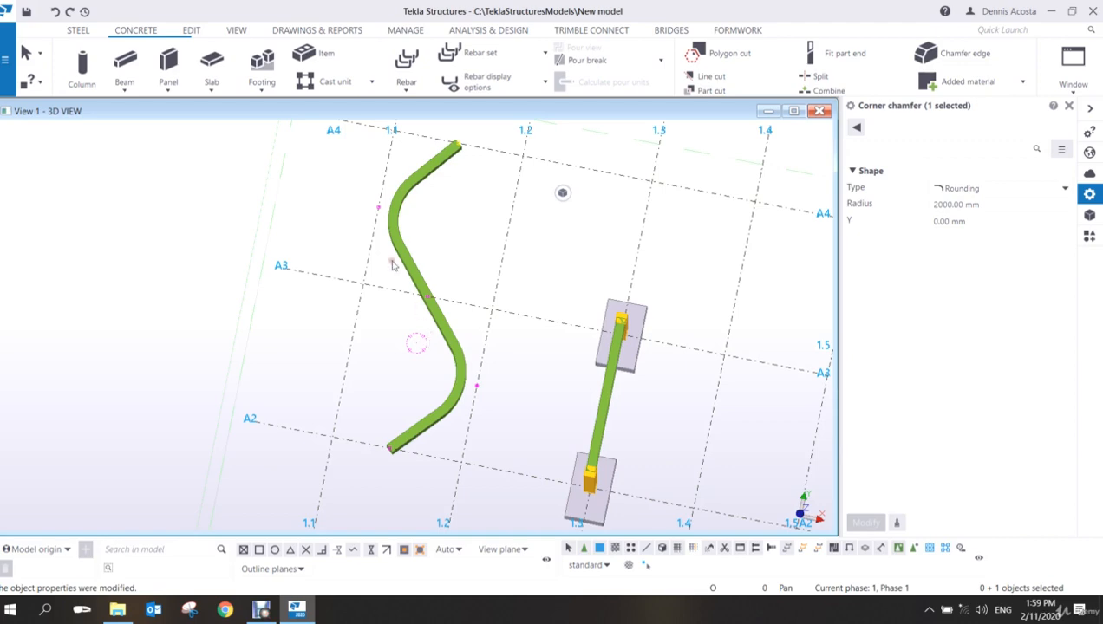
scroll(454, 286, "down", 2)
middle_click_drag(454, 289, 499, 386, "ctrl")
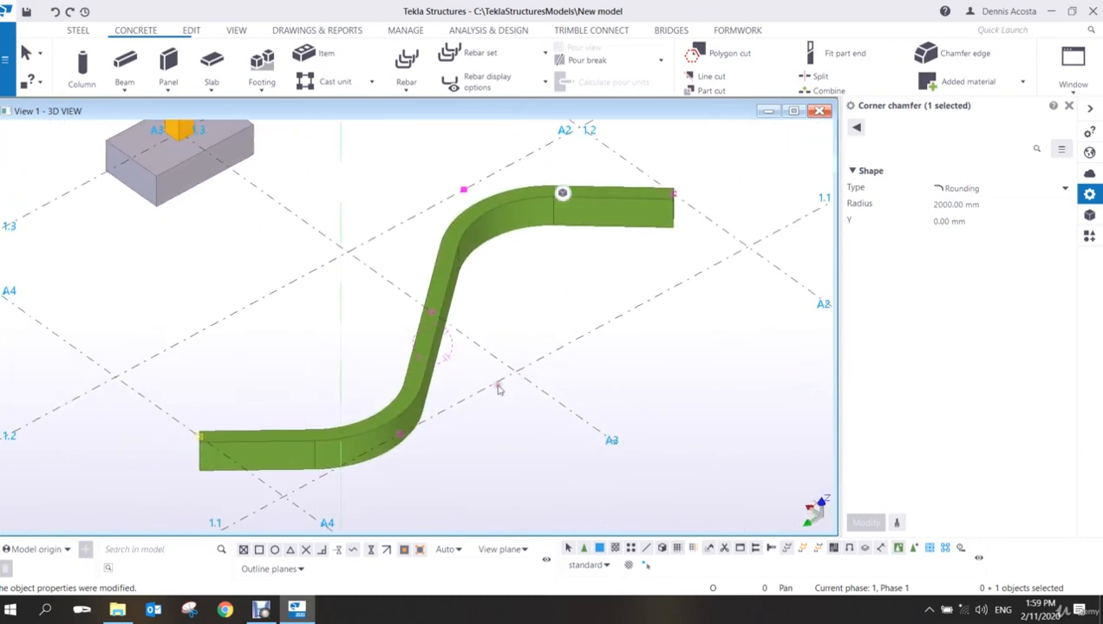
key("ctrl+p")
scroll(327, 276, "up", 2)
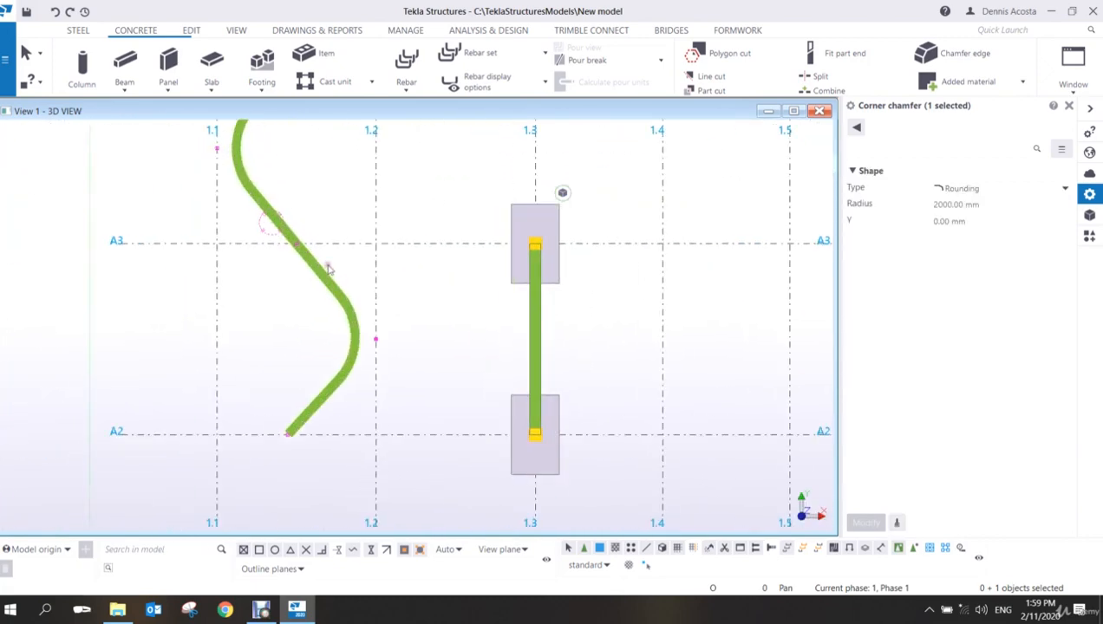
middle_click_drag(329, 271, 467, 340)
scroll(381, 382, "down", 1)
key("ctrl+p")
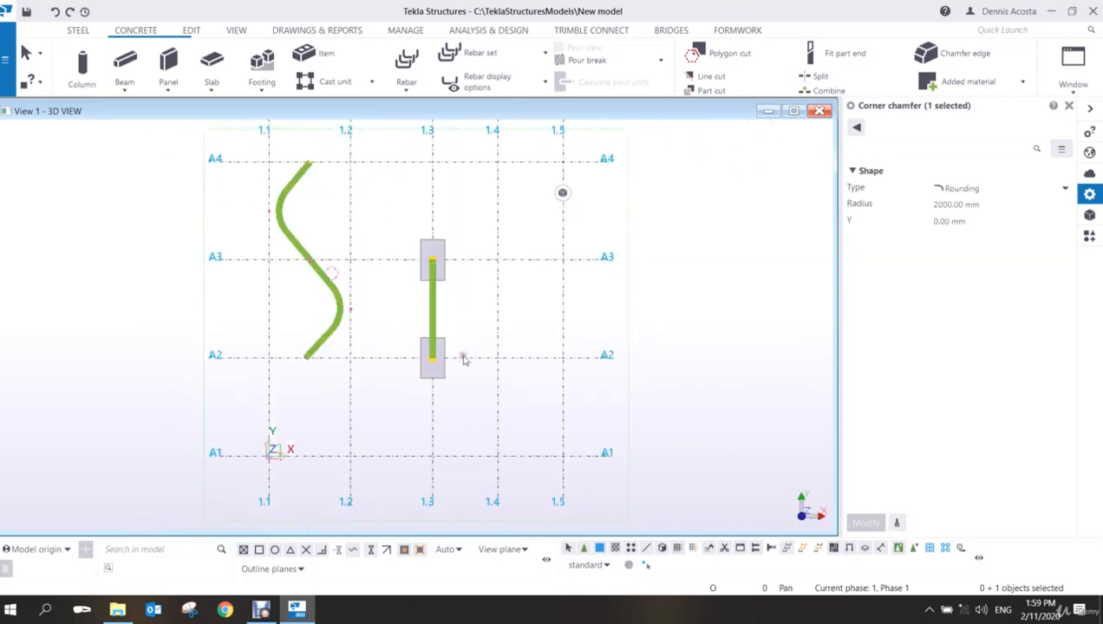
scroll(322, 236, "up", 2)
middle_click_drag(315, 212, 303, 253)
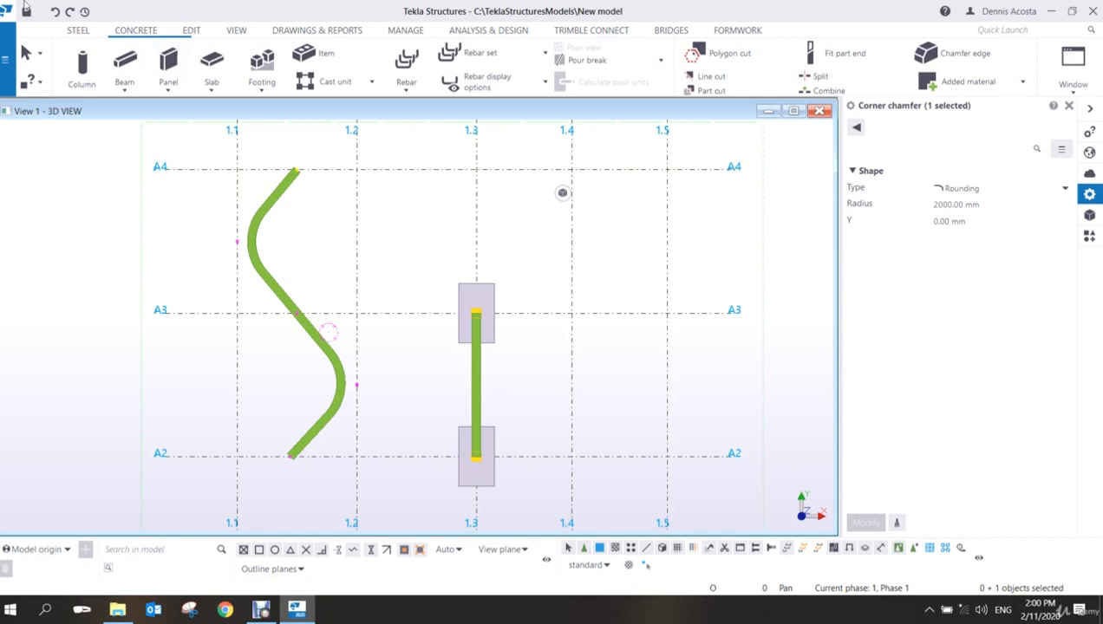
- Try a straight concrete panel in 3D along the polybeam's first segment, from its A4 end to the corner point on grid 1.1
key("ctrl+p")
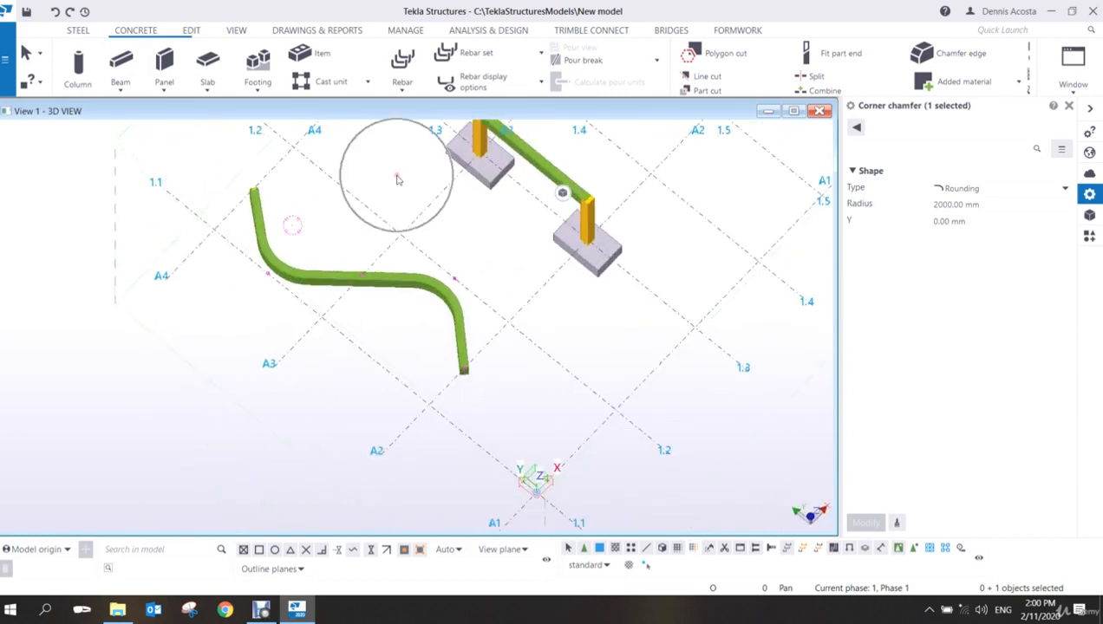
left_click(164, 60)
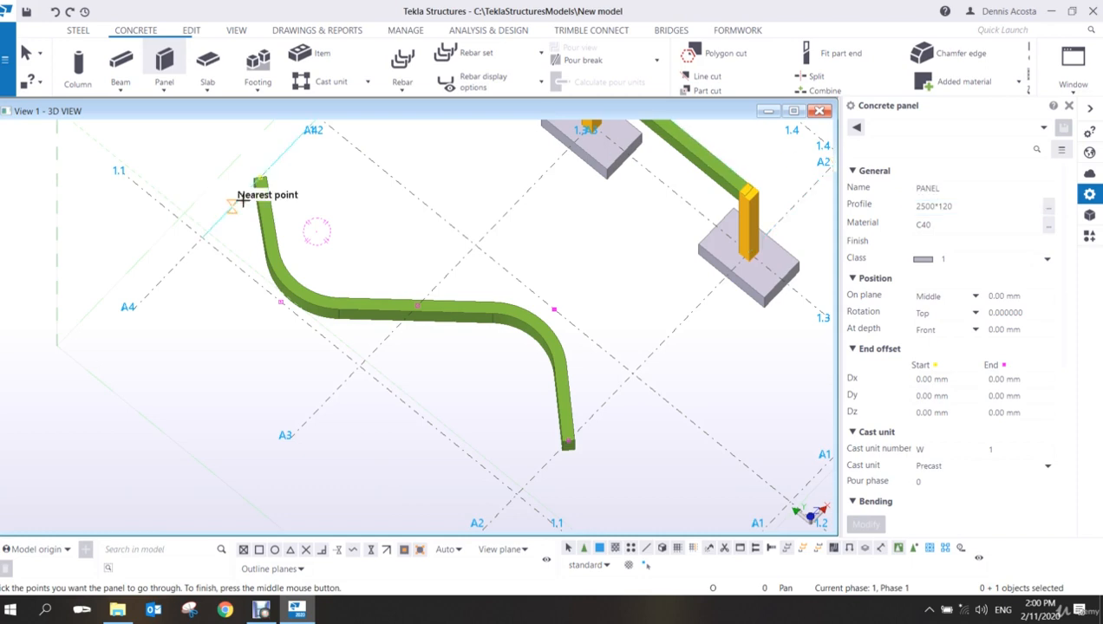
left_click(261, 176)
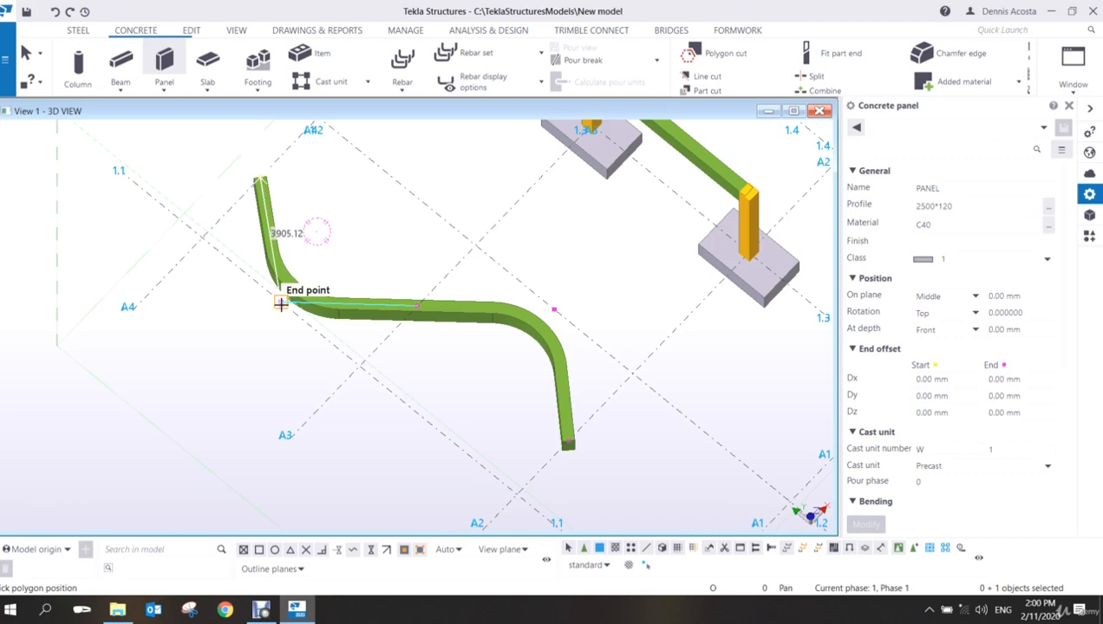
middle_click(364, 214)
middle_click_drag(270, 322, 327, 330, "ctrl")
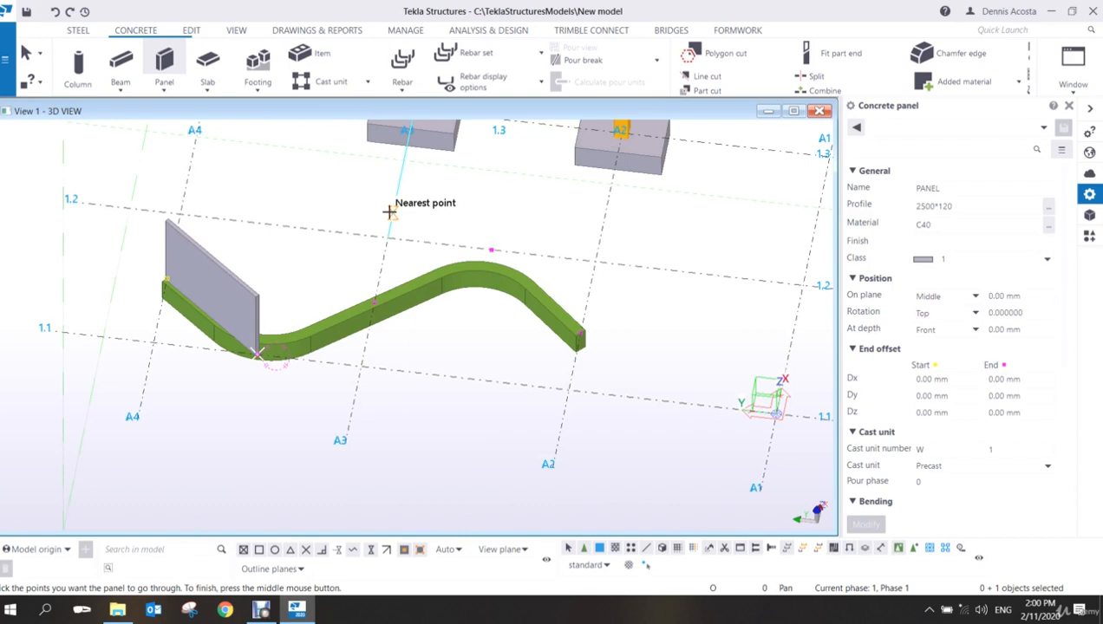
key("Escape")
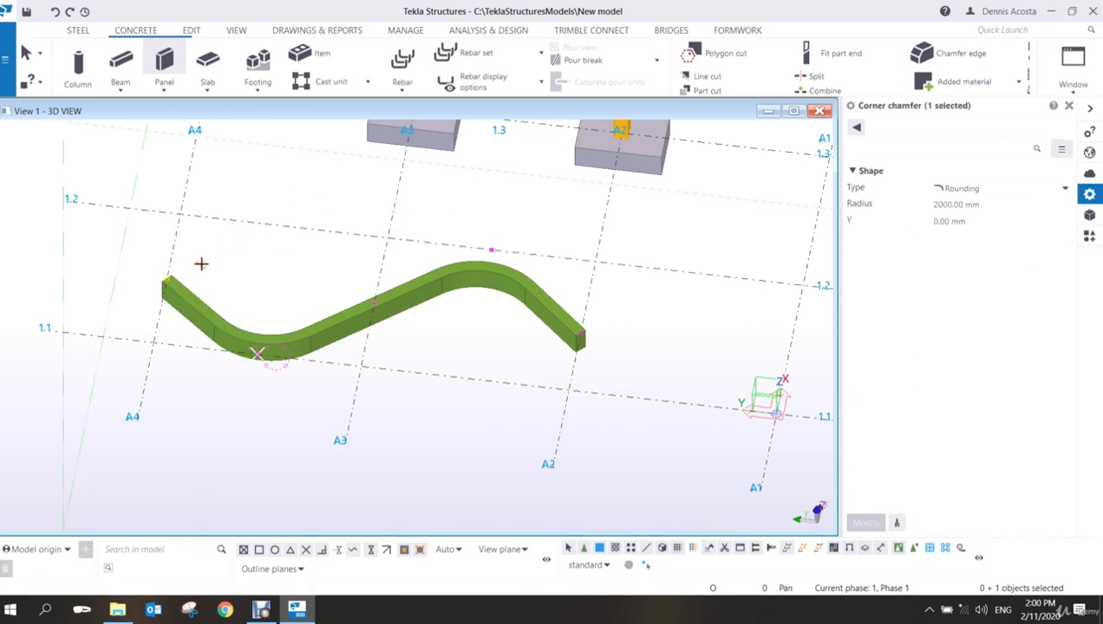
- Model a concrete panel on the polybeam, from its A4 end through the corner points on grids 1.1 and 1.2 to its A2 end
left_click(171, 277)
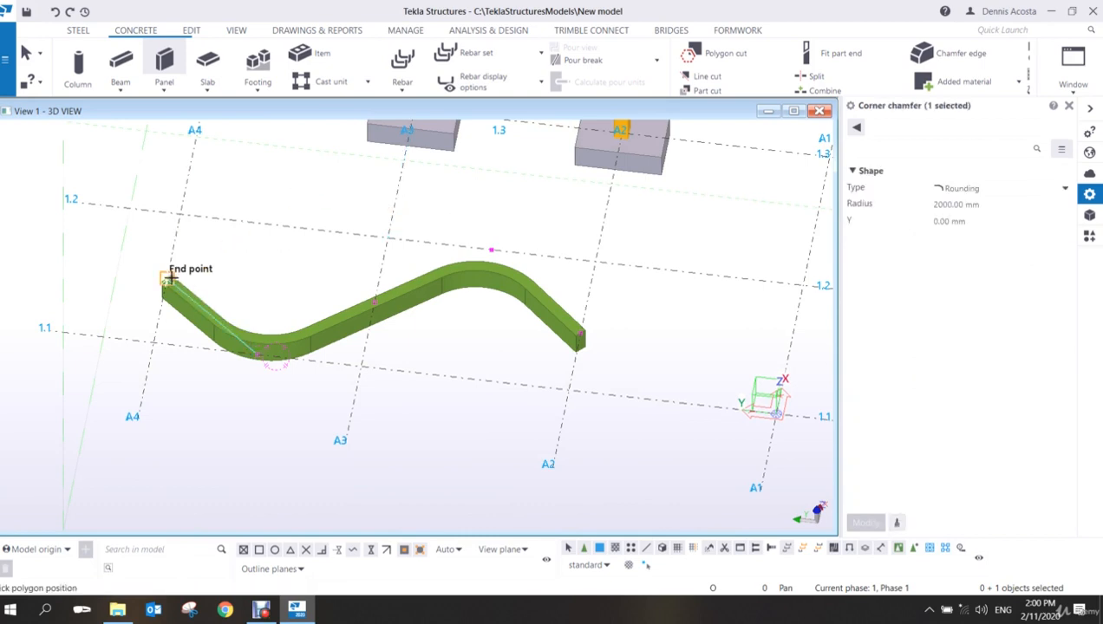
left_click(256, 354)
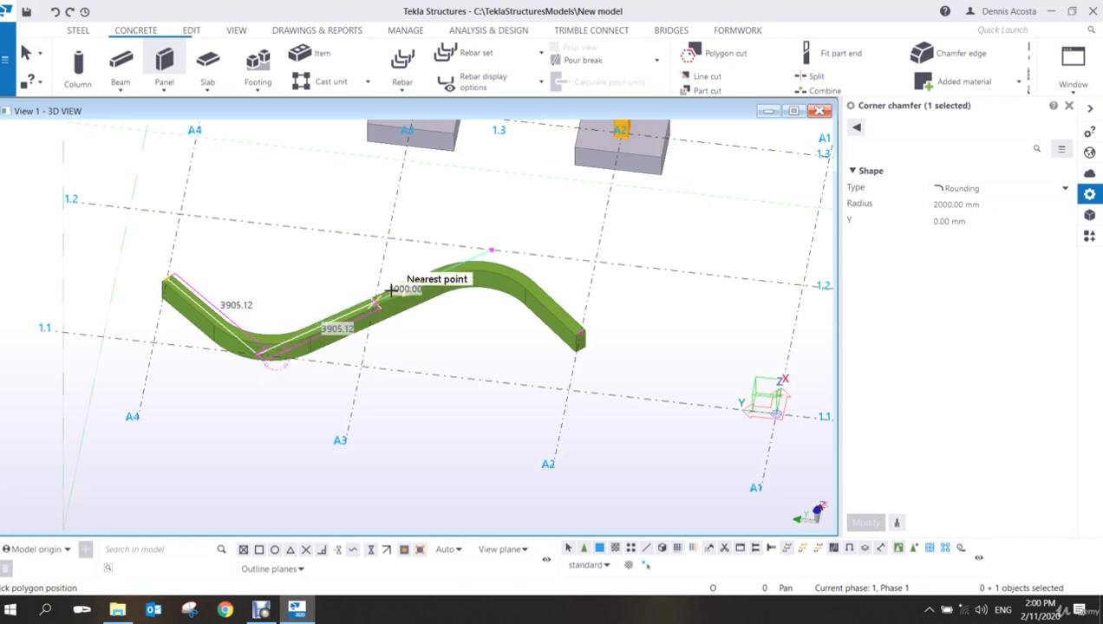
left_click(491, 251)
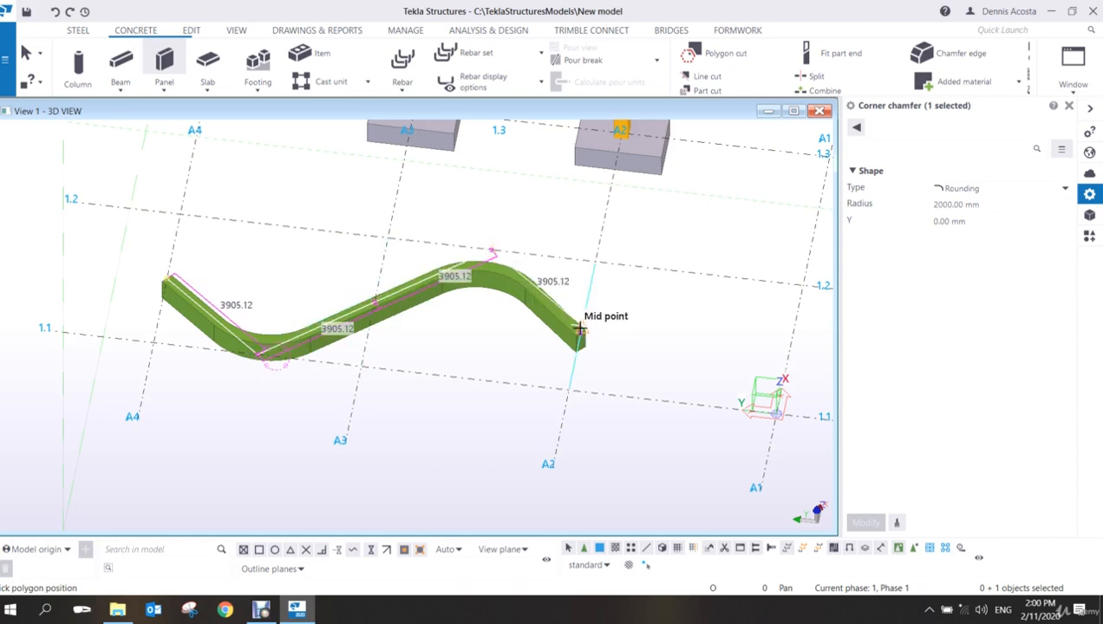
left_click(582, 329)
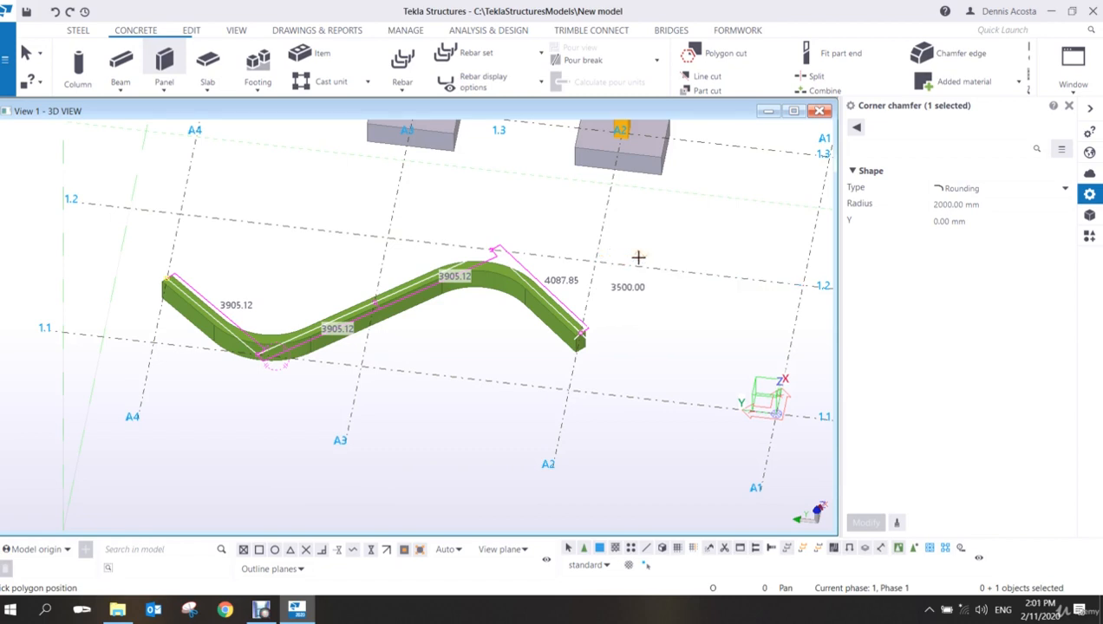
middle_click(639, 258)
- Apply a Rounding chamfer with a radius of 2000 mm to the panel corner on grid 1.1
middle_click_drag(560, 209, 562, 192, "ctrl")
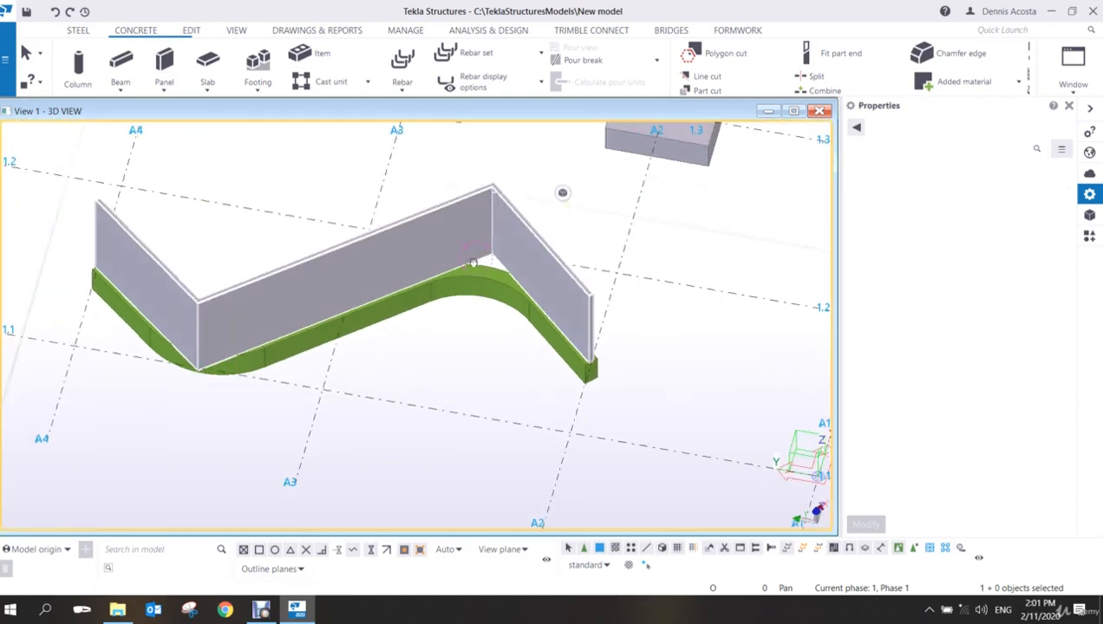
middle_click_drag(472, 263, 444, 263, "ctrl")
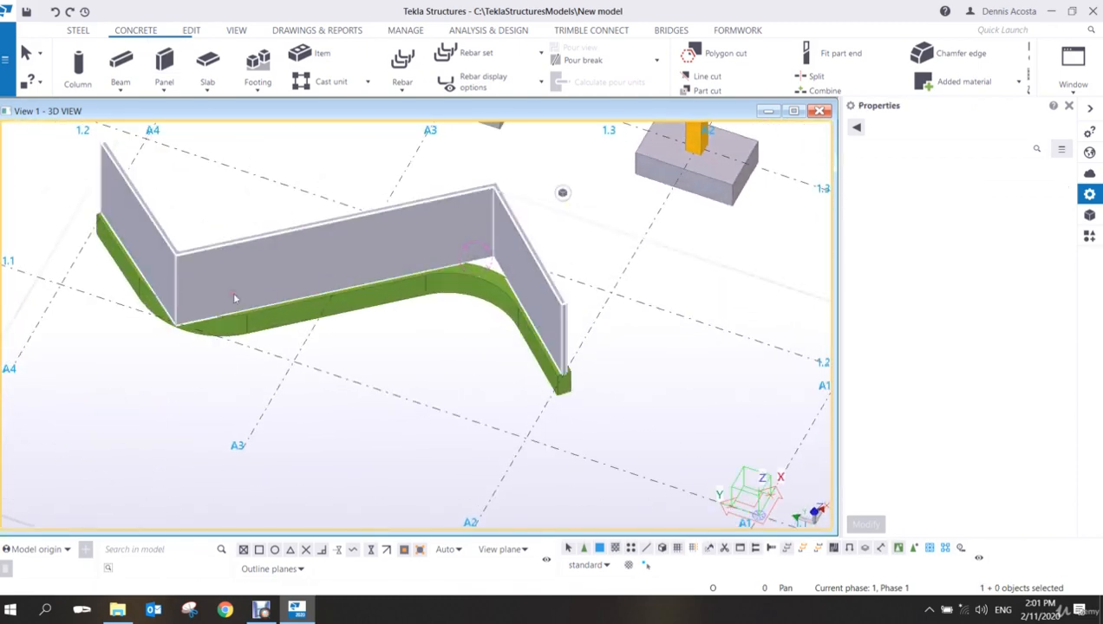
left_click(177, 323)
left_click(178, 324)
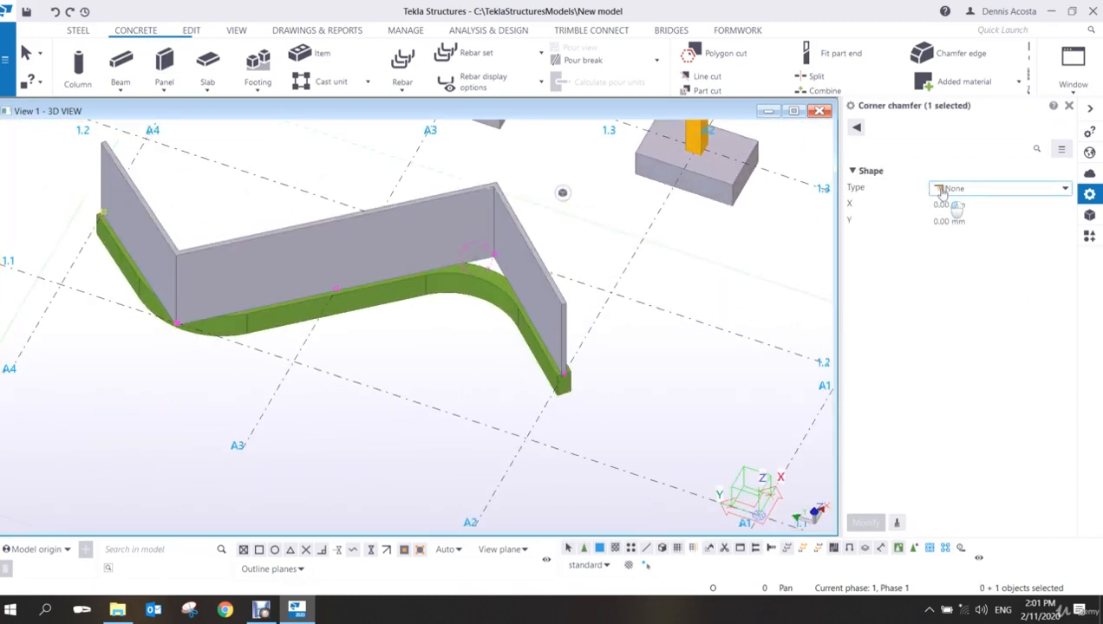
left_click(942, 189)
left_click(954, 214)
left_click(983, 206)
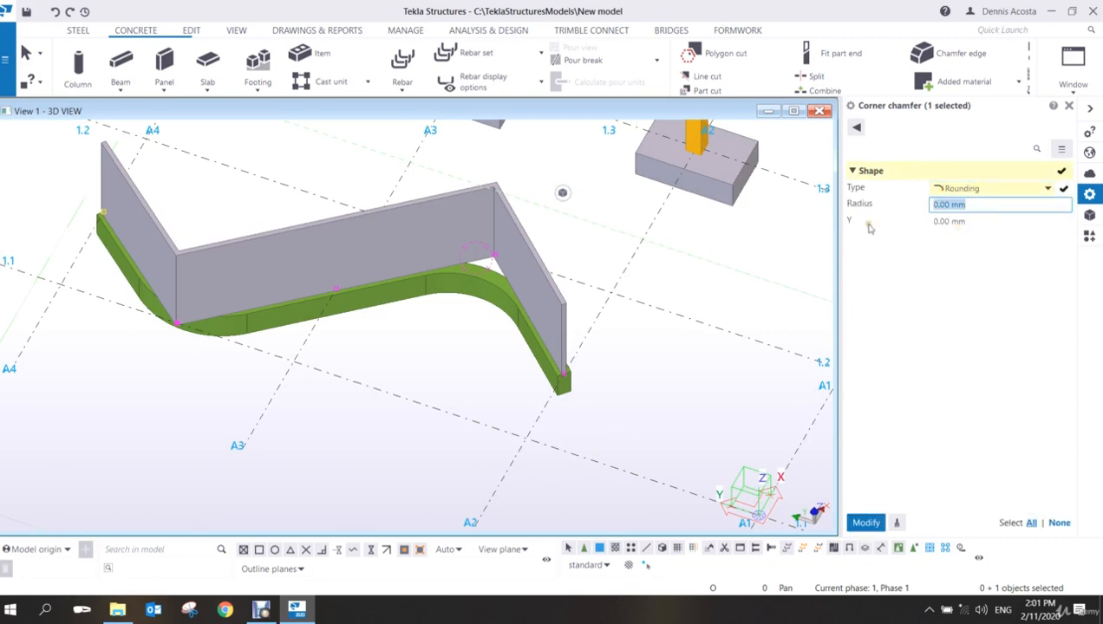
type("2000")
key("Return")
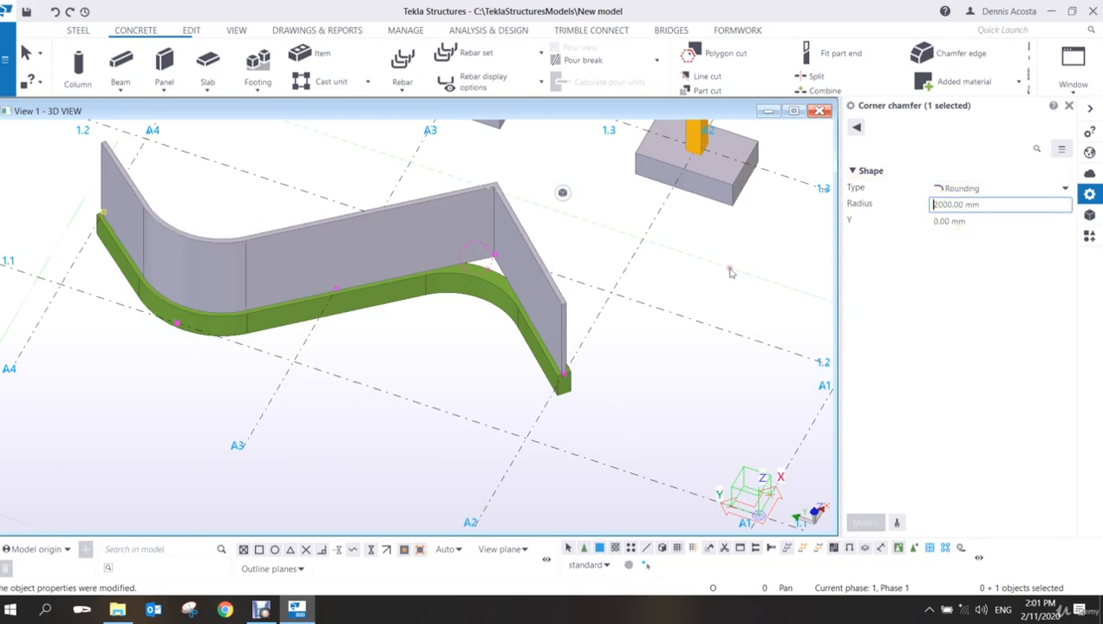
- Change the chamfer of the panel corner on grid 1.2 to Rounding with a 2000 mm radius and apply it
left_click(500, 254)
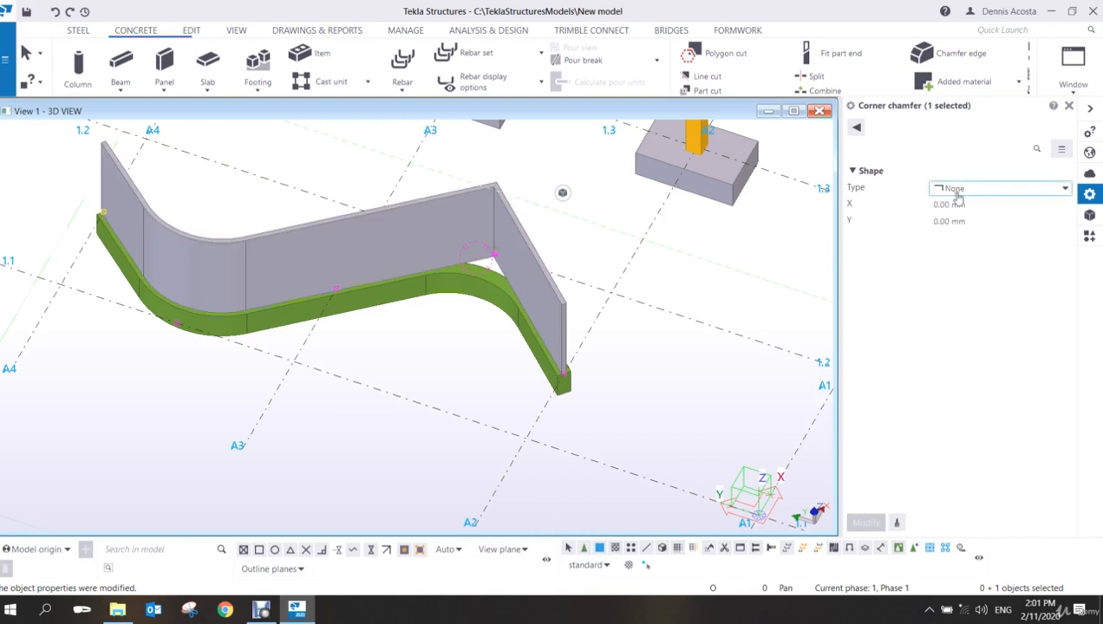
left_click(978, 188)
left_click(961, 215)
left_click(978, 204)
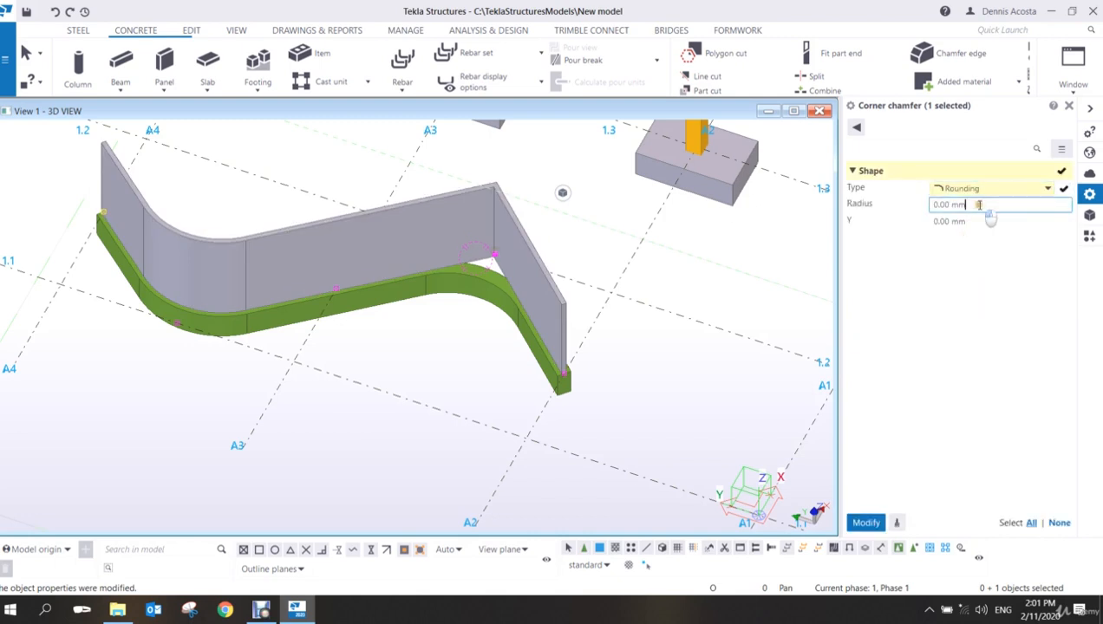
double_click(978, 205)
type("200")
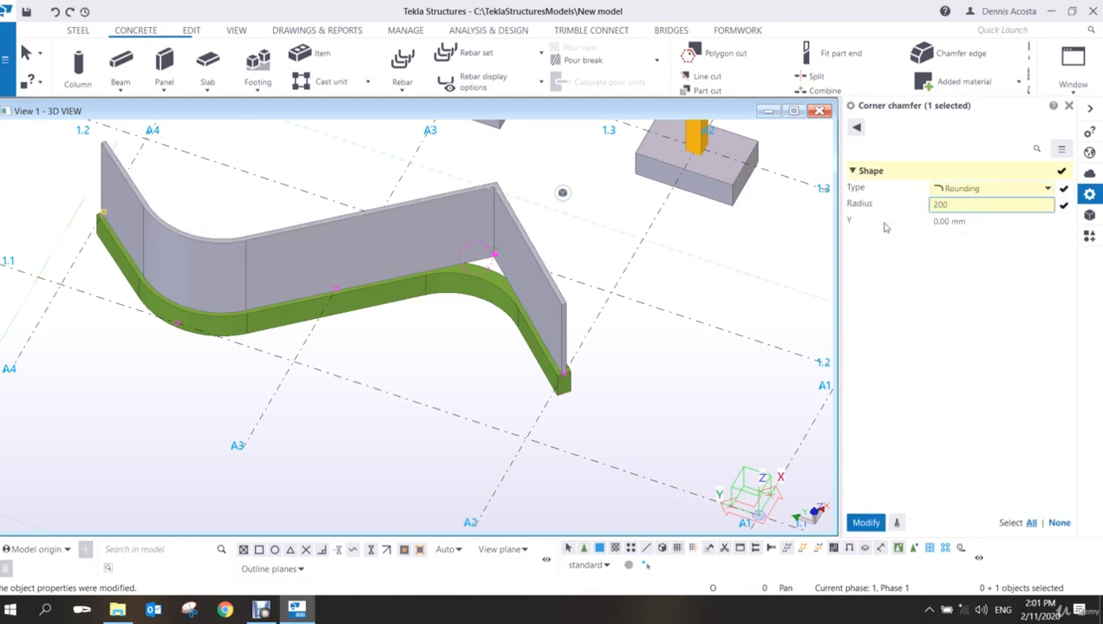
type("0")
key("Return")
- Examine from several angles how the curved panel follows the rounded polybeam beneath it
scroll(376, 363, "down", 3)
scroll(364, 313, "up", 2)
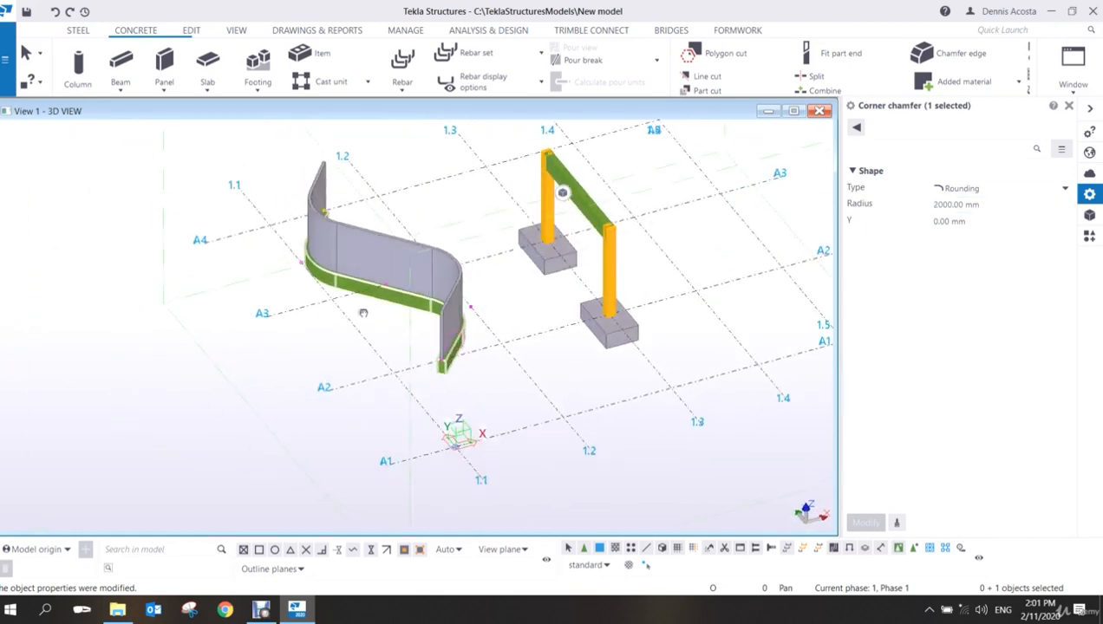
middle_click_drag(364, 313, 361, 242, "ctrl")
scroll(486, 343, "up", 5)
middle_click_drag(499, 360, 633, 443, "ctrl")
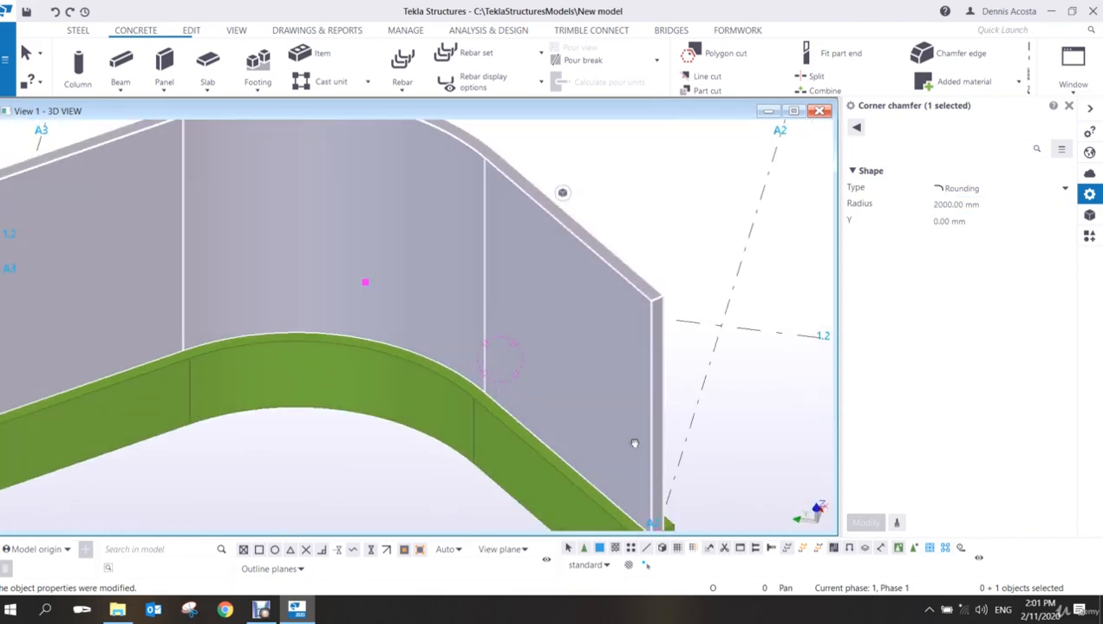
scroll(634, 443, "down", 10)
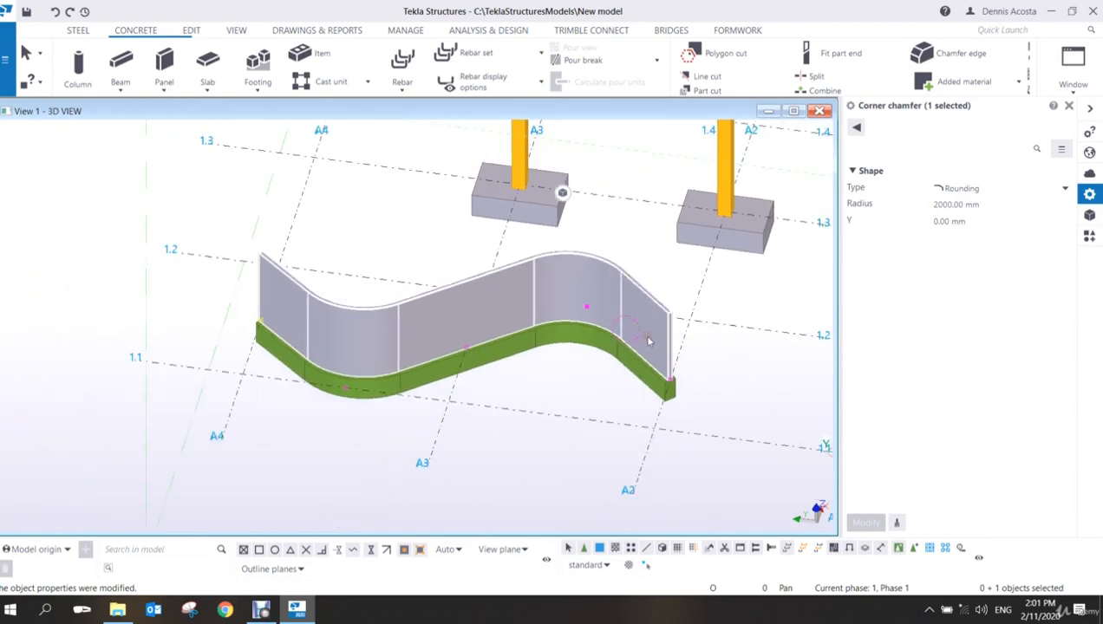
middle_click_drag(648, 341, 482, 348, "ctrl")
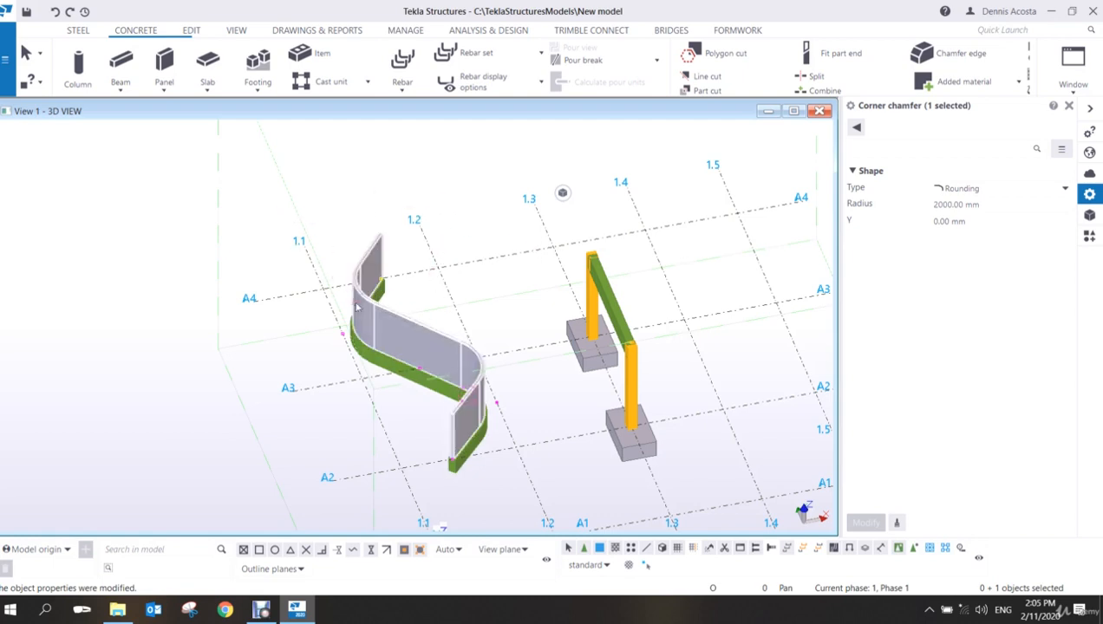
scroll(369, 335, "up", 2)
middle_click_drag(371, 338, 529, 302, "ctrl")
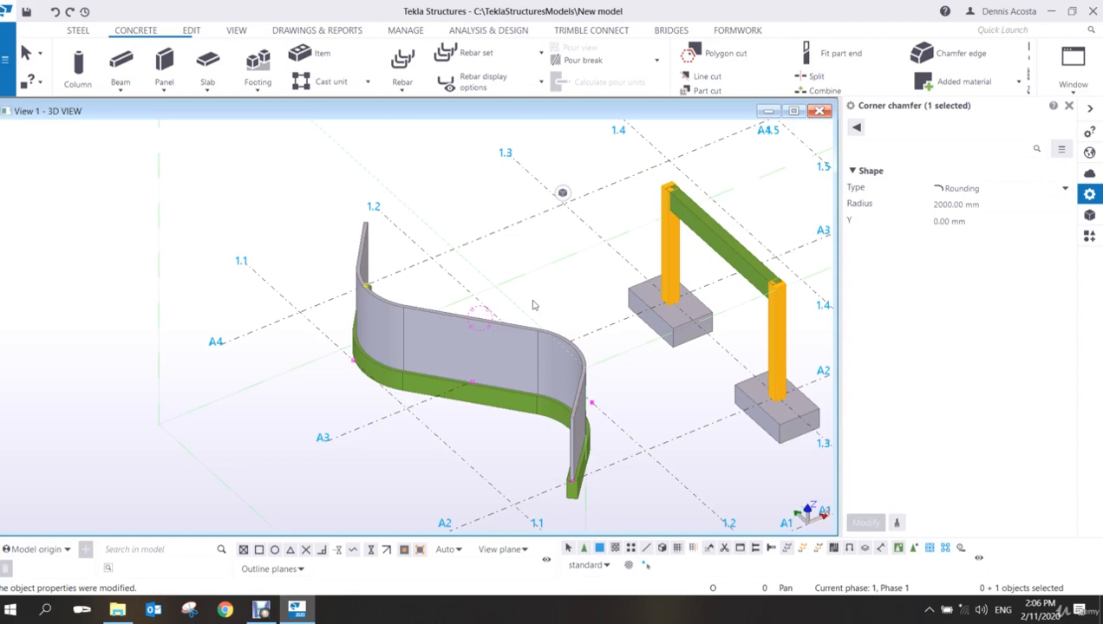
middle_click_drag(581, 346, 333, 406, "ctrl")
scroll(277, 379, "up", 3)
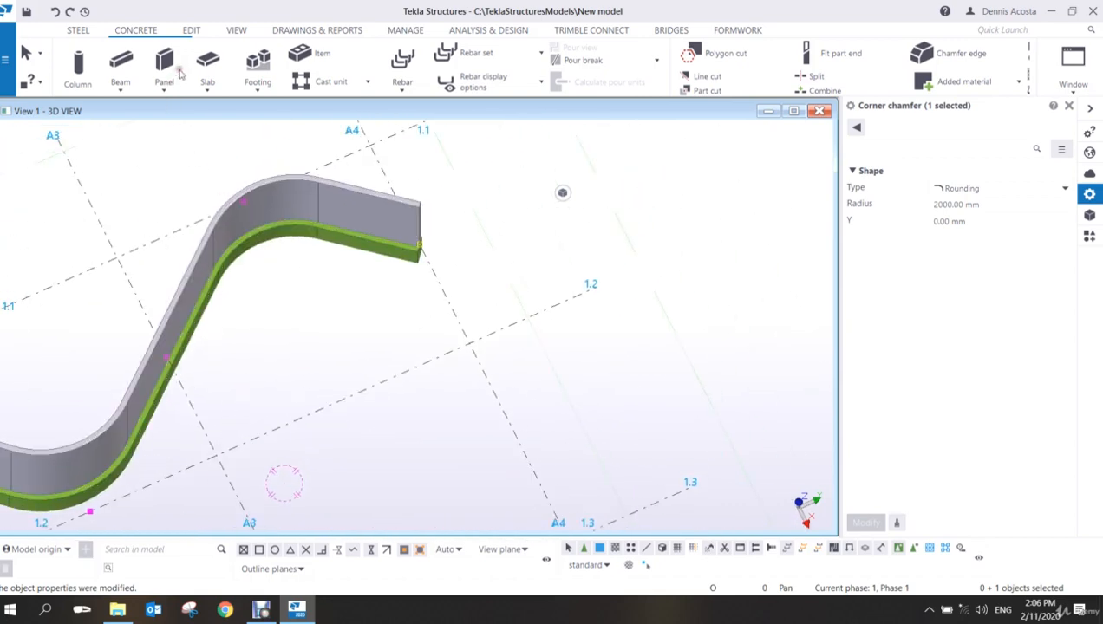
- Model an L-shaped concrete slab from grids 1.4/A1 and 1.4/A2, 7000 mm along A2, with a 3000 × 3000 mm notch ending at 1.5/A1
left_click(208, 61)
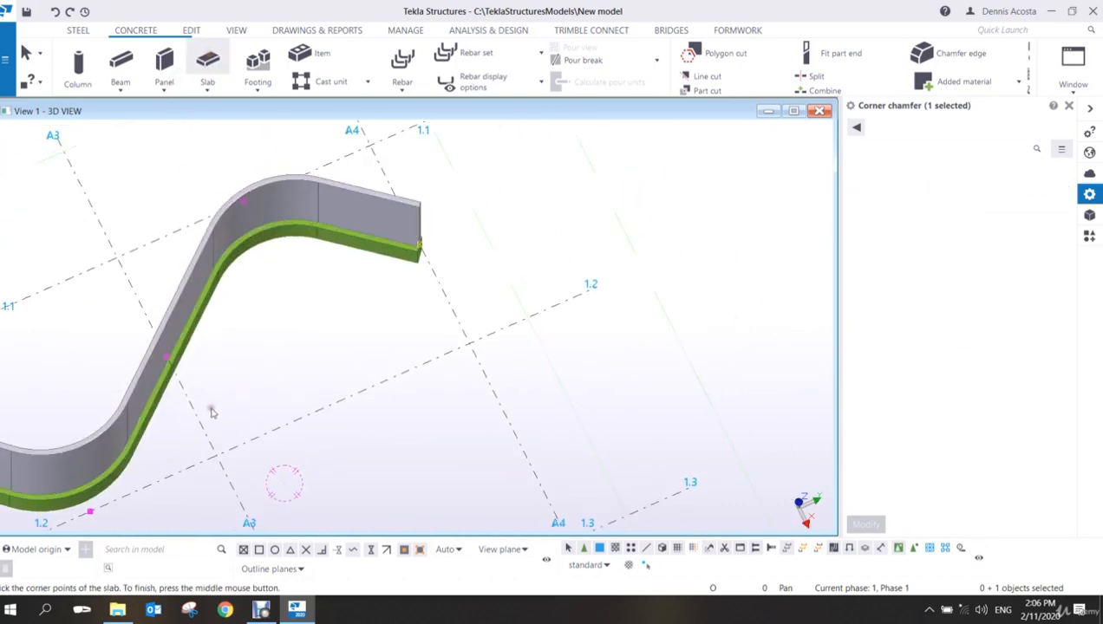
scroll(341, 418, "down", 5)
scroll(342, 393, "up", 1)
middle_click_drag(374, 408, 320, 305)
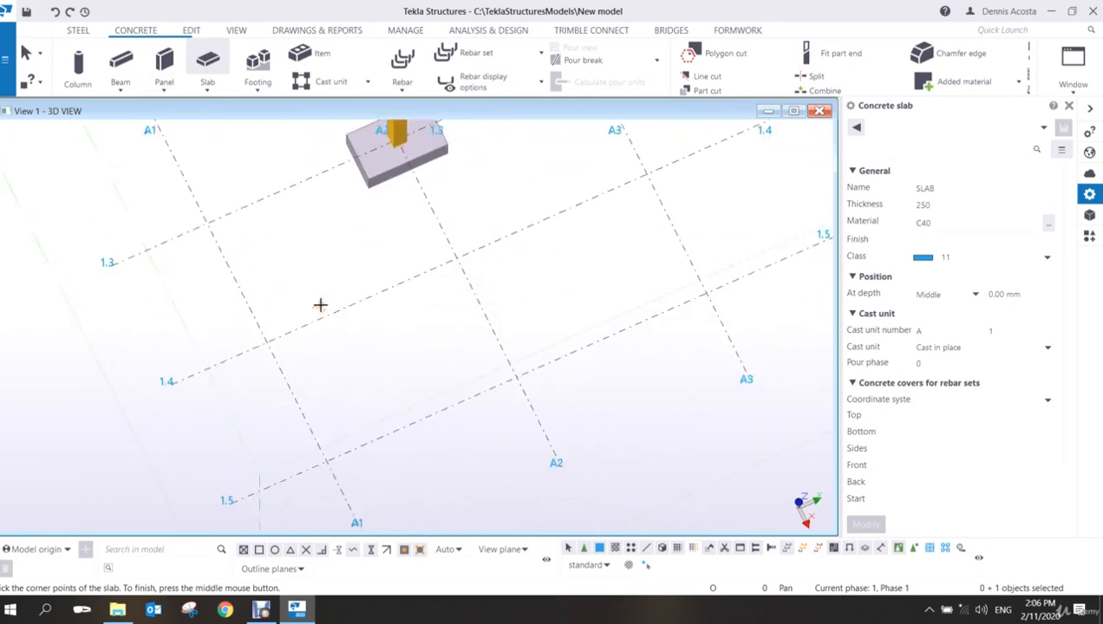
middle_click_drag(313, 367, 352, 294, "ctrl")
left_click(262, 363)
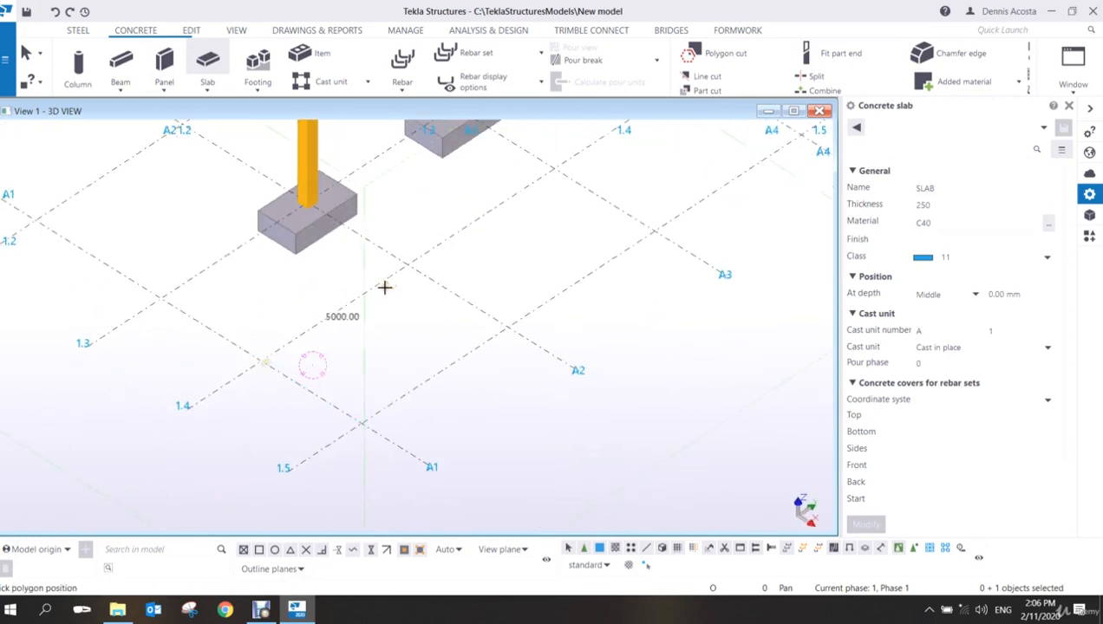
left_click(415, 262)
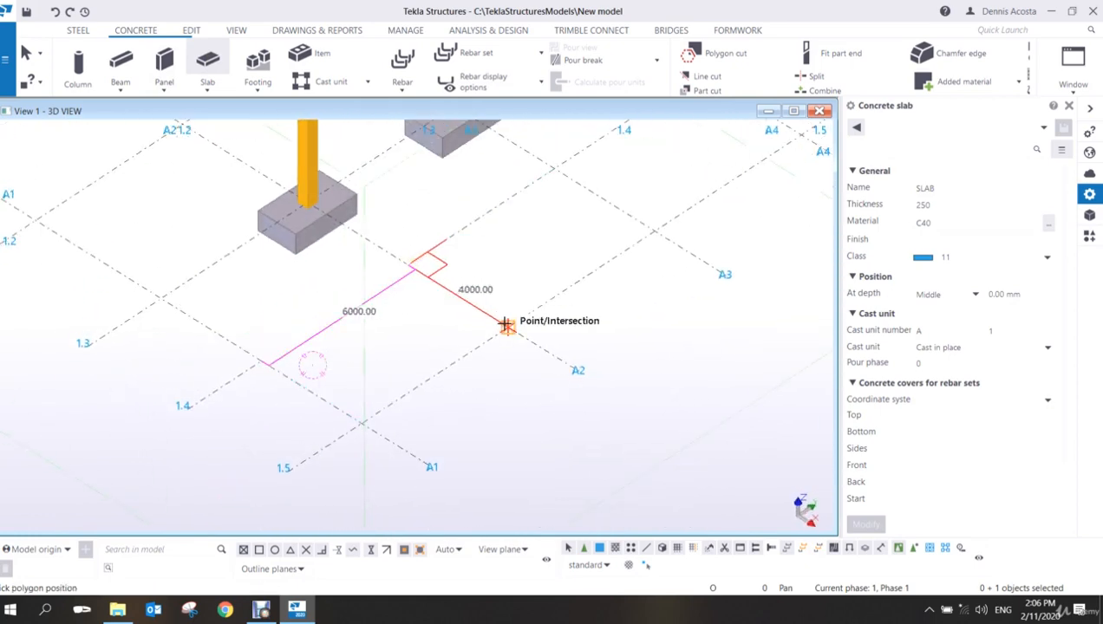
left_click(587, 371)
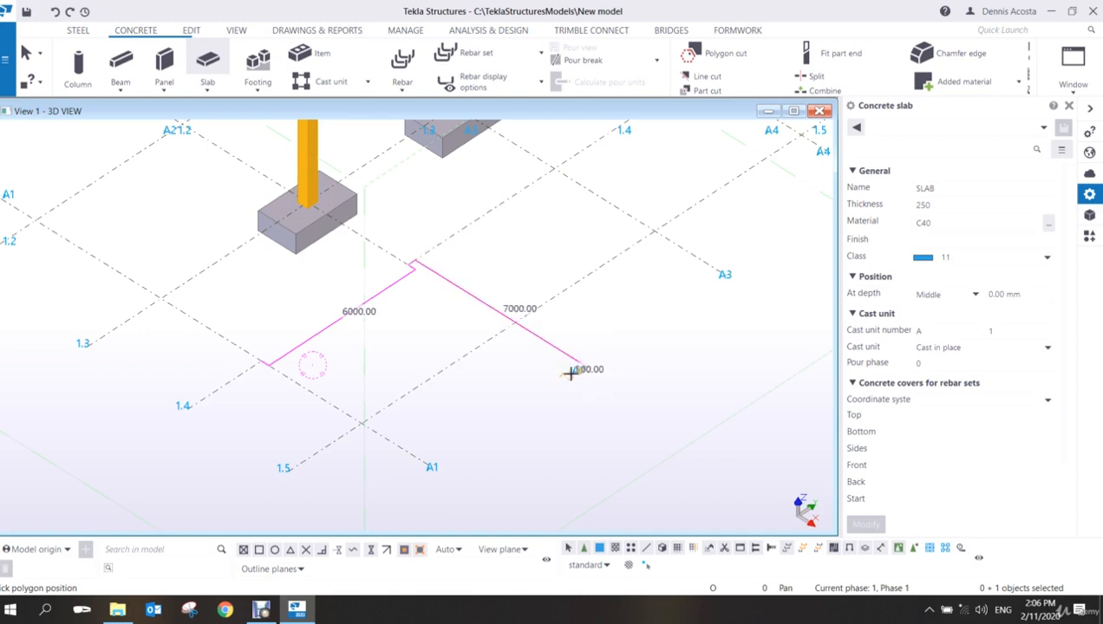
left_click(514, 424)
left_click(442, 373)
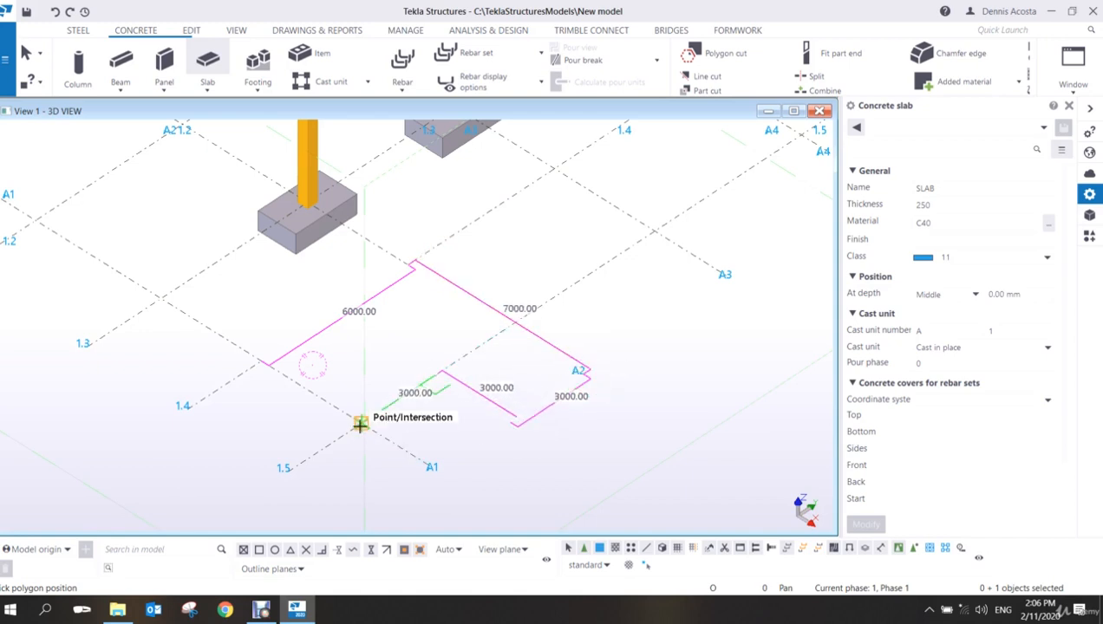
left_click(365, 426)
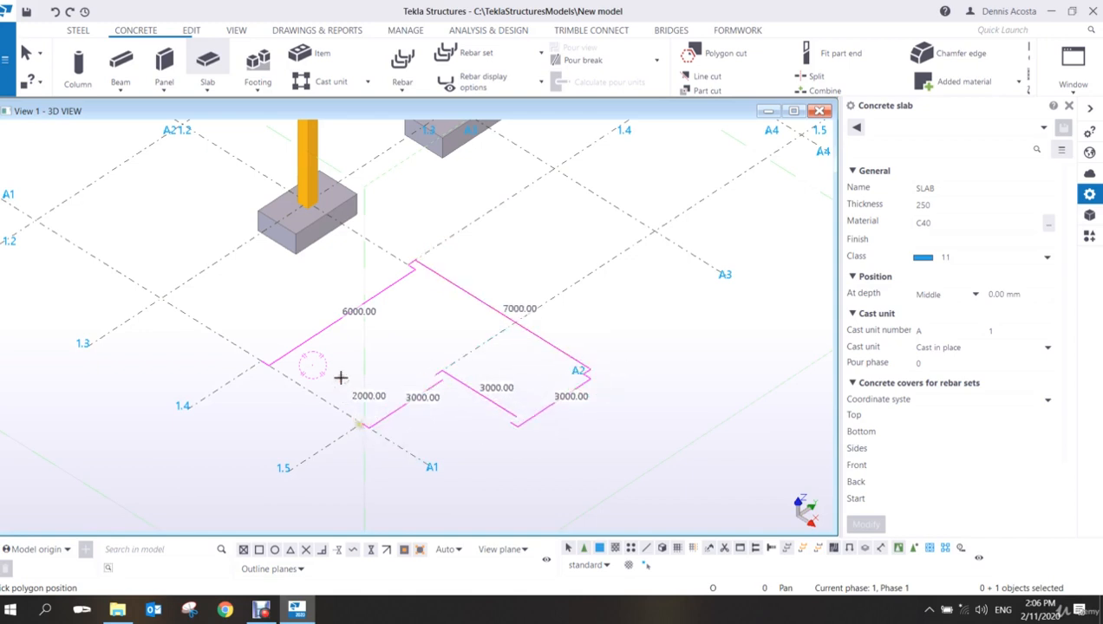
middle_click(157, 364)
right_click(547, 188)
left_click(565, 196)
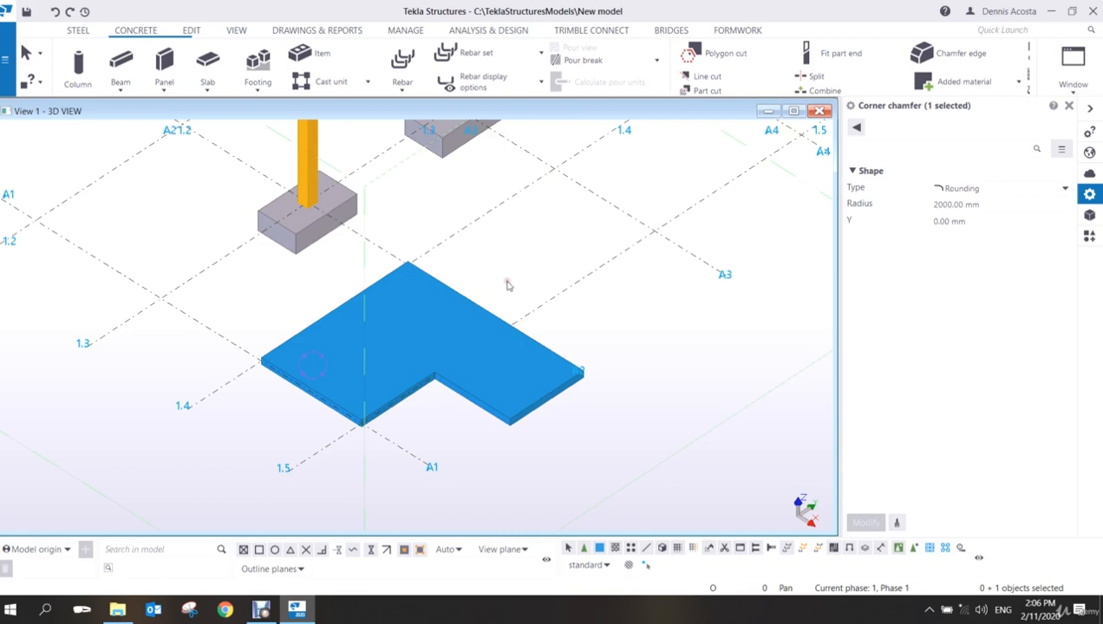
- Model a concrete slab through the panel's point on A3, its corner on grid 1.1, its end on A4, and grids 1.2/A4 and 1.2/A3
scroll(496, 299, "down", 2)
scroll(496, 299, "down", 2)
middle_click_drag(447, 166, 247, 363)
scroll(368, 317, "up", 3)
scroll(338, 304, "up", 3)
middle_click_drag(370, 284, 381, 246)
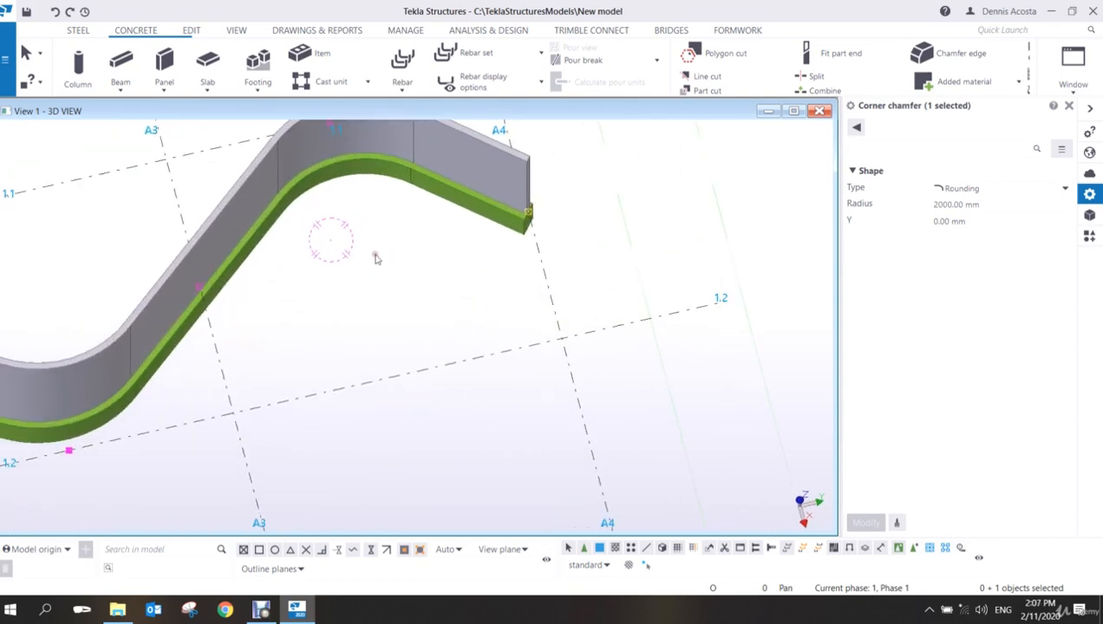
left_click(208, 65)
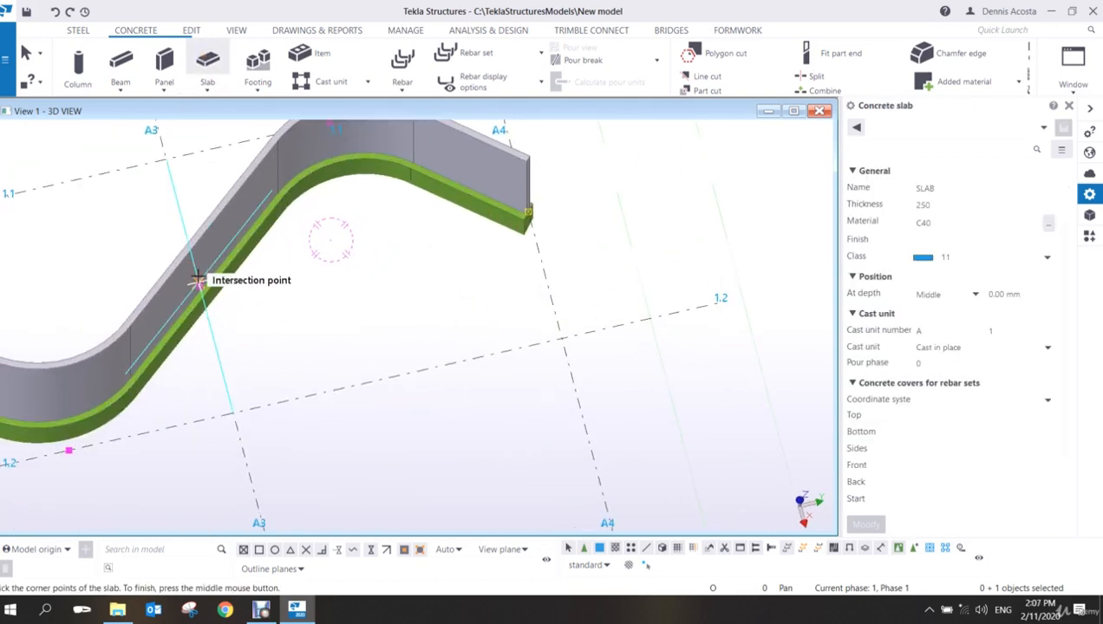
left_click(198, 285)
middle_click_drag(349, 165, 251, 291, "ctrl")
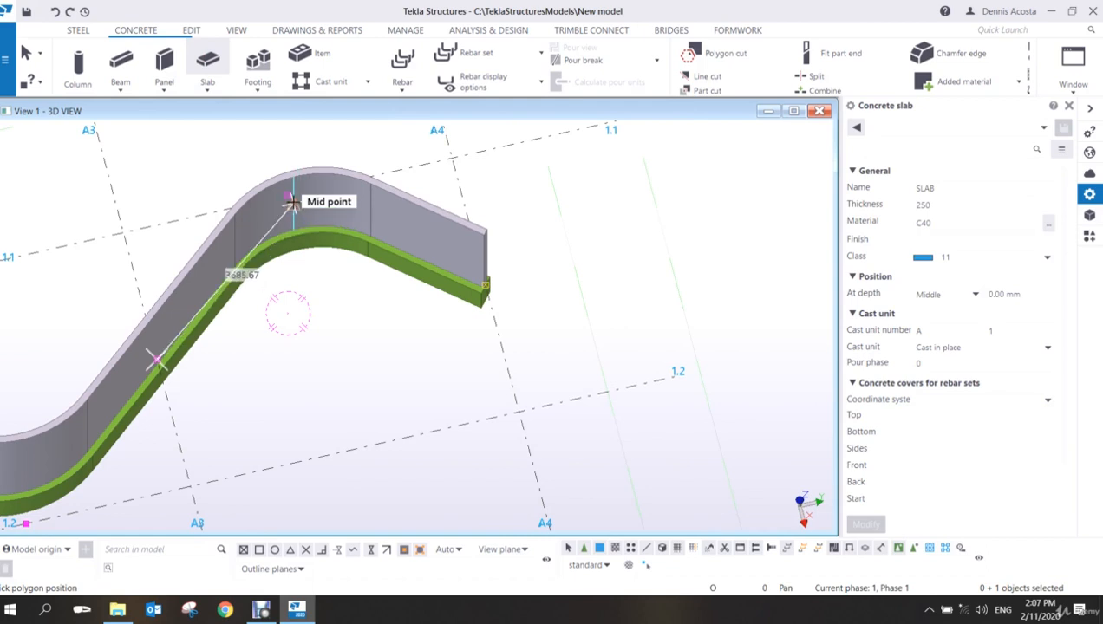
left_click(289, 193)
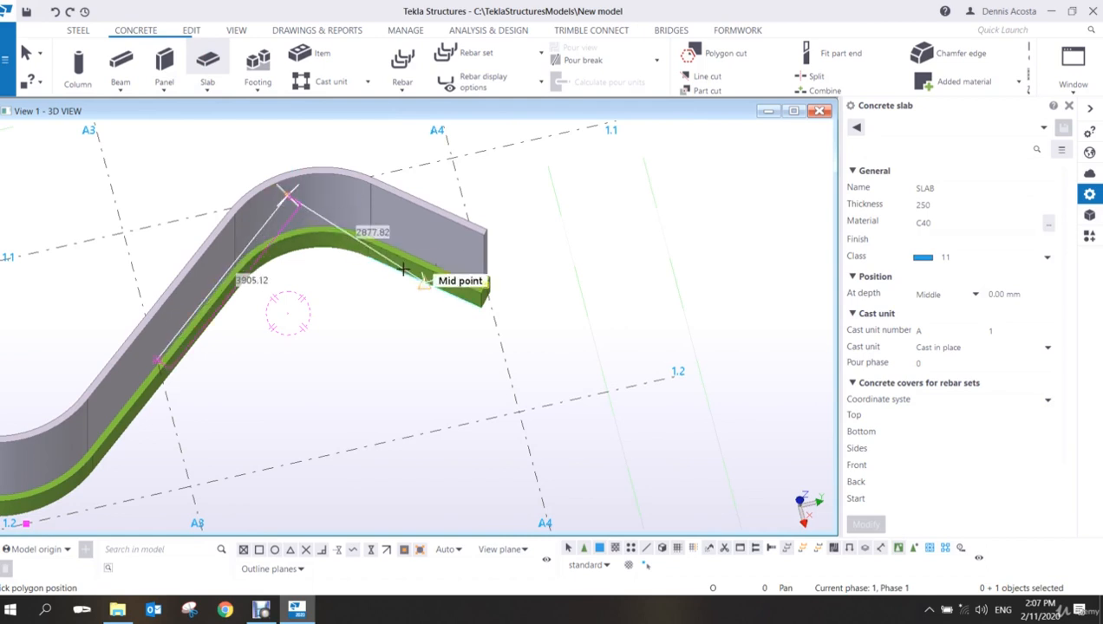
left_click(484, 283)
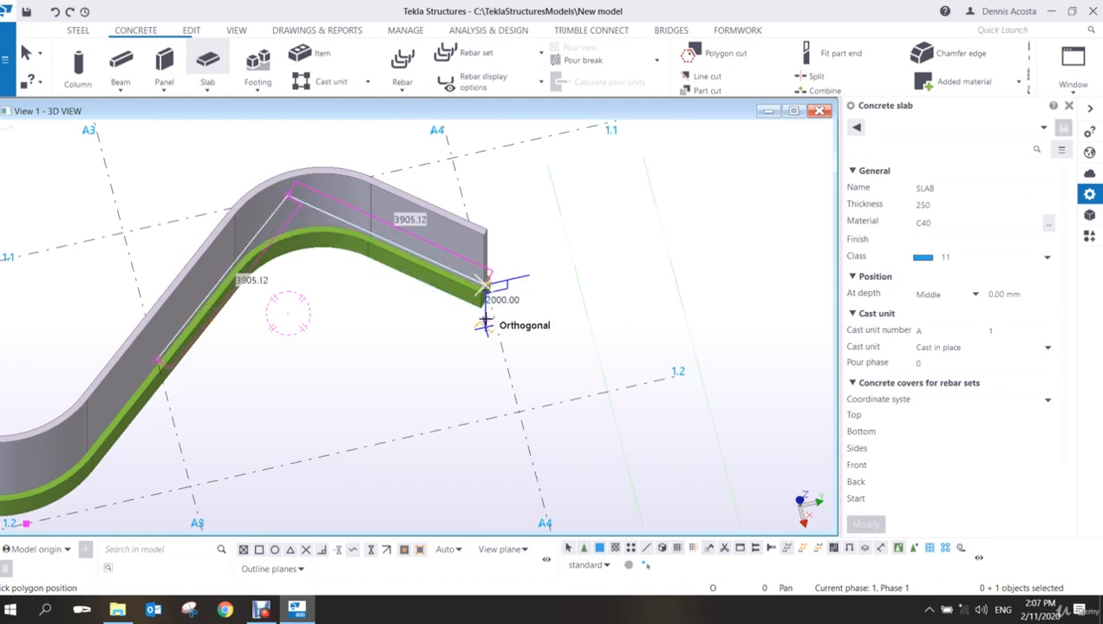
left_click(524, 408)
left_click(191, 485)
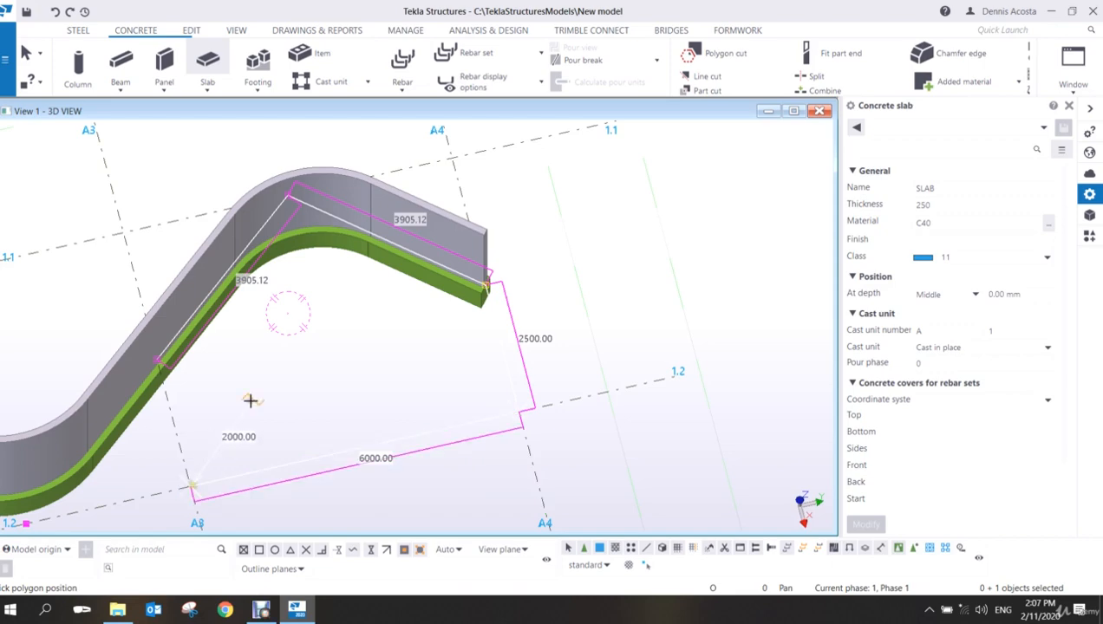
middle_click_drag(317, 309, 469, 197)
middle_click(330, 287)
right_click(347, 271)
left_click(371, 279)
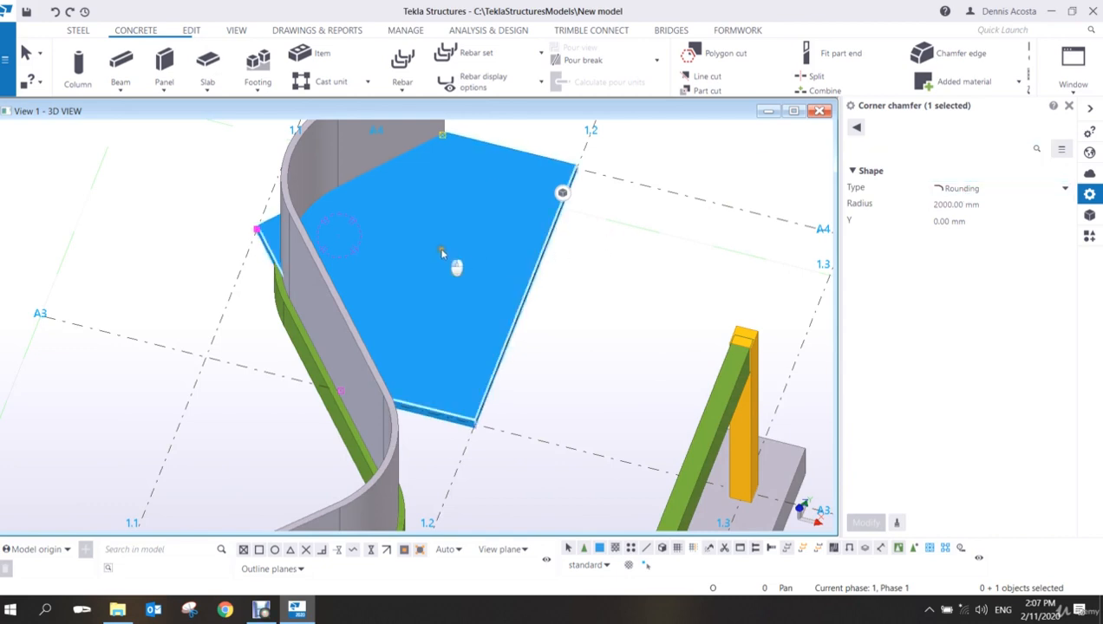
- Apply a Rounding chamfer with a radius of 2000 mm to the slab corner on grid 1.1
left_click(258, 229)
left_click(258, 230)
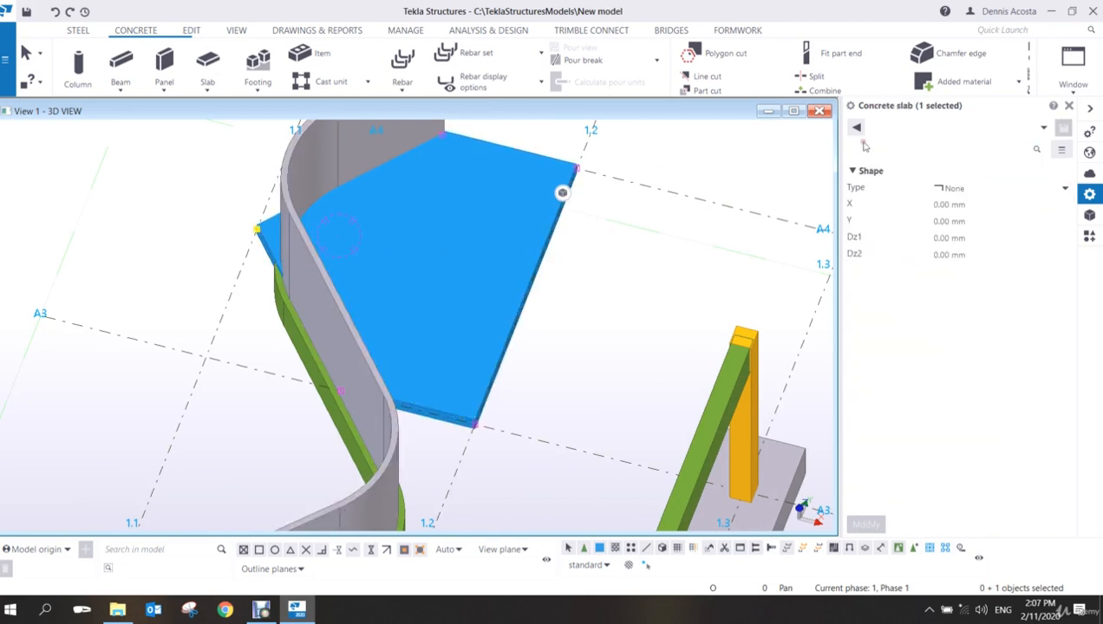
left_click(973, 187)
left_click(964, 231)
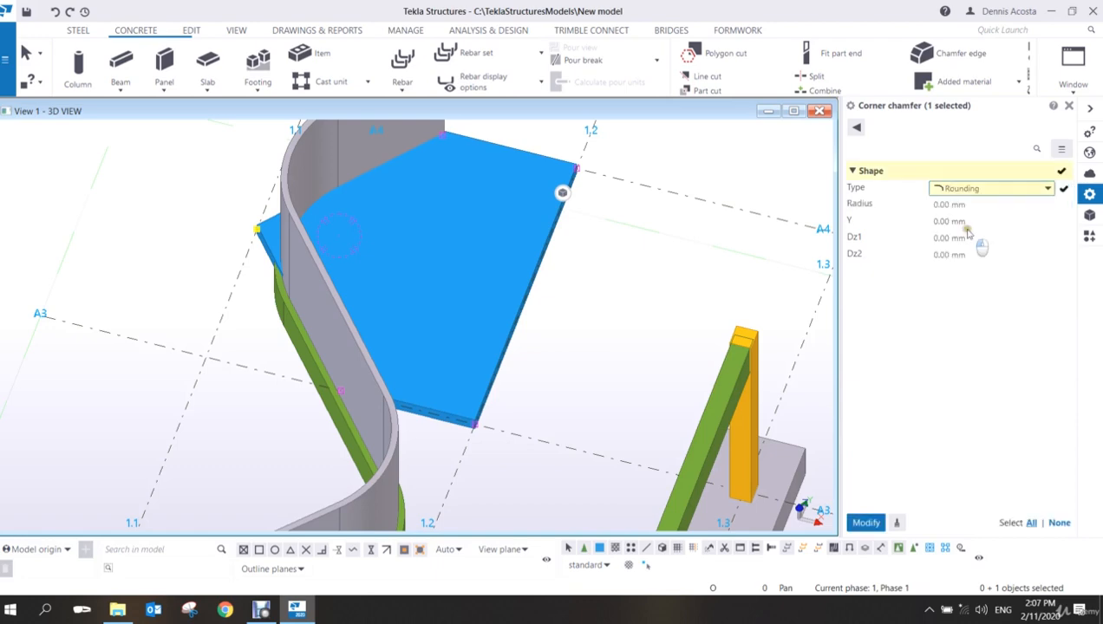
left_click(980, 205)
type("2000")
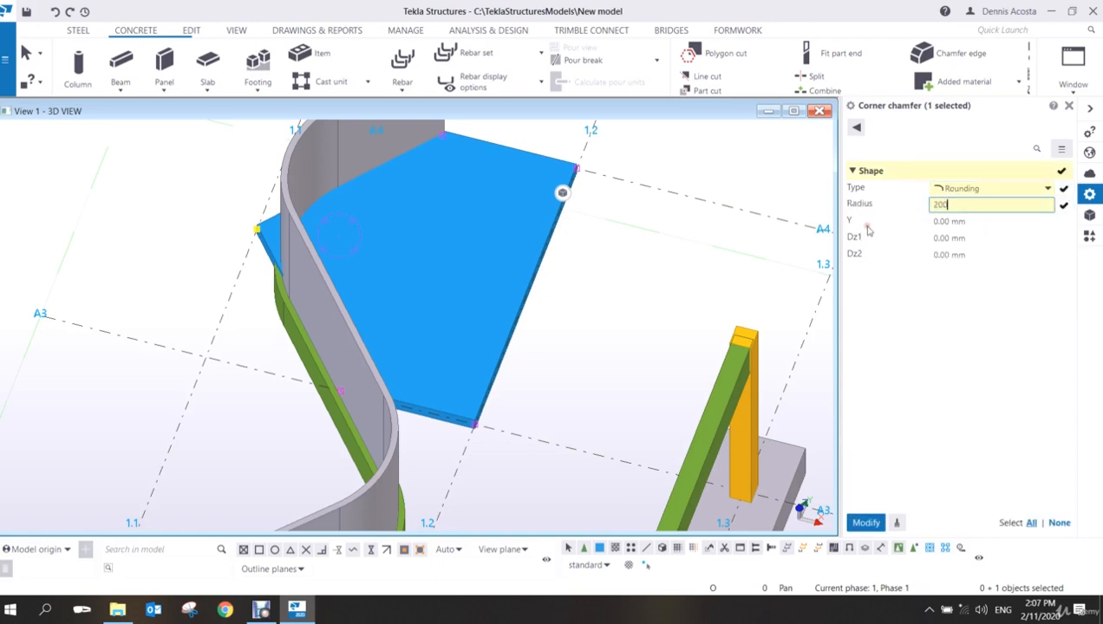
key("Return")
- Display the parts as shaded wireframe and examine how the rounded slab edge meets the curved panel and polybeam
scroll(416, 282, "down", 2)
middle_click_drag(404, 257, 263, 222, "ctrl")
middle_click_drag(360, 225, 425, 247)
scroll(416, 231, "up", 3)
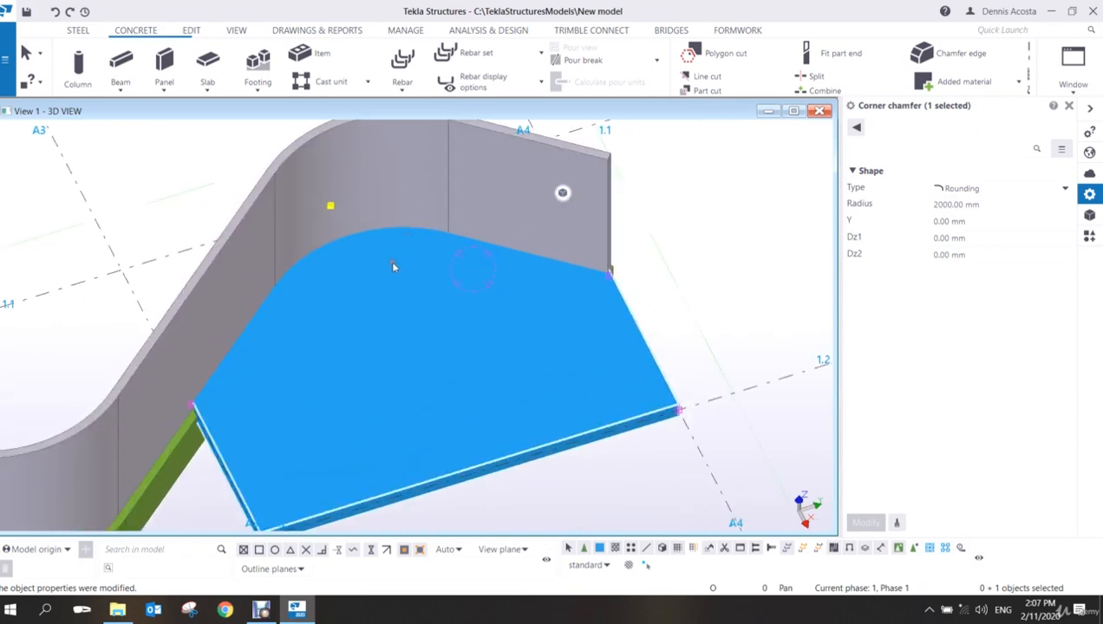
key("ctrl+2")
scroll(367, 248, "up", 2)
mouse_move(344, 249)
middle_mouse_down("ctrl")
mouse_move(278, 227)
mouse_move(300, 236)
mouse_move(241, 261)
mouse_move(192, 330)
mouse_move(253, 266)
mouse_move(313, 229)
mouse_move(505, 238)
middle_mouse_up("ctrl")
scroll(343, 237, "down", 3)
scroll(347, 237, "down", 1)
scroll(349, 238, "up", 2)
scroll(504, 234, "down", 2)
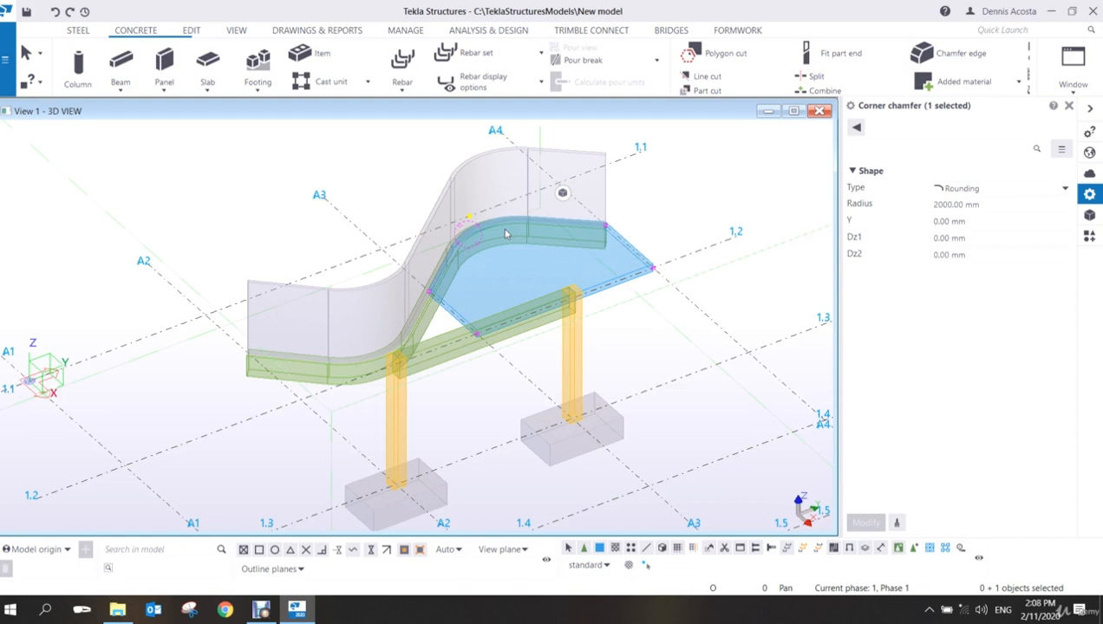
- Compare the wireframe, shaded wireframe, hidden lines and rendered representations of the model parts
key("ctrl+1")
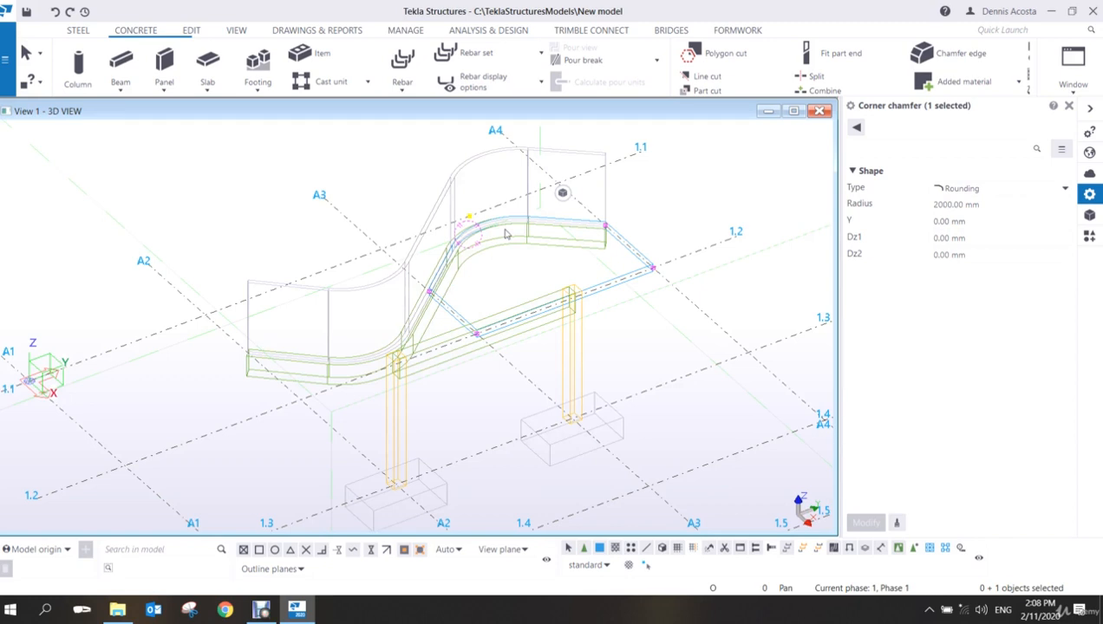
key("ctrl+2")
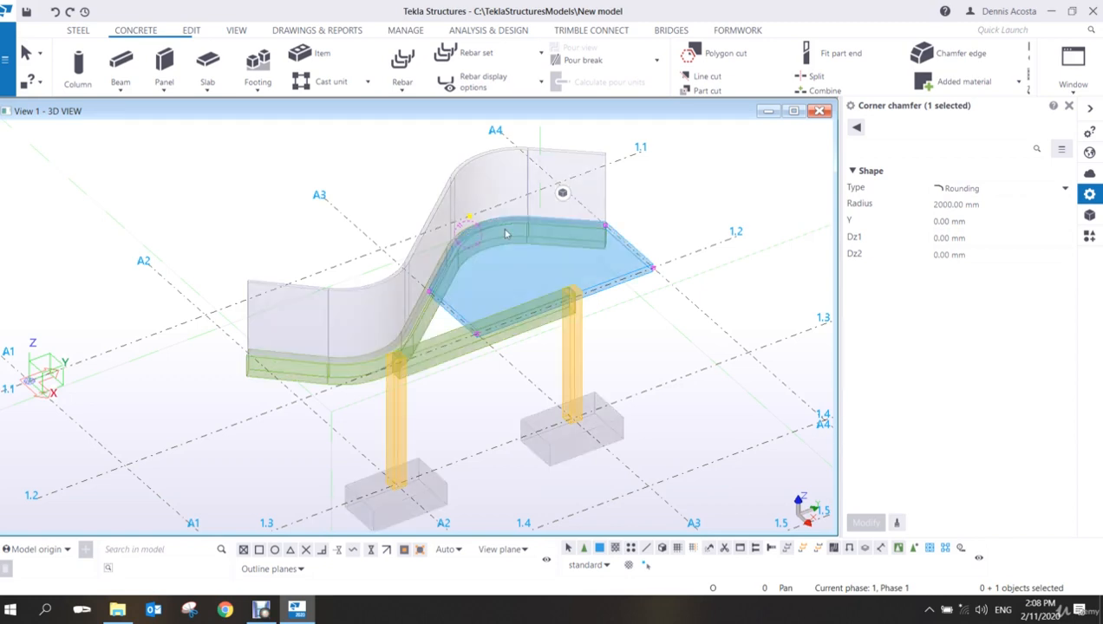
key("ctrl+5")
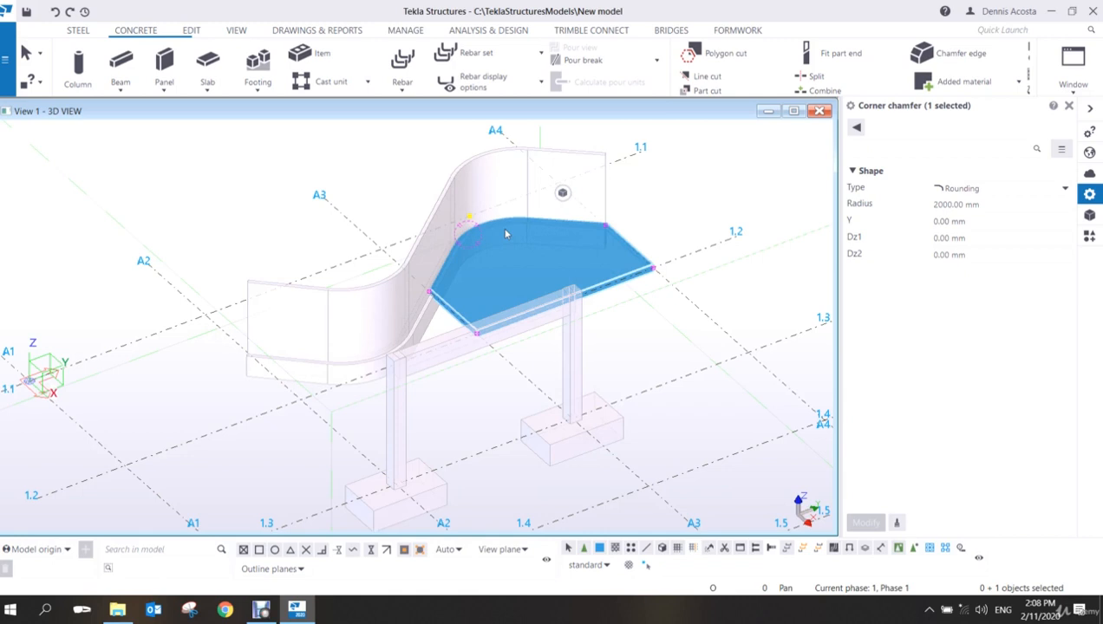
key("ctrl+4")
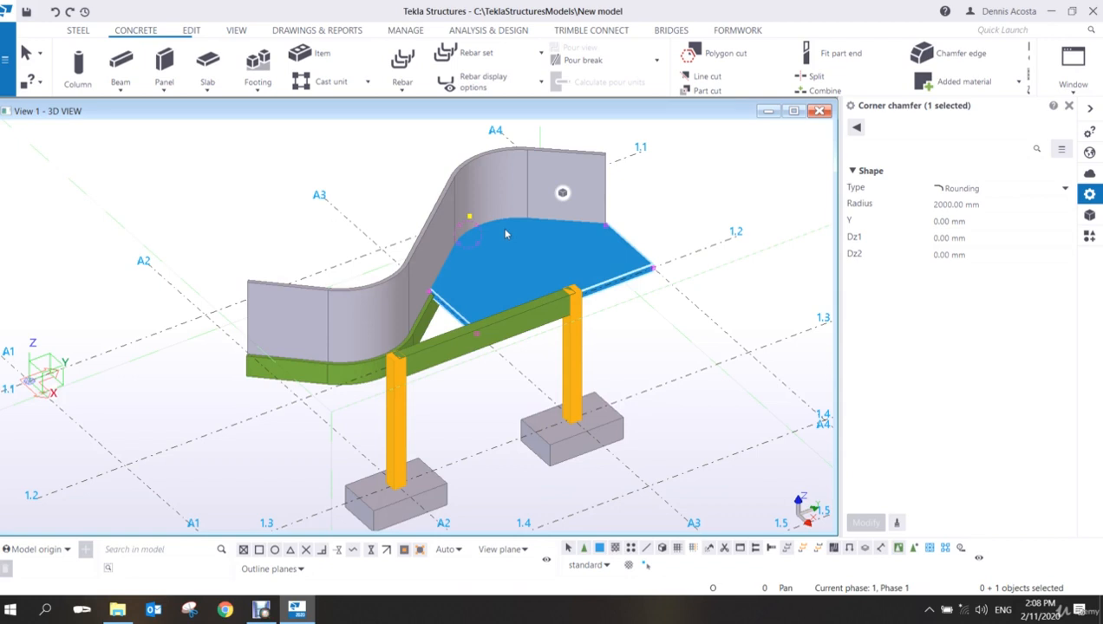
- Display only the selected part, and isolate the slab, a column and the curved panel in turn
key("ctrl+5")
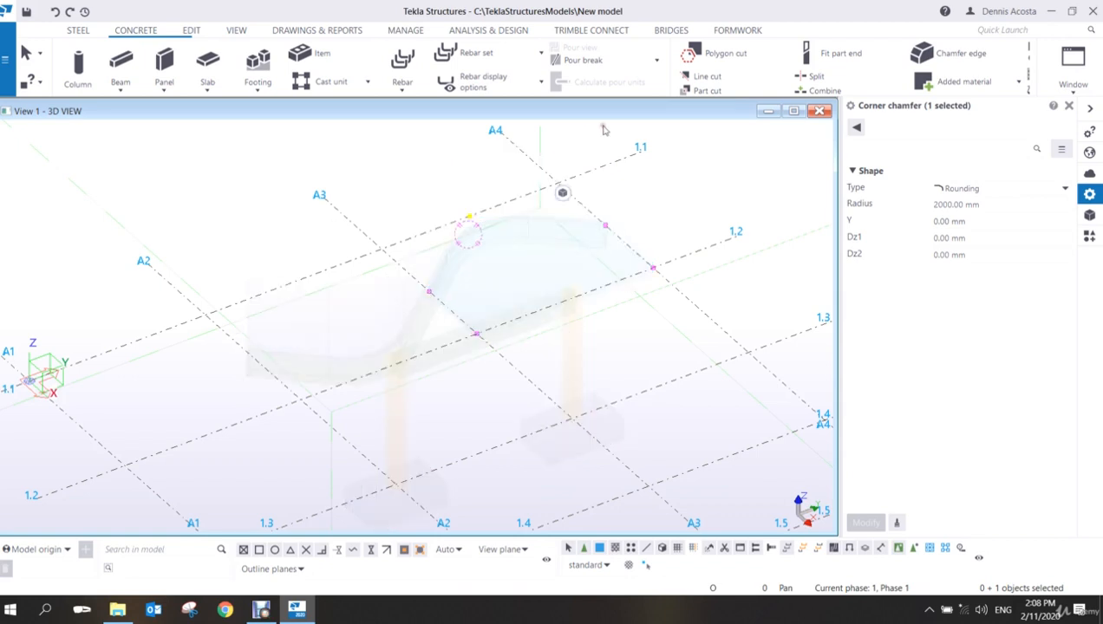
left_click(661, 201)
middle_click(602, 191)
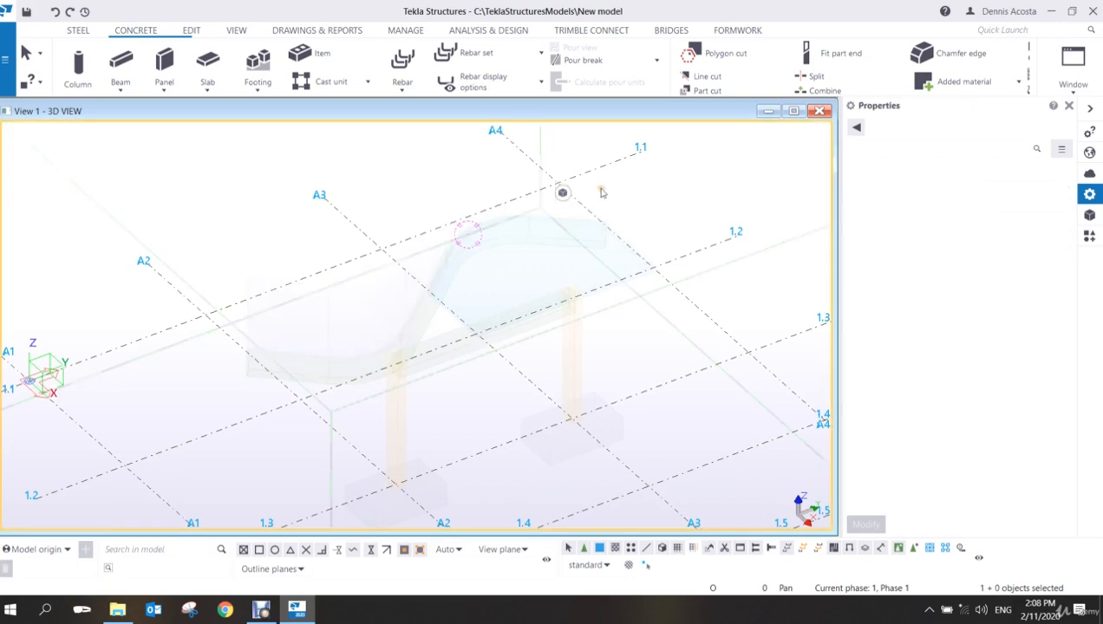
key("ctrl+z")
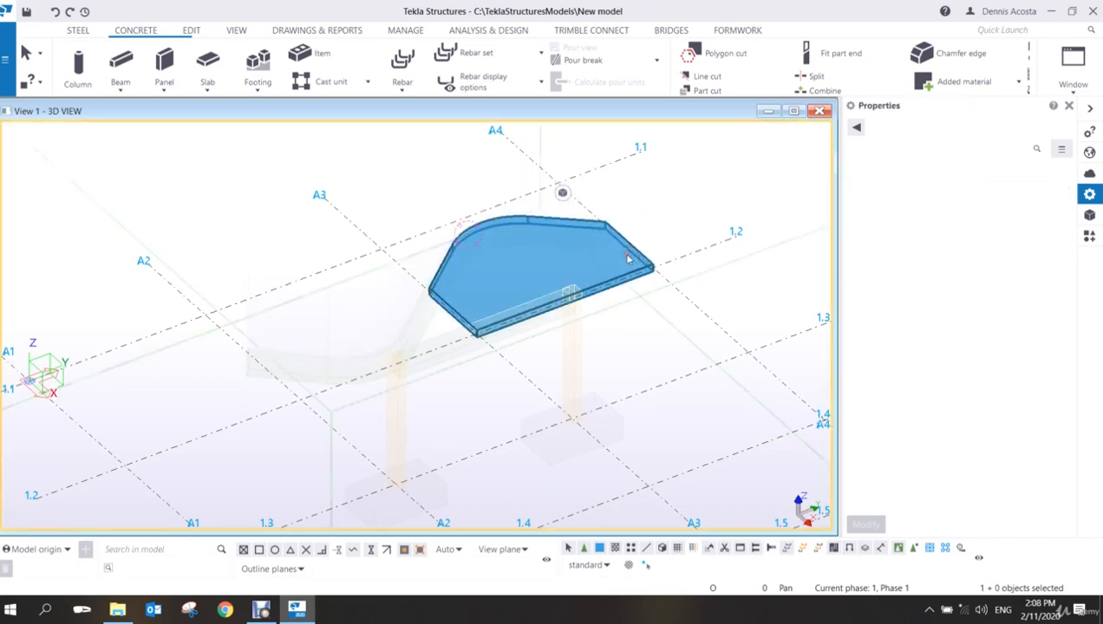
left_click(574, 344)
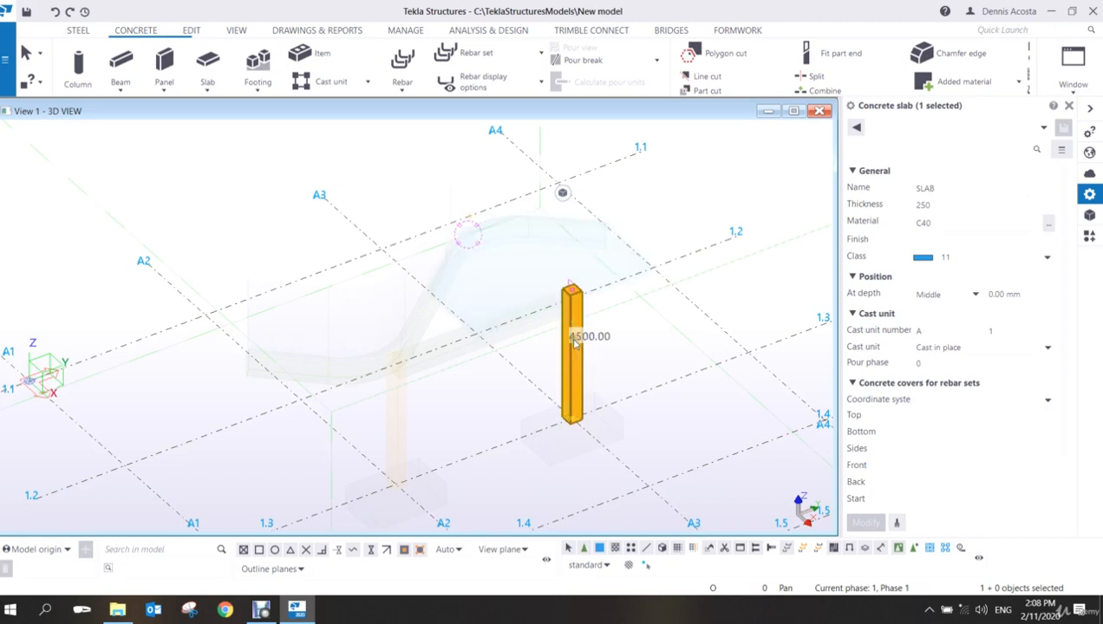
left_click(528, 168)
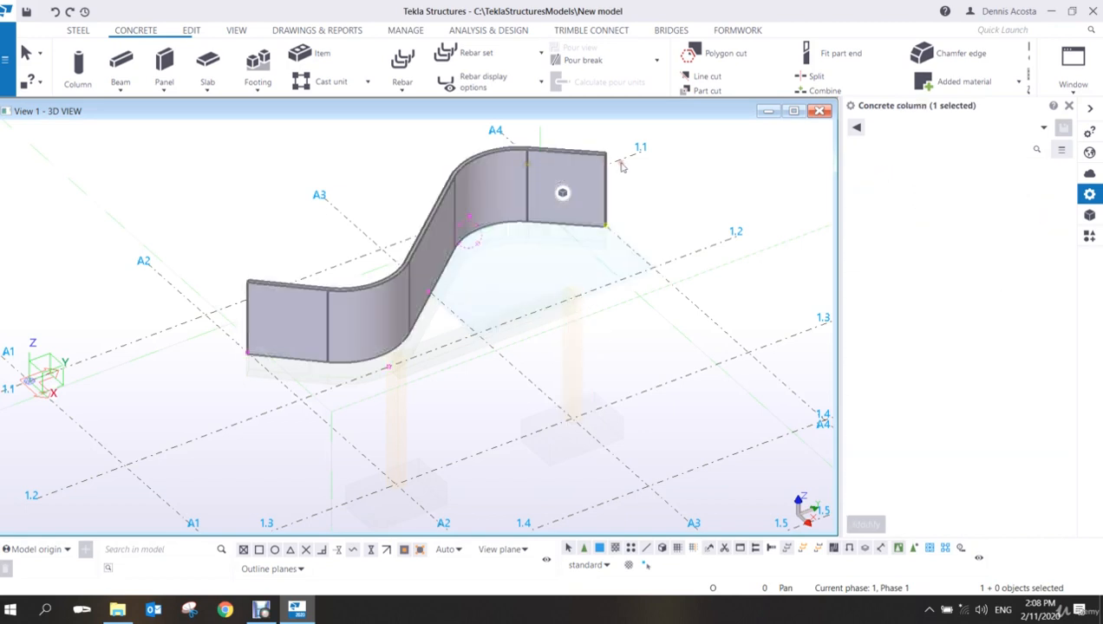
key("Delete")
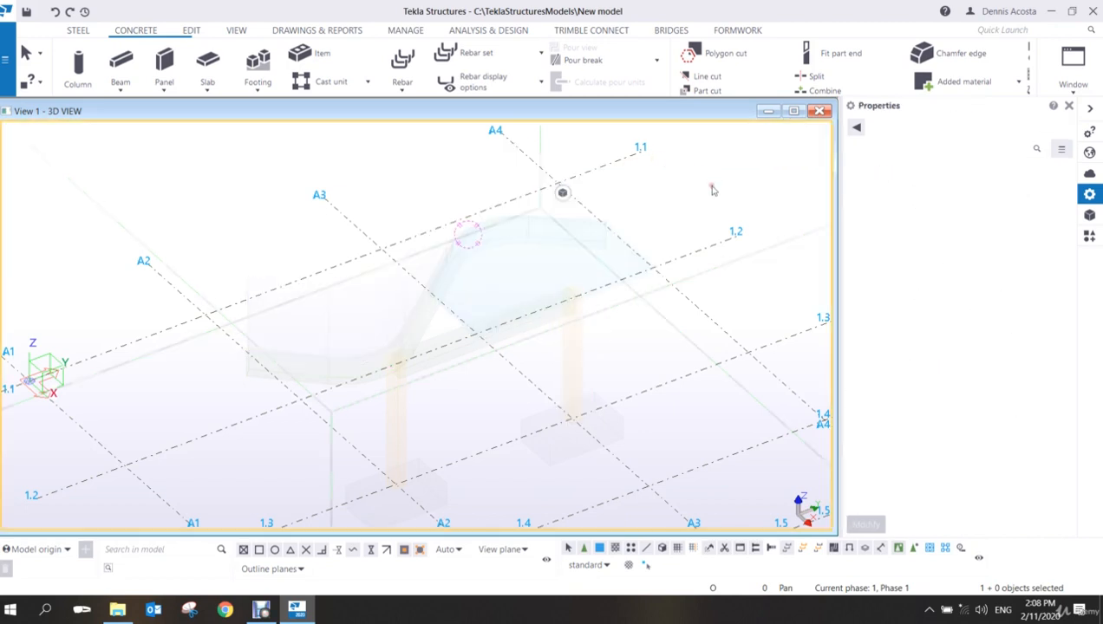
- Return all parts to the shaded wireframe representation and clear the selection
key("ctrl+z")
key("ctrl+z")
left_click(677, 189)
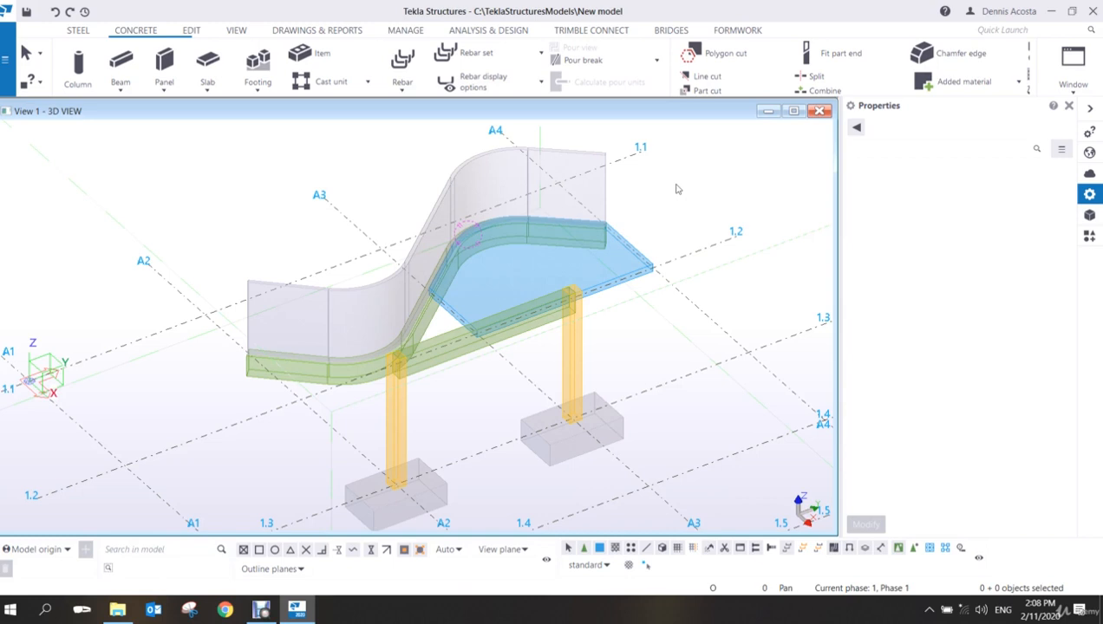
left_click(121, 91)
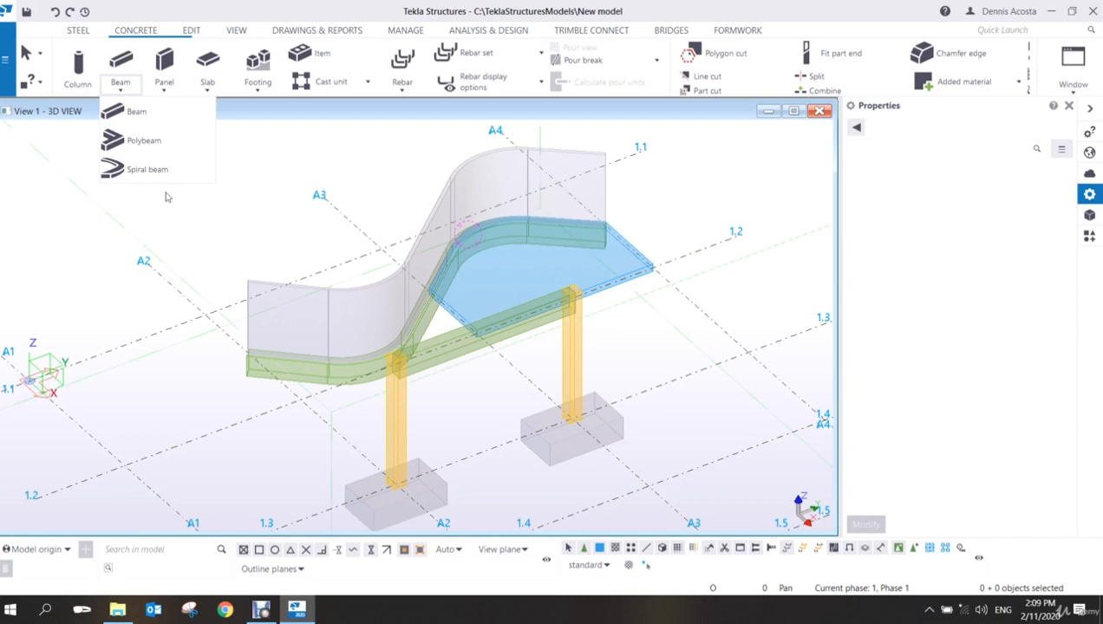
left_click(260, 610)
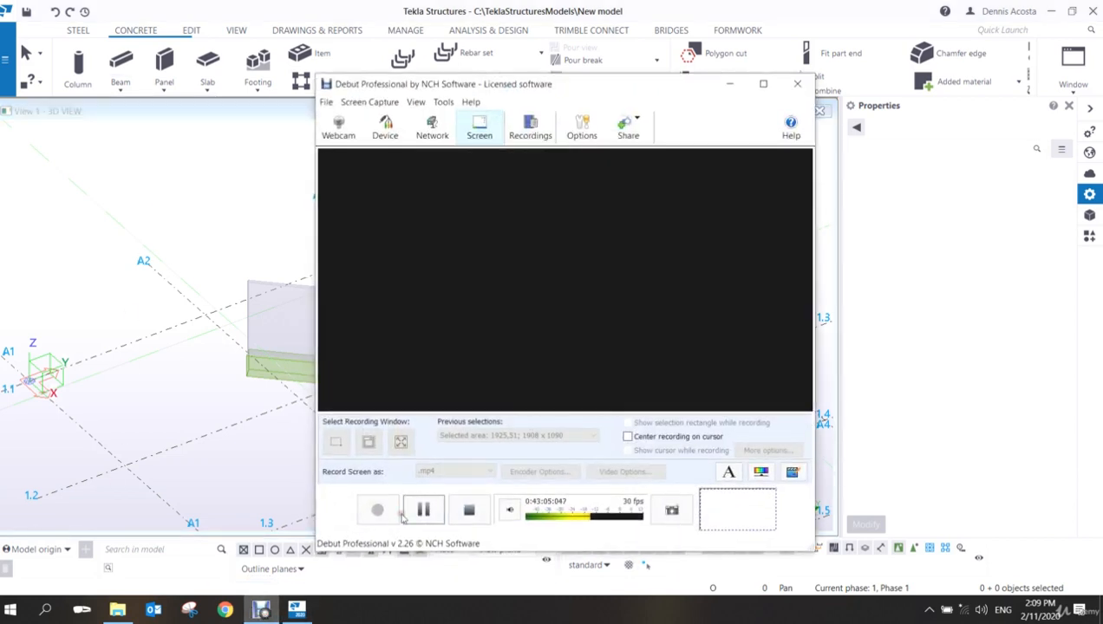
left_click(424, 511)
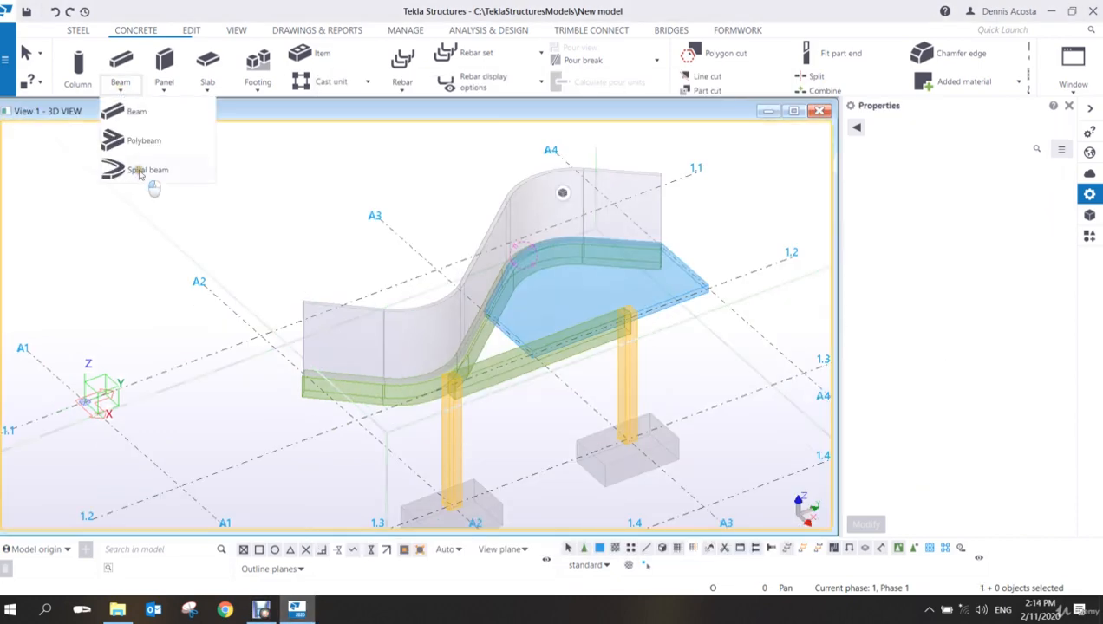
- Try to model a concrete spiral beam starting at grids 1.5/A4, centred at 1.4/A4, with a rotation axis point near the end of grid 1.4
left_click(145, 173)
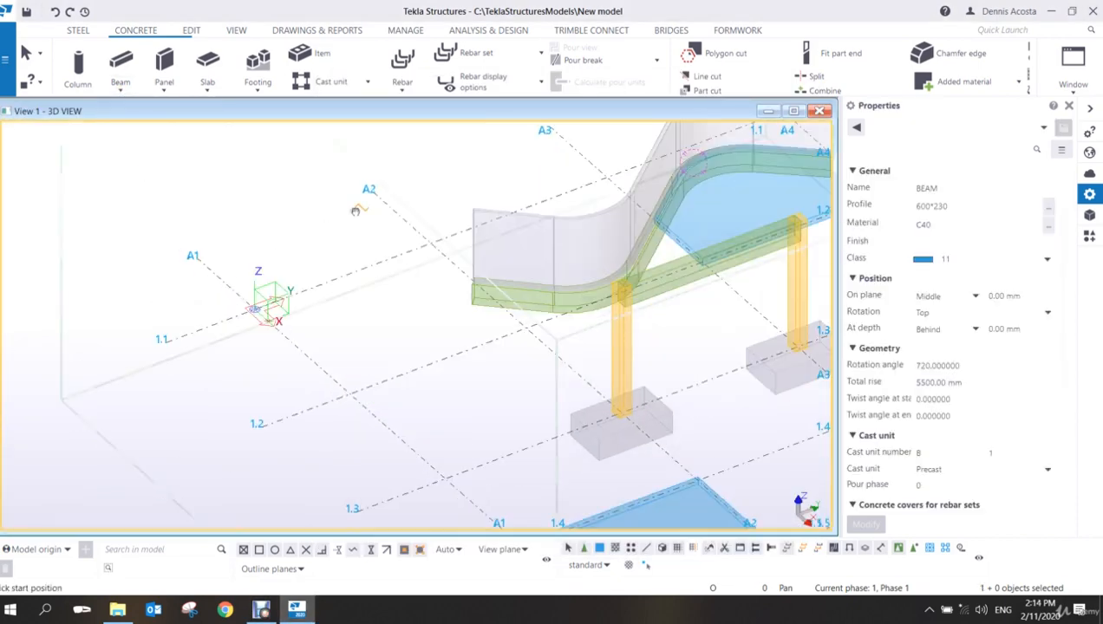
scroll(369, 251, "down", 3)
scroll(360, 357, "up", 5)
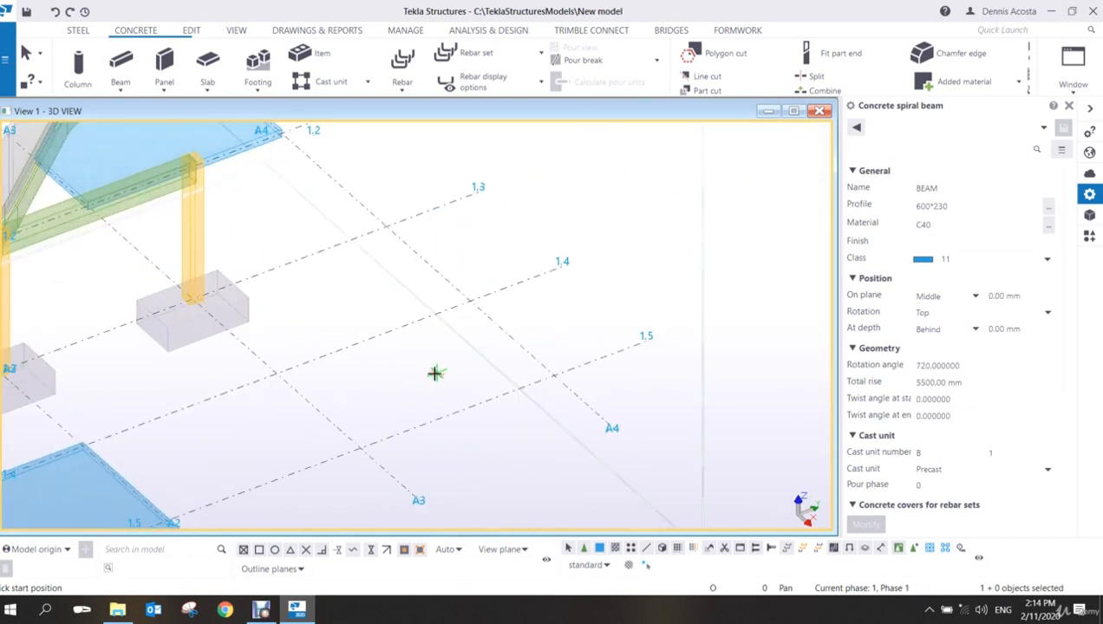
left_click(554, 374)
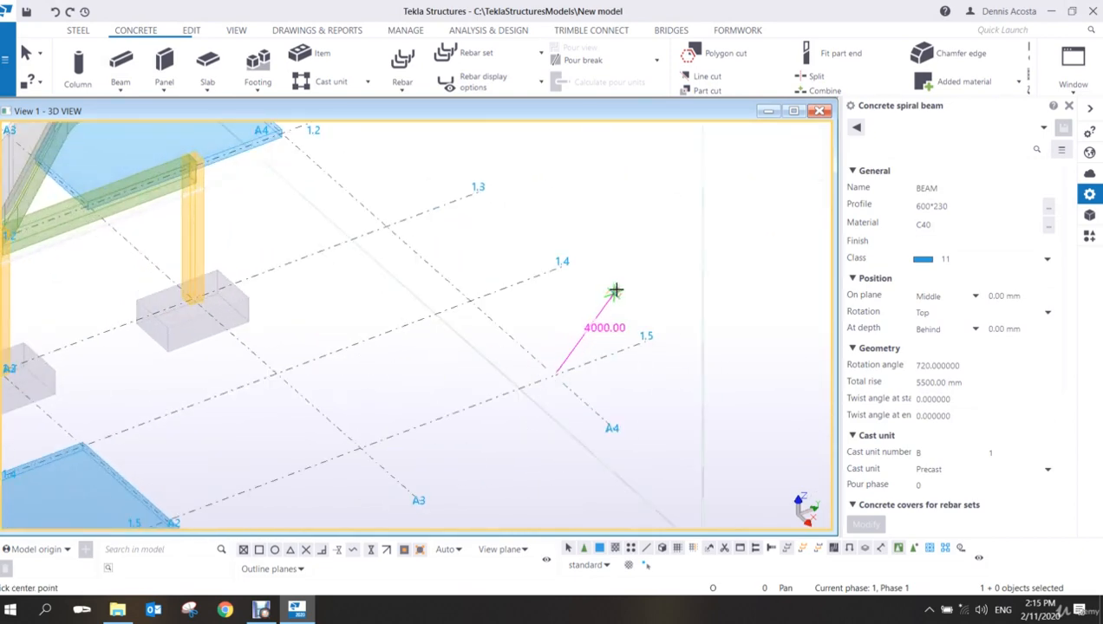
left_click(469, 301)
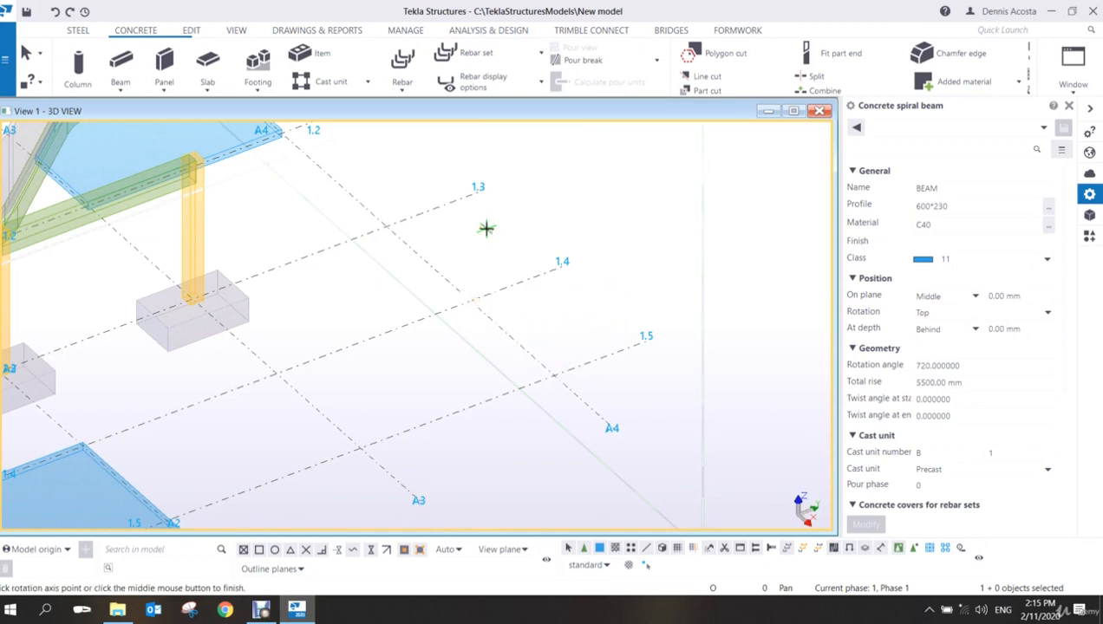
left_click(581, 278)
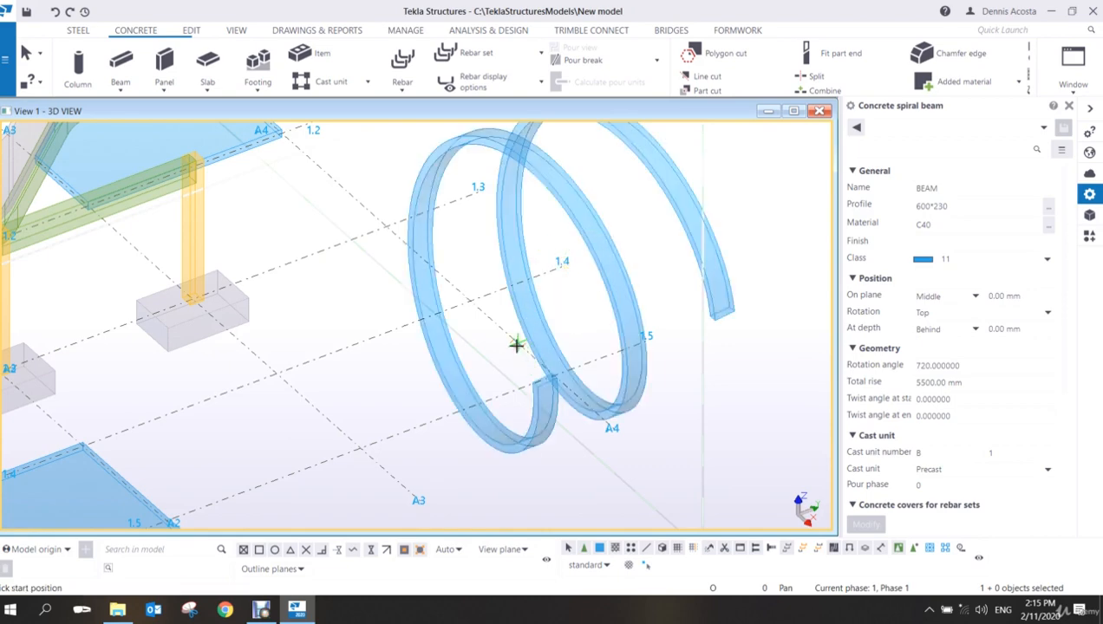
mouse_move(516, 344)
middle_mouse_down("ctrl")
mouse_move(423, 320)
mouse_move(471, 326)
middle_mouse_up("ctrl")
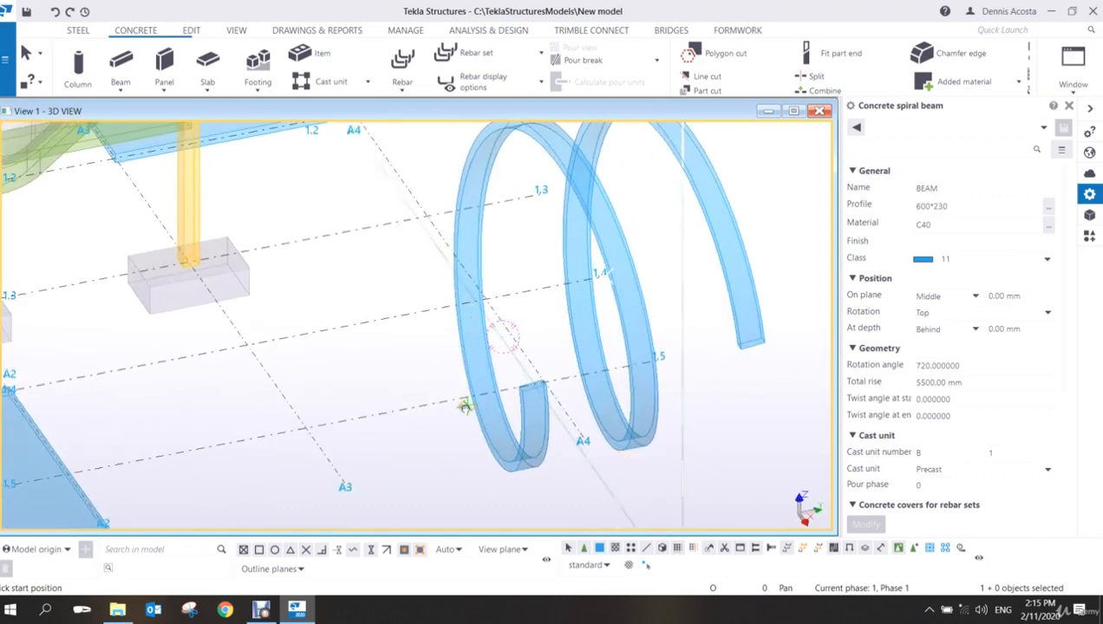
middle_click_drag(471, 403, 478, 461, "ctrl")
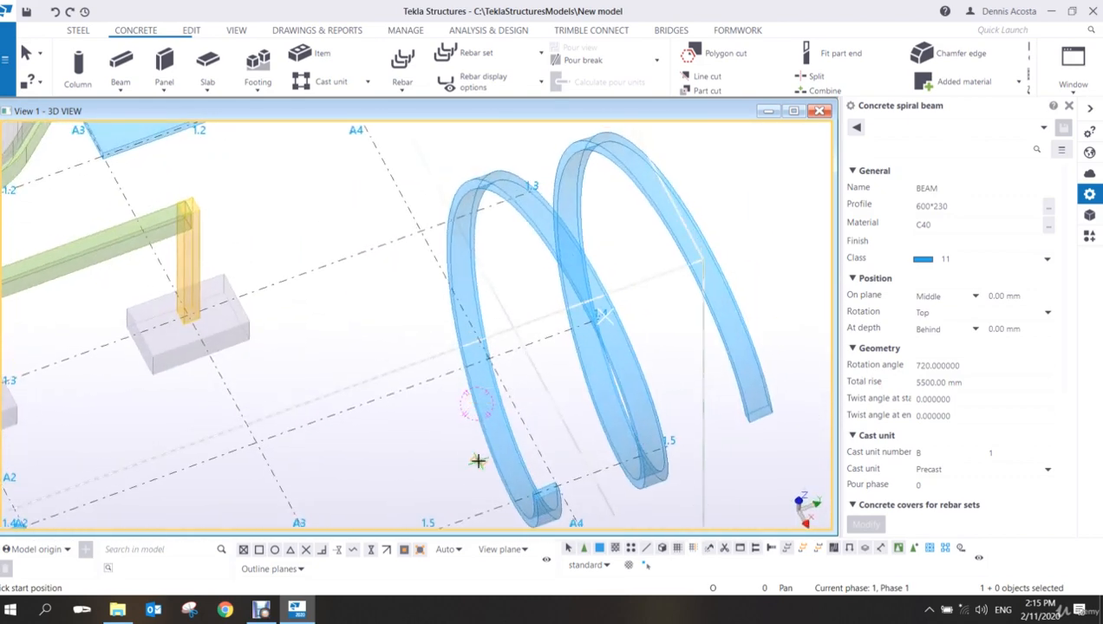
key("ctrl+z")
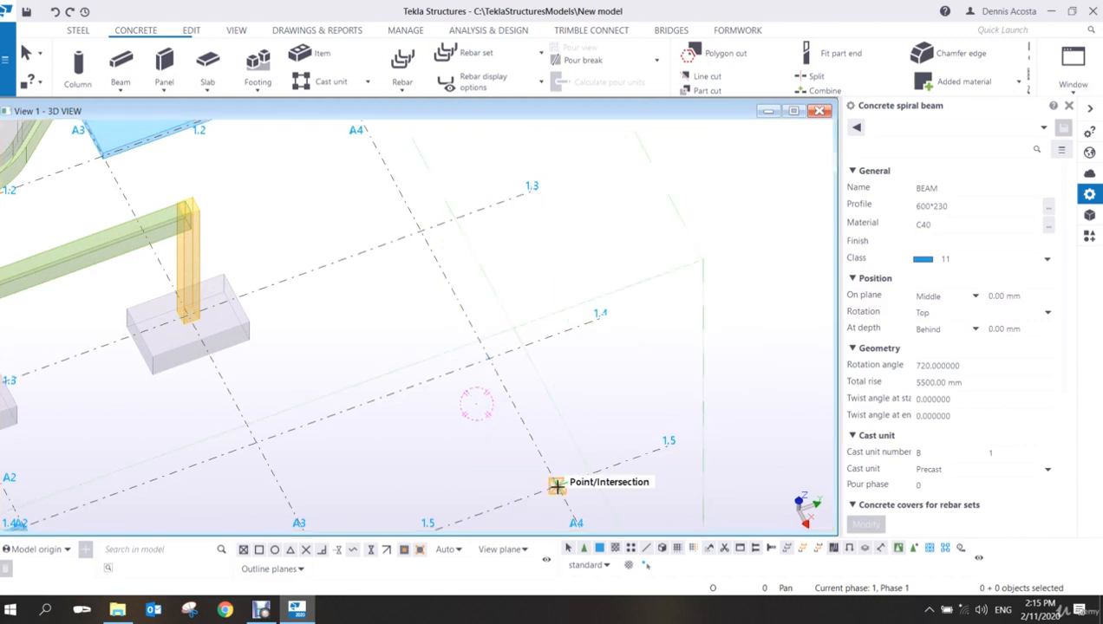
left_click(488, 359)
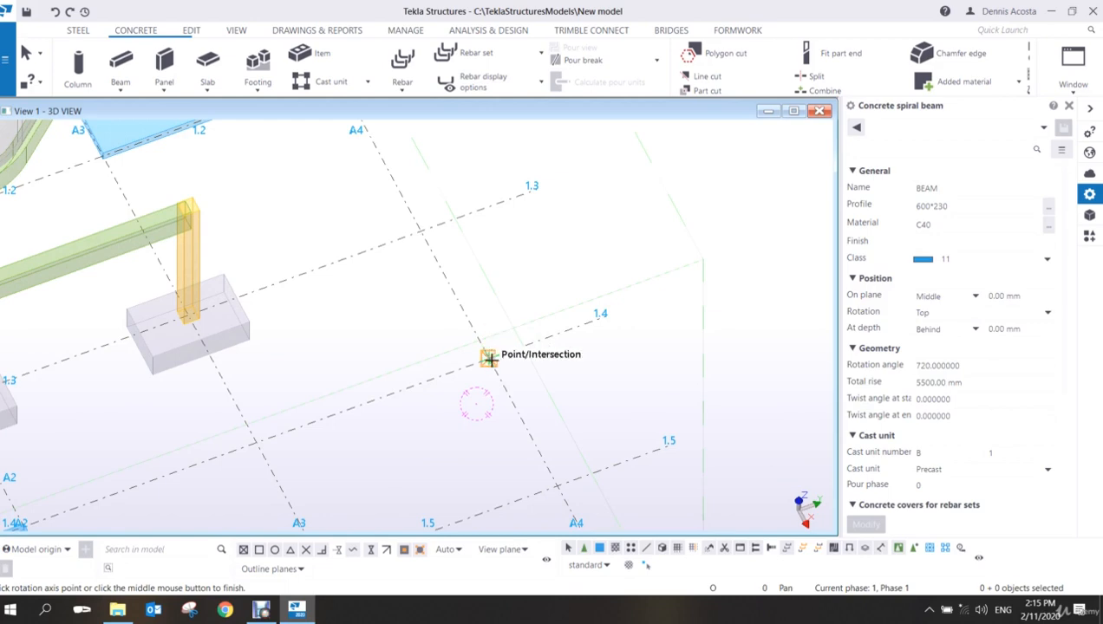
middle_click_drag(504, 315, 569, 294, "ctrl")
right_click(535, 249)
left_click(547, 257)
left_click(547, 260)
scroll(502, 328, "up", 7)
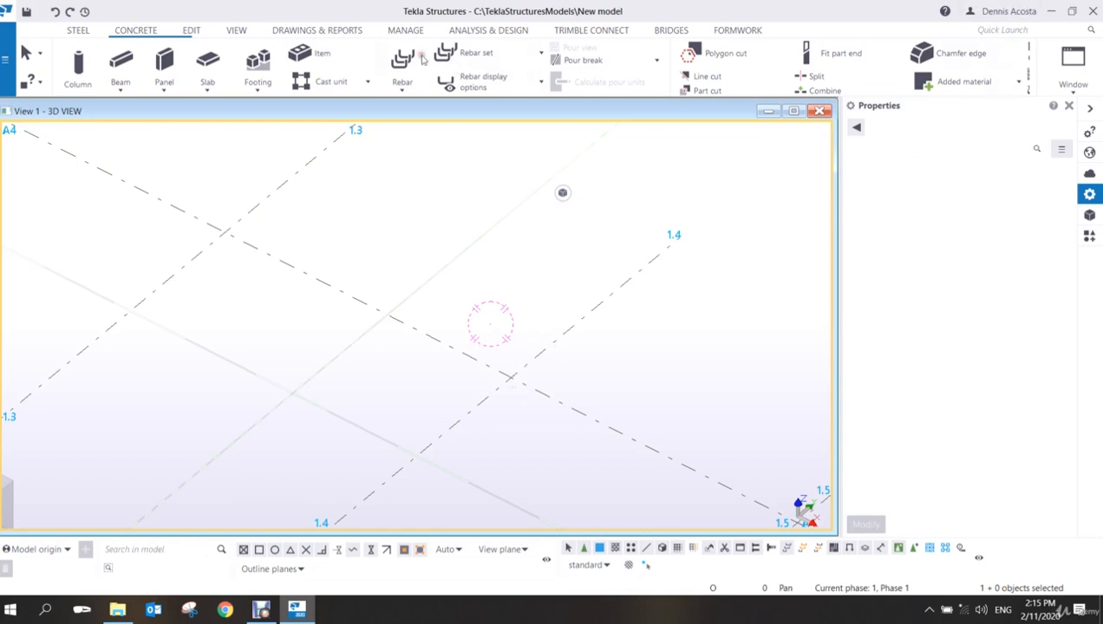
- Draw a vertical construction line about 4200 mm long upward from the grid 1.4/A4 intersection
left_click(191, 30)
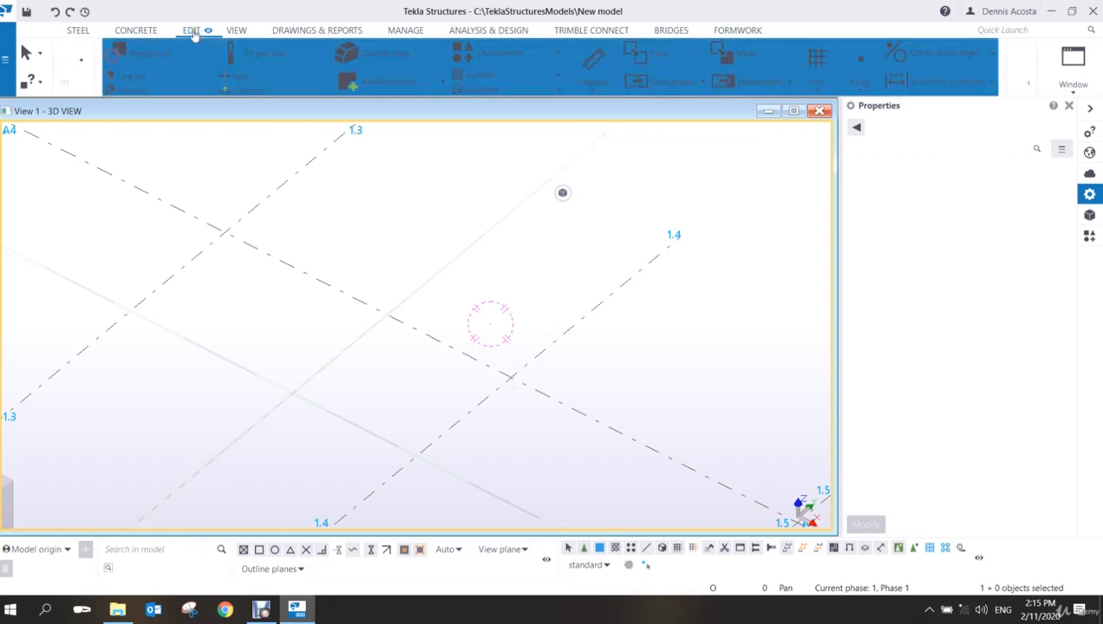
left_click(898, 57)
left_click(876, 84)
scroll(607, 329, "down", 3)
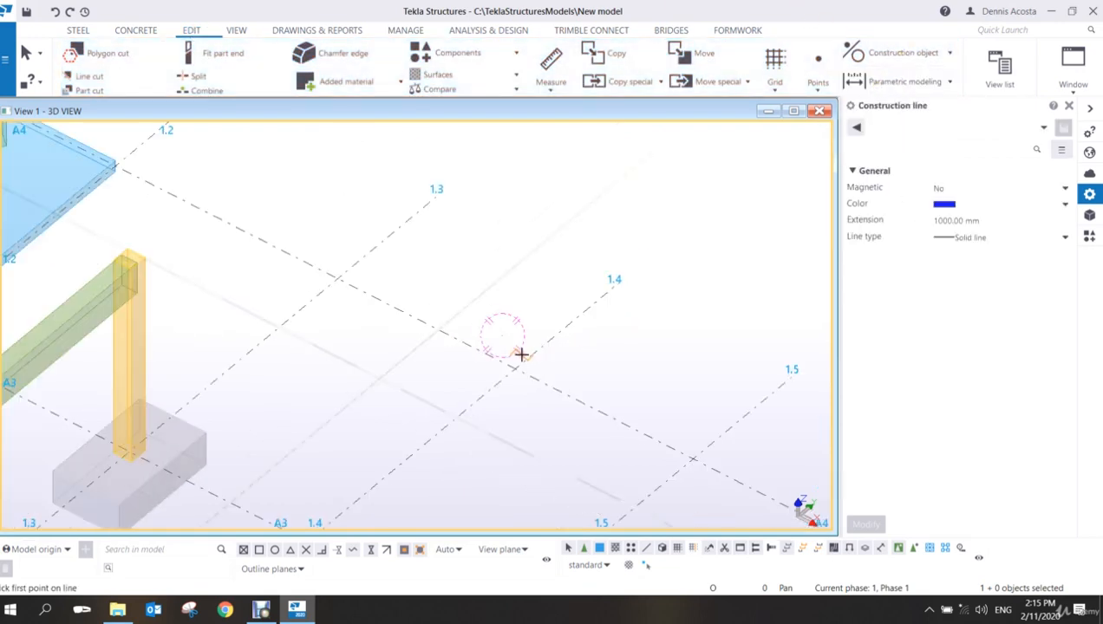
left_click(481, 351)
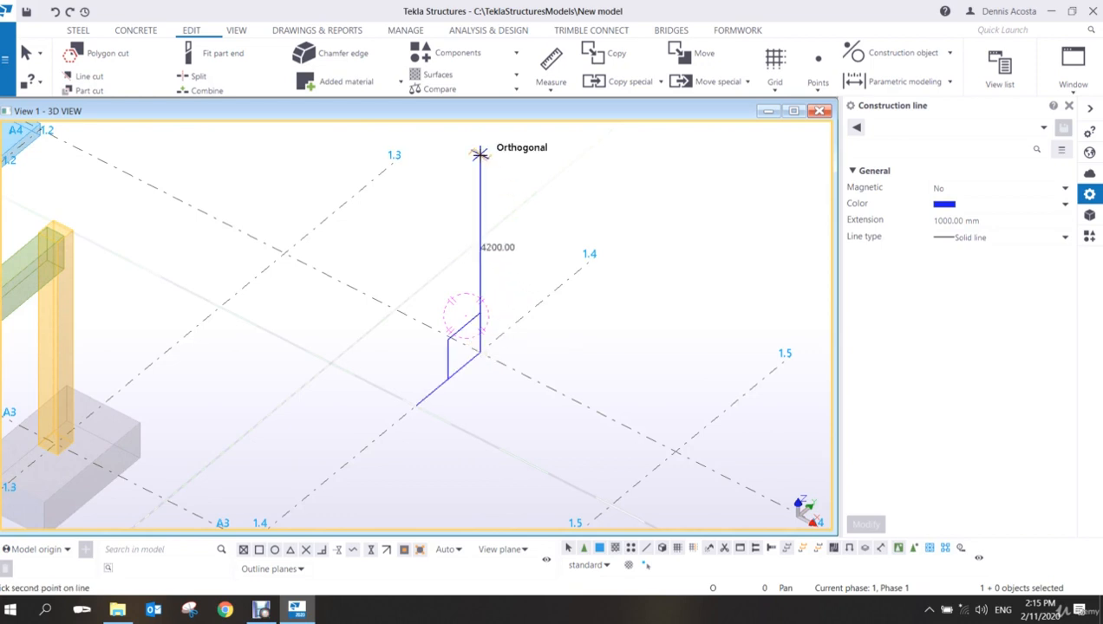
left_click(479, 153)
right_click(556, 229)
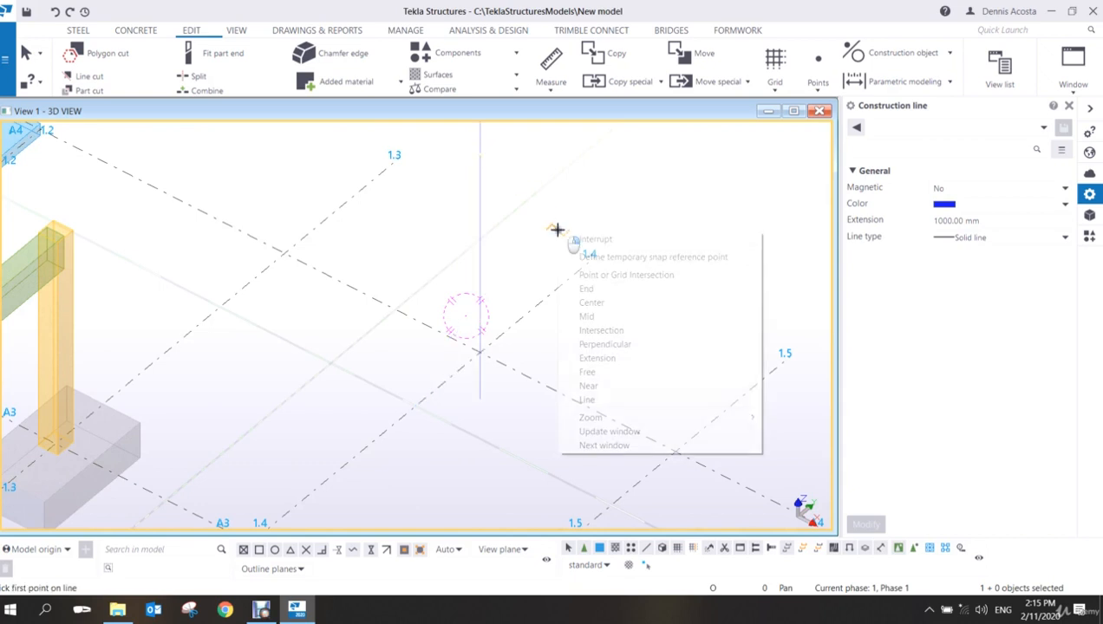
left_click(571, 234)
scroll(512, 372, "down", 1)
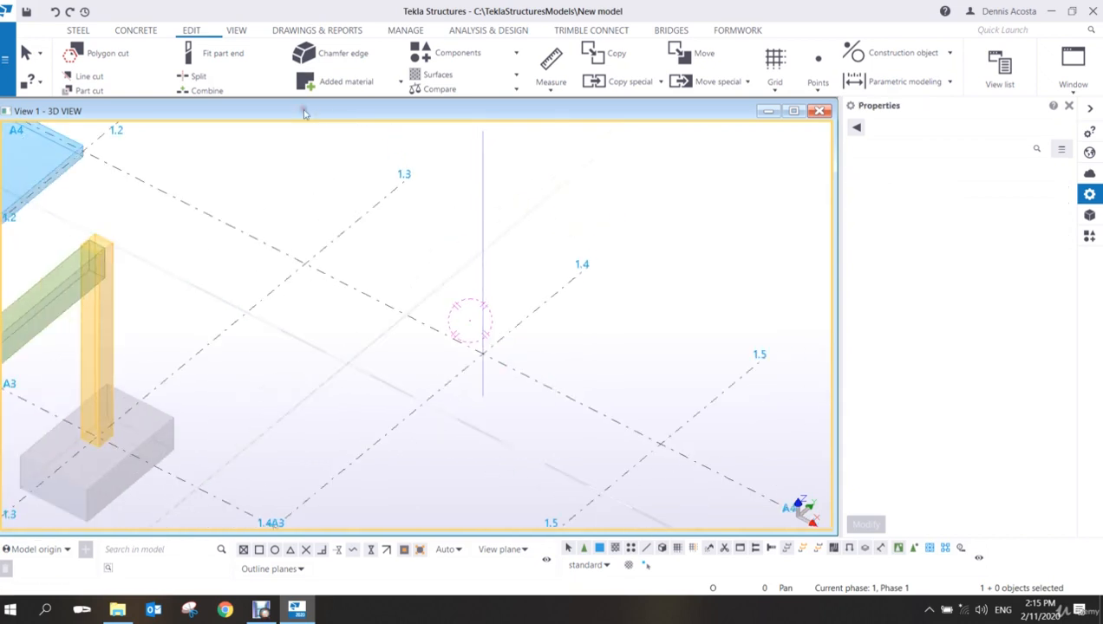
- Model a concrete spiral beam starting on grid A4 midway between 1.4 and 1.5, centred at 1.4/A4, with its rotation axis along the construction line
left_click(139, 30)
left_click(125, 89)
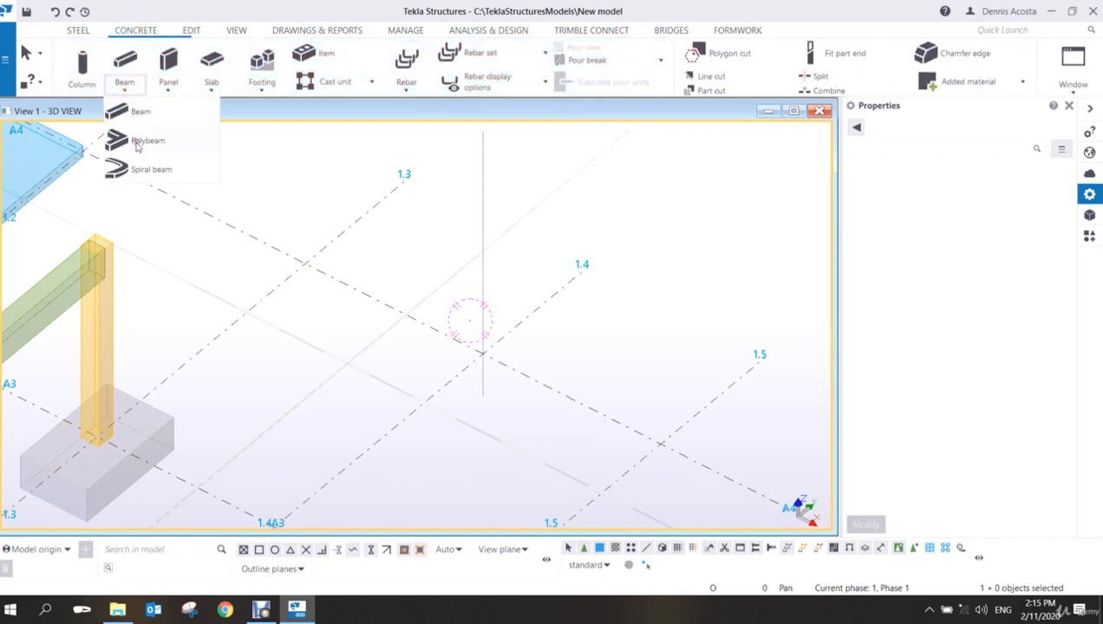
left_click(140, 168)
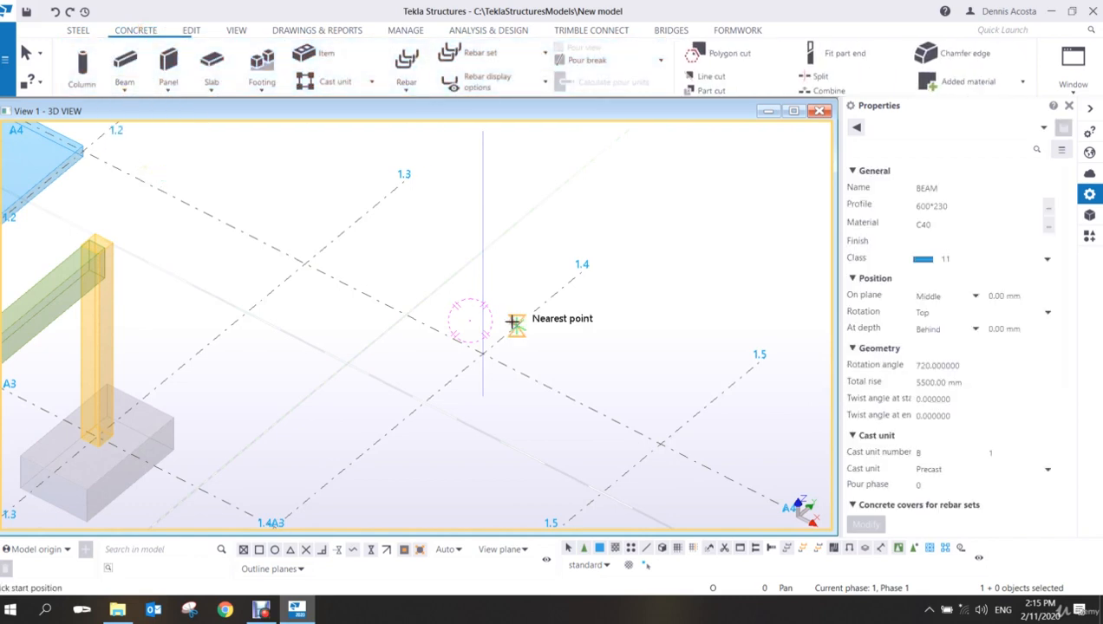
left_click(569, 397)
left_click(483, 354)
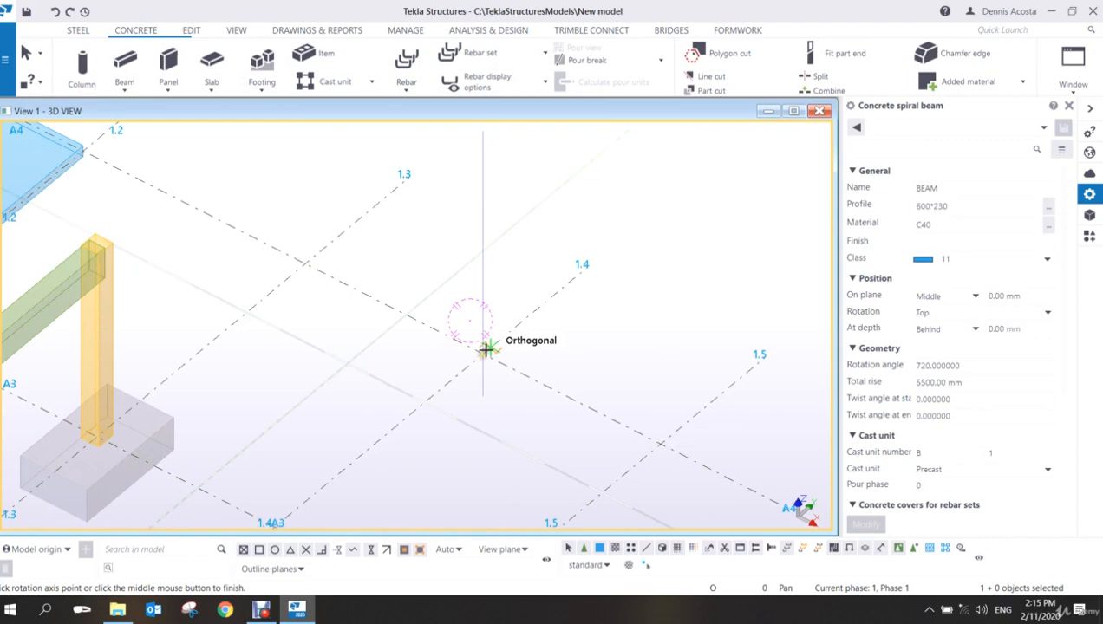
left_click(482, 205)
key("Escape")
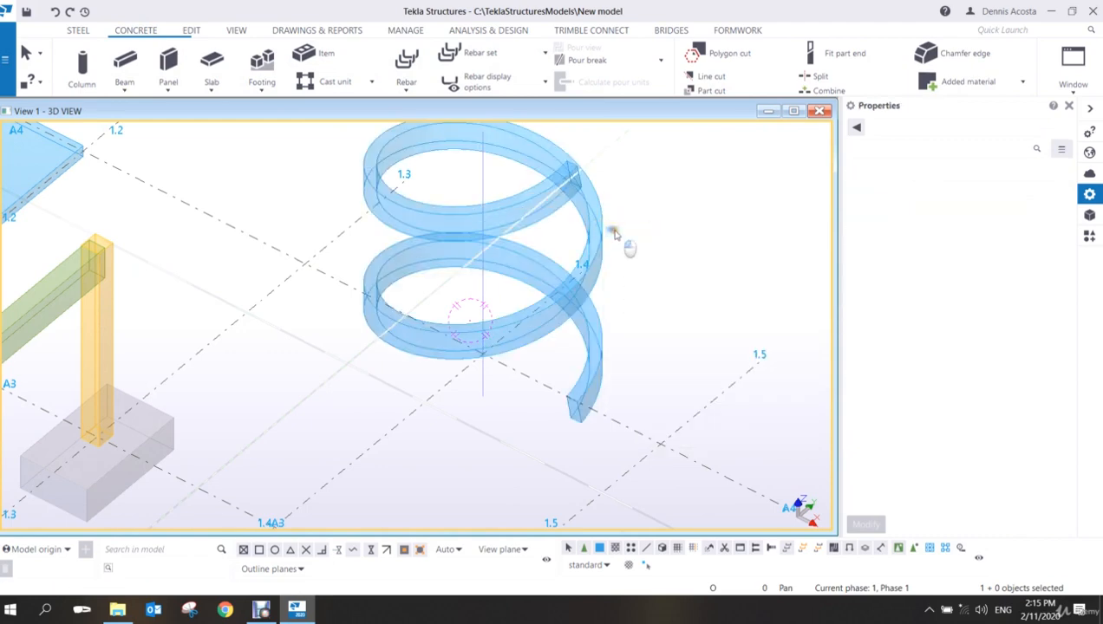
- Change the spiral beam's profile to 1500*150 and apply it
scroll(468, 371, "up", 2)
middle_click_drag(493, 344, 441, 326, "ctrl")
scroll(440, 326, "down", 3)
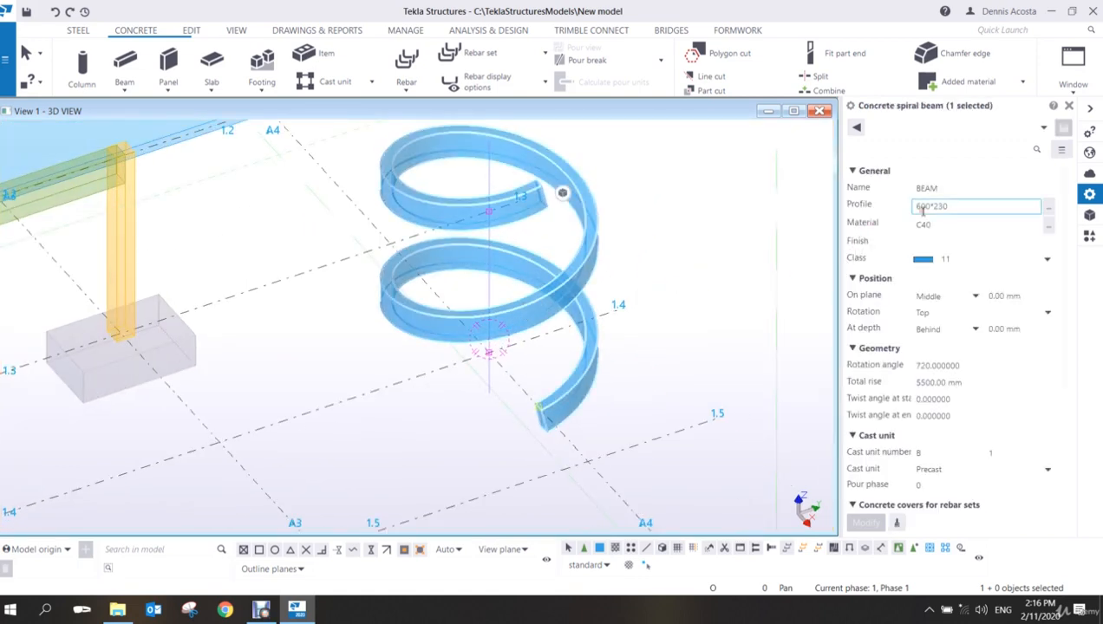
left_click(963, 205)
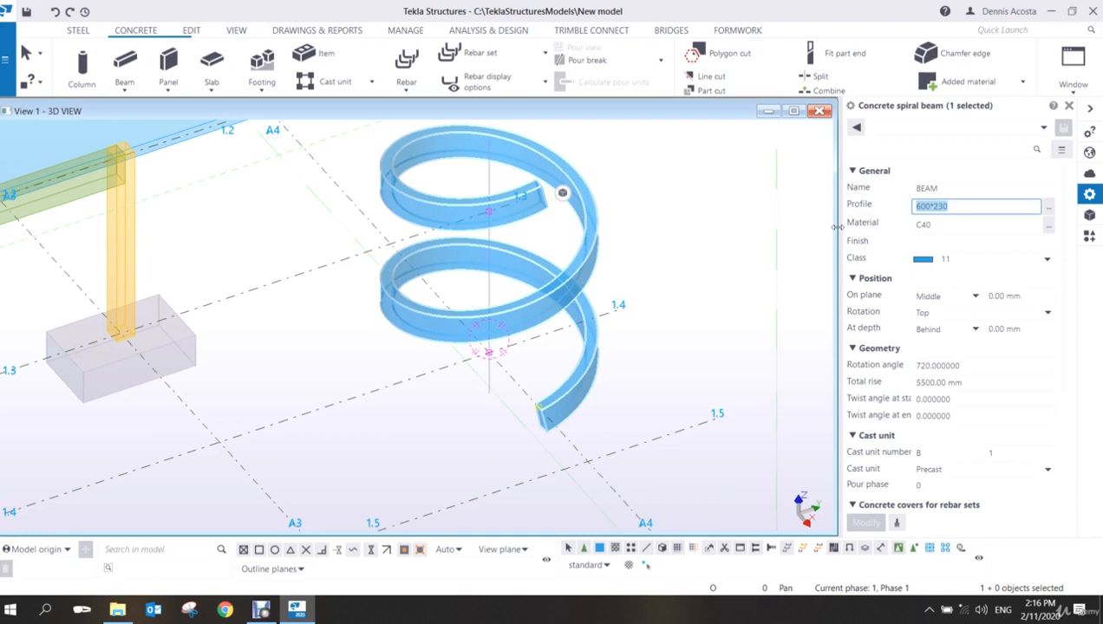
type("1500")
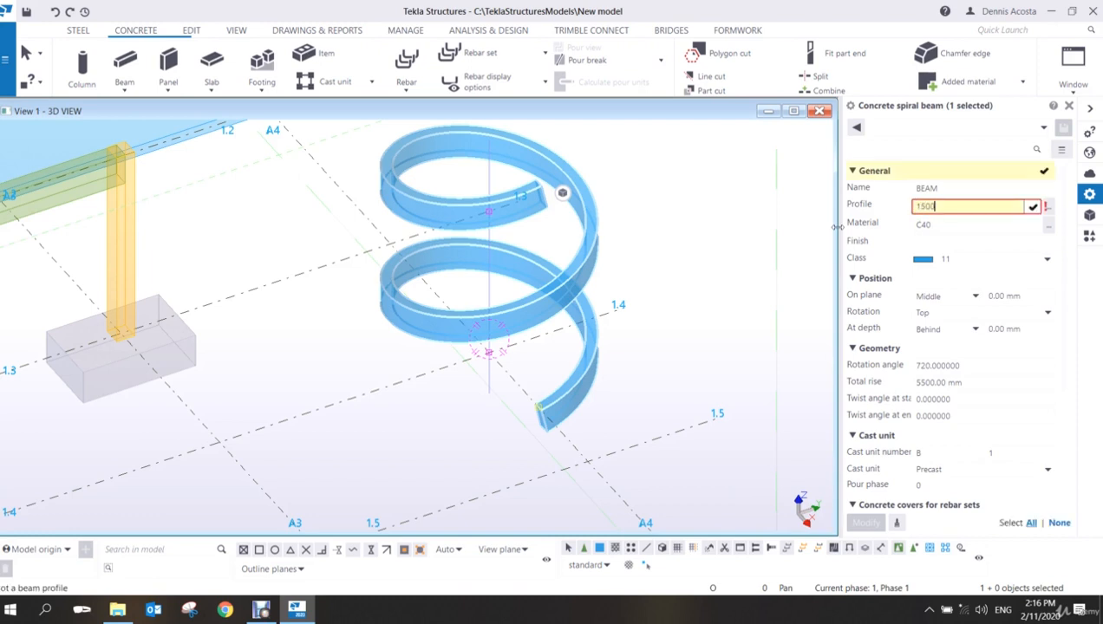
type("*")
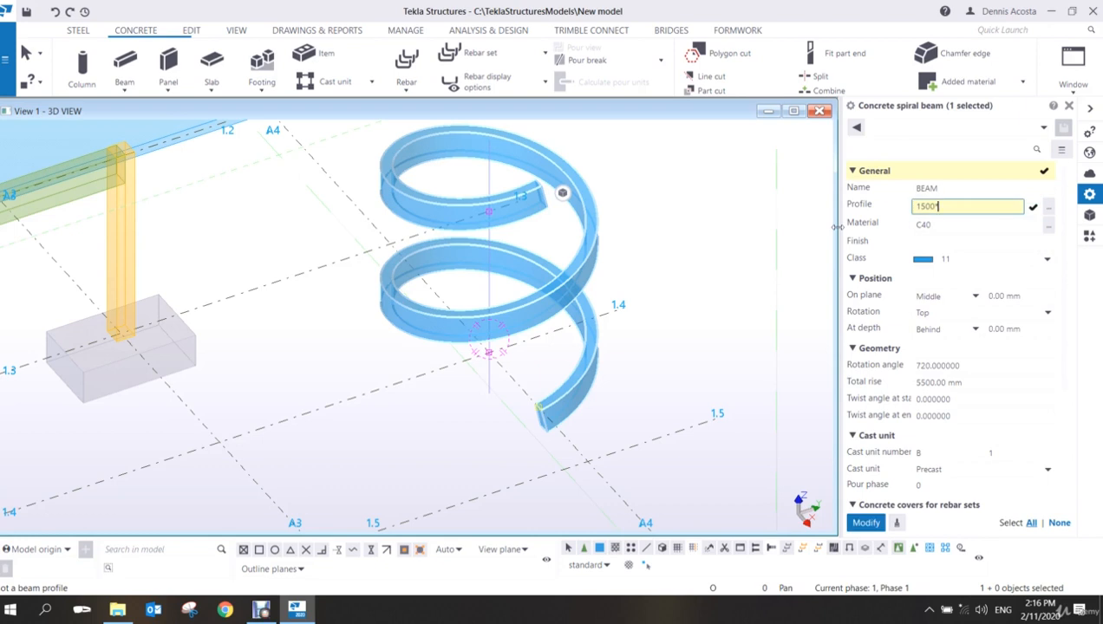
type("150")
key("Return")
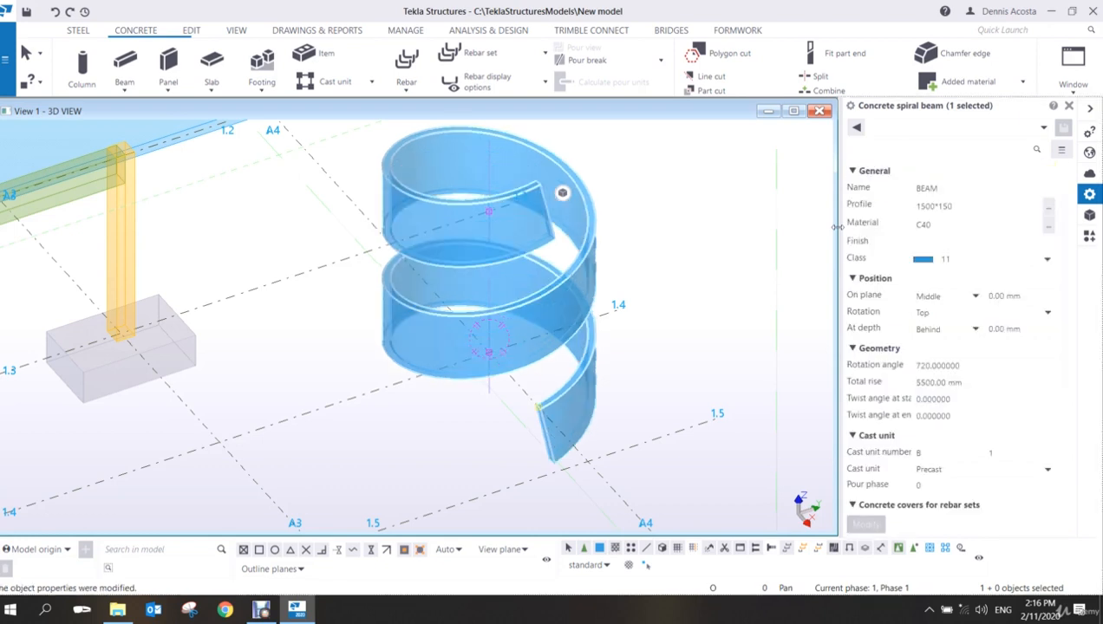
- Set the spiral beam's rotation position to Front and inspect its shape from several angles
left_click(941, 313)
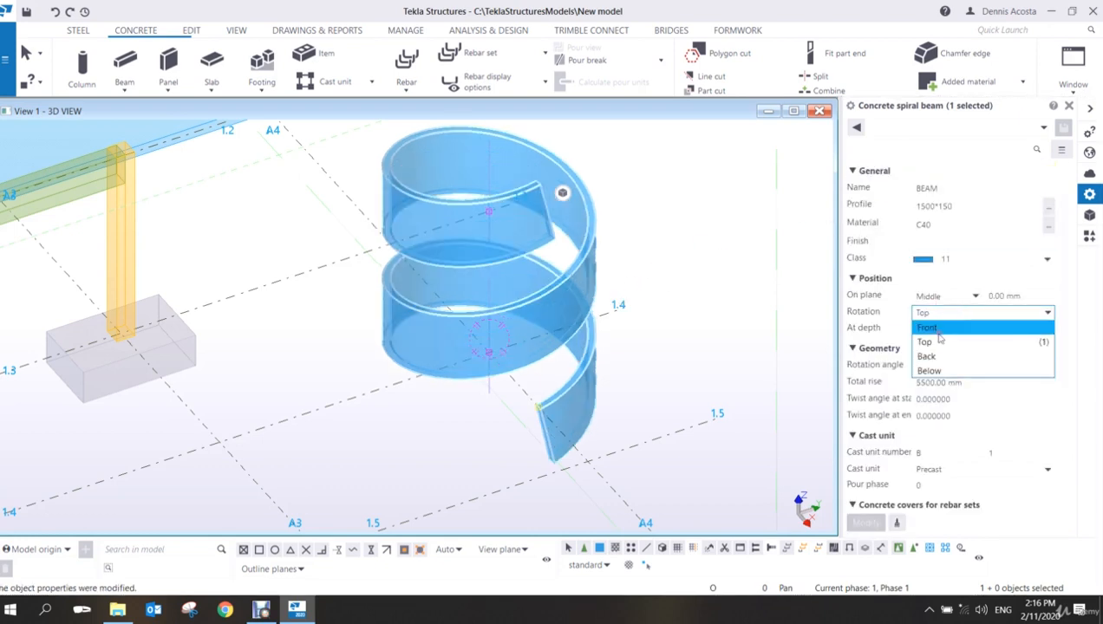
left_click(941, 329)
middle_click(943, 333)
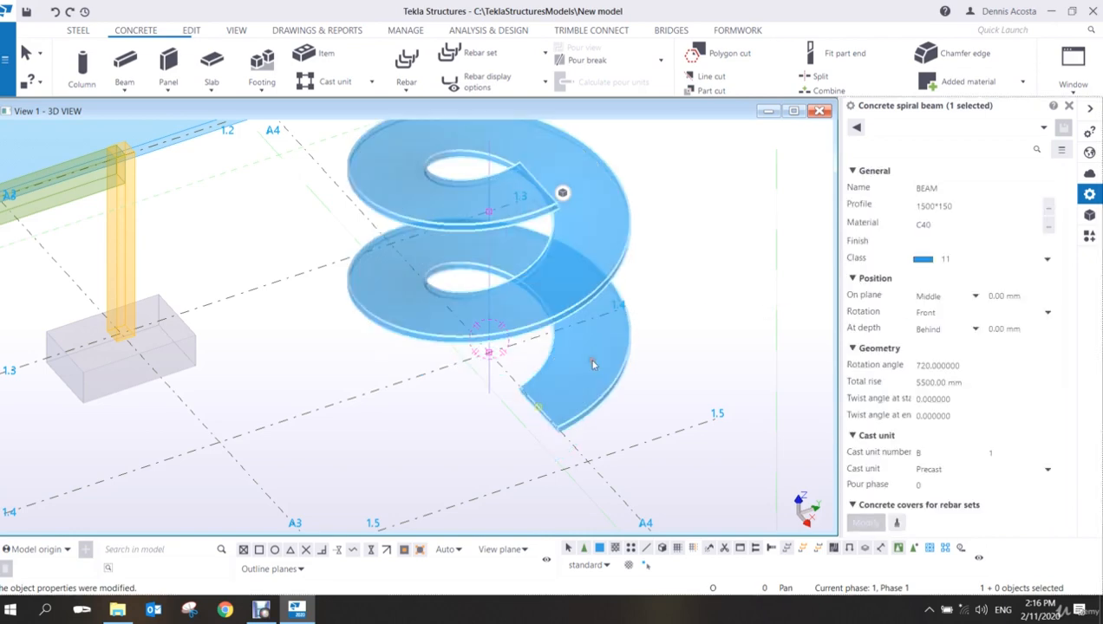
scroll(579, 367, "down", 2)
middle_click_drag(535, 365, 636, 305, "ctrl")
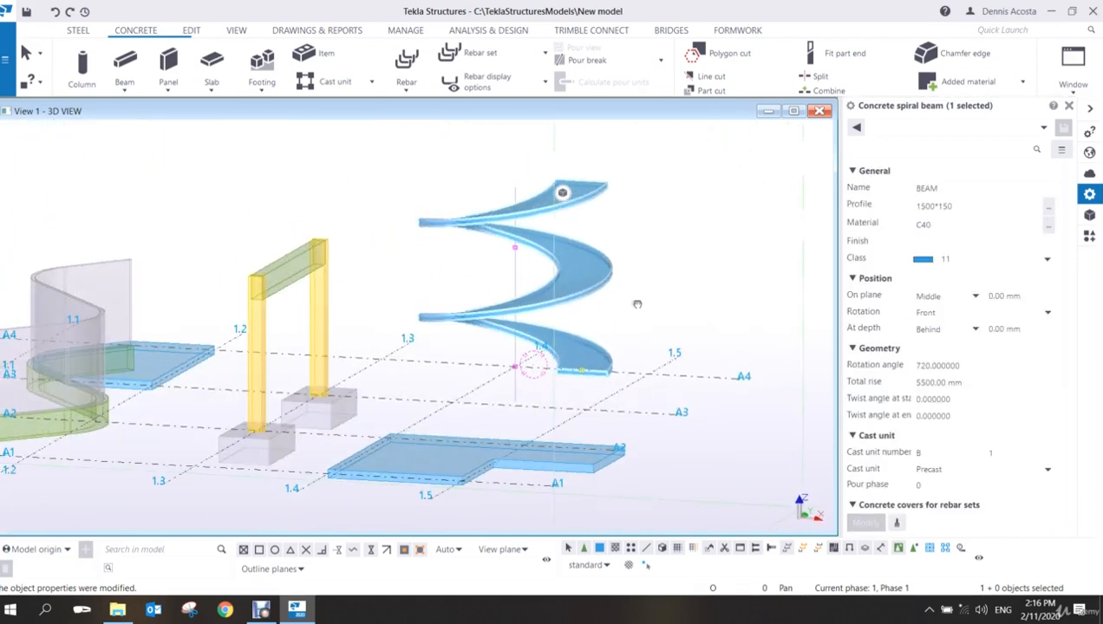
scroll(580, 353, "up", 4)
middle_click_drag(579, 354, 524, 379, "ctrl")
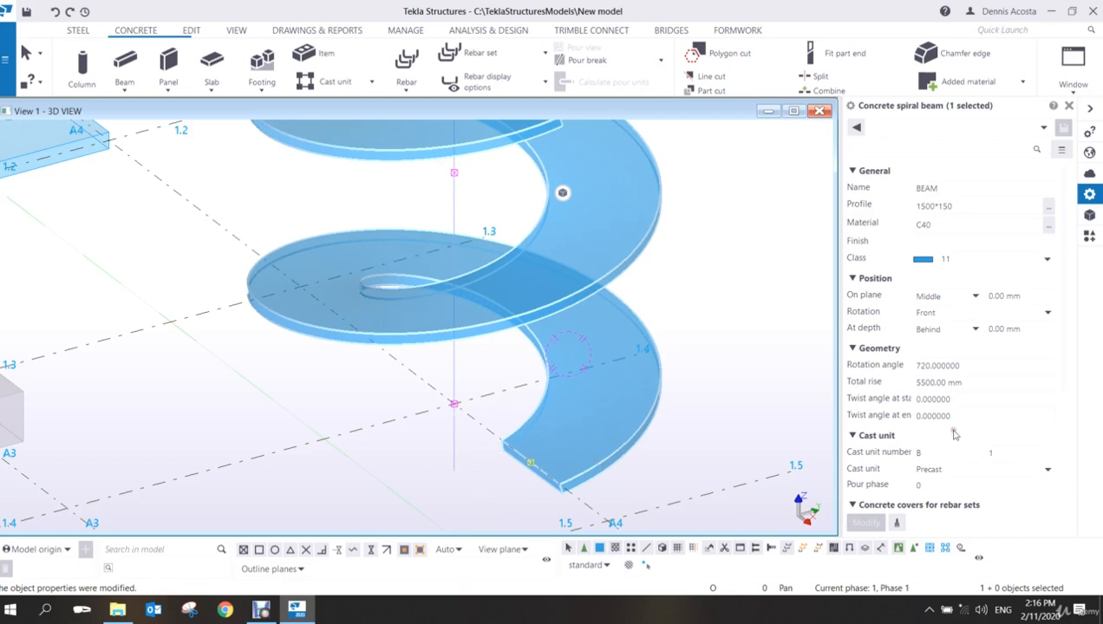
scroll(577, 375, "down", 2)
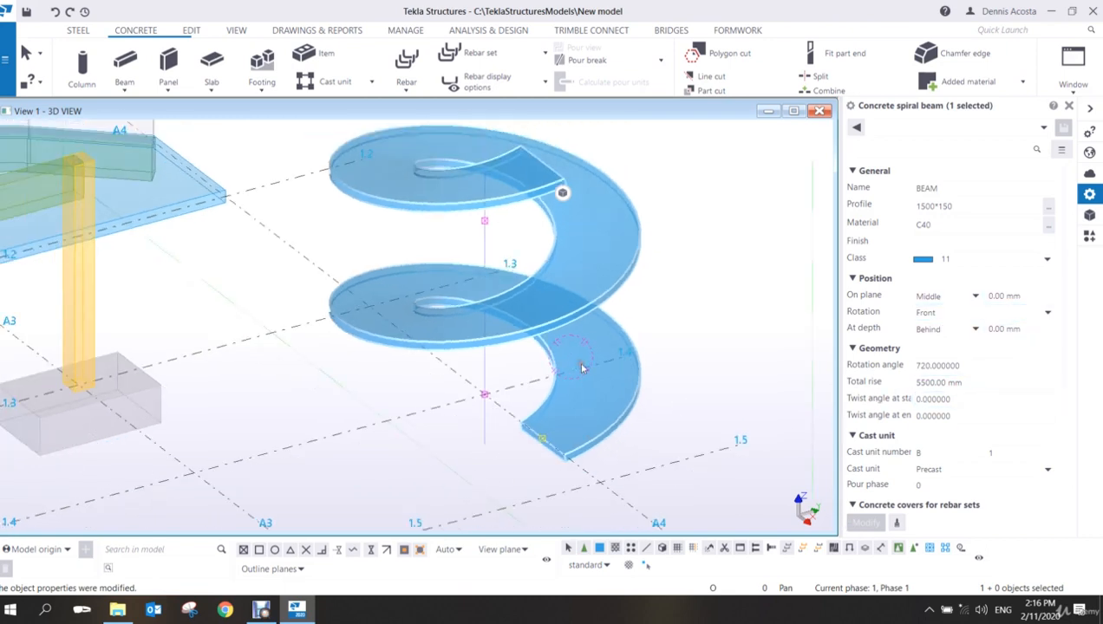
- Set the spiral beam's total rise to 2500 mm
left_click(932, 383)
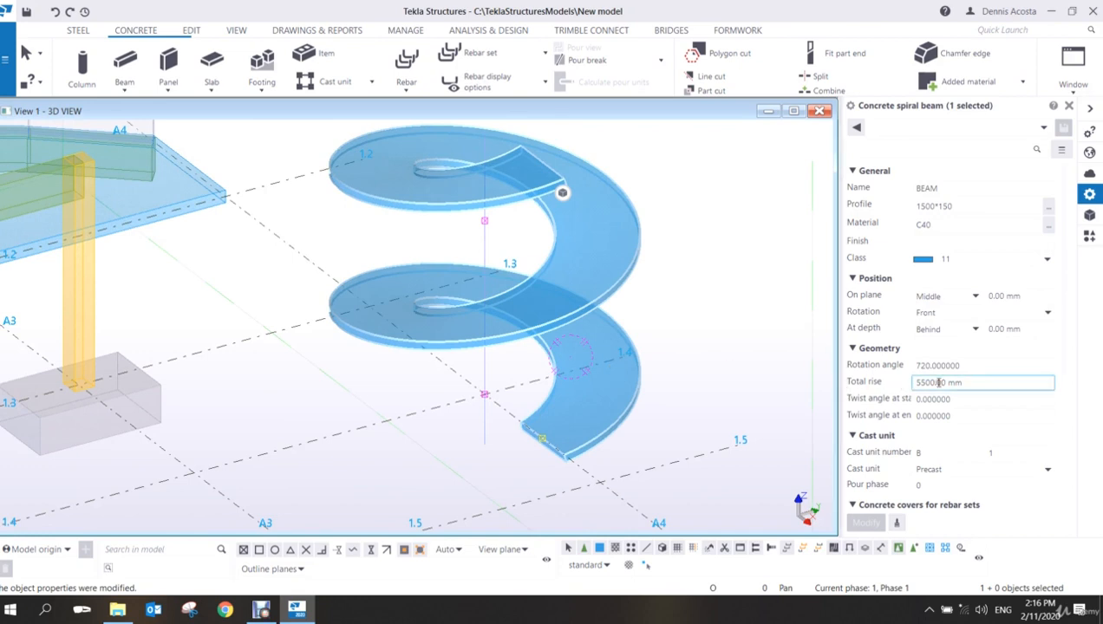
left_click_drag(971, 385, 839, 403)
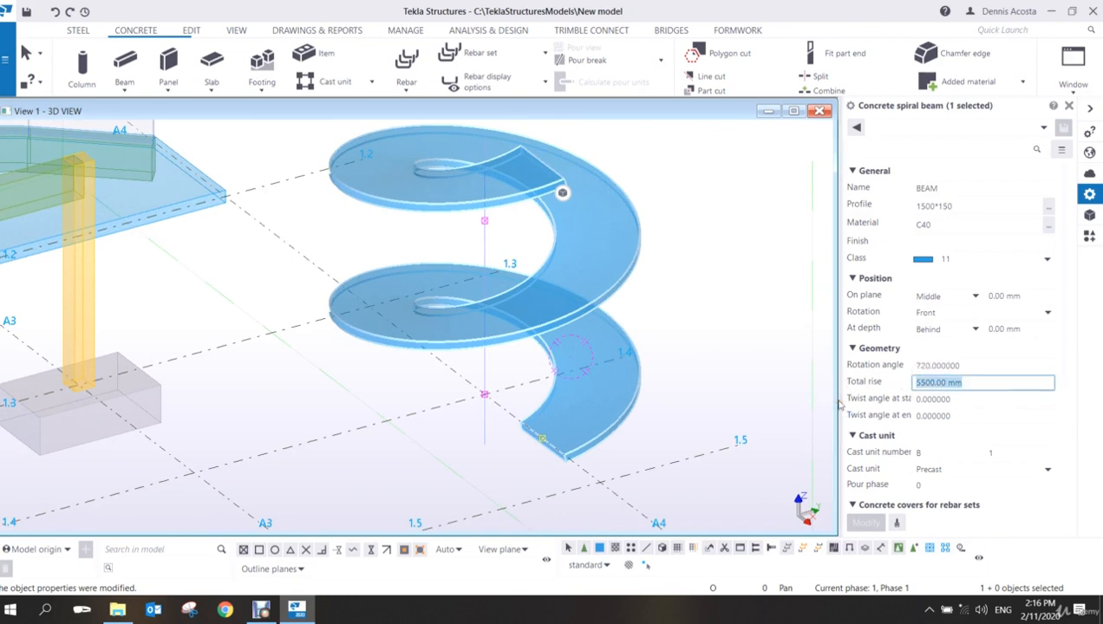
type("2500")
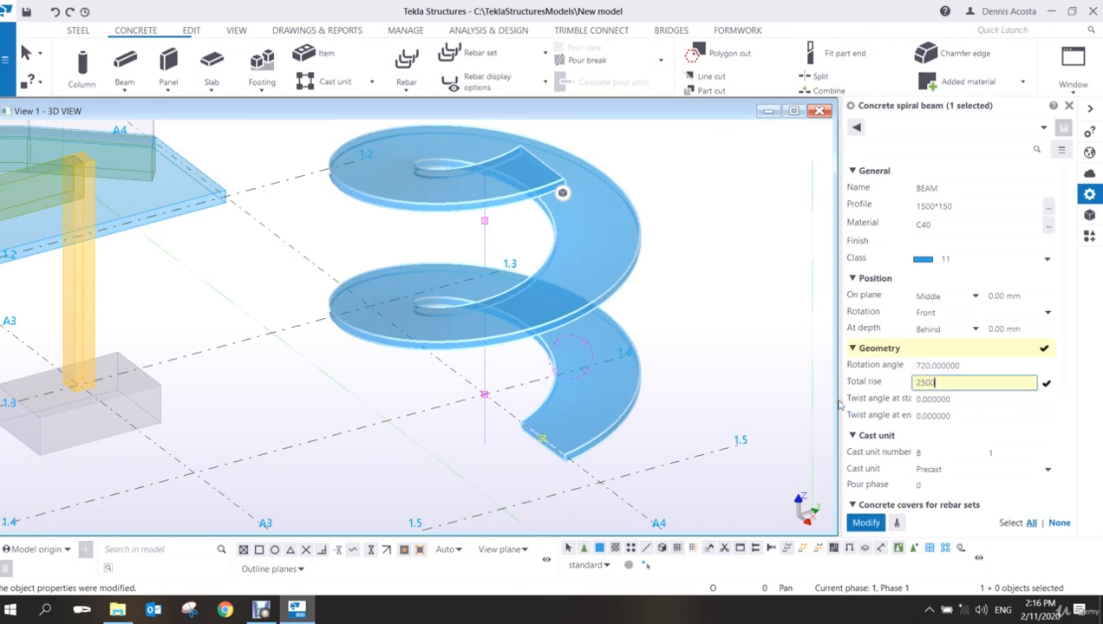
key("Return")
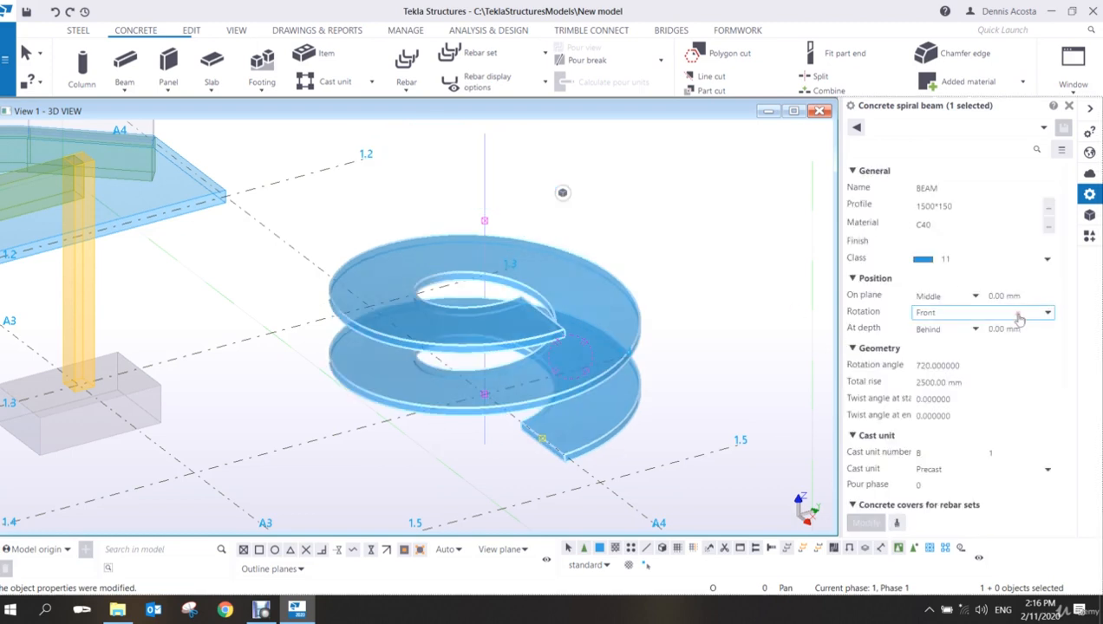
- Set the spiral beam's total rise to 5000 mm
left_click(957, 381)
type("5000")
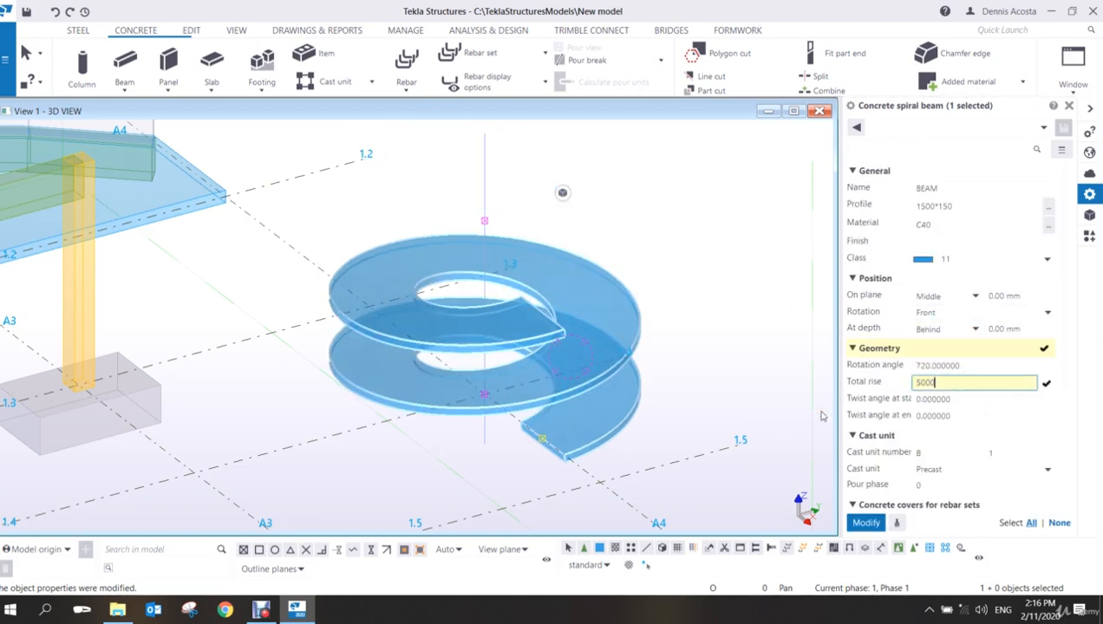
key("Return")
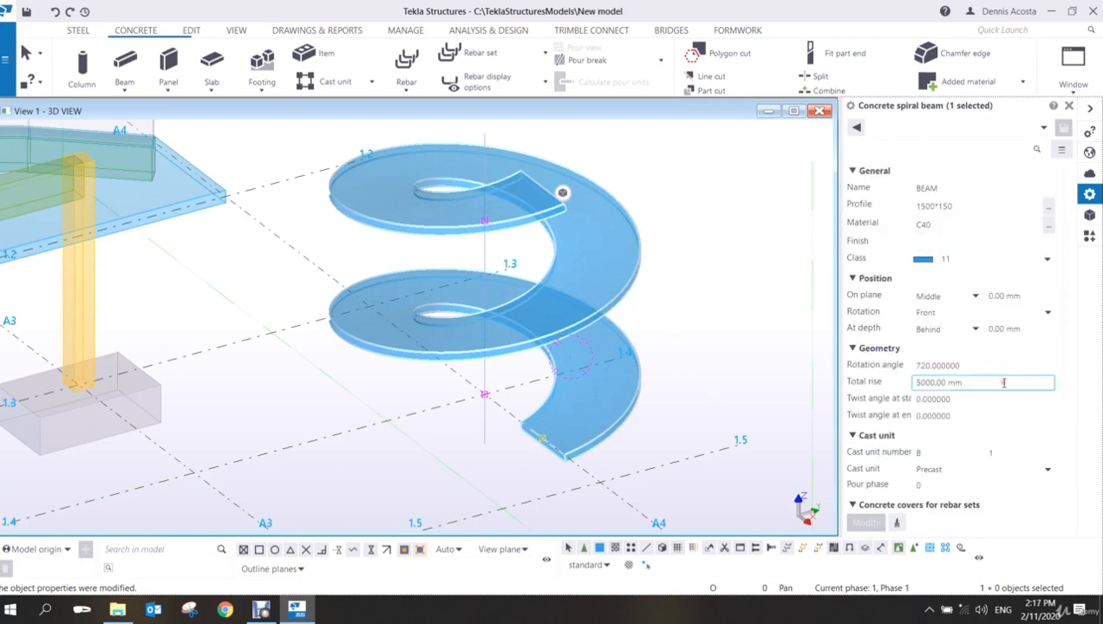
scroll(985, 411, "down", 1)
scroll(981, 397, "down", 2)
scroll(982, 397, "up", 3)
- Set the spiral beam's rotation angle to 360 degrees and inspect the result
left_click(967, 365)
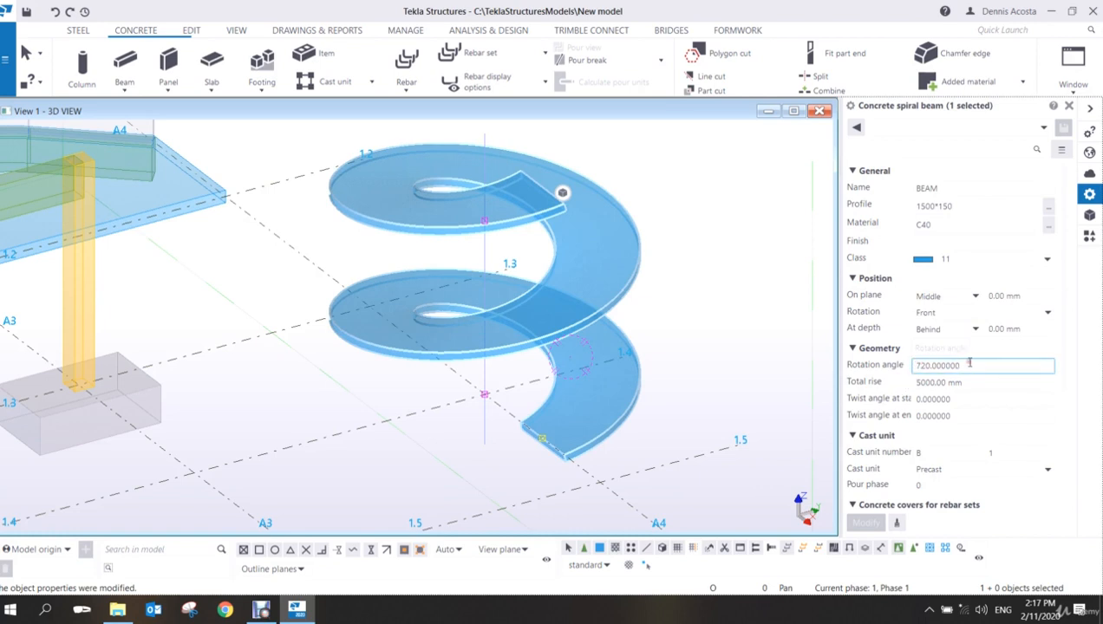
left_click_drag(975, 365, 853, 395)
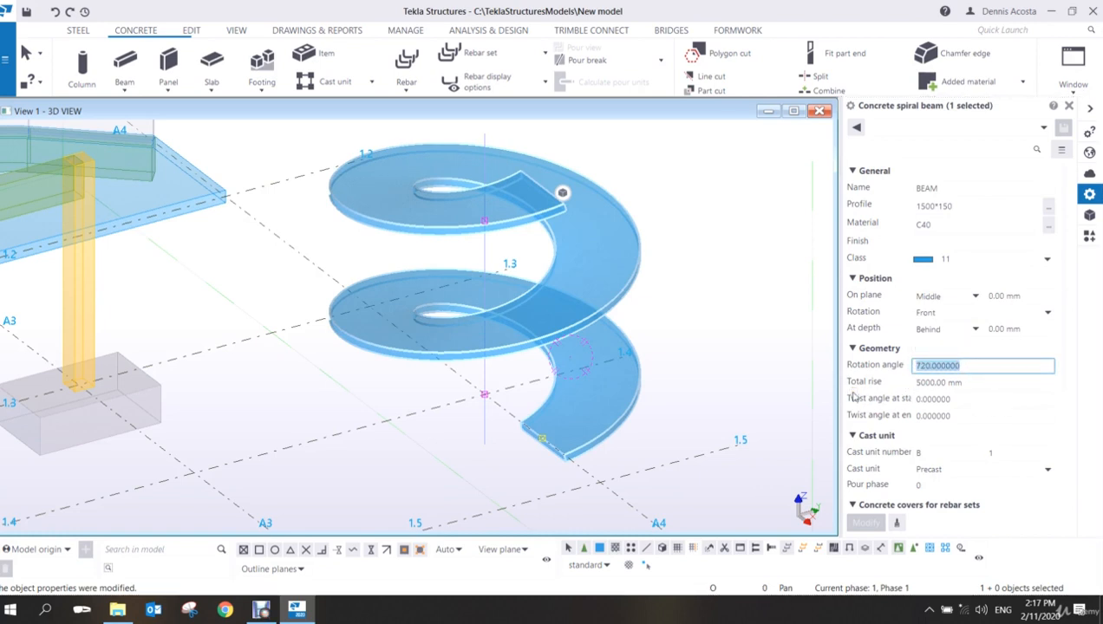
type("360")
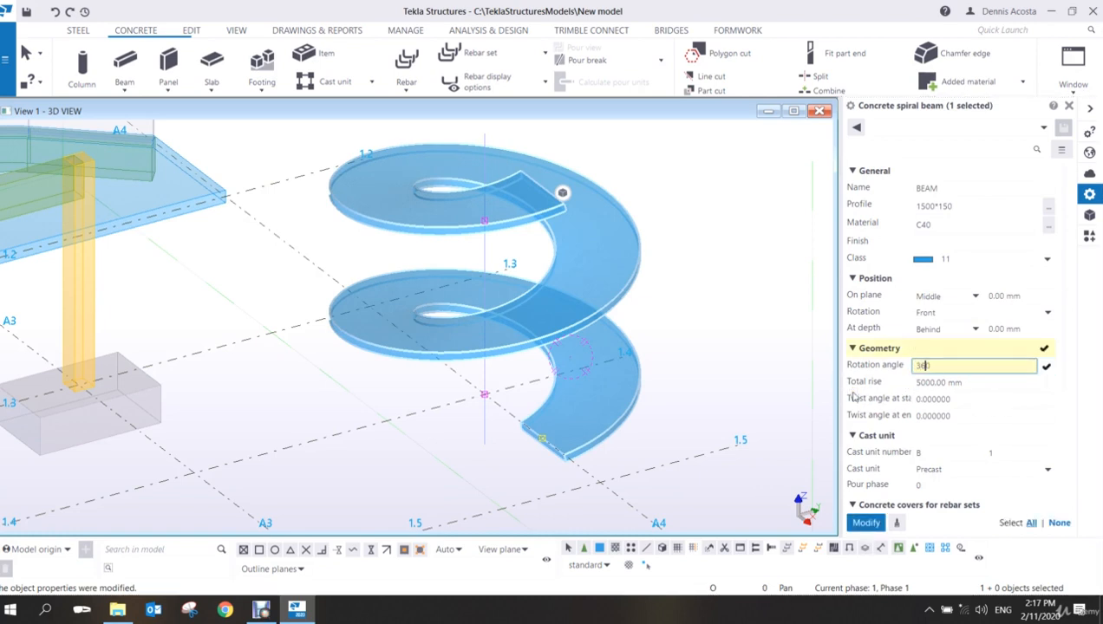
key("Return")
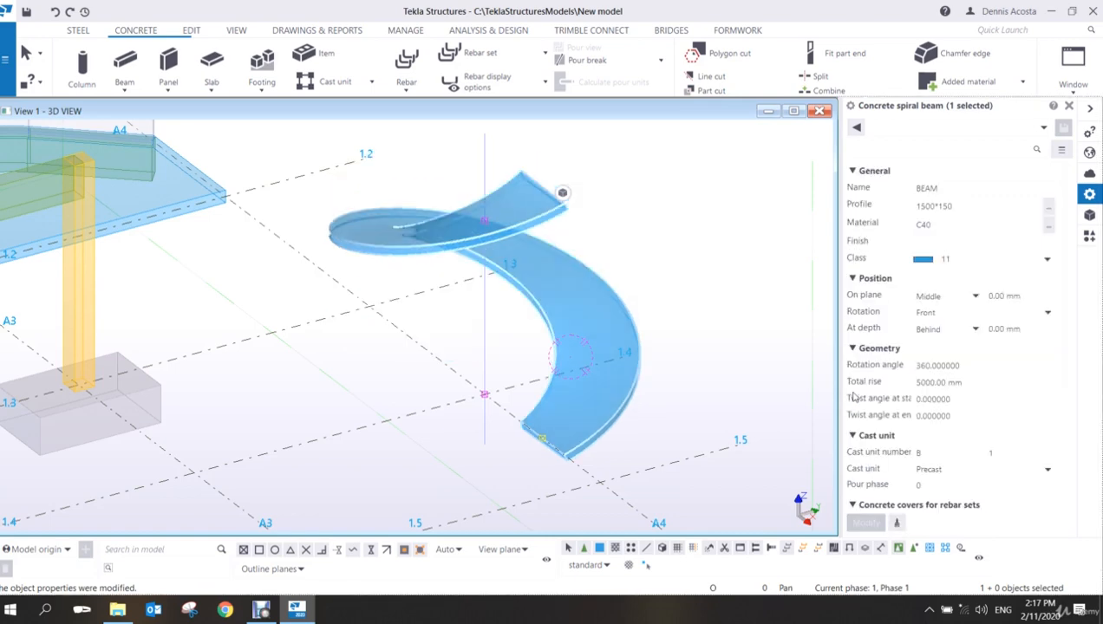
middle_click_drag(542, 391, 565, 390, "ctrl")
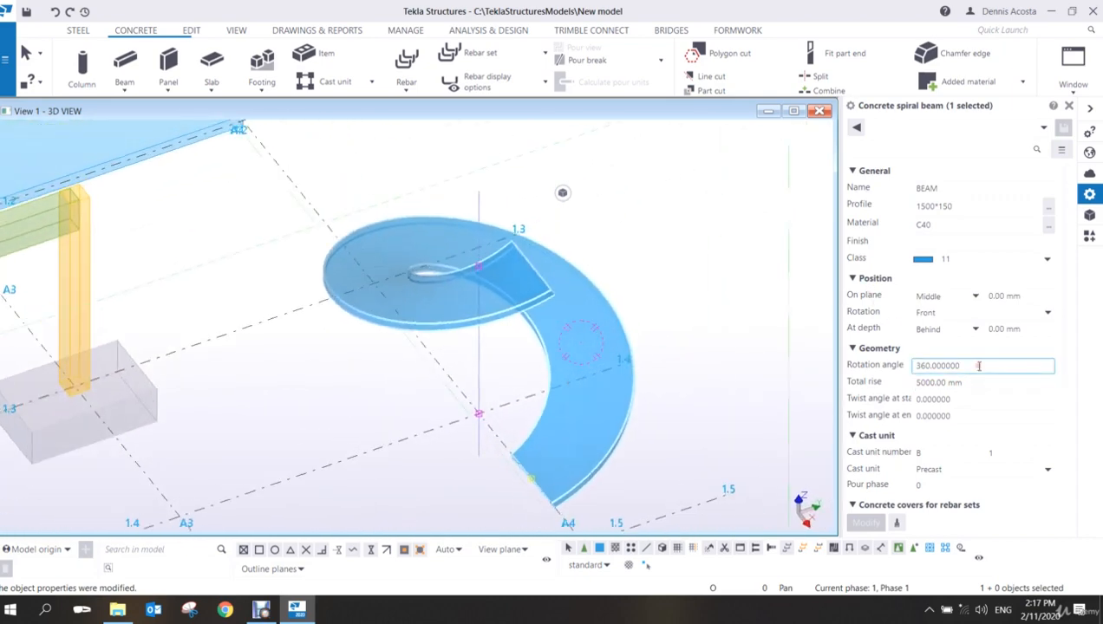
- Return the spiral beam's rotation angle to 720 degrees and review it alongside the other parts
left_click_drag(982, 368, 672, 451)
type("720")
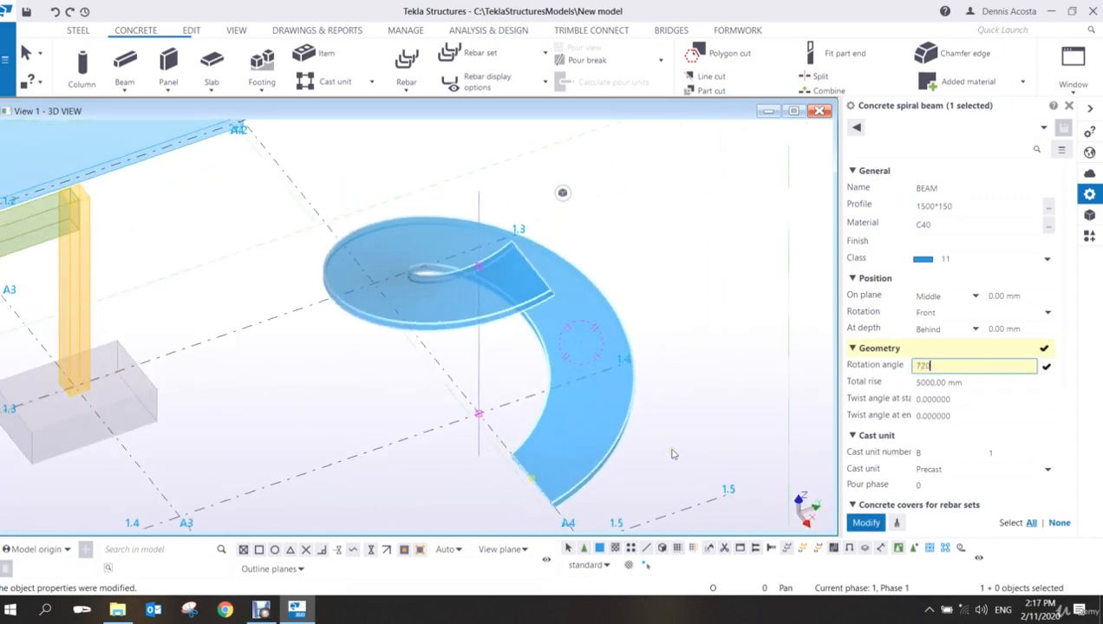
key("Return")
middle_click_drag(672, 451, 458, 393, "ctrl")
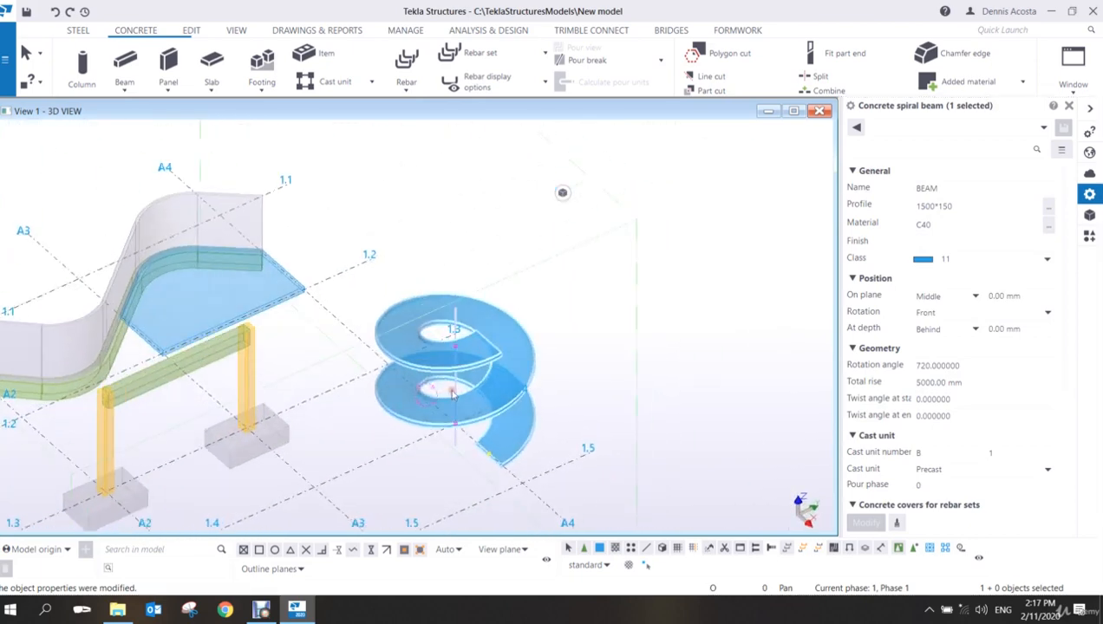
- Examine the spiral beam's turns, start edge and centre line up close and from a lower angle
scroll(458, 393, "up", 4)
scroll(458, 392, "up", 2)
left_click(937, 400)
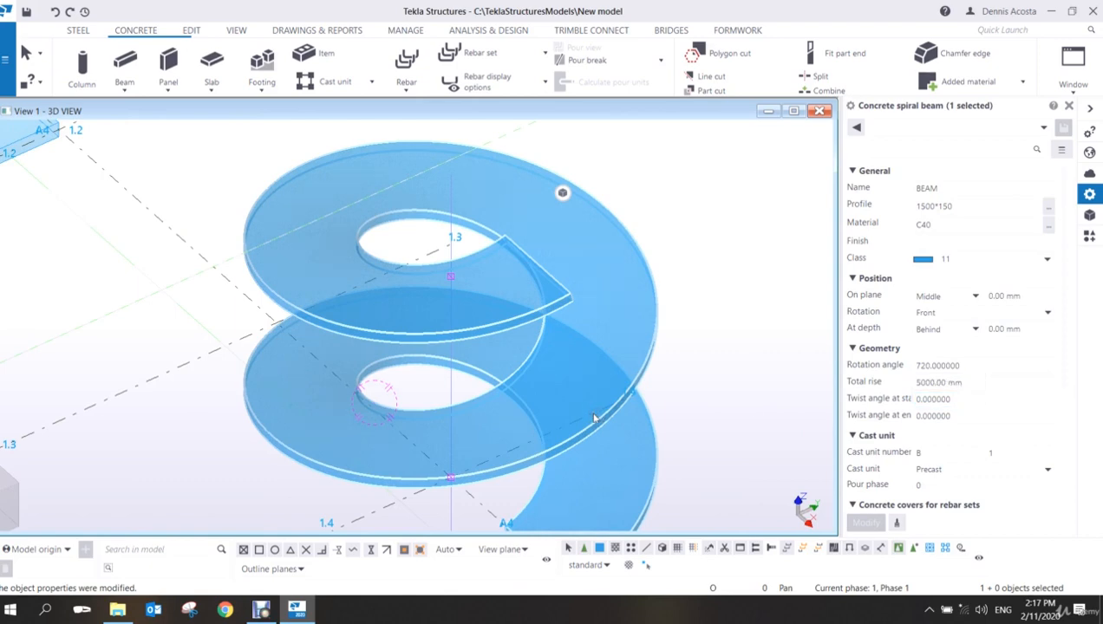
scroll(594, 416, "down", 1)
scroll(594, 416, "up", 1)
middle_click_drag(605, 440, 620, 380)
scroll(684, 379, "down", 2)
scroll(594, 447, "up", 2)
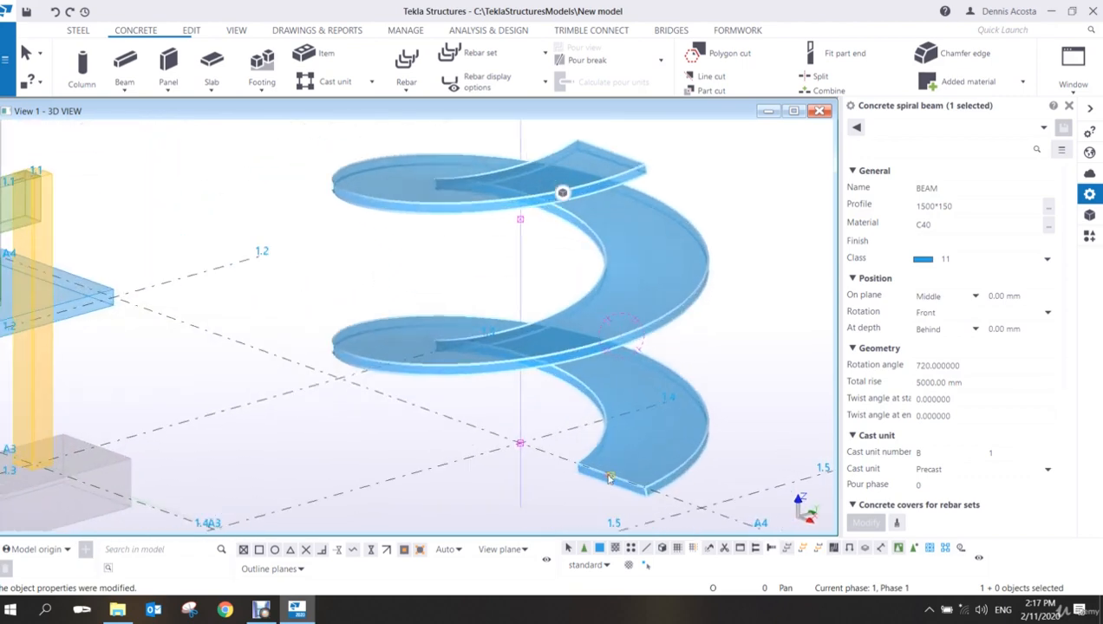
scroll(582, 416, "down", 2)
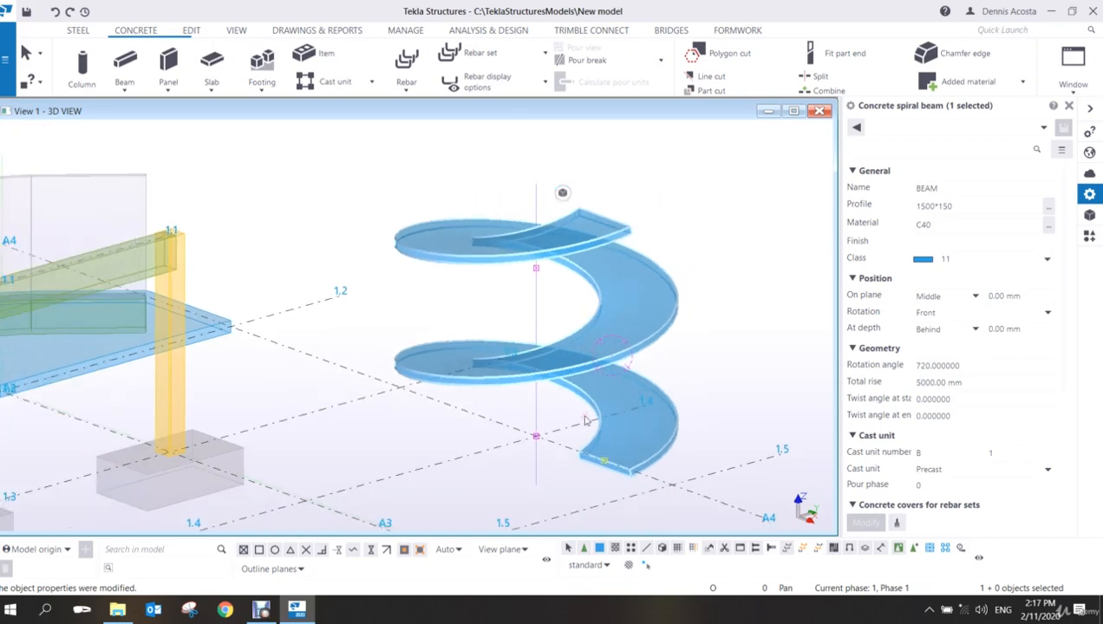
scroll(586, 422, "down", 2)
scroll(586, 421, "up", 1)
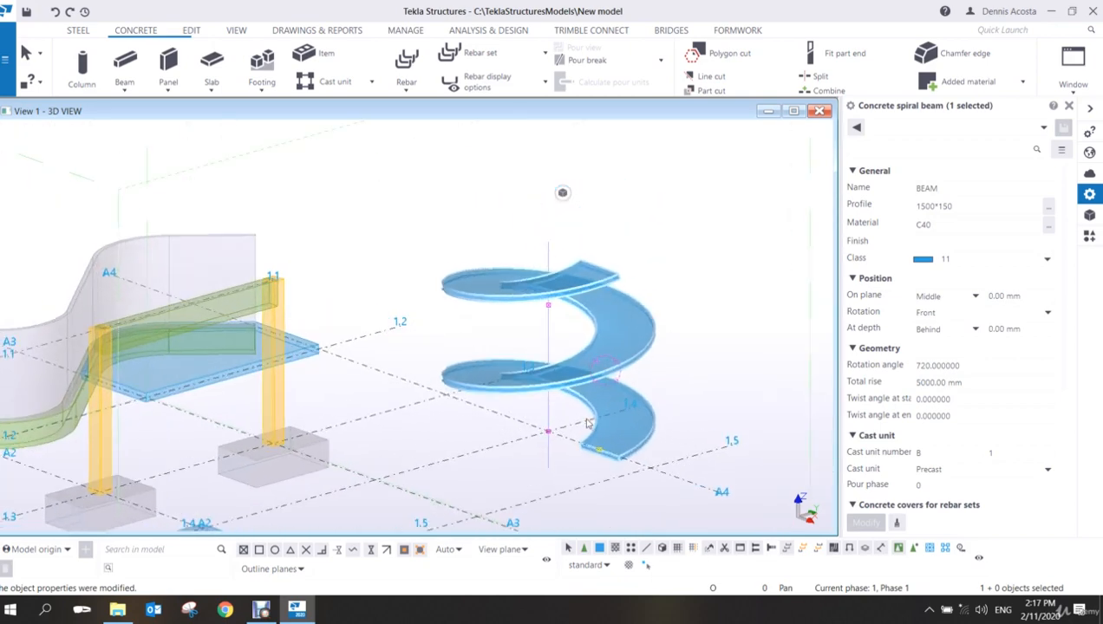
scroll(586, 422, "down", 1)
scroll(586, 422, "up", 2)
scroll(586, 423, "down", 1)
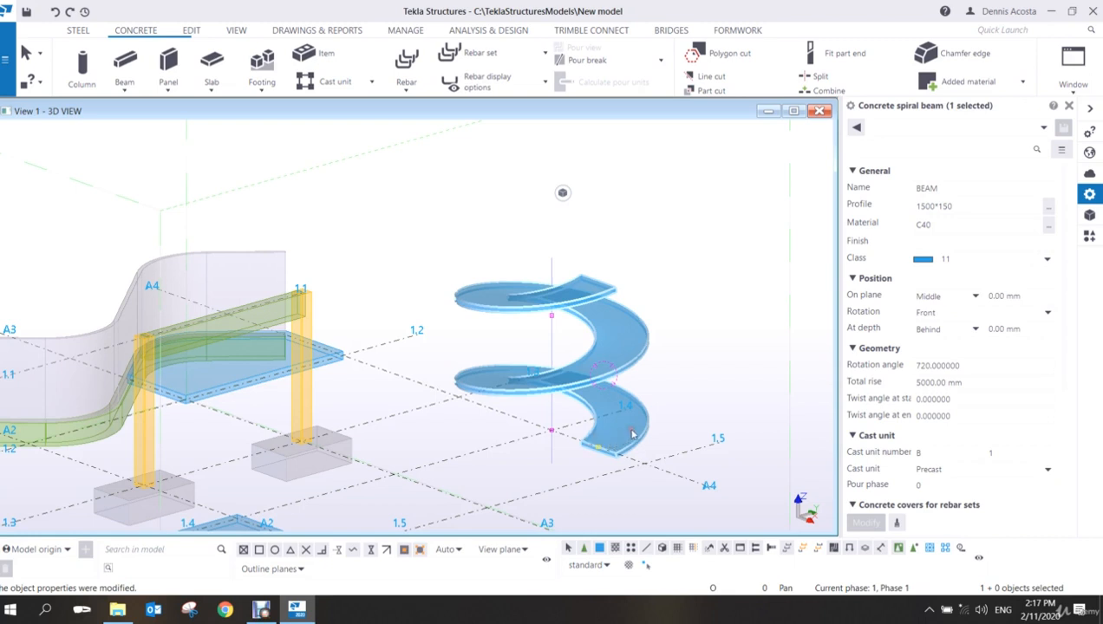
- Delete all the concrete parts from the model, including the footings, columns, beams, panel, slabs and spiral beam
left_click(709, 394)
scroll(710, 396, "down", 5)
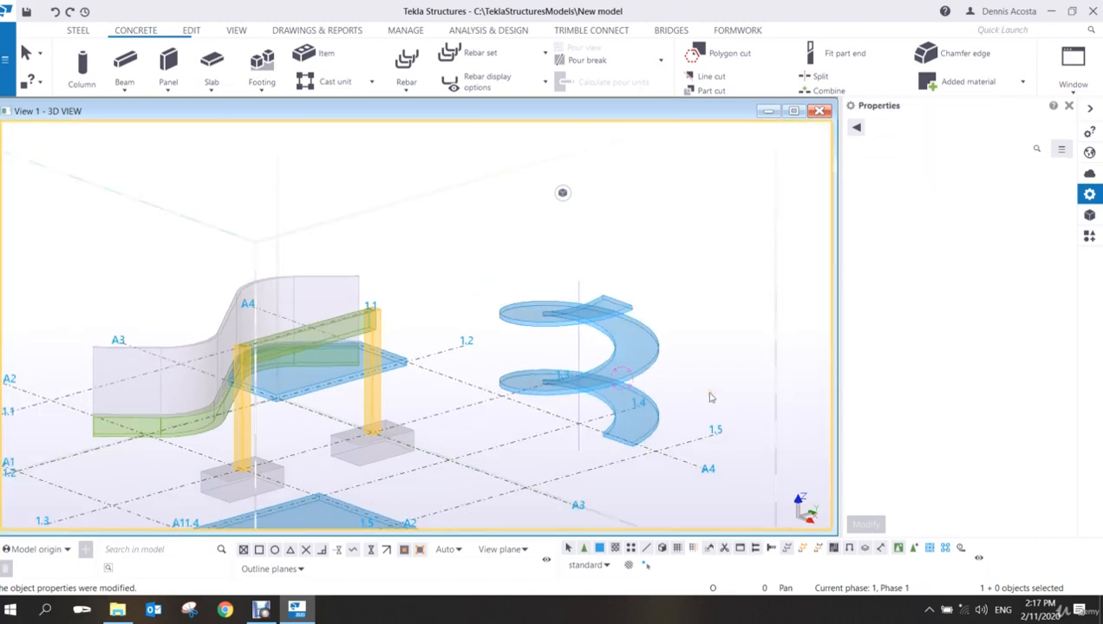
scroll(707, 400, "down", 3)
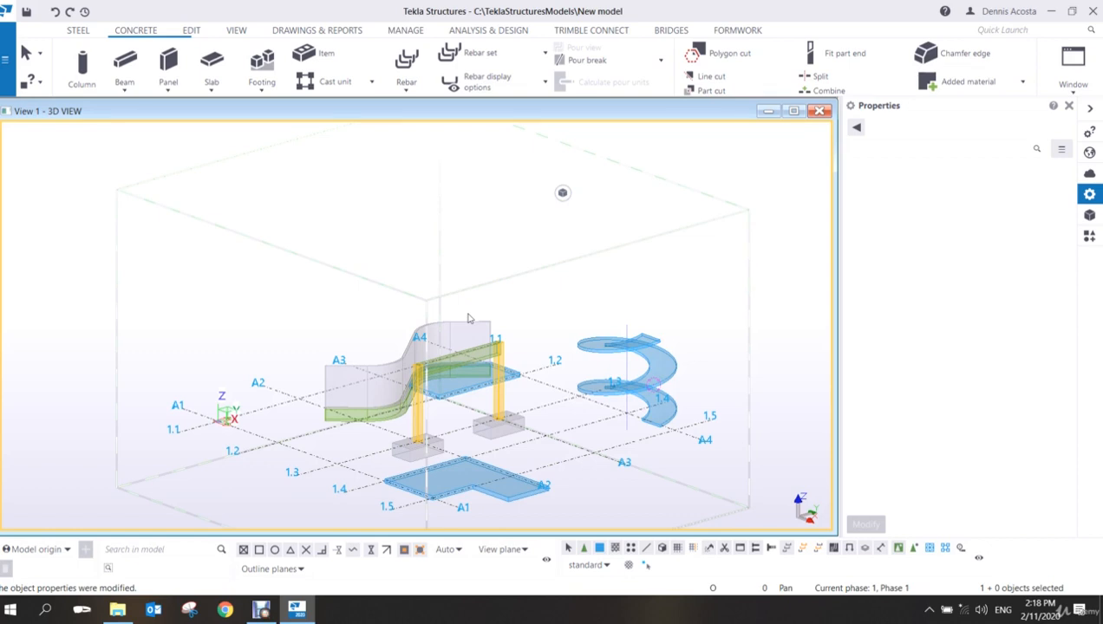
scroll(465, 318, "down", 2)
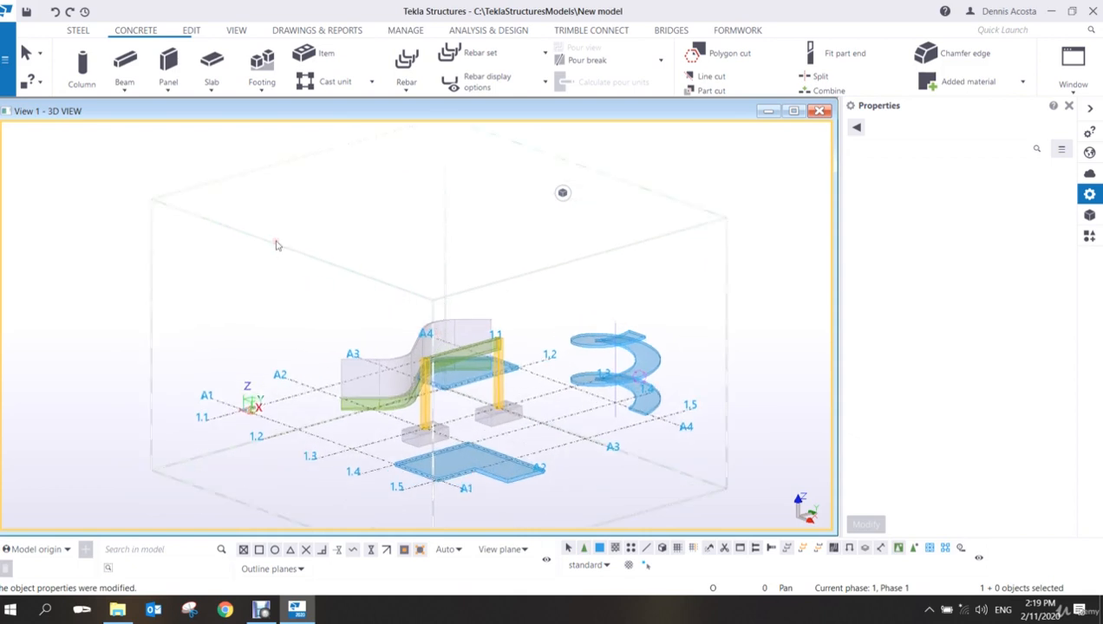
key("ctrl+4")
left_click_drag(283, 206, 756, 492)
key("Delete")
- Show the first Geometry Model-1 reference drawing over the empty grid
scroll(513, 375, "up", 2)
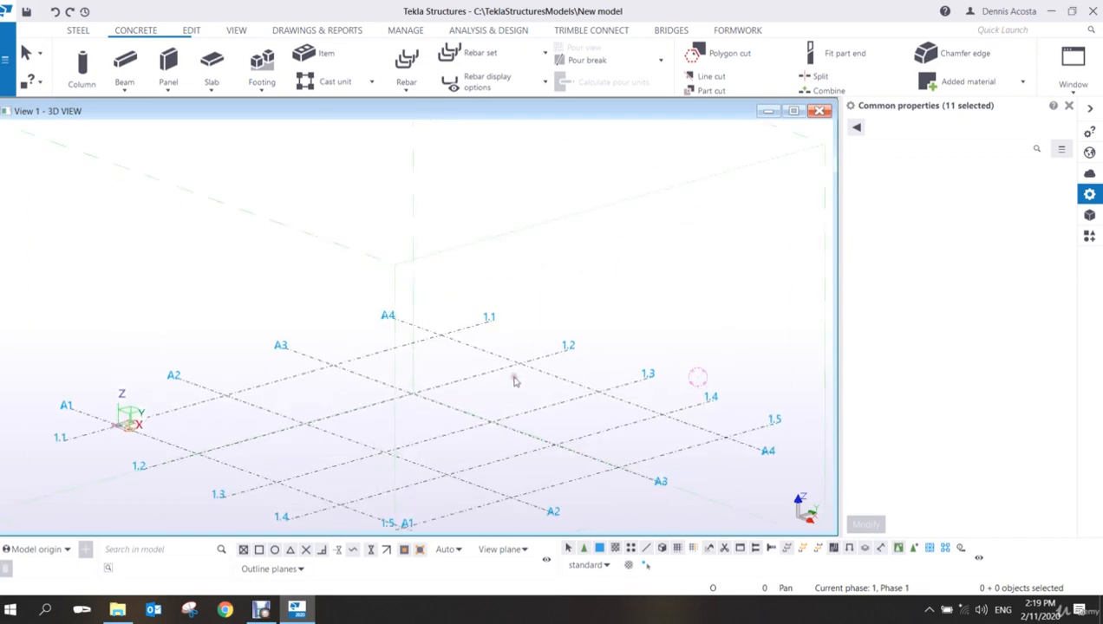
middle_click_drag(496, 399, 510, 340)
middle_click_drag(436, 403, 510, 423, "ctrl")
scroll(510, 423, "down", 2)
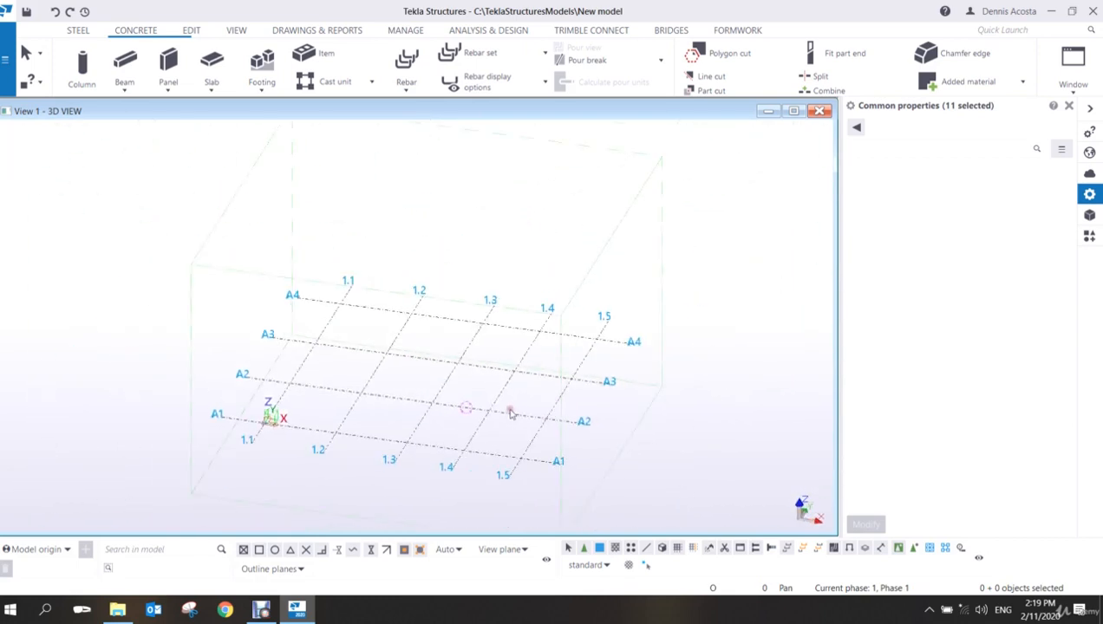
middle_click_drag(463, 392, 456, 401, "ctrl")
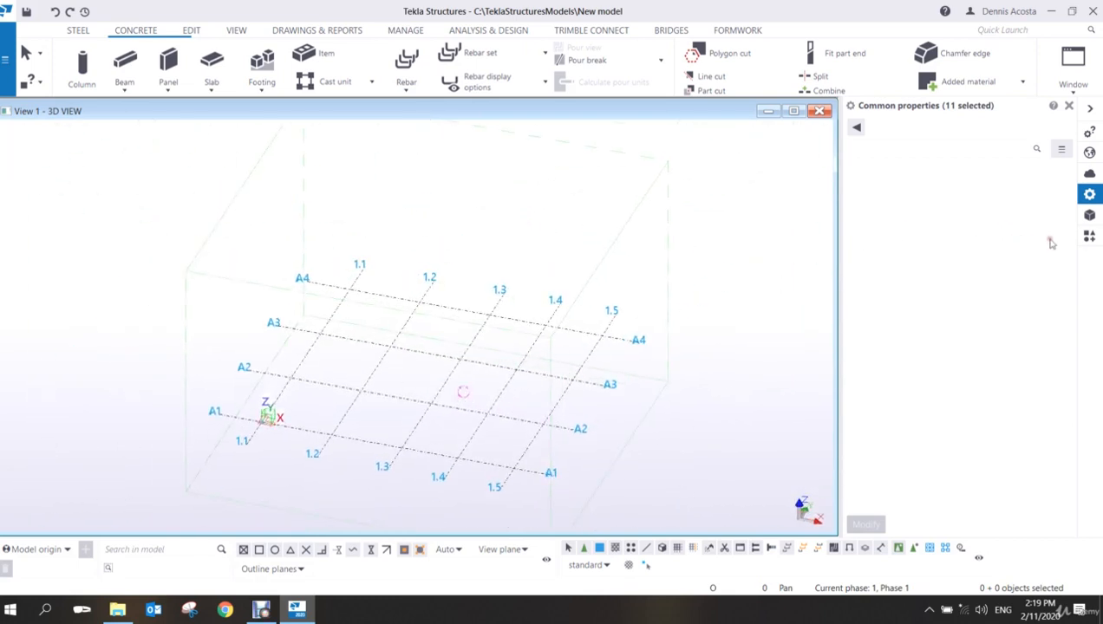
left_click(1089, 214)
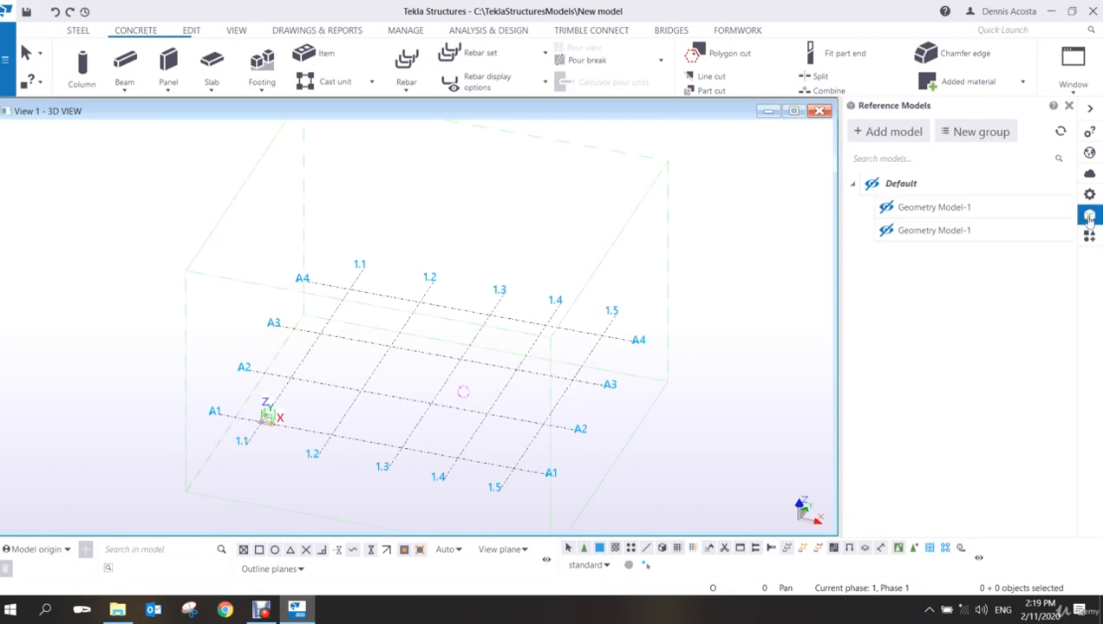
left_click(887, 209)
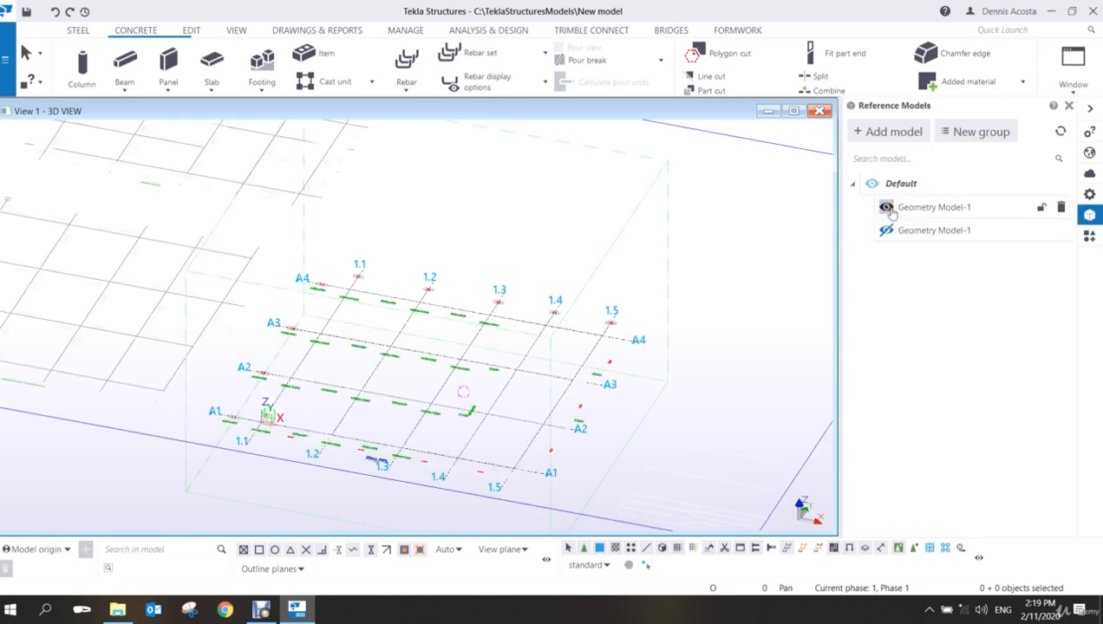
- Examine the reference drawing's footing and column size labels around the model origin in plan and 3D
scroll(351, 378, "up", 5)
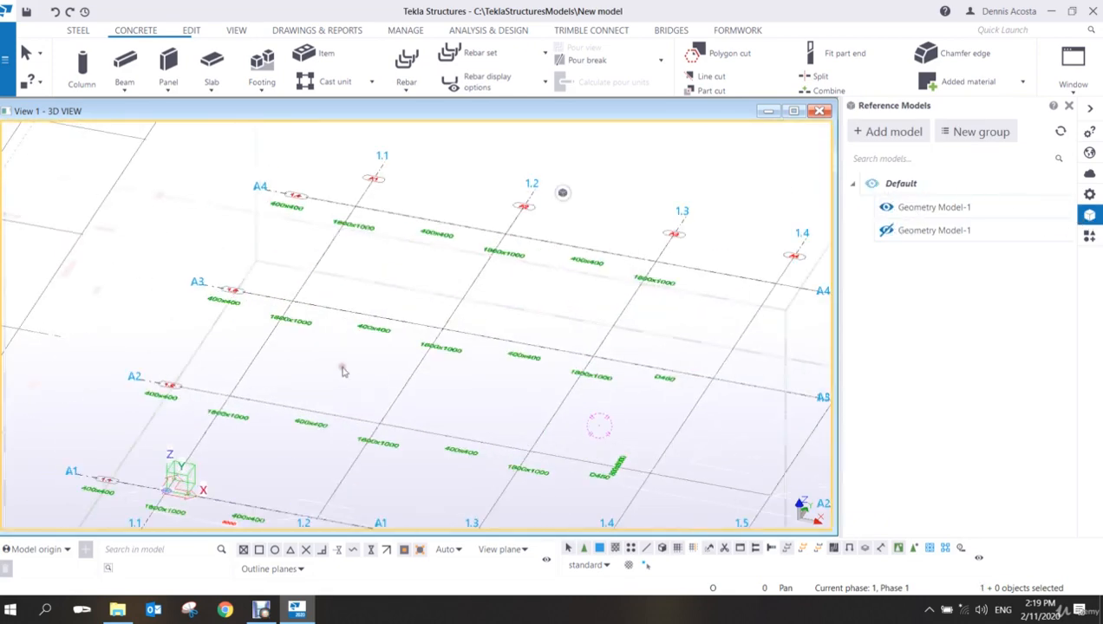
key("ctrl+p")
scroll(314, 381, "up", 5)
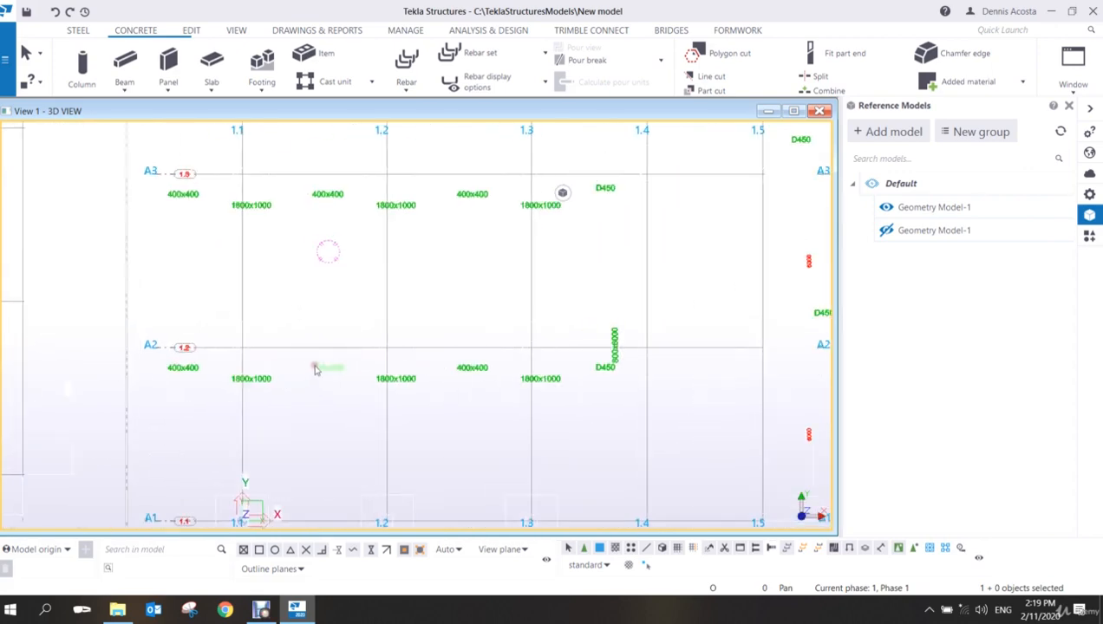
scroll(244, 460, "up", 3)
scroll(269, 451, "down", 1)
middle_click_drag(280, 451, 354, 309)
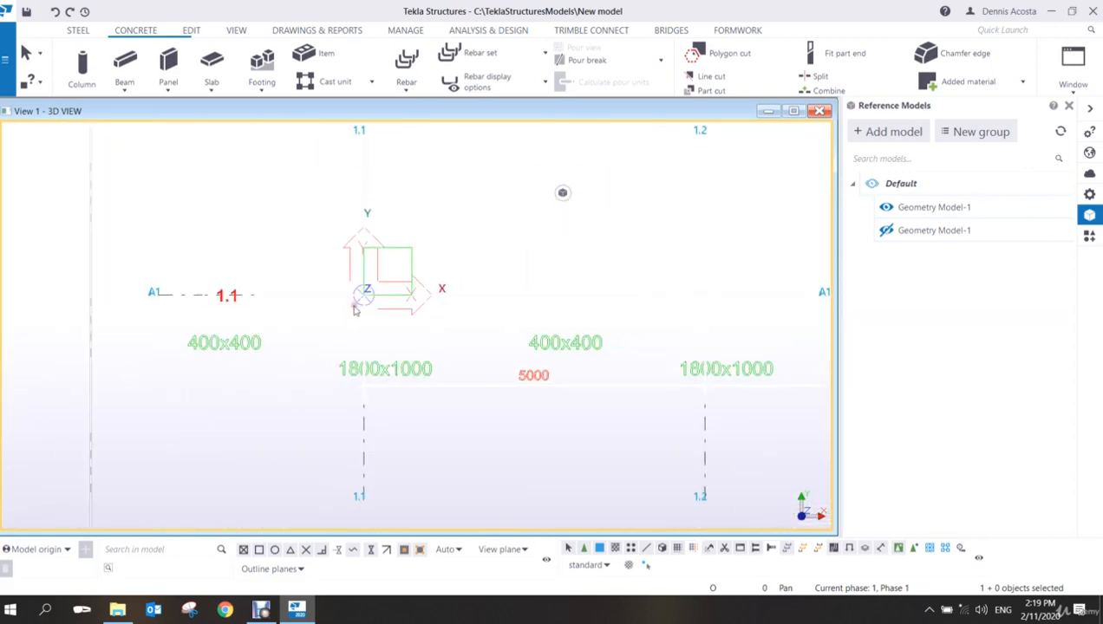
scroll(359, 307, "up", 2)
scroll(373, 304, "down", 4)
scroll(380, 302, "down", 2)
middle_click_drag(397, 264, 364, 145, "ctrl")
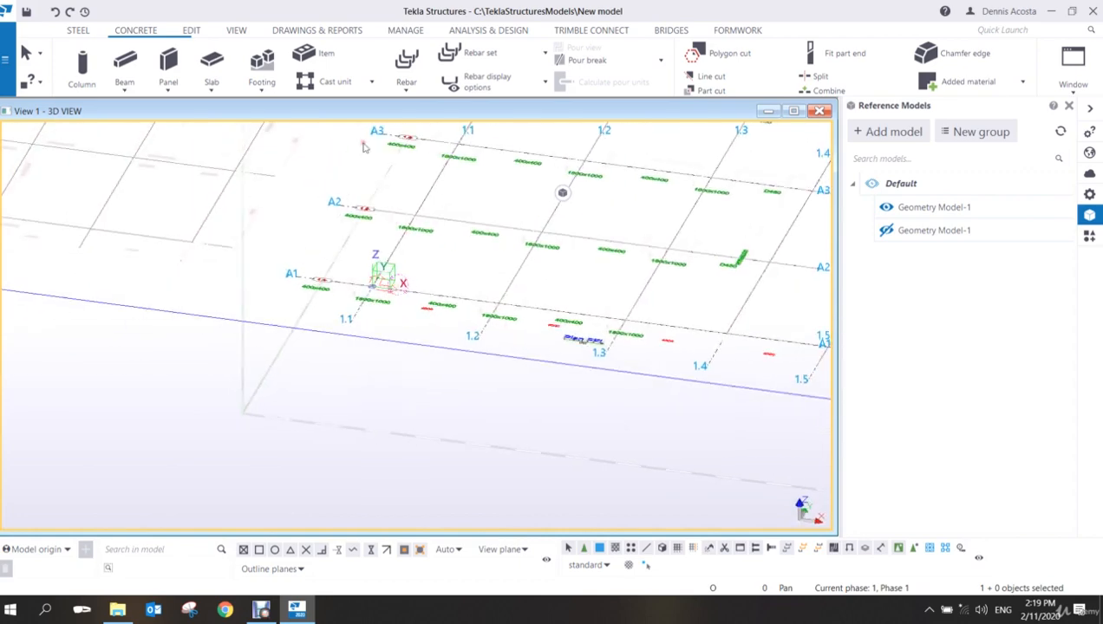
scroll(307, 271, "up", 5)
scroll(417, 344, "down", 2)
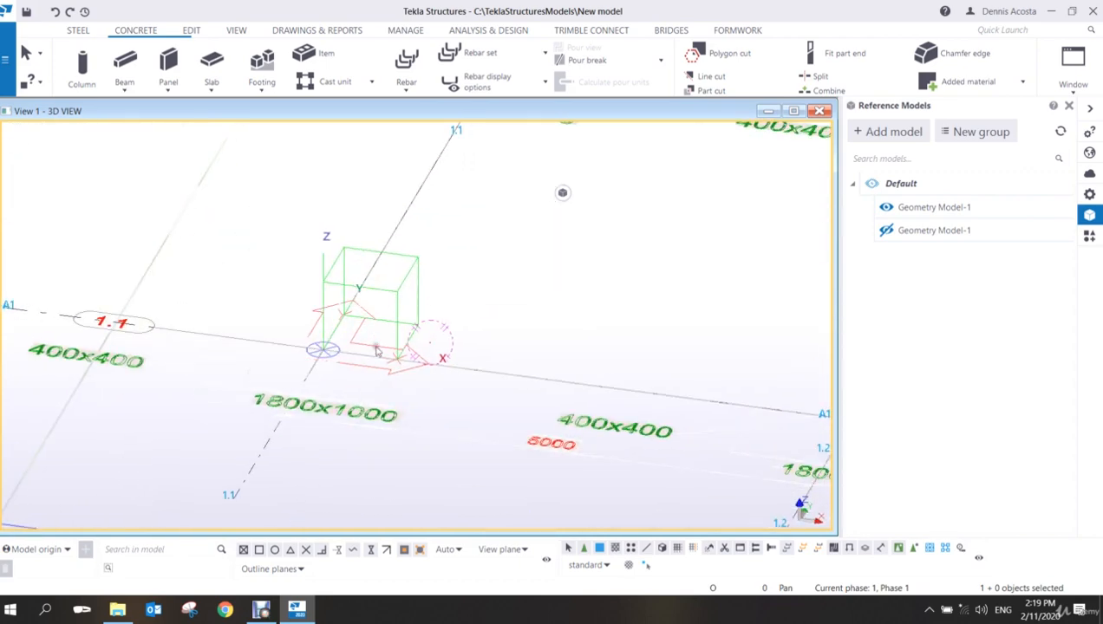
scroll(389, 327, "down", 2)
scroll(416, 347, "down", 3)
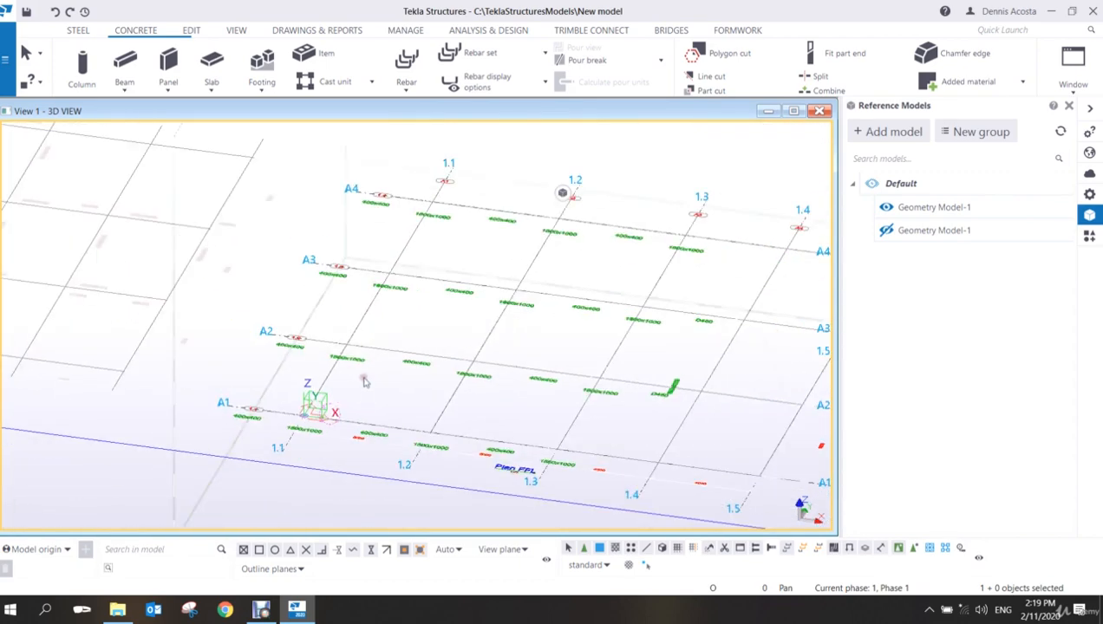
- Review the whole reference drawing in plan, comparing its layouts with the grid A1–A4 and 1.1–1.5
key("ctrl+p")
scroll(411, 354, "up", 2)
scroll(371, 359, "down", 2)
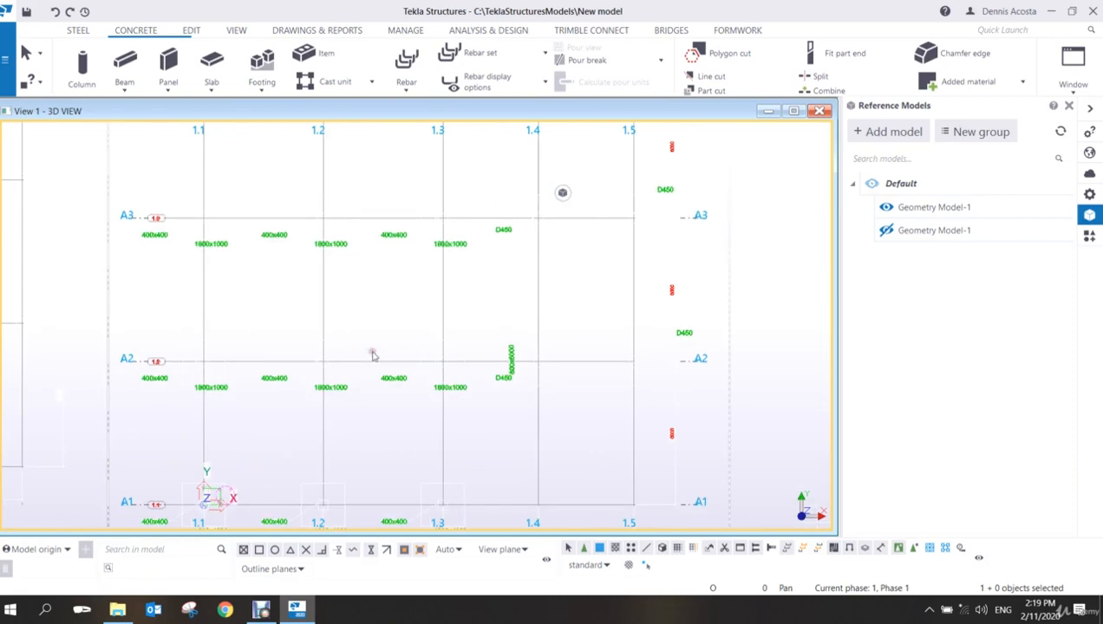
scroll(364, 364, "down", 3)
middle_click_drag(227, 358, 339, 367)
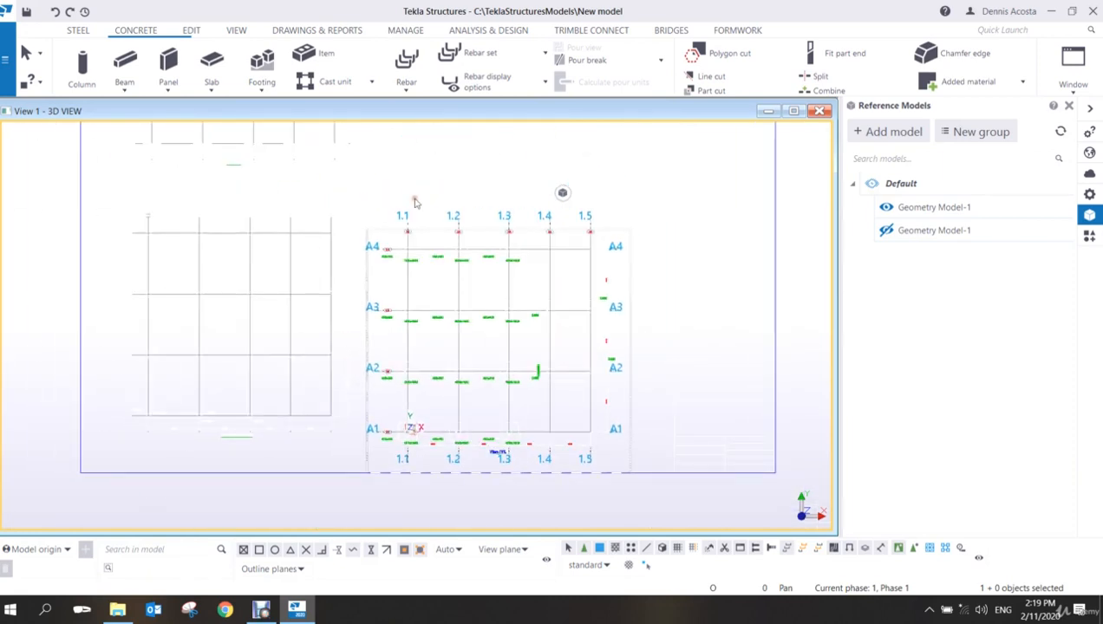
left_click(668, 162)
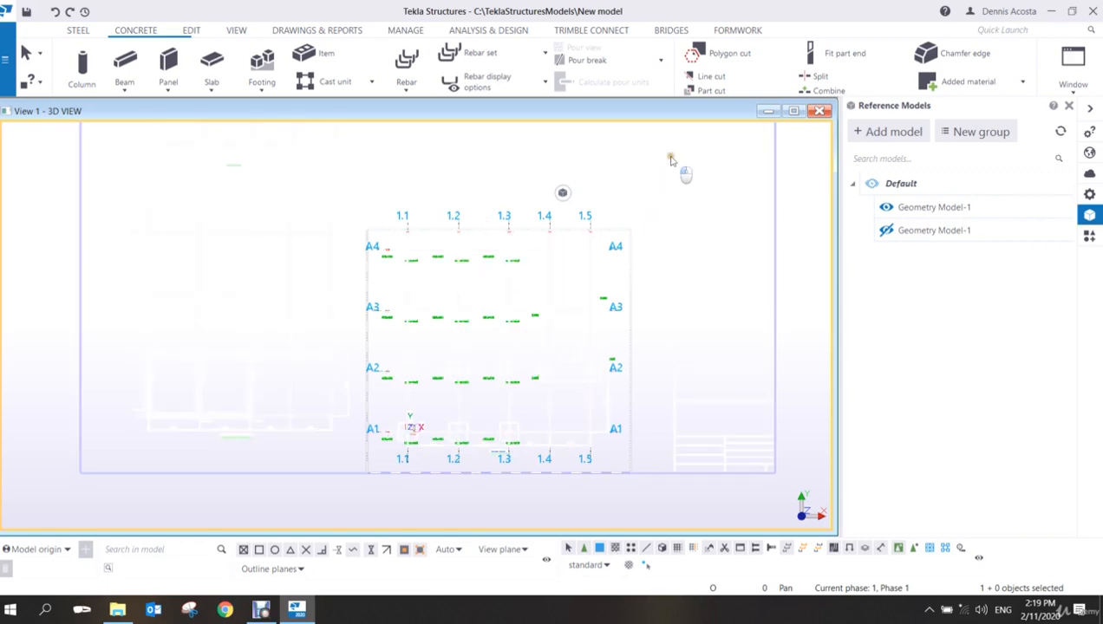
middle_click_drag(643, 218, 622, 250)
scroll(622, 250, "down", 2)
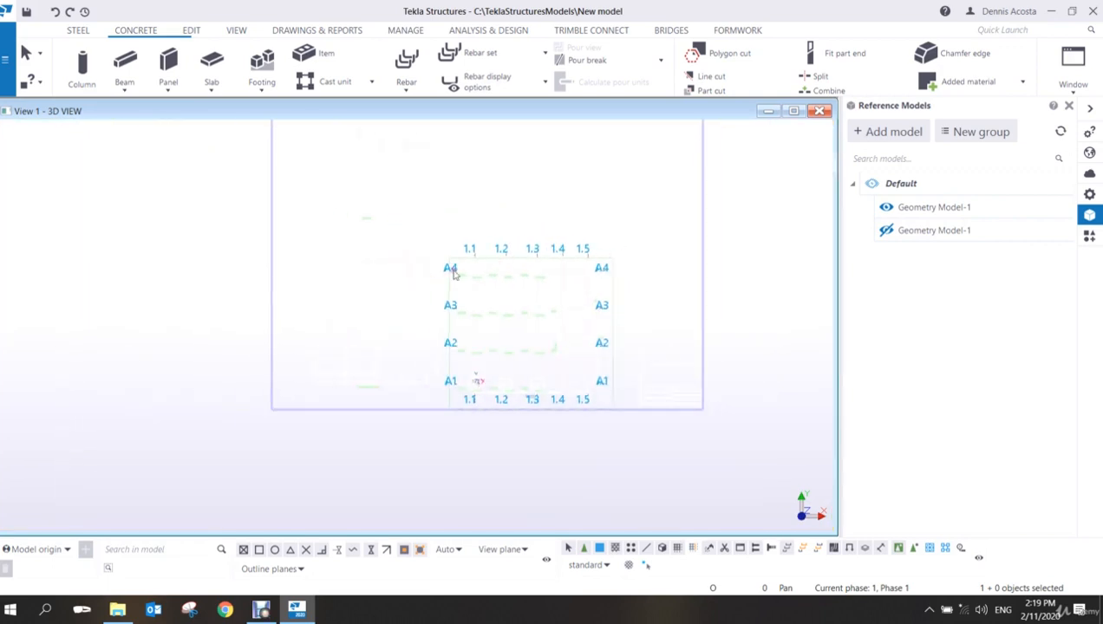
scroll(451, 272, "up", 2)
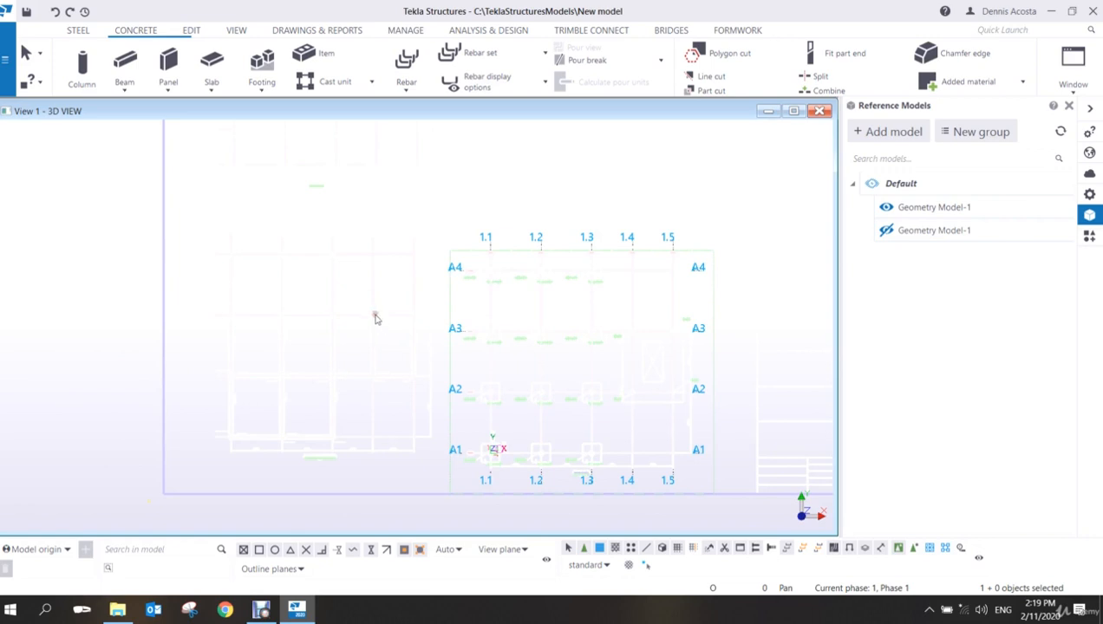
left_click(530, 188)
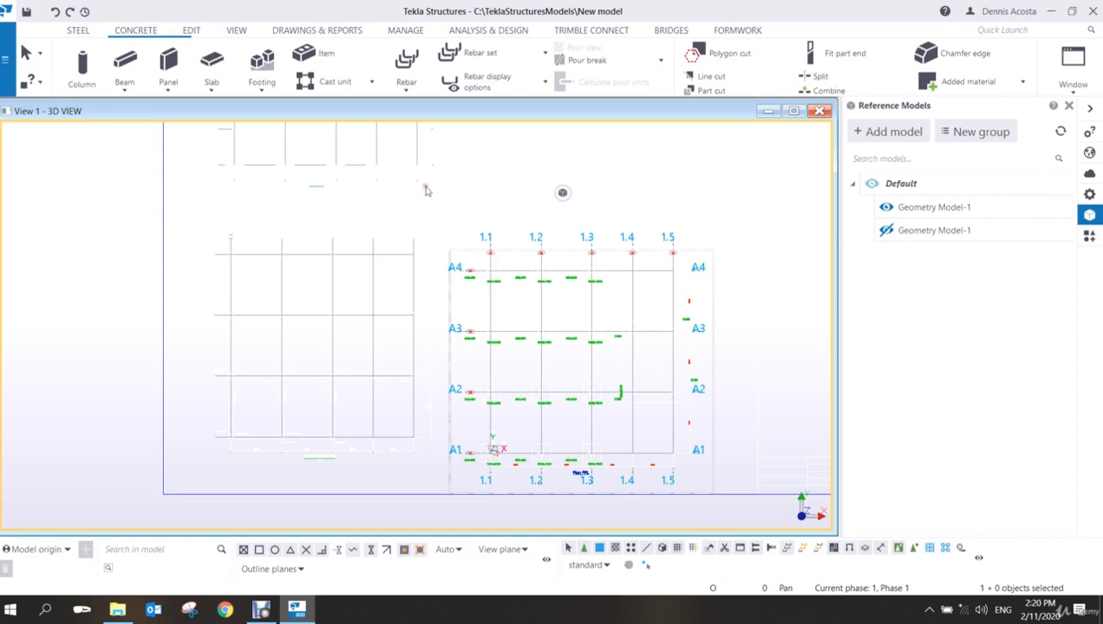
left_click(371, 255)
left_click(261, 611)
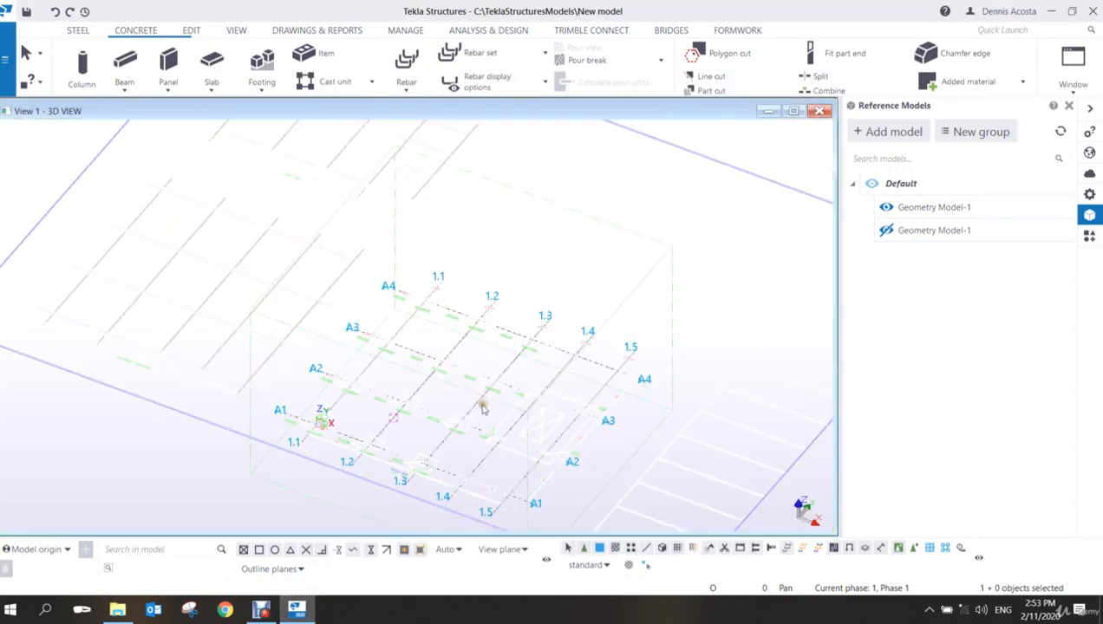
- Examine the footing outlines and their 1800x1000 labels near grid intersection A1/1.1 in 3D
scroll(475, 423, "up", 5)
scroll(453, 438, "down", 4)
scroll(362, 435, "up", 2)
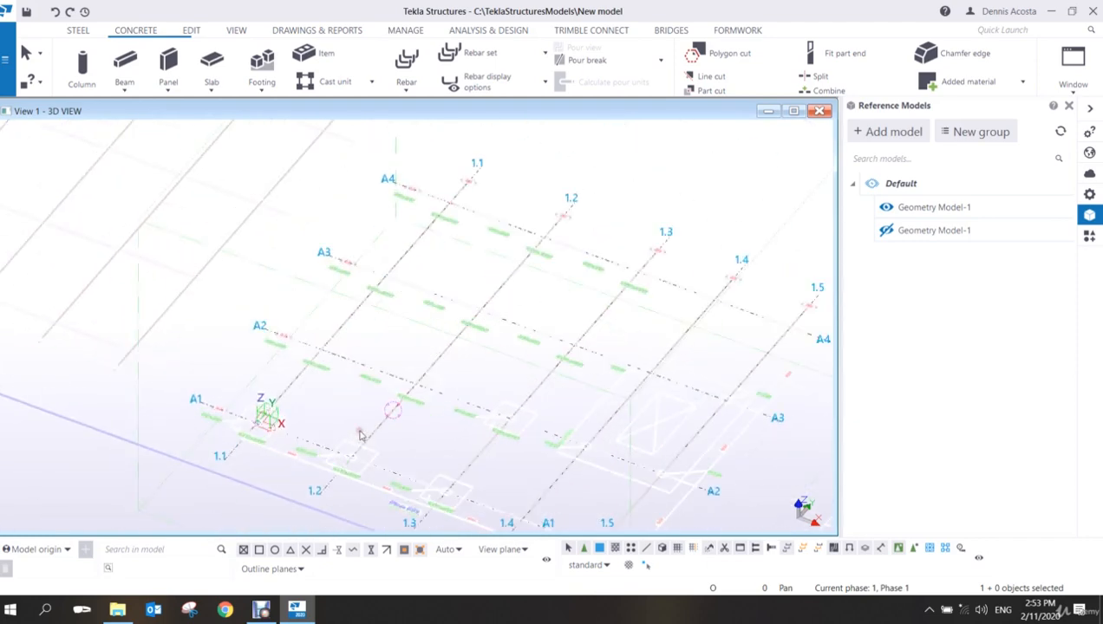
scroll(362, 435, "up", 2)
middle_click_drag(361, 435, 401, 438, "ctrl")
scroll(401, 433, "down", 4)
scroll(374, 361, "up", 1)
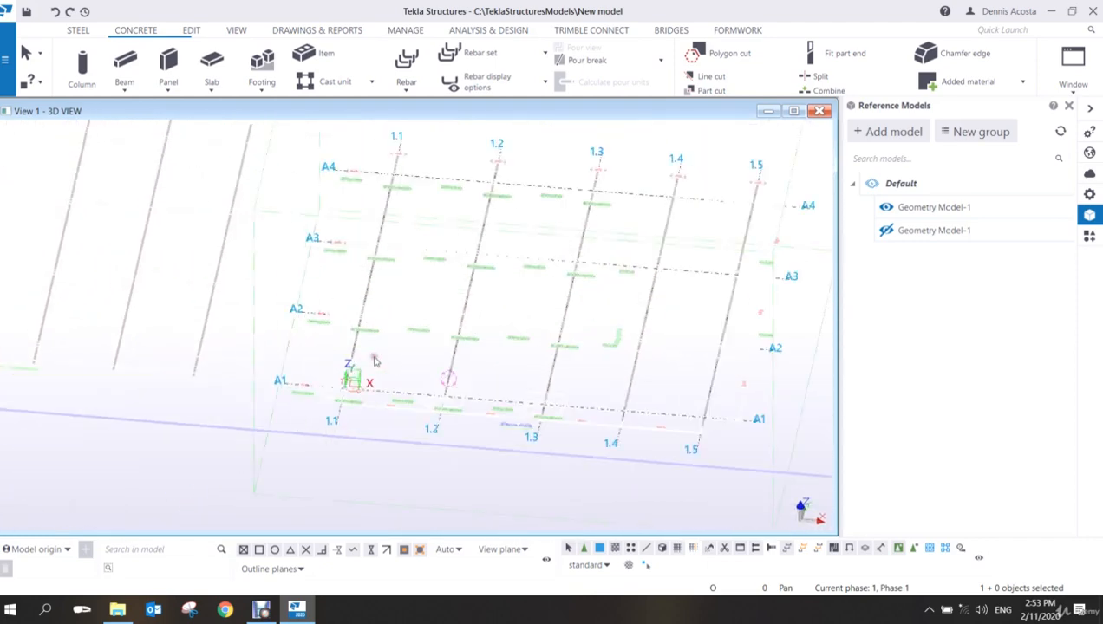
scroll(375, 362, "up", 4)
scroll(330, 421, "up", 3)
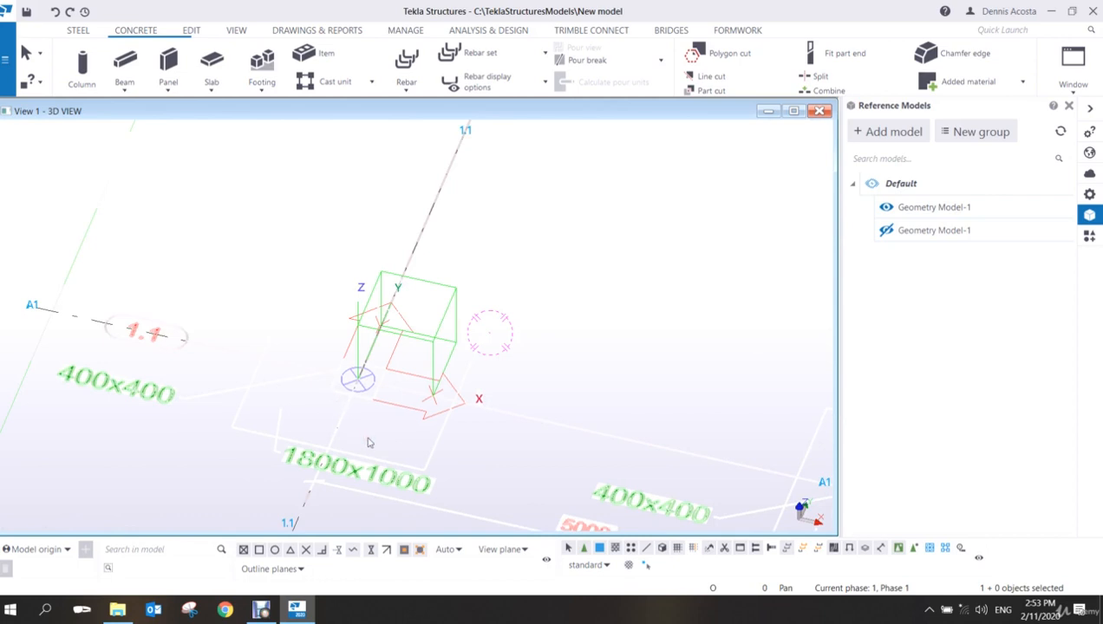
scroll(369, 440, "down", 3)
middle_click_drag(406, 431, 336, 400)
scroll(340, 405, "up", 2)
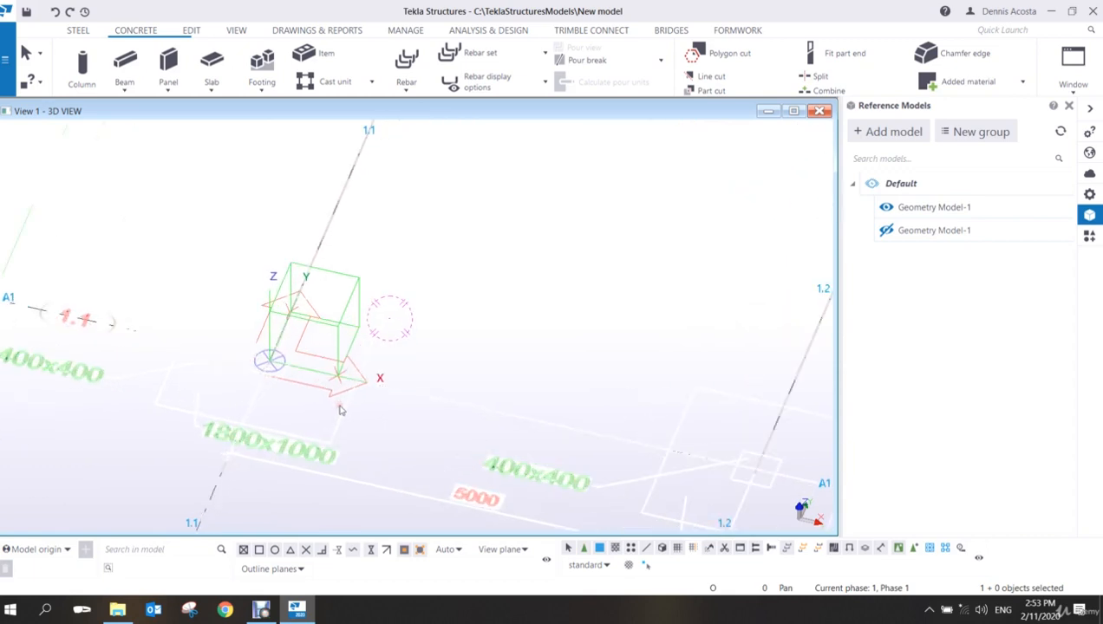
scroll(340, 411, "down", 3)
- Start a concrete pad footing with profile 1800*1800 and its bottom level at -1000 mm
left_click(271, 56)
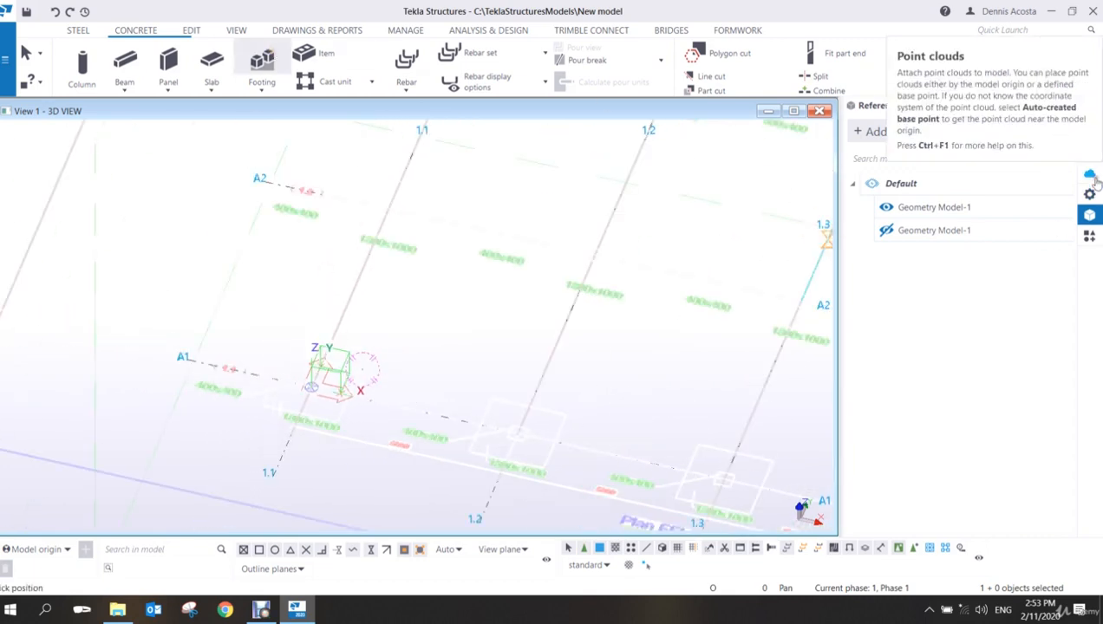
left_click(1090, 194)
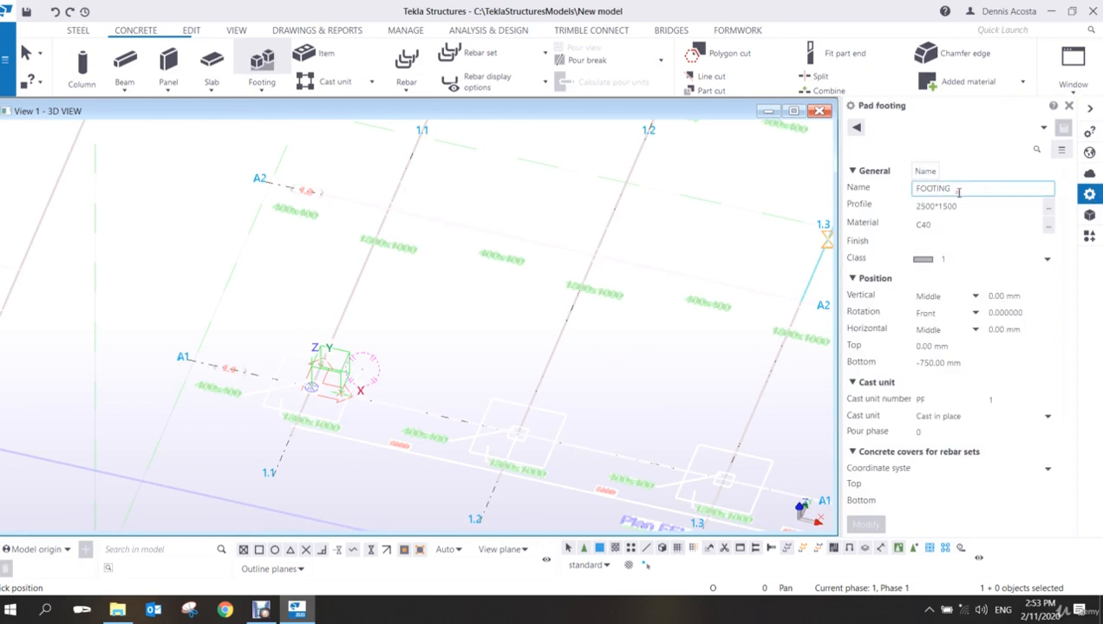
key("Tab")
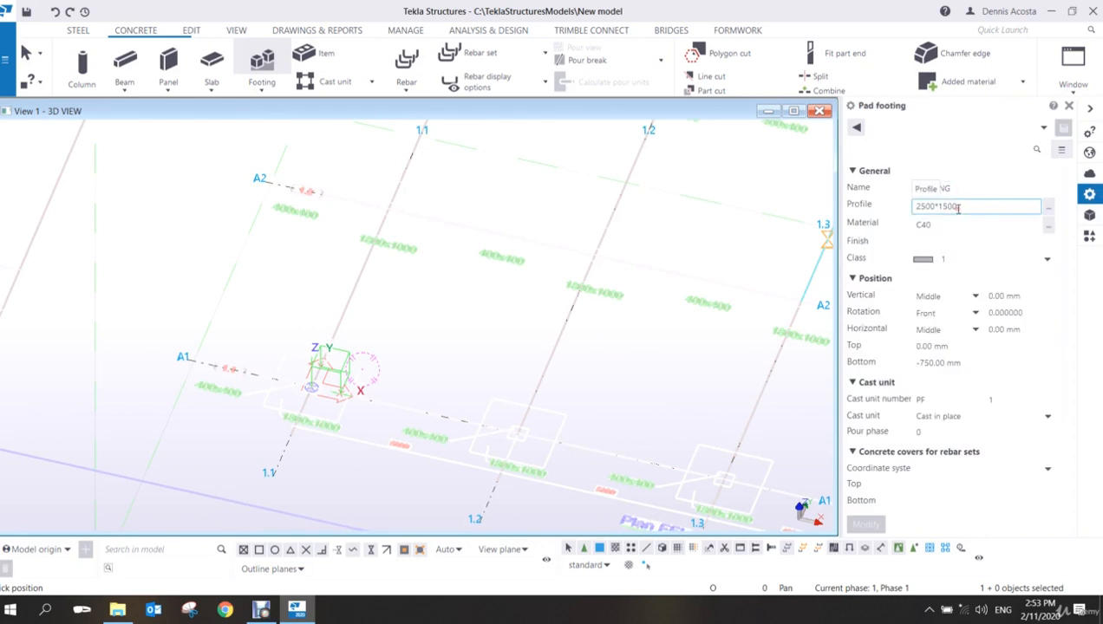
type("1800*18")
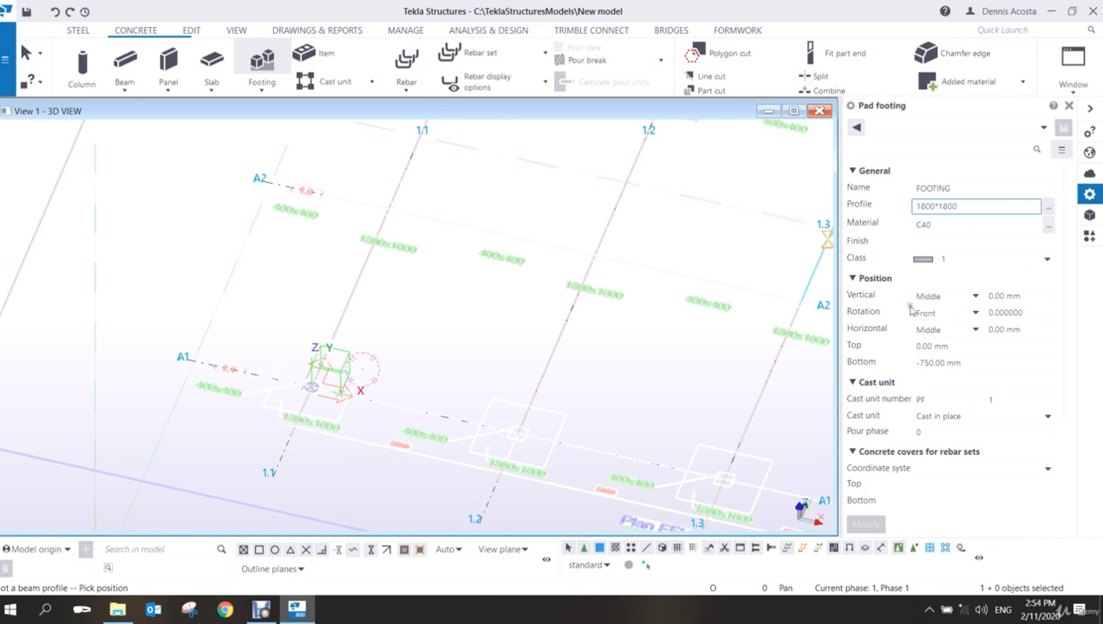
left_click(954, 363)
type("-1000")
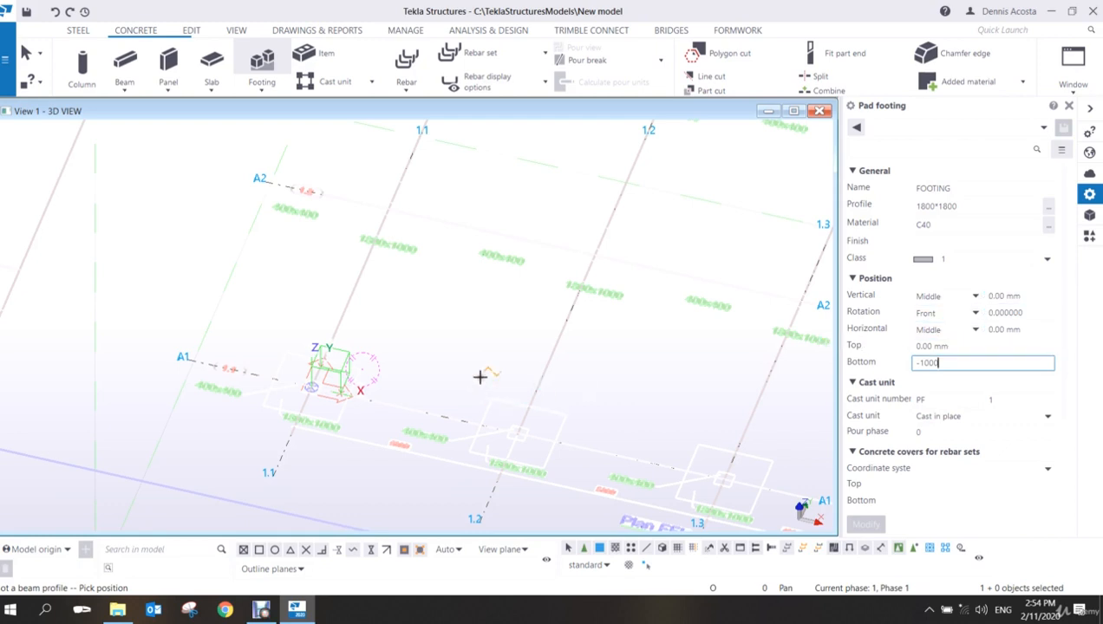
- Set the pad footing's rotation to Top and place the footing at grid intersection A1/1.1
left_click(950, 313)
left_click(947, 343)
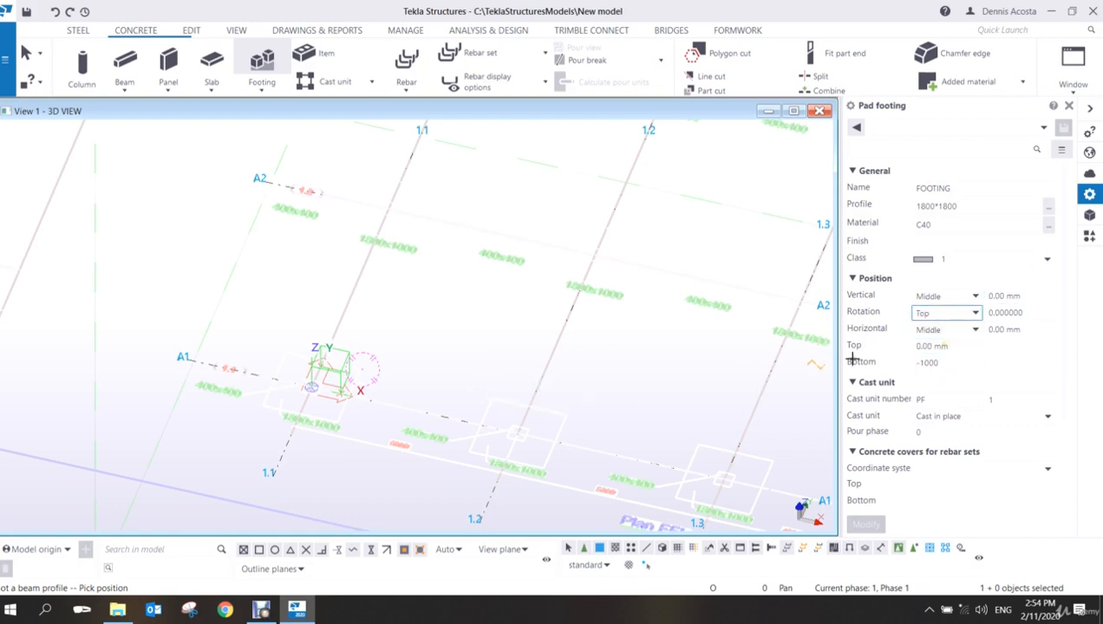
scroll(307, 401, "up", 3)
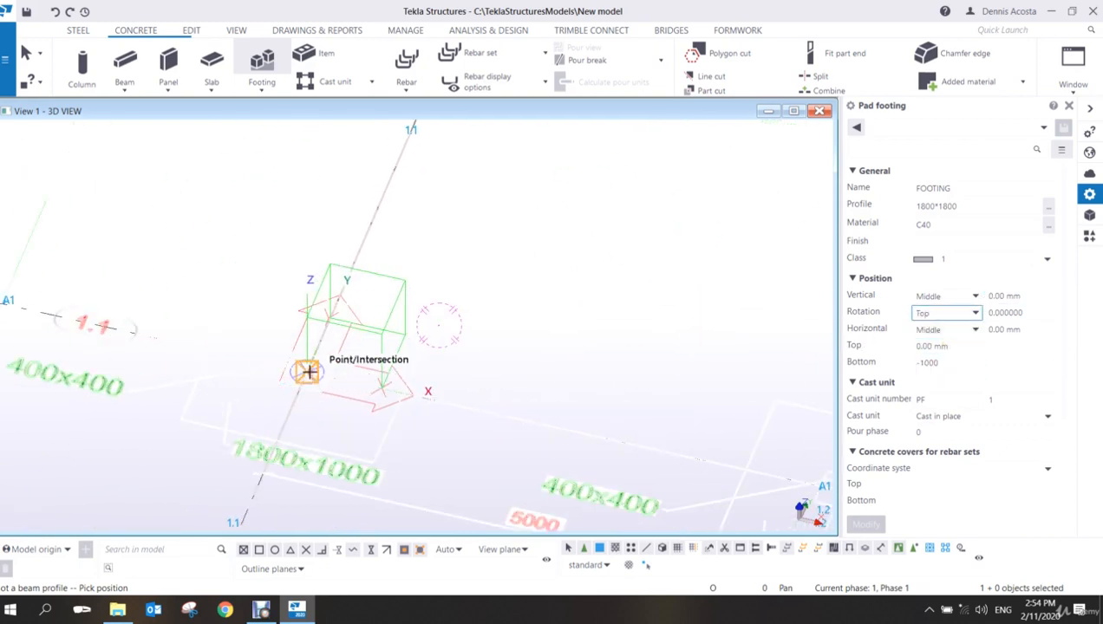
left_click(307, 372)
scroll(310, 375, "down", 5)
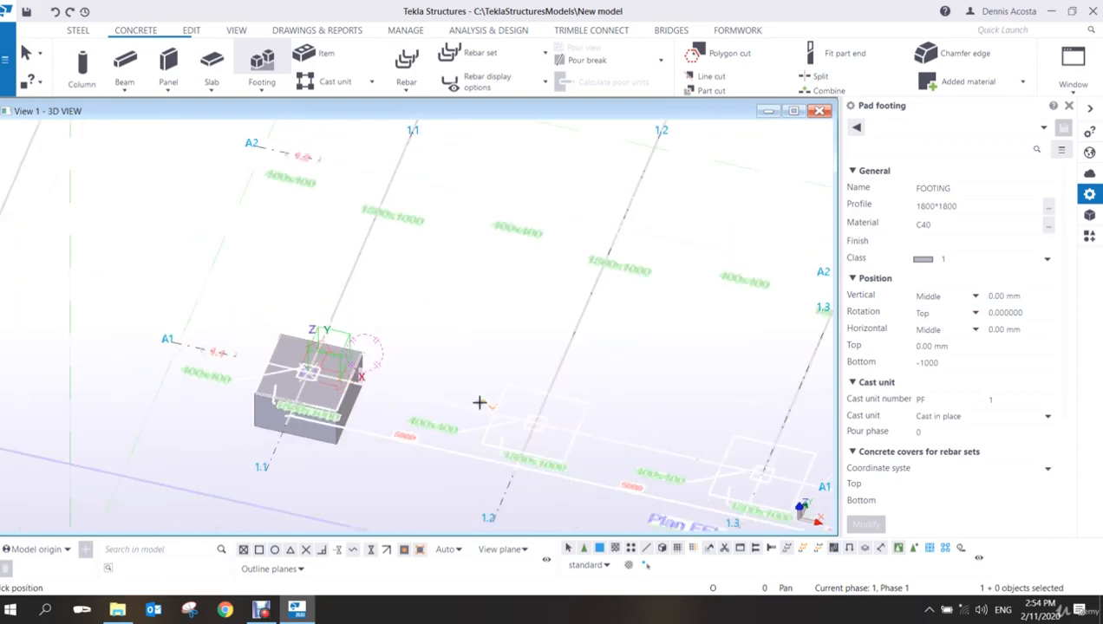
- Place two more pad footings at grid intersections A1/1.2 and A1/1.3 and end the footing command
left_click(529, 422)
scroll(502, 377, "down", 3)
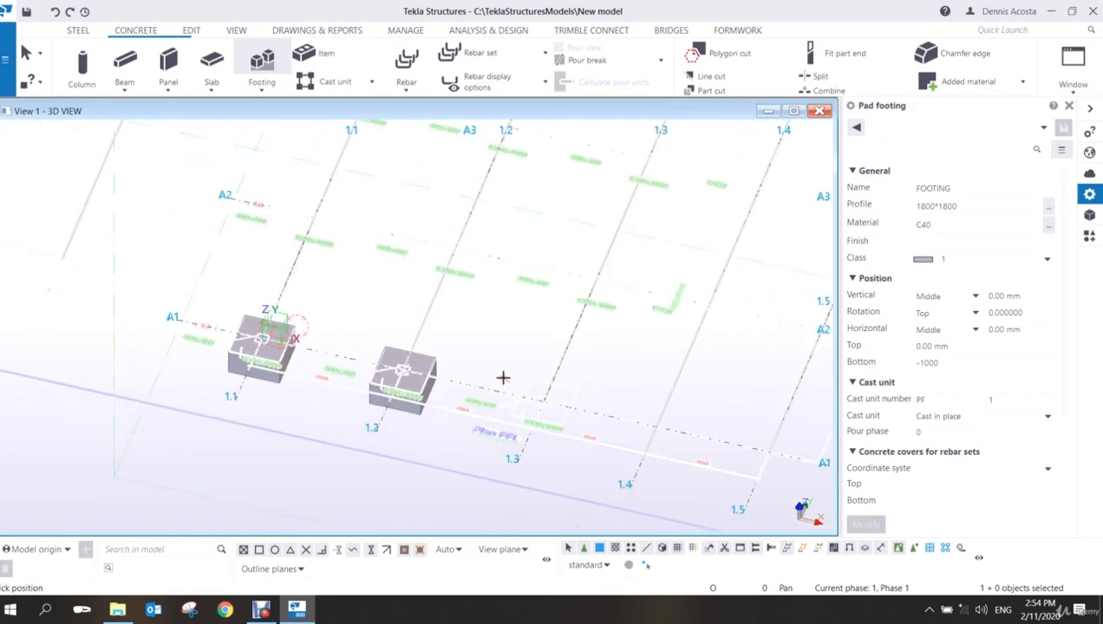
left_click(541, 402)
scroll(468, 382, "up", 4)
middle_click_drag(460, 398, 421, 359)
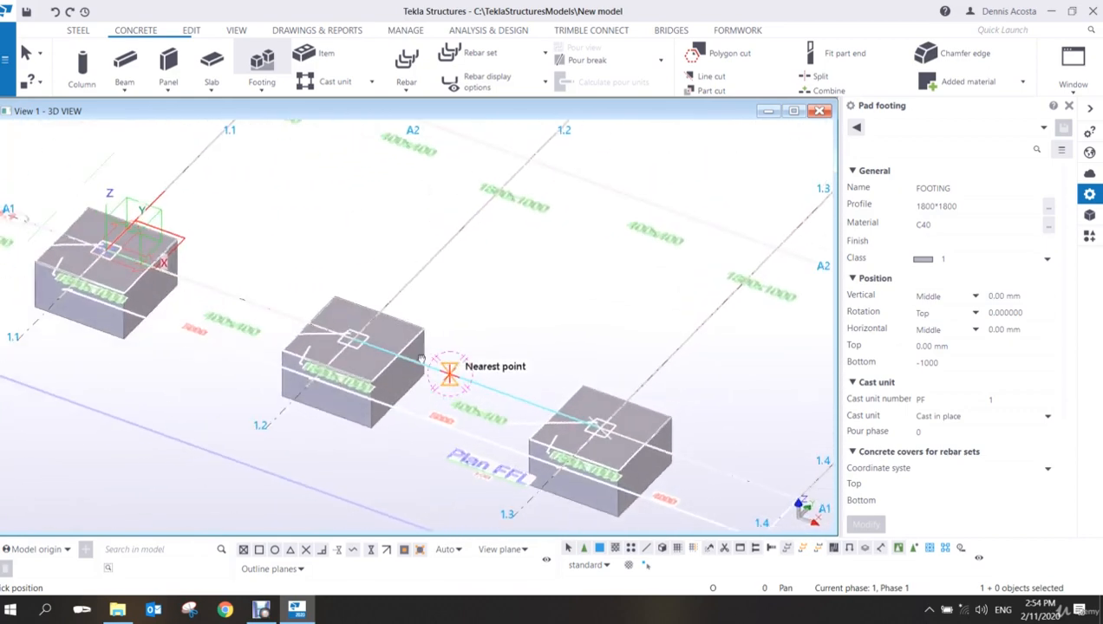
scroll(421, 359, "down", 4)
right_click(451, 253)
left_click(460, 260)
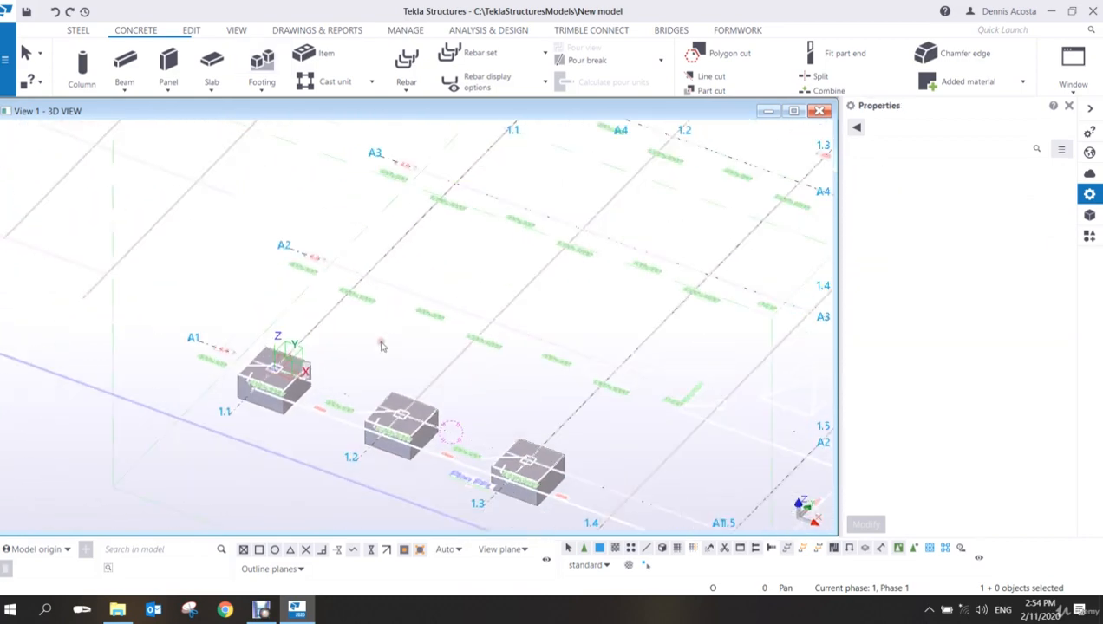
- Start a 400*400 concrete column with class 11 and its top level at 3500 mm
scroll(301, 381, "up", 3)
scroll(156, 357, "up", 3)
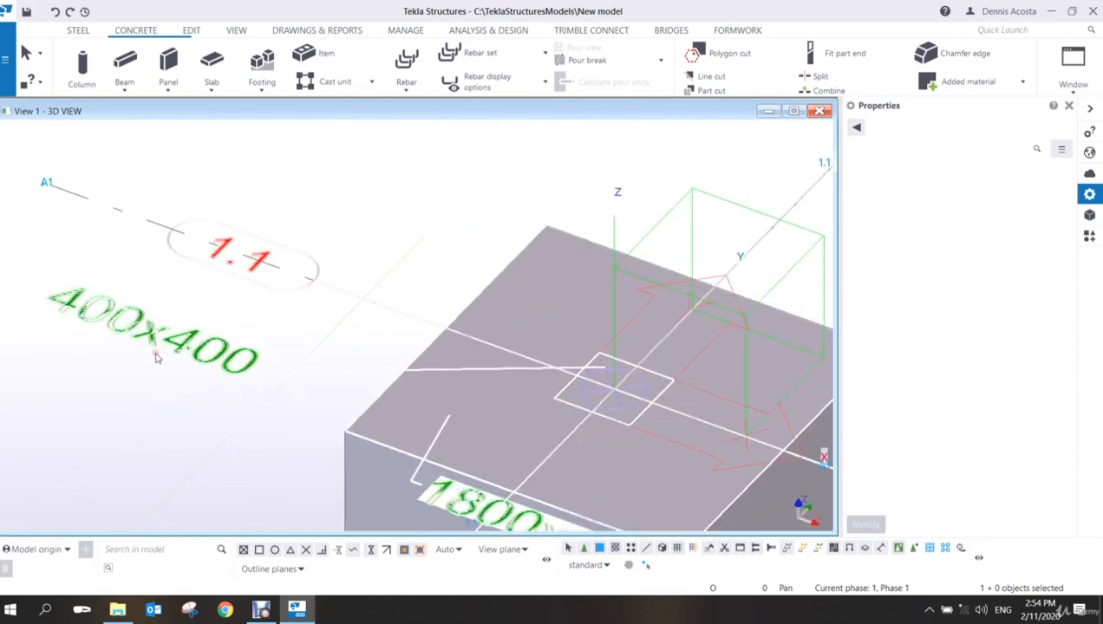
scroll(156, 357, "down", 10)
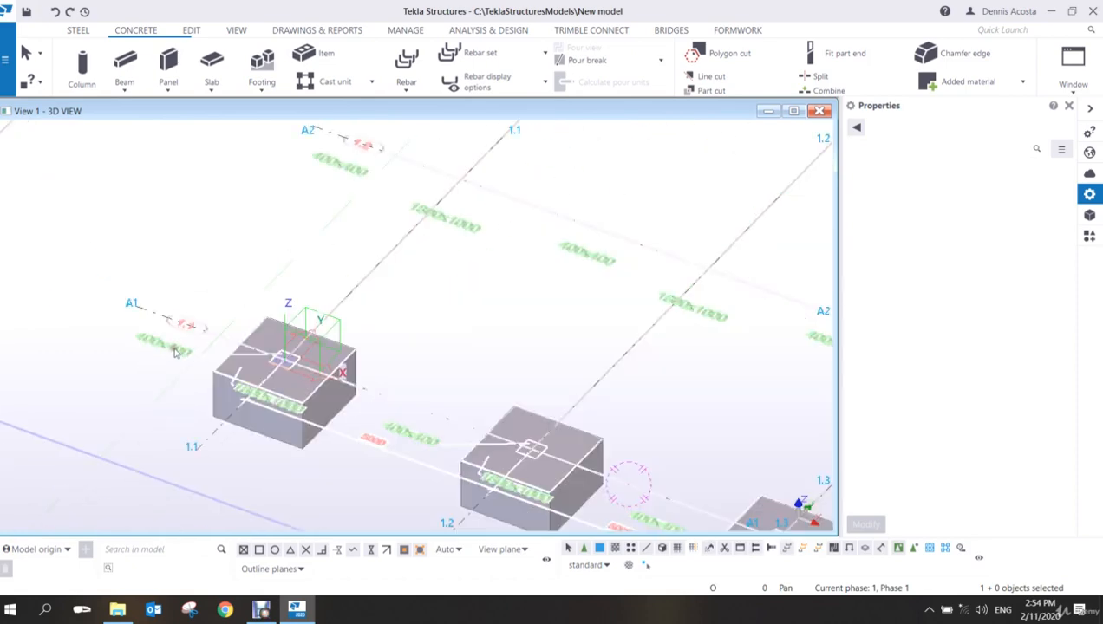
left_click(83, 69)
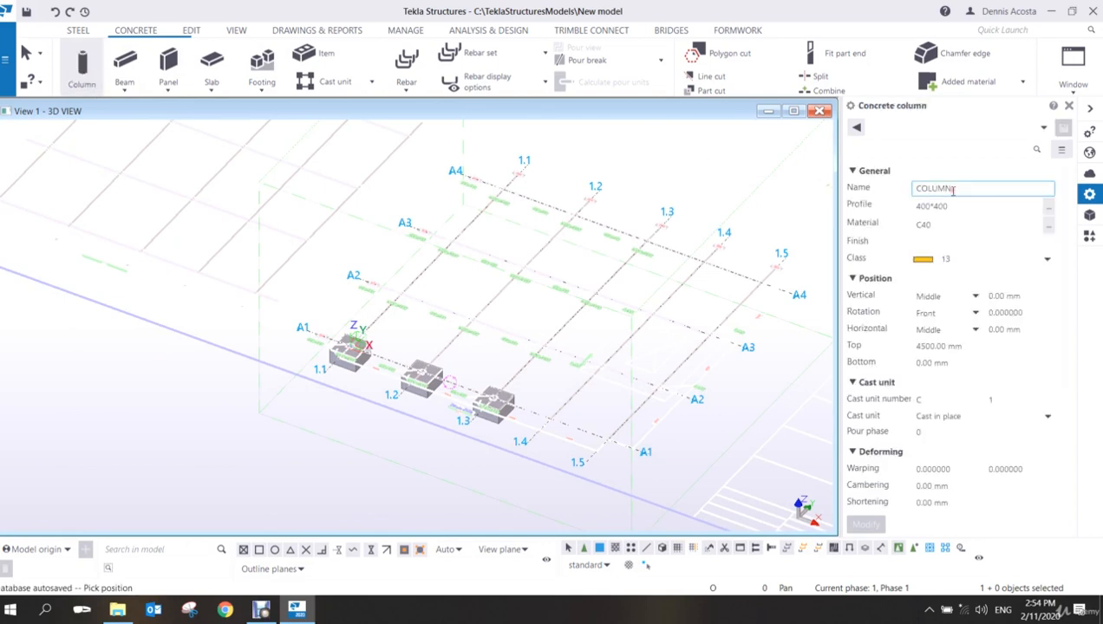
left_click(959, 257)
left_click(940, 433)
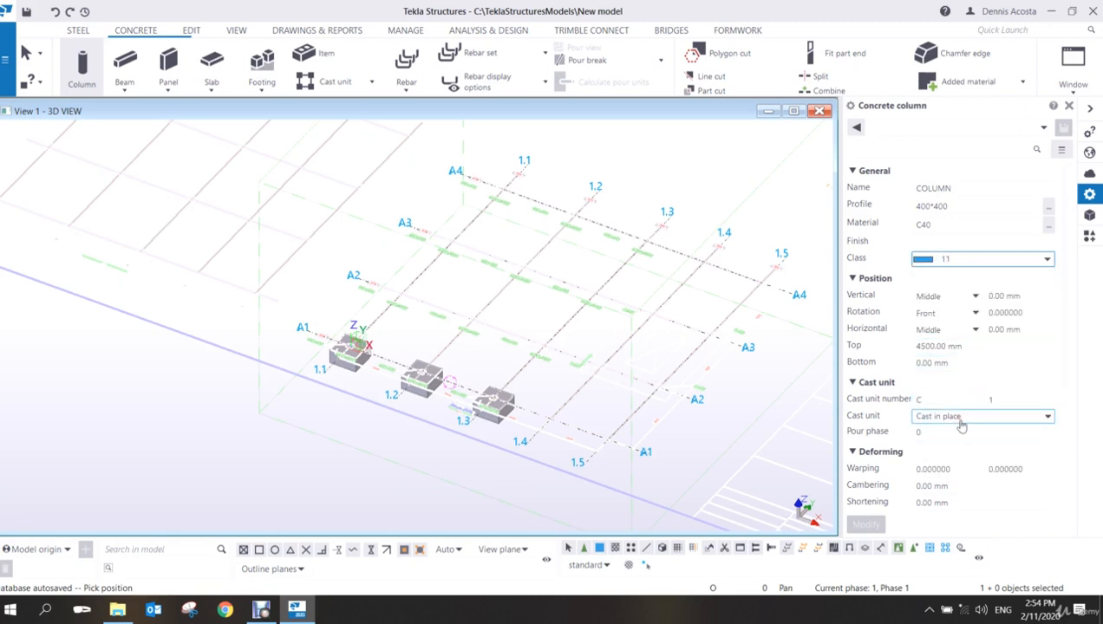
scroll(431, 382, "up", 5)
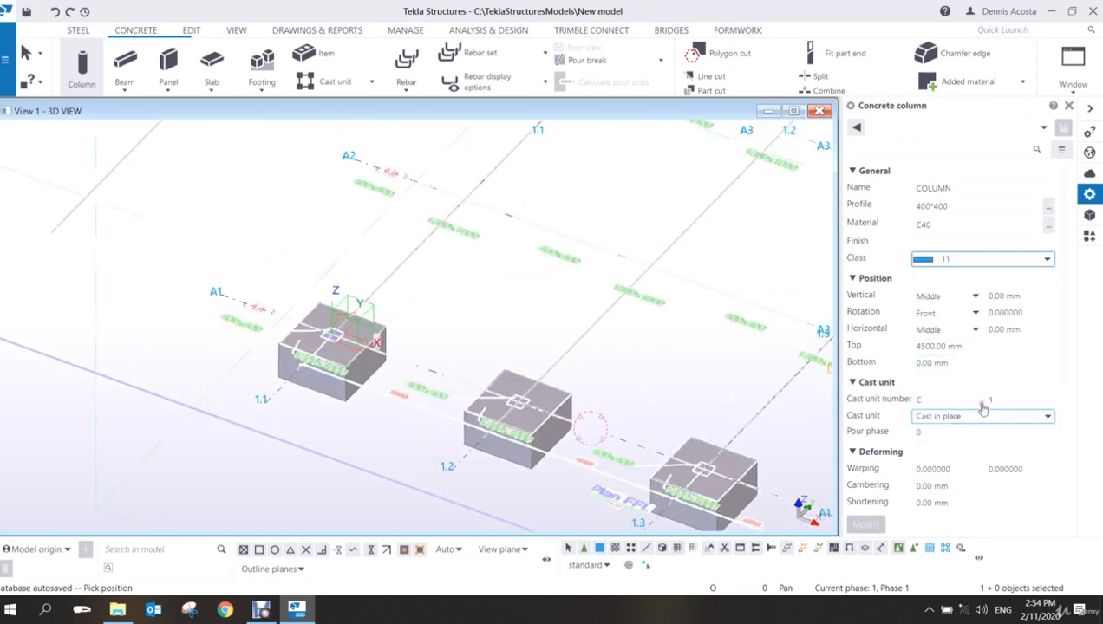
left_click(971, 347)
type("3500")
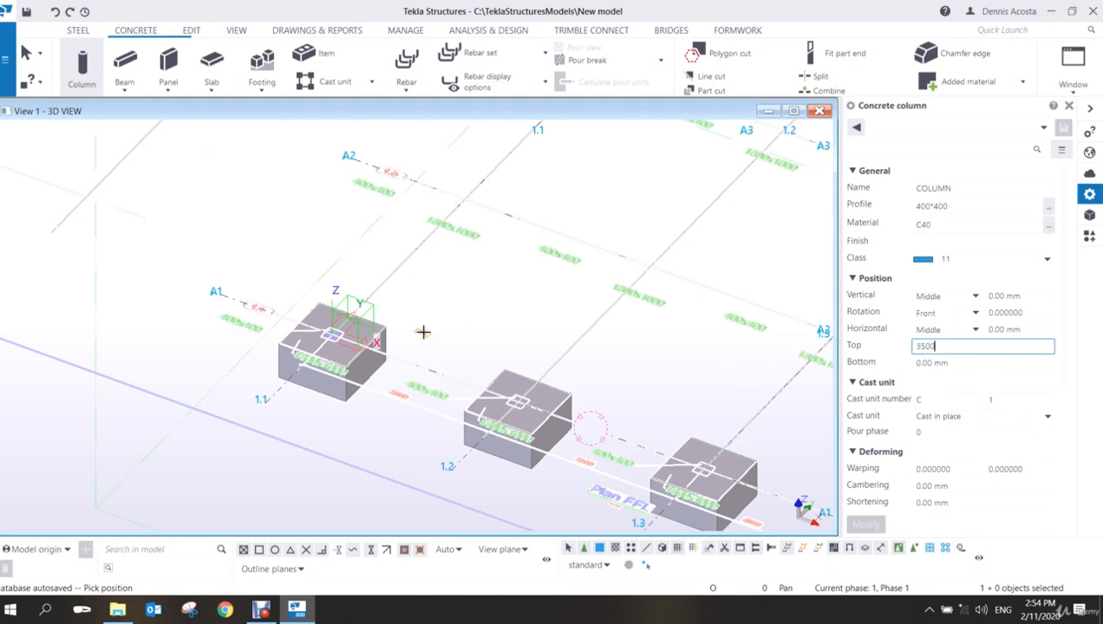
- Place columns on the three pad footings at A1/1.1, A1/1.2 and A1/1.3 and end the column command
scroll(342, 328, "up", 2)
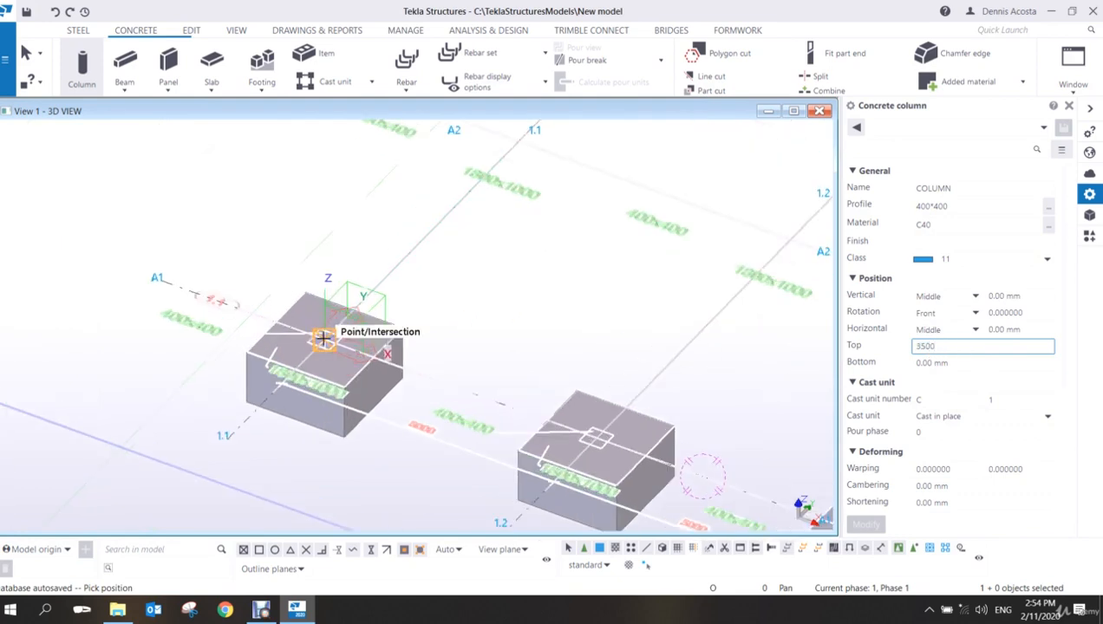
left_click(321, 337)
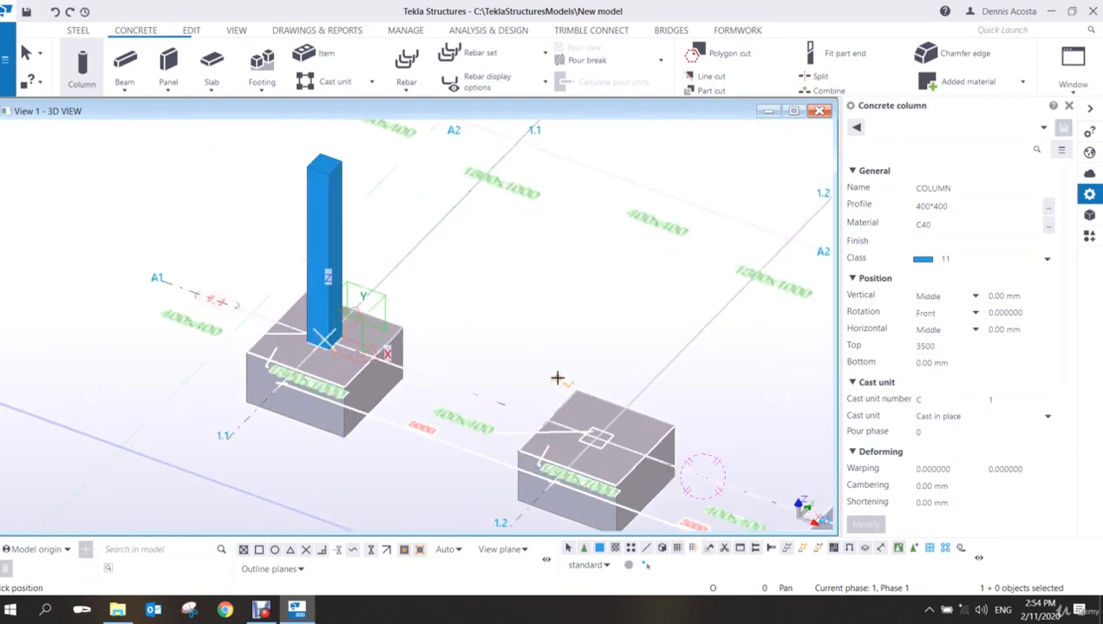
left_click(595, 435)
middle_click_drag(766, 450, 598, 364)
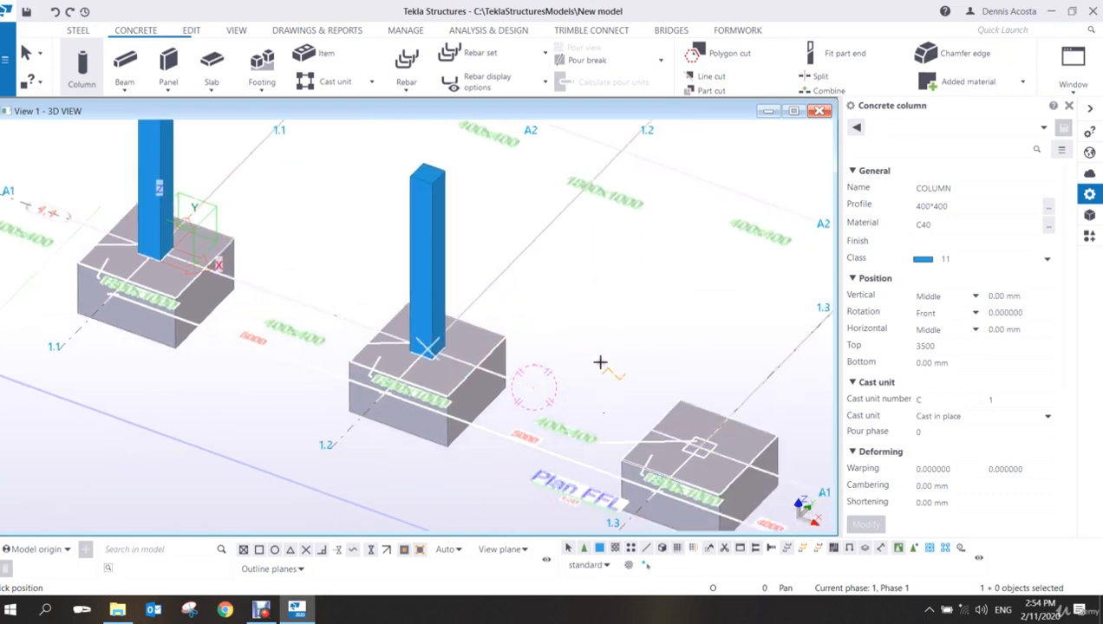
left_click(704, 444)
right_click(575, 286)
left_click(593, 297)
- Redraw the 3D view and fit its work area to the entire model
scroll(576, 347, "down", 4)
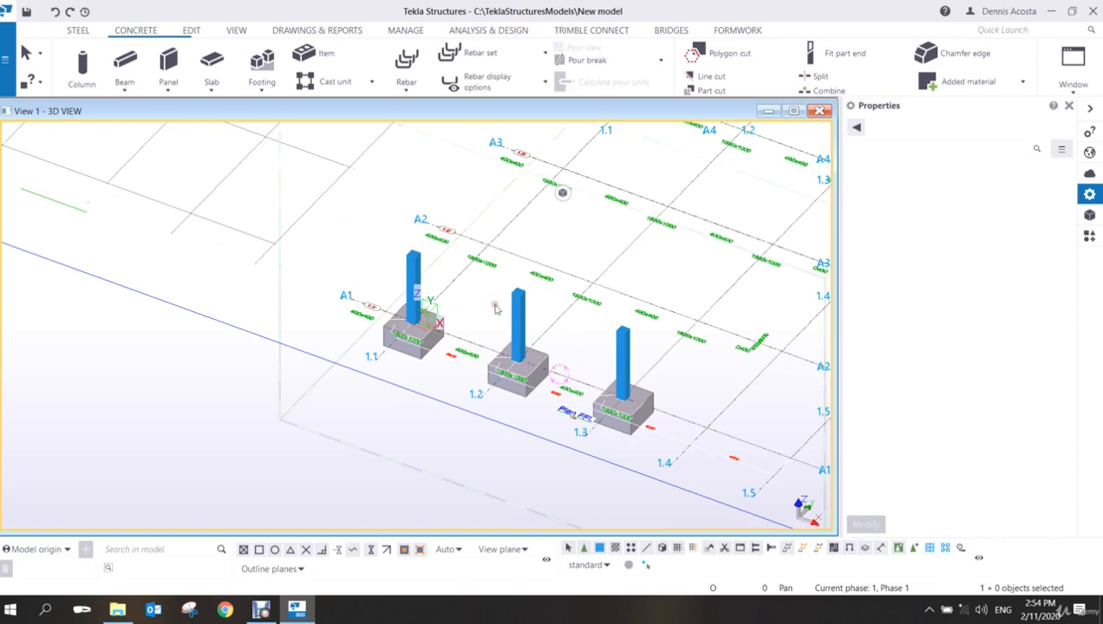
scroll(518, 344, "up", 2)
scroll(512, 342, "down", 2)
middle_click_drag(353, 254, 363, 285)
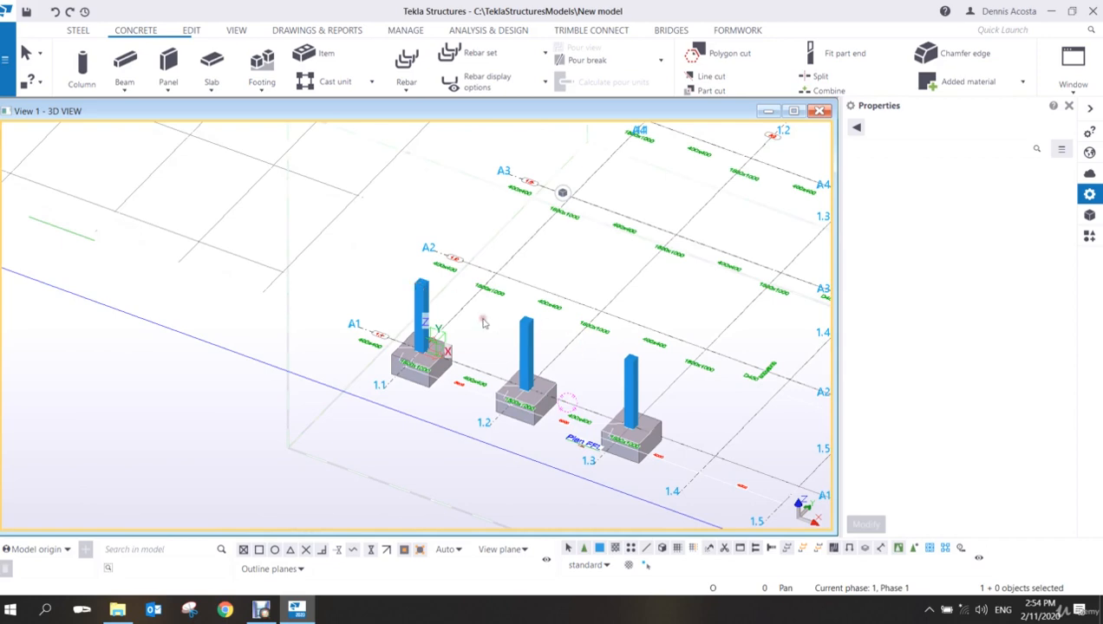
scroll(483, 322, "down", 2)
scroll(253, 253, "up", 3)
scroll(419, 216, "up", 4)
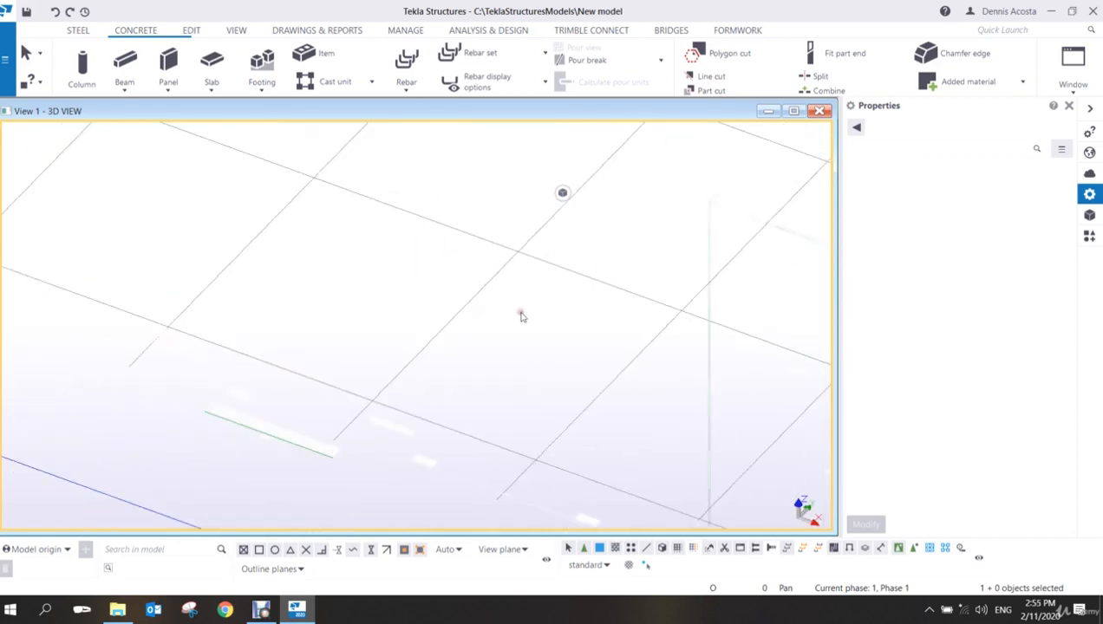
scroll(521, 317, "down", 5)
middle_click_drag(579, 283, 471, 279)
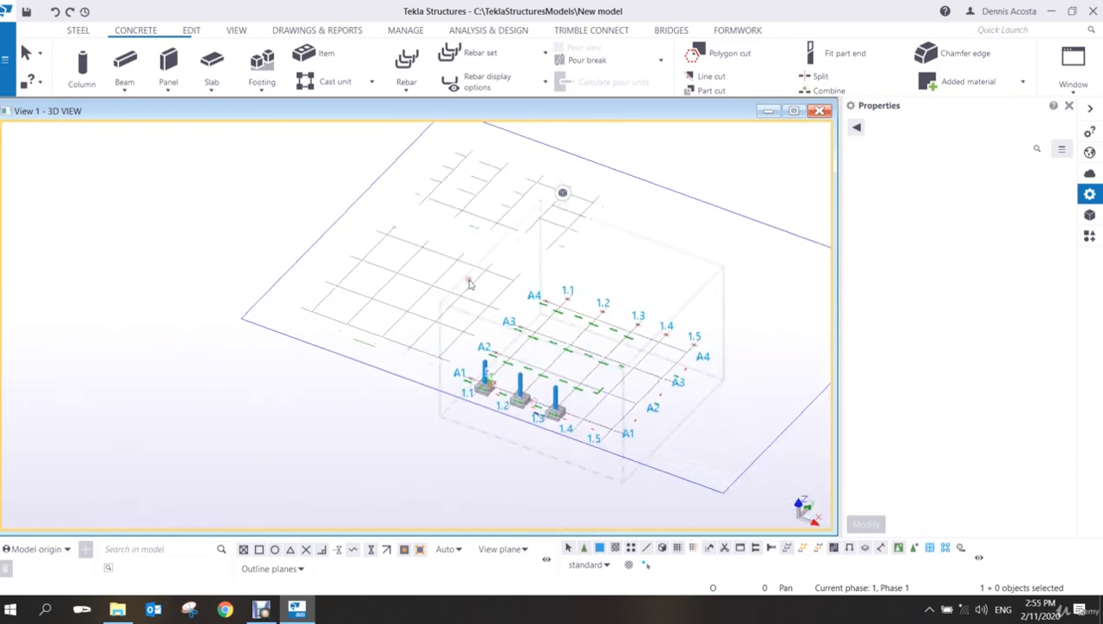
right_click(301, 226)
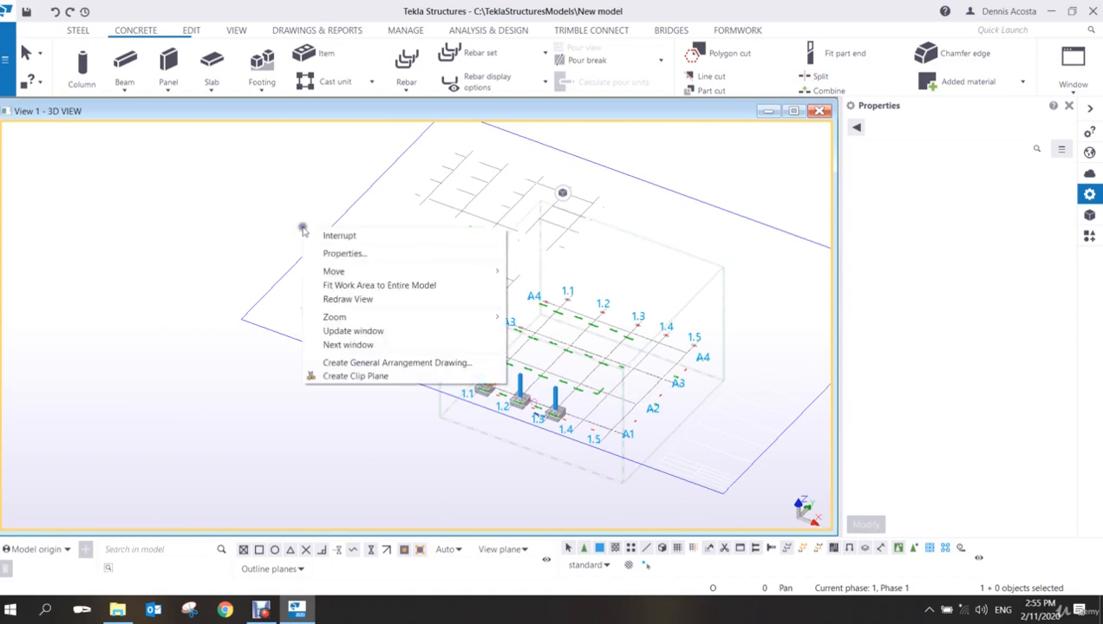
left_click(362, 301)
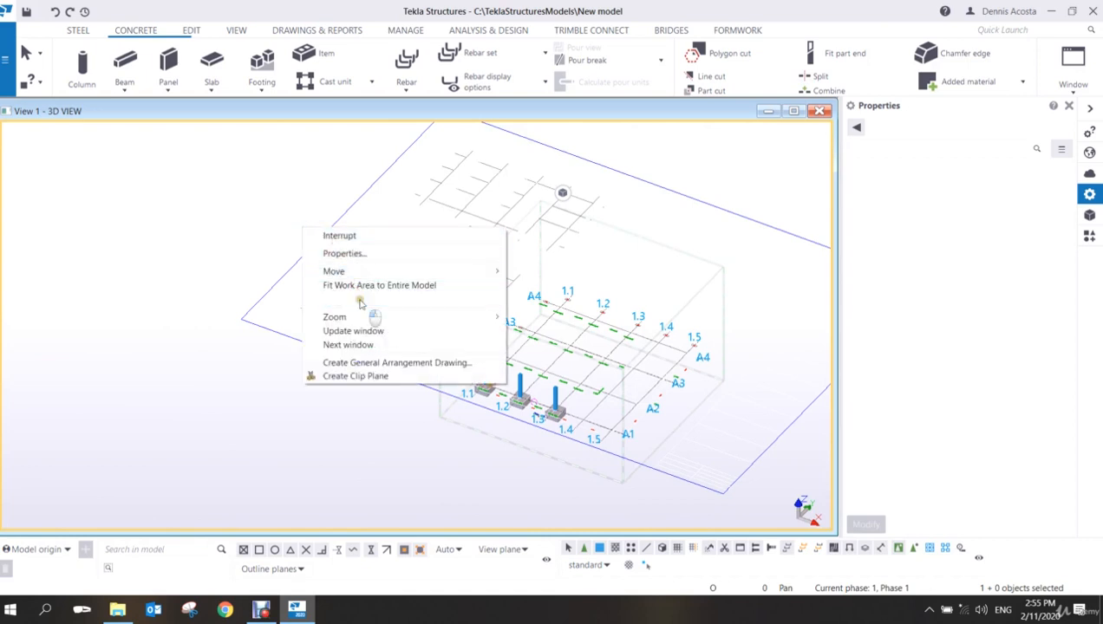
right_click(236, 216)
left_click(286, 271)
- Check the beam size label in the first-floor layout and start a concrete beam with profile 700*400 and class 12
scroll(222, 335, "up", 5)
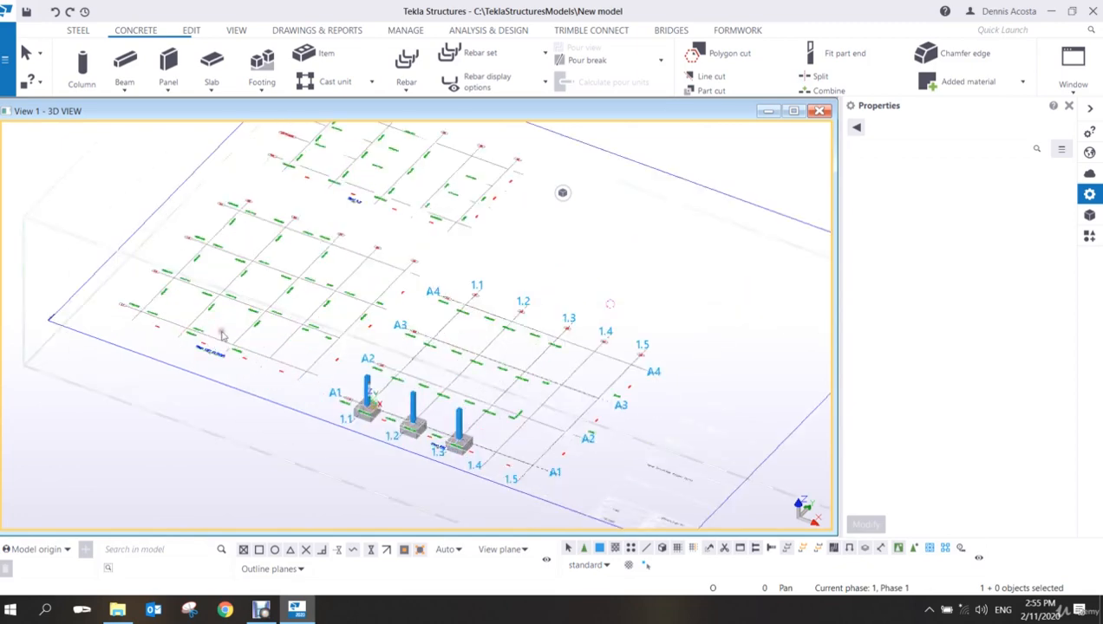
scroll(222, 336, "up", 6)
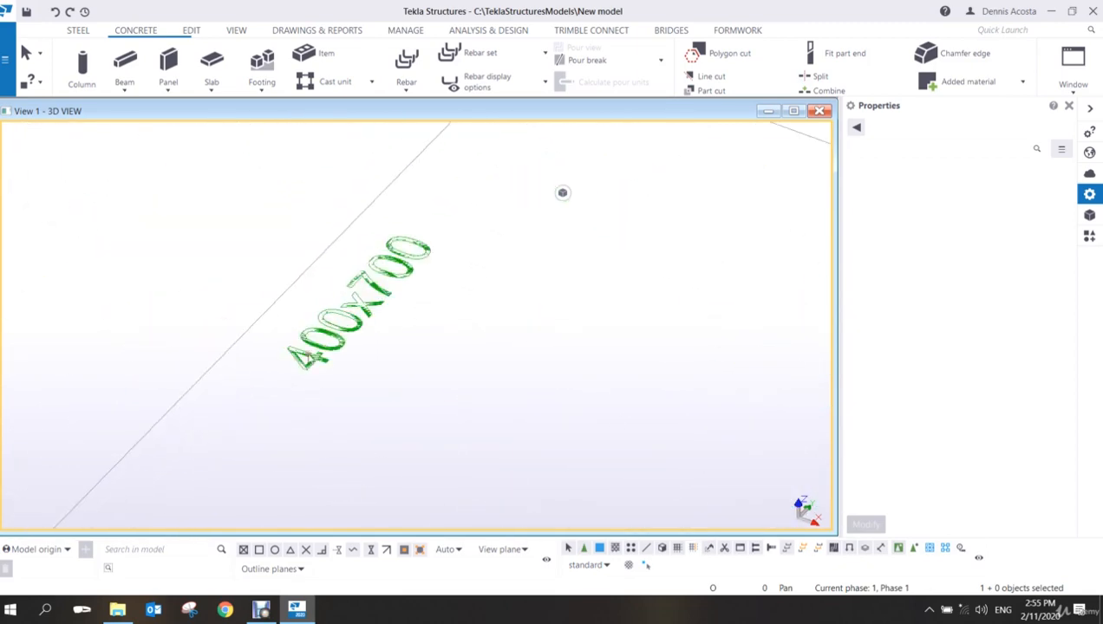
scroll(328, 319, "down", 10)
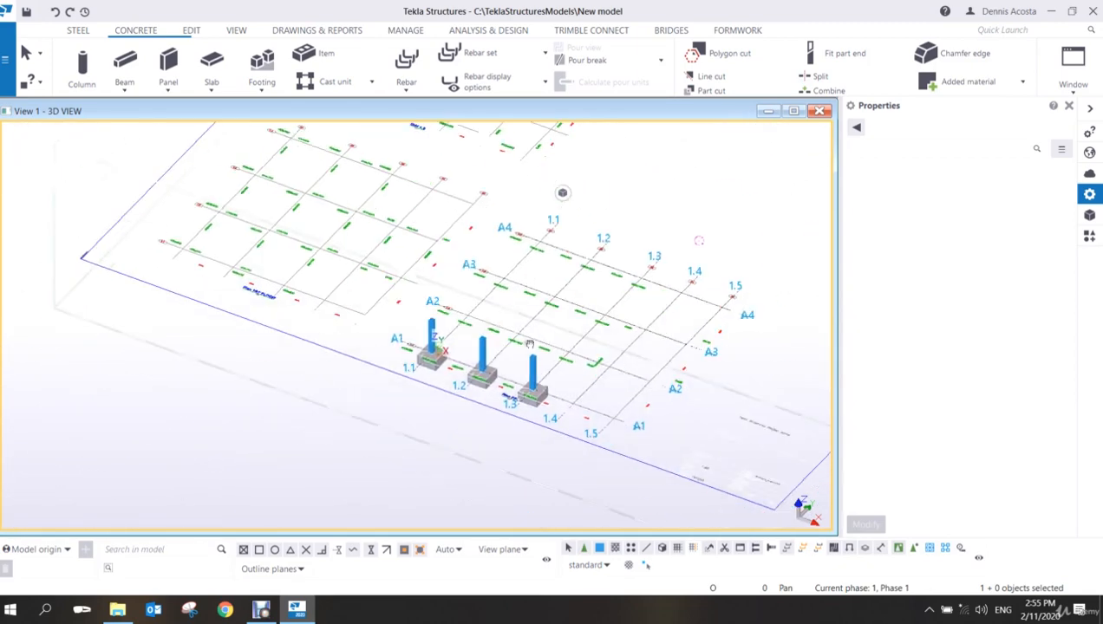
scroll(387, 299, "up", 5)
scroll(352, 267, "down", 6)
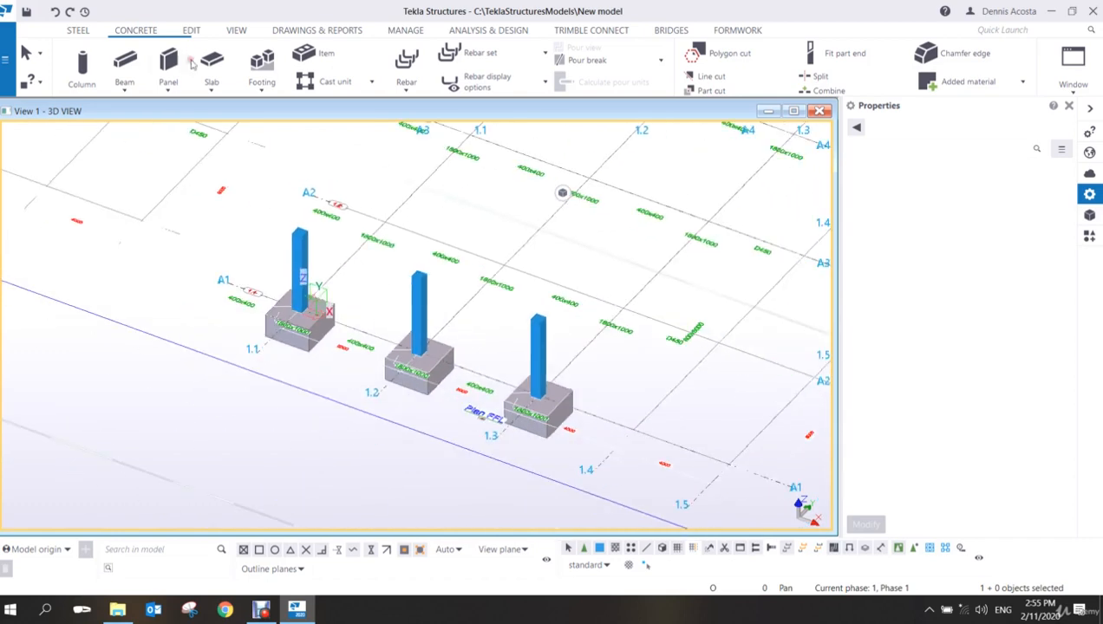
left_click(127, 63)
left_click(954, 206)
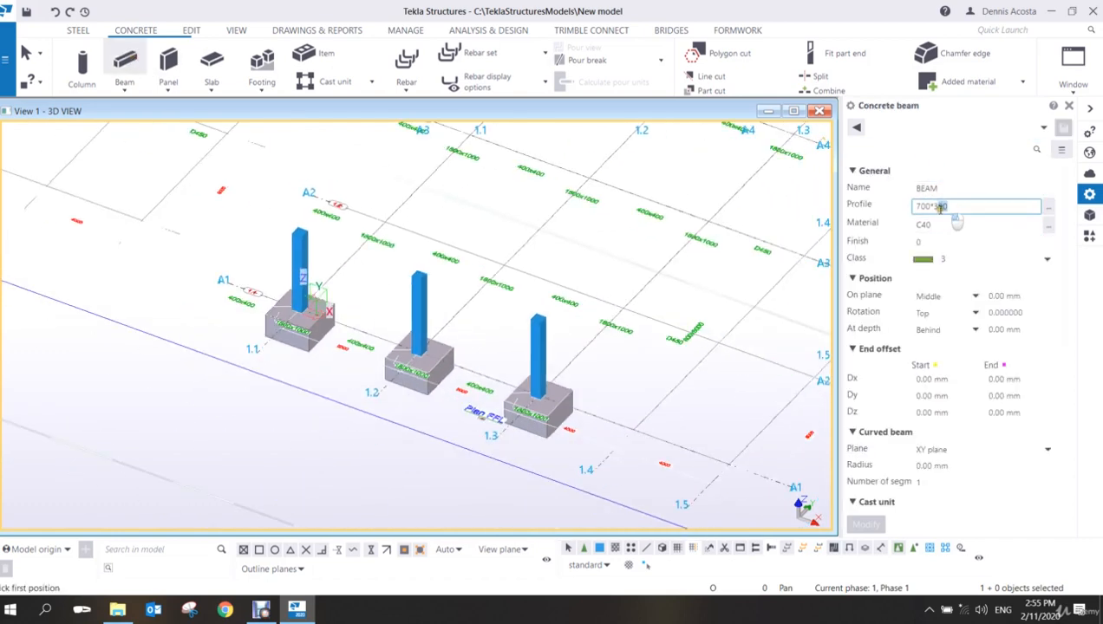
double_click(940, 207)
type("400")
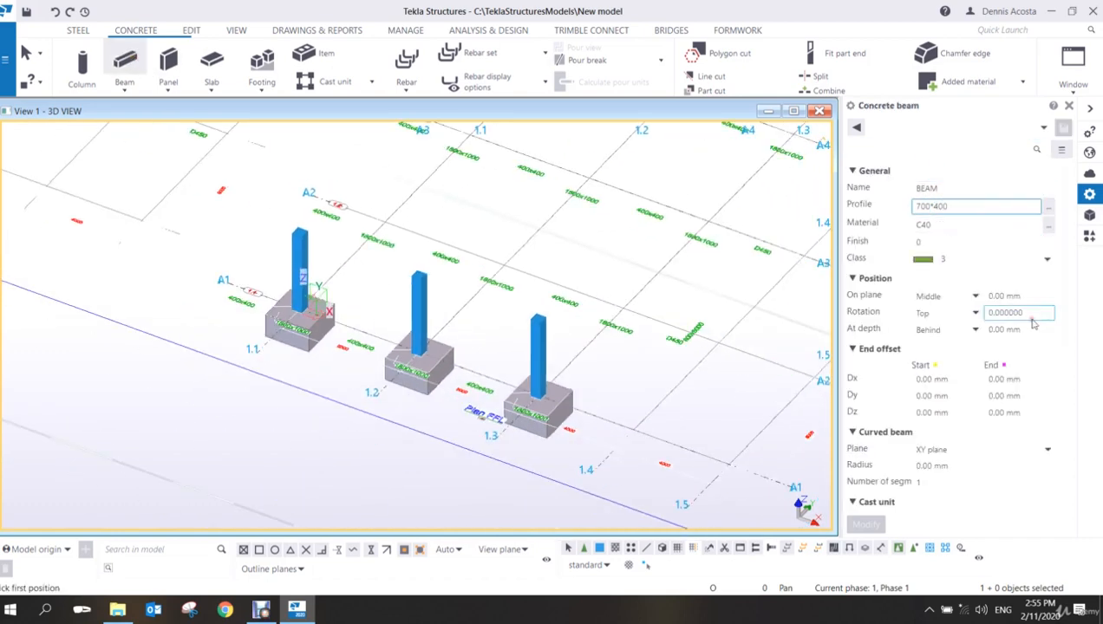
left_click(948, 258)
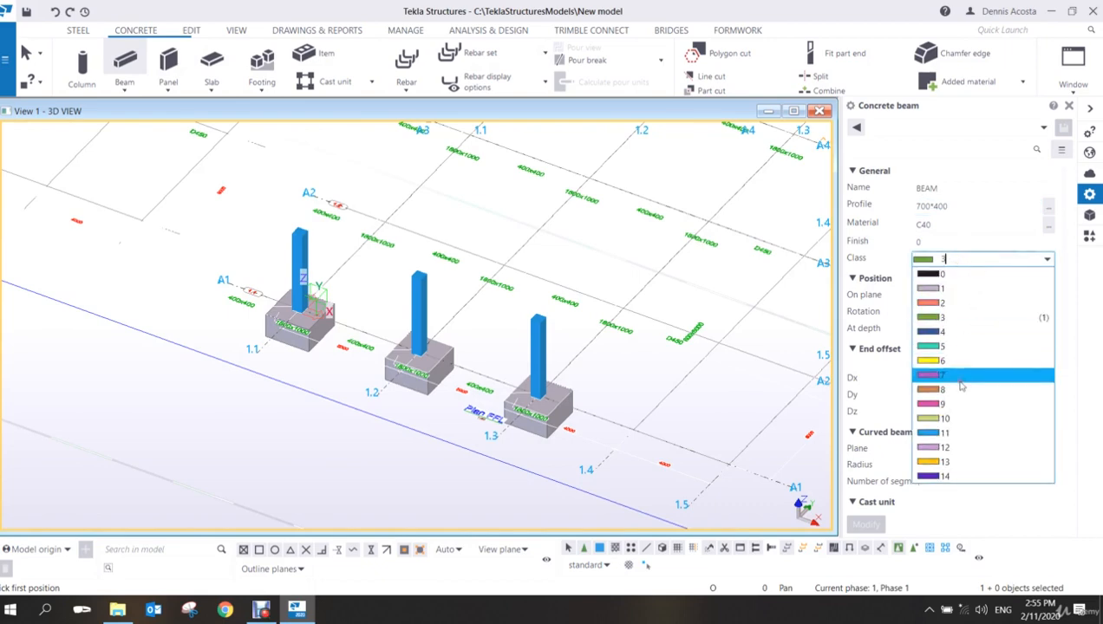
left_click(941, 448)
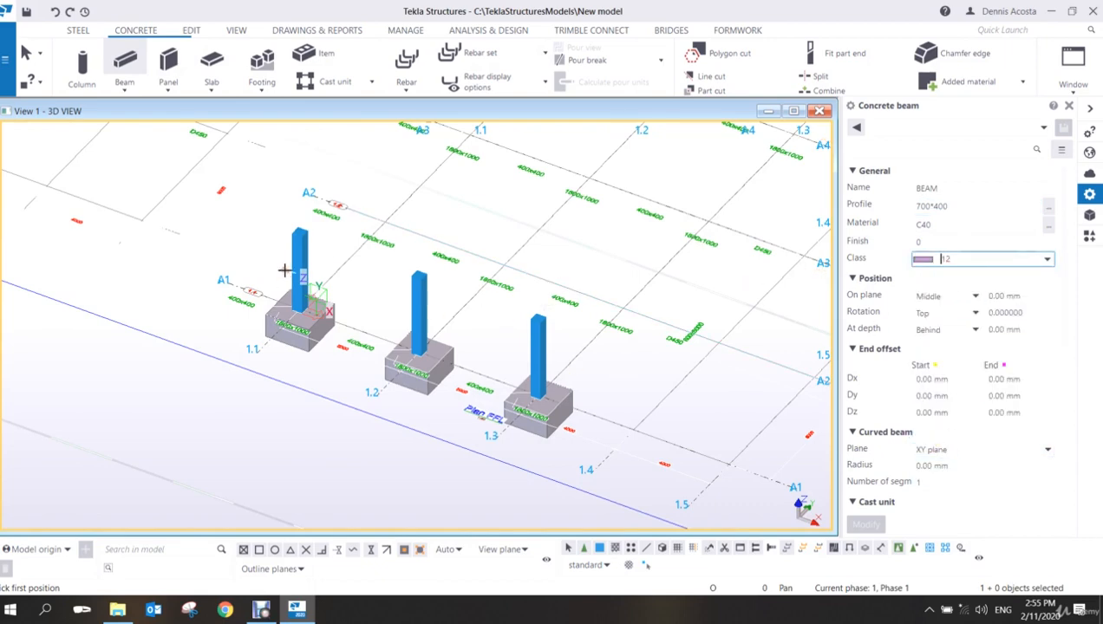
- Place two beams along grid A1 between the column tops, from 1.1 to 1.2 and from 1.2 to 1.3
scroll(284, 271, "up", 5)
left_click(259, 188)
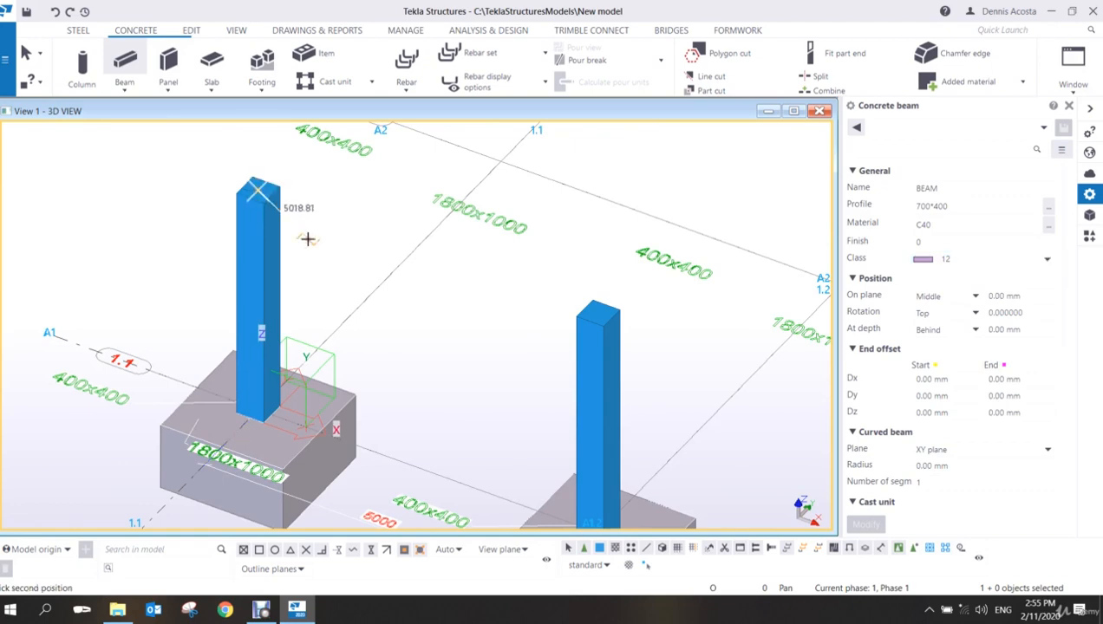
double_click(603, 312)
scroll(754, 359, "down", 3)
middle_click_drag(763, 364, 408, 221)
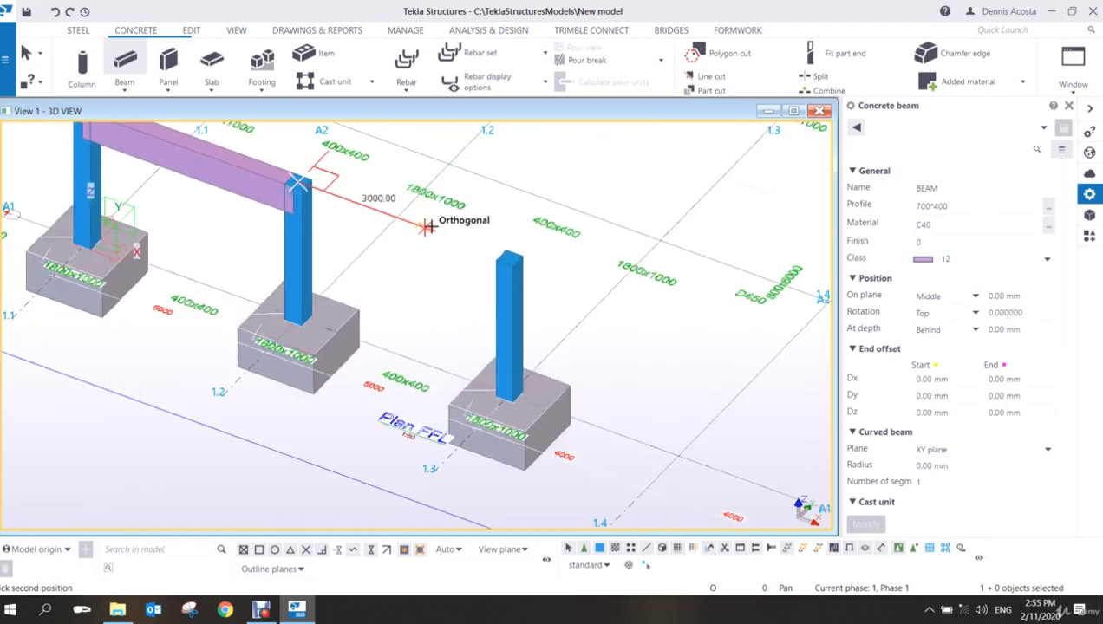
left_click(505, 252)
scroll(505, 252, "down", 5)
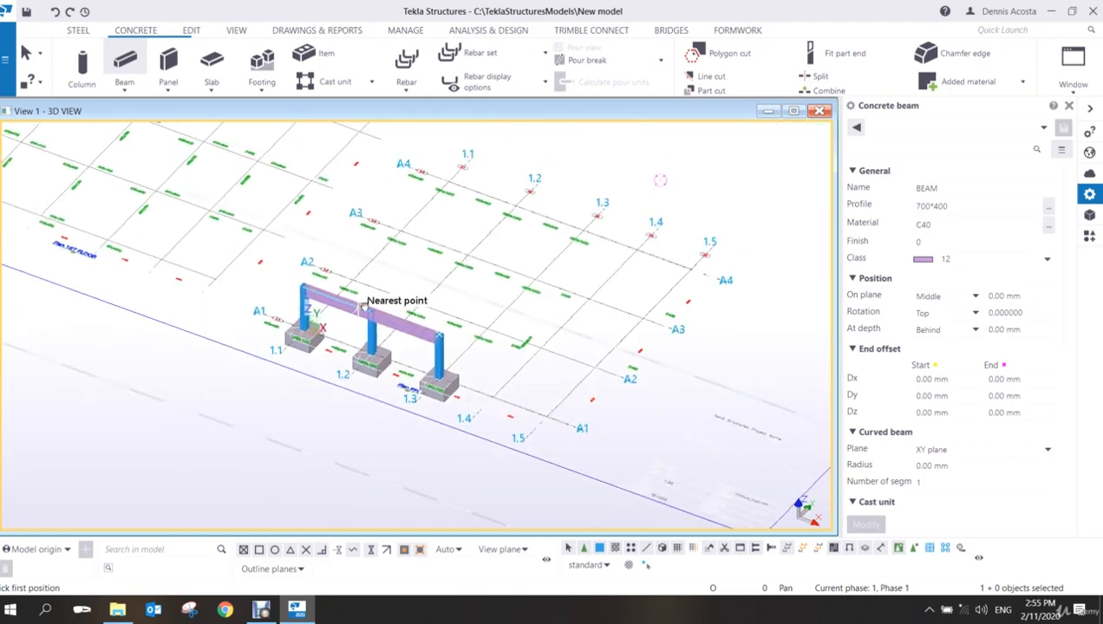
right_click(343, 229)
left_click(357, 239)
- Turn off selection of reference models and window-select the footings, columns and beams of the frame along grid A1
scroll(339, 319, "up", 3)
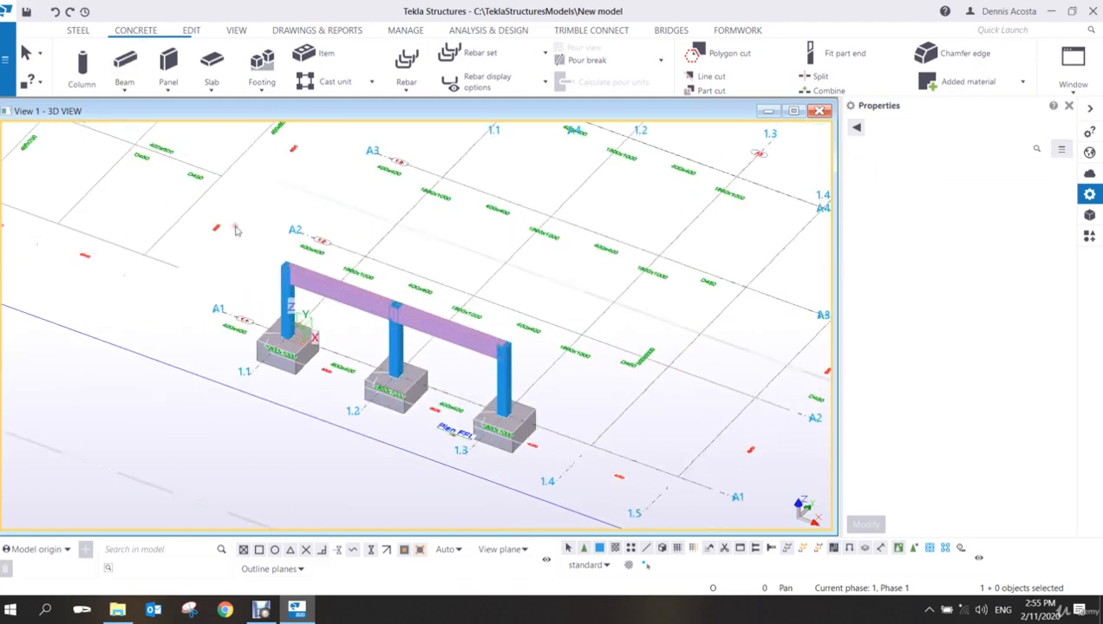
left_click_drag(234, 230, 566, 489)
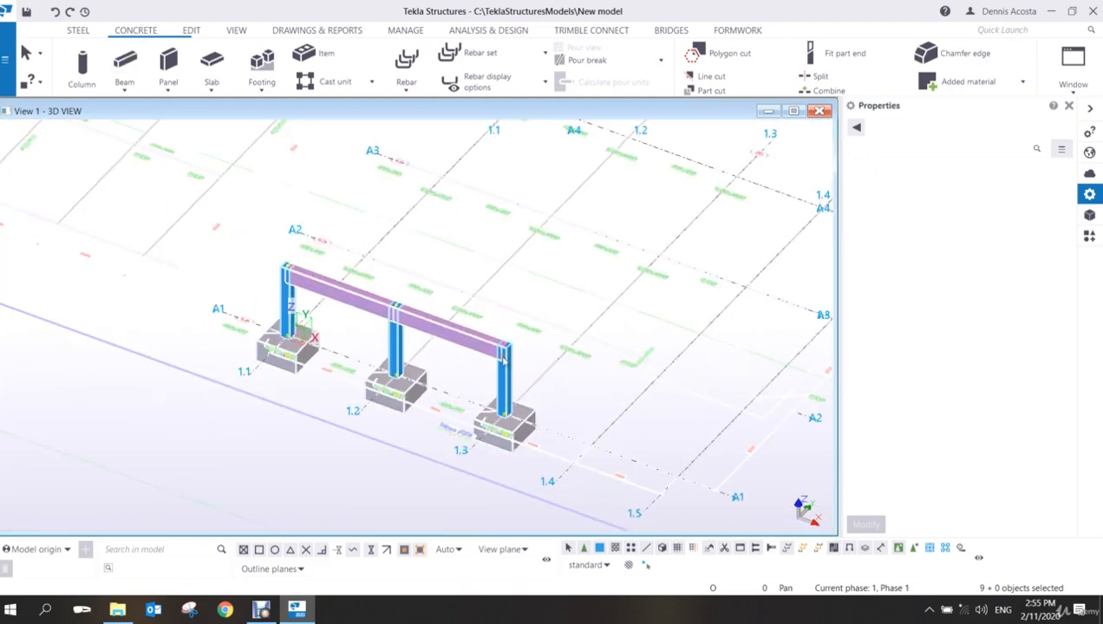
scroll(520, 341, "down", 3)
left_click(639, 193)
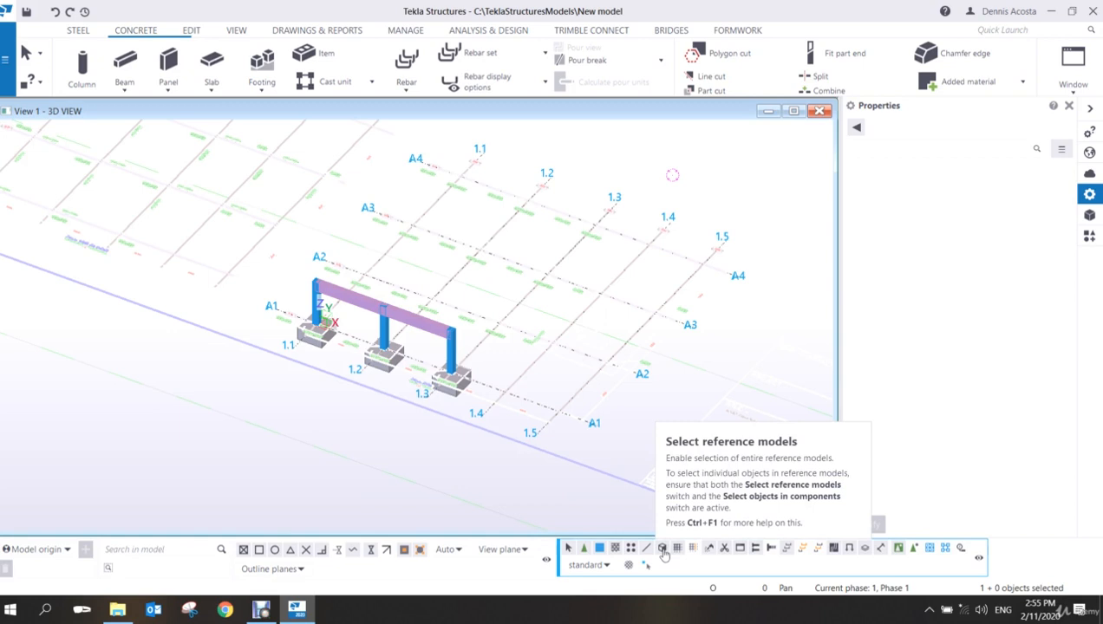
left_click(664, 551)
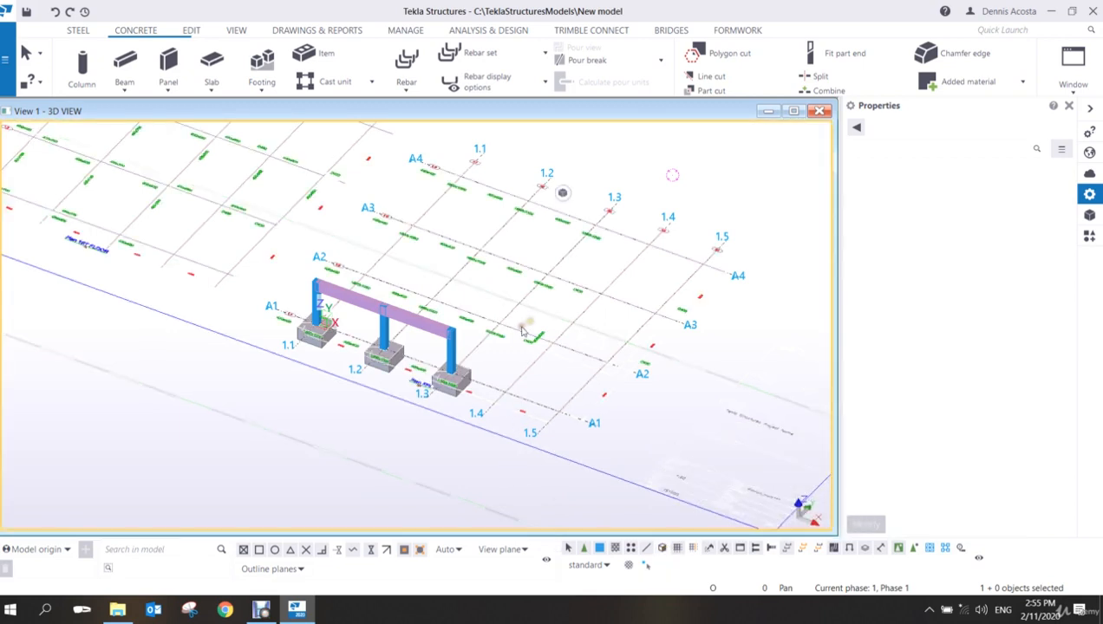
left_click_drag(293, 251, 540, 435)
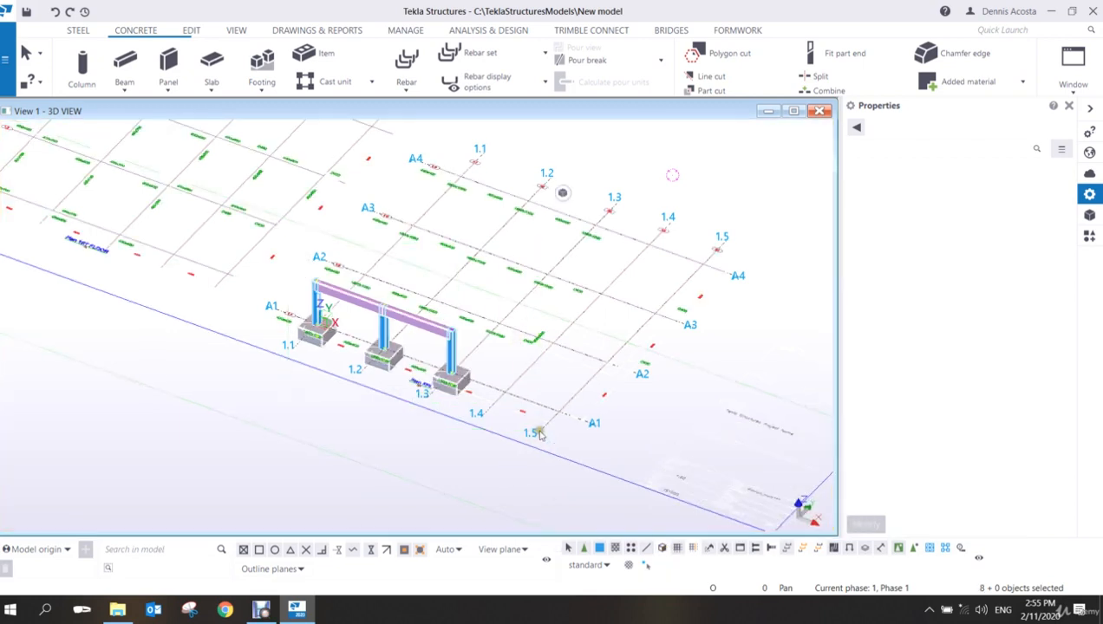
scroll(542, 434, "up", 2)
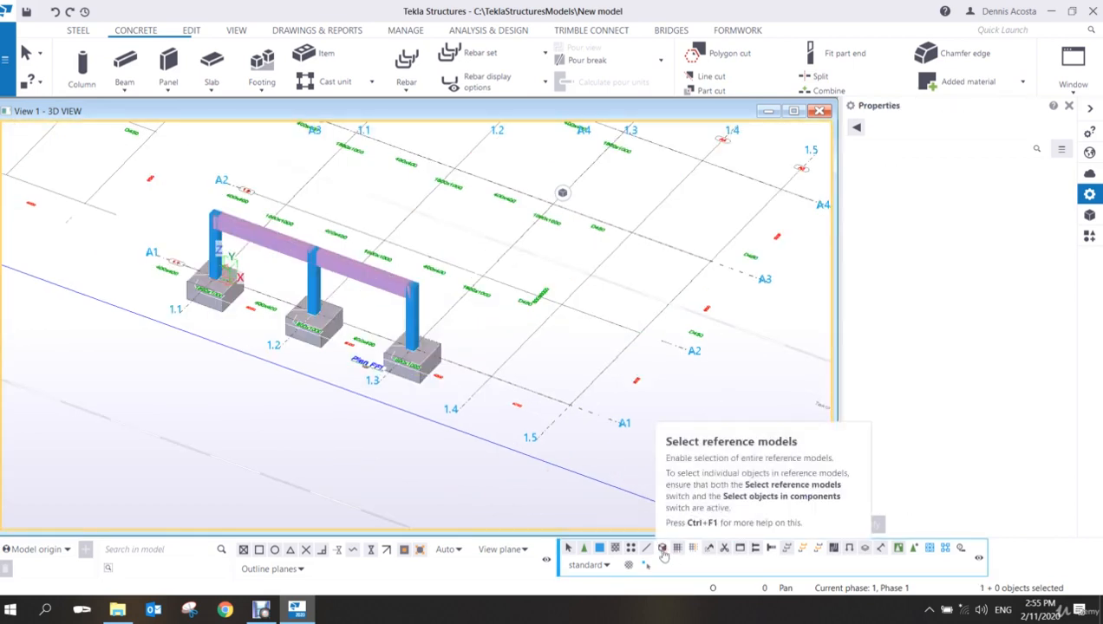
left_click_drag(139, 177, 546, 492)
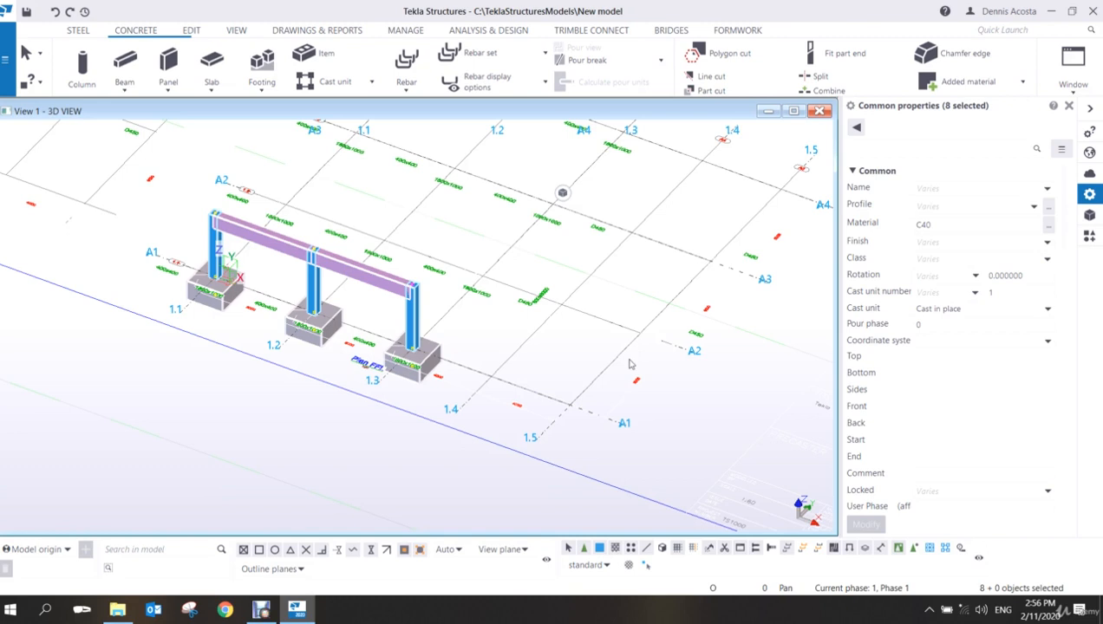
- Linearly copy the grid A1 frame with 3 copies at dX 0, dY 6000 and dZ 0, and end the copy command
left_click_drag(170, 168, 472, 486)
right_click(433, 251)
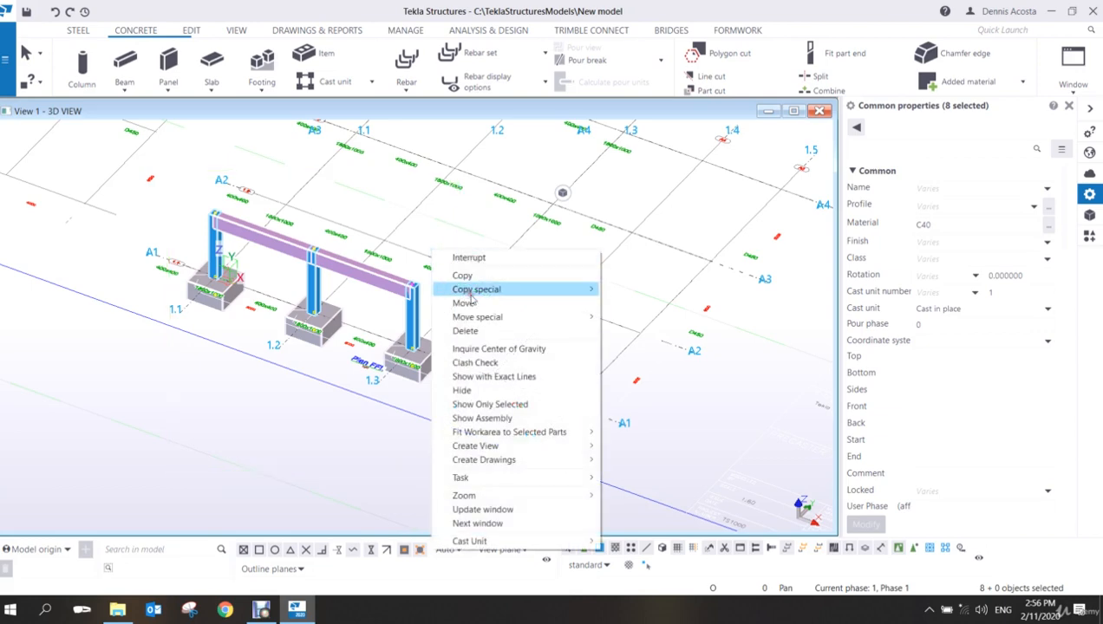
mouse_move(473, 291)
left_click(622, 291)
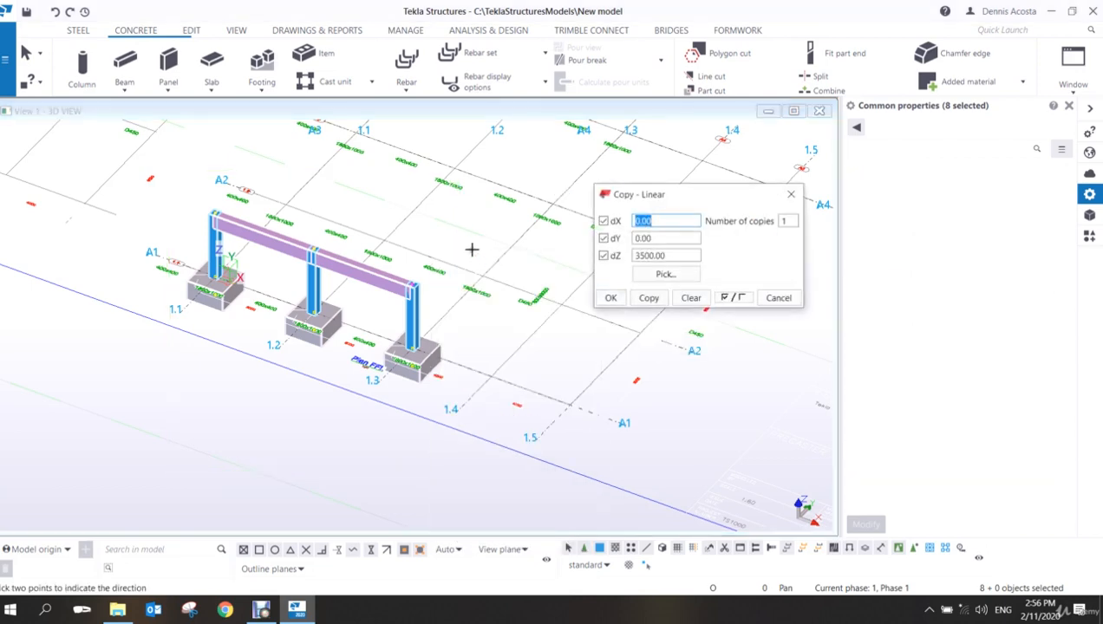
middle_click_drag(470, 249, 377, 322)
scroll(359, 353, "down", 4)
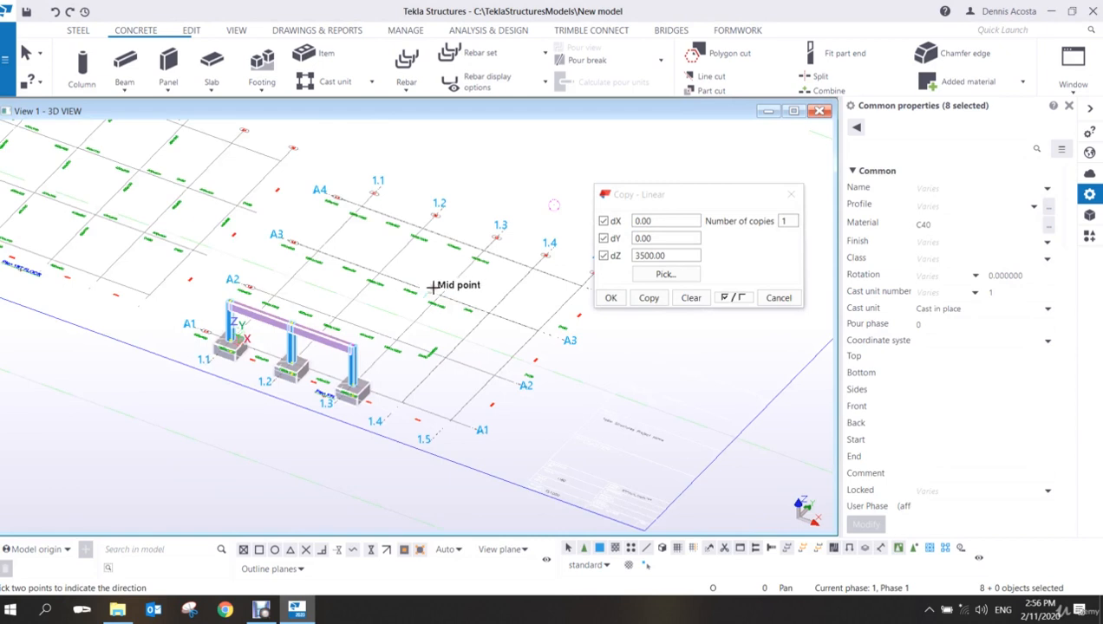
scroll(371, 288, "up", 2)
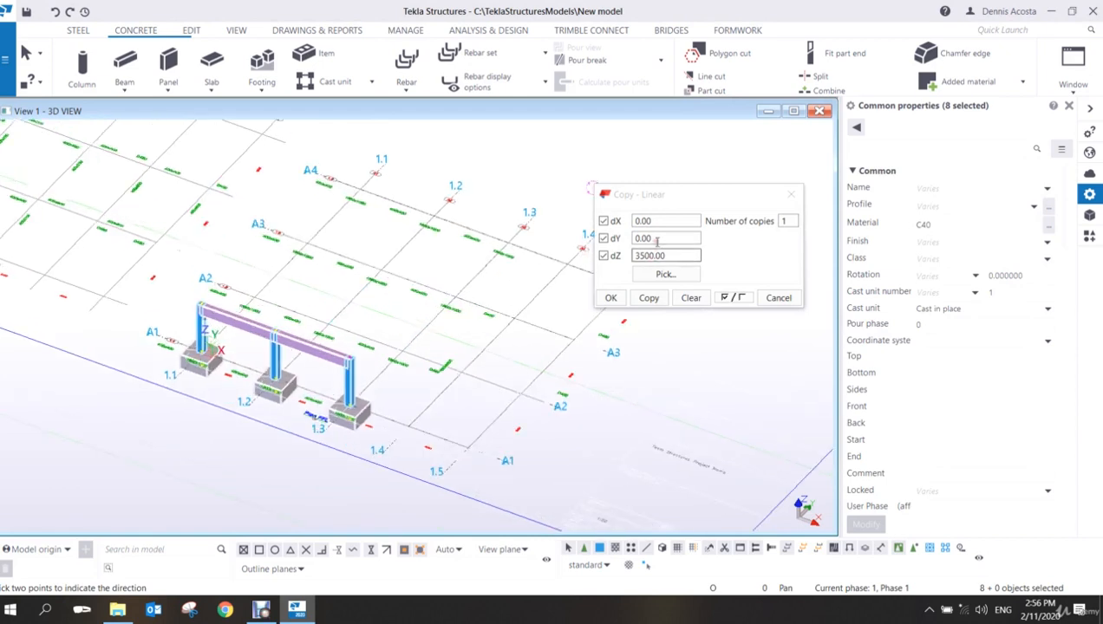
left_click(693, 299)
left_click_drag(668, 239, 604, 246)
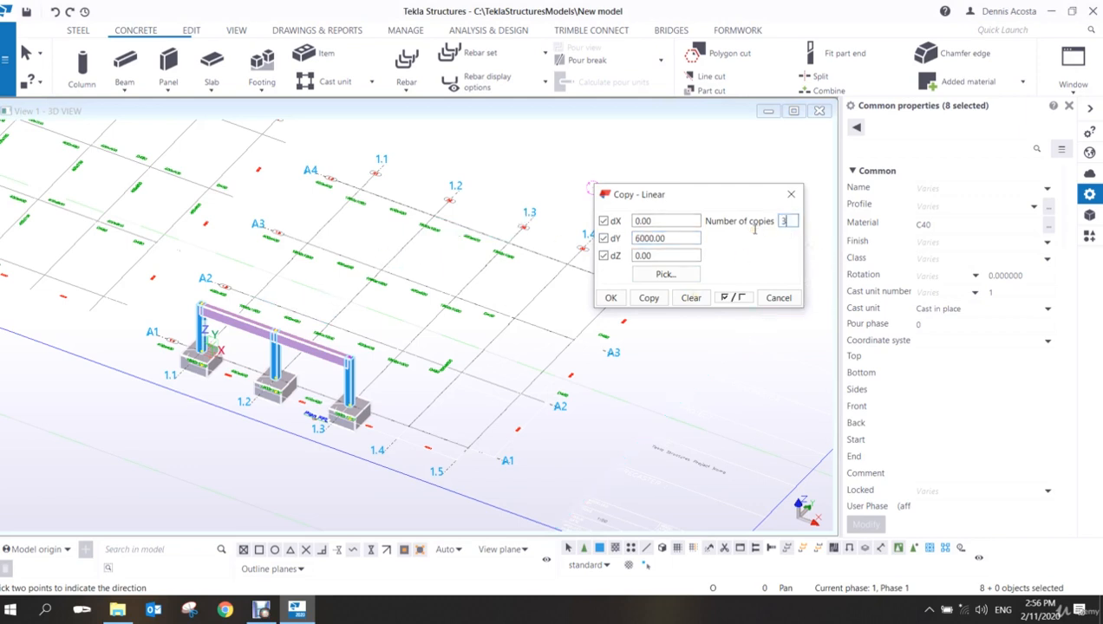
left_click(650, 299)
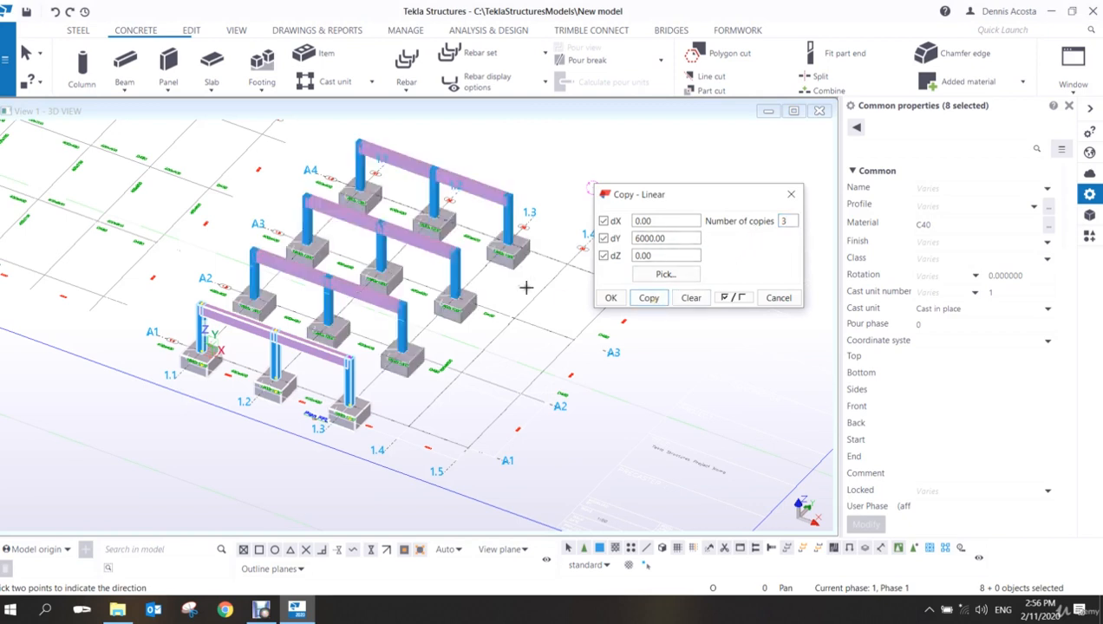
right_click(530, 158)
left_click(555, 162)
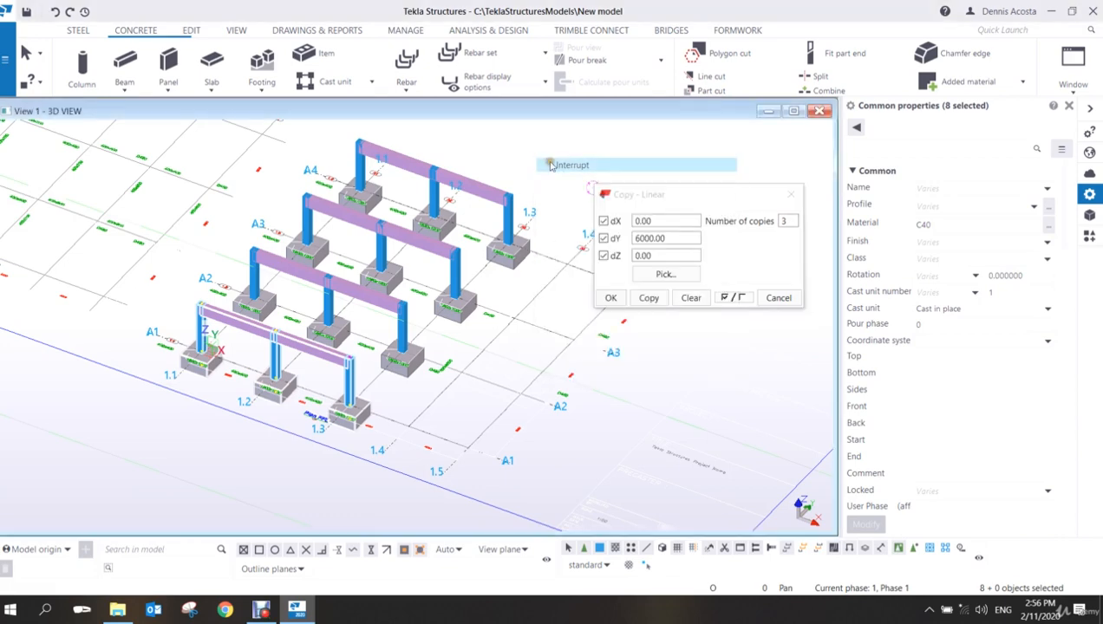
- Place a 700*400 concrete beam along grid 1.1 between the column tops at A1 and A2
left_click(124, 70)
scroll(190, 302, "up", 3)
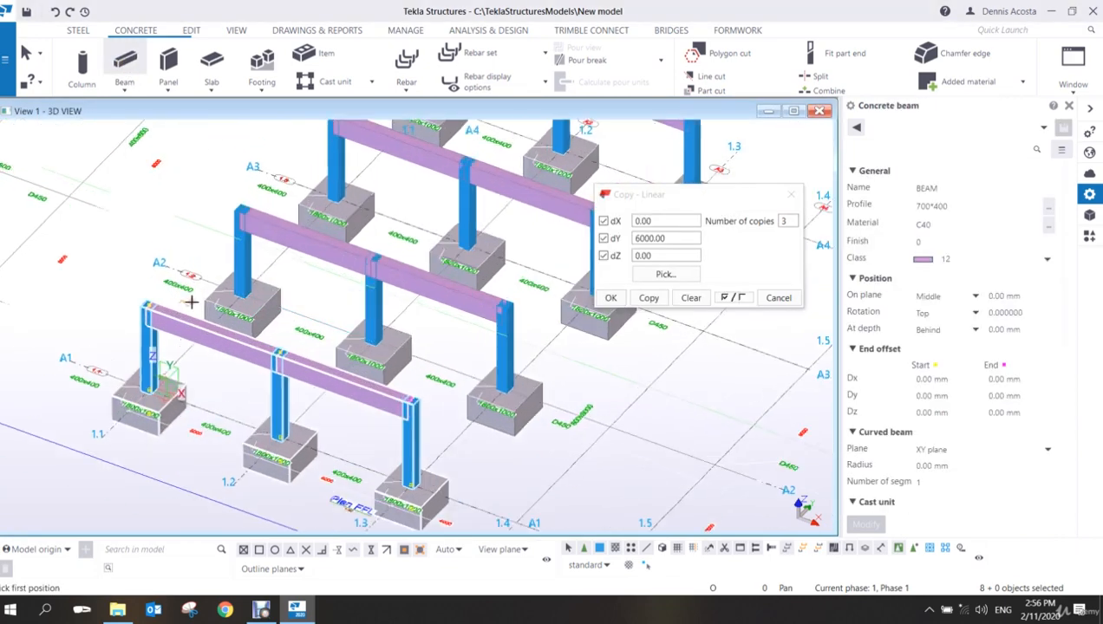
left_click(149, 303)
middle_click_drag(260, 234, 231, 321)
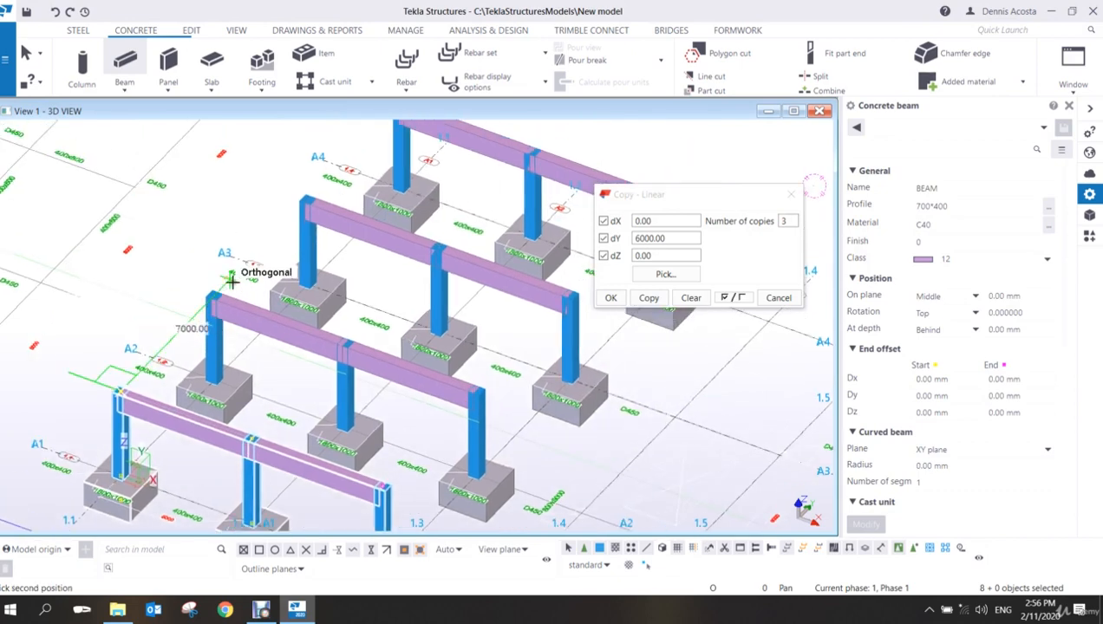
left_click(211, 296)
left_click(212, 296)
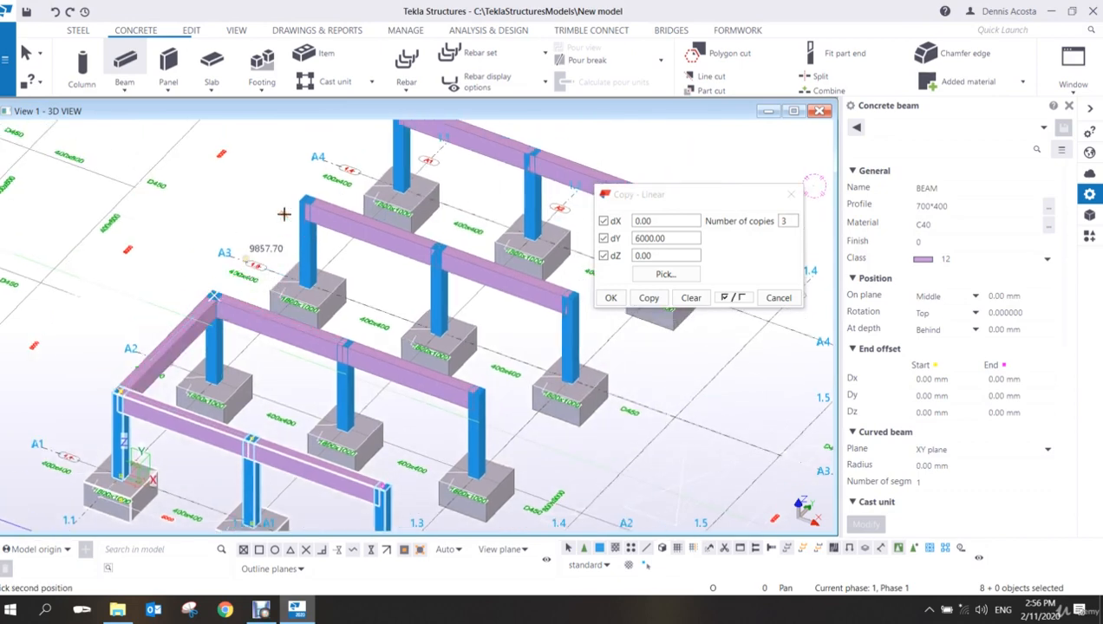
left_click(306, 204)
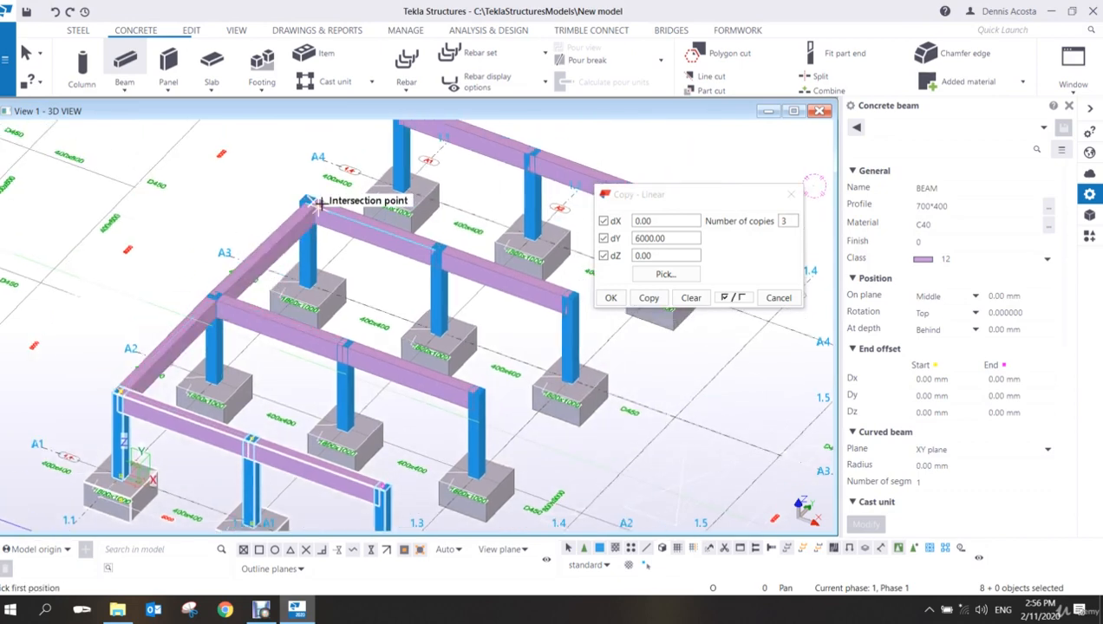
key("ctrl+z")
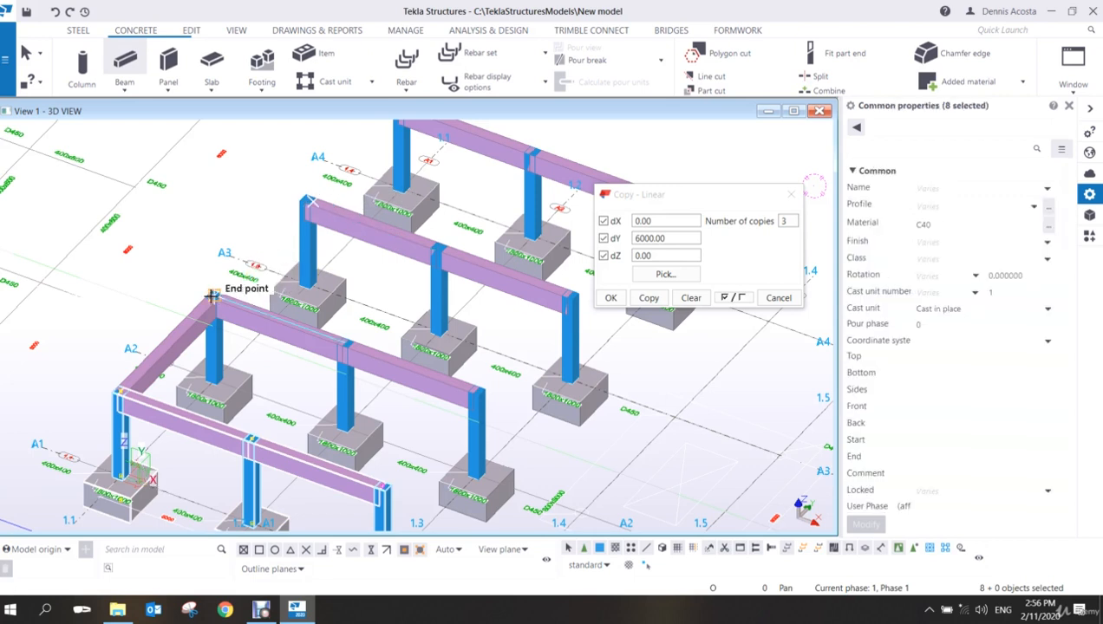
- Place beams along grid 1.1 between the column tops from A2 to A3 and from A3 to A4
left_click(214, 295)
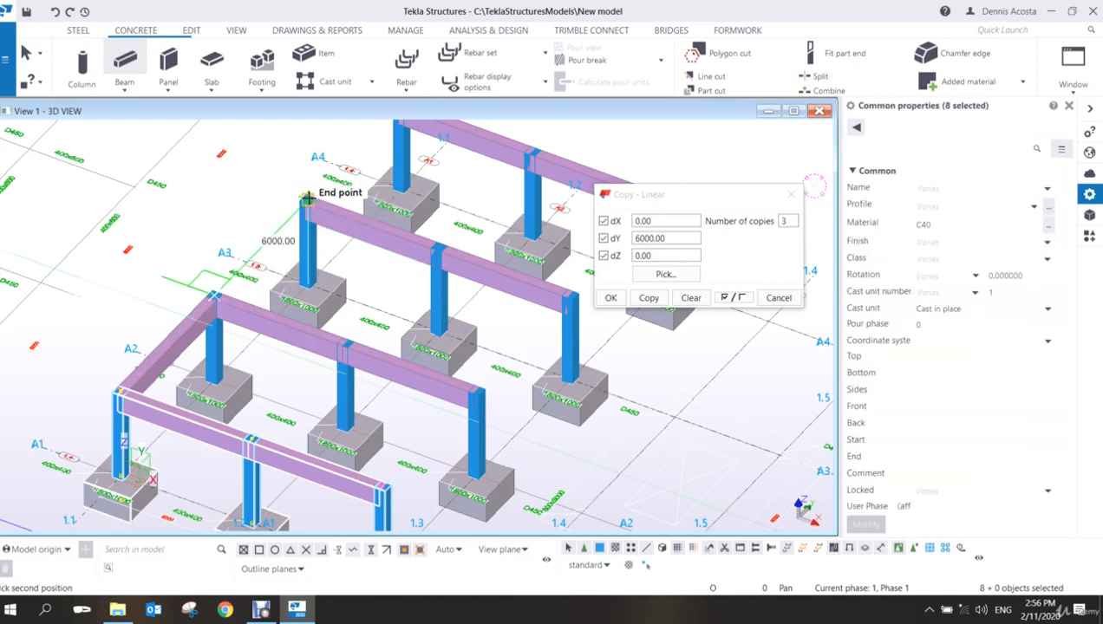
middle_click_drag(309, 200, 377, 176)
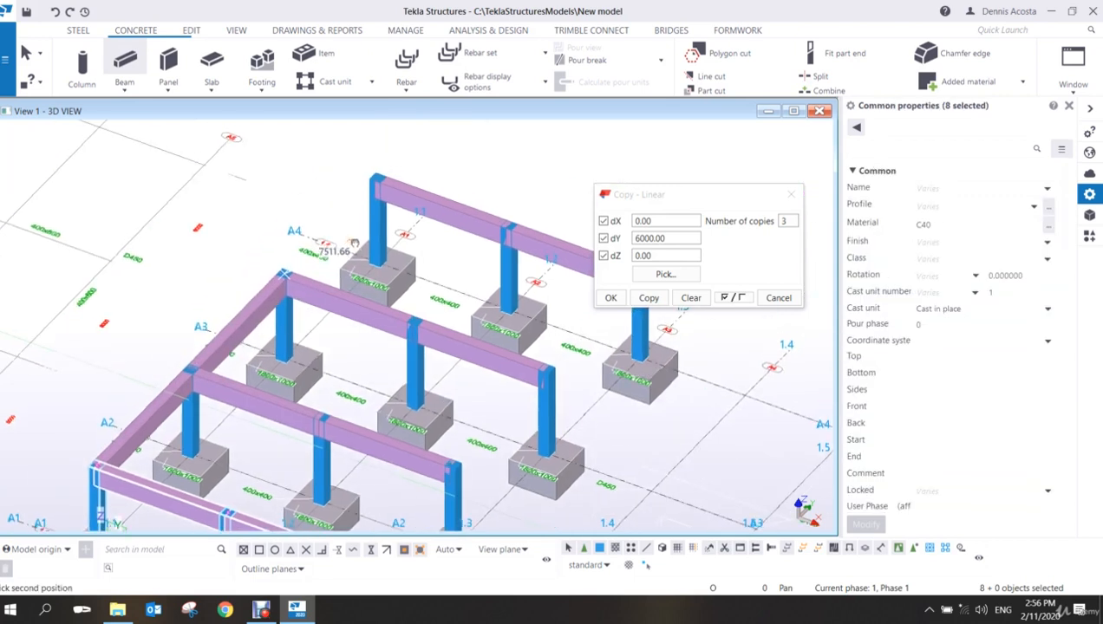
left_click(377, 176)
- Start a beam along grid 1.3 from the column top at A1 toward the column top at A4
scroll(389, 201, "down", 3)
scroll(407, 259, "up", 5)
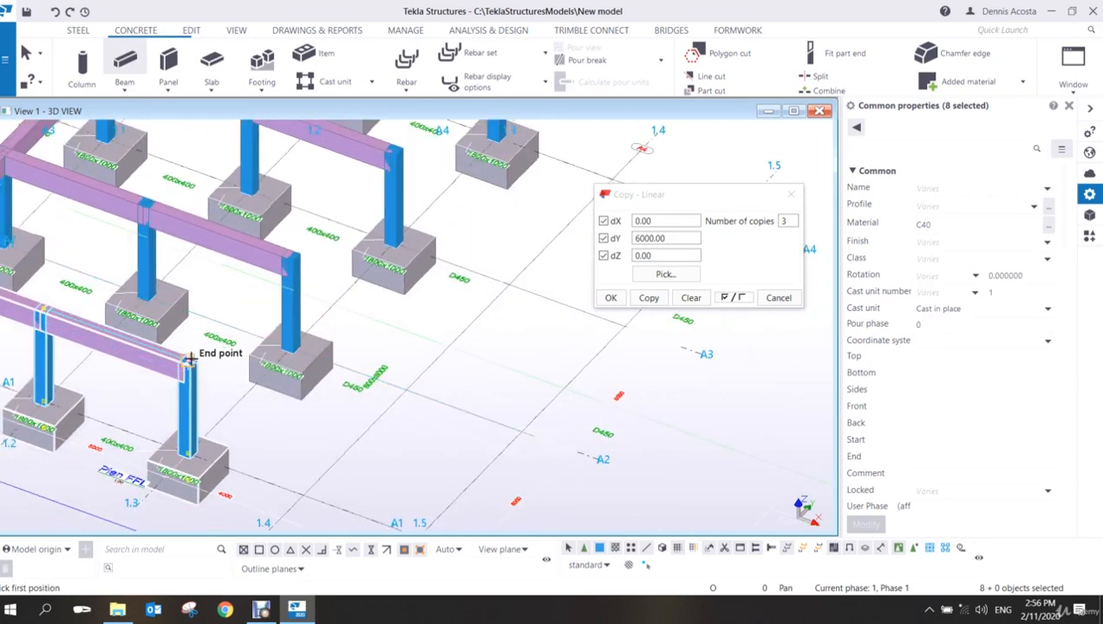
left_click(188, 358)
scroll(352, 275, "down", 3)
scroll(389, 192, "up", 4)
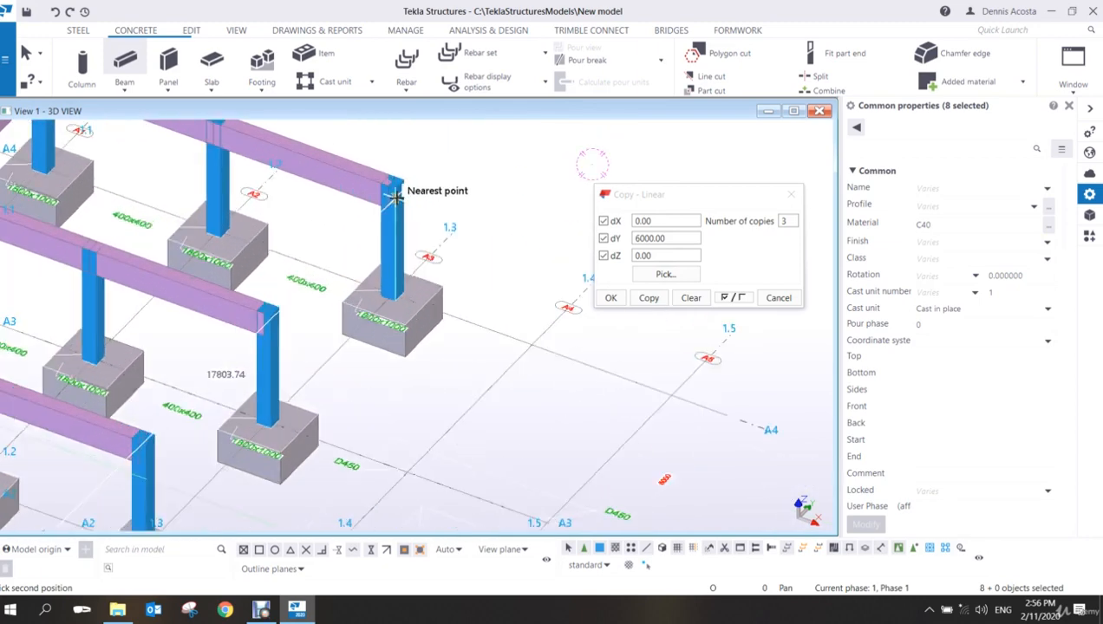
- Place the end point of the concrete beam along grid 1.3 at the top of the A4 column
left_click(395, 183)
right_click(480, 148)
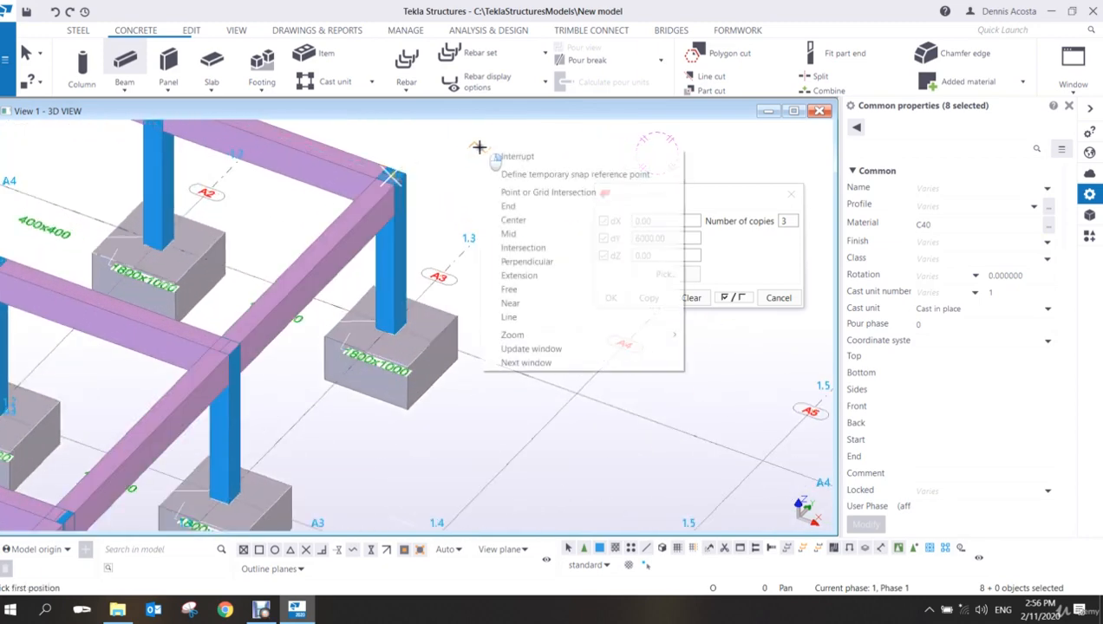
left_click(499, 149)
left_click(554, 170)
scroll(554, 170, "down", 5)
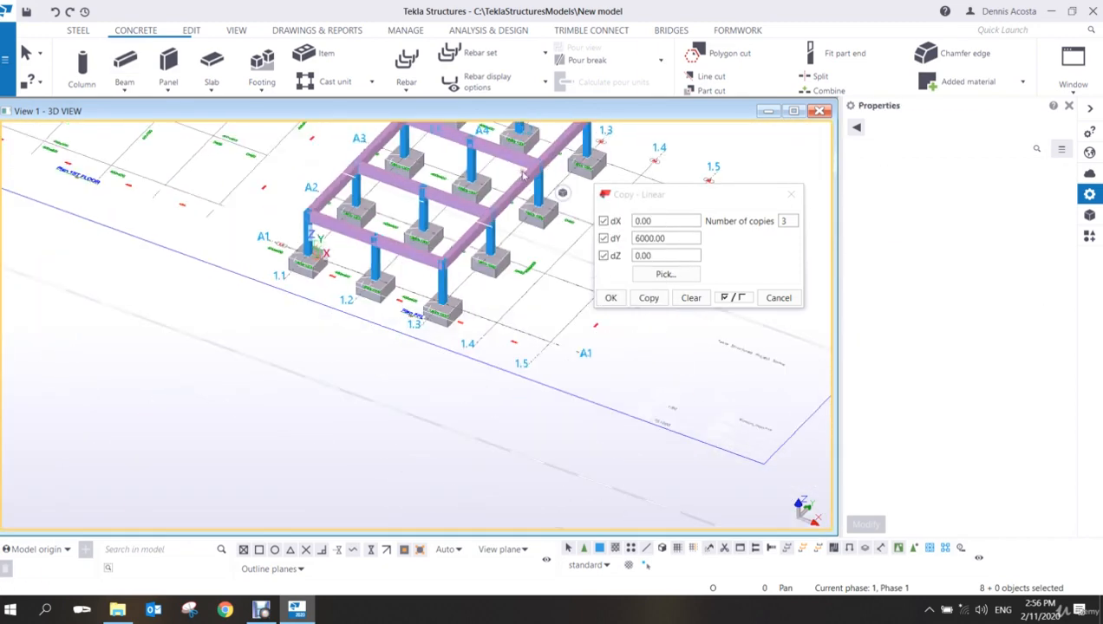
- Split the continuous beam along grid 1.3 at grids A2 and A3 into three 6000 mm beams
scroll(526, 180, "up", 3)
middle_click_drag(532, 188, 351, 316)
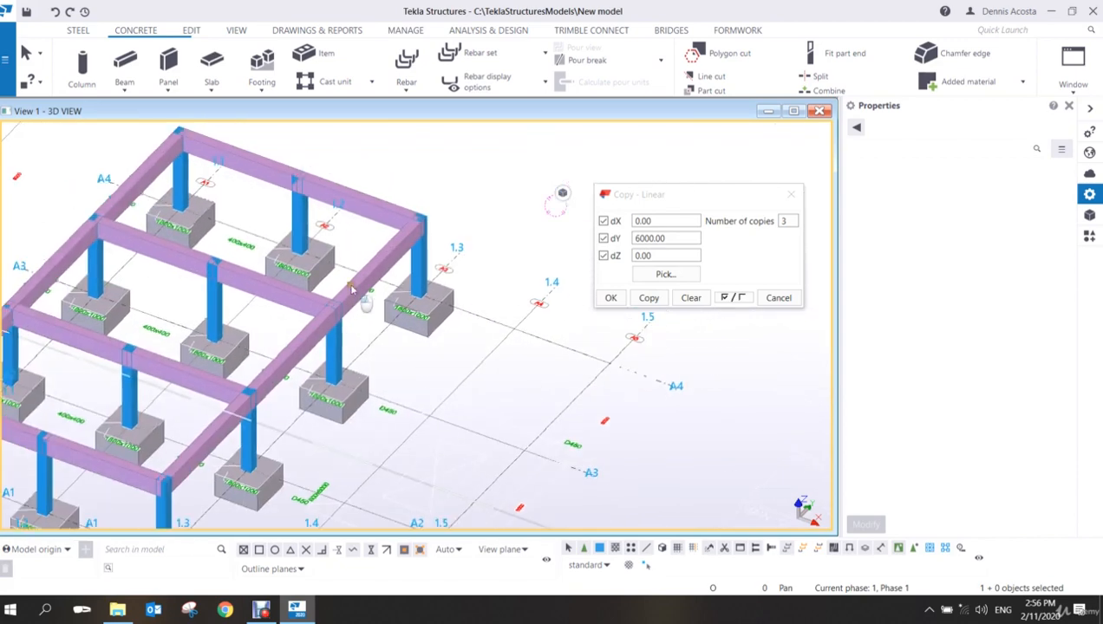
left_click(312, 325)
scroll(294, 406, "up", 3)
scroll(305, 388, "down", 6)
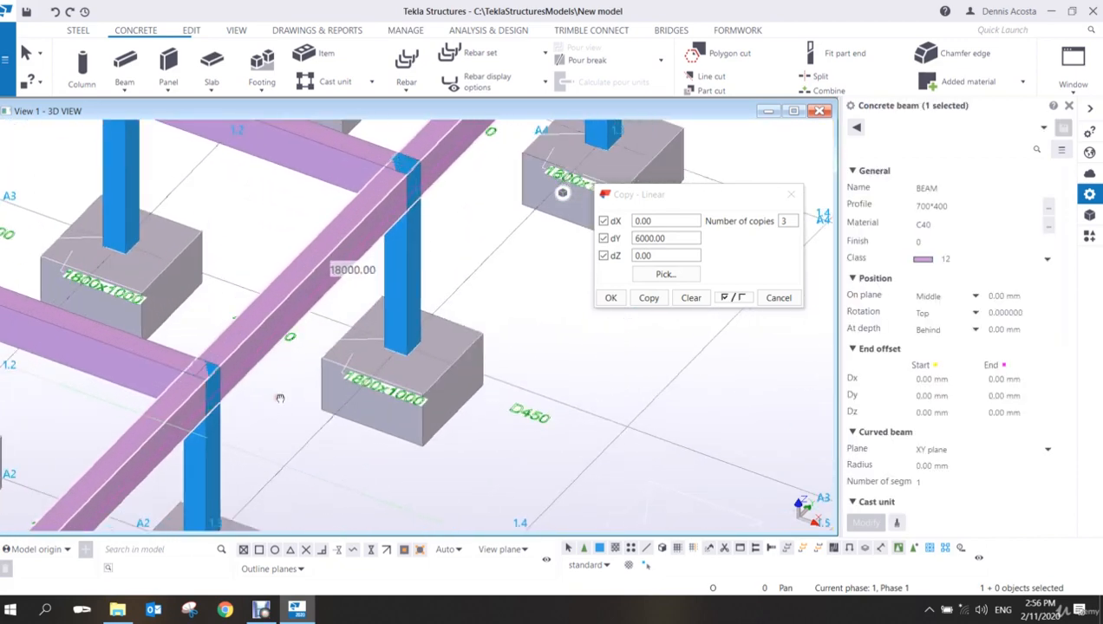
middle_click_drag(257, 419, 195, 423, "ctrl")
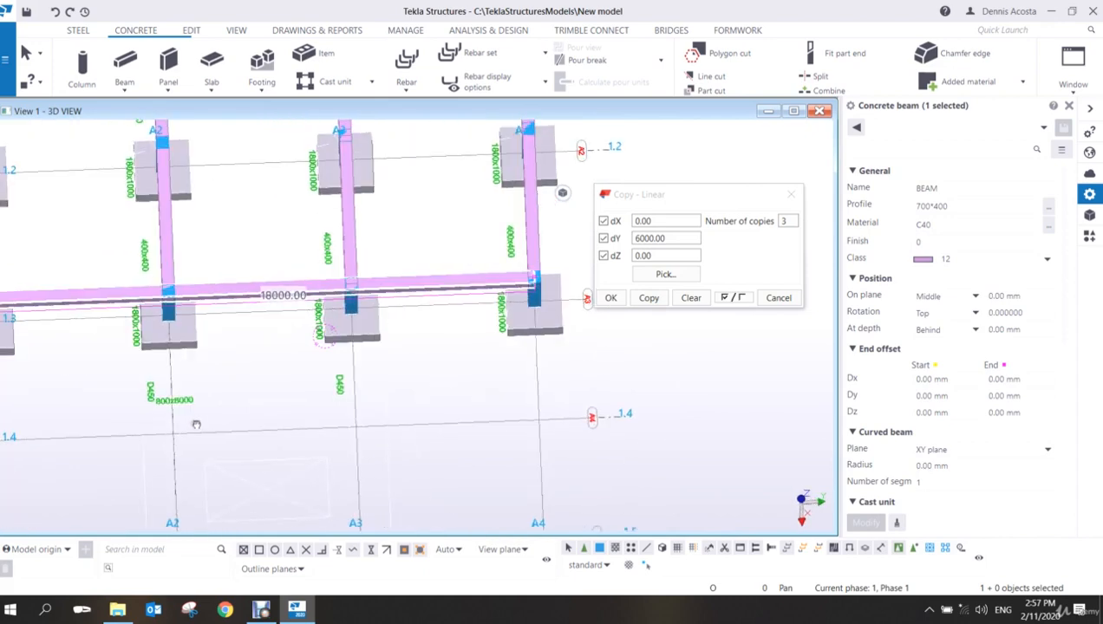
left_click(190, 32)
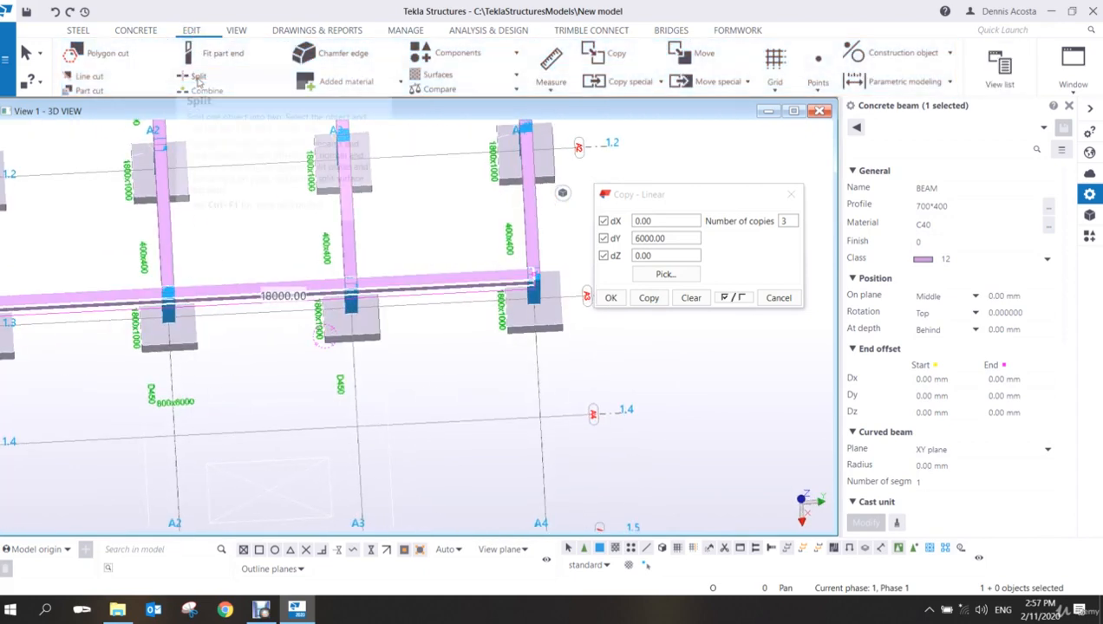
left_click(198, 77)
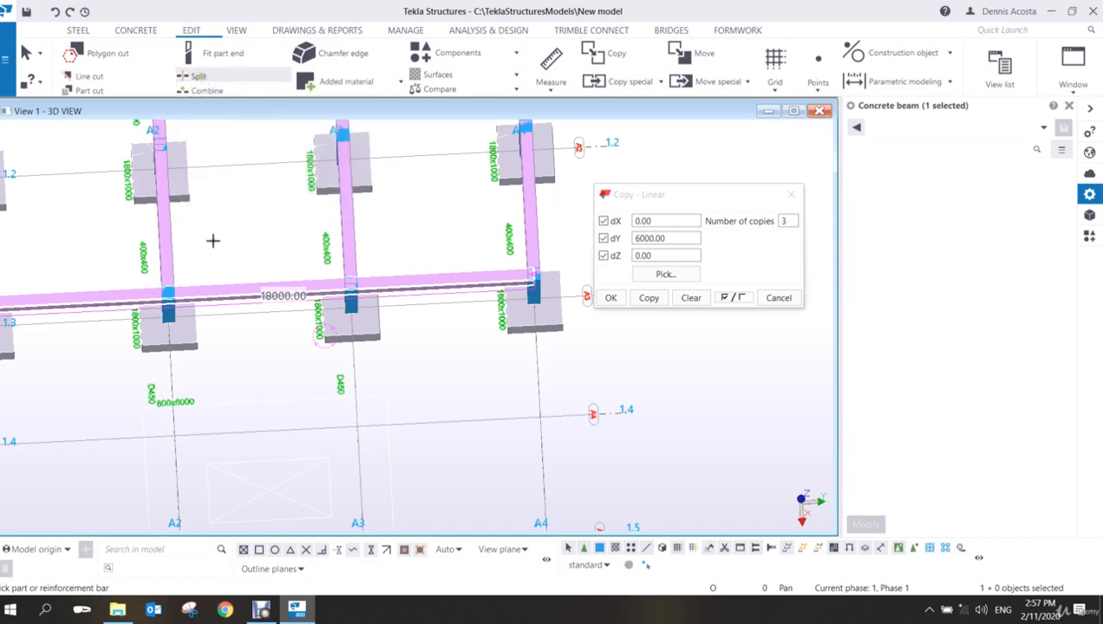
left_click(231, 286)
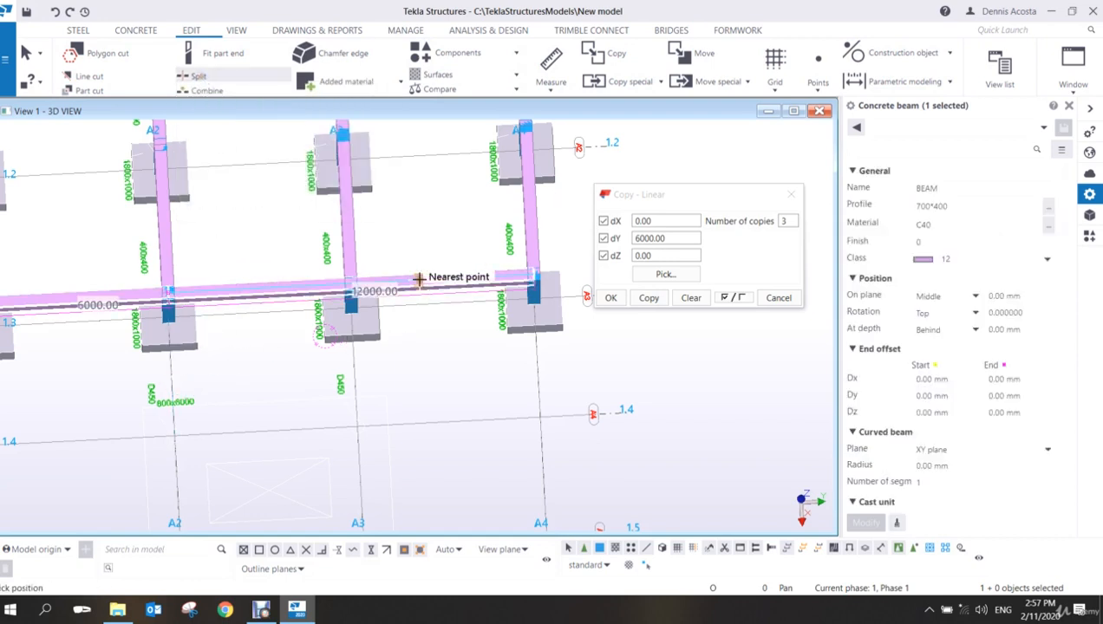
left_click(353, 363)
right_click(451, 234)
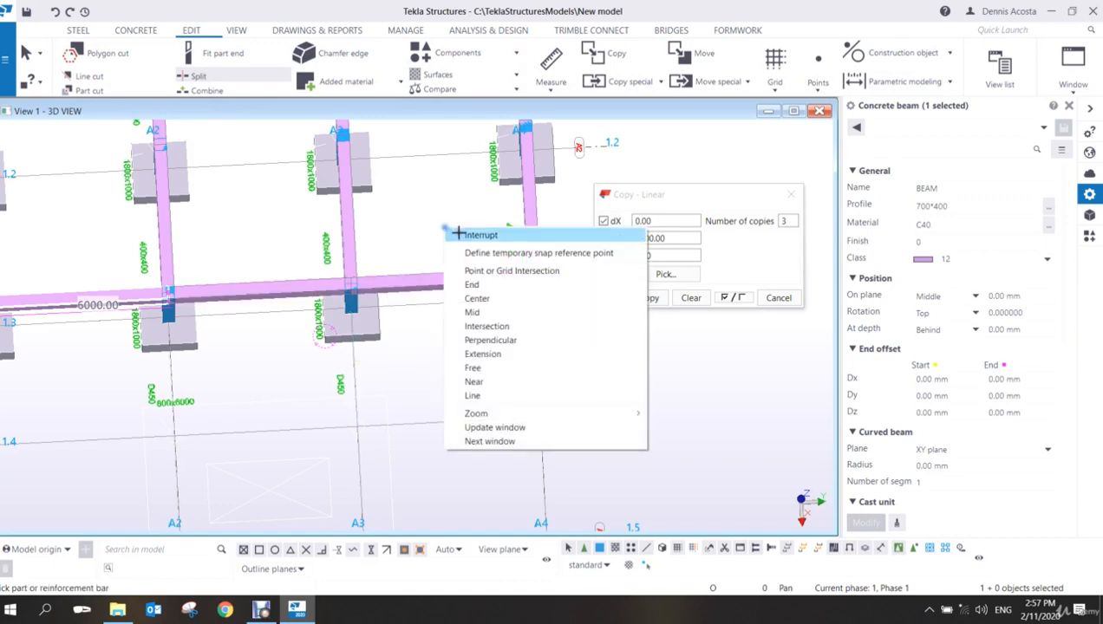
left_click(464, 235)
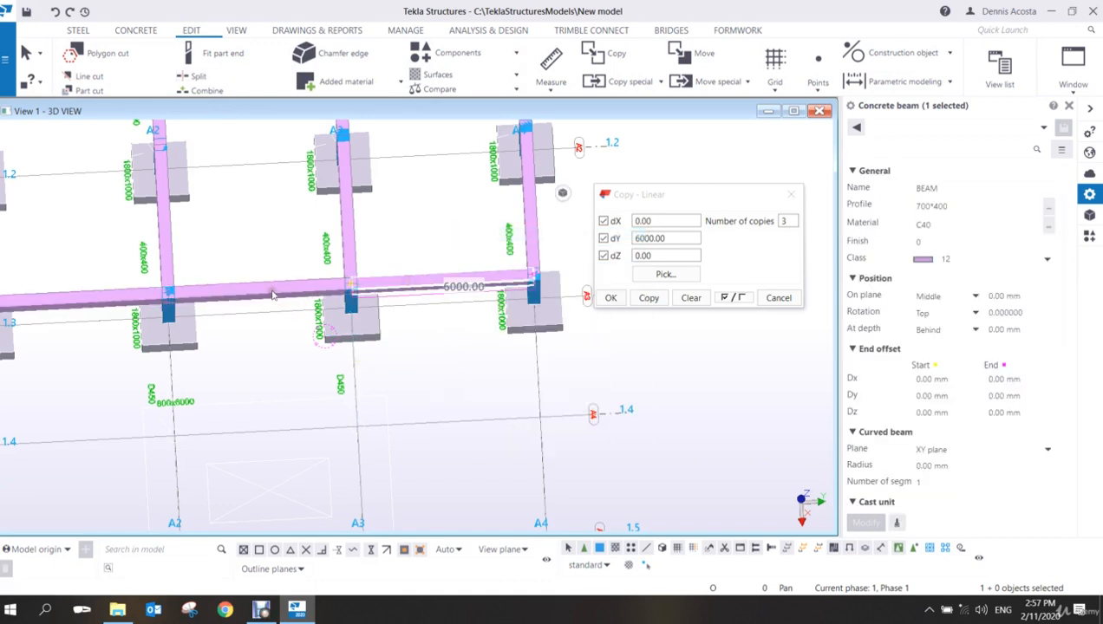
scroll(129, 308, "down", 4)
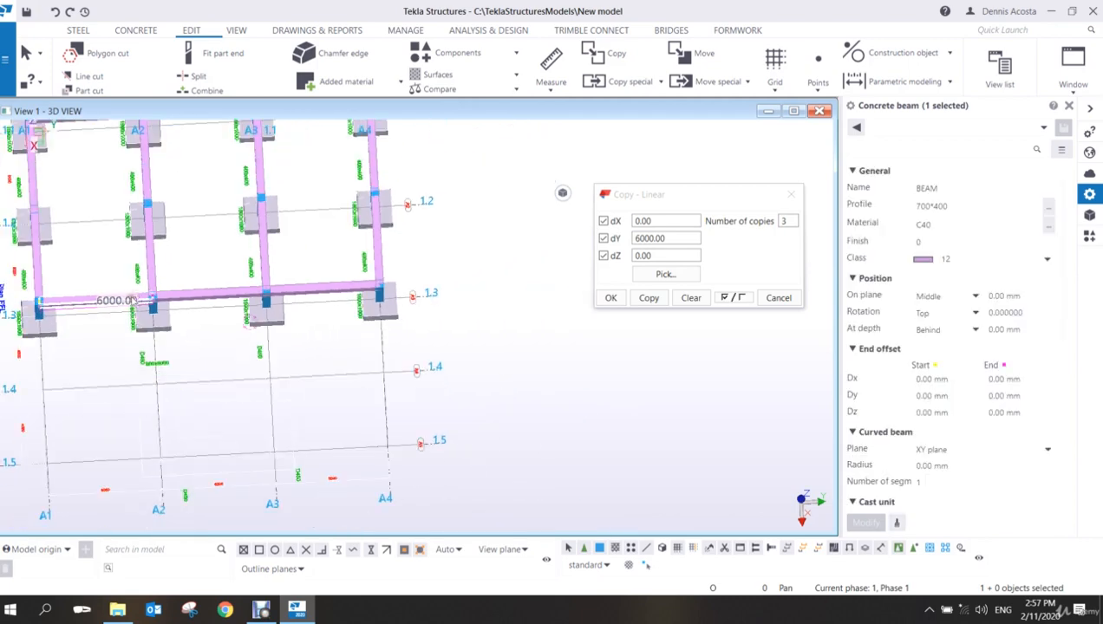
middle_click_drag(128, 309, 297, 182, "ctrl")
middle_click_drag(130, 227, 460, 178)
scroll(455, 174, "up", 4)
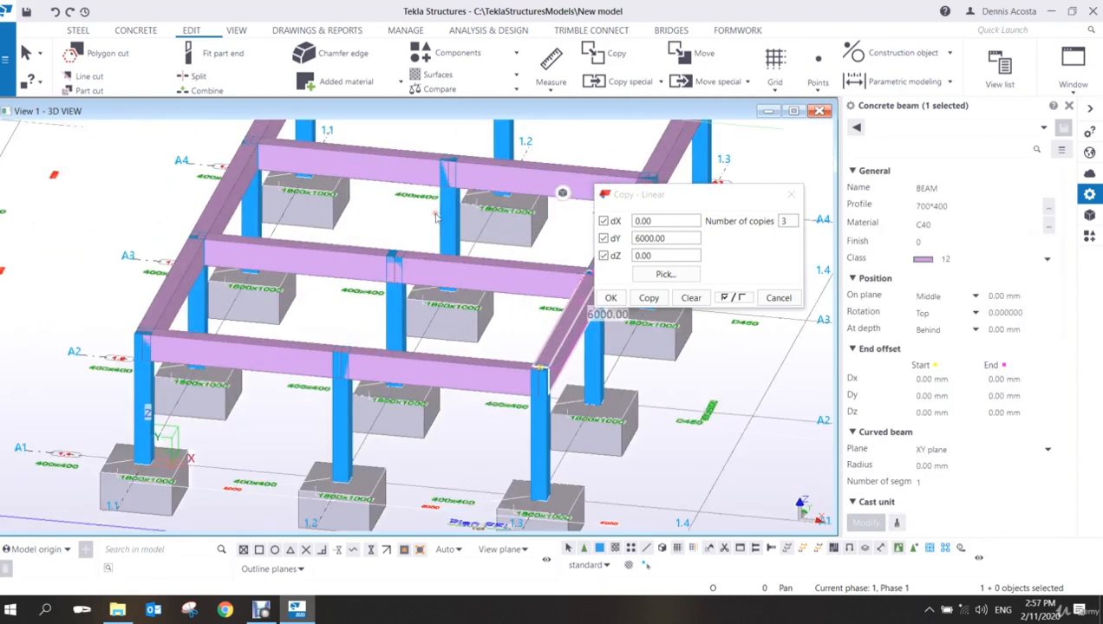
middle_click_drag(420, 221, 302, 286)
scroll(301, 286, "down", 3)
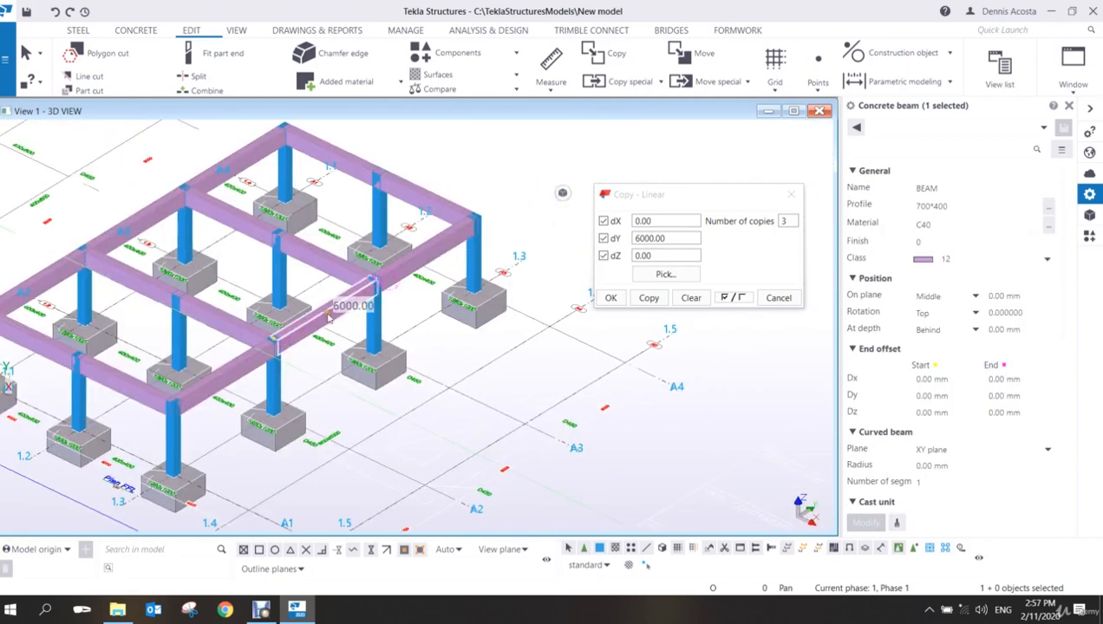
left_click(418, 257, "shift")
left_click(252, 369, "shift")
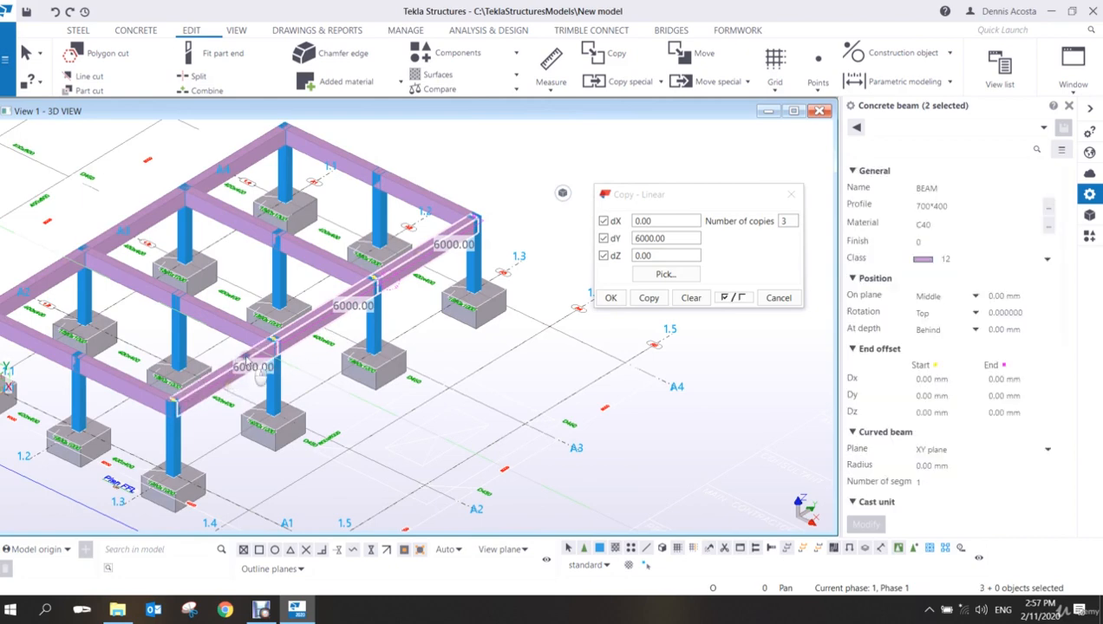
right_click(245, 356)
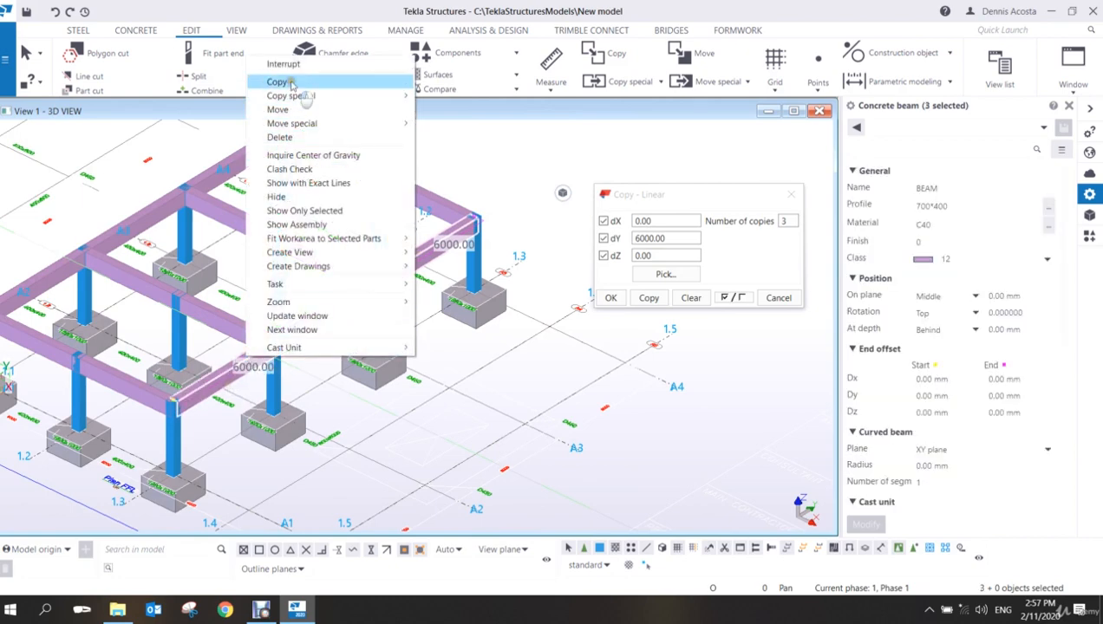
left_click(328, 82)
scroll(334, 369, "up", 2)
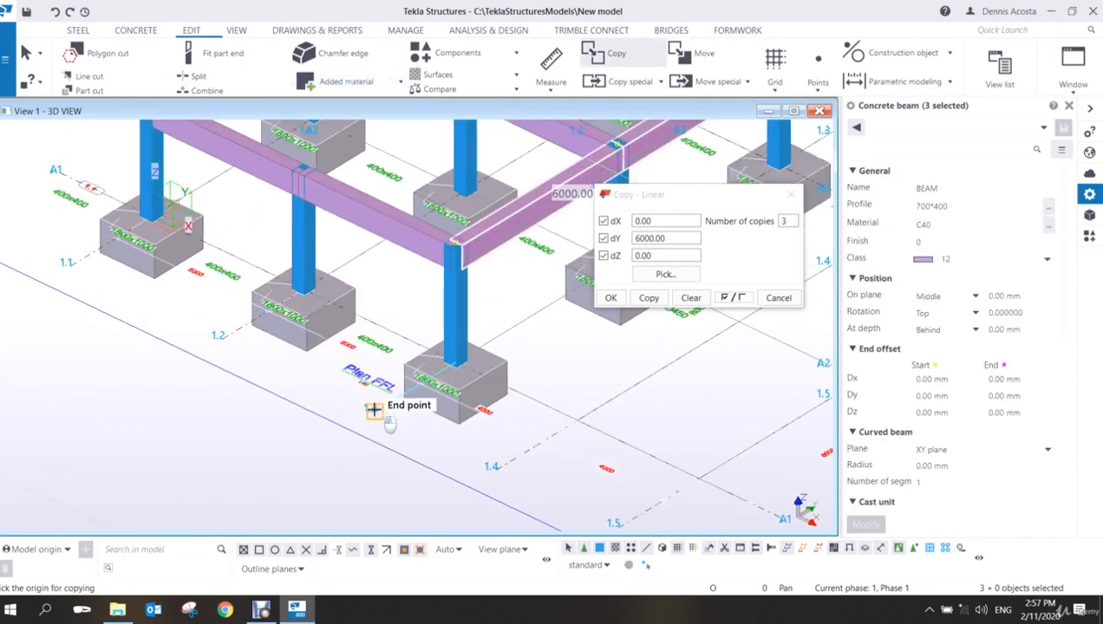
left_click(371, 411)
scroll(223, 334, "down", 5)
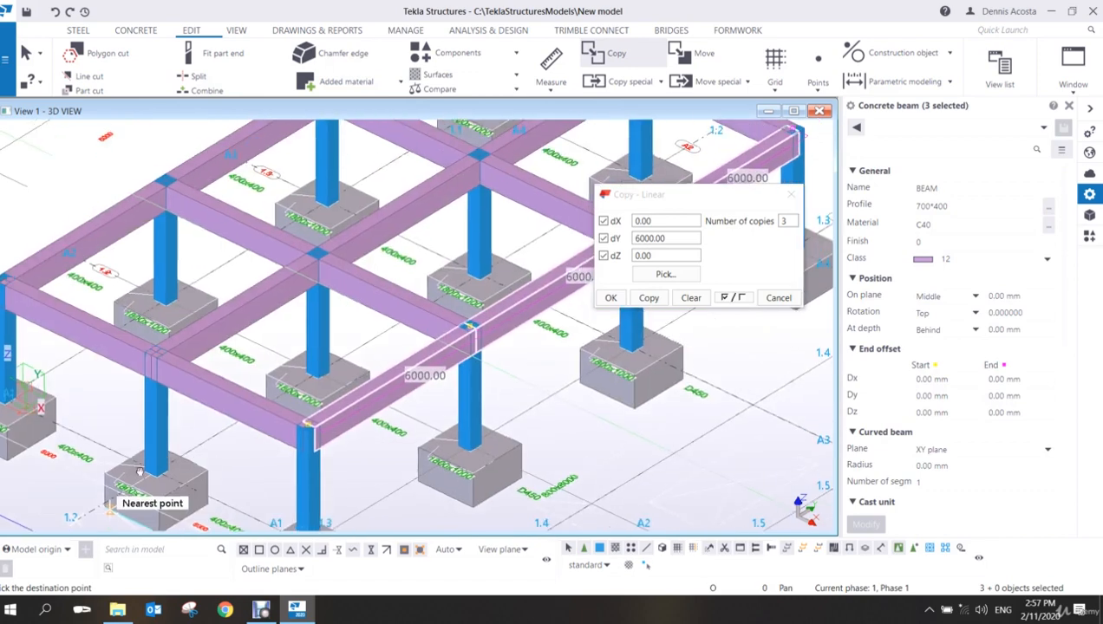
right_click(308, 284)
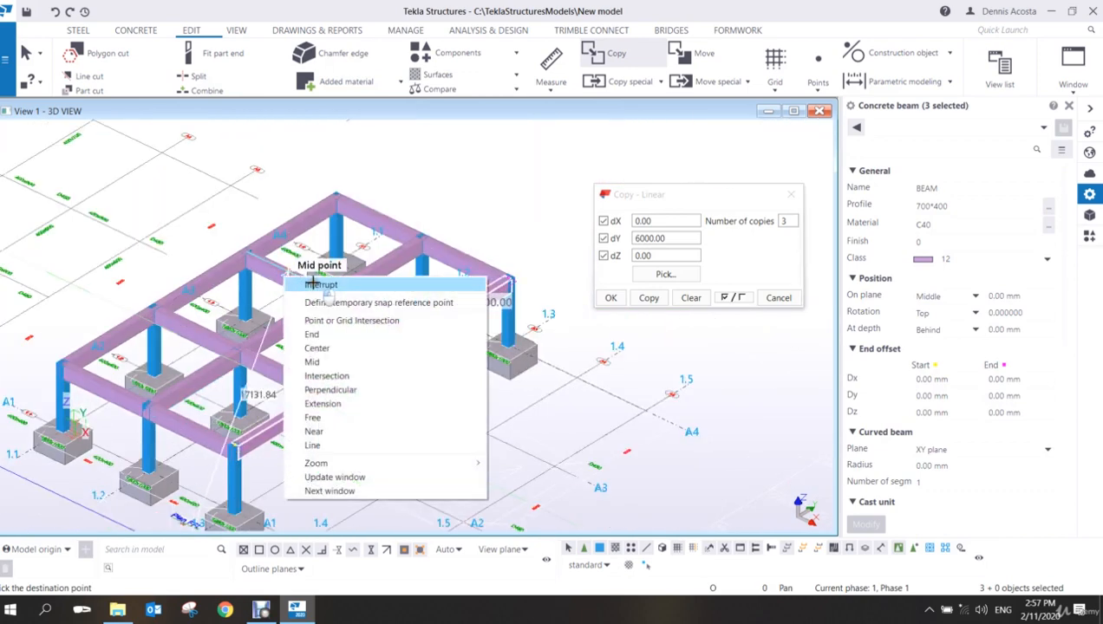
left_click(313, 282)
- Copy the two columns, two 5000 mm beams and connecting 6000 mm beam at A2–A3 from grid 1.3 to grids 1.4 and 1.5
scroll(481, 193, "down", 2)
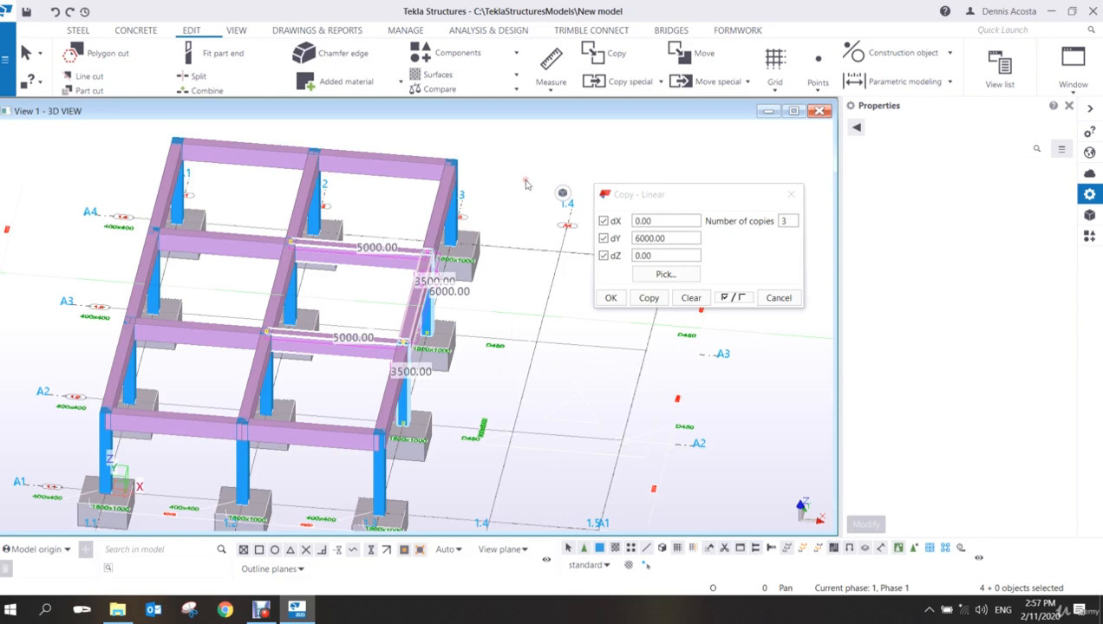
right_click(525, 180)
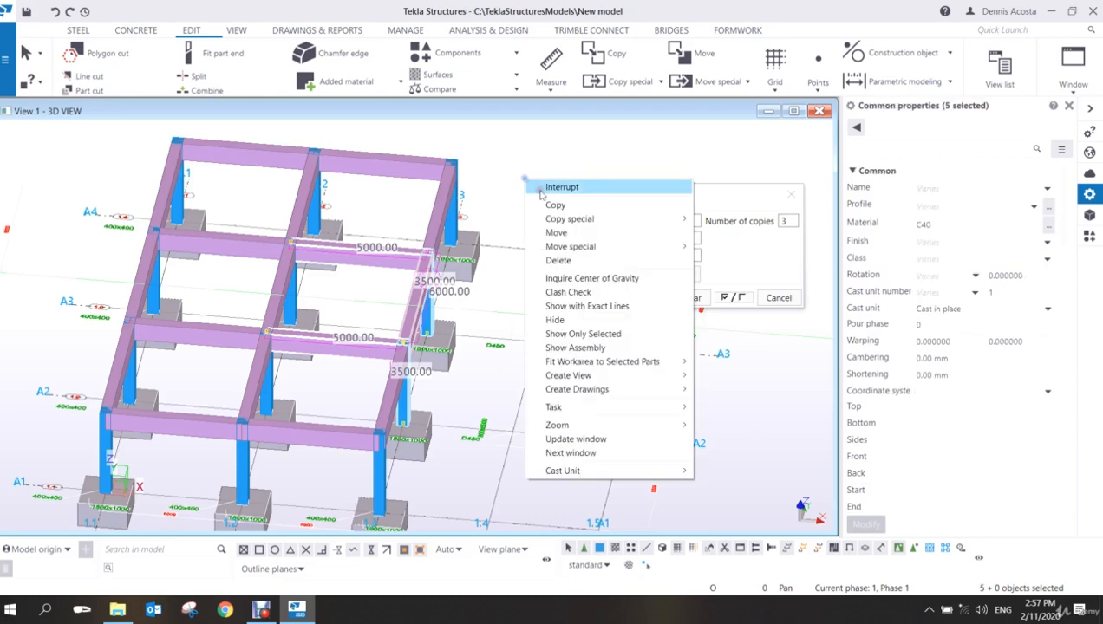
left_click(555, 204)
scroll(438, 430, "up", 3)
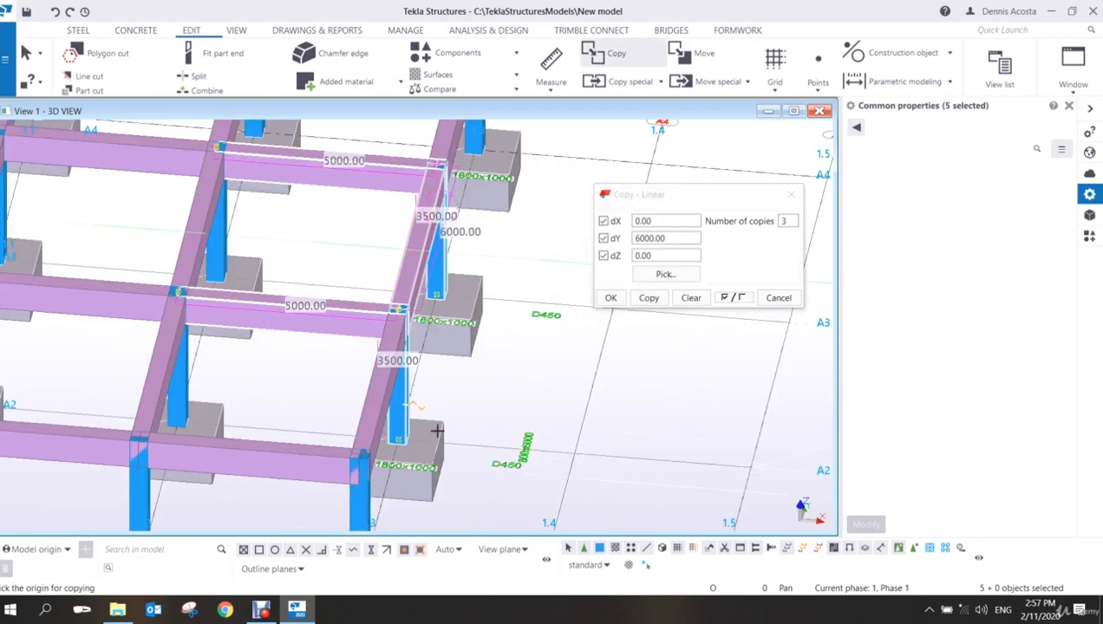
scroll(393, 444, "up", 2)
left_click(389, 453)
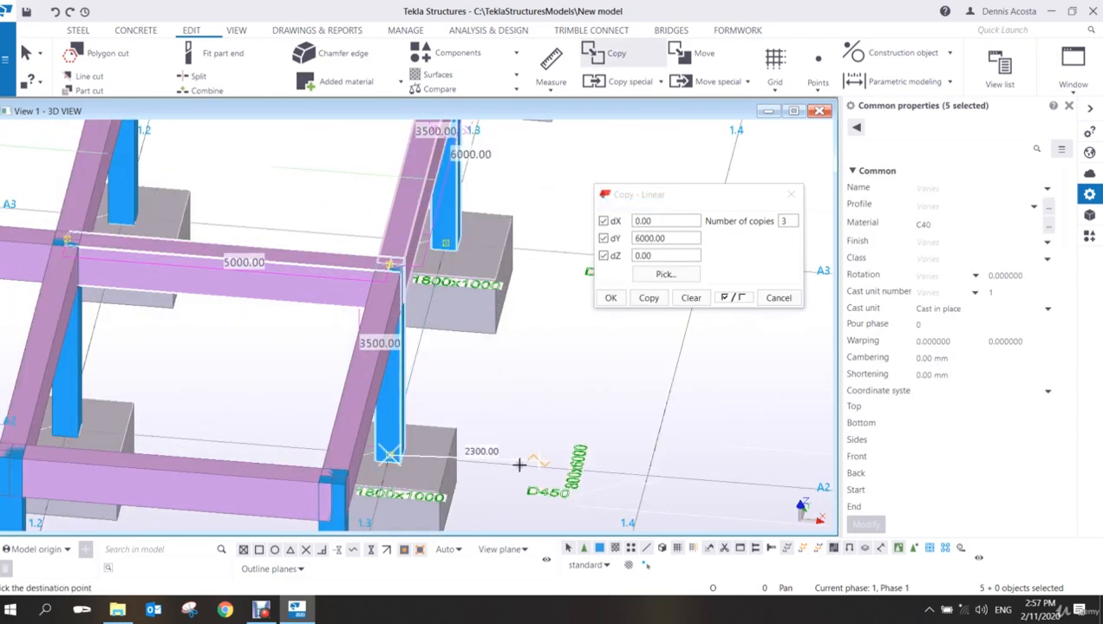
middle_click_drag(518, 465, 401, 384)
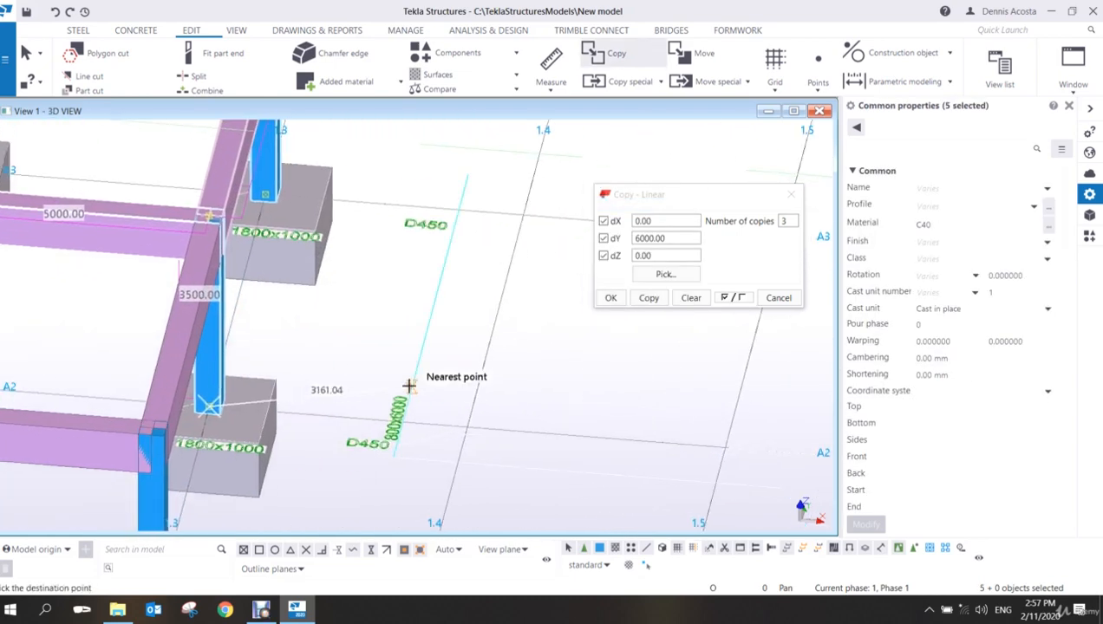
left_click(466, 427)
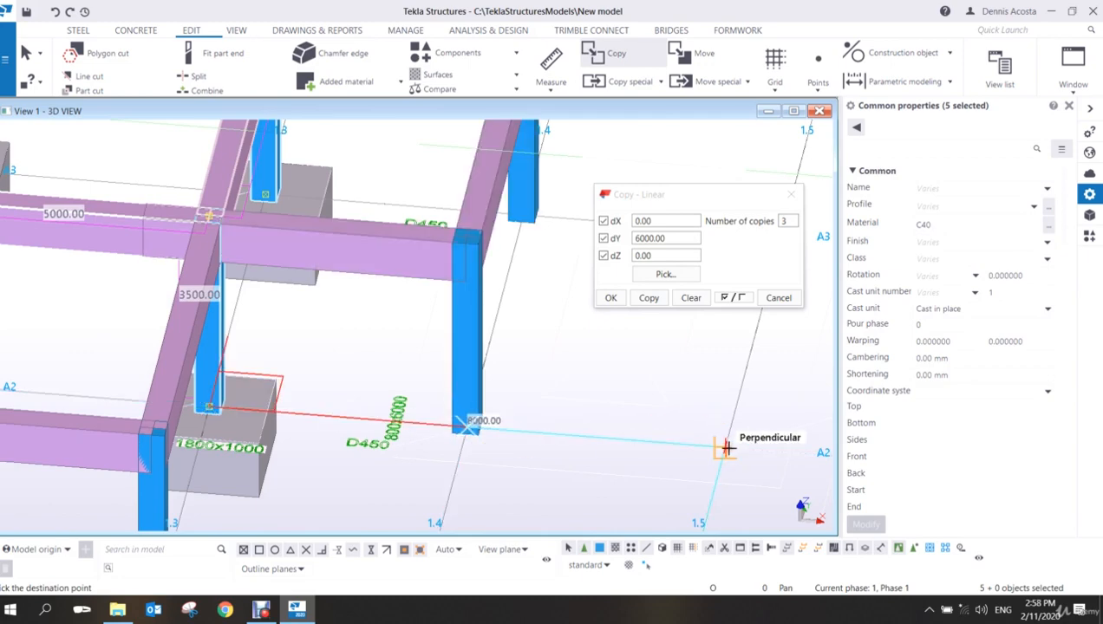
scroll(375, 443, "down", 5)
right_click(460, 321)
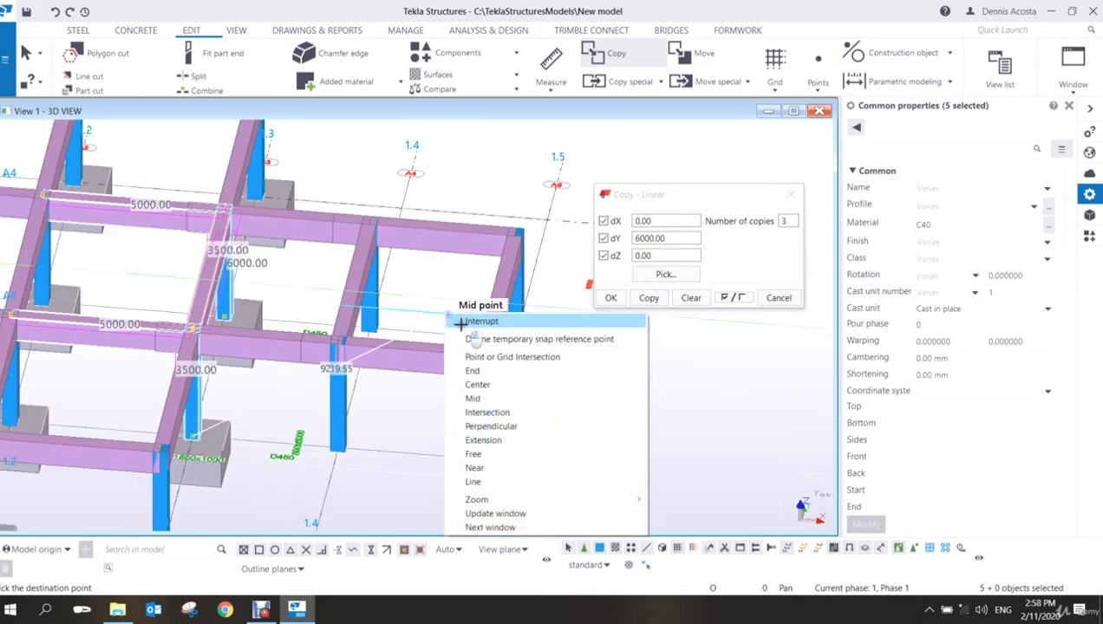
left_click(460, 322)
- Try to select the start handles of the four copied 5000 mm beams along grids A2 and A3 individually
scroll(414, 393, "up", 3)
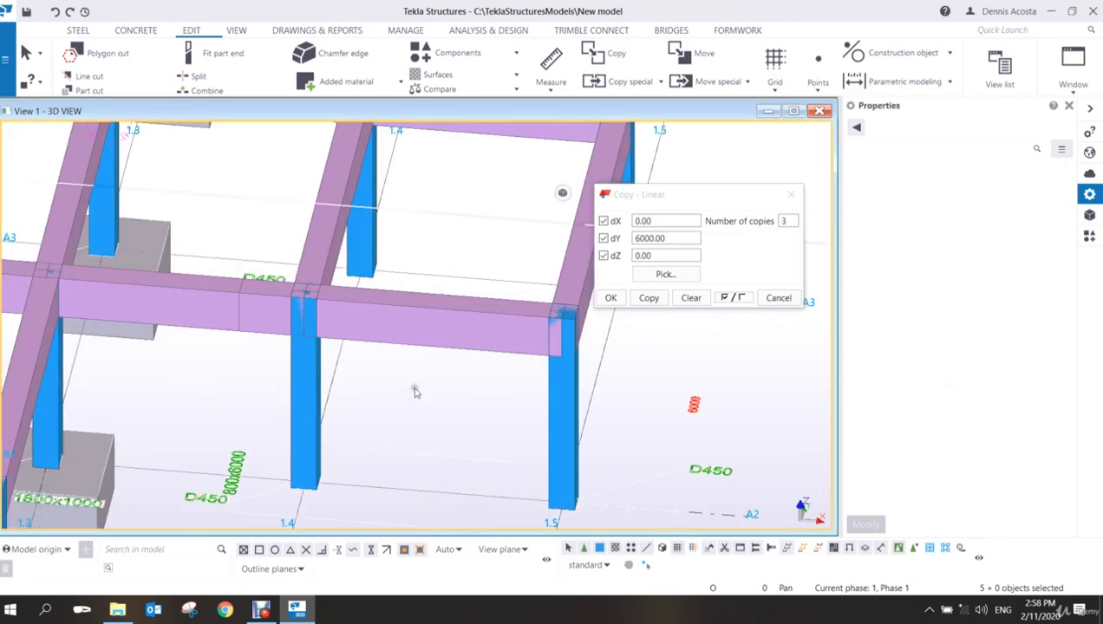
left_click(424, 324)
scroll(355, 340, "down", 3)
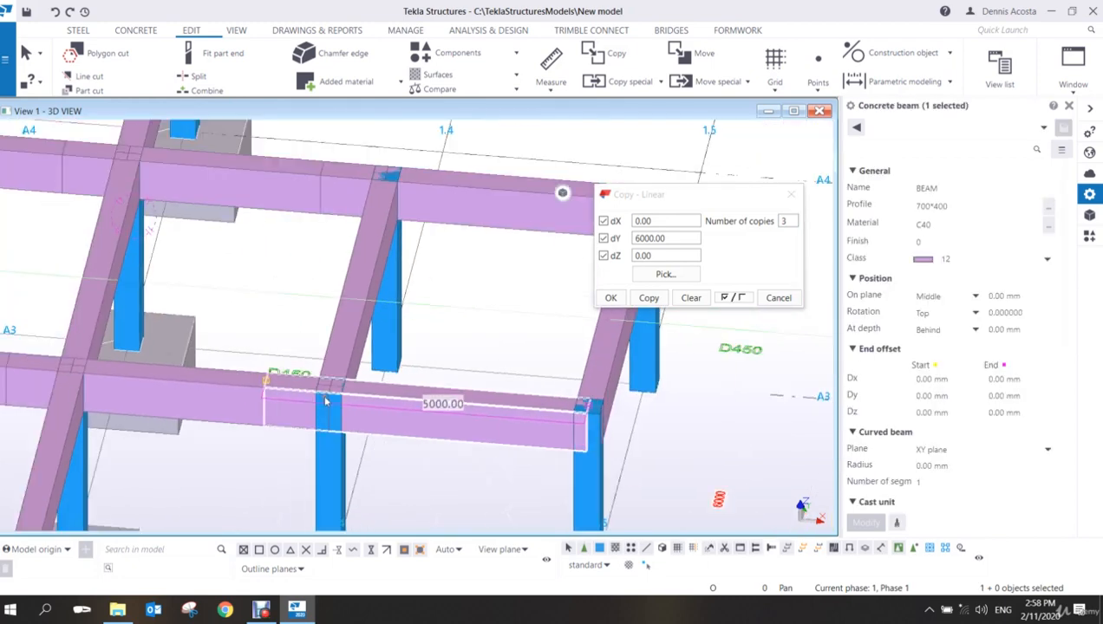
scroll(311, 410, "up", 3)
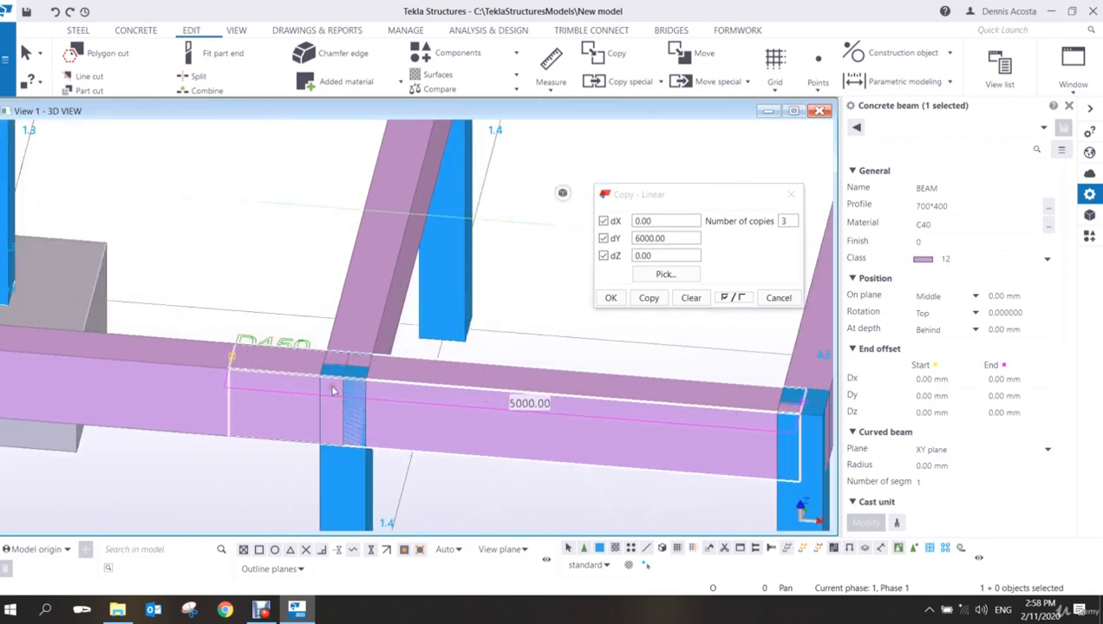
scroll(332, 390, "down", 3)
left_click(482, 197, "ctrl")
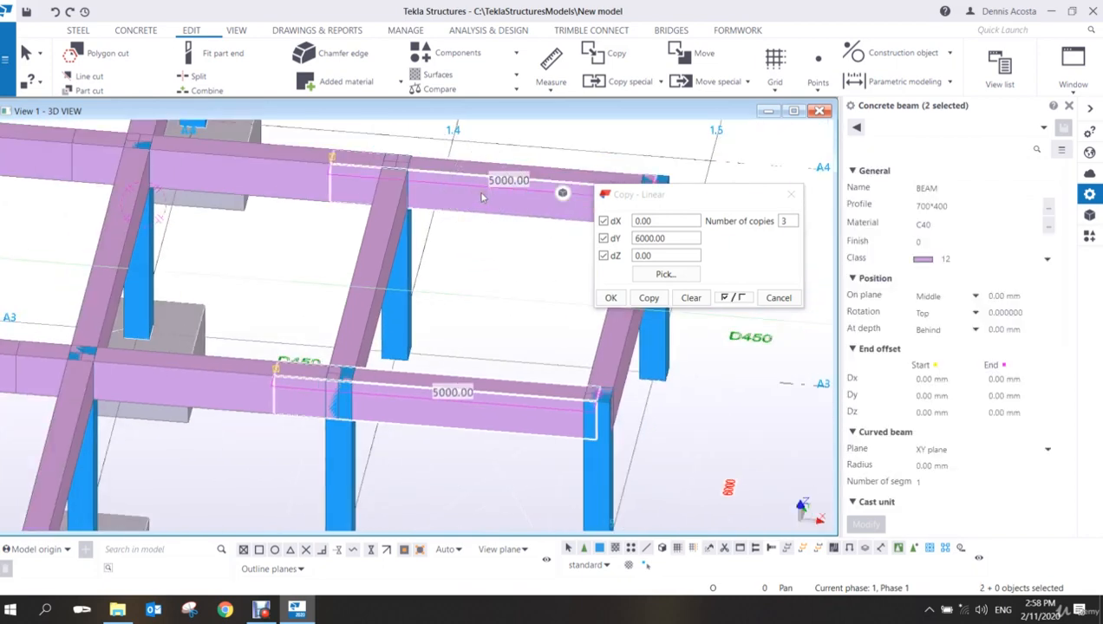
left_click(270, 185, "ctrl")
left_click(222, 383, "ctrl")
middle_click_drag(257, 383, 356, 400)
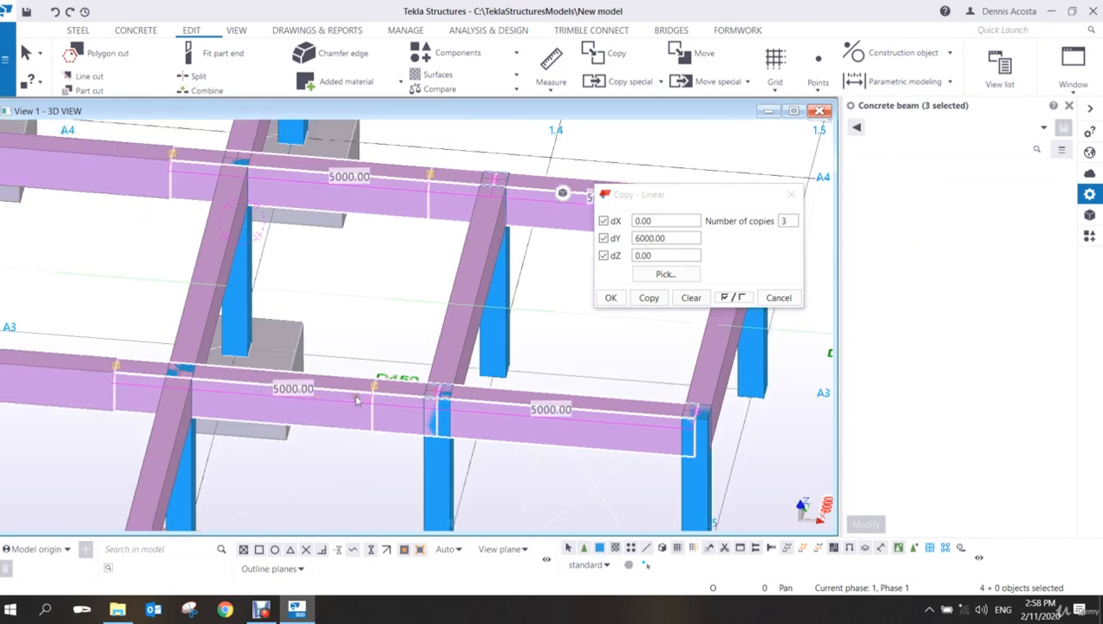
scroll(355, 401, "down", 2)
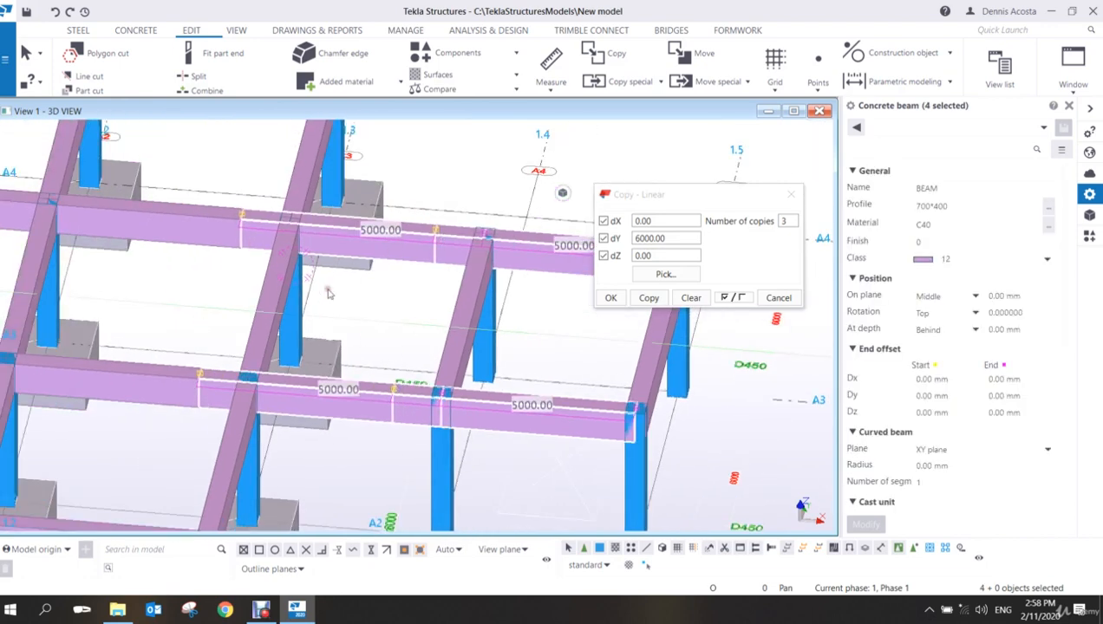
mouse_move(372, 321)
middle_mouse_down("ctrl")
mouse_move(399, 313)
mouse_move(435, 254)
mouse_move(453, 284)
mouse_move(442, 223)
middle_mouse_up("ctrl")
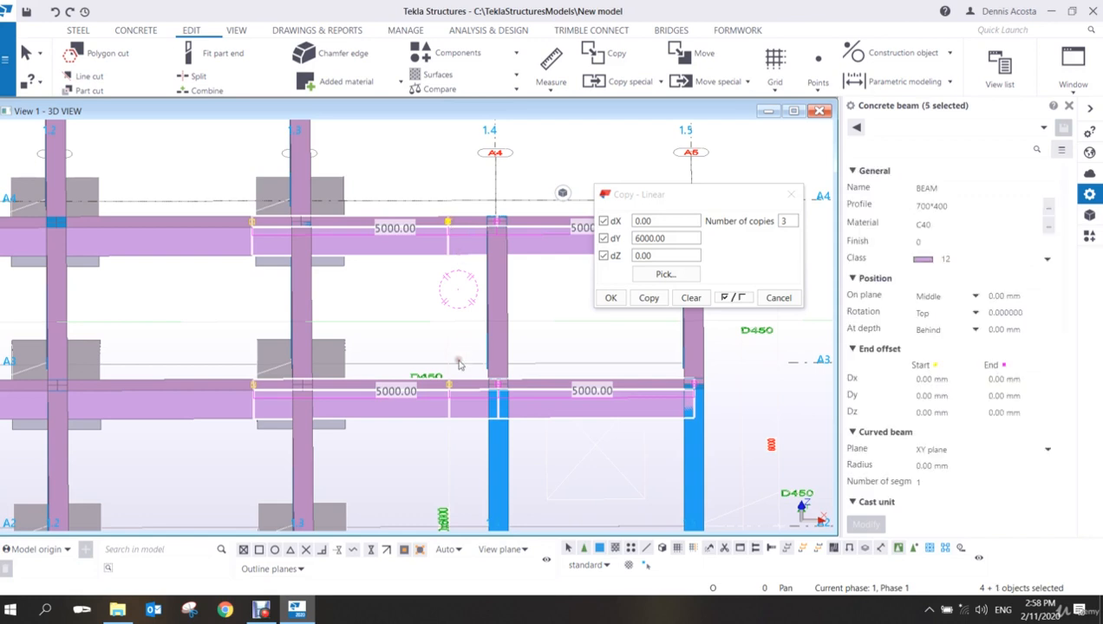
left_click(450, 385, "ctrl")
left_click(252, 222, "ctrl")
- Select the four copied 5000 mm beams along grids A2 and A3, and window-select all four of their start handles together
left_click(460, 233)
left_click(409, 250, "ctrl")
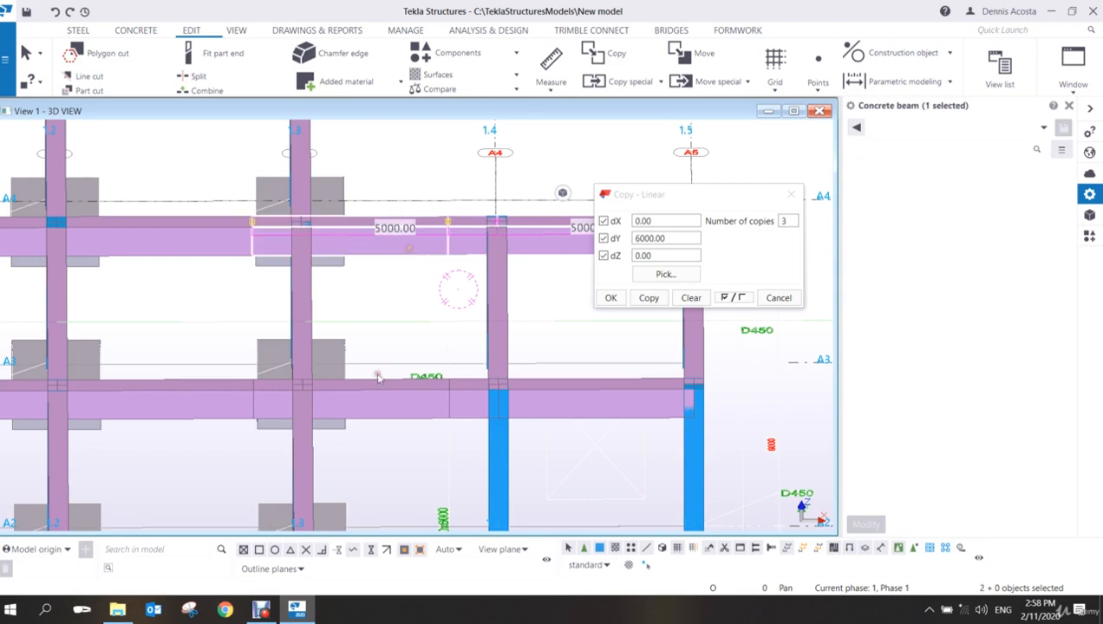
left_click(407, 404, "ctrl")
left_click(555, 407, "ctrl")
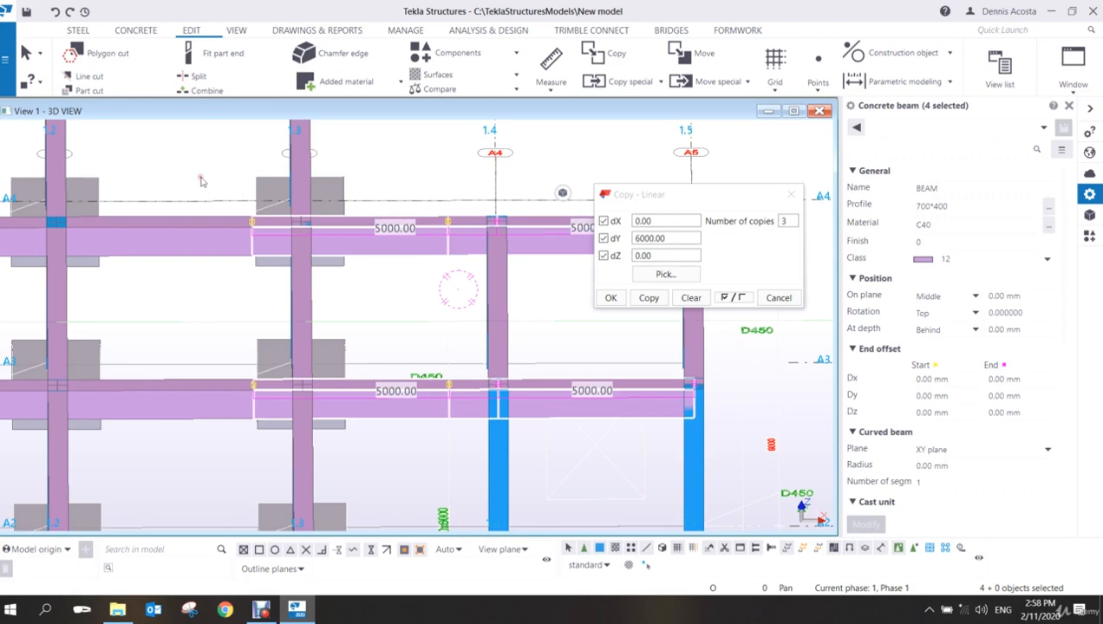
left_click_drag(213, 163, 461, 465)
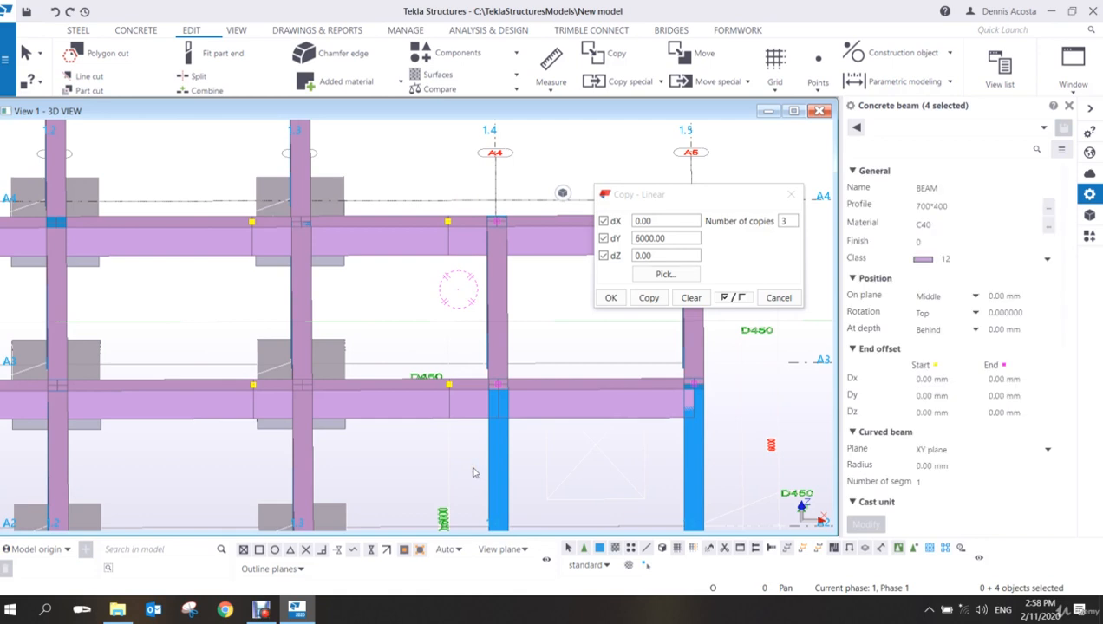
- Move the selected start handles 1000 mm along the beams, from the existing joint to the beam end point over the grid 1.4 column
scroll(457, 425, "up", 3)
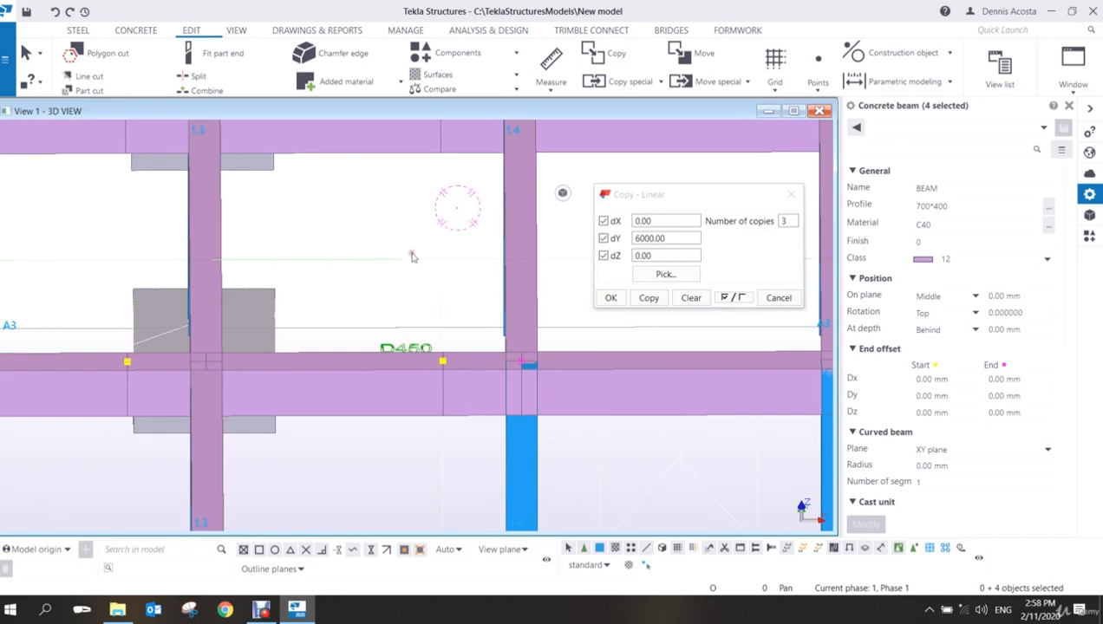
right_click(420, 334)
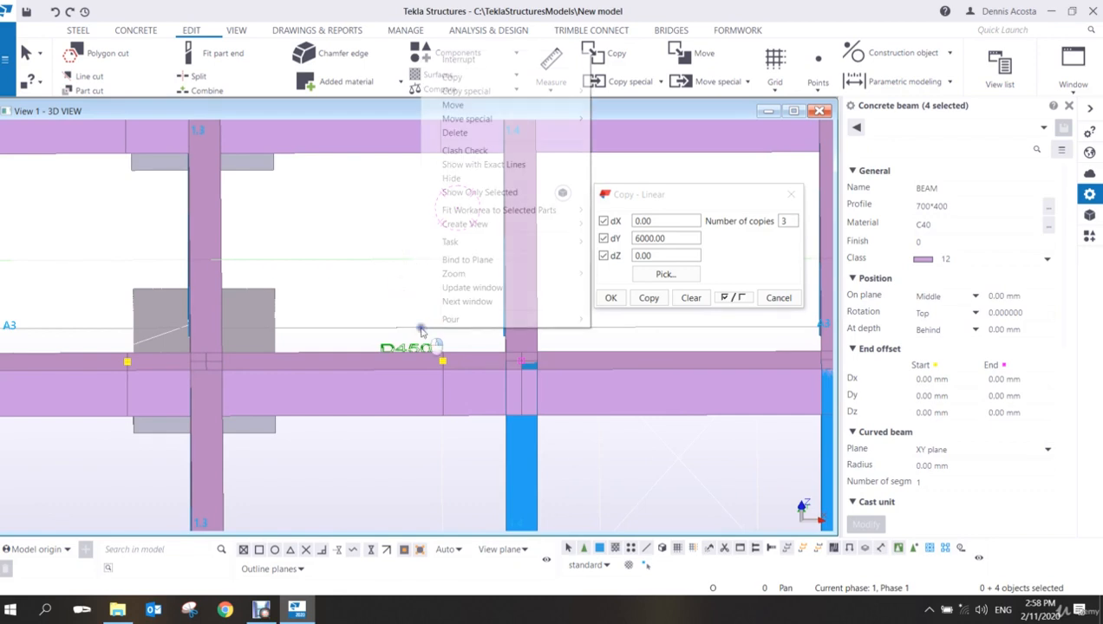
left_click(455, 105)
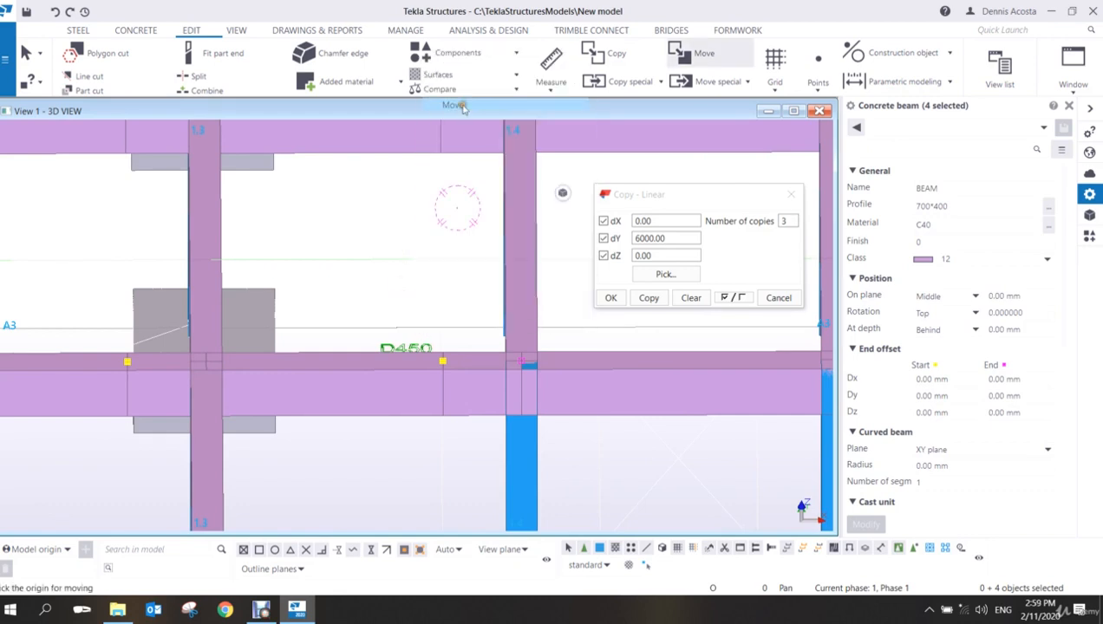
left_click(443, 357)
scroll(494, 366, "up", 3)
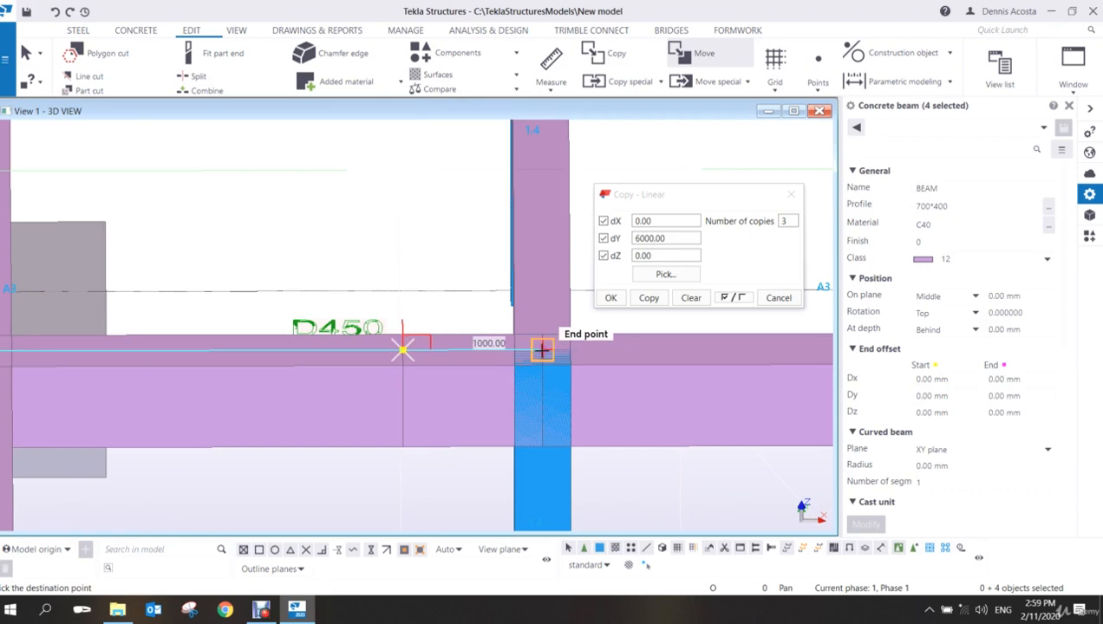
scroll(542, 368, "down", 5)
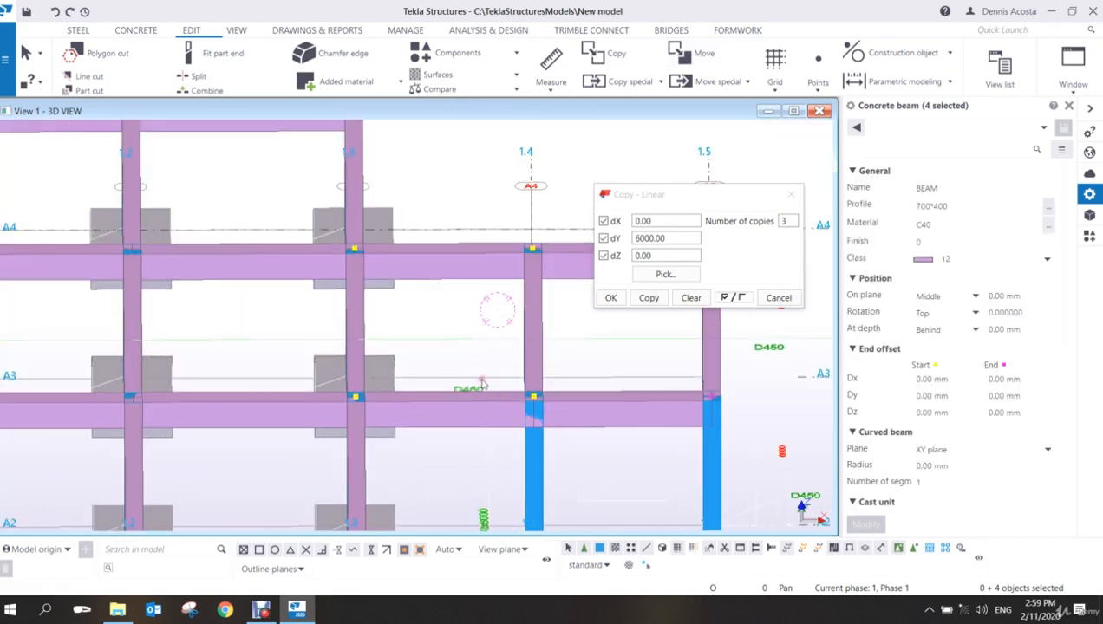
- Set the profile of the four 4000 mm beams and two connecting 6000 mm beams at grids 1.4 and 1.5 to 600*400
middle_click_drag(481, 377, 298, 356, "ctrl")
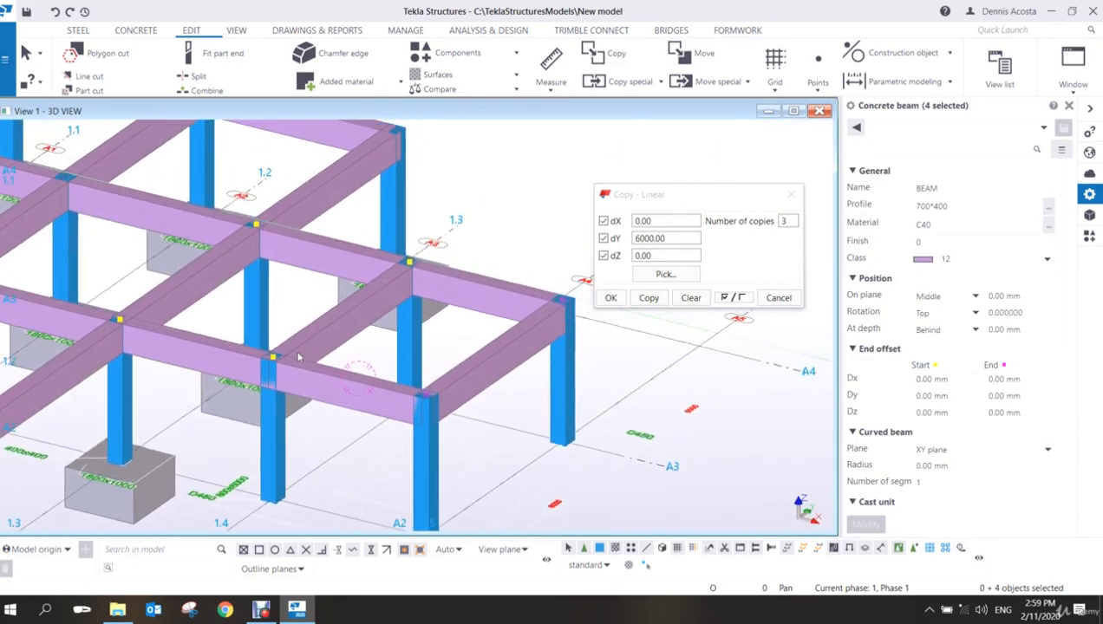
left_click(301, 309)
left_click(220, 357)
left_click(304, 258)
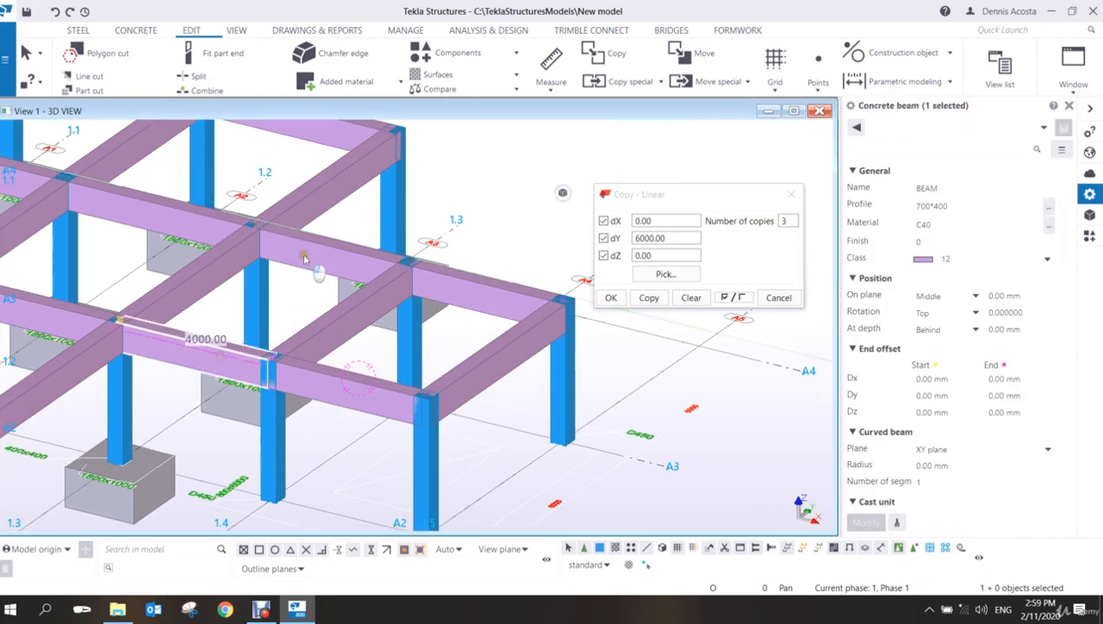
left_click(333, 318, "ctrl")
left_click(442, 282, "ctrl")
left_click(371, 388, "ctrl")
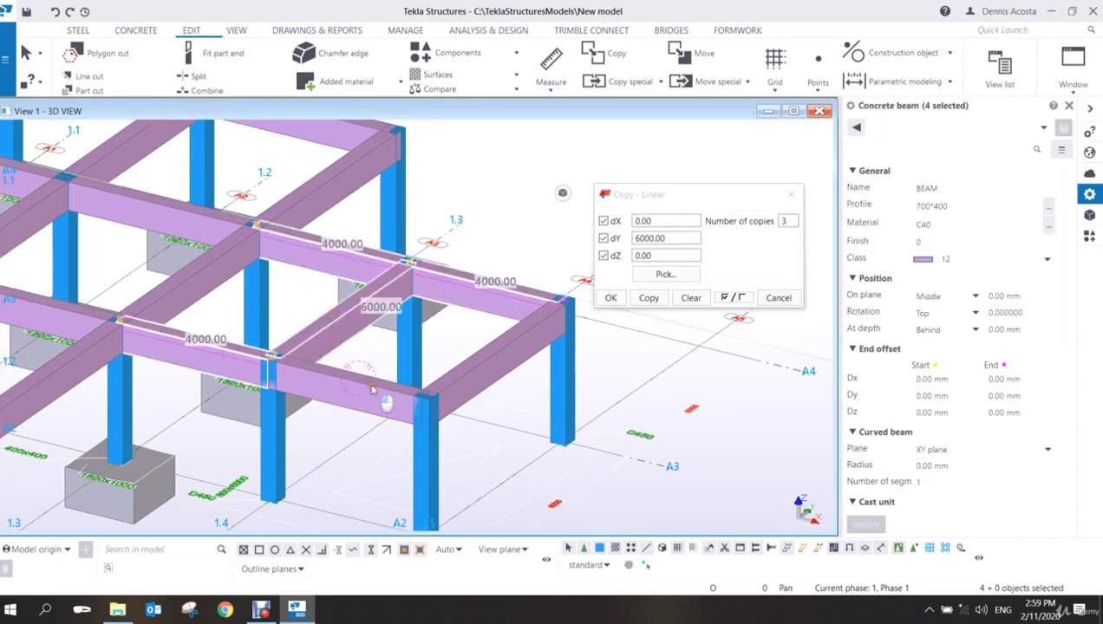
left_click(484, 357, "ctrl")
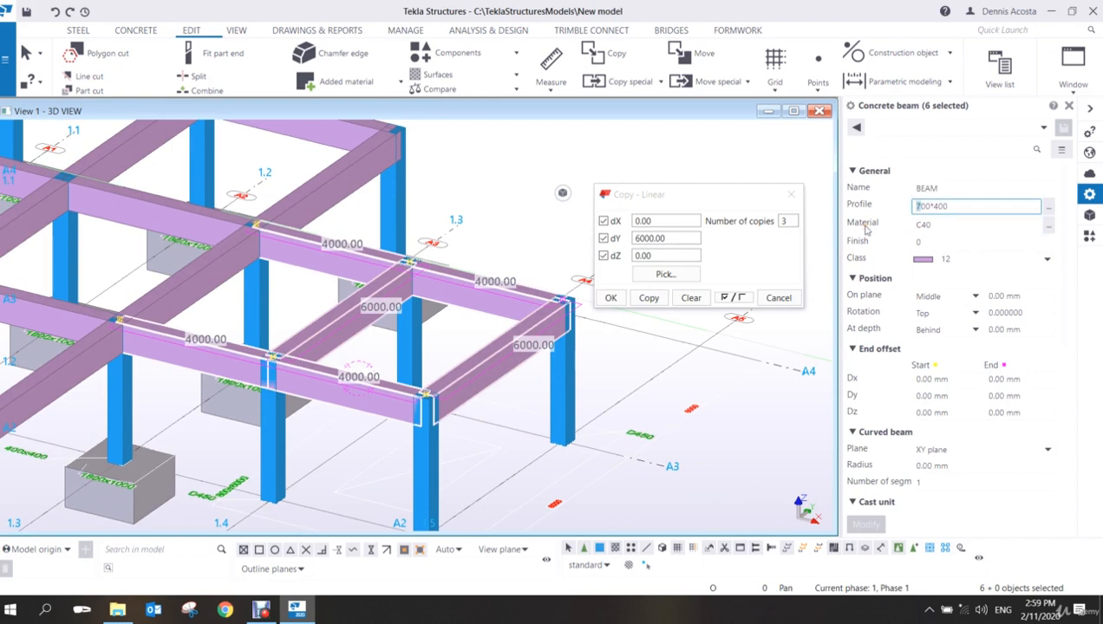
key("Return")
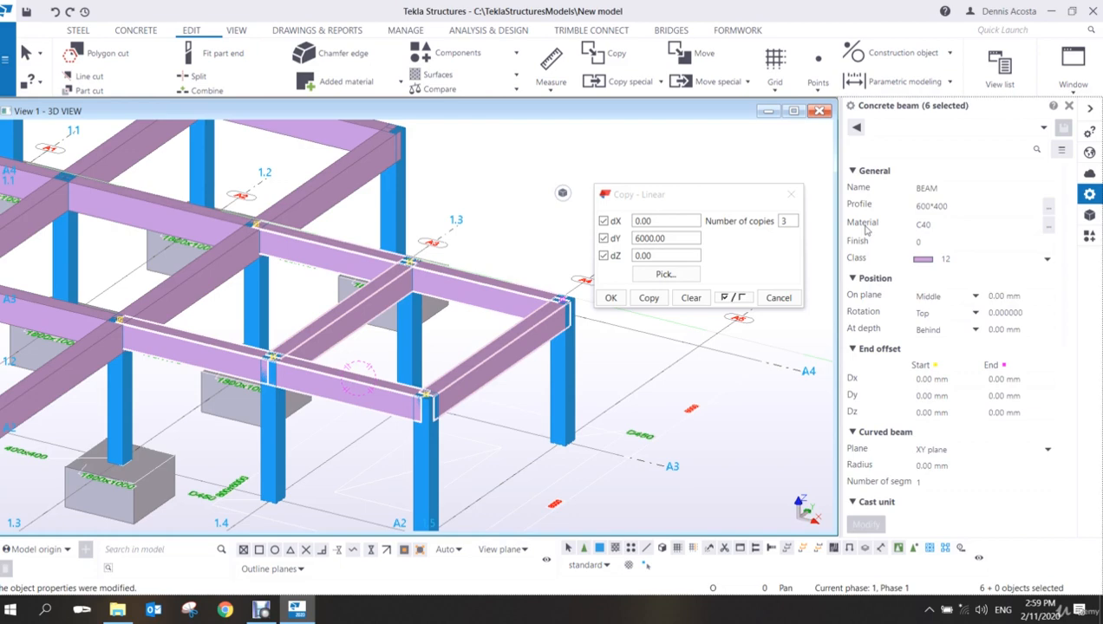
- Change the profile of the four columns at A2 and A3 on grids 1.4 and 1.5 to D450
left_click(563, 212)
middle_click_drag(346, 386, 407, 339, "ctrl")
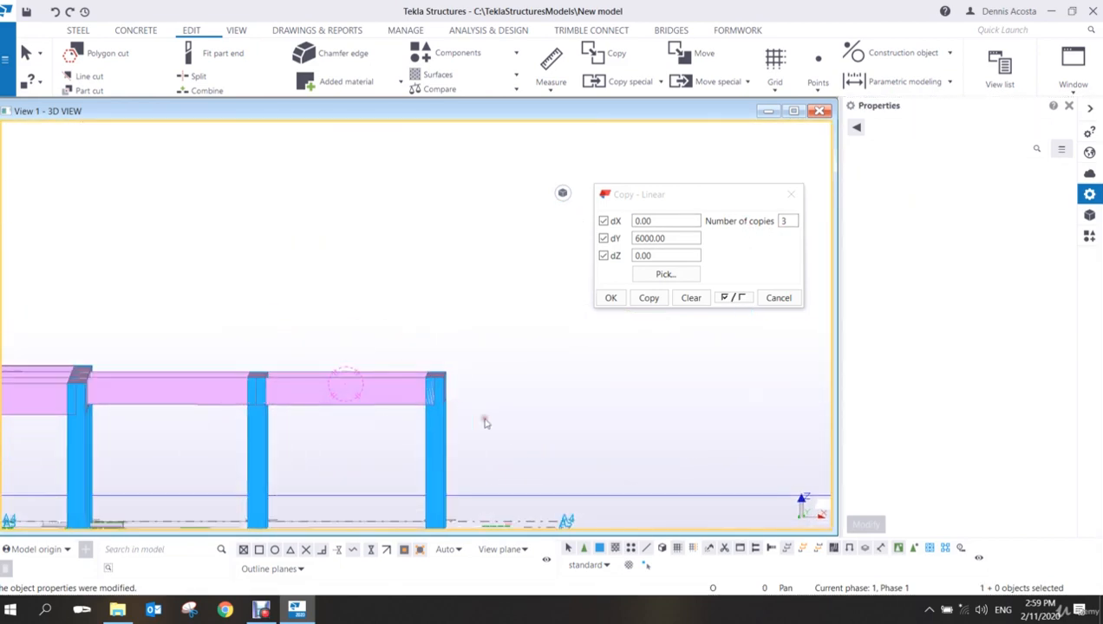
left_click_drag(495, 428, 196, 466)
middle_click_drag(286, 445, 339, 383, "ctrl")
left_click_drag(967, 210, 782, 230)
type("d450")
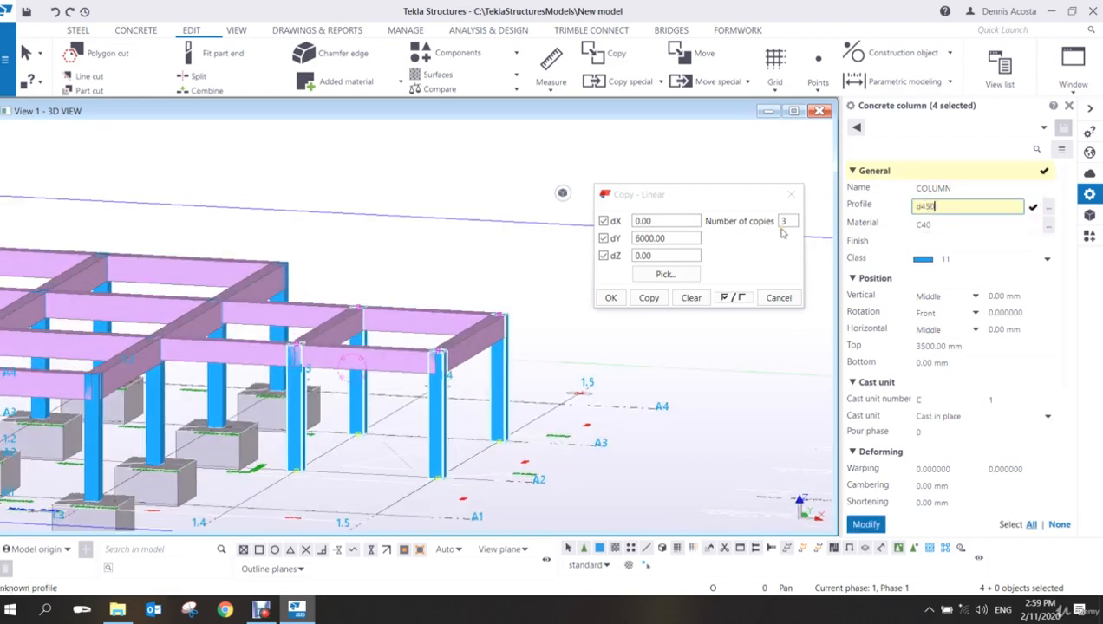
key("BackSpace")
key("BackSpace")
key("BackSpace")
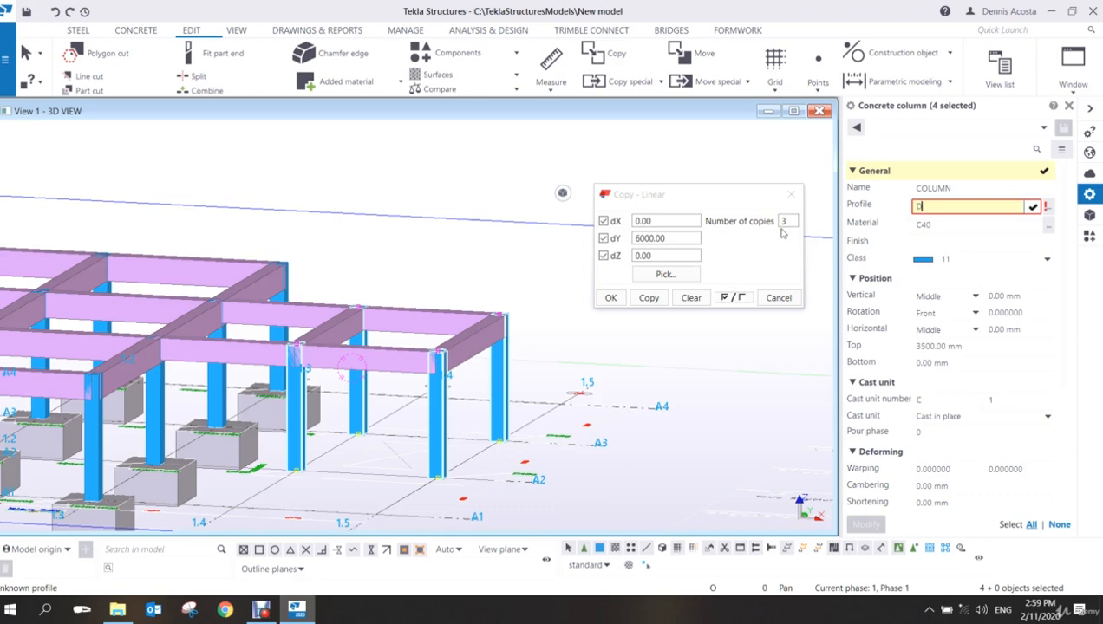
type("450")
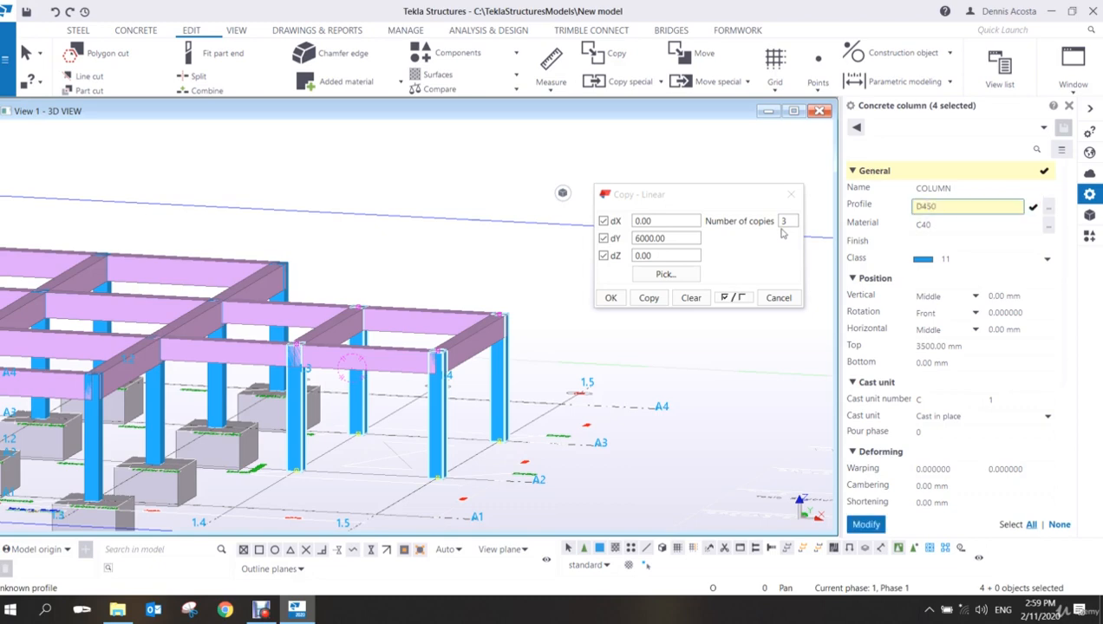
key("Return")
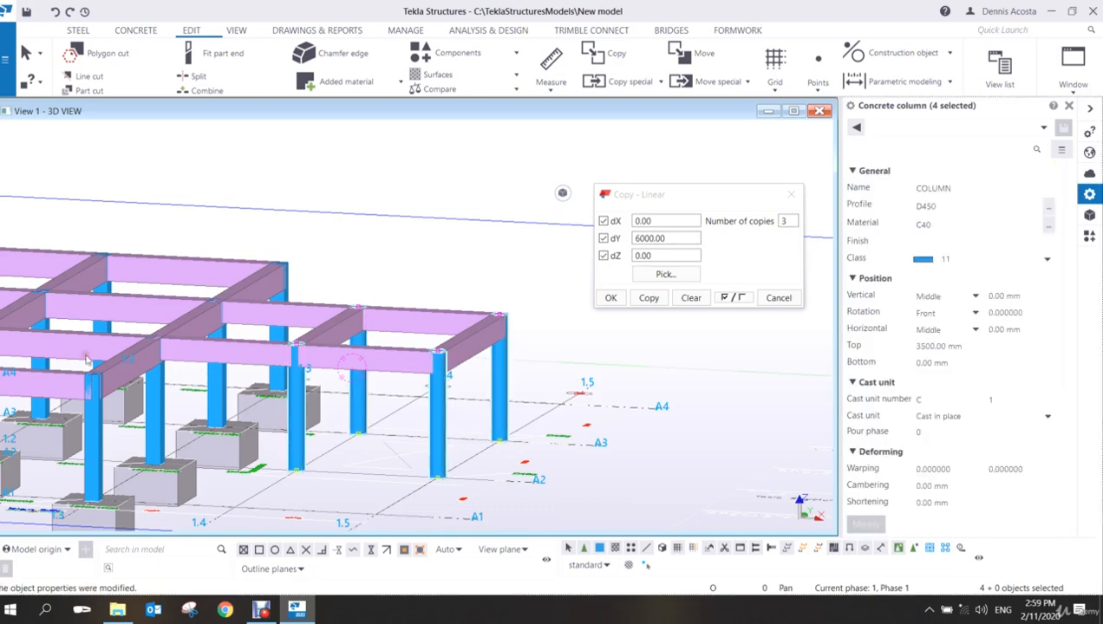
- Close the linear copy dialog and check the profiles of an A4 edge beam and the cross beam on grid 1.4
scroll(265, 299, "up", 2)
scroll(266, 300, "down", 4)
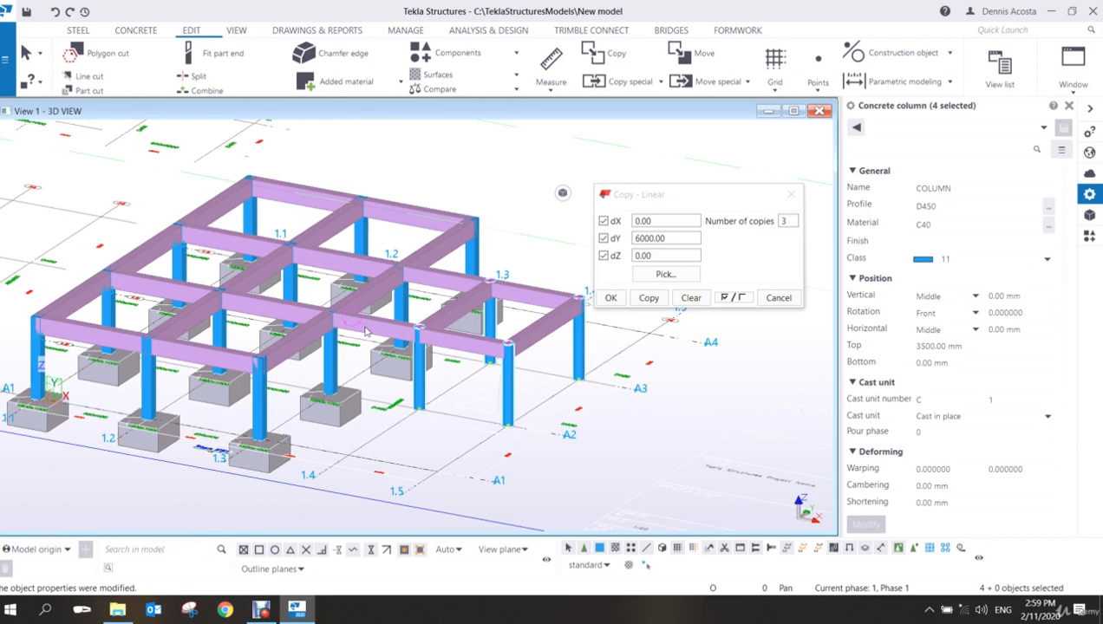
left_click(791, 194)
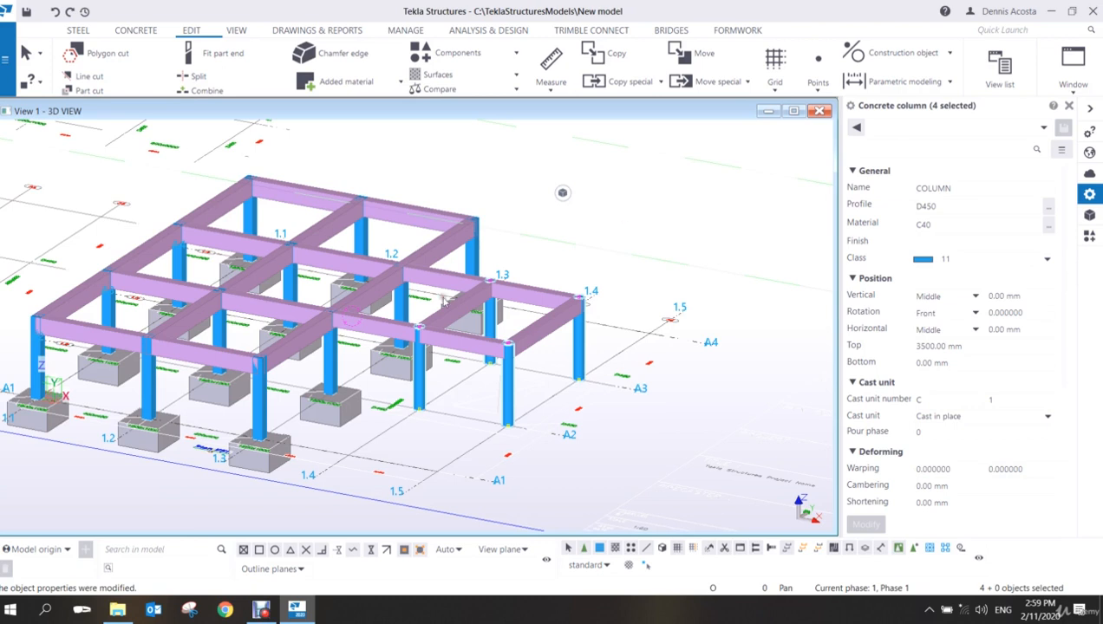
left_click(410, 225)
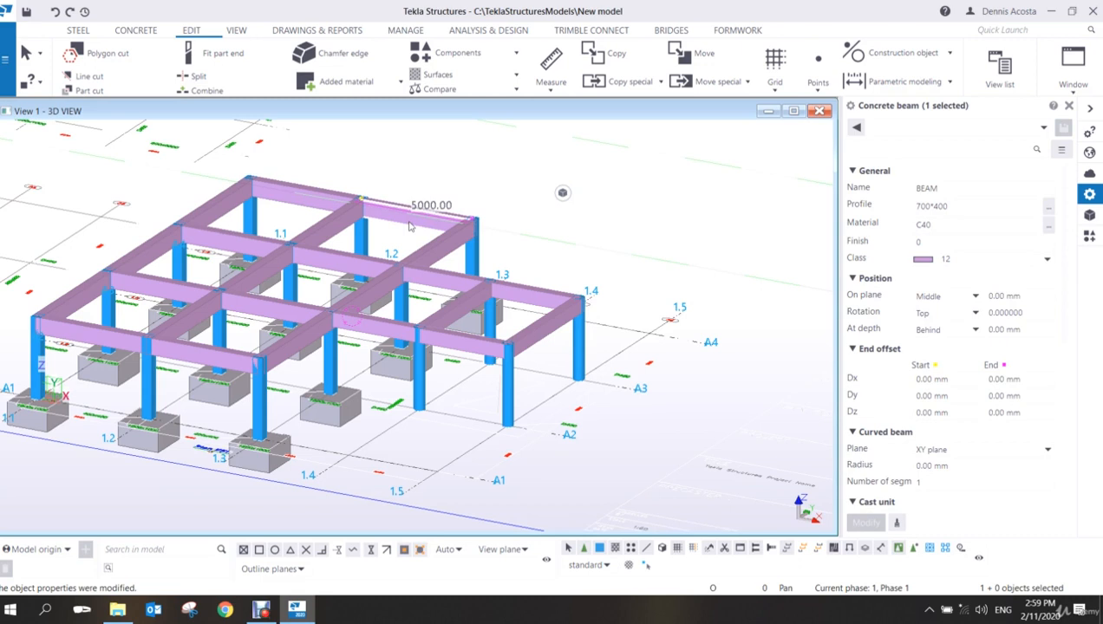
left_click(476, 310)
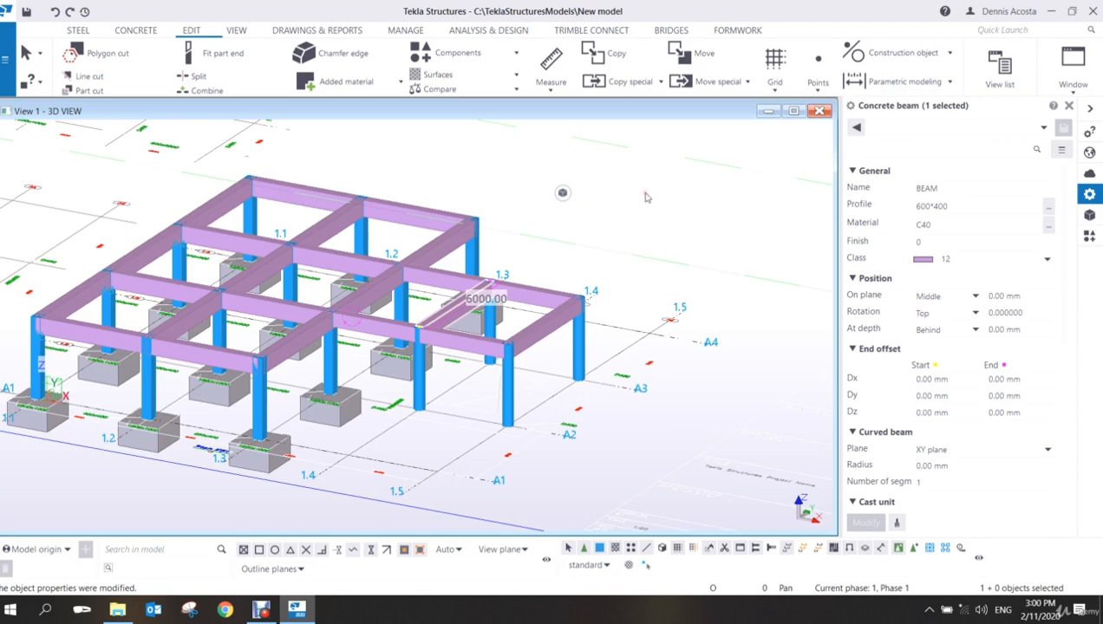
- Replace Assembly position with Profile as the part label in the 3D view's display properties and apply it to the view
double_click(645, 197)
left_click_drag(743, 79, 794, 79)
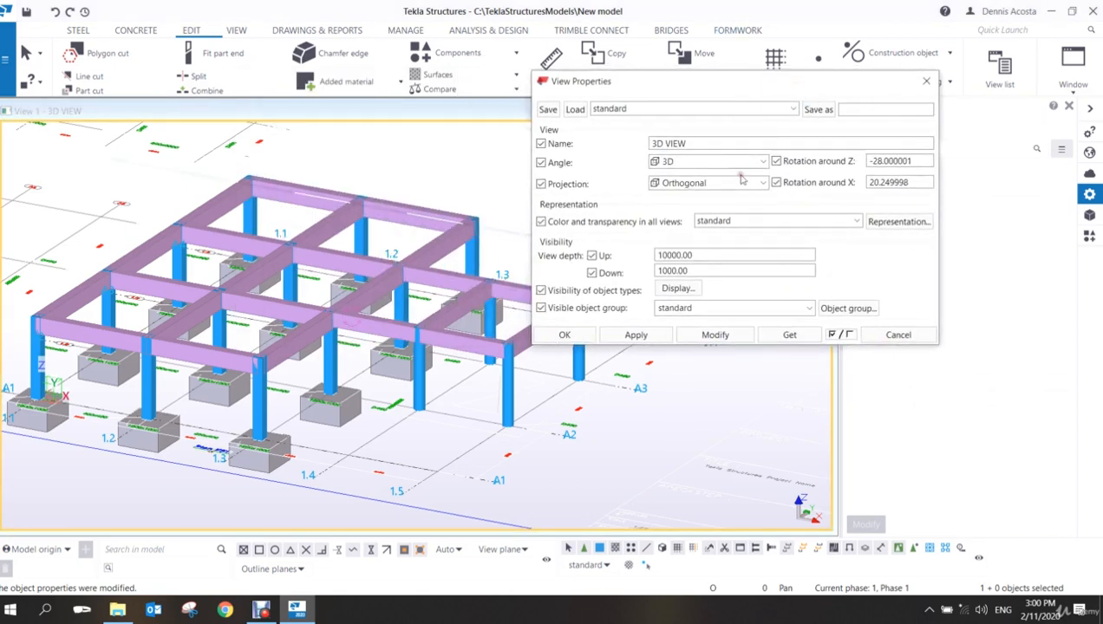
left_click(683, 291)
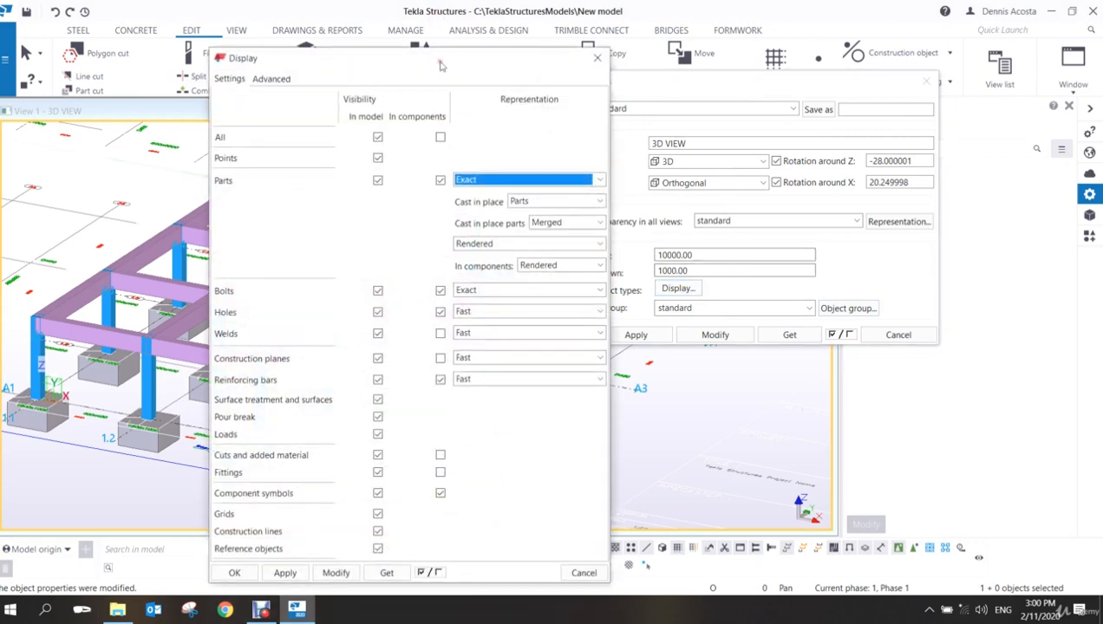
left_click_drag(442, 61, 406, 29)
left_click(240, 43)
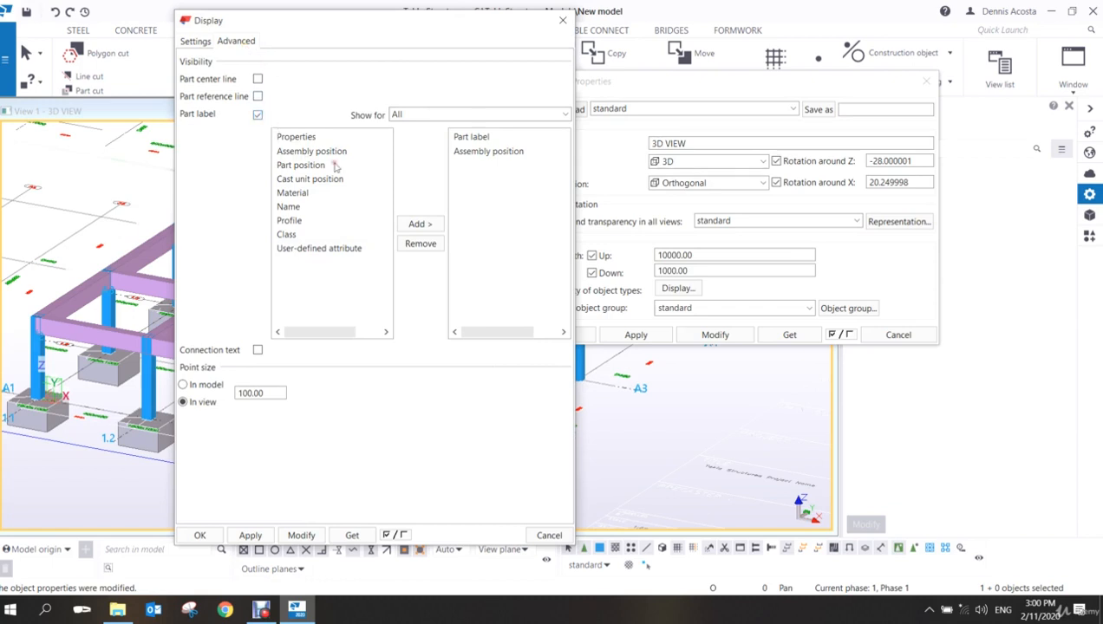
left_click(484, 151)
left_click(421, 243)
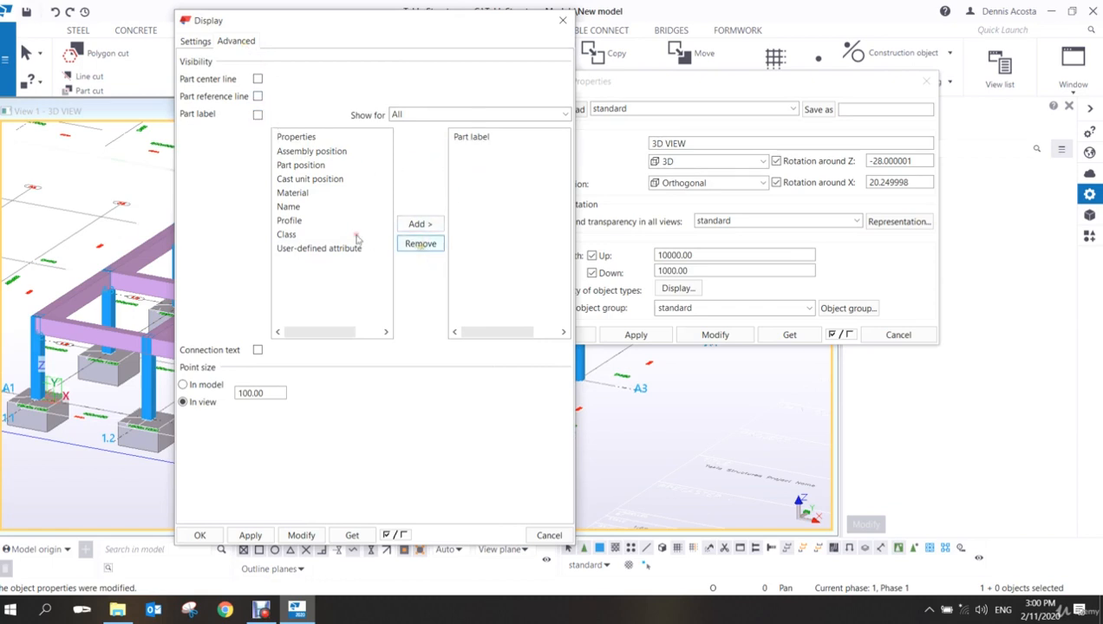
left_click(293, 223)
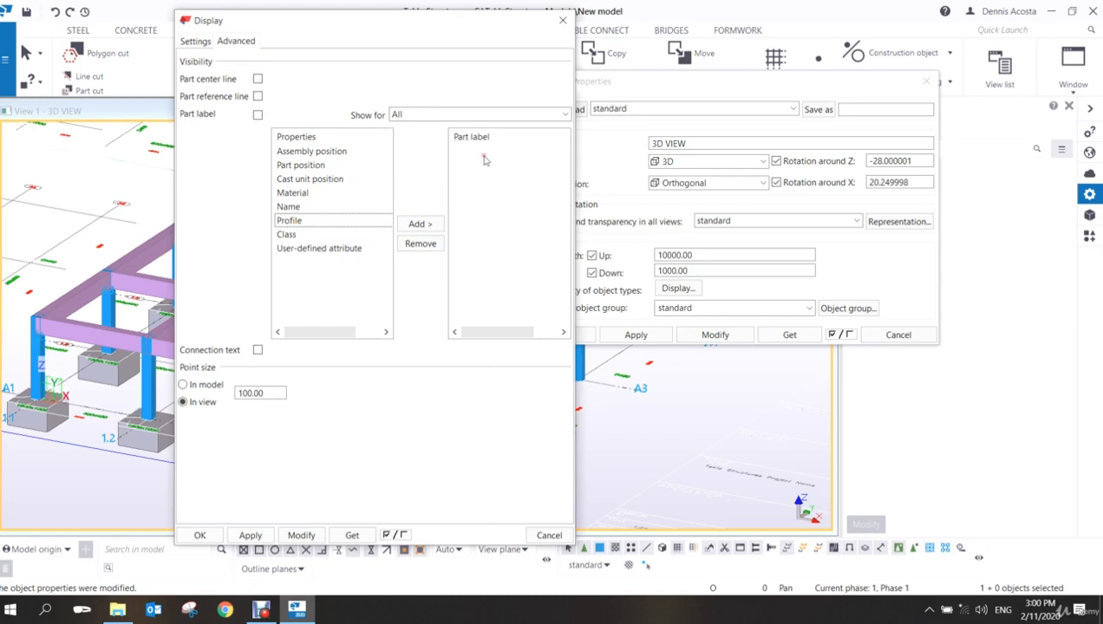
left_click(421, 225)
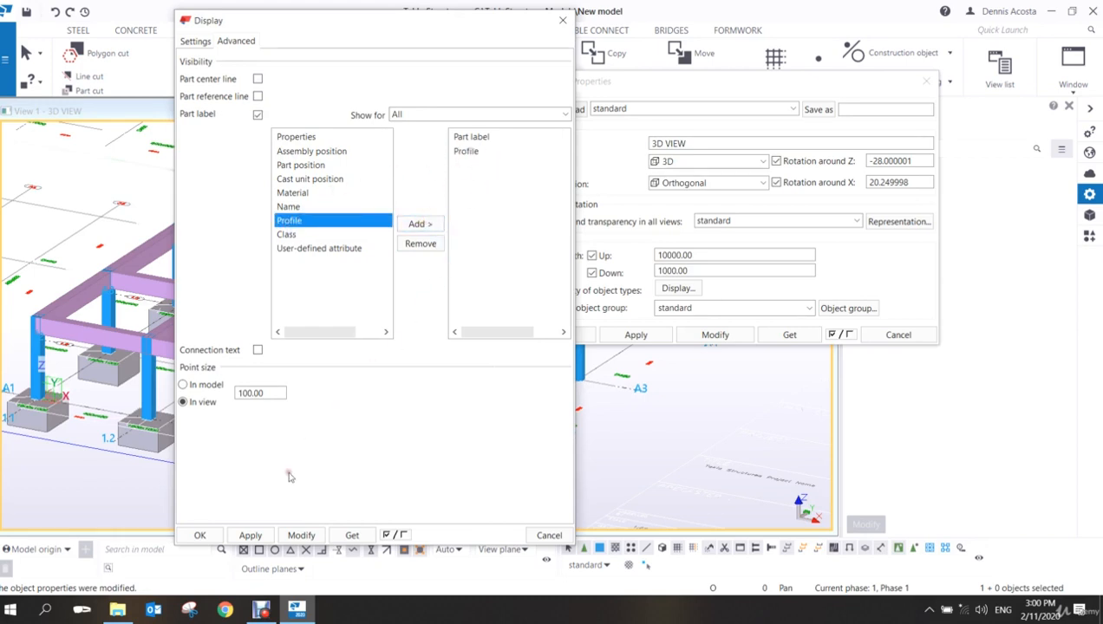
left_click_drag(444, 24, 743, 37)
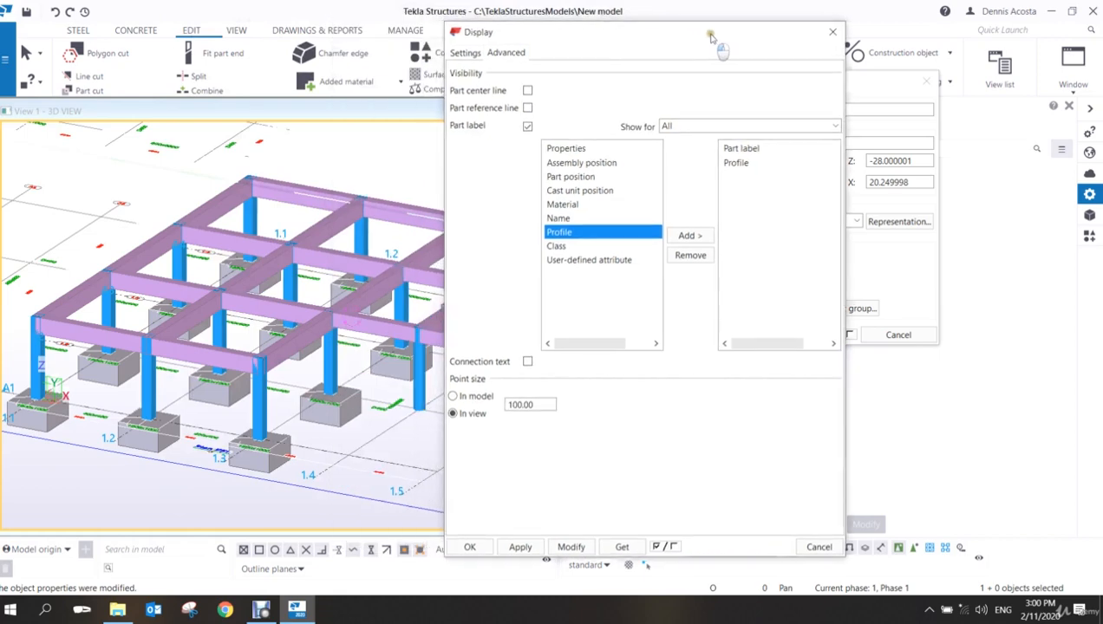
left_click(597, 548)
- Review the profile labels across the frame, and limit the part labels in the 3D view to selected parts
scroll(241, 316, "up", 10)
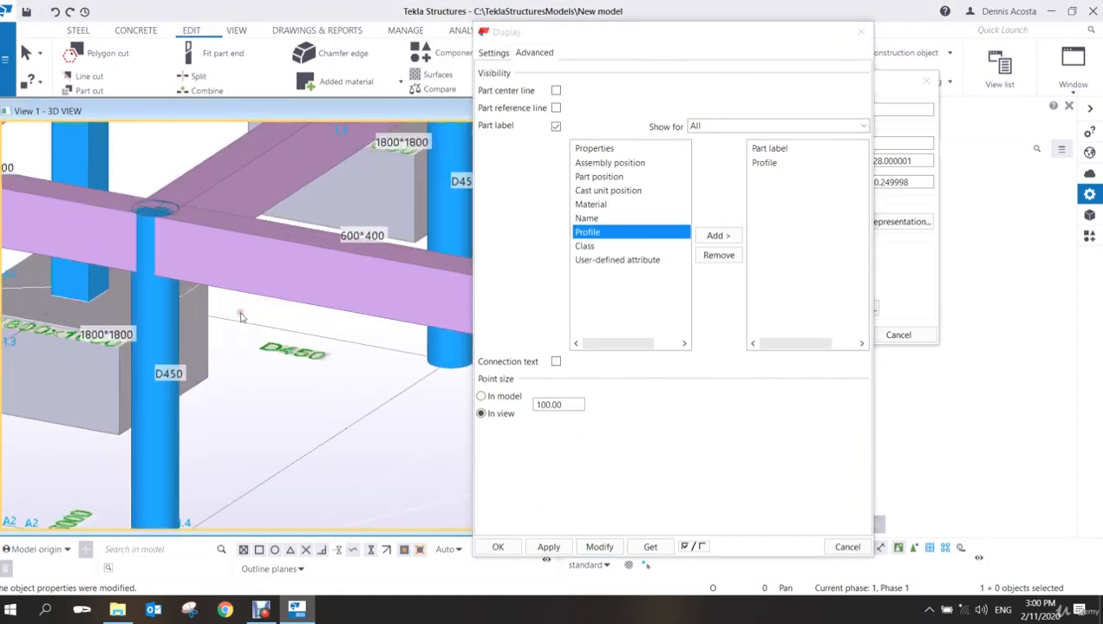
scroll(243, 314, "down", 6)
scroll(251, 308, "up", 3)
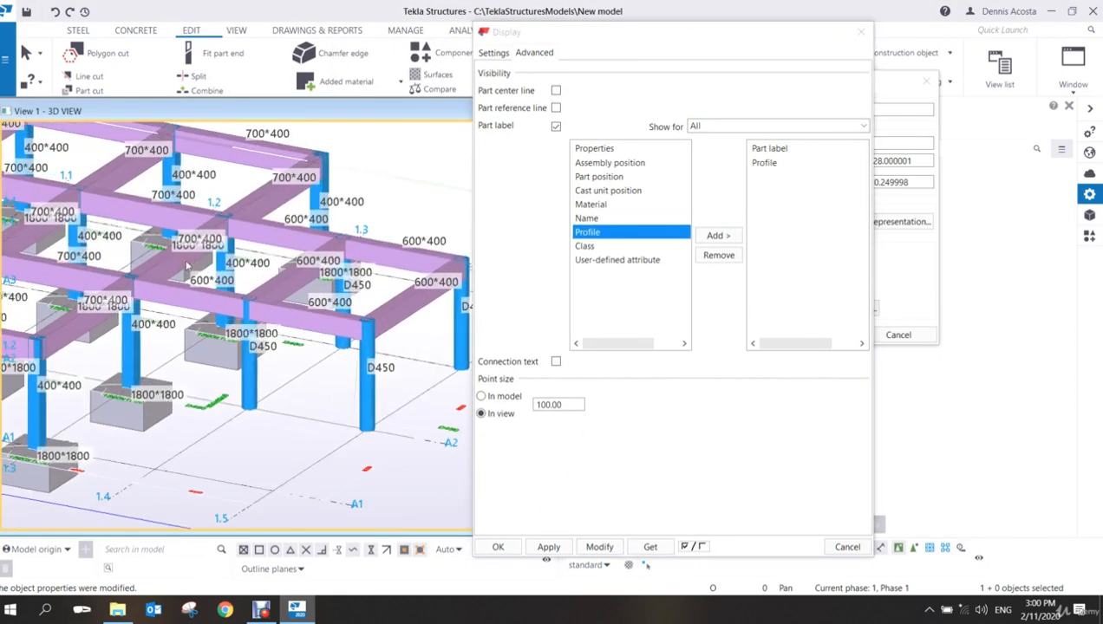
scroll(199, 269, "down", 5)
scroll(238, 280, "up", 5)
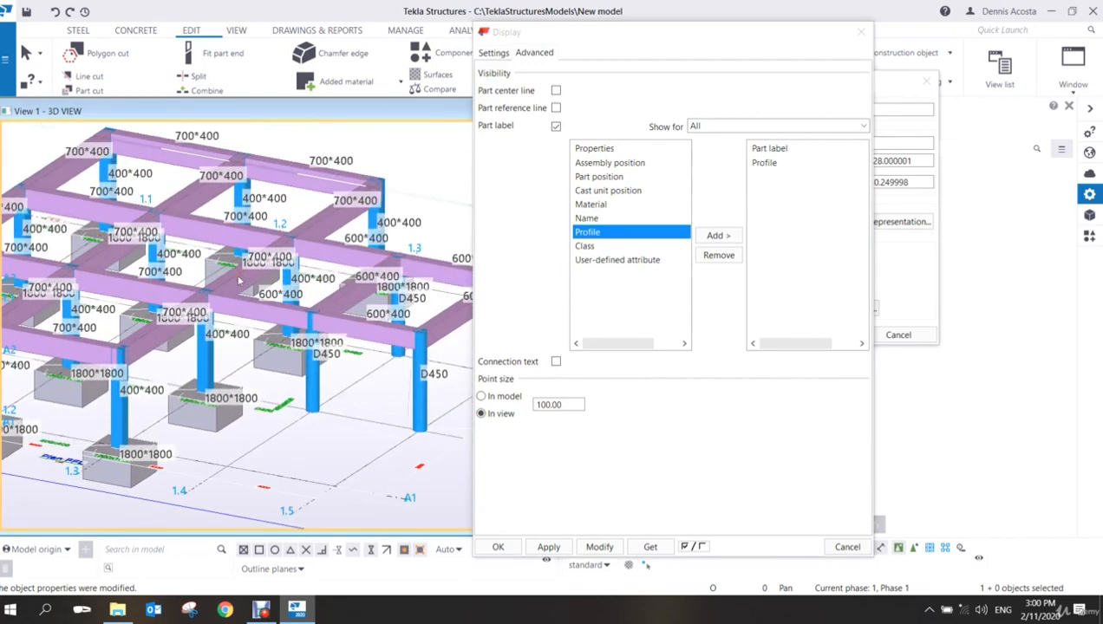
middle_click_drag(240, 280, 297, 296)
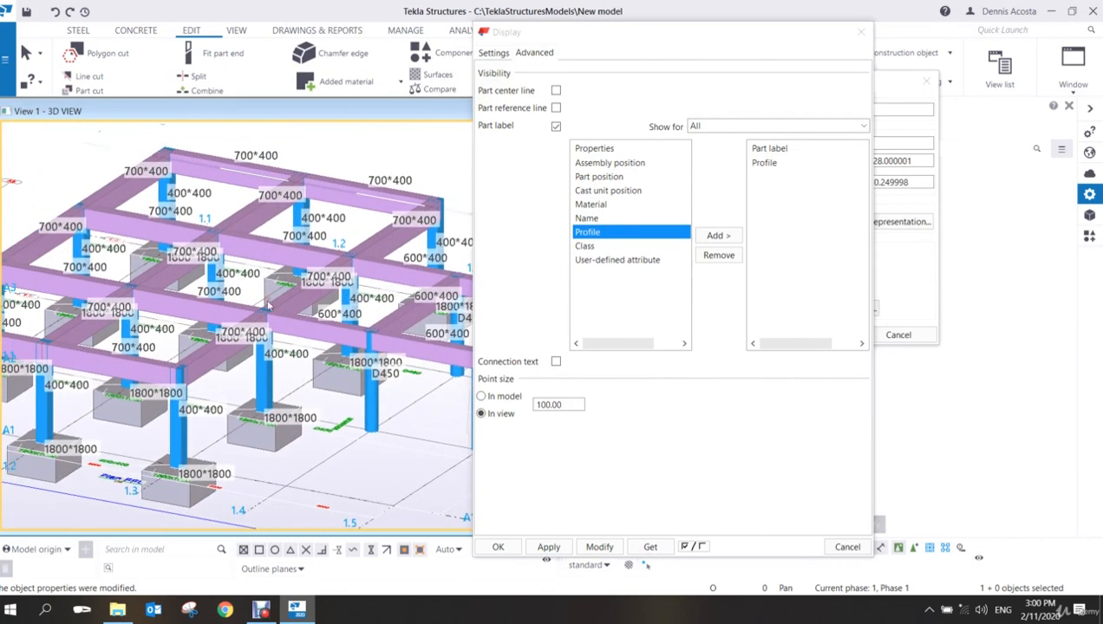
left_click(710, 128)
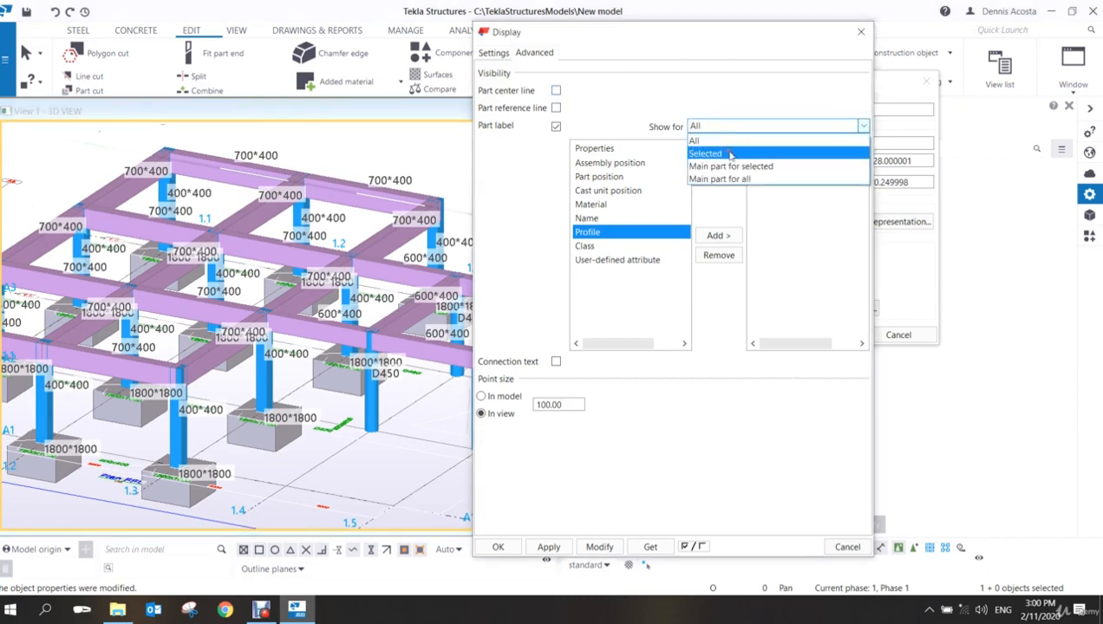
left_click(729, 153)
left_click(599, 546)
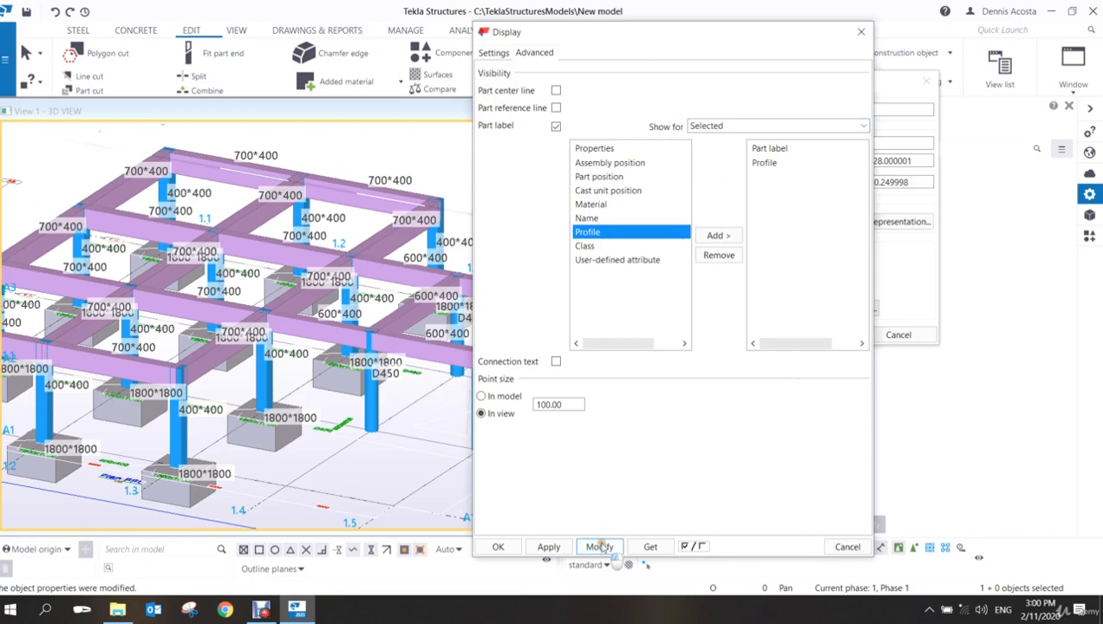
- Confirm the display settings and apply the part labels for selected parts to the 3D view
left_click(498, 549)
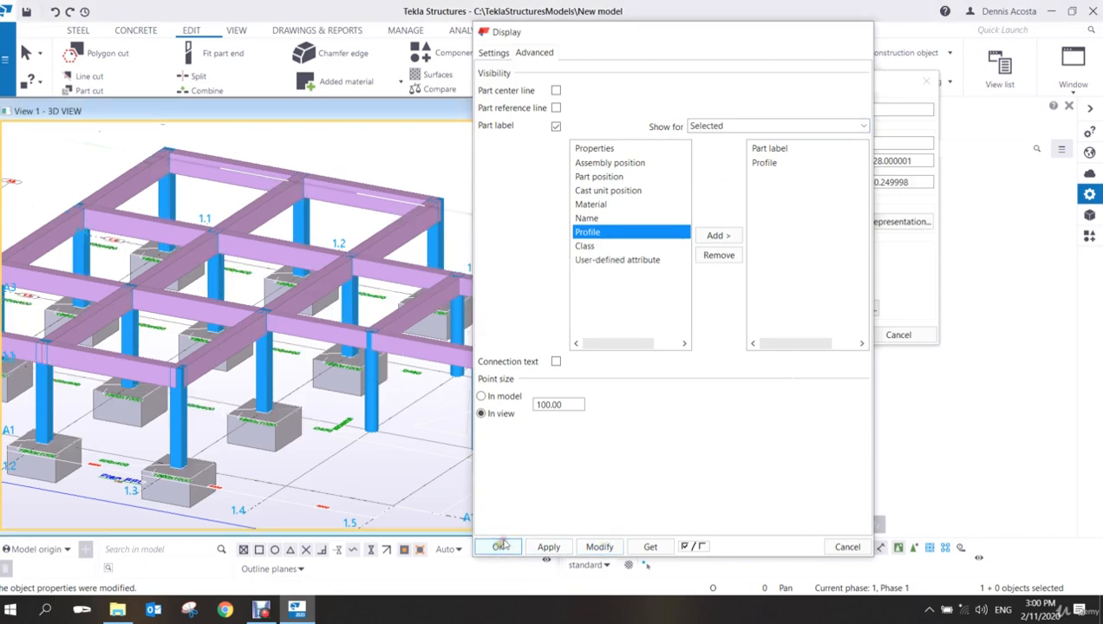
left_click(635, 336)
left_click(587, 339)
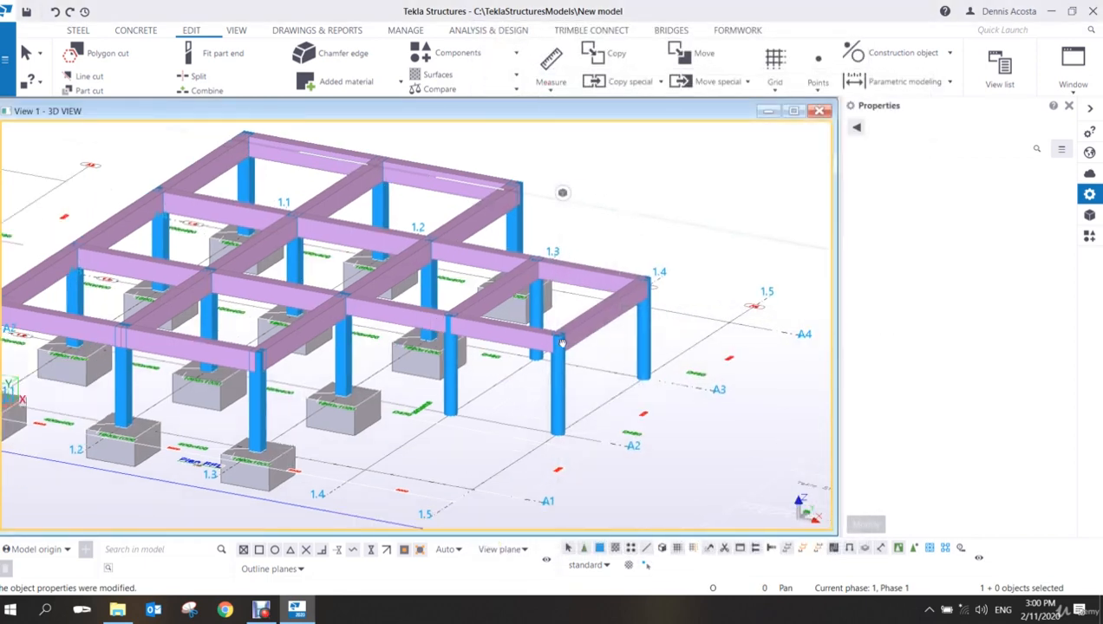
- Select the beams and columns around grids 1.4 and 1.5 and check their profile labels
scroll(552, 279, "up", 5)
left_click_drag(552, 278, 343, 371)
middle_click_drag(724, 366, 495, 381)
scroll(495, 381, "up", 1)
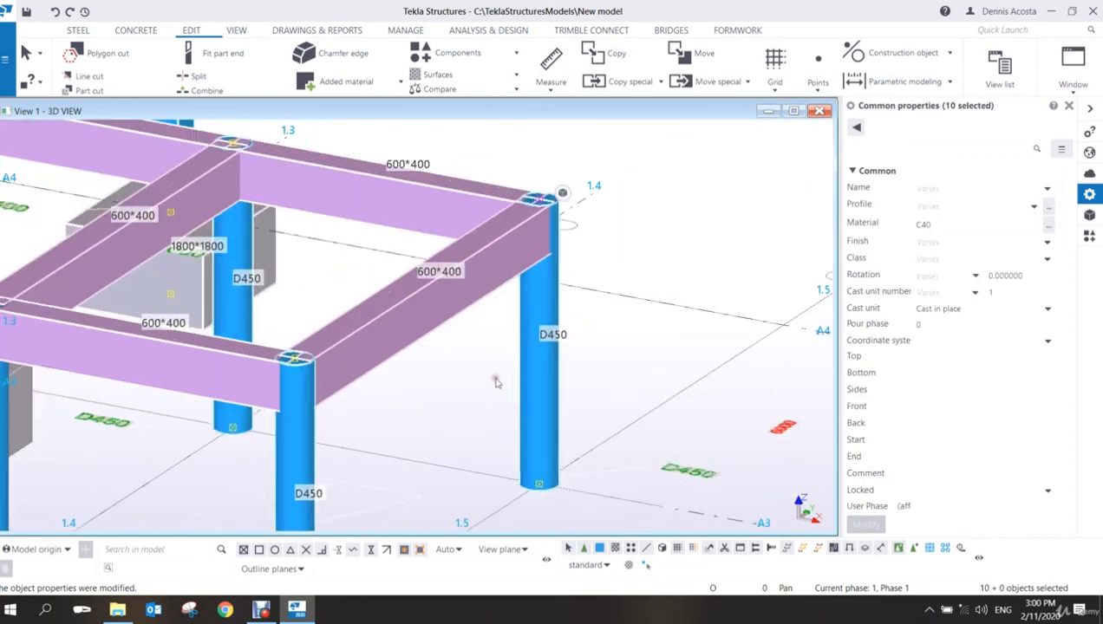
scroll(463, 379, "down", 2)
scroll(461, 334, "up", 5)
middle_click_drag(443, 303, 403, 301)
scroll(401, 298, "down", 3)
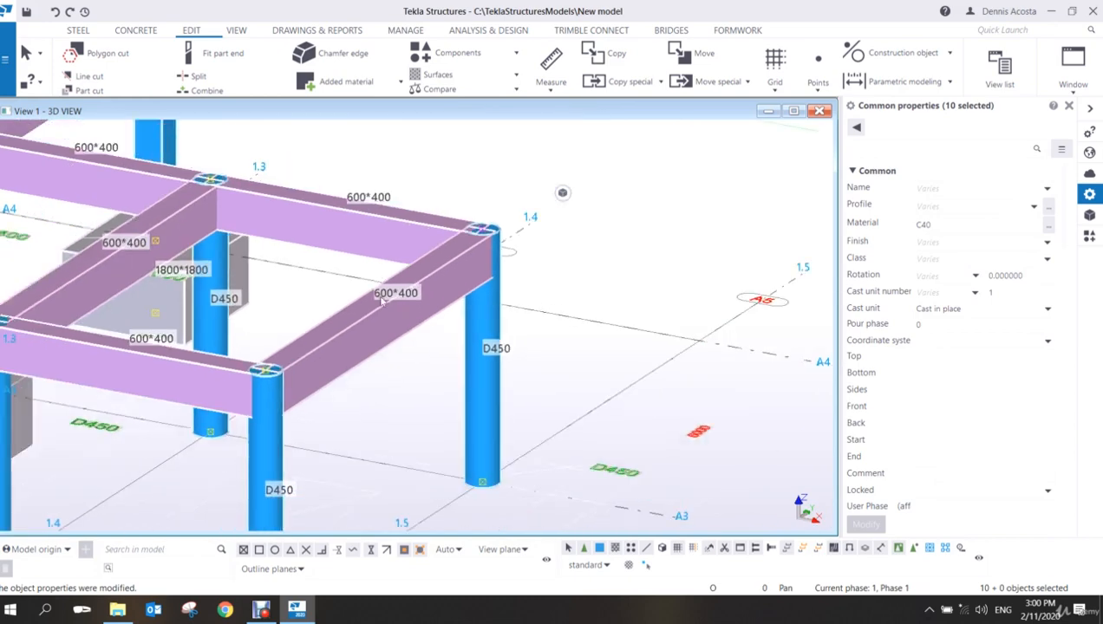
- Select the A4 edge beam and the surrounding beams and columns near grid 1.2 to check their profile labels
middle_click_drag(241, 196, 553, 362)
scroll(553, 362, "down", 2)
left_click(453, 281)
left_click(386, 229)
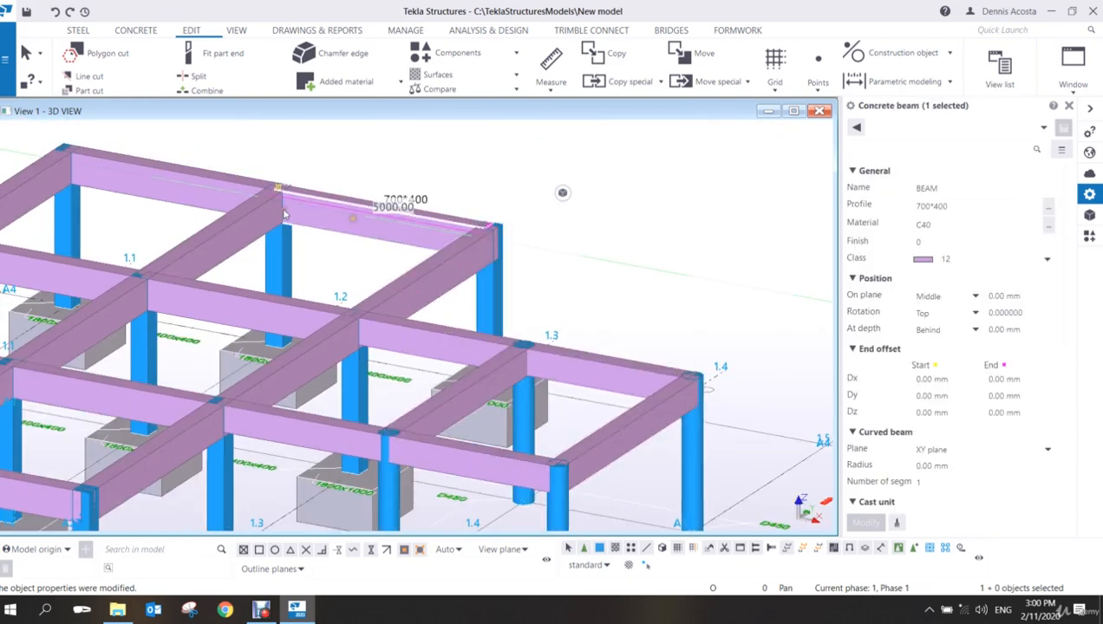
left_click(236, 231)
left_click_drag(312, 159, 150, 306)
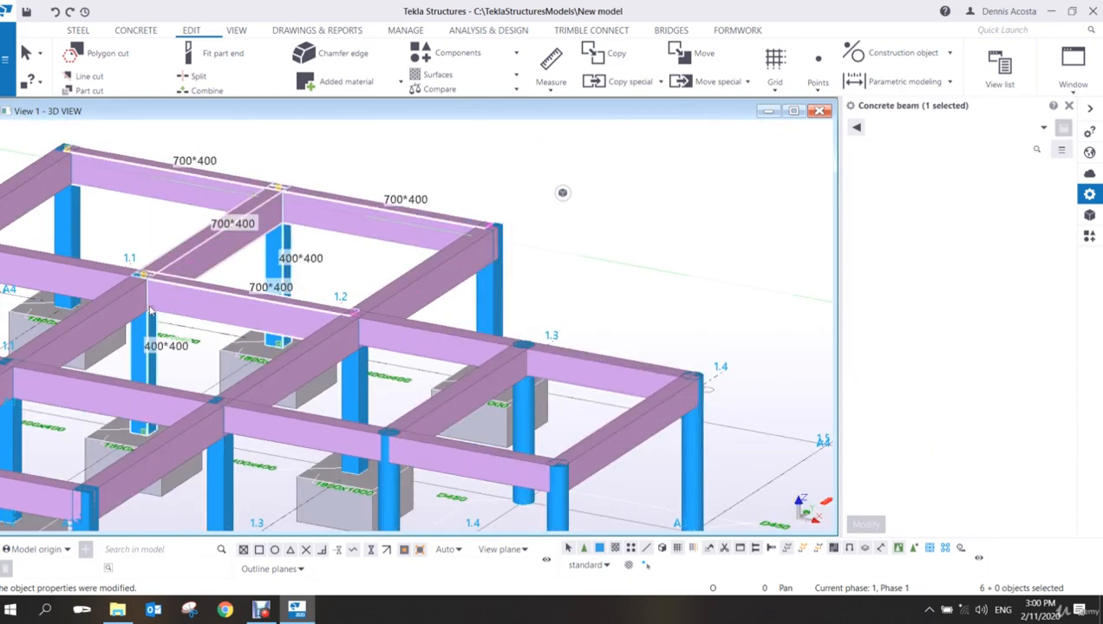
- Review the advanced part label settings in the 3D view's display properties and close the dialogs
scroll(319, 271, "down", 4)
scroll(320, 270, "up", 1)
middle_click_drag(319, 270, 507, 317)
double_click(500, 216)
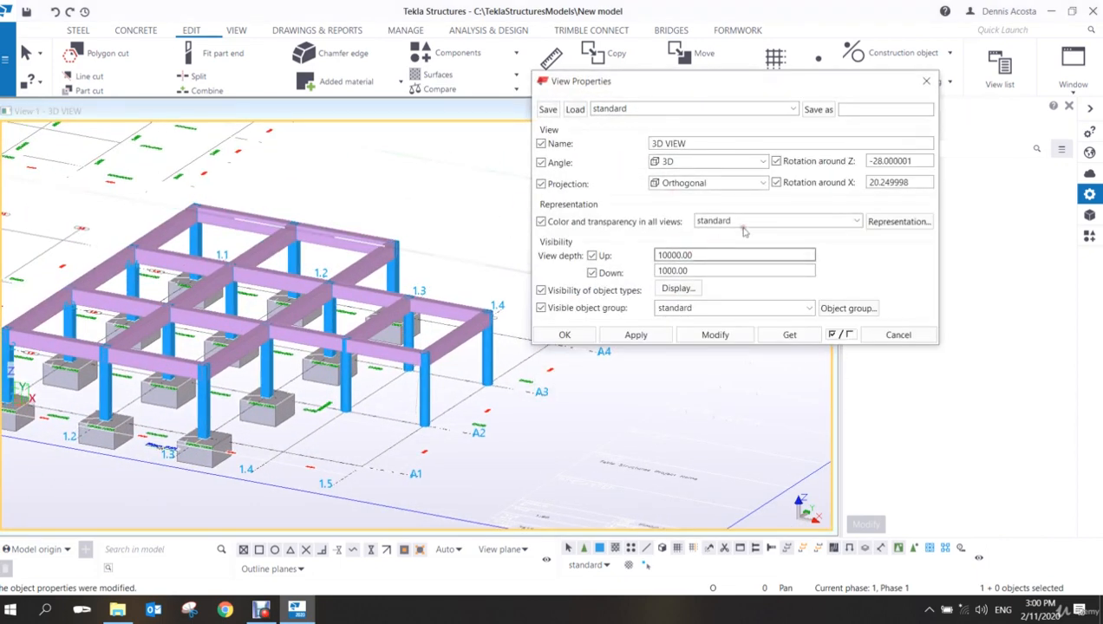
left_click(689, 290)
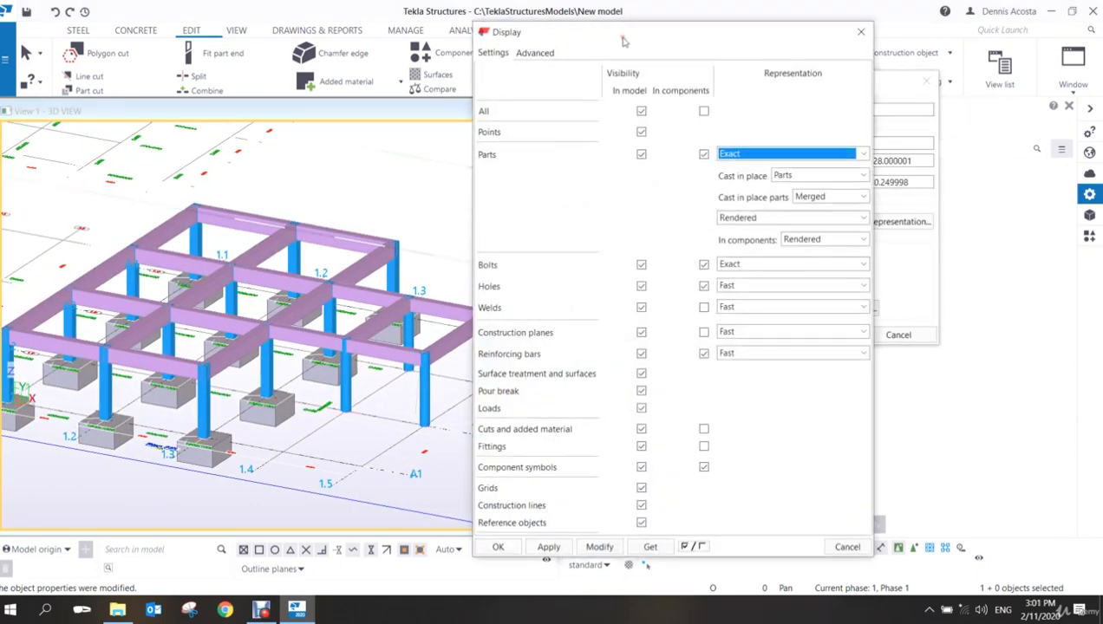
left_click(545, 54)
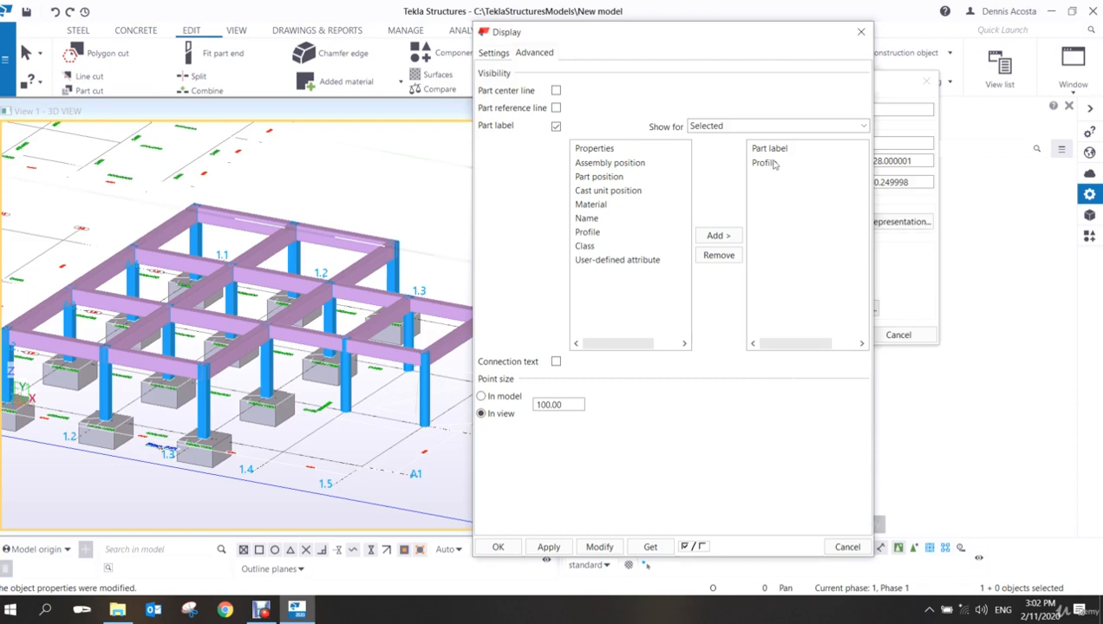
left_click(861, 35)
left_click(926, 79)
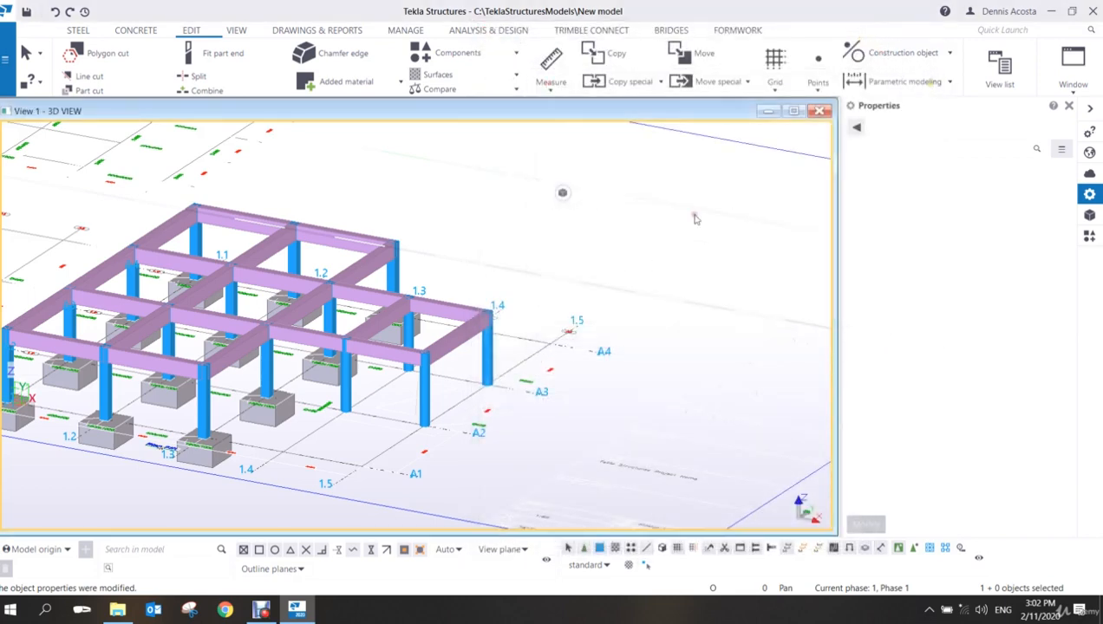
- Examine the column sizes, beam sizes and storey heights in the Grid 1.2 elevation of the reference drawing
middle_click_drag(601, 243, 548, 334, "ctrl")
scroll(299, 485, "down", 5)
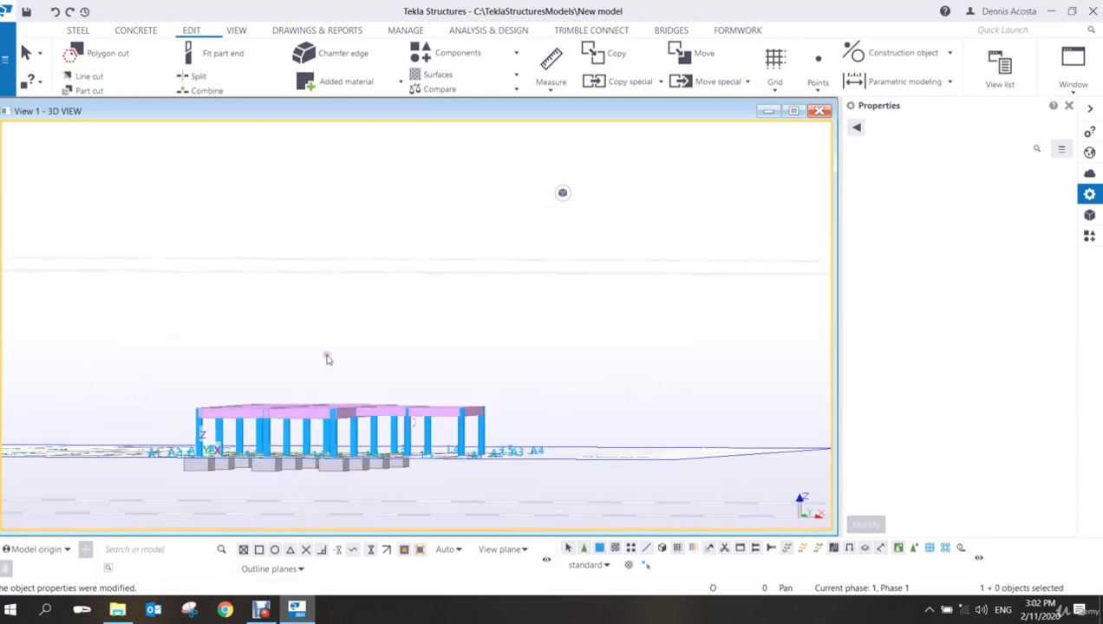
middle_click_drag(327, 355, 351, 494, "ctrl")
scroll(351, 494, "down", 2)
scroll(451, 260, "up", 3)
middle_click_drag(447, 270, 449, 301)
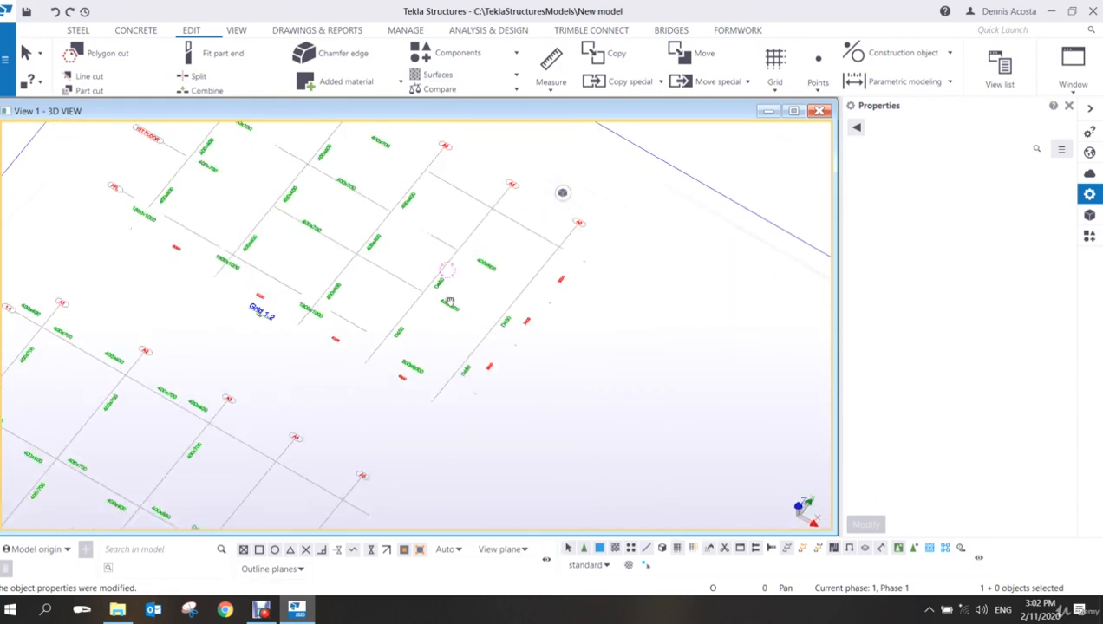
scroll(449, 302, "up", 3)
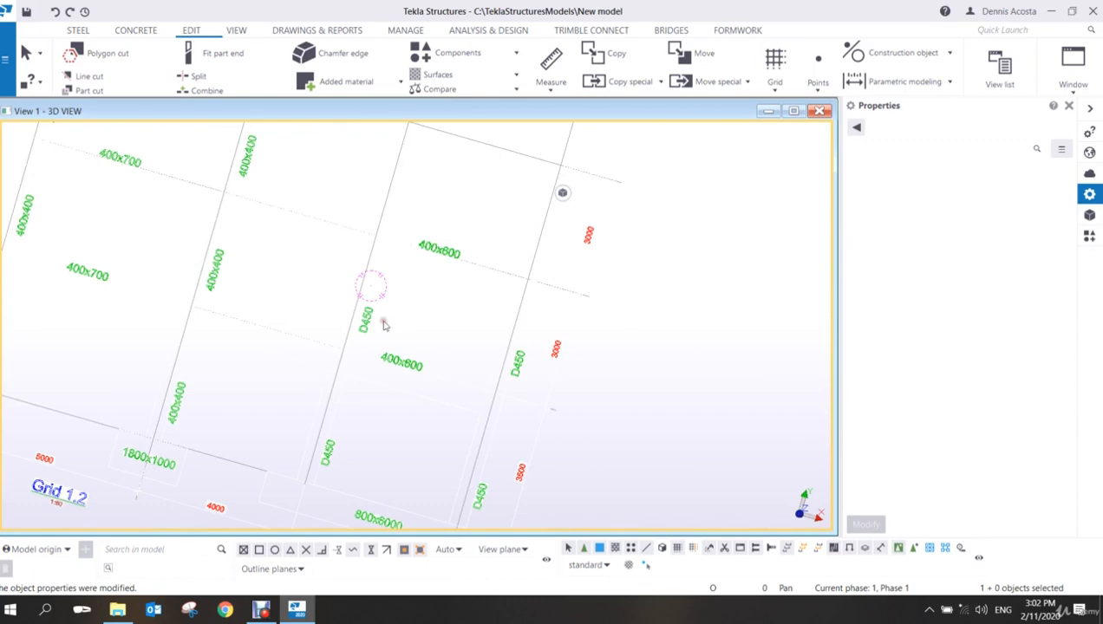
scroll(384, 324, "down", 3)
scroll(330, 308, "down", 2)
mouse_move(329, 308)
middle_mouse_down()
mouse_move(454, 336)
mouse_move(423, 147)
mouse_move(440, 128)
mouse_move(391, 381)
mouse_move(556, 252)
mouse_move(525, 360)
middle_mouse_up()
scroll(556, 252, "up", 3)
middle_click_drag(411, 370, 464, 408, "ctrl")
scroll(451, 357, "down", 3)
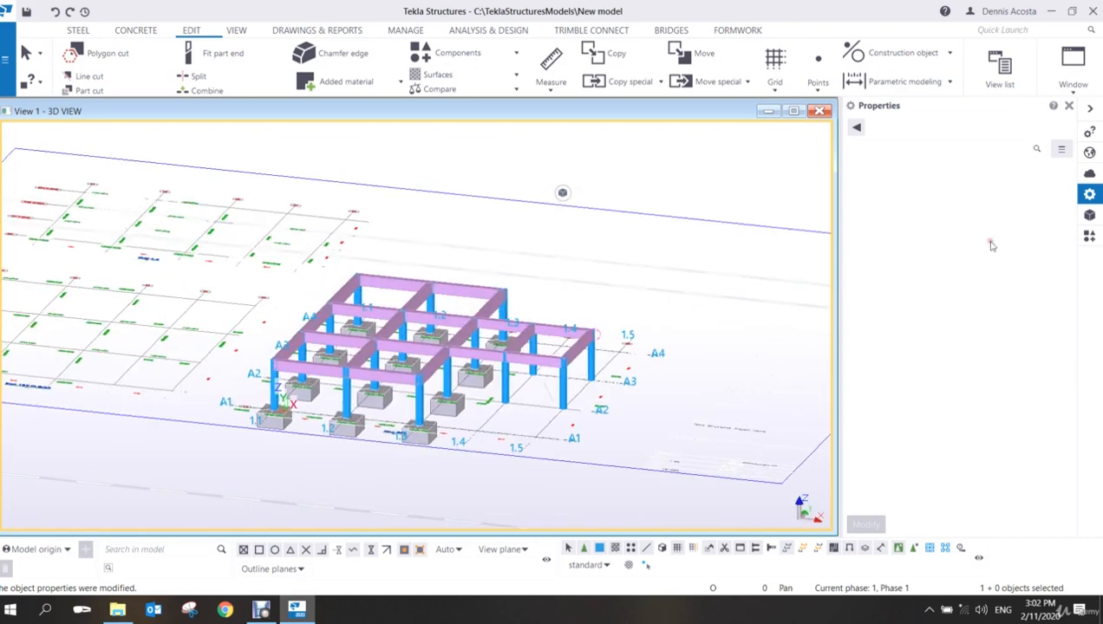
- Hide the first Geometry Model-1 reference model so only the frame and grid are displayed
left_click(1090, 217)
left_click(886, 209)
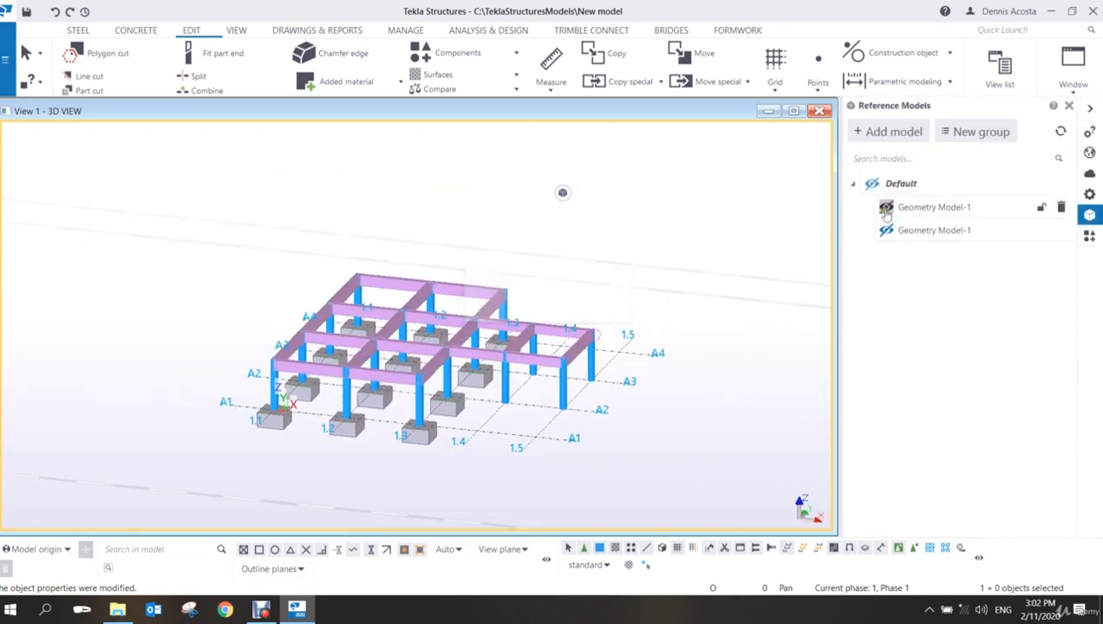
scroll(536, 363, "up", 3)
scroll(538, 362, "down", 2)
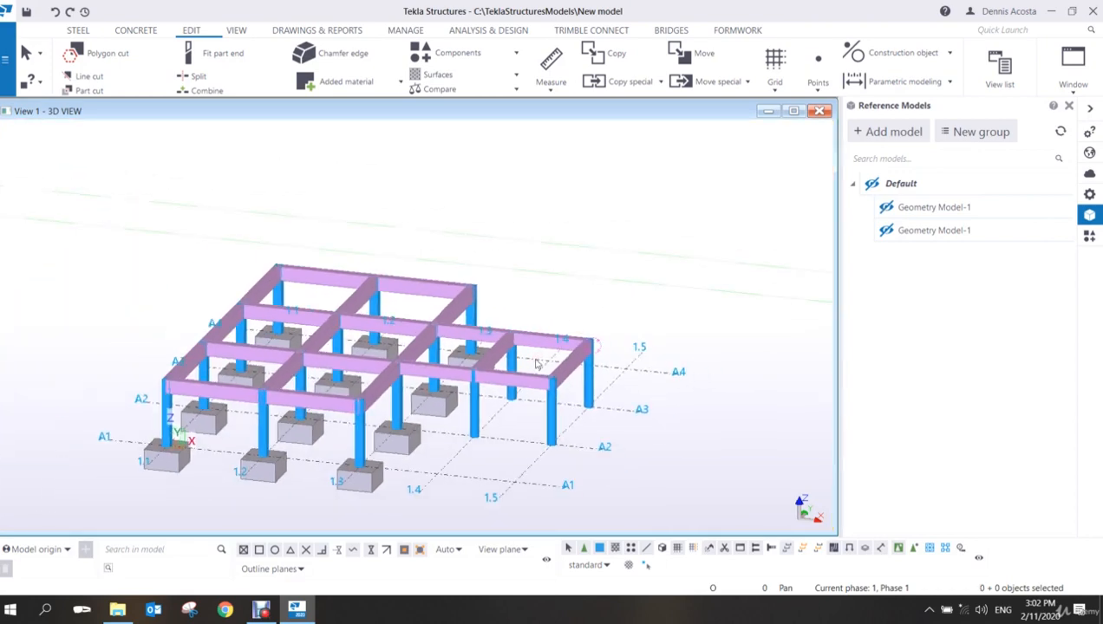
middle_click_drag(501, 370, 489, 319)
scroll(451, 354, "down", 2)
scroll(452, 354, "up", 4)
- Set the work area in plan view with two corners enclosing grids 1.1–1.5 and A1–A4, and return to 3D
key("ctrl+p")
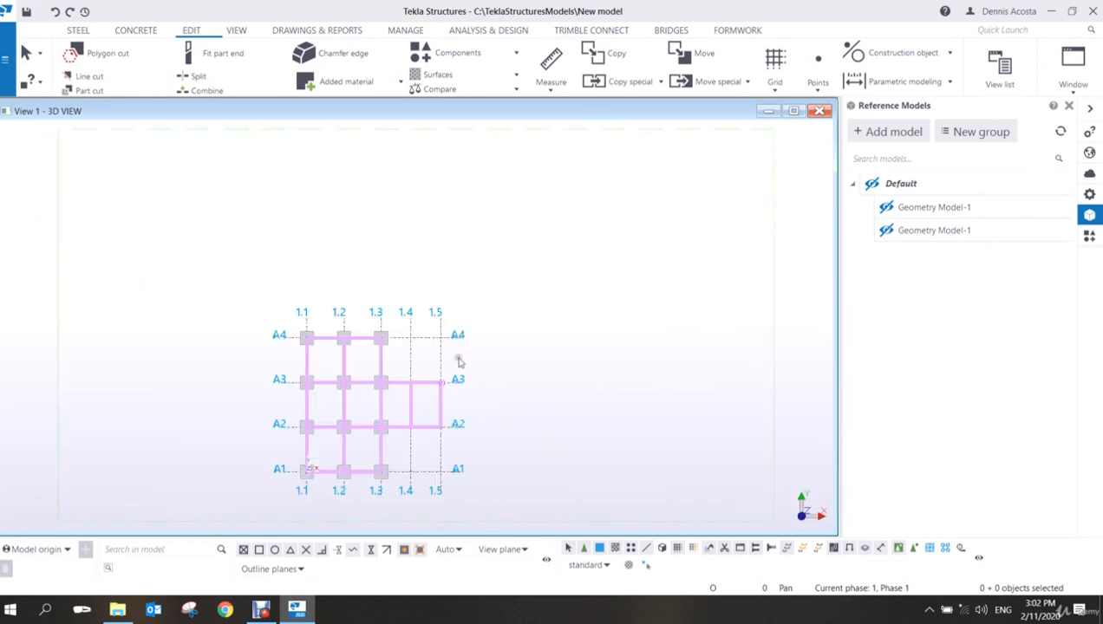
scroll(459, 362, "up", 5)
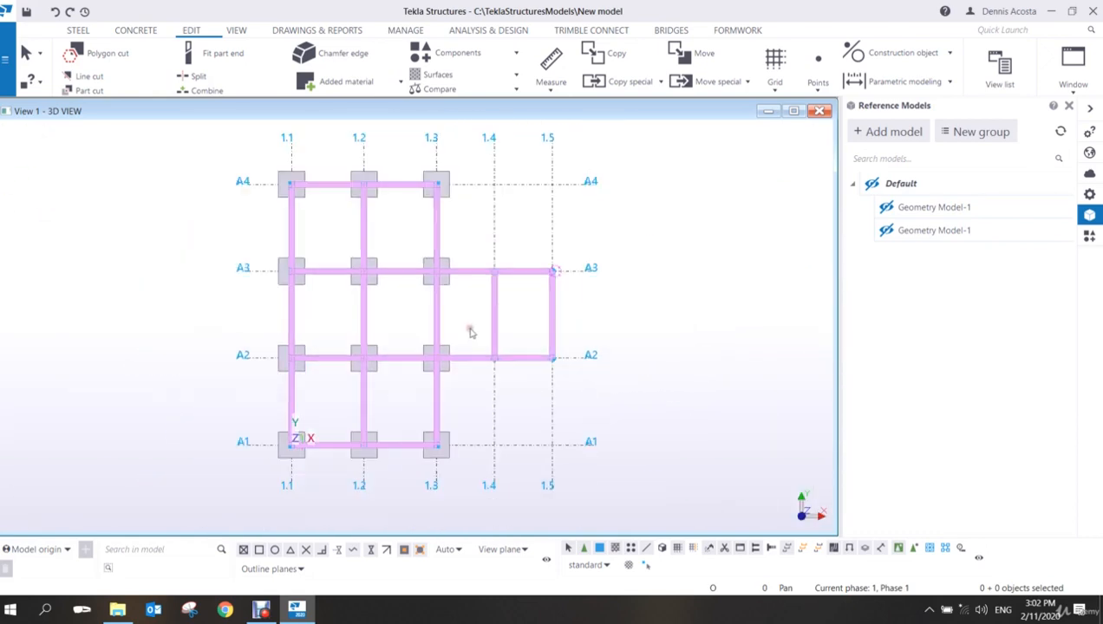
scroll(471, 332, "down", 1)
left_click(236, 30)
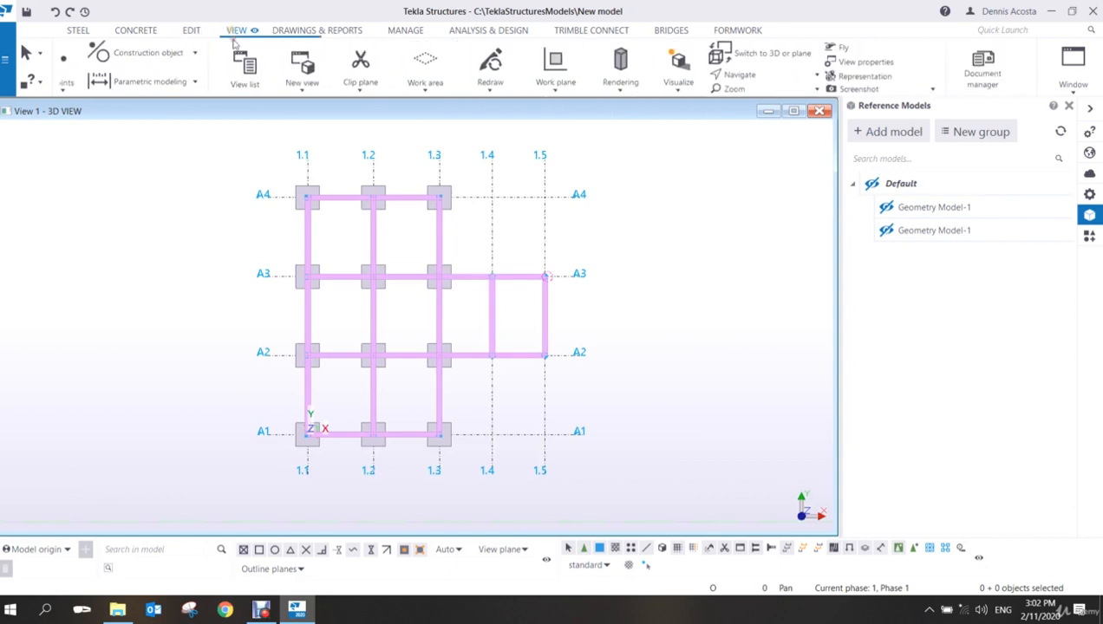
left_click(268, 73)
left_click(276, 291)
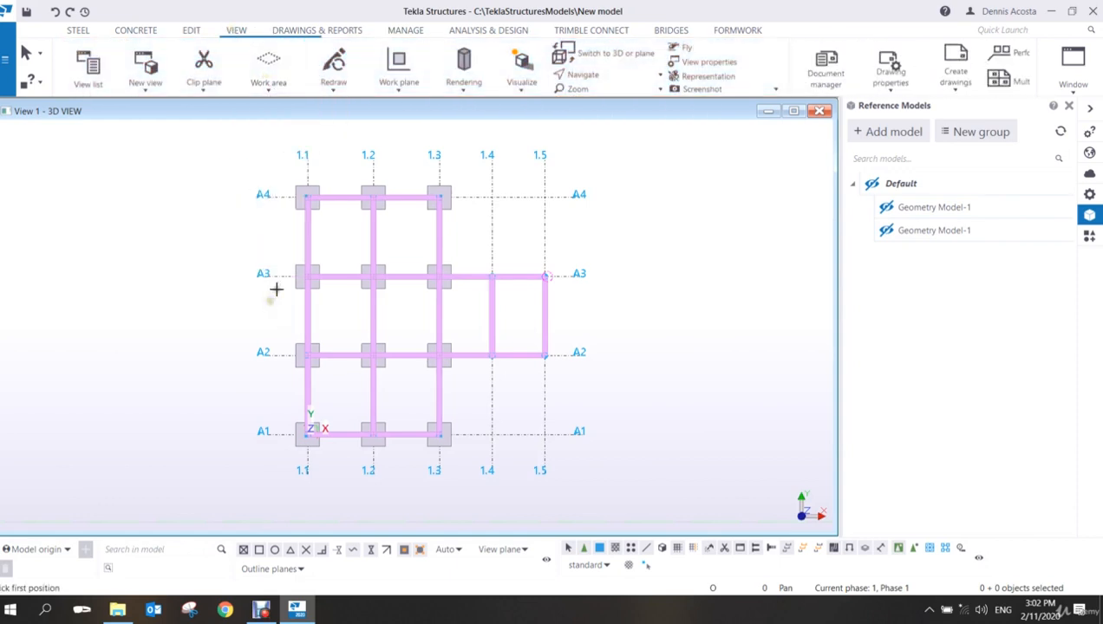
left_click(255, 156)
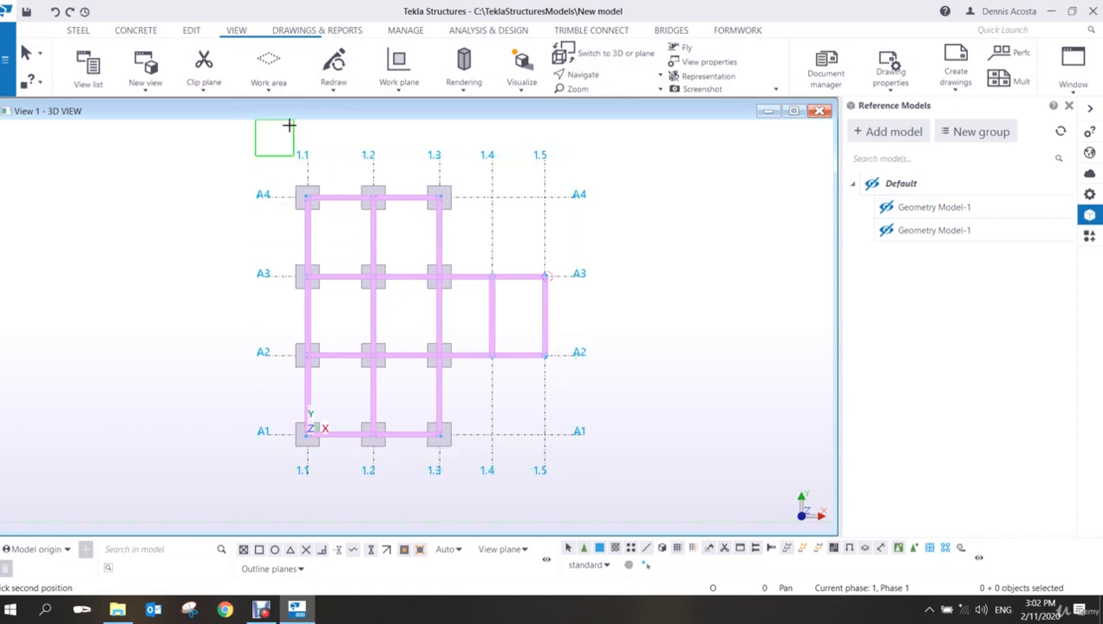
left_click(268, 92)
left_click(254, 293)
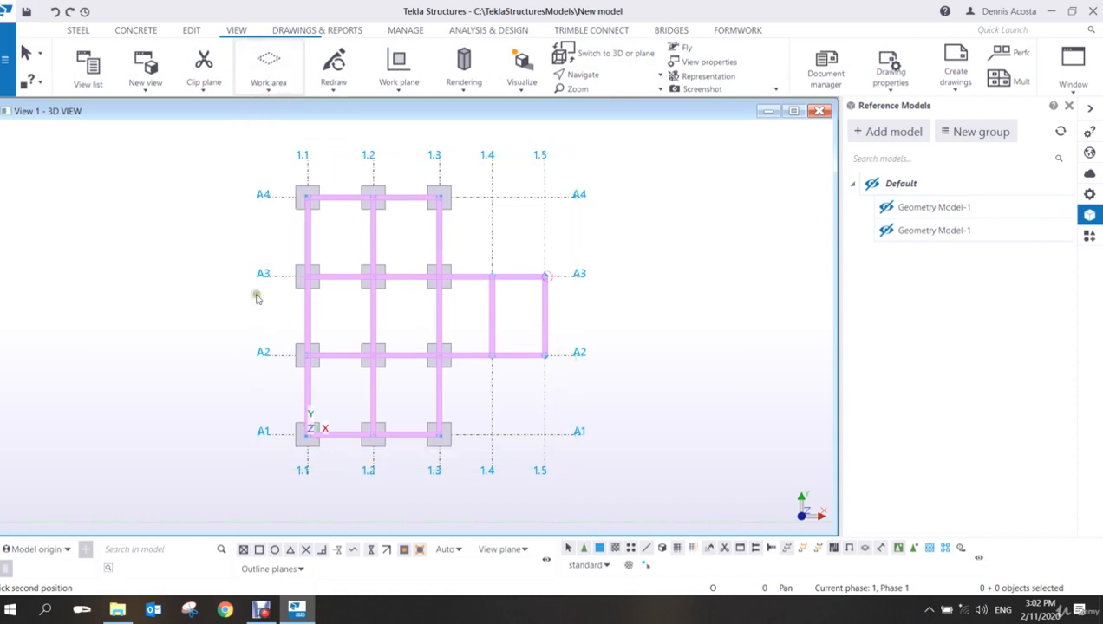
left_click(254, 162)
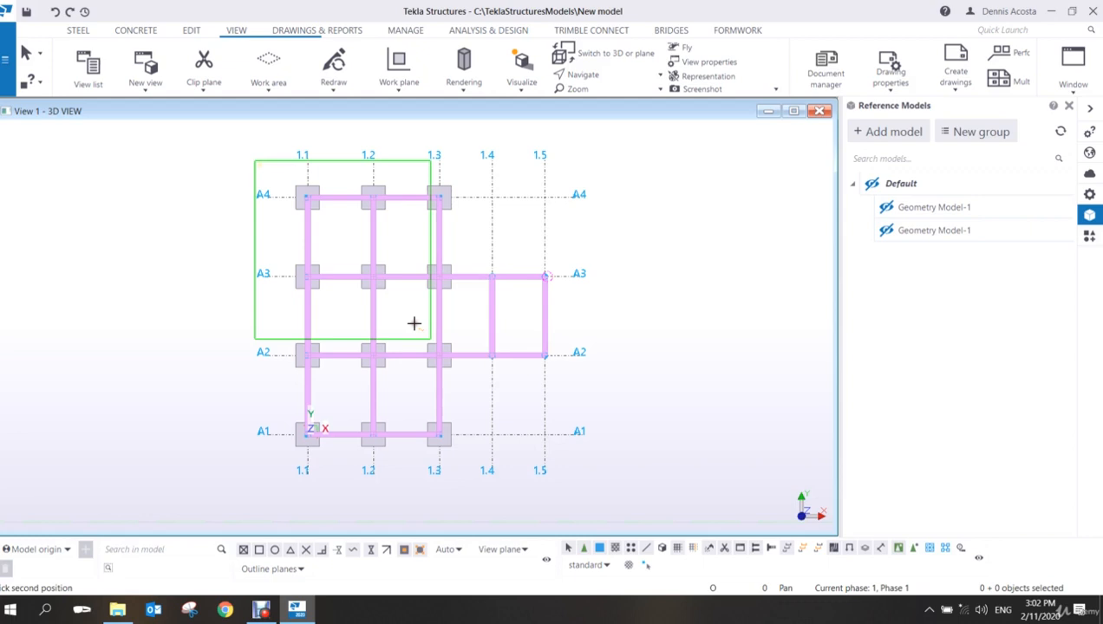
left_click(594, 465)
key("ctrl+p")
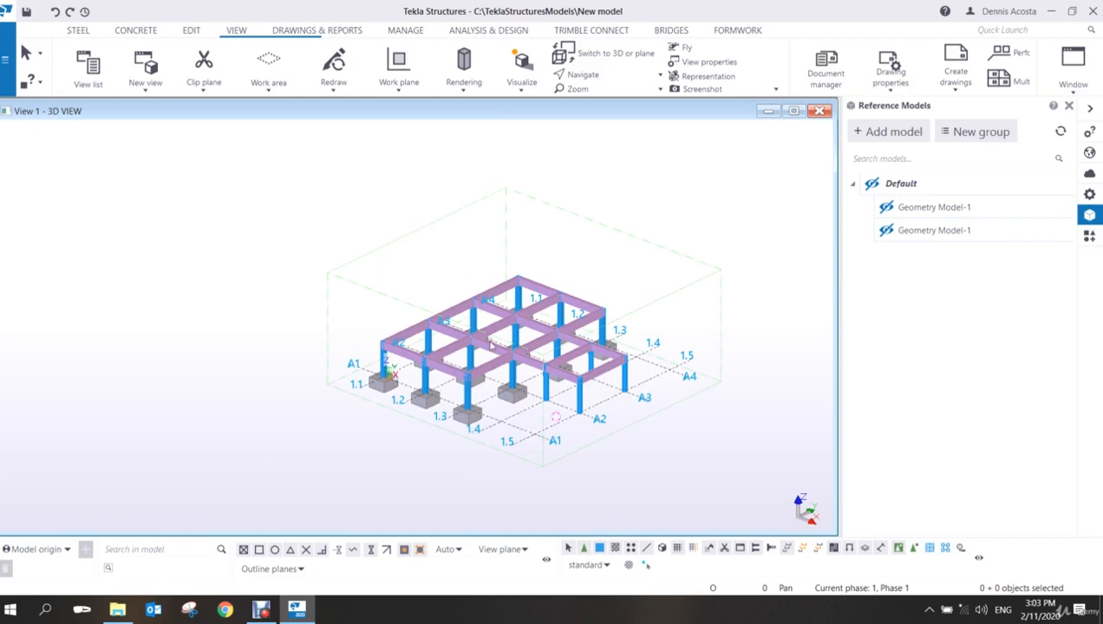
- Select all beams and columns of the storey from a side view, leaving out the footings
scroll(465, 274, "up", 3)
middle_click_drag(465, 273, 685, 336, "ctrl")
left_click_drag(738, 311, 161, 406)
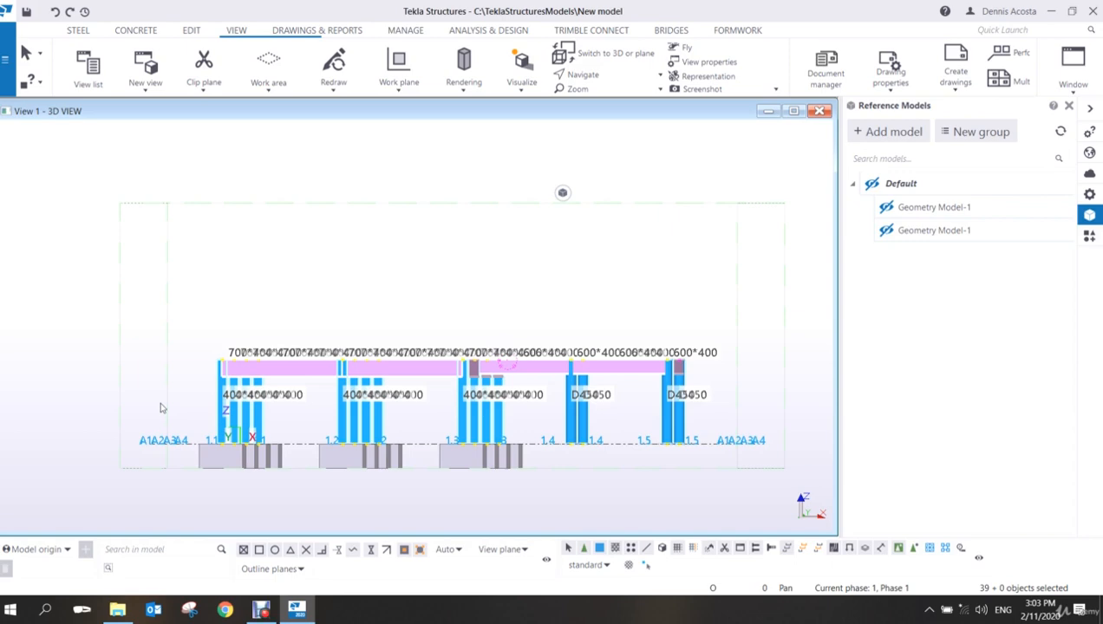
scroll(396, 361, "up", 4)
middle_click_drag(399, 361, 383, 405, "ctrl")
middle_click_drag(440, 356, 407, 371)
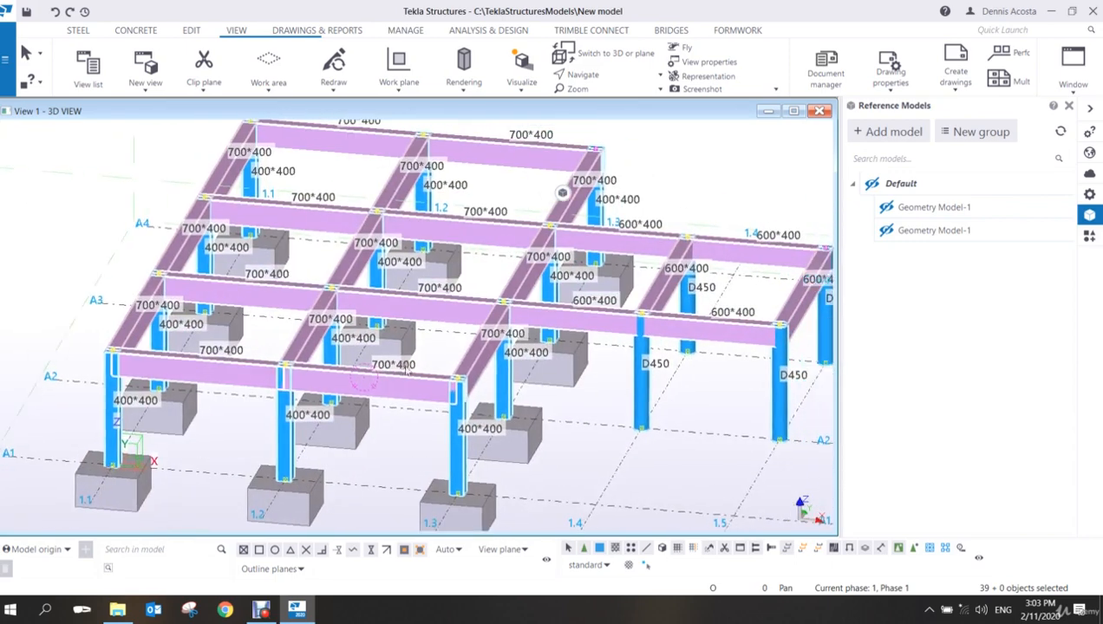
scroll(408, 370, "down", 3)
scroll(381, 342, "up", 3)
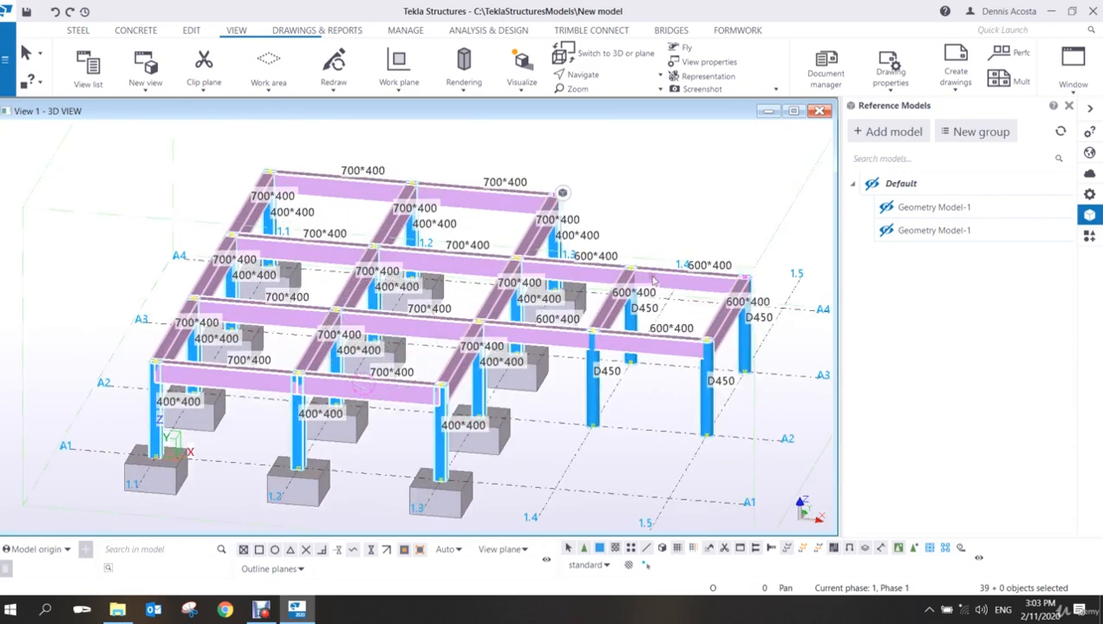
- Copy the selected beams and columns linearly once with dZ 3000 and dX and dY zero, and end the command
right_click(653, 279)
mouse_move(813, 324)
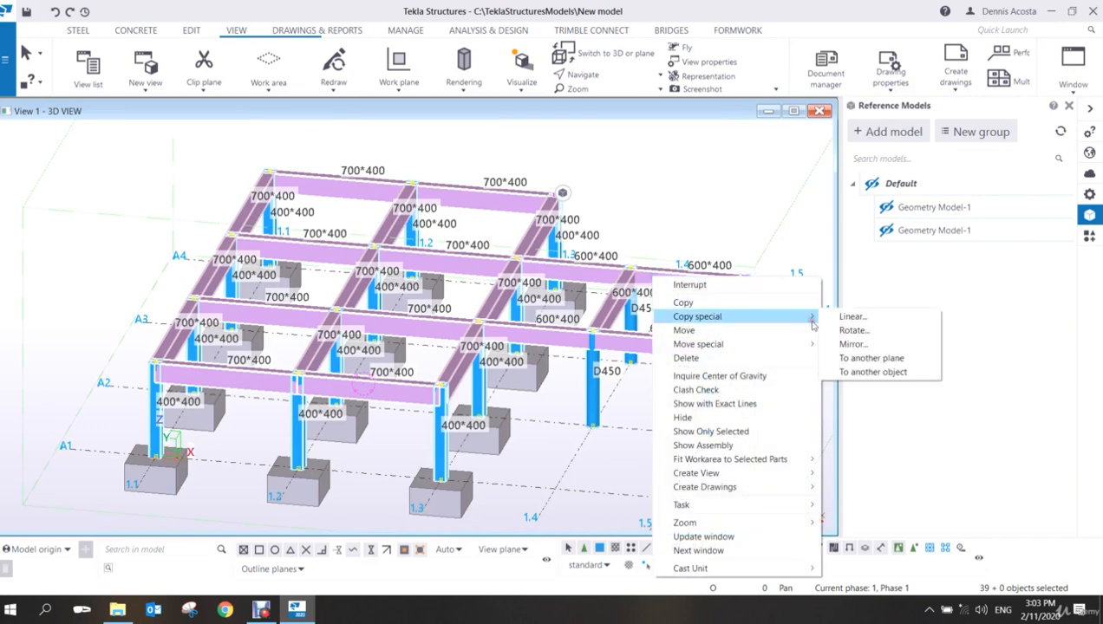
left_click(850, 317)
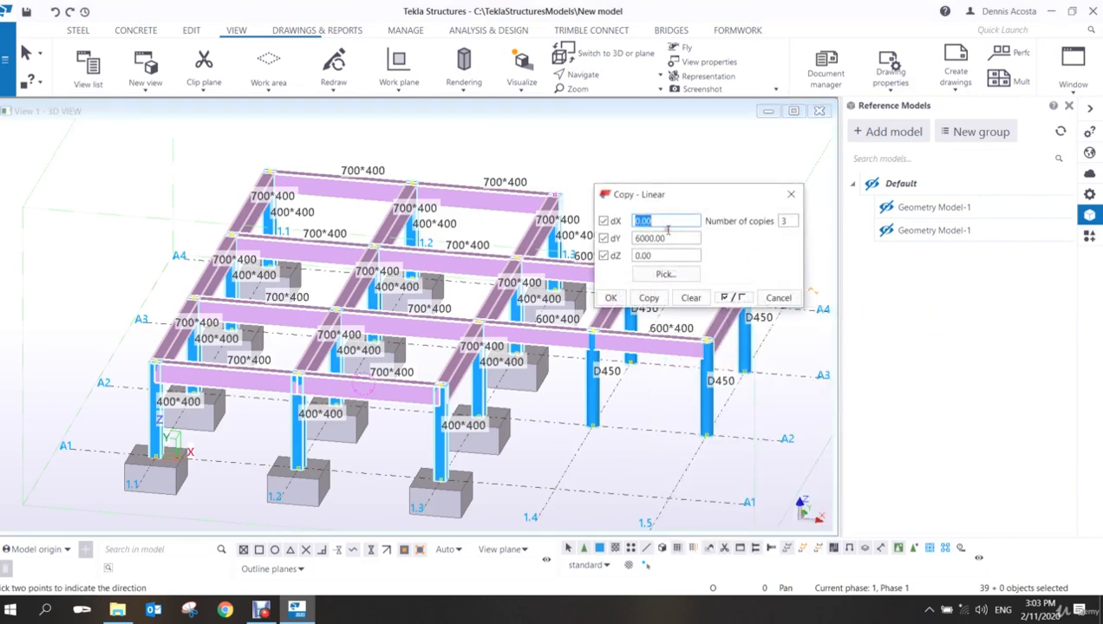
left_click(691, 298)
left_click_drag(670, 258, 578, 260)
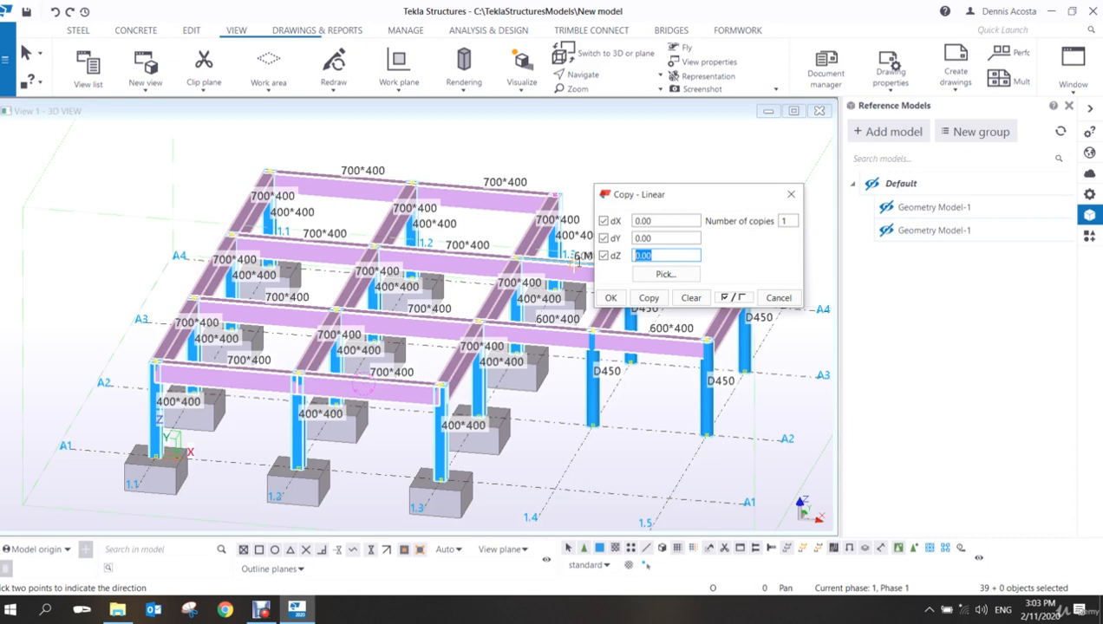
type("3000")
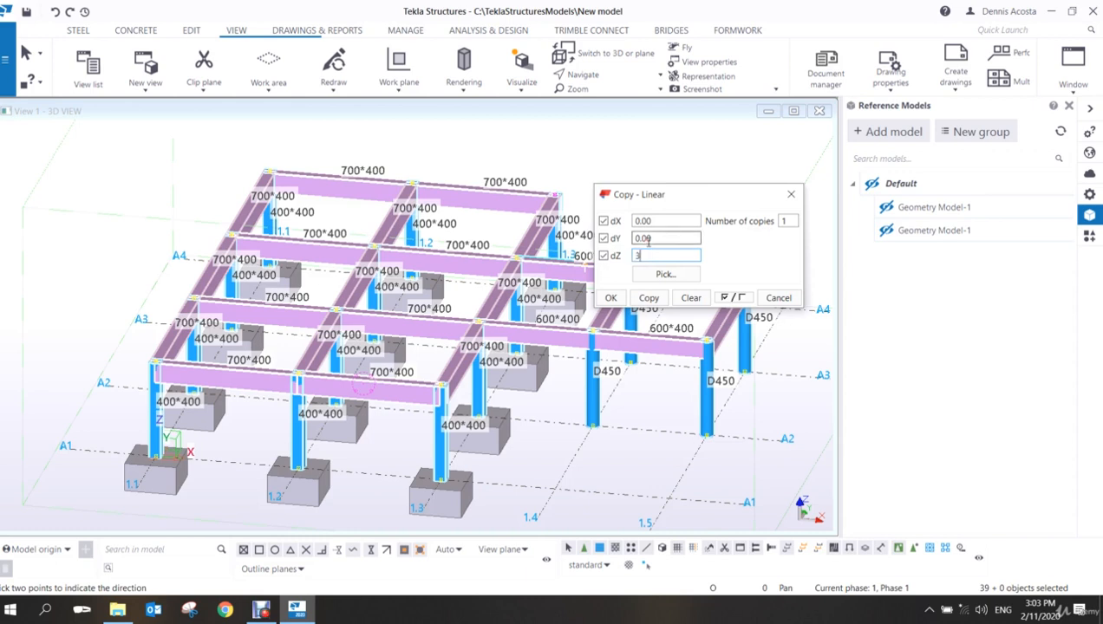
left_click(649, 298)
left_click(792, 196)
right_click(716, 169)
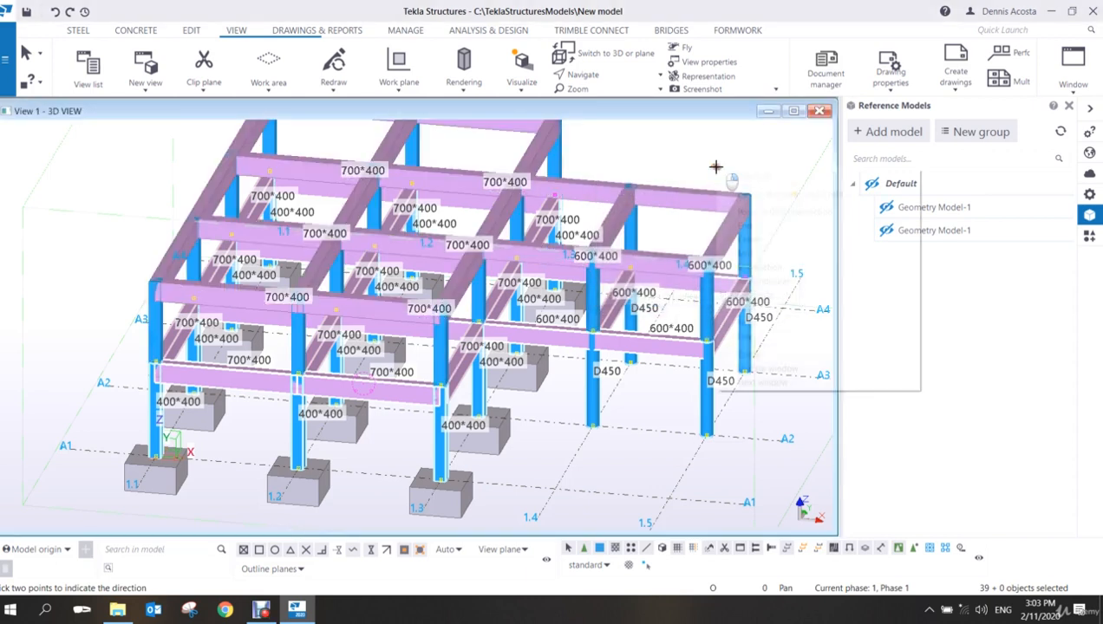
left_click(727, 181)
left_click(717, 204)
- Inspect where the copied upper column at A1 and grid 1.3 meets the lower storey's beam and column
middle_click_drag(515, 301, 472, 296)
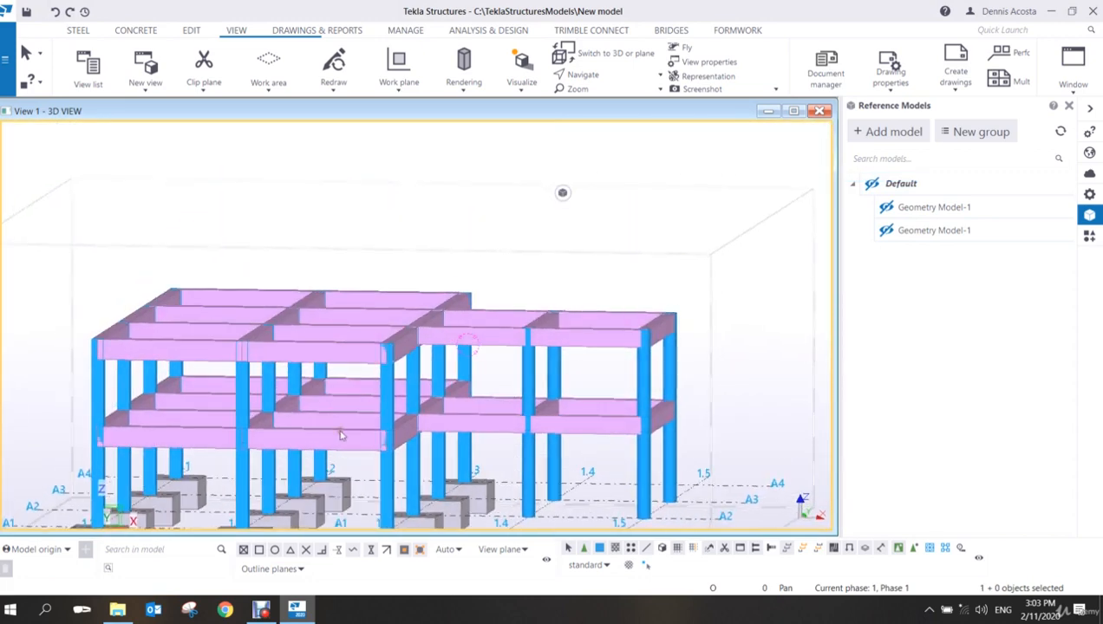
scroll(421, 402, "up", 5)
middle_click_drag(417, 414, 450, 273)
scroll(451, 273, "up", 3)
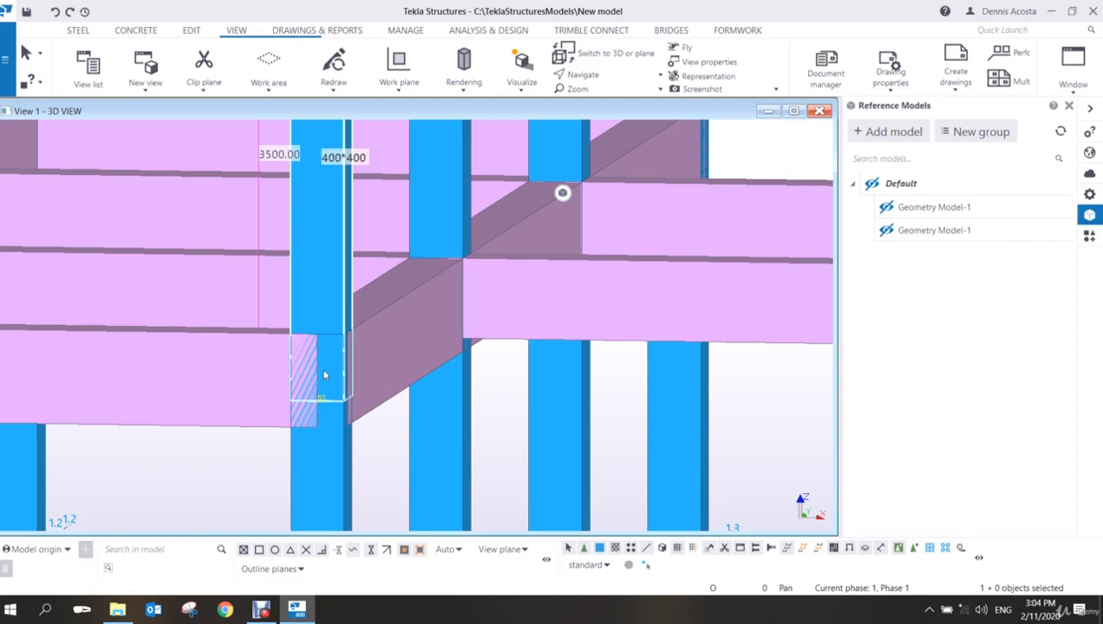
scroll(325, 375, "down", 10)
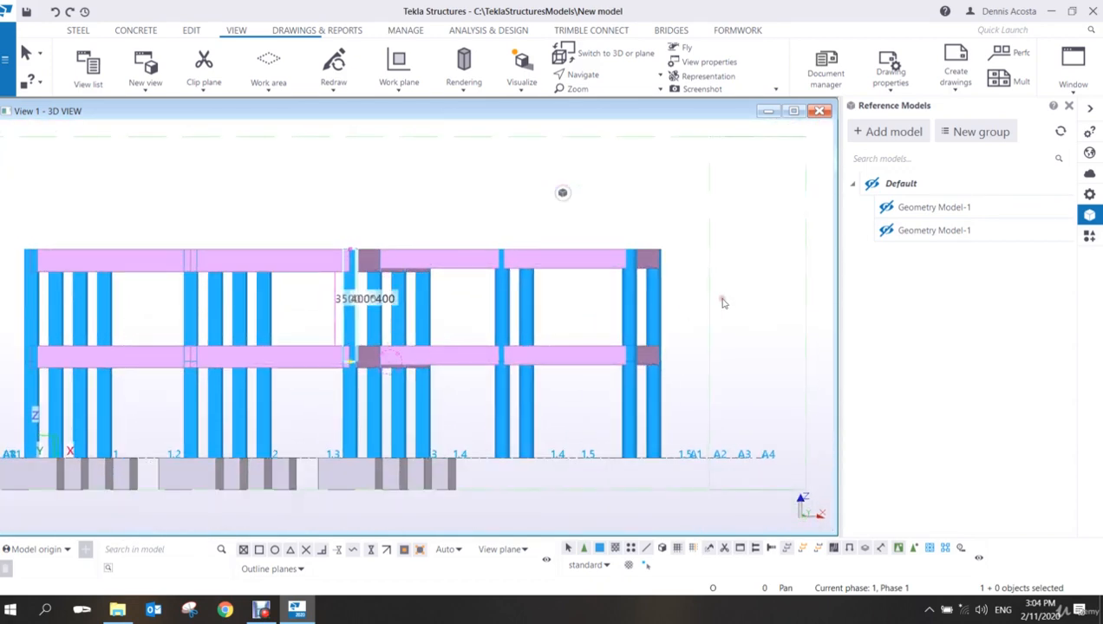
- Set the bottom level of all 16 upper-storey columns to 3500 mm
left_click_drag(721, 298, 5, 334)
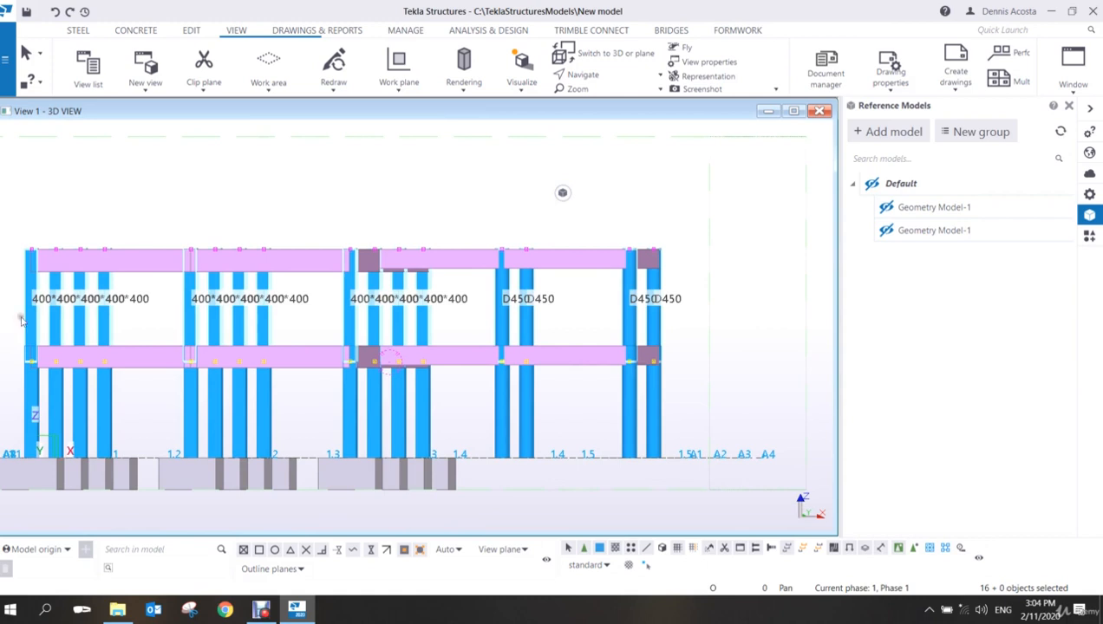
left_click(1090, 194)
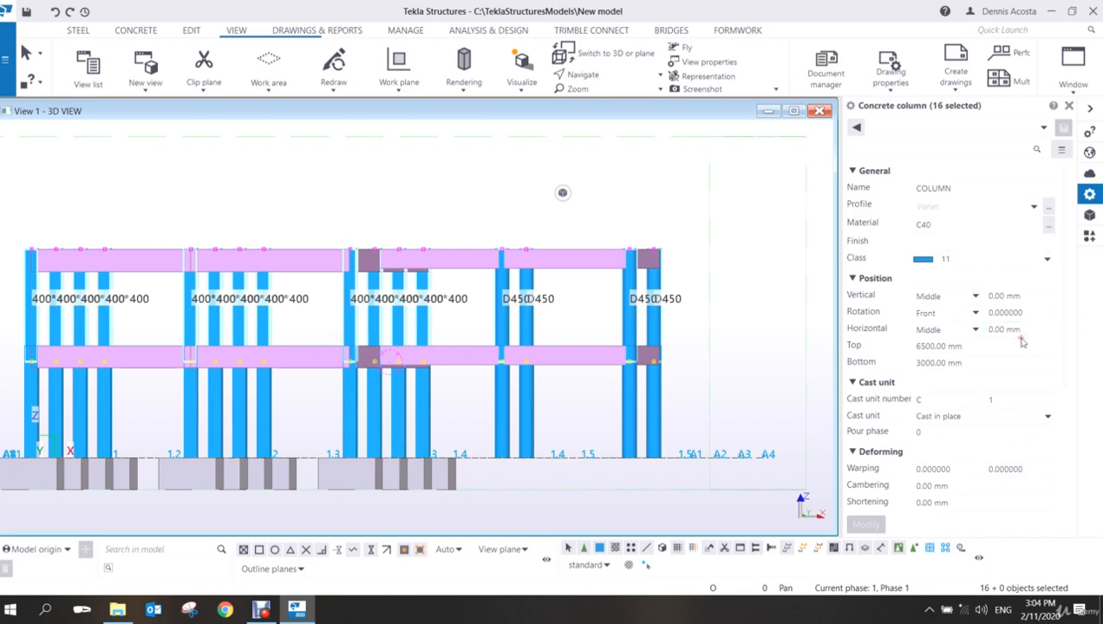
left_click(982, 360)
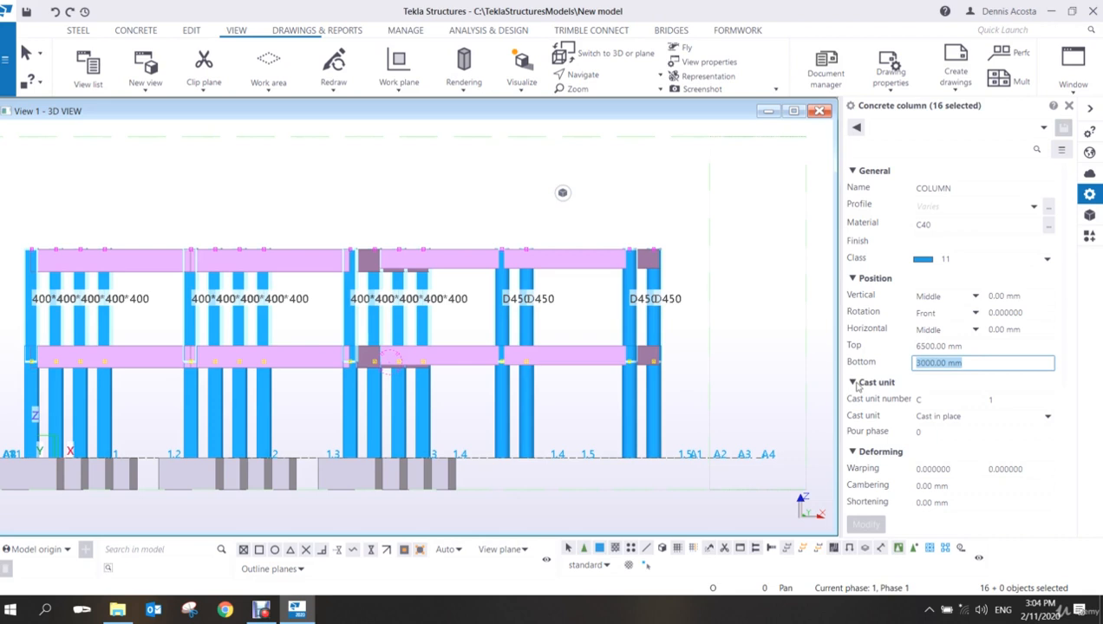
type("3500")
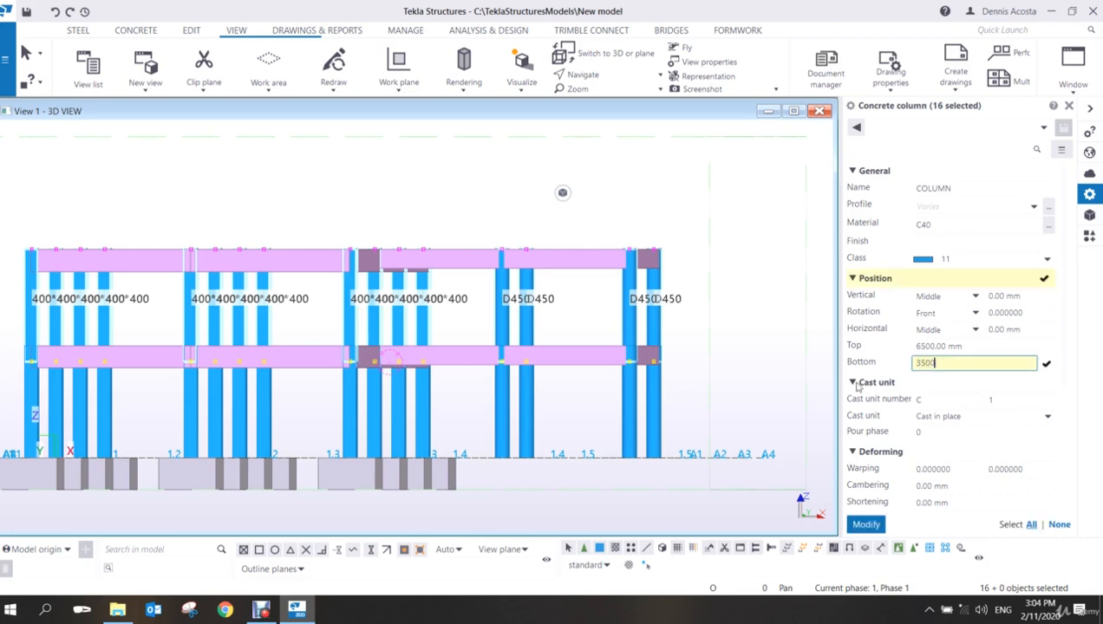
key("Return")
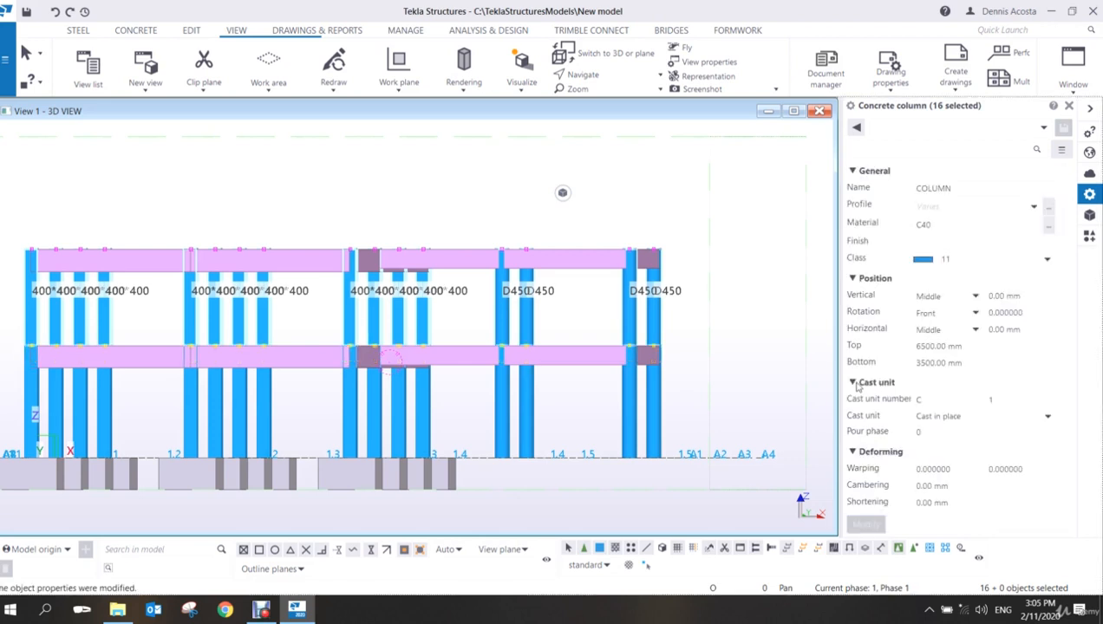
- Inspect the joint at A1 and grid 1.3 where the upper column meets the lower storey's column and beams
left_click(415, 187)
key("ctrl+p")
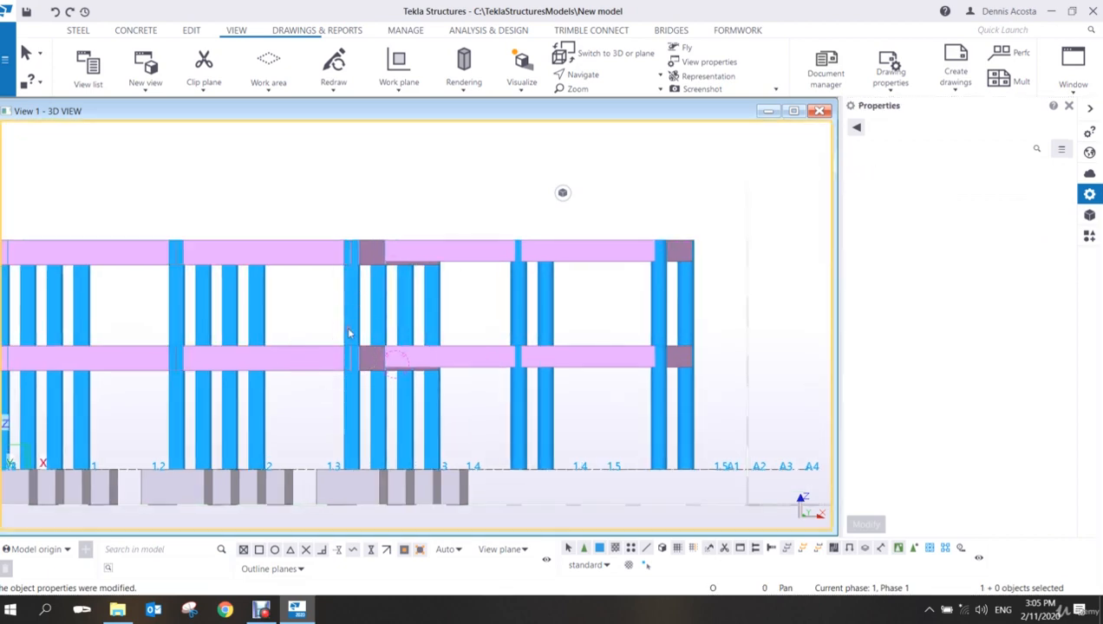
left_click(350, 356)
scroll(350, 356, "up", 5)
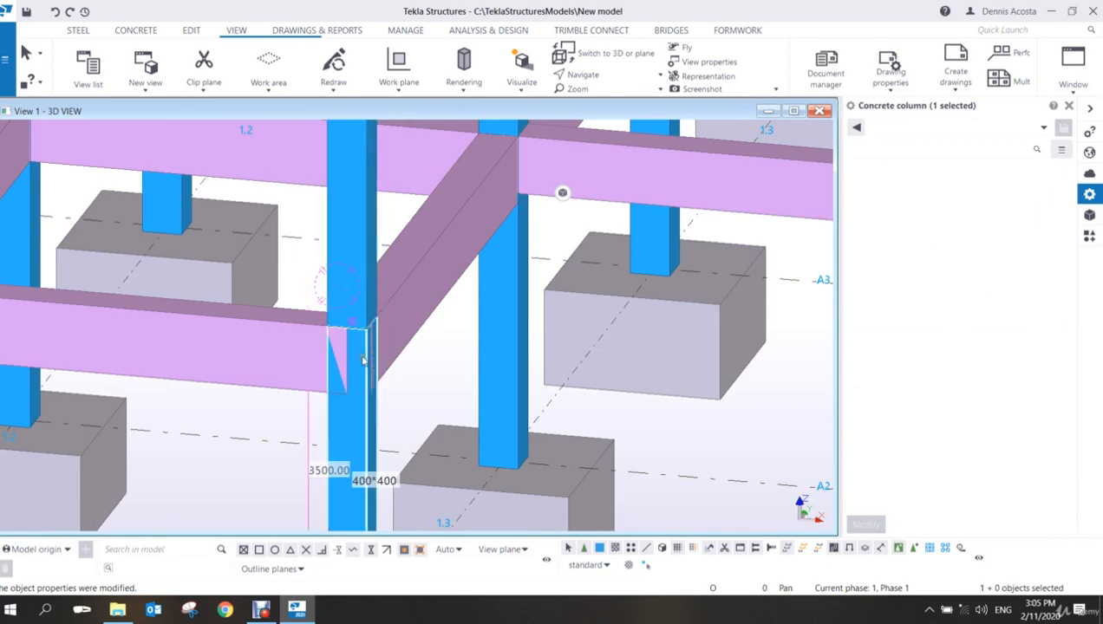
scroll(364, 362, "down", 8)
key("ctrl+p")
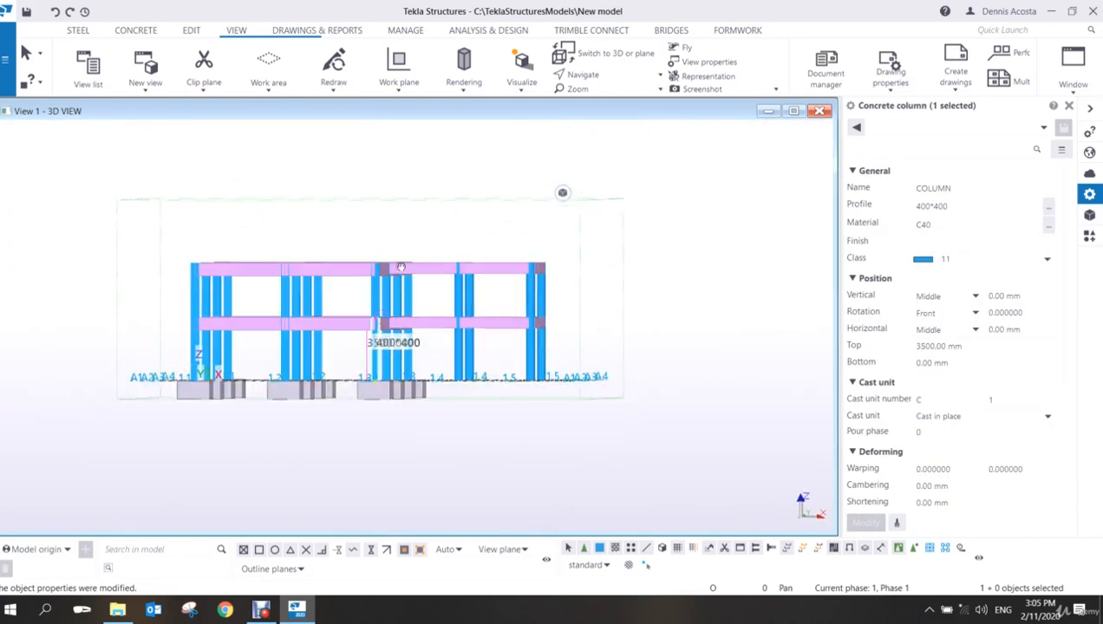
- Select the upper storey's 400*400 columns and 700*400 beams between grids 1.1 and 1.3, leaving out the 600*400 beams
scroll(408, 277, "up", 4)
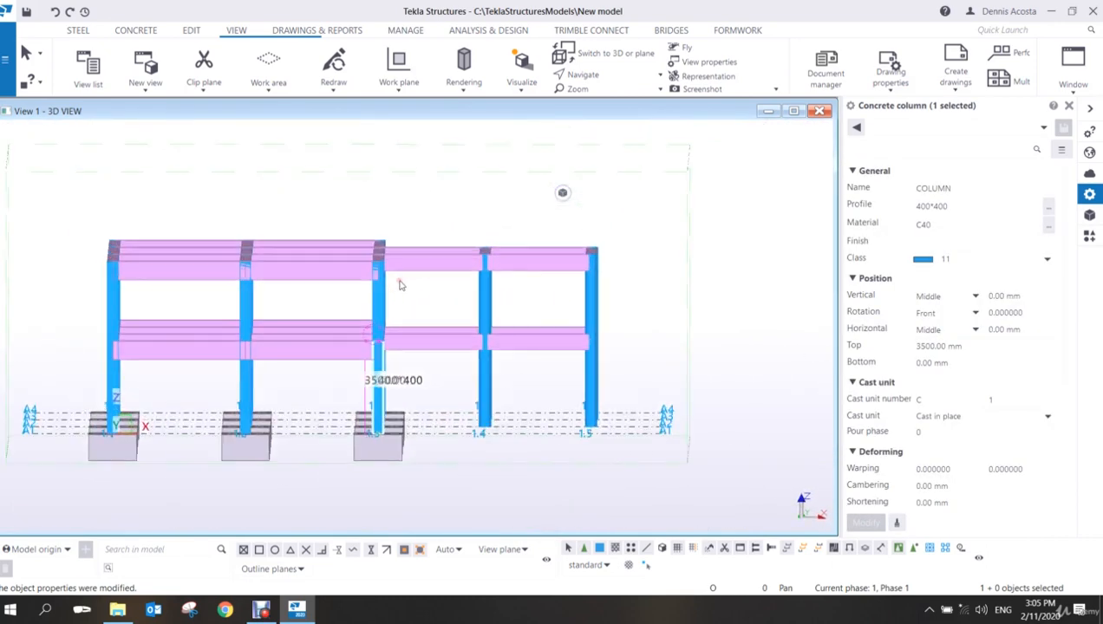
left_click_drag(370, 192, 52, 306)
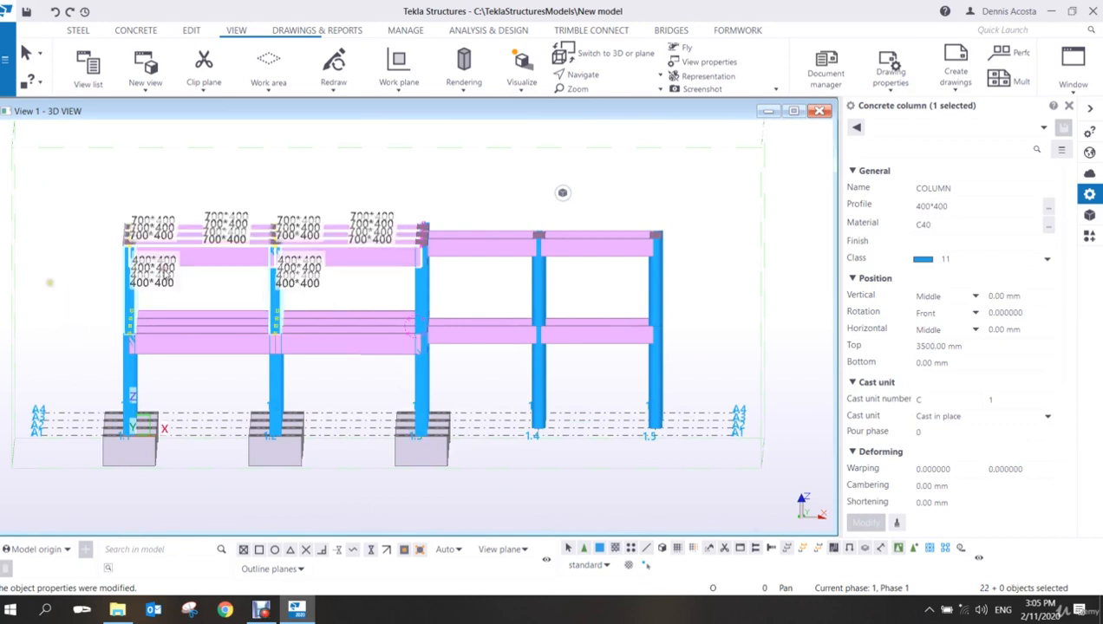
left_click_drag(446, 194, 59, 307)
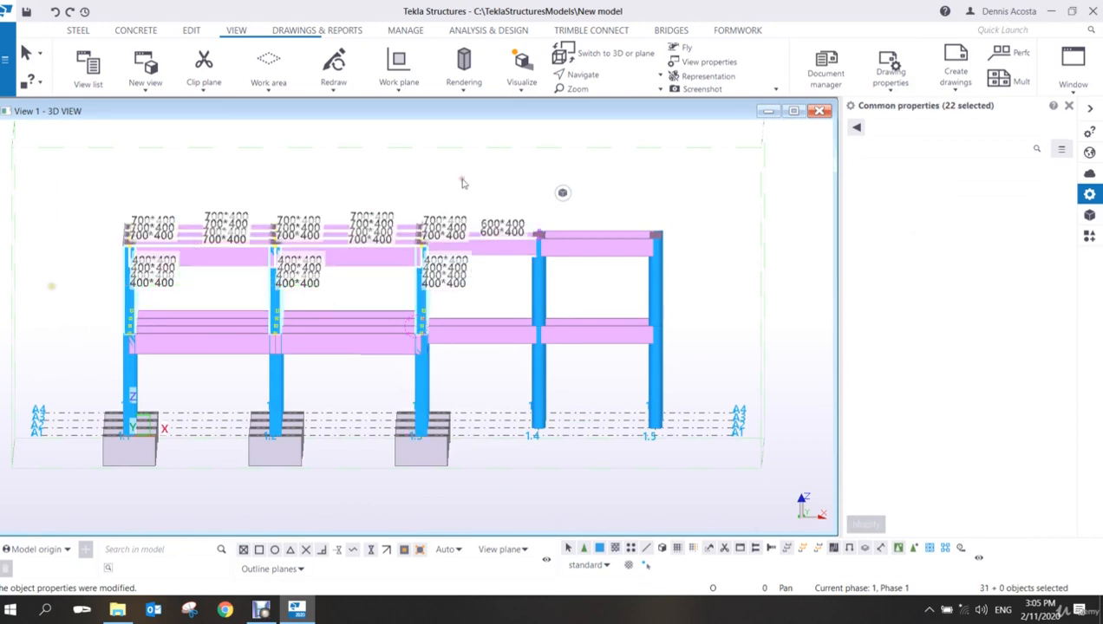
left_click(485, 251)
scroll(485, 243, "up", 2)
scroll(428, 225, "down", 3)
left_click_drag(441, 201, 97, 294)
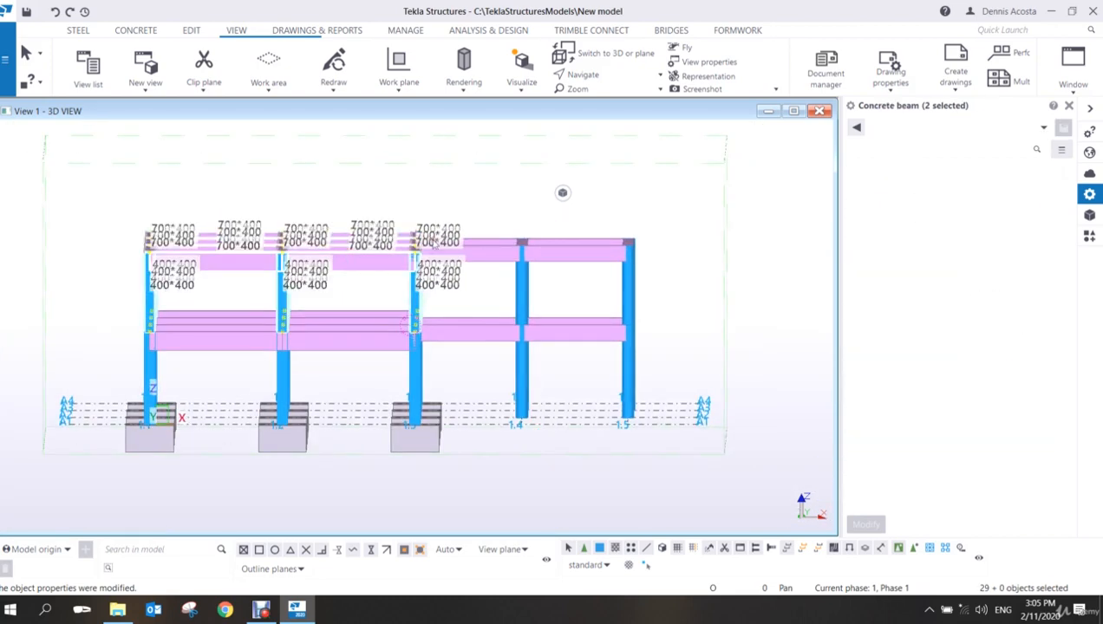
middle_click_drag(415, 261, 376, 290, "ctrl")
middle_click_drag(506, 249, 399, 379)
scroll(604, 329, "up", 2)
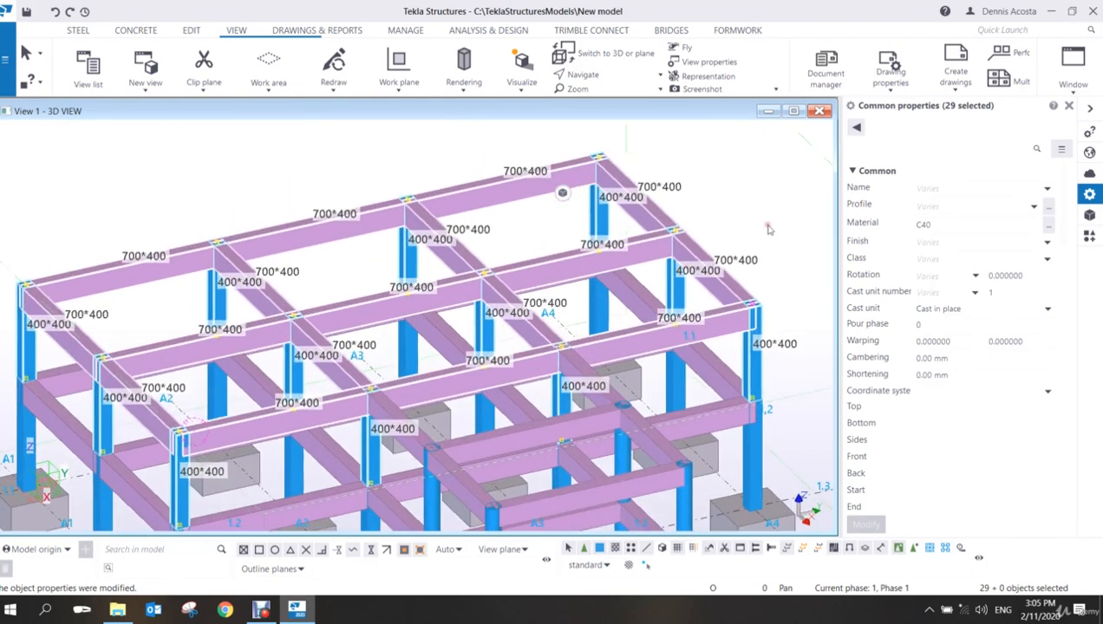
- Copy the selected beams and columns linearly once with dZ 3000 and dX and dY zero, and end the copy command
right_click(723, 179)
mouse_move(806, 219)
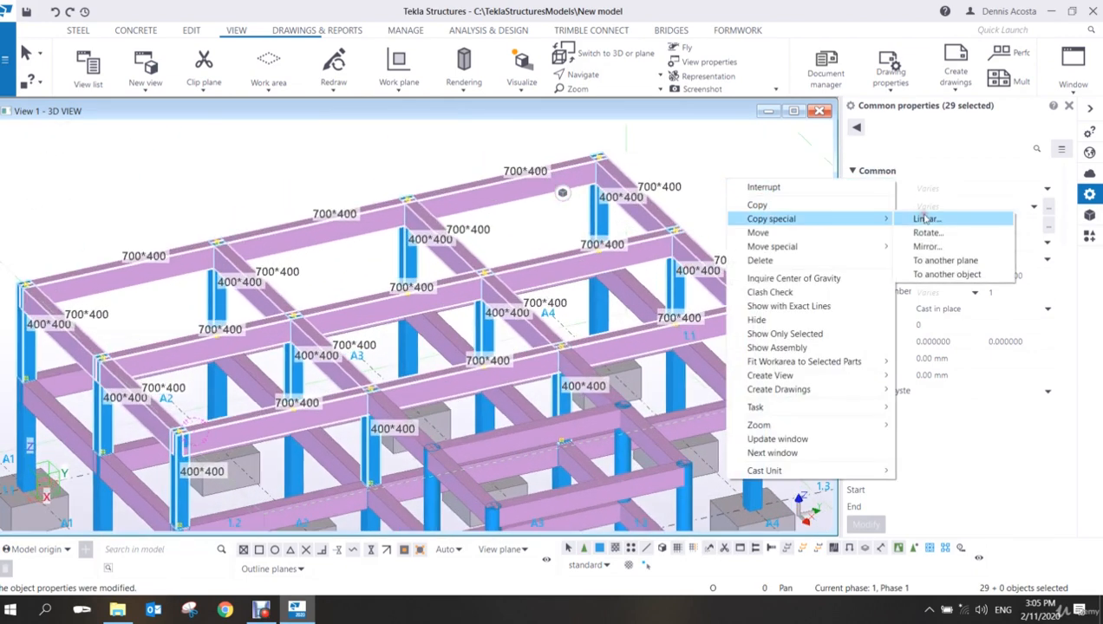
left_click(924, 216)
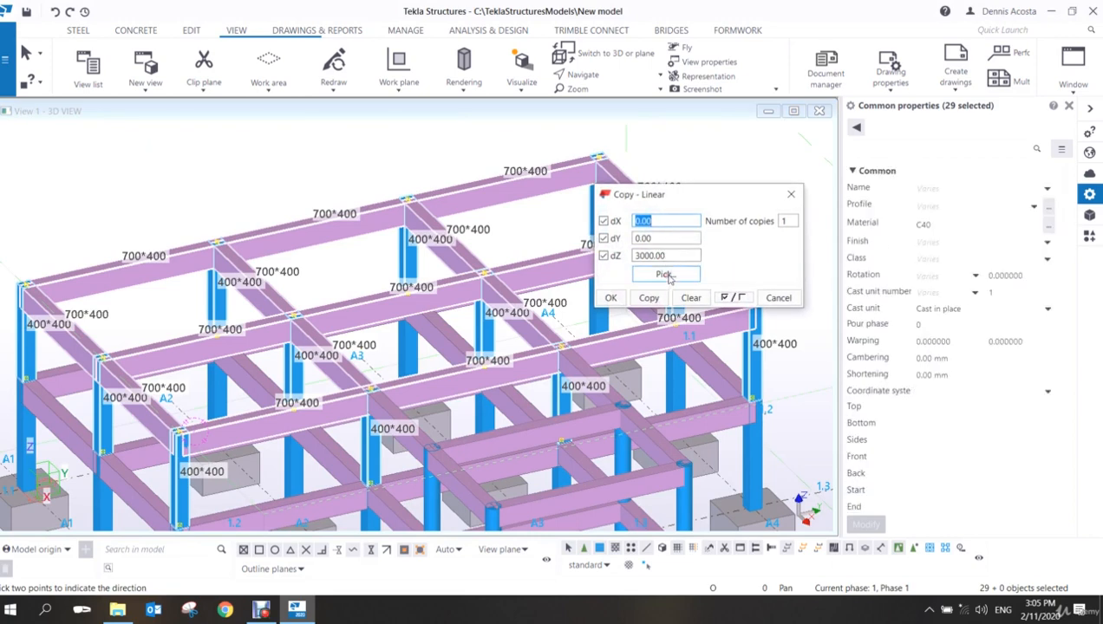
left_click(649, 298)
left_click(619, 300)
right_click(742, 218)
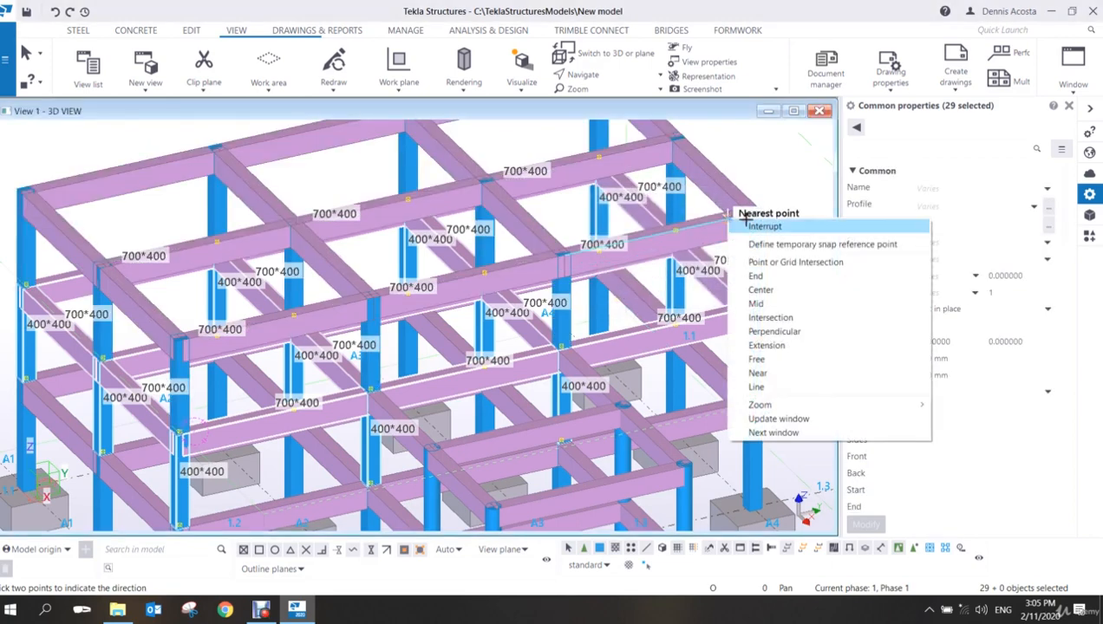
left_click(769, 198)
scroll(714, 275, "down", 2)
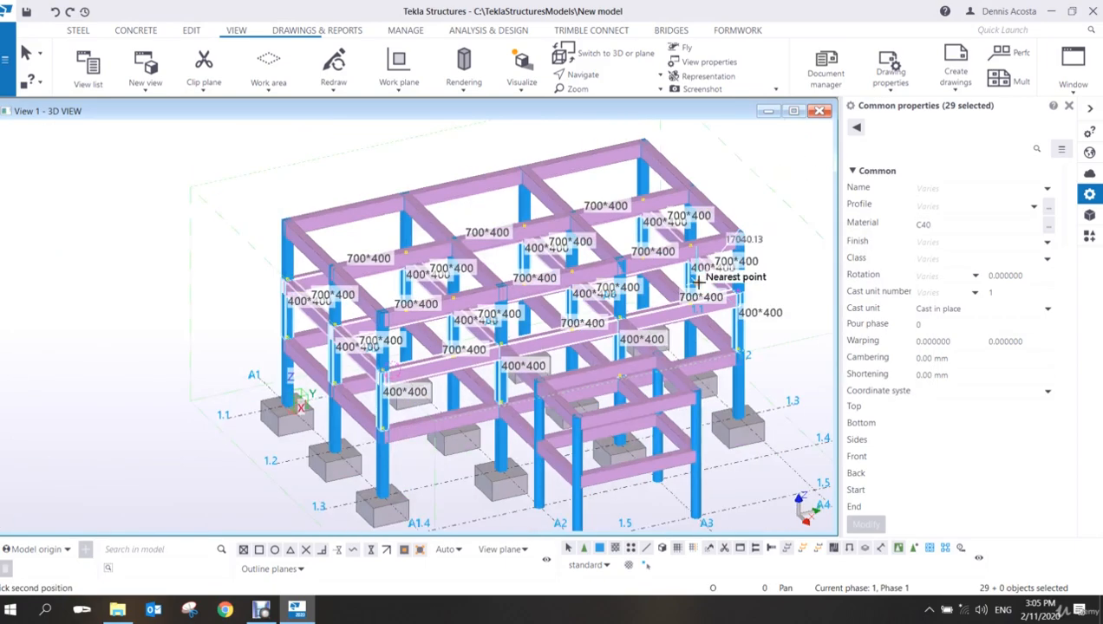
left_click(750, 211)
left_click(416, 314)
- Select the 12 columns of the new top storey and choose the UC305*305*118 I profile for them
scroll(438, 307, "up", 2)
middle_click_drag(442, 305, 543, 247, "ctrl")
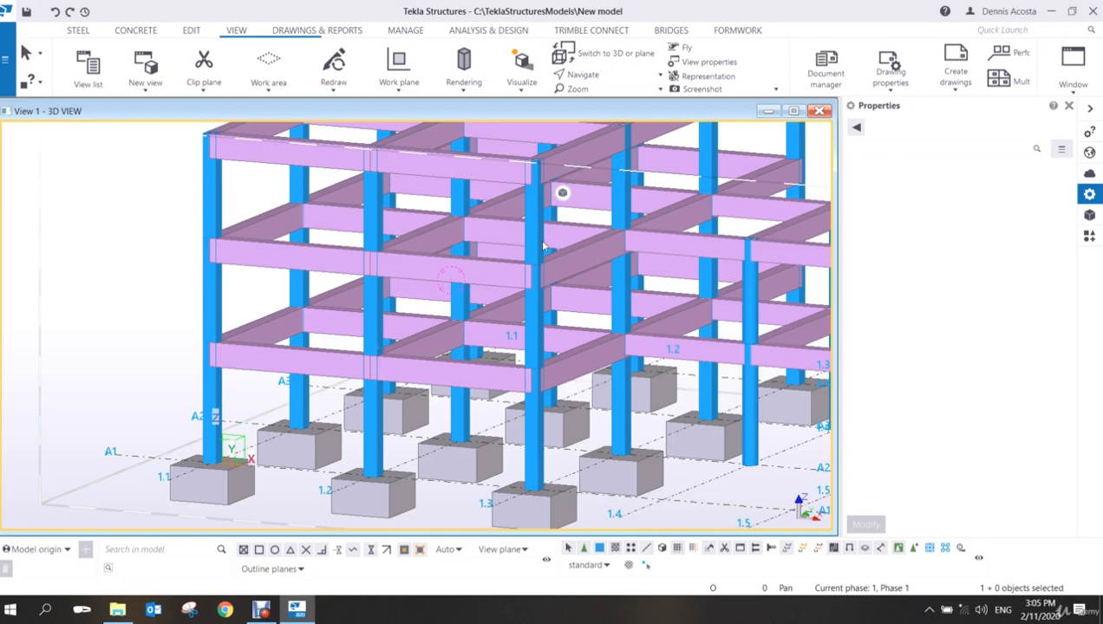
middle_click_drag(590, 252, 677, 281)
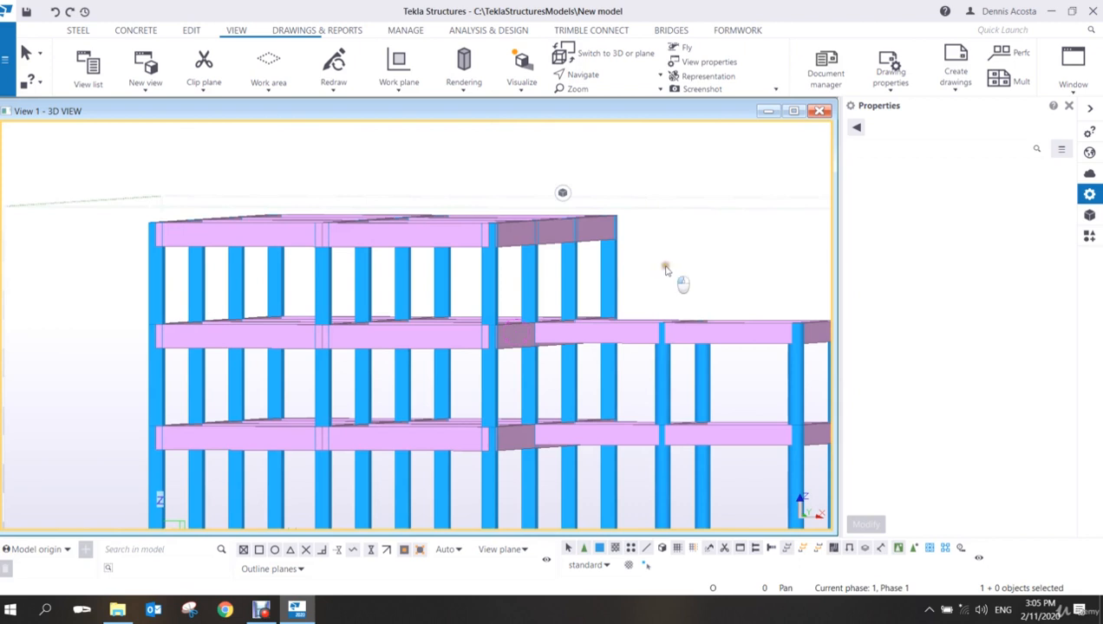
left_click_drag(665, 271, 110, 307)
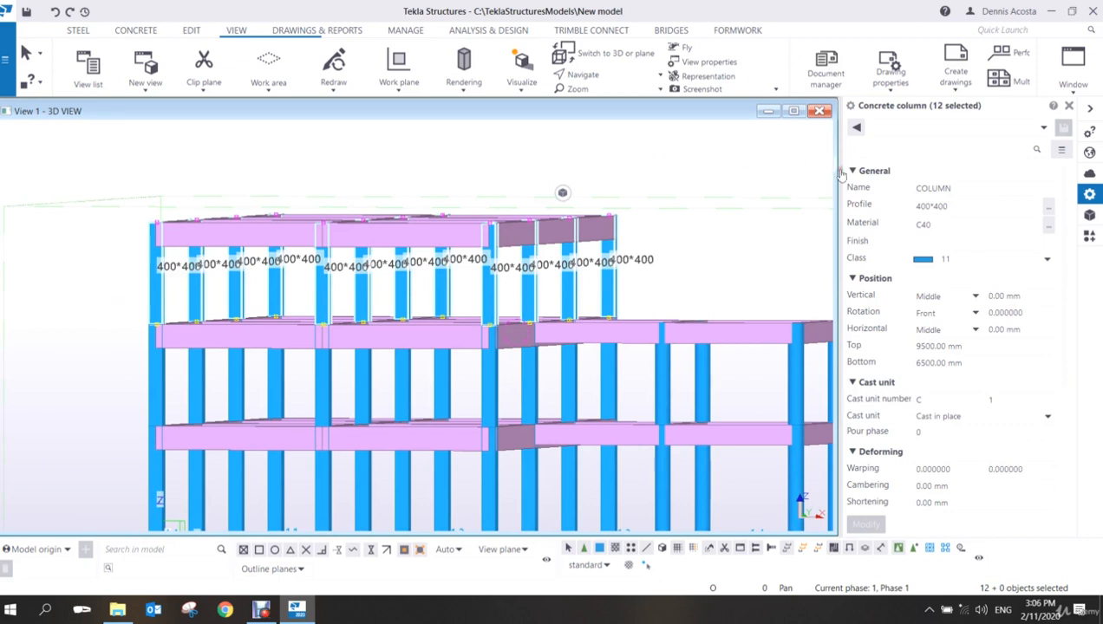
left_click(957, 193)
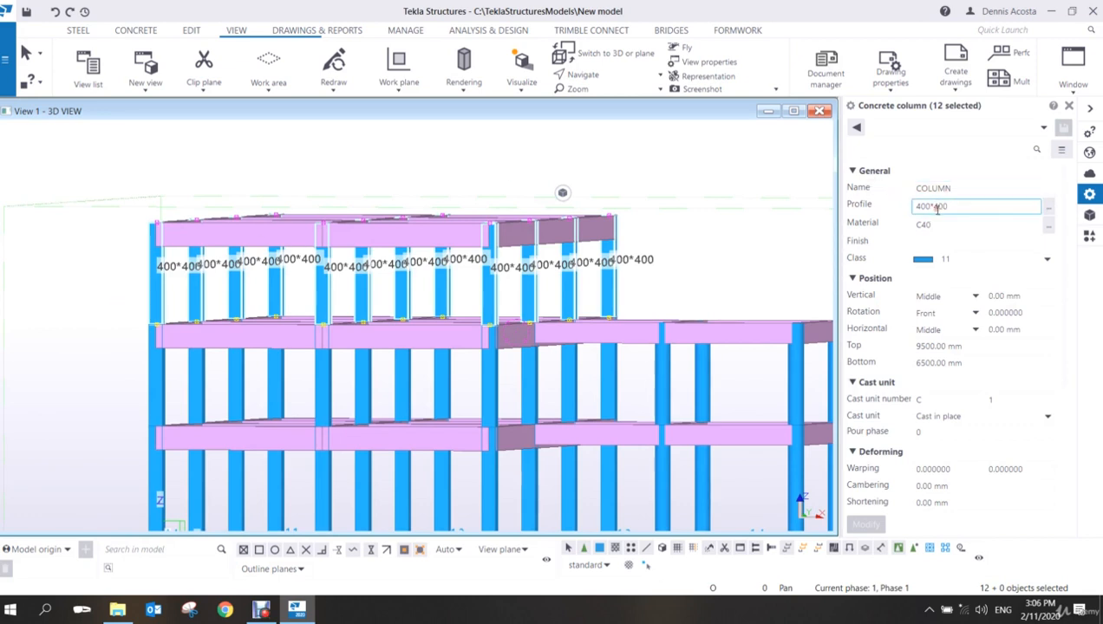
left_click(1046, 214)
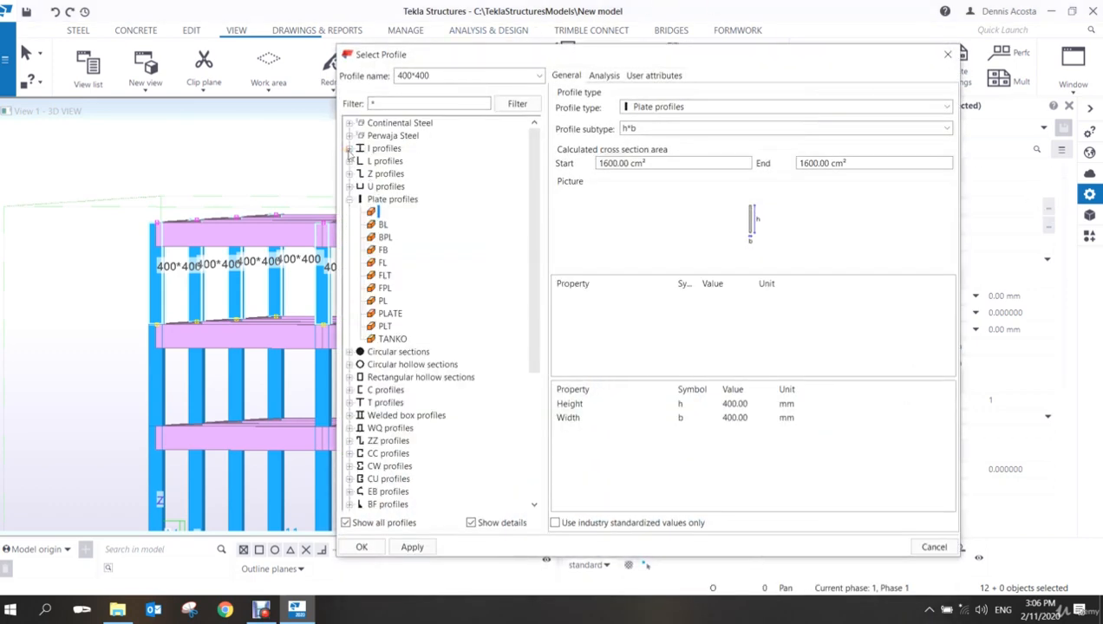
left_click(349, 149)
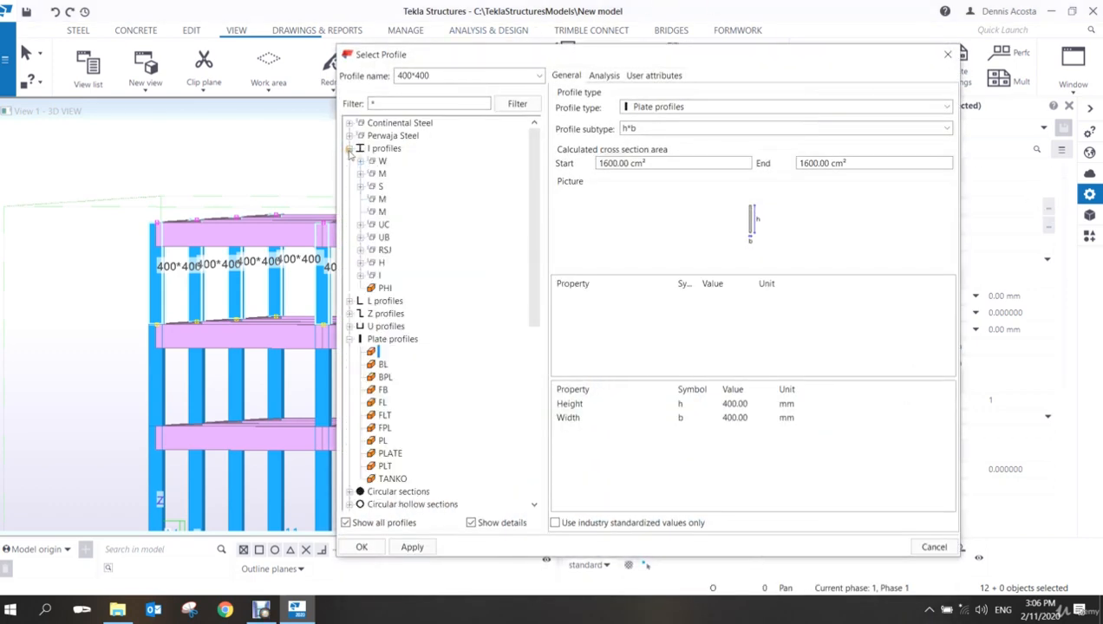
left_click(360, 224)
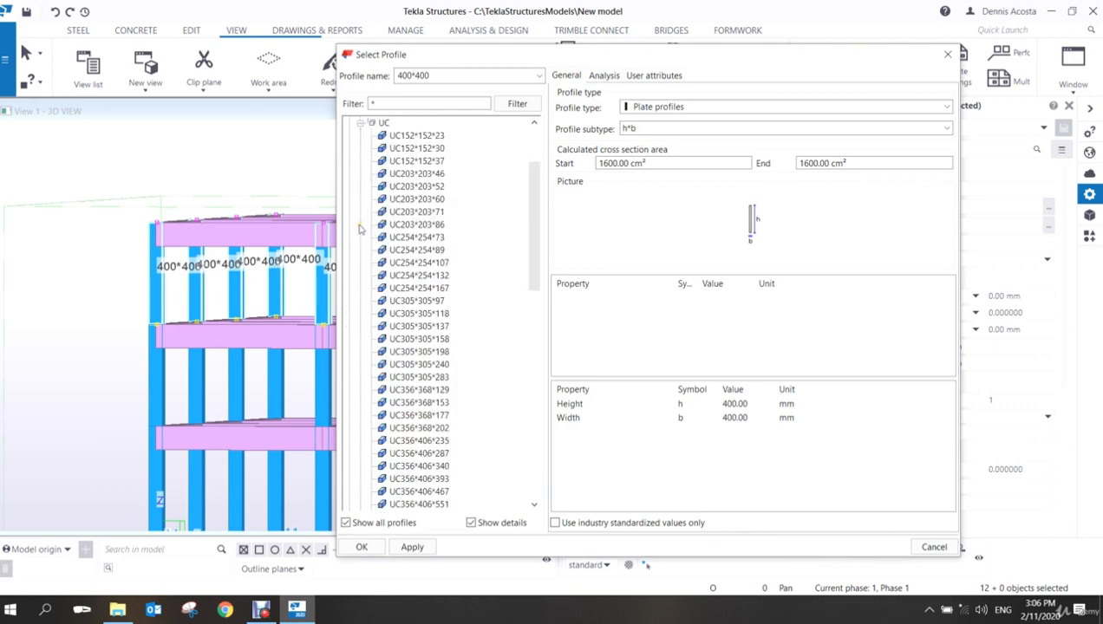
left_click(433, 314)
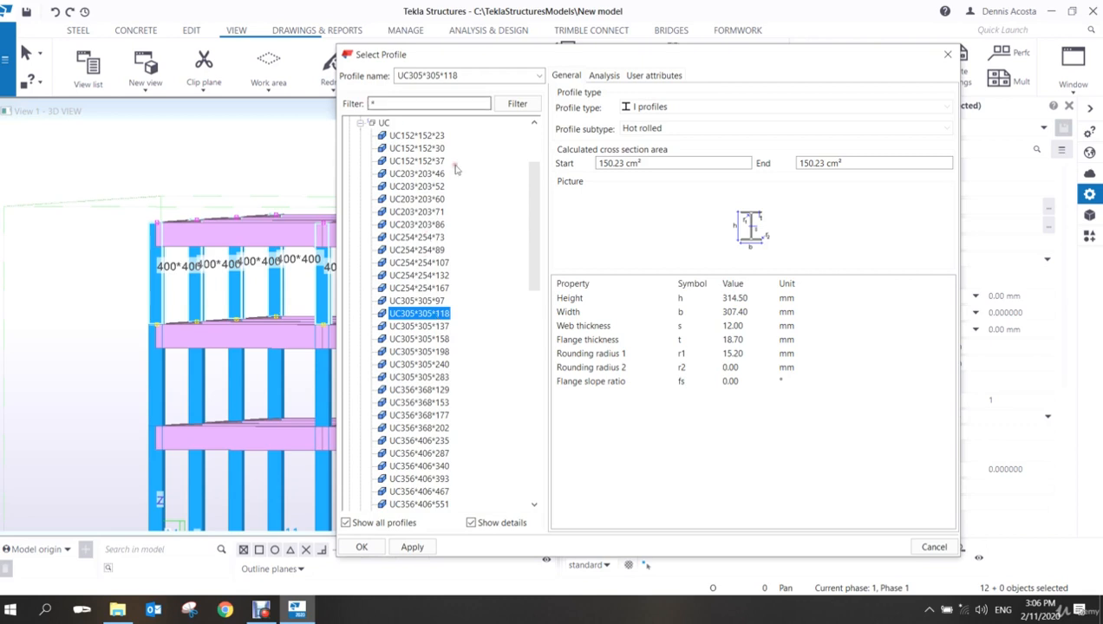
scroll(456, 174, "up", 3)
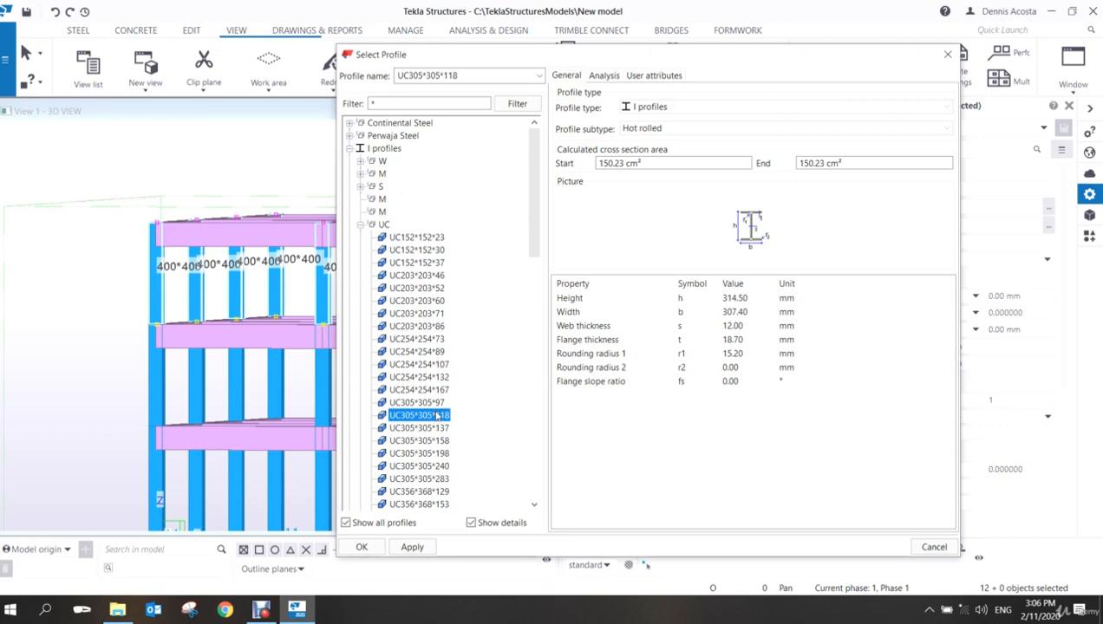
left_click(412, 547)
left_click(362, 547)
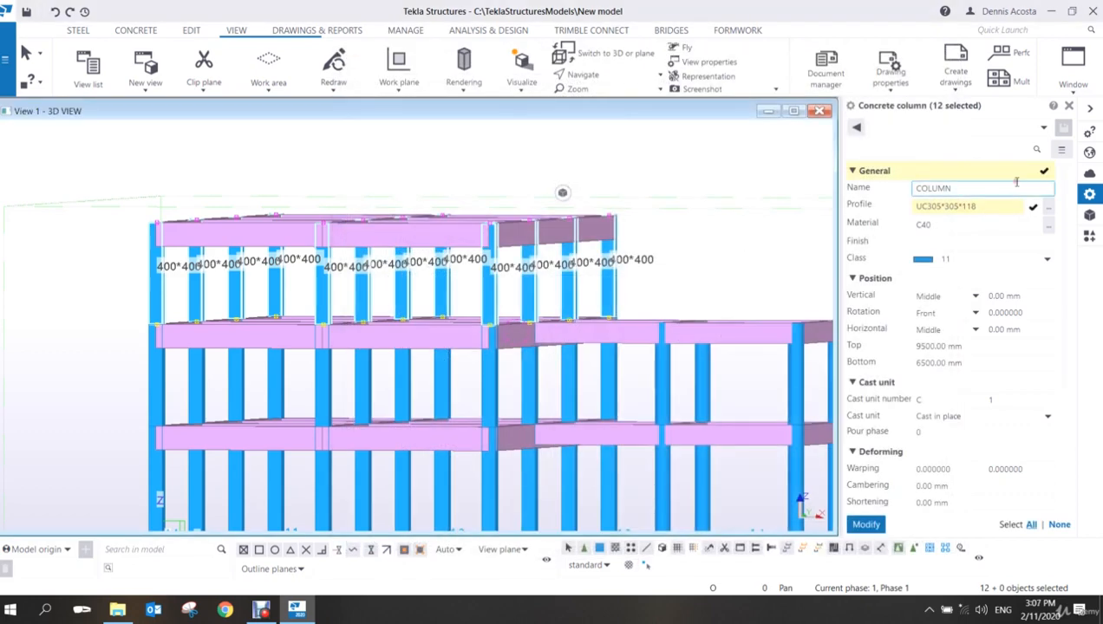
- Choose steel grade S275 as the material for the selected top-storey columns
left_click(933, 363)
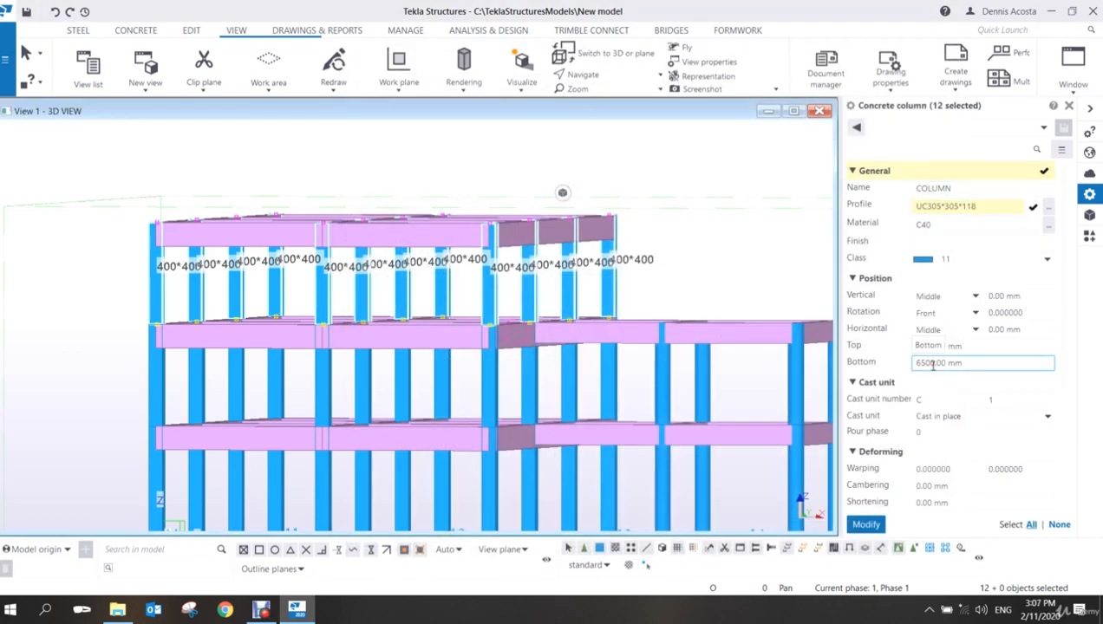
left_click(1048, 225)
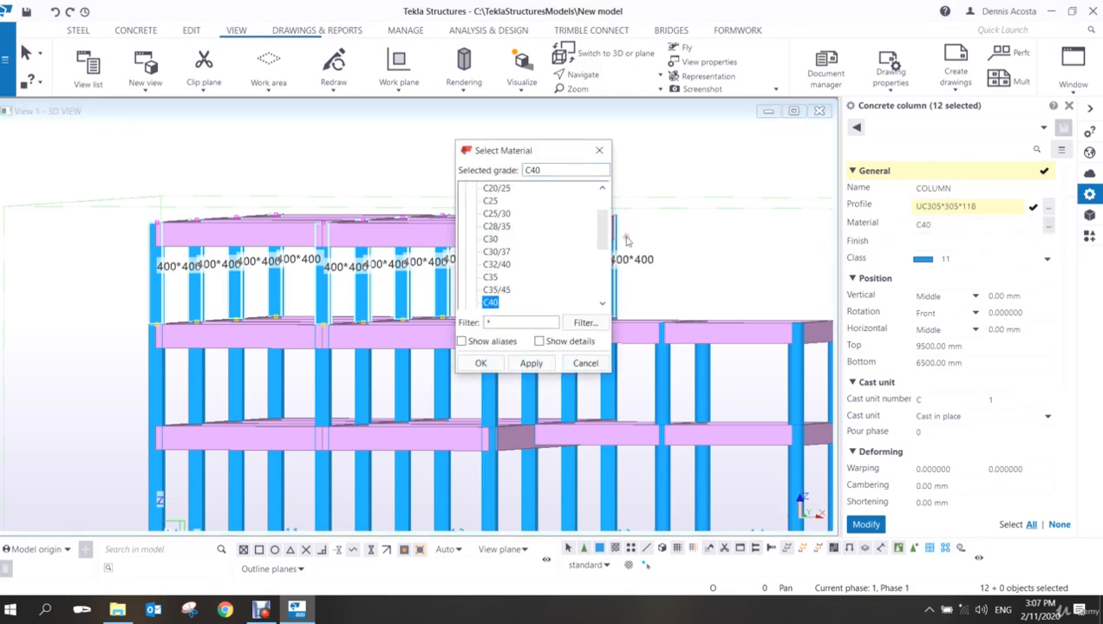
left_click_drag(603, 220, 600, 202)
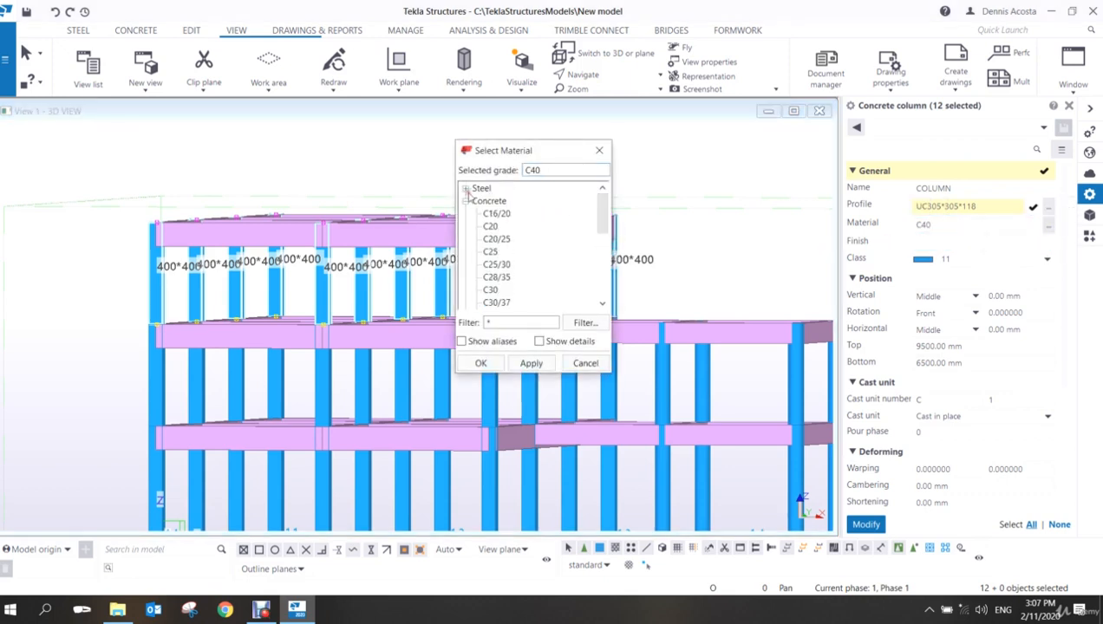
left_click(465, 190)
scroll(507, 258, "down", 2)
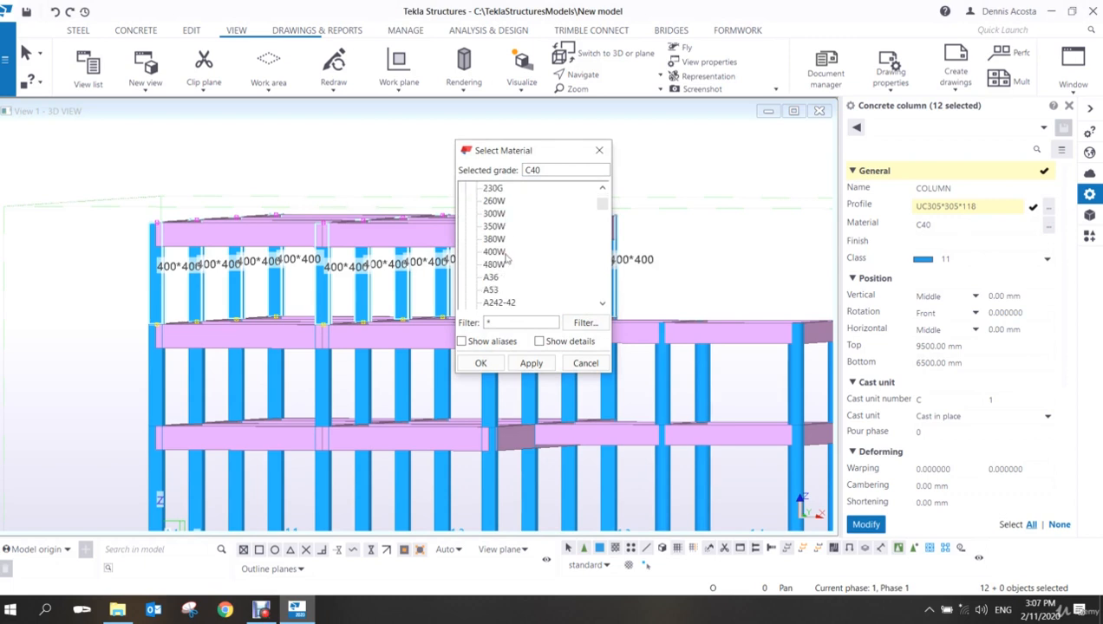
scroll(506, 257, "down", 4)
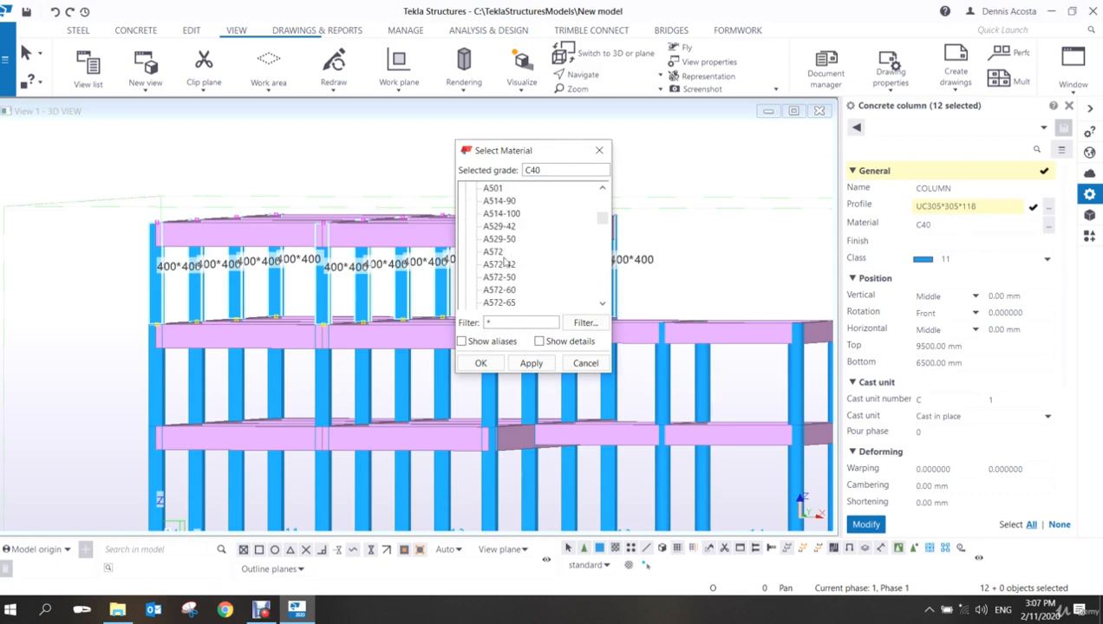
scroll(506, 263, "down", 6)
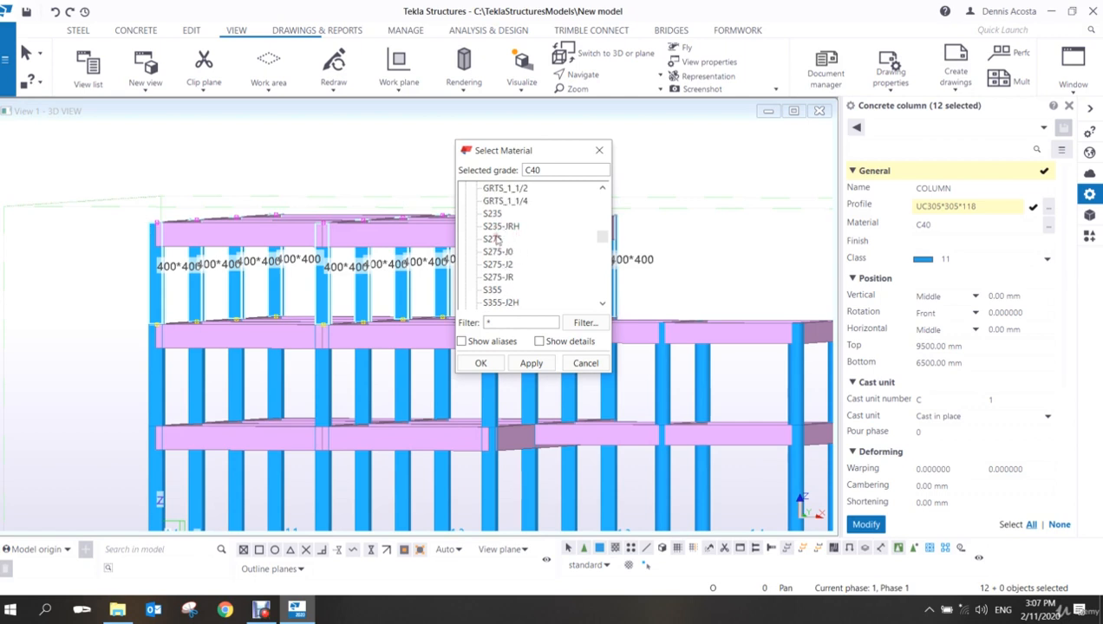
left_click(494, 239)
left_click(531, 363)
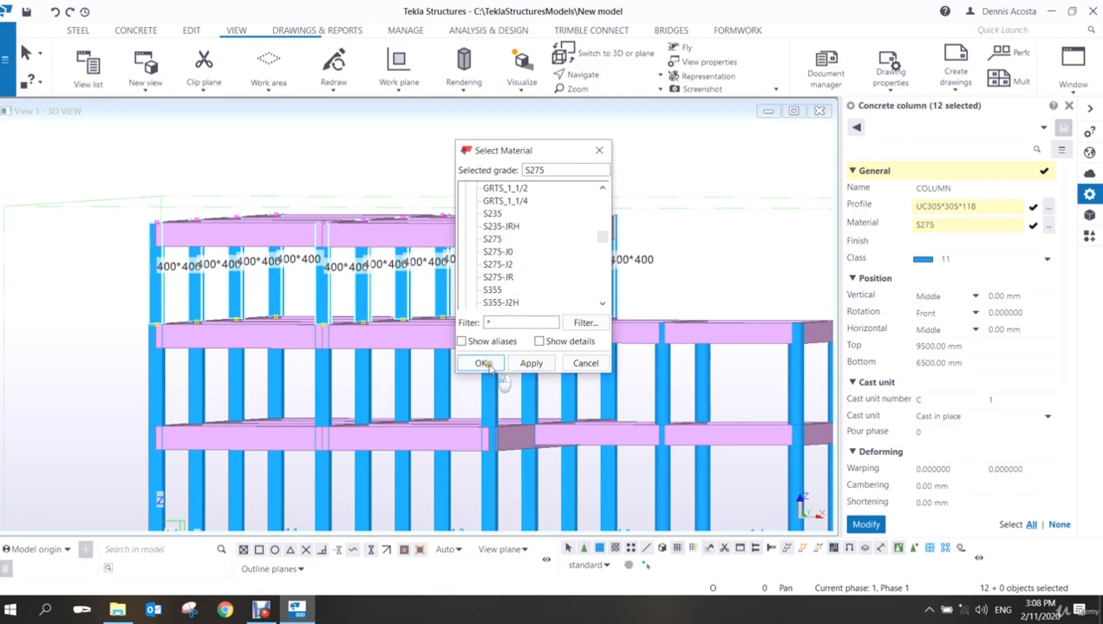
left_click(483, 363)
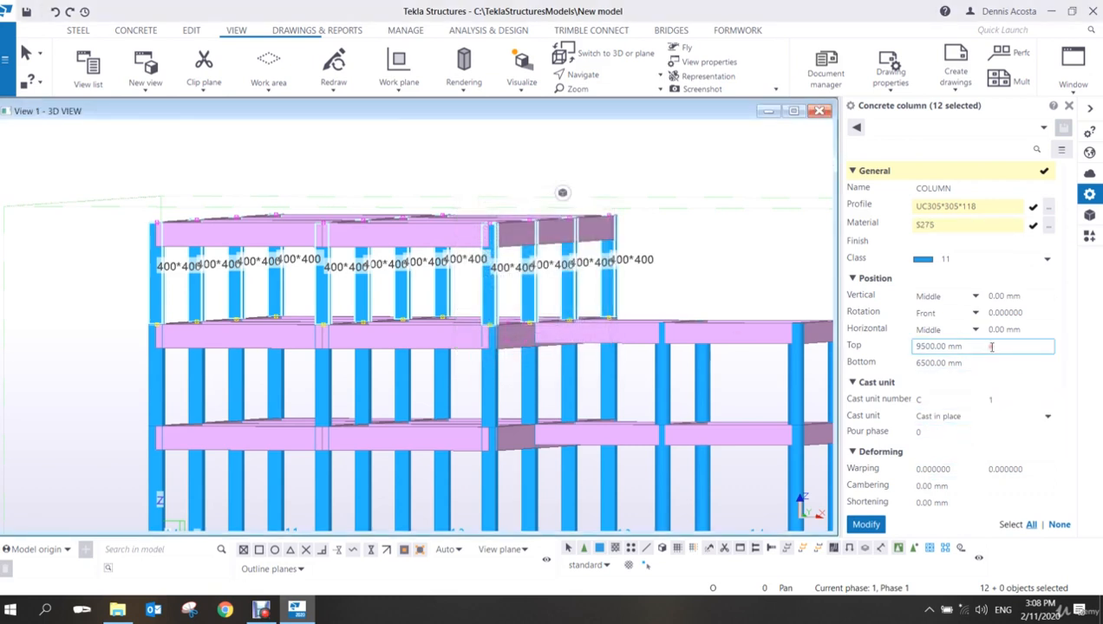
- Assign class 2 to the 12 selected top-storey columns and apply the pending property changes to them
left_click(1045, 259)
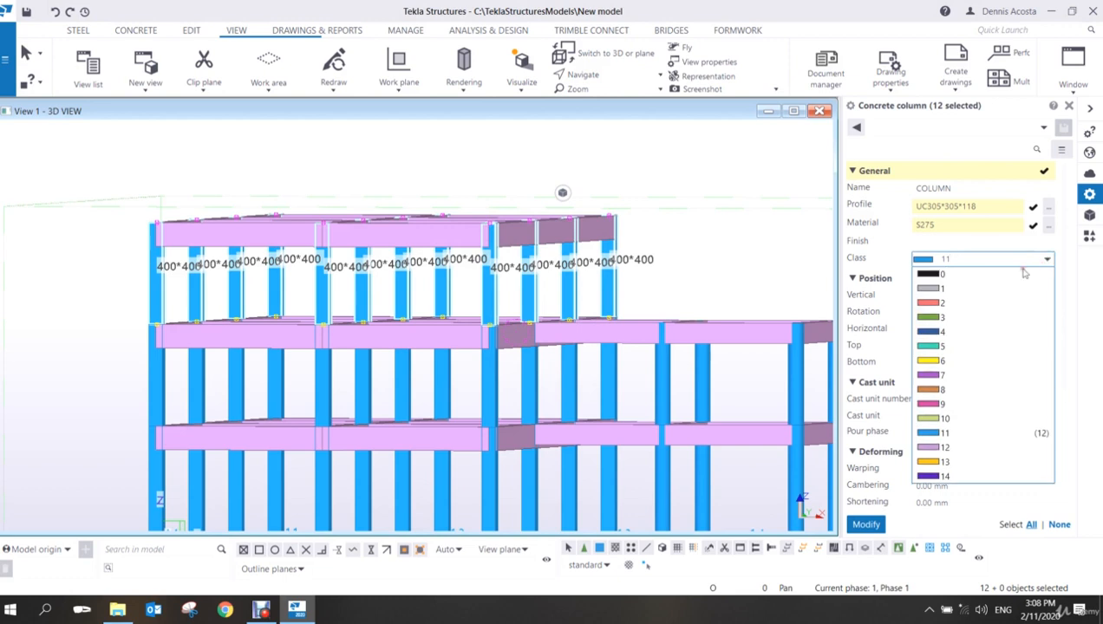
left_click(954, 304)
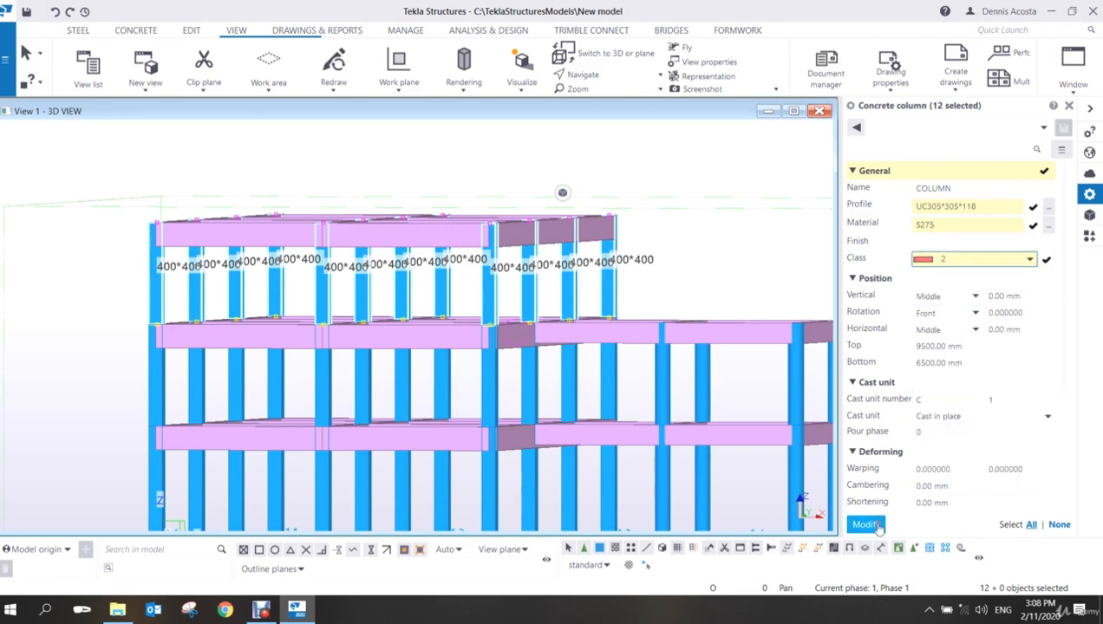
left_click(867, 524)
- Examine the top storey's modified steel columns and how they meet the beams and the columns below
scroll(532, 311, "up", 5)
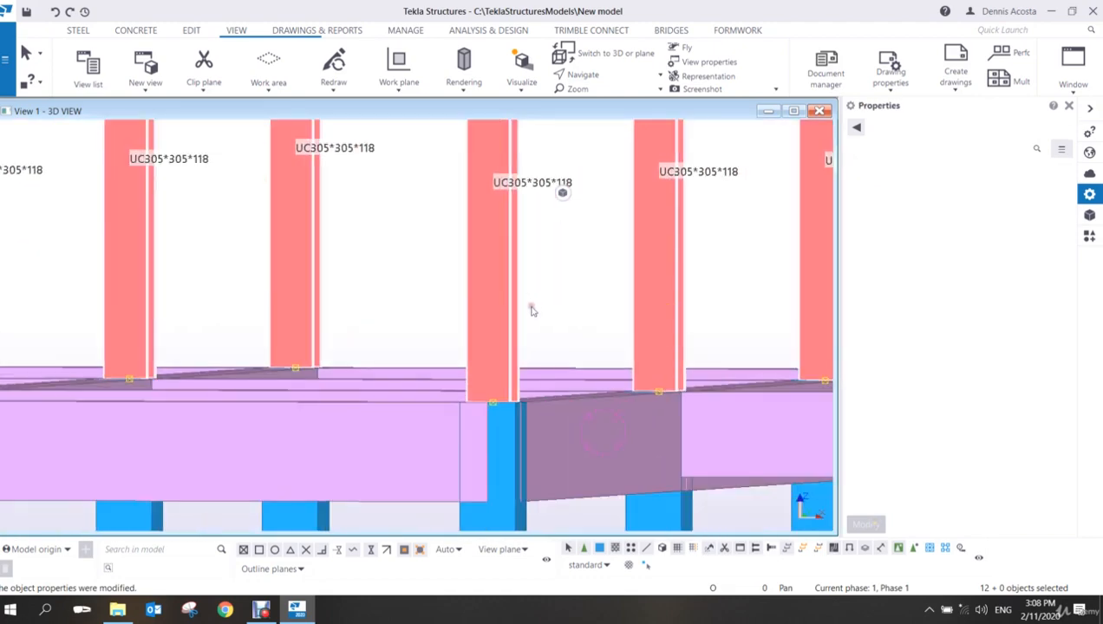
scroll(533, 310, "down", 10)
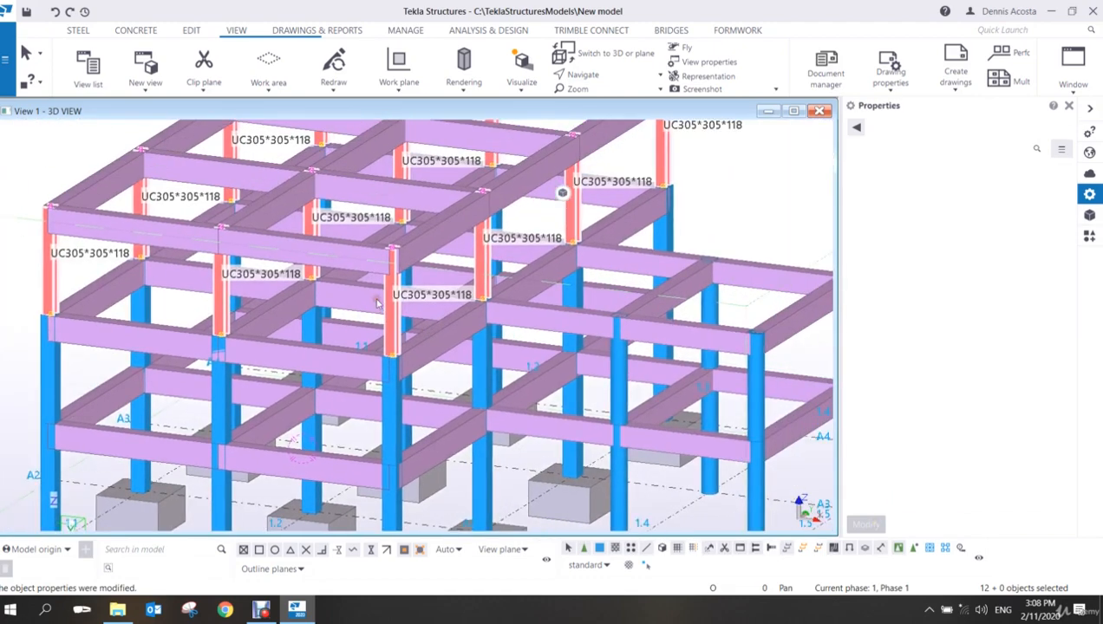
scroll(377, 302, "up", 10)
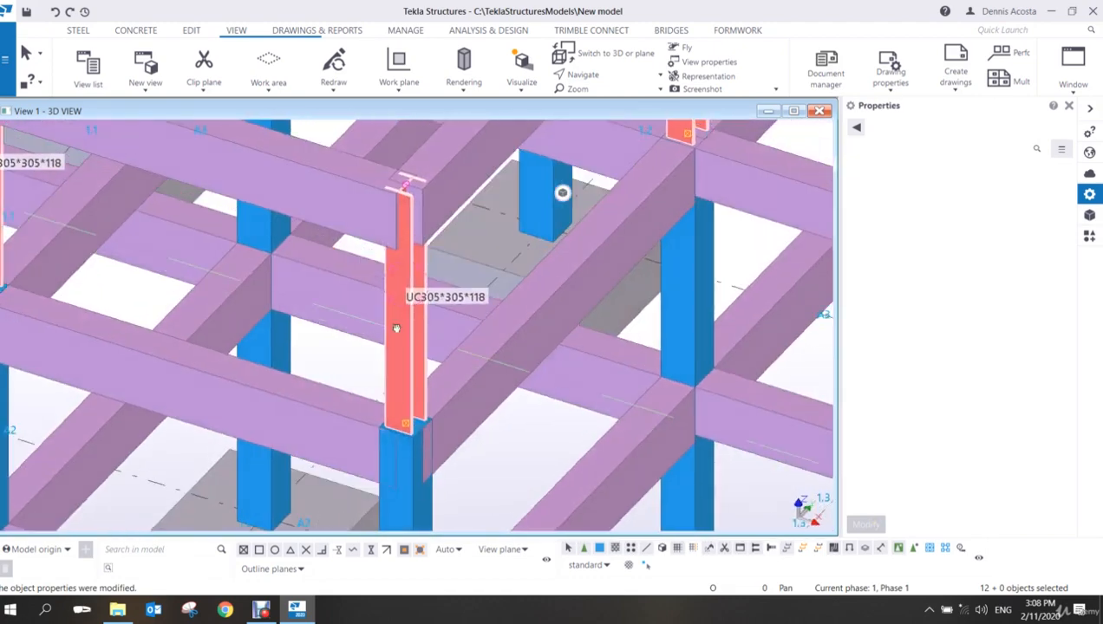
scroll(396, 329, "down", 5)
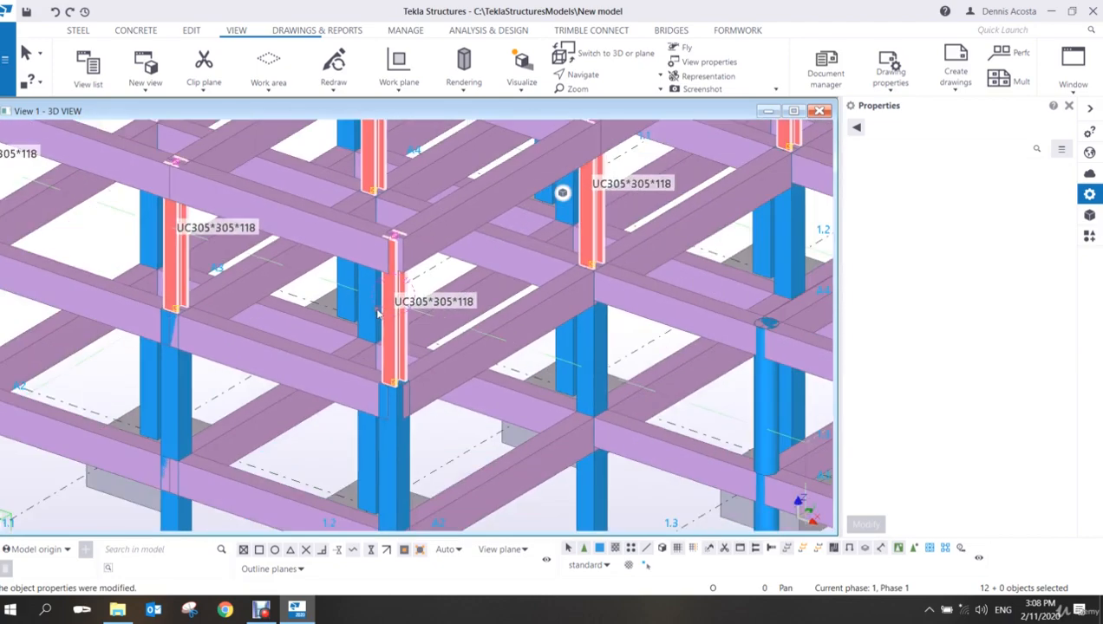
scroll(377, 314, "down", 5)
middle_click_drag(384, 300, 269, 258, "ctrl")
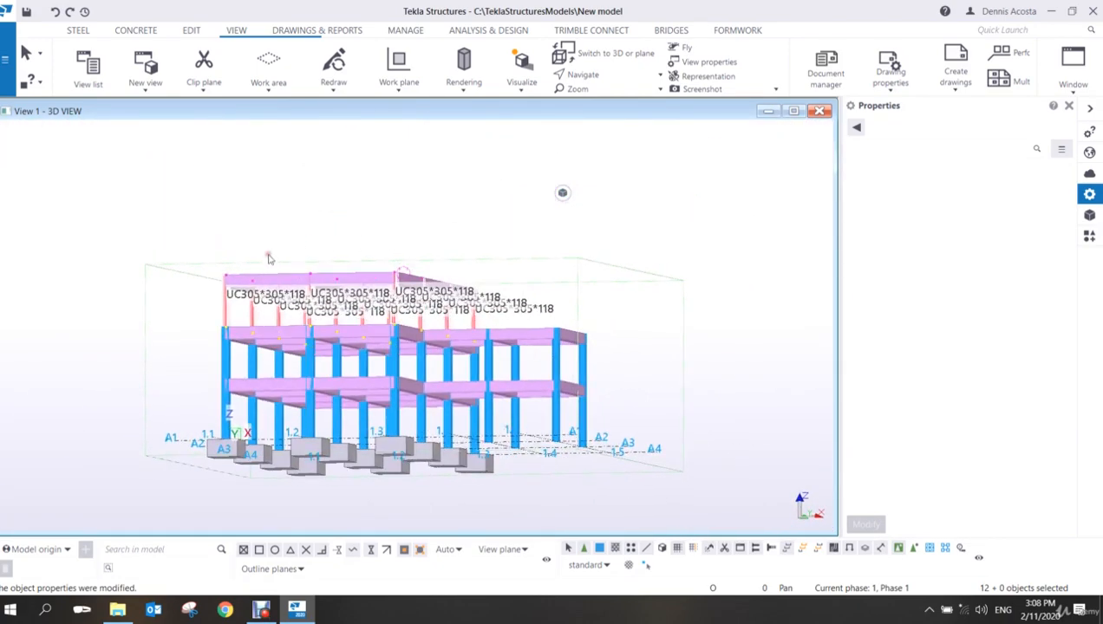
scroll(269, 258, "up", 2)
left_click_drag(125, 215, 676, 338)
middle_click_drag(527, 266, 437, 324, "ctrl")
scroll(507, 236, "up", 4)
left_click(533, 168)
scroll(353, 243, "down", 3)
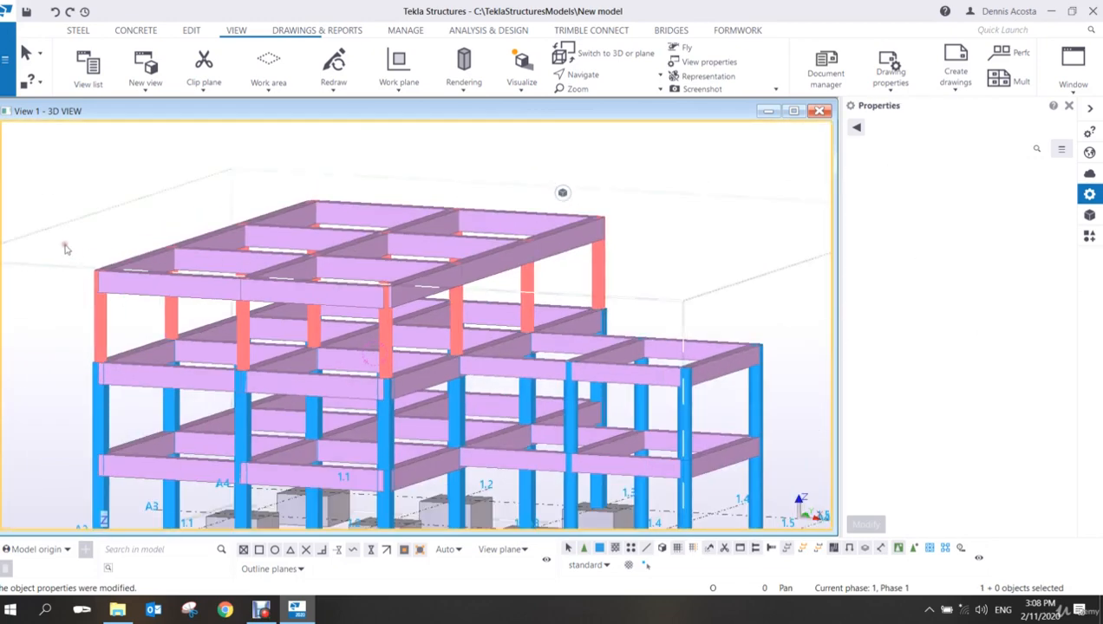
middle_click_drag(138, 208, 233, 267, "ctrl")
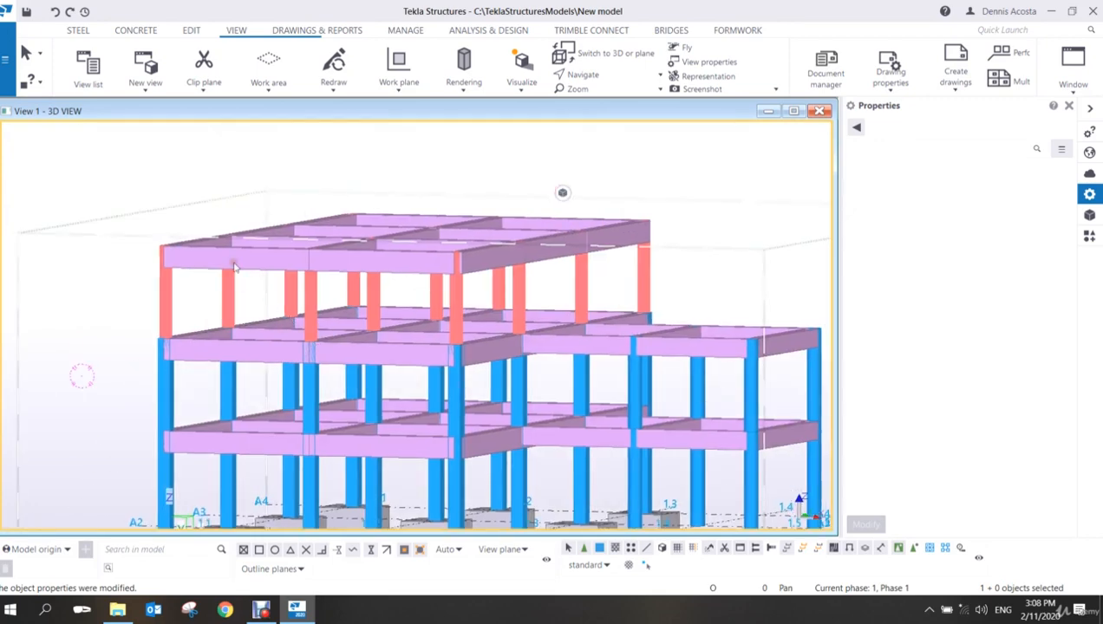
- Select the 17 top-storey 700*400 beams and choose the UB406*140*46 I profile for them
left_click_drag(113, 175, 737, 299)
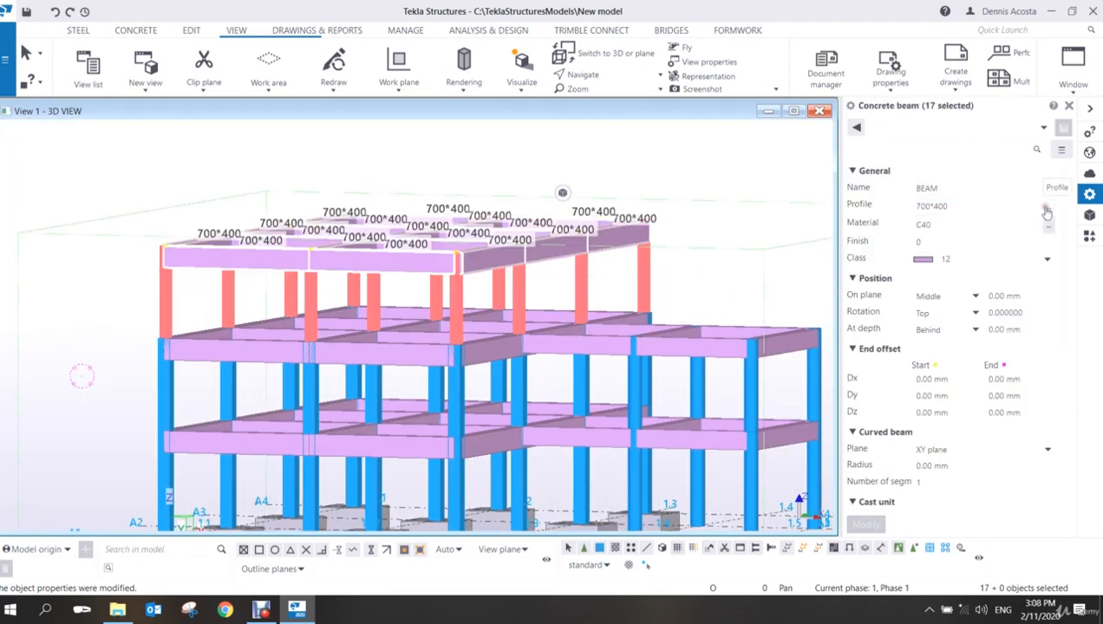
left_click(1048, 213)
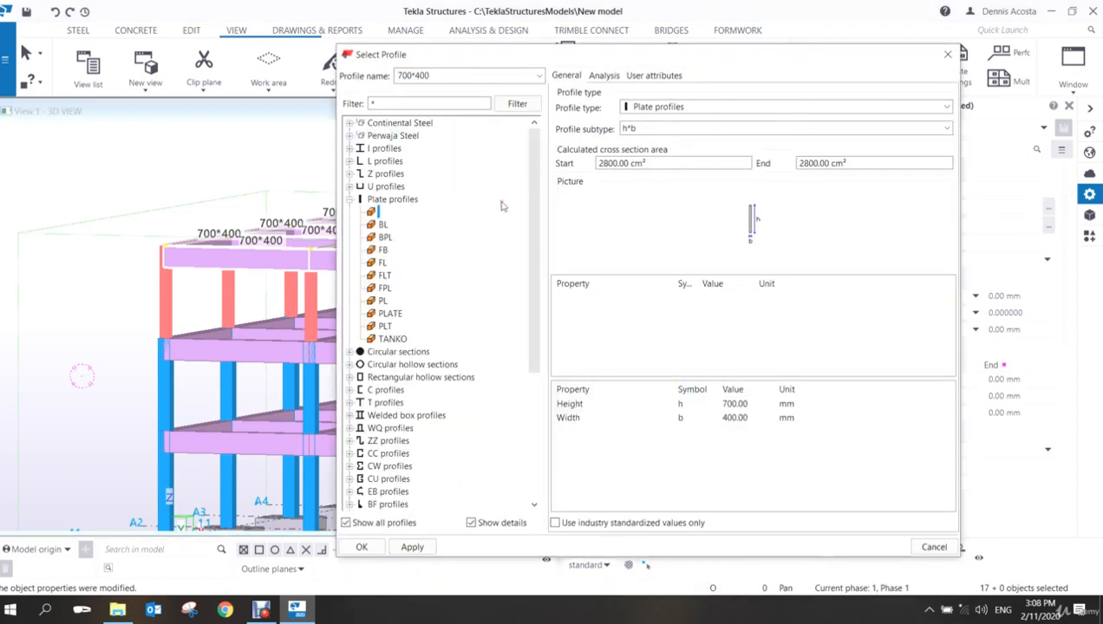
left_click(349, 148)
left_click(358, 241)
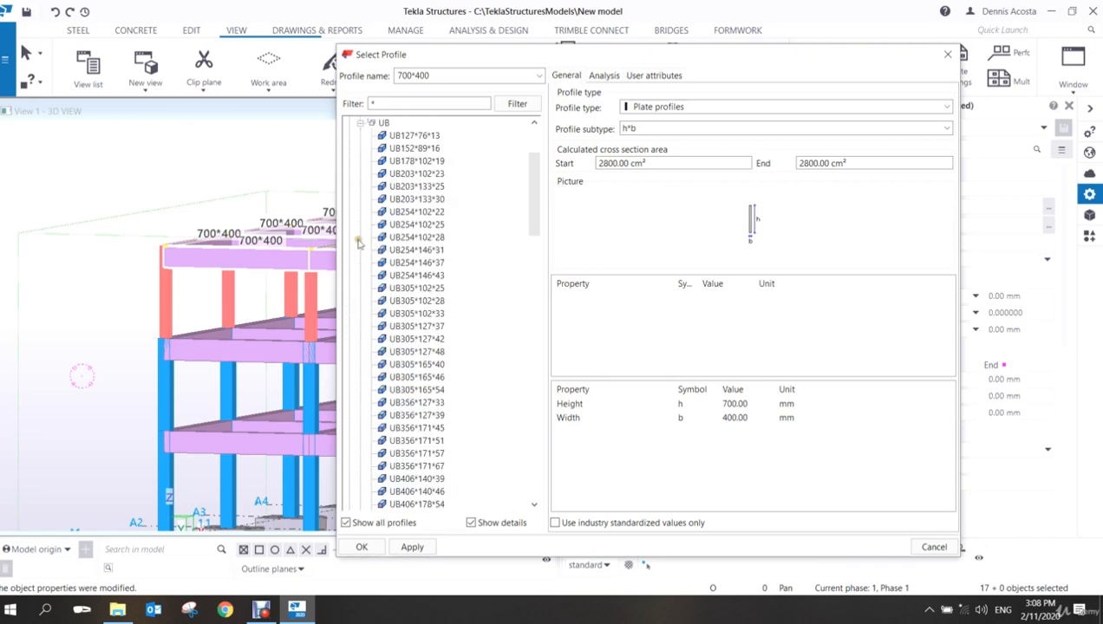
scroll(428, 378, "down", 3)
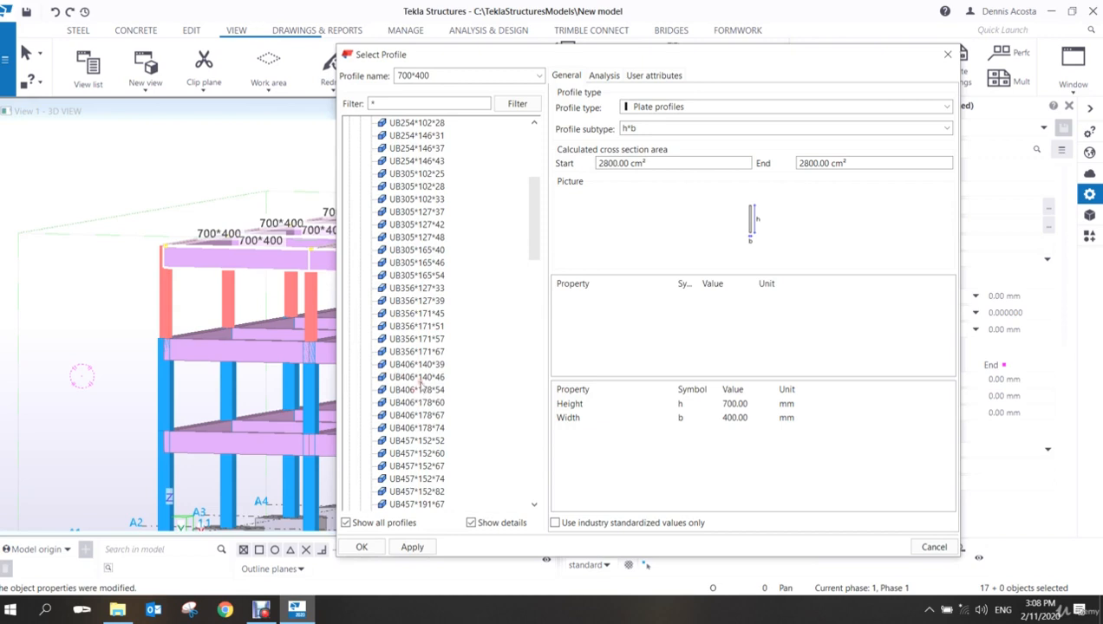
left_click(420, 379)
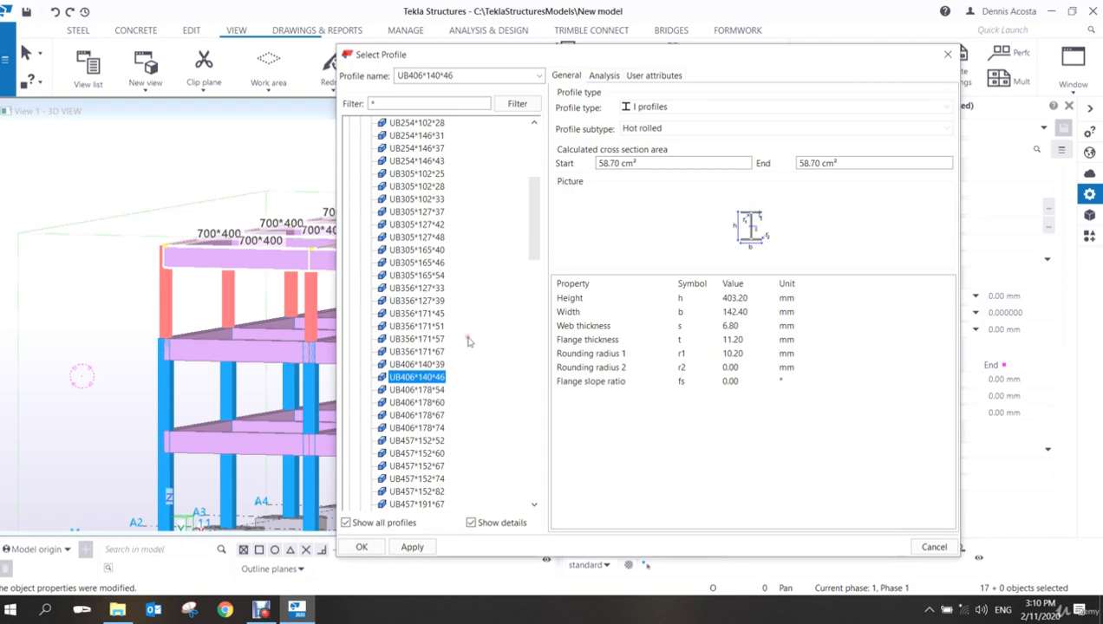
left_click(406, 547)
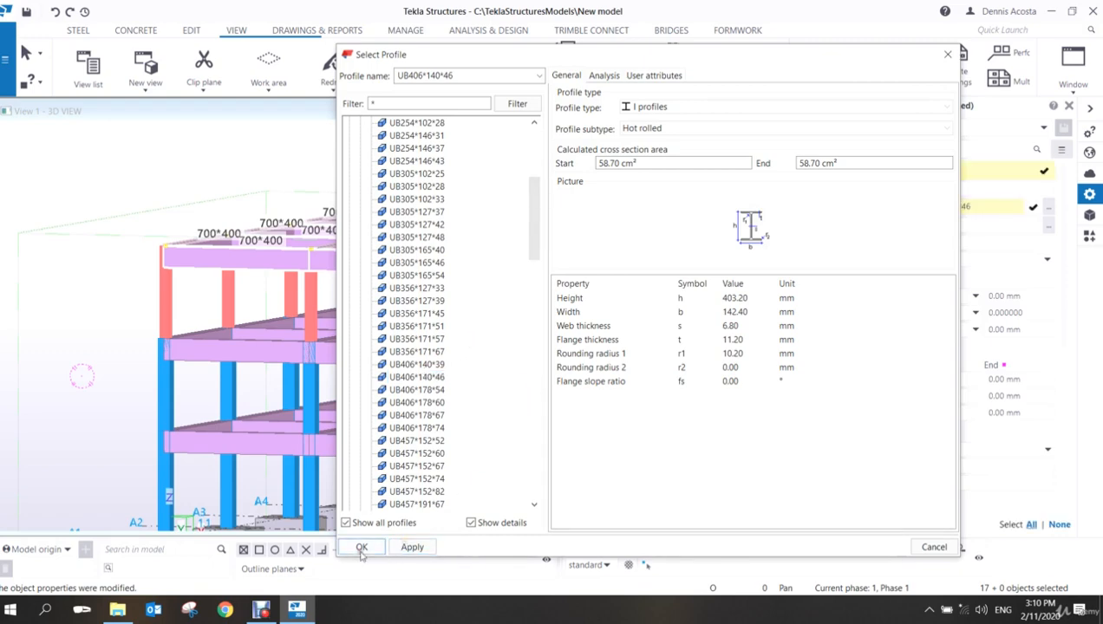
left_click(362, 547)
- Choose steel grade S275 as the material for the selected top-storey beams
double_click(947, 228)
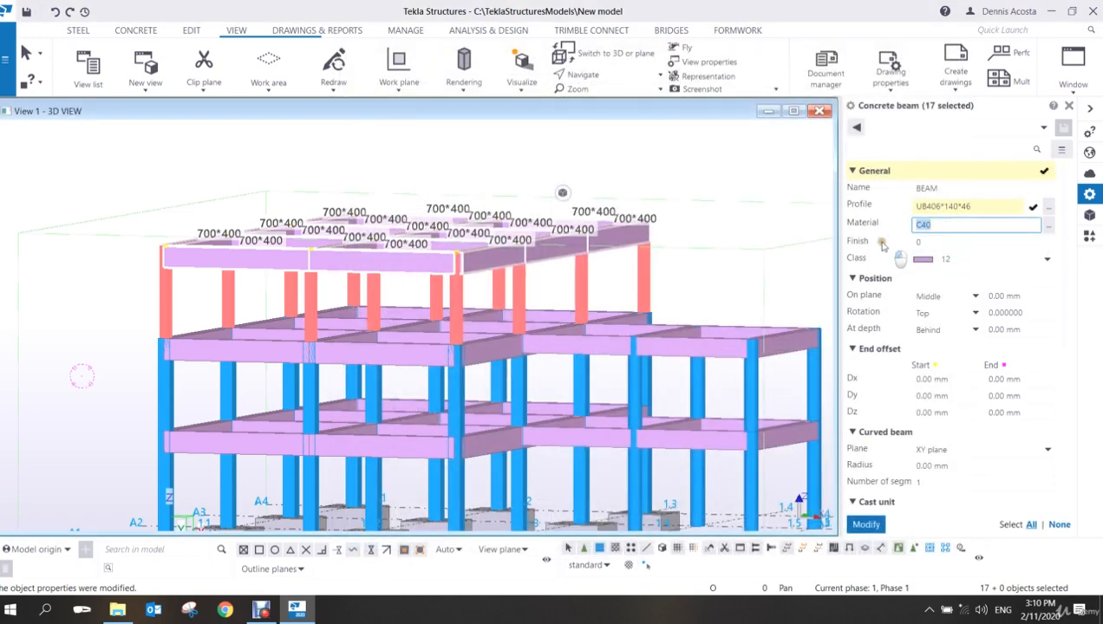
left_click(1048, 225)
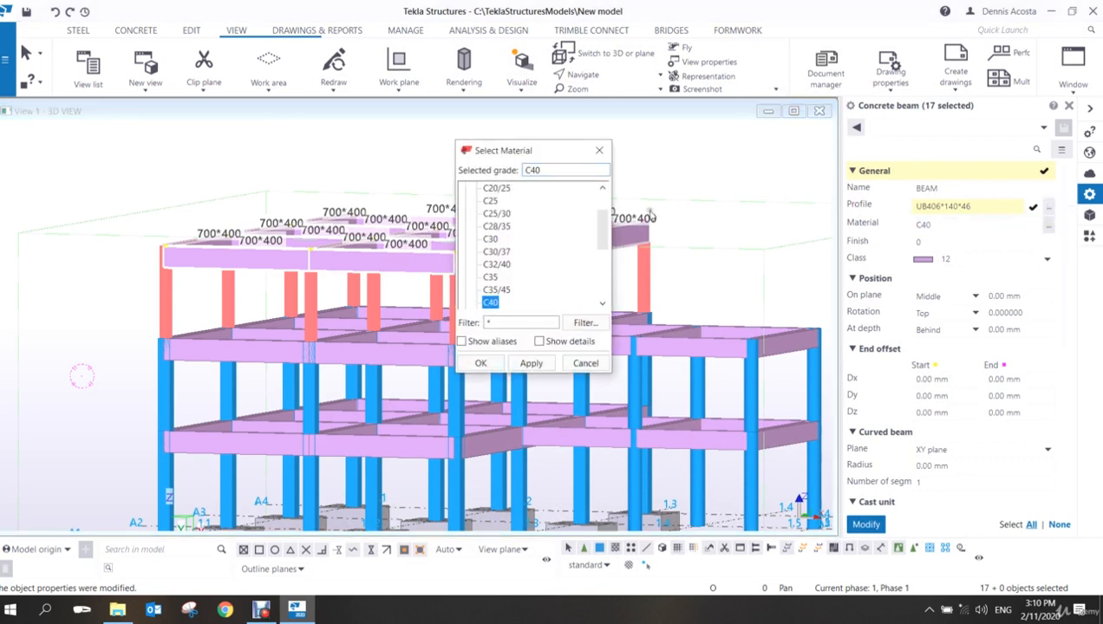
left_click_drag(601, 231, 611, 208)
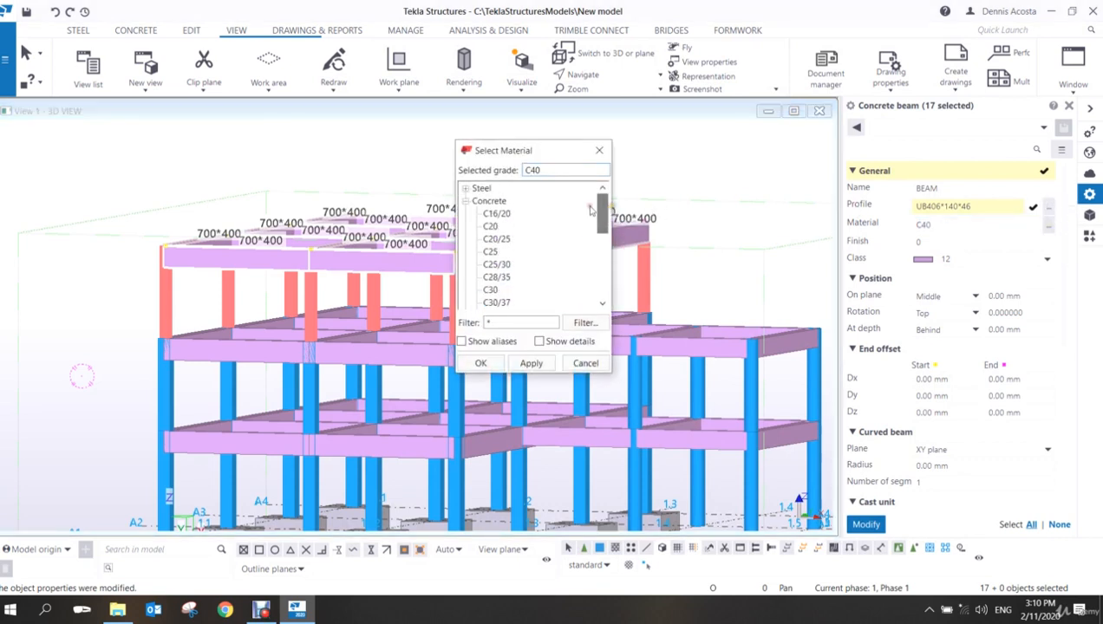
left_click(466, 189)
scroll(509, 260, "down", 9)
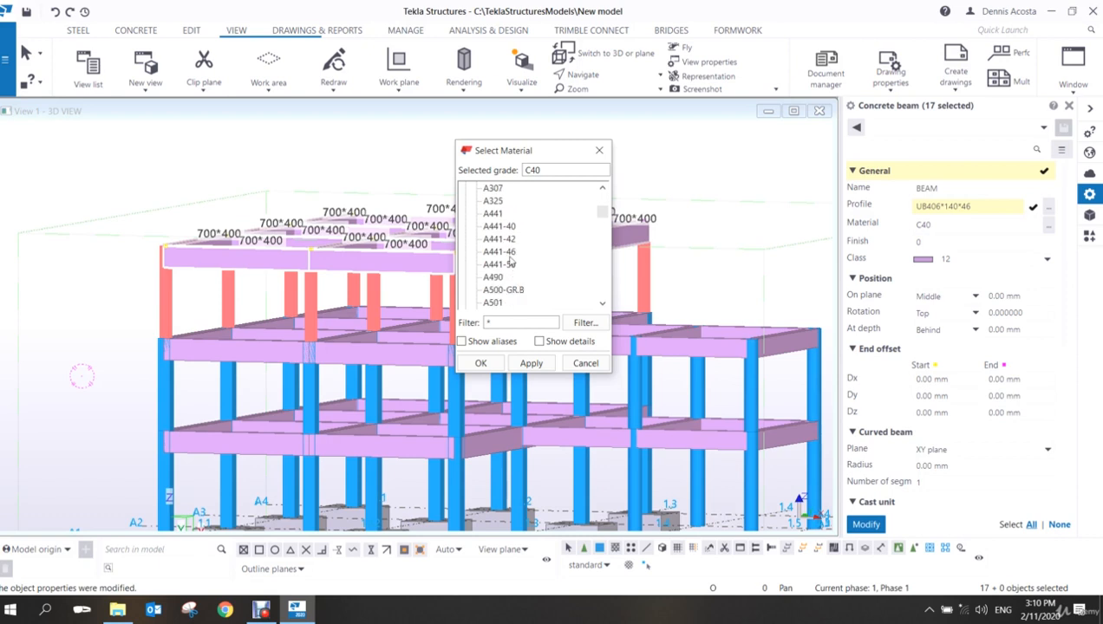
scroll(511, 260, "down", 5)
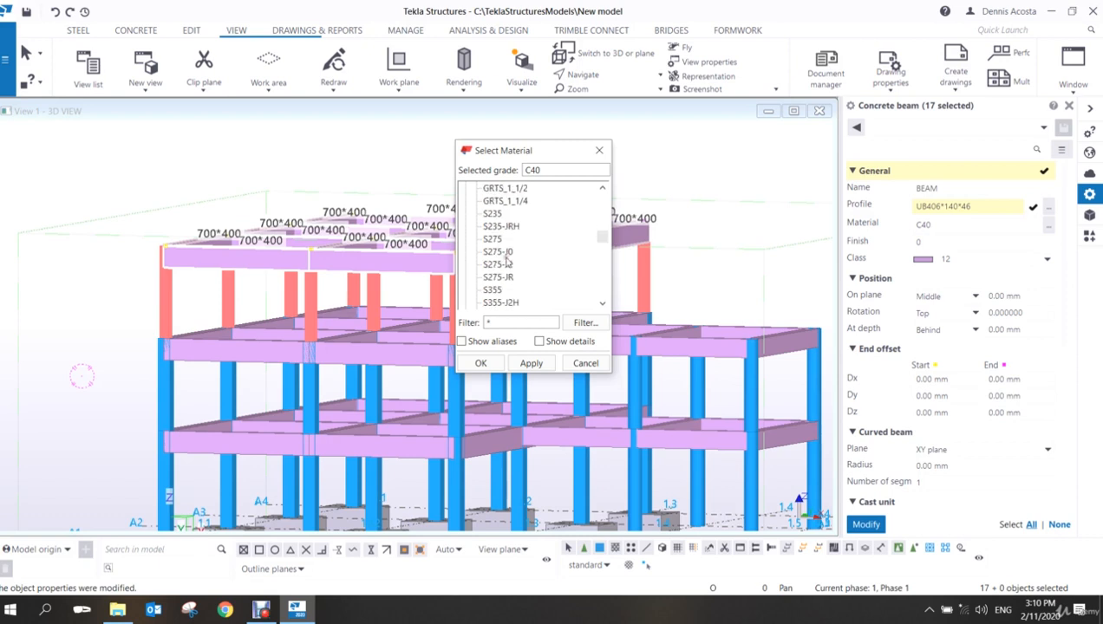
left_click(491, 239)
left_click(530, 363)
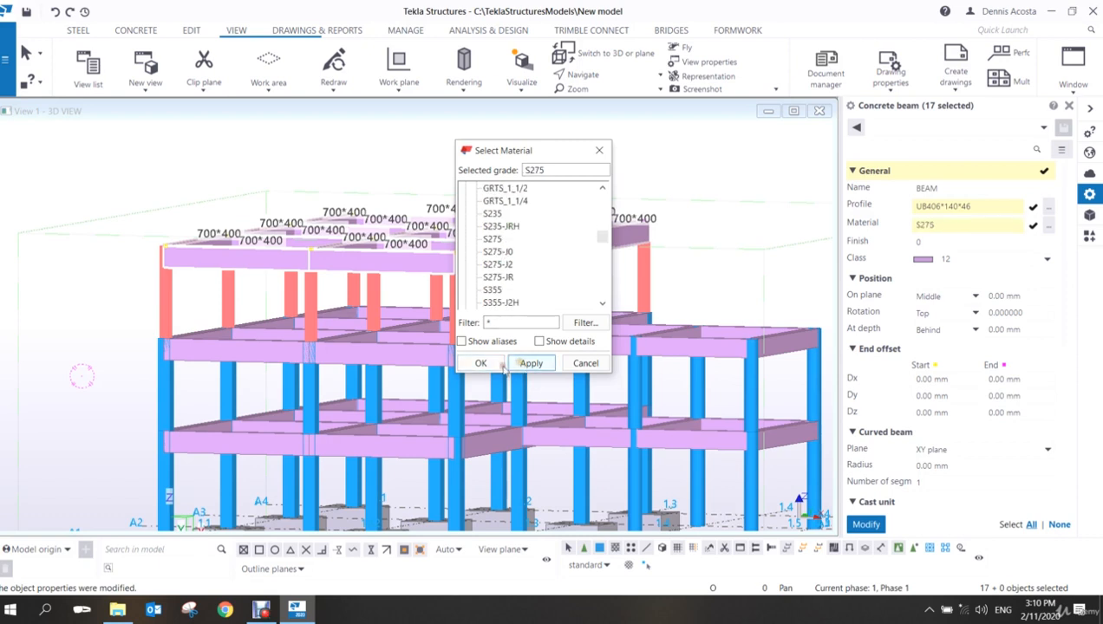
left_click(480, 363)
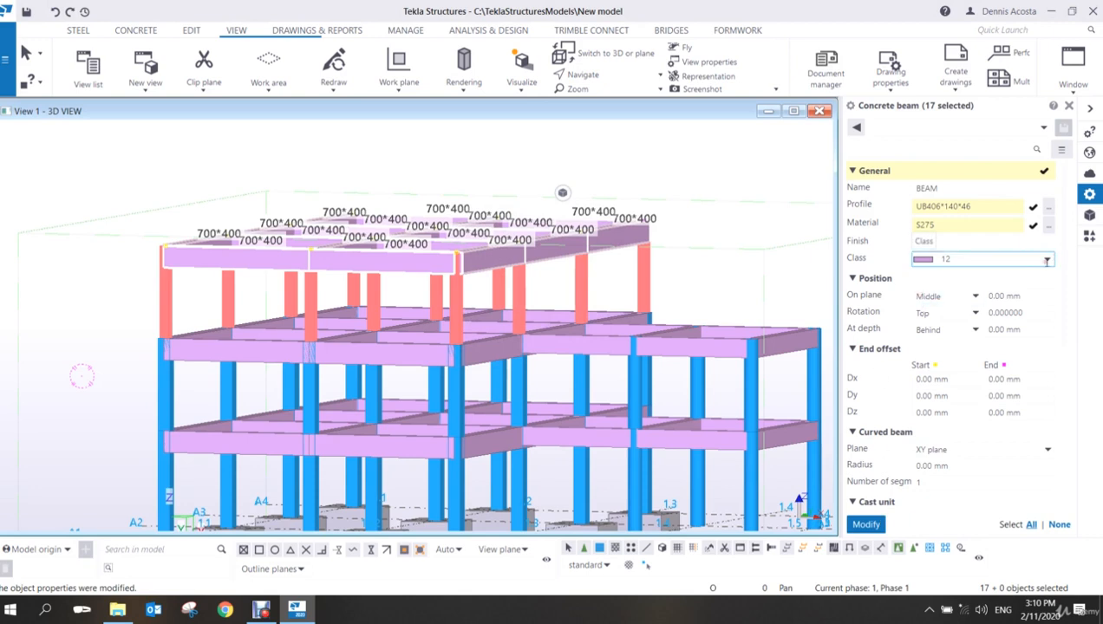
- Assign class 10 to the selected top-storey beams, apply the property changes to them and clear the selection
left_click(1047, 259)
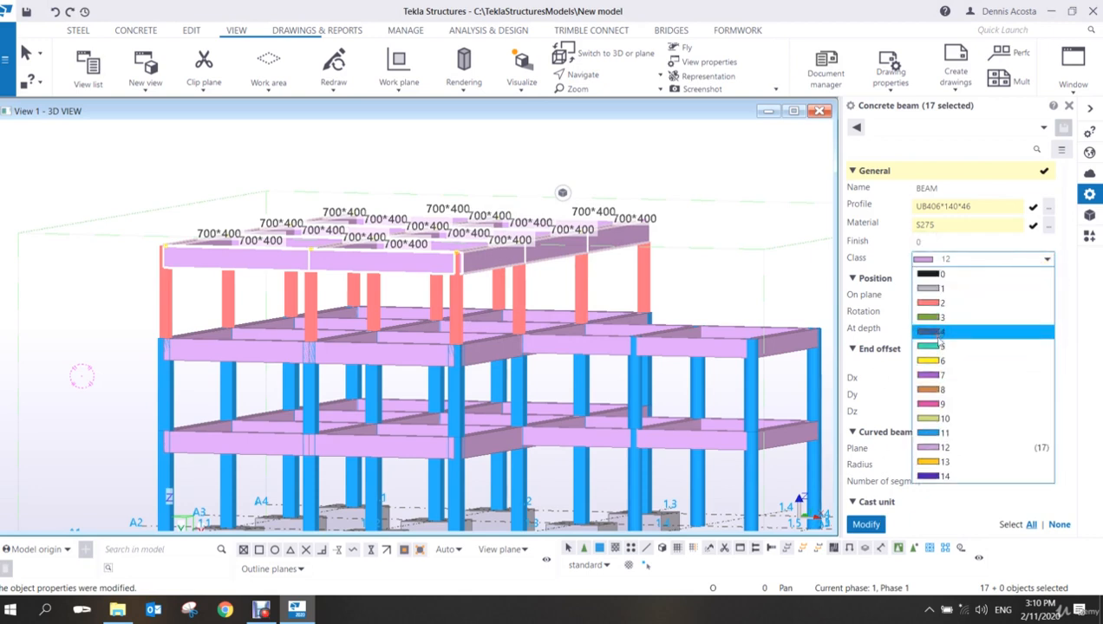
left_click(936, 419)
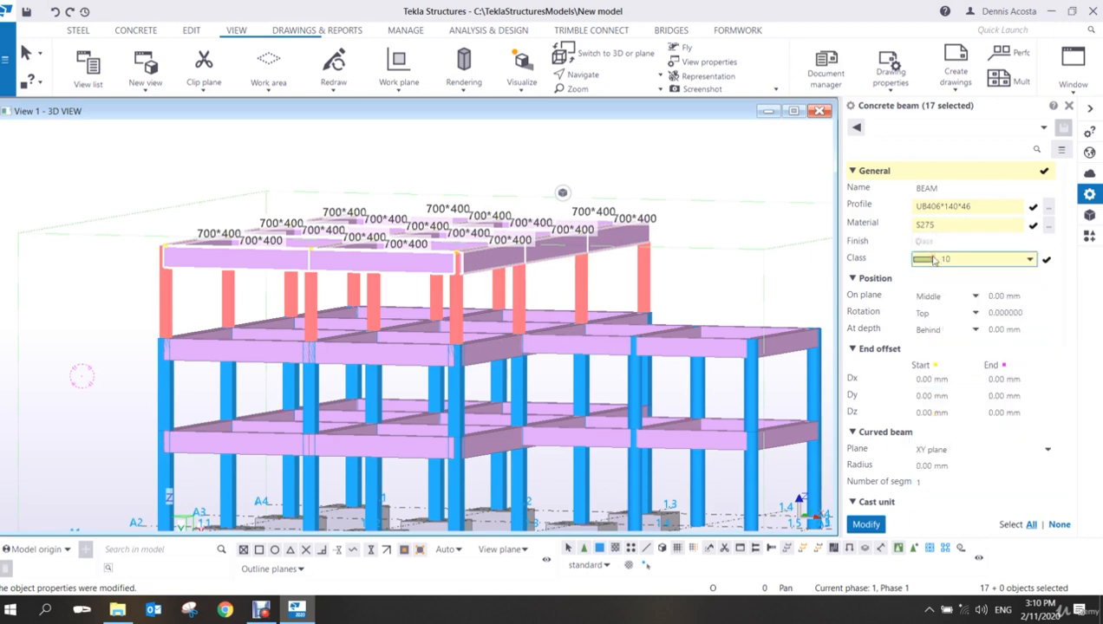
left_click(866, 523)
left_click(730, 262)
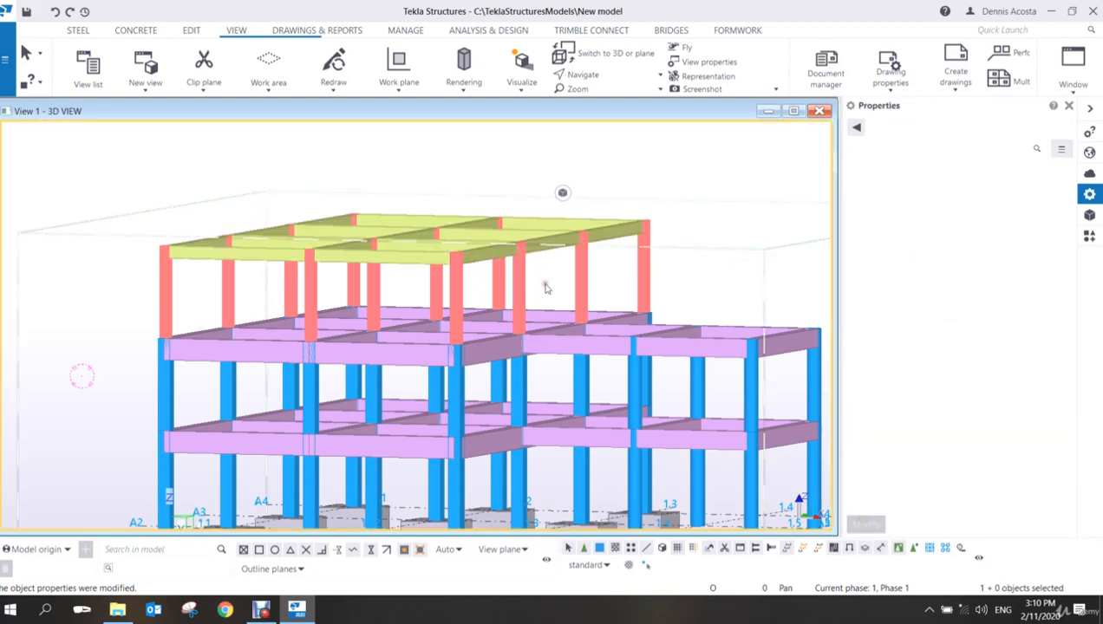
- Examine the properties of a top-storey steel edge beam and of the corner steel column it meets
middle_click_drag(562, 268, 544, 288, "ctrl")
scroll(545, 288, "up", 5)
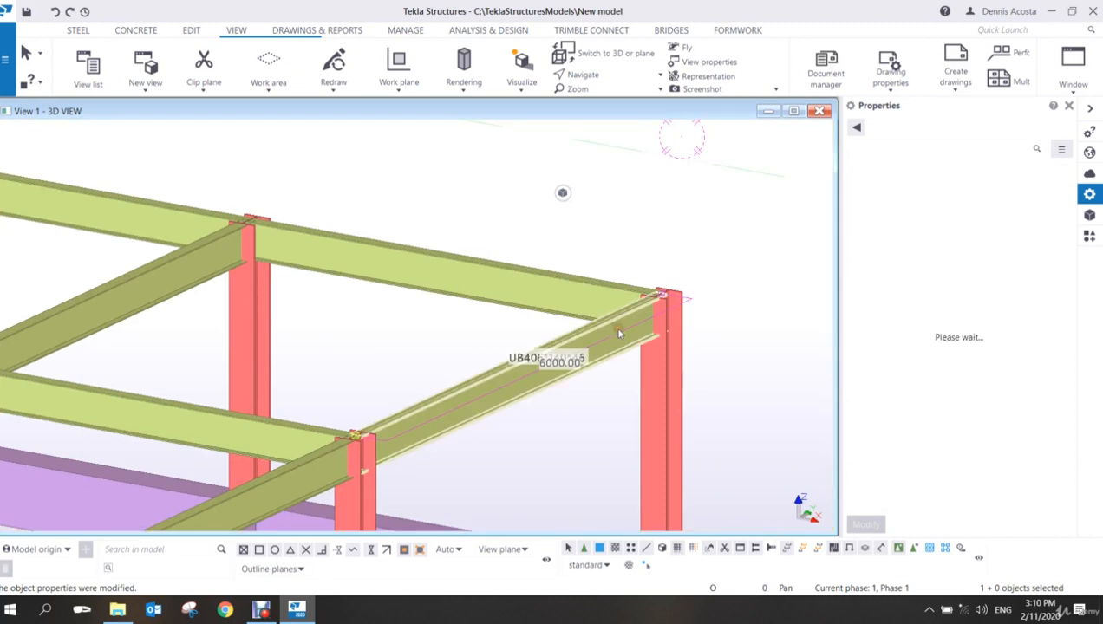
left_click(573, 288)
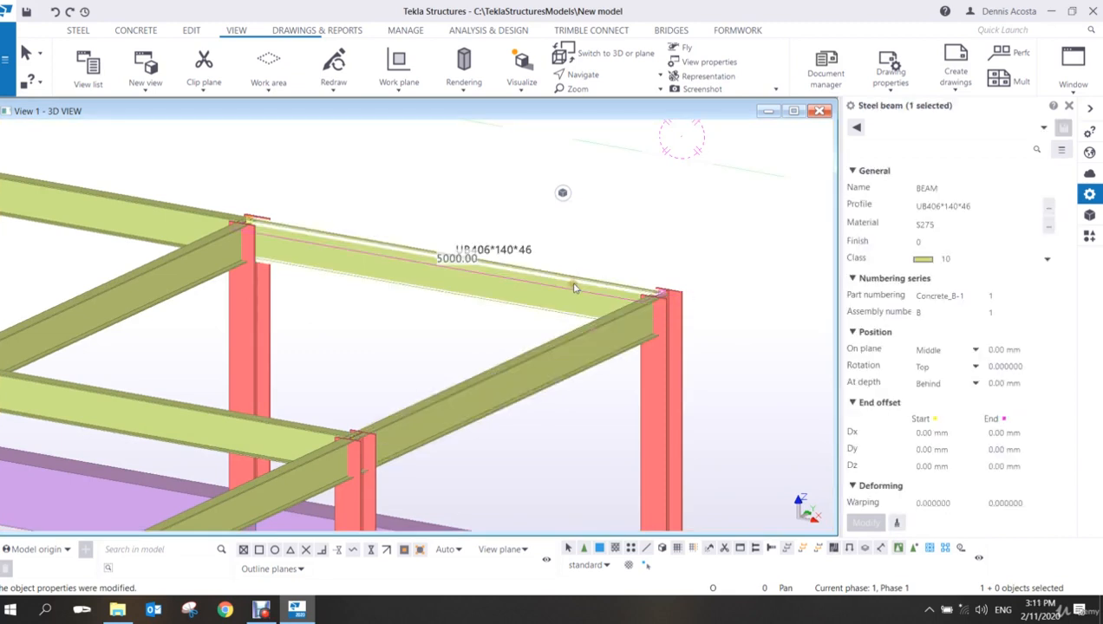
left_click(646, 395)
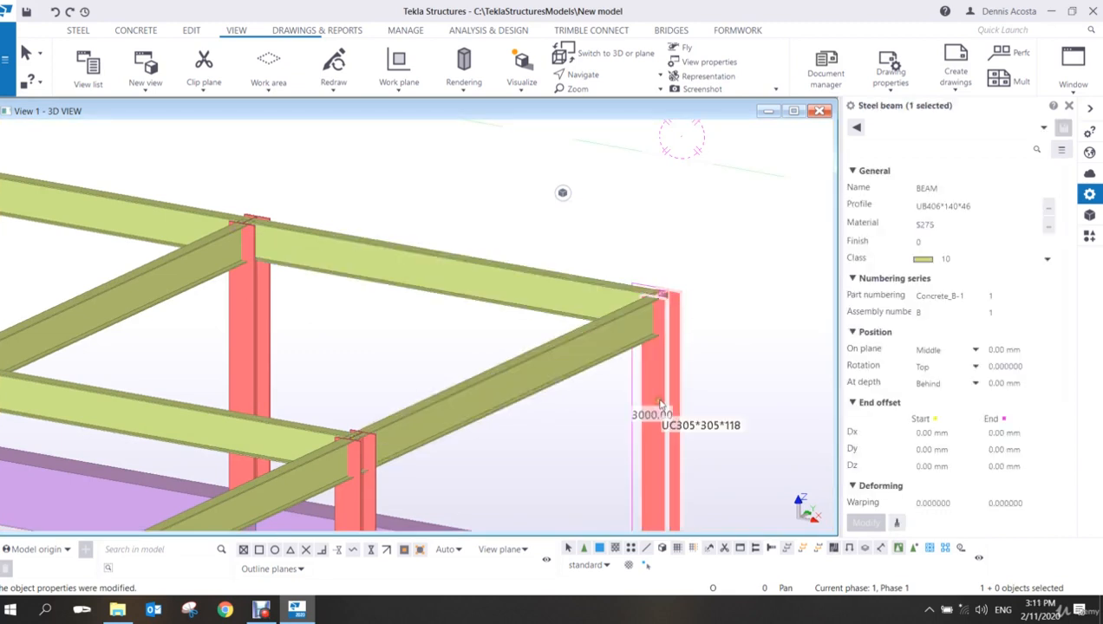
scroll(630, 286, "down", 5)
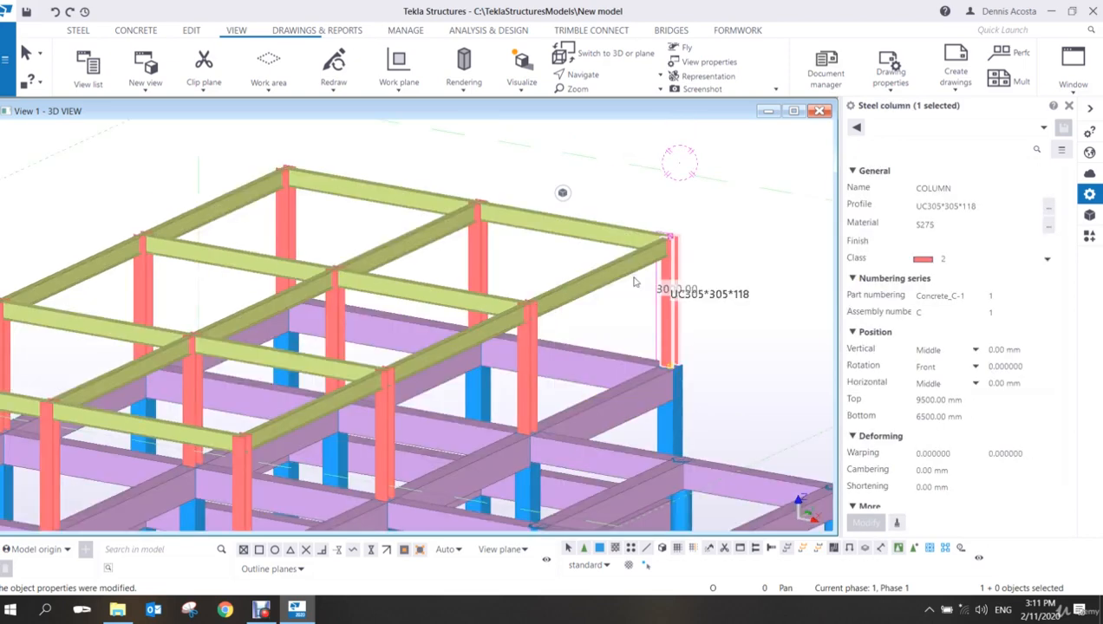
scroll(631, 285, "down", 2)
middle_click_drag(634, 331, 622, 276)
scroll(622, 276, "up", 4)
left_click(691, 275)
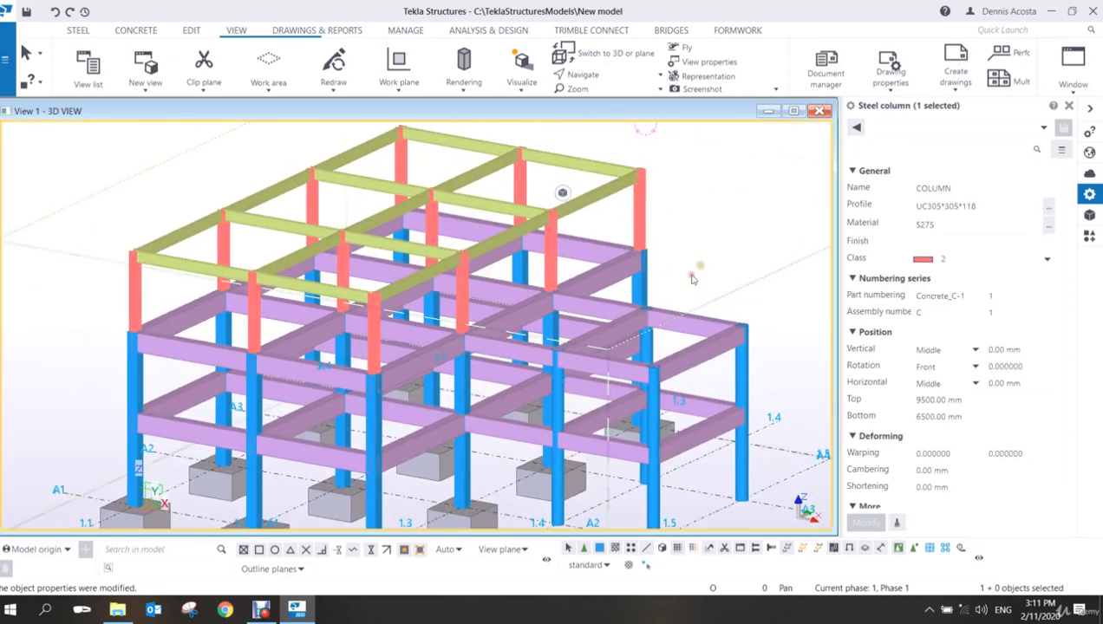
- Examine the whole frame and the steel beam-to-column joints of the top storey, and select an edge beam beside a corner column
middle_click_drag(609, 374, 549, 247)
middle_click_drag(511, 374, 482, 378, "ctrl")
scroll(531, 373, "up", 3)
scroll(490, 358, "down", 6)
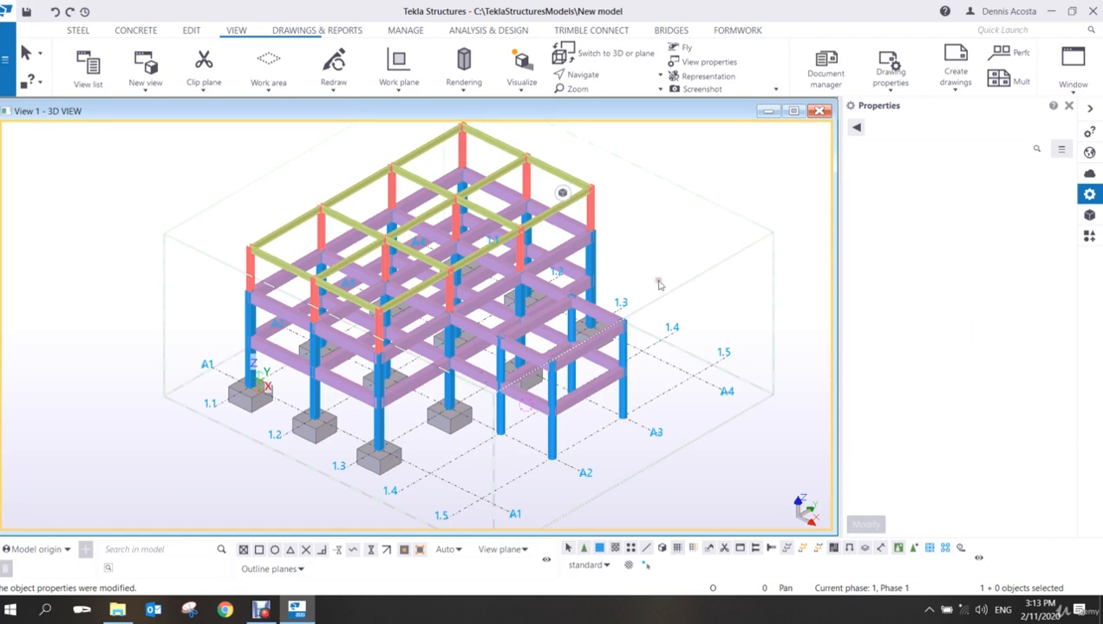
scroll(598, 264, "up", 5)
scroll(558, 303, "up", 3)
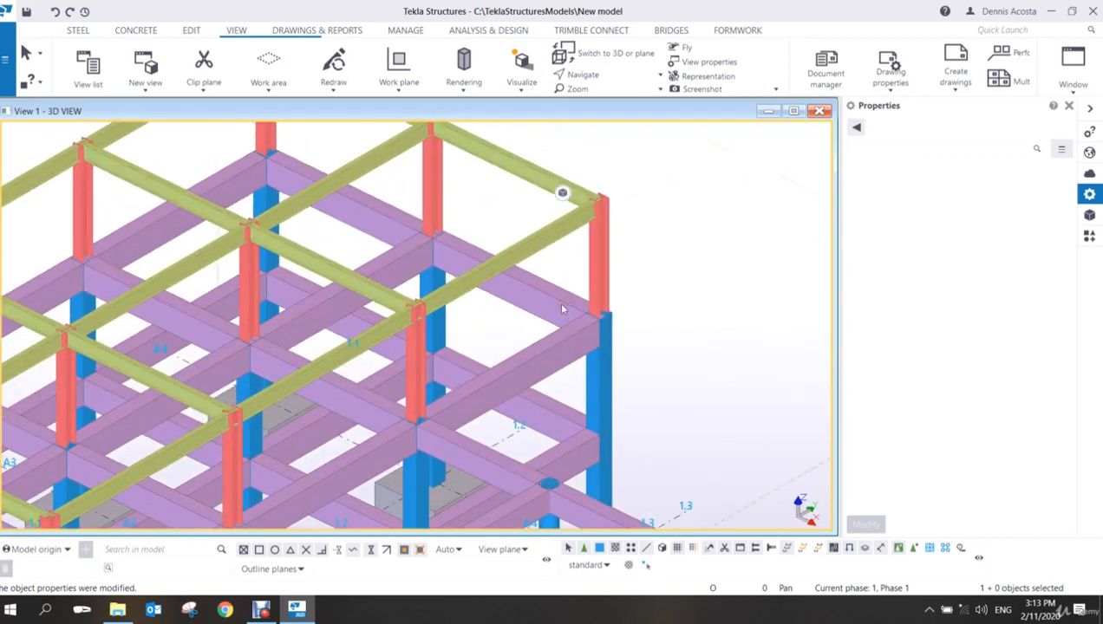
scroll(561, 309, "down", 6)
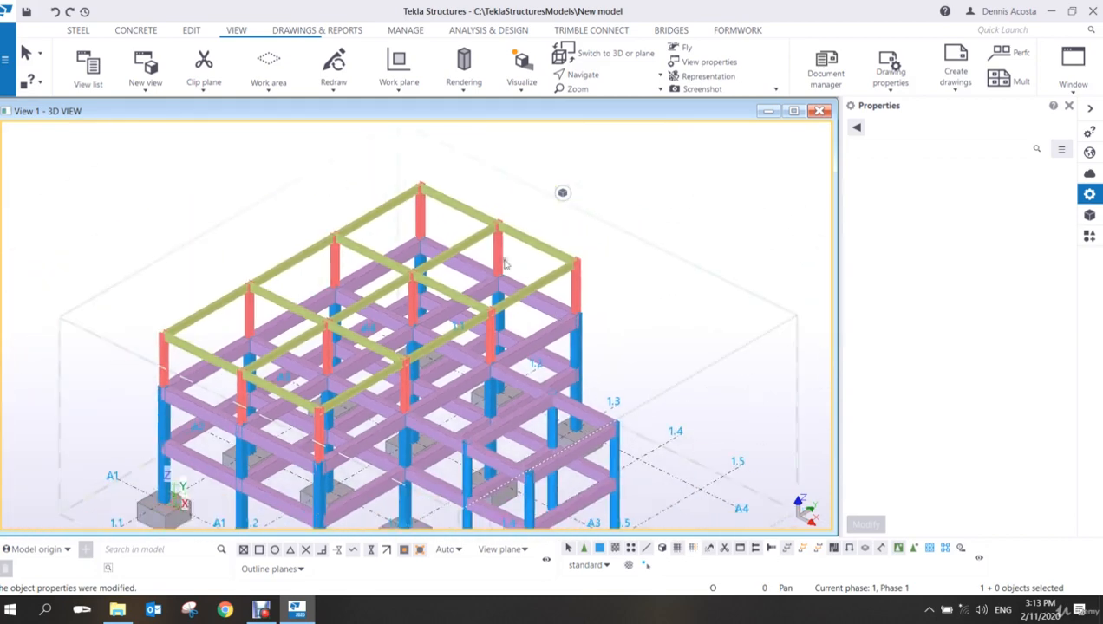
scroll(505, 264, "up", 6)
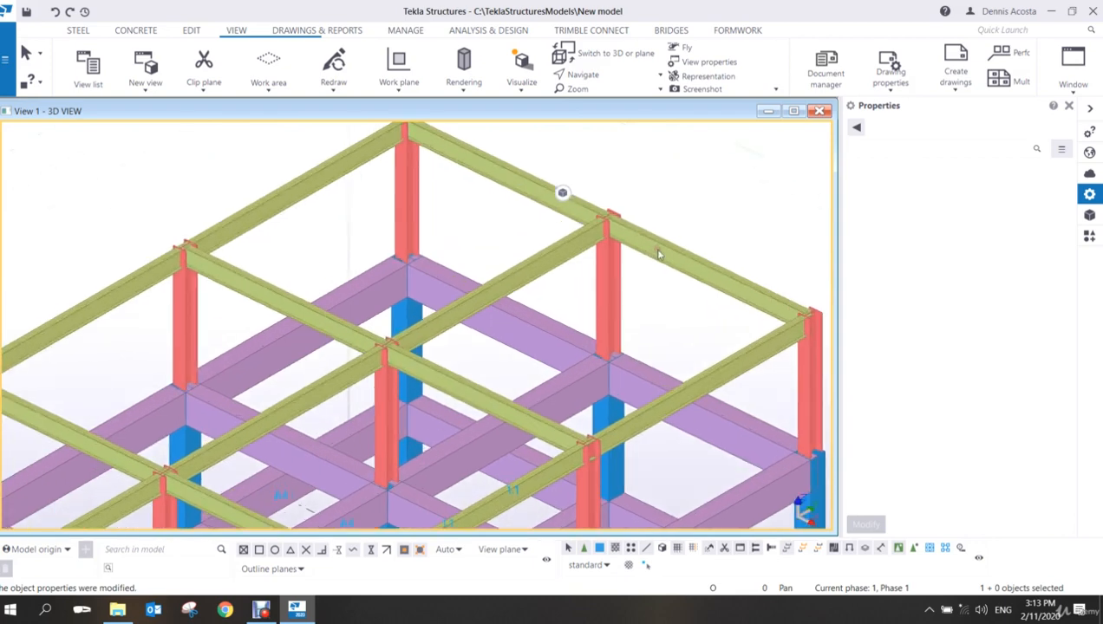
left_click(596, 300)
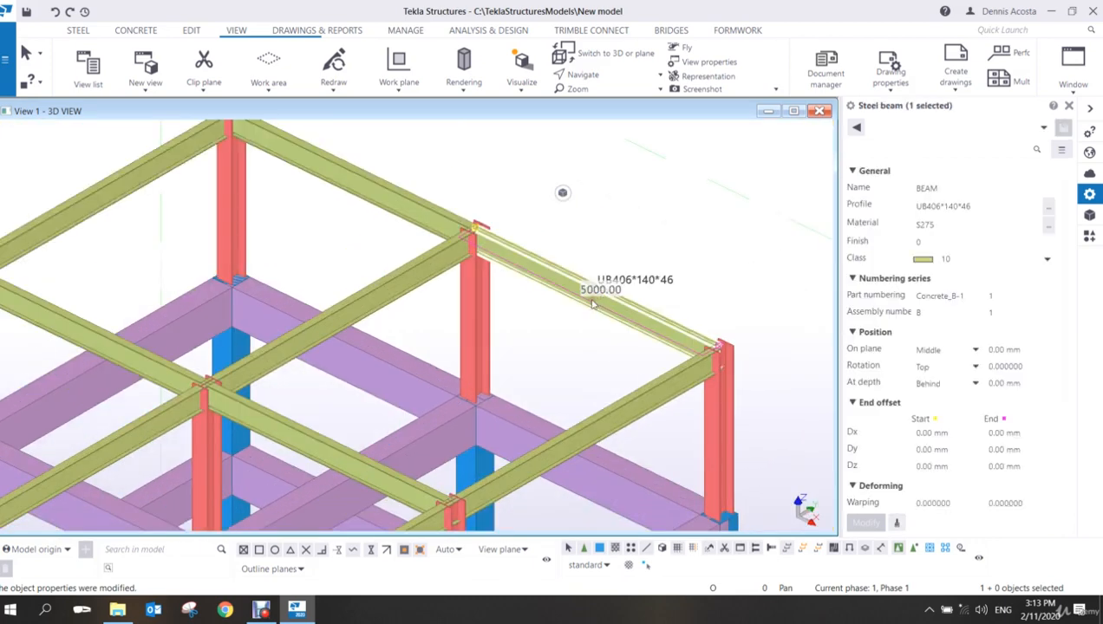
- Set the selected edge beam to class 6 and profile UB457*191*67, apply the changes and clear the selection
scroll(595, 301, "up", 3)
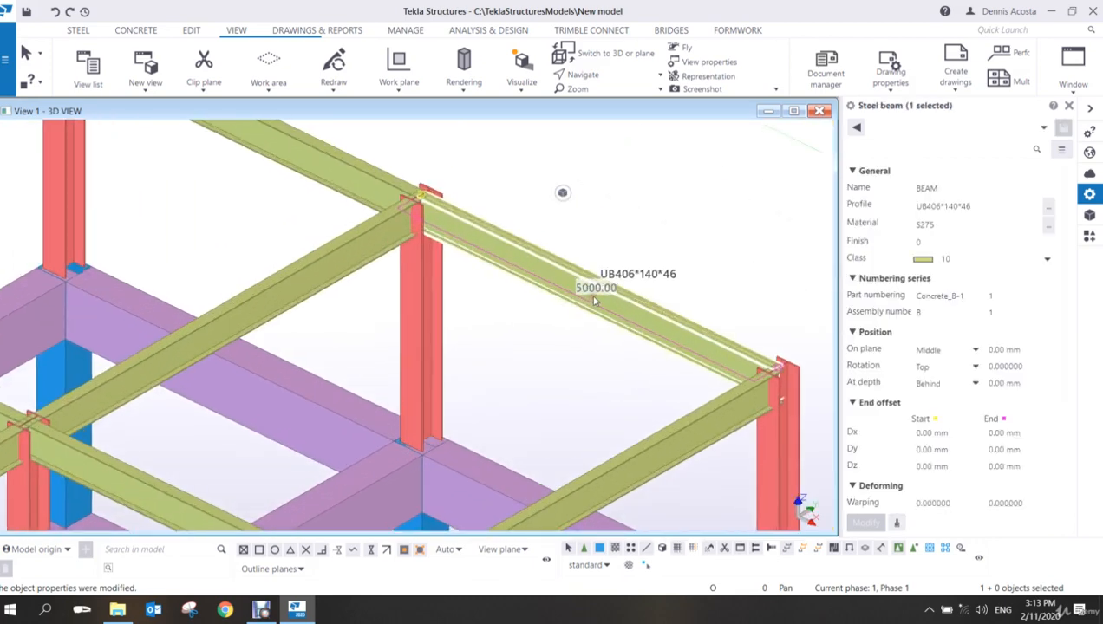
left_click(1045, 259)
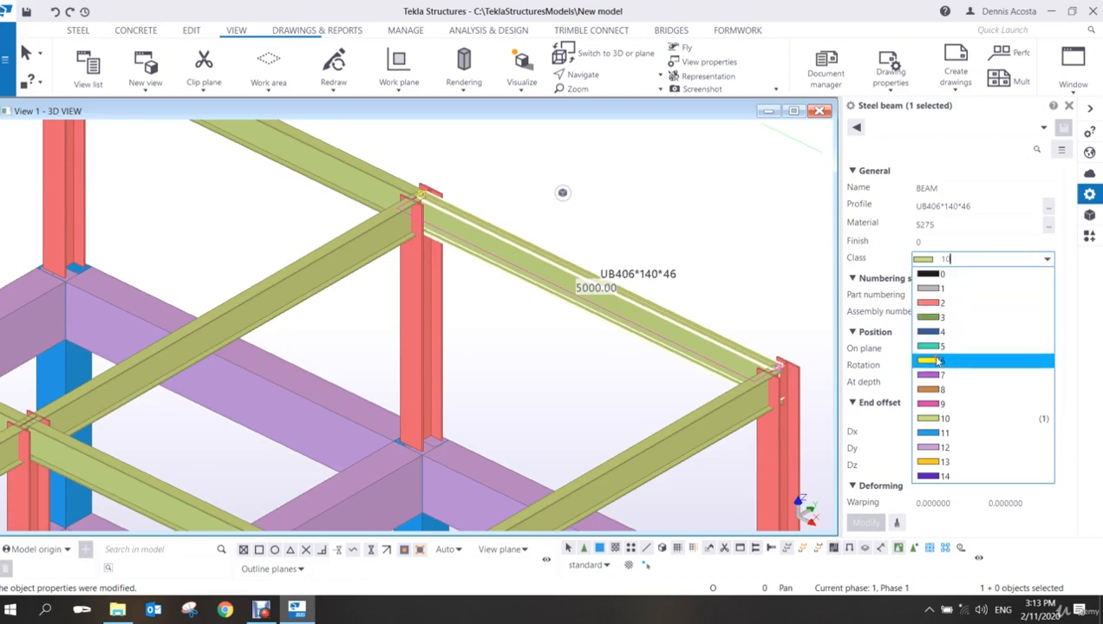
left_click(936, 361)
left_click(865, 522)
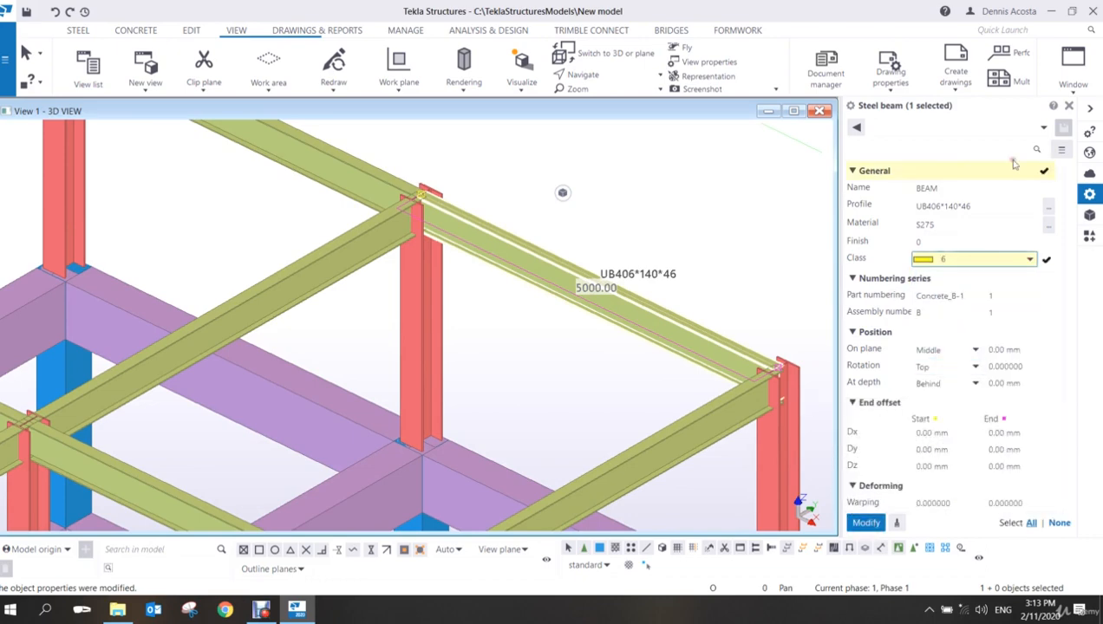
left_click(1047, 213)
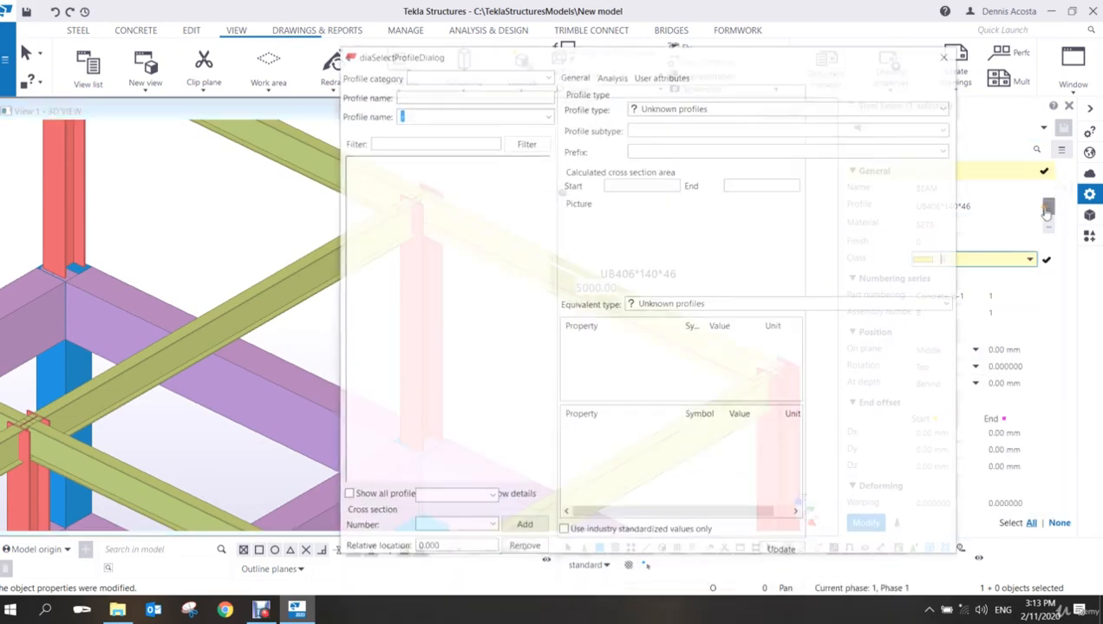
scroll(409, 394, "down", 3)
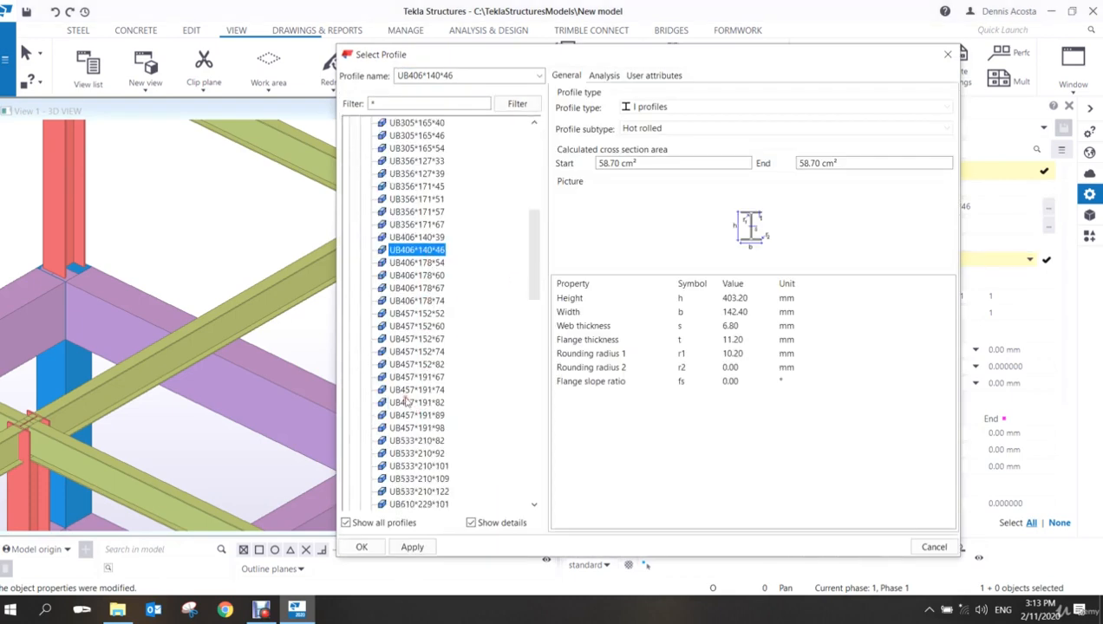
double_click(416, 378)
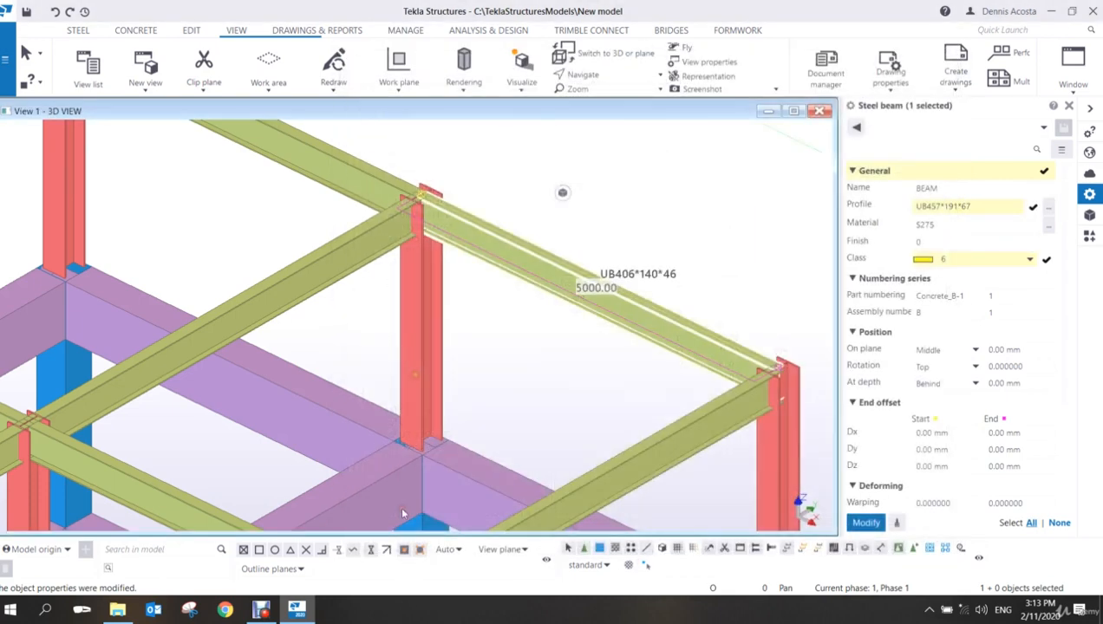
left_click(867, 522)
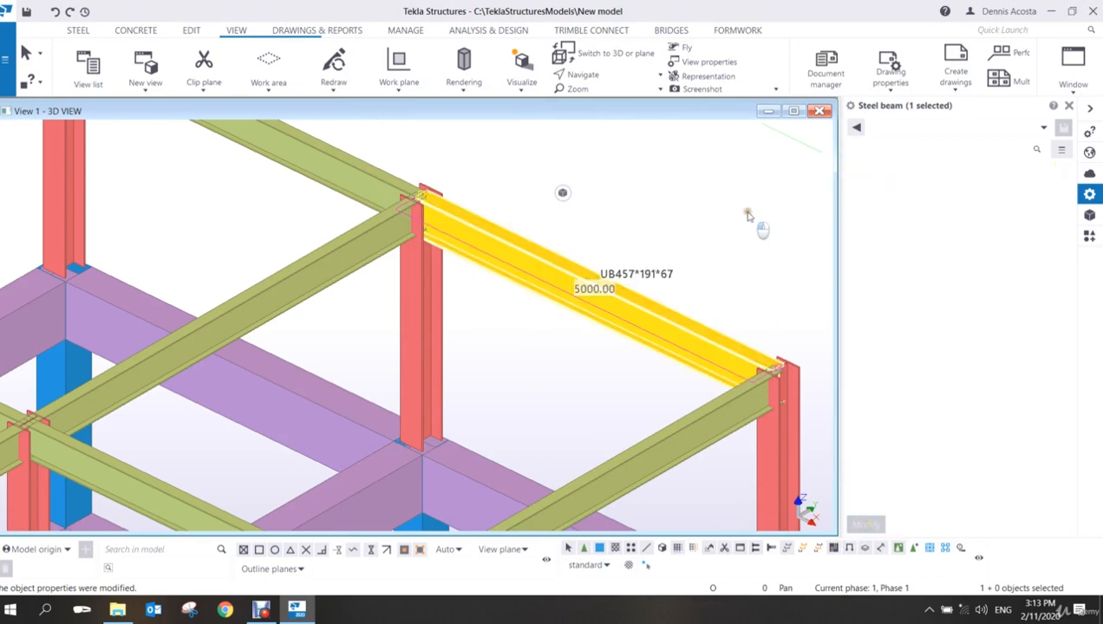
scroll(562, 298, "down", 8)
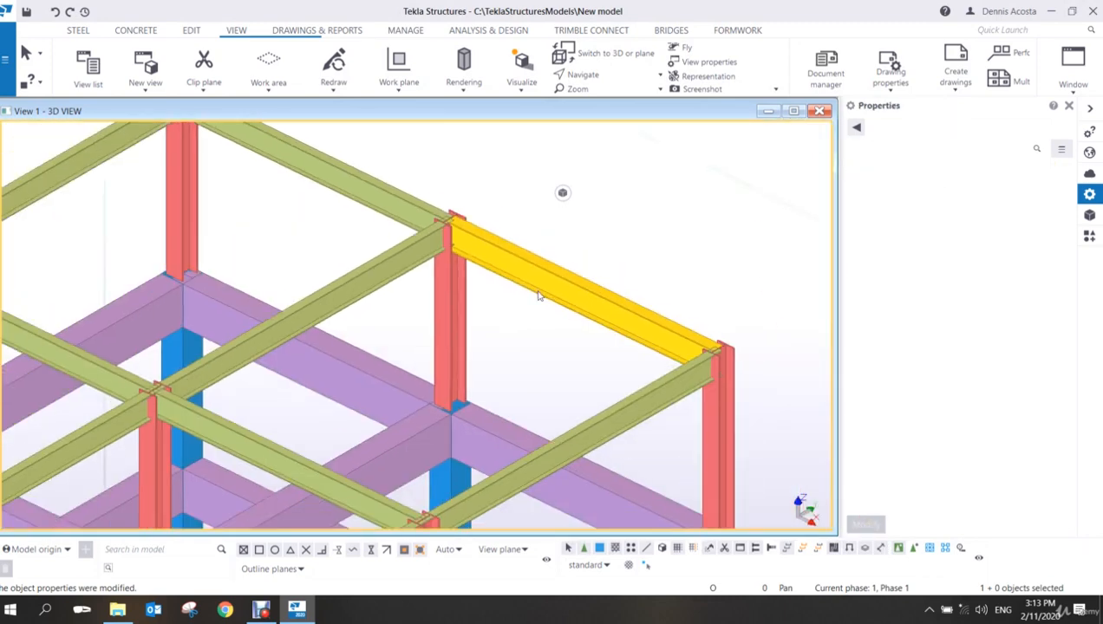
scroll(641, 230, "up", 5)
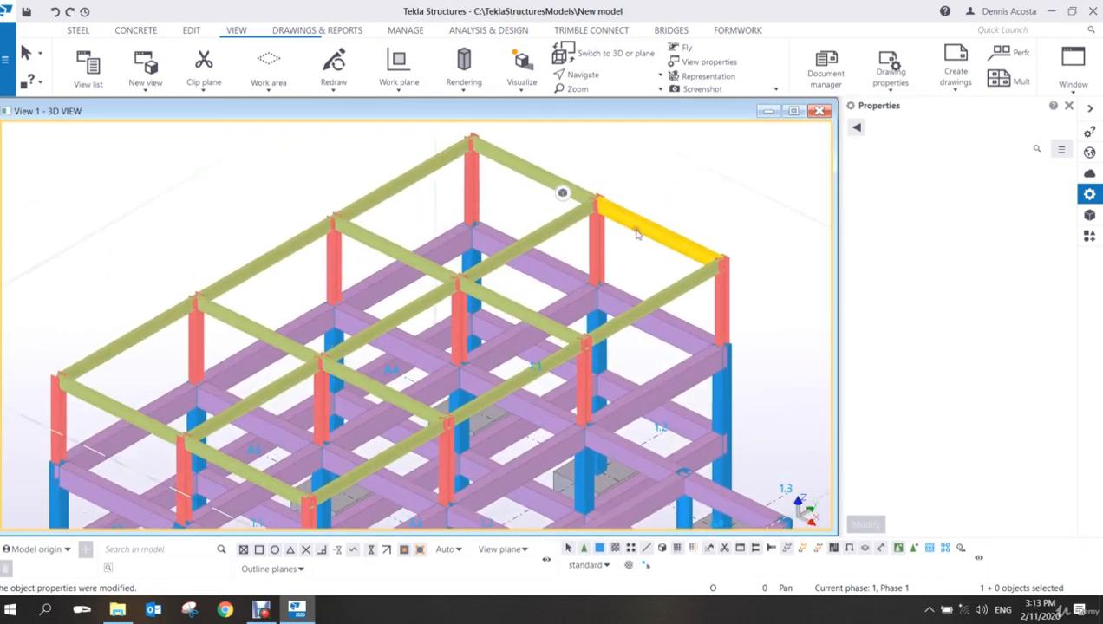
scroll(654, 230, "up", 3)
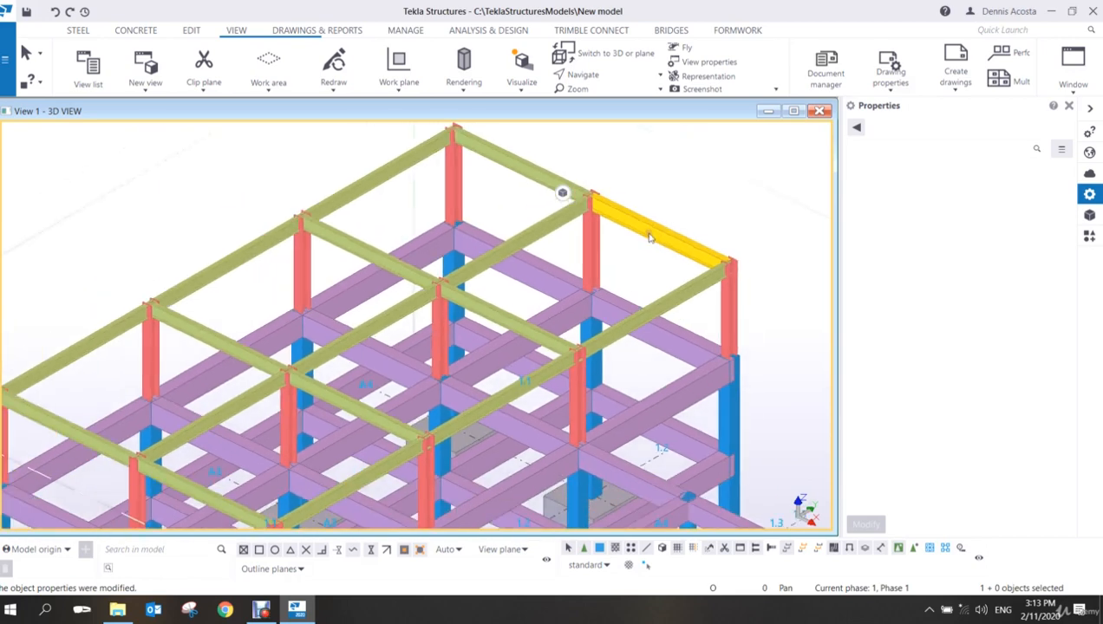
- Copy the class 6 edge beam's properties to the collinear edge beam and the three beams of the adjoining rear long edge
left_click(649, 237)
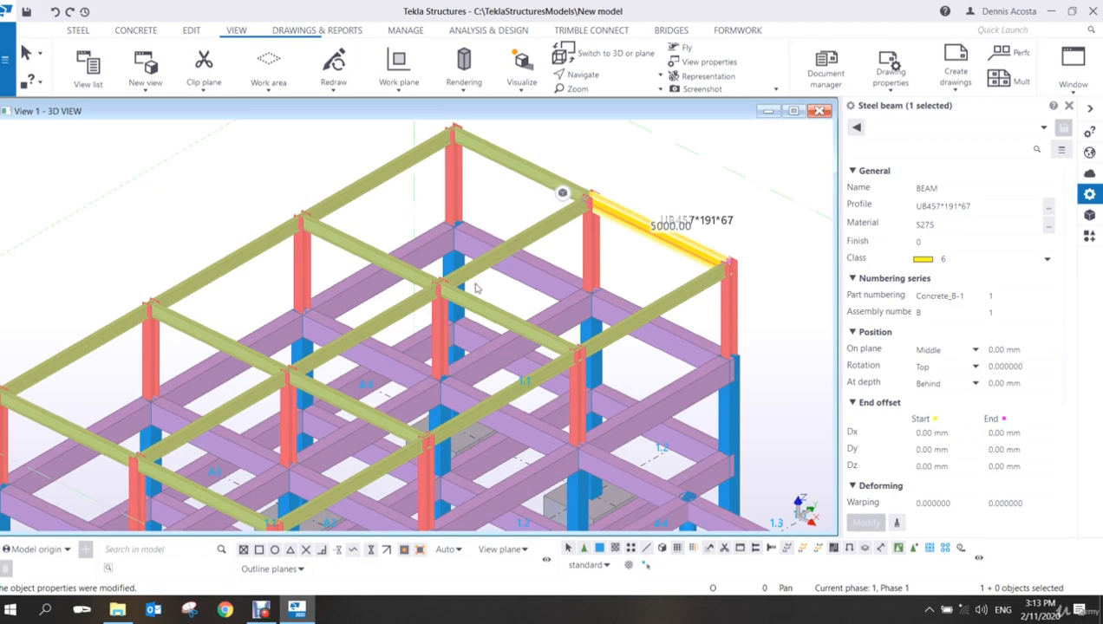
scroll(726, 173, "up", 2)
middle_click_drag(692, 202, 640, 185)
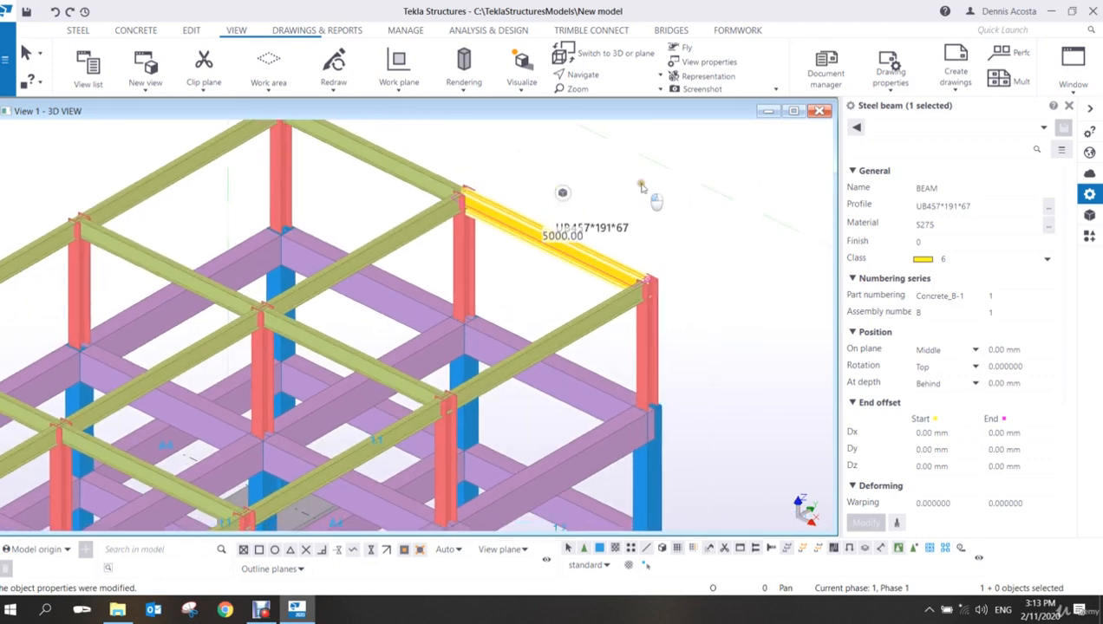
left_click(572, 246)
left_click(567, 243)
mouse_move(563, 193)
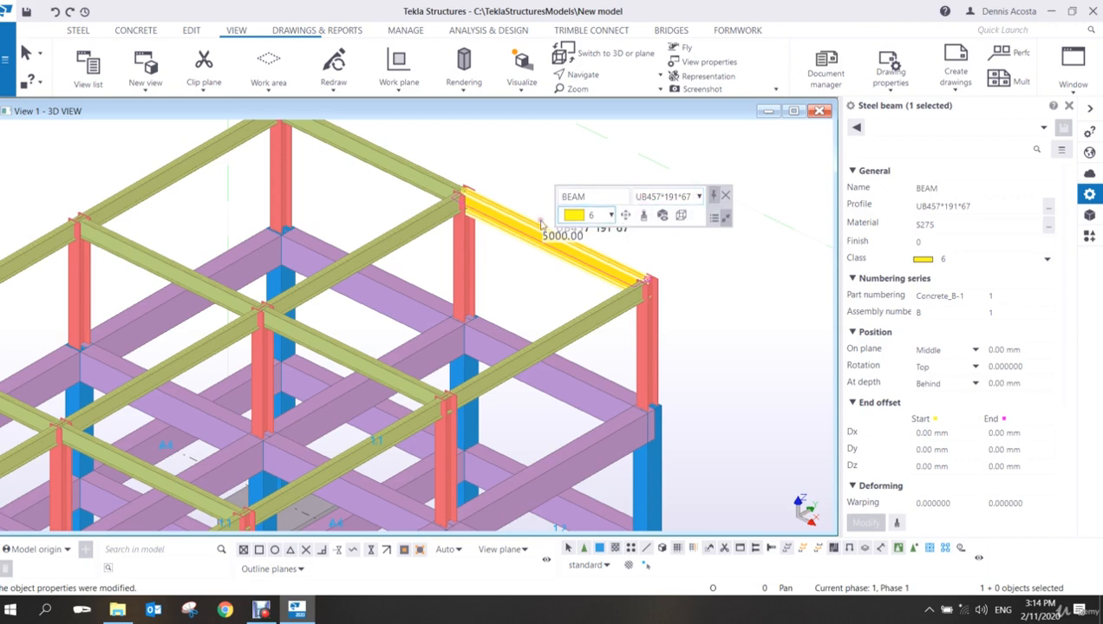
left_click(643, 217)
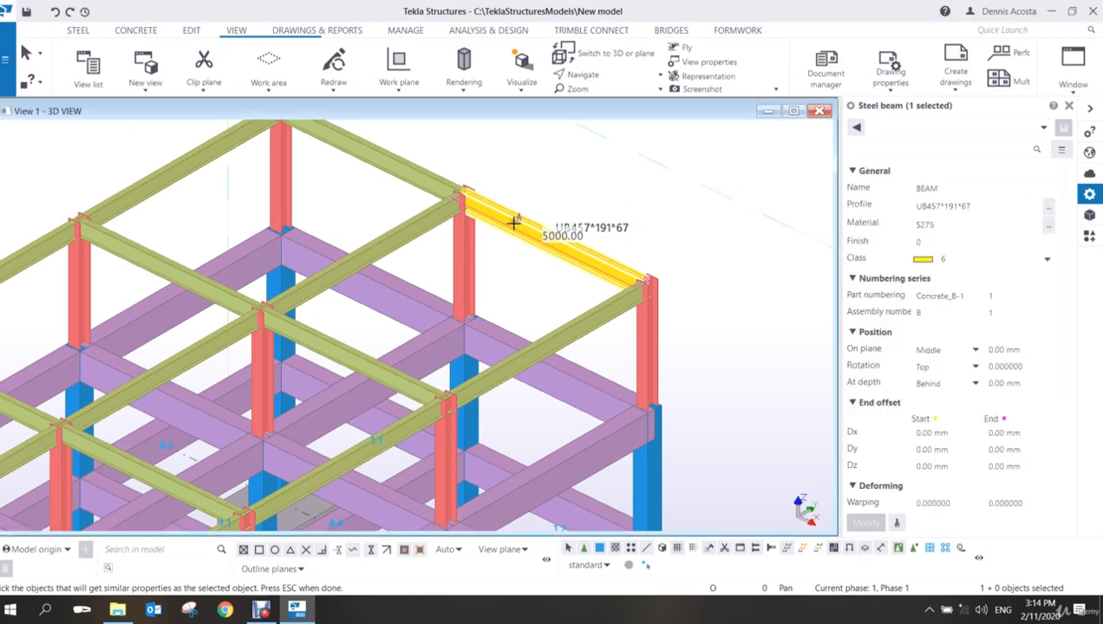
middle_click_drag(513, 224, 664, 230)
scroll(626, 228, "down", 1)
left_click(562, 189)
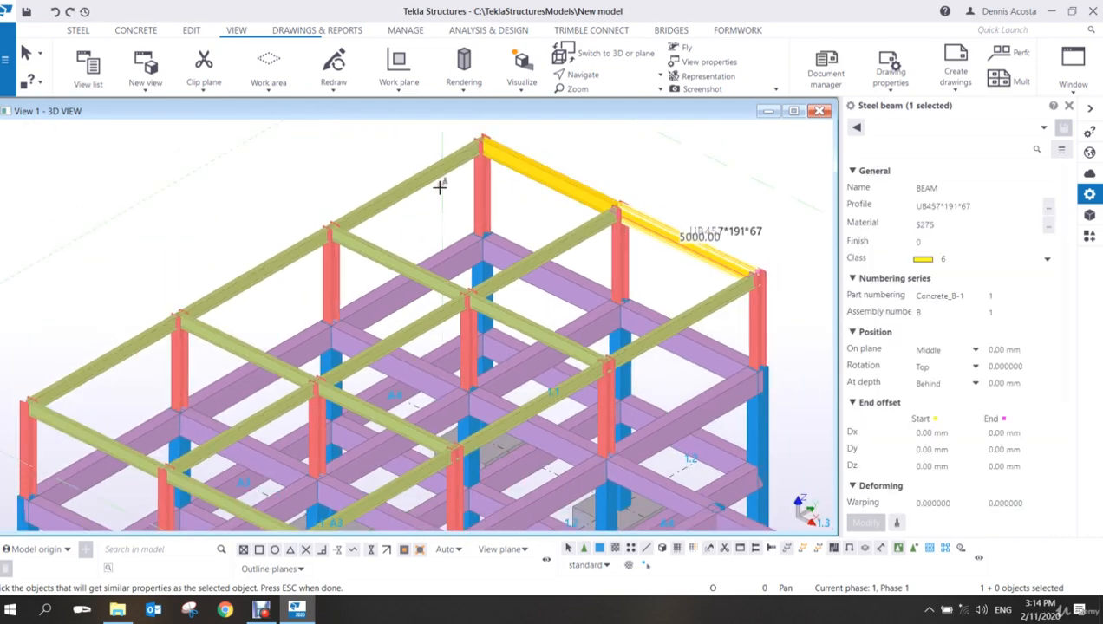
left_click(395, 191)
left_click(270, 264)
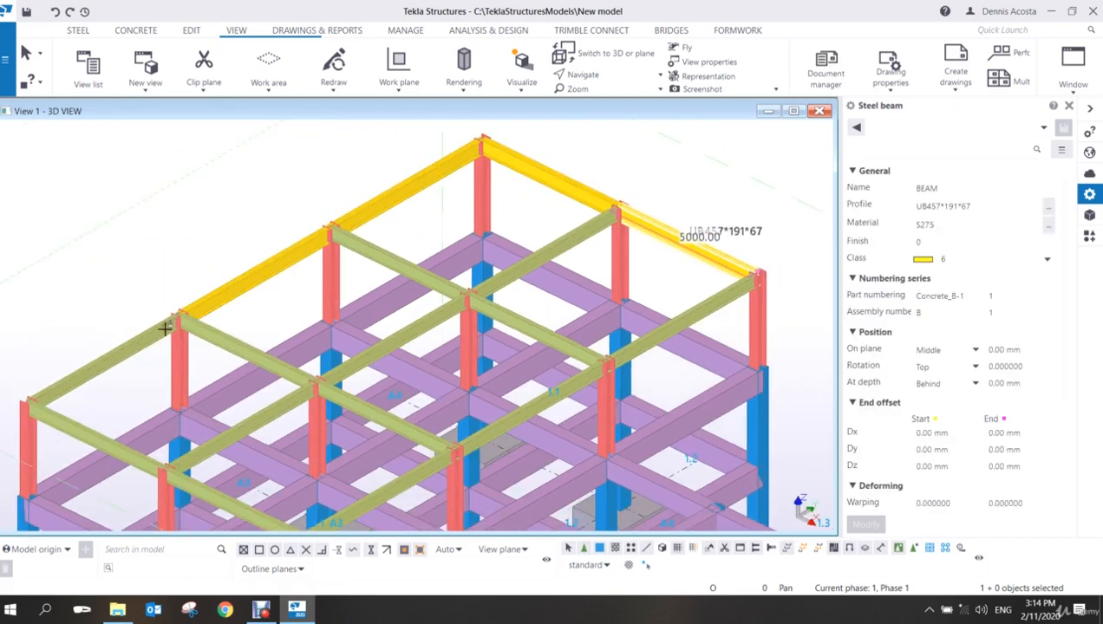
left_click(165, 329)
- Copy the same properties to the front long-edge beams and the remaining short-edge beams of the top storey, and end the property copying
left_click(713, 305)
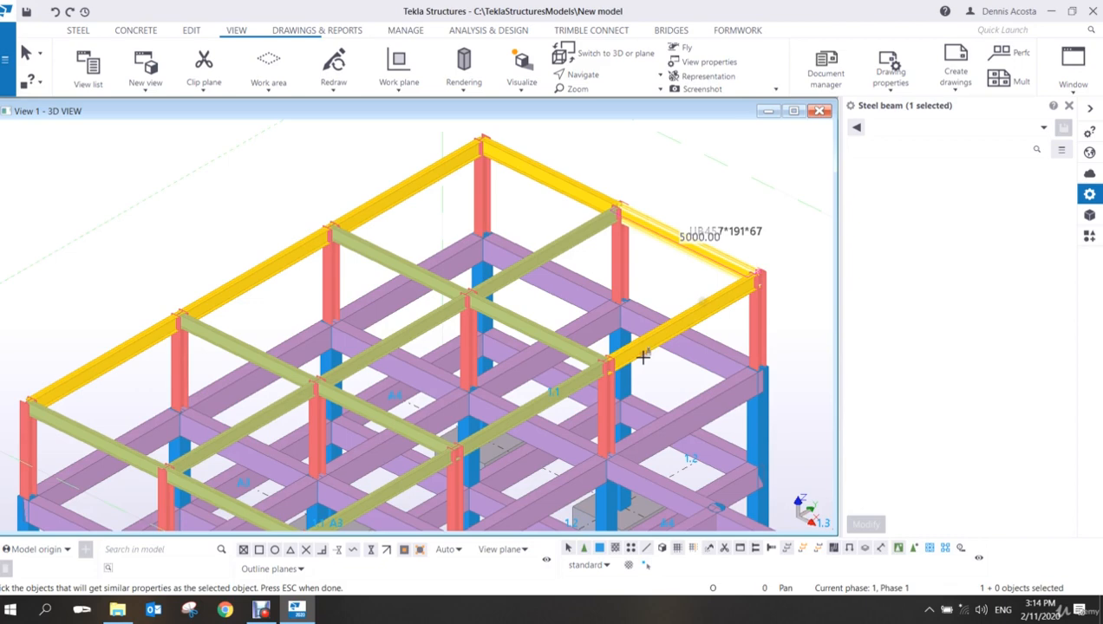
left_click(561, 396)
left_click(398, 481)
left_click(184, 480)
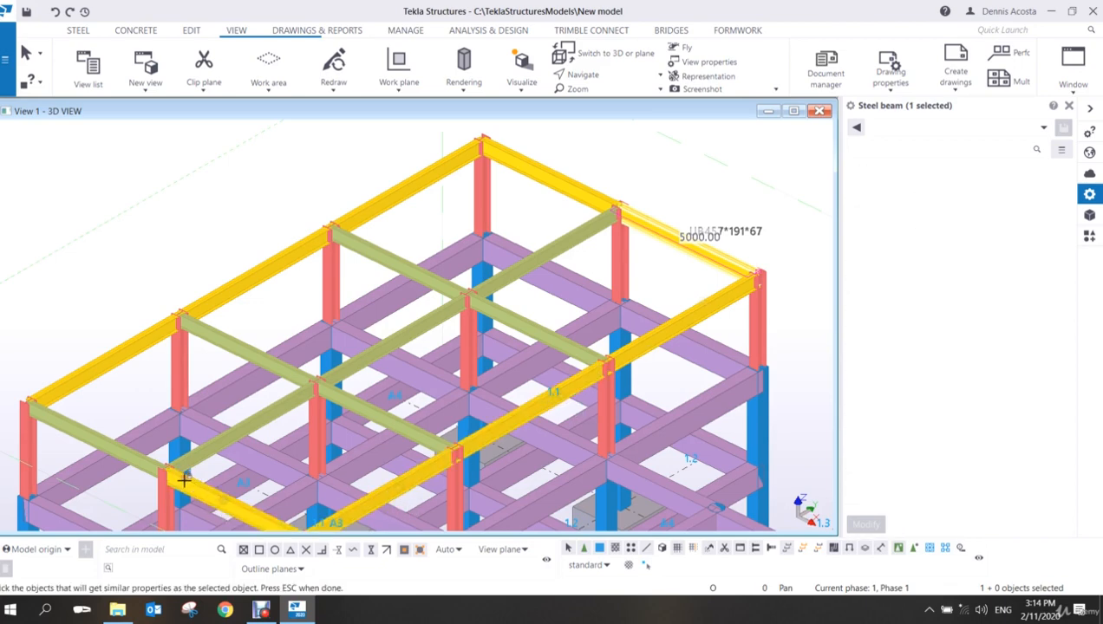
right_click(653, 154)
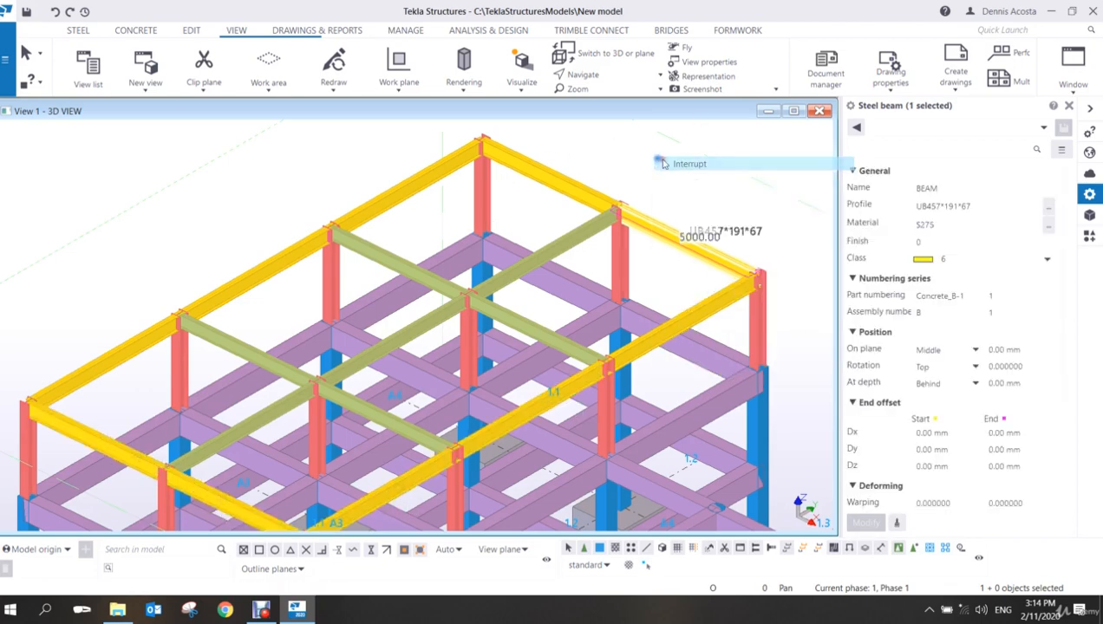
left_click(667, 163)
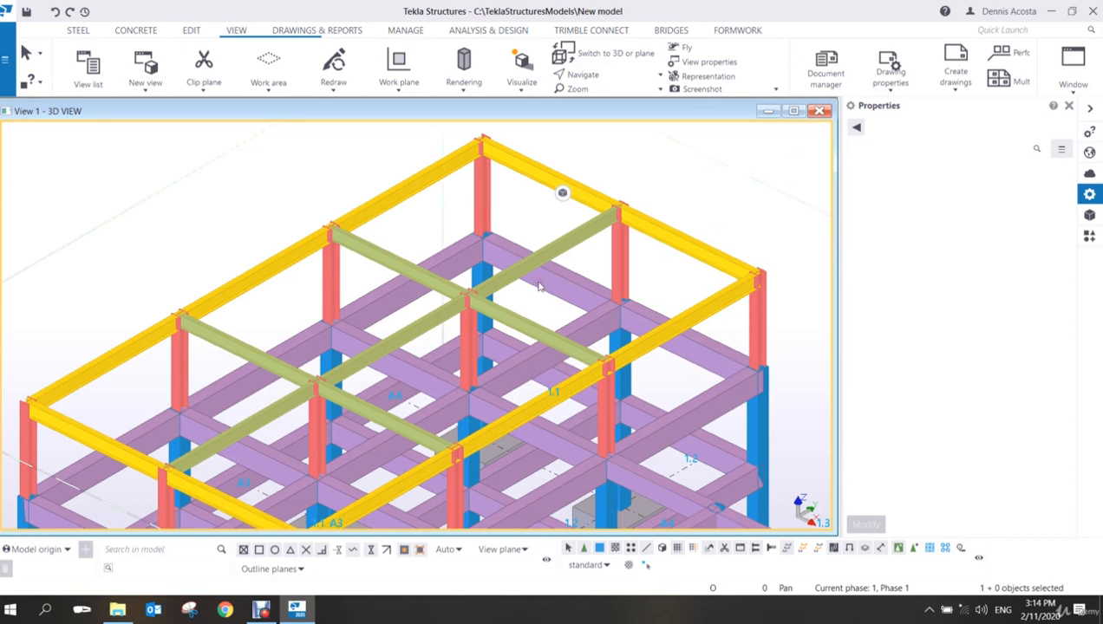
double_click(565, 194)
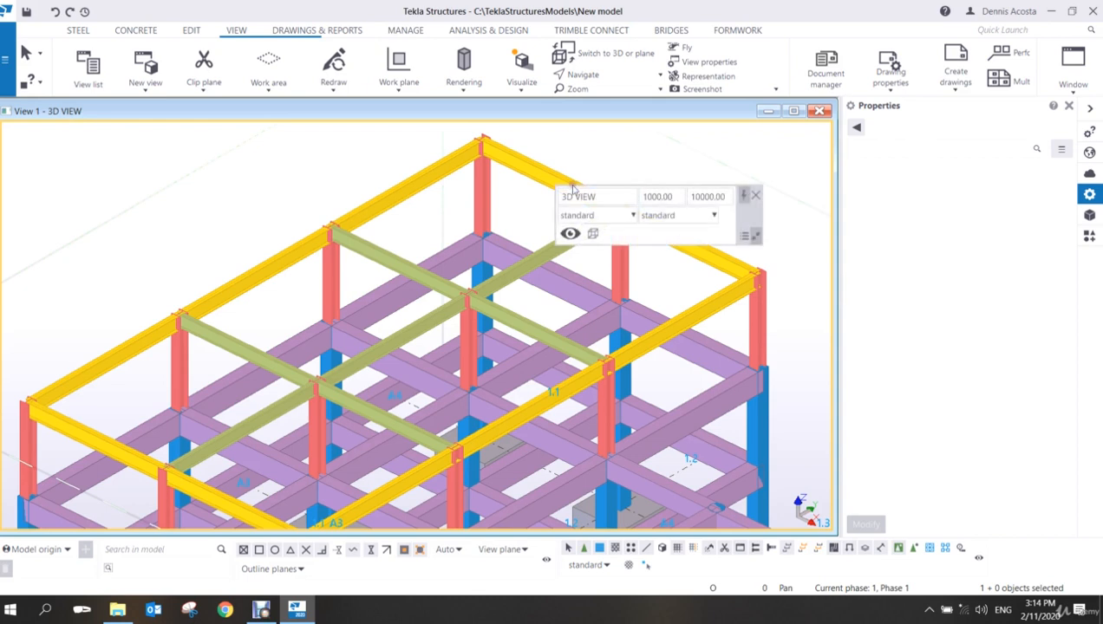
left_click(707, 263)
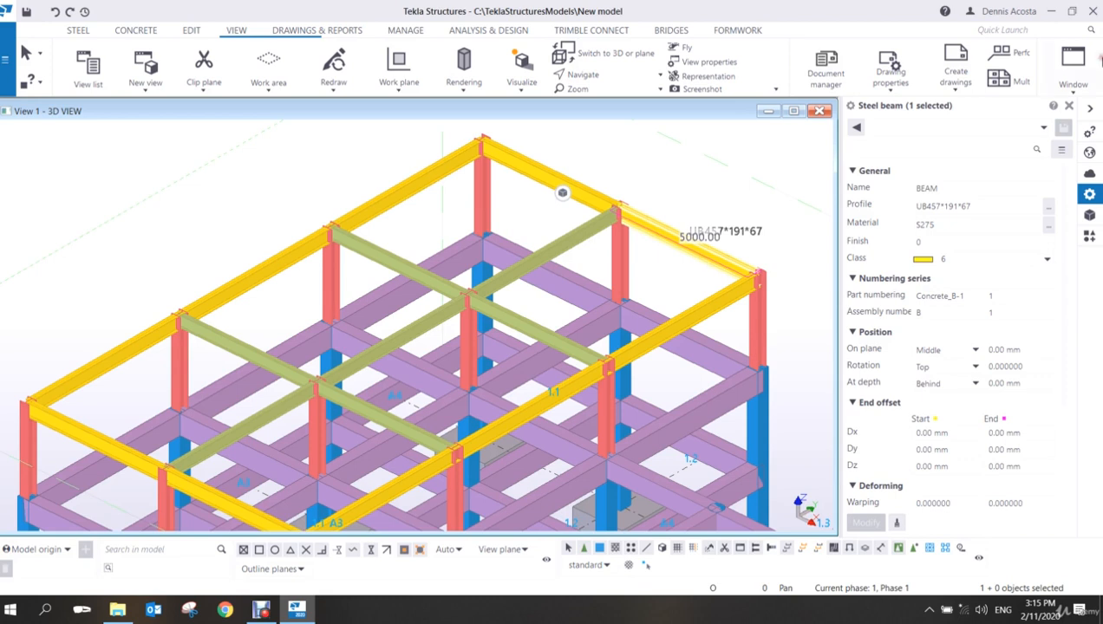
left_click(1004, 130)
left_click(666, 274)
- Examine the low extension with round columns around grid lines 1.4, 1.5, A2 and A3, including the column bases
scroll(649, 278, "down", 5)
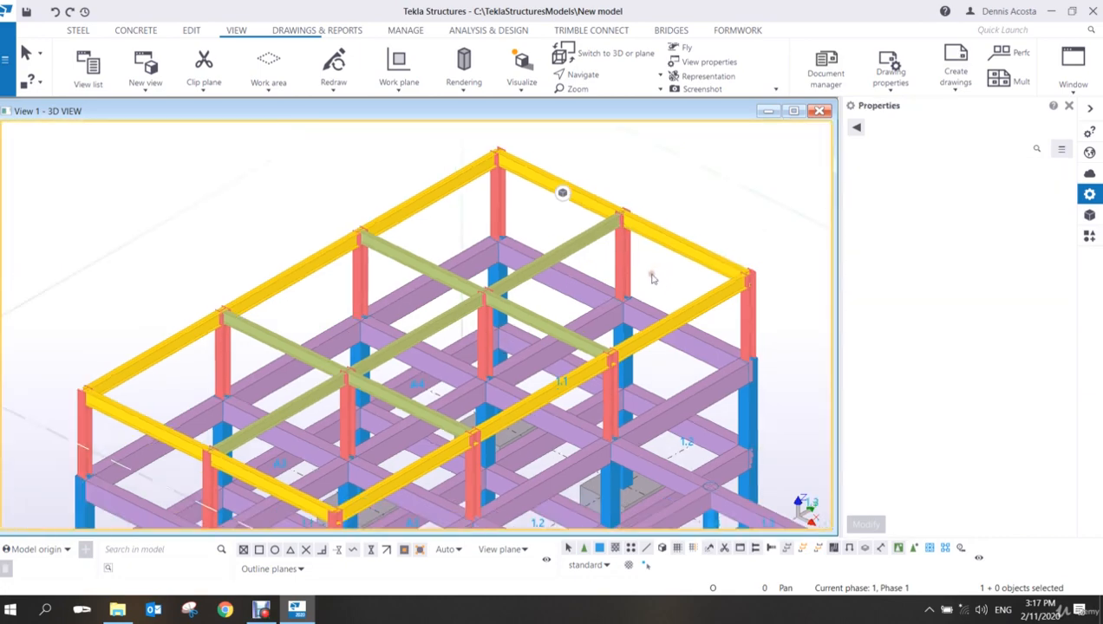
mouse_move(618, 392)
middle_mouse_down()
mouse_move(529, 337)
mouse_move(669, 406)
mouse_move(559, 354)
mouse_move(406, 371)
mouse_move(459, 414)
mouse_move(400, 410)
mouse_move(410, 441)
mouse_move(434, 408)
middle_mouse_up()
scroll(528, 337, "up", 5)
scroll(398, 409, "up", 1)
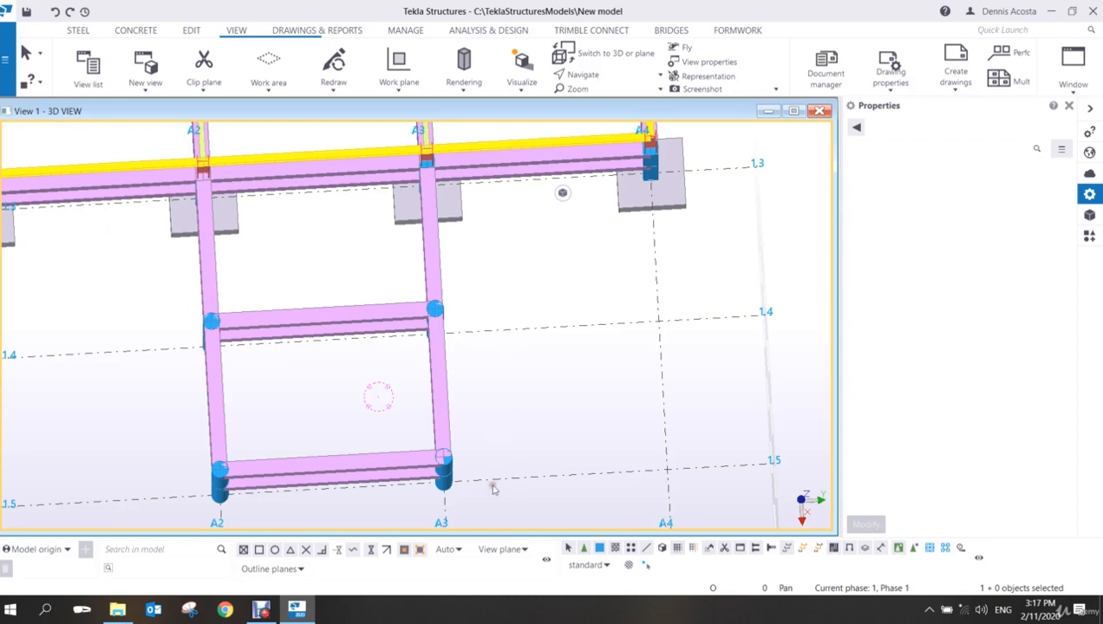
middle_click_drag(492, 484, 494, 432)
scroll(495, 432, "up", 1)
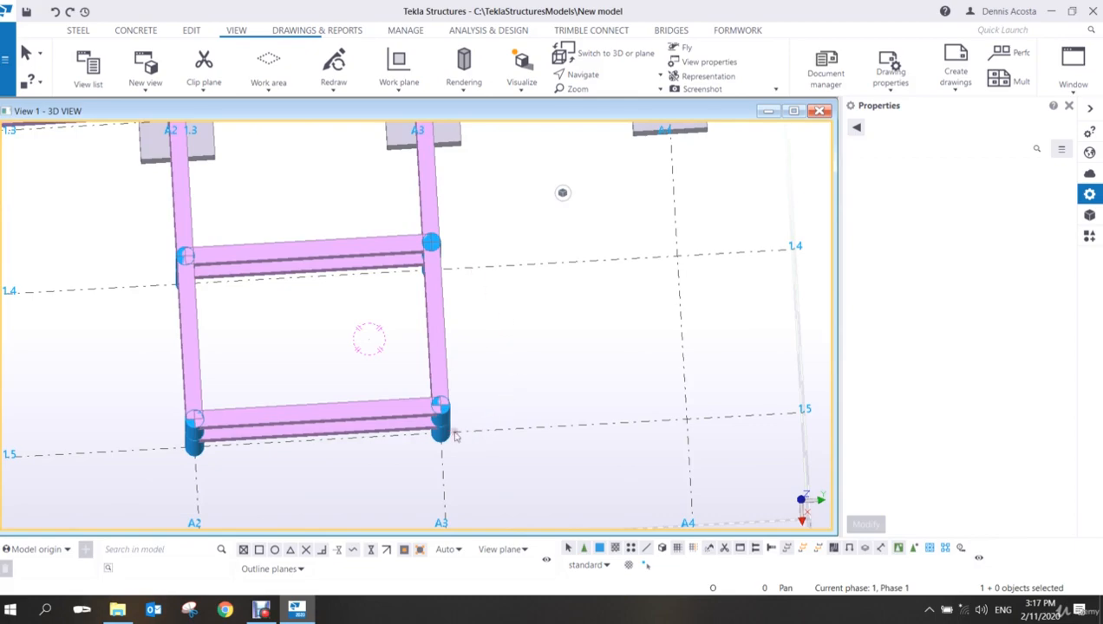
scroll(506, 385, "down", 3)
middle_click_drag(475, 393, 531, 320, "ctrl")
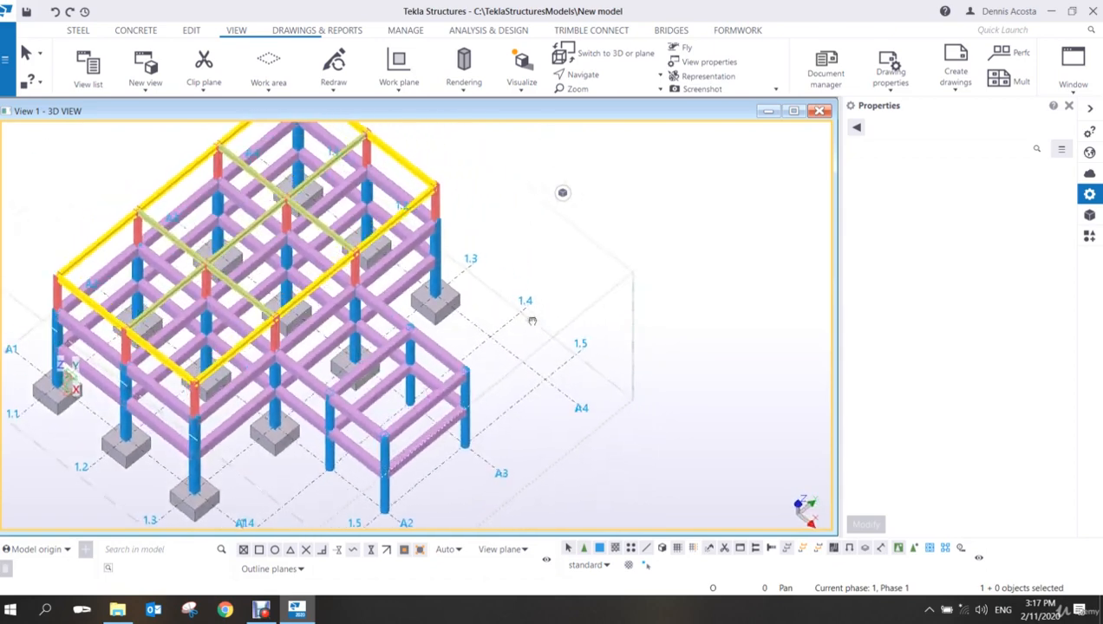
middle_click_drag(404, 473, 431, 340)
scroll(424, 360, "up", 3)
scroll(408, 361, "up", 2)
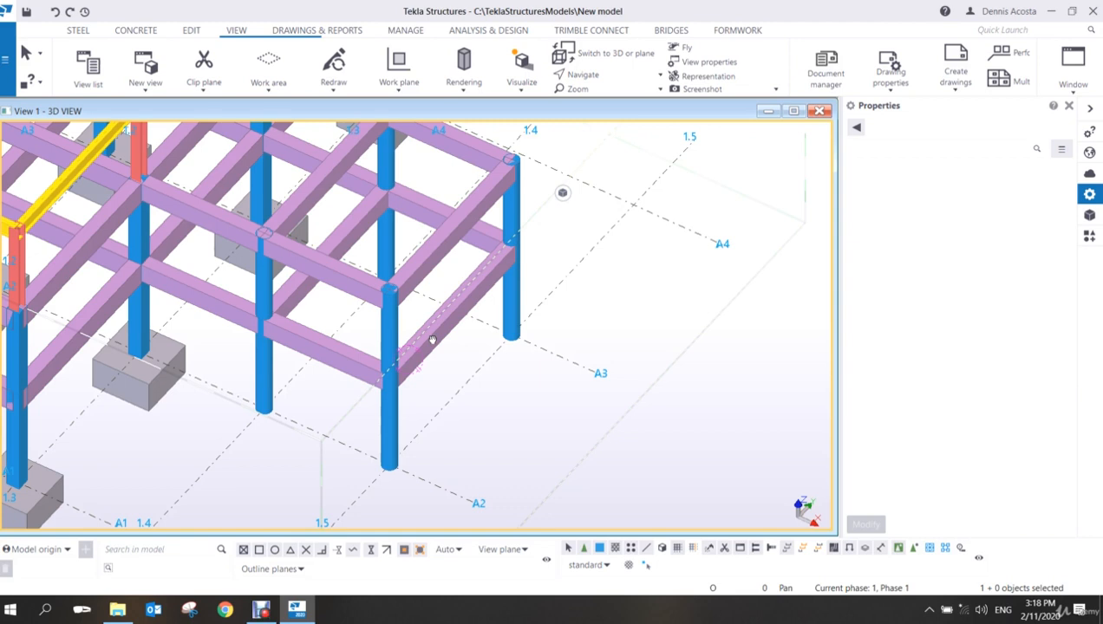
middle_click_drag(432, 340, 427, 353)
scroll(426, 355, "down", 3)
middle_click_drag(423, 418, 423, 324)
scroll(493, 246, "up", 1)
middle_click_drag(479, 280, 476, 289)
scroll(476, 292, "down", 1)
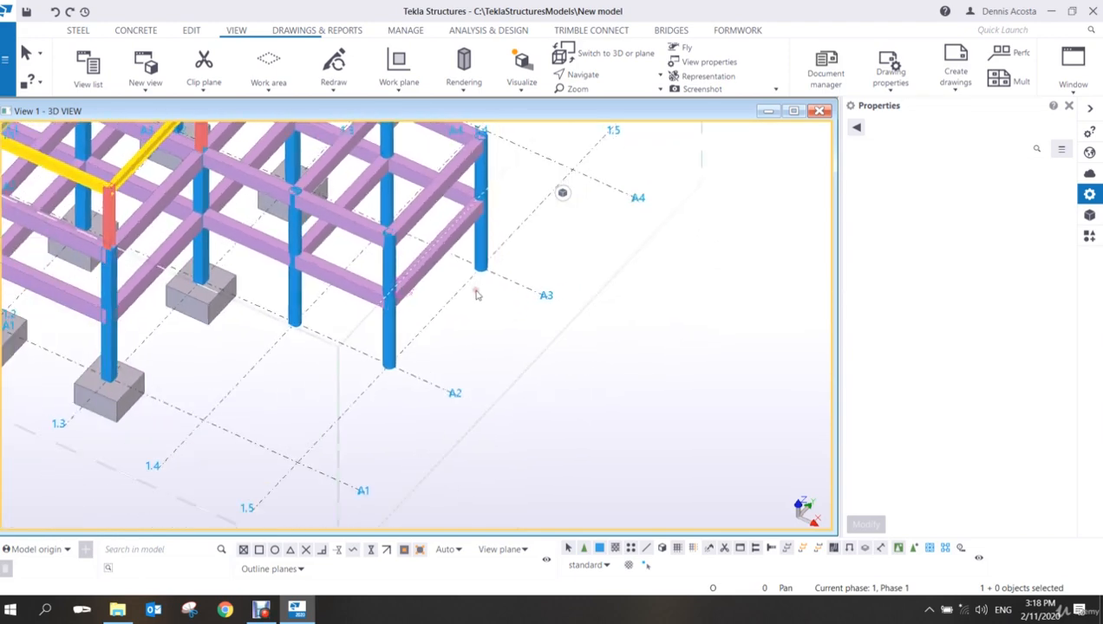
scroll(476, 291, "up", 2)
scroll(423, 432, "up", 1)
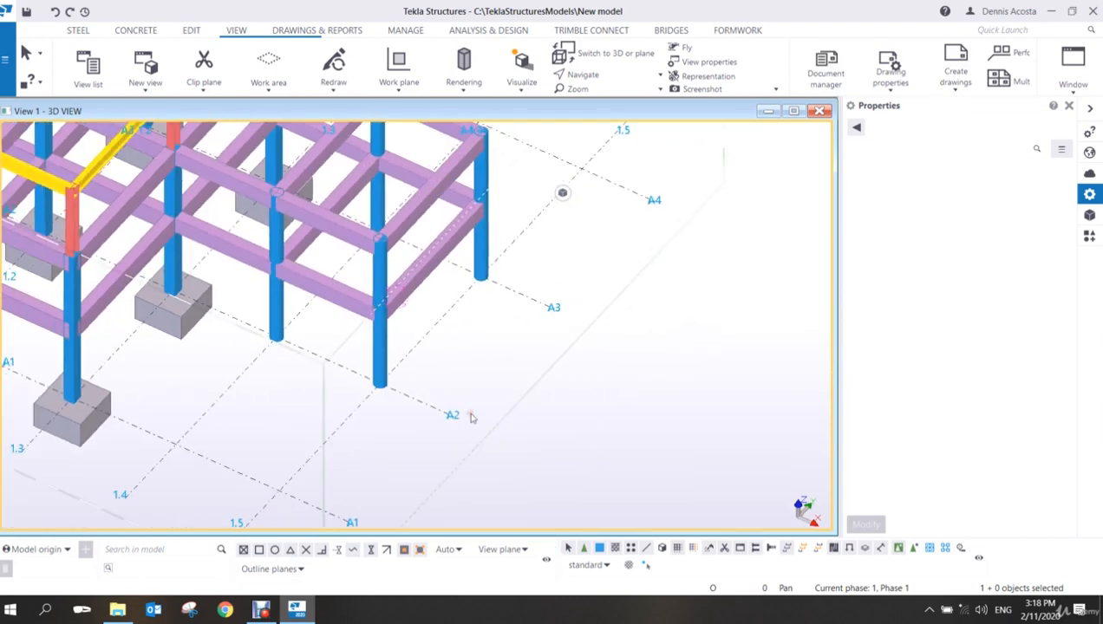
- Open the Geometry Model PDF from the New model folder and enlarge the foundation with the crossed opening between the four D450 columns
left_click(117, 610)
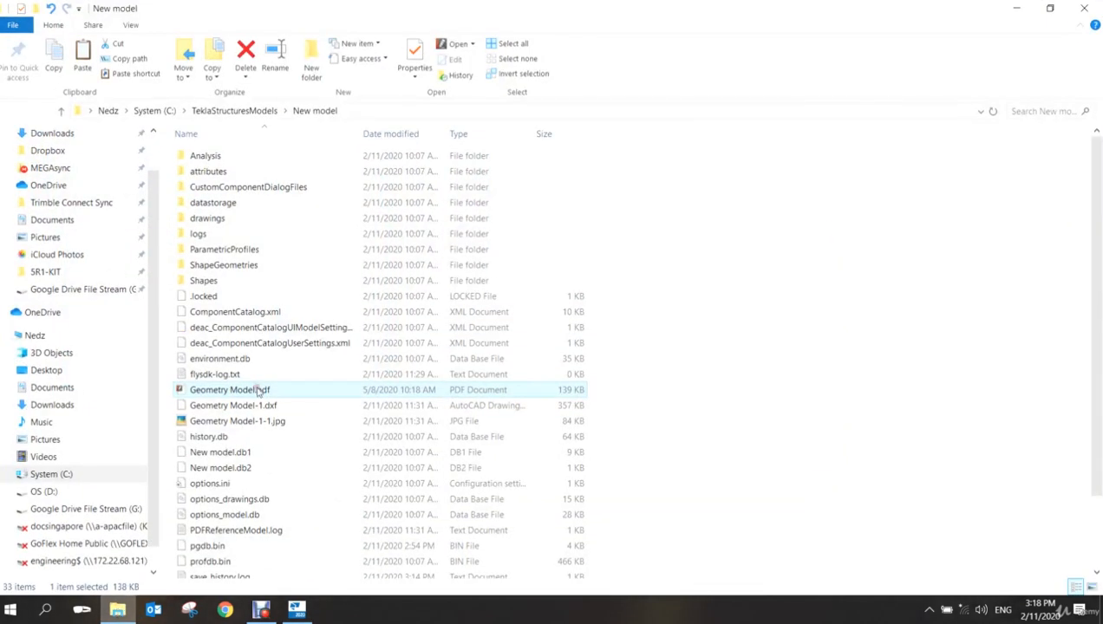
double_click(259, 391)
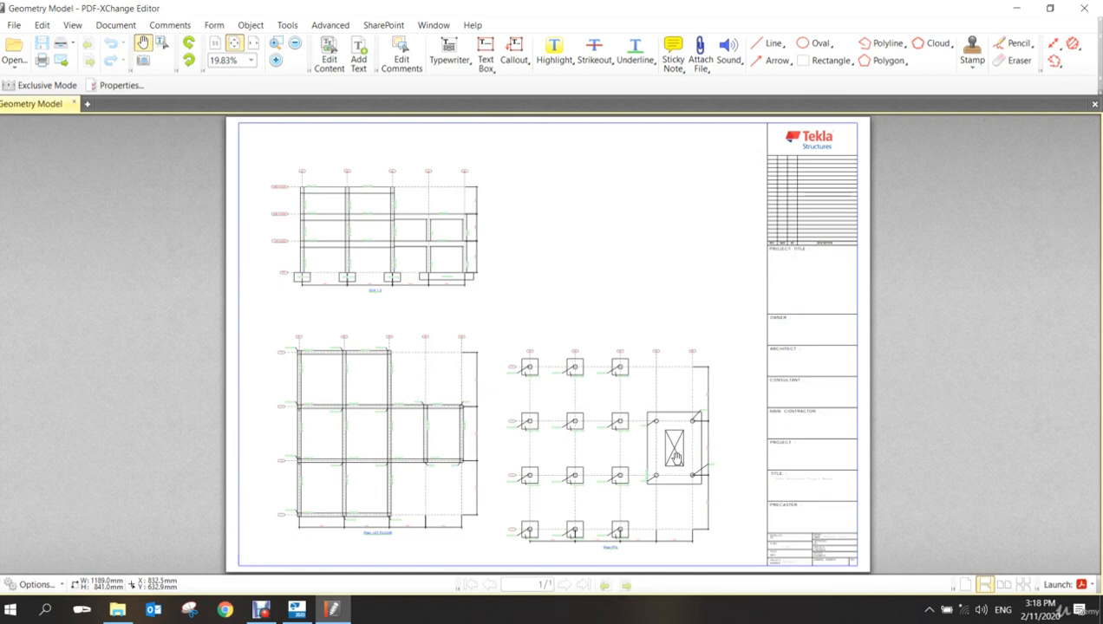
left_click(275, 60)
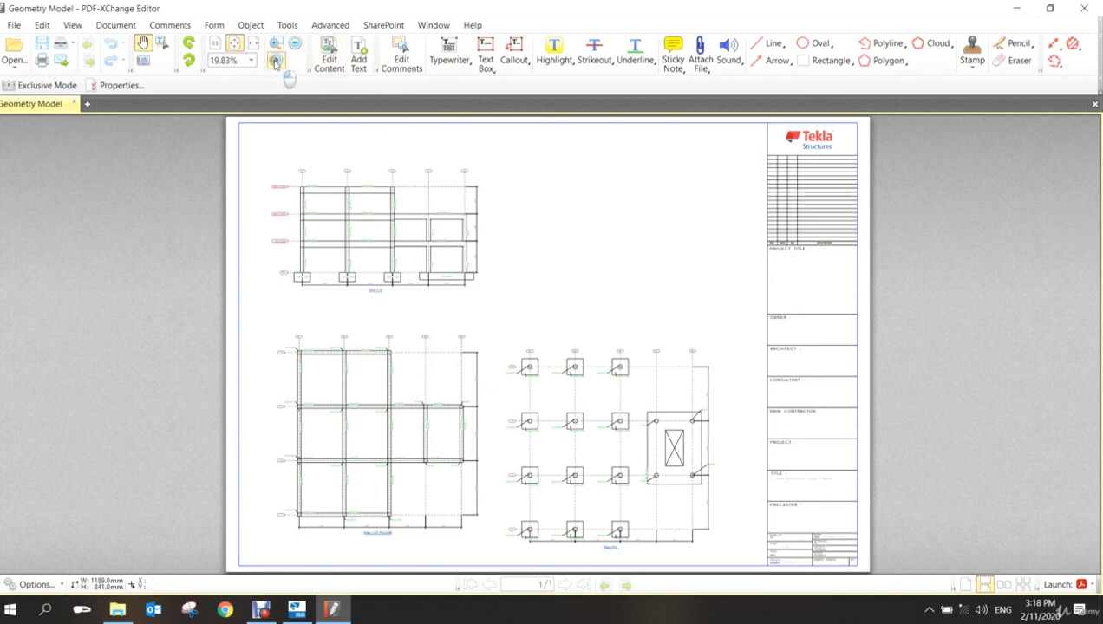
scroll(675, 394, "down", 3)
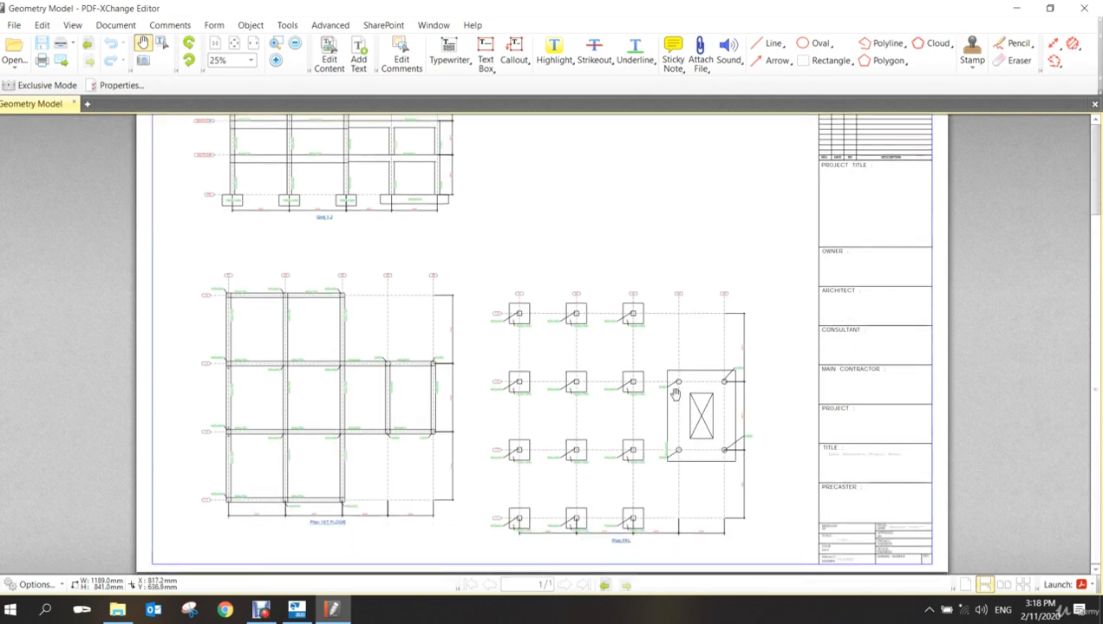
left_click(275, 43)
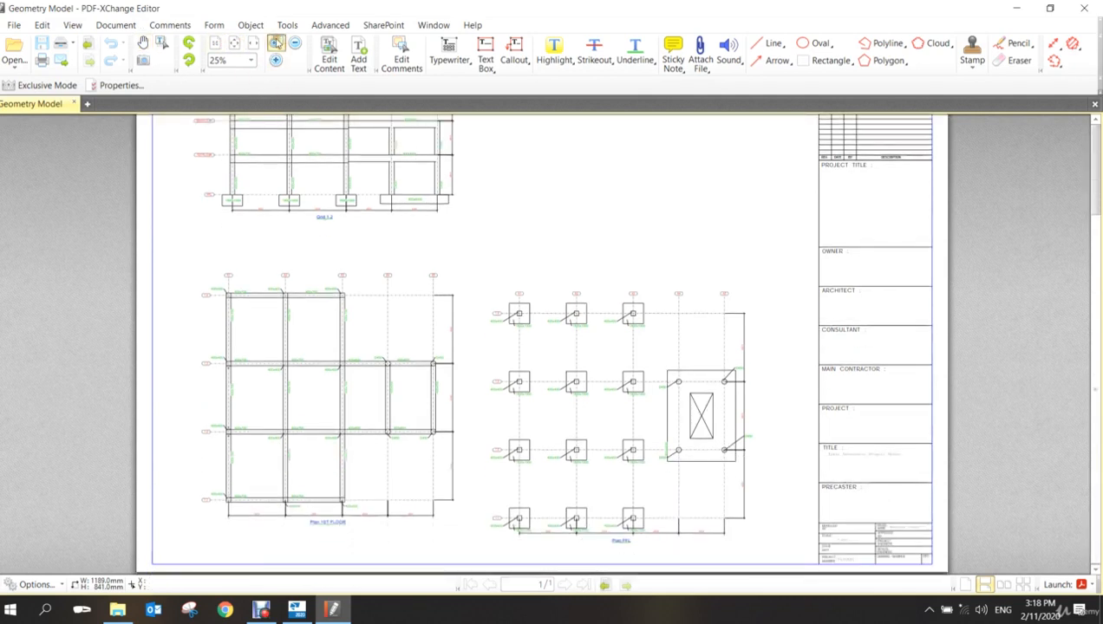
left_click_drag(646, 346, 763, 488)
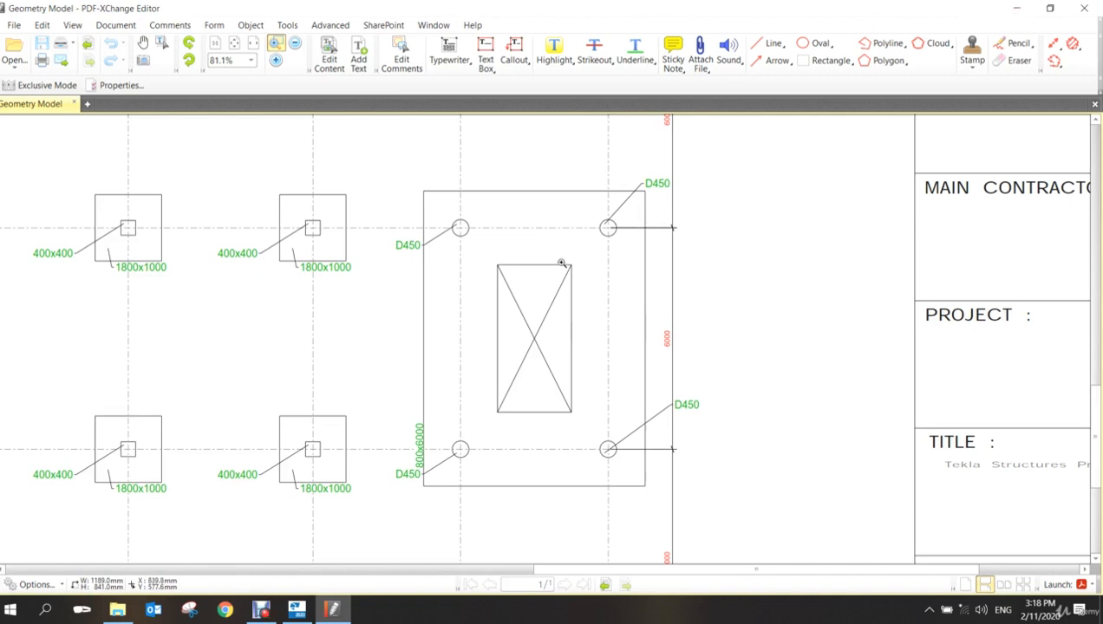
- Switch back to Tekla Structures and examine the round column bases of the low extension at grid lines 1.4, 1.5, A2 and A3
left_click(1016, 8)
left_click(1010, 13)
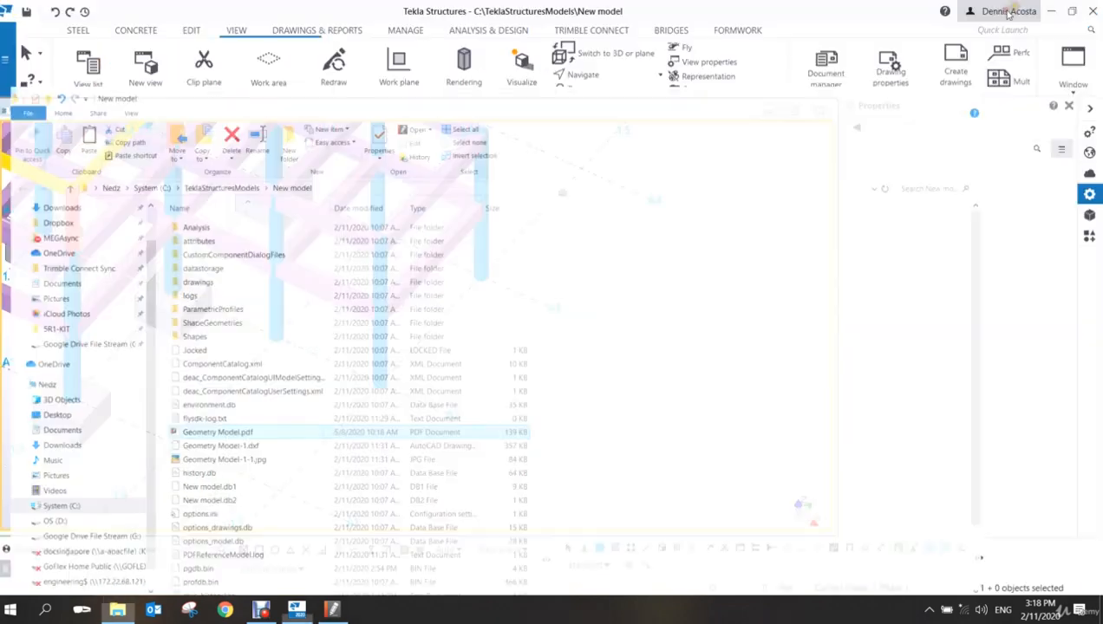
scroll(551, 276, "down", 5)
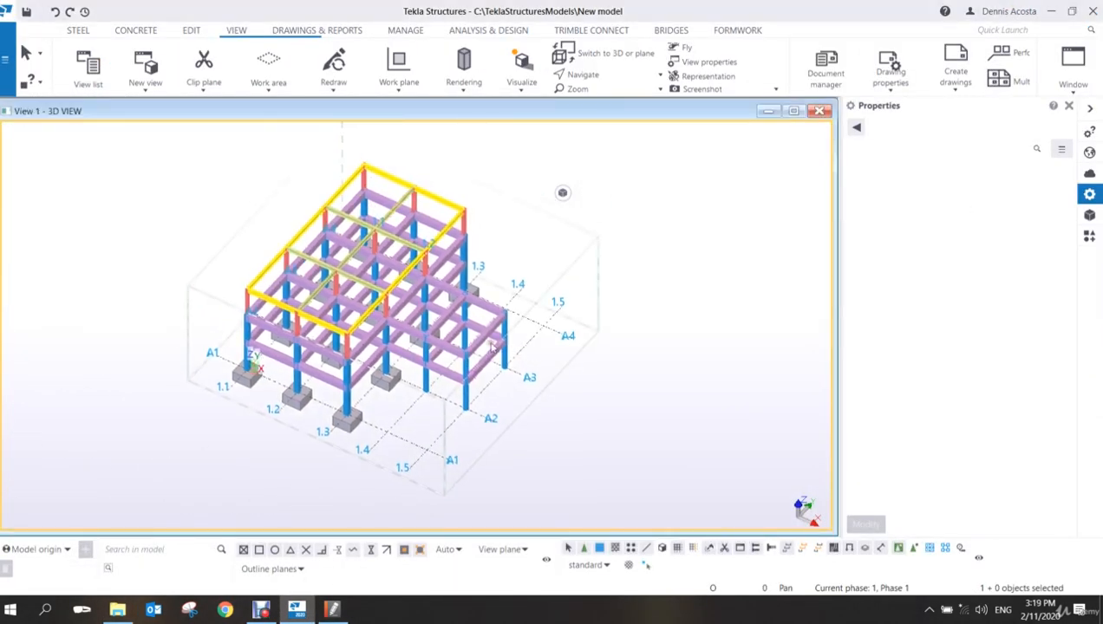
scroll(492, 347, "up", 3)
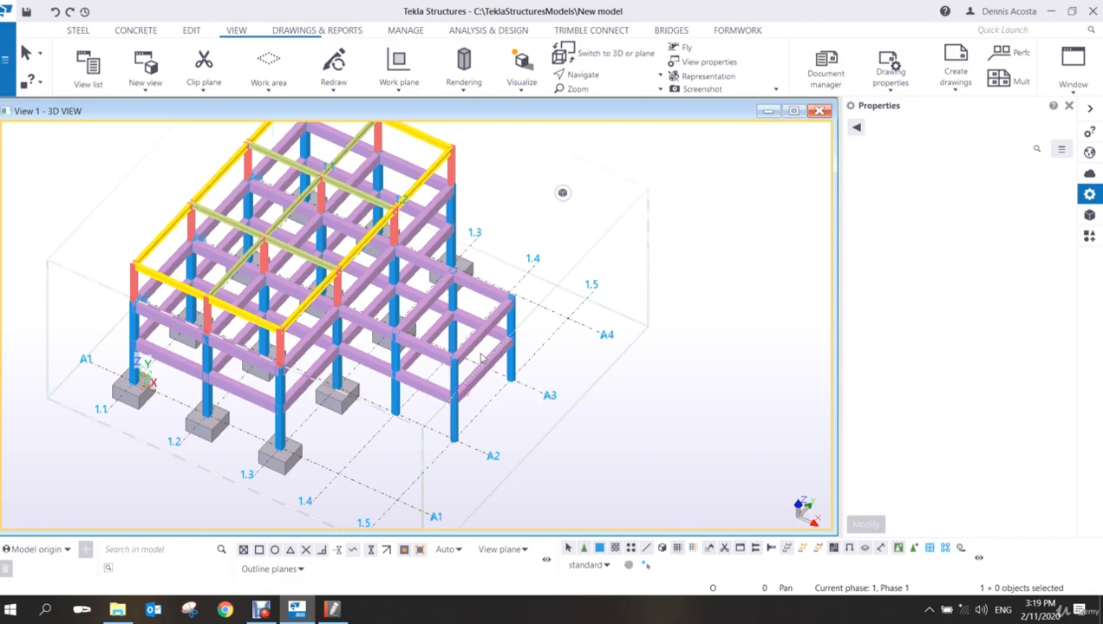
scroll(480, 357, "up", 5)
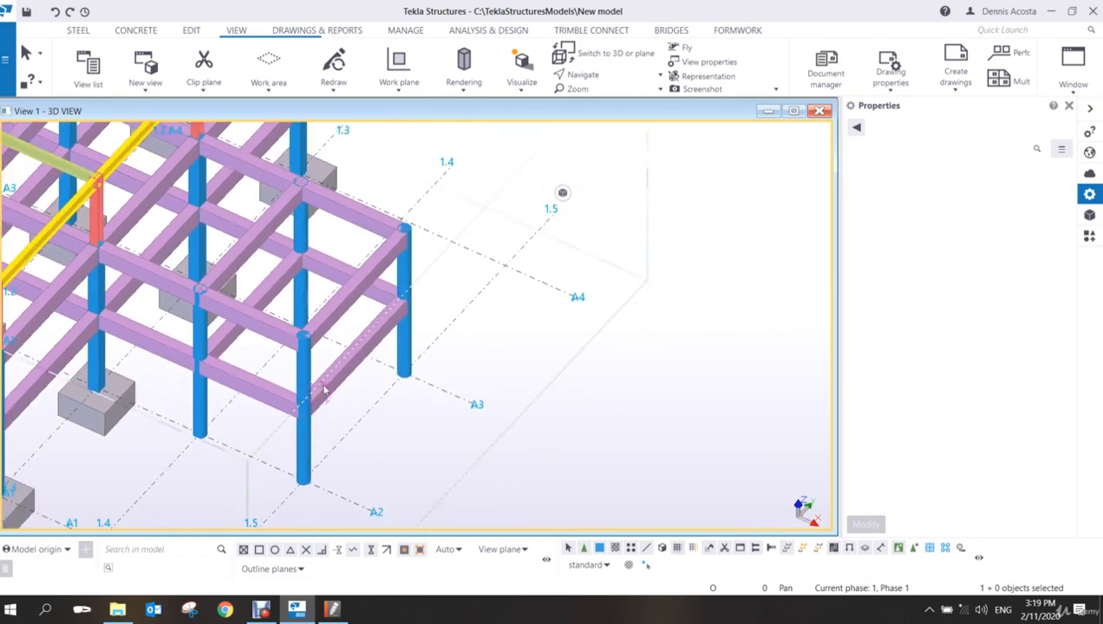
middle_click_drag(322, 383, 298, 353, "ctrl")
scroll(303, 366, "up", 3)
- Start a concrete slab with a thickness of 800 mm and its depth position set to Behind
left_click(137, 30)
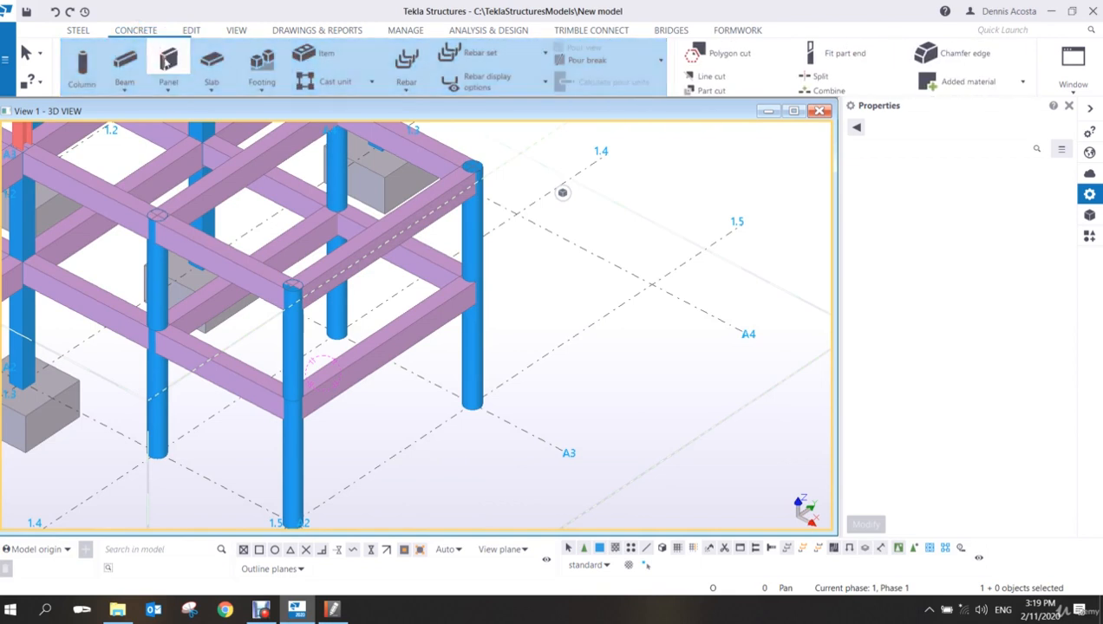
left_click(211, 65)
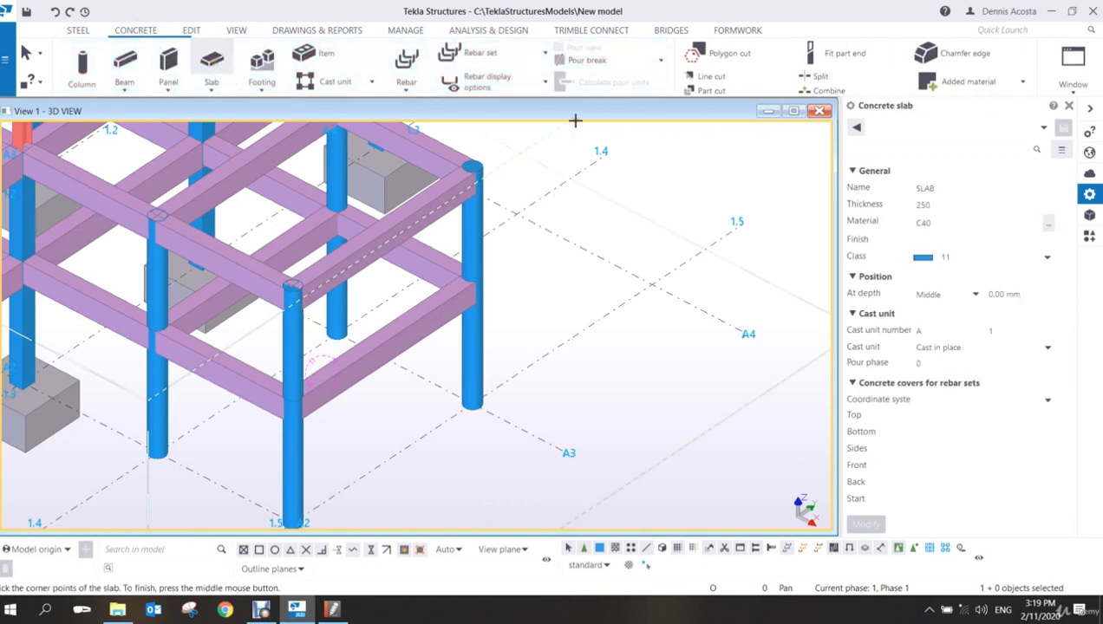
left_click(952, 204)
type("800")
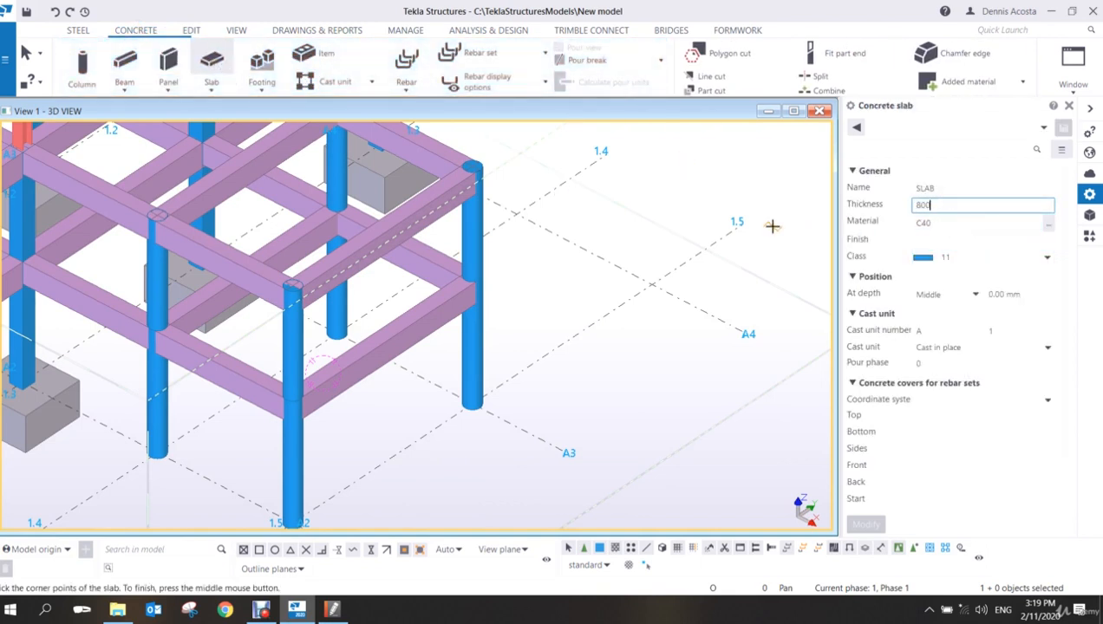
left_click(975, 296)
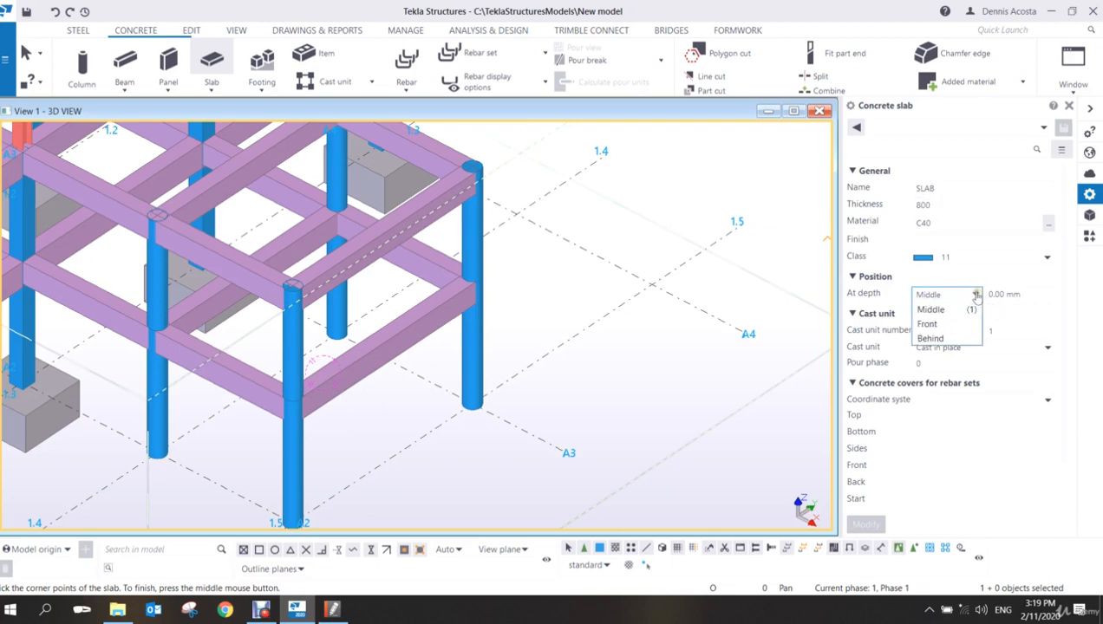
left_click(954, 336)
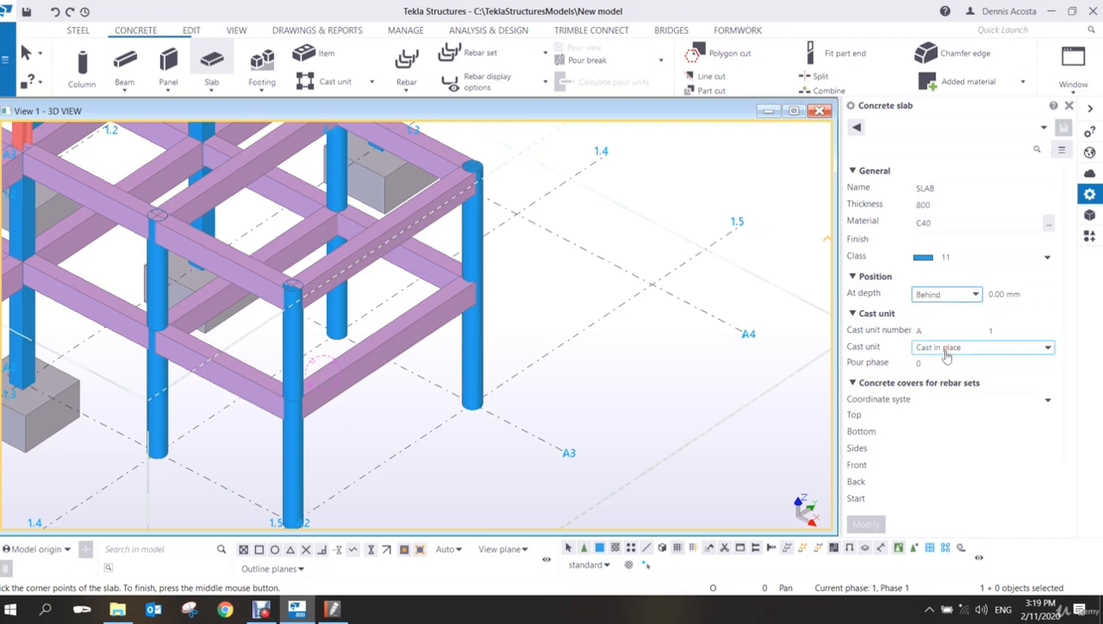
- Set the slab's class to 1 and its name to FOUNDATION
left_click(952, 260)
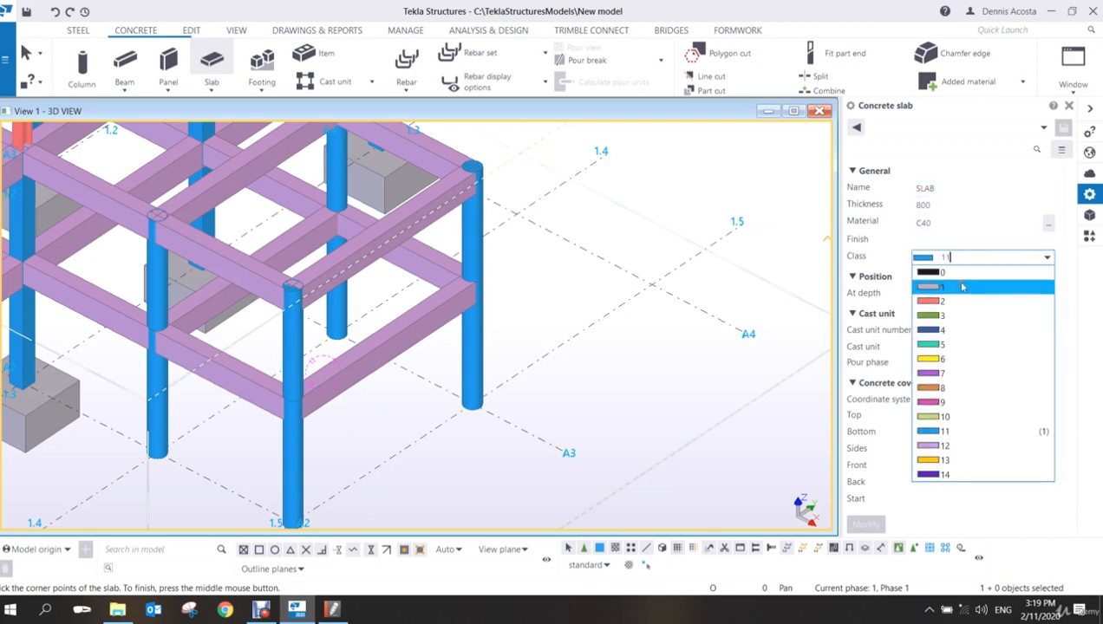
left_click(956, 288)
left_click(939, 187)
double_click(939, 187)
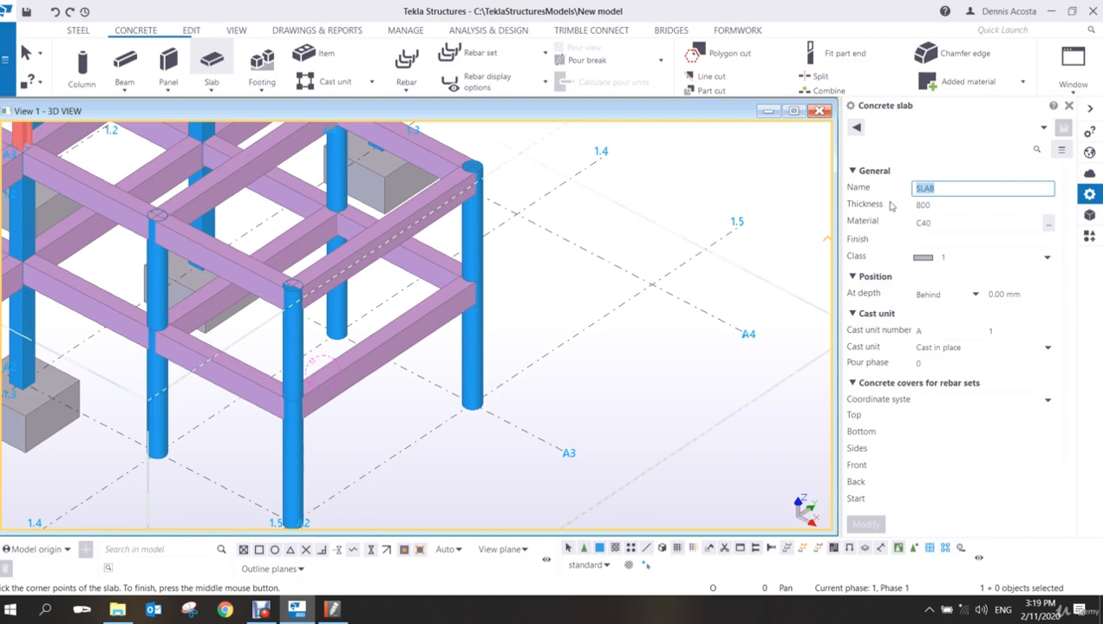
type("FOUNDATION")
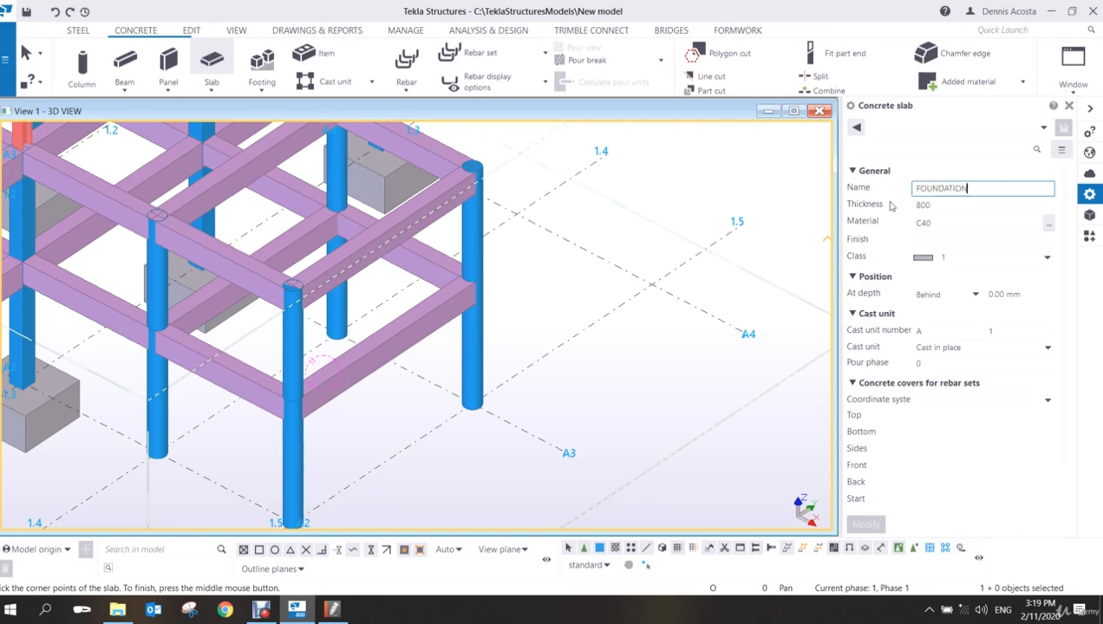
- Create the foundation slab through the base points of the four round columns at grid lines 1.4, 1.5, A2 and A3, and end the command
left_click(156, 450)
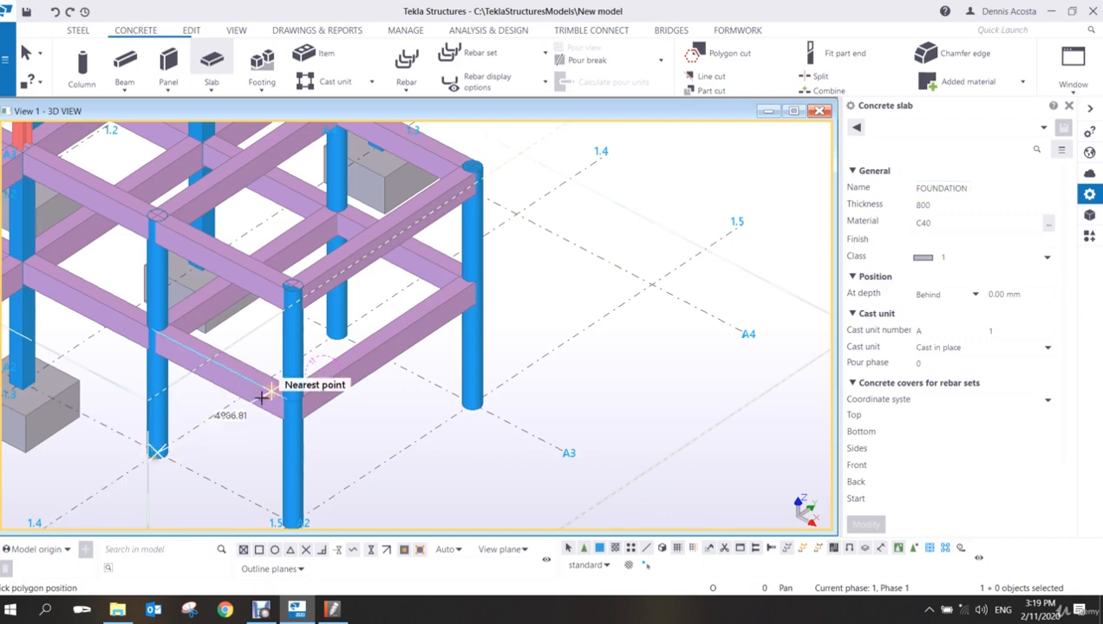
left_click(337, 331)
left_click(476, 397)
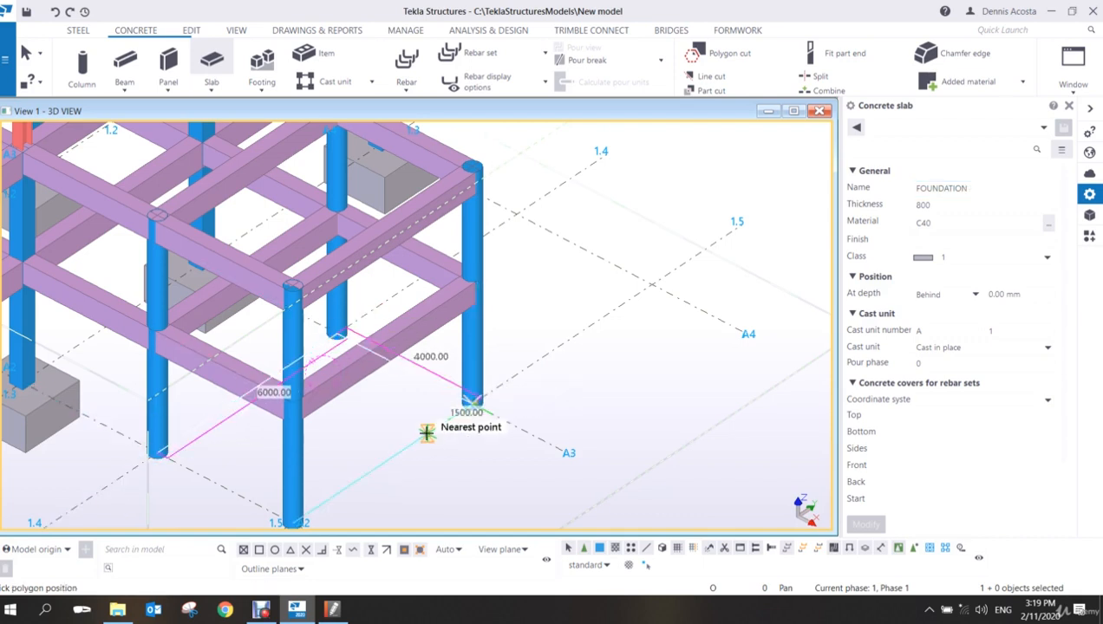
middle_click_drag(276, 517, 351, 425)
left_click(357, 424)
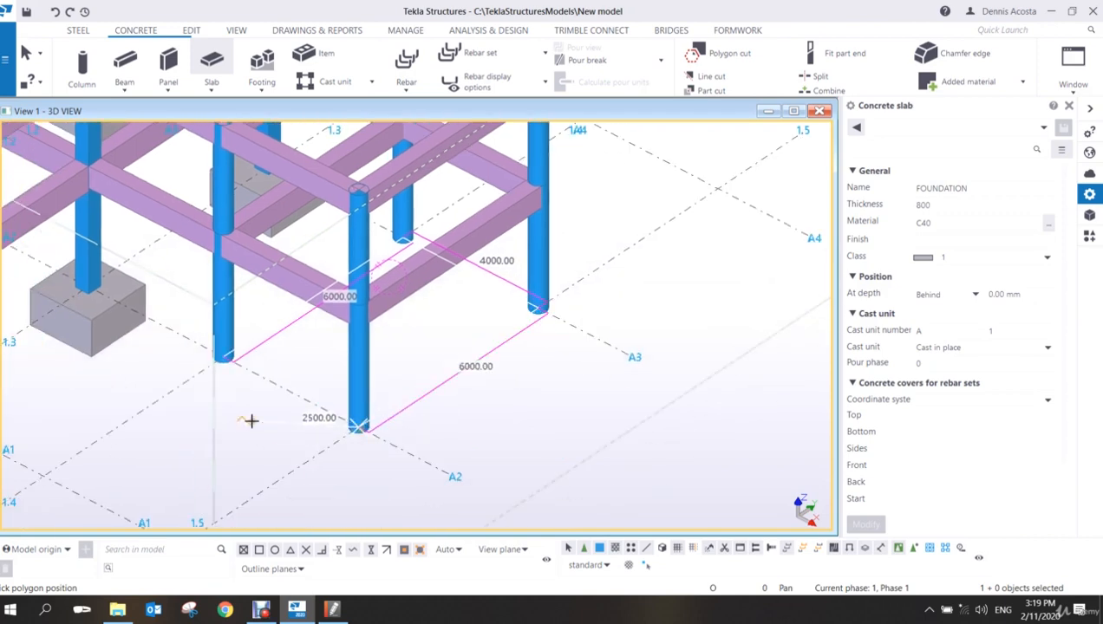
right_click(462, 351)
left_click(472, 356)
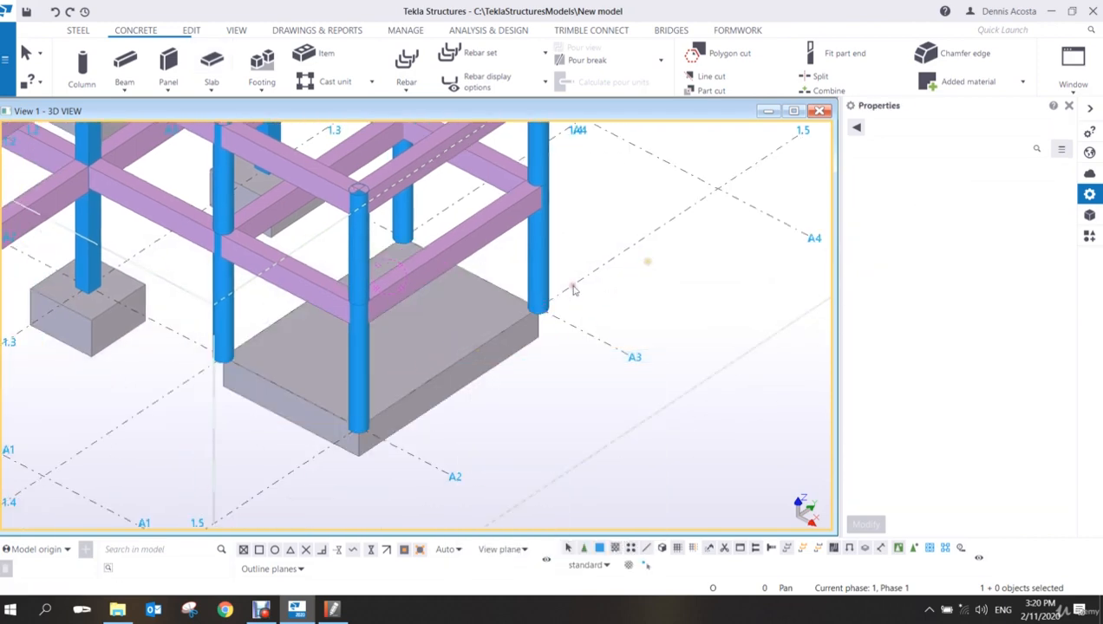
scroll(494, 316, "down", 3)
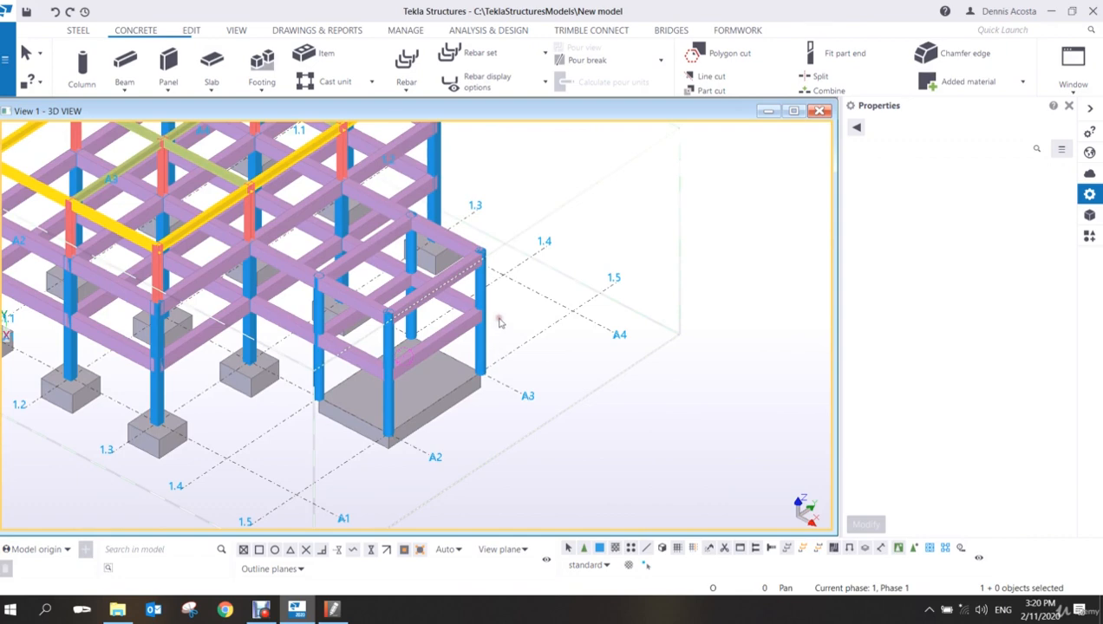
scroll(496, 319, "down", 2)
scroll(499, 323, "up", 2)
scroll(503, 320, "down", 3)
scroll(500, 320, "up", 4)
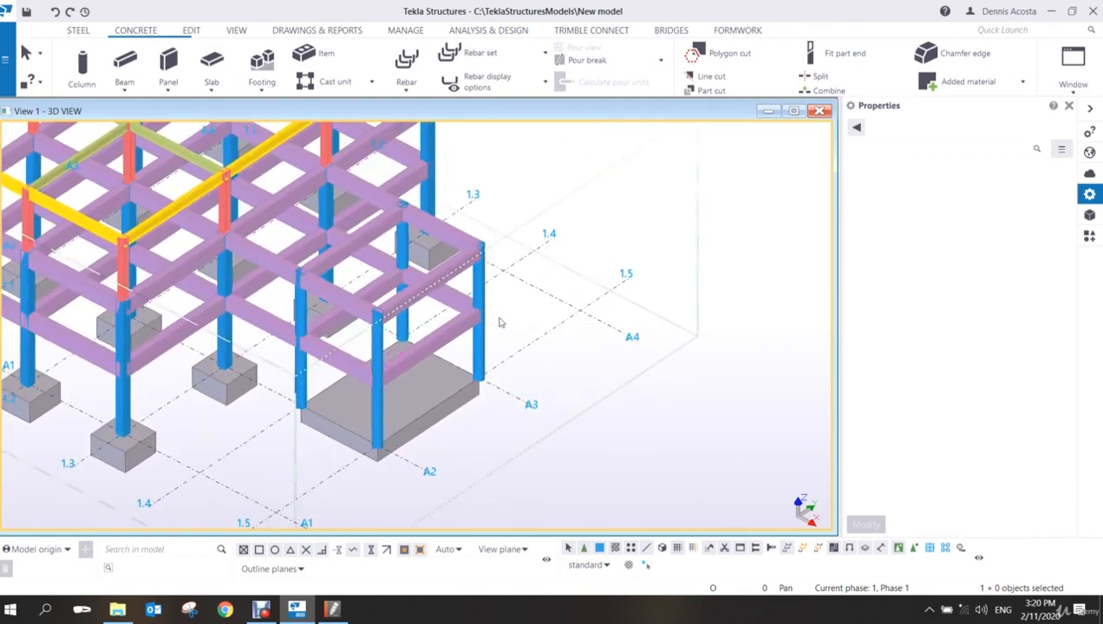
middle_click_drag(466, 312, 511, 338)
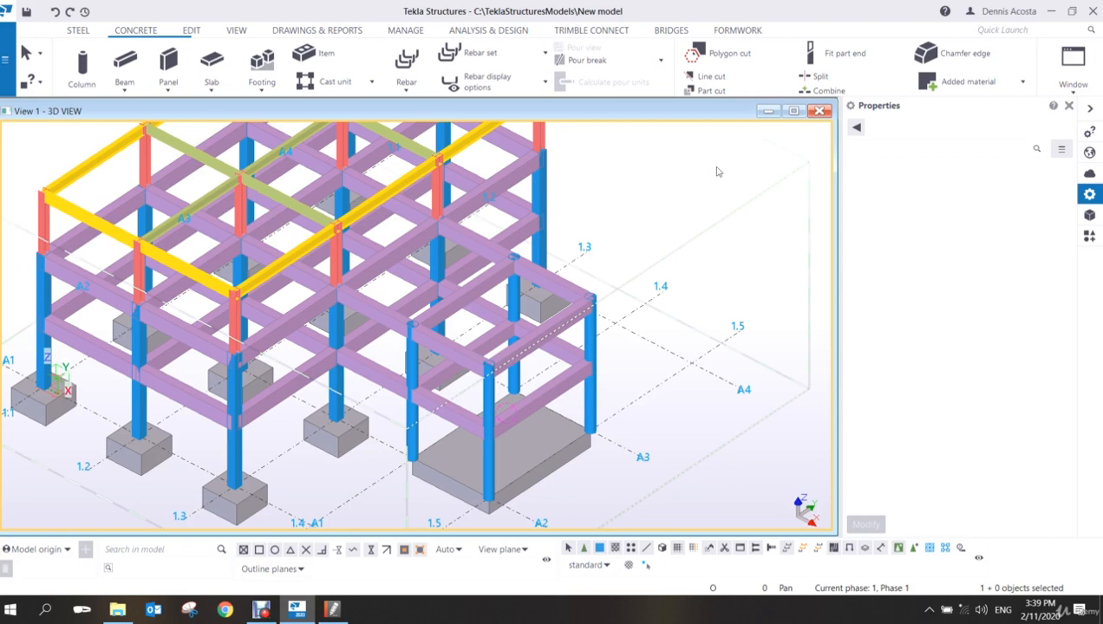
- Turn the 3D view to plan and examine the foundation slab between grid lines 1.4, 1.5, A2 and A3
key("ctrl+p")
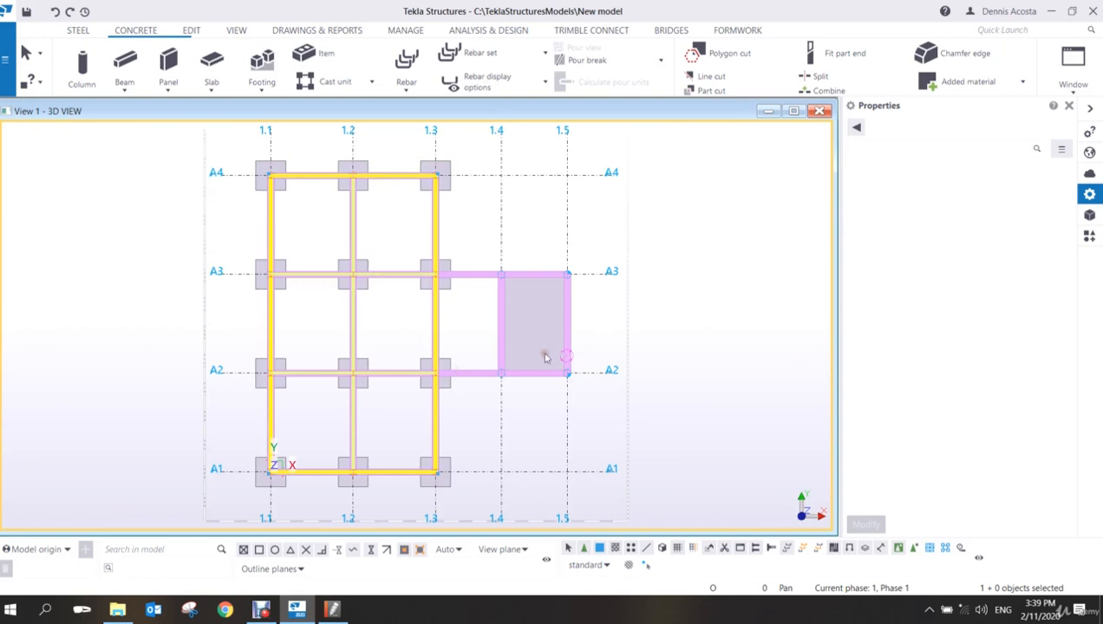
middle_click_drag(576, 324, 474, 379)
scroll(505, 223, "up", 8)
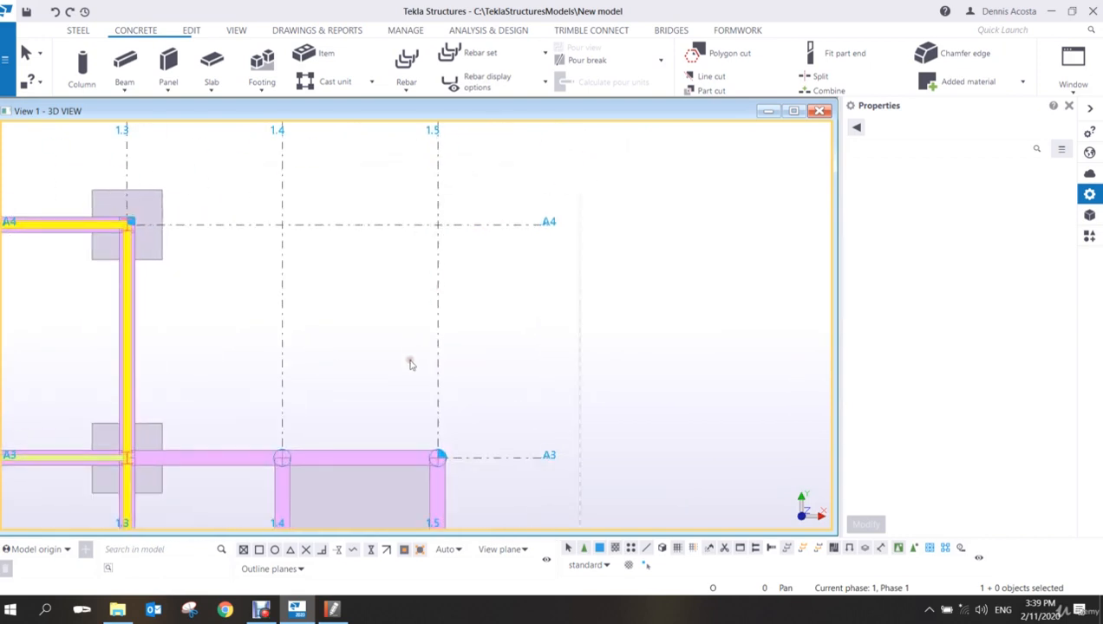
scroll(411, 361, "down", 3)
middle_click_drag(408, 359, 364, 320)
scroll(387, 340, "up", 2)
middle_click_drag(402, 367, 387, 320)
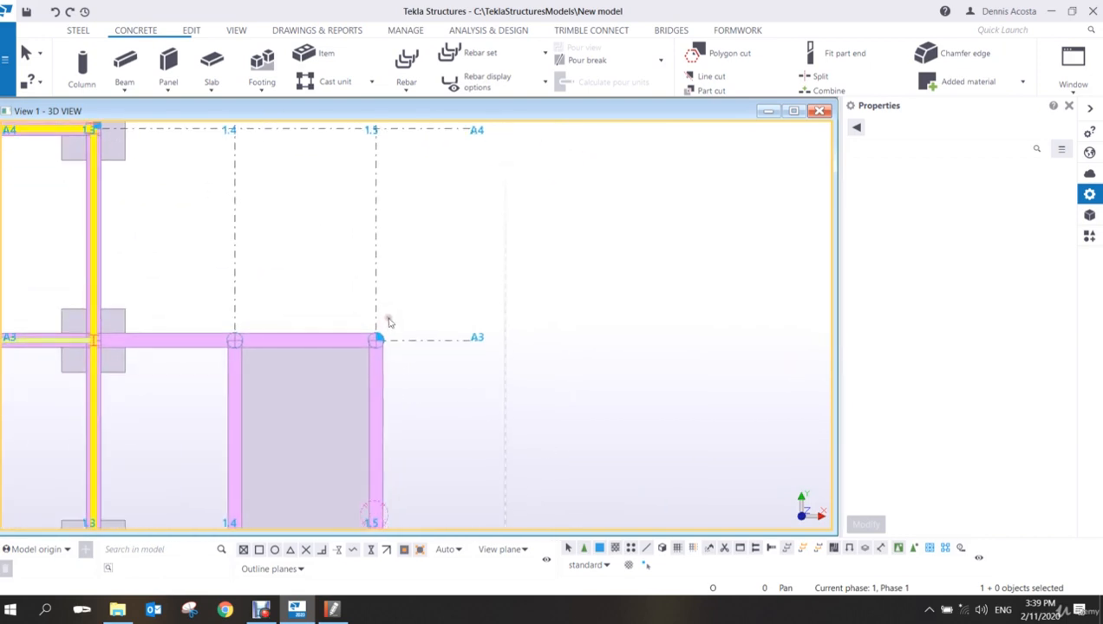
scroll(387, 319, "down", 3)
scroll(398, 222, "down", 3)
scroll(390, 228, "up", 2)
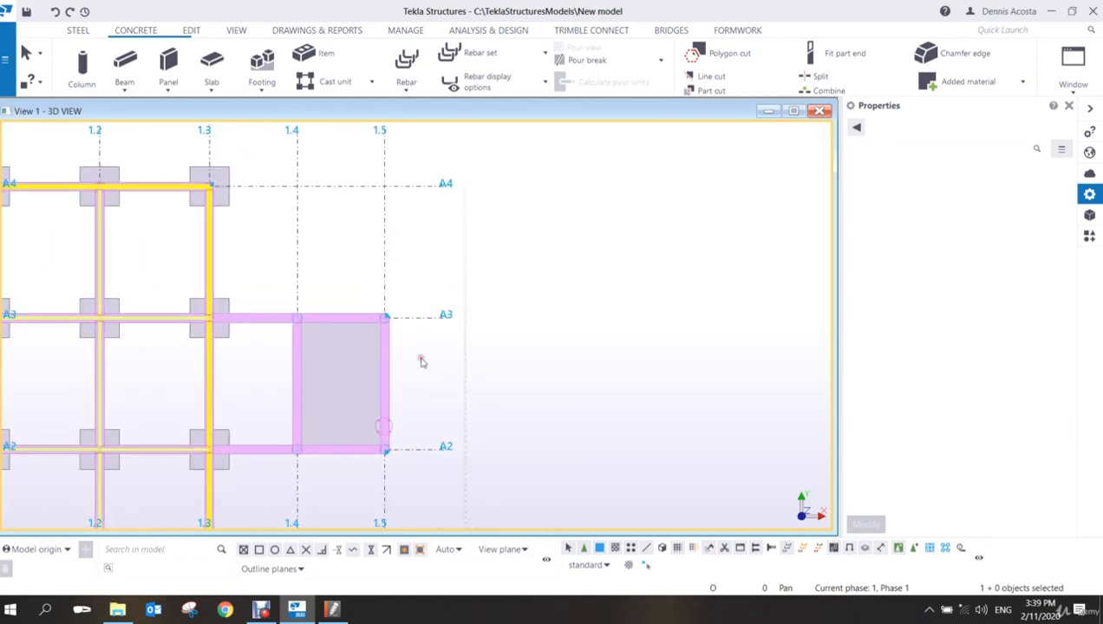
scroll(420, 358, "up", 3)
middle_click_drag(420, 357, 368, 281)
scroll(370, 260, "up", 1)
mouse_move(373, 235)
middle_mouse_down()
mouse_move(391, 355)
mouse_move(431, 342)
mouse_move(380, 251)
middle_mouse_up()
scroll(378, 336, "up", 4)
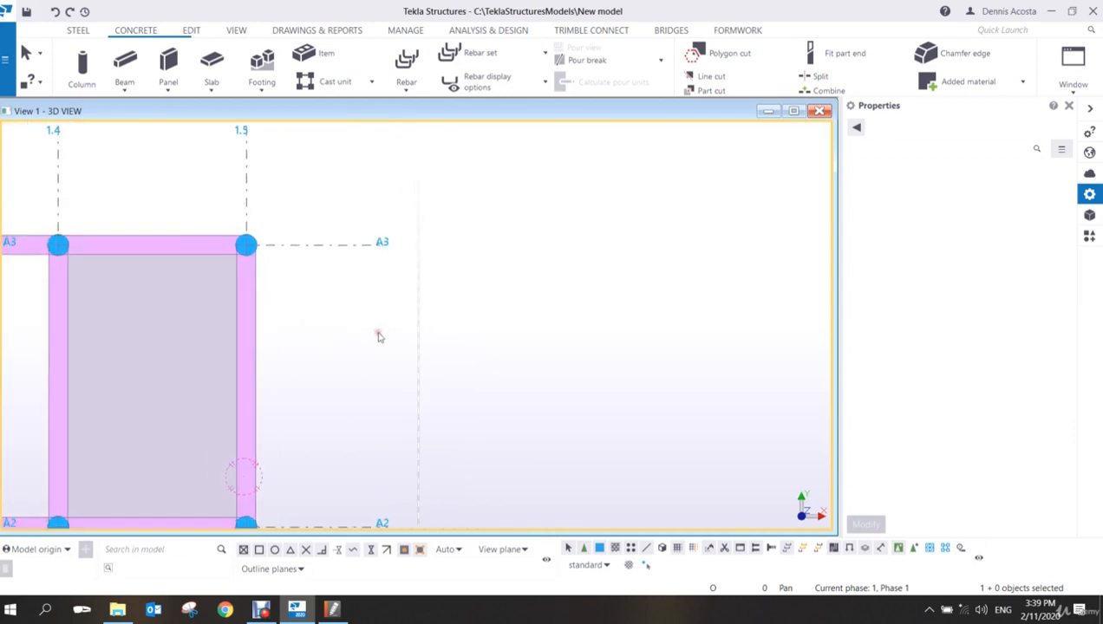
scroll(377, 318, "down", 7)
scroll(376, 319, "down", 3)
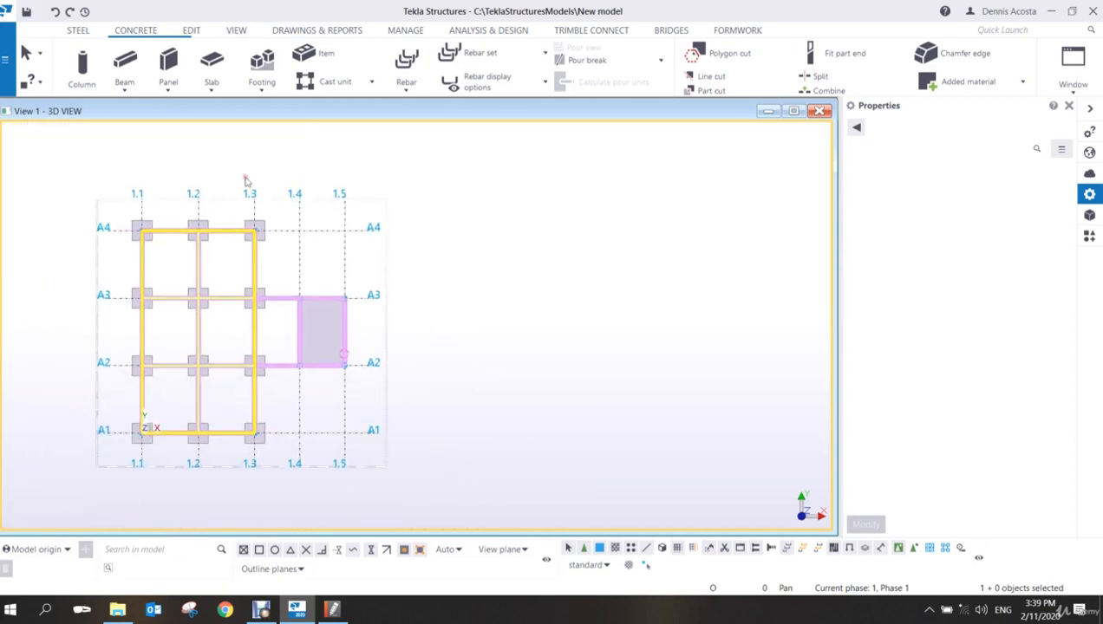
- Redefine the work area by two points around the whole grid, with extra room beyond grid line 1.5, and end the command
left_click(235, 31)
left_click(268, 74)
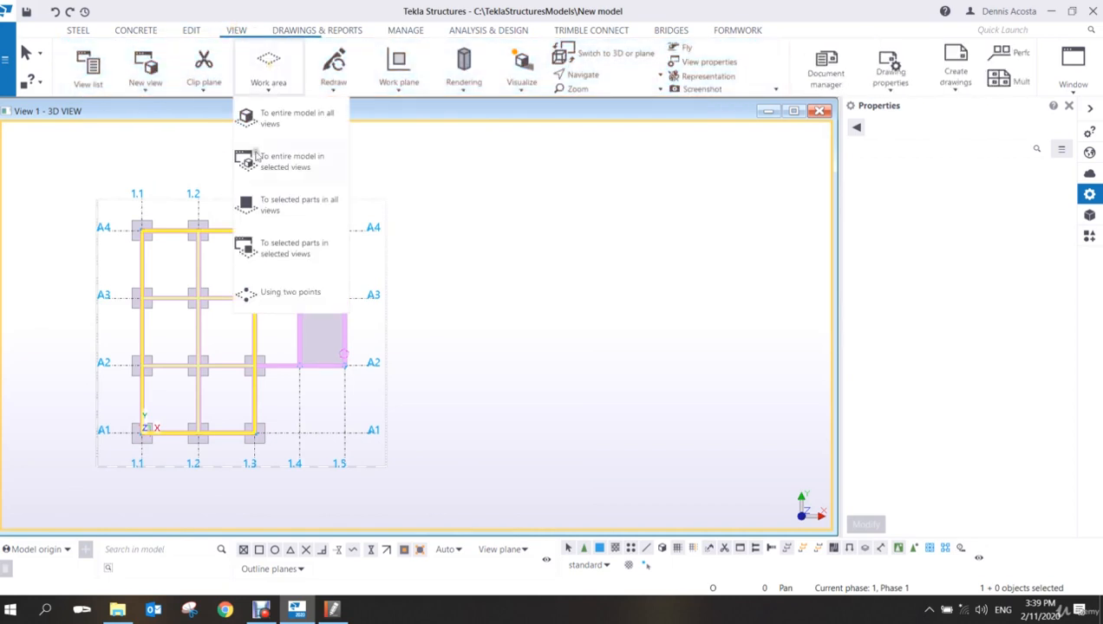
left_click(278, 292)
left_click(98, 198)
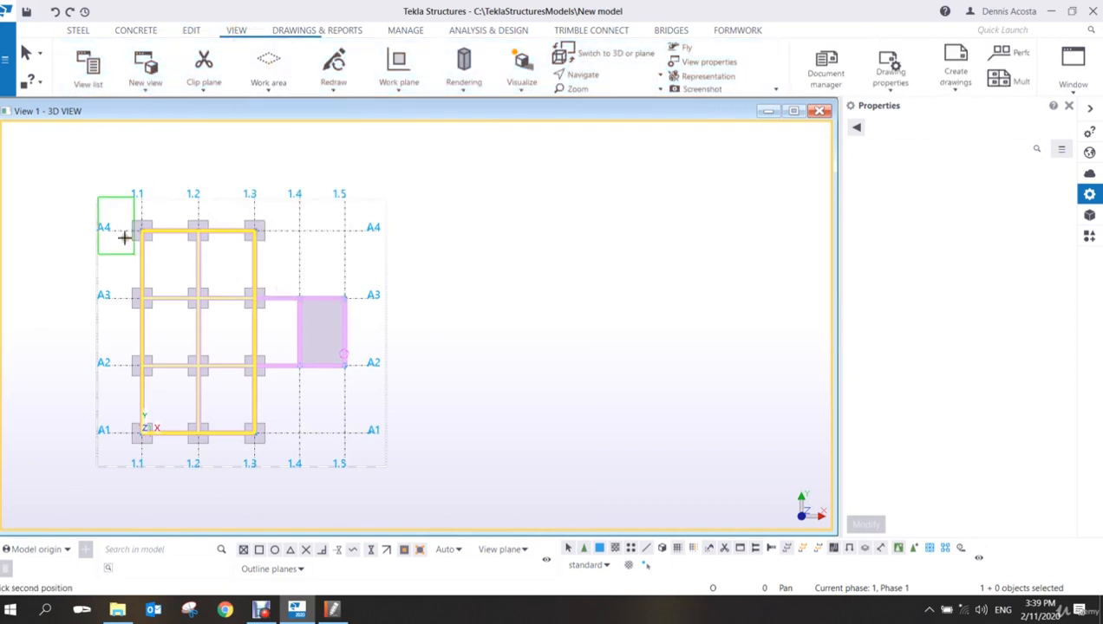
left_click(441, 473)
right_click(583, 214)
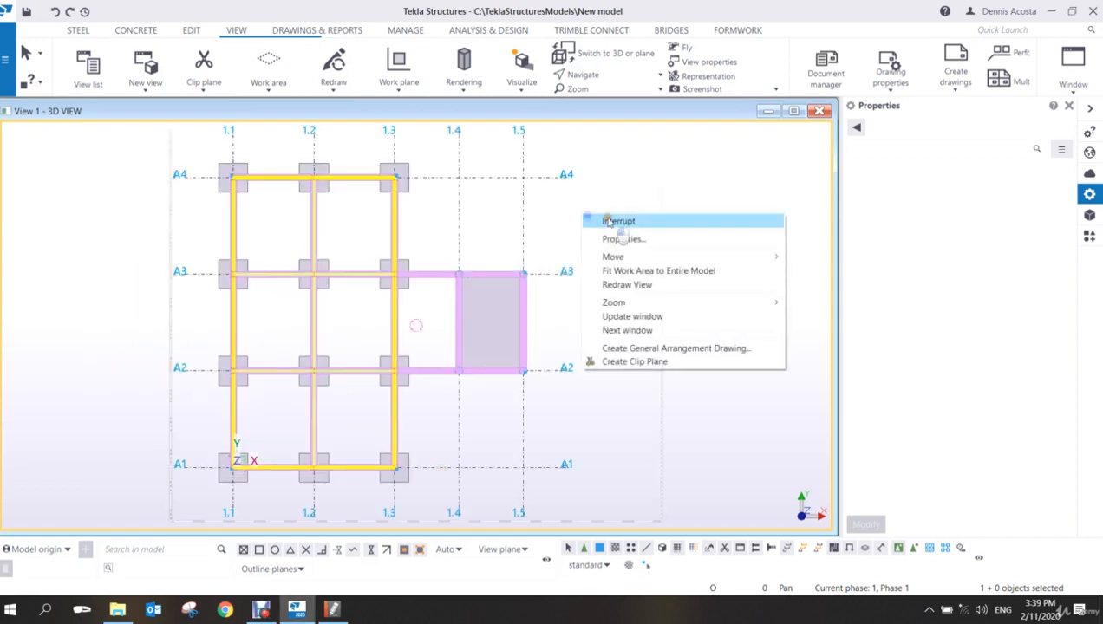
left_click(607, 219)
- Place a beam with the concrete beam command between the ends of grid lines A3 and A2 beyond grid line 1.5, and end the command
scroll(559, 335, "up", 3)
scroll(560, 333, "up", 2)
middle_click_drag(559, 334, 396, 350)
left_click(141, 32)
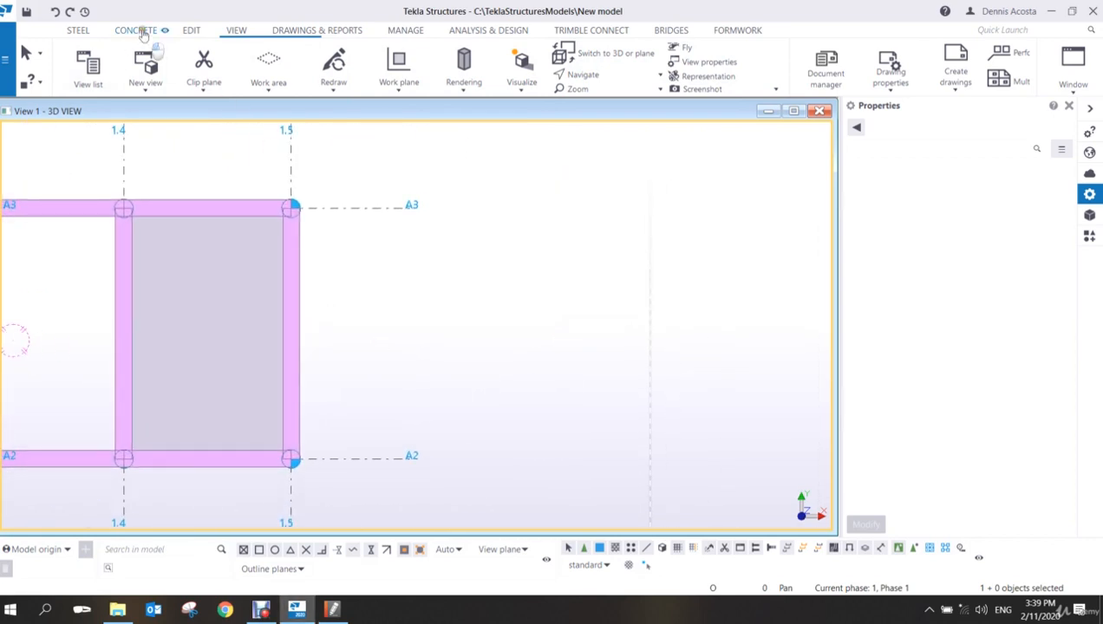
left_click(124, 60)
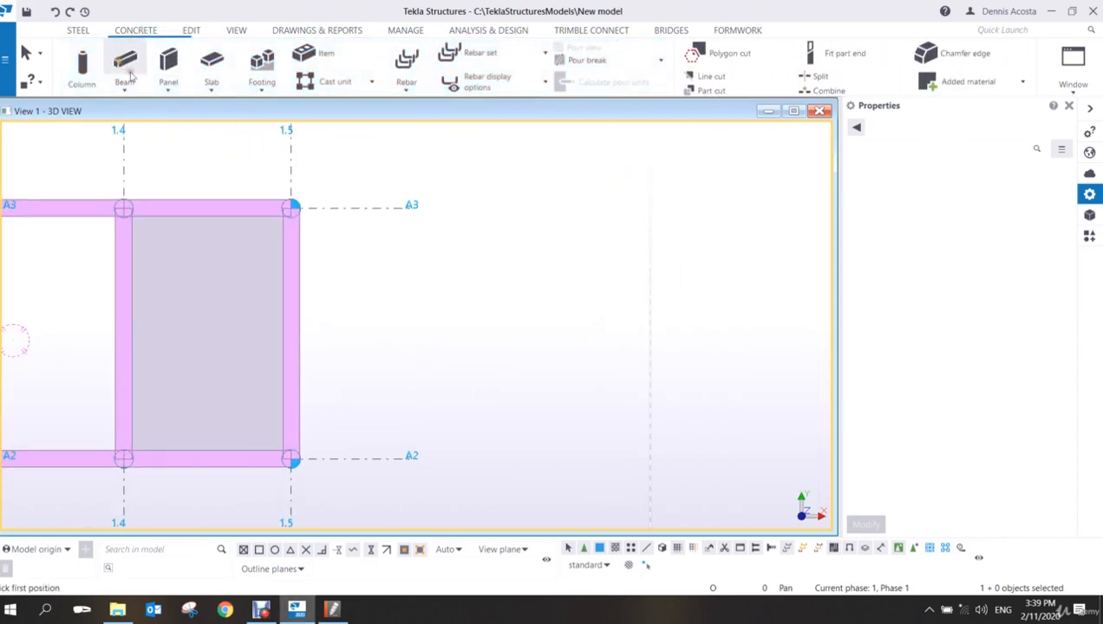
left_click(412, 207)
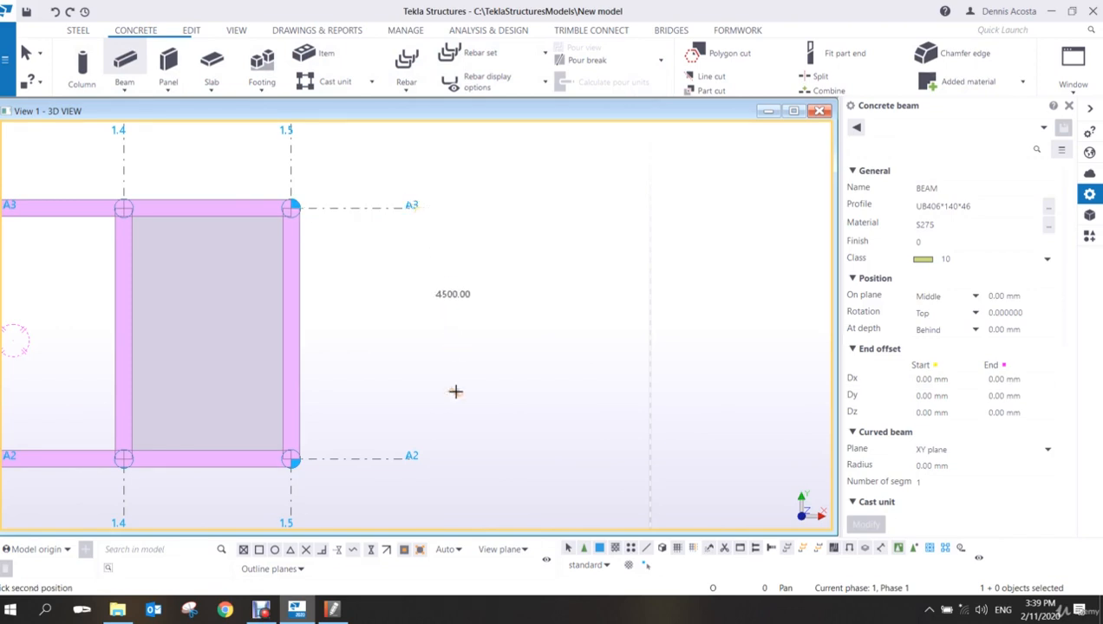
left_click(415, 456)
right_click(457, 227)
left_click(480, 227)
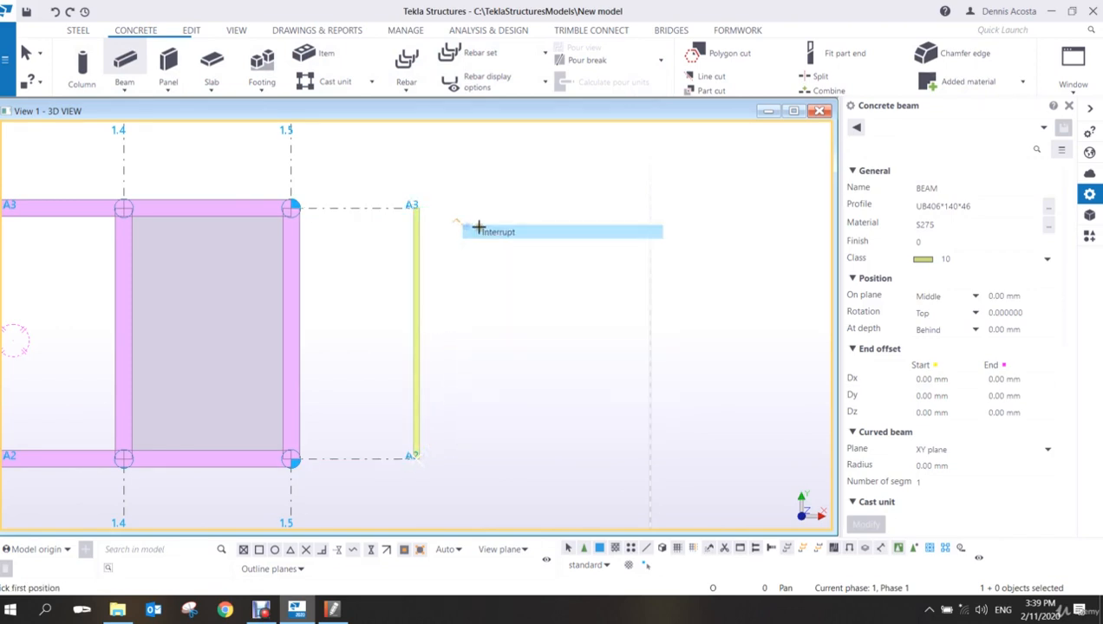
- Load the standard preset into the concrete beam command's properties and end the command
left_click(417, 269)
left_click(989, 206)
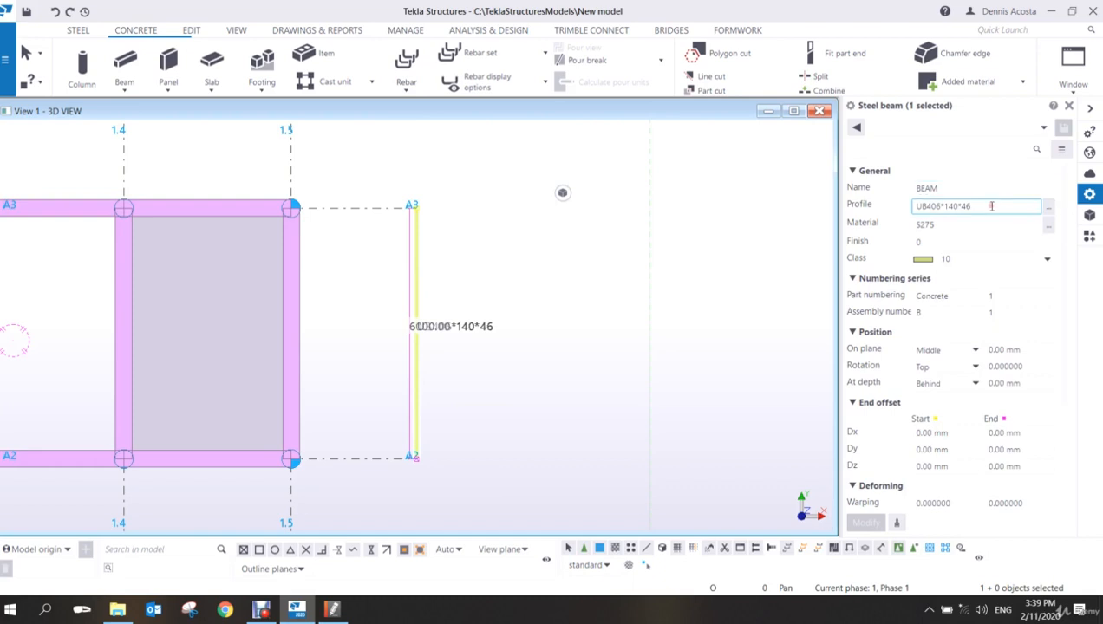
left_click_drag(990, 206, 854, 225)
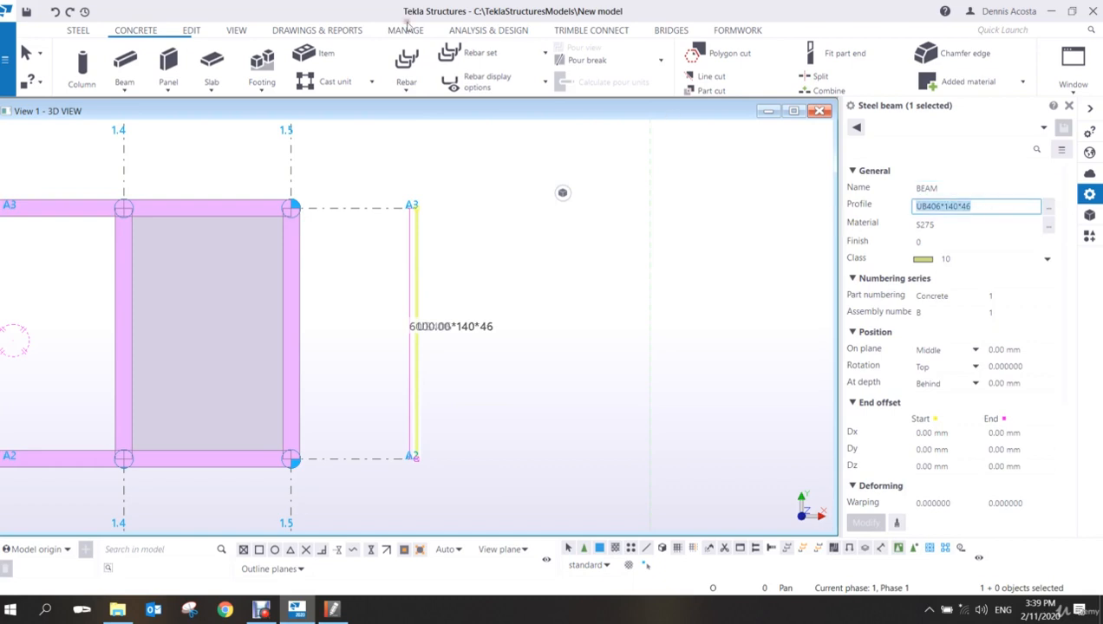
left_click(125, 63)
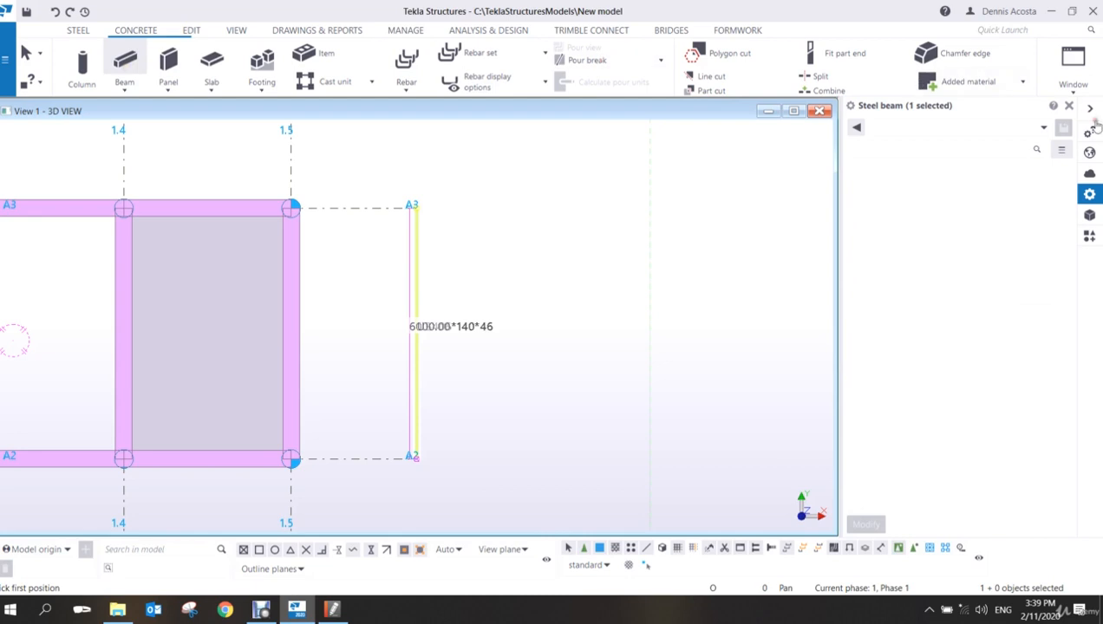
left_click(1044, 128)
left_click(921, 141)
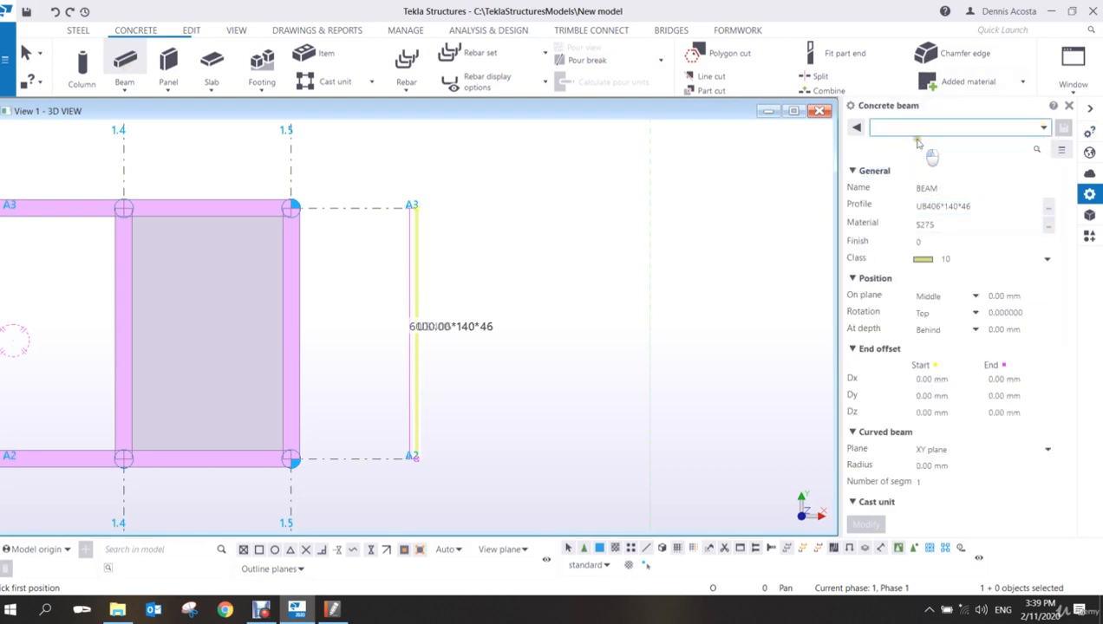
left_click(599, 209)
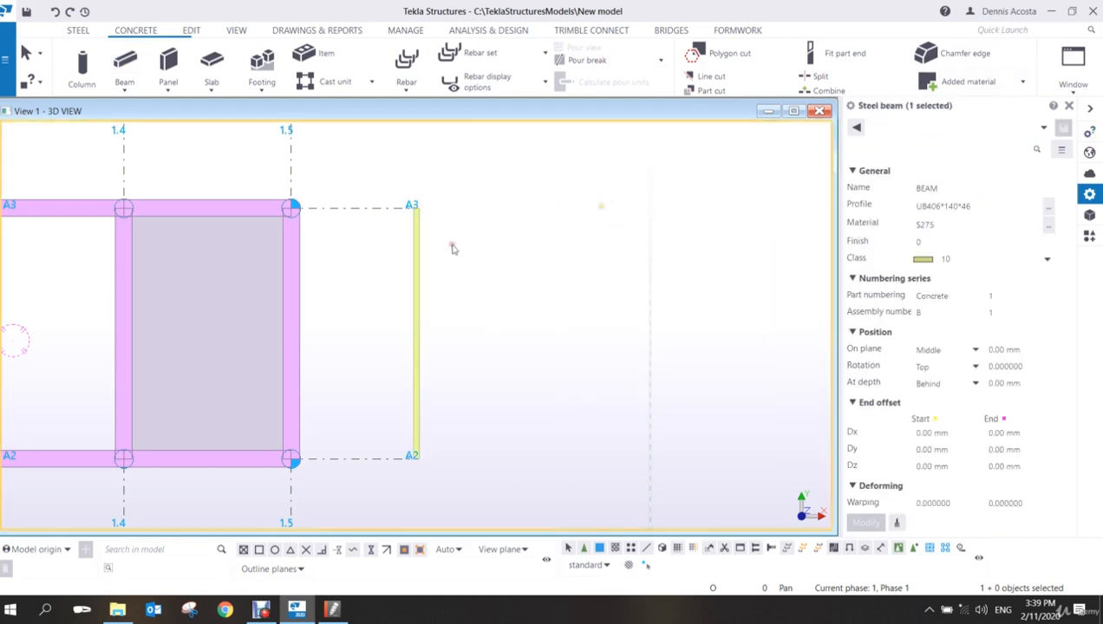
left_click(1023, 129)
left_click(917, 146)
left_click(945, 130)
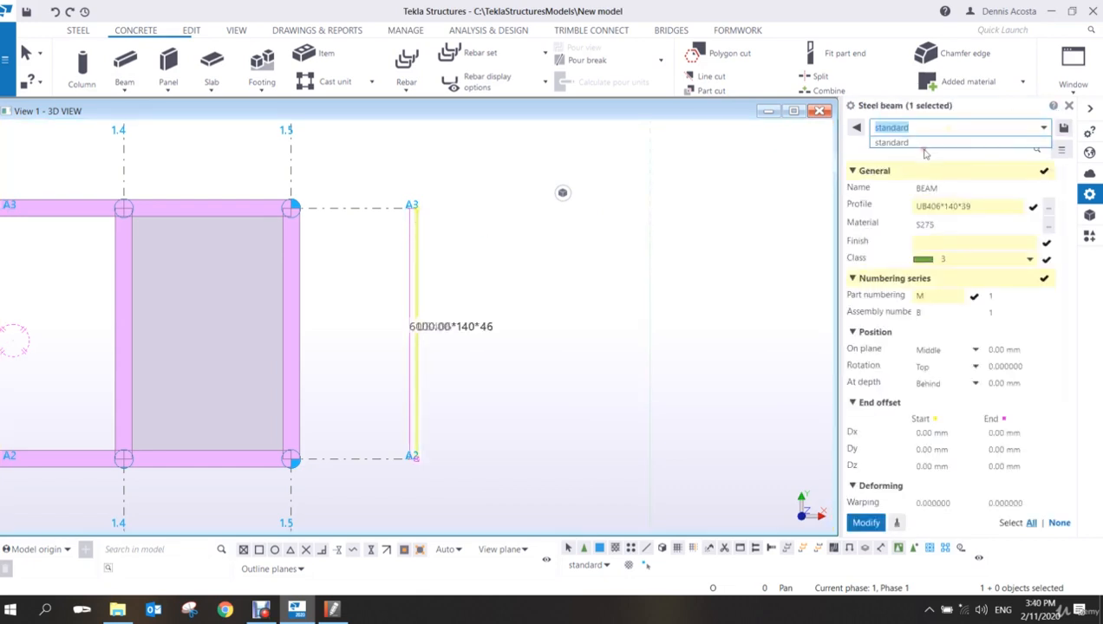
left_click(919, 143)
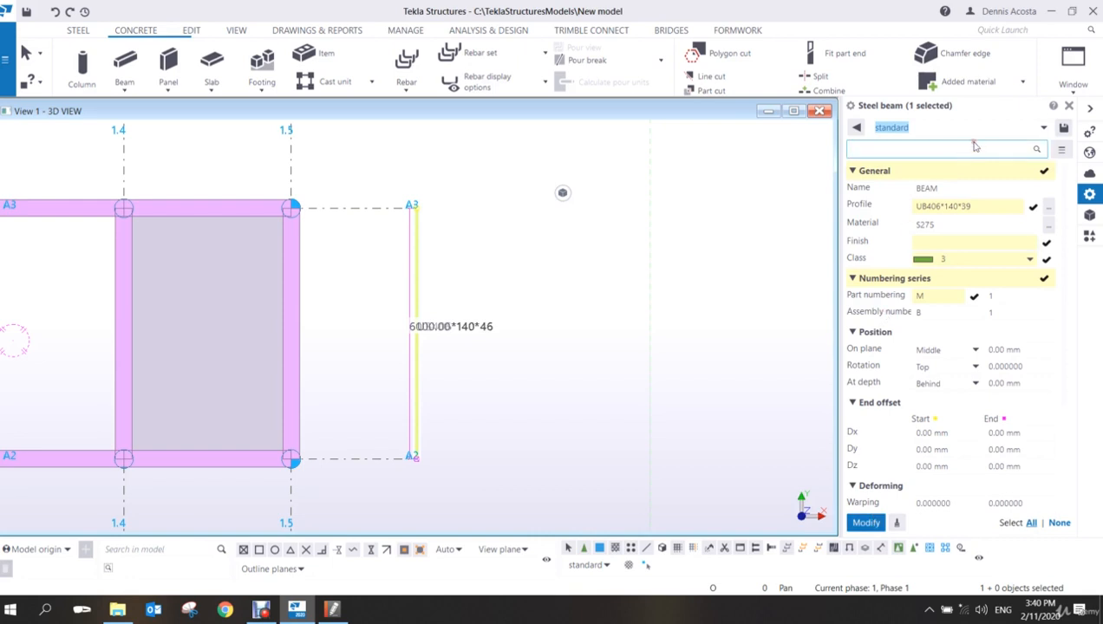
left_click(1043, 130)
left_click(949, 146)
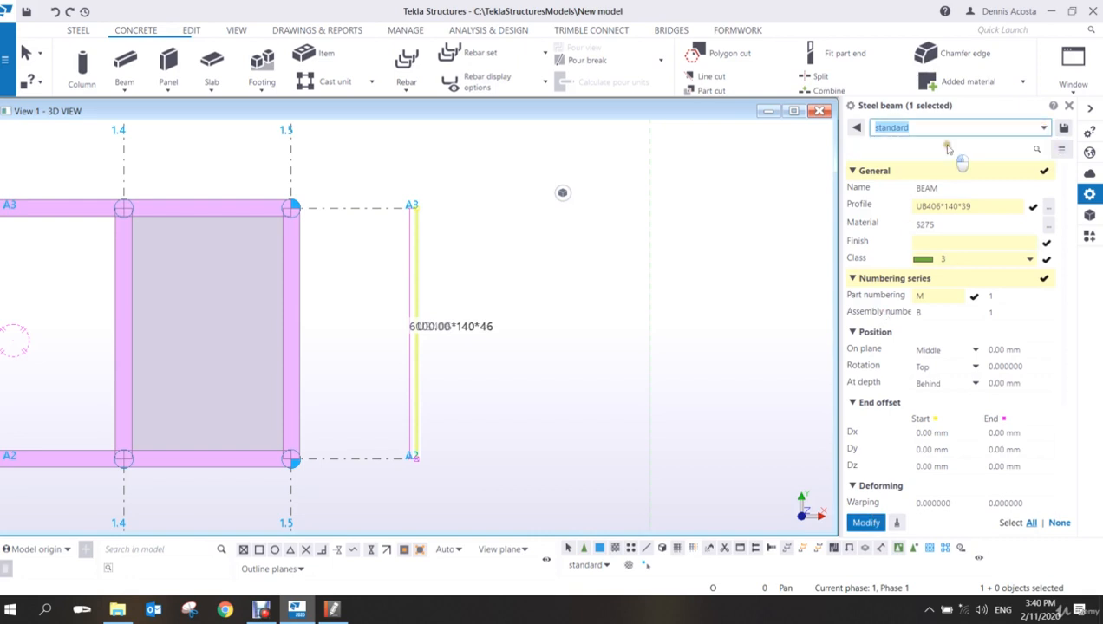
left_click(691, 202)
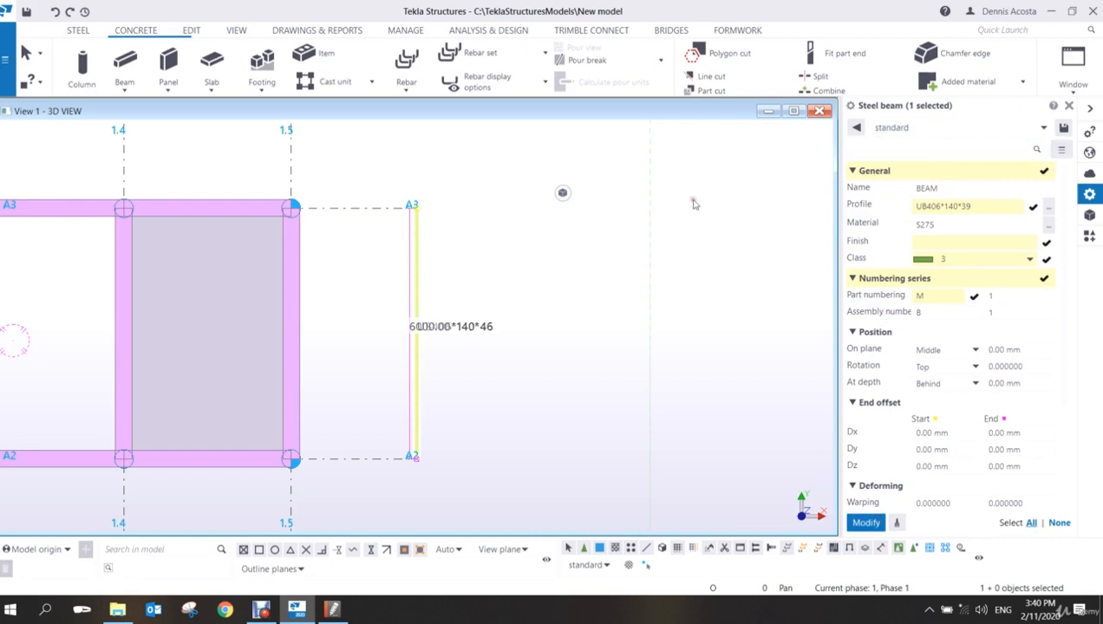
left_click(124, 70)
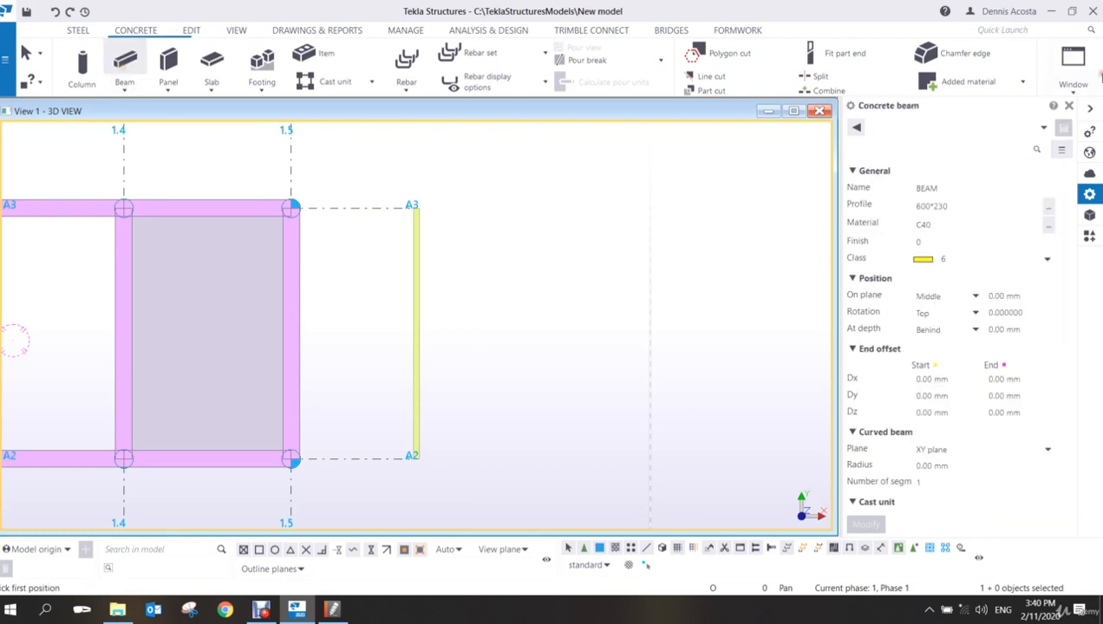
left_click_drag(566, 283, 374, 392)
key("Escape")
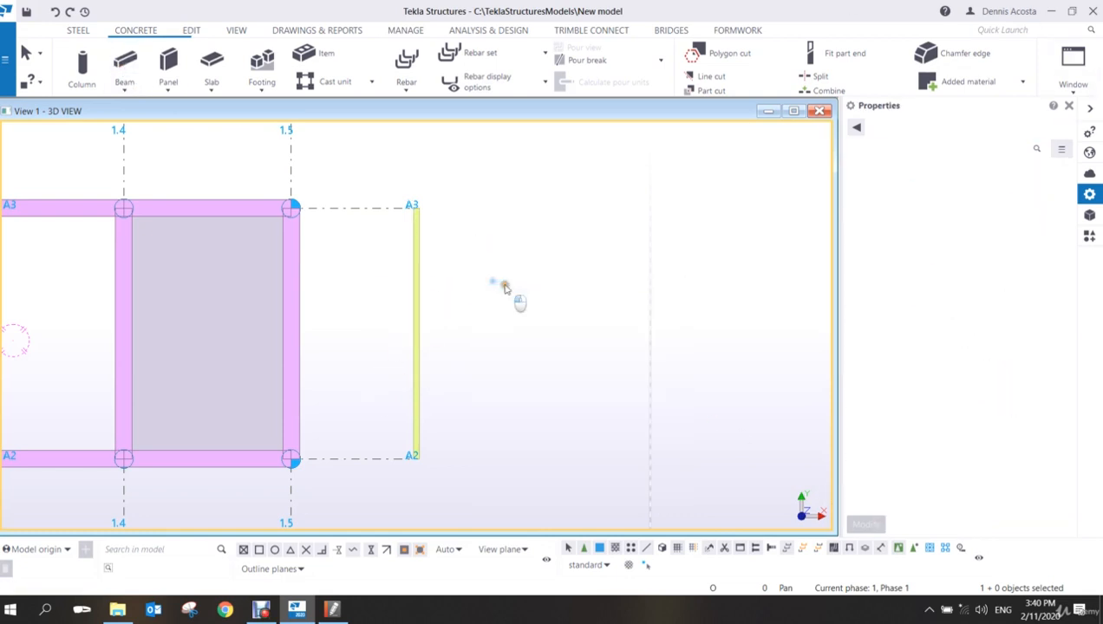
left_click(415, 299)
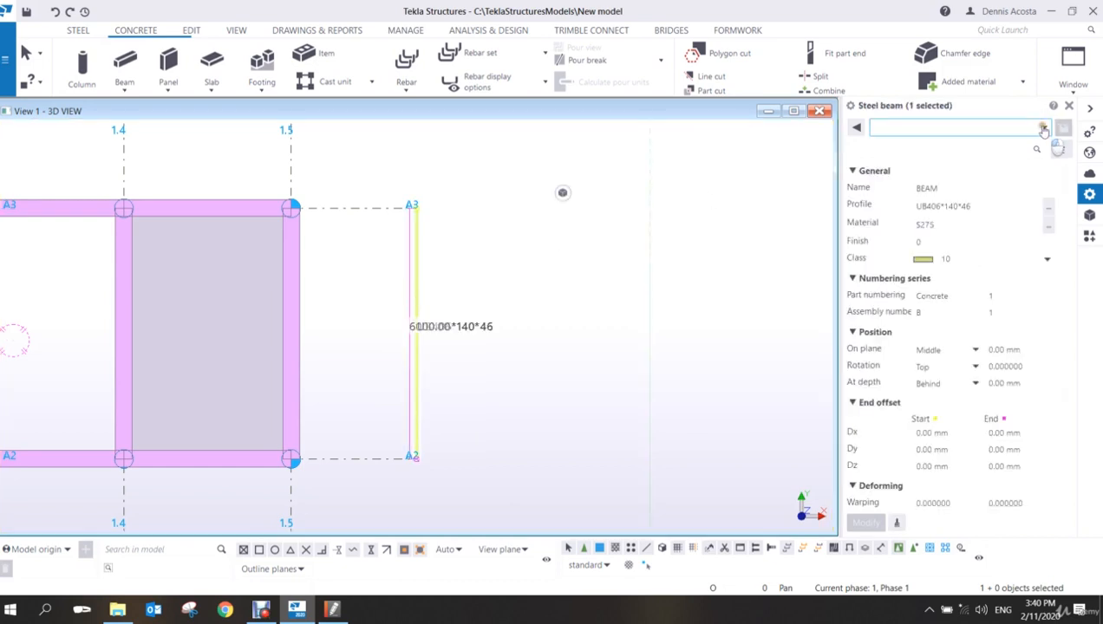
left_click(1041, 129)
left_click(917, 143)
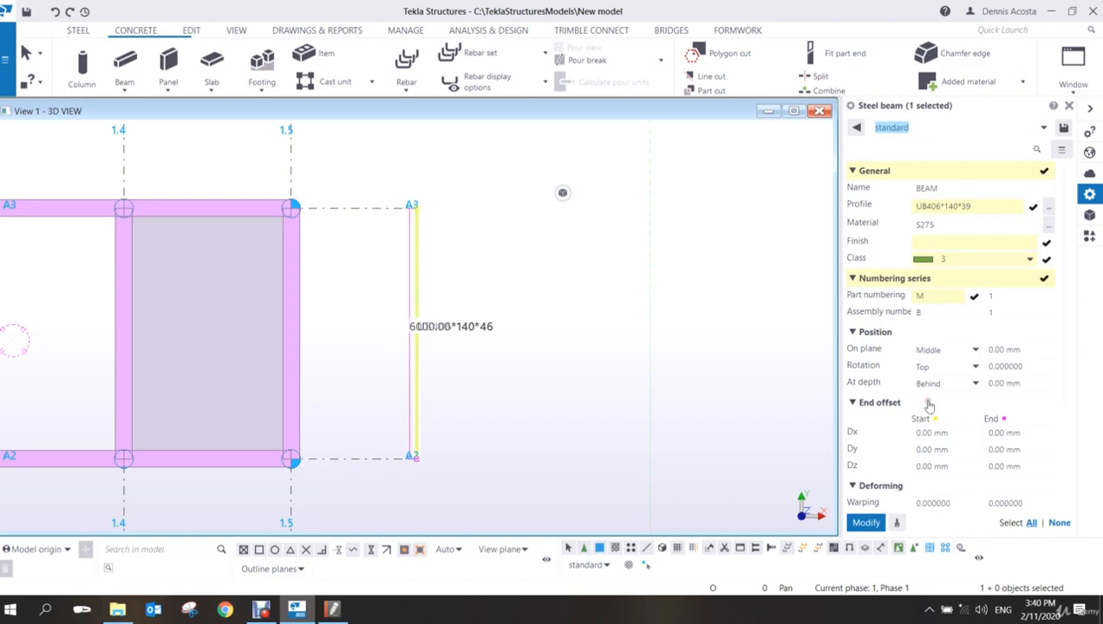
left_click(1044, 129)
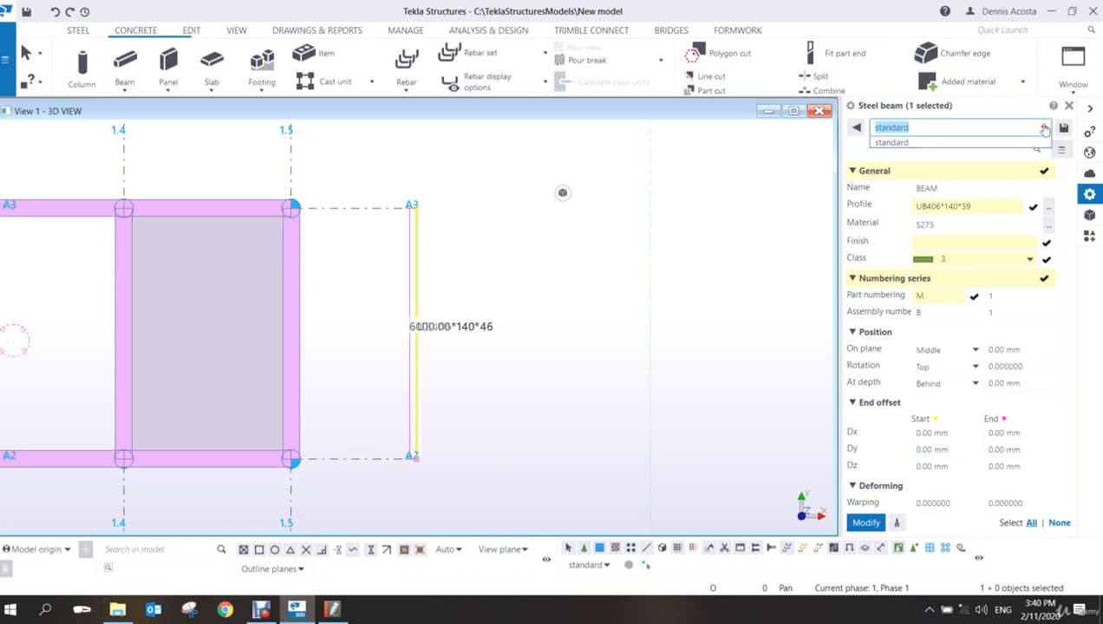
left_click(705, 251)
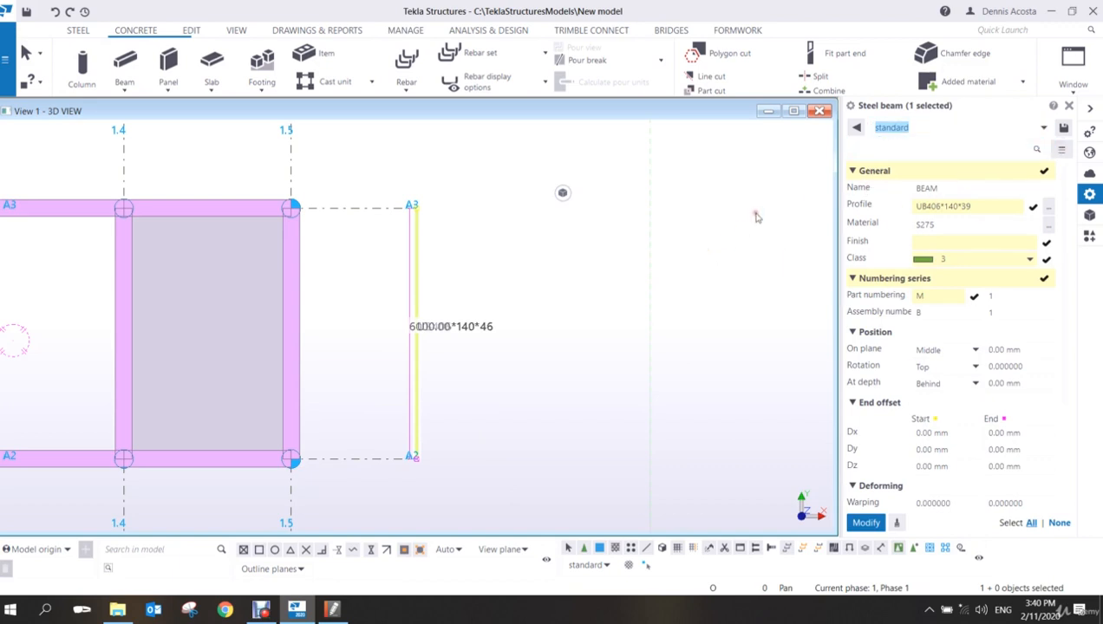
left_click(654, 229)
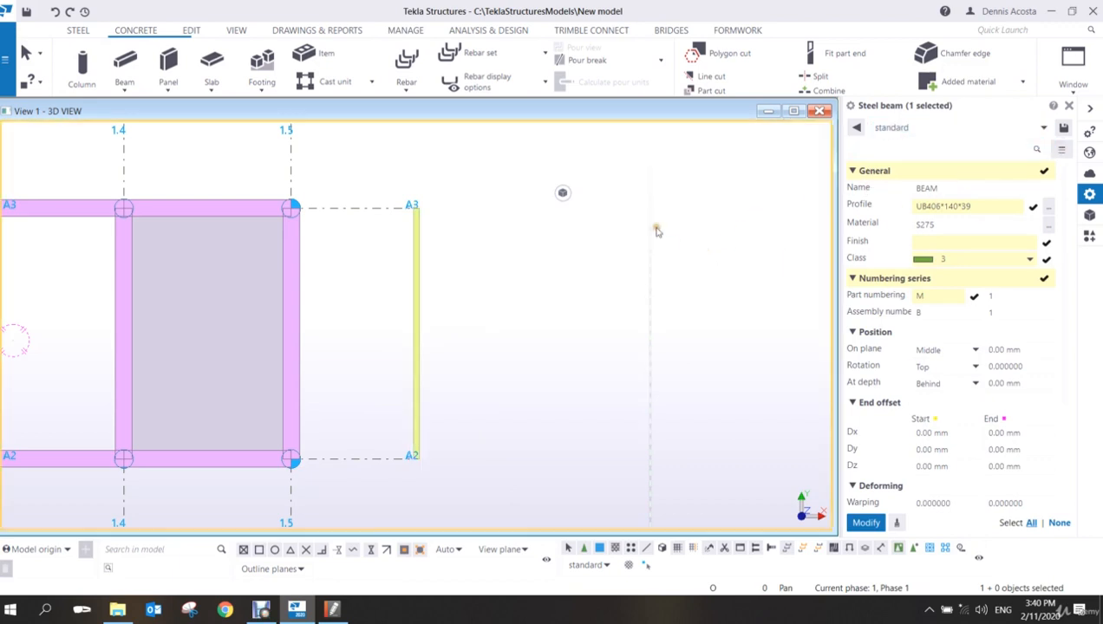
- Change the beam between the ends of grid lines A3 and A2 to profile 500*300 and material C40
left_click(418, 250)
left_click(971, 205)
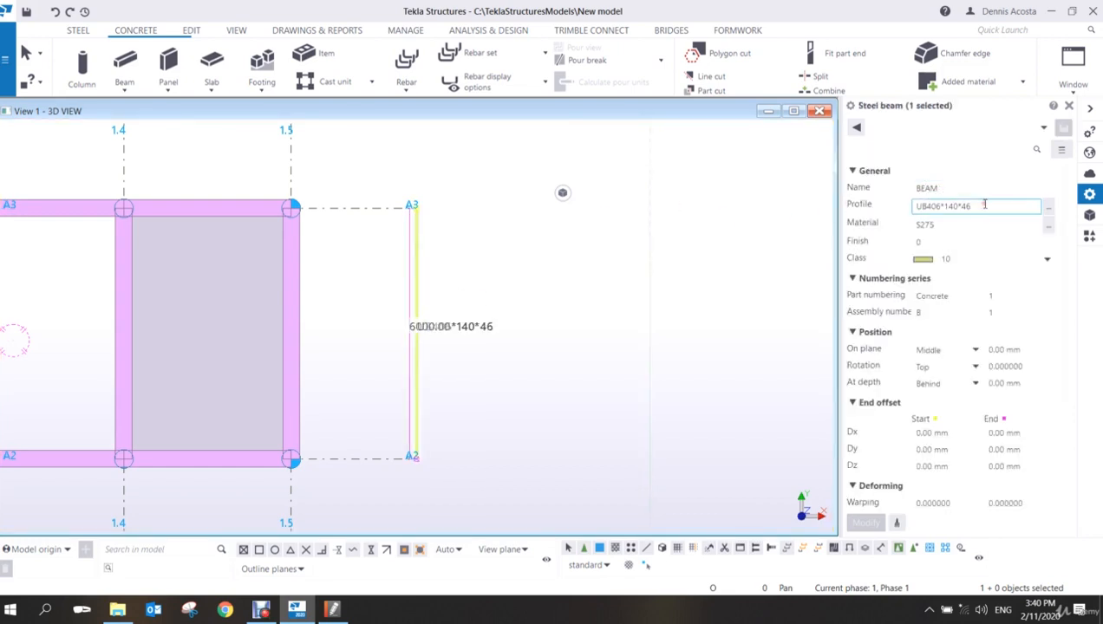
type("S0")
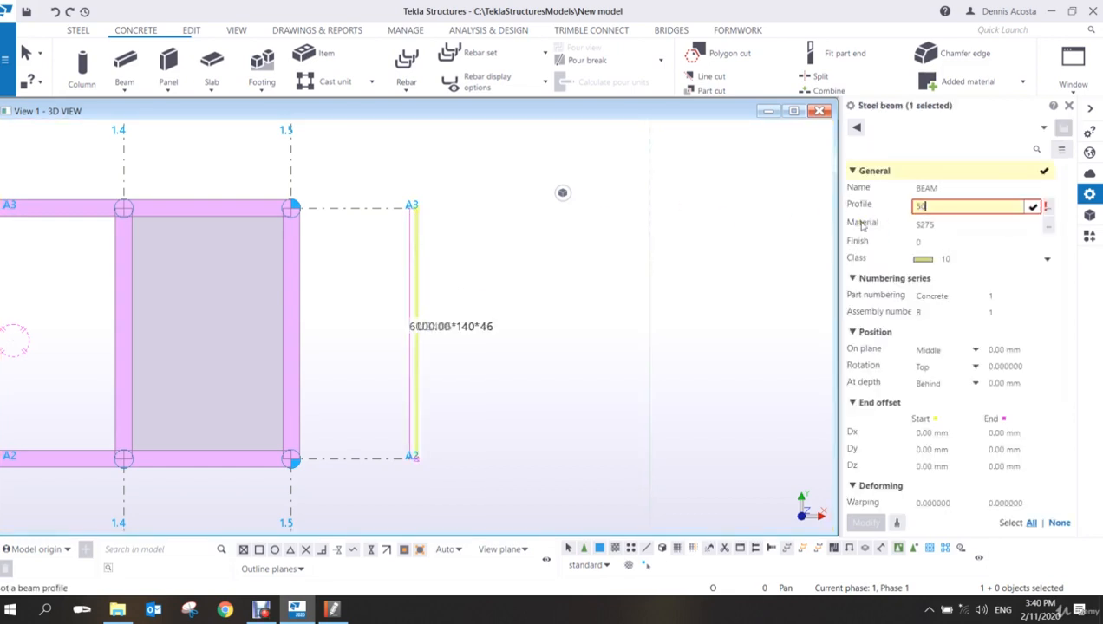
type("0")
type("*300")
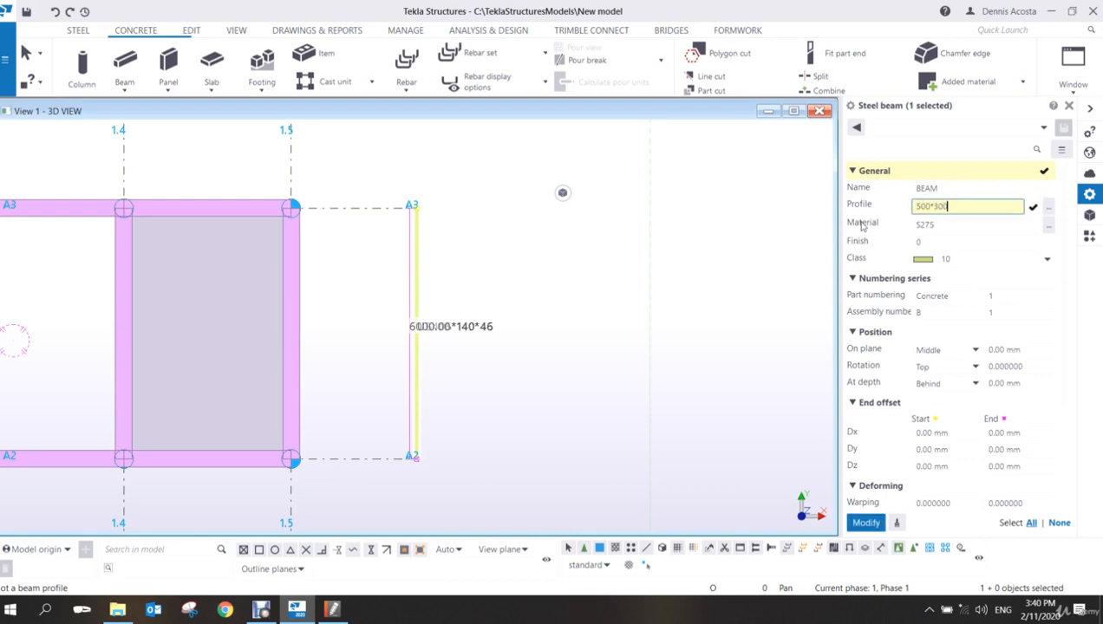
key("Return")
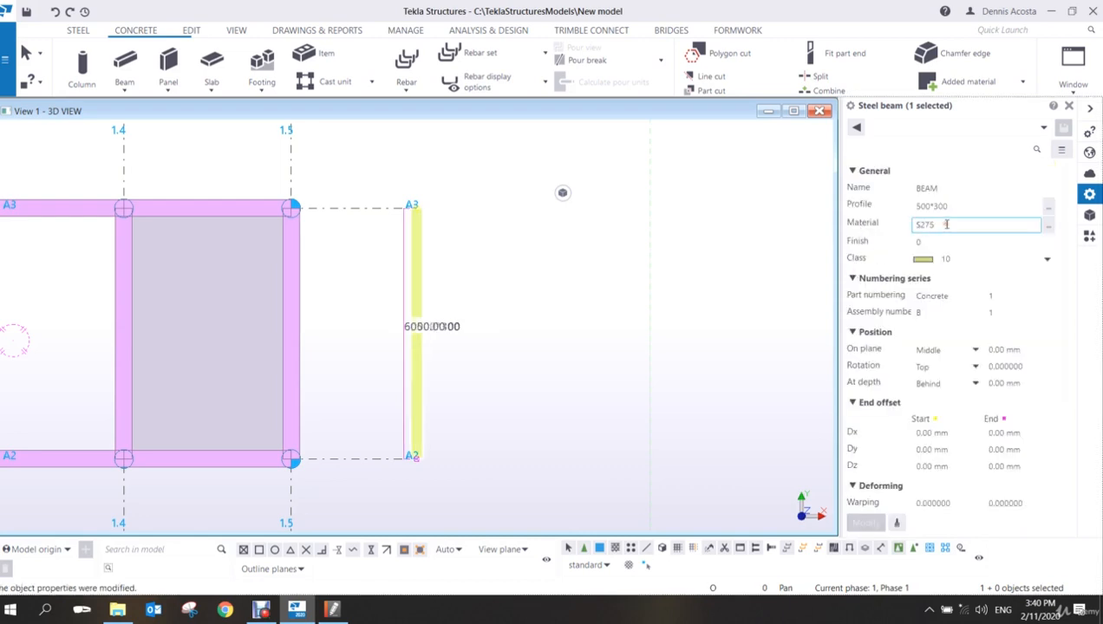
left_click_drag(945, 224, 816, 245)
type("C40")
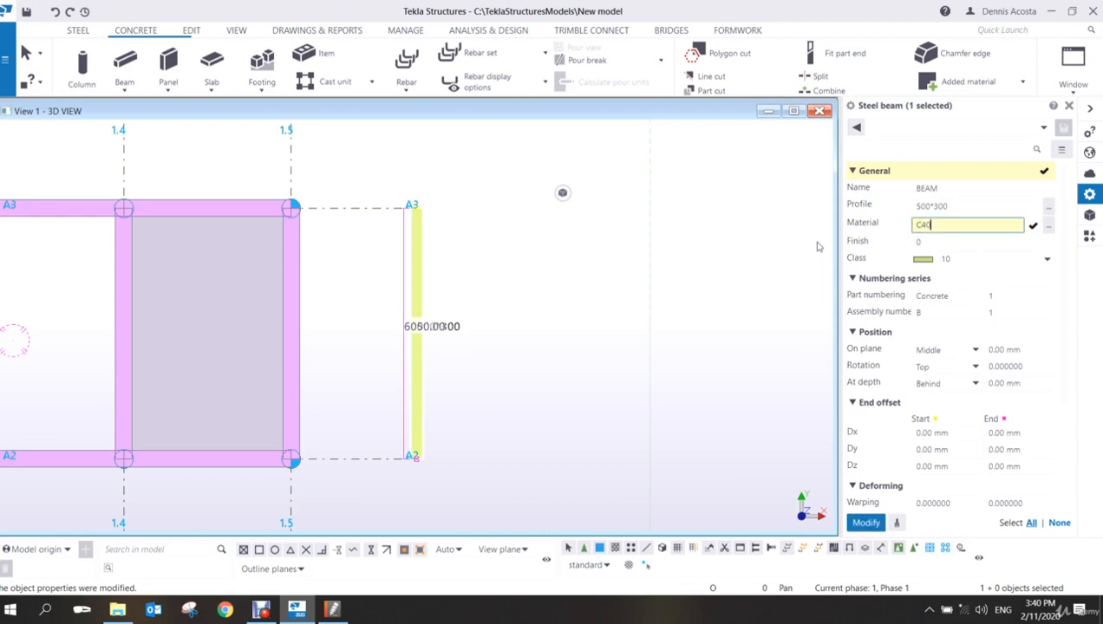
key("Return")
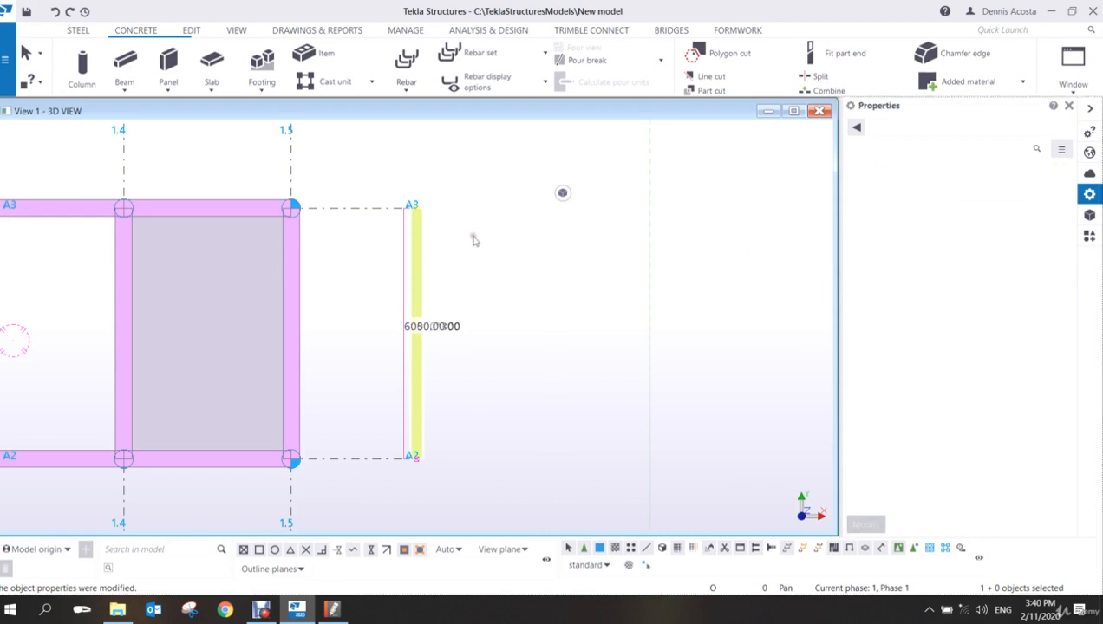
- Add construction lines outward from the beam's two ends, about 4000 mm along grid line A3 and about 3500 mm along A2
scroll(446, 295, "up", 5)
scroll(453, 262, "down", 4)
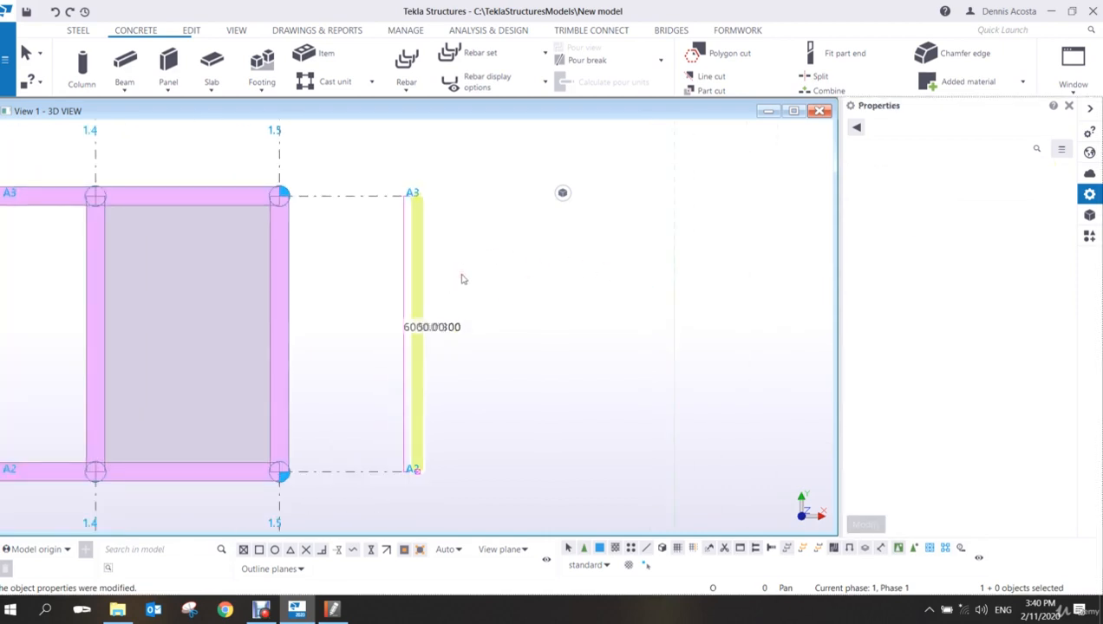
scroll(434, 256, "up", 4)
scroll(420, 230, "down", 5)
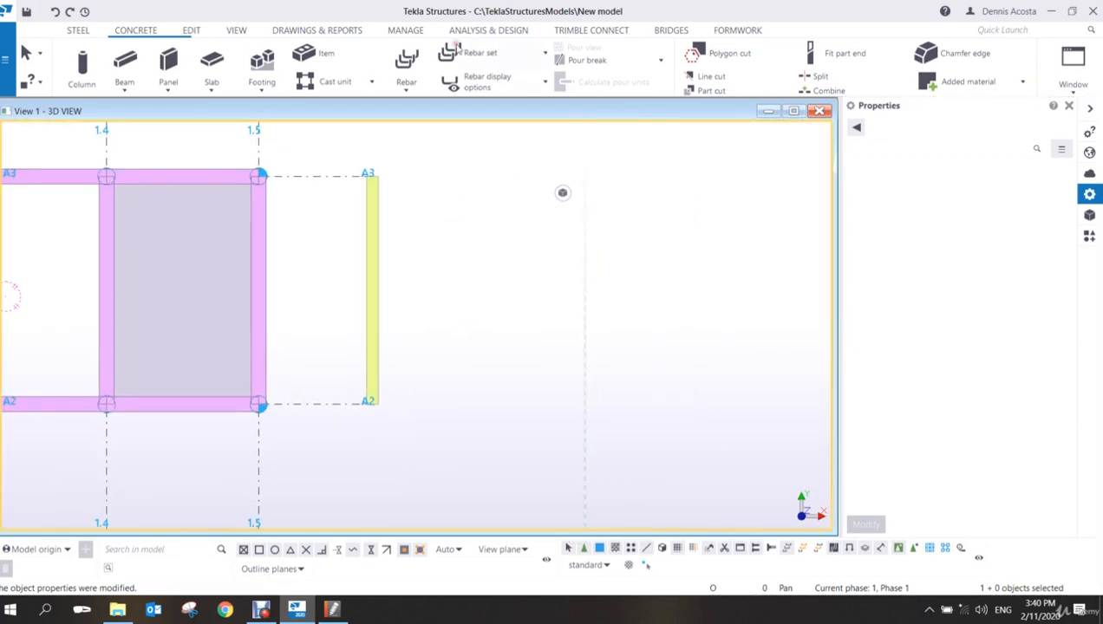
left_click(190, 32)
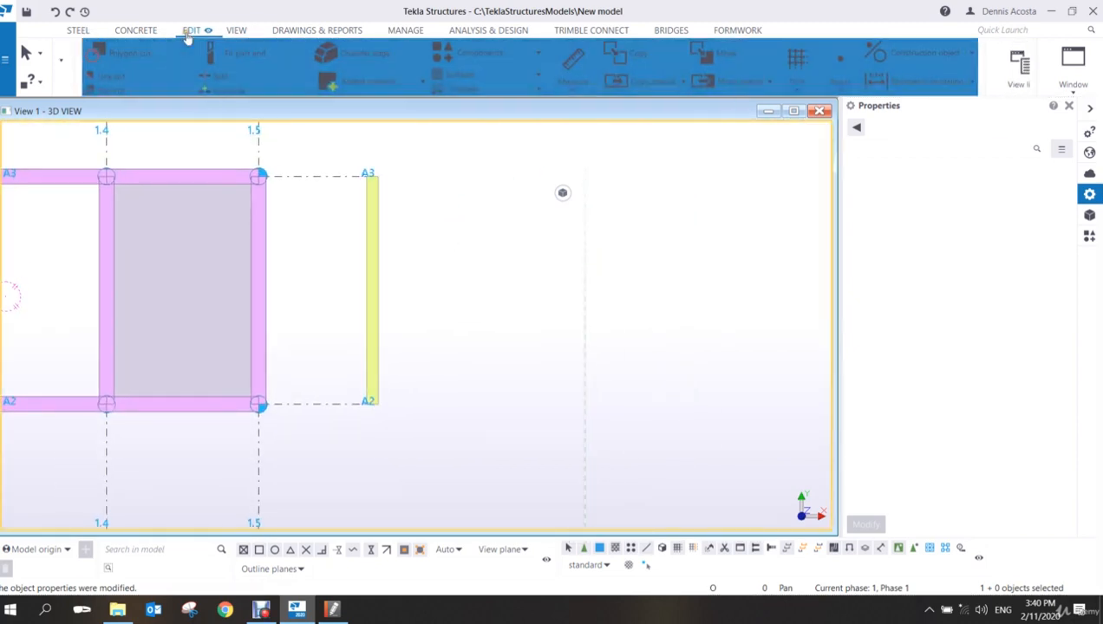
left_click(898, 53)
left_click(888, 86)
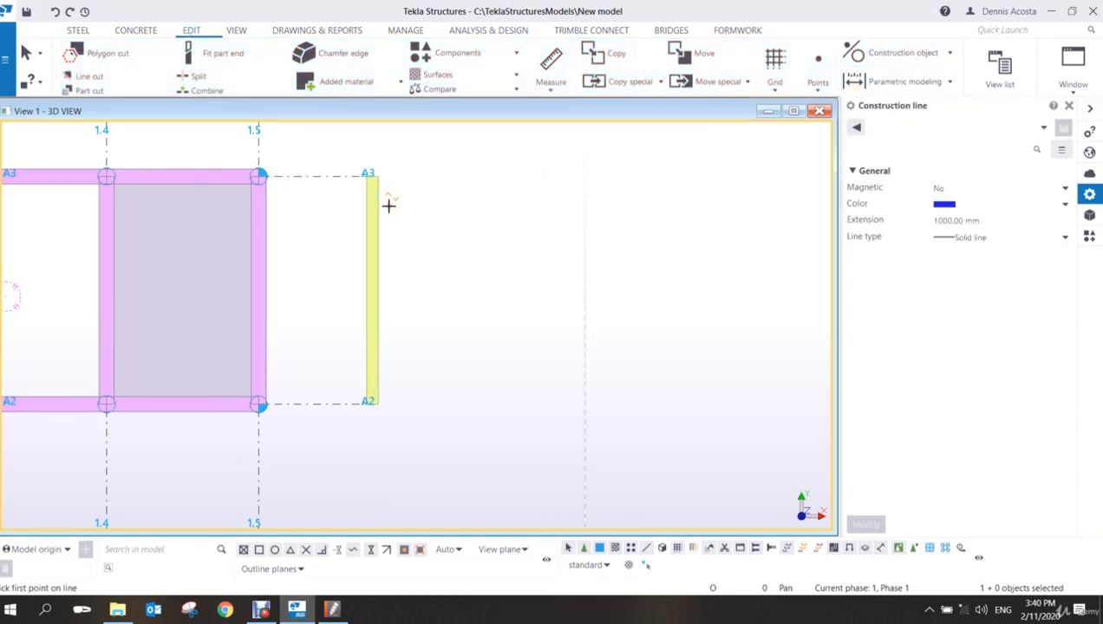
left_click(370, 178)
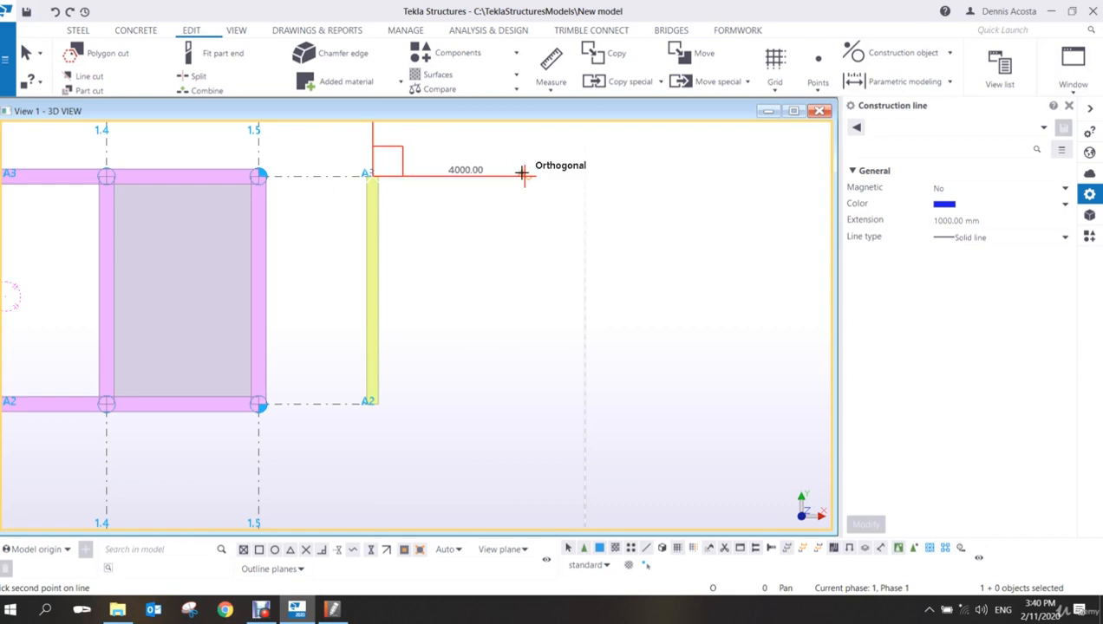
left_click(522, 174)
left_click(372, 405)
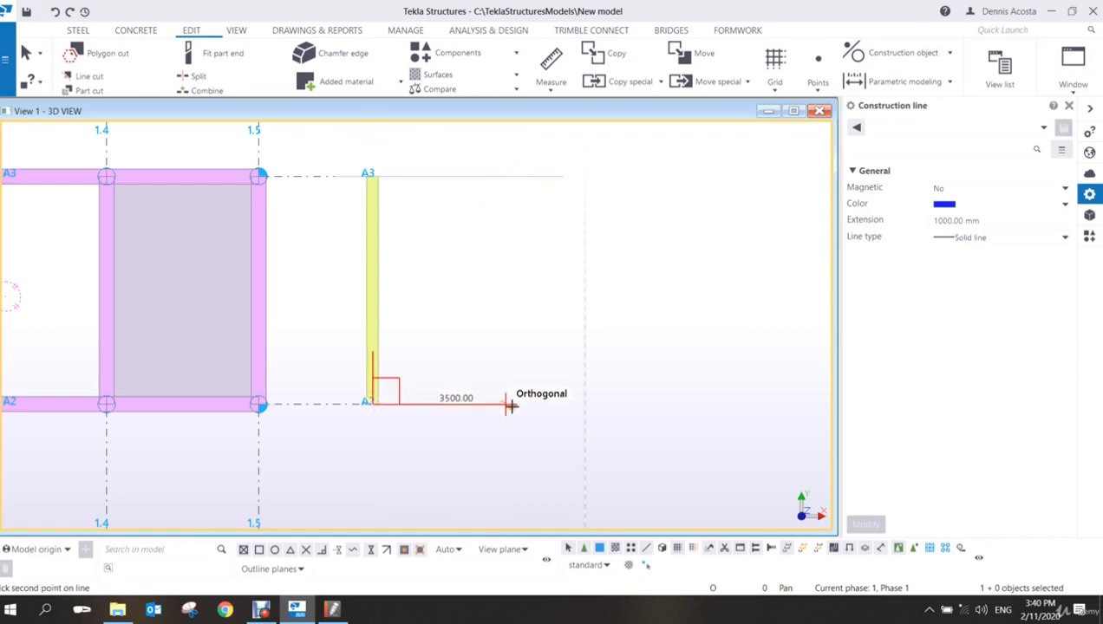
left_click(513, 404)
- Add a construction circle of about 1565 mm radius beyond the beam, with its radius point perpendicular on the A3 construction line
scroll(486, 264, "up", 2)
scroll(477, 252, "down", 3)
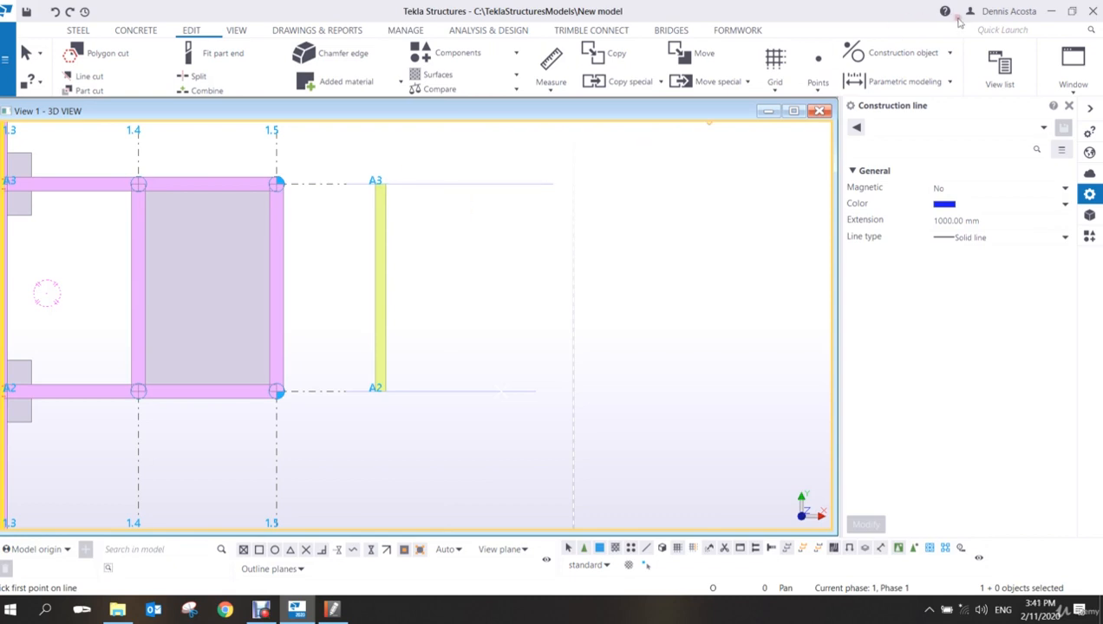
left_click(934, 53)
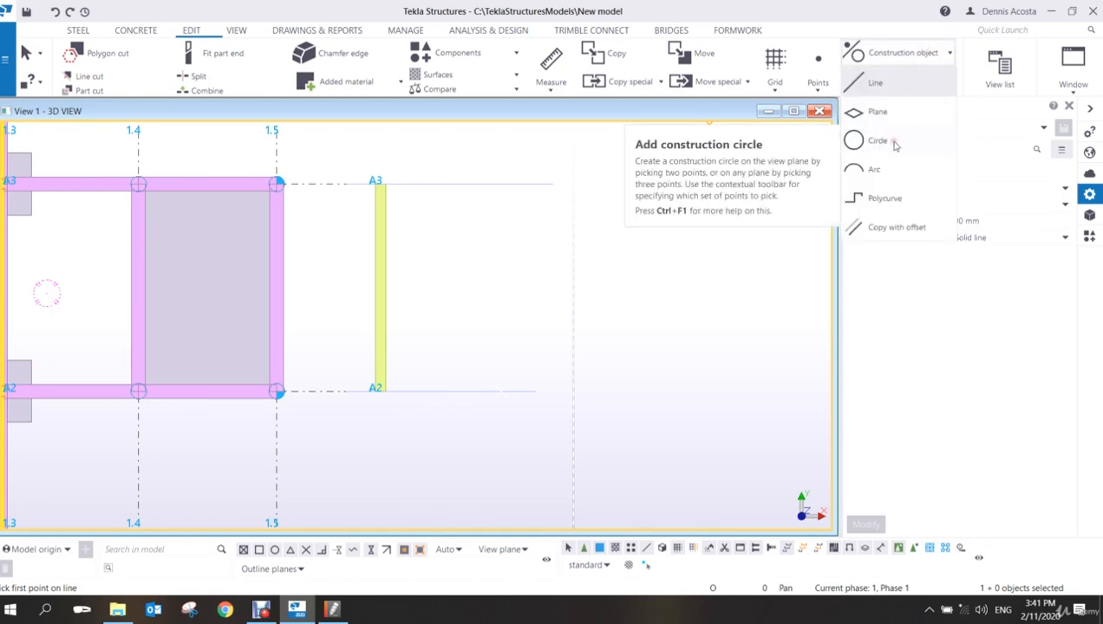
left_click(891, 144)
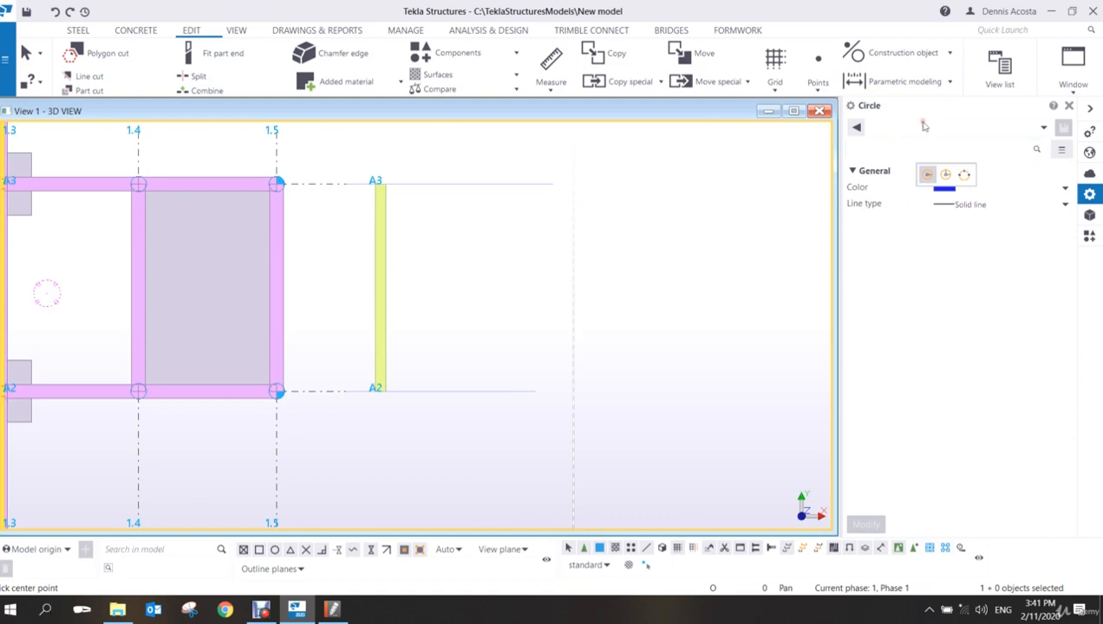
left_click(932, 180)
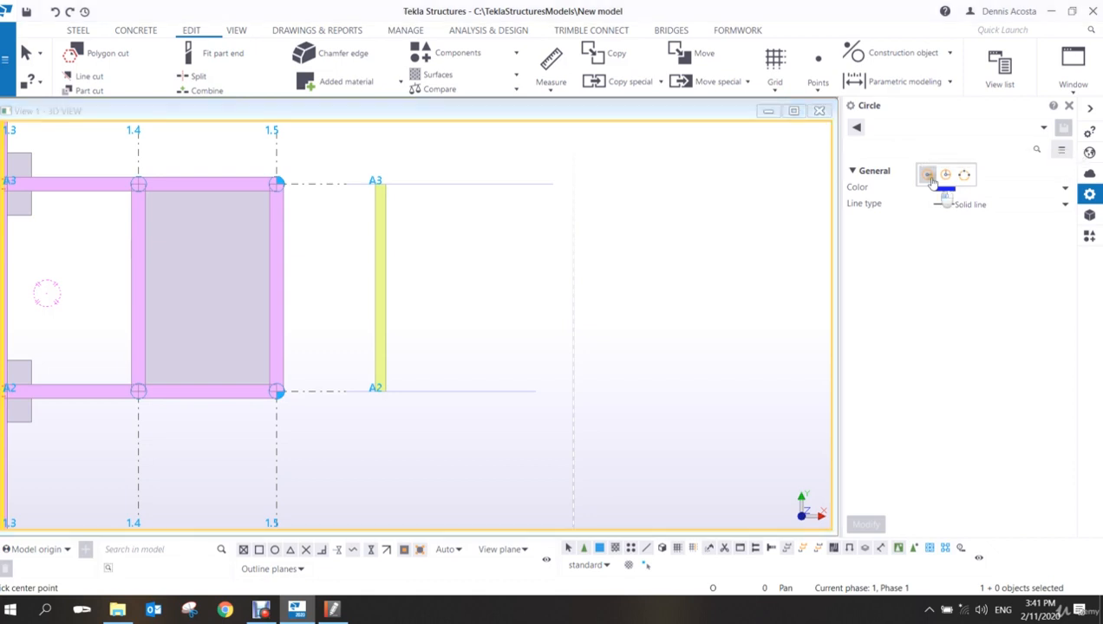
left_click(437, 238)
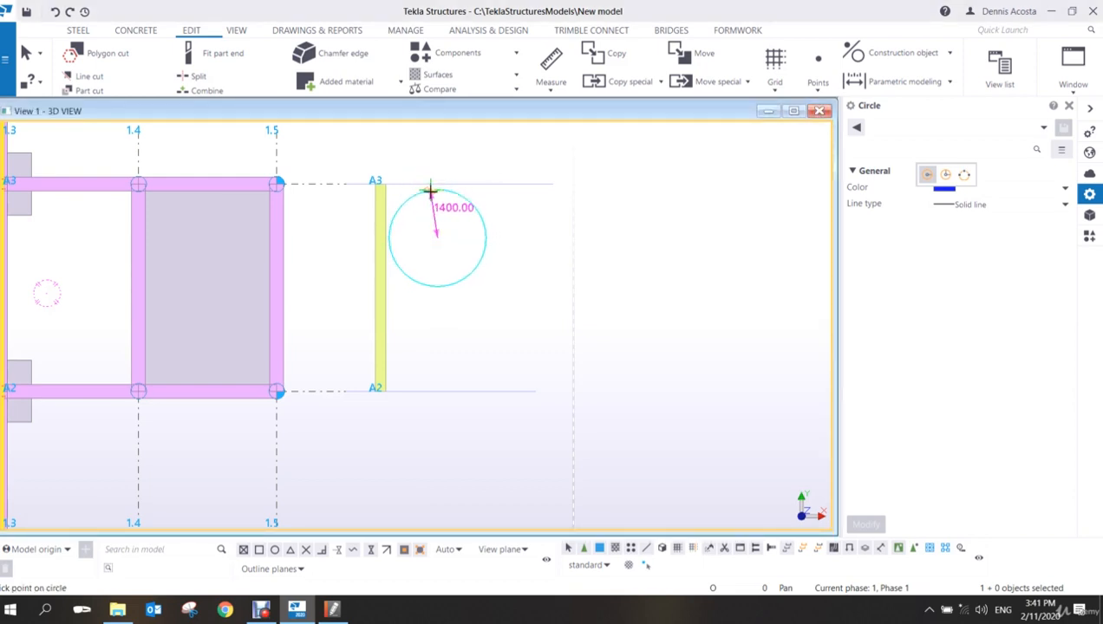
scroll(425, 192, "up", 3)
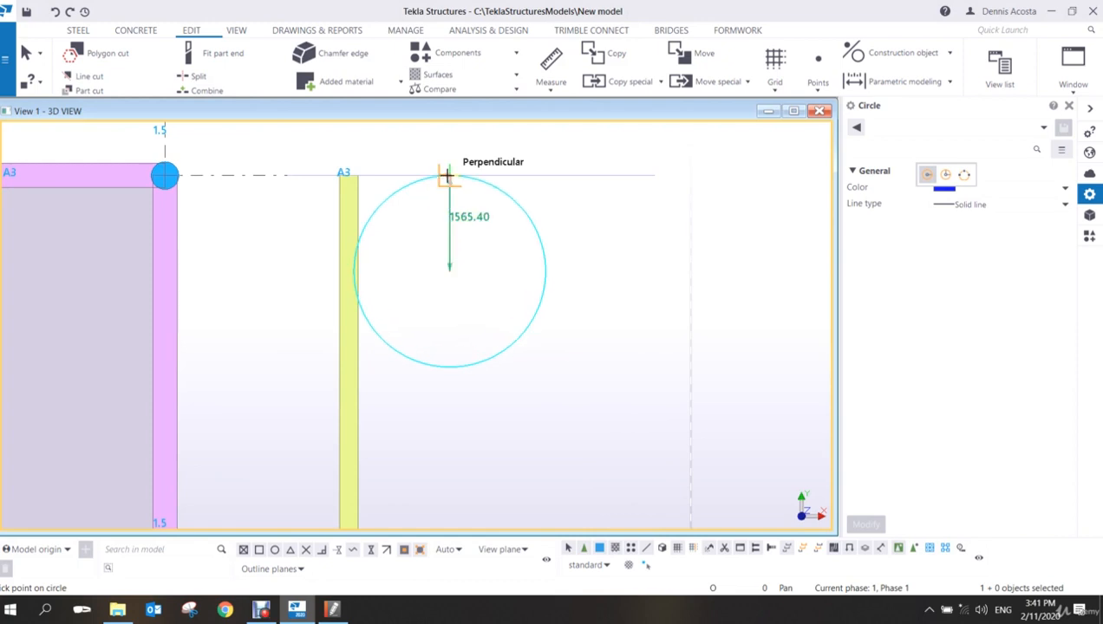
left_click(447, 176)
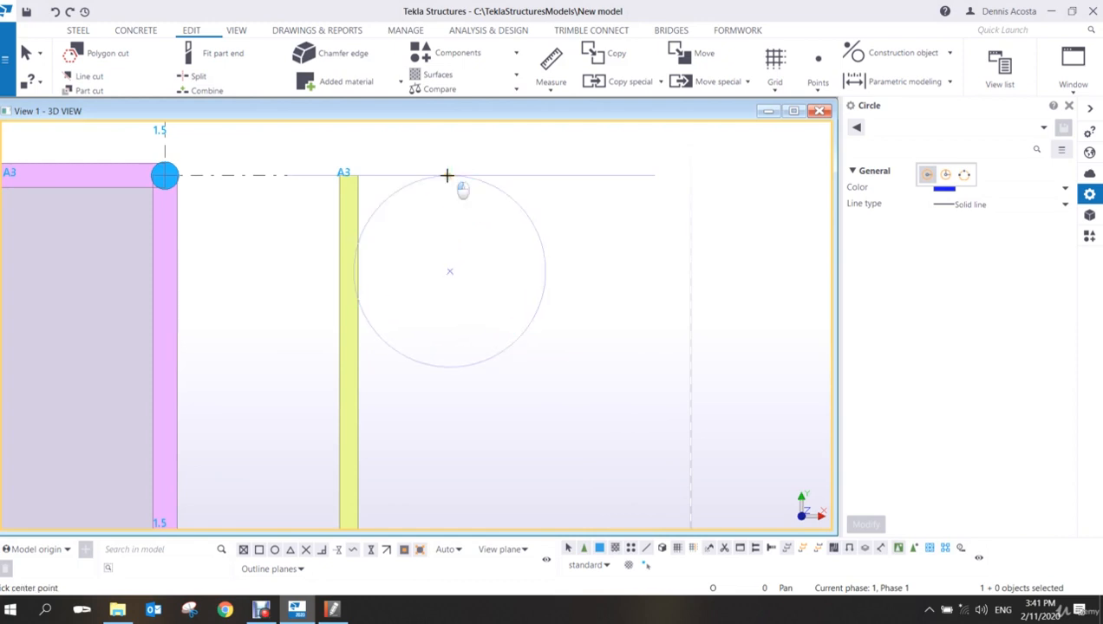
- End the circle command and delete the construction circle beyond the concrete beam
key("Escape")
scroll(558, 265, "down", 2)
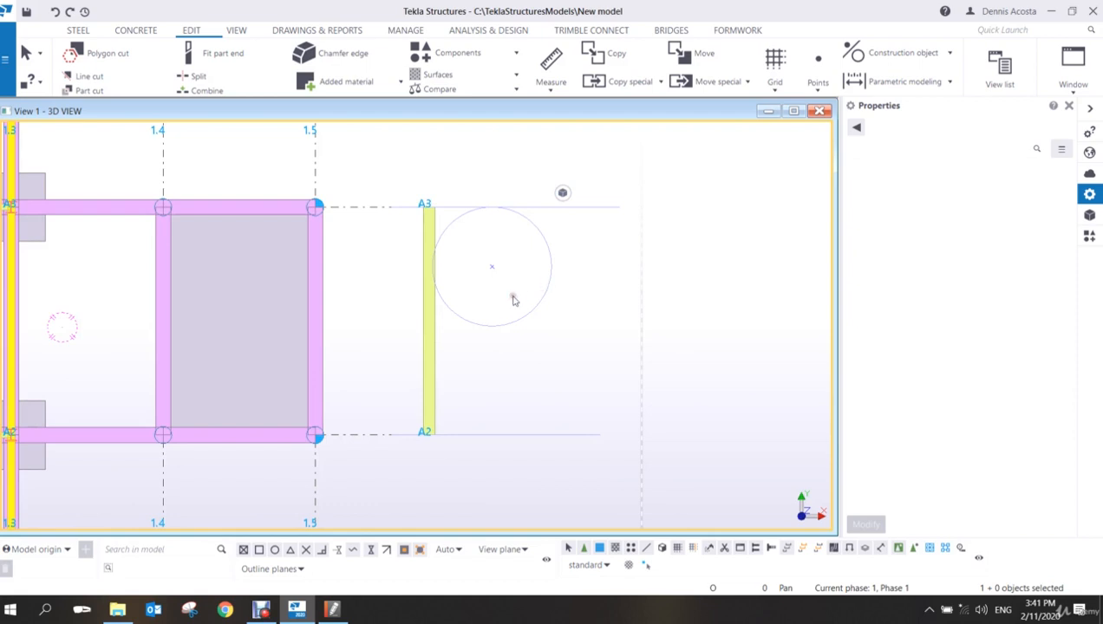
scroll(474, 320, "up", 3)
left_click(548, 173)
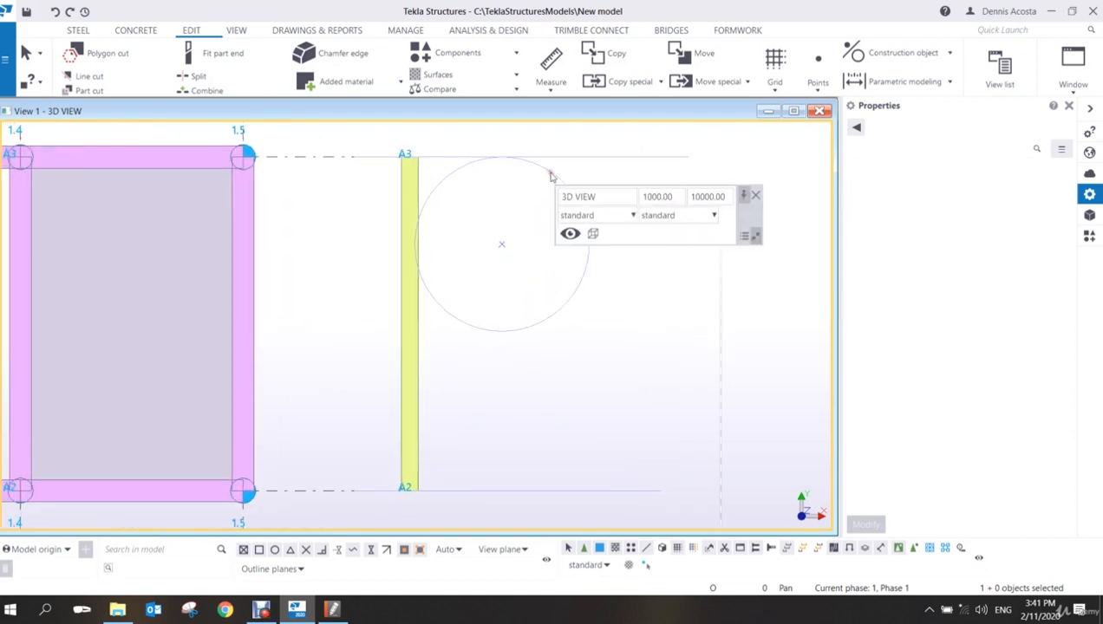
key("Delete")
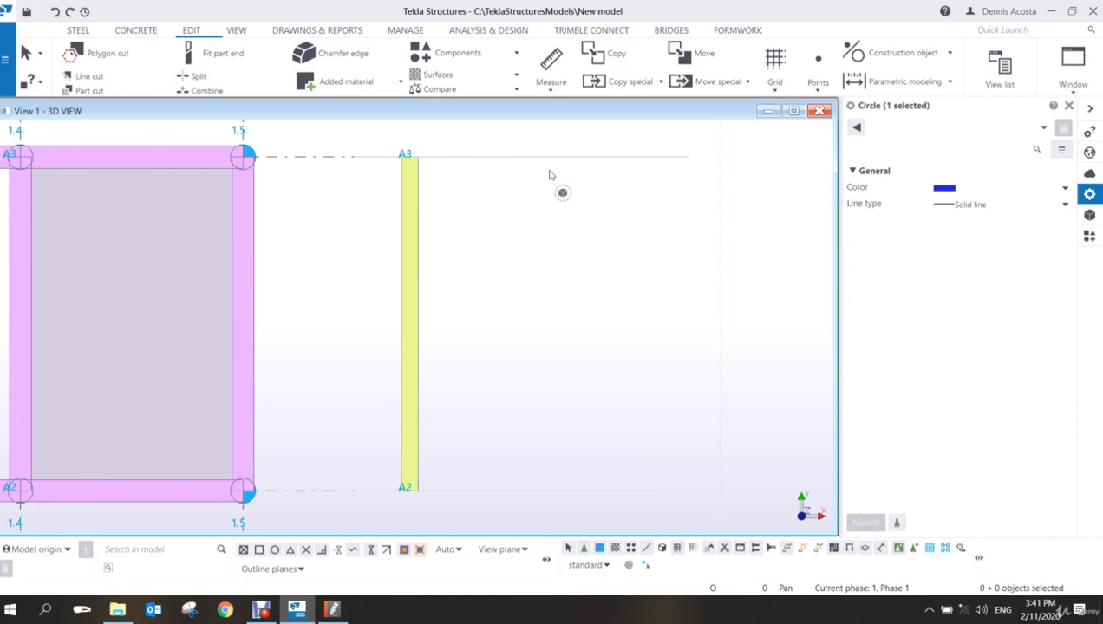
- Add a centre-and-radius construction circle of about 1893 mm radius overlapping the beam, with its radius point perpendicular on the A3 construction line
left_click(907, 53)
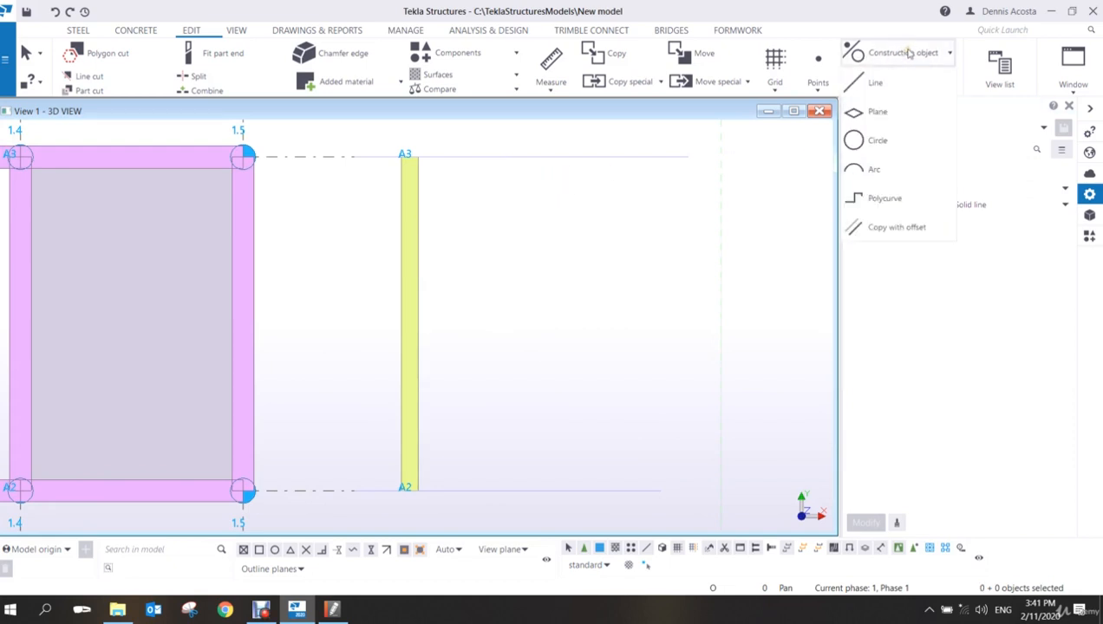
left_click(876, 143)
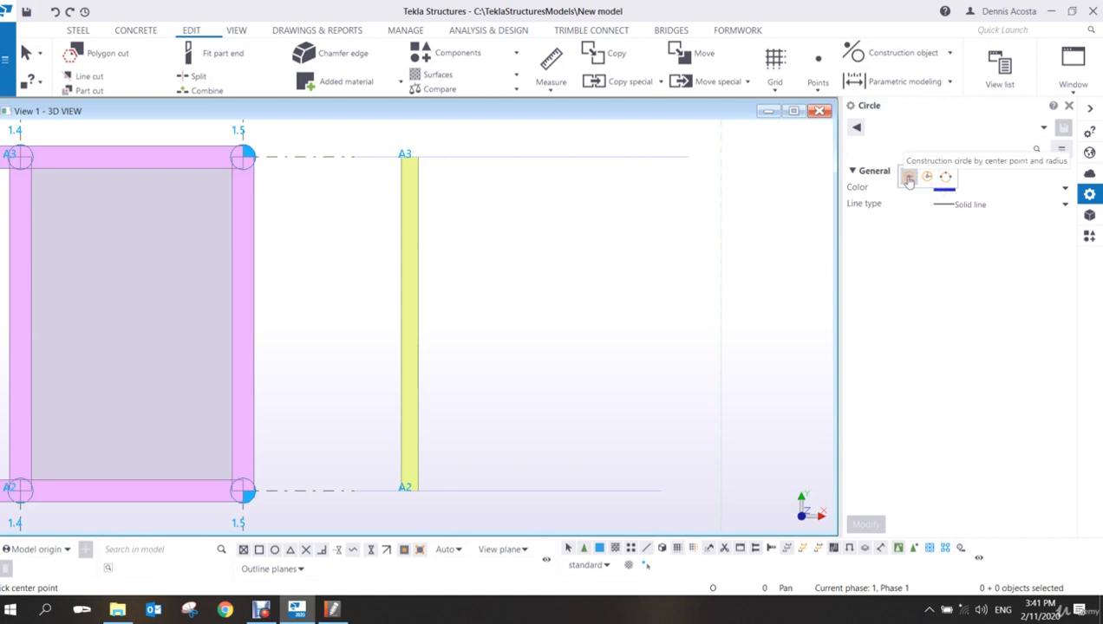
left_click(908, 178)
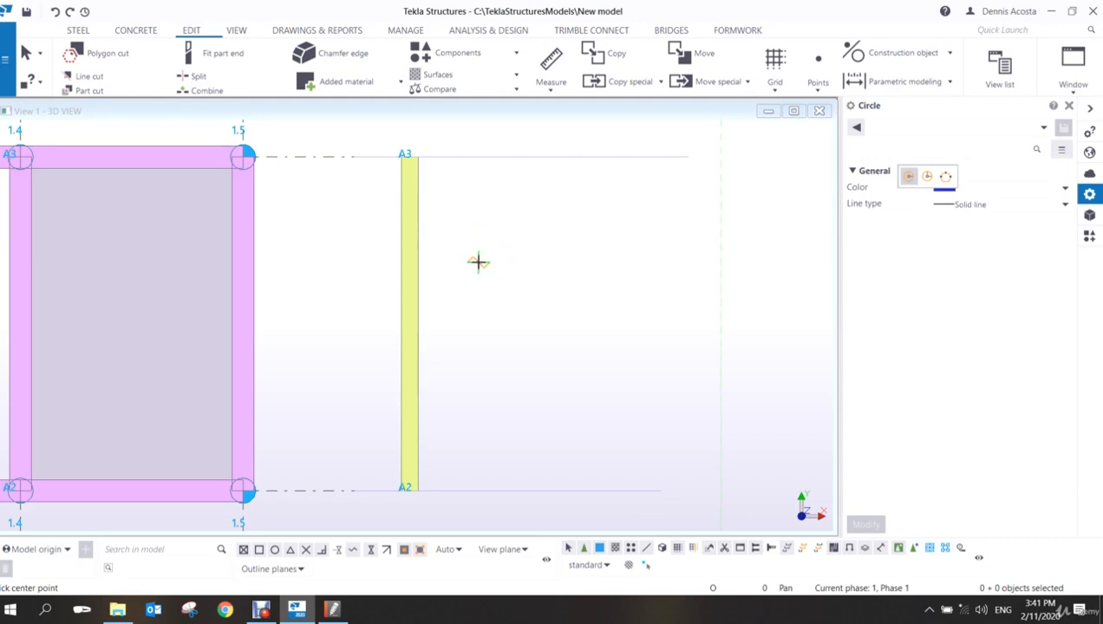
left_click(475, 262)
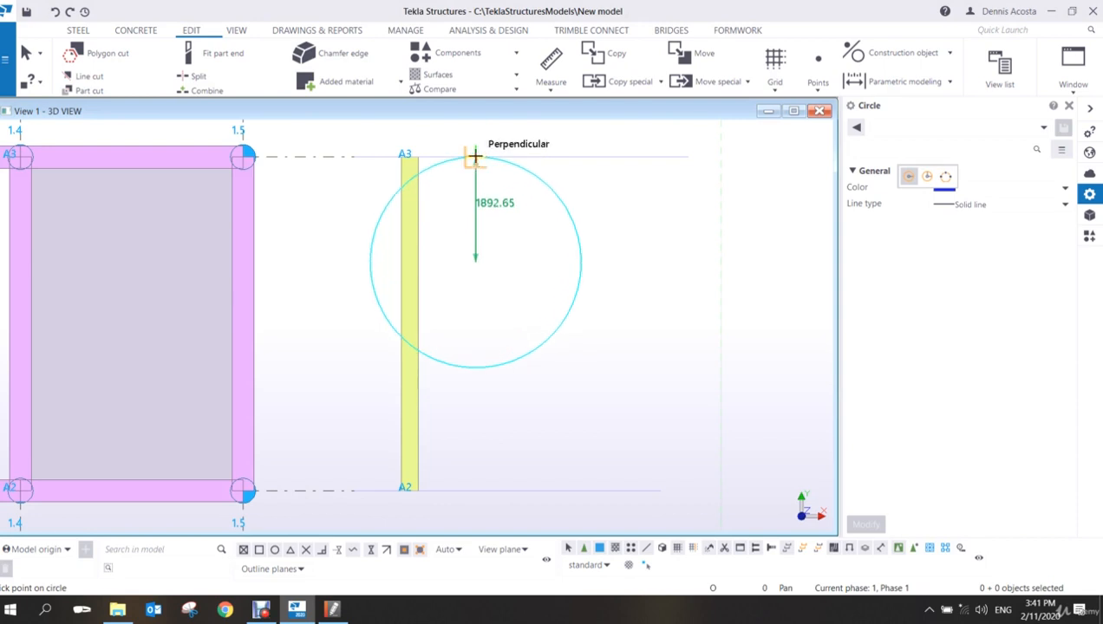
scroll(475, 156, "up", 3)
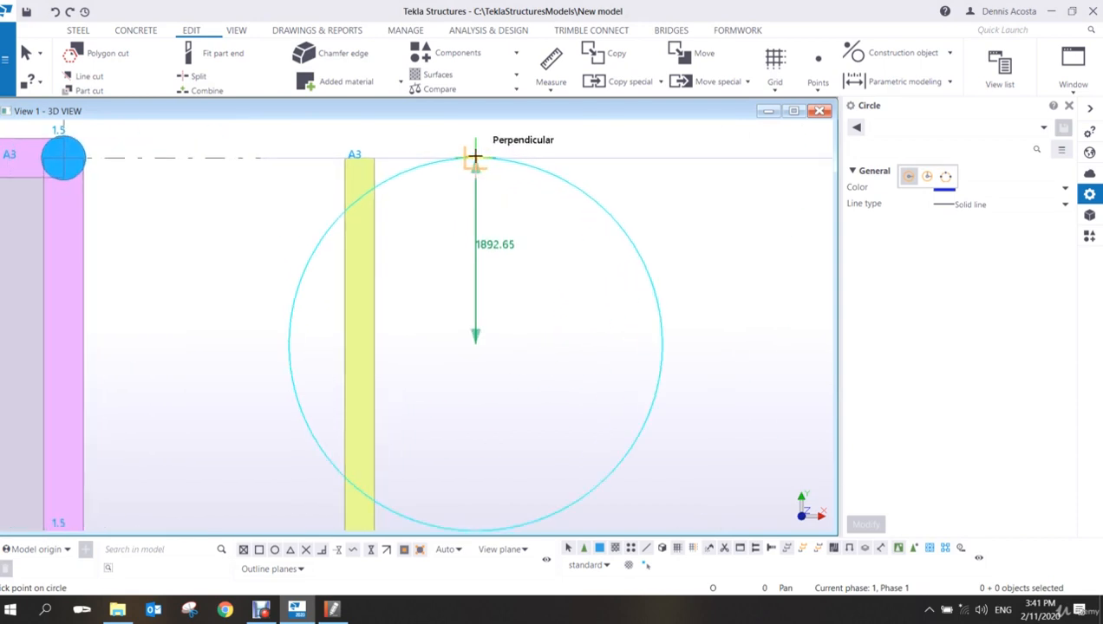
left_click(475, 156)
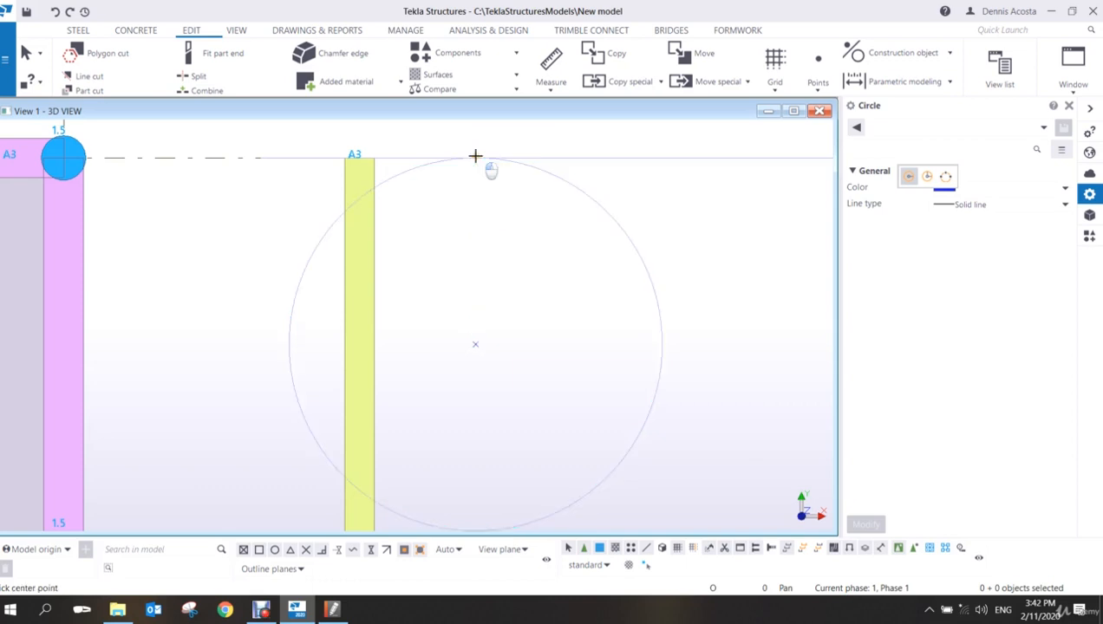
scroll(499, 270, "down", 5)
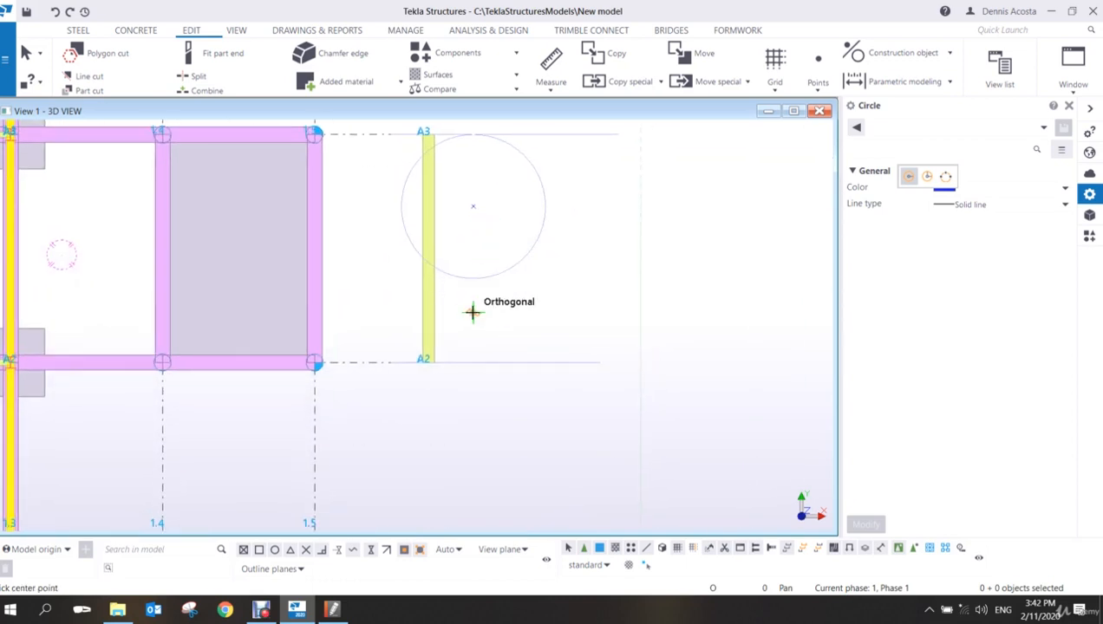
- Try a smaller construction circle with its radius point perpendicular on the A2 construction line, and delete it
scroll(473, 317, "up", 4)
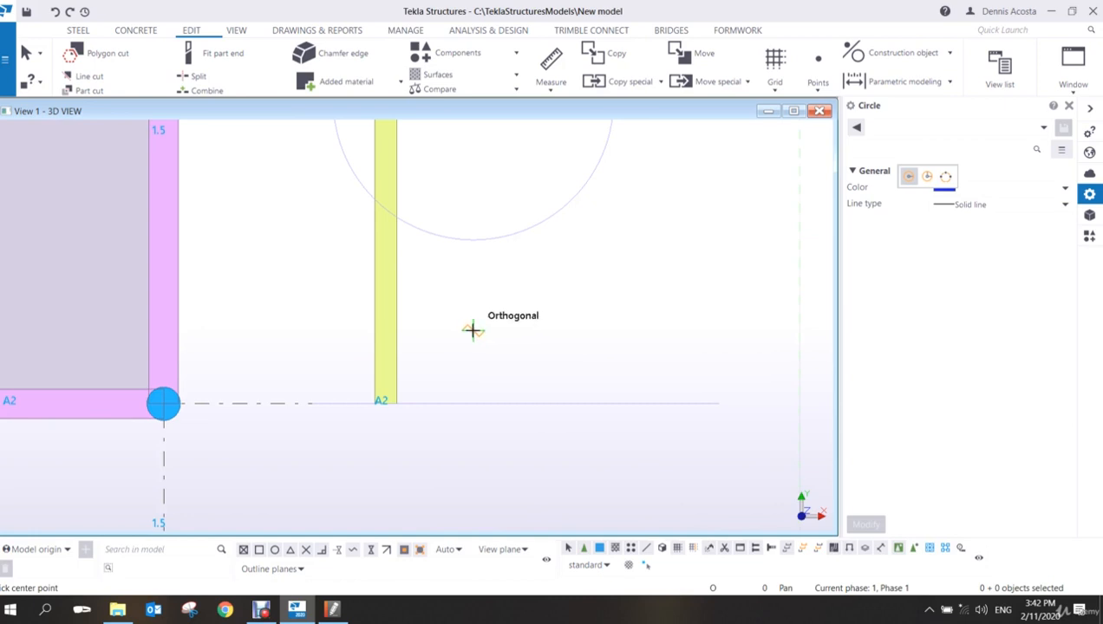
left_click(475, 331)
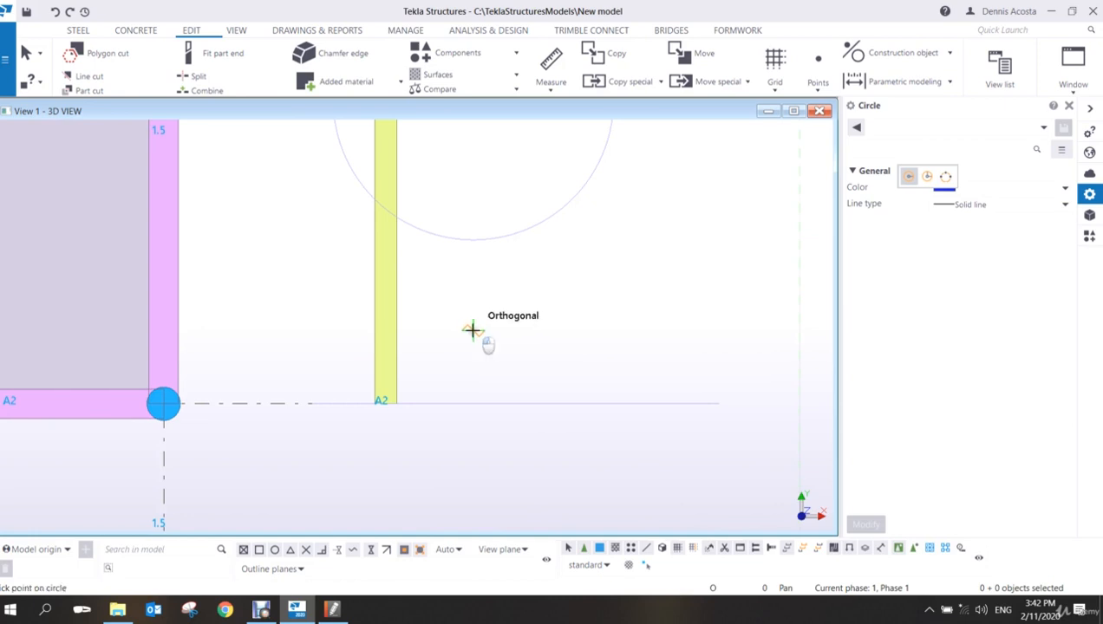
left_click(472, 404)
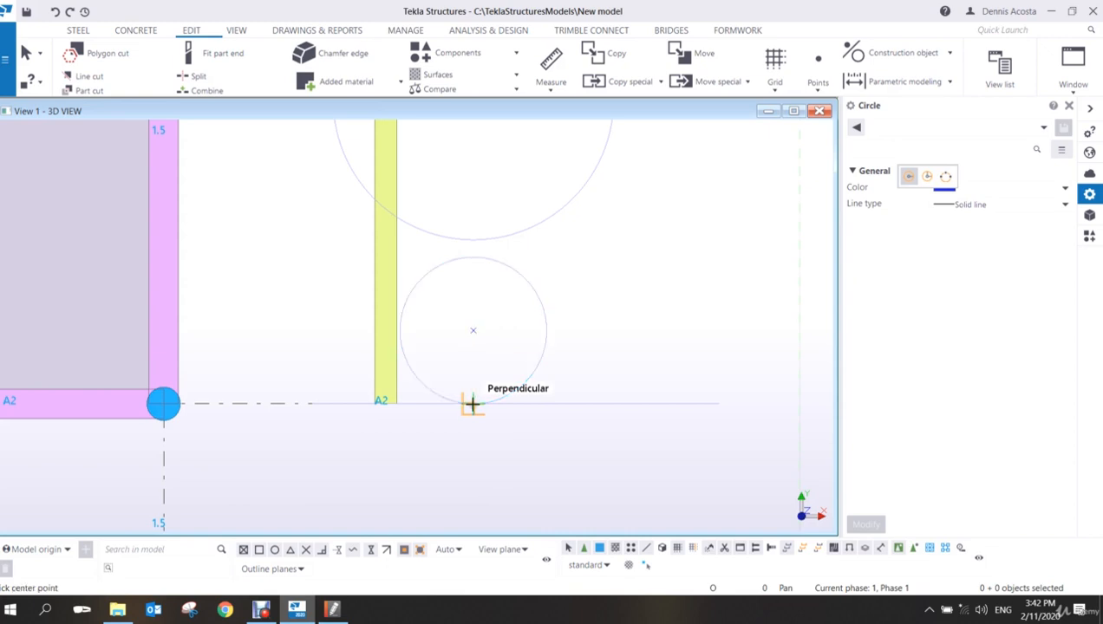
right_click(598, 239)
left_click(629, 249)
scroll(564, 332, "down", 3)
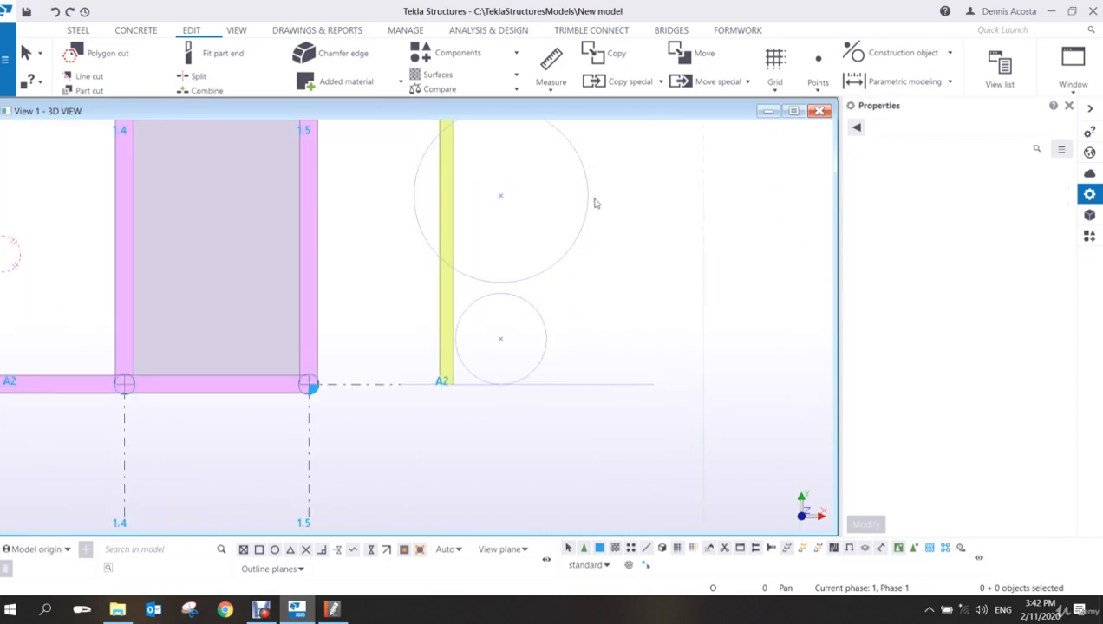
left_click(546, 364)
key("Delete")
left_click(903, 57)
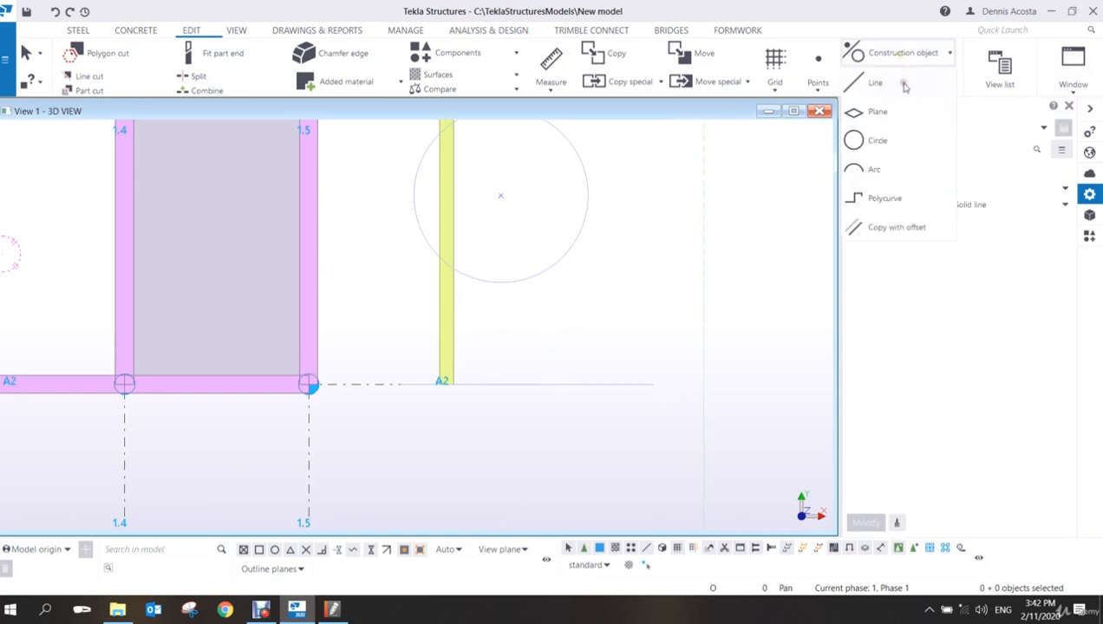
left_click(879, 139)
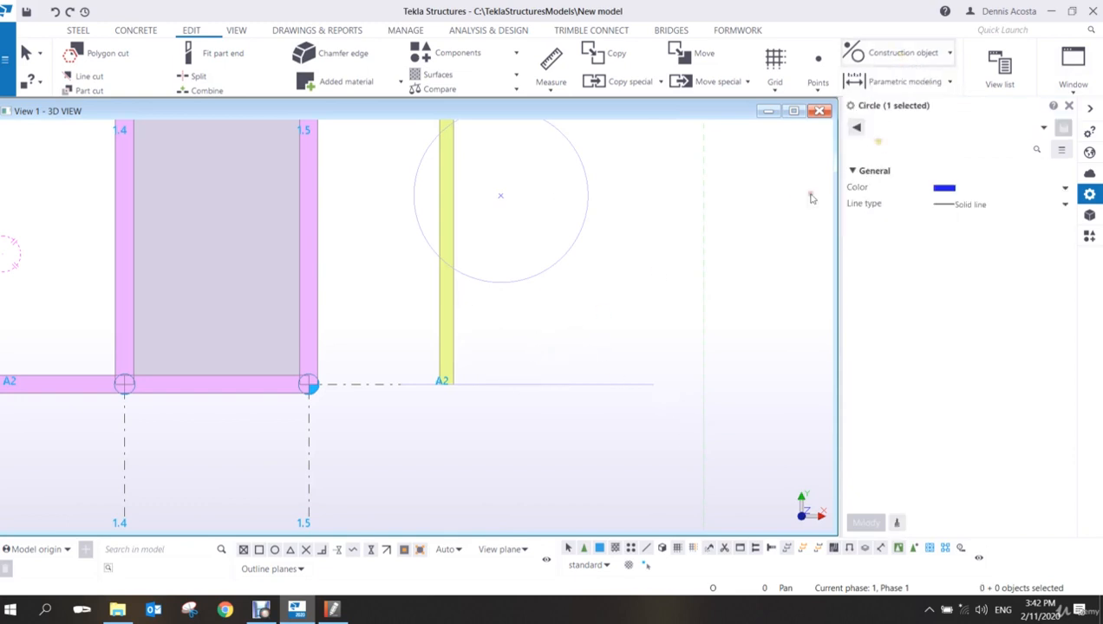
left_click(507, 312)
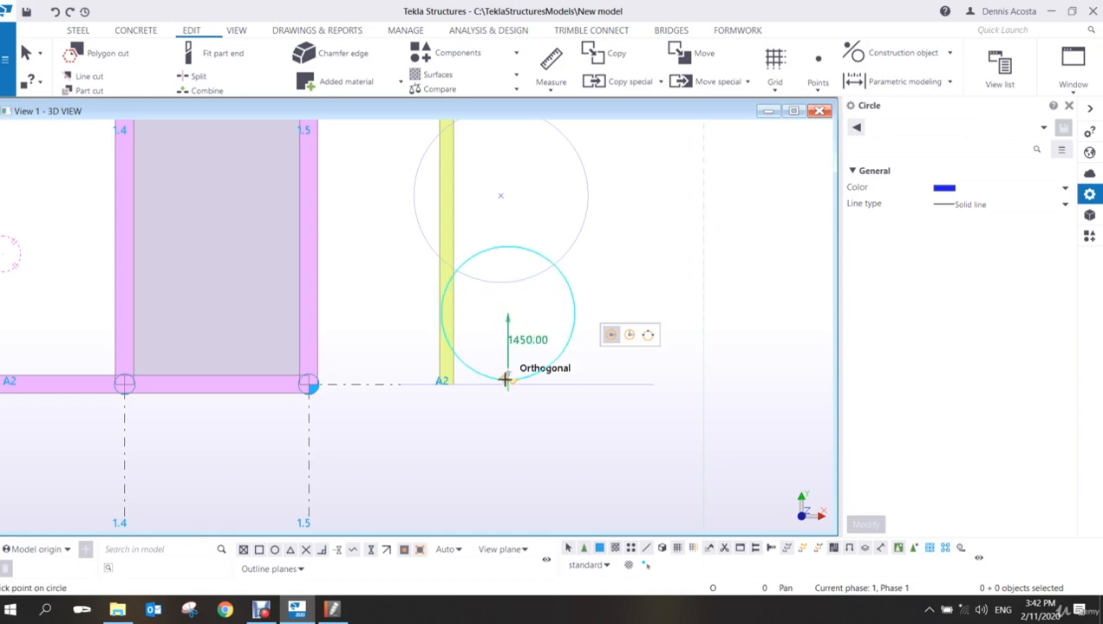
key("Escape")
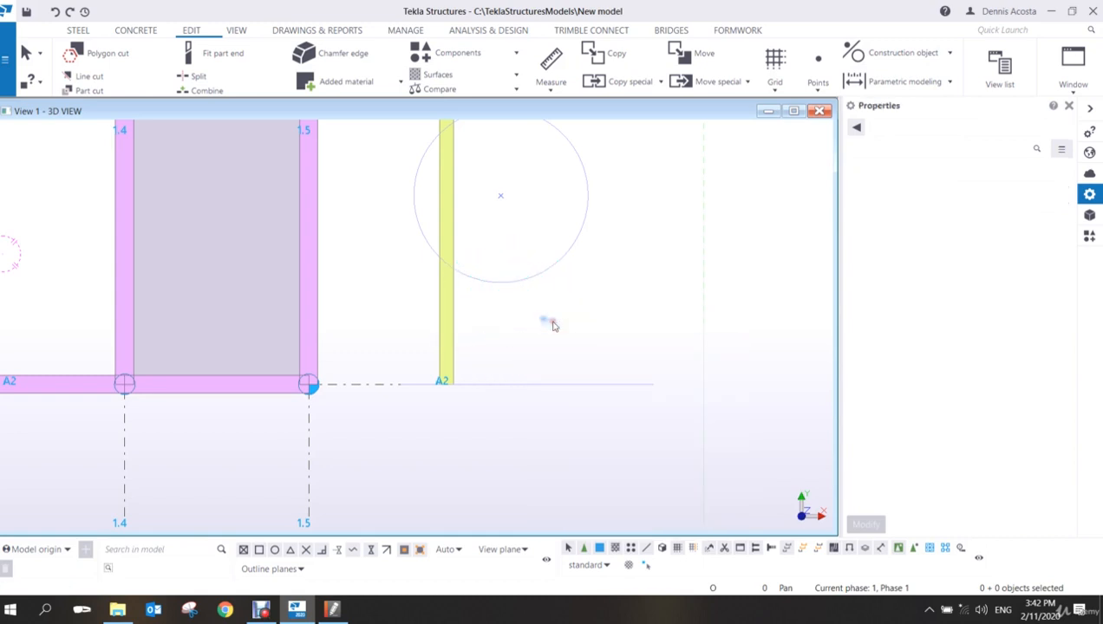
- Add a second, smaller construction circle overlapping the first circle and the beam, with its radius point on the A2 construction line
left_click(886, 62)
left_click(860, 146)
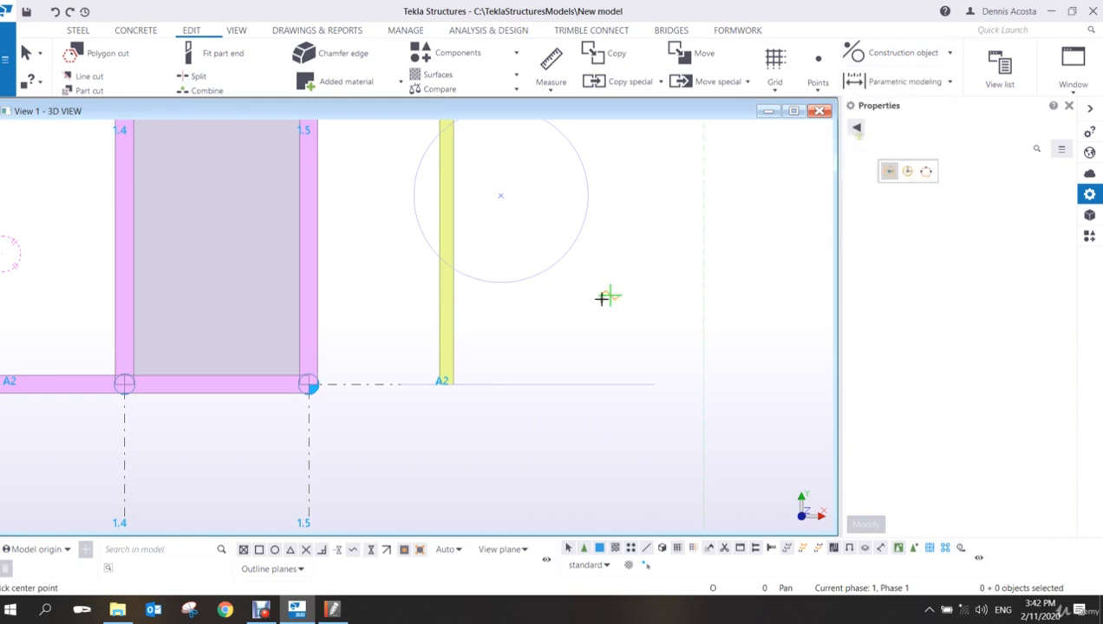
left_click(495, 323)
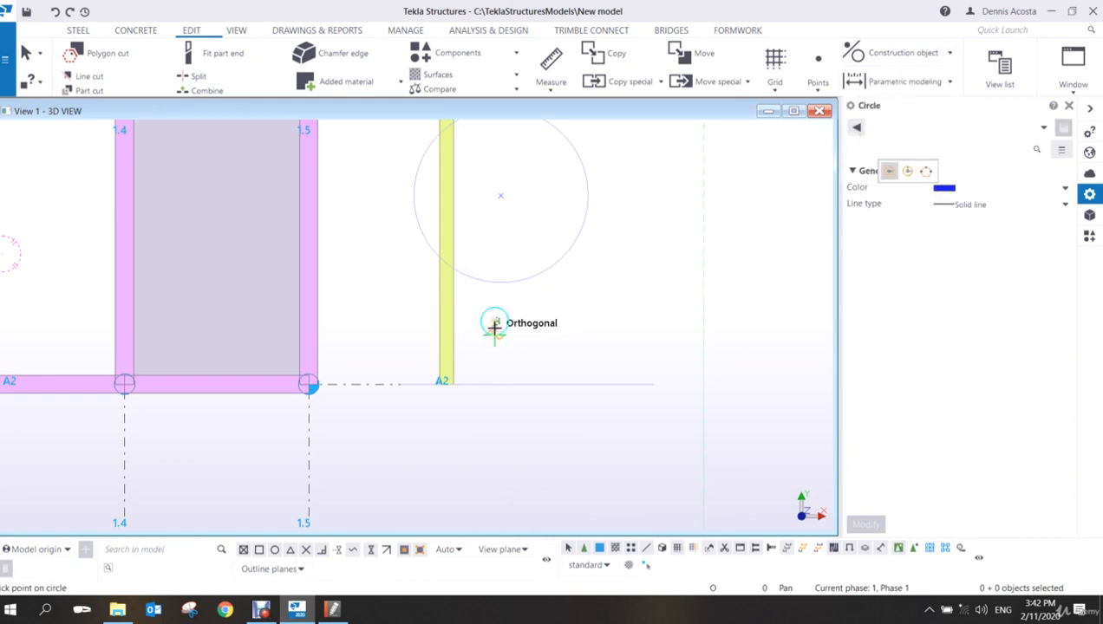
left_click(491, 384)
scroll(607, 284, "up", 4)
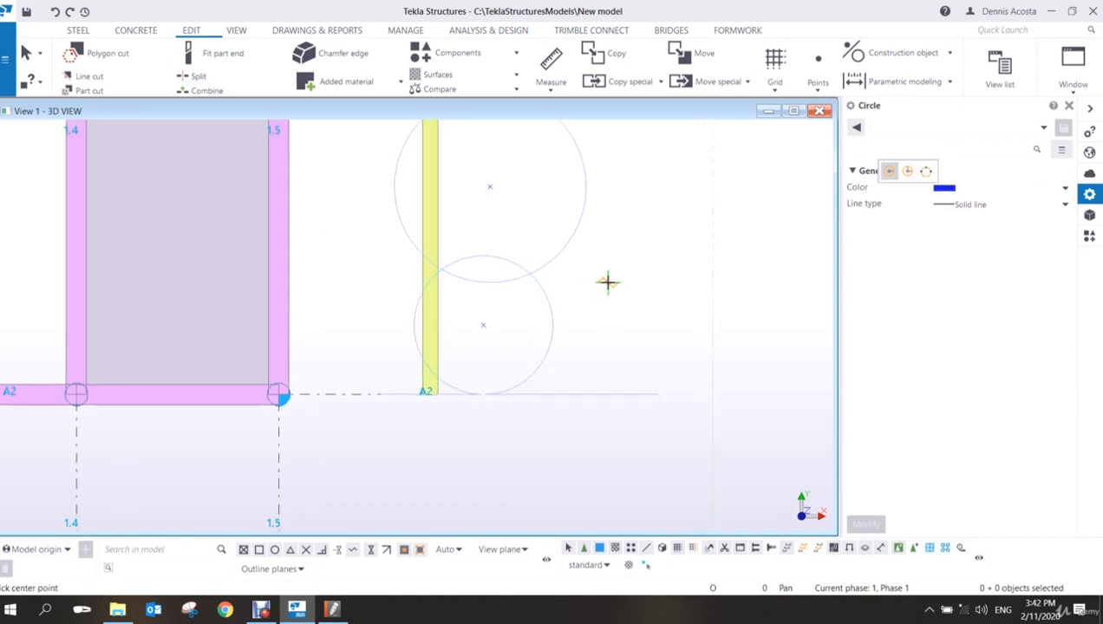
scroll(560, 270, "down", 2)
right_click(573, 250)
left_click(592, 262)
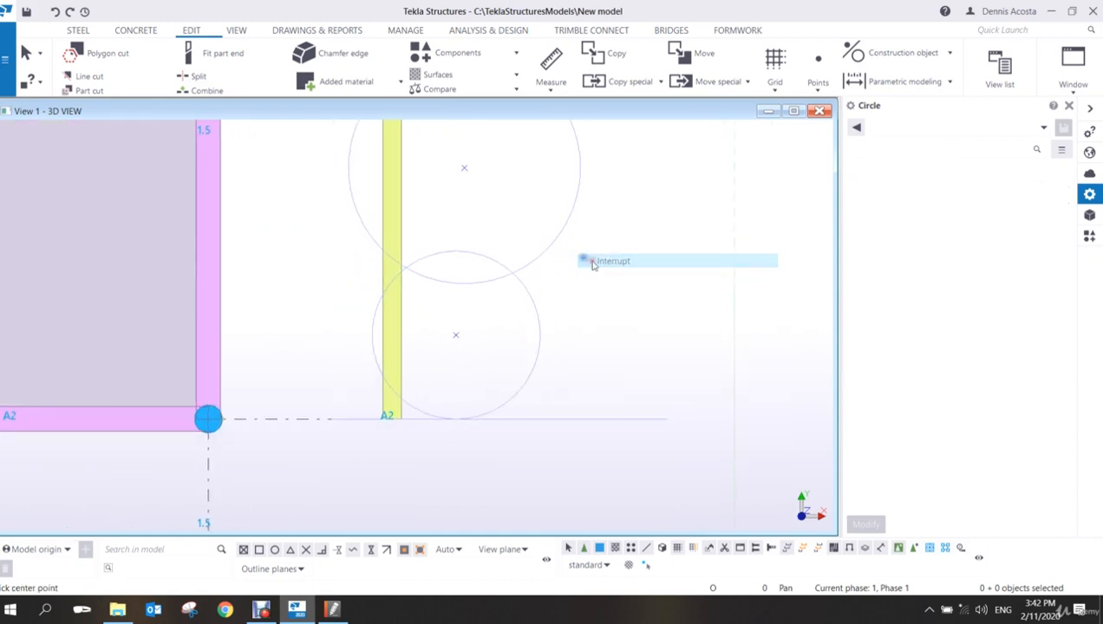
left_click(572, 263)
- Add a three-point construction circle of about 964 mm radius outside the two circles, touching both of them
scroll(561, 266, "up", 2)
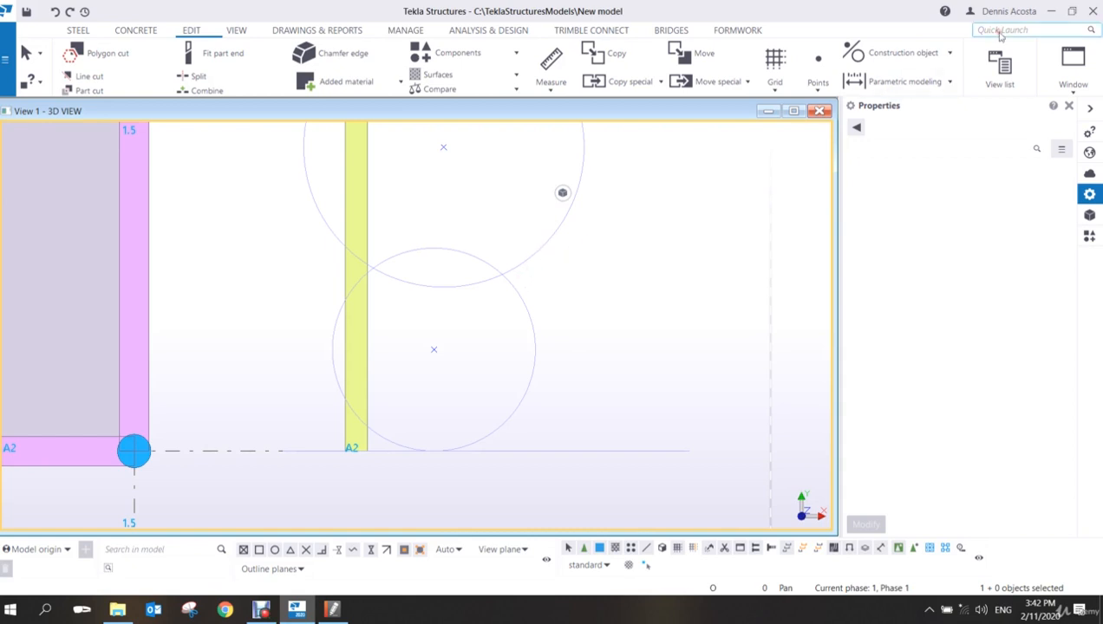
left_click(906, 53)
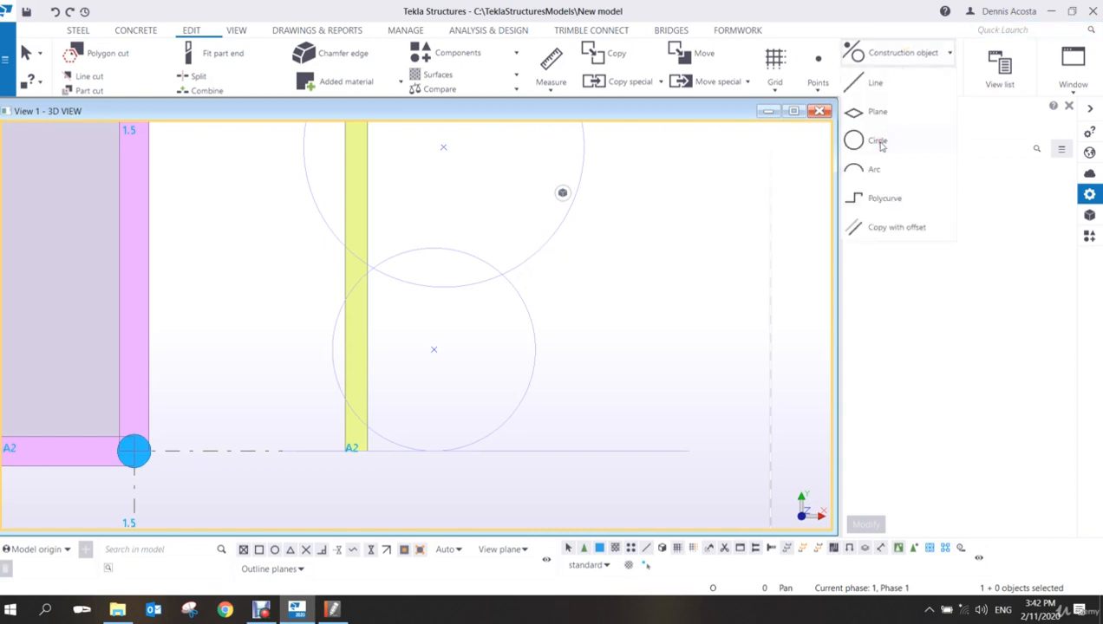
left_click(877, 141)
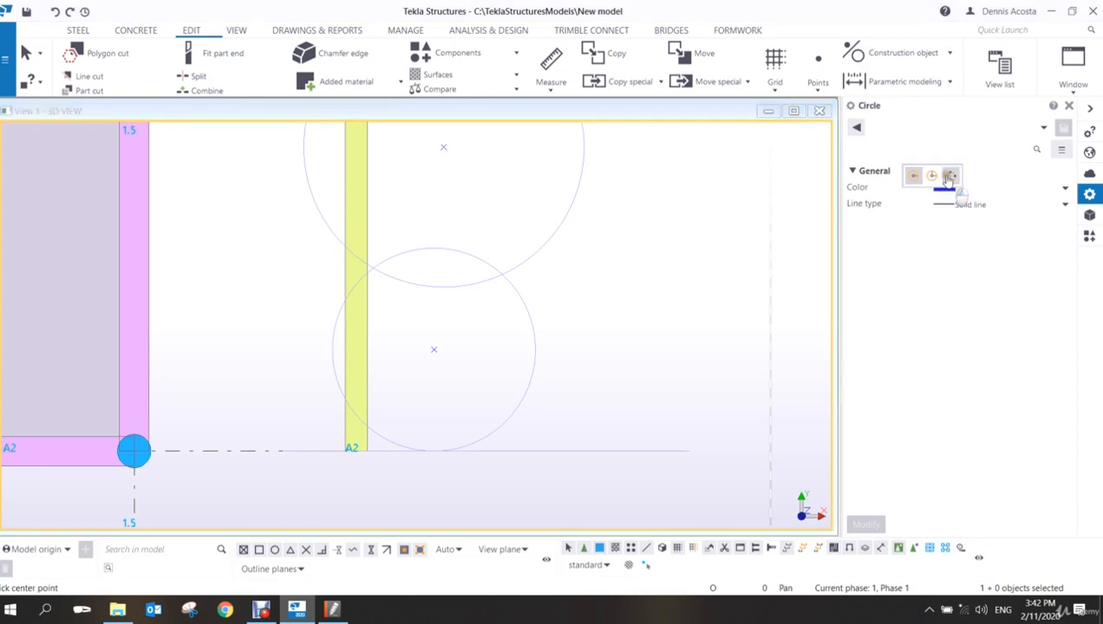
left_click(533, 329)
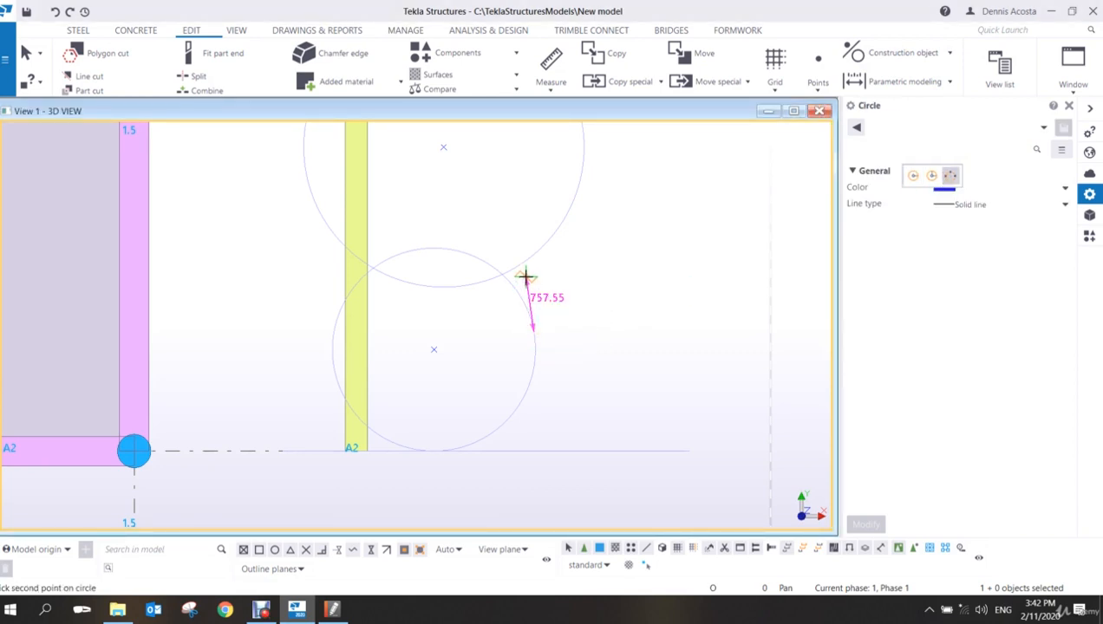
left_click(525, 277)
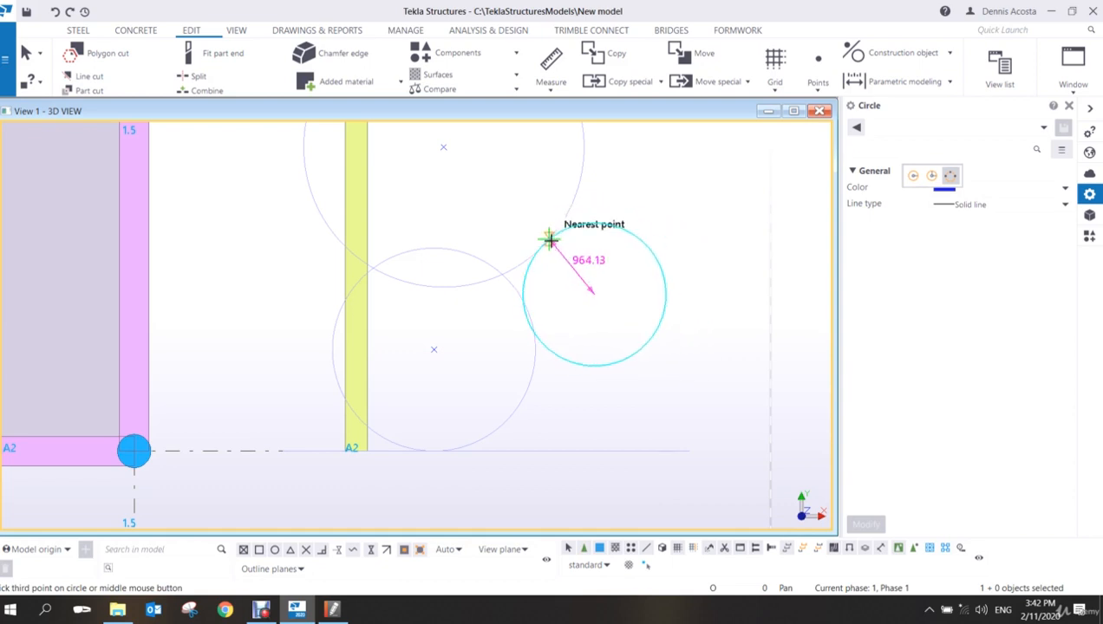
left_click(550, 240)
scroll(568, 295, "up", 4)
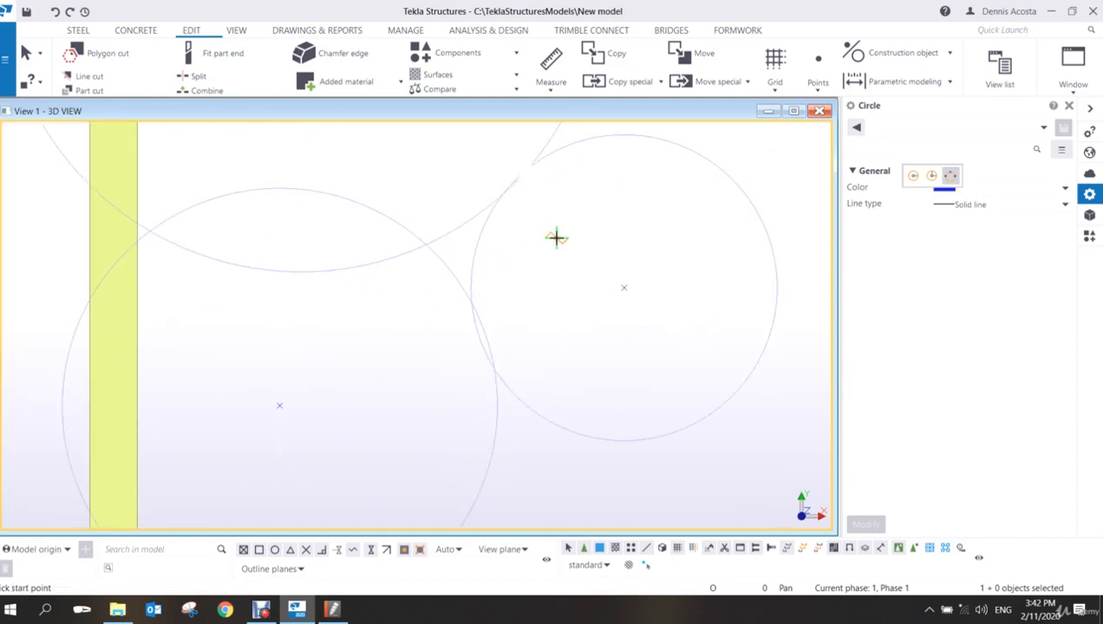
scroll(574, 249, "down", 4)
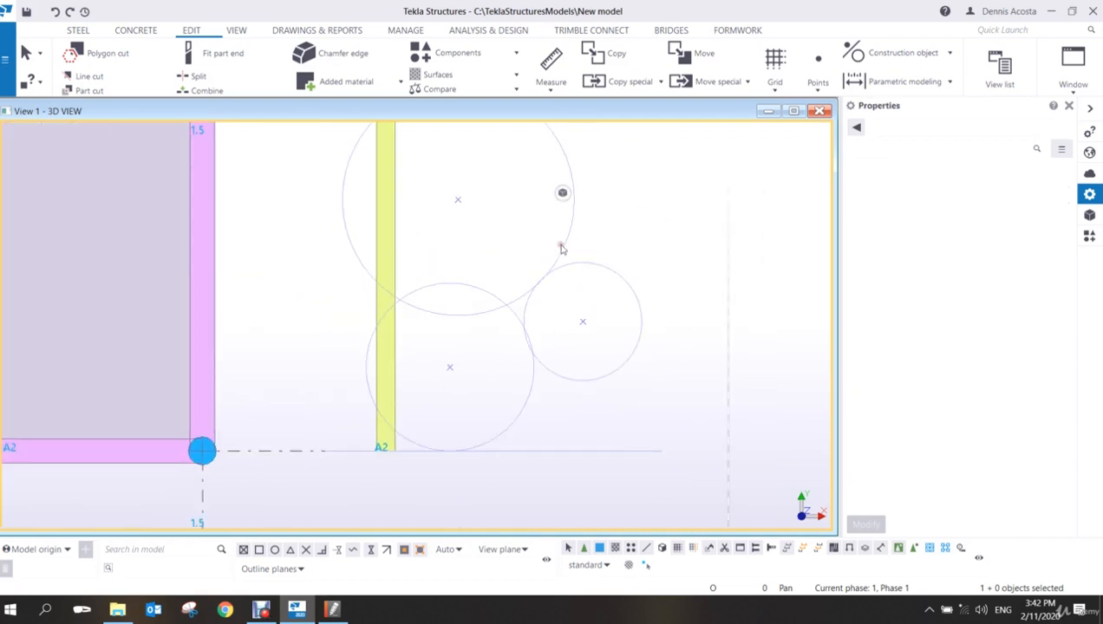
- Use direct modification to move the three-point circle's radius handle along the A2 circle, giving a radius of about 928 mm
scroll(547, 334, "up", 2)
left_click(538, 383)
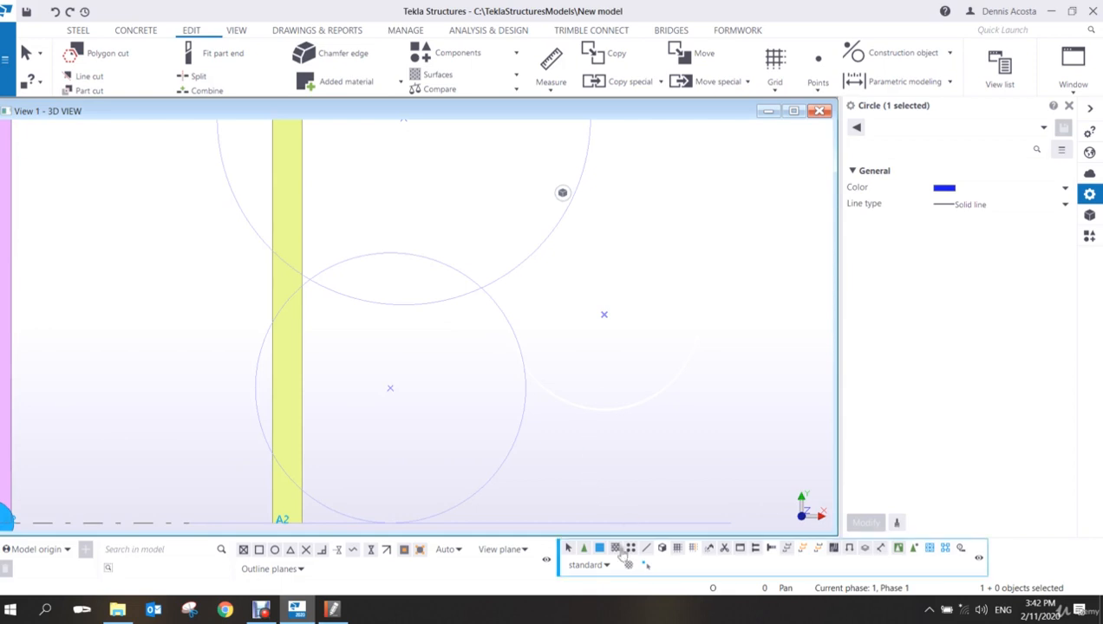
left_click(646, 566)
scroll(527, 375, "up", 2)
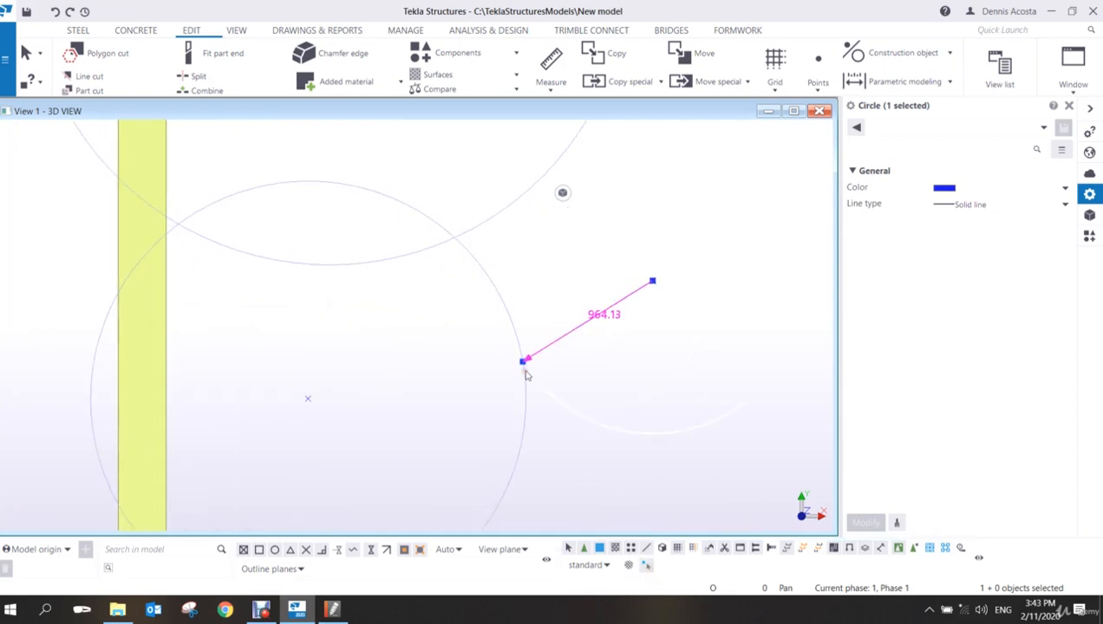
left_click_drag(523, 362, 519, 339)
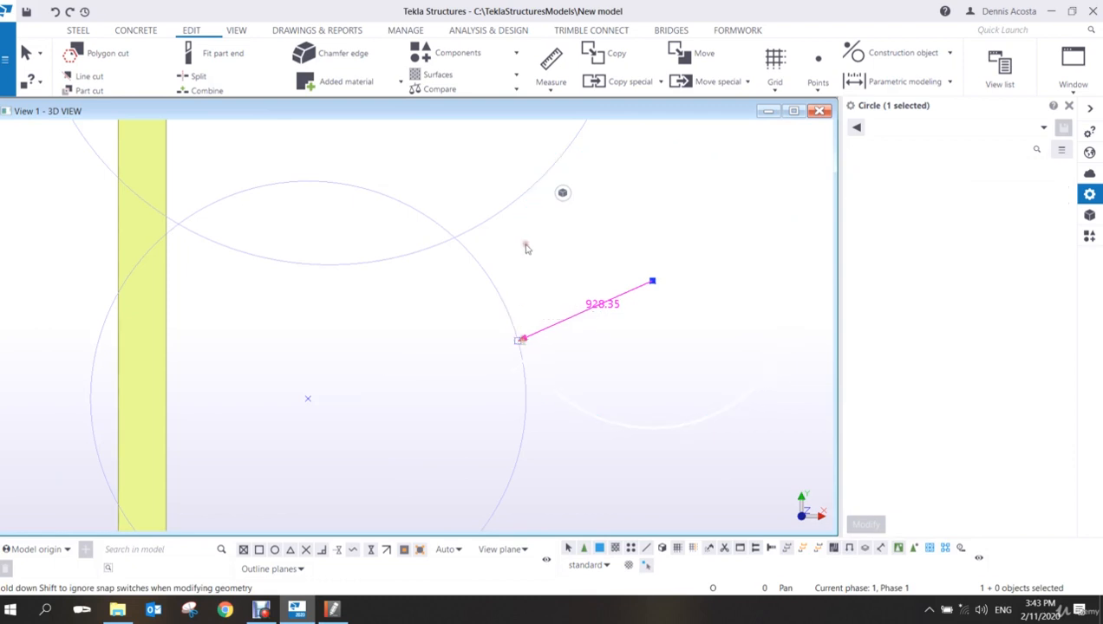
scroll(549, 180, "up", 1)
left_click(570, 235)
scroll(573, 265, "down", 4)
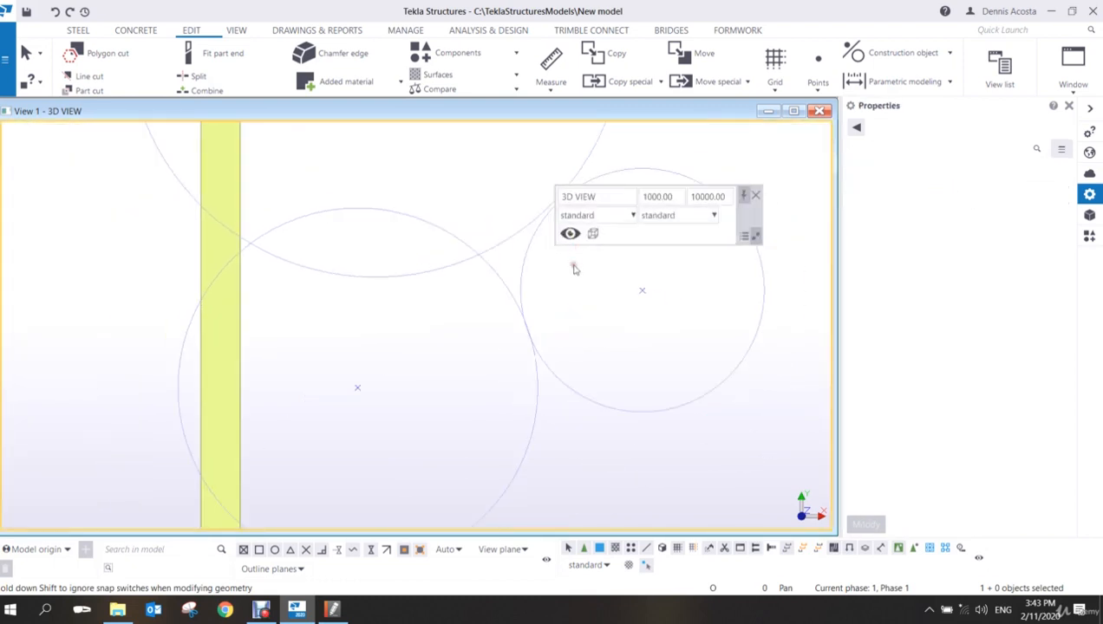
middle_click_drag(569, 288, 472, 291)
scroll(473, 292, "down", 3)
scroll(473, 261, "down", 4)
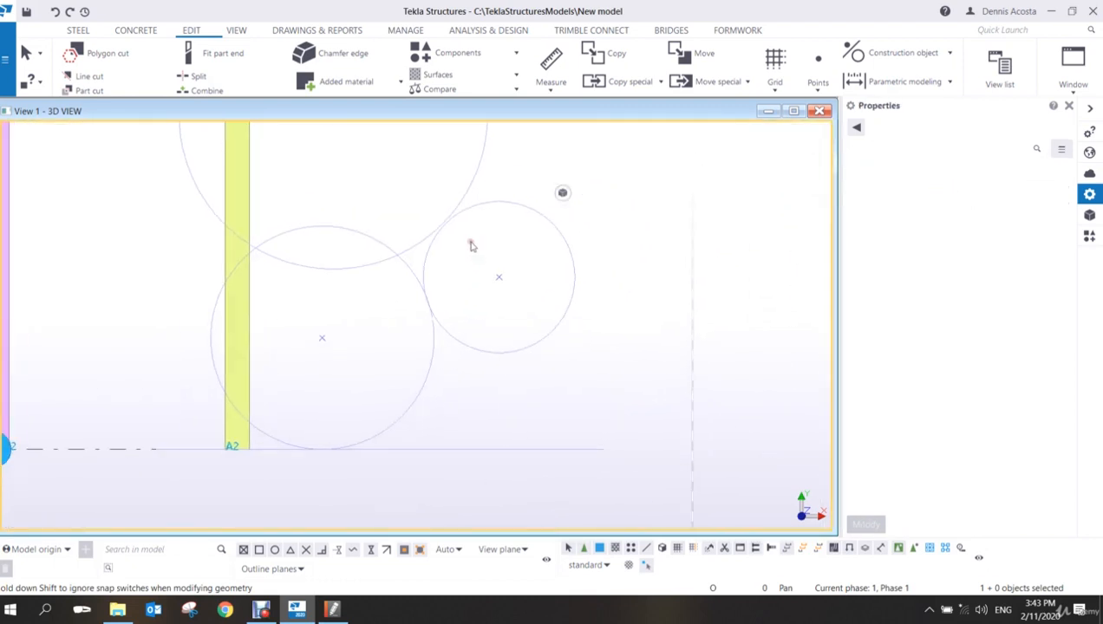
scroll(460, 283, "down", 2)
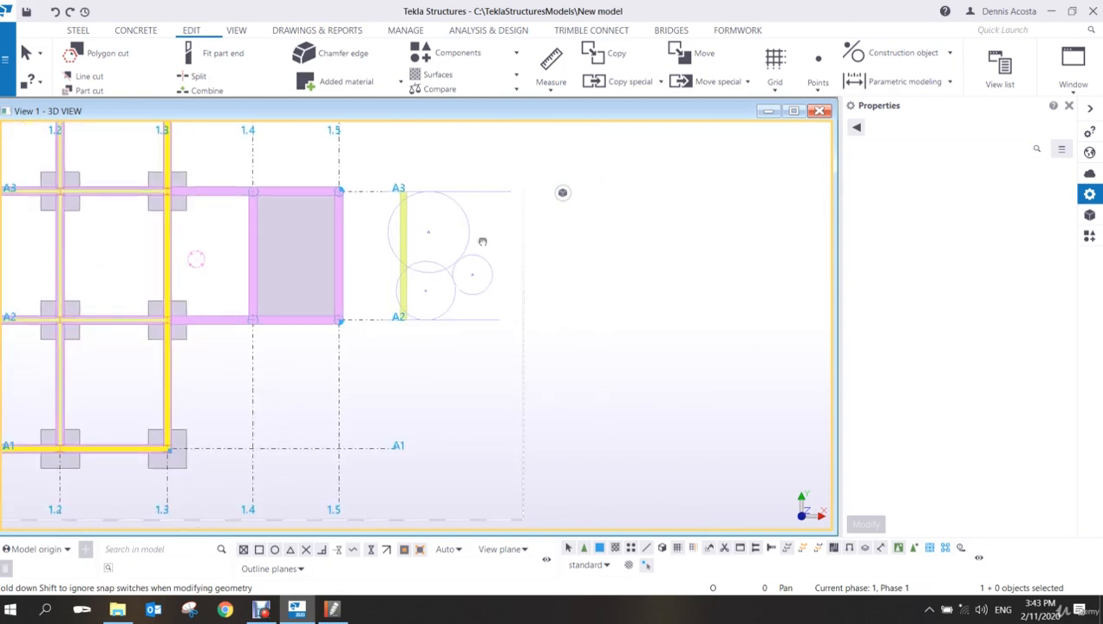
- Copy the small outer three-point circle by a slight offset near its tangent point with the large circle
scroll(443, 251, "up", 2)
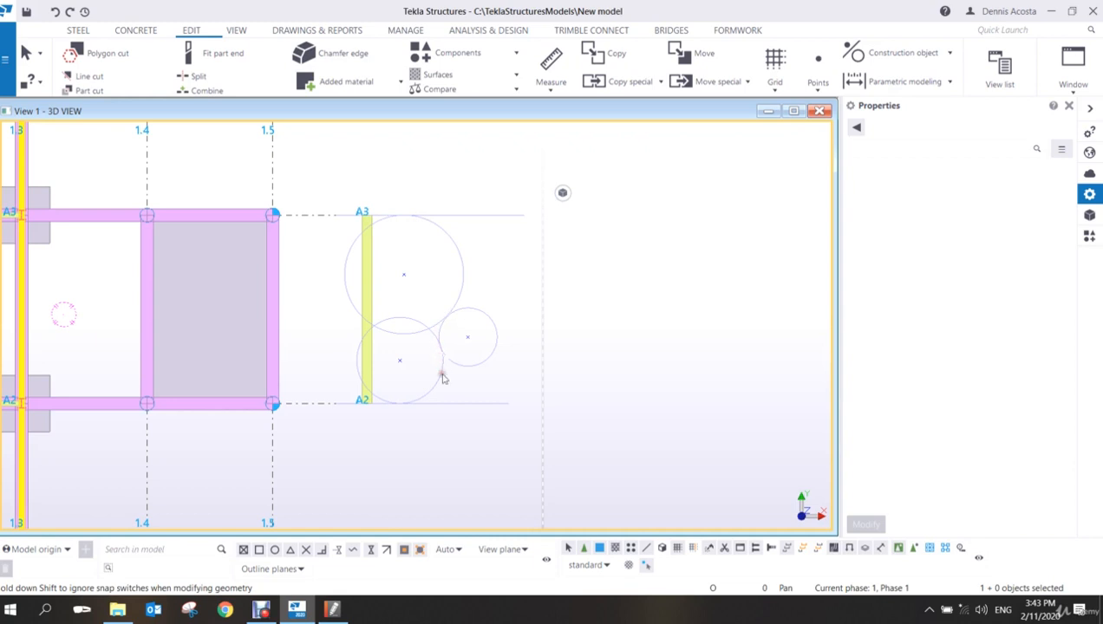
scroll(401, 421, "up", 5)
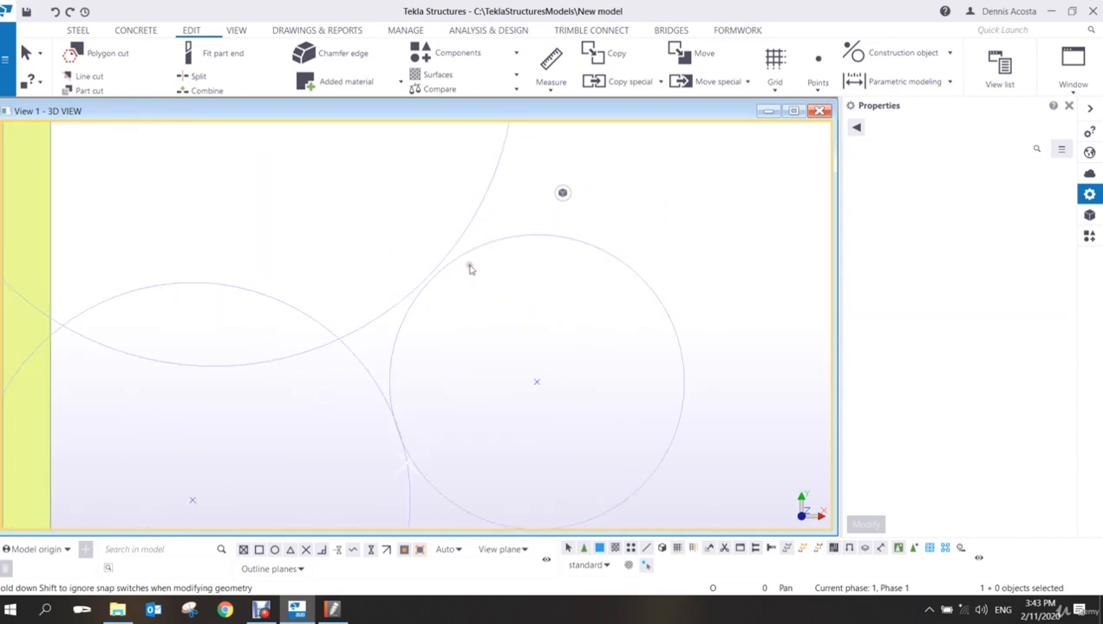
middle_click_drag(419, 361, 436, 284)
scroll(405, 287, "up", 2)
left_click(456, 257)
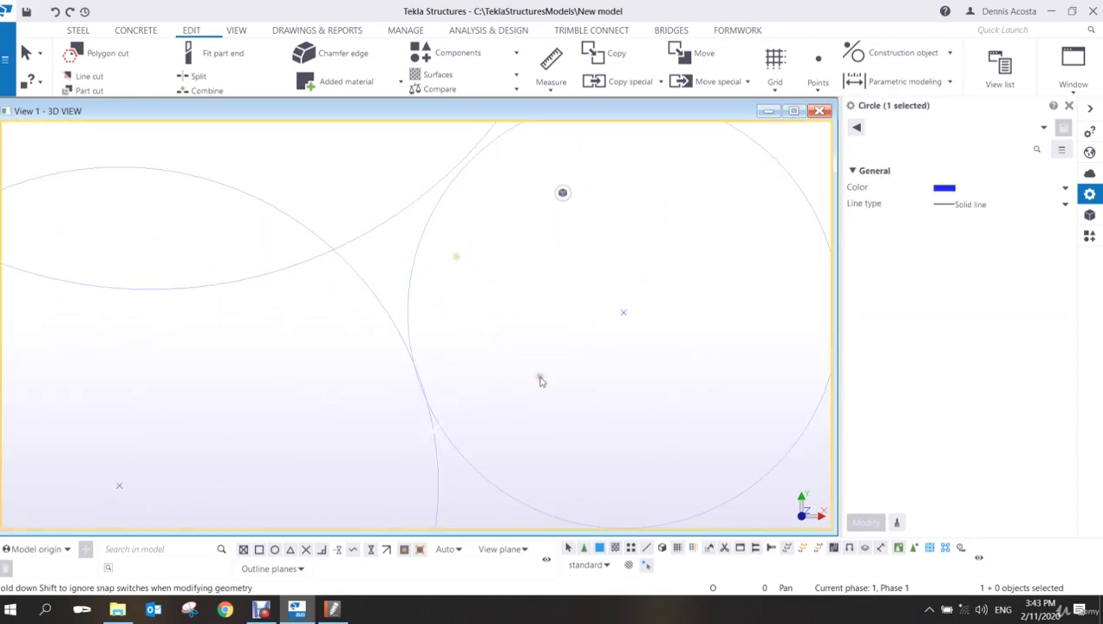
scroll(442, 299, "up", 3)
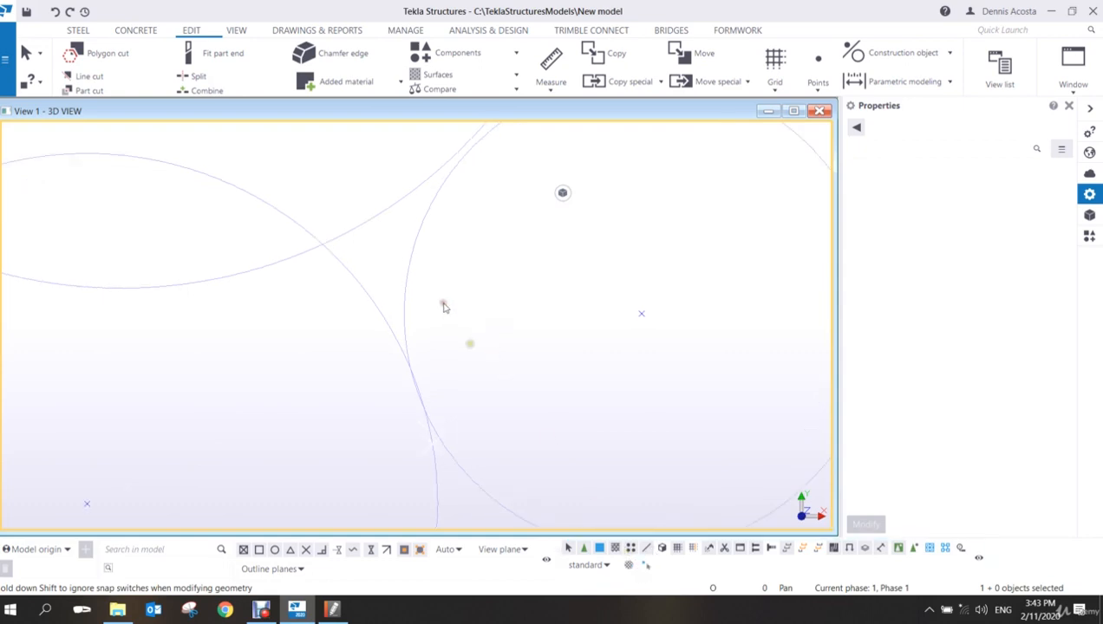
right_click(428, 262)
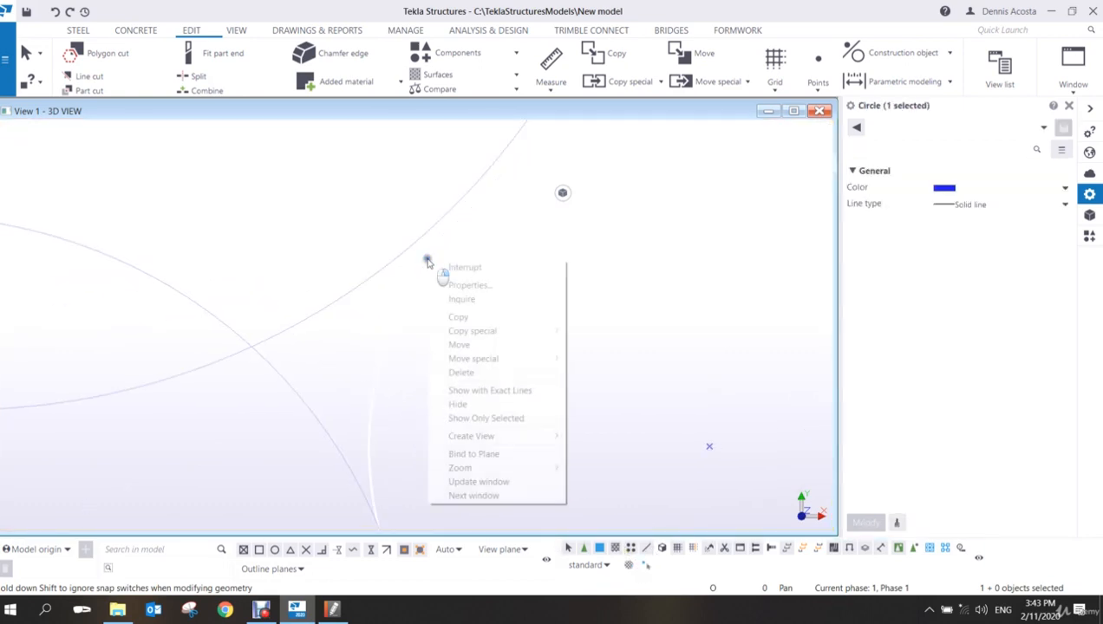
left_click(457, 318)
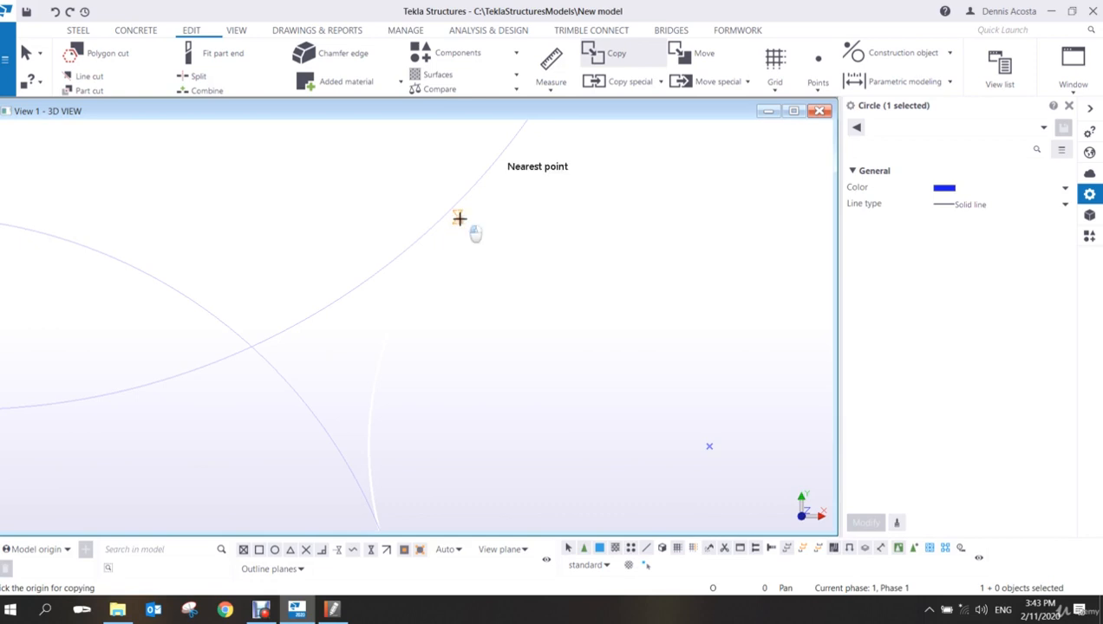
left_click(460, 221)
left_click(466, 197)
scroll(475, 222, "down", 1)
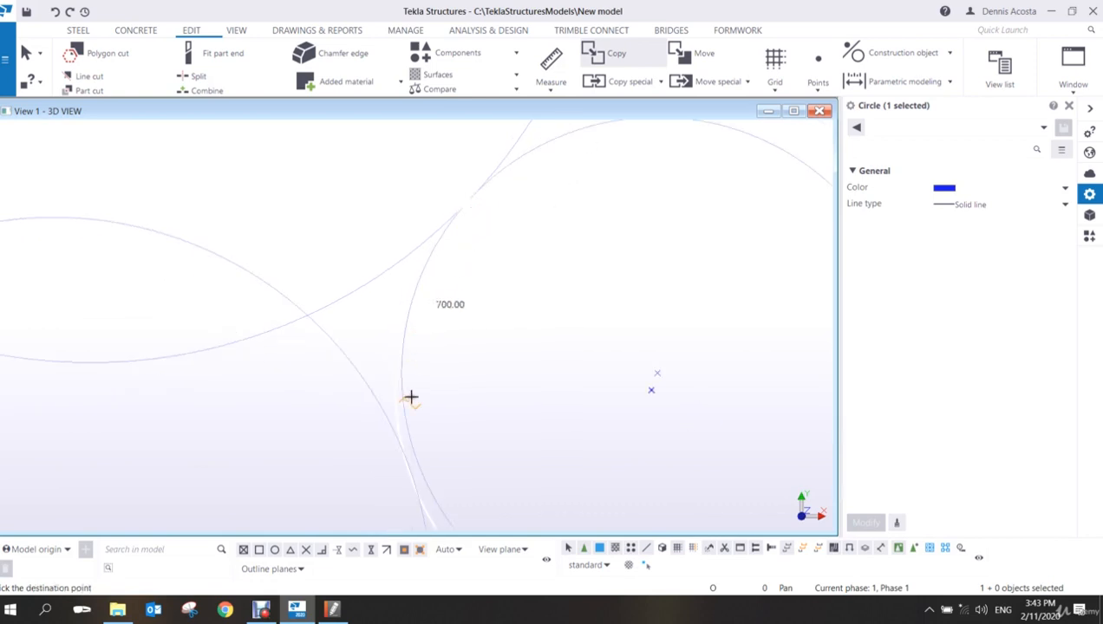
scroll(410, 396, "up", 1)
right_click(495, 289)
left_click(521, 293)
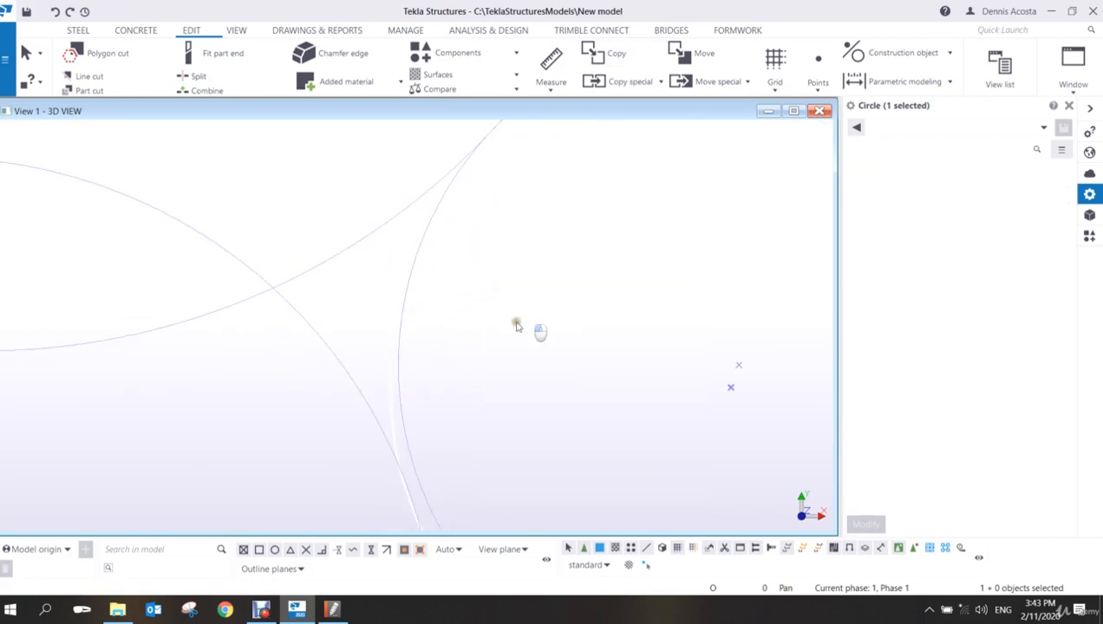
- Delete one of the two nearly coinciding outer construction circles
scroll(438, 340, "down", 1)
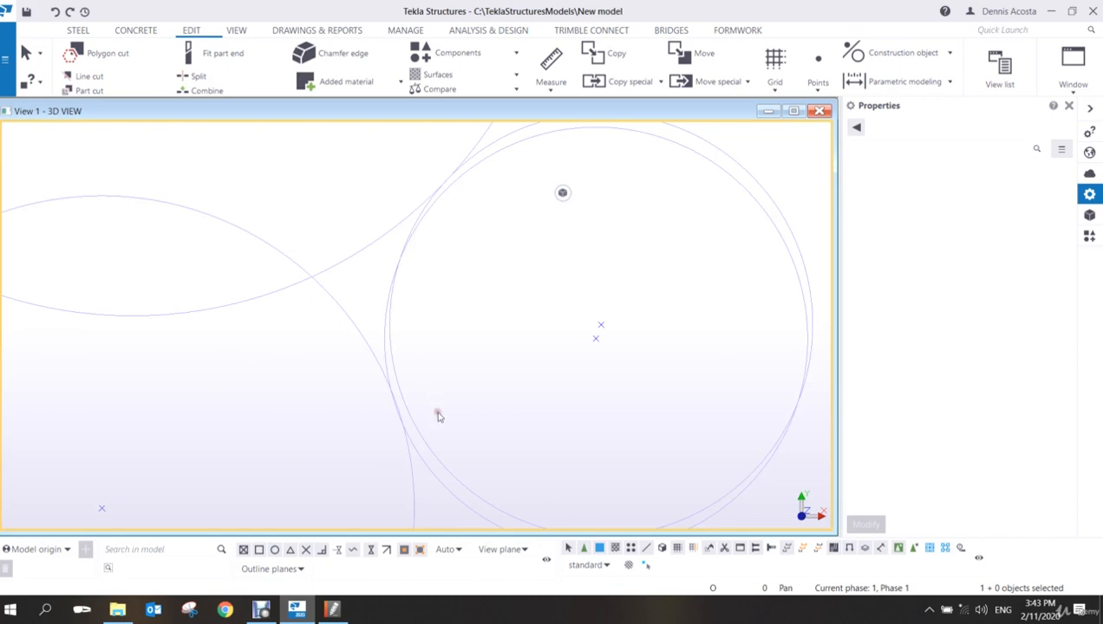
left_click(455, 483)
scroll(461, 482, "down", 2)
scroll(444, 313, "up", 1)
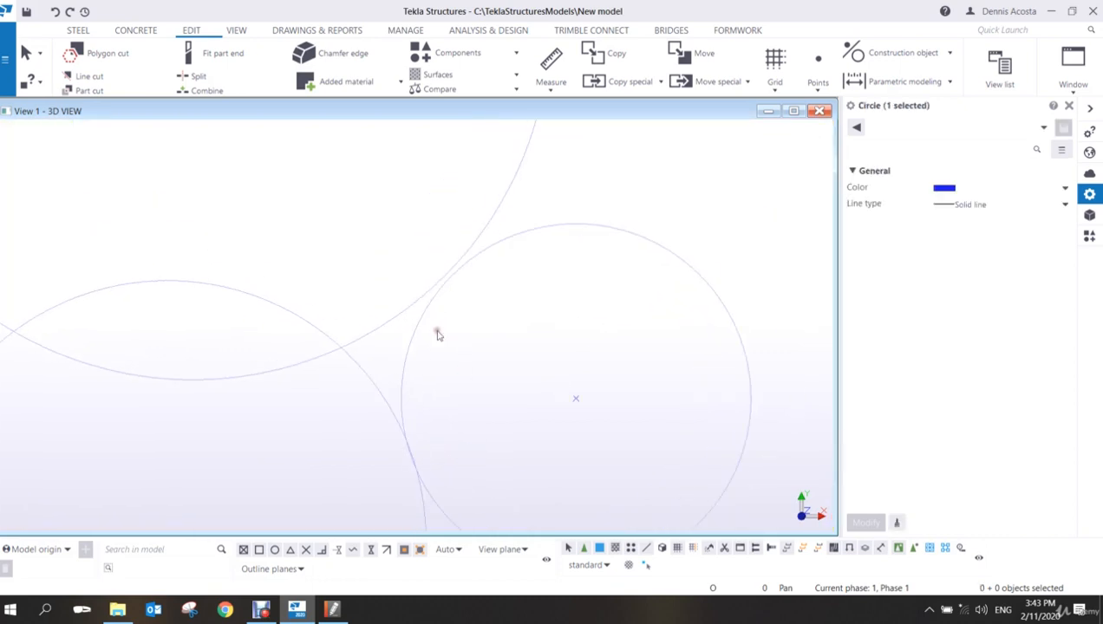
- Replace the outer circle with a three-point construction circle of about 1017 mm radius touching both larger circles, and delete the previous one
left_click(419, 323)
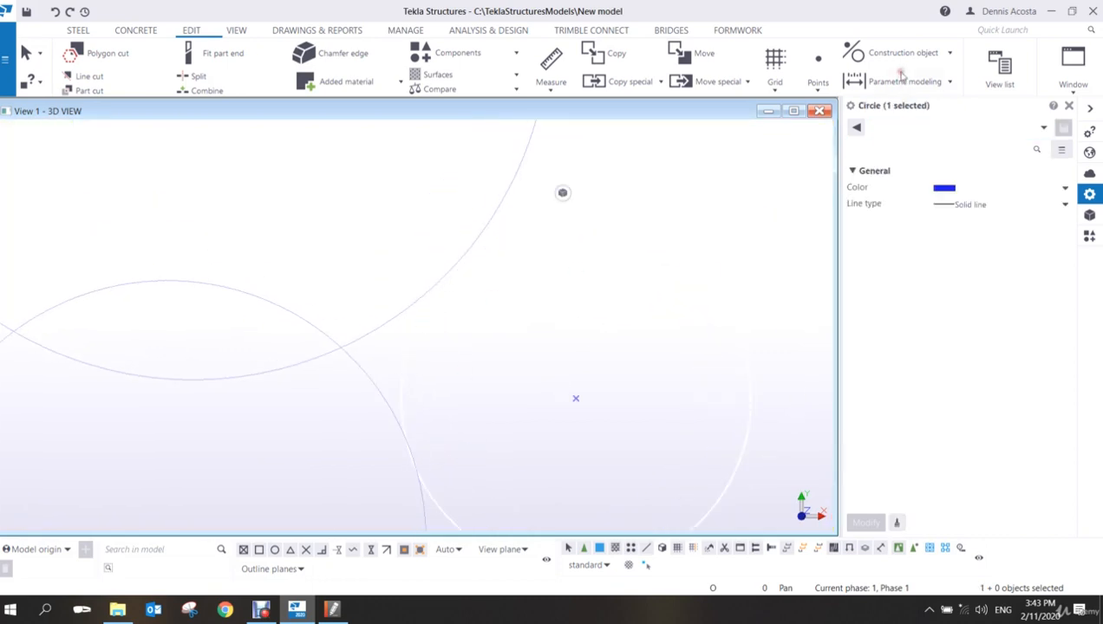
left_click(900, 55)
left_click(876, 143)
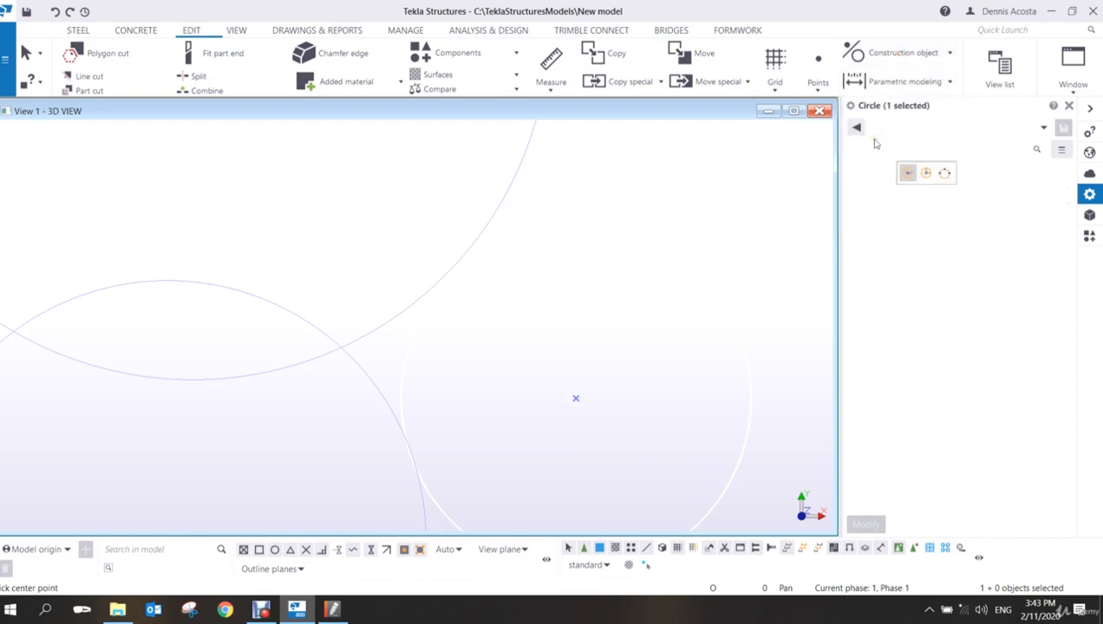
scroll(449, 310, "up", 1)
middle_click_drag(426, 404, 384, 312)
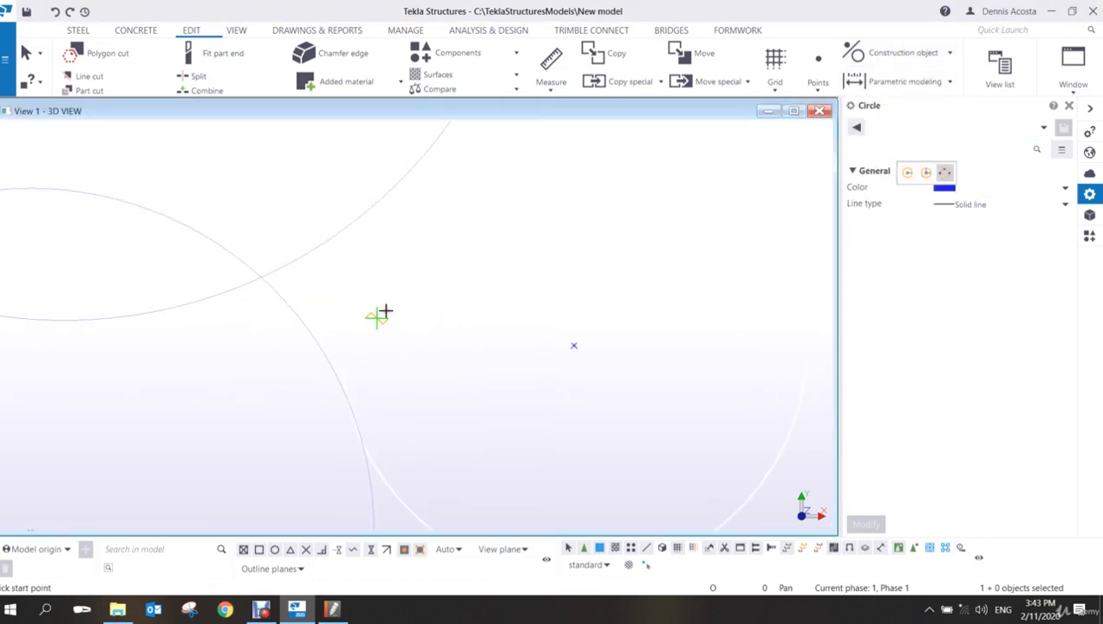
scroll(352, 371, "down", 1)
left_click(353, 406)
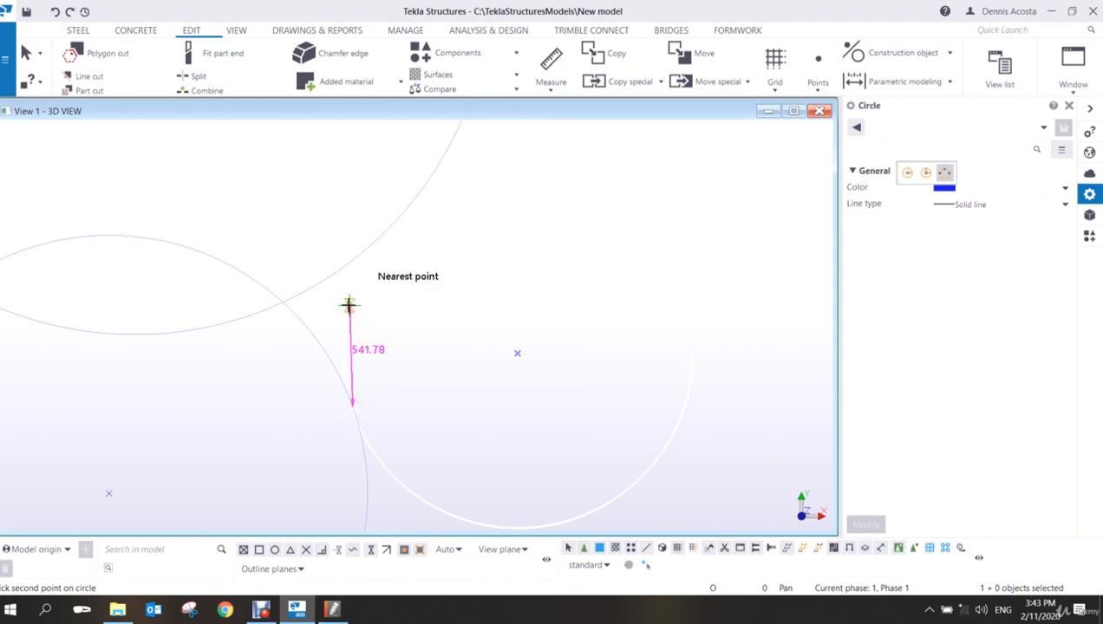
left_click(348, 303)
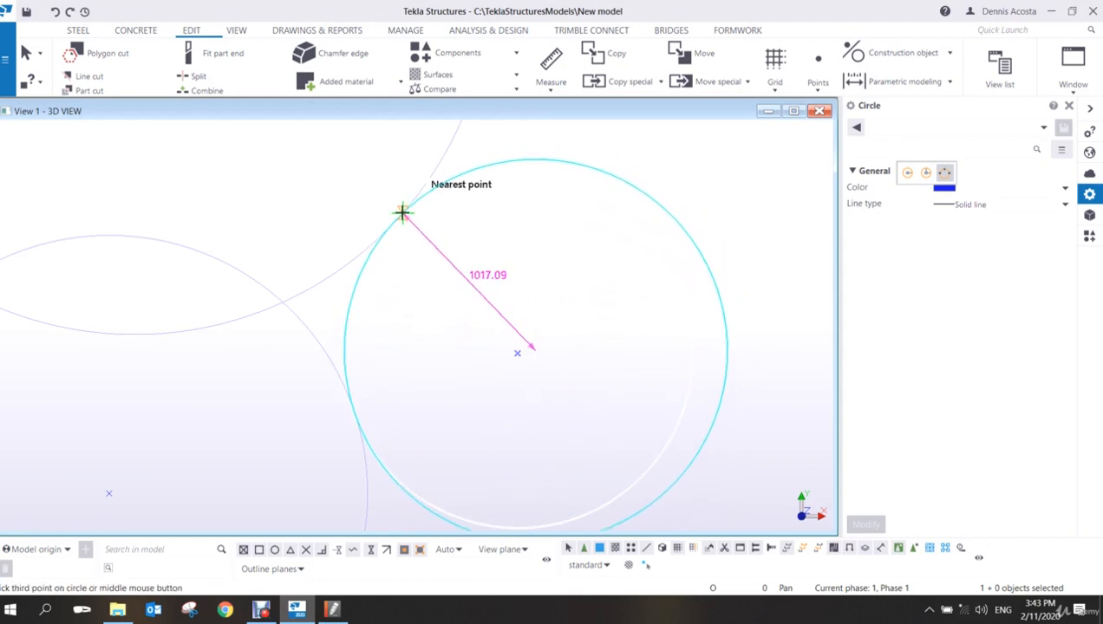
left_click(401, 212)
right_click(463, 212)
left_click(483, 217)
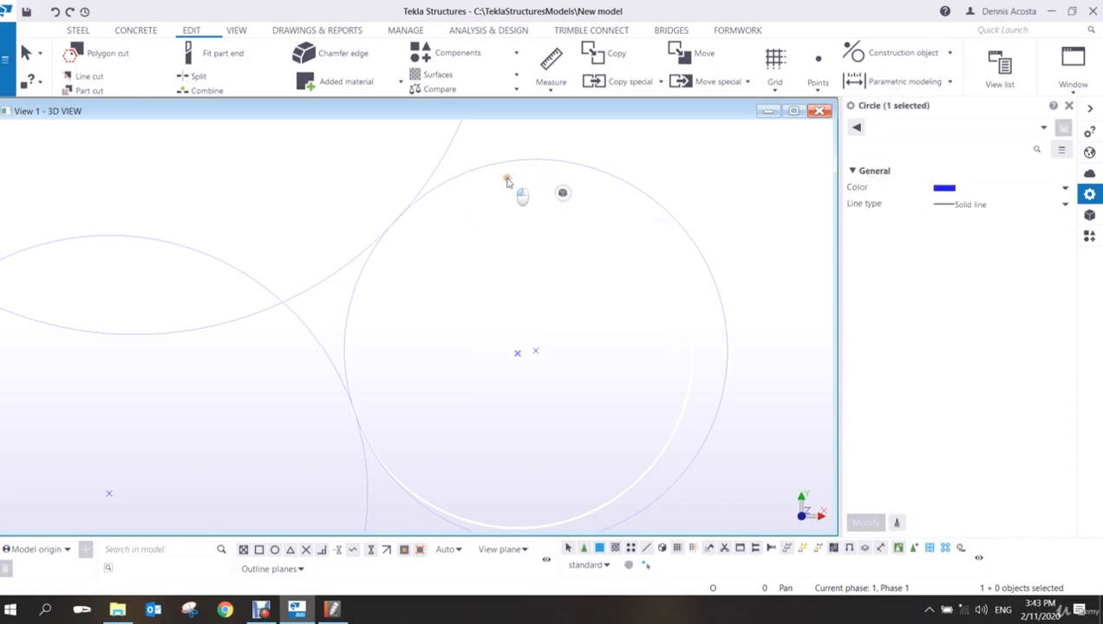
scroll(465, 258, "down", 6)
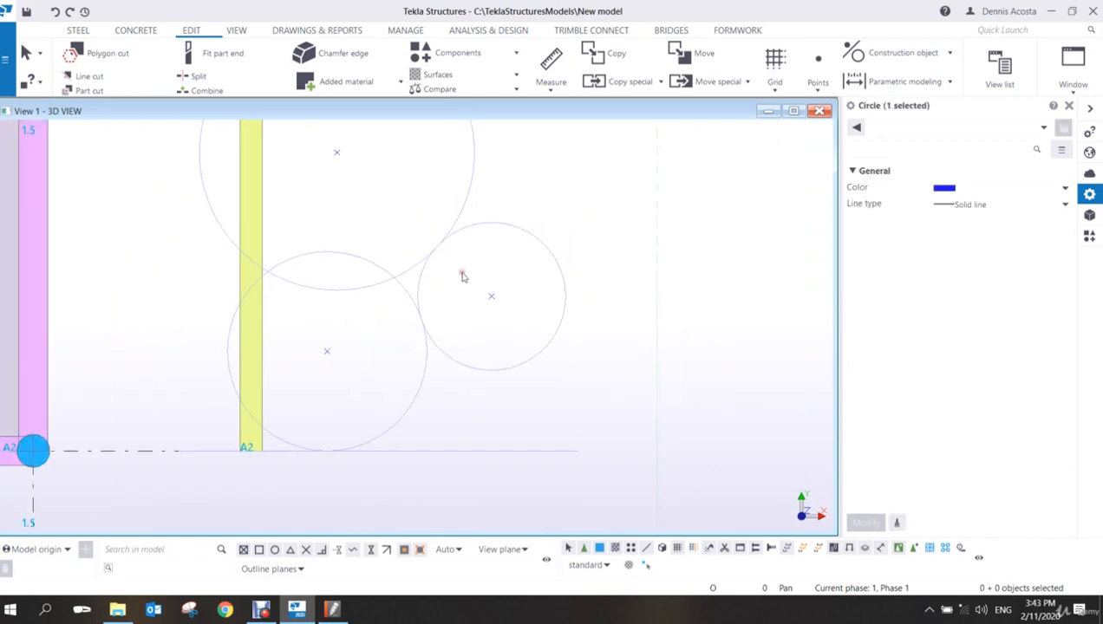
- Start a 600*230 concrete polybeam at the beam's A3 end and trace it around the large circle to the tangent point with the outer circle
scroll(461, 287, "down", 2)
scroll(449, 348, "up", 3)
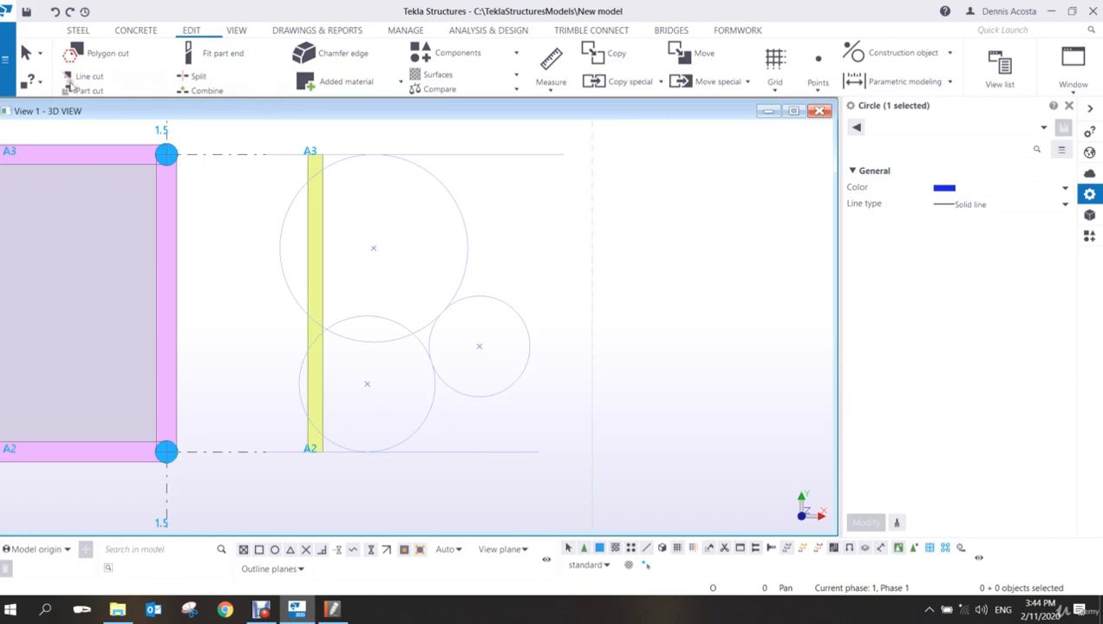
left_click(135, 29)
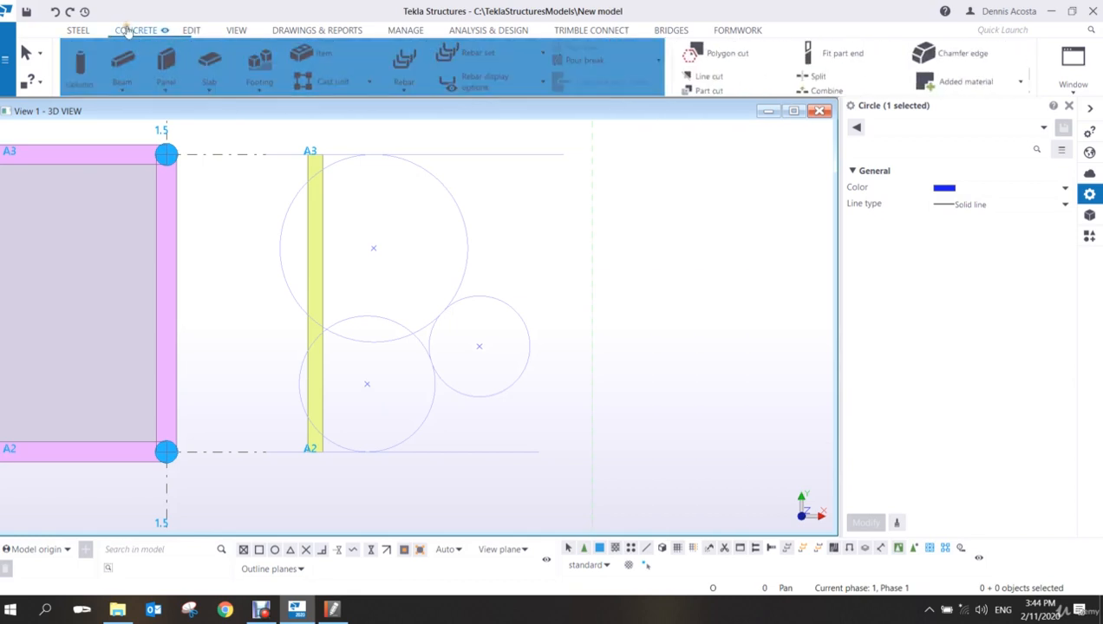
left_click(126, 87)
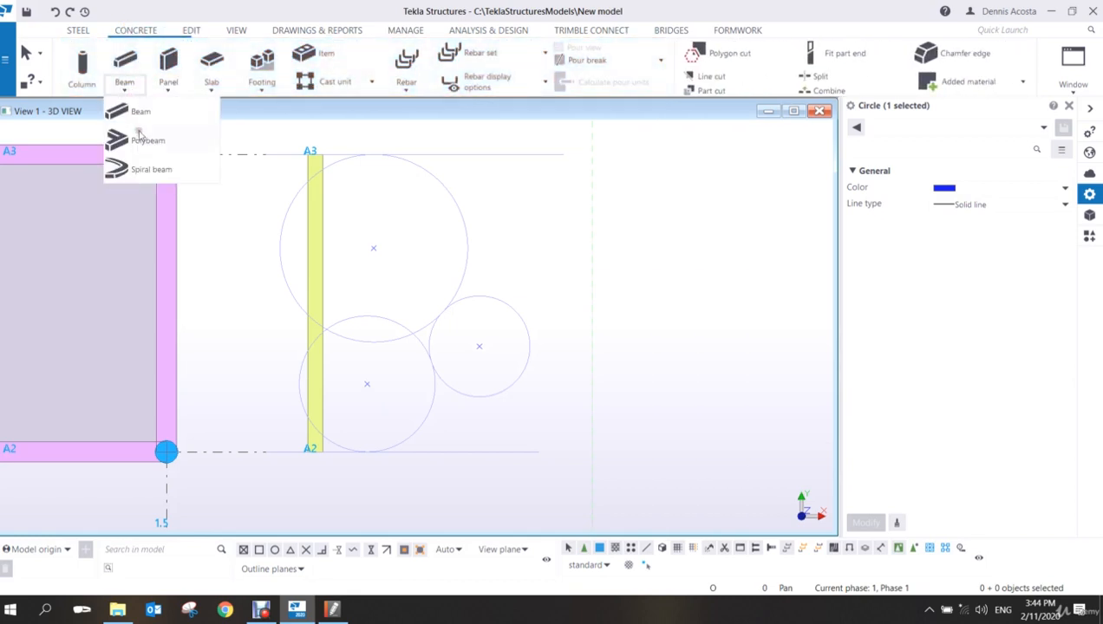
left_click(149, 141)
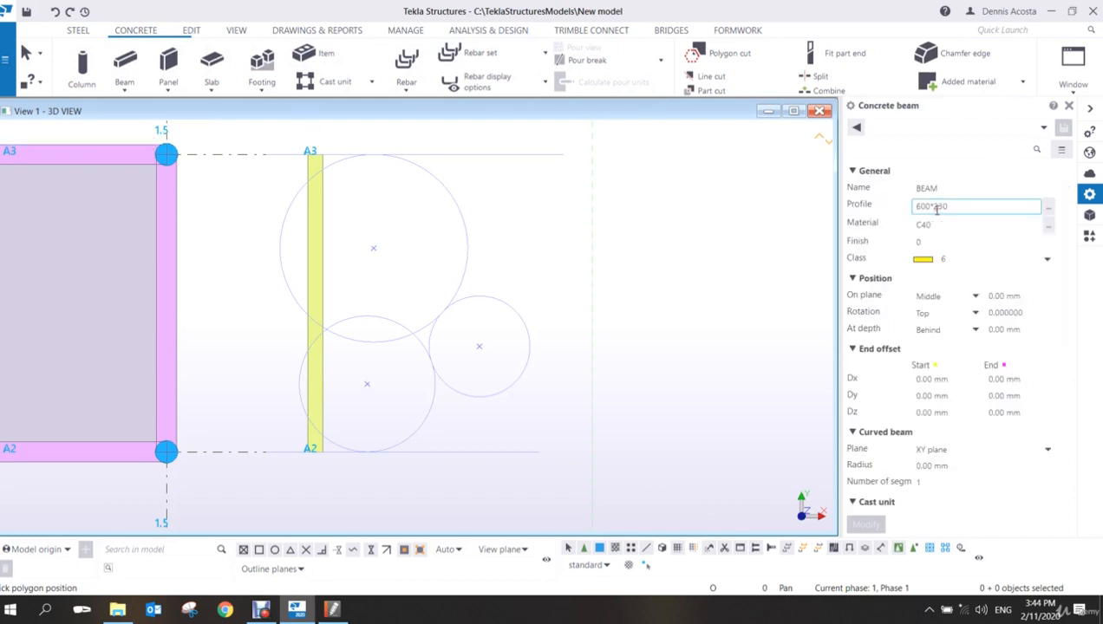
scroll(317, 177, "up", 5)
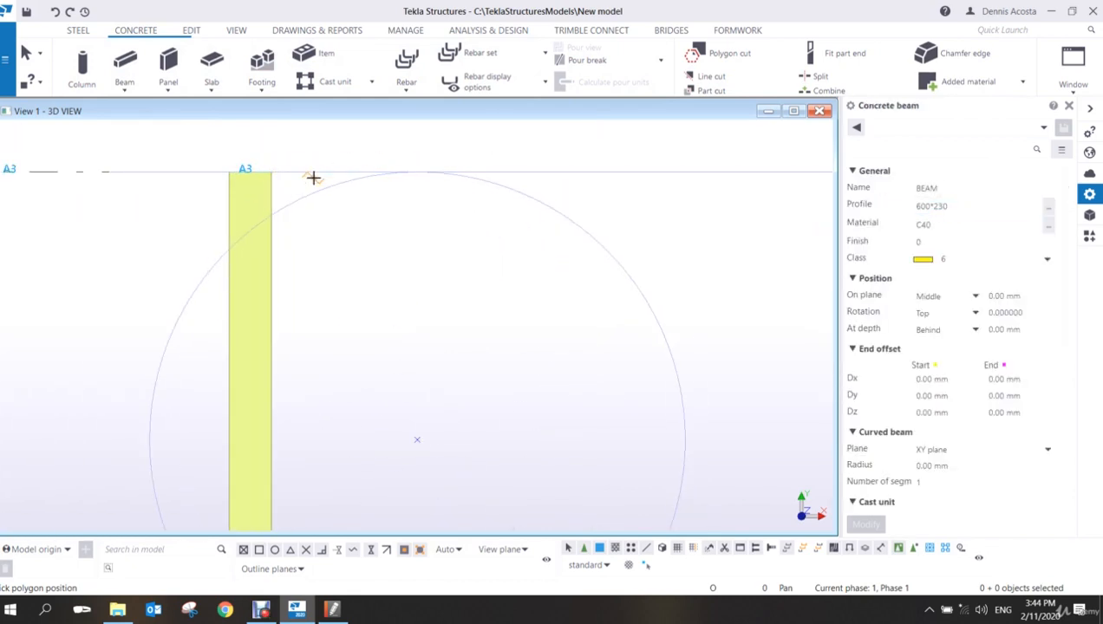
left_click(250, 172)
left_click(418, 170)
scroll(463, 229, "down", 3)
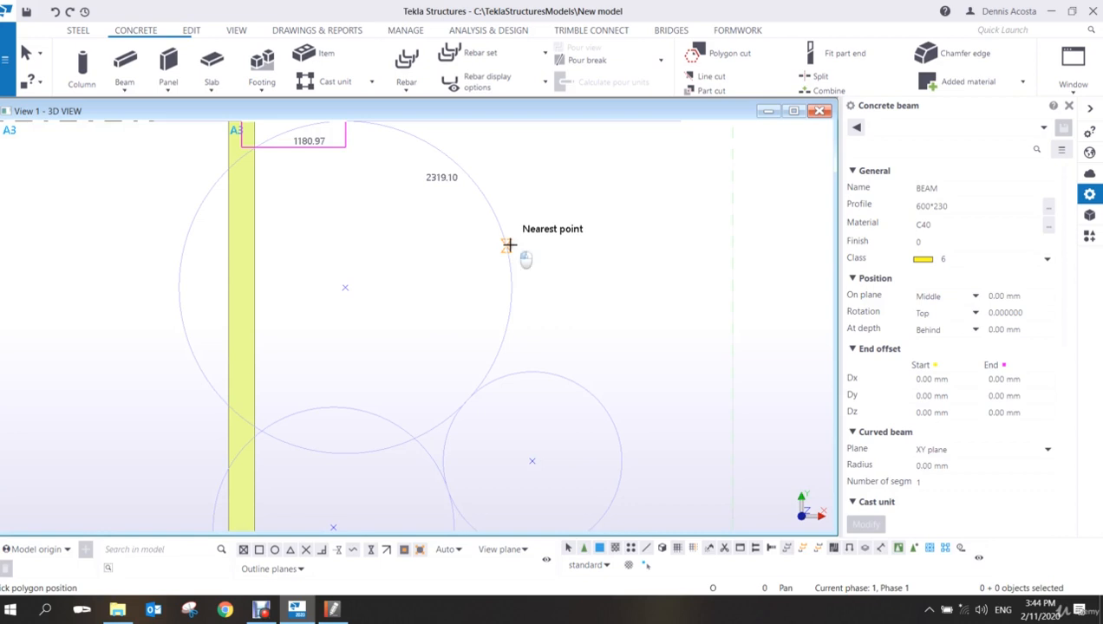
left_click(509, 246)
scroll(500, 370, "up", 3)
scroll(463, 407, "up", 2)
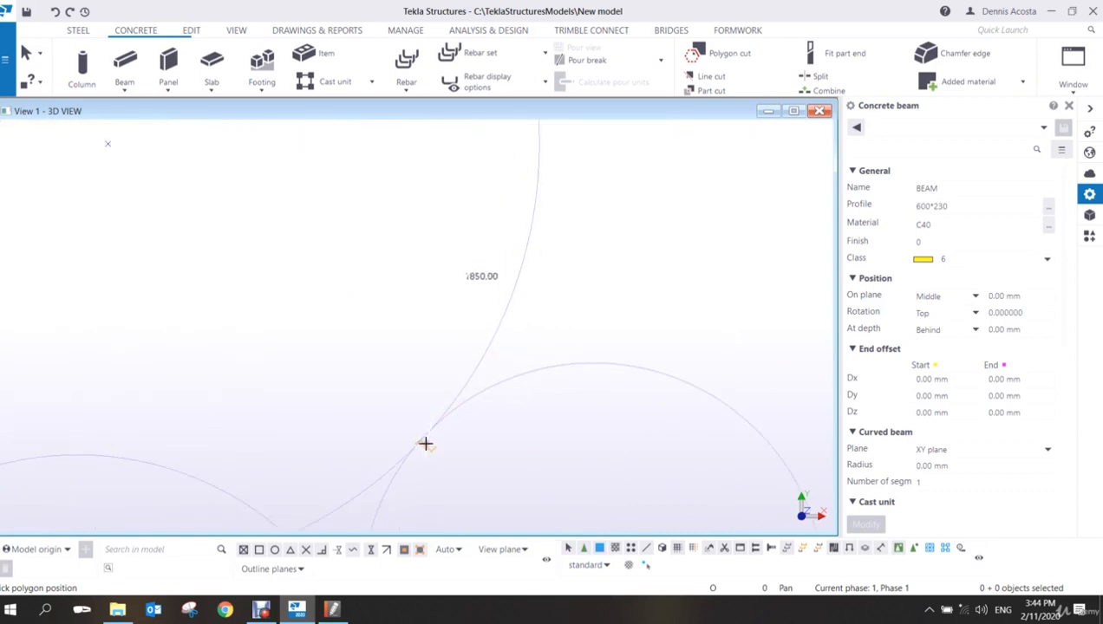
left_click(423, 440)
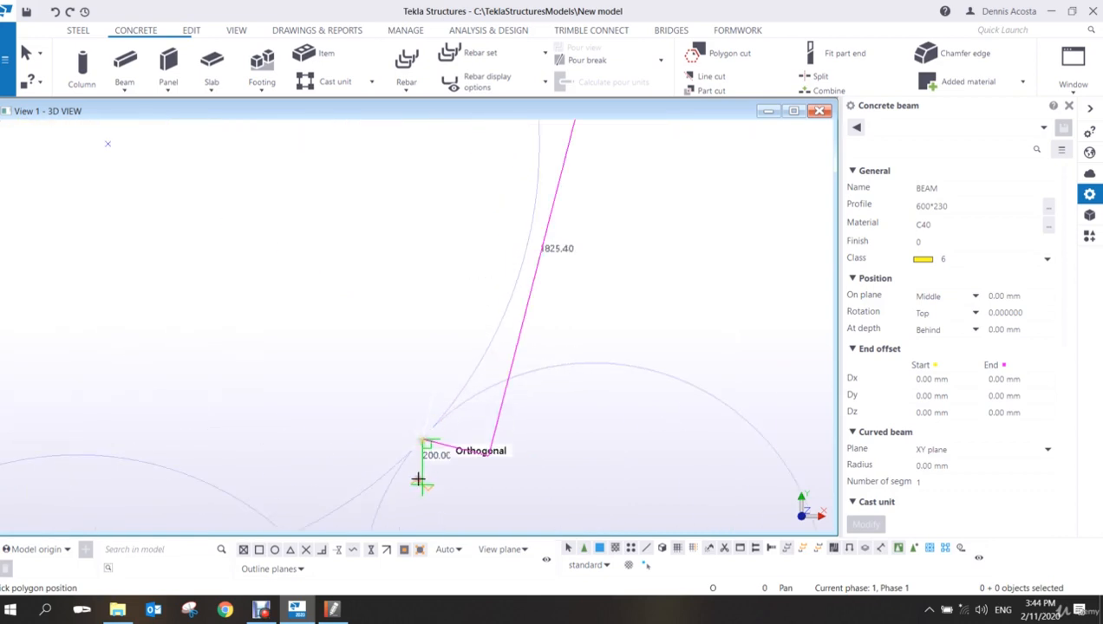
- Continue the polybeam along the outer circle and around the circle touching A2, ending it at the beam's A2 end
scroll(439, 266, "down", 3)
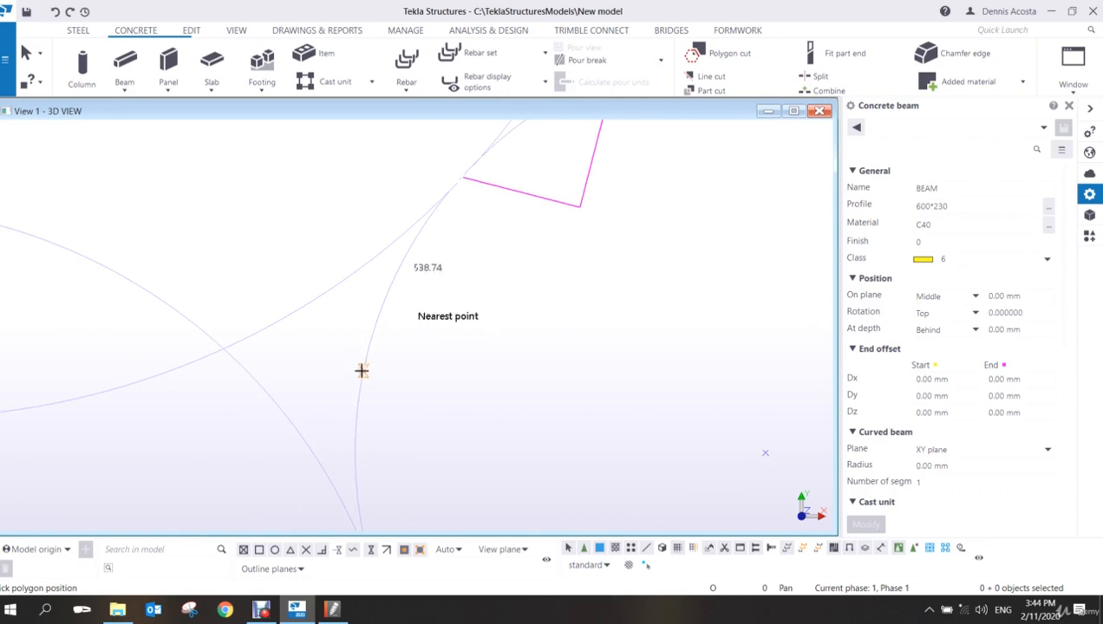
left_click(361, 373)
scroll(381, 347, "up", 3)
left_click(353, 312)
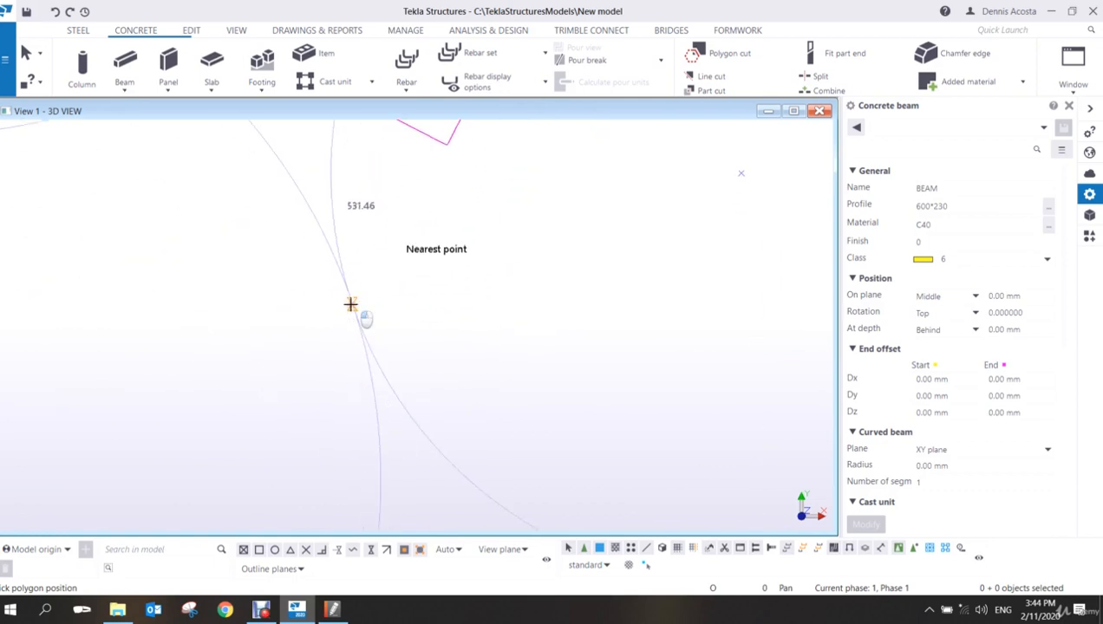
scroll(385, 320, "down", 5)
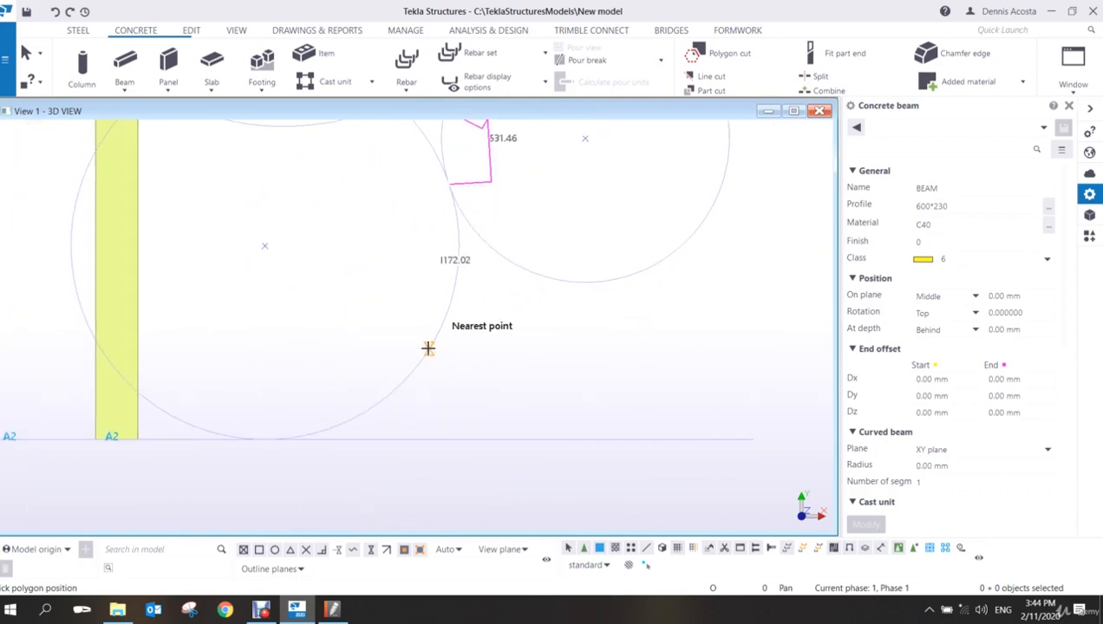
left_click(428, 348)
left_click(264, 440)
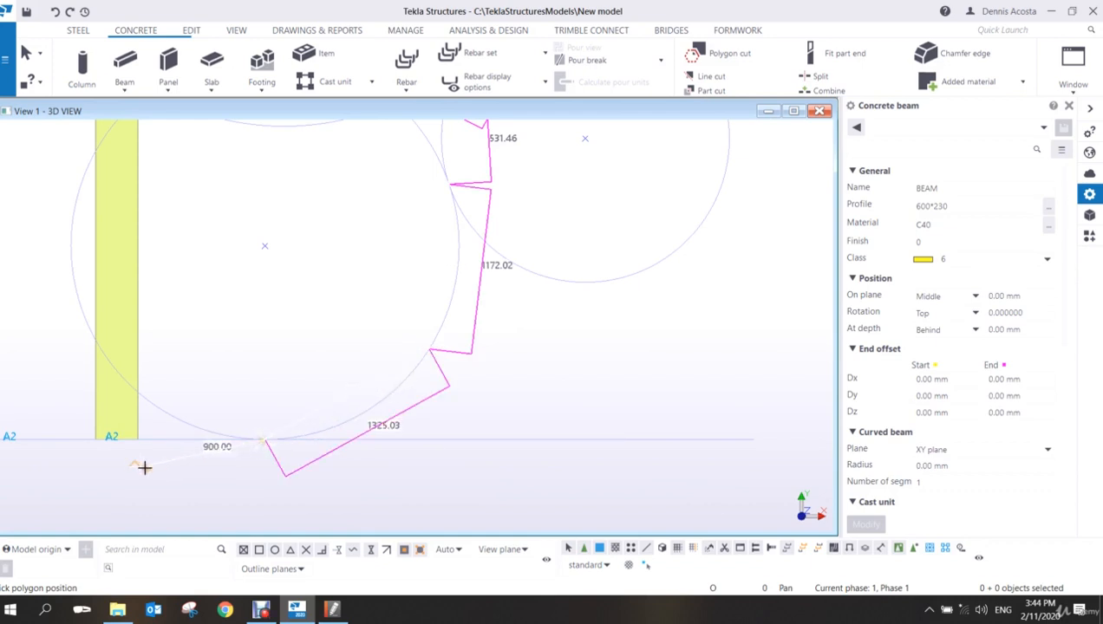
left_click(115, 438)
middle_click(271, 248)
right_click(308, 220)
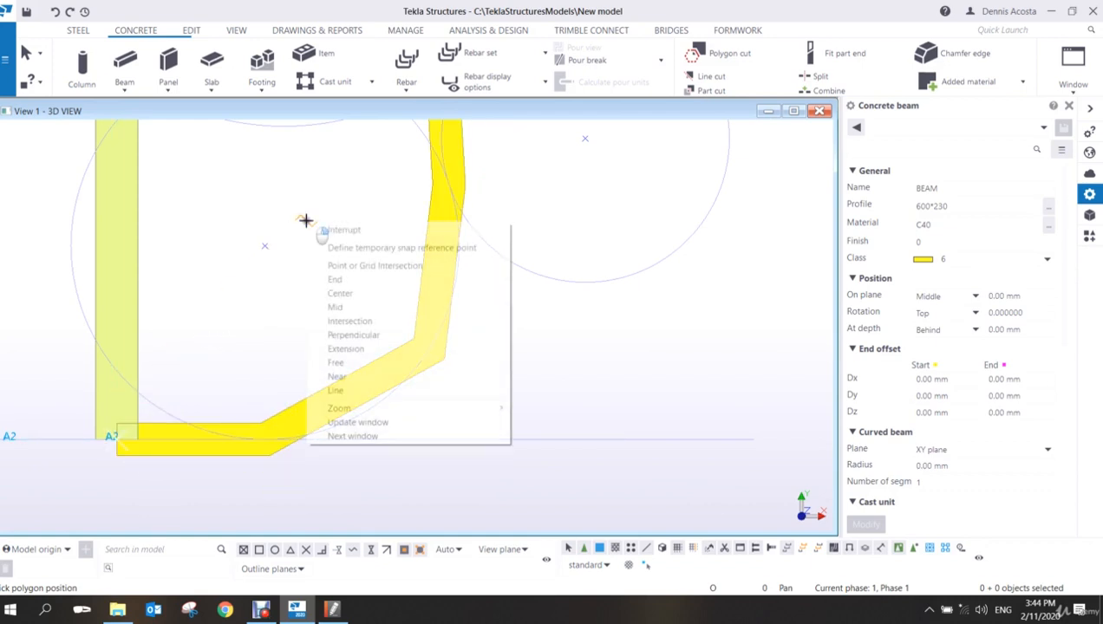
left_click(316, 228)
- Change the chamfer type of the polybeam corner midway around the large circle to Arc point
scroll(499, 248, "down", 5)
scroll(498, 247, "up", 1)
middle_click_drag(514, 204, 492, 274)
left_click(473, 236)
left_click(473, 236)
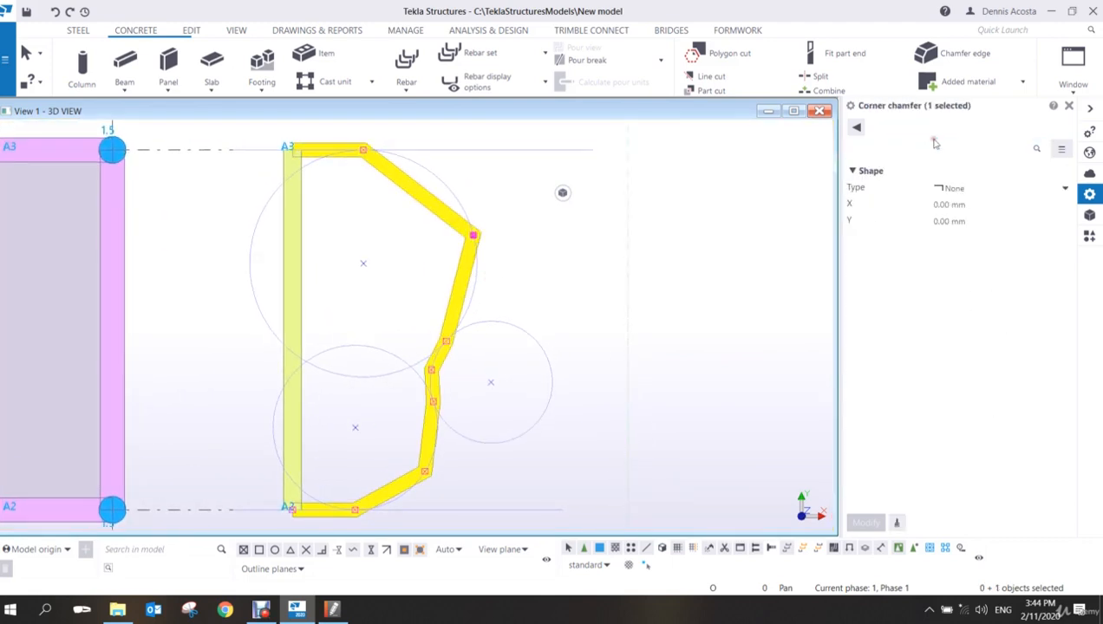
left_click(952, 187)
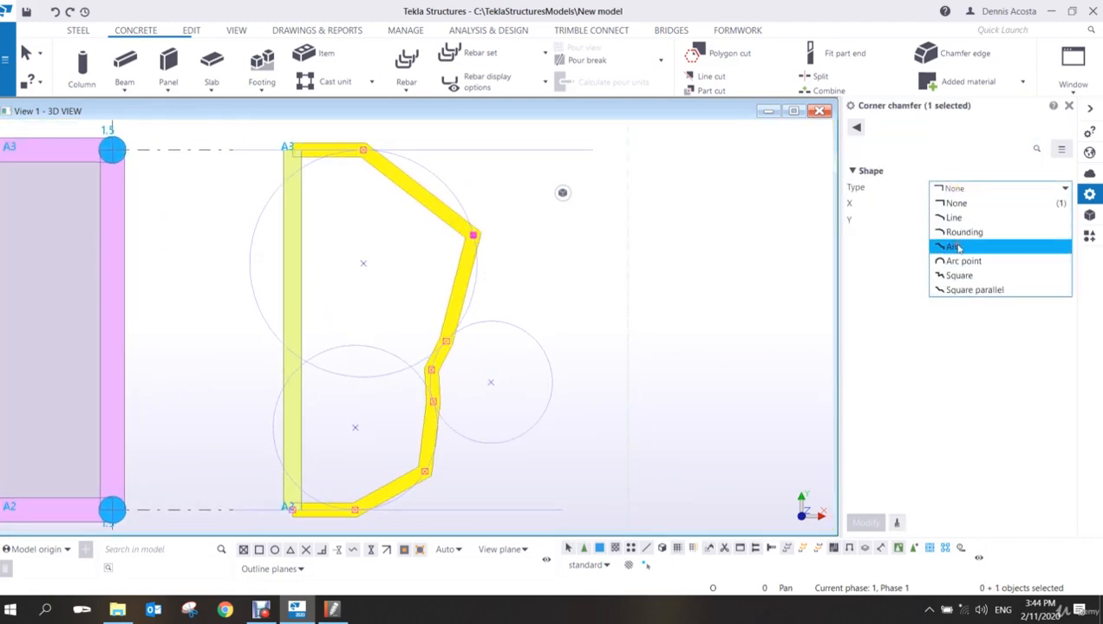
left_click(962, 261)
left_click(866, 523)
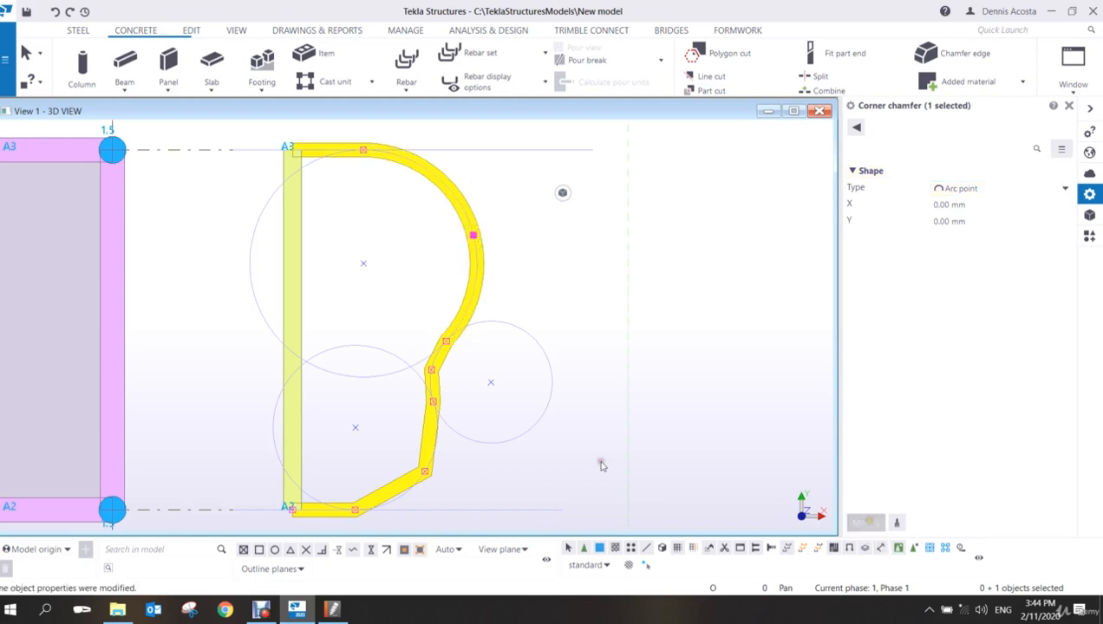
- Change the chamfer type of the polybeam corner on the small outer circle's arc to Arc point
scroll(444, 439, "up", 1)
left_click(429, 347)
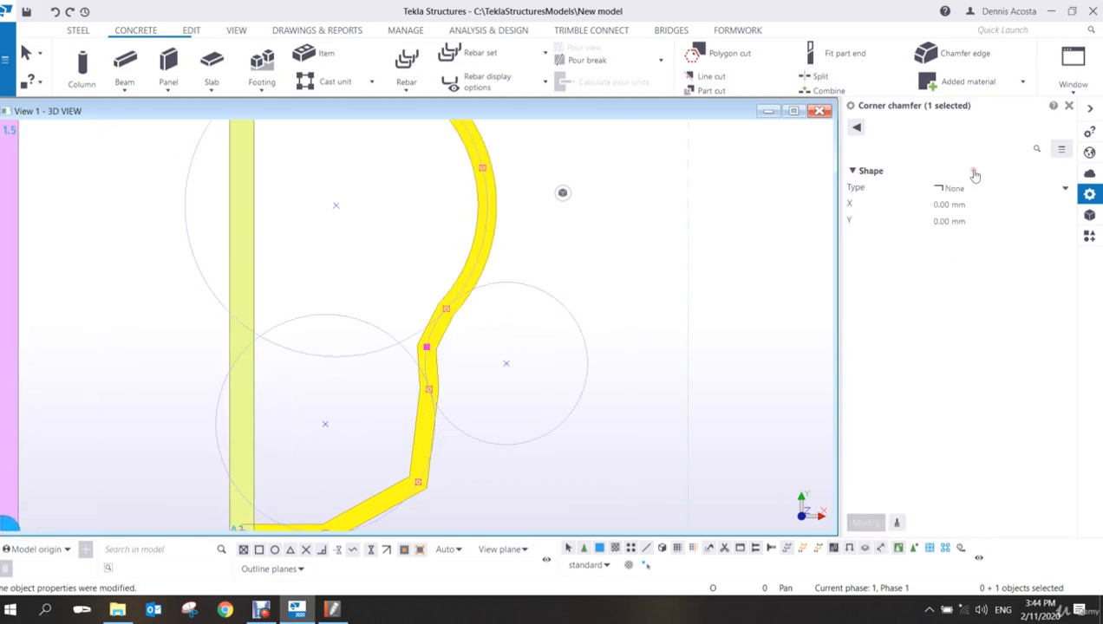
left_click(971, 187)
left_click(962, 261)
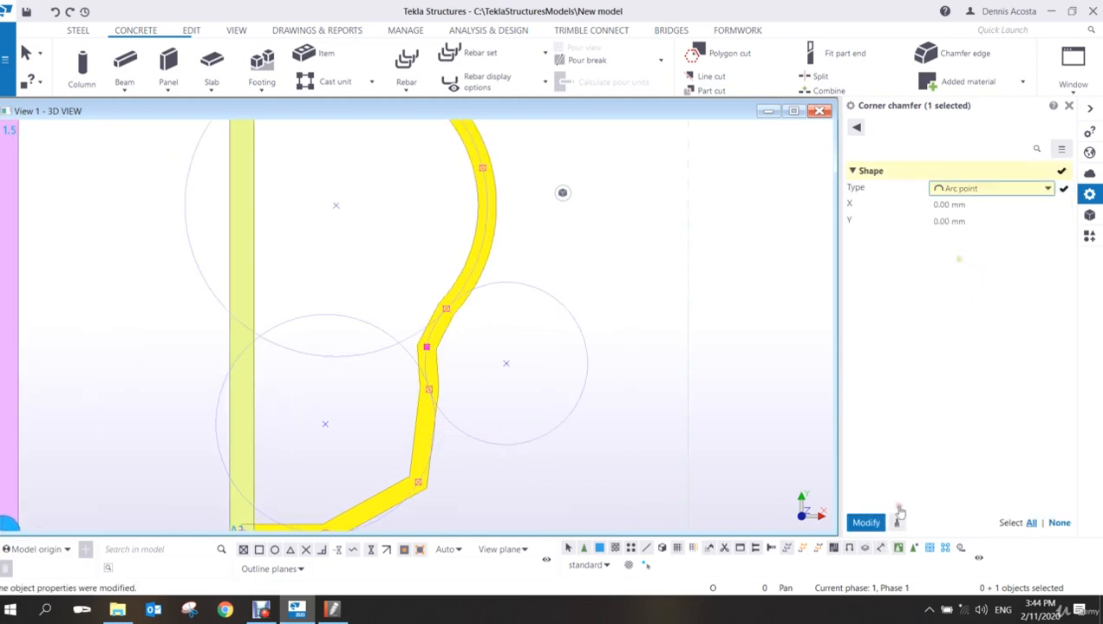
left_click(866, 523)
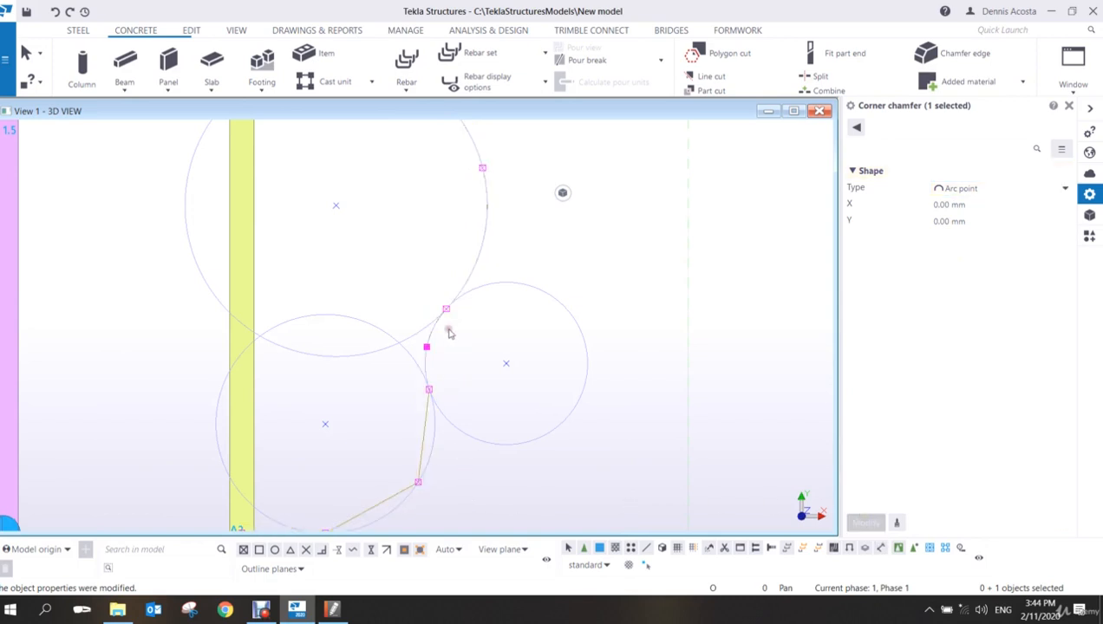
- Change the chamfer type of the polybeam corner midway around the circle touching A2 to Arc point
scroll(448, 332, "up", 5)
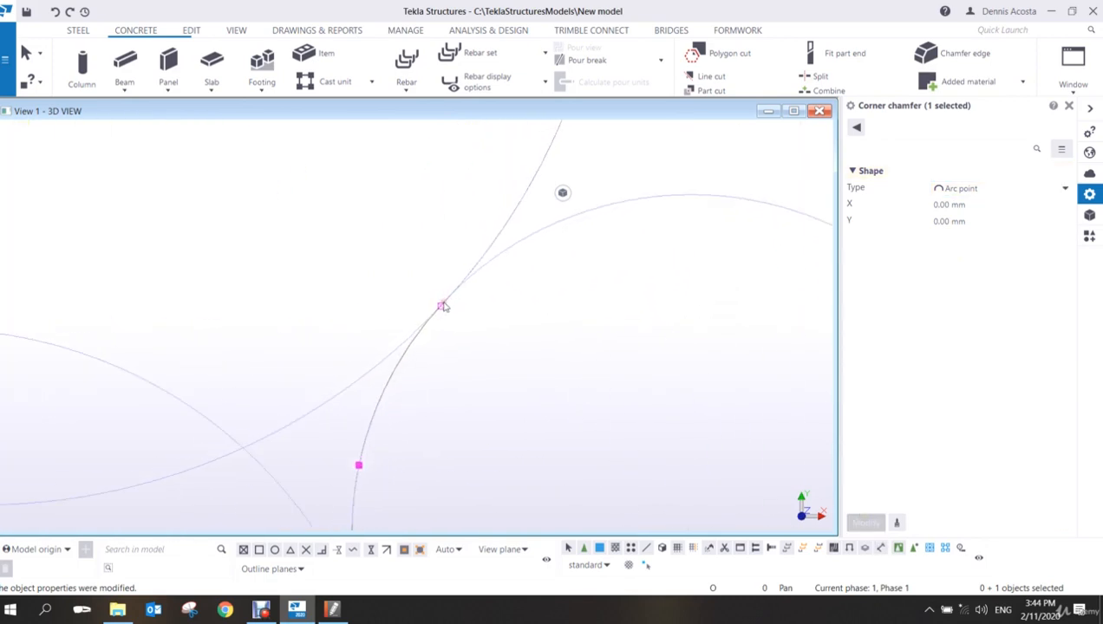
scroll(438, 319, "down", 4)
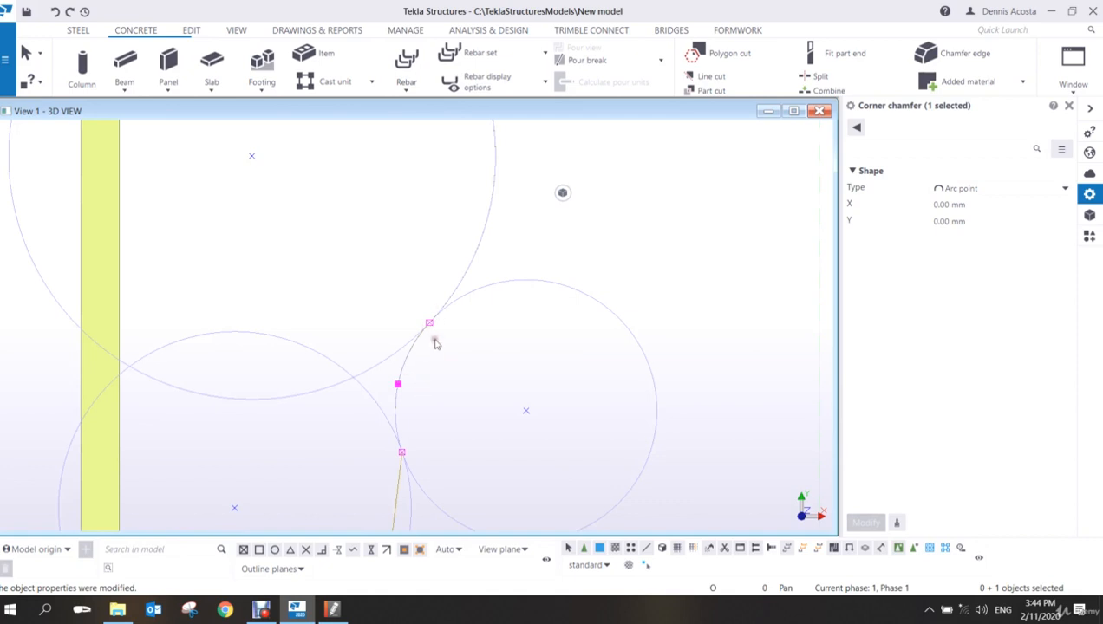
middle_click_drag(415, 417, 445, 242)
scroll(423, 307, "up", 4)
scroll(438, 382, "down", 5)
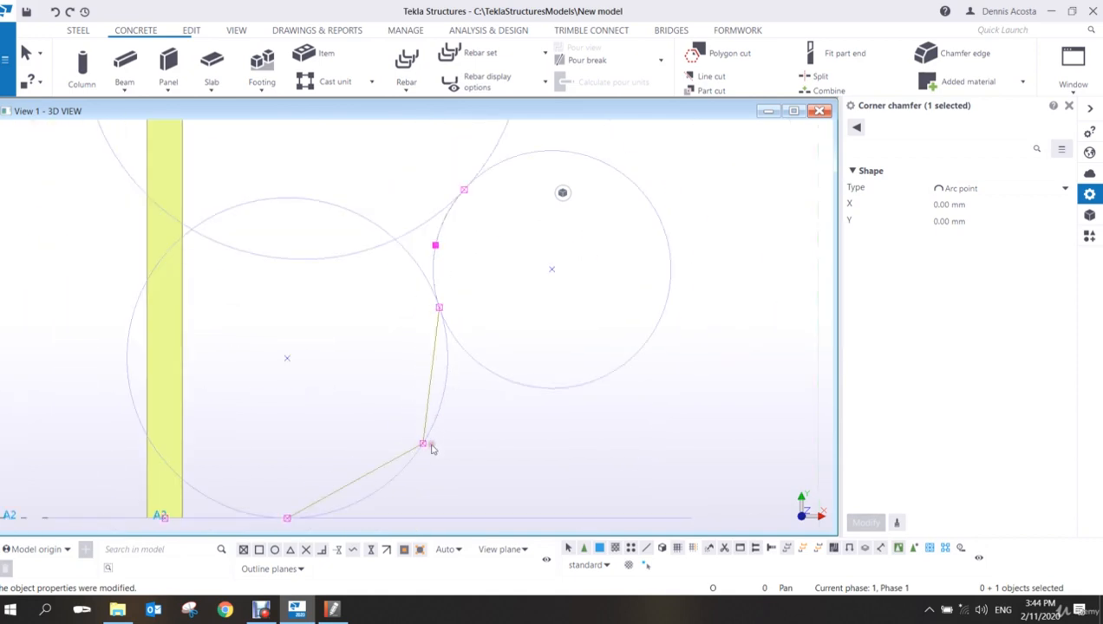
left_click(424, 446)
left_click(426, 409)
left_click(425, 445)
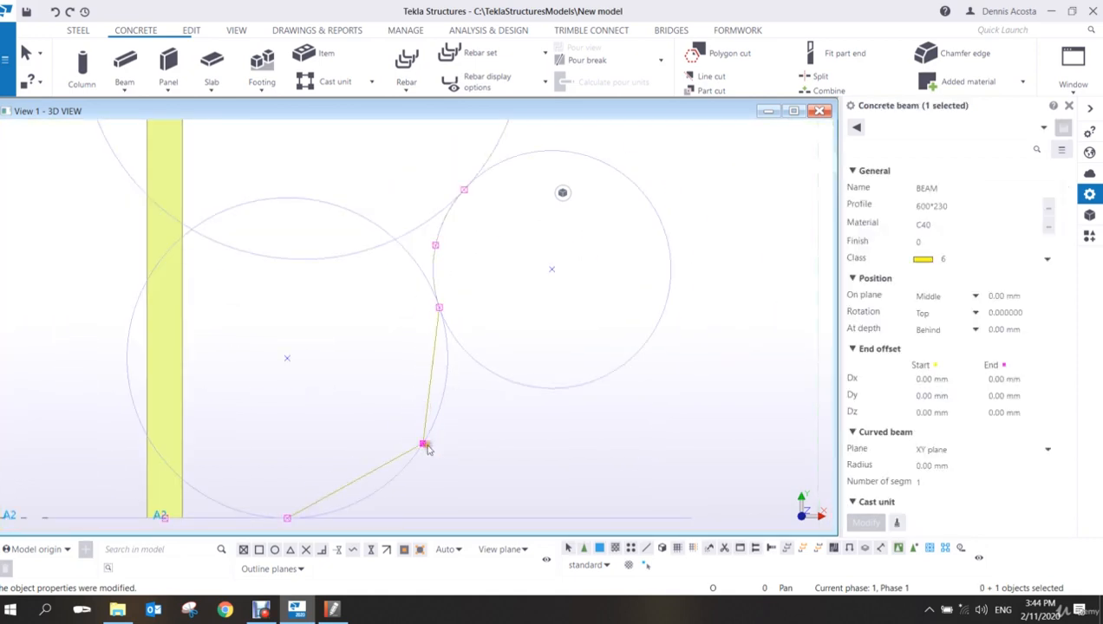
left_click(984, 188)
left_click(953, 283)
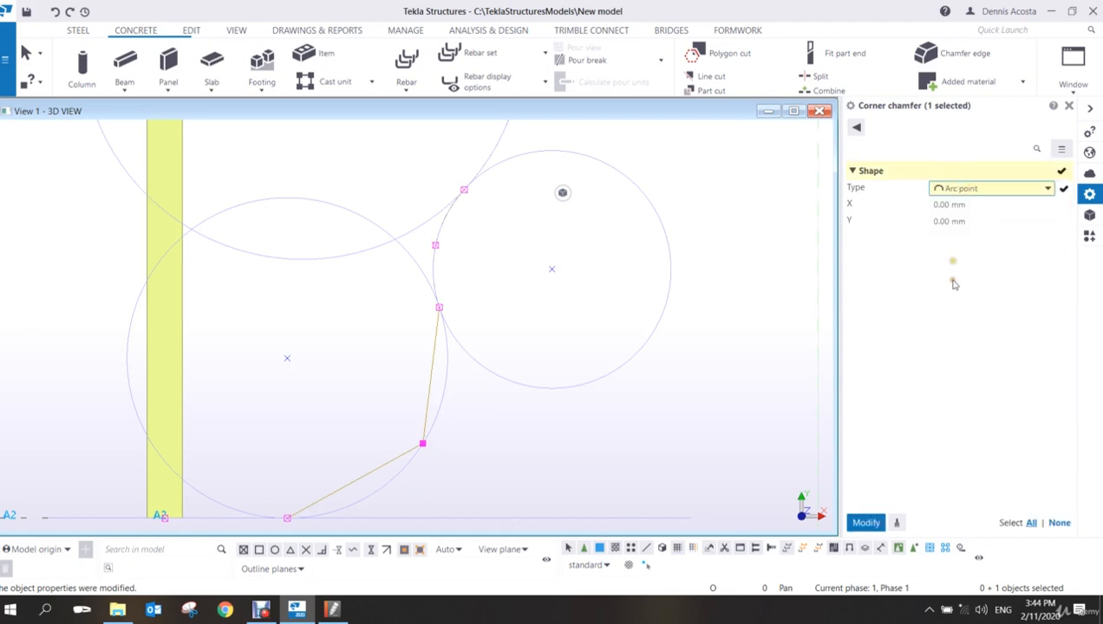
left_click(866, 522)
- Turn on direct modification and move the polybeam corner where the outer and A2 circles touch to about 588 mm vertically from the neighbouring arc point
scroll(428, 302, "up", 2)
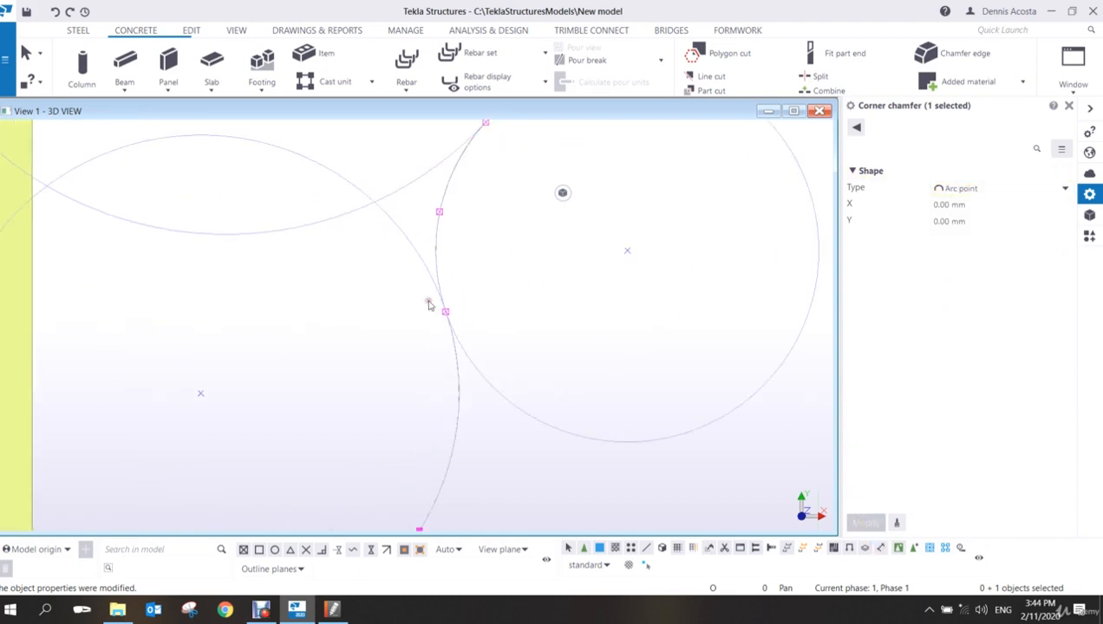
scroll(438, 312, "up", 3)
scroll(483, 328, "down", 5)
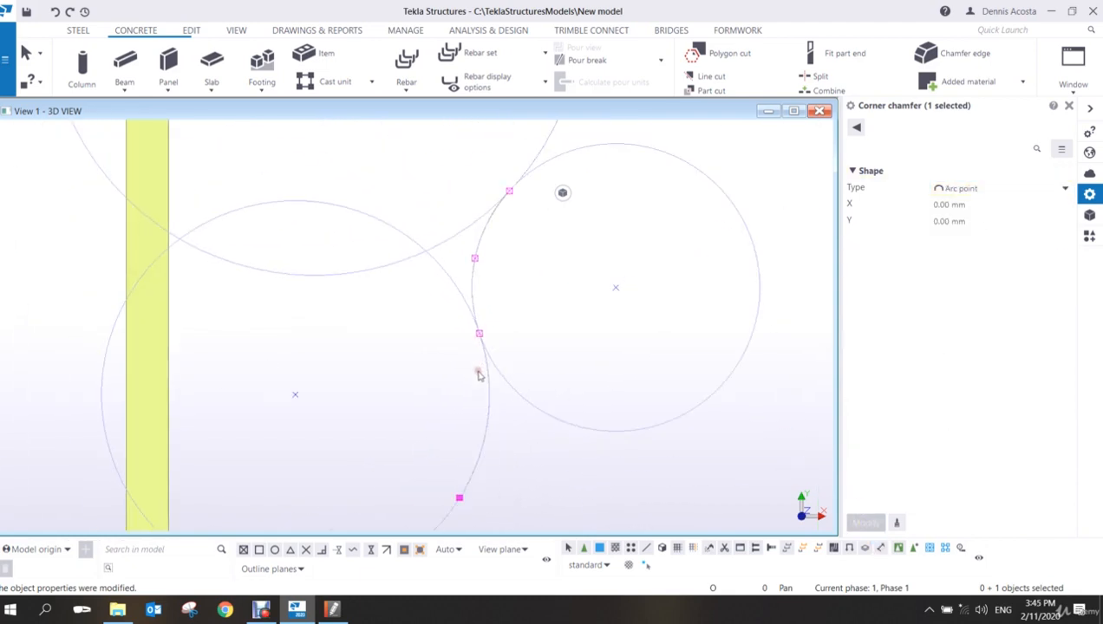
scroll(525, 520, "down", 2)
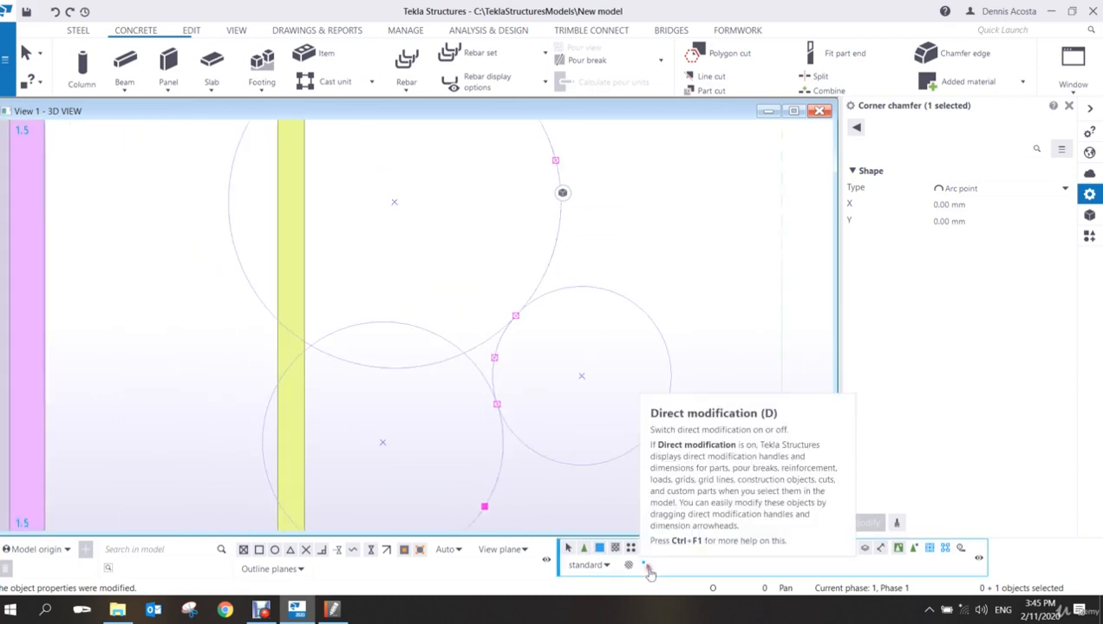
left_click(645, 564)
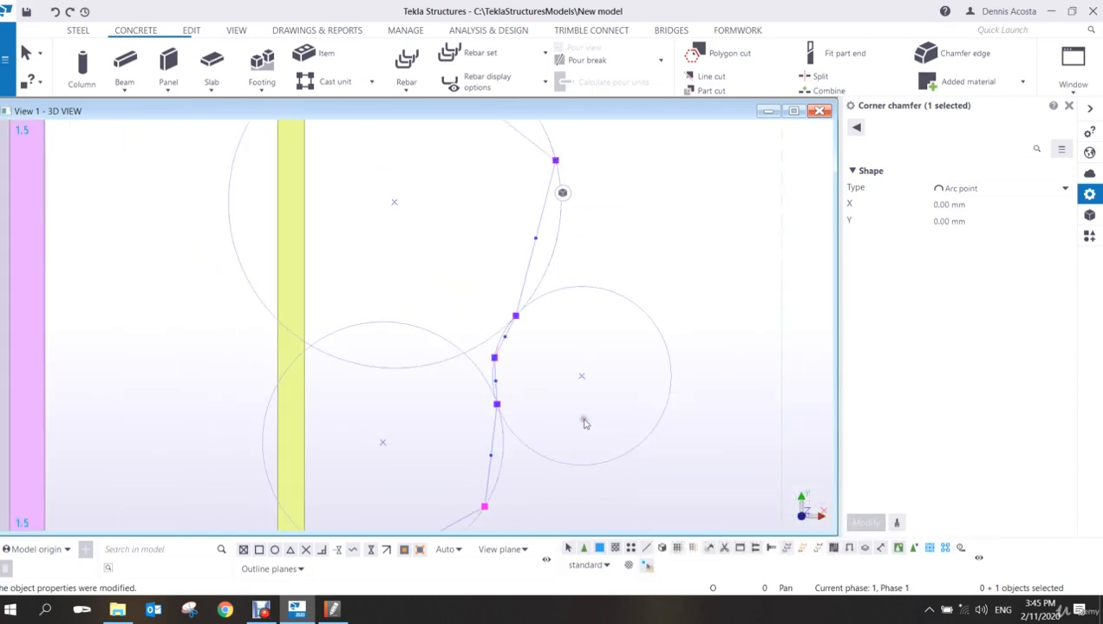
scroll(520, 393, "up", 6)
scroll(431, 286, "up", 2)
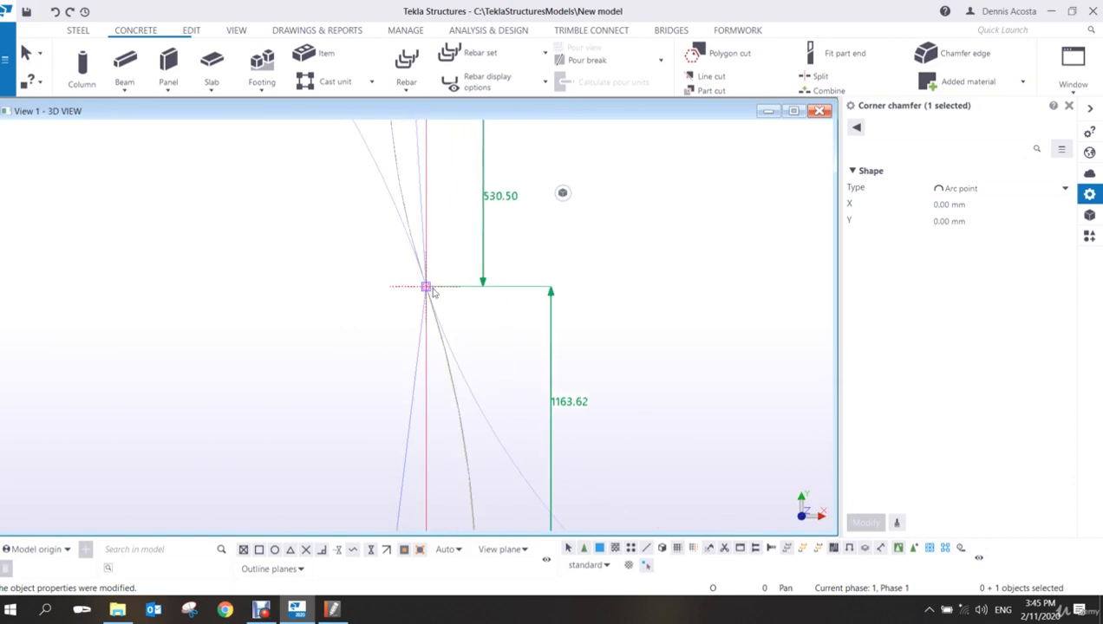
left_click_drag(425, 287, 438, 327)
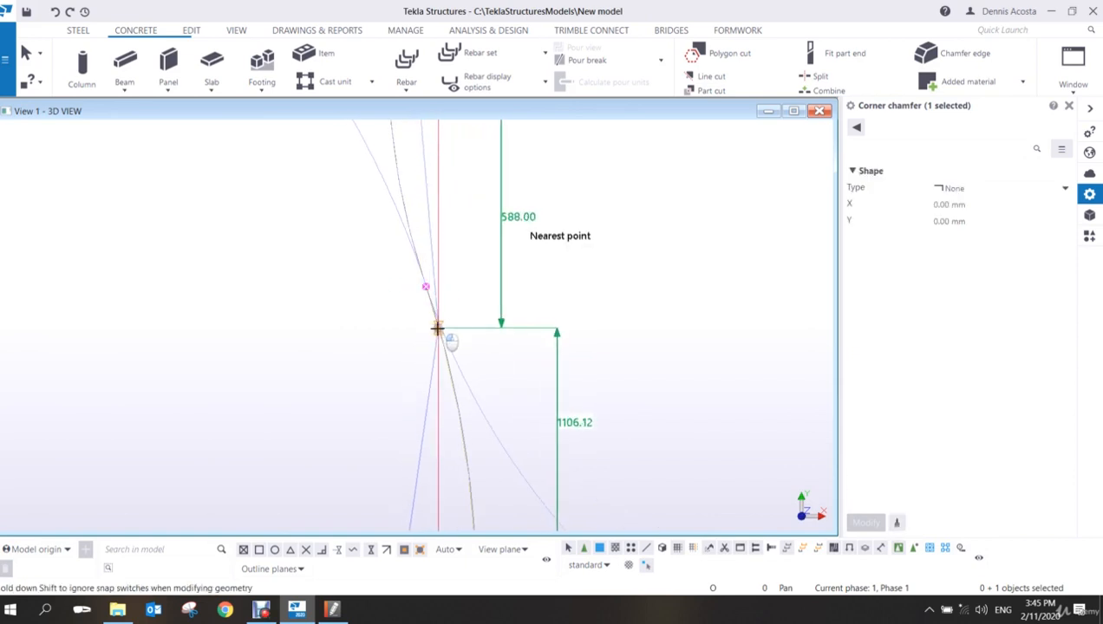
scroll(438, 327, "down", 6)
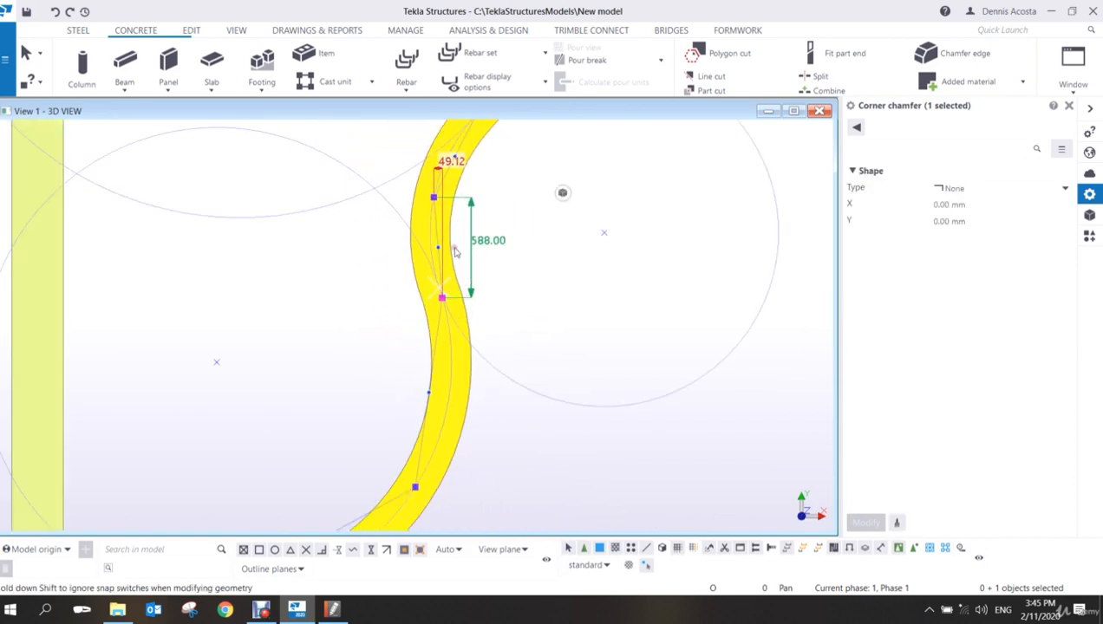
middle_click_drag(447, 298, 440, 312)
scroll(439, 311, "down", 2)
left_click(542, 273)
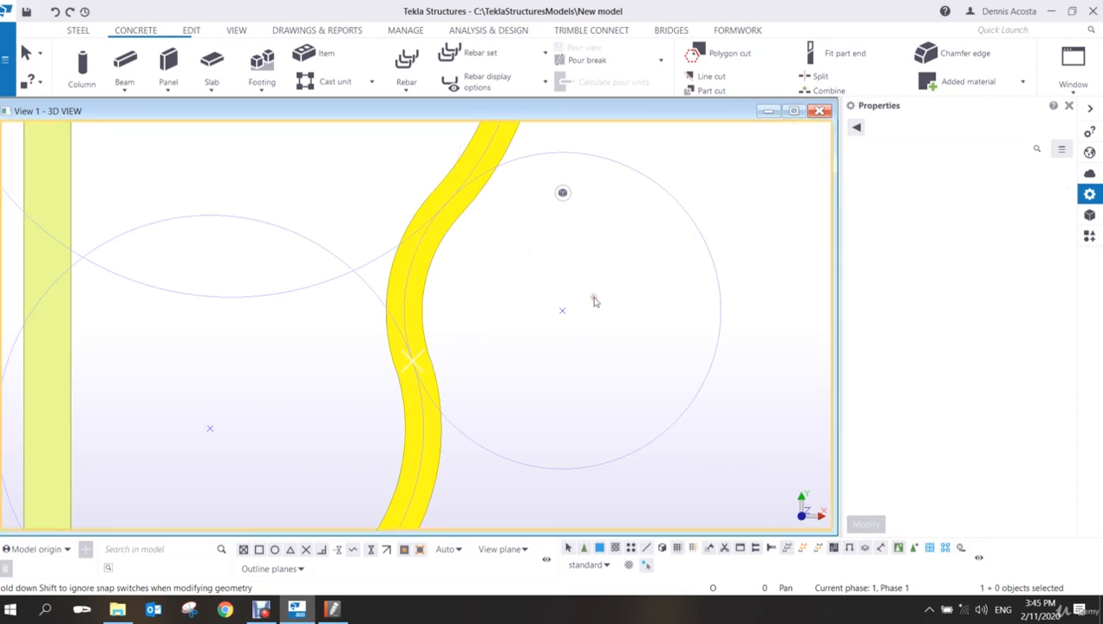
- Examine the curved polybeam's arc transitions in plan and in 3D, and return to the plan view
scroll(591, 304, "down", 2)
scroll(591, 308, "down", 2)
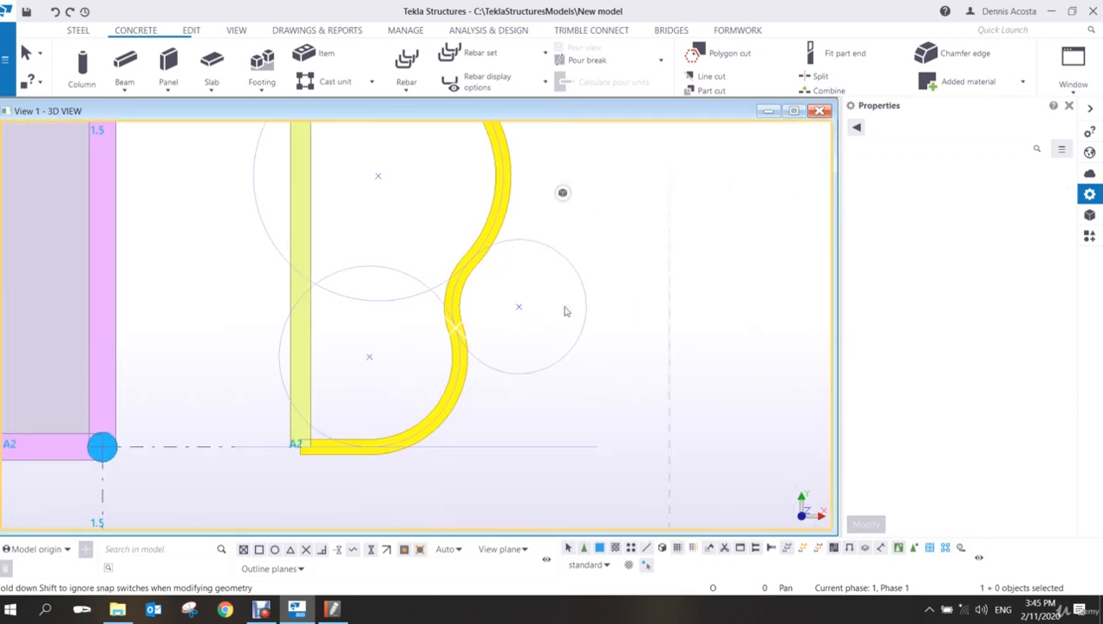
scroll(566, 312, "down", 4)
scroll(569, 313, "up", 4)
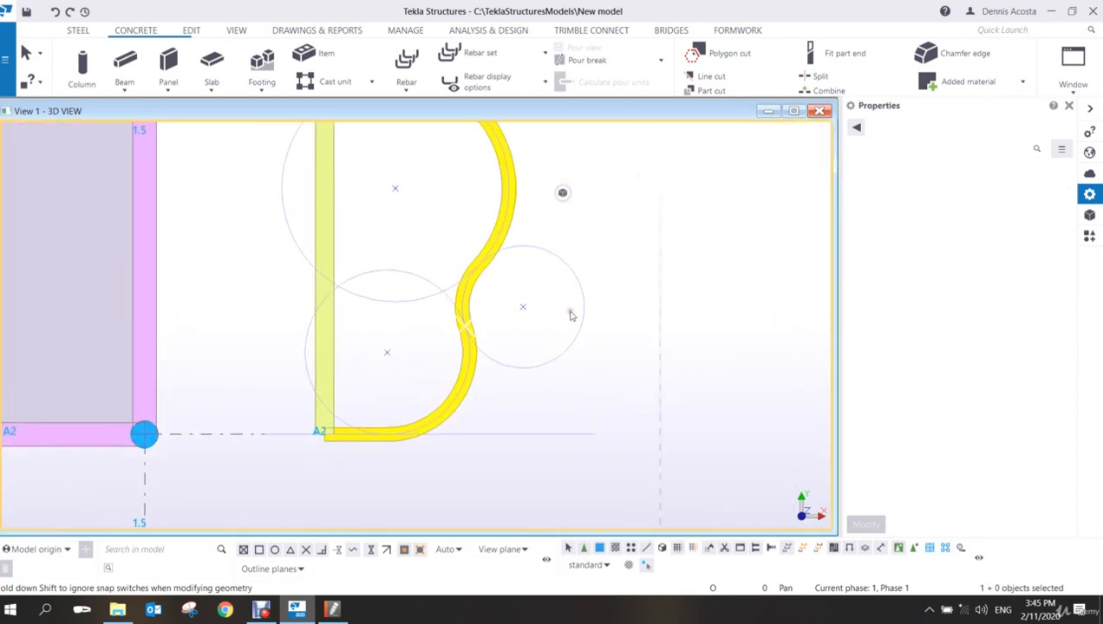
scroll(570, 313, "down", 3)
scroll(574, 294, "up", 2)
middle_click_drag(522, 310, 413, 277, "ctrl")
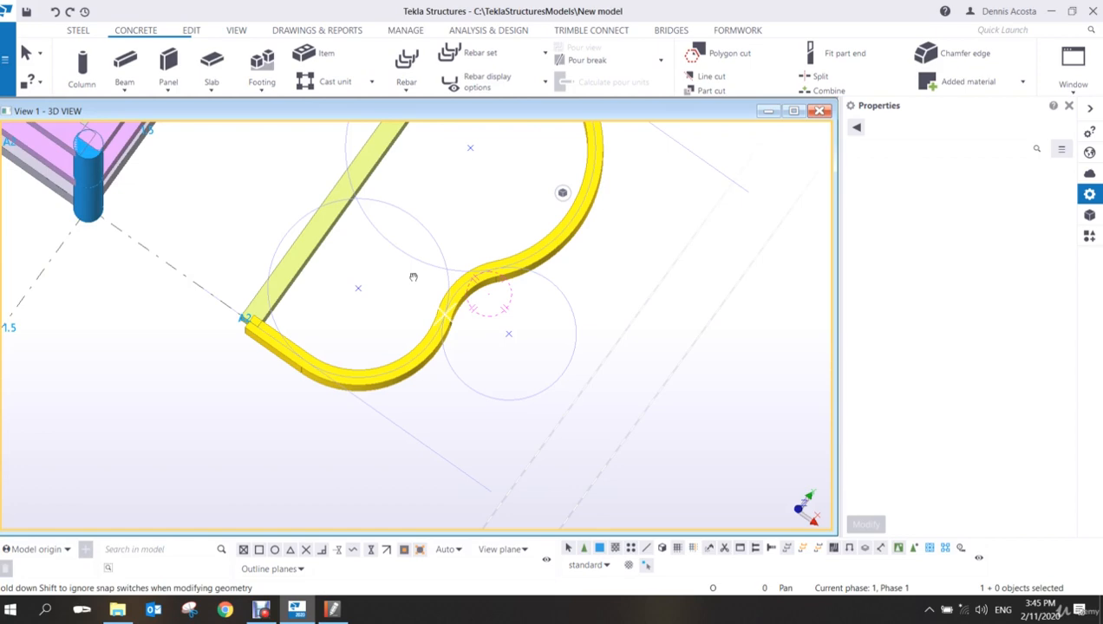
middle_click_drag(416, 314, 547, 341, "ctrl")
scroll(517, 281, "up", 4)
middle_click_drag(520, 282, 489, 301)
key("ctrl+p")
scroll(633, 382, "up", 6)
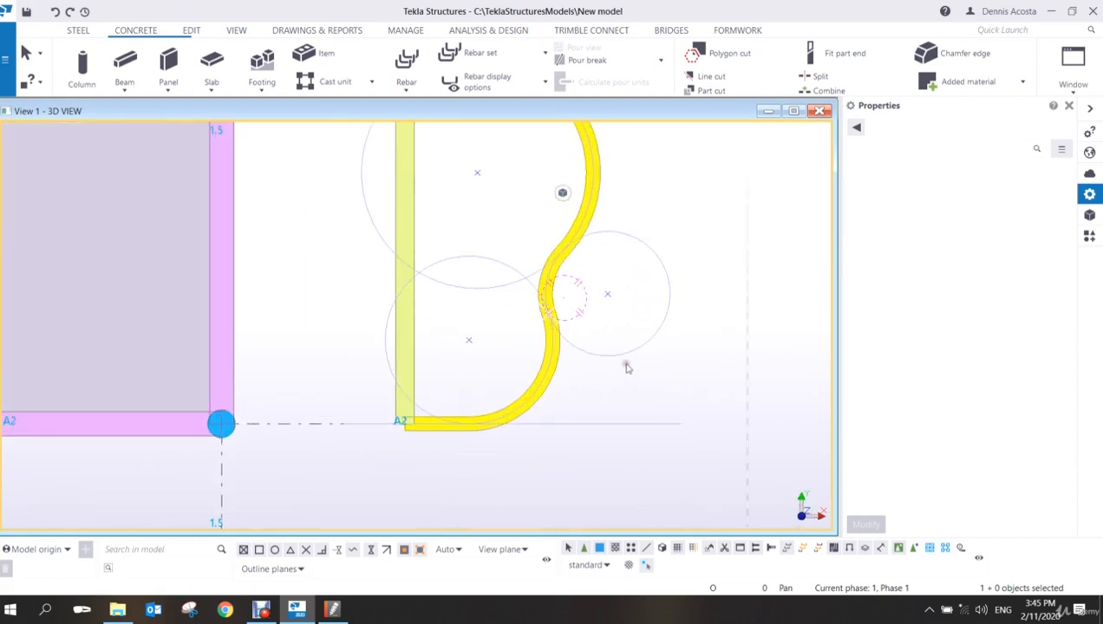
- Try reshaping the polybeam by moving its arc point and upper tangent corner at the outer circle away from the construction circles
left_click(440, 207)
scroll(431, 230, "down", 5)
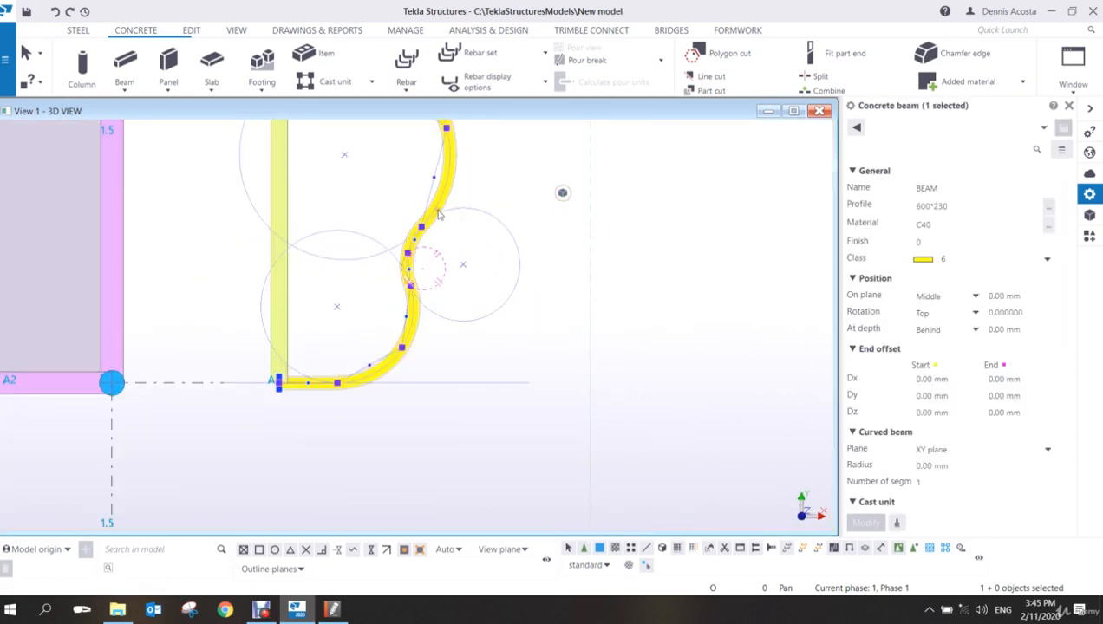
scroll(440, 255, "up", 5)
middle_click_drag(395, 247, 365, 339)
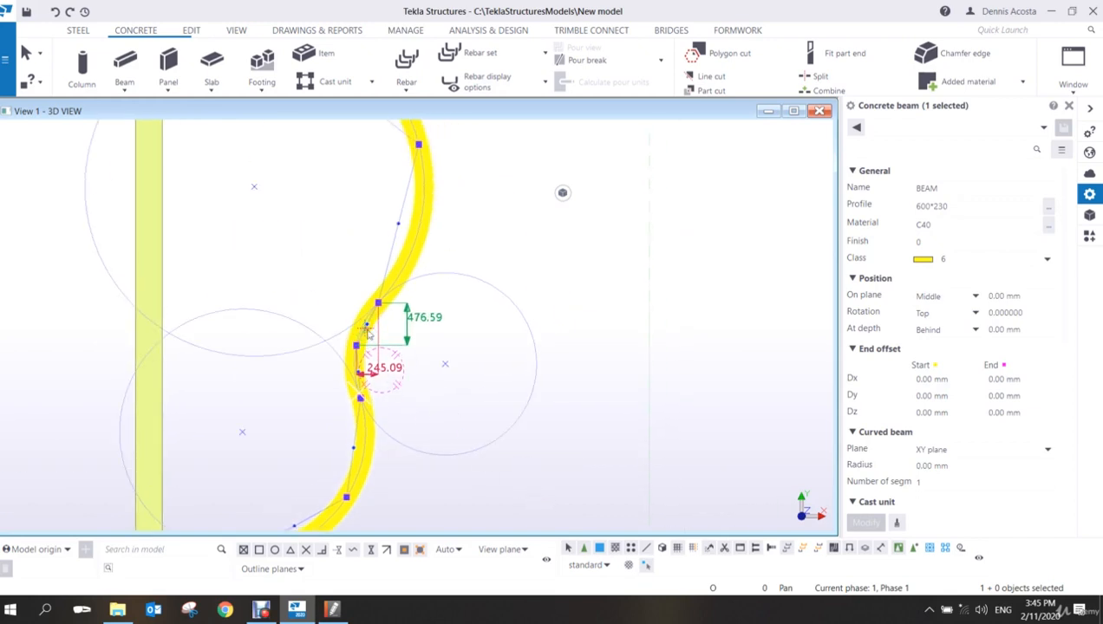
scroll(364, 338, "up", 2)
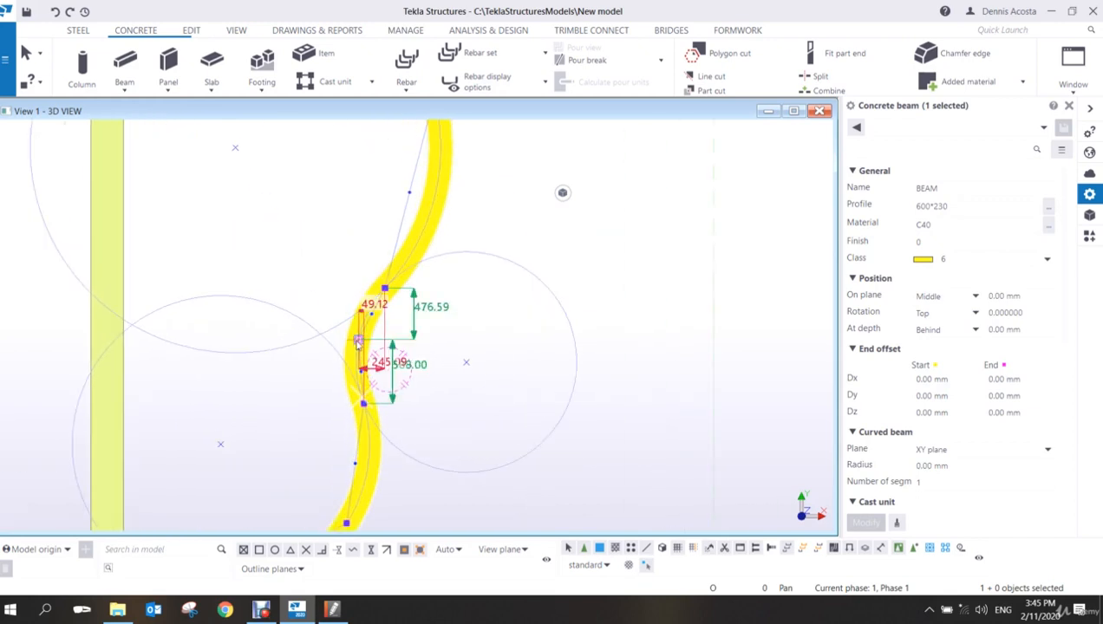
left_click(358, 338)
left_click_drag(358, 339, 336, 330)
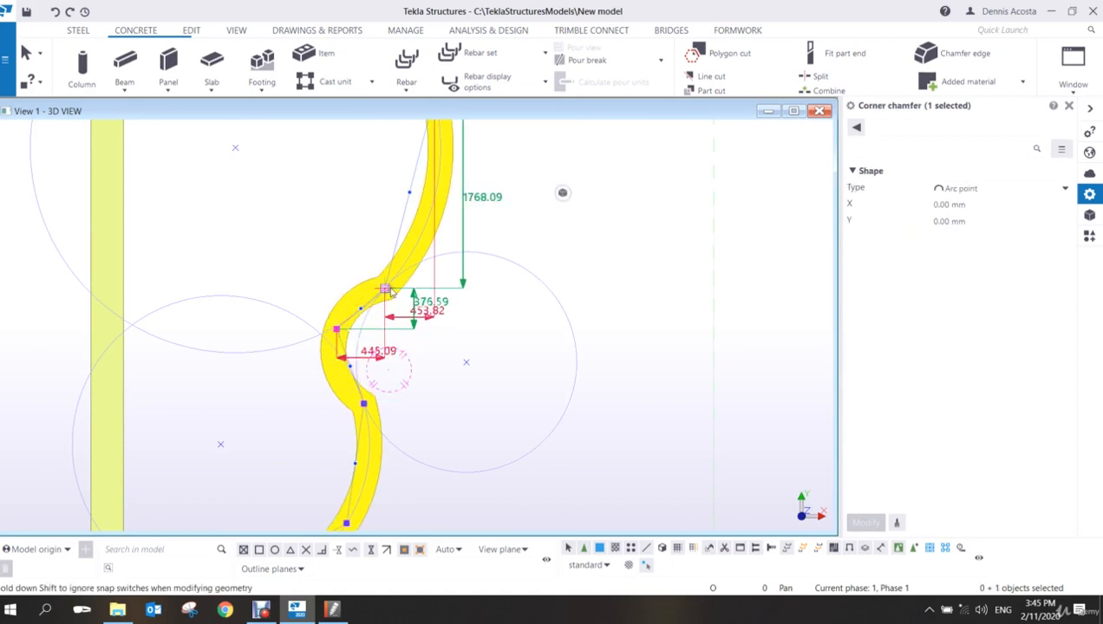
left_click_drag(386, 289, 375, 246)
scroll(377, 246, "down", 4)
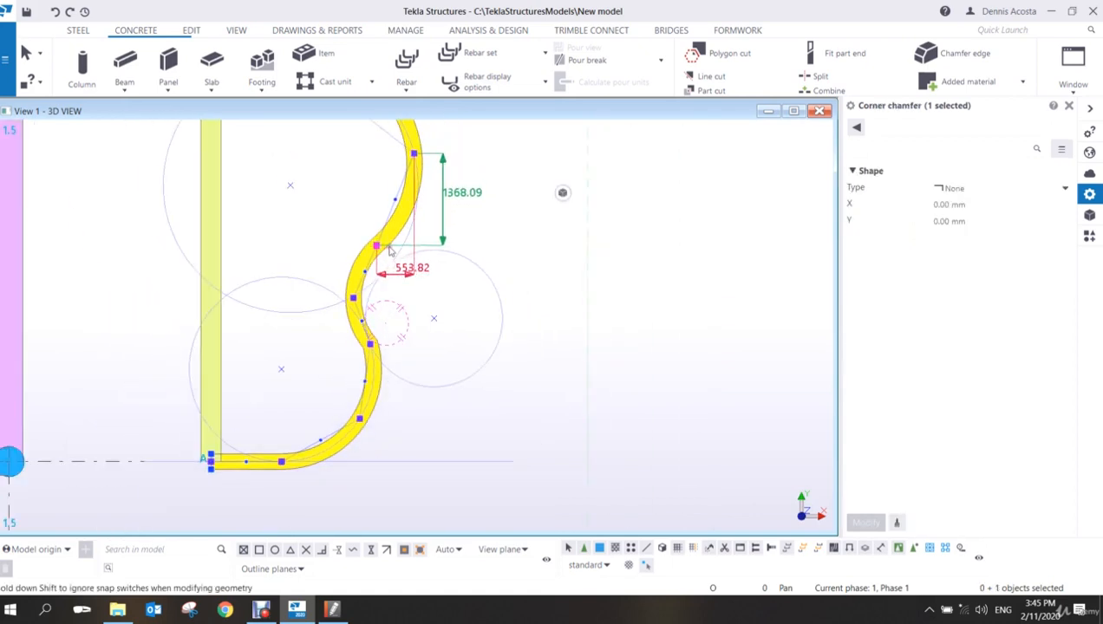
- Try moving the polybeam's lower tangent corner further down towards A2, and deselect the beam
left_click_drag(371, 344, 382, 390)
scroll(357, 376, "up", 2)
scroll(384, 390, "up", 1)
left_click(447, 321)
scroll(451, 315, "down", 2)
scroll(414, 222, "up", 6)
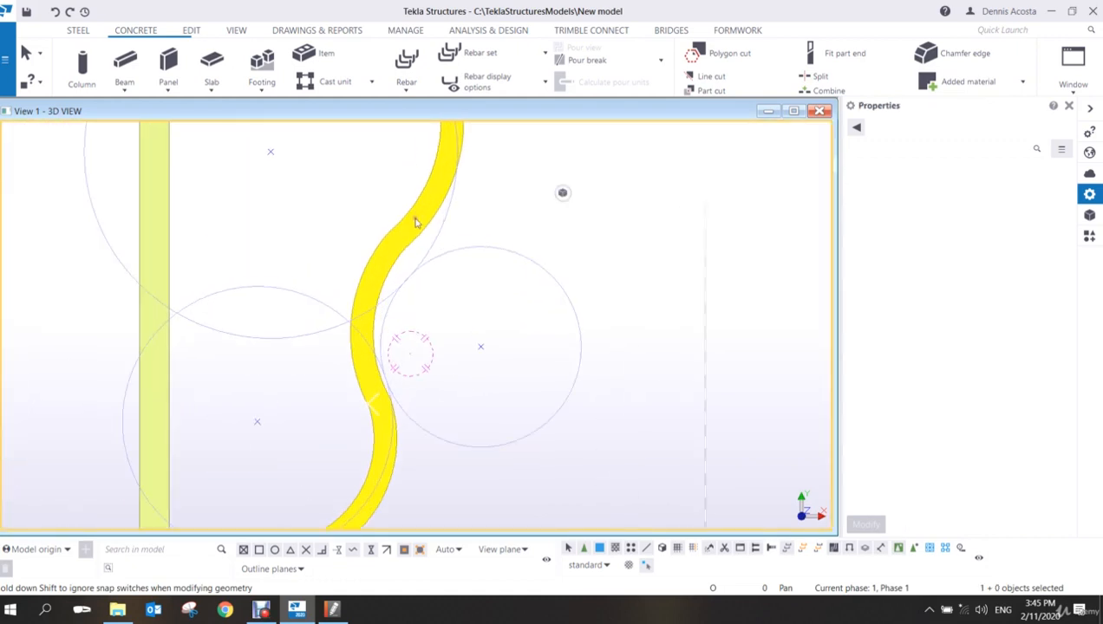
- Undo the trial moves of the polybeam's corners around the outer circle
scroll(411, 249, "down", 4)
scroll(407, 289, "up", 3)
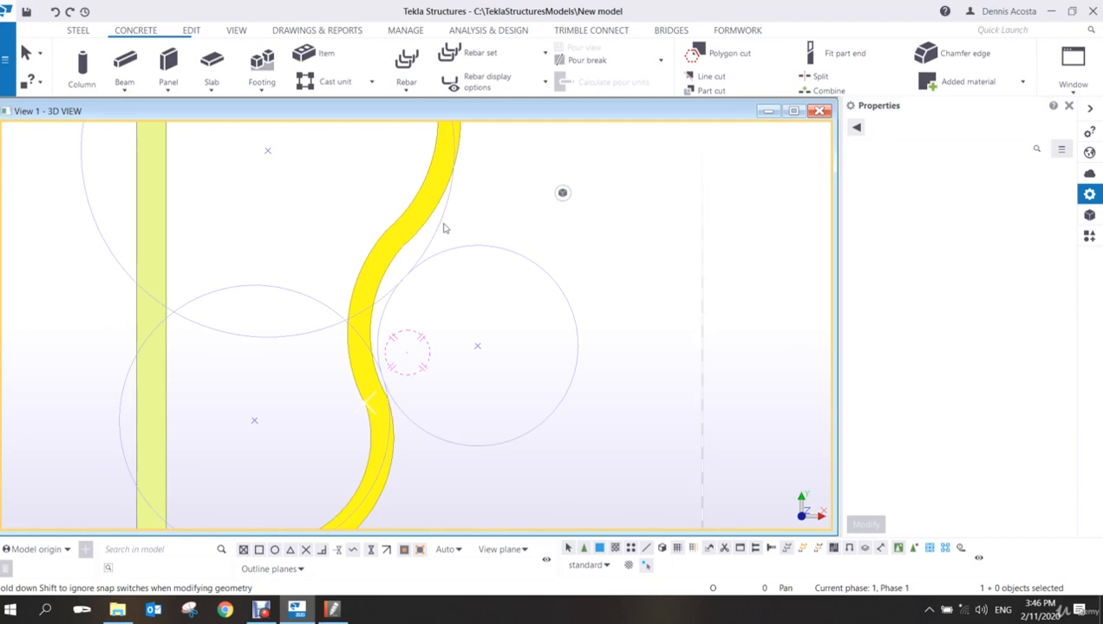
scroll(396, 232, "up", 3)
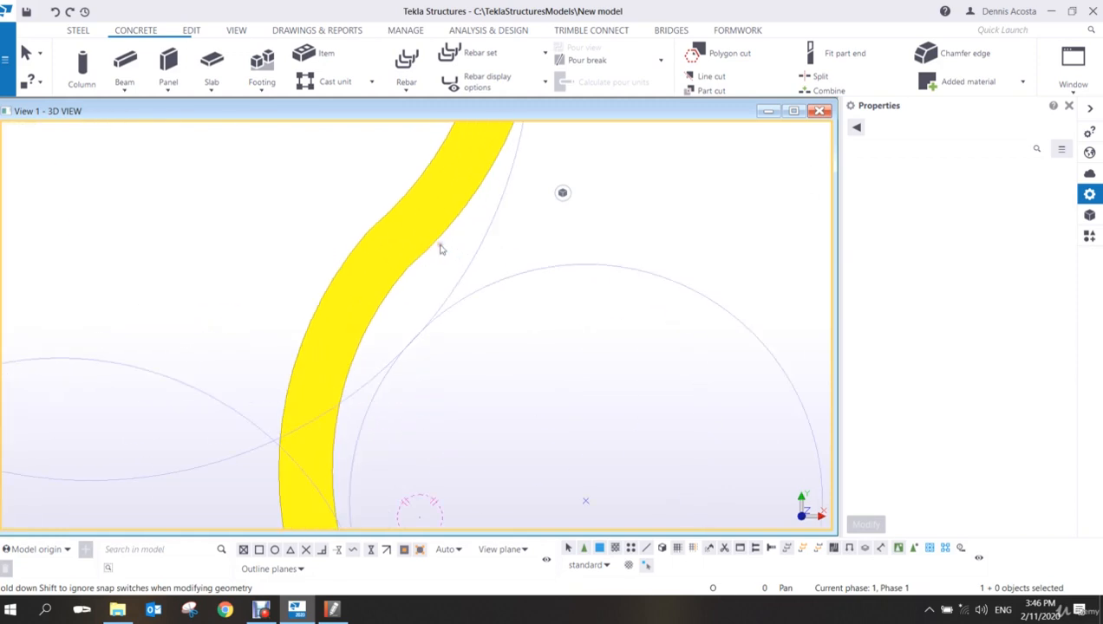
scroll(413, 315, "down", 4)
left_click(414, 344)
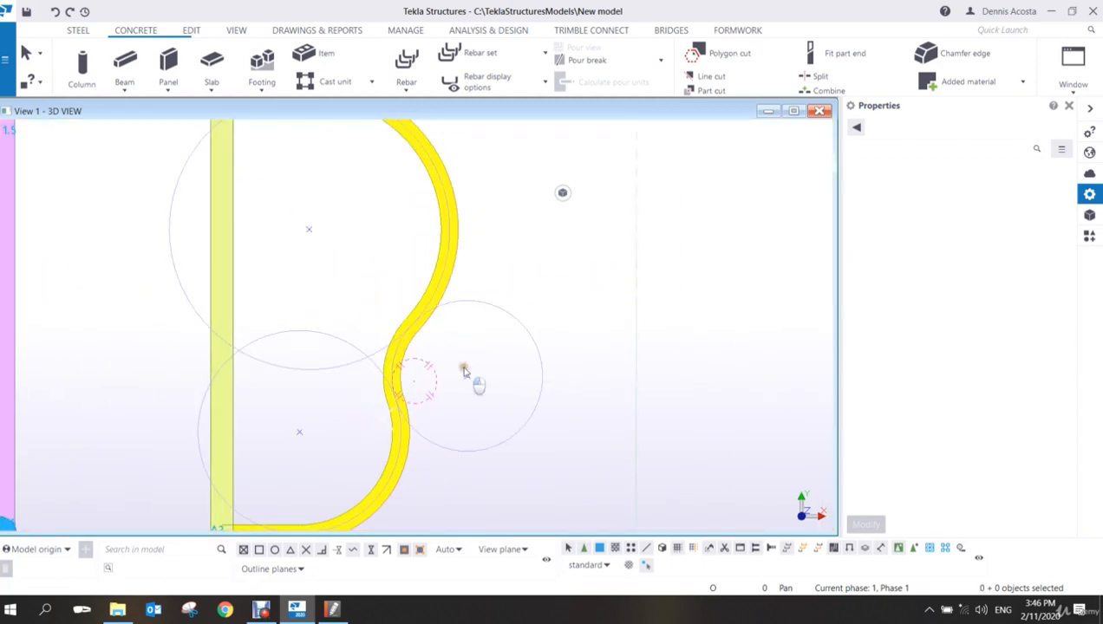
left_click(415, 375)
- Examine the polybeam's curve against the construction circles in 3D and in plan view
scroll(415, 375, "up", 2)
middle_click_drag(410, 331, 354, 314, "ctrl")
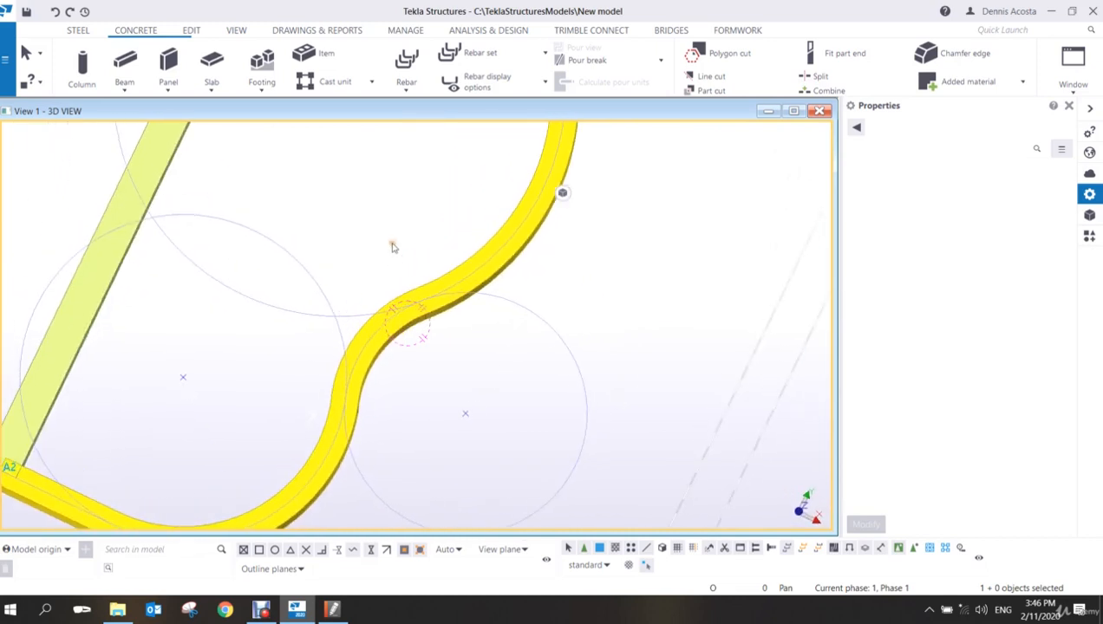
key("ctrl+p")
scroll(621, 291, "up", 5)
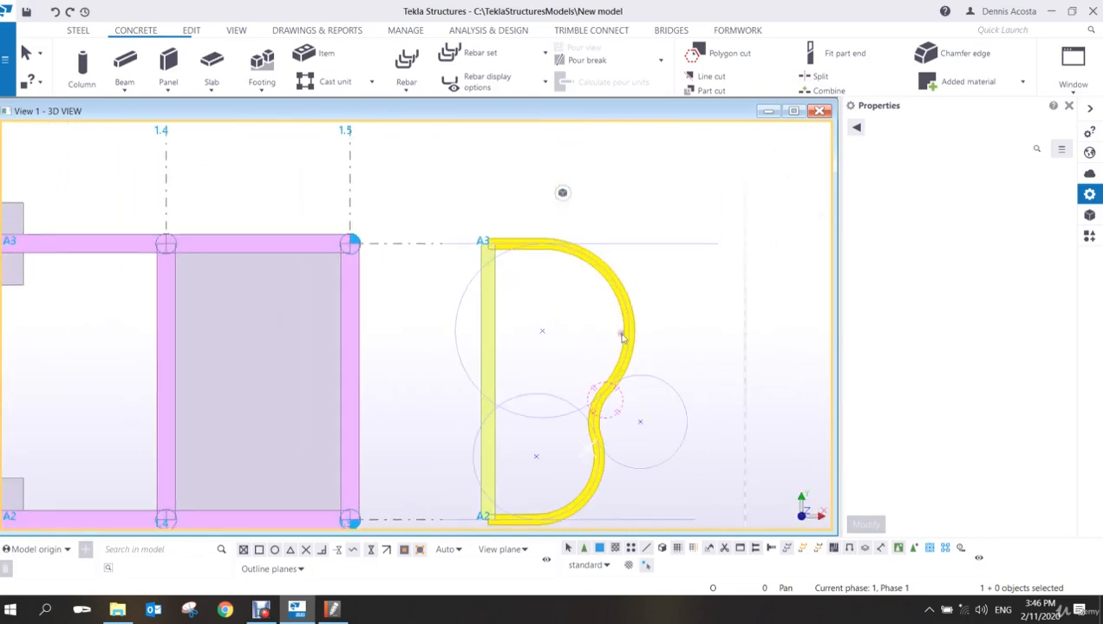
middle_click_drag(623, 337, 552, 242)
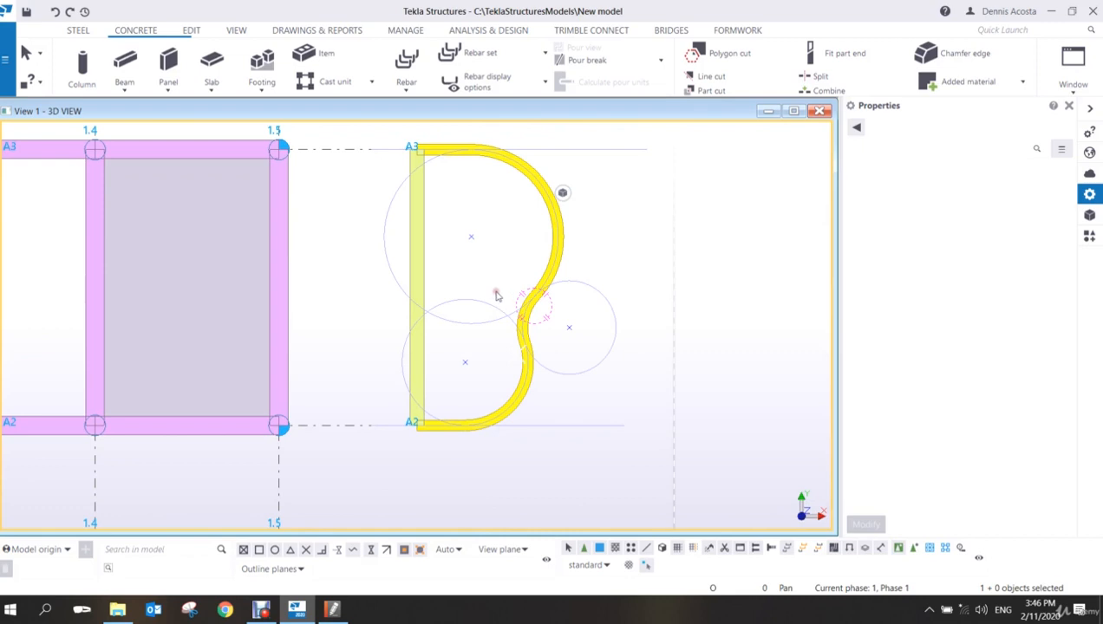
scroll(491, 231, "up", 2)
scroll(484, 243, "down", 2)
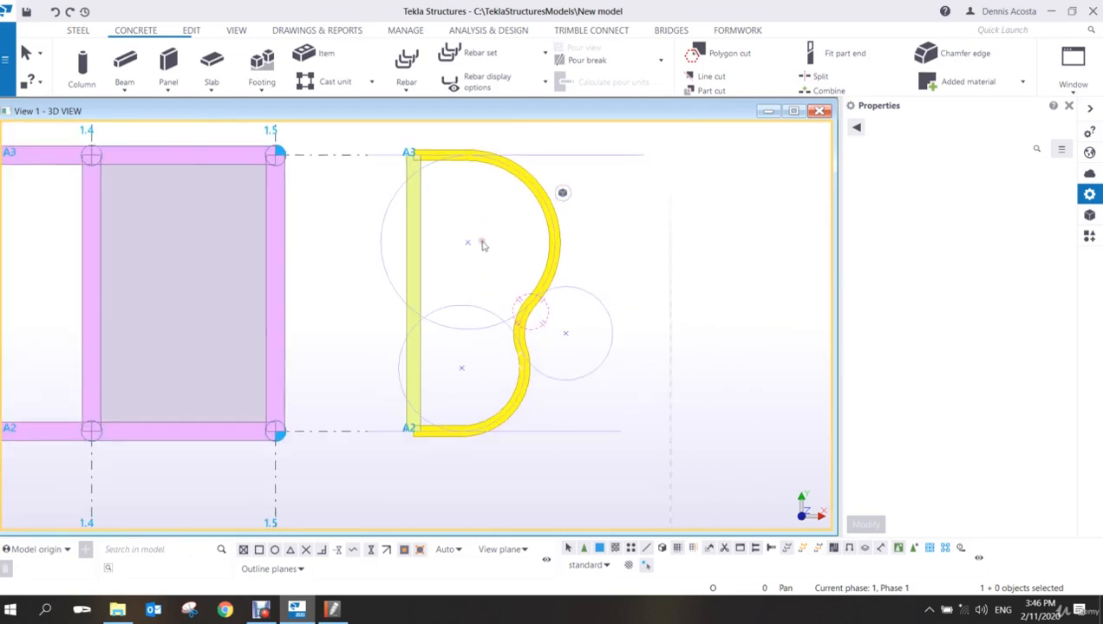
middle_click_drag(495, 210, 474, 243)
scroll(535, 246, "up", 2)
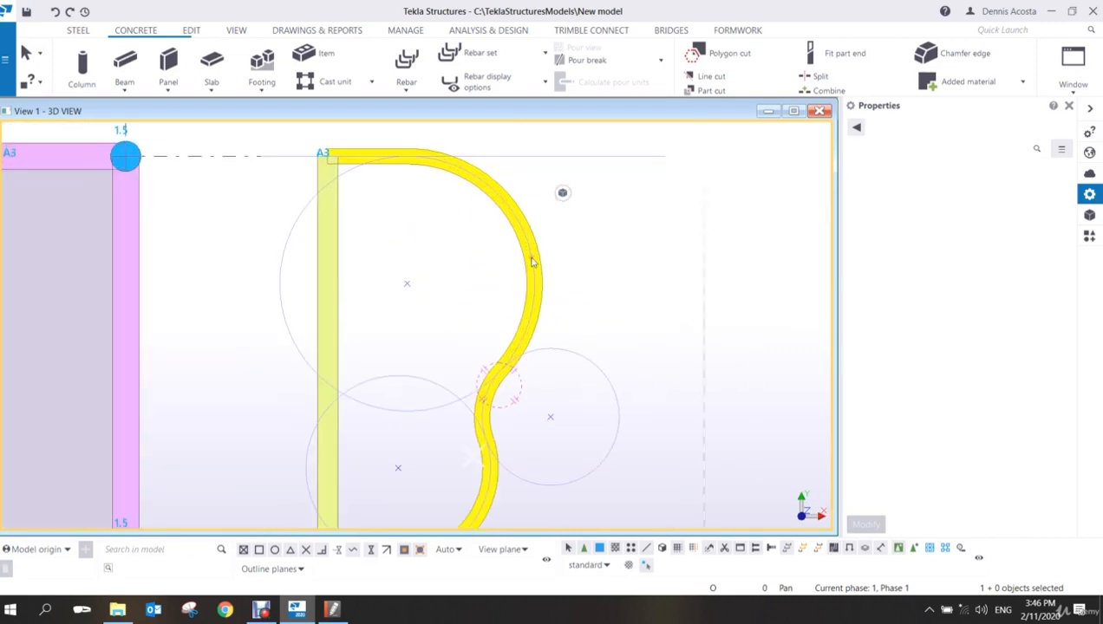
- Change the curved polybeam's cast unit type to Cast in place, apply the modification, and deselect the beam
left_click(539, 268)
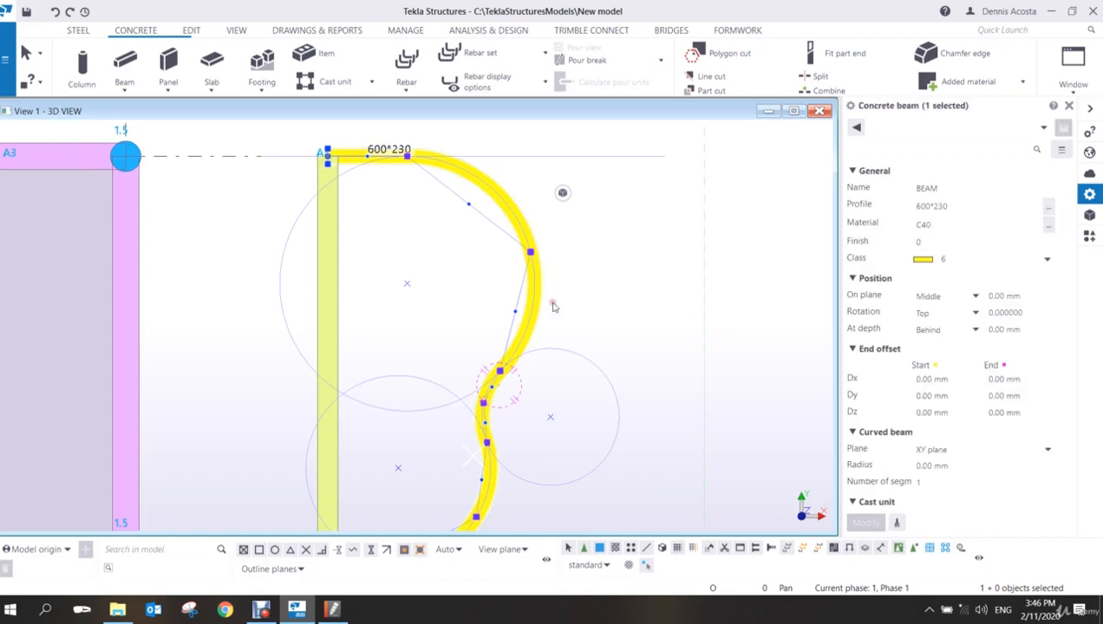
scroll(962, 408, "down", 4)
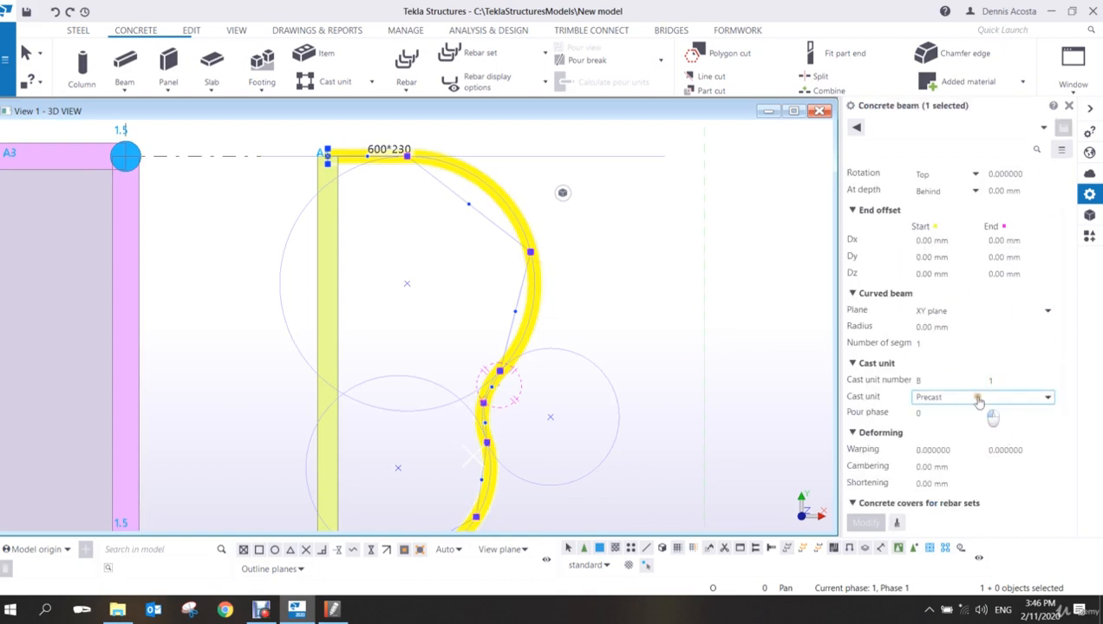
left_click(980, 396)
left_click(945, 426)
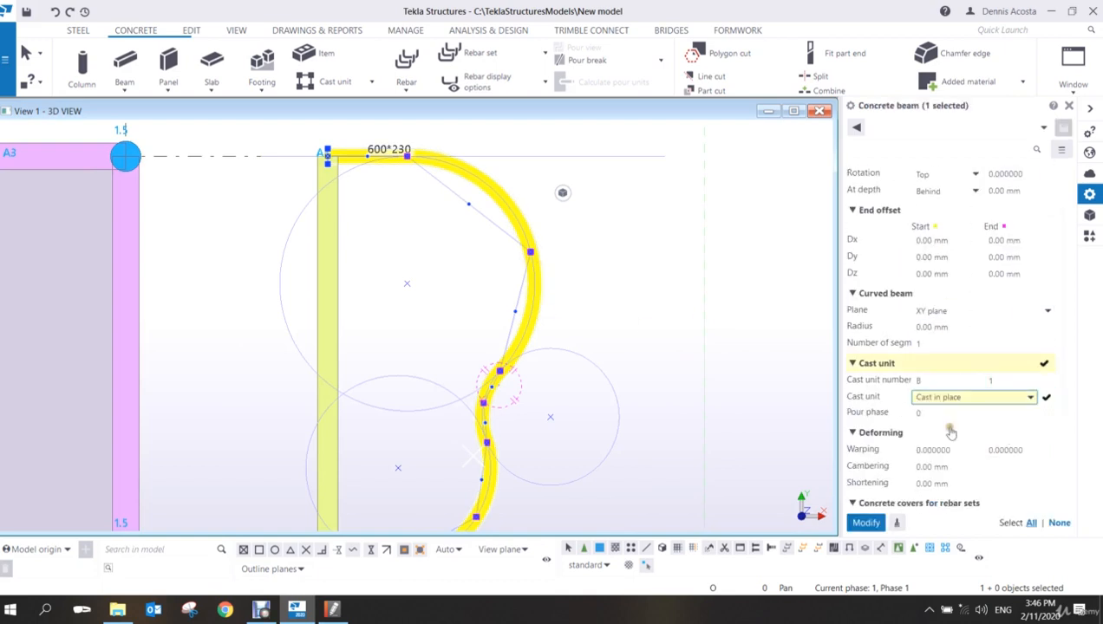
left_click(866, 523)
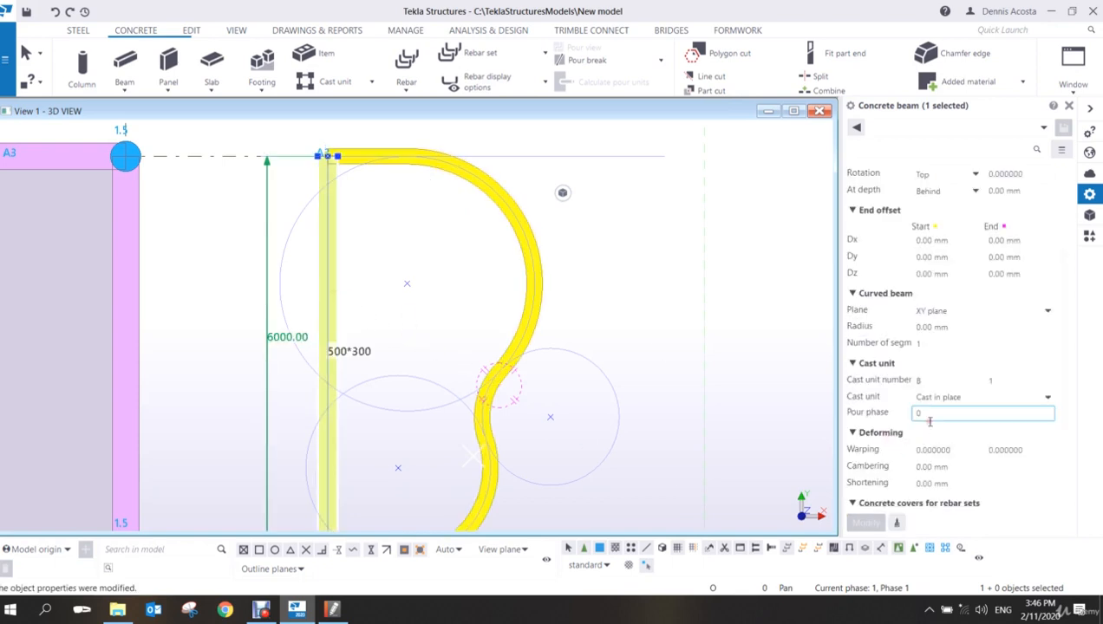
left_click(619, 368)
- Turn off direct modification and reselect the curved polybeam to show its corner points
scroll(485, 285, "up", 1)
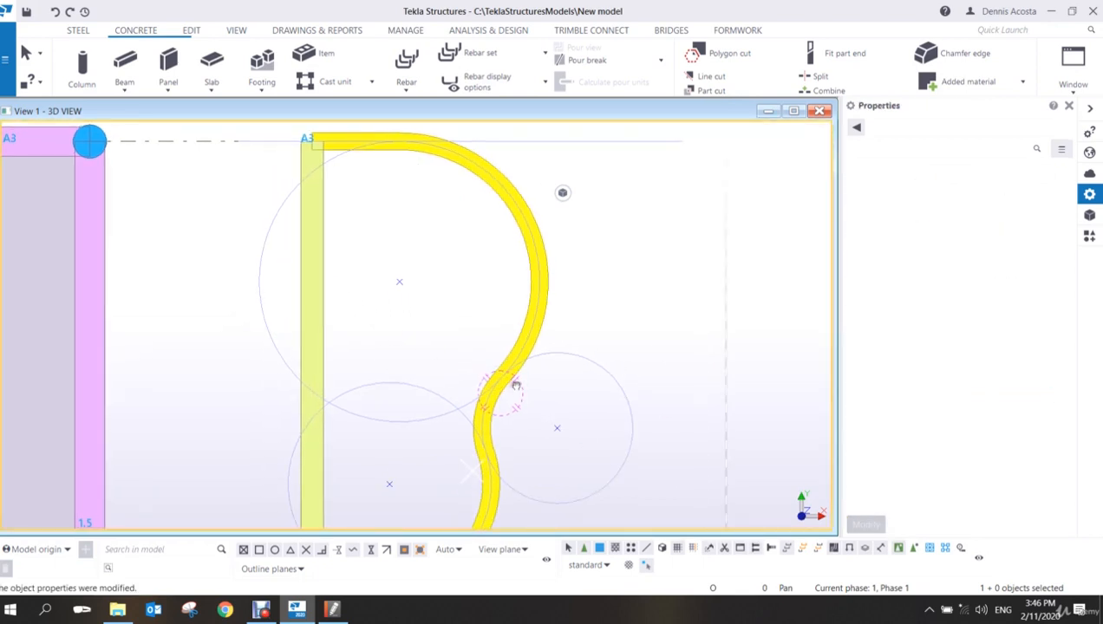
middle_click_drag(512, 378, 474, 322)
scroll(530, 280, "down", 3)
left_click(515, 262)
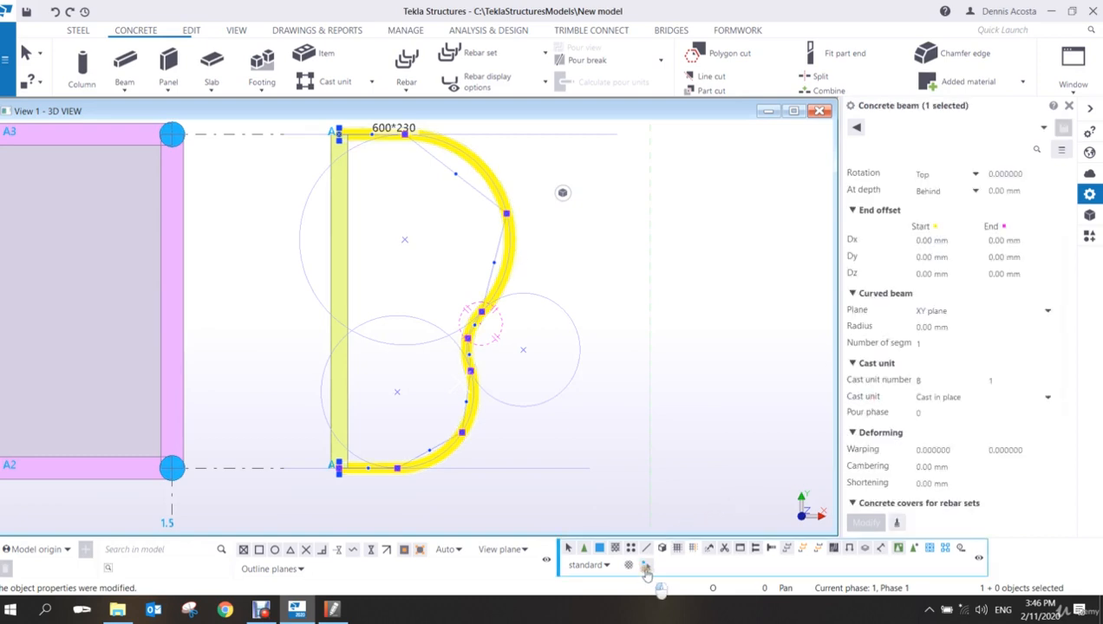
left_click(661, 488)
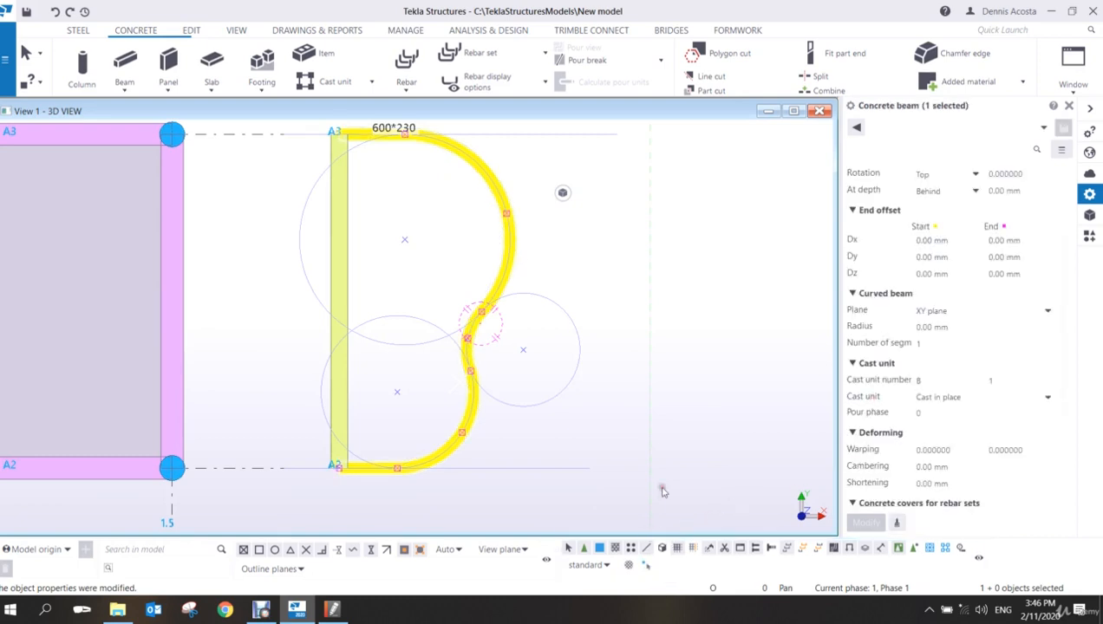
left_click(521, 262)
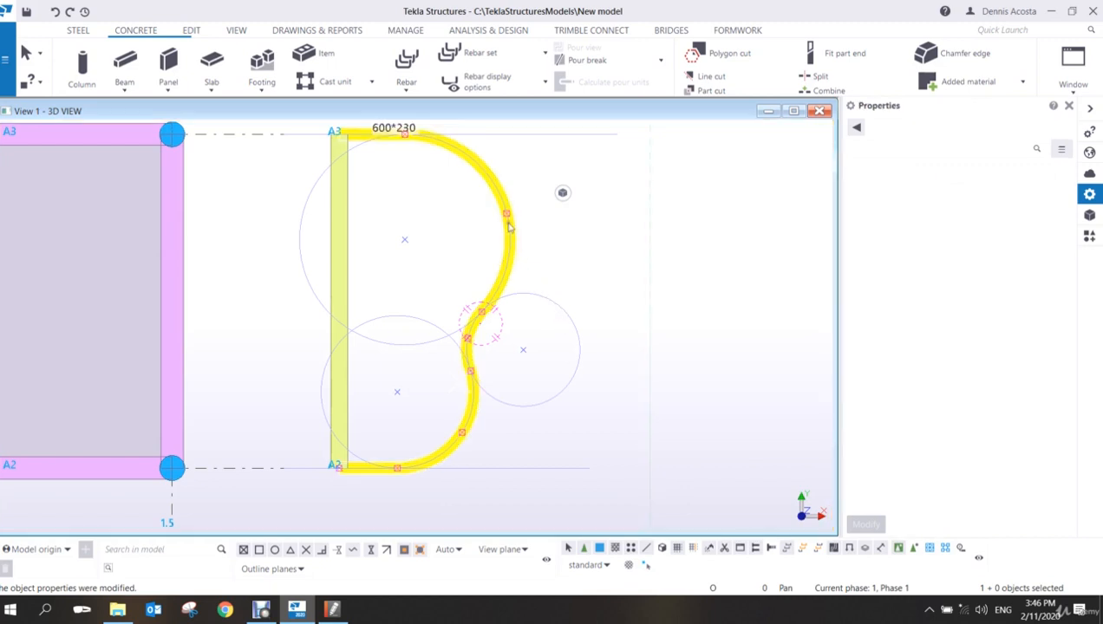
- Start a concrete slab outline at the A3 corner and pick the polybeam's corner points along the outer arc into the inward curve
left_click(212, 76)
scroll(343, 159, "up", 2)
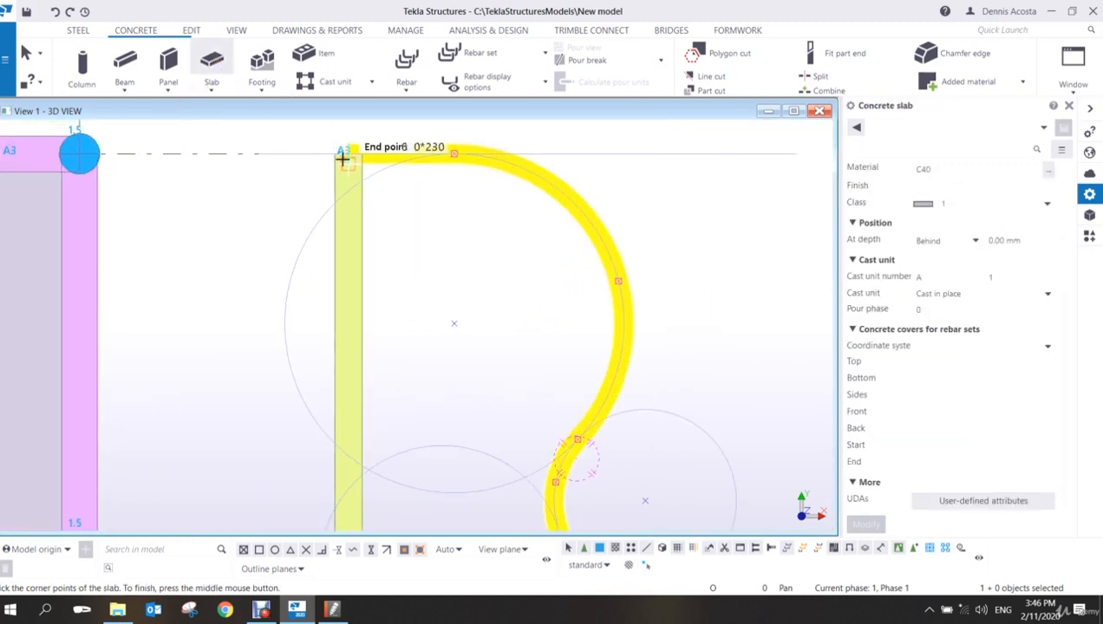
left_click(348, 153)
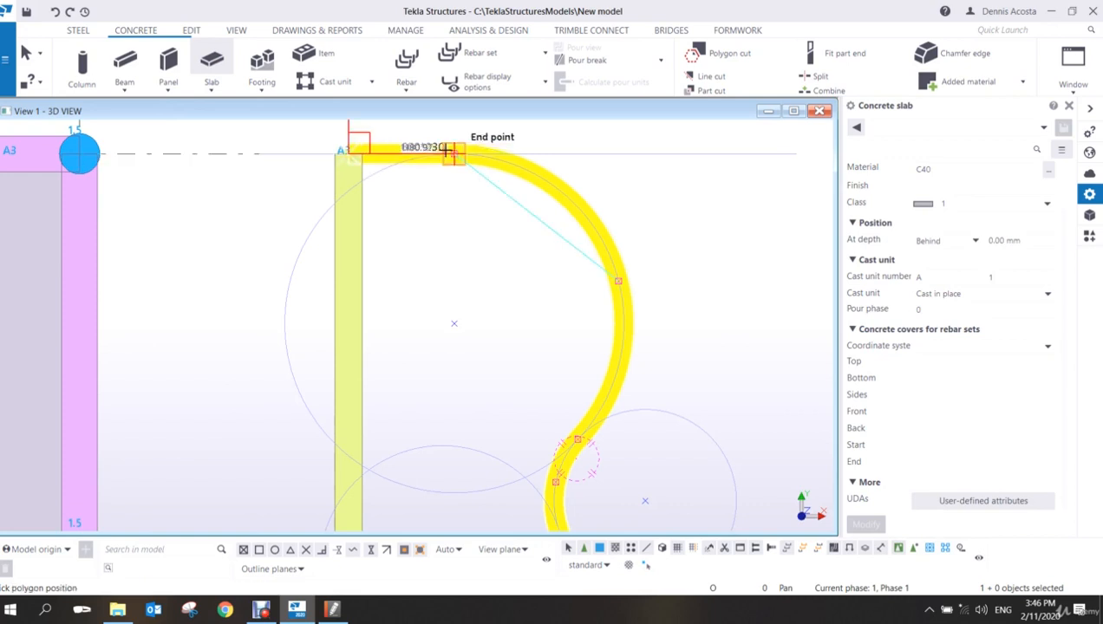
left_click(450, 152)
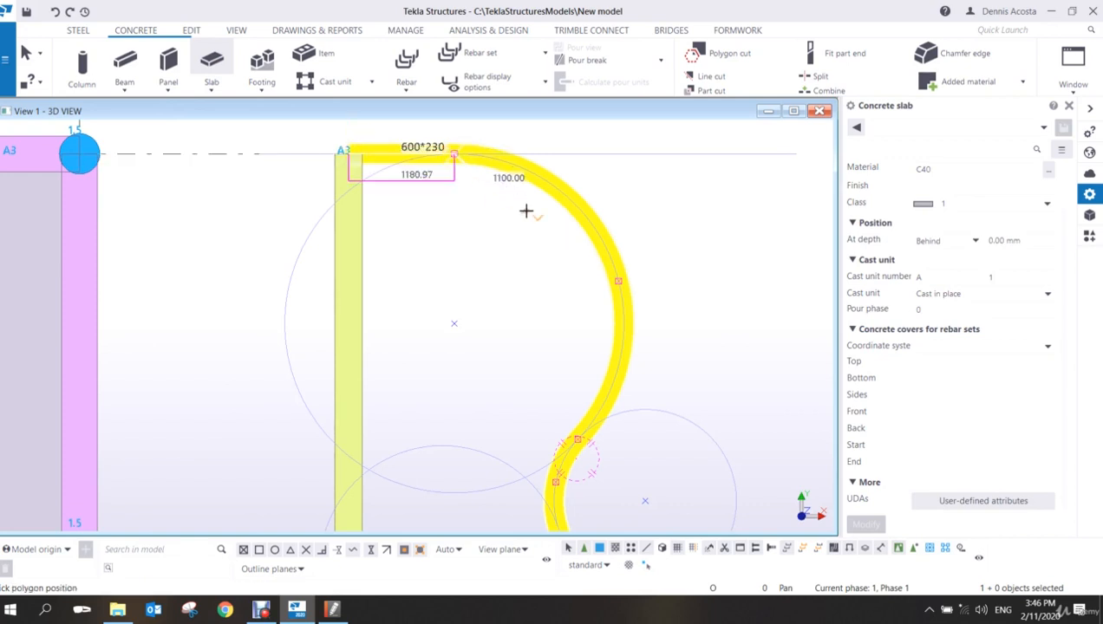
left_click(617, 280)
scroll(575, 438, "up", 2)
left_click(582, 448)
middle_click_drag(583, 449, 541, 219)
left_click(500, 292)
- Continue the slab outline through the polybeam's remaining corner points to the A2 corner, close the polygon, and end the Slab command
middle_click_drag(516, 426, 495, 347)
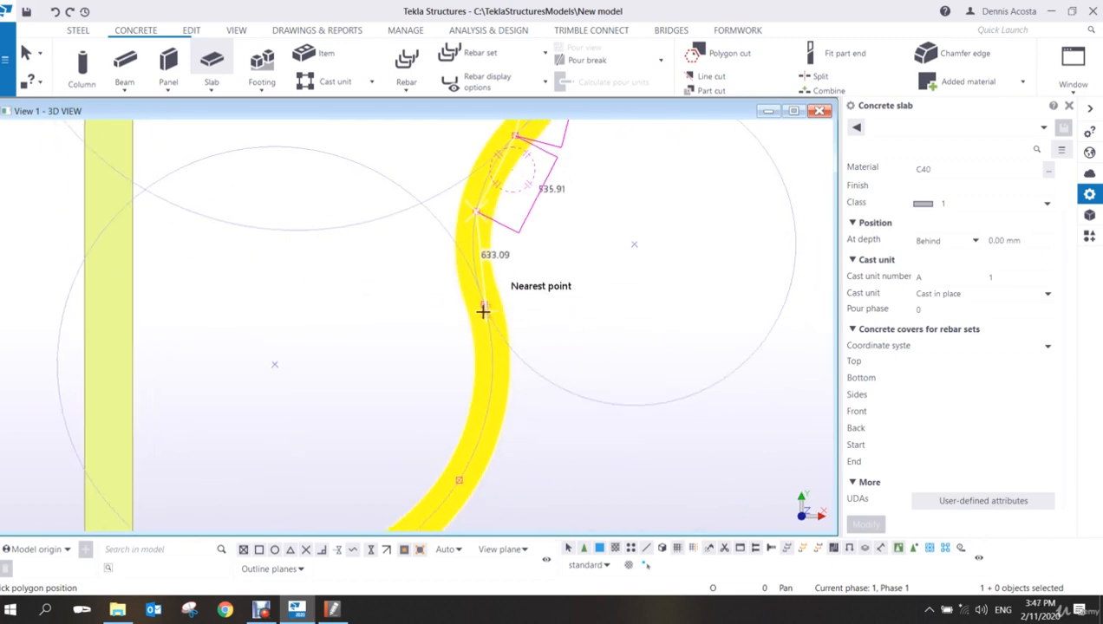
scroll(495, 305, "up", 4)
scroll(464, 402, "down", 3)
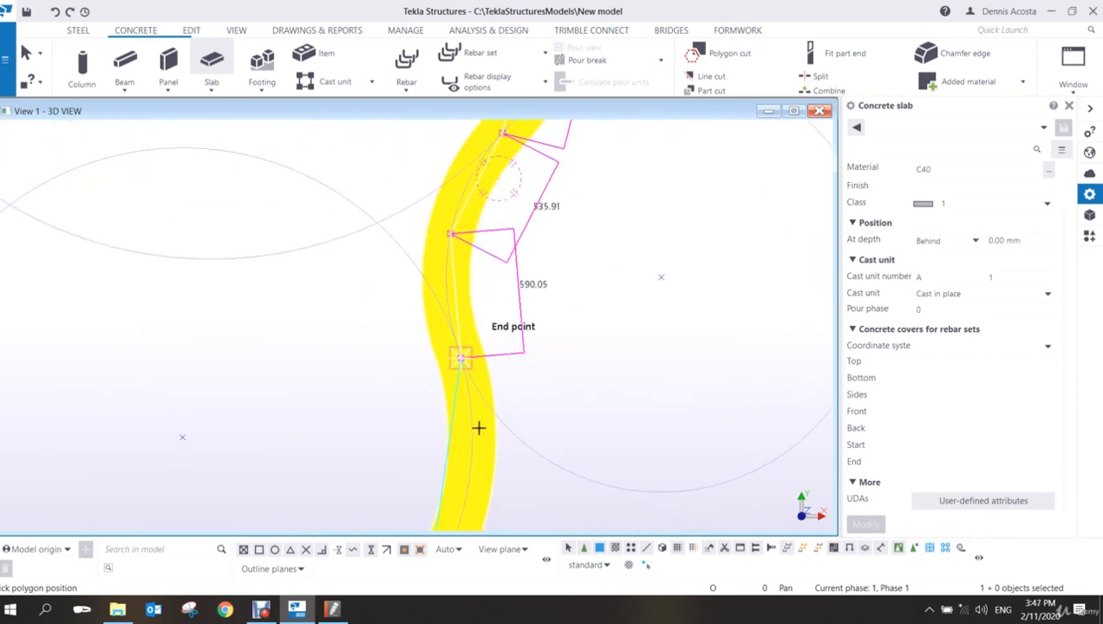
middle_click_drag(477, 433, 568, 134)
scroll(518, 263, "up", 2)
left_click(525, 283)
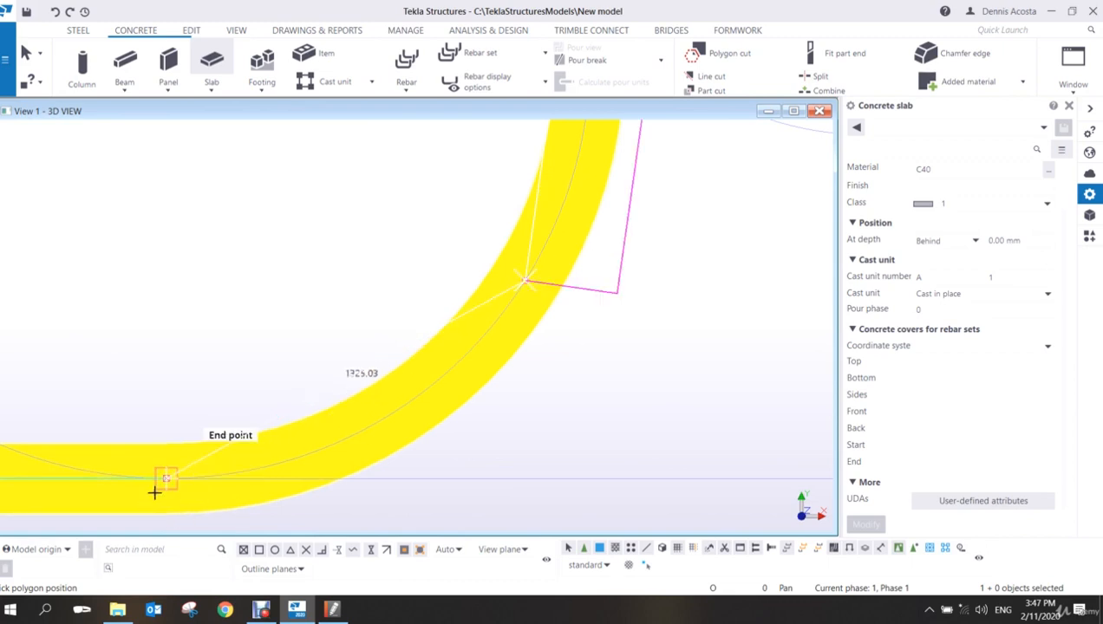
left_click(167, 479)
middle_click_drag(120, 409, 581, 270)
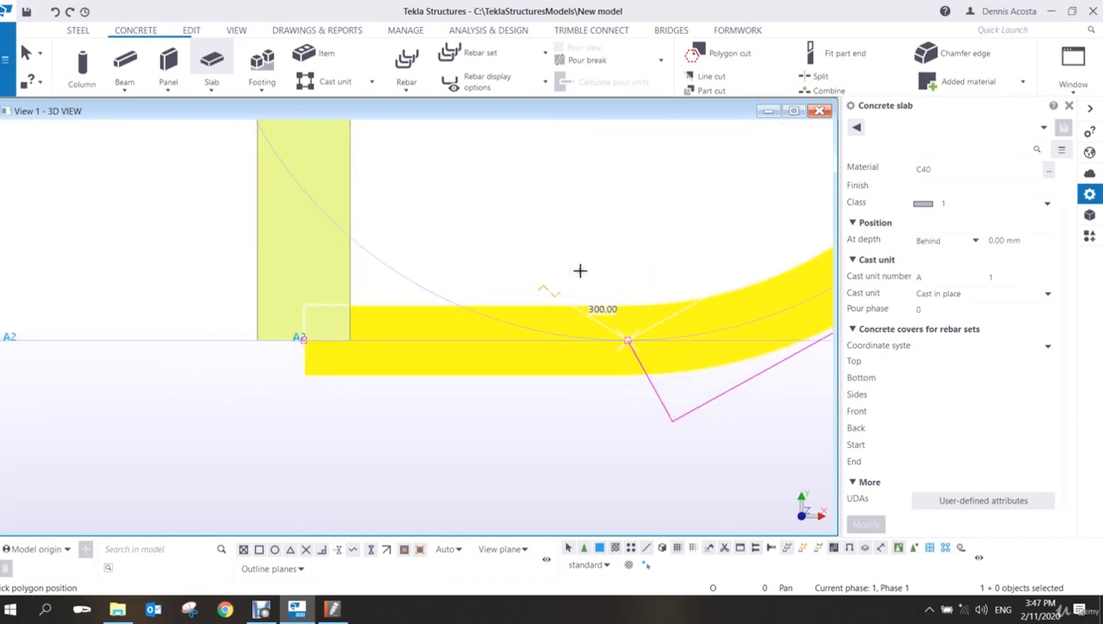
left_click(306, 342)
middle_click(417, 231)
right_click(519, 165)
left_click(539, 173)
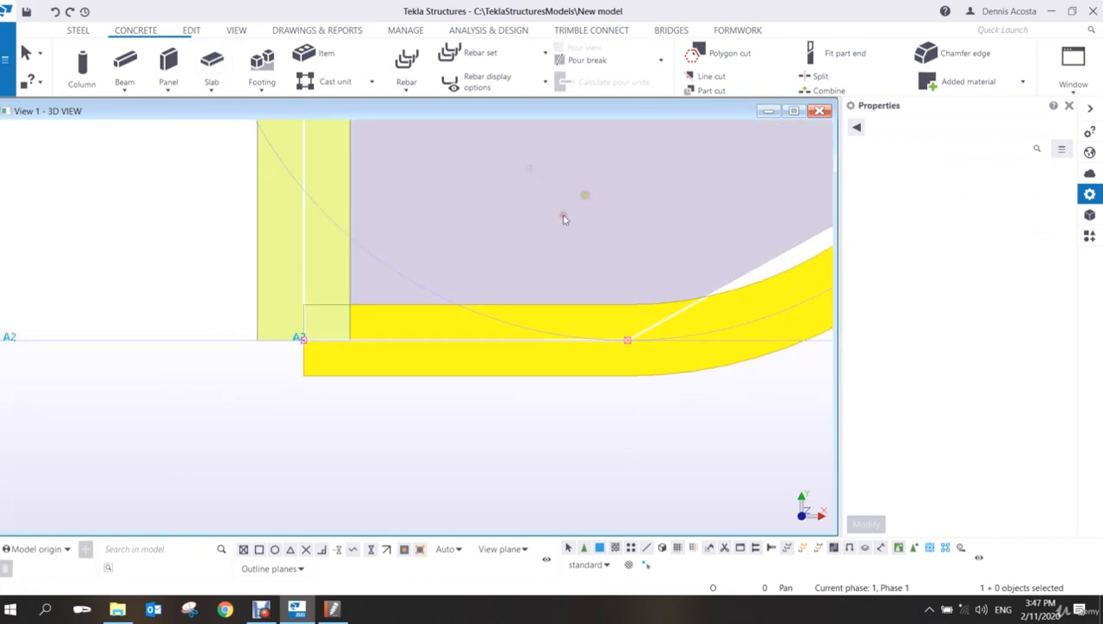
- Set the thickness of the new slab inside the curved beam to 100 mm
middle_click_drag(563, 220, 274, 405)
scroll(329, 360, "down", 4)
middle_click_drag(394, 306, 434, 229, "ctrl")
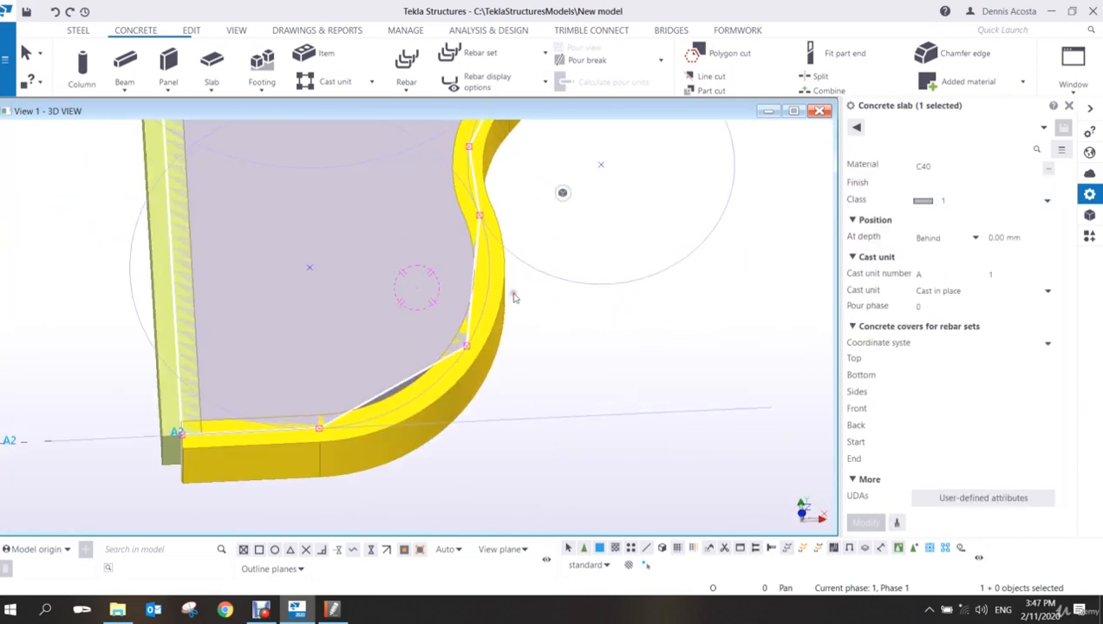
scroll(542, 290, "up", 2)
scroll(921, 262, "up", 2)
left_click_drag(942, 208, 854, 220)
type("100")
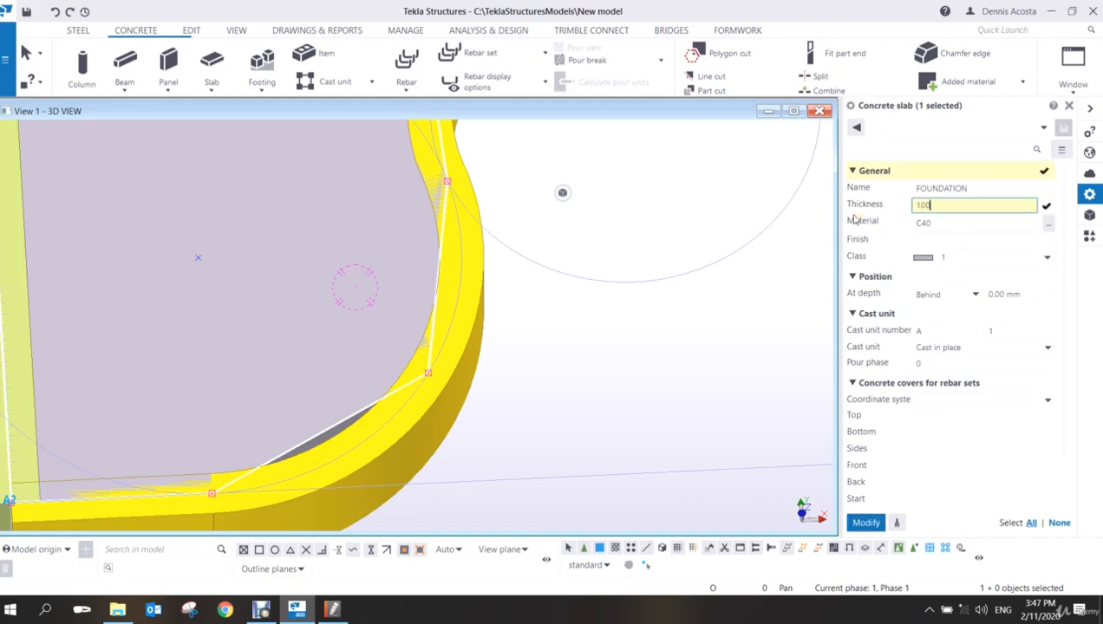
key("Return")
- Change the slab's corner chamfer at the midpoint of the upper outer arc to Arc point
scroll(513, 314, "down", 4)
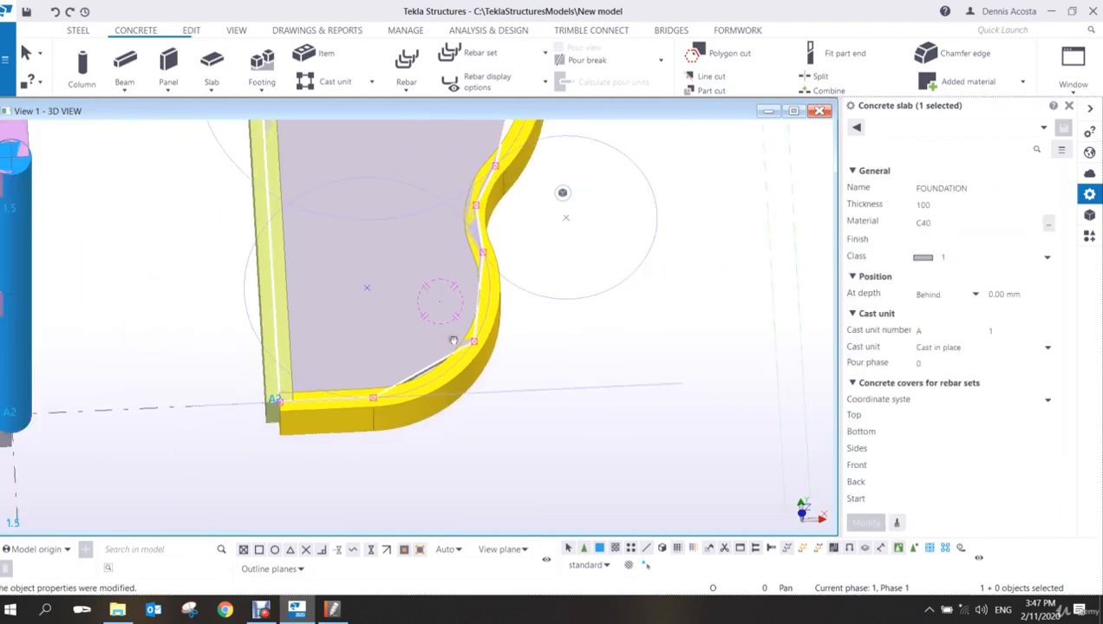
middle_click_drag(452, 339, 420, 278, "ctrl")
scroll(421, 279, "down", 2)
middle_click_drag(467, 132, 470, 281)
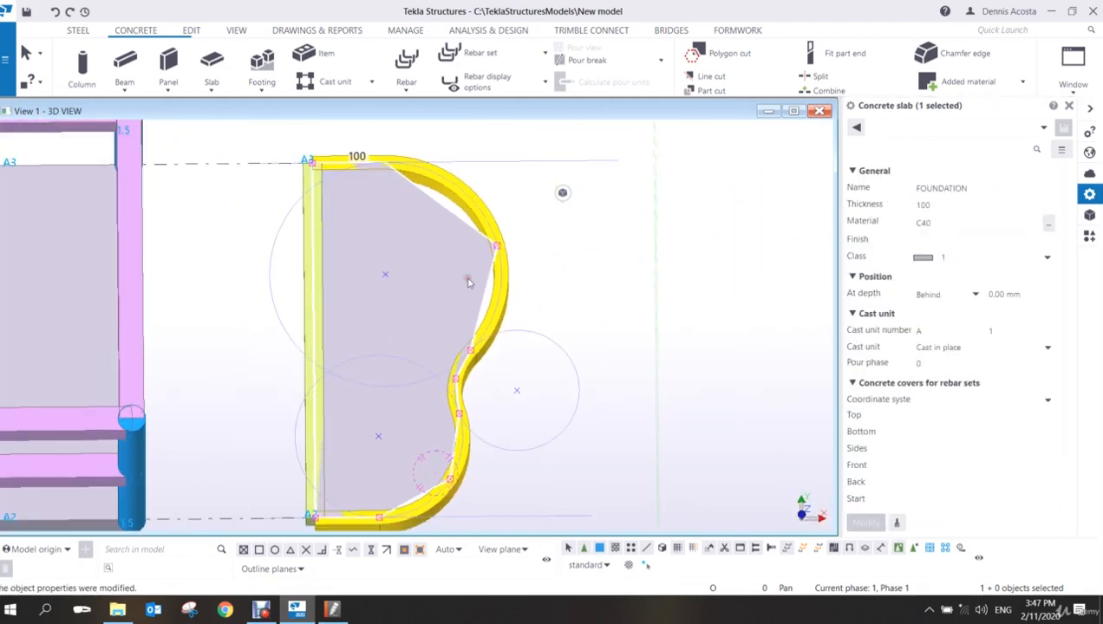
scroll(477, 246, "up", 2)
left_click(512, 247)
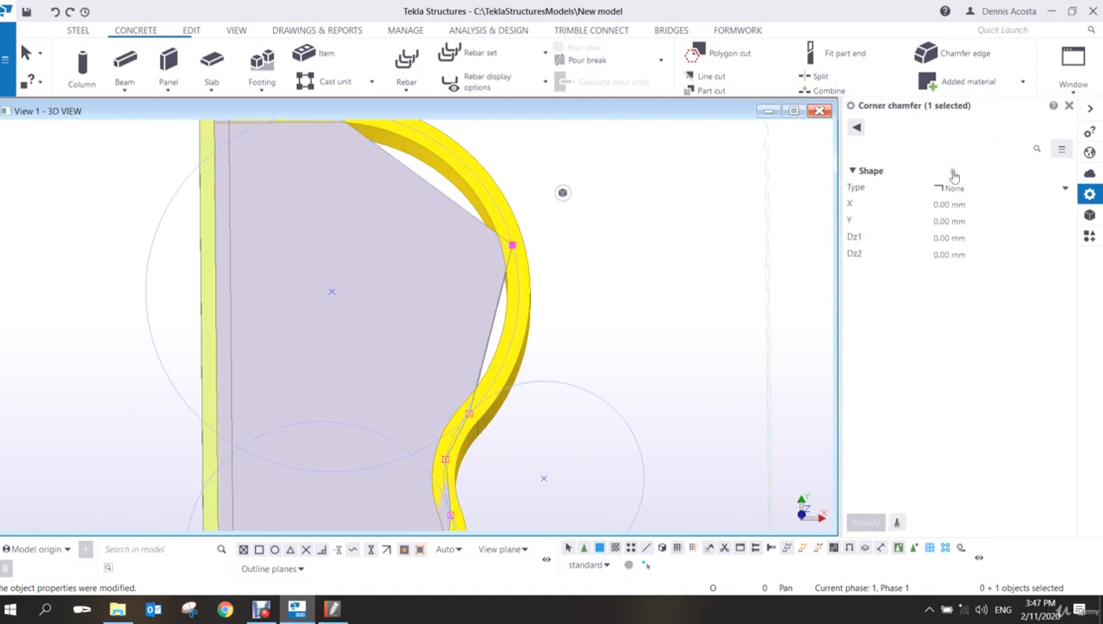
left_click(952, 187)
left_click(962, 261)
key("Return")
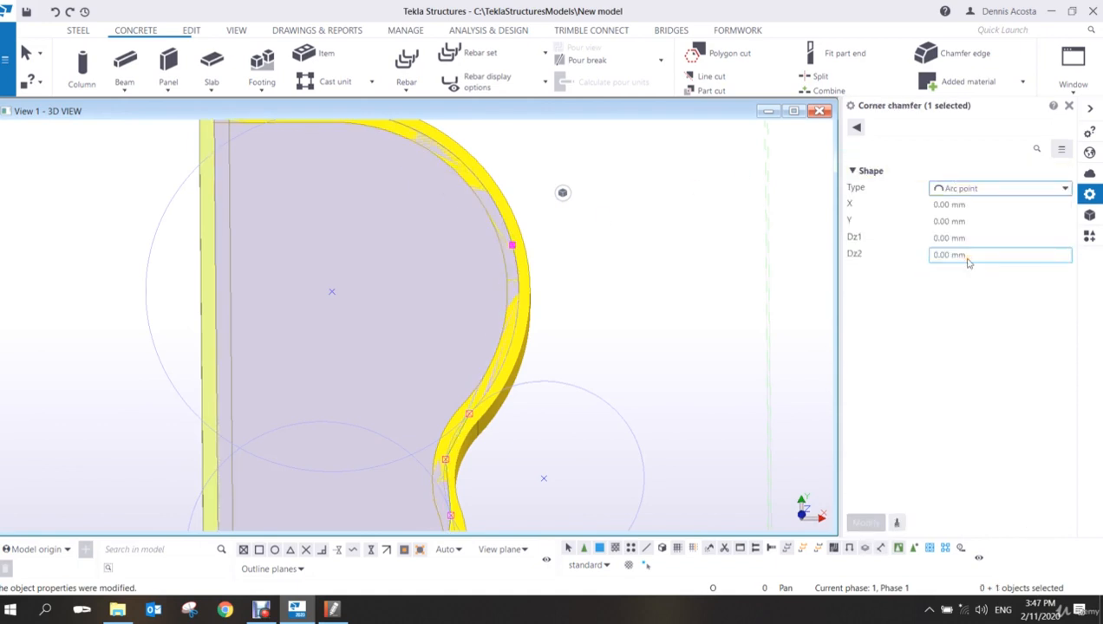
middle_click_drag(542, 409, 535, 316)
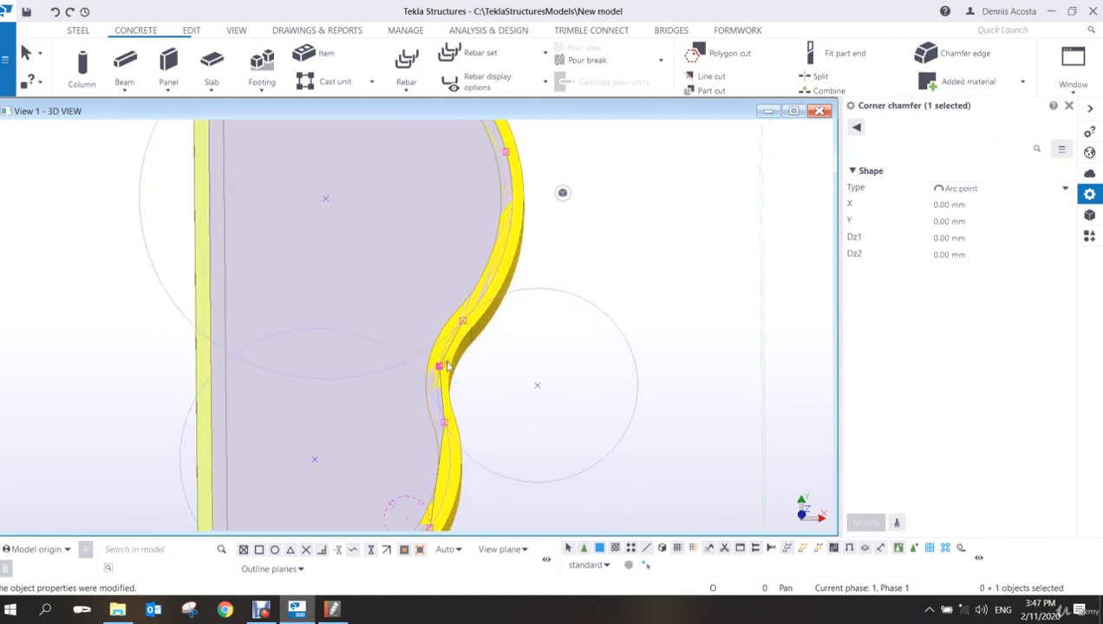
- Set the corner chamfers at the midpoints of the yellow edging's concave curve and lower convex curve to Arc point
left_click(963, 188)
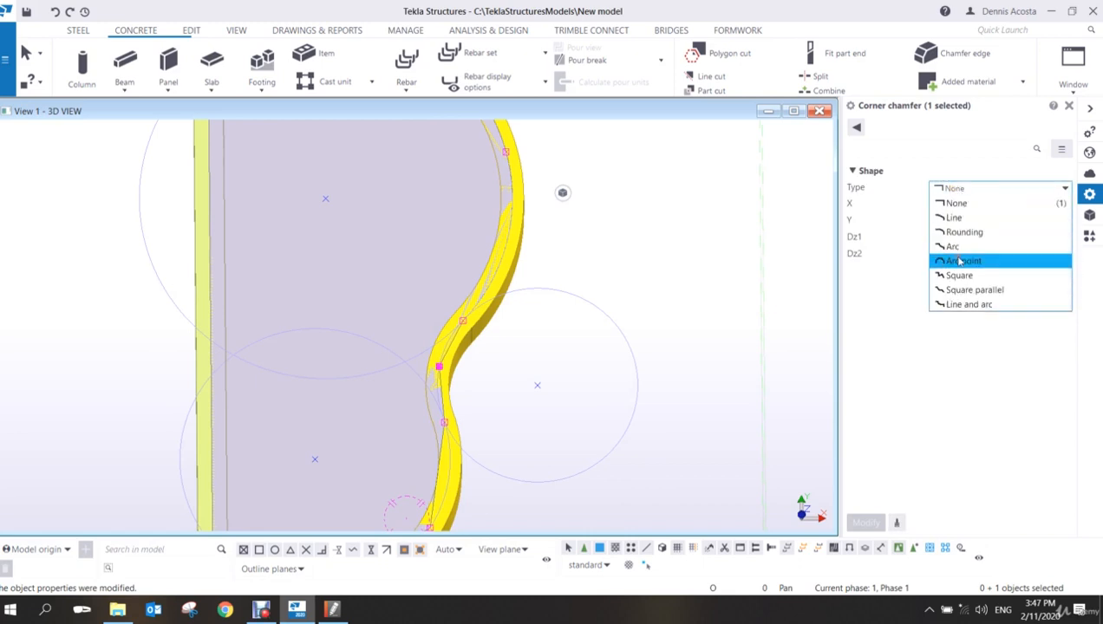
left_click(960, 261)
middle_click(960, 262)
middle_click_drag(688, 327, 662, 238)
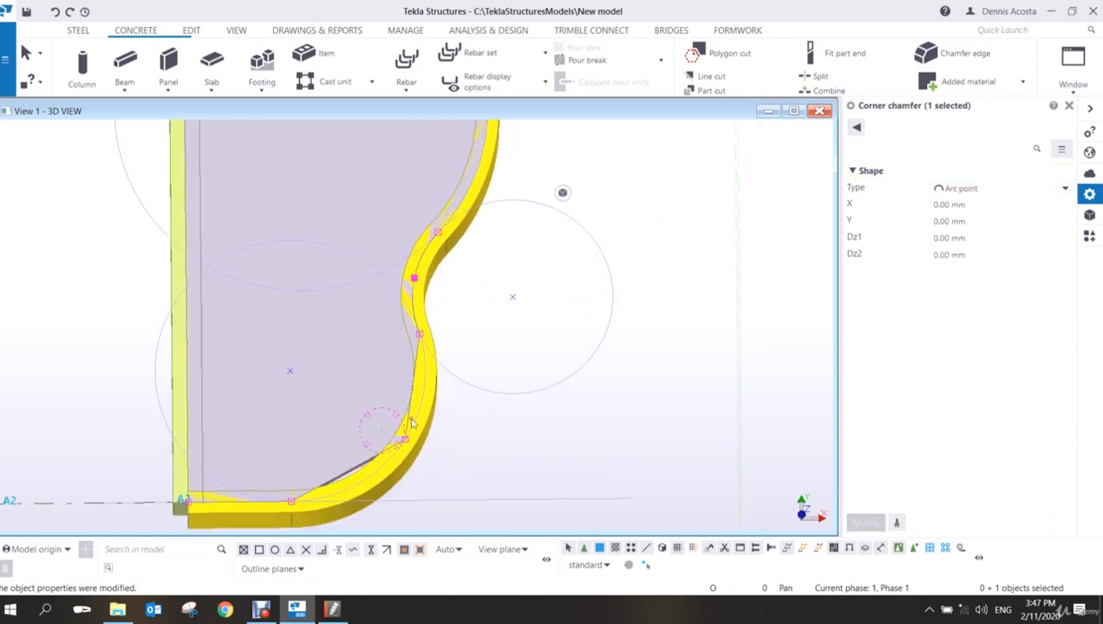
left_click(956, 189)
left_click(962, 261)
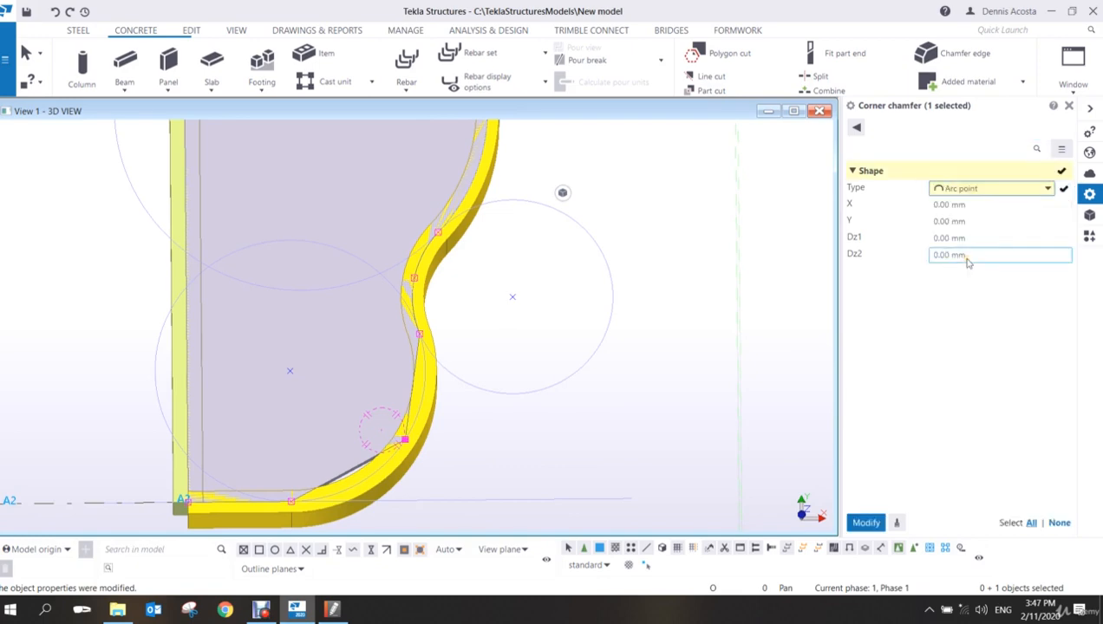
left_click(494, 259)
scroll(493, 264, "down", 2)
scroll(425, 314, "up", 2)
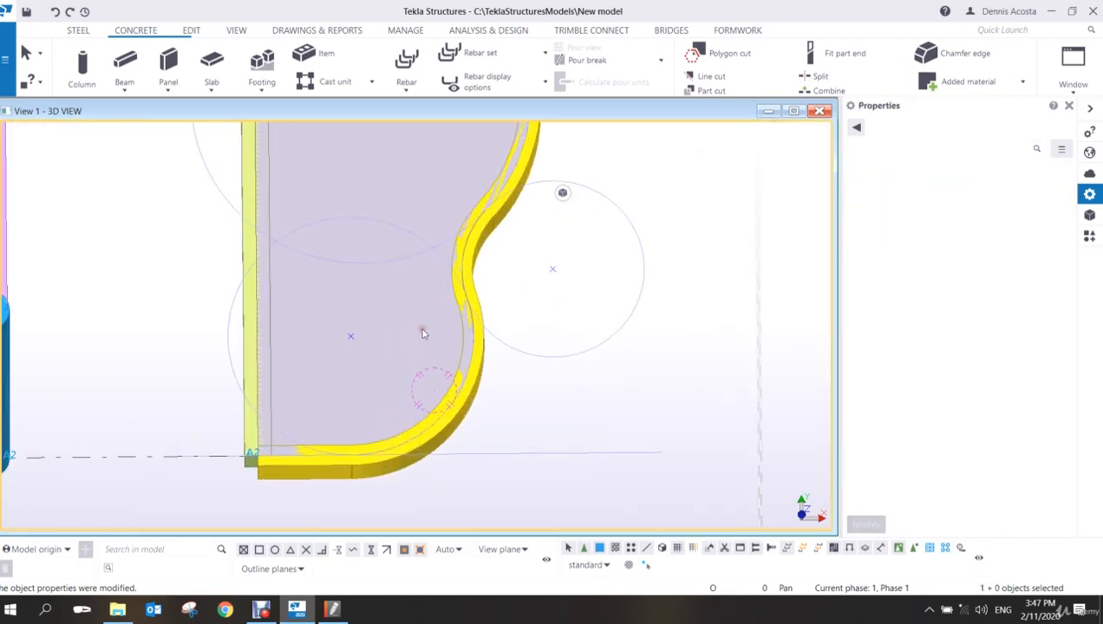
- Examine the slab's curved yellow edging and its position beside the building frame from several 3D angles
middle_click_drag(423, 331, 352, 265, "ctrl")
scroll(321, 266, "down", 2)
scroll(379, 262, "down", 4)
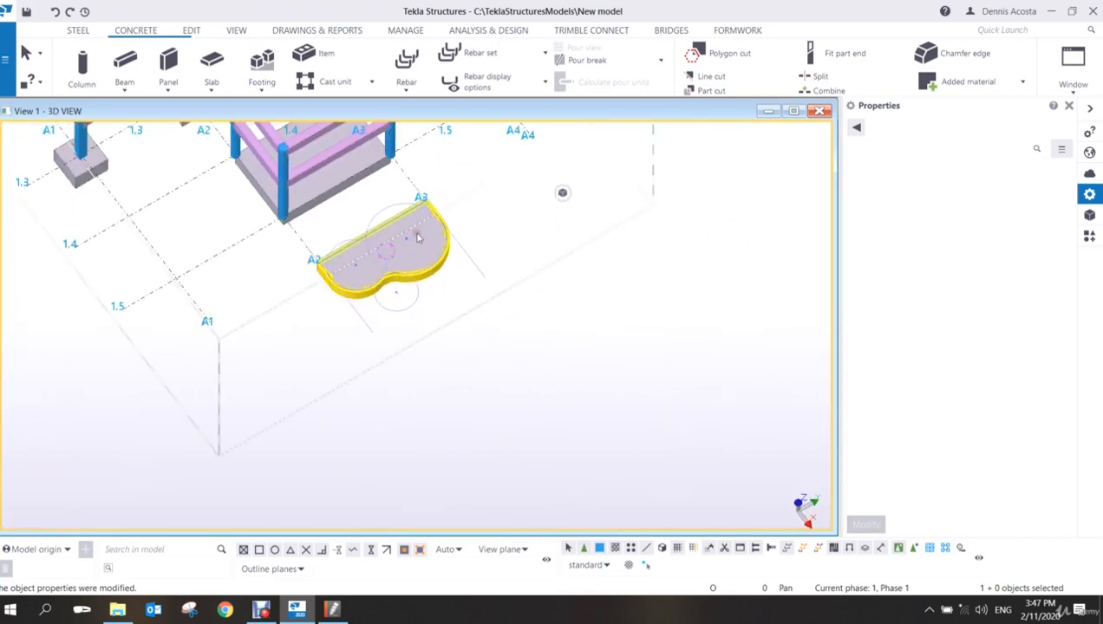
middle_click_drag(429, 213, 522, 226, "ctrl")
scroll(459, 251, "up", 4)
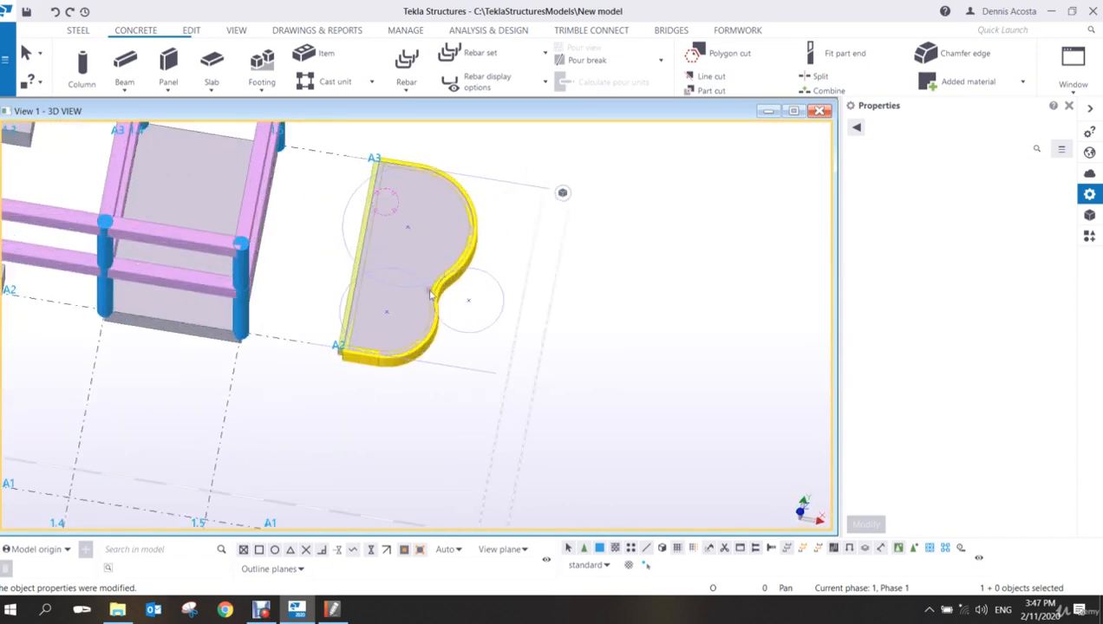
middle_click_drag(431, 293, 423, 223, "ctrl")
scroll(432, 297, "down", 2)
middle_click_drag(434, 310, 421, 360)
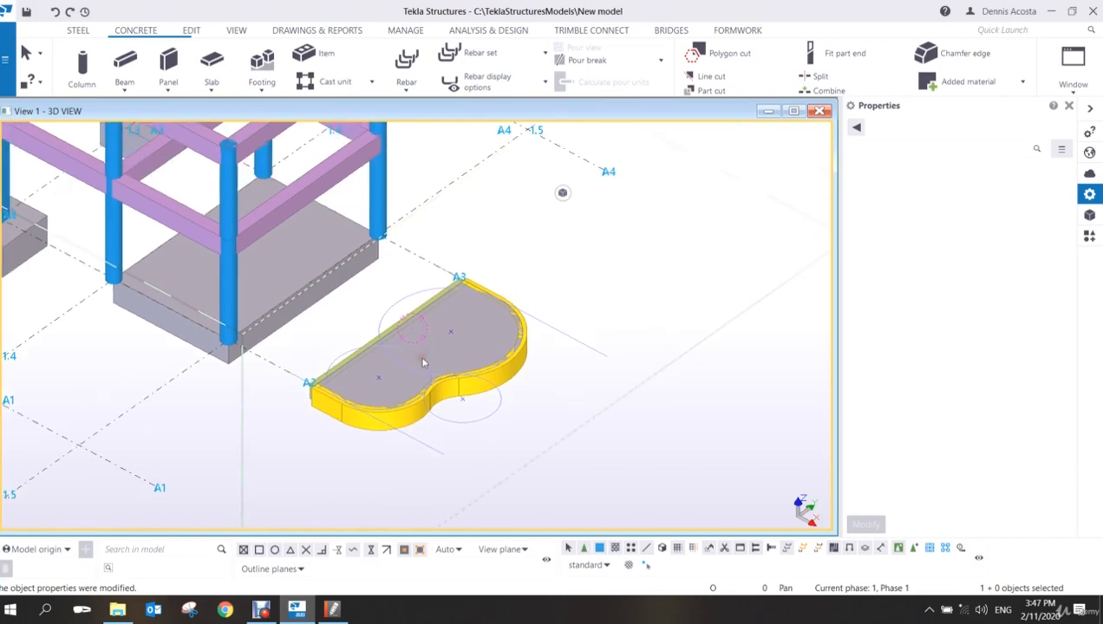
scroll(426, 361, "up", 5)
middle_click_drag(488, 346, 475, 360)
scroll(489, 345, "down", 3)
scroll(491, 349, "down", 2)
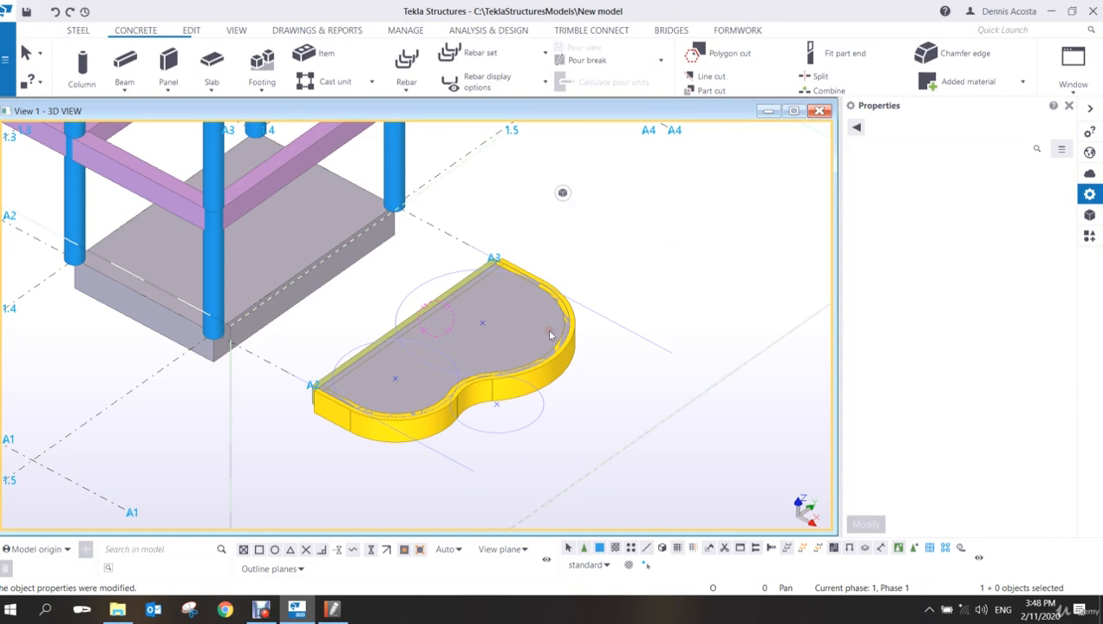
middle_click_drag(545, 328, 508, 300, "ctrl")
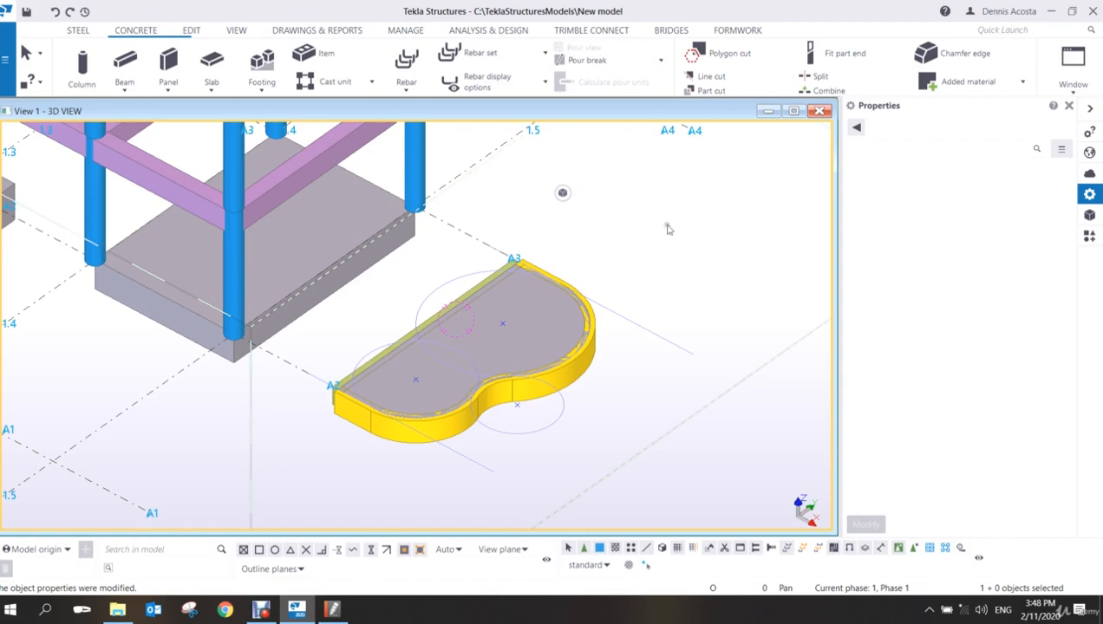
middle_click_drag(592, 234, 677, 296)
scroll(607, 277, "down", 3)
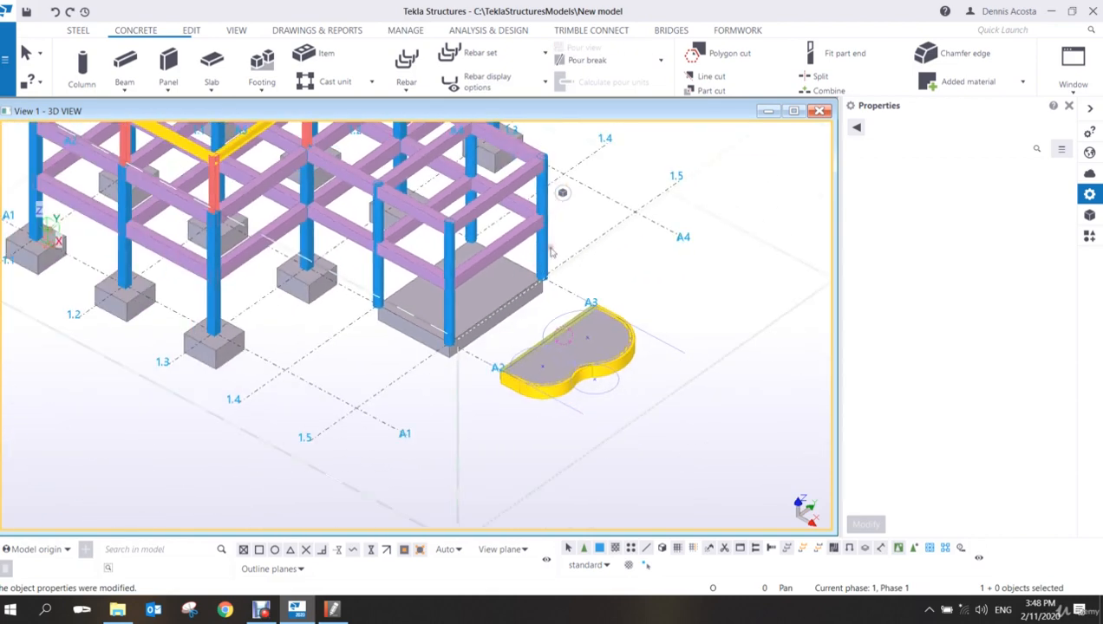
scroll(559, 244, "up", 4)
scroll(574, 239, "down", 4)
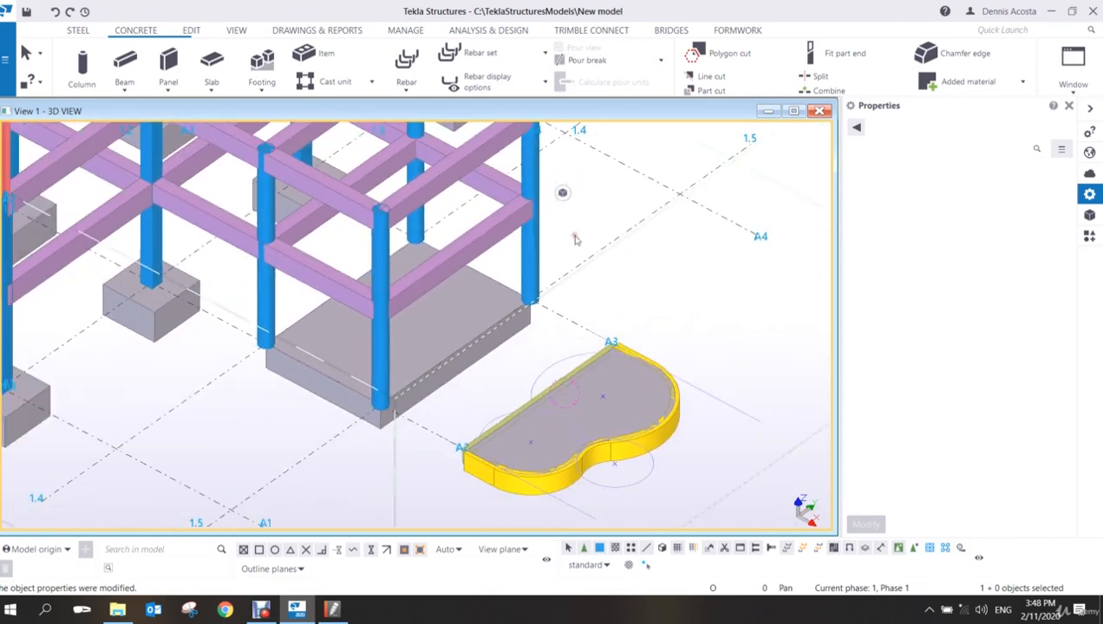
scroll(626, 314, "up", 3)
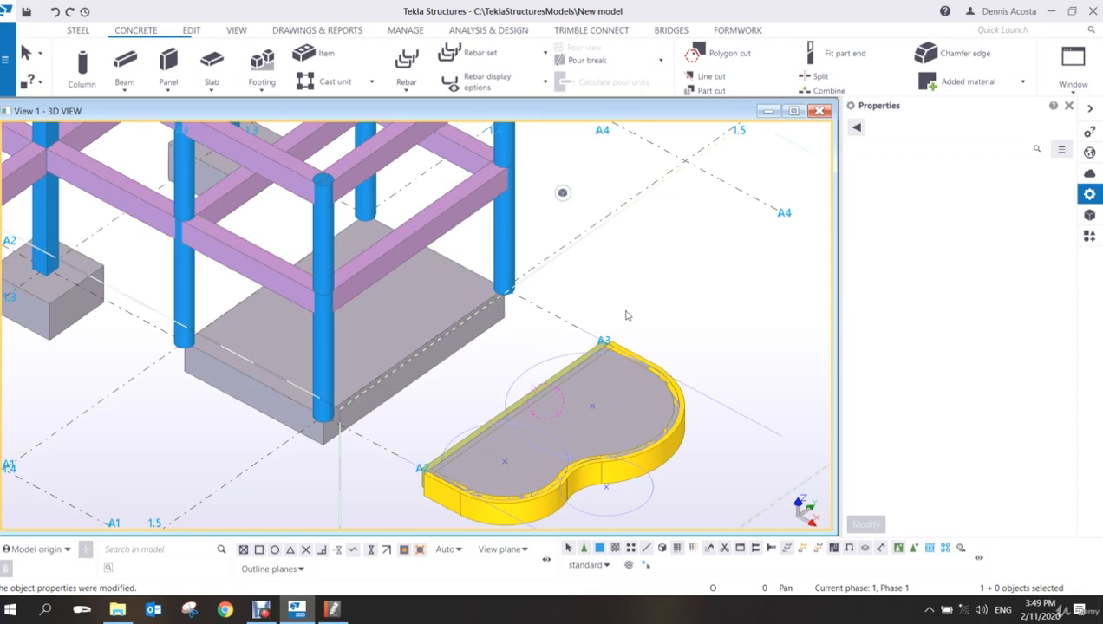
- Switch the 3D view to plan view and inspect the outline of the curved slab between grids A2 and A3
key("ctrl+p")
scroll(612, 312, "up", 2)
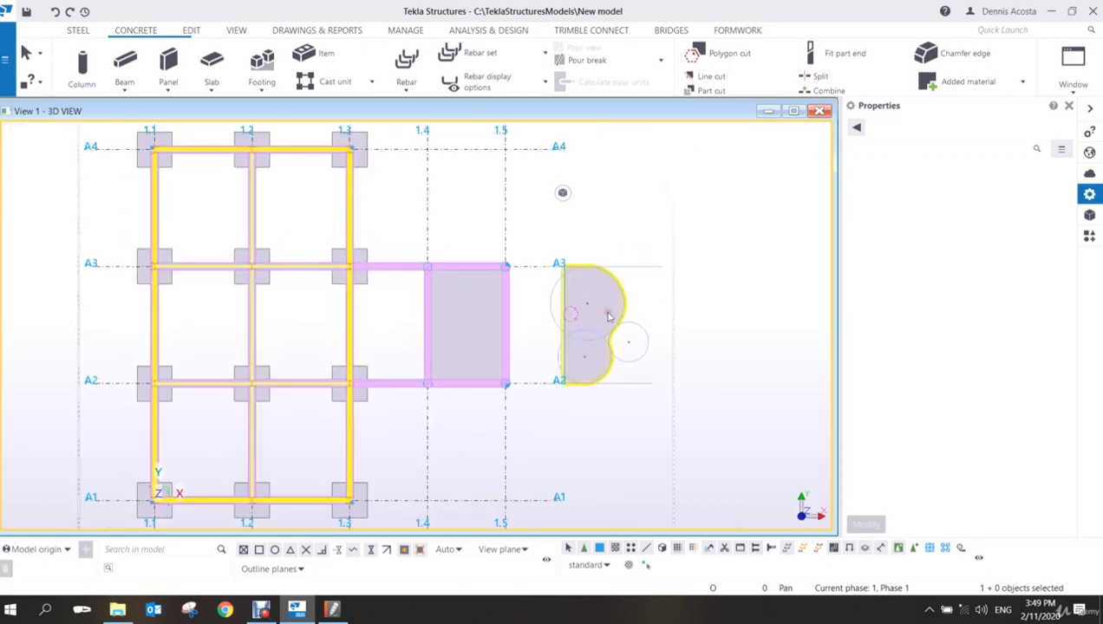
scroll(608, 316, "up", 3)
scroll(566, 322, "down", 2)
scroll(534, 312, "up", 1)
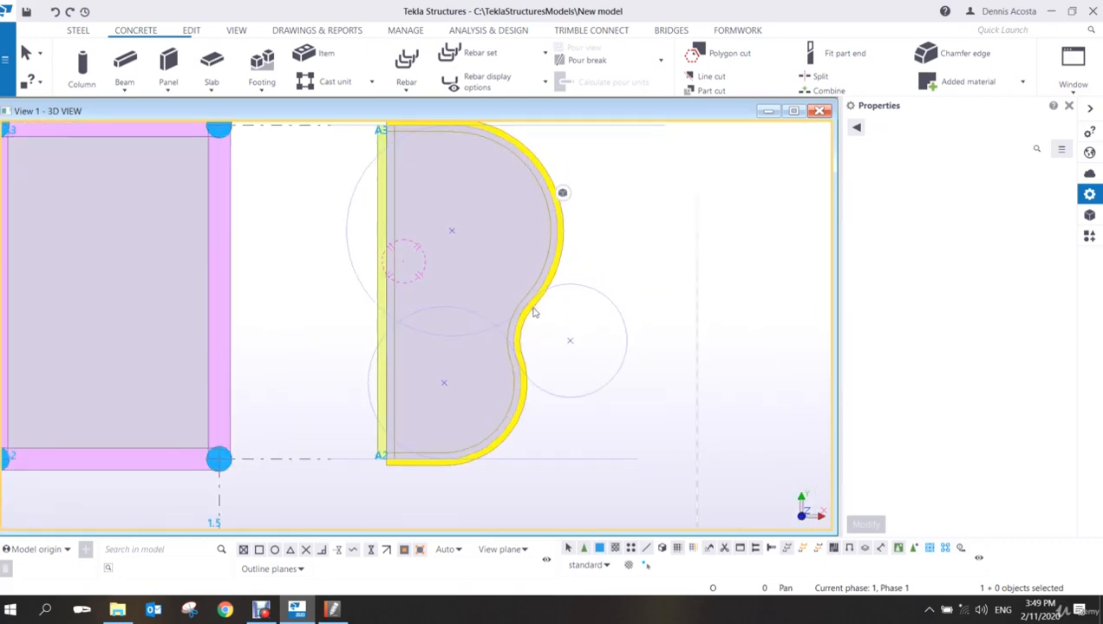
scroll(545, 305, "down", 1)
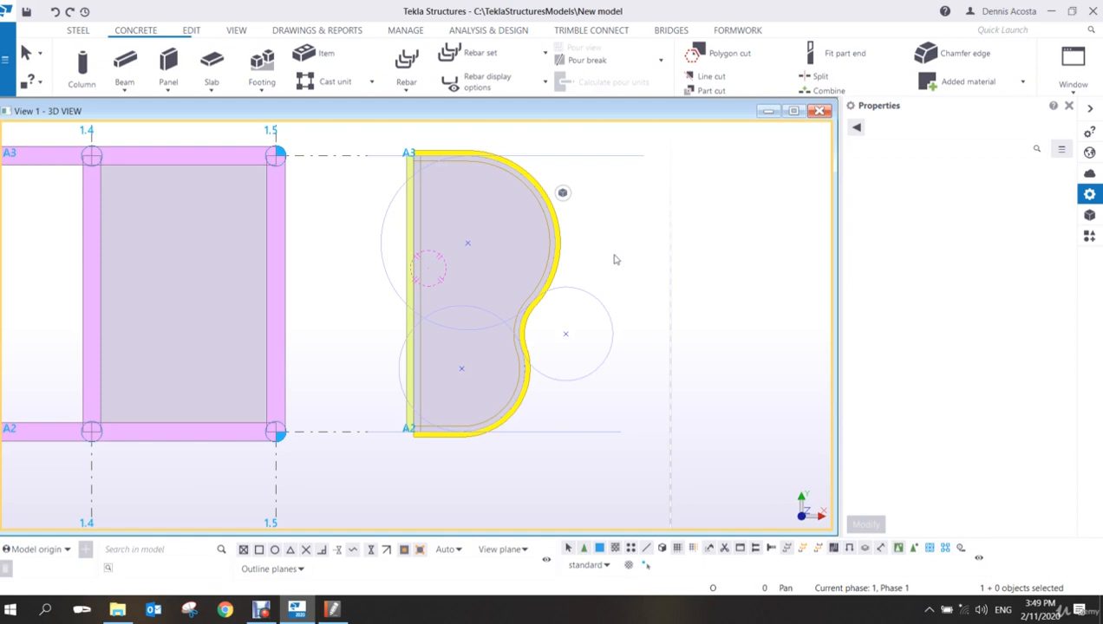
- Open the Amber Skye building photo from the desktop, examine its curved balconies up close, close it and return to Tekla Structures
left_click(1048, 12)
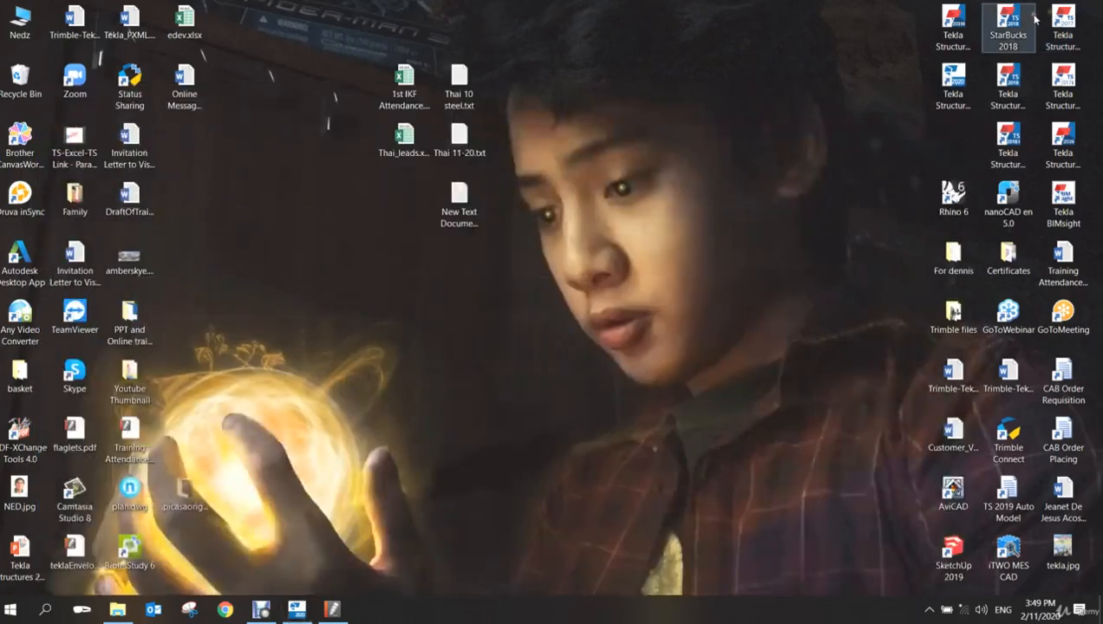
left_click(134, 261)
double_click(148, 264)
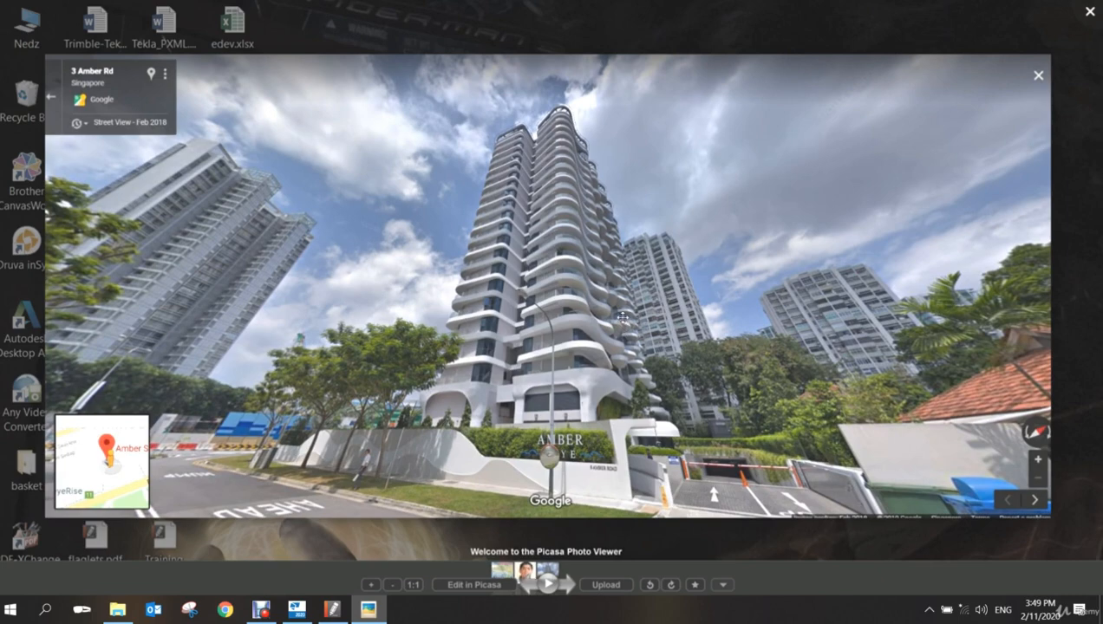
scroll(619, 314, "up", 2)
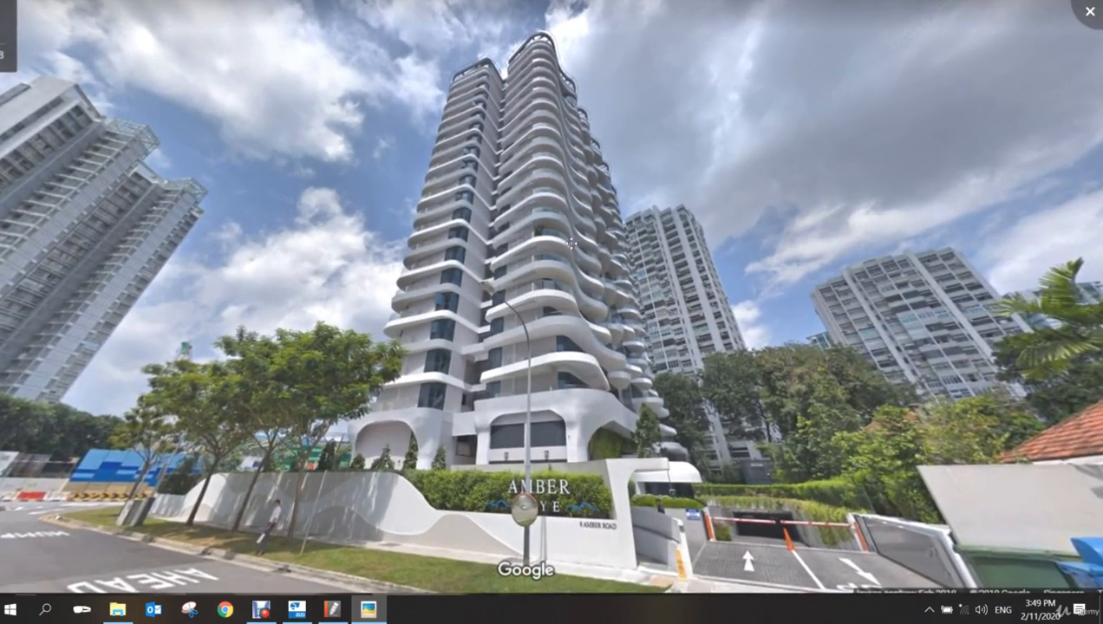
scroll(567, 243, "down", 2)
scroll(562, 262, "up", 3)
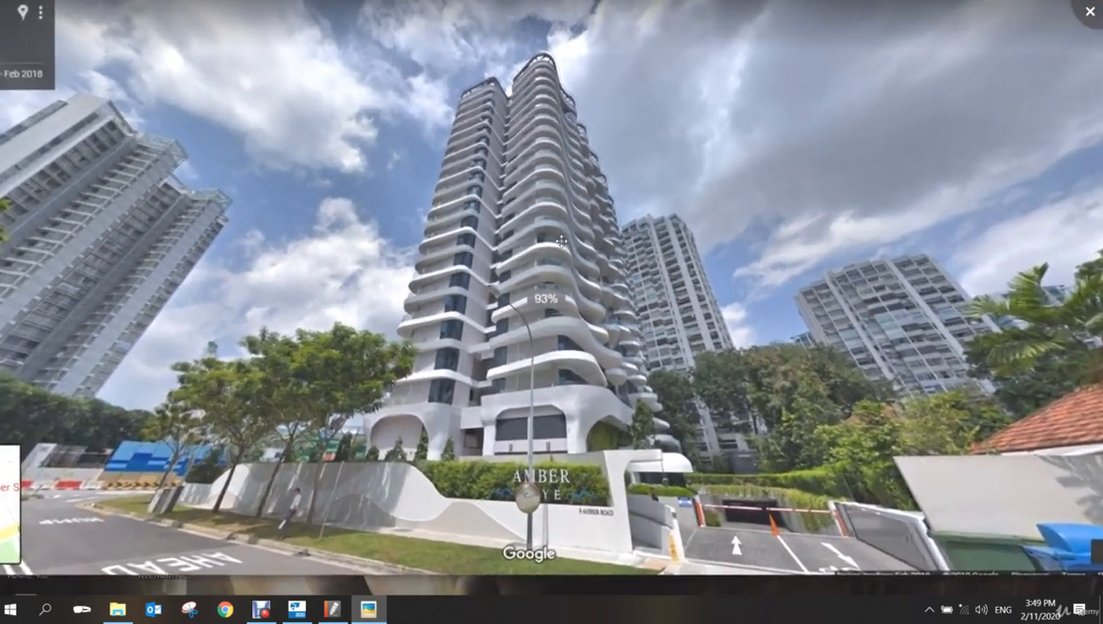
scroll(567, 249, "up", 4)
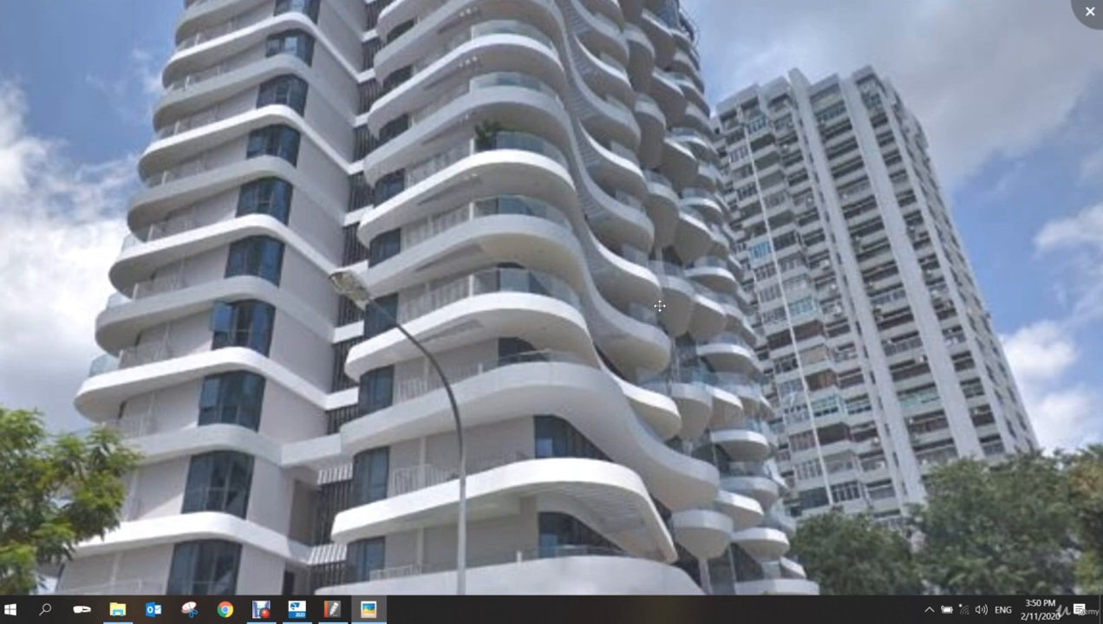
scroll(632, 308, "down", 5)
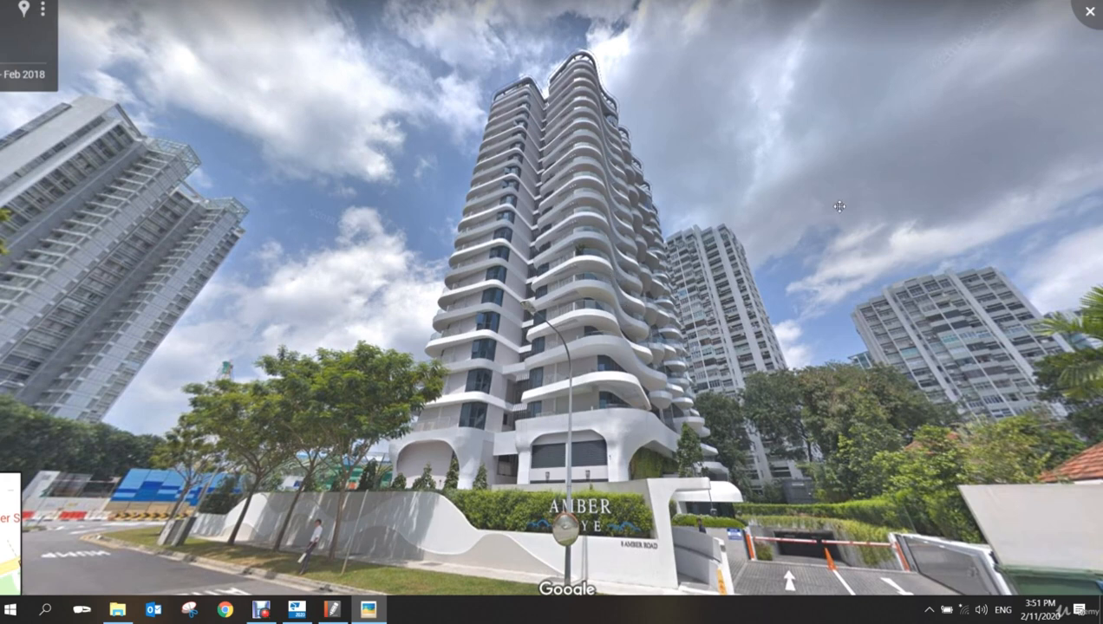
left_click(1087, 19)
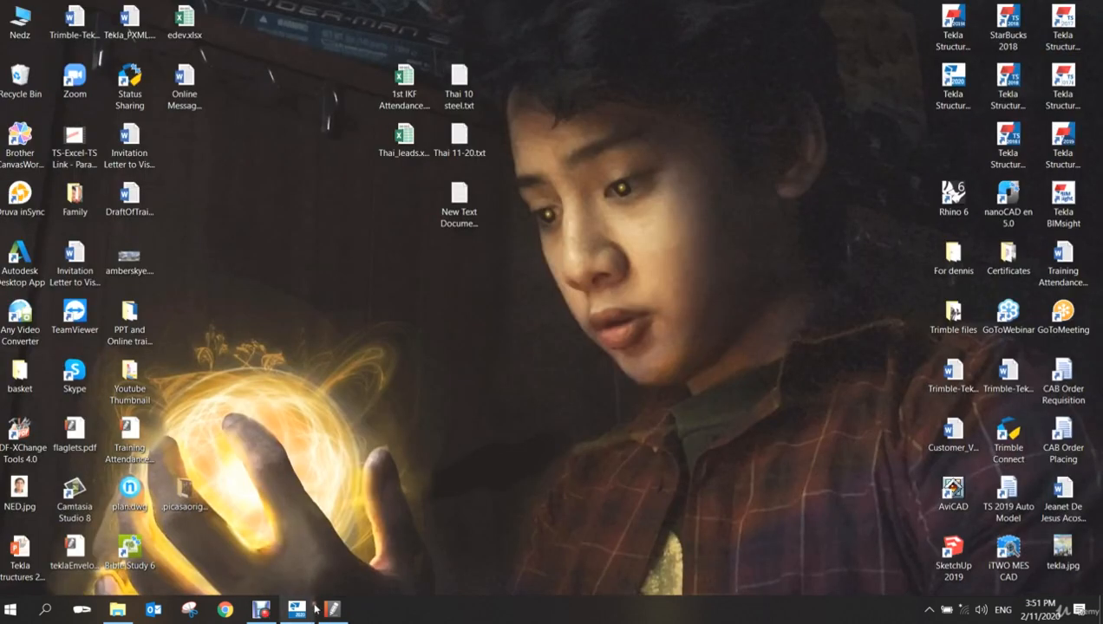
left_click(296, 609)
- Select the concrete foundation slab under the round columns between grids 1.4 and 1.5
scroll(554, 347, "up", 3)
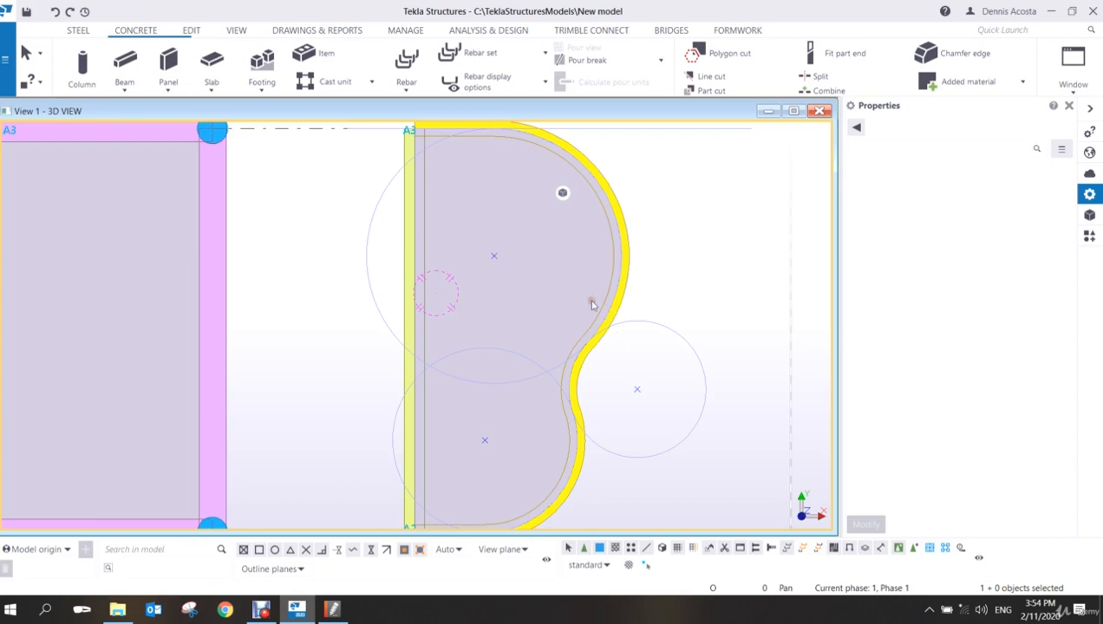
scroll(599, 273, "down", 5)
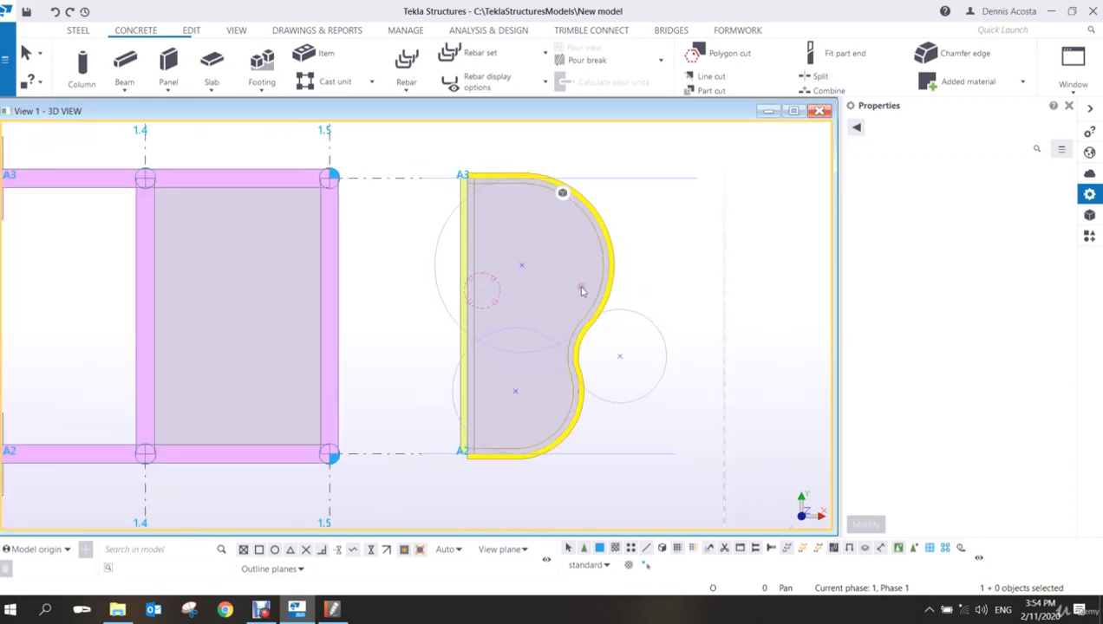
scroll(488, 332, "down", 1)
middle_click_drag(454, 336, 395, 204, "ctrl")
middle_click_drag(430, 350, 466, 263)
scroll(477, 317, "up", 2)
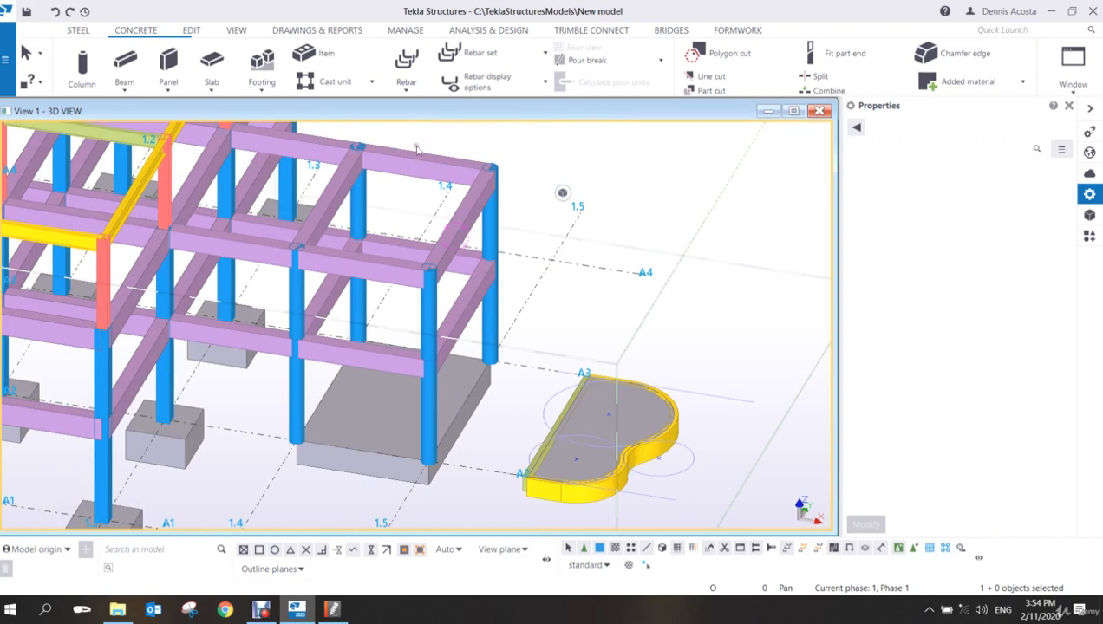
scroll(429, 186, "up", 1)
scroll(525, 457, "up", 3)
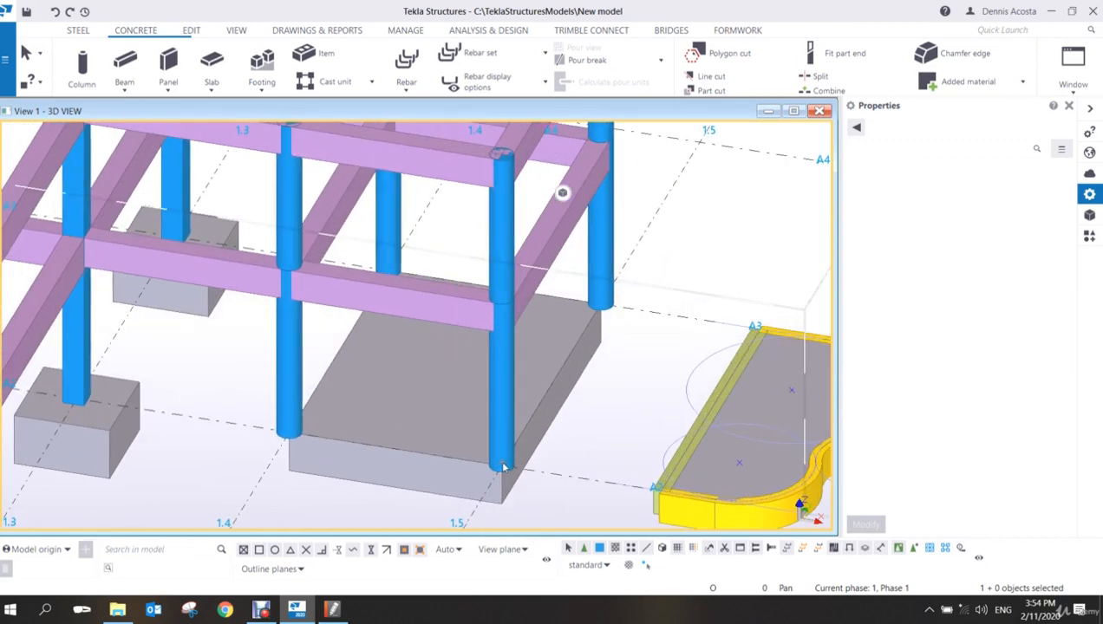
scroll(520, 455, "up", 3)
left_click(412, 300)
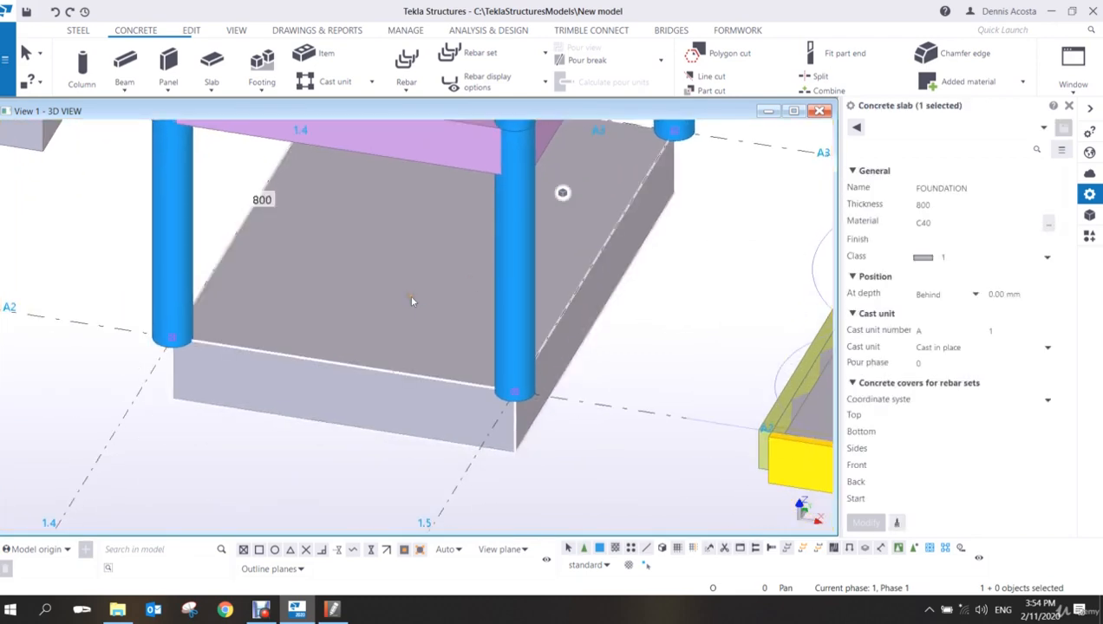
- Turn on direct modification for the selected foundation slab
scroll(411, 301, "down", 2)
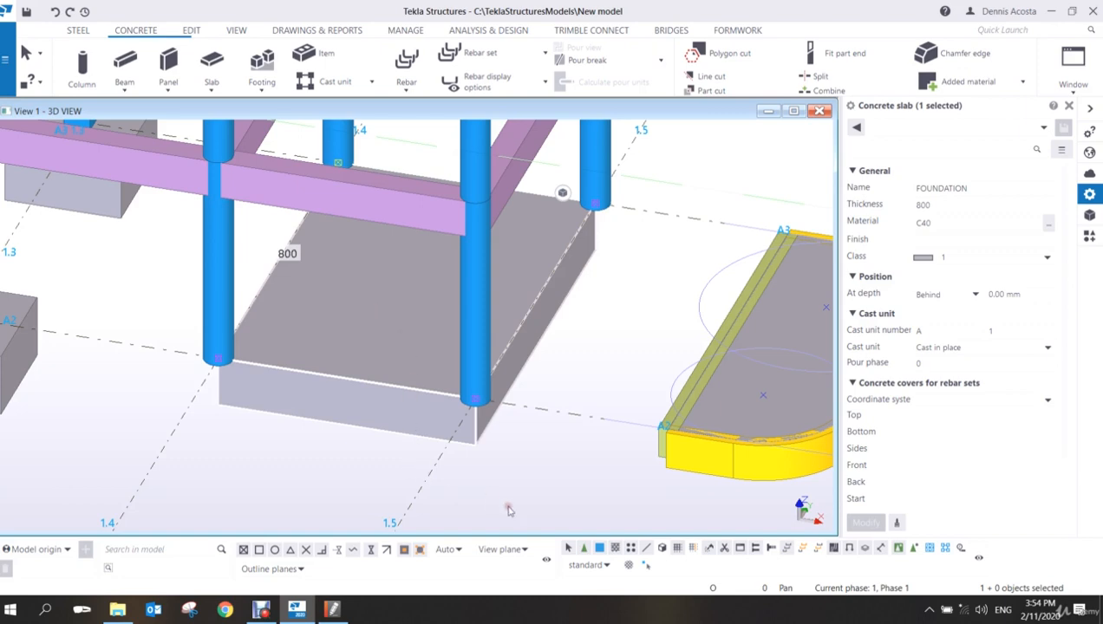
scroll(490, 357, "up", 3)
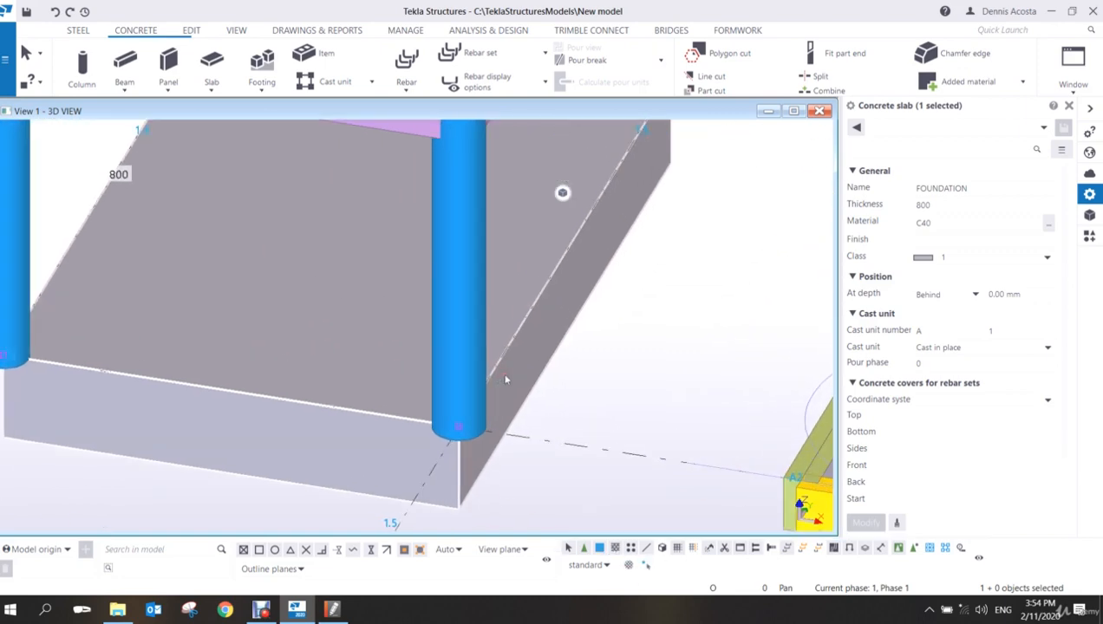
scroll(468, 312, "down", 5)
middle_click_drag(464, 303, 473, 394)
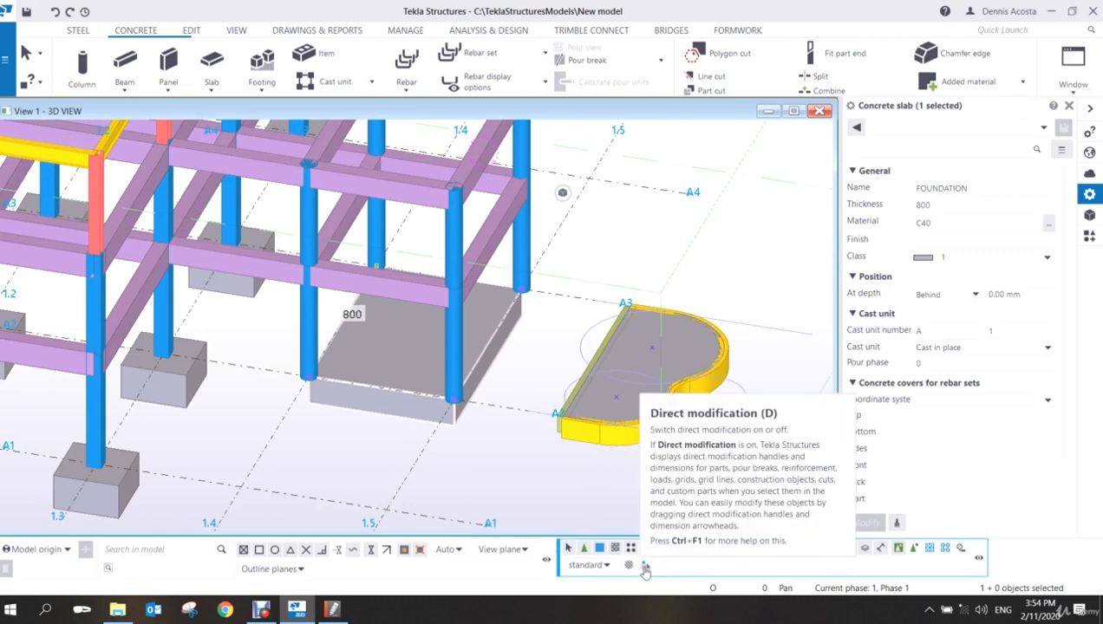
left_click(645, 567)
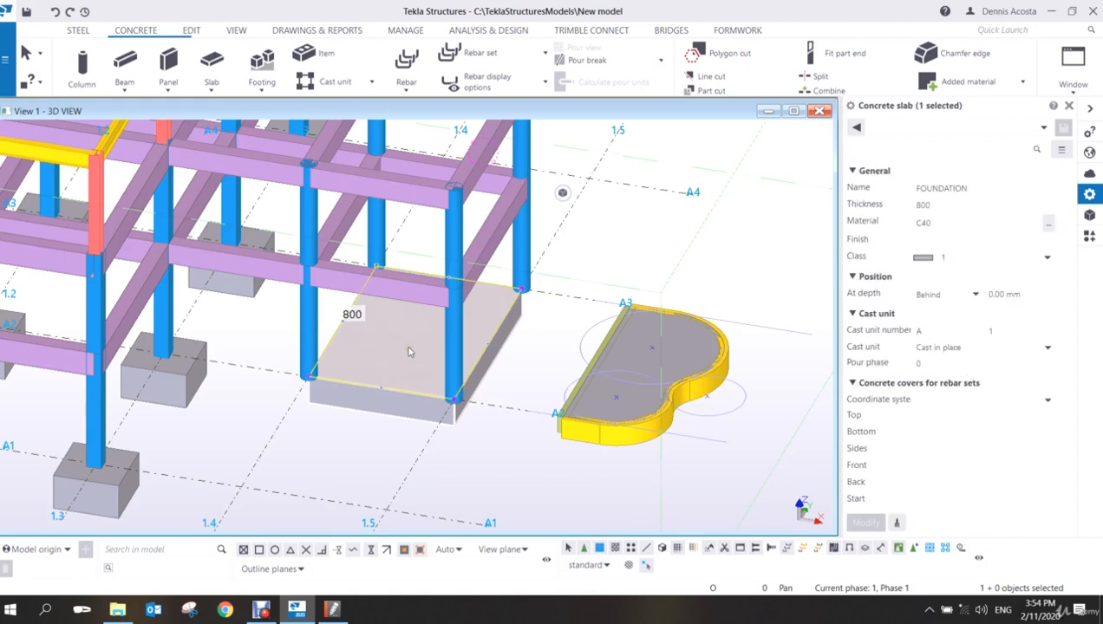
- Extend the foundation slab's four side faces outward so its edges project beyond the round columns
scroll(409, 351, "up", 5)
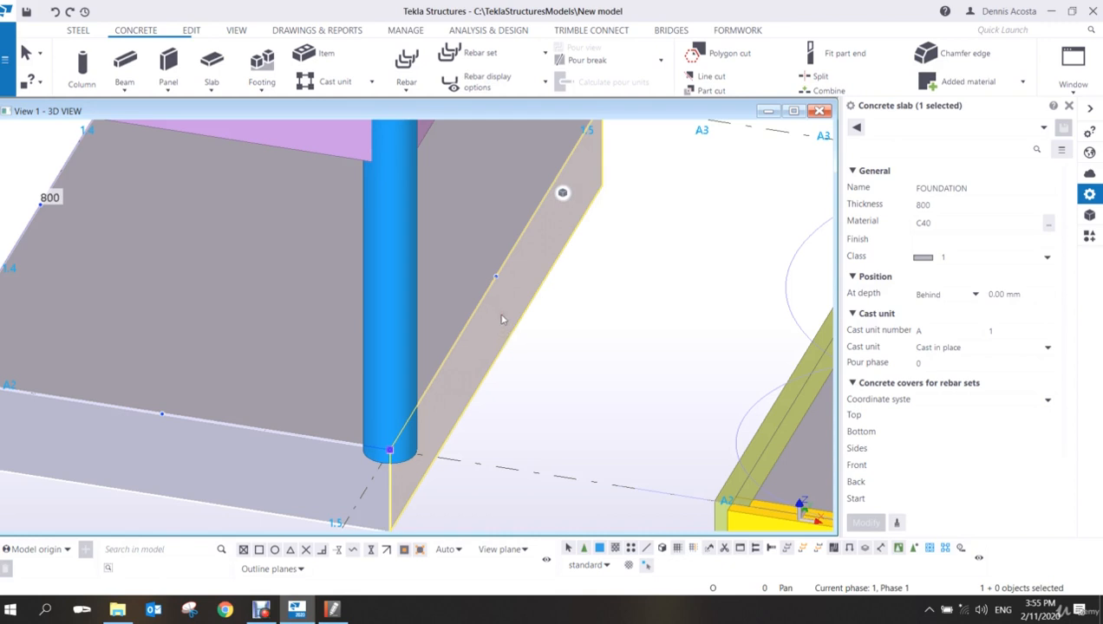
left_click_drag(501, 316, 610, 344)
scroll(390, 335, "down", 3)
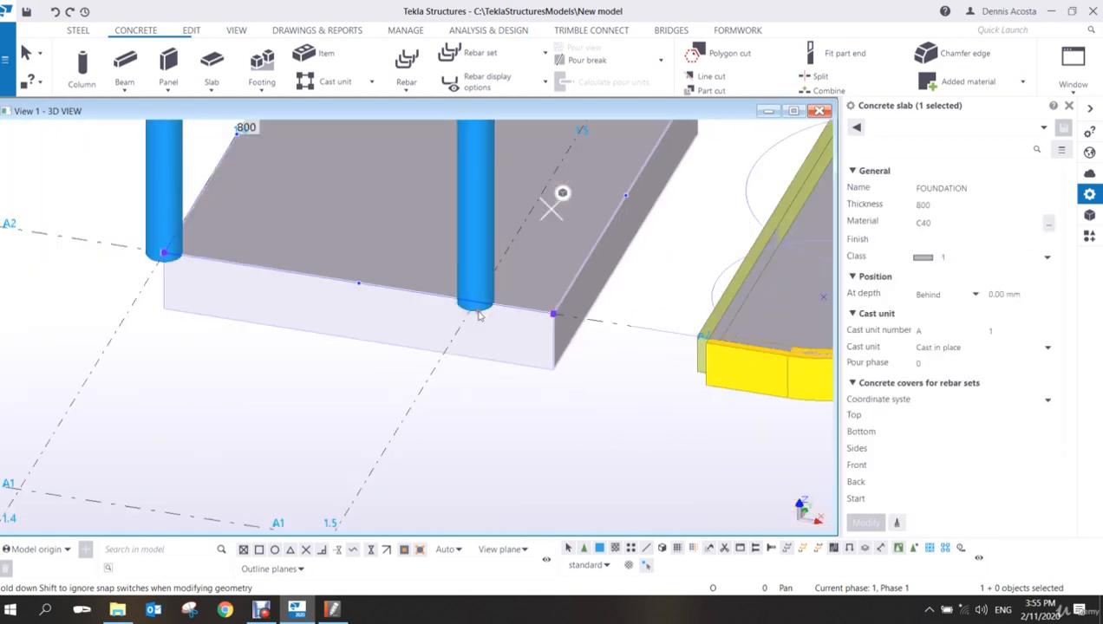
mouse_move(390, 335)
left_mouse_down()
mouse_move(360, 370)
mouse_move(355, 358)
left_mouse_up()
mouse_move(278, 339)
middle_mouse_down("ctrl")
mouse_move(332, 312)
mouse_move(162, 371)
middle_mouse_up("ctrl")
left_click_drag(135, 364, 52, 387)
mouse_move(187, 361)
middle_mouse_down("ctrl")
mouse_move(290, 317)
mouse_move(364, 399)
mouse_move(280, 379)
middle_mouse_up("ctrl")
scroll(360, 313, "up", 2)
left_click_drag(351, 289, 429, 340)
scroll(528, 370, "down", 3)
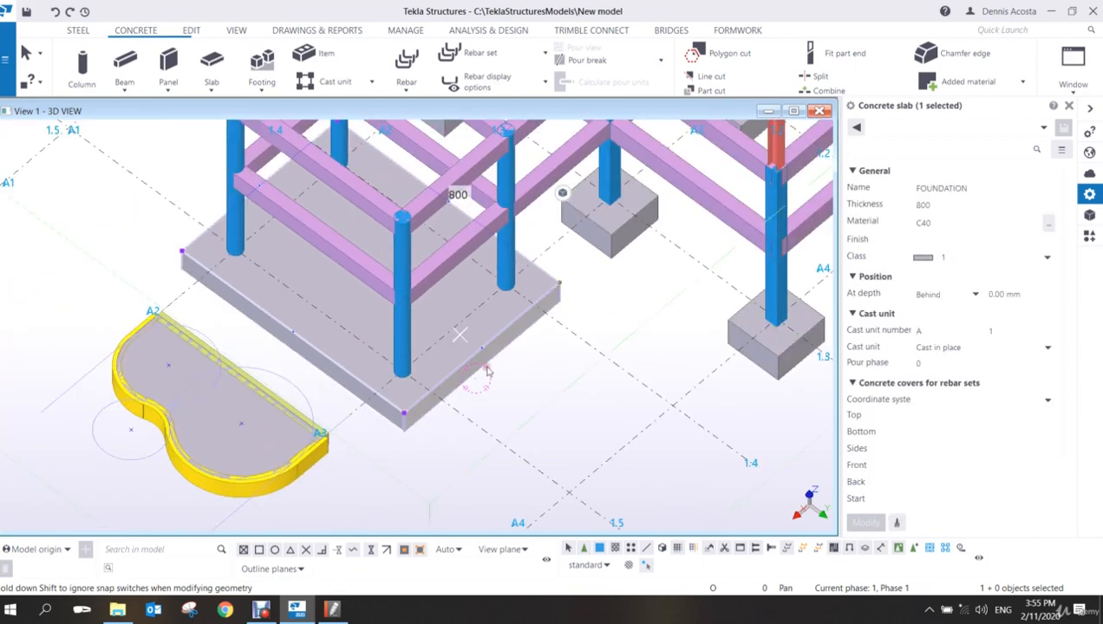
middle_click_drag(489, 373, 595, 336, "ctrl")
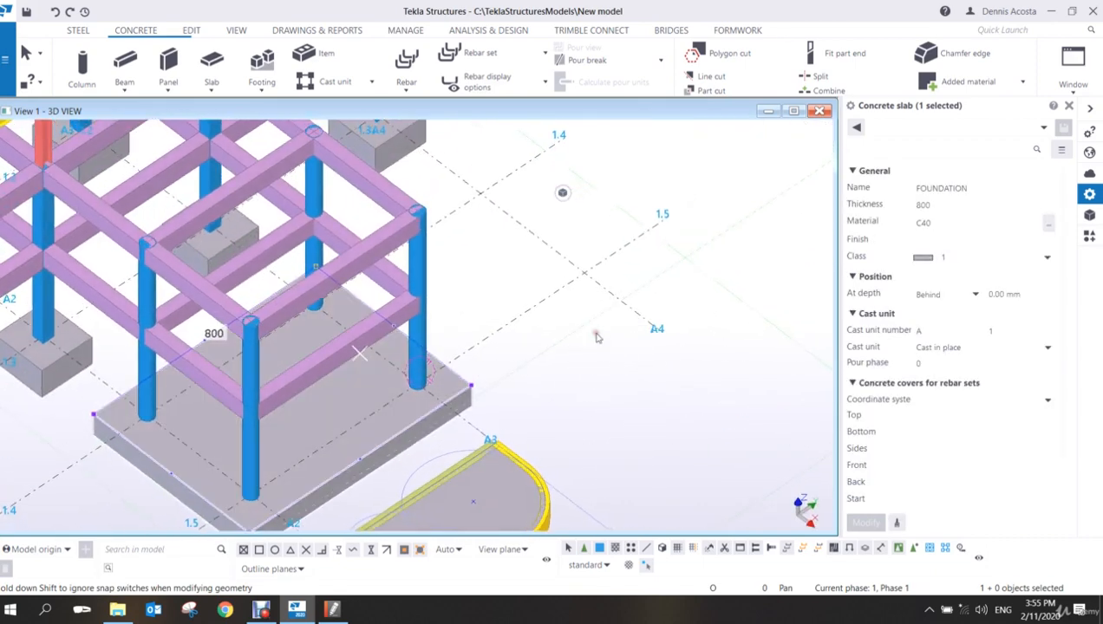
- Deselect the foundation slab and change the 3D view's projection to Perspective
left_click(597, 336)
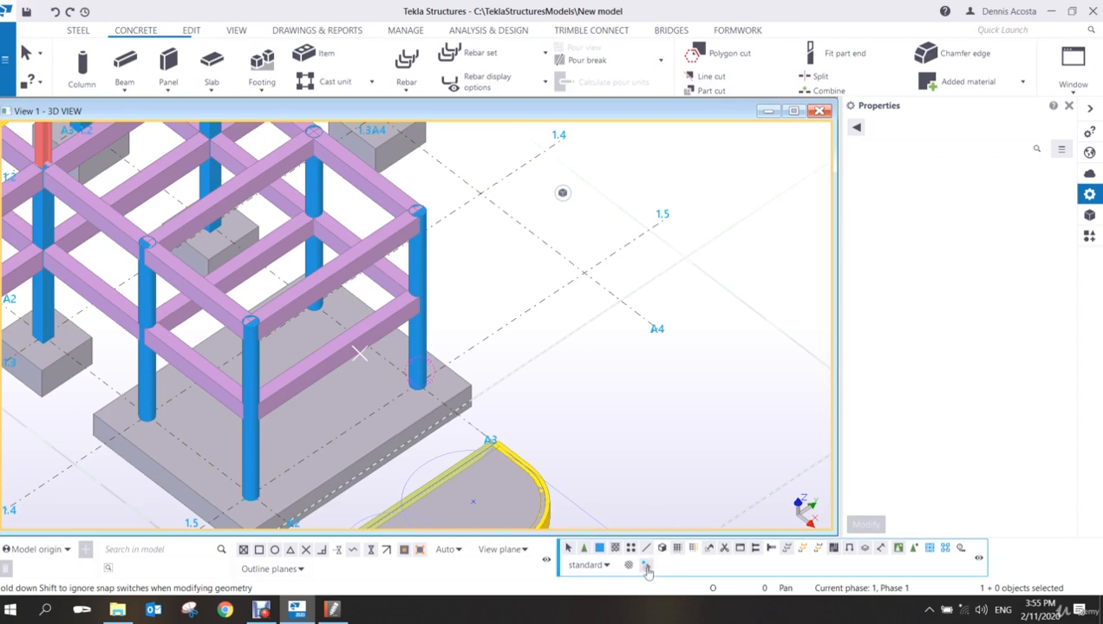
scroll(596, 391, "down", 4)
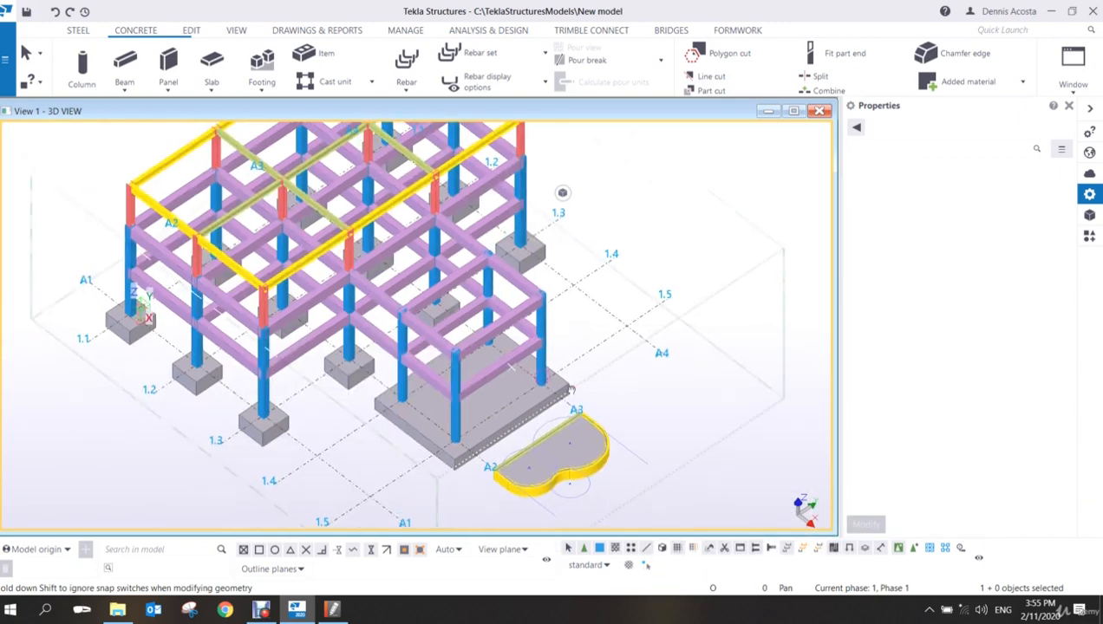
scroll(572, 392, "down", 3)
middle_click_drag(571, 392, 441, 354, "ctrl")
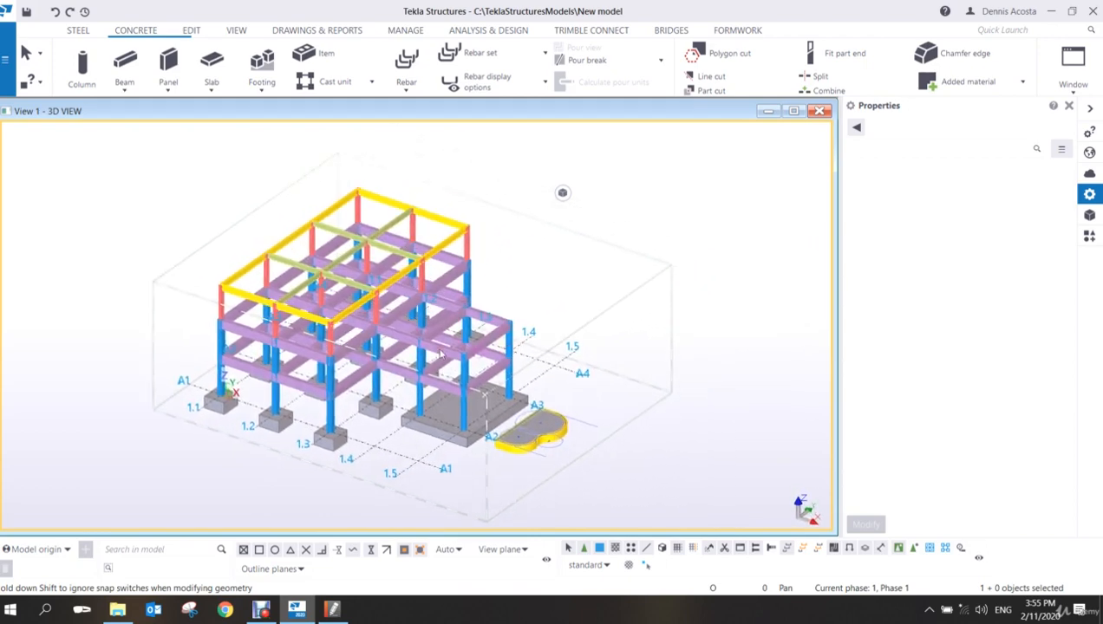
scroll(441, 353, "up", 2)
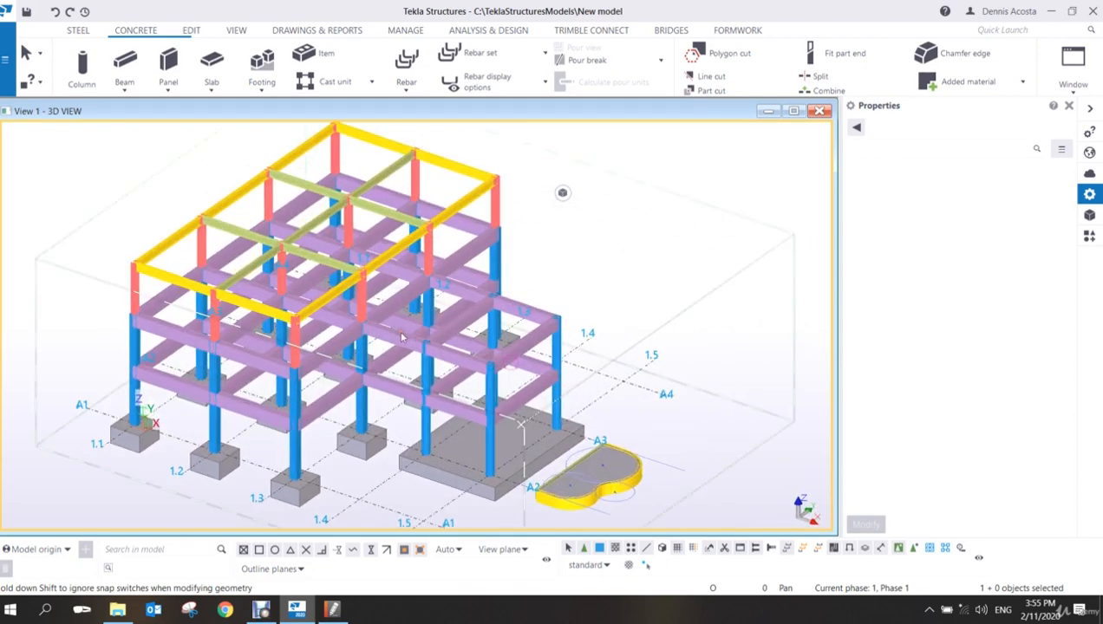
double_click(622, 252)
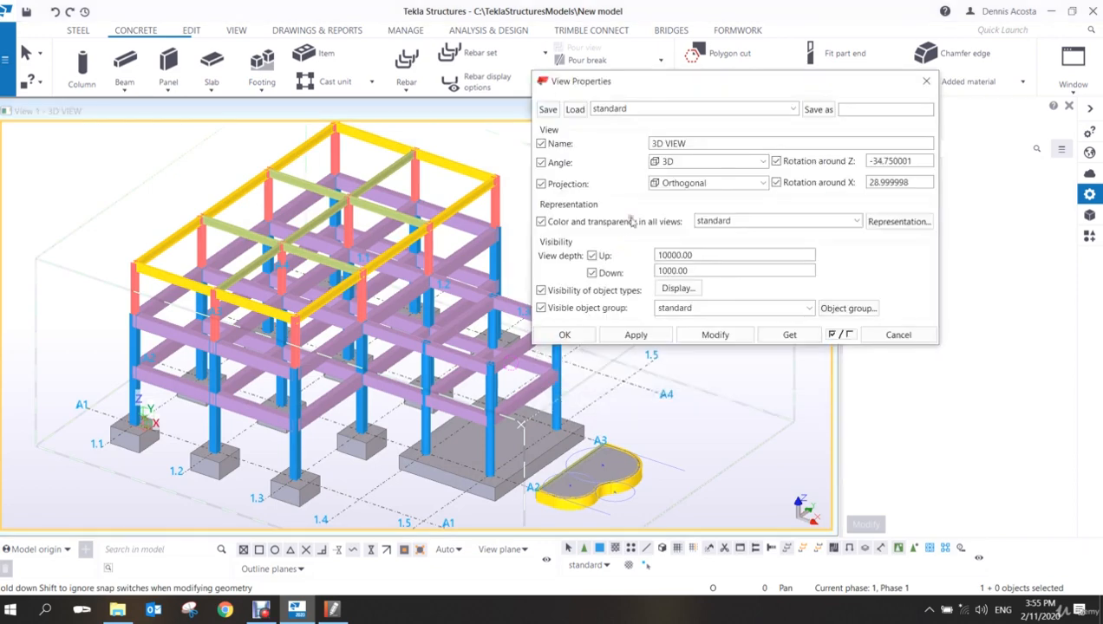
left_click_drag(632, 85, 692, 86)
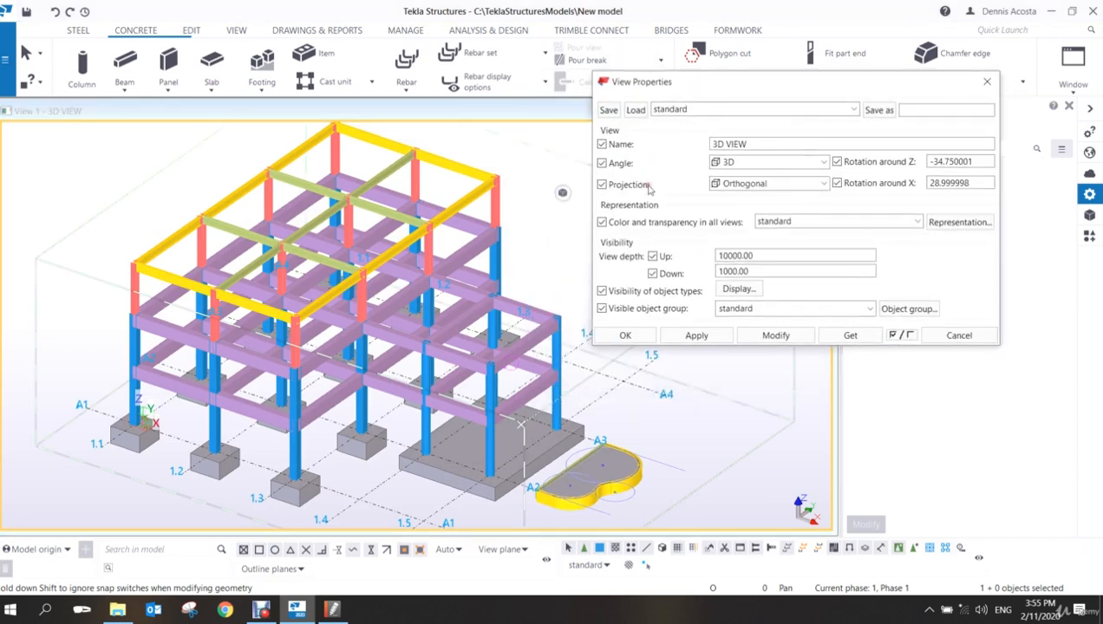
left_click(806, 181)
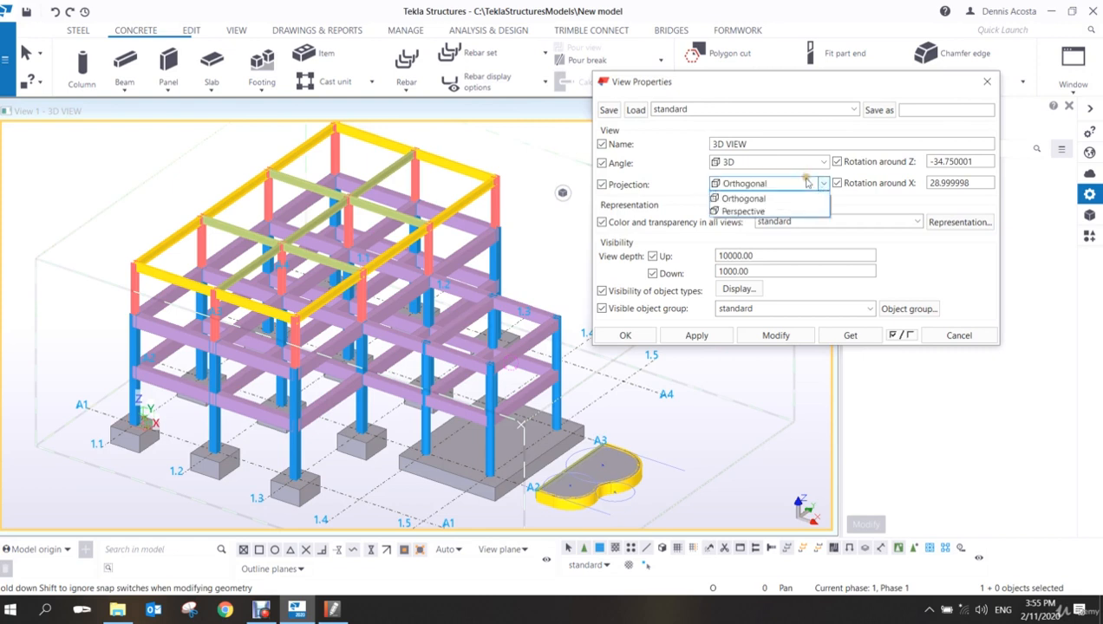
left_click(773, 211)
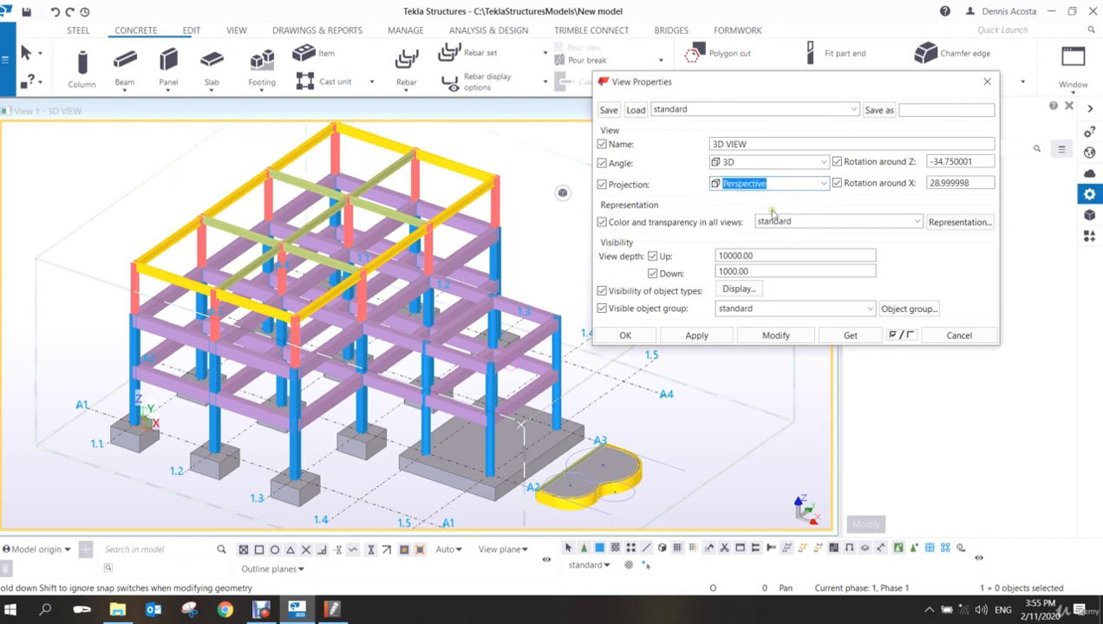
left_click(773, 336)
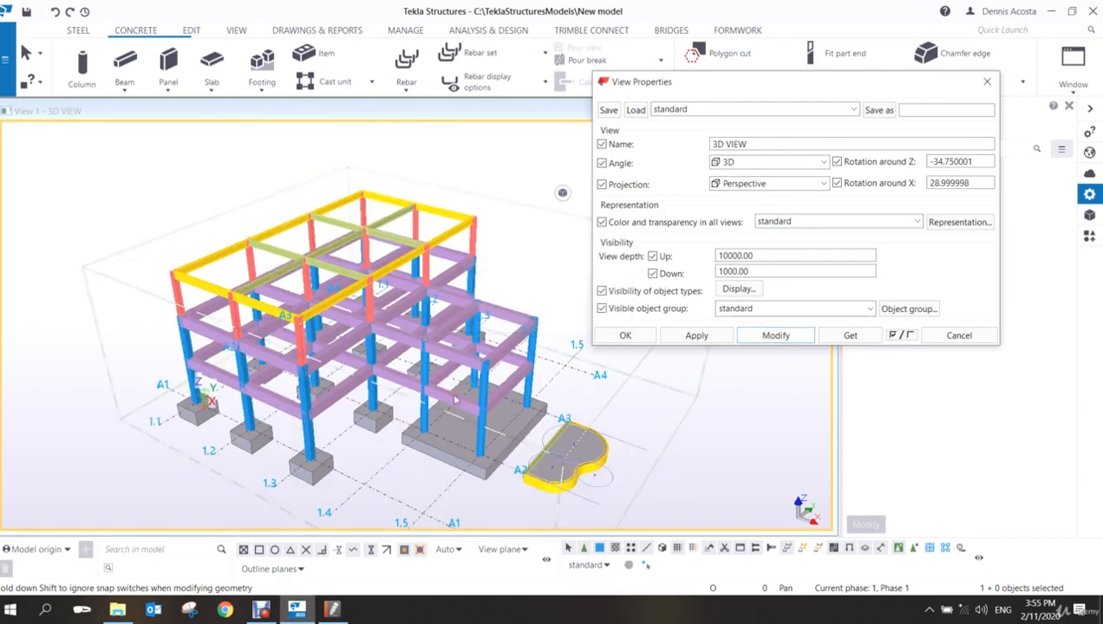
- Examine the building frame in perspective from closer and from different angles, and close the view properties
scroll(420, 396, "up", 4)
scroll(420, 396, "down", 4)
middle_click_drag(420, 397, 375, 401, "ctrl")
scroll(375, 401, "up", 4)
scroll(375, 402, "down", 4)
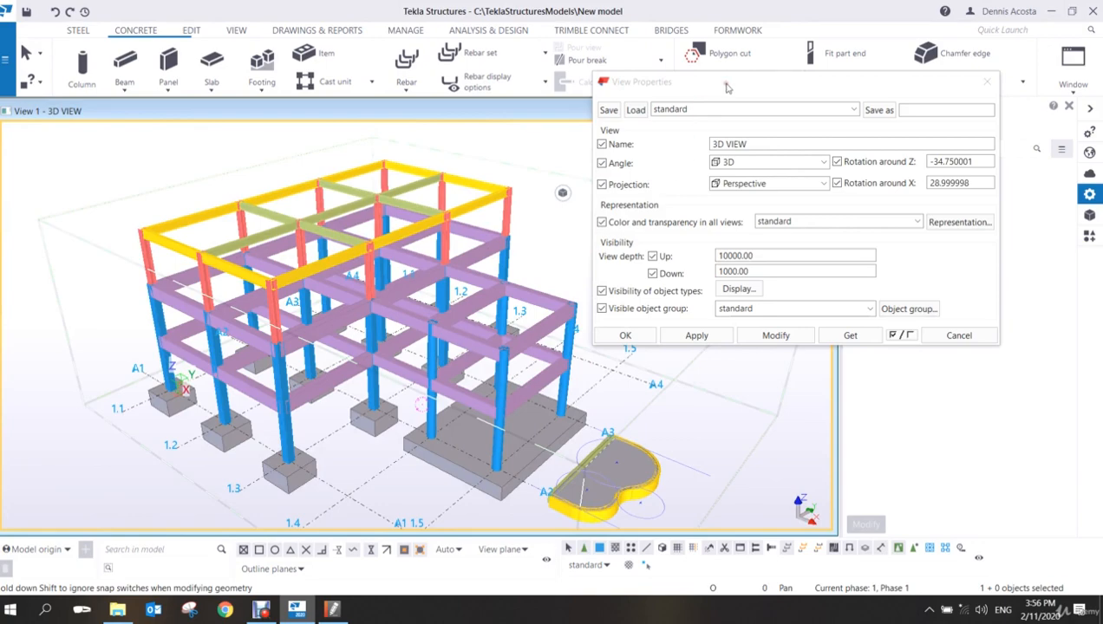
left_click_drag(724, 86, 825, 85)
scroll(415, 341, "up", 4)
scroll(414, 341, "down", 2)
middle_click_drag(415, 341, 436, 356, "ctrl")
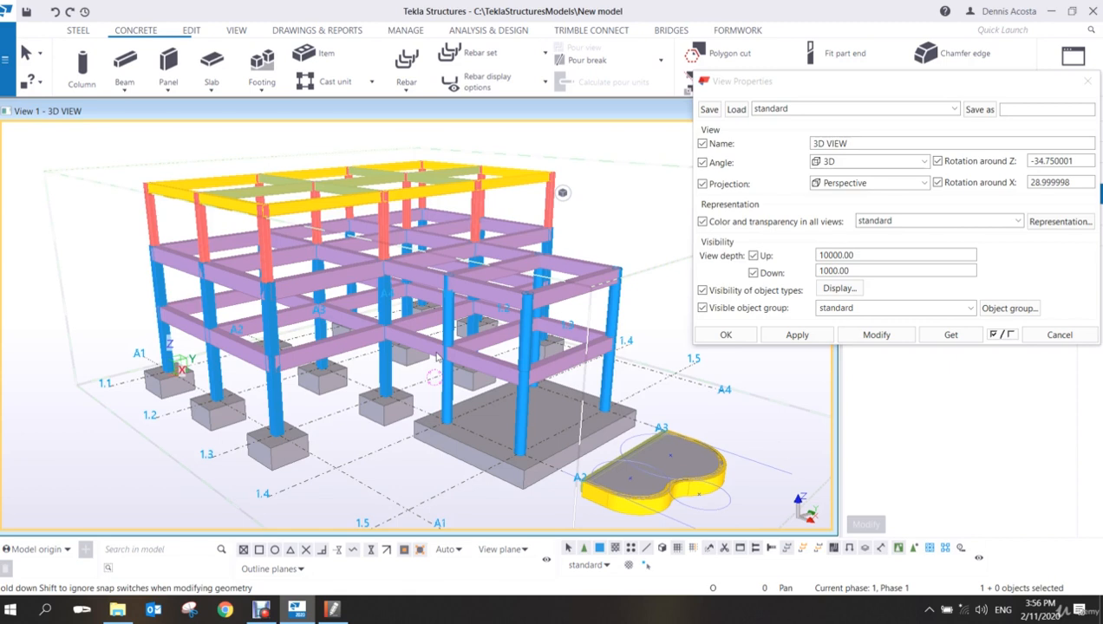
left_click(725, 335)
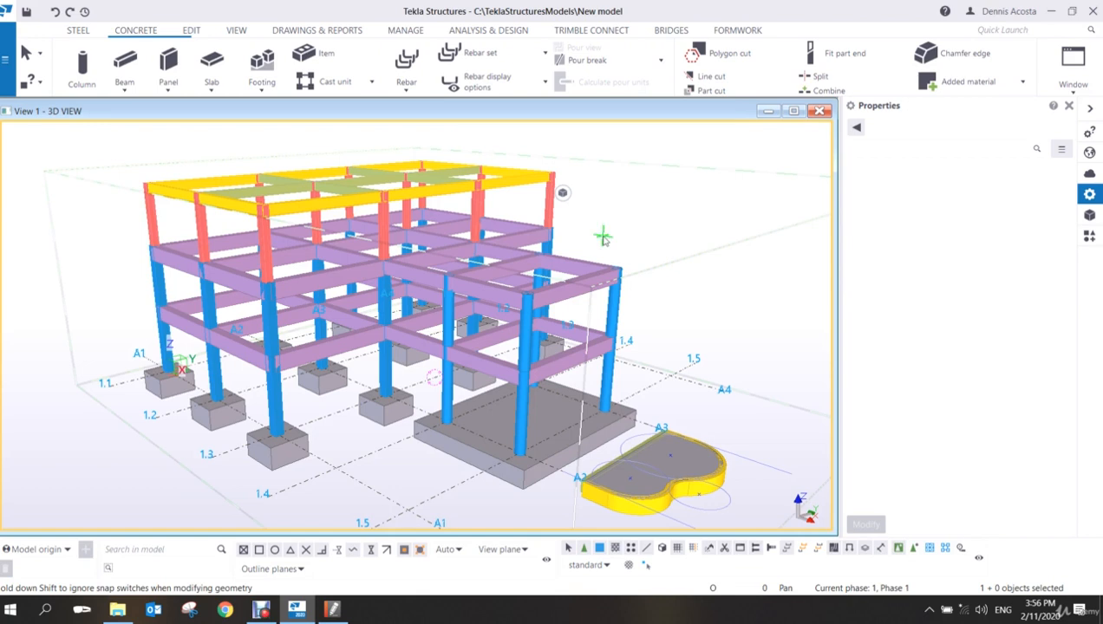
- Fly through the building frame in the 3D view and return to an overall view of the model
key("ctrl+f")
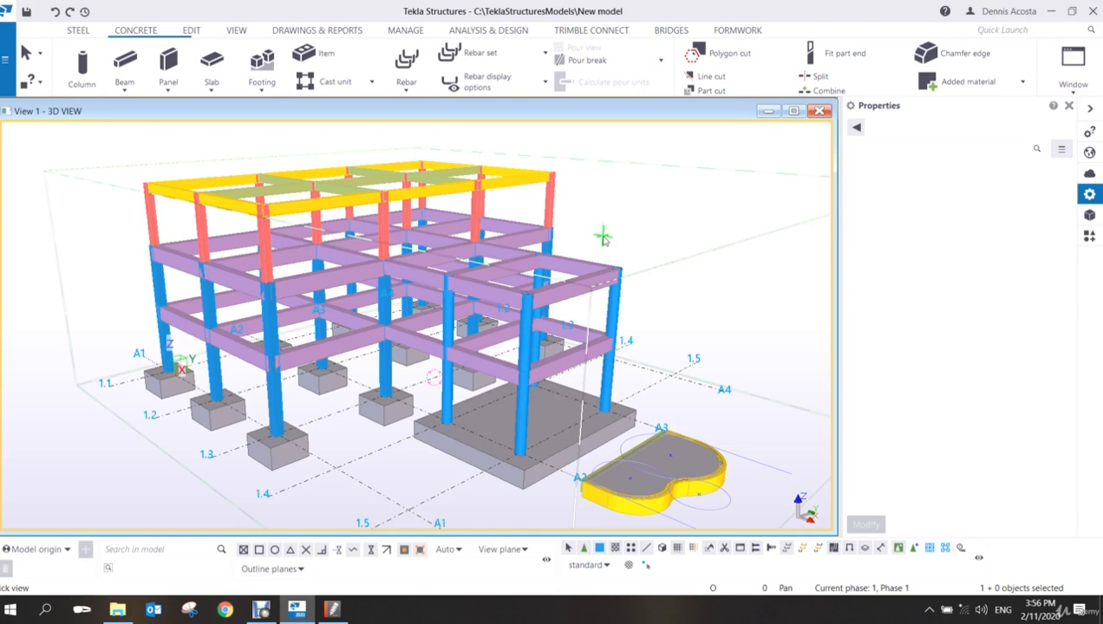
left_click(410, 493)
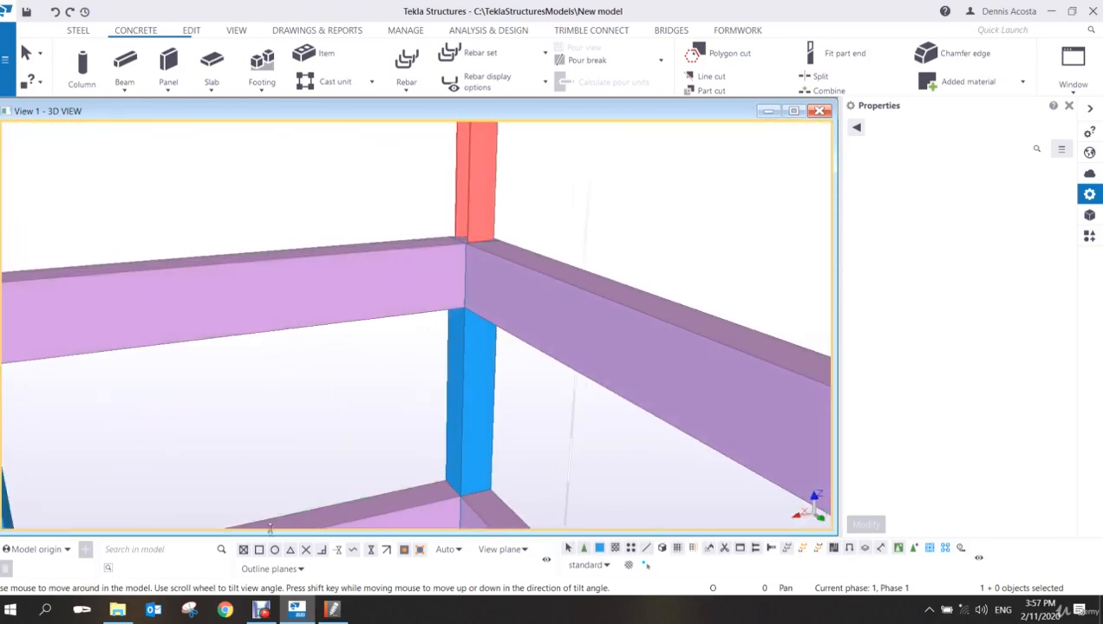
scroll(446, 372, "down", 10)
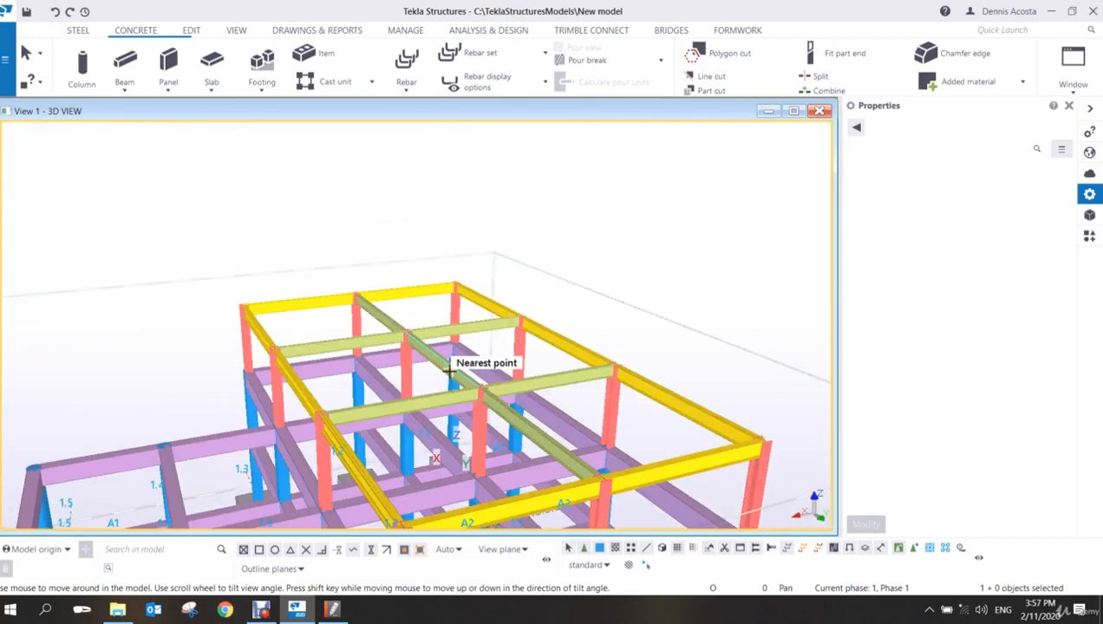
middle_click_drag(432, 437, 514, 305)
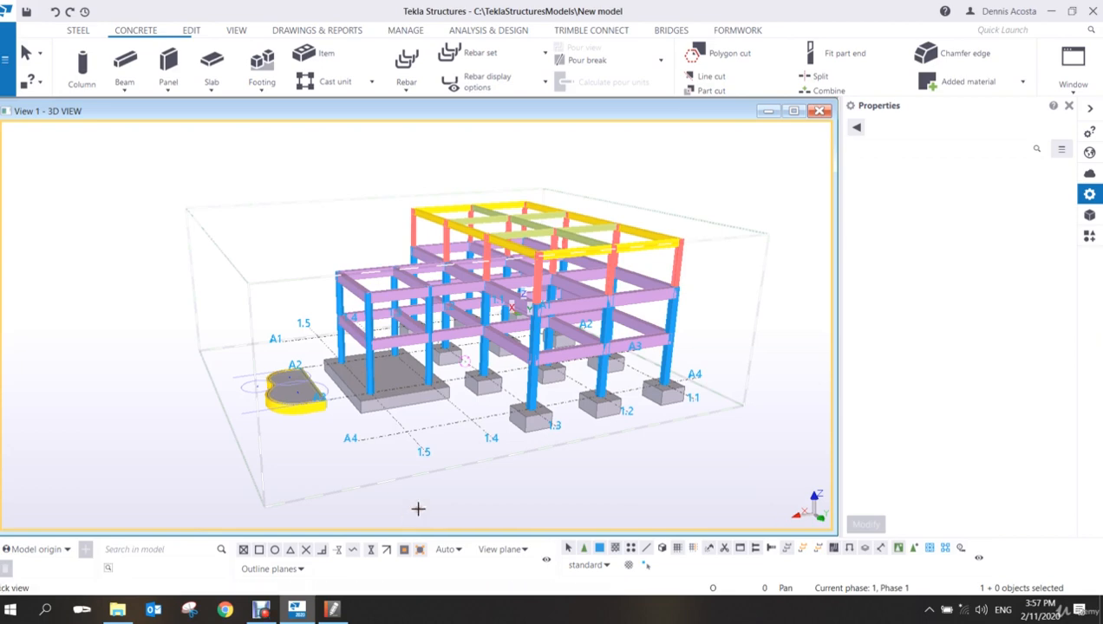
- Fly through the model again past the yellow roof beams, interrupt the flight and bring the whole building back into view
key("shift+f")
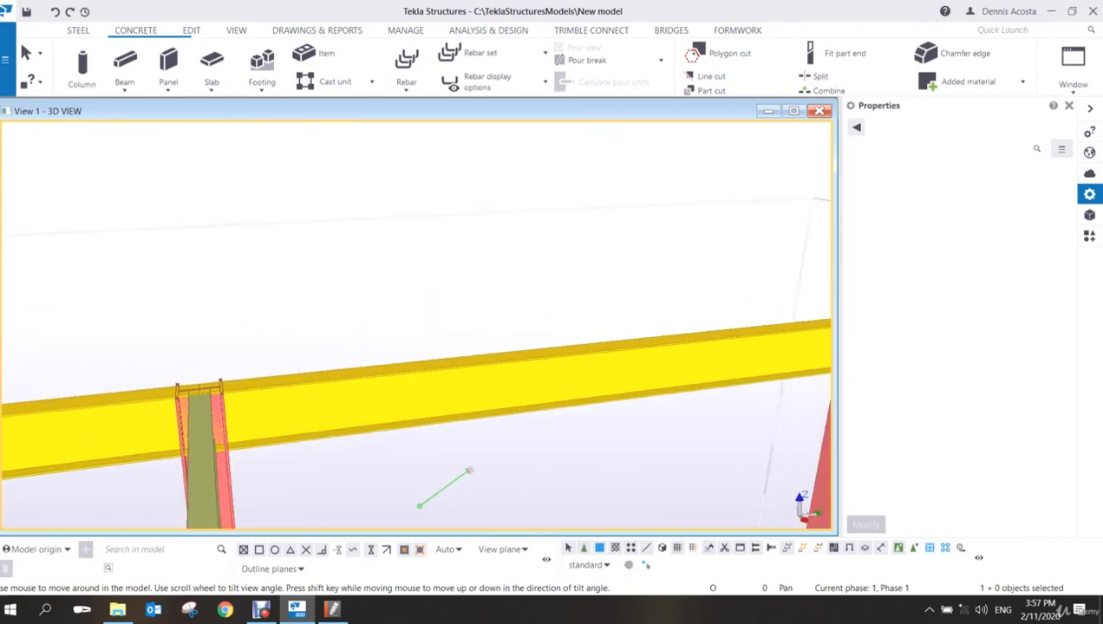
right_click(416, 328)
left_click(442, 338)
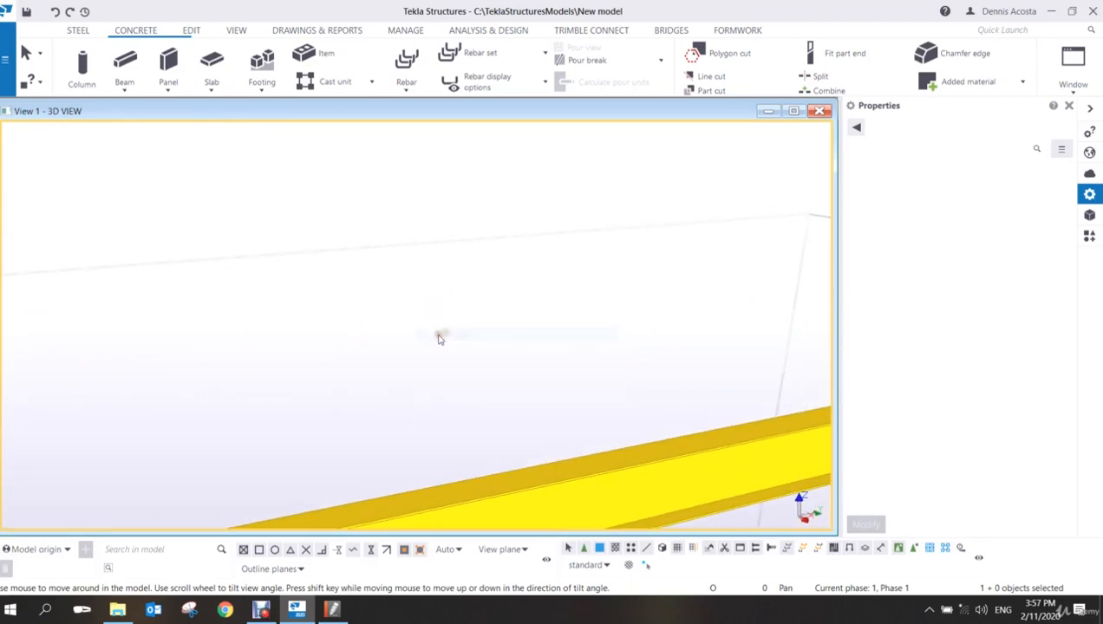
scroll(442, 339, "down", 10)
scroll(529, 461, "up", 5)
middle_click_drag(545, 463, 484, 419)
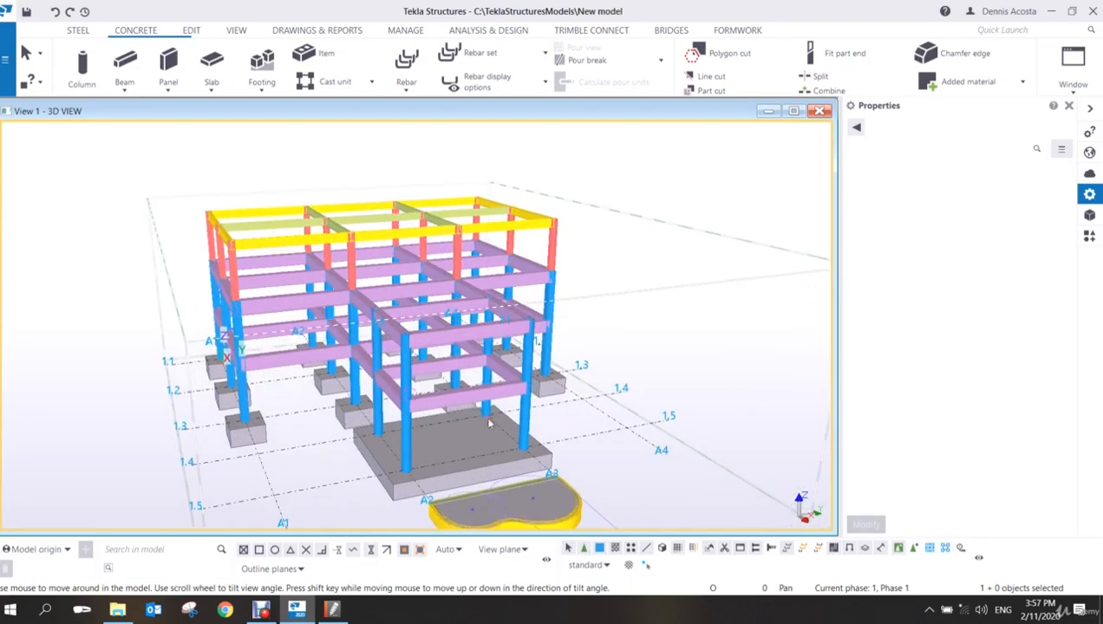
- End the fly command and set the 3D view's projection back to Orthogonal
left_click(235, 30)
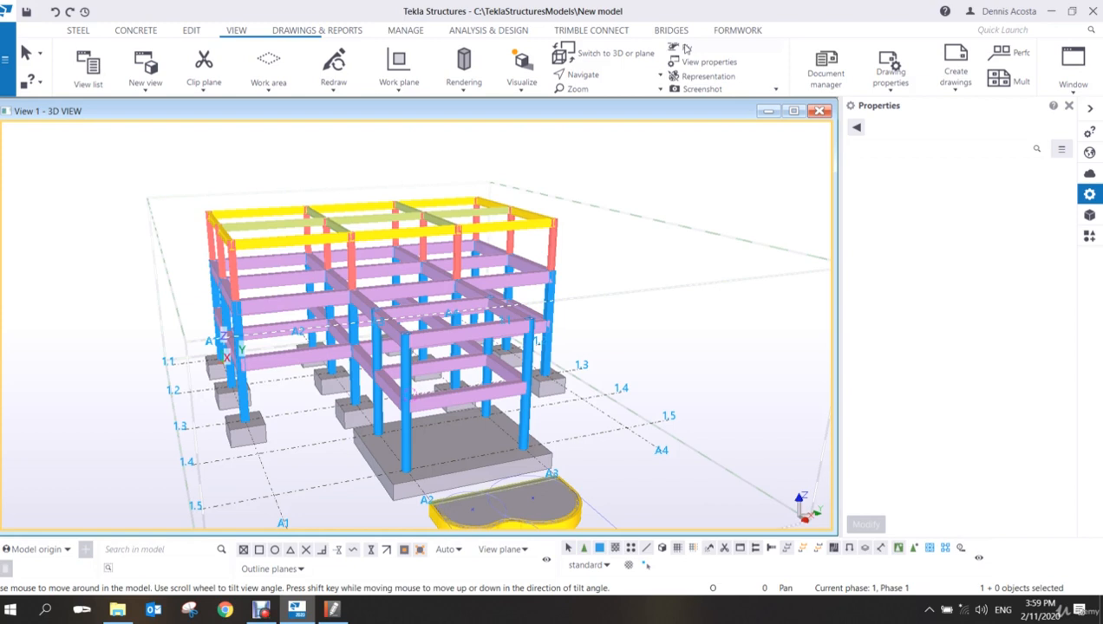
right_click(609, 247)
left_click(639, 247)
double_click(639, 245)
left_click(866, 184)
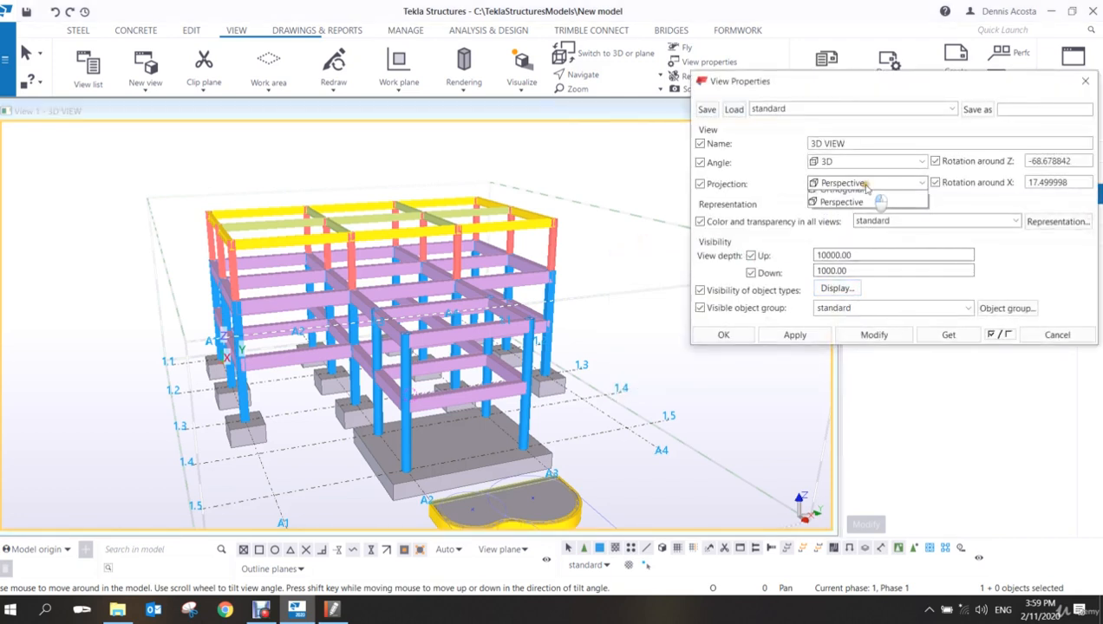
left_click(847, 196)
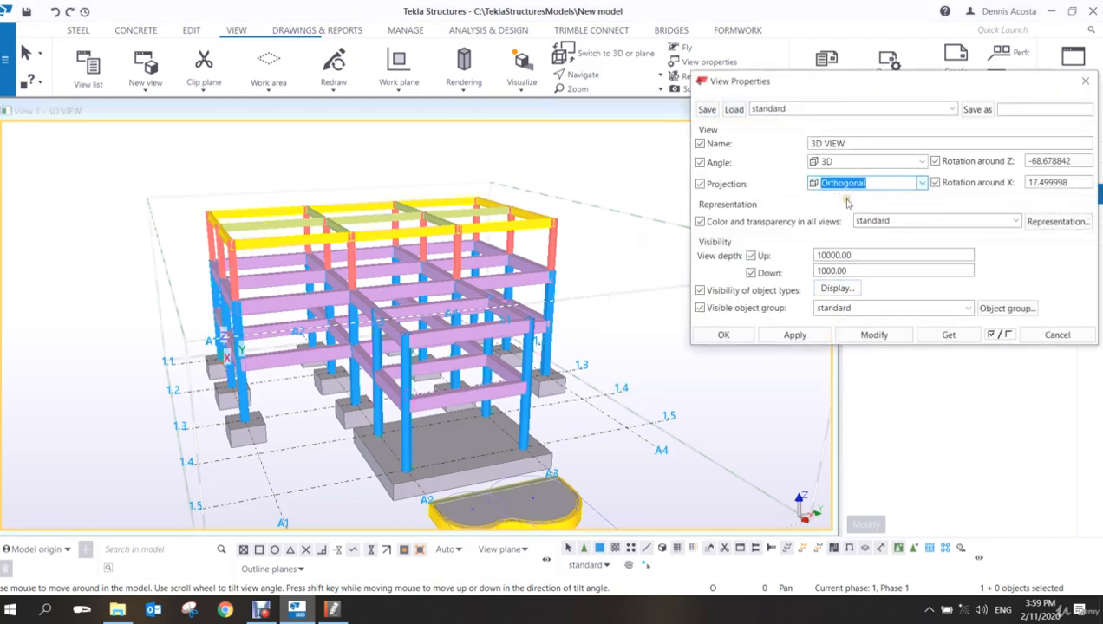
left_click(874, 335)
left_click(725, 335)
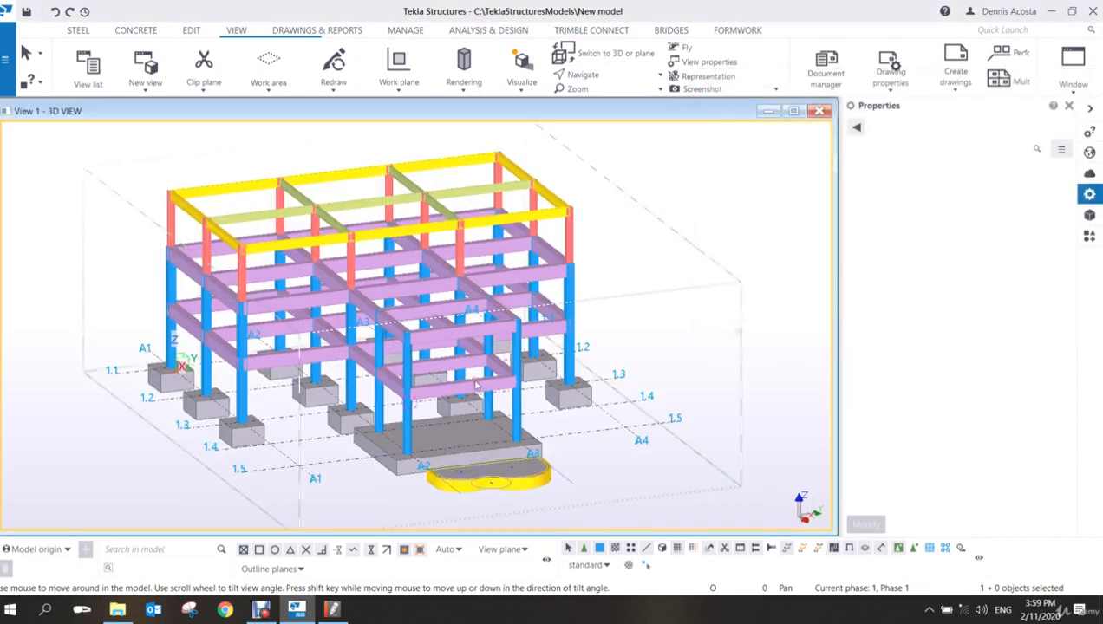
- Visualize all model objects in Trimble Connect Visualizer and maximize its window
middle_click_drag(475, 386, 526, 373, "ctrl")
middle_click_drag(455, 380, 513, 373, "ctrl")
middle_click_drag(455, 354, 493, 339, "ctrl")
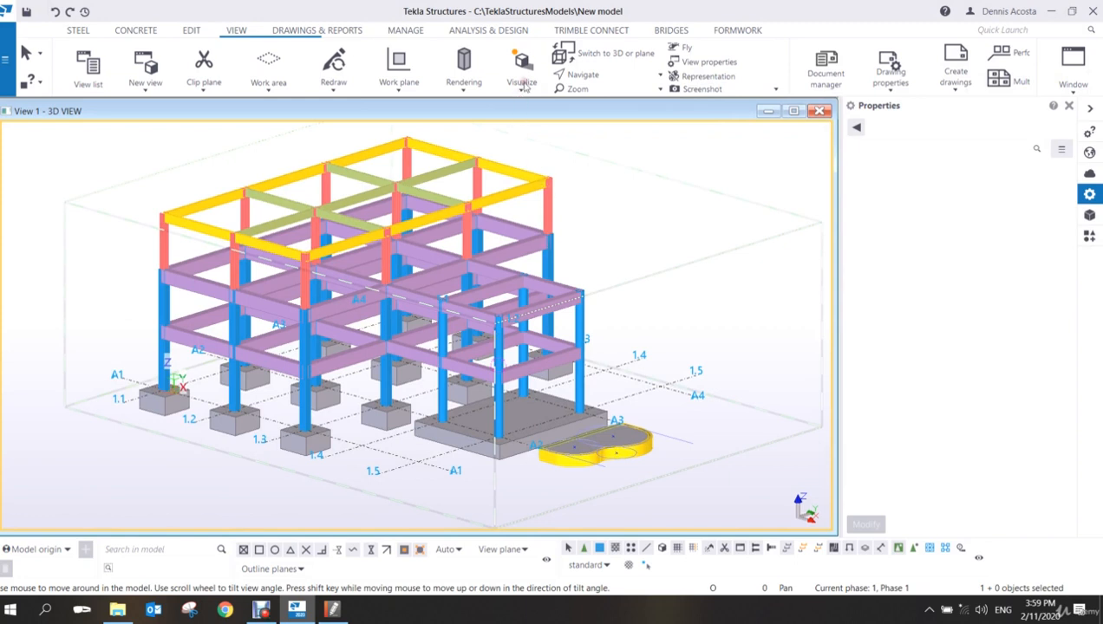
left_click(229, 33)
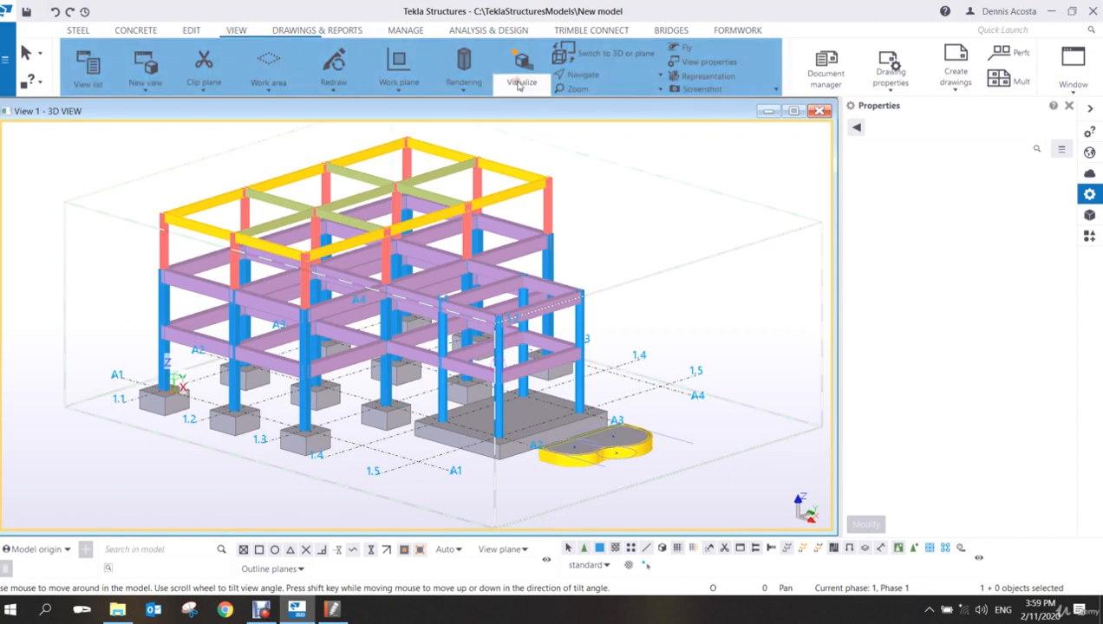
left_click(523, 87)
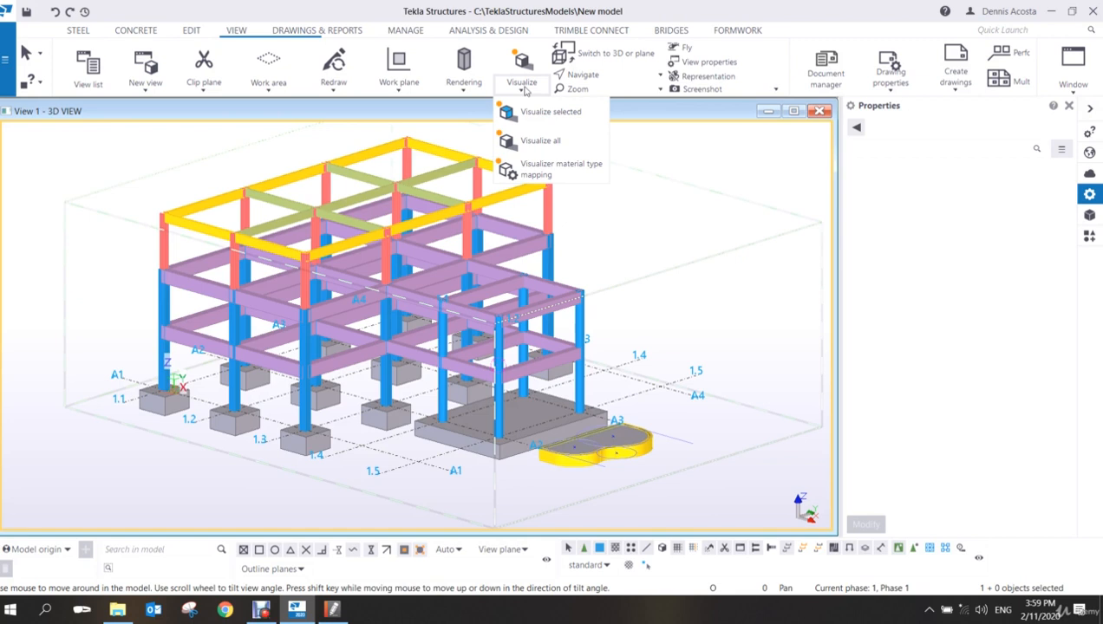
left_click(542, 142)
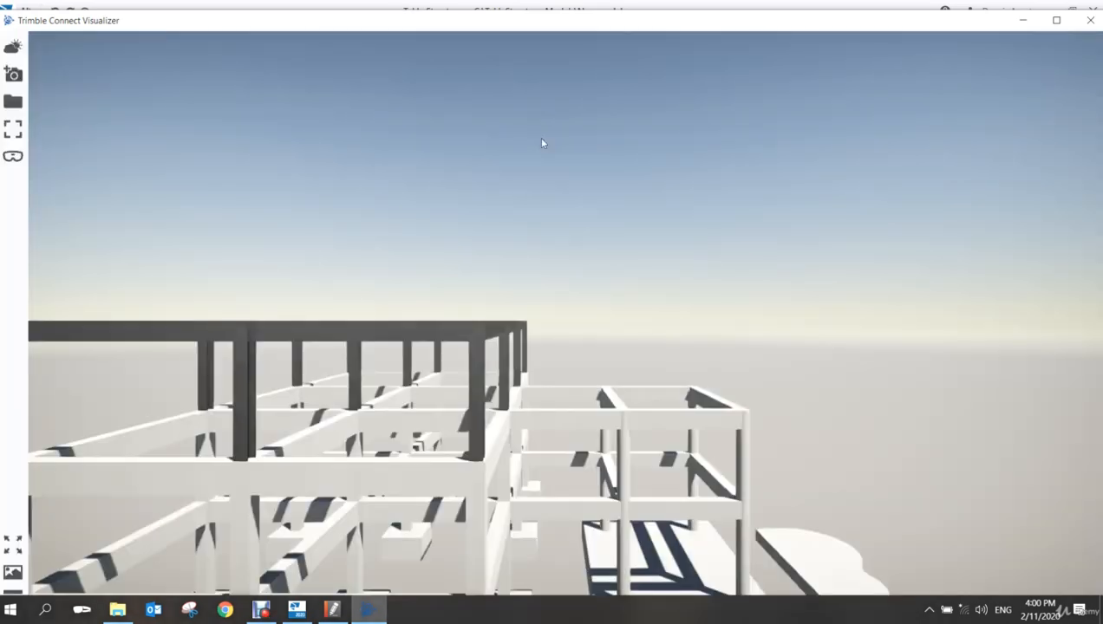
double_click(476, 27)
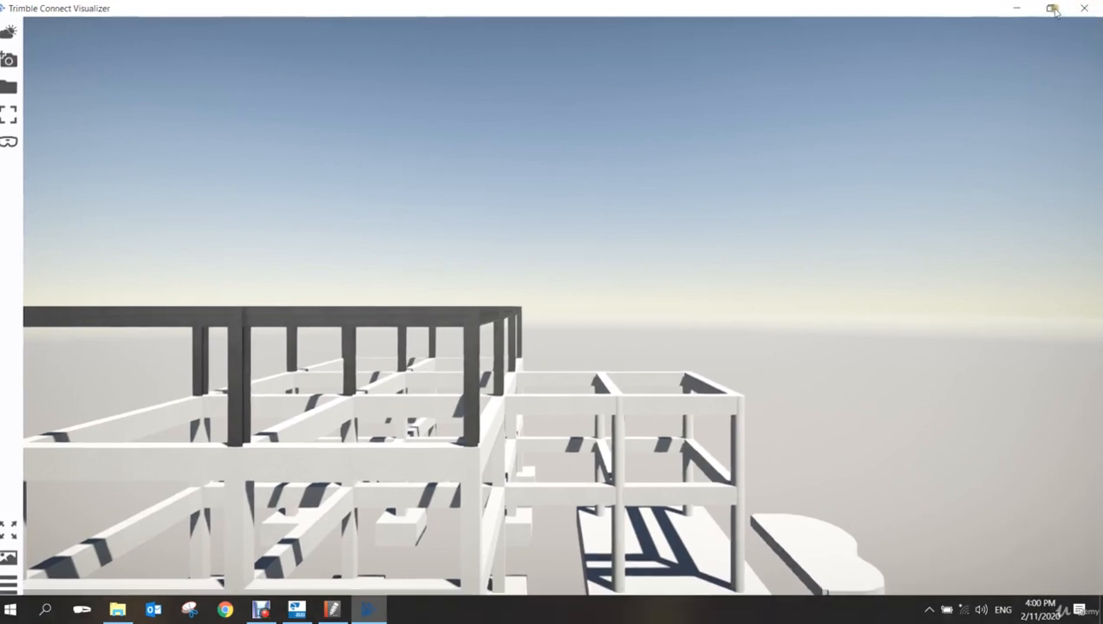
- Examine the rendered building up close, including the concrete beam texture at the corner and the steel column and beam joint at the roof
scroll(712, 177, "down", 4)
left_click_drag(554, 505, 486, 506)
scroll(565, 405, "up", 5)
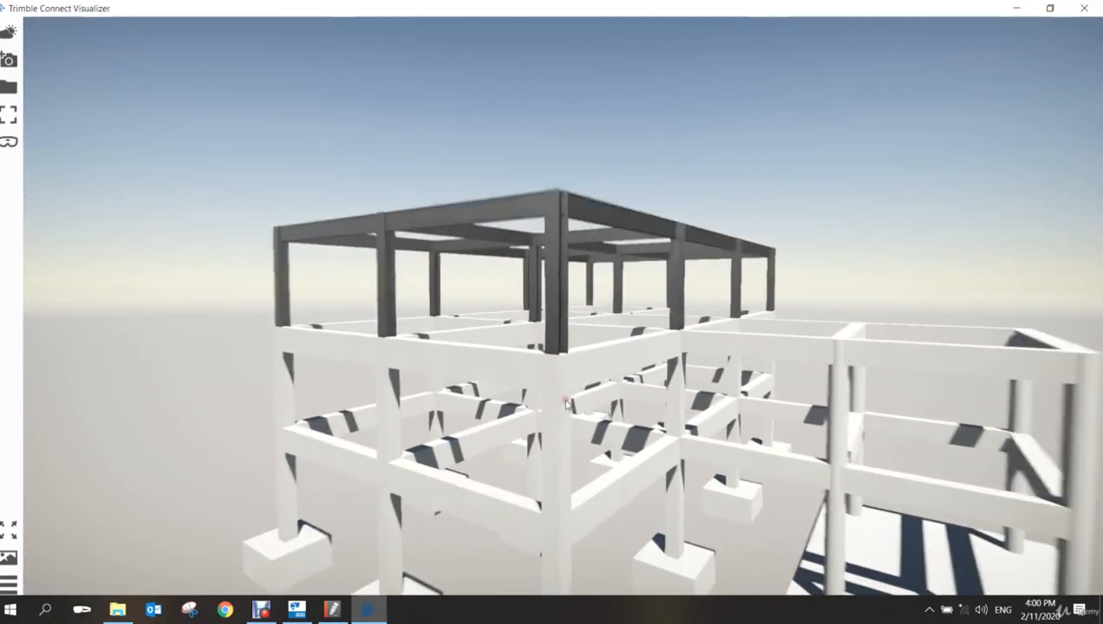
scroll(565, 404, "up", 8)
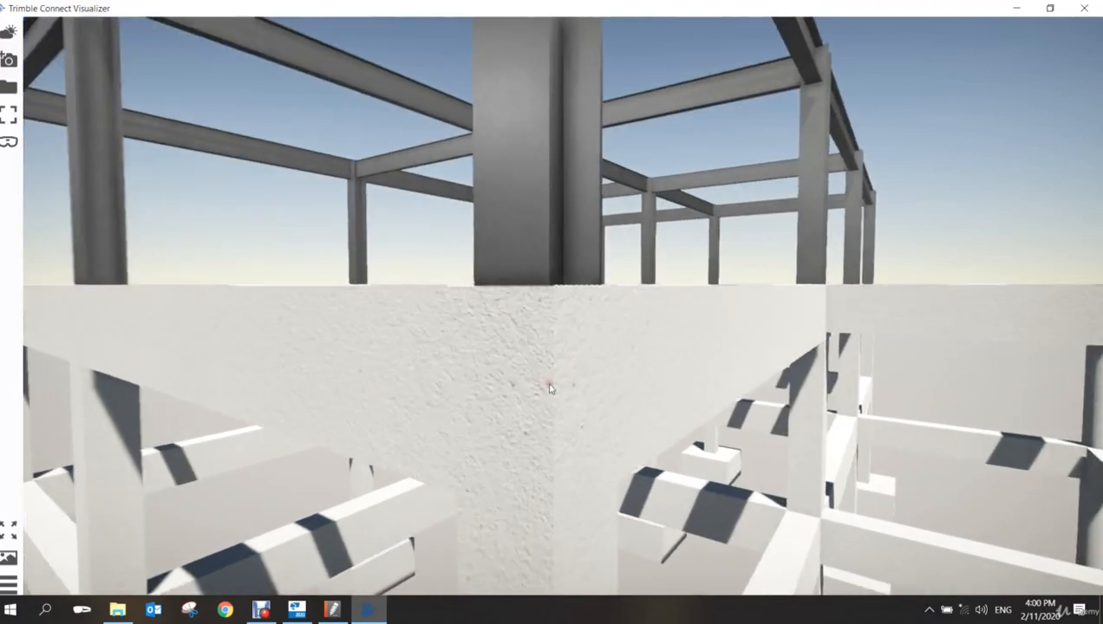
scroll(548, 388, "up", 5)
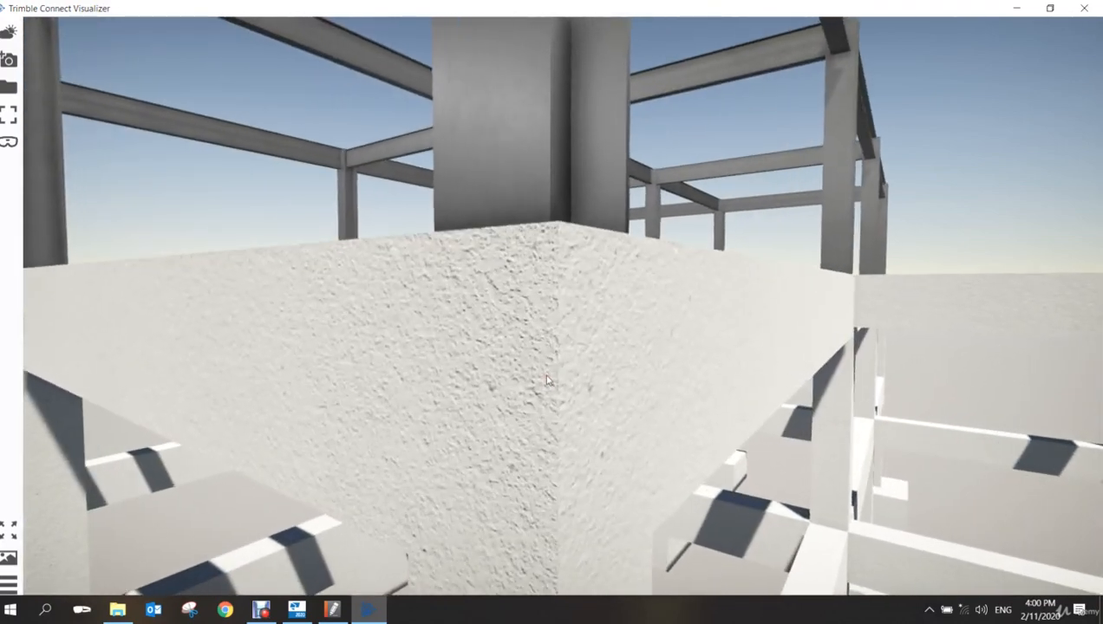
scroll(546, 380, "up", 3)
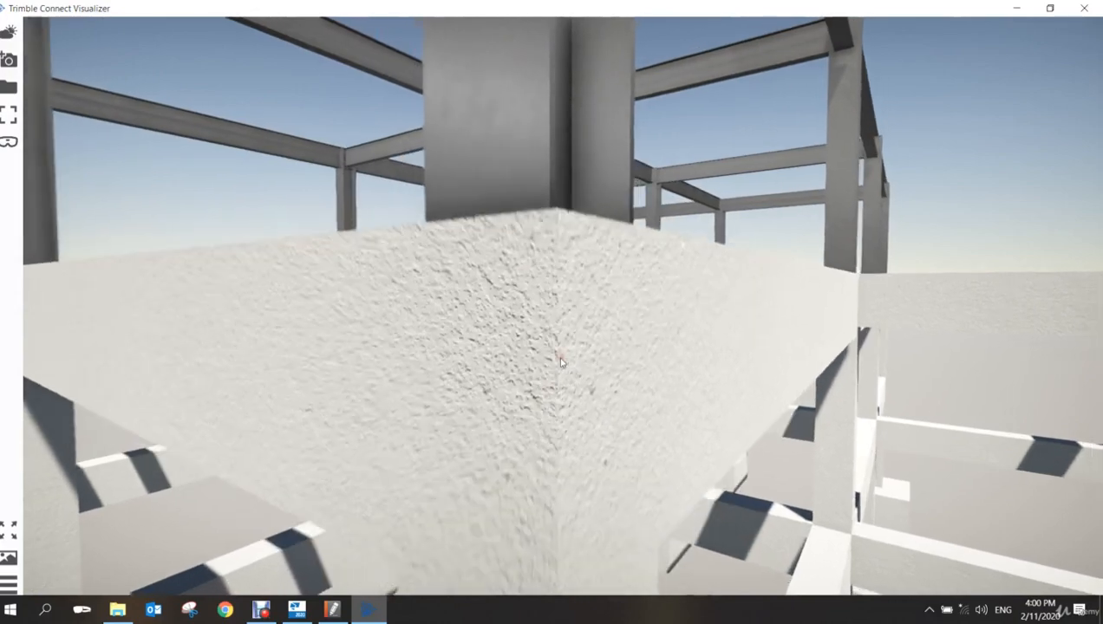
left_click_drag(560, 361, 473, 230)
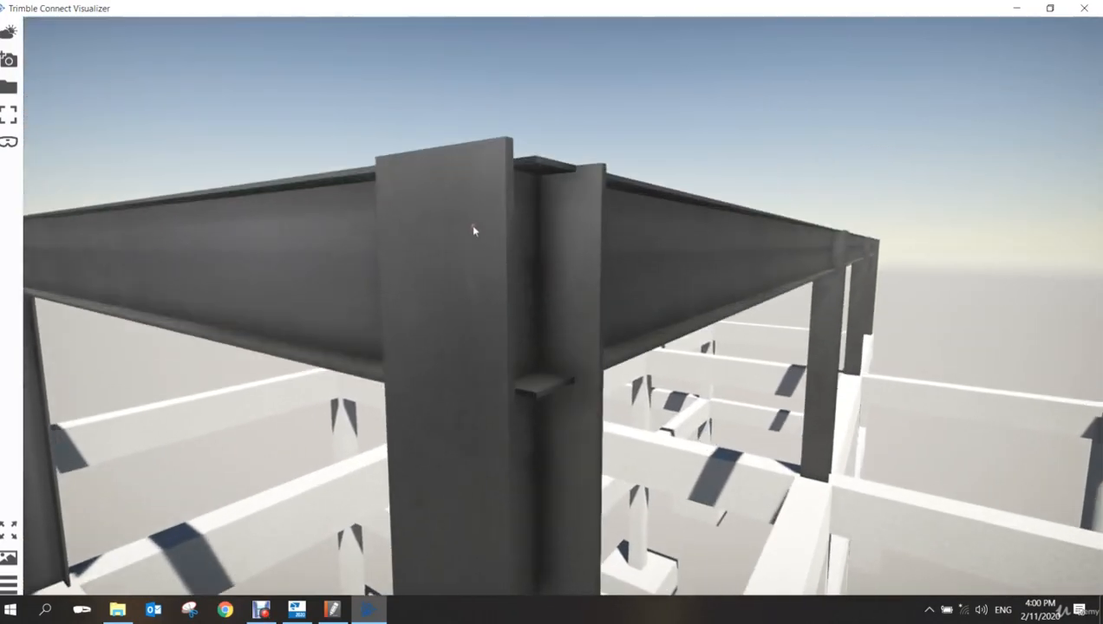
scroll(464, 236, "up", 5)
scroll(486, 229, "down", 8)
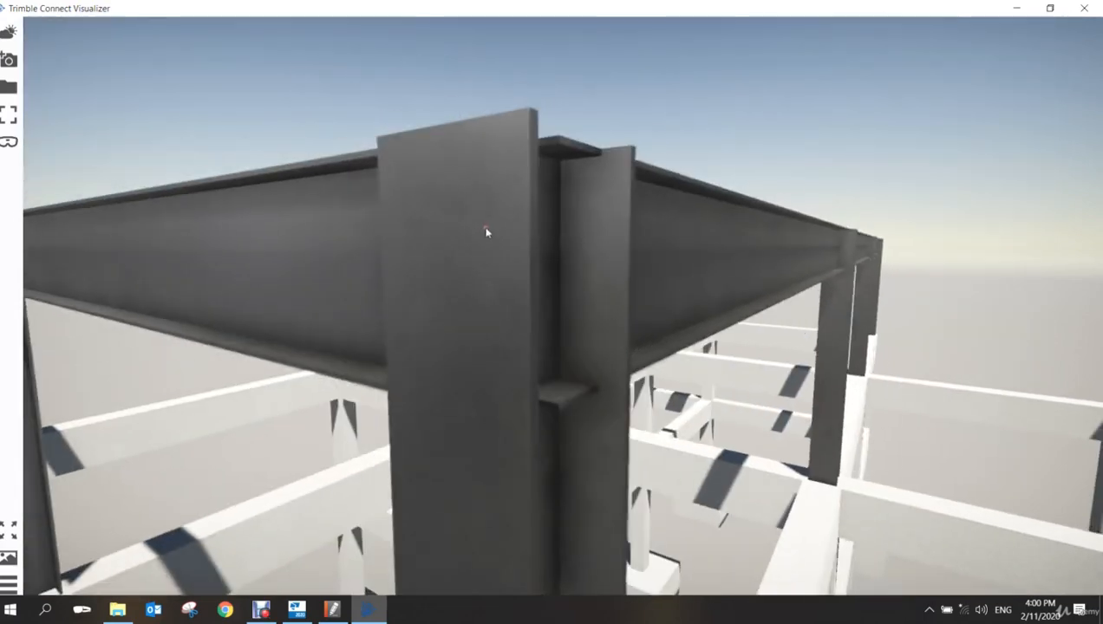
left_click_drag(596, 365, 519, 365)
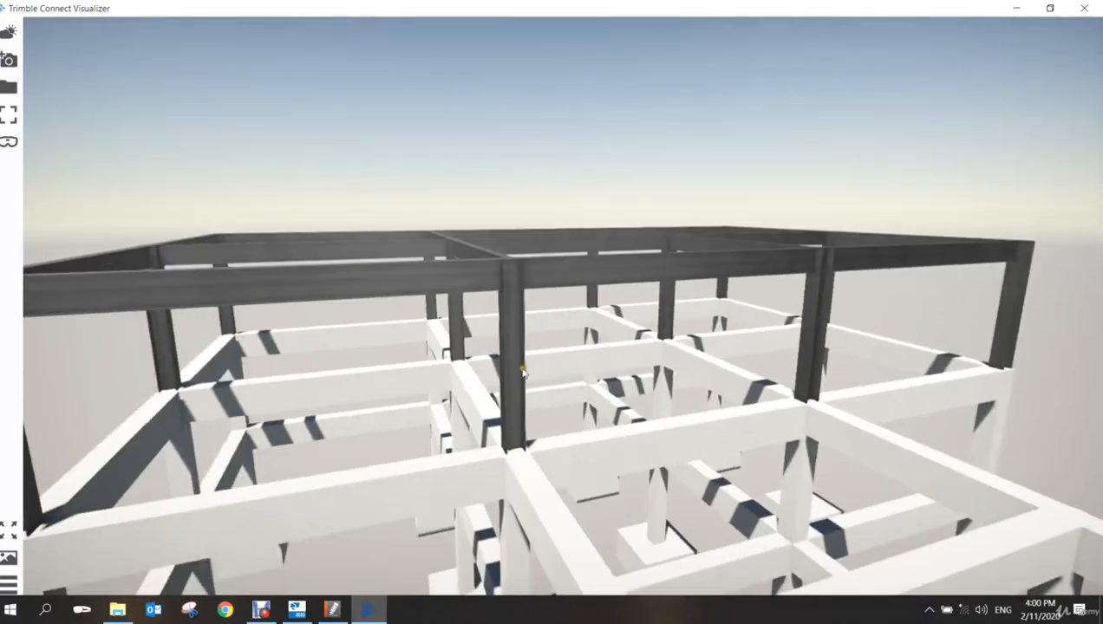
- Adjust the rendered scene's lighting by turning the sun and sky, dimming the light and changing the sun's height
left_click_drag(770, 418, 678, 400)
scroll(762, 336, "down", 3)
scroll(750, 349, "down", 3)
left_click_drag(825, 364, 704, 374)
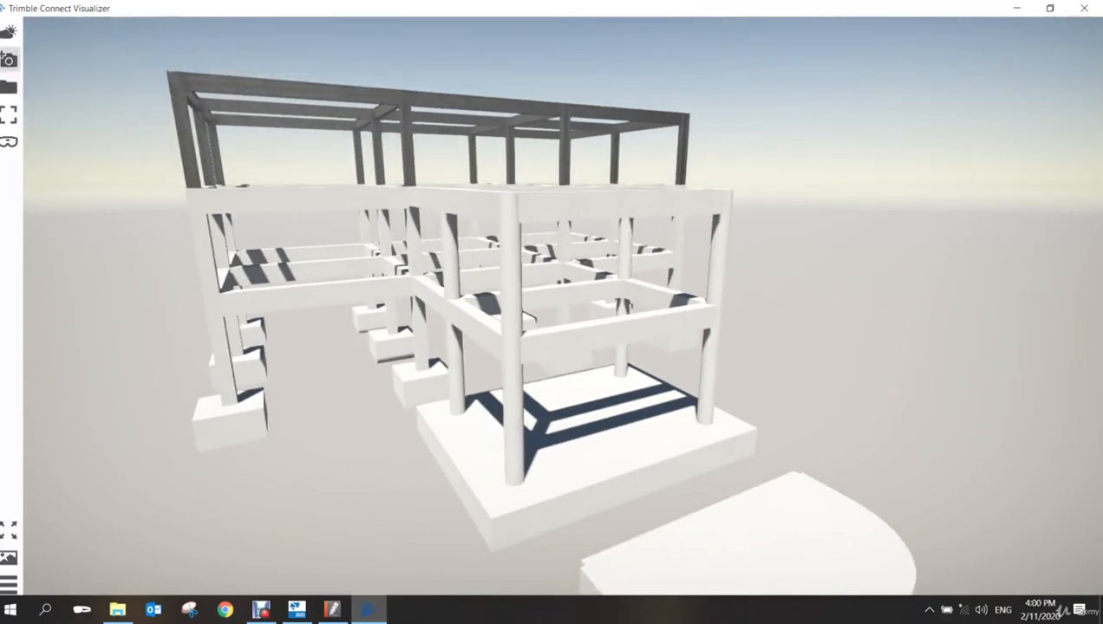
left_click(8, 33)
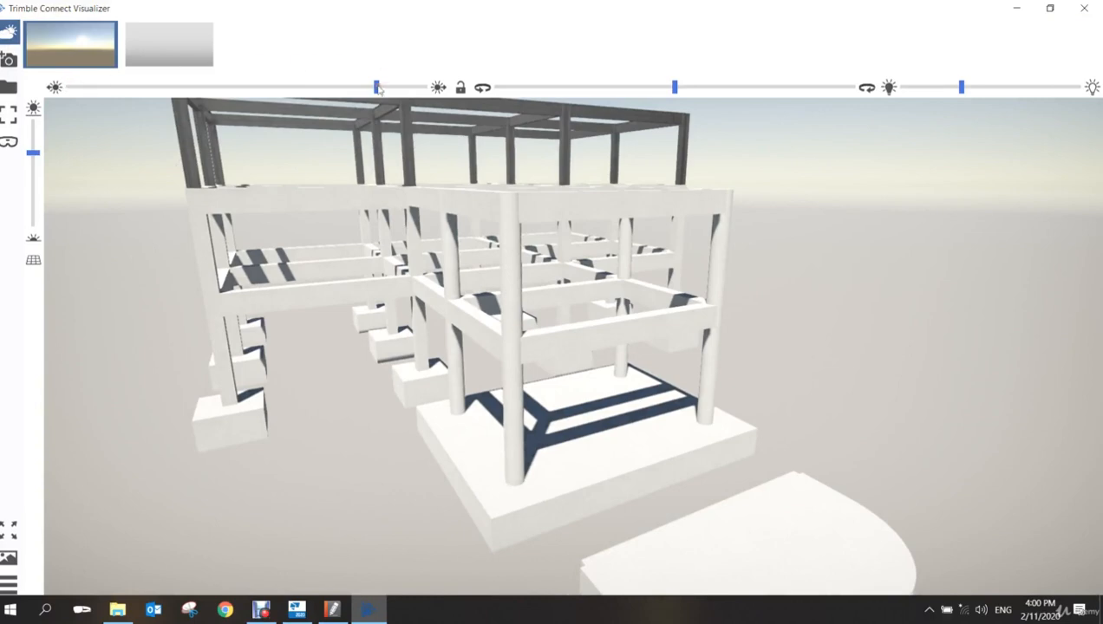
left_click_drag(383, 85, 279, 97)
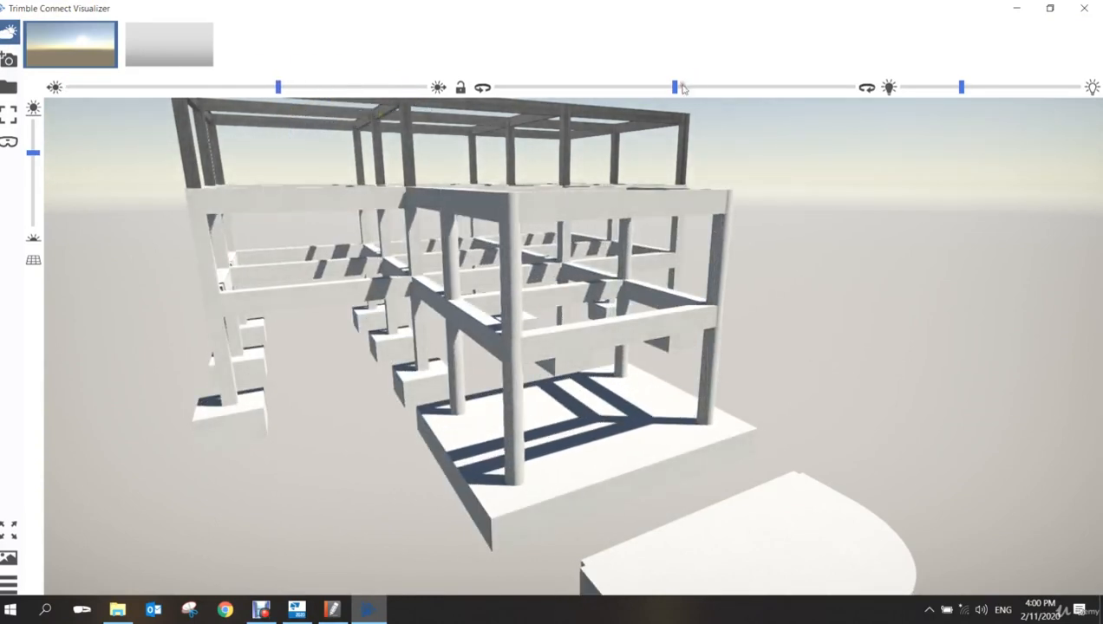
mouse_move(678, 86)
left_mouse_down()
mouse_move(749, 97)
mouse_move(822, 87)
mouse_move(660, 86)
left_mouse_up()
left_click_drag(961, 86, 933, 97)
left_click_drag(33, 153, 53, 188)
- Save a front view of the whole building with the curved slab as the first viewpoint of the camera animation
right_click_drag(523, 284, 599, 268)
scroll(618, 290, "down", 3)
right_click_drag(685, 329, 619, 289)
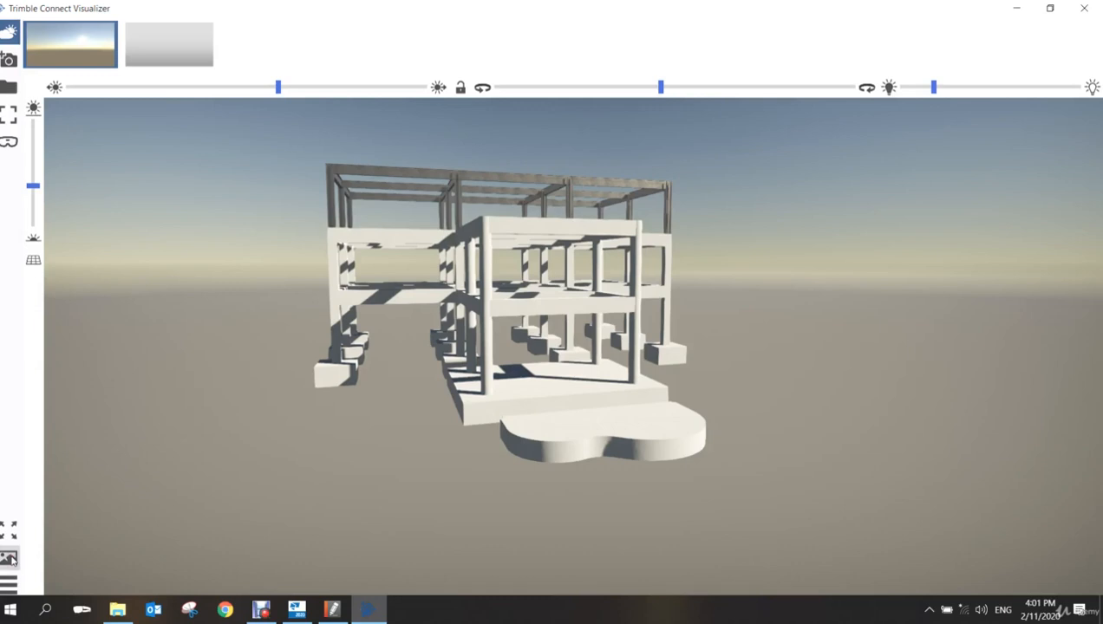
left_click(11, 561)
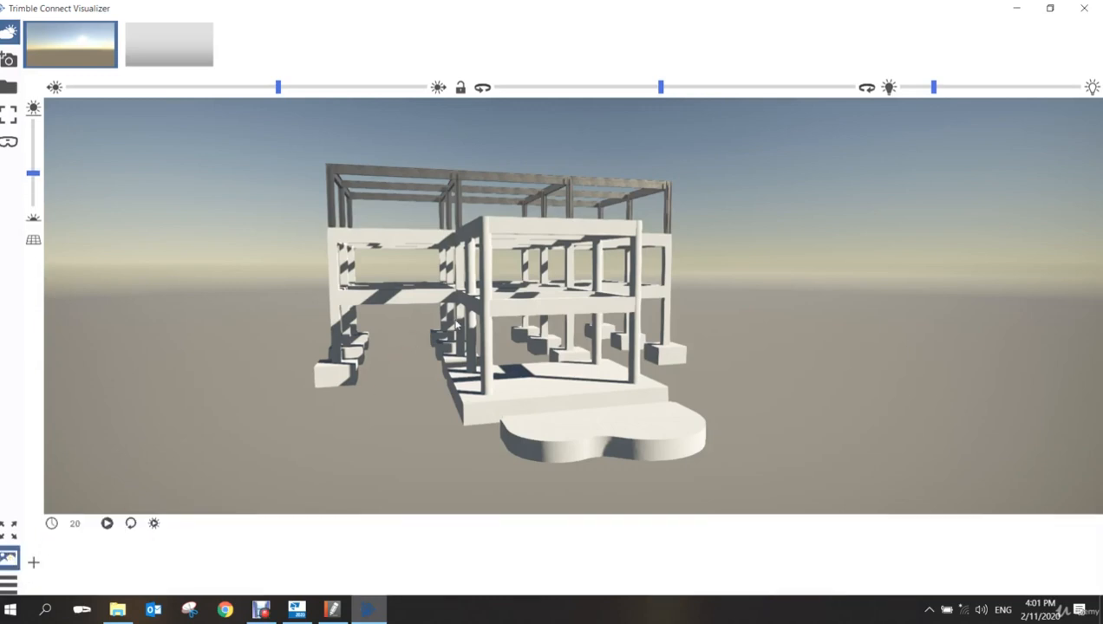
left_click_drag(468, 334, 626, 337)
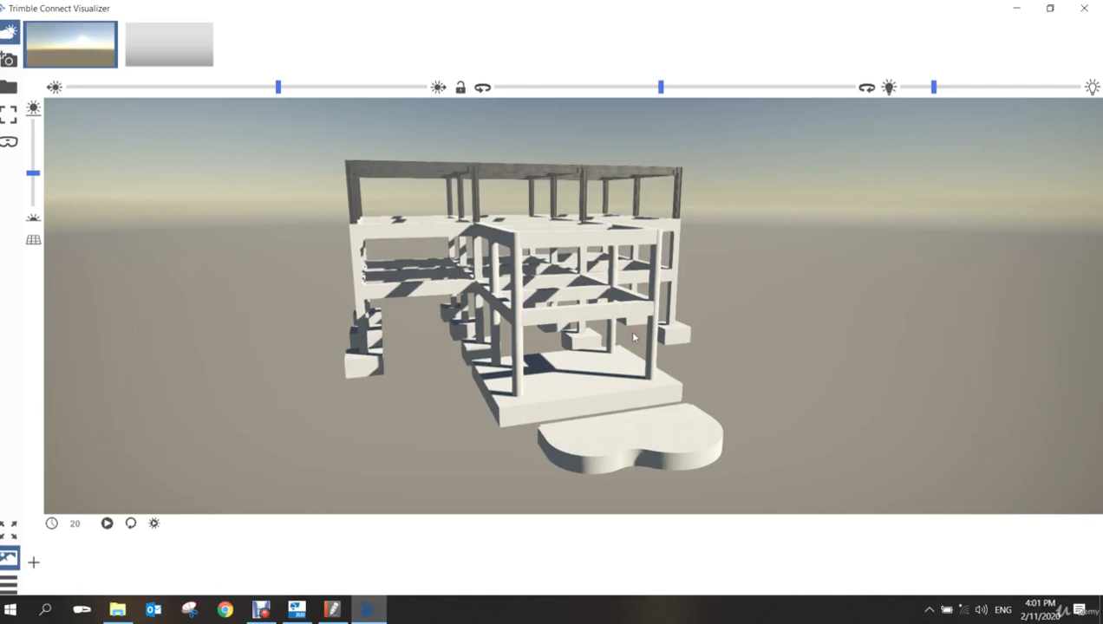
left_click(33, 563)
- Add a corner view of the building and a closer view of its concrete frame as the second and third viewpoints
left_click_drag(440, 401, 485, 364)
middle_click_drag(397, 306, 442, 297)
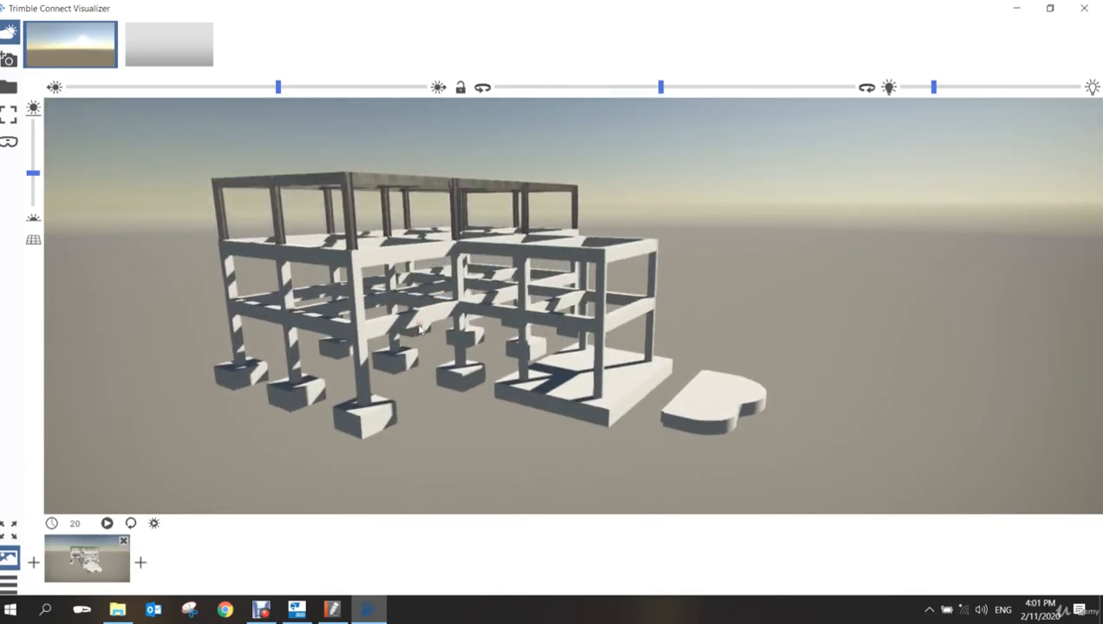
left_click(141, 566)
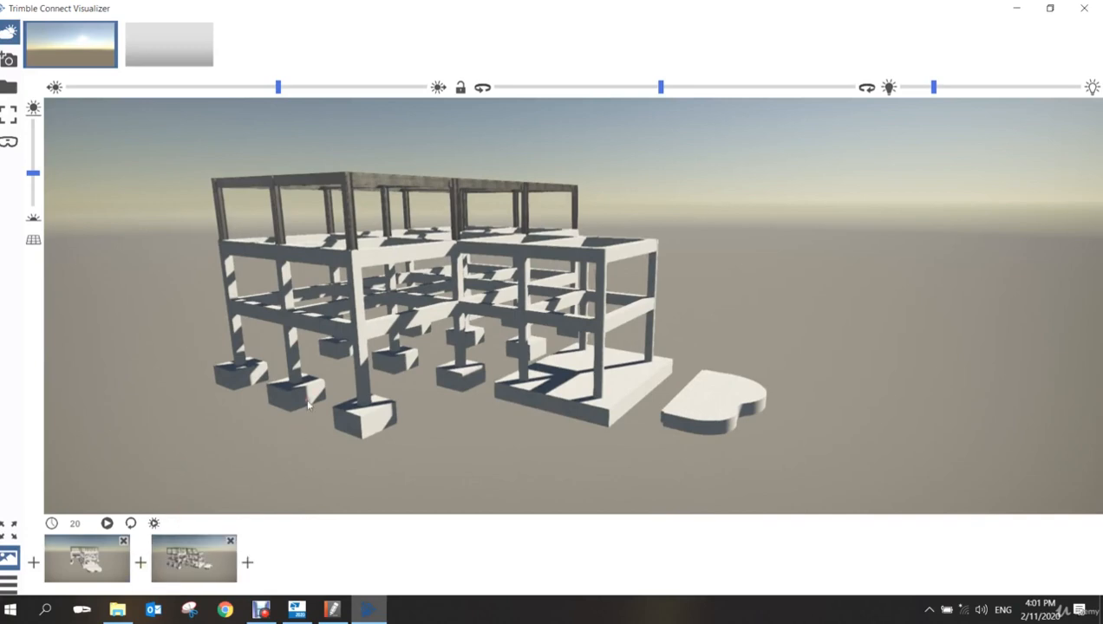
scroll(302, 350, "up", 5)
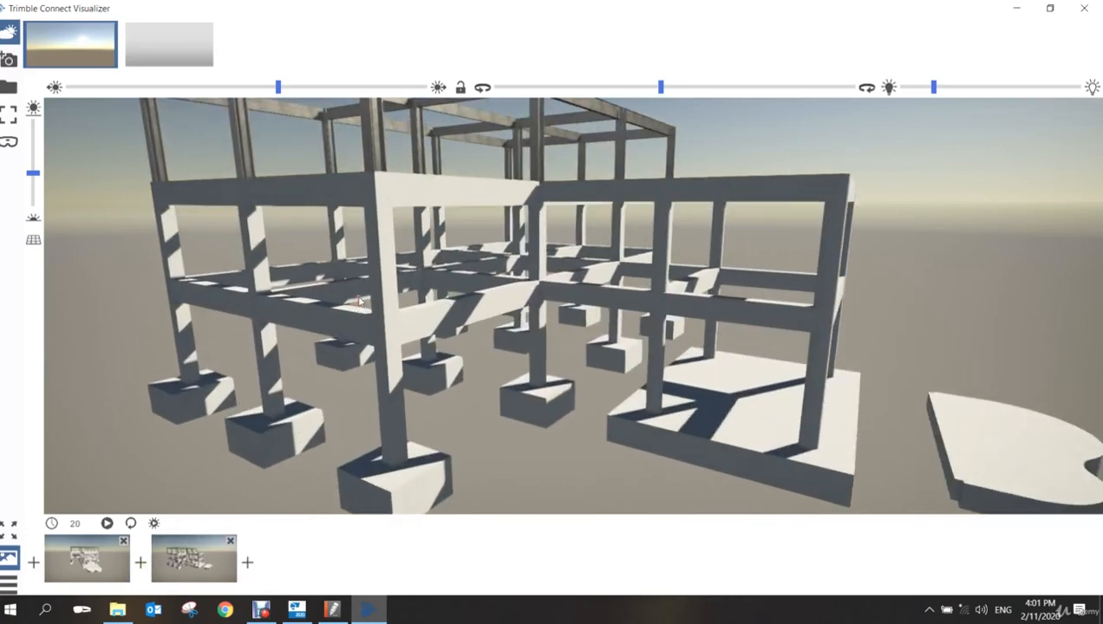
left_click(247, 563)
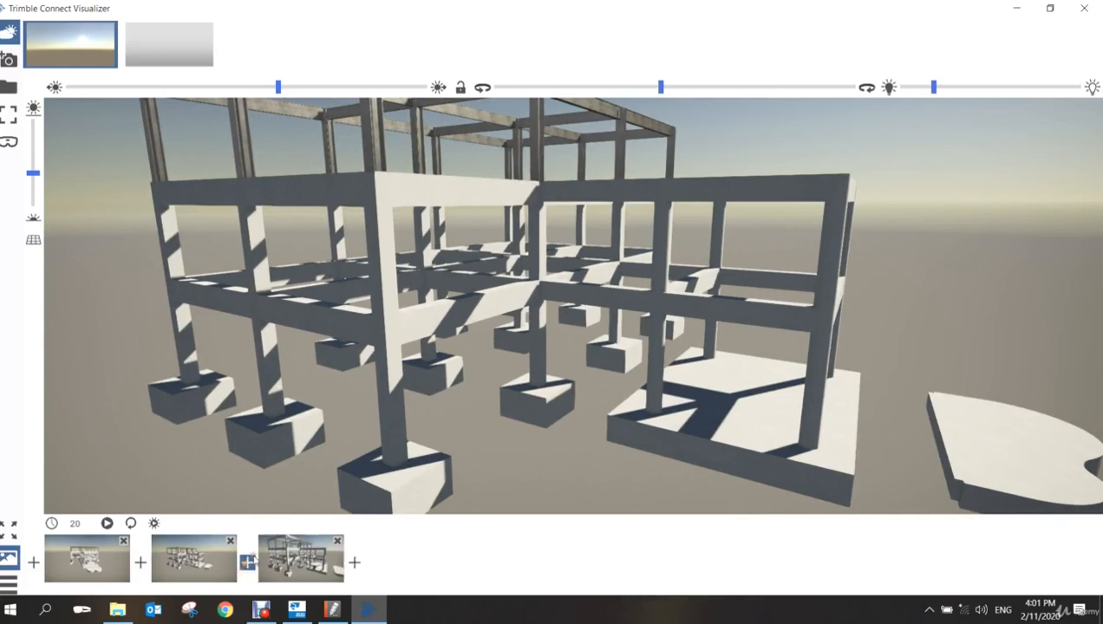
- Add two low viewpoints looking up at the frame against the sun, the second one closer beneath the beams
left_click_drag(338, 408, 414, 517)
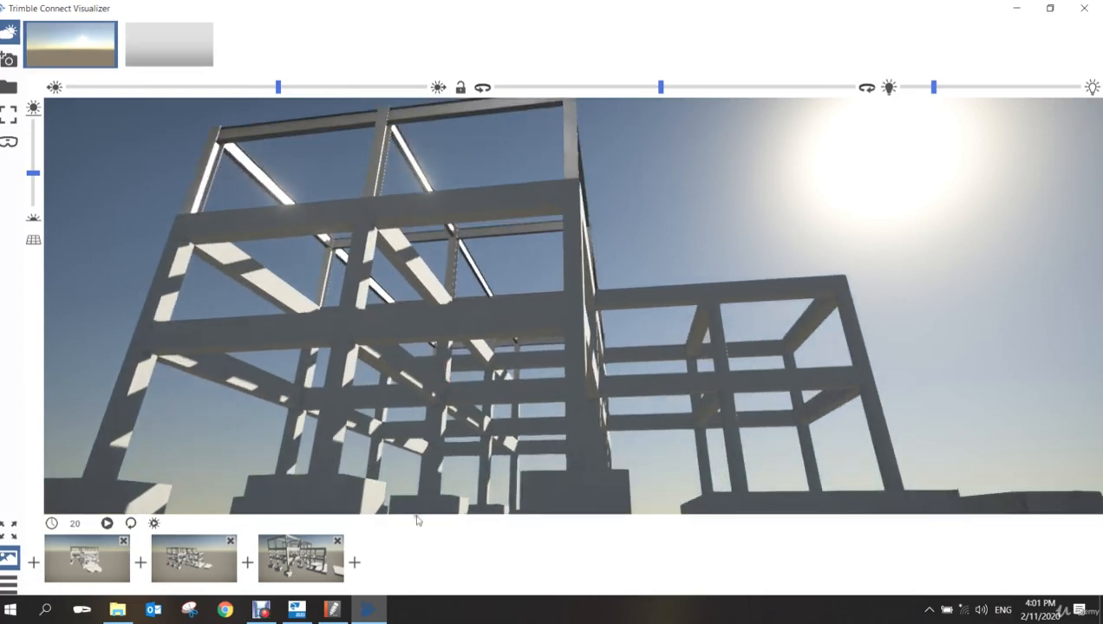
left_click(355, 562)
scroll(482, 458, "up", 5)
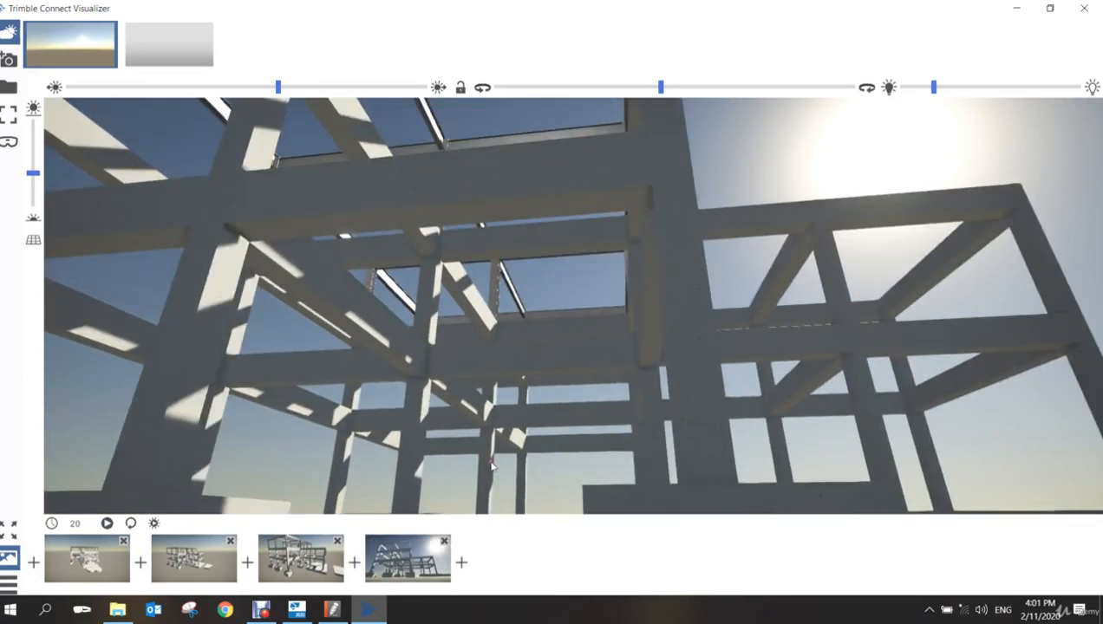
left_click(463, 569)
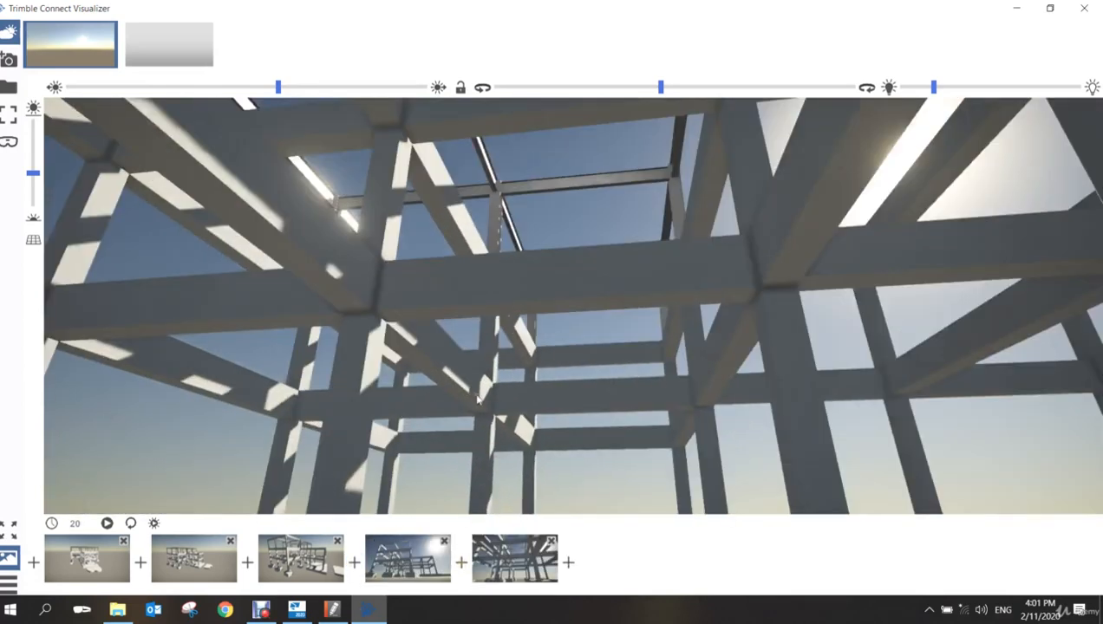
- Add a viewpoint beneath the beams in another direction and one looking down on the concrete beams and footings
left_click_drag(477, 396, 620, 425)
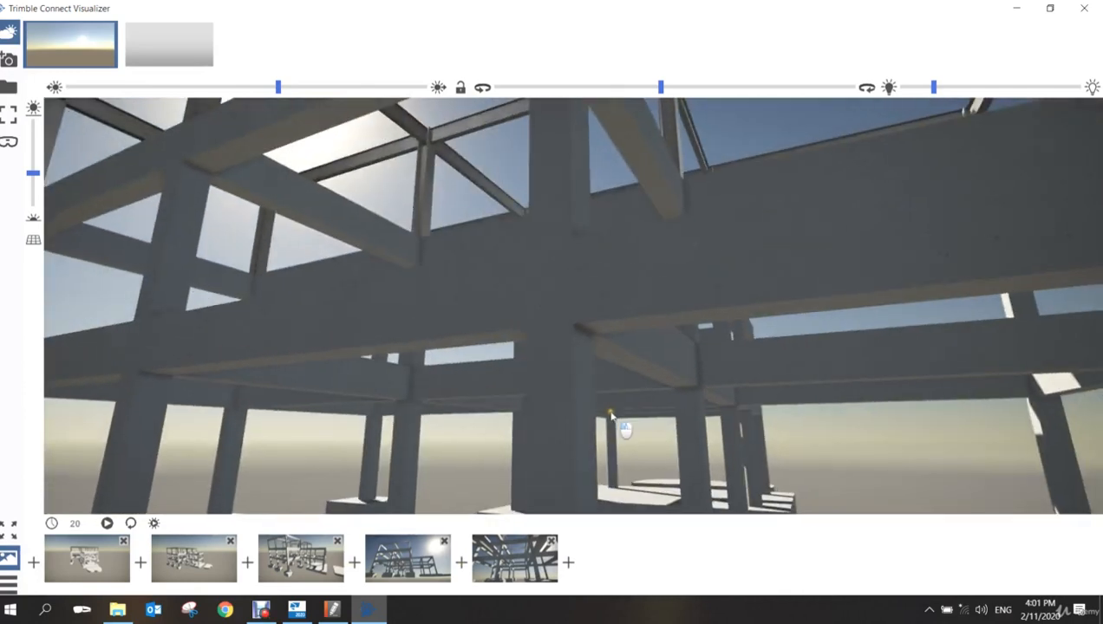
left_click(568, 562)
left_click_drag(555, 495, 683, 356)
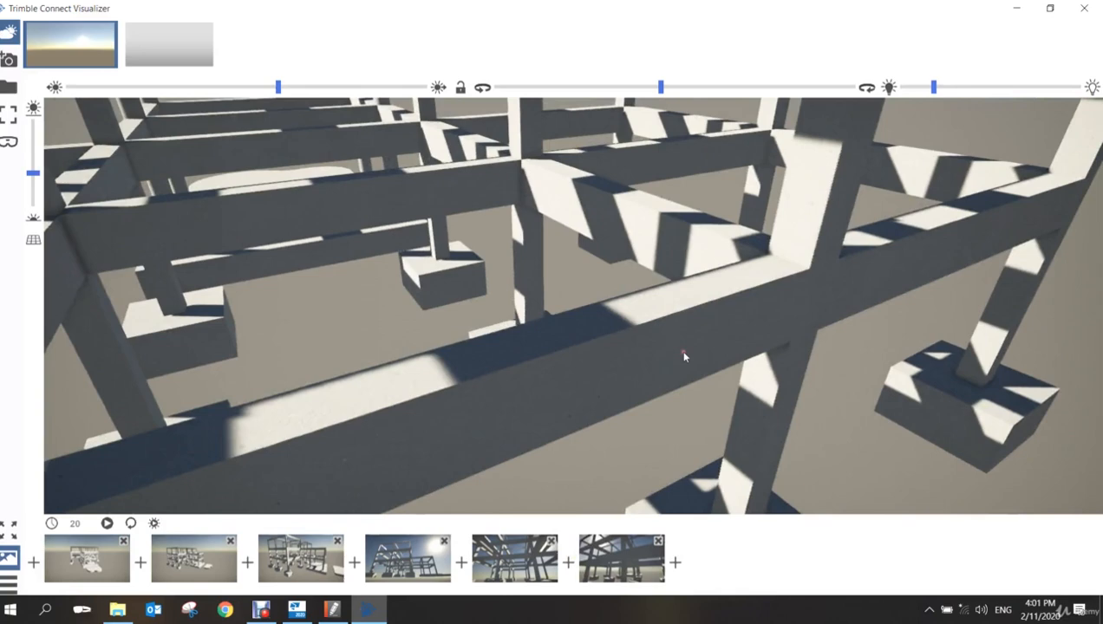
left_click(674, 561)
- Add a viewpoint from above the dark steel roof frame and another one from farther away
left_click_drag(520, 265, 694, 486)
left_click(782, 562)
scroll(607, 345, "down", 5)
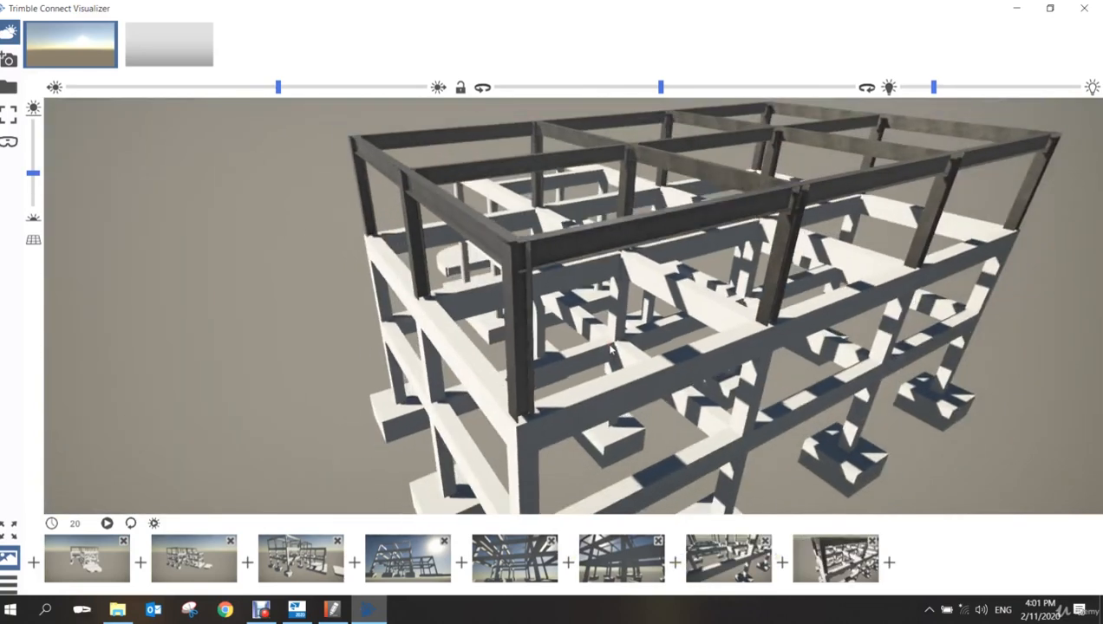
left_click_drag(607, 345, 631, 327)
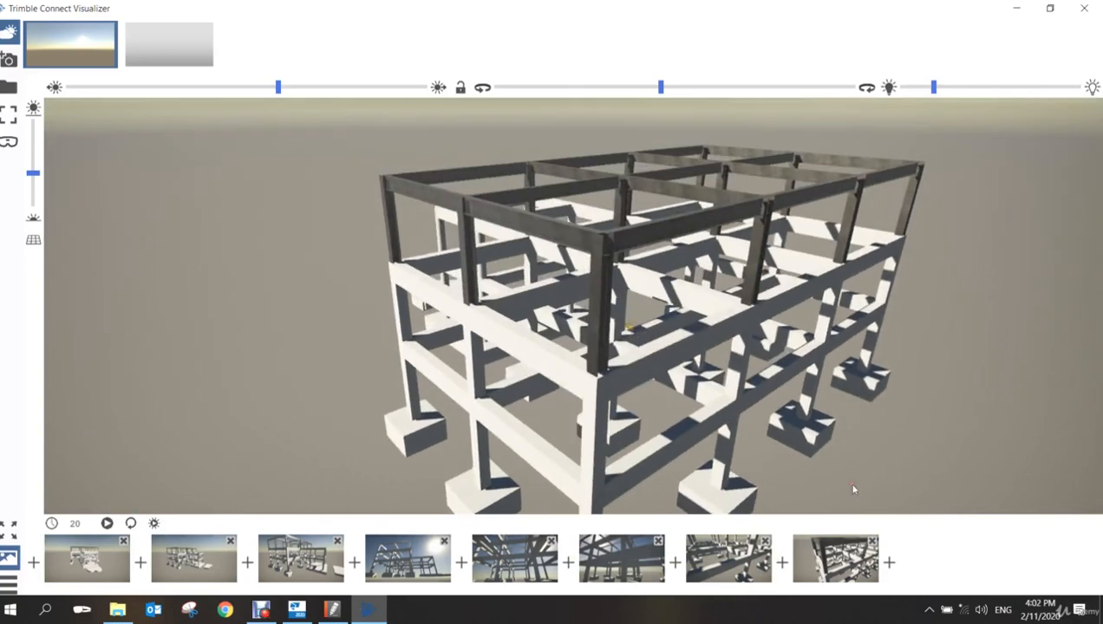
left_click(888, 562)
- Add a tenth viewpoint looking down on the whole building from its short end
scroll(651, 368, "up", 3)
left_click_drag(650, 369, 697, 369)
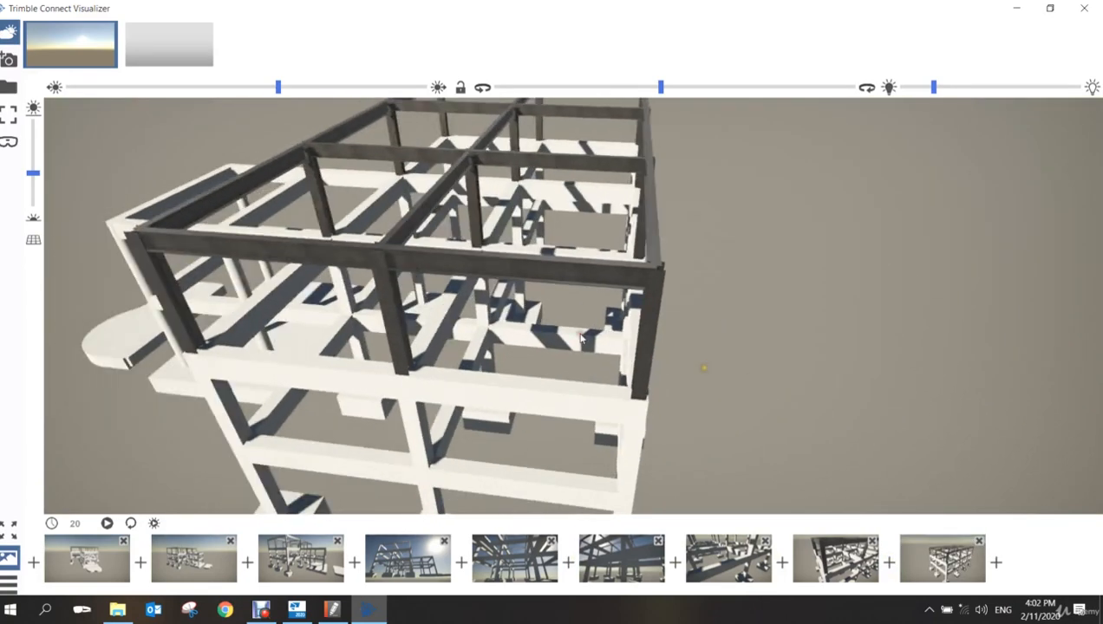
middle_click_drag(652, 376, 612, 298)
scroll(612, 298, "down", 3)
middle_click_drag(572, 253, 574, 275)
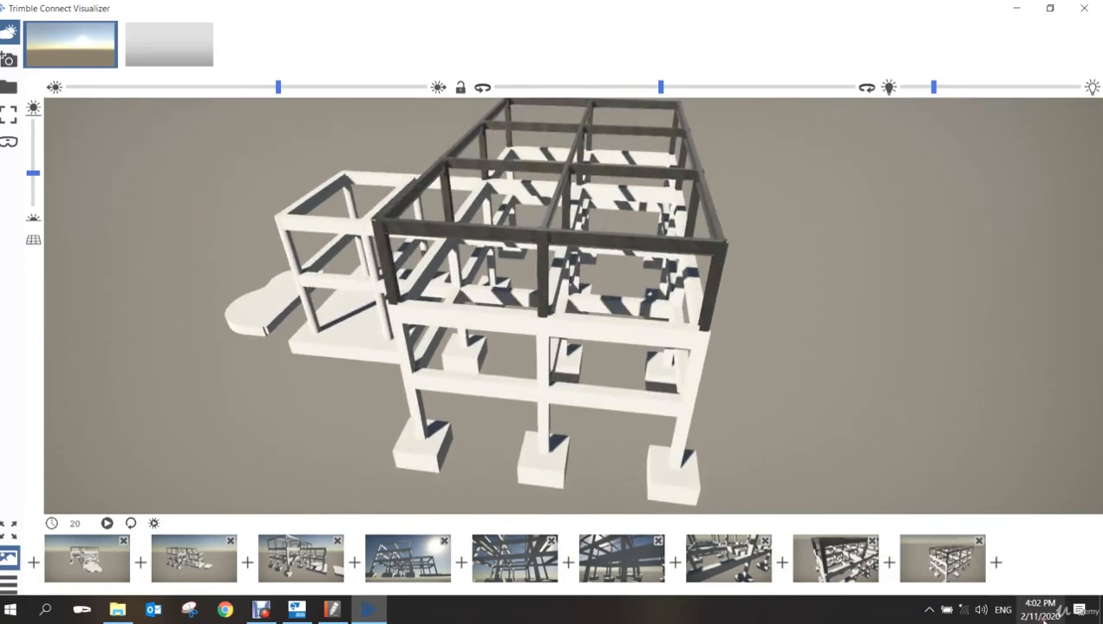
left_click(996, 561)
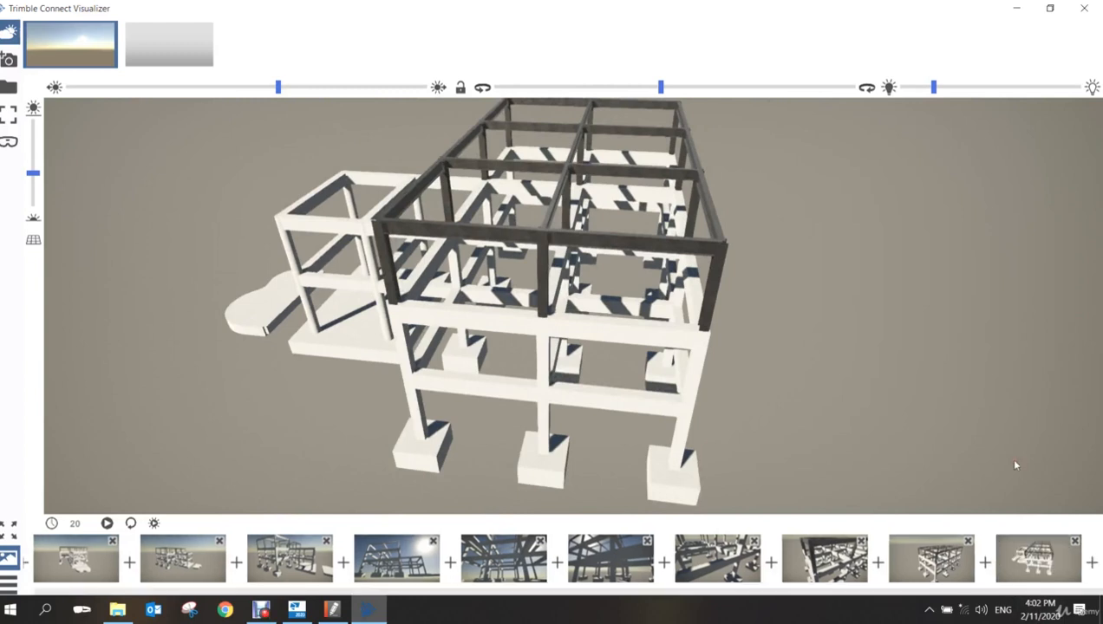
- Play the camera animation through the saved viewpoints, ending with a look at the whole building from above
left_click(107, 524)
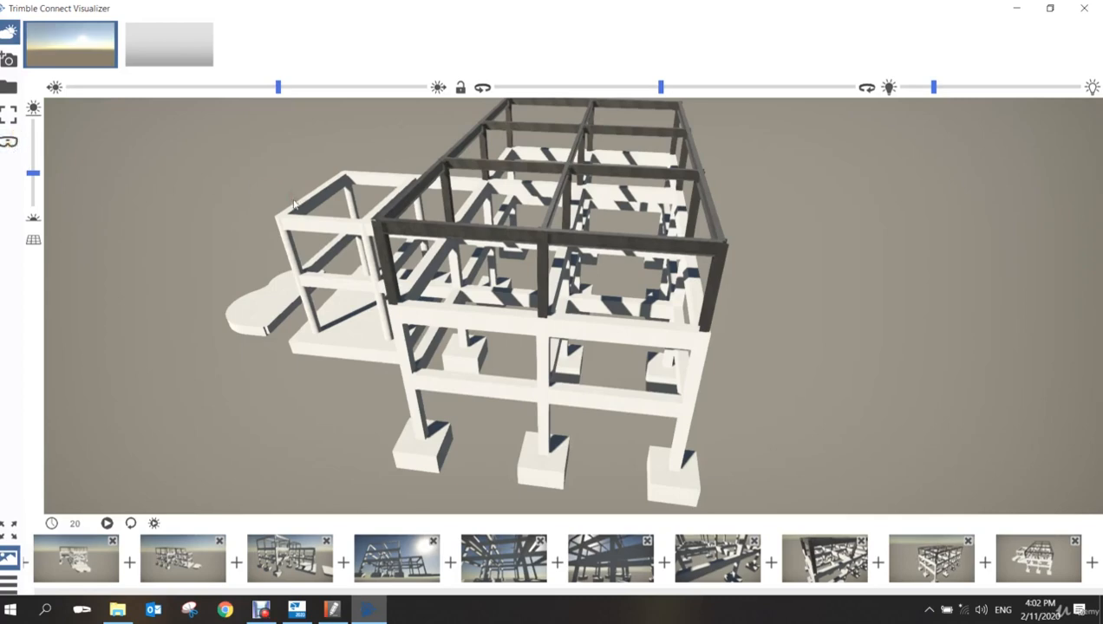
middle_click_drag(295, 202, 367, 222)
left_click_drag(366, 223, 329, 232)
scroll(391, 229, "down", 3)
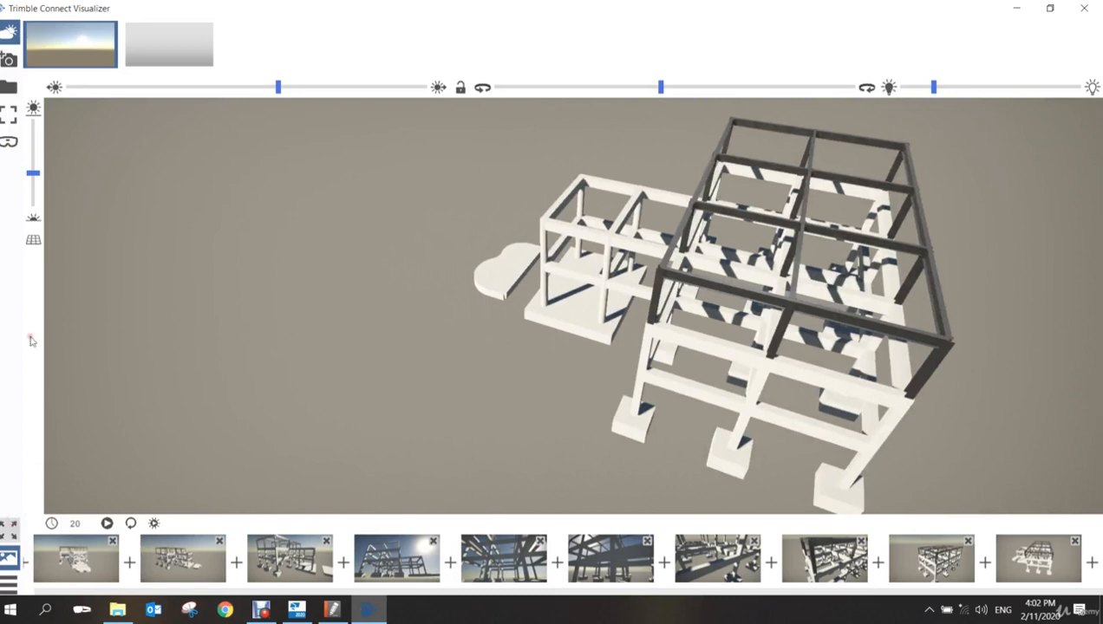
- Display the visualizer in full screen and turn on its virtual reality mode
left_click(9, 142)
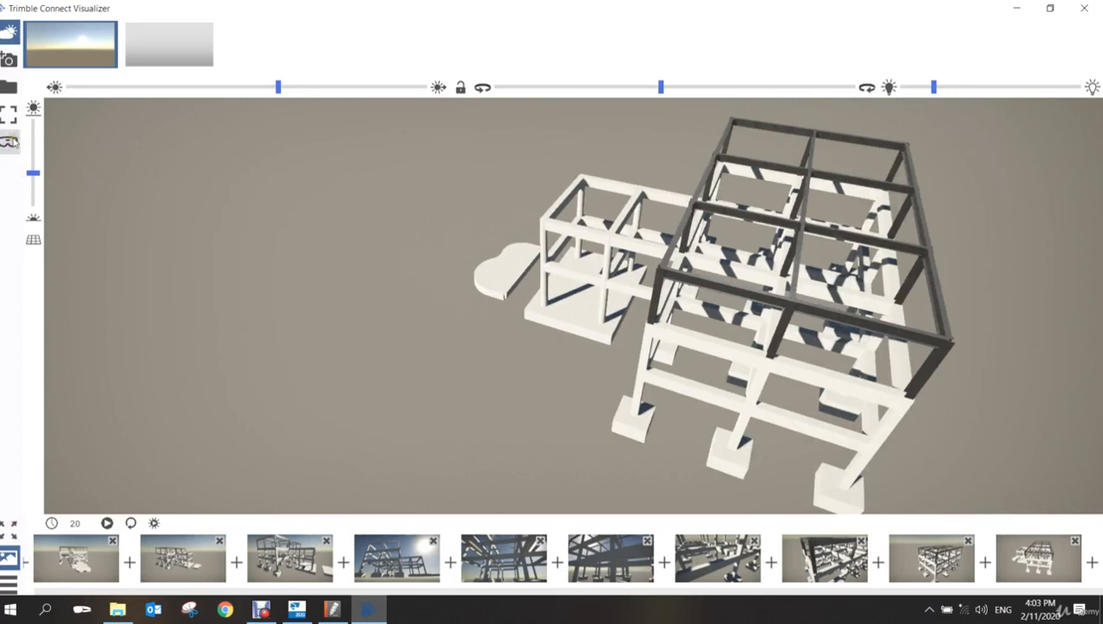
left_click(8, 113)
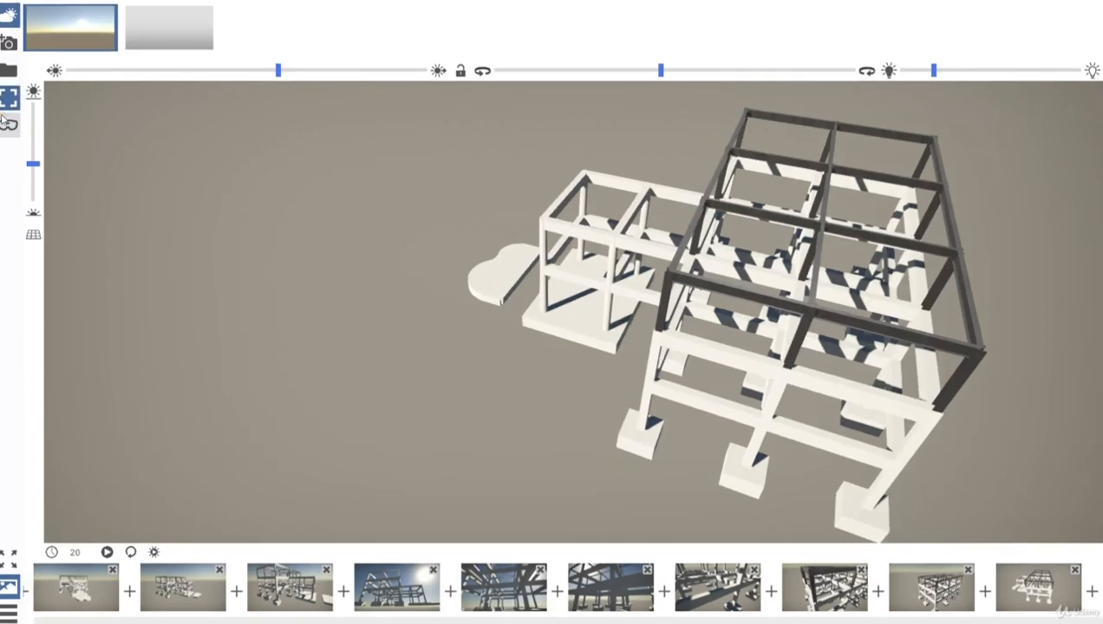
middle_click_drag(325, 283, 459, 254, "shift")
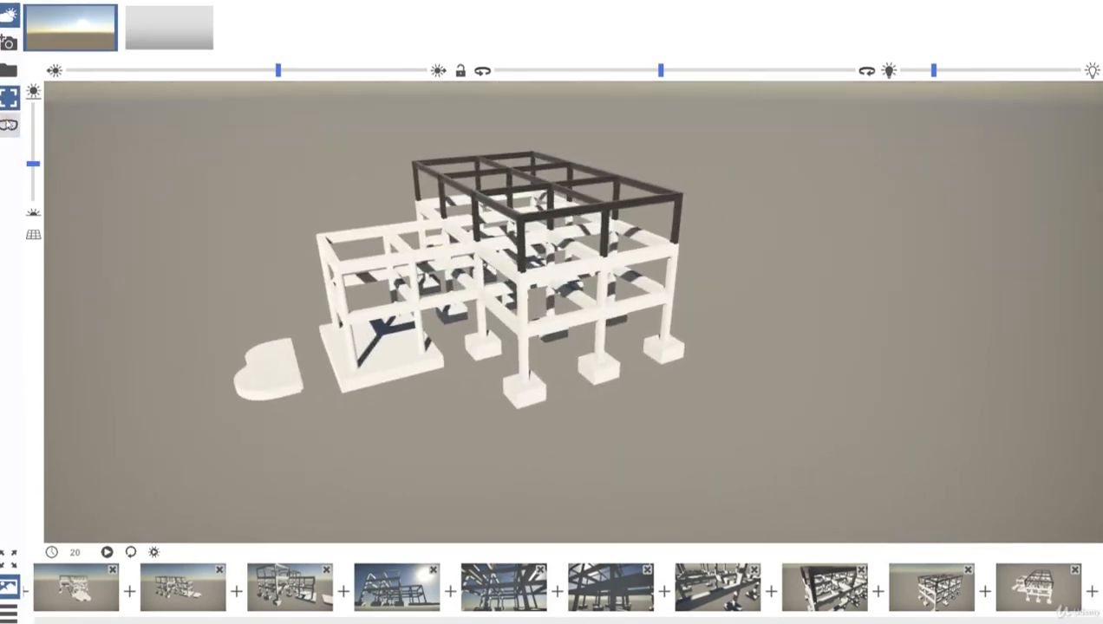
left_click(8, 124)
- Check the TrimbleConnectVisualizer pictures folder, close it and look at the rendered building again
left_click(9, 71)
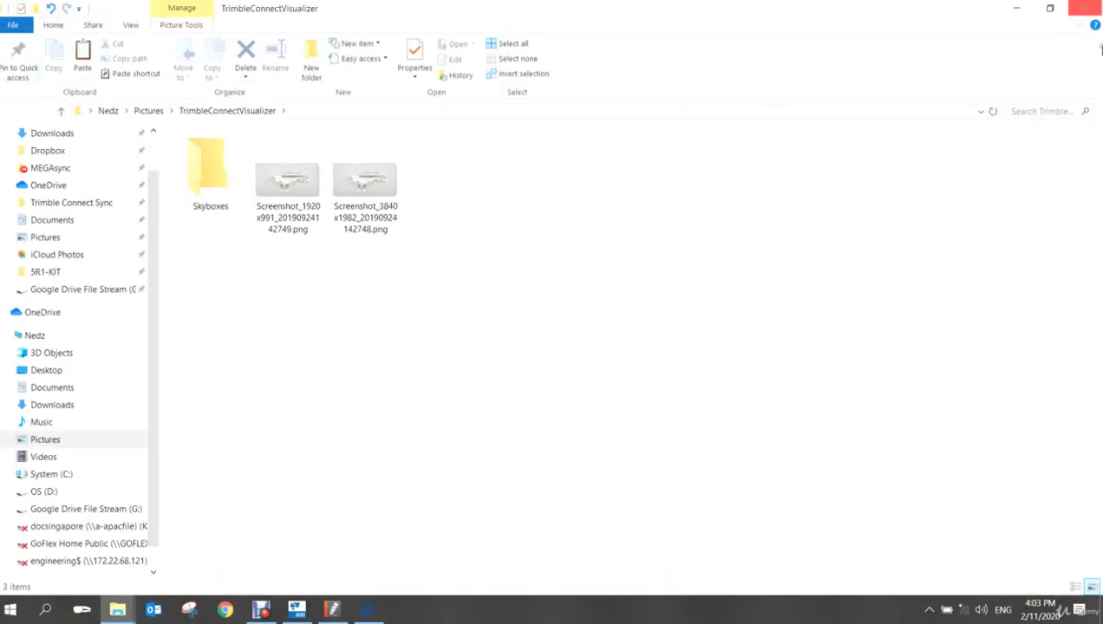
left_click(1075, 12)
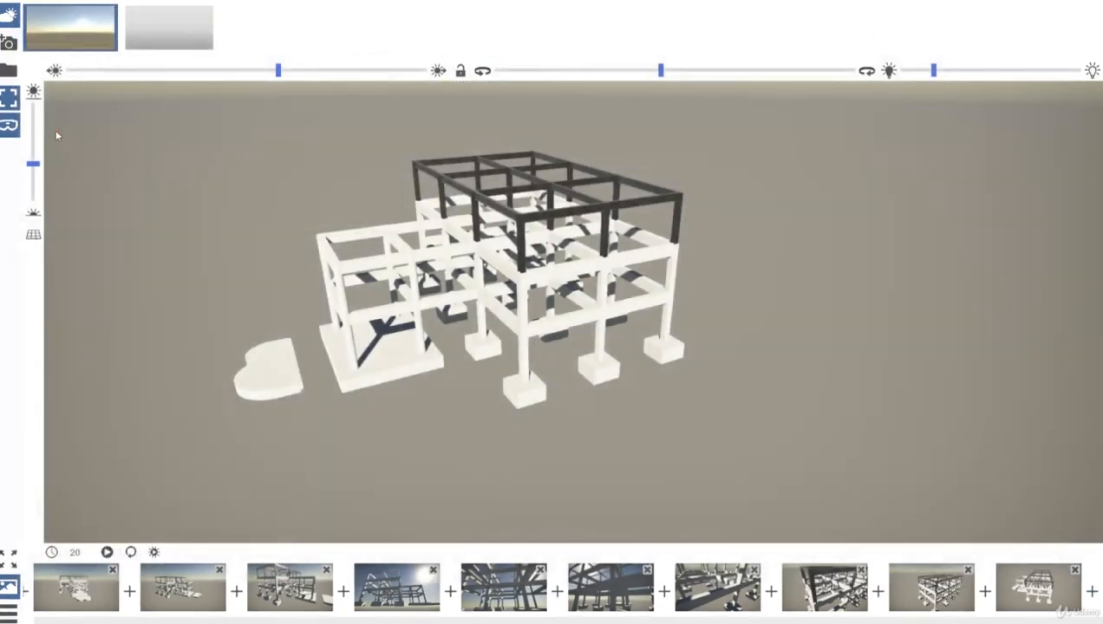
left_click_drag(345, 243, 369, 229)
scroll(305, 240, "up", 1)
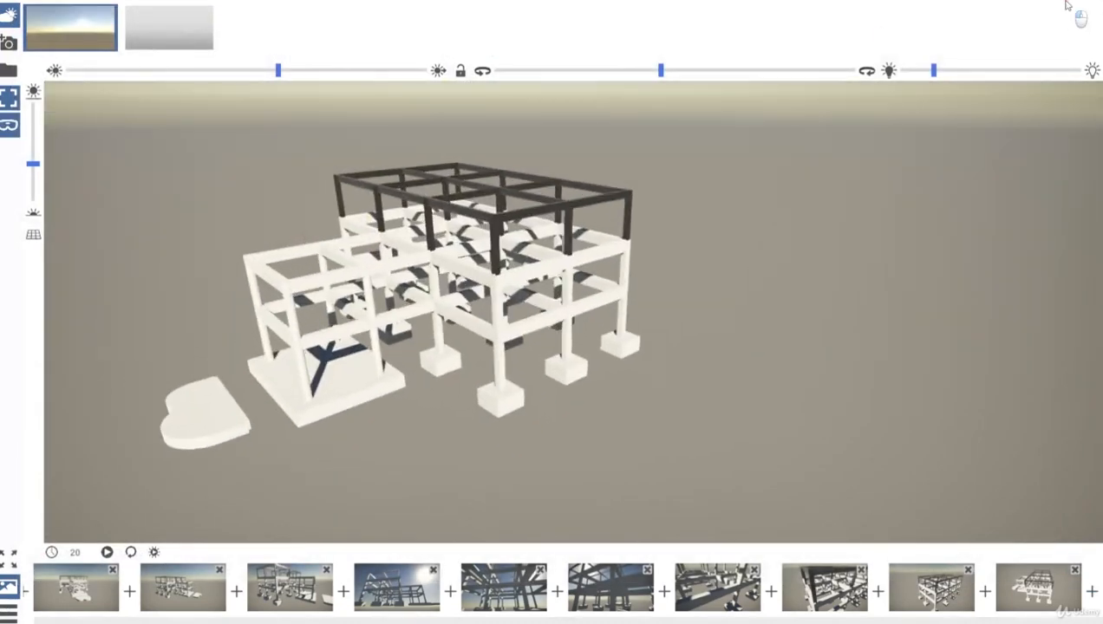
- Leave full screen, close Trimble Connect Visualizer and return to the 3D view in Tekla Structures
left_click(13, 101)
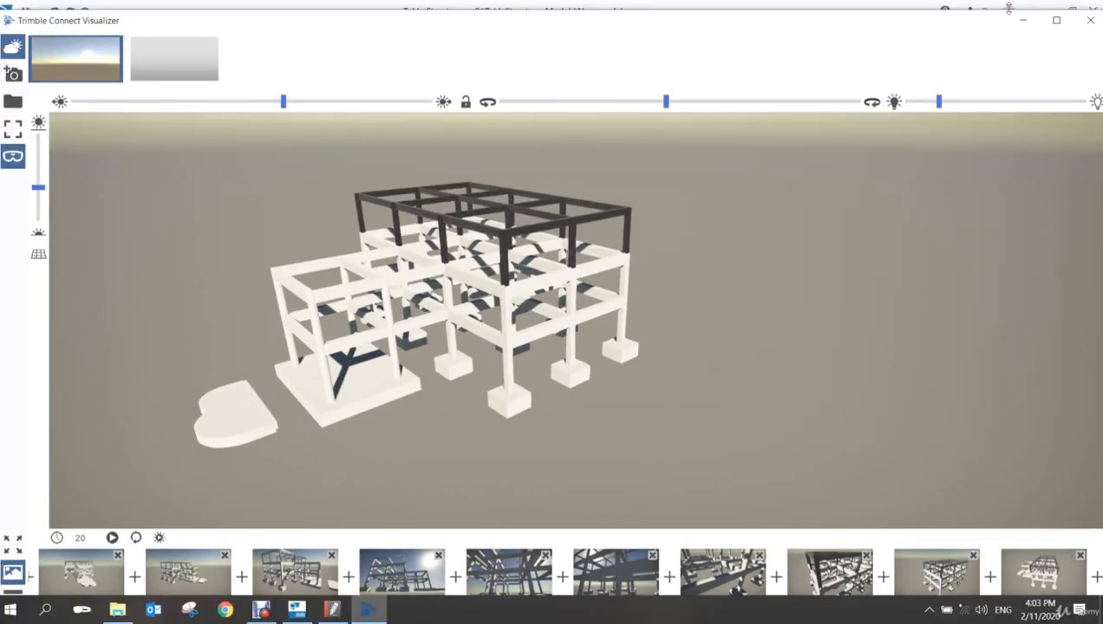
left_click(1090, 19)
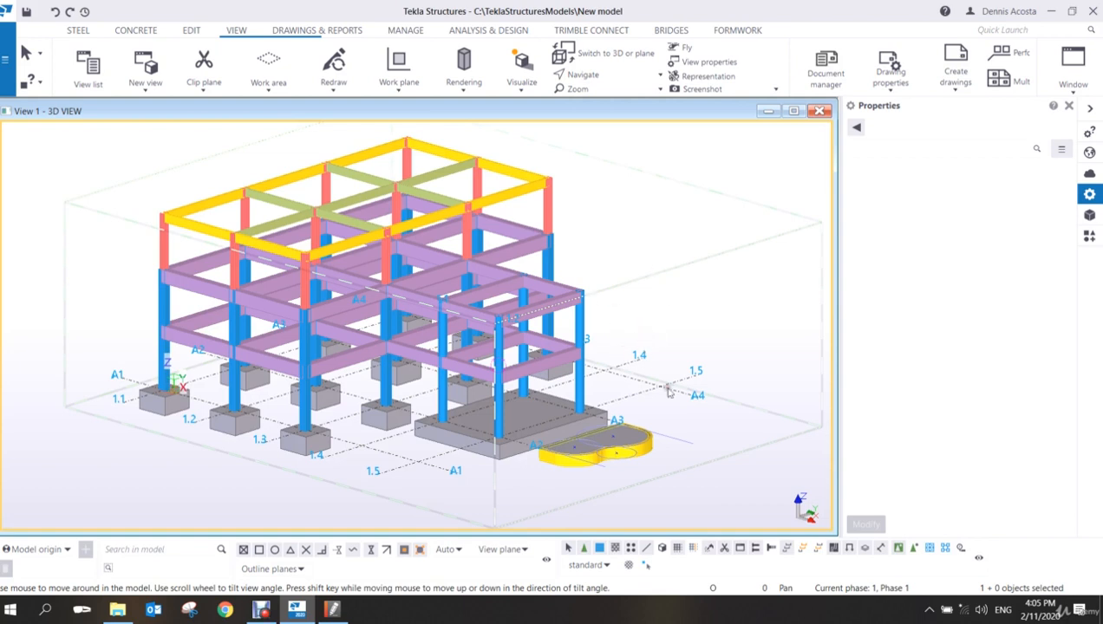
middle_click_drag(637, 343, 541, 330)
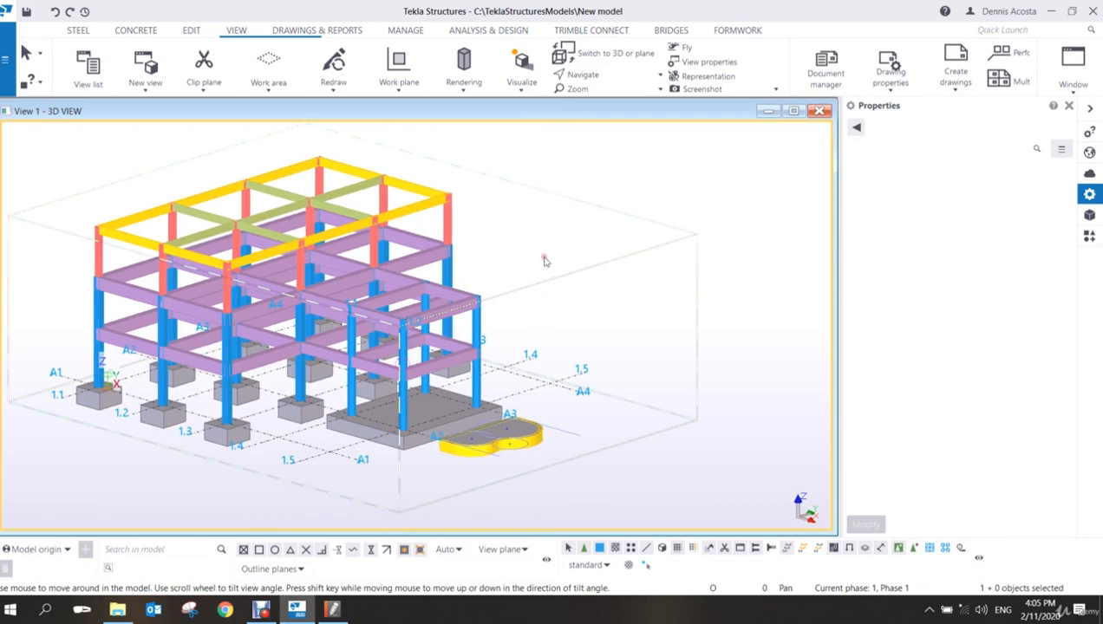
- Open the 3D view's object group settings from its view properties and start a new, empty view filter
double_click(585, 249)
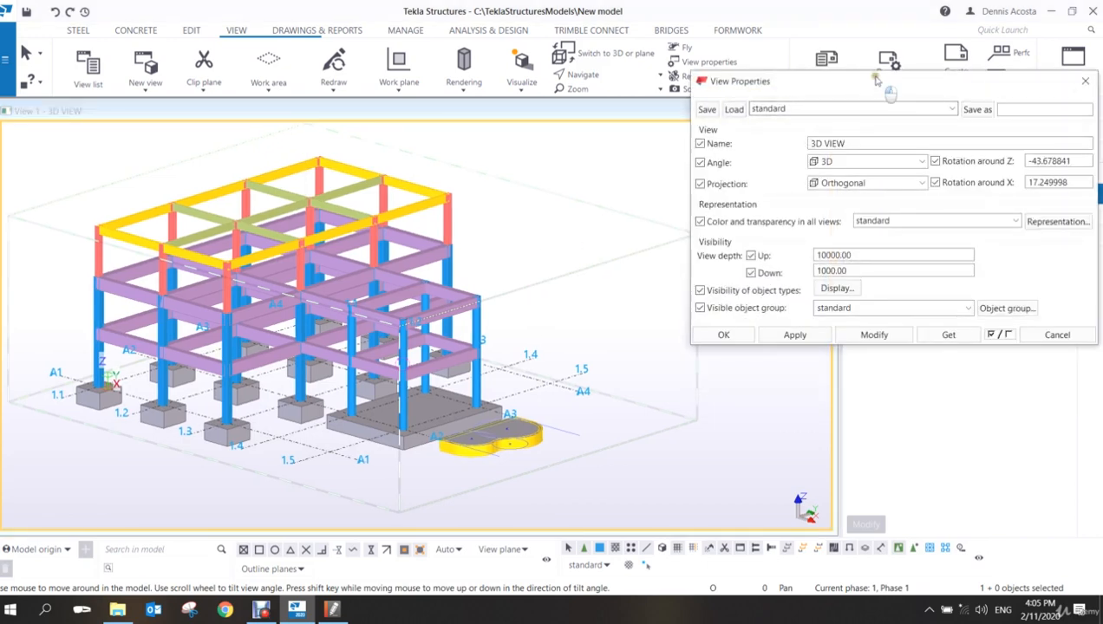
left_click_drag(876, 80, 742, 116)
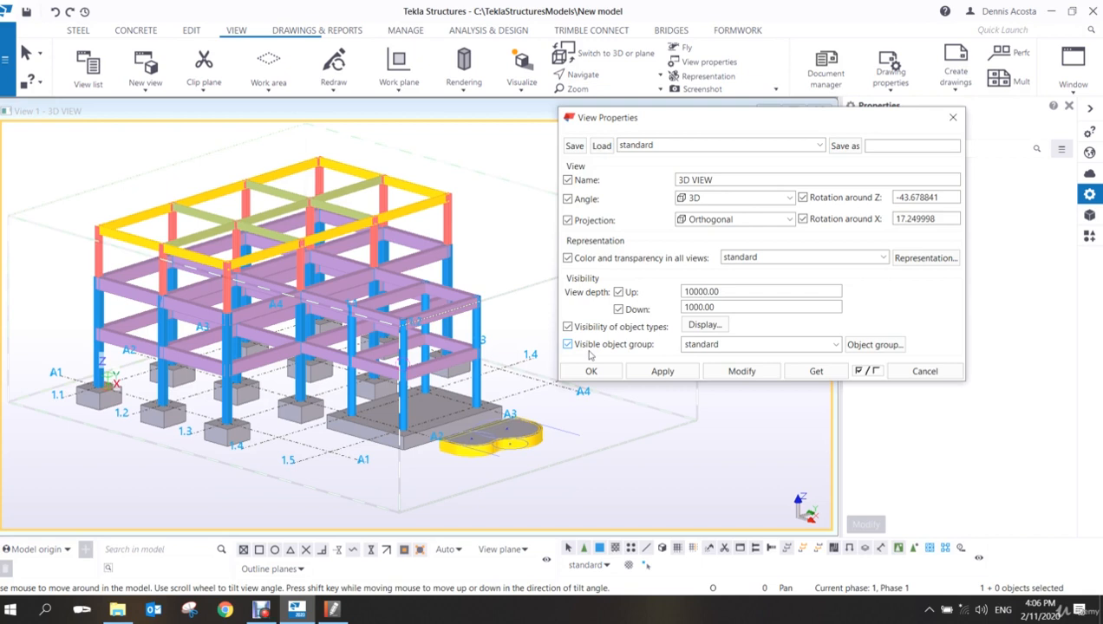
left_click(880, 346)
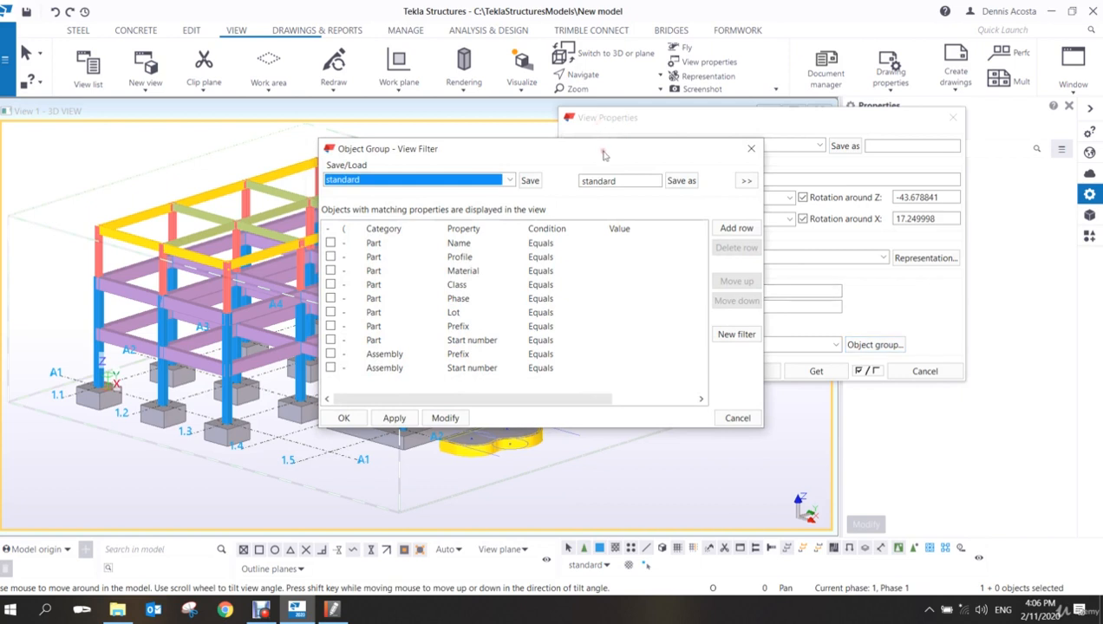
left_click_drag(605, 153, 561, 185)
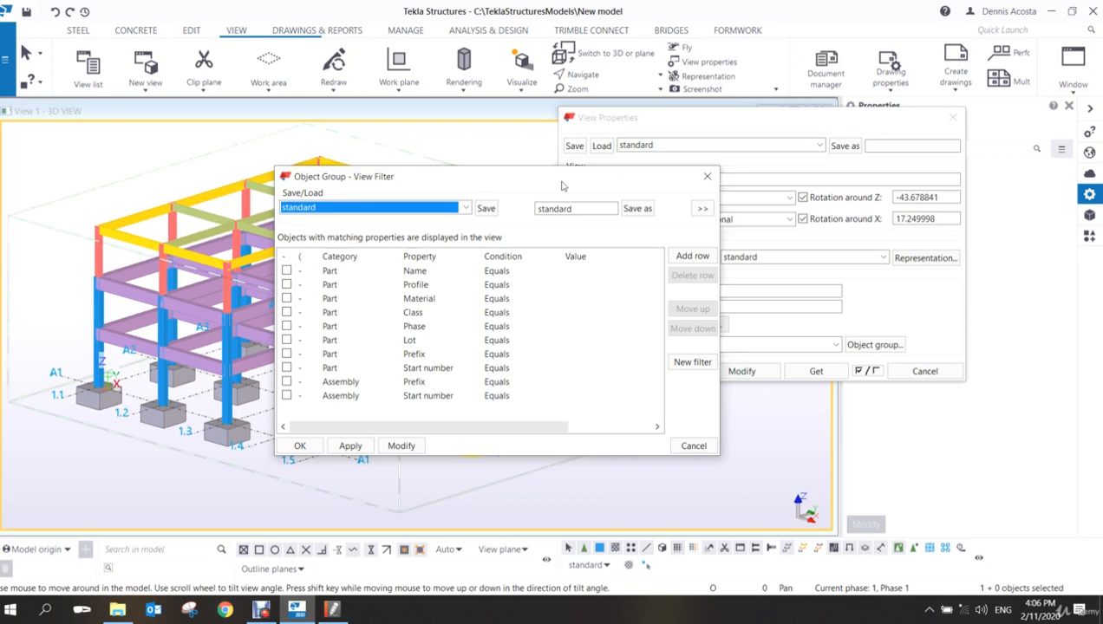
left_click(698, 367)
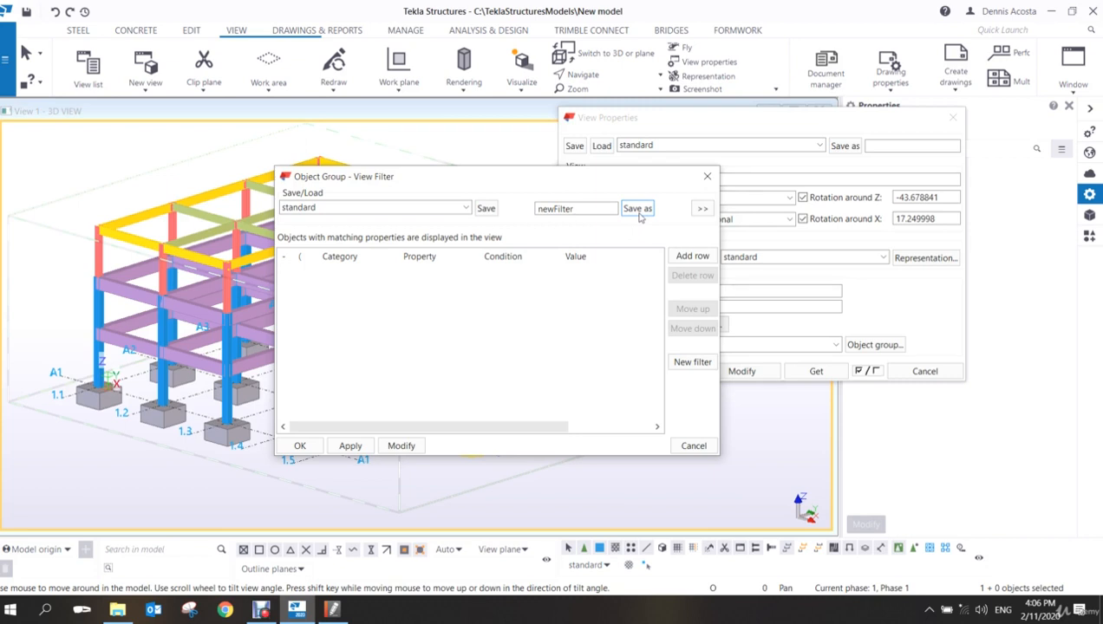
- Make the filter also available for model selection, object representation, Organizer, all drawing types and drawing selection
left_click(703, 209)
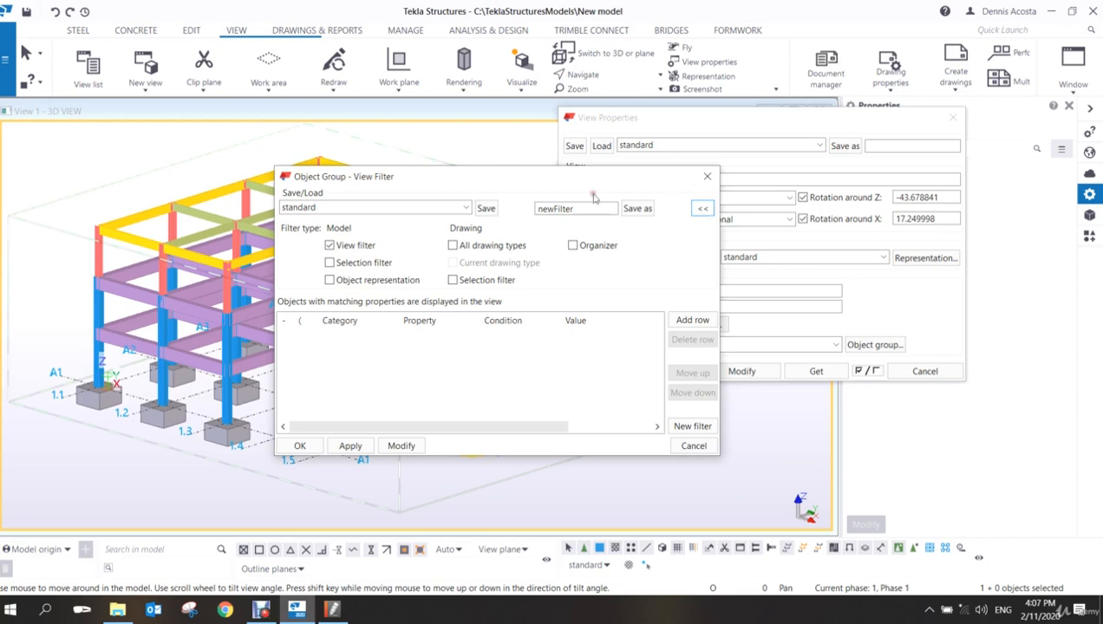
left_click(329, 263)
left_click(329, 280)
left_click(572, 245)
left_click(453, 280)
left_click(453, 245)
- Add a filter row with category Object and property Object type equal to Part
left_click(691, 320)
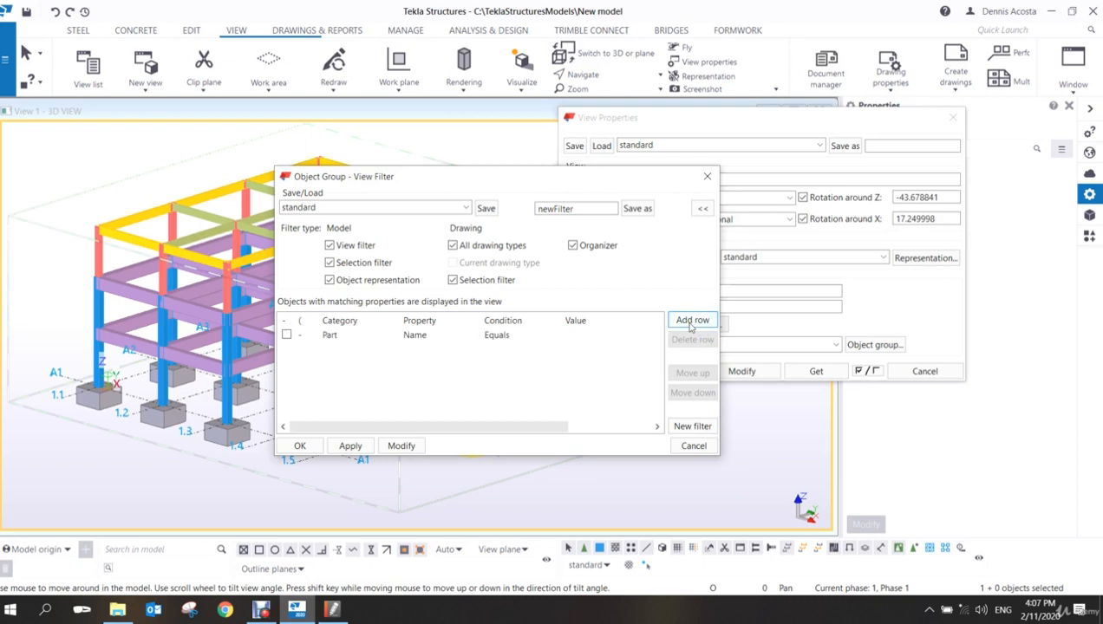
left_click(371, 338)
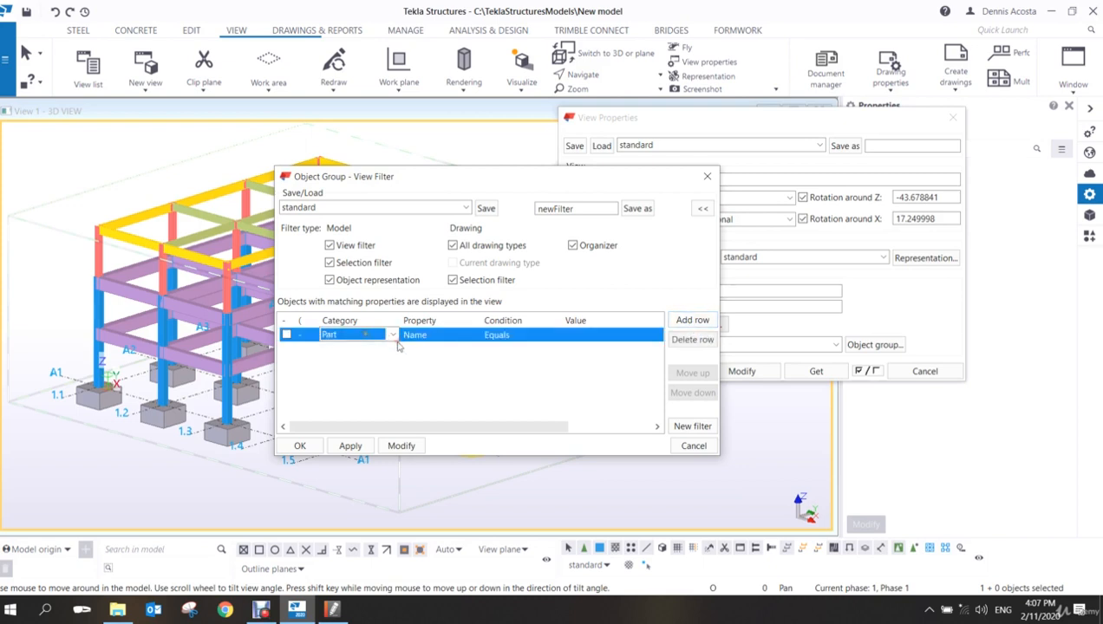
left_click(393, 335)
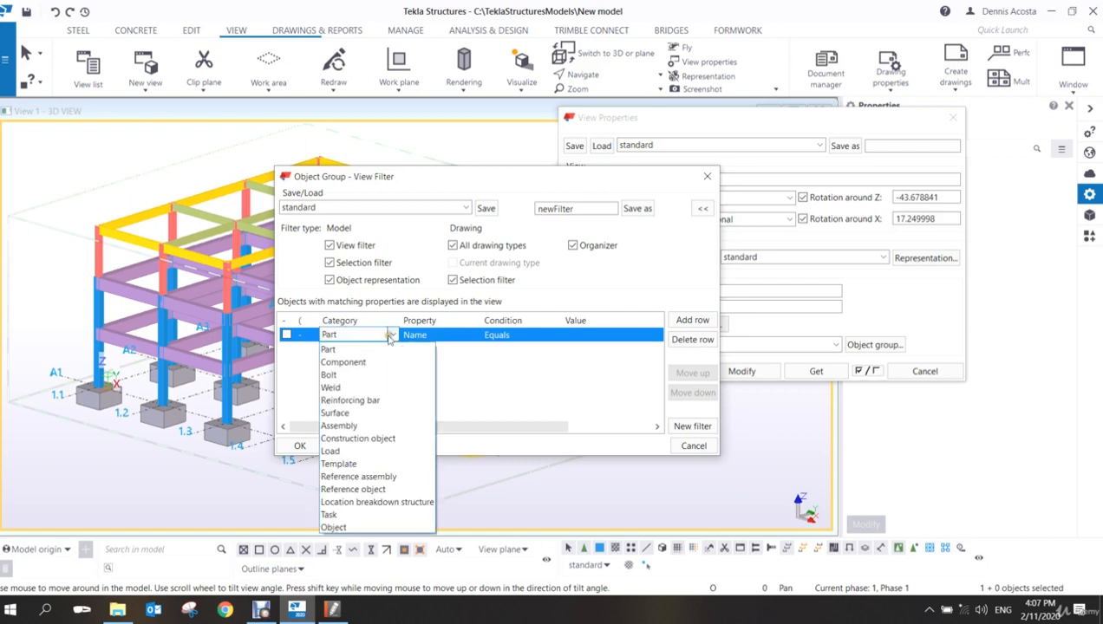
left_click(335, 528)
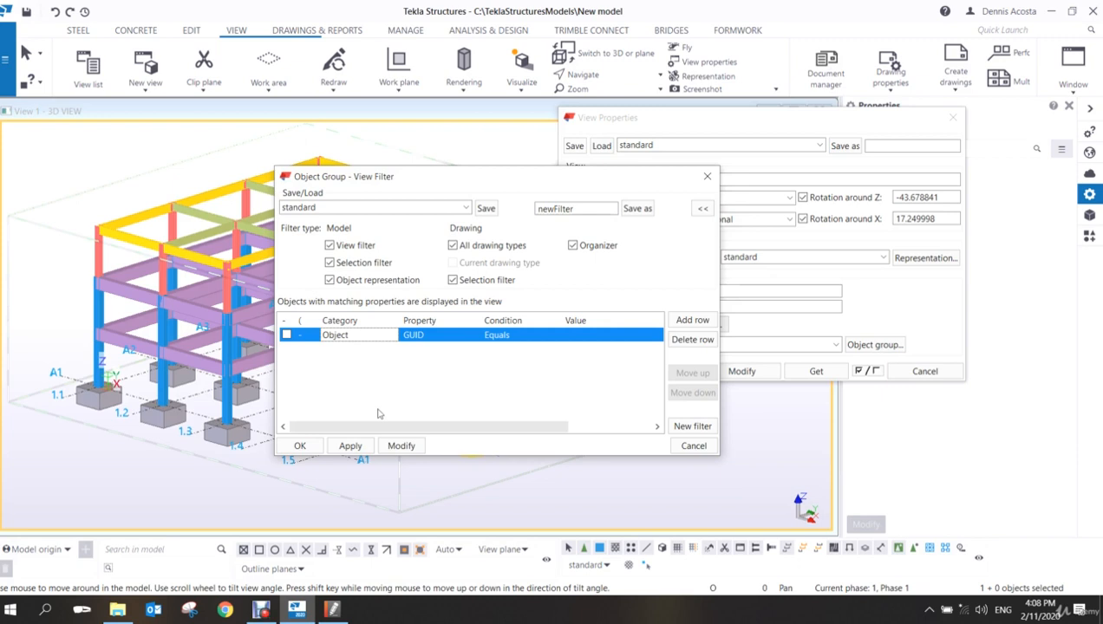
left_click(450, 340)
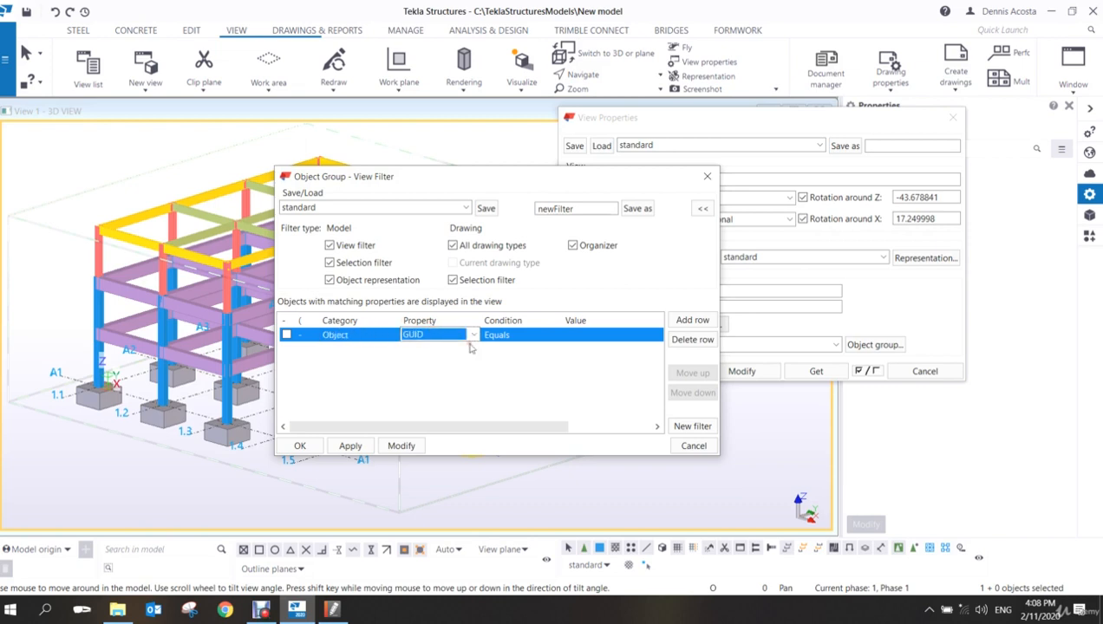
left_click(474, 334)
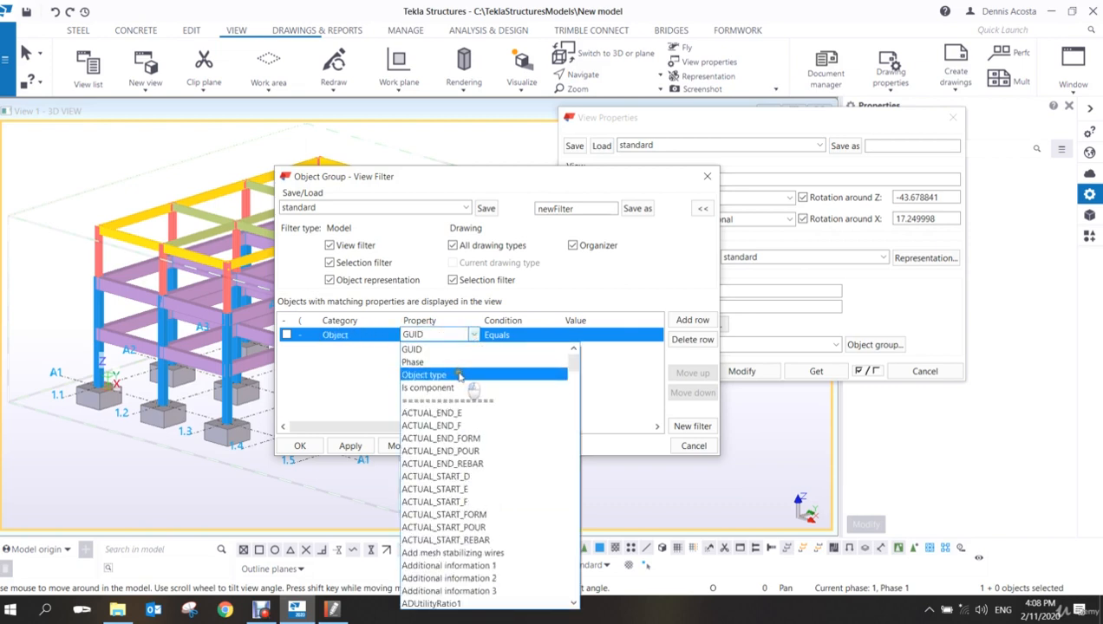
left_click(460, 375)
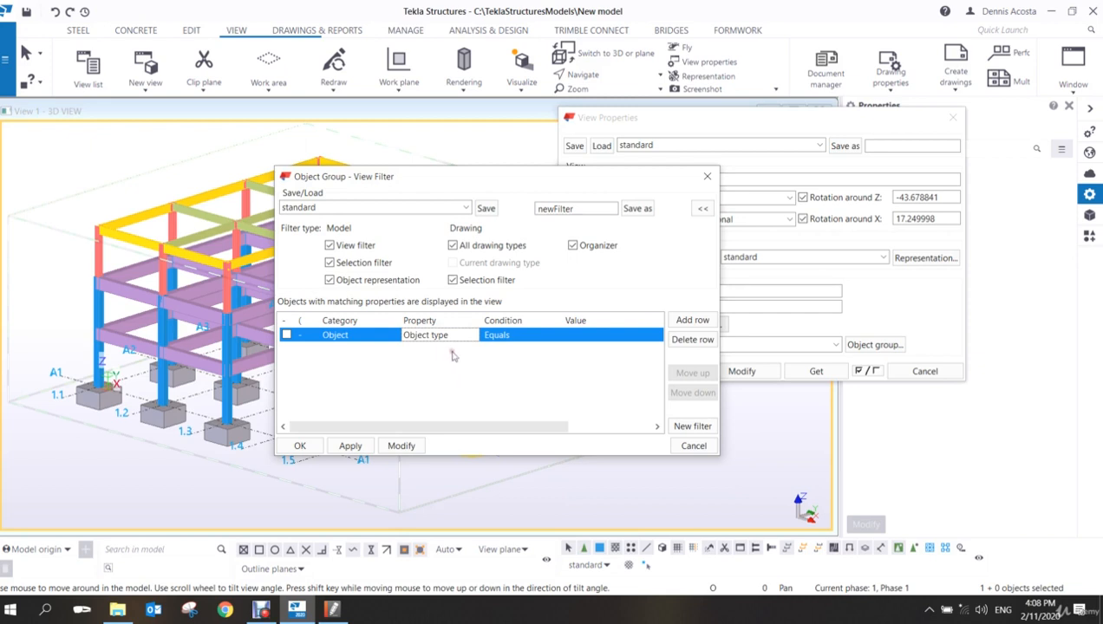
left_click(625, 338)
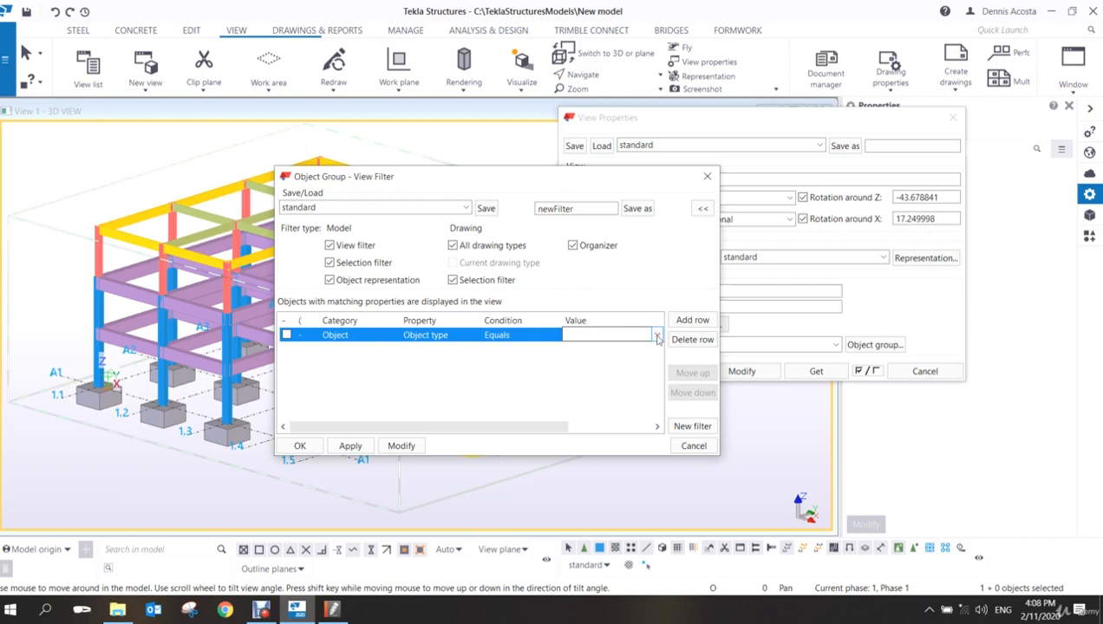
left_click(657, 338)
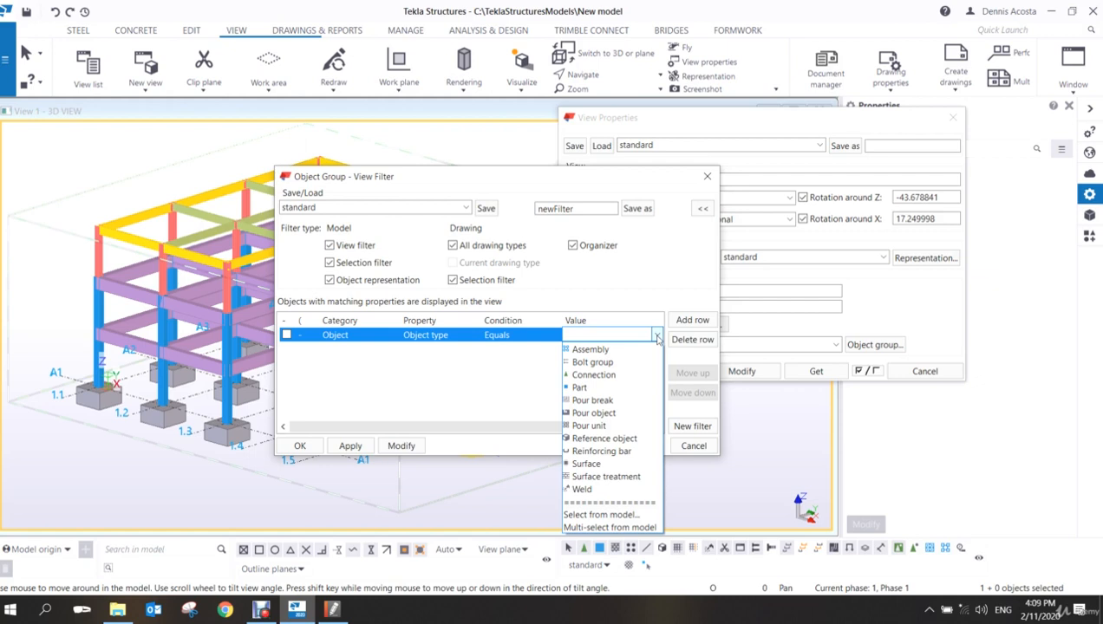
left_click(588, 388)
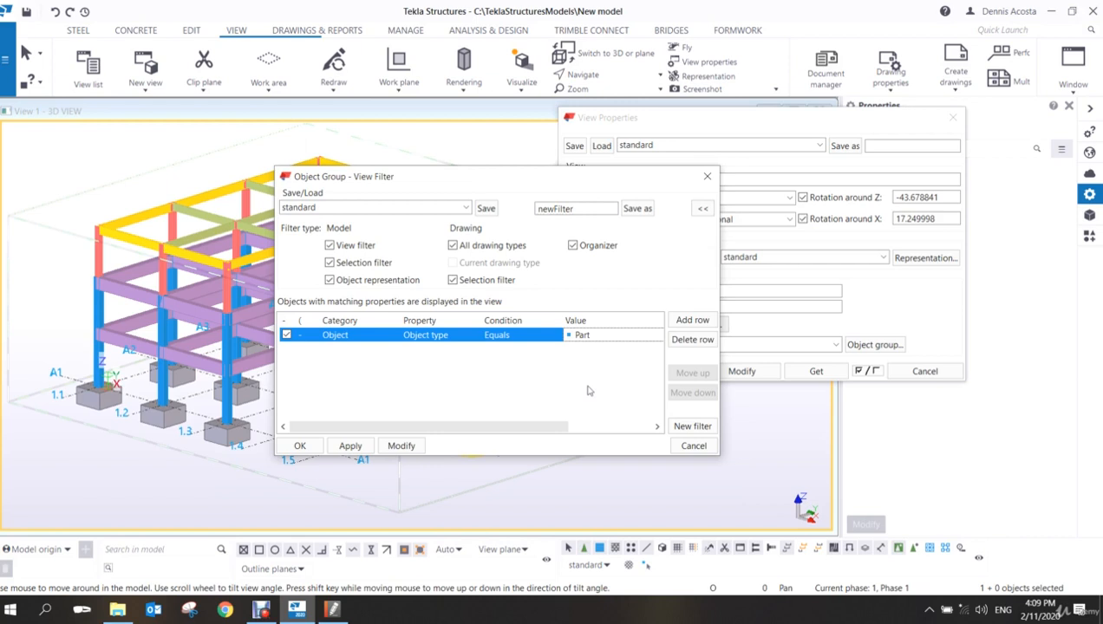
- Add a second filter row with category Part and property Name
left_click(693, 320)
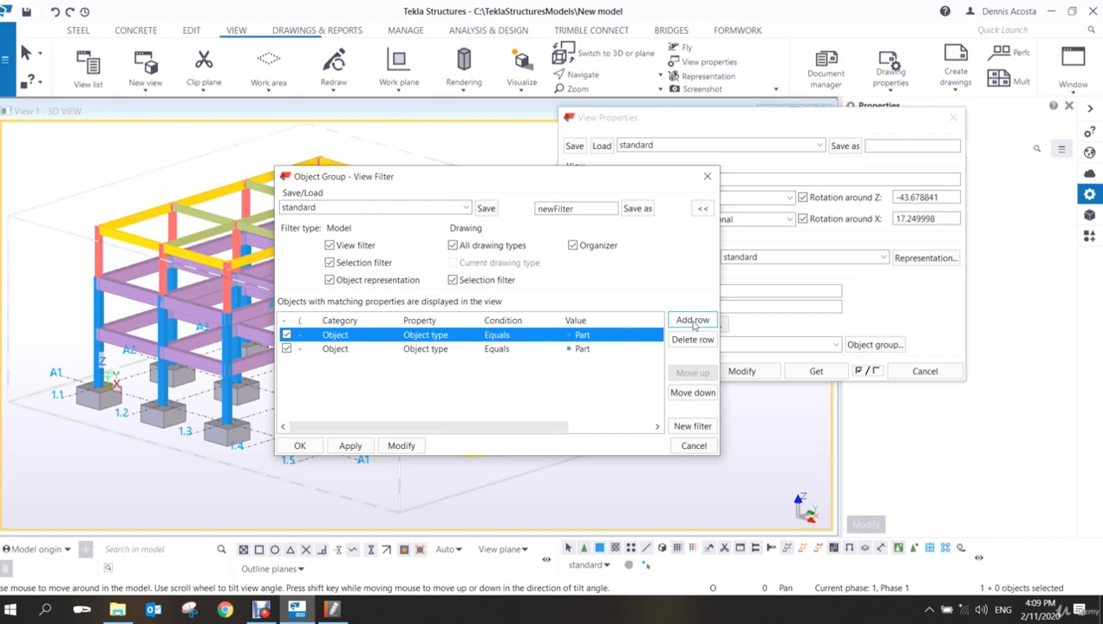
left_click(375, 352)
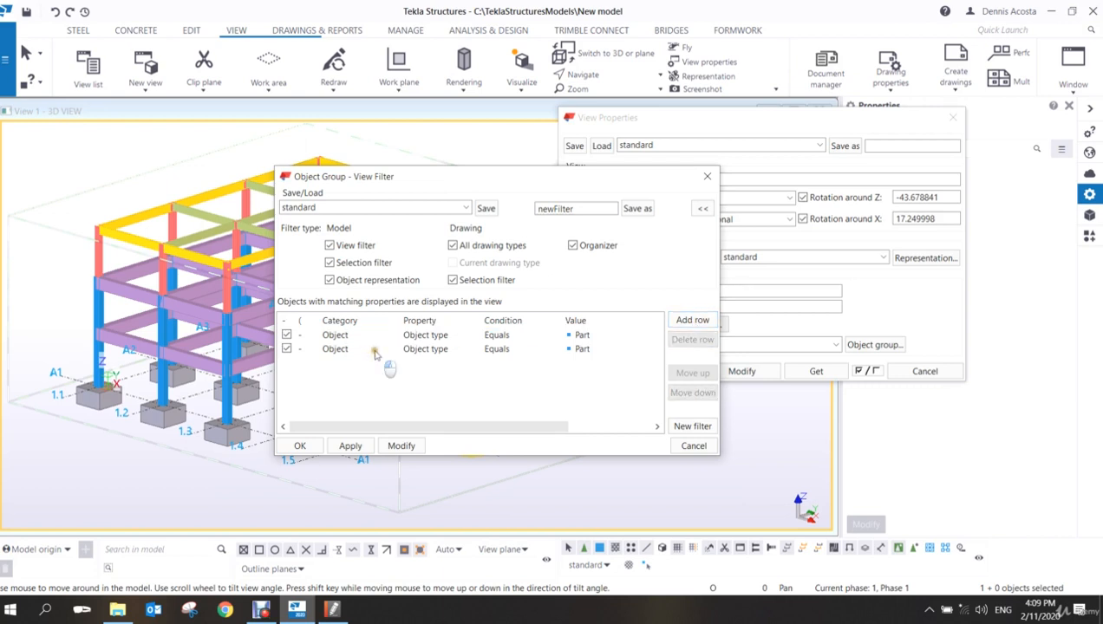
left_click(392, 349)
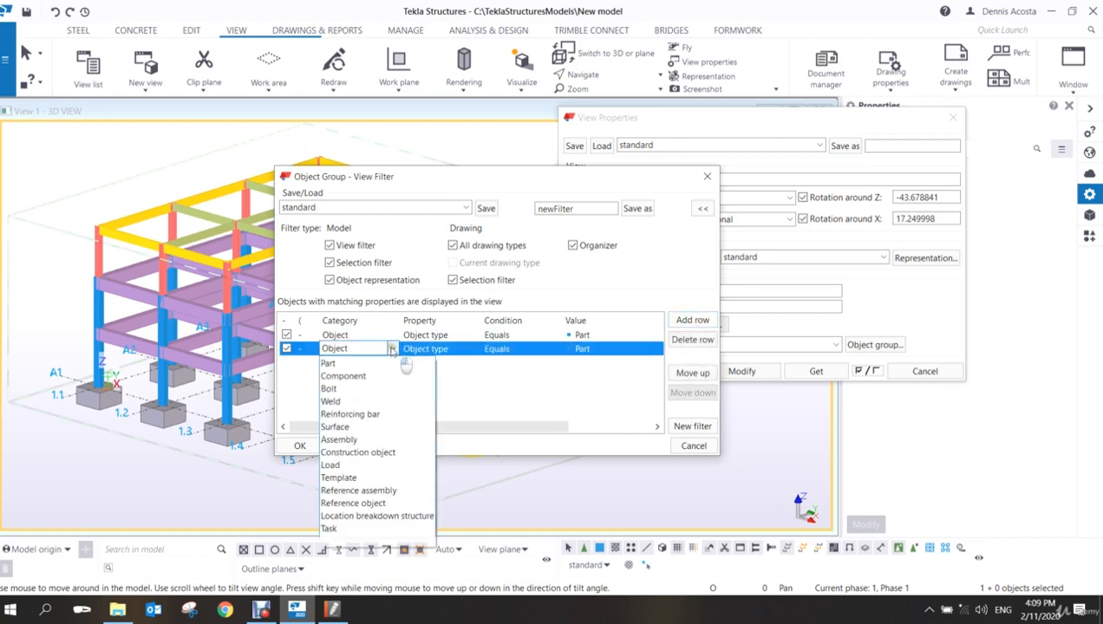
left_click(331, 364)
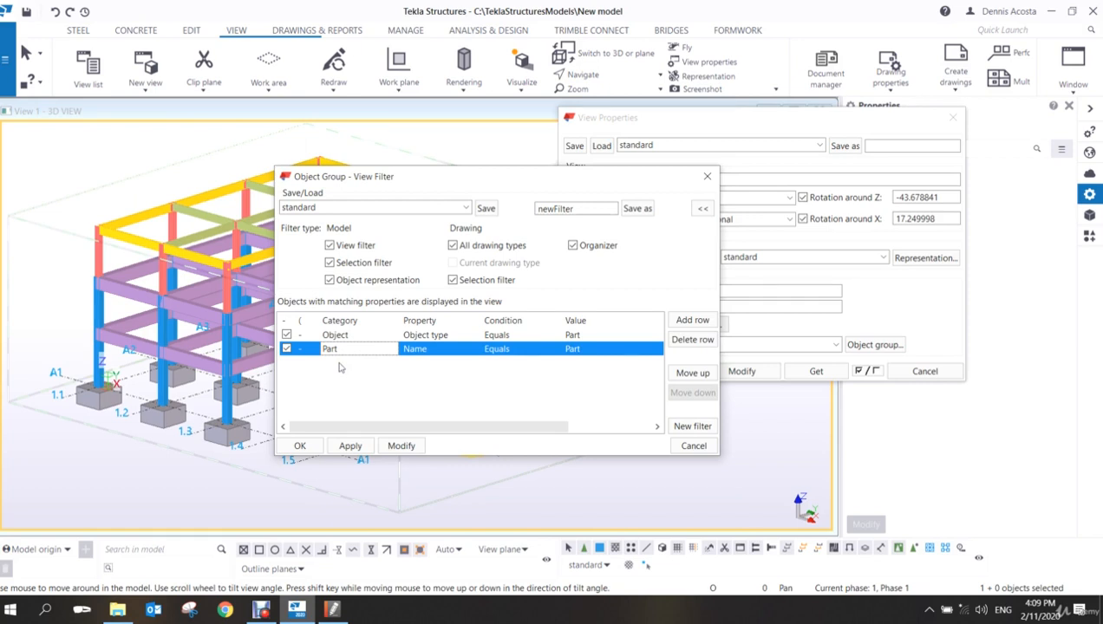
left_click(457, 355)
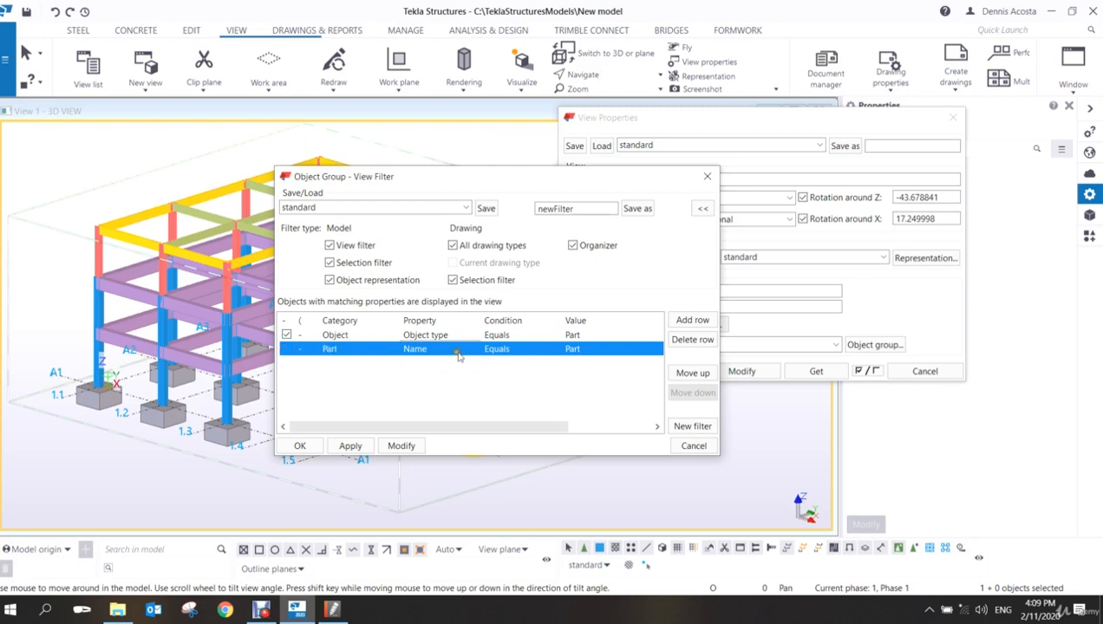
left_click(458, 356)
left_click(474, 349)
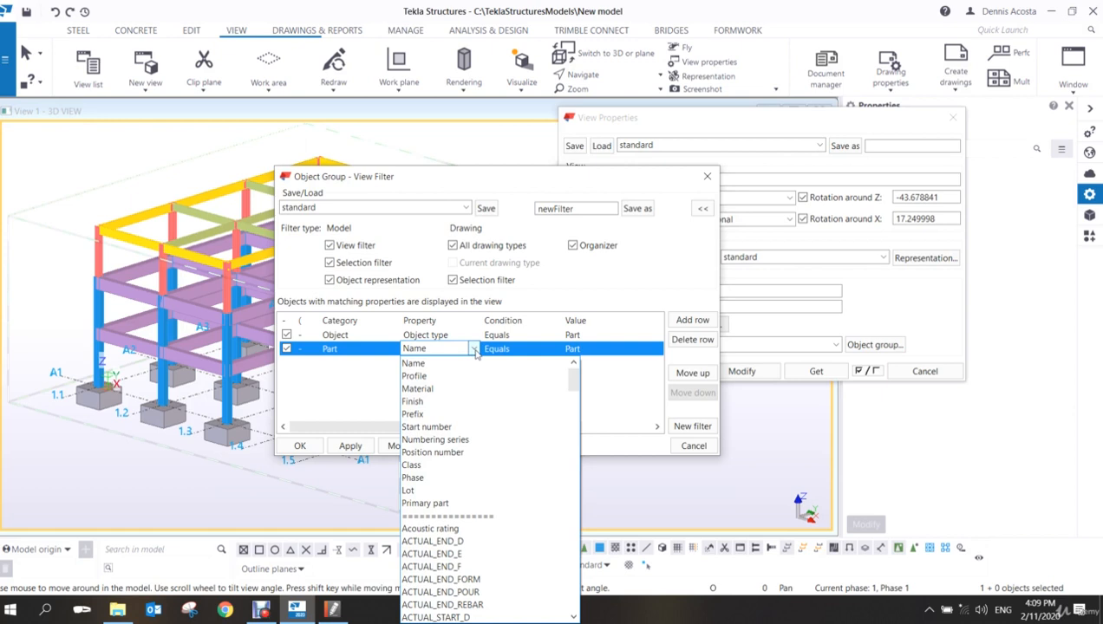
left_click(474, 349)
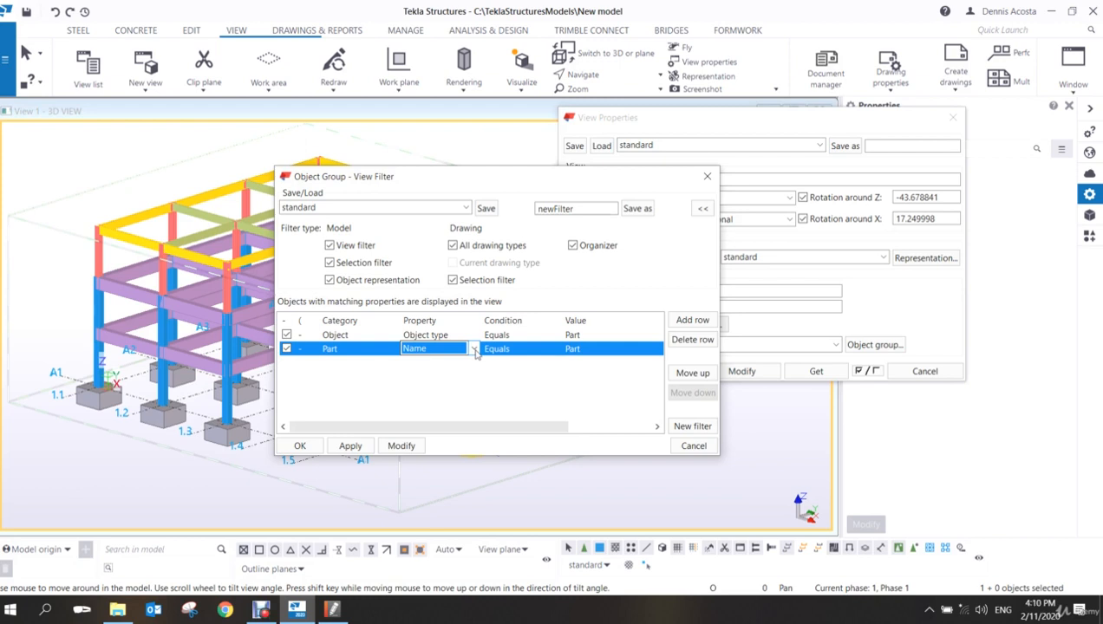
- Set the Part Name row's value to COLUMN by picking a blue column in the model, using single and multi-select
left_click(597, 350)
left_click(657, 352)
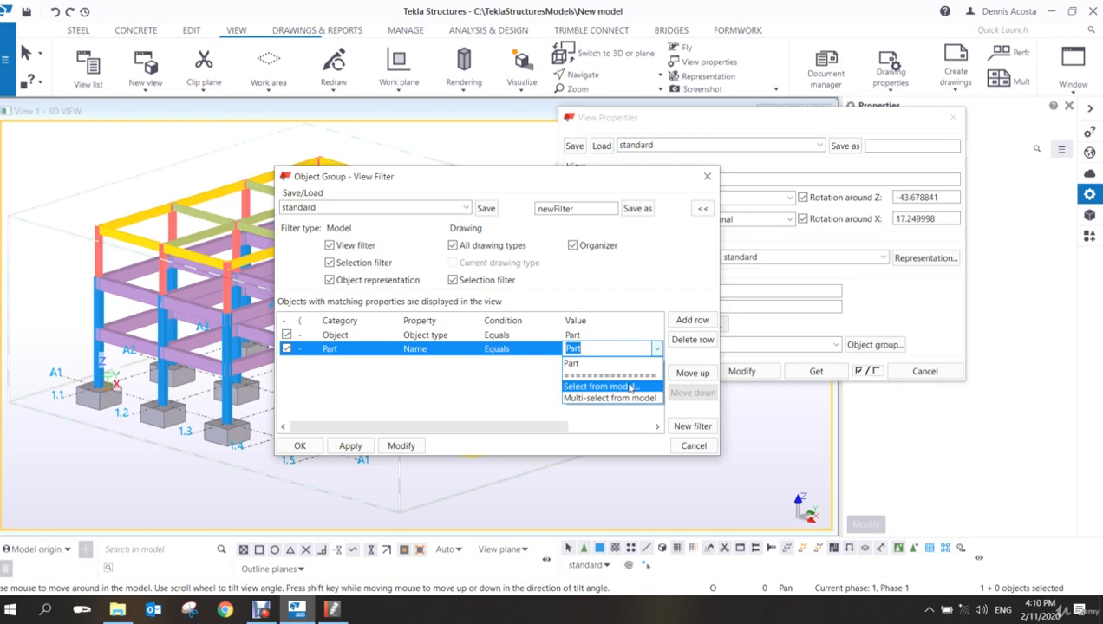
left_click(630, 387)
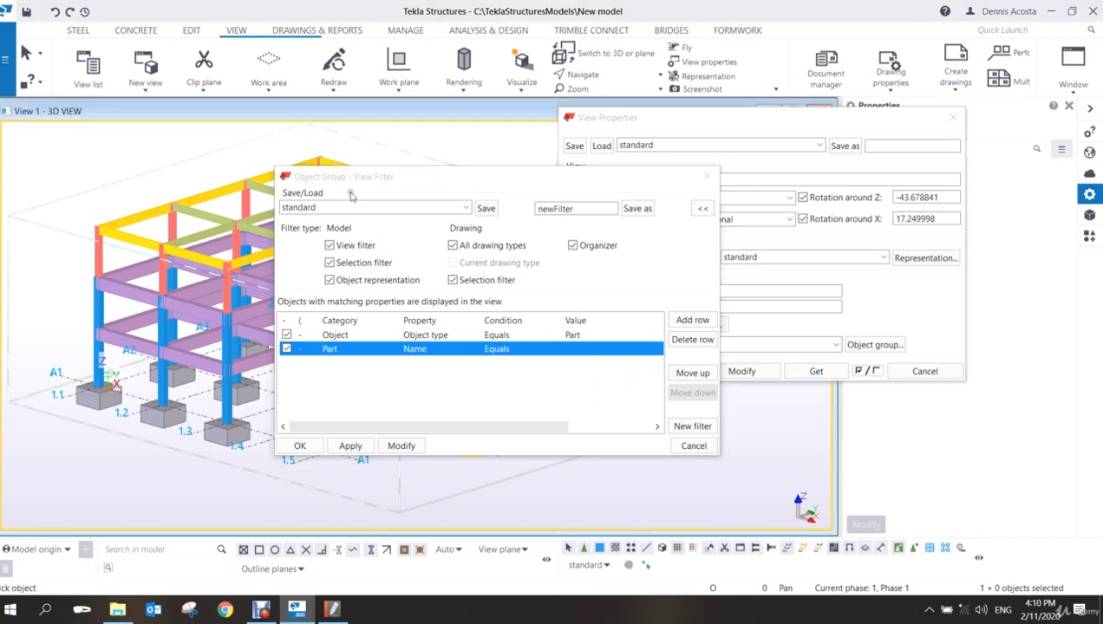
left_click(96, 307)
left_click(638, 348)
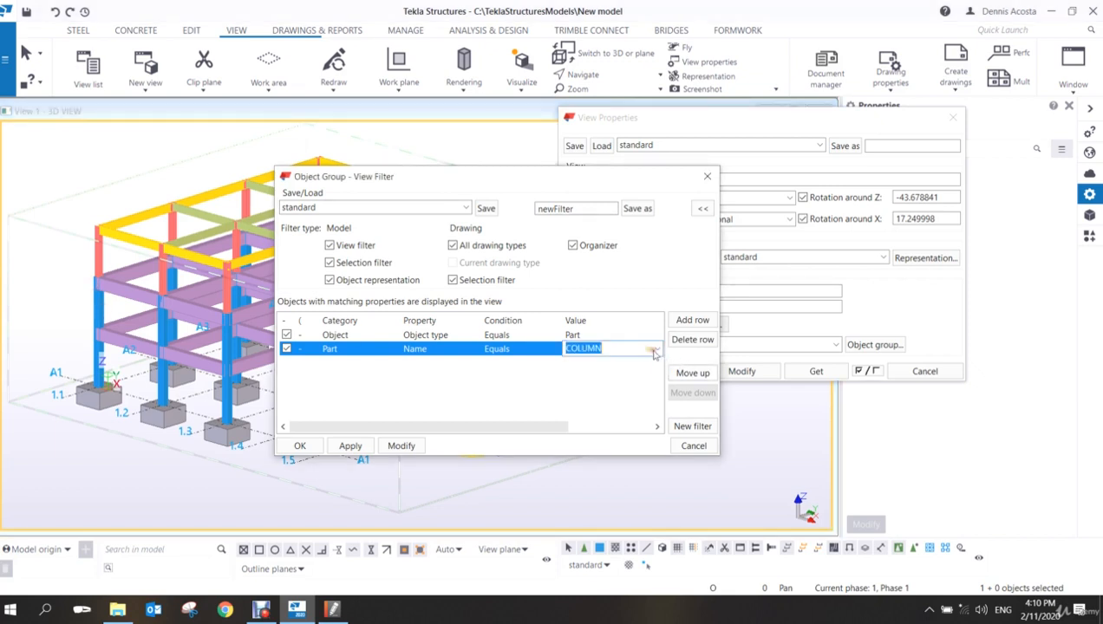
left_click(657, 349)
left_click(623, 400)
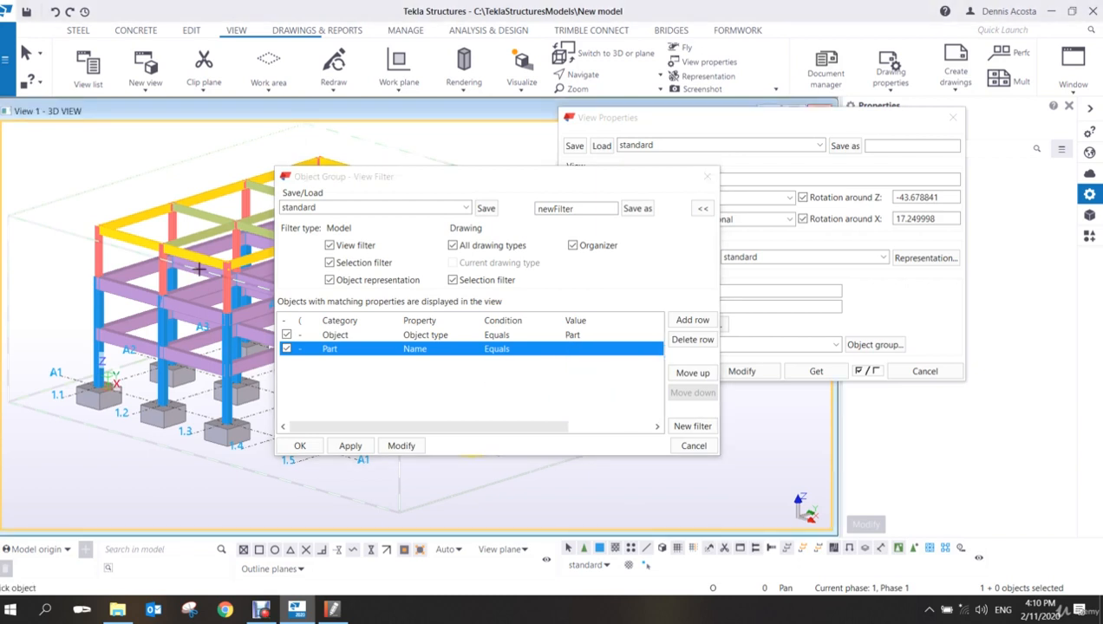
left_click(105, 376)
- Save the filter under the name ace_column_filter
double_click(590, 207)
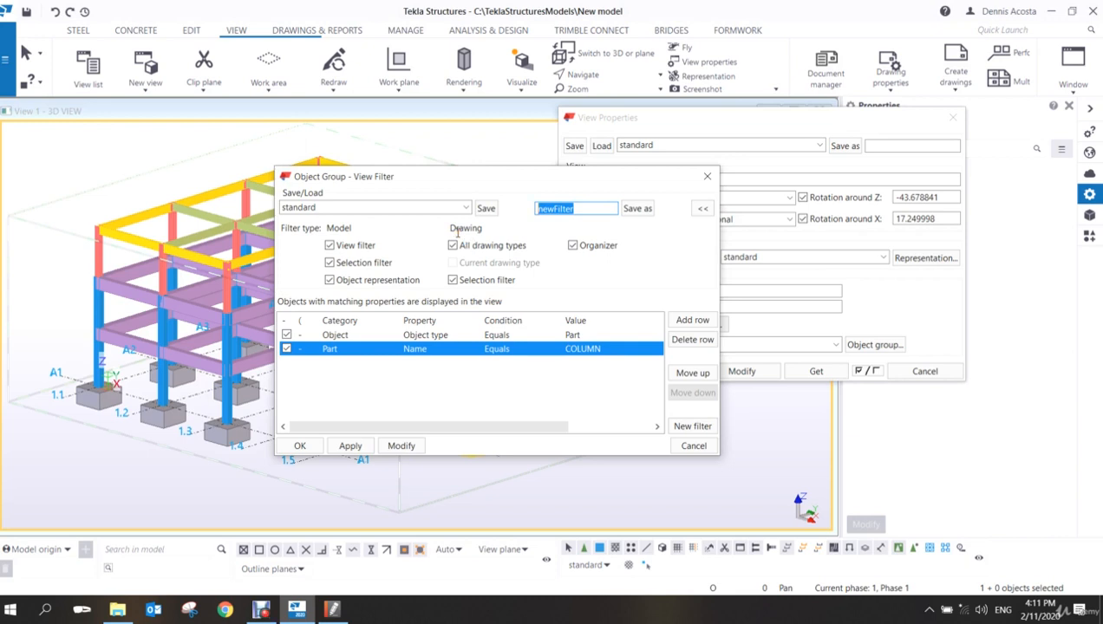
type("column")
key("BackSpace")
key("BackSpace")
key("BackSpace")
key("BackSpace")
key("BackSpace")
key("BackSpace")
key("BackSpace")
type("ace_column_filter")
left_click(637, 209)
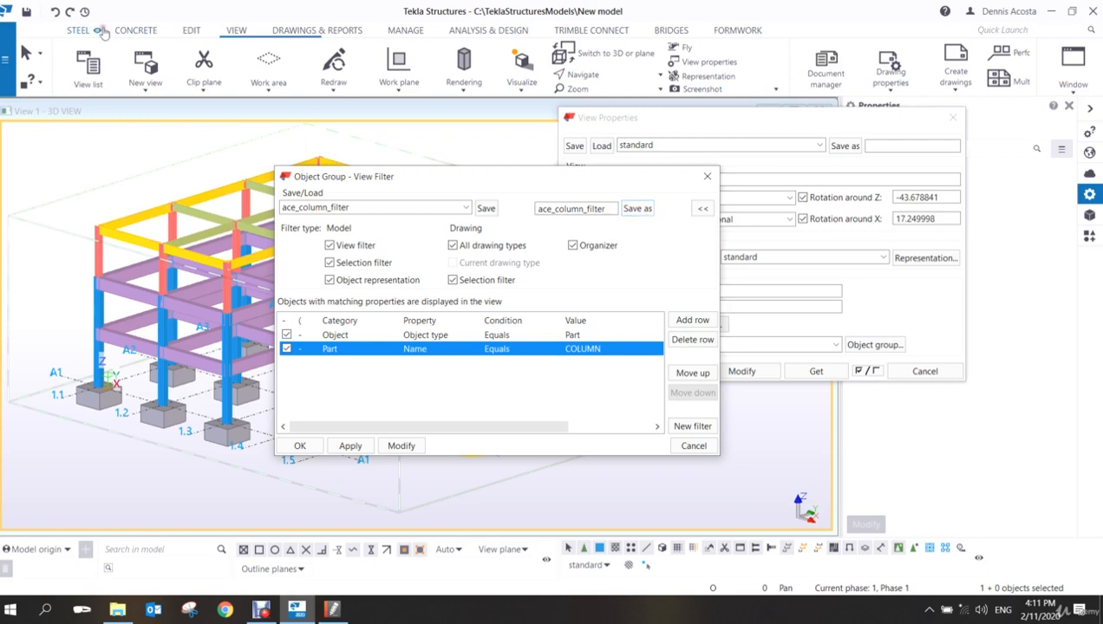
- Examine the saved ace_column_filter files in the model folder's attributes subfolder, then close the file window
left_click(5, 59)
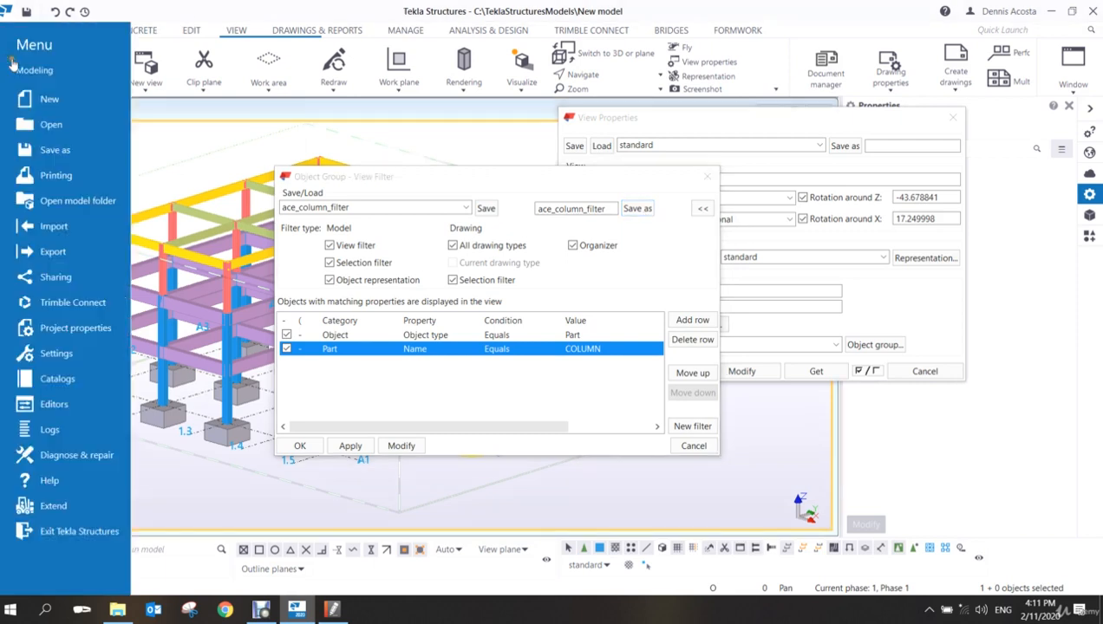
left_click(78, 201)
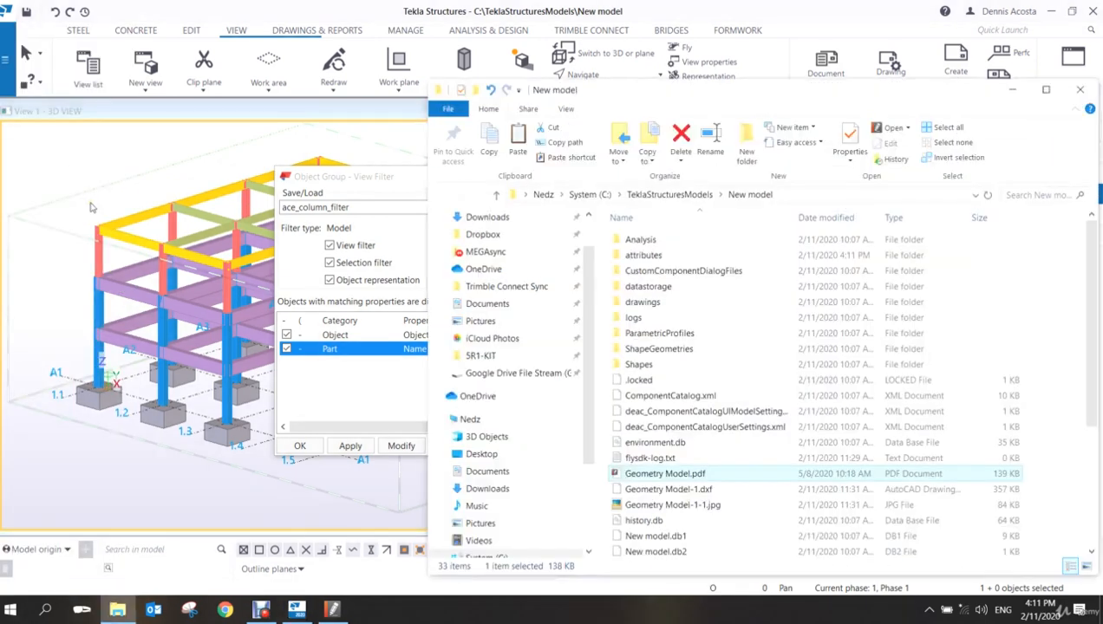
left_click_drag(641, 104, 622, 60)
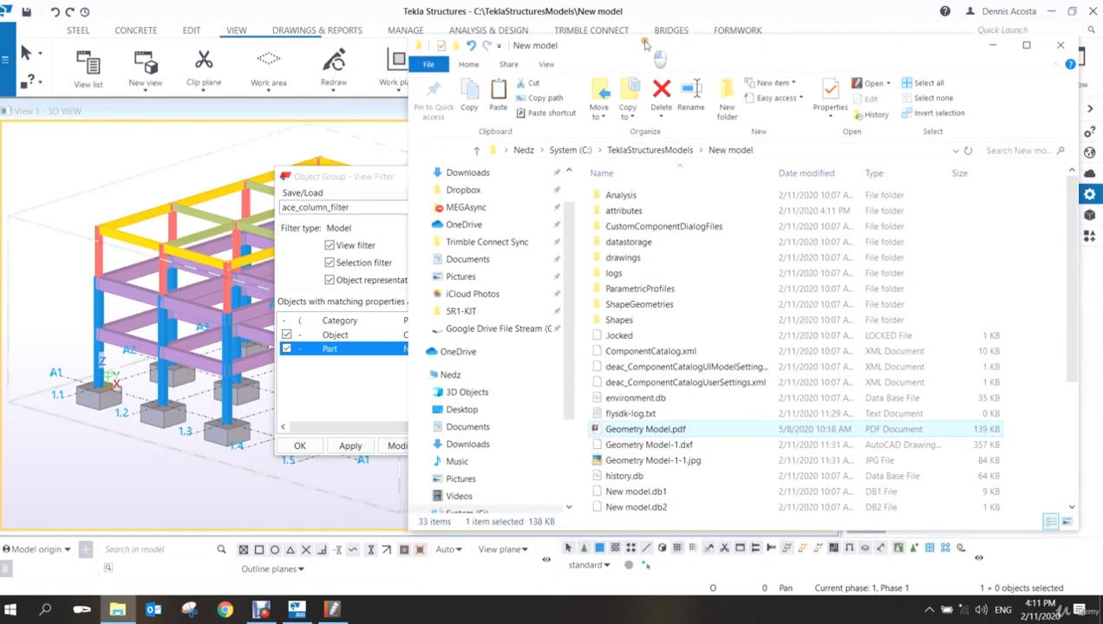
double_click(628, 212)
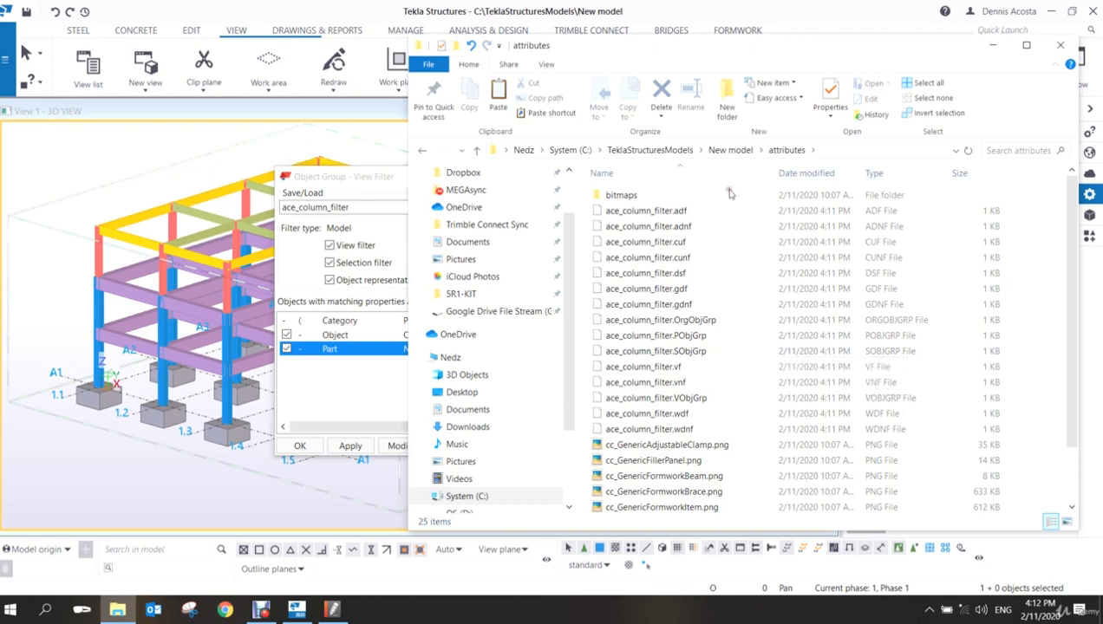
left_click(1053, 47)
- Apply the ace_column_filter settings to the 3D view to display only the columns
left_click_drag(596, 181, 751, 148)
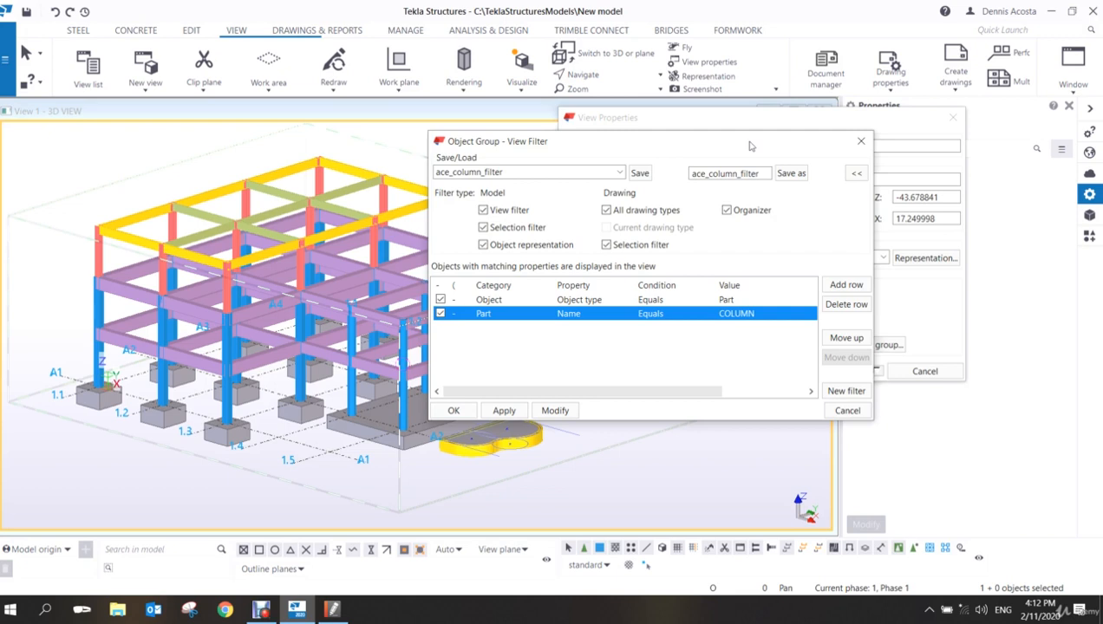
left_click(756, 313)
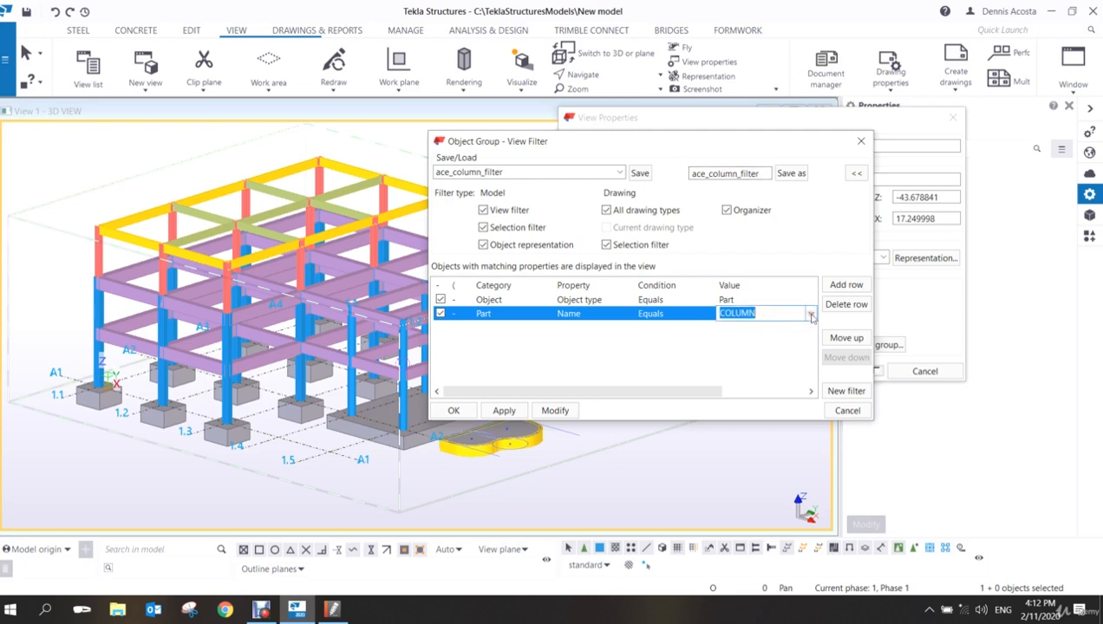
left_click(810, 315)
left_click(811, 315)
left_click(559, 414)
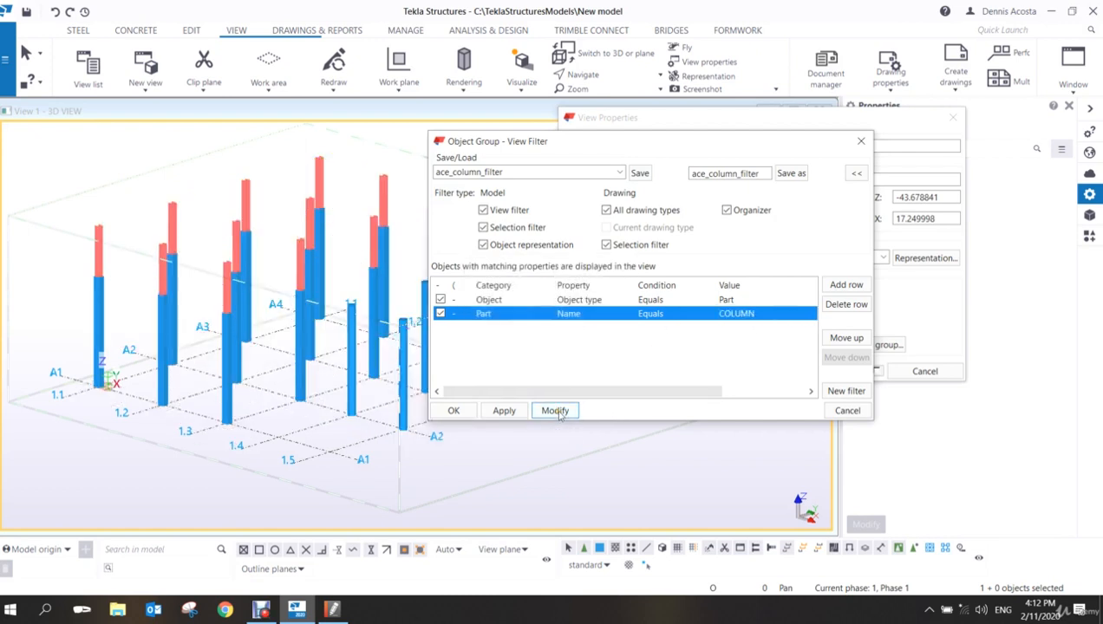
middle_click_drag(292, 354, 205, 349)
scroll(206, 349, "down", 3)
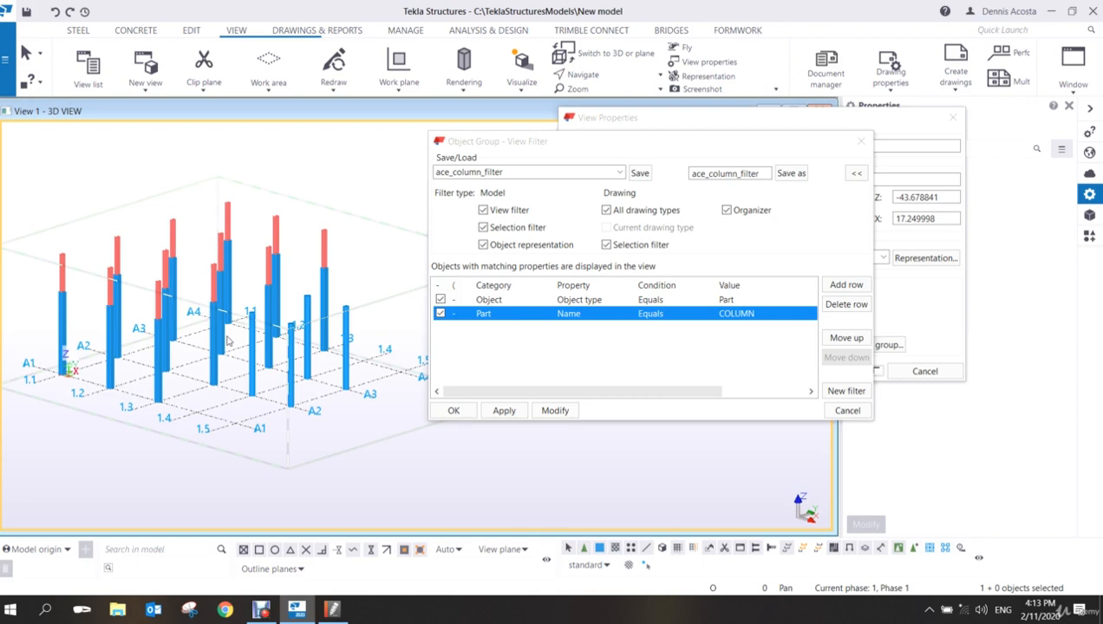
- Restore all parts in the 3D view by disabling the Part Name row, and set its value to BEAM by picking a beam in the model
left_click(441, 314)
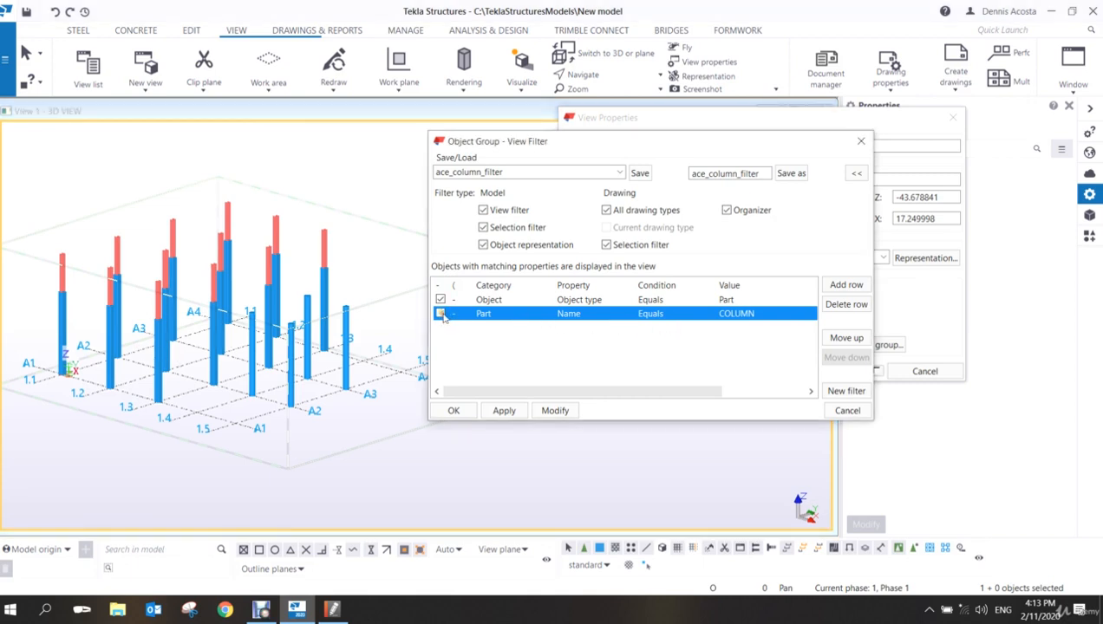
left_click(555, 411)
left_click(806, 317)
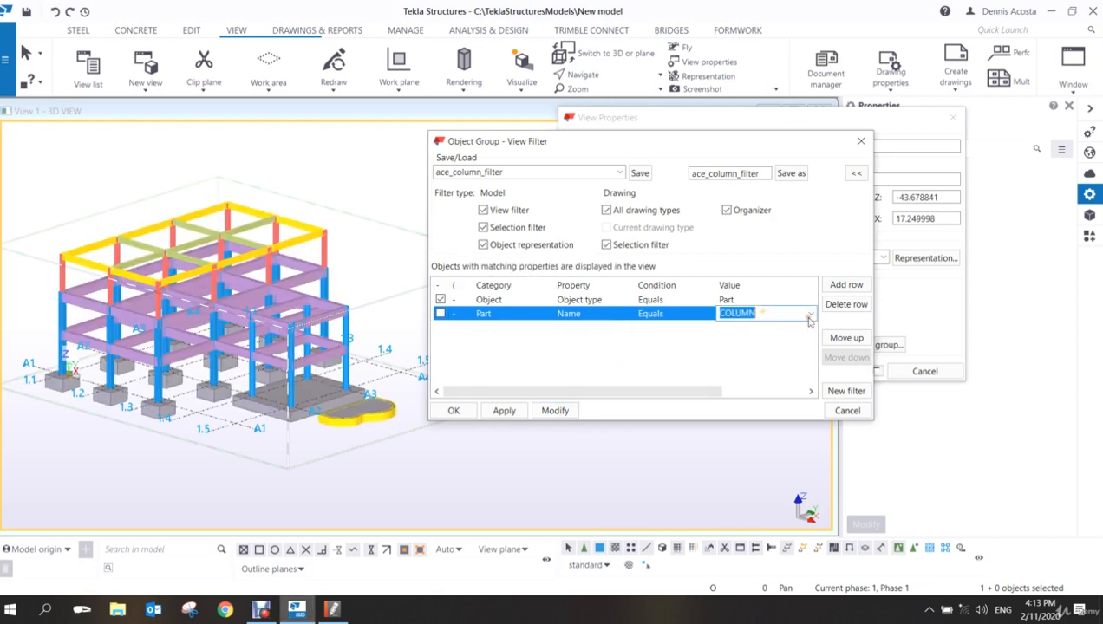
left_click(809, 317)
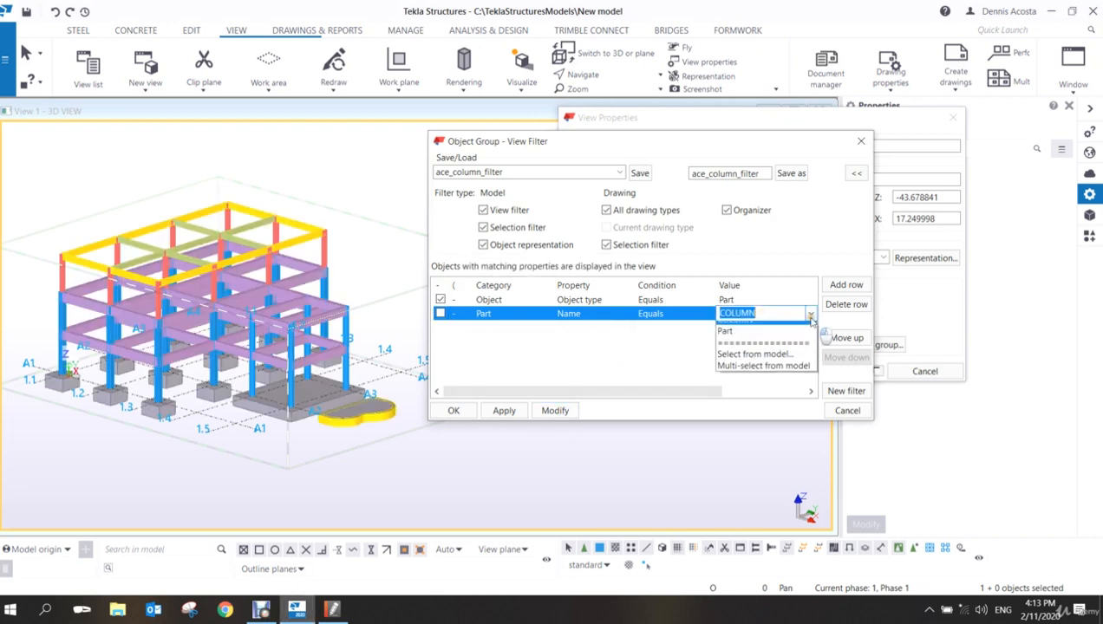
left_click(751, 364)
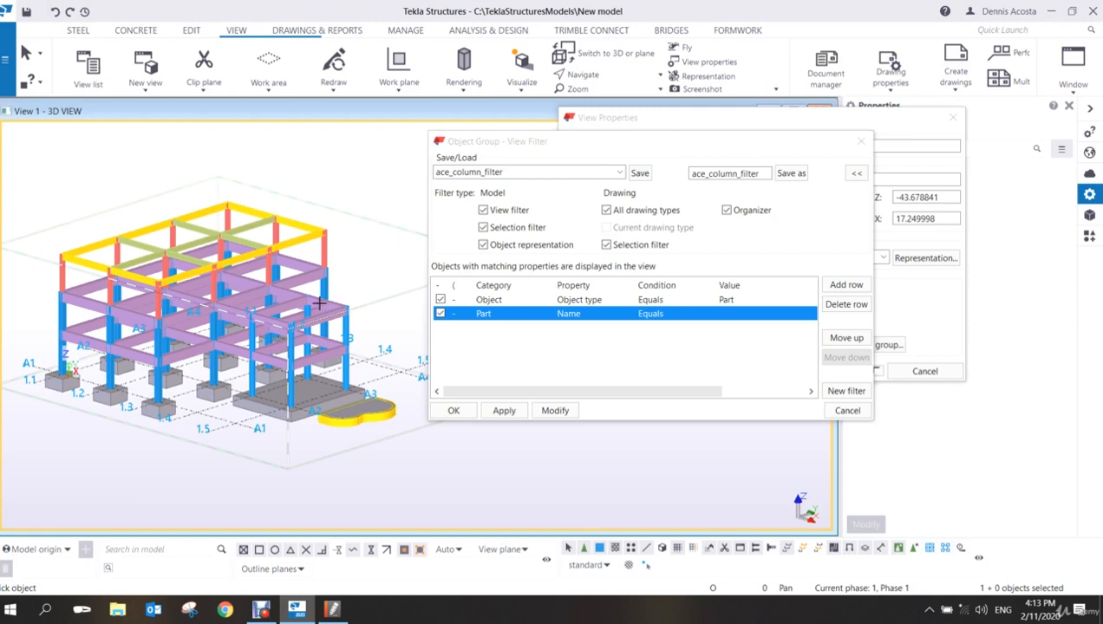
left_click(319, 303)
- Save the filter under the name ace_beam_filter
left_click_drag(737, 176, 704, 179)
type("bea")
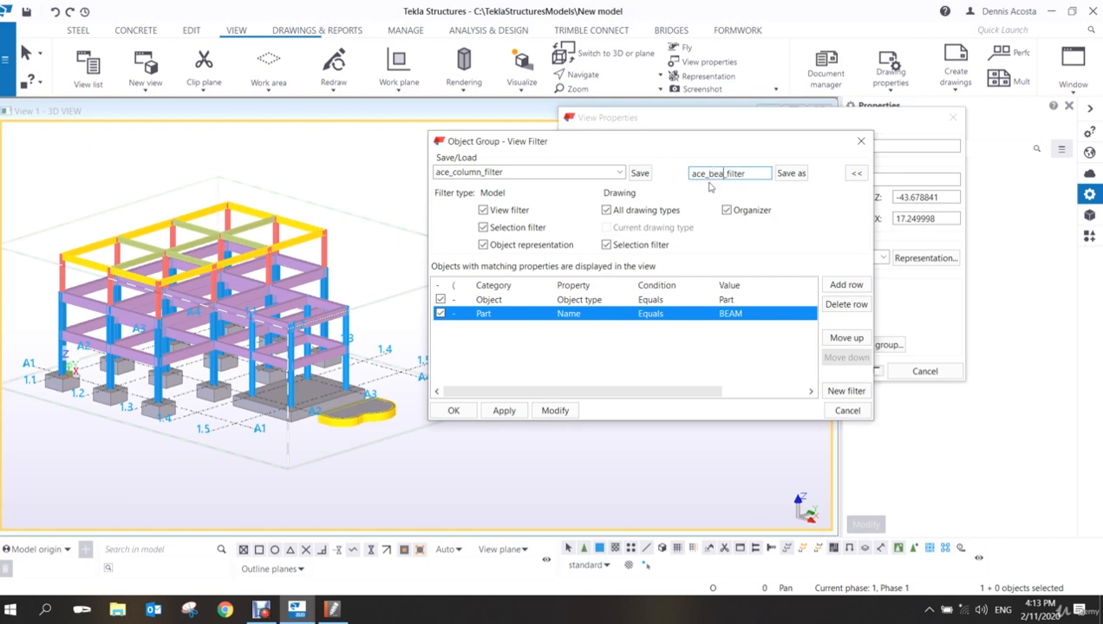
type("m")
left_click(792, 174)
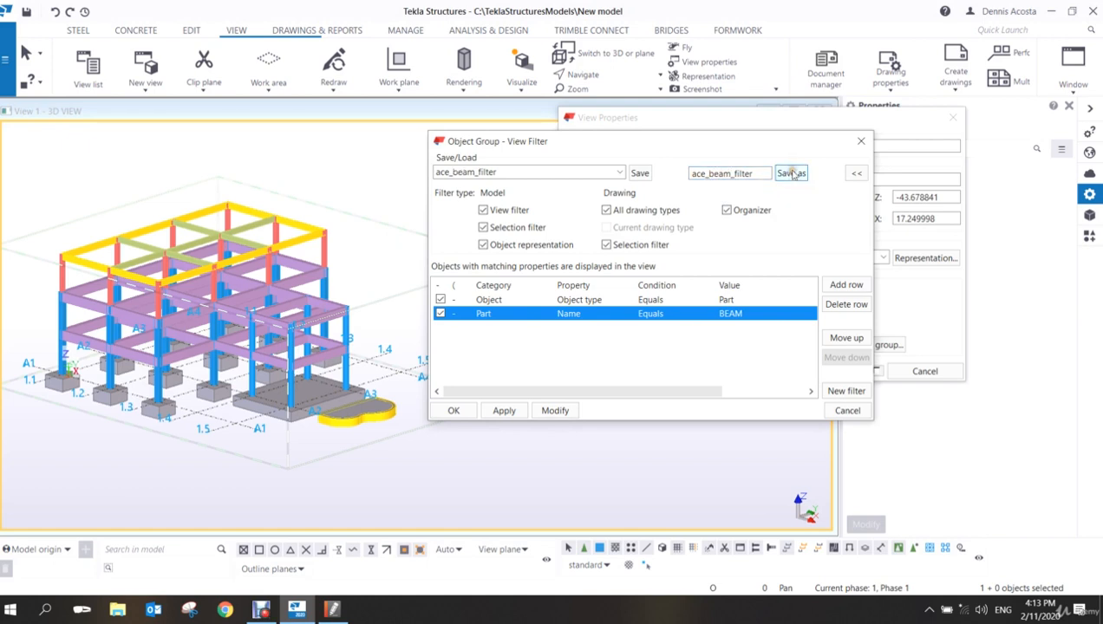
- Set the Part Name row's value to FOOTING by picking a footing in the model, and save the filter as ace_footing_filter
left_click(762, 315)
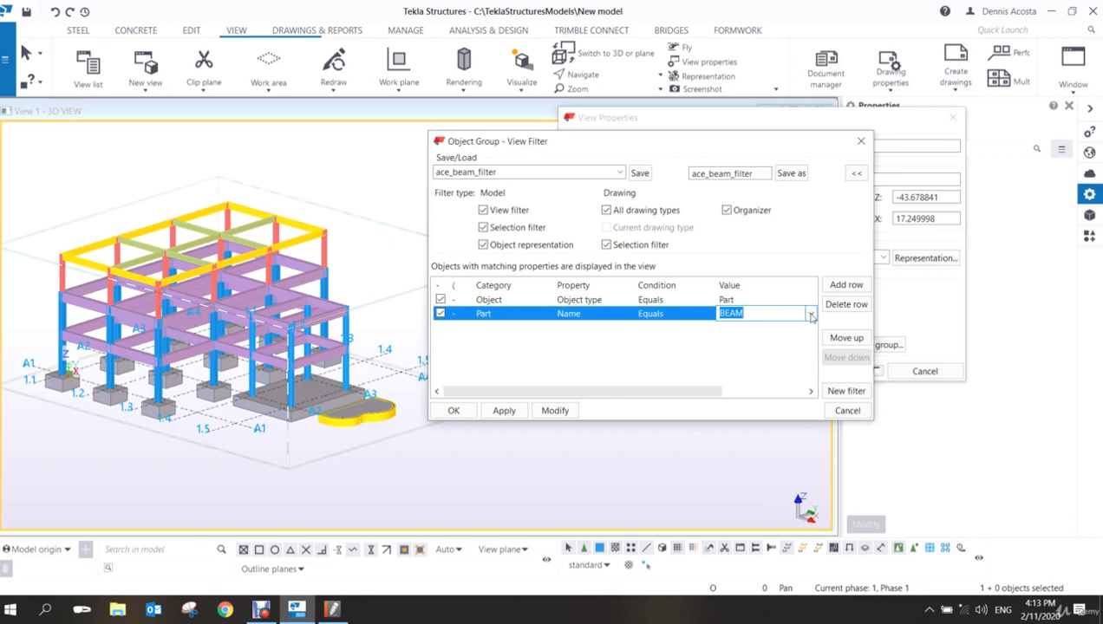
left_click(811, 315)
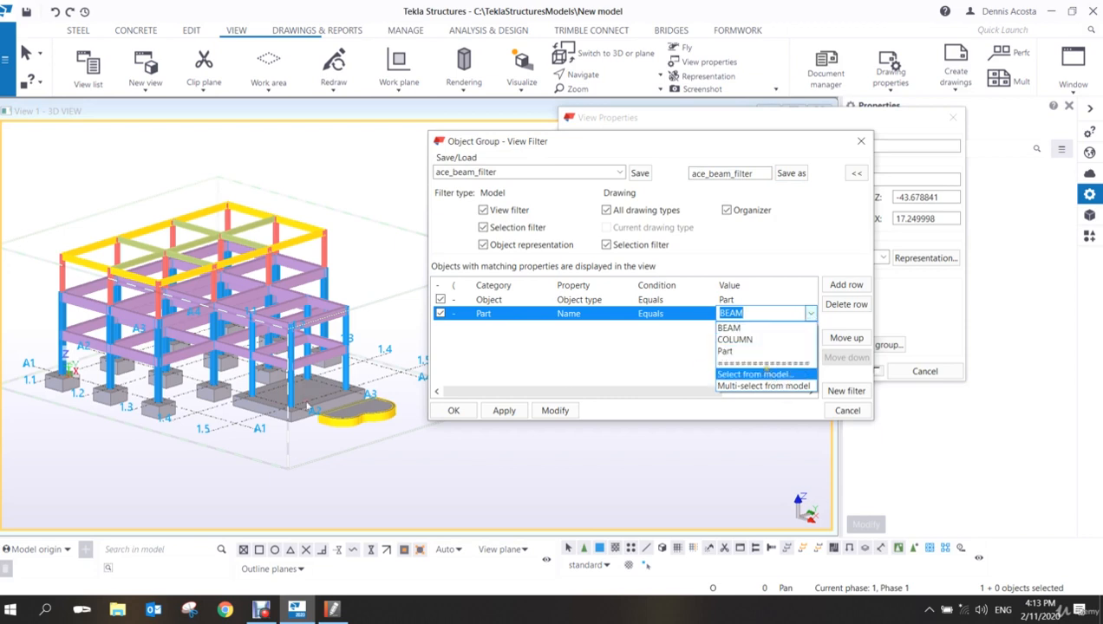
left_click(778, 373)
left_click(151, 412)
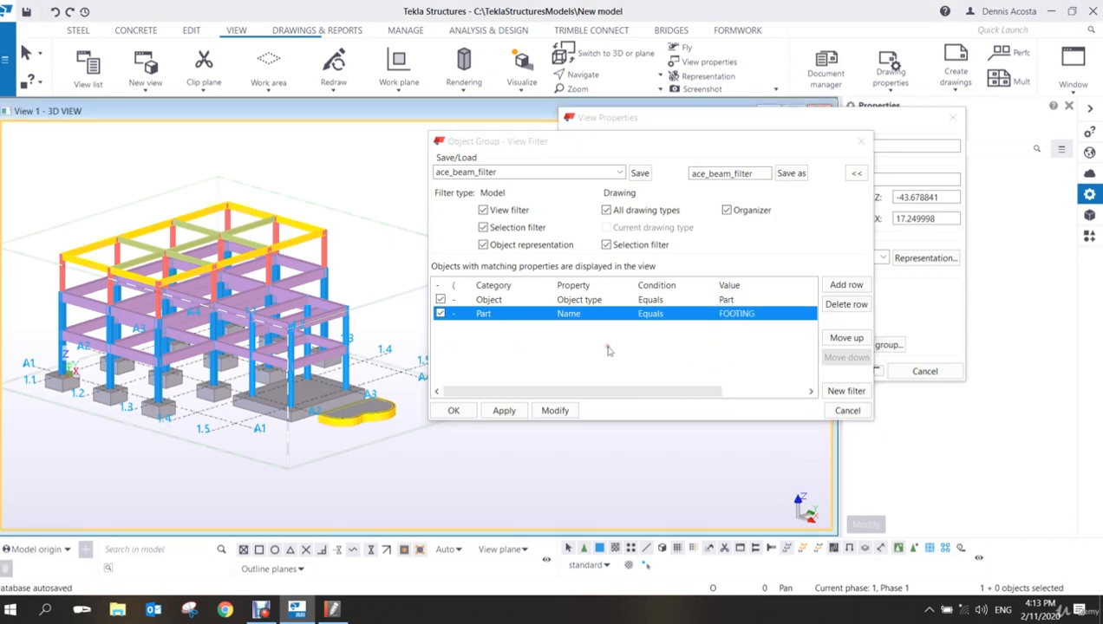
left_click_drag(706, 173, 734, 173)
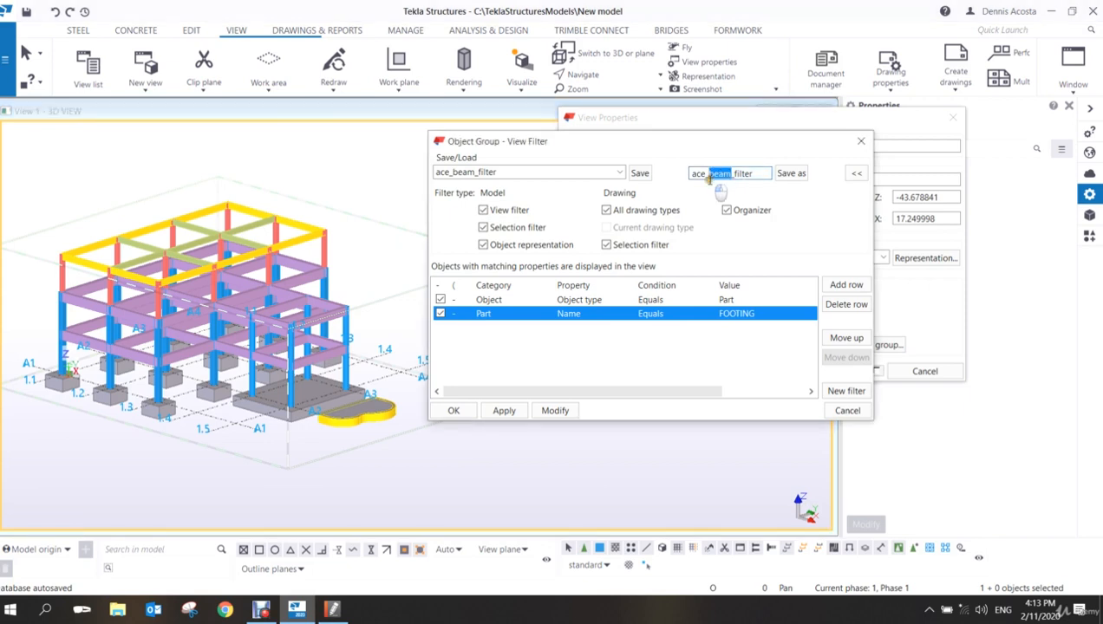
type("footing")
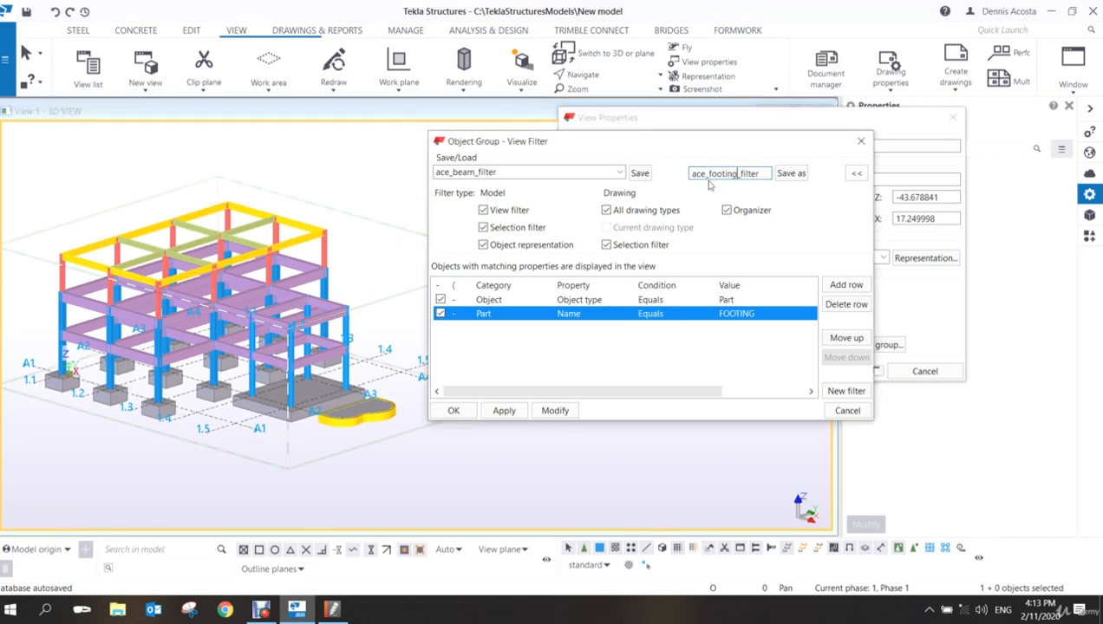
left_click(791, 173)
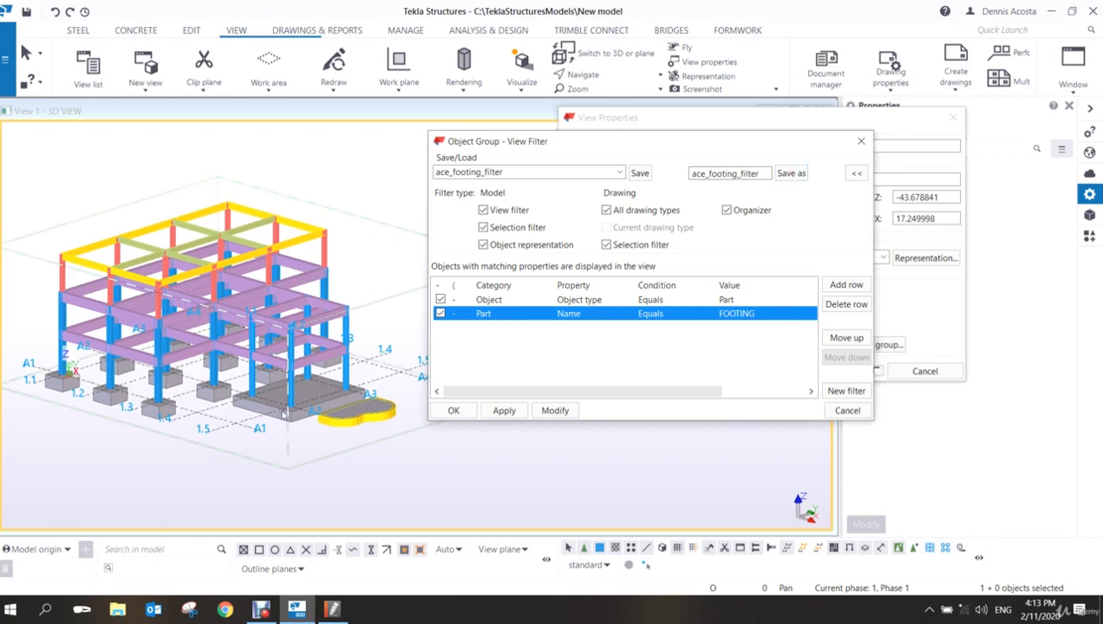
- Set the Part Name row's value to FOUNDATION by picking the thick base slab in the model, and save the filter as ace_found_filter
left_click(798, 318)
left_click(808, 314)
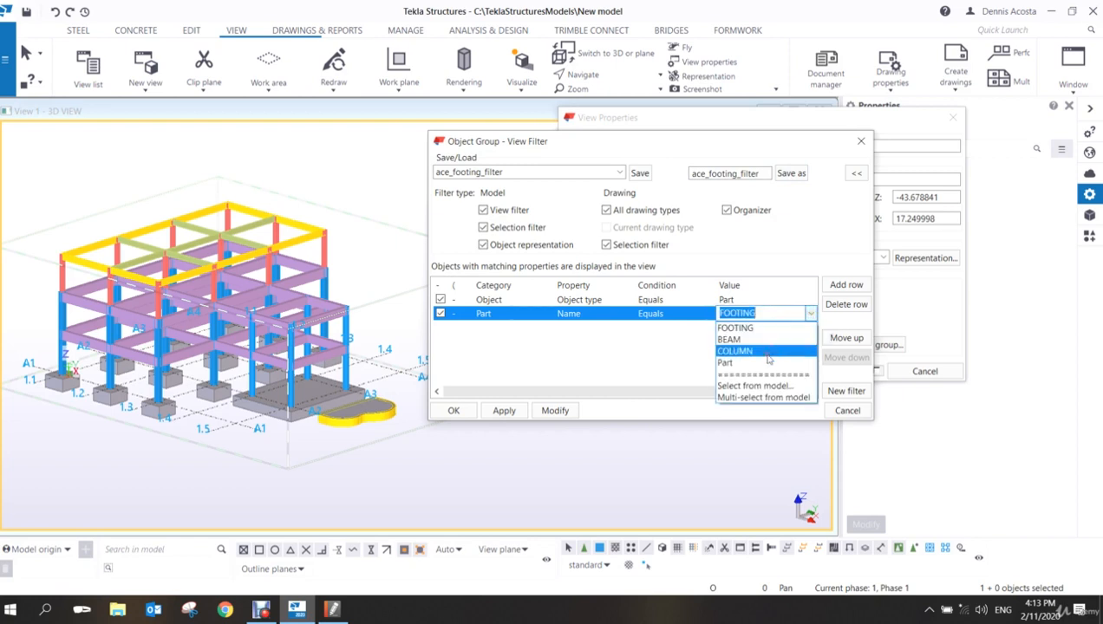
left_click(754, 384)
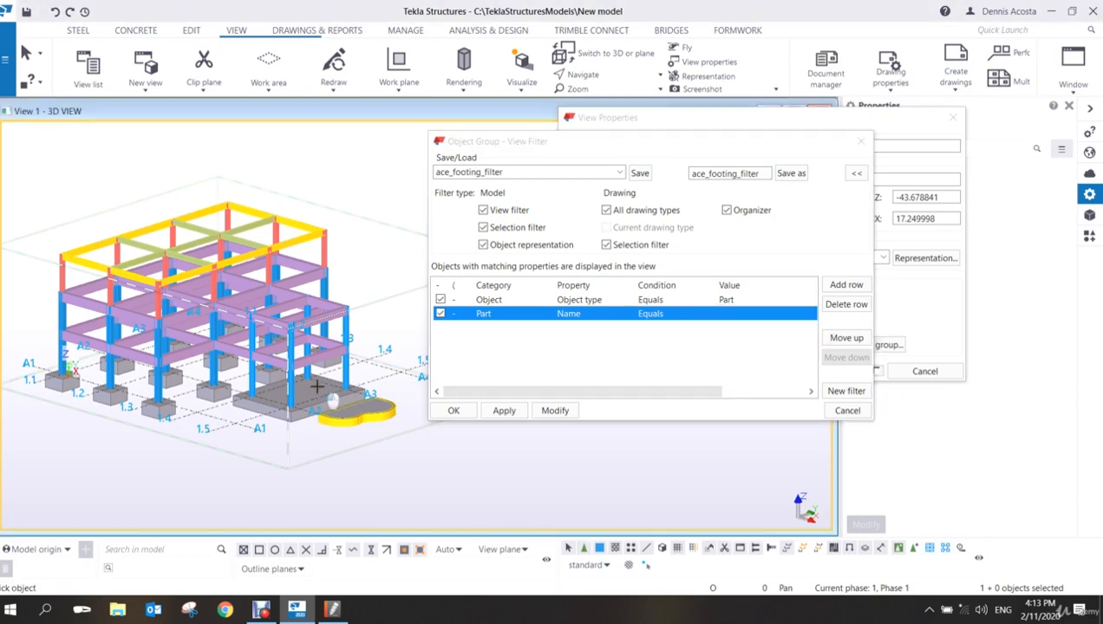
left_click(318, 386)
left_click_drag(736, 174, 709, 180)
type("found")
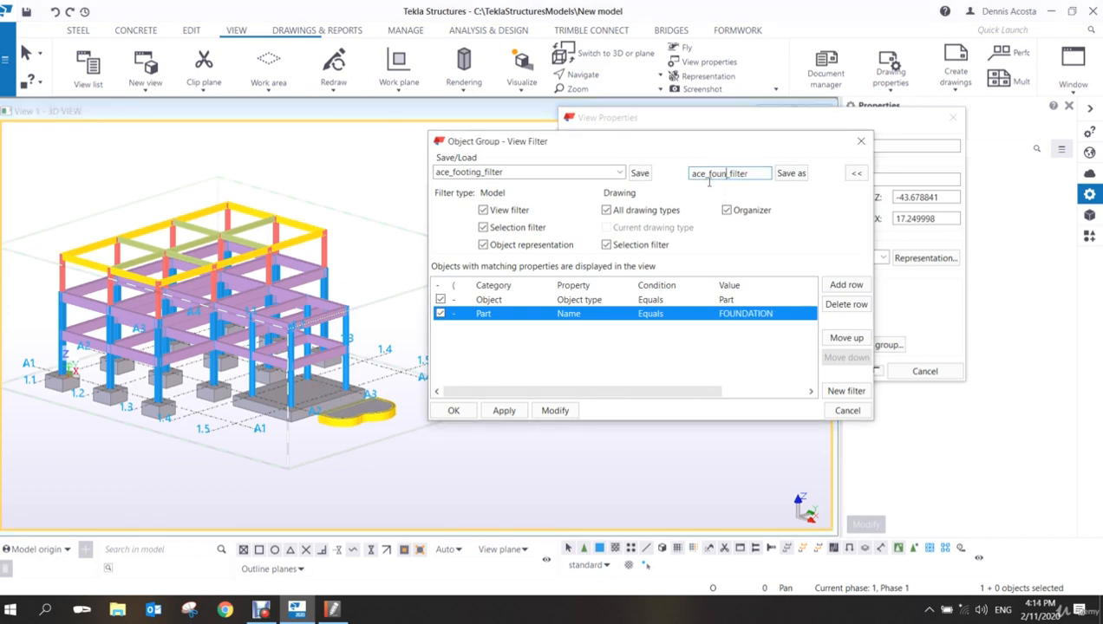
left_click(791, 173)
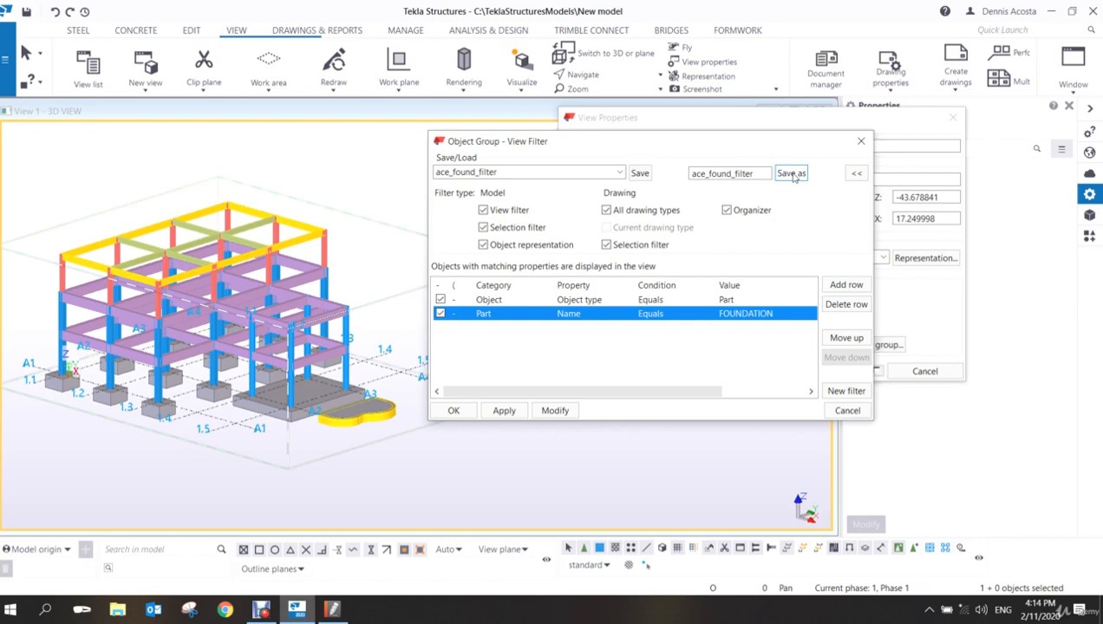
- Check the list of saved object group filters, then close the view filter dialog
left_click(619, 173)
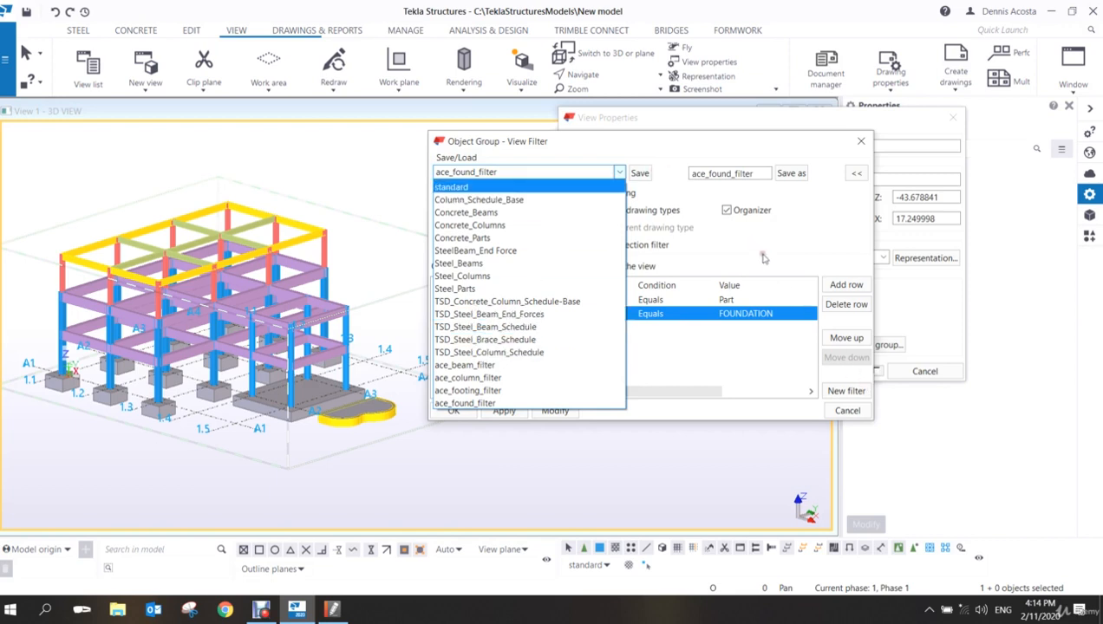
left_click(783, 217)
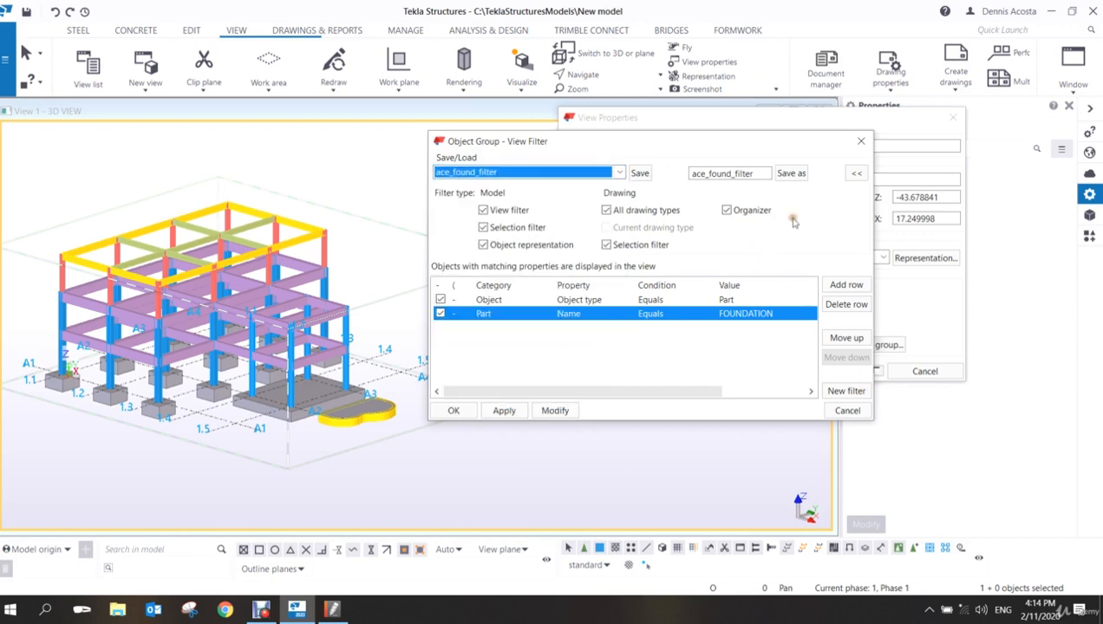
left_click(848, 411)
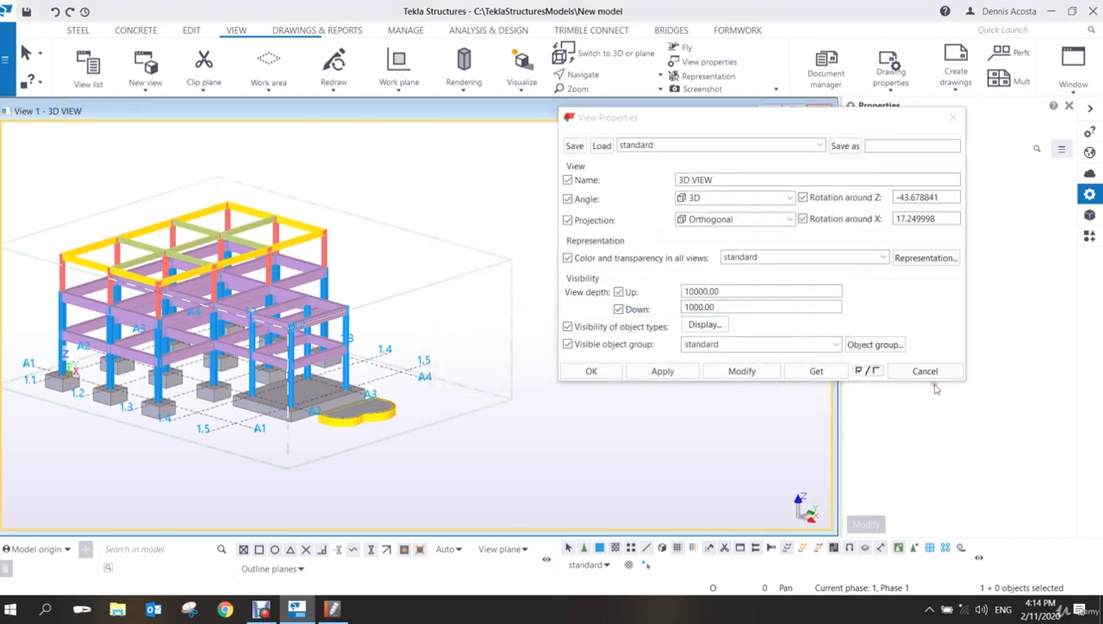
- Reopen the 3D view's properties and apply ace_beam_filter as its visible object group
scroll(405, 292, "up", 5)
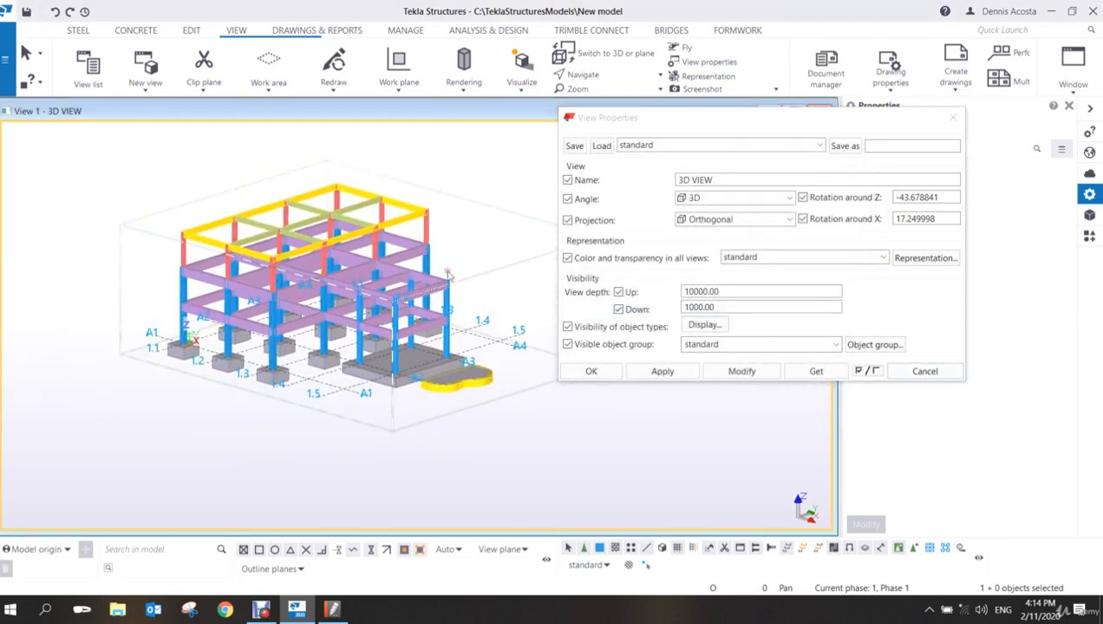
scroll(405, 292, "up", 5)
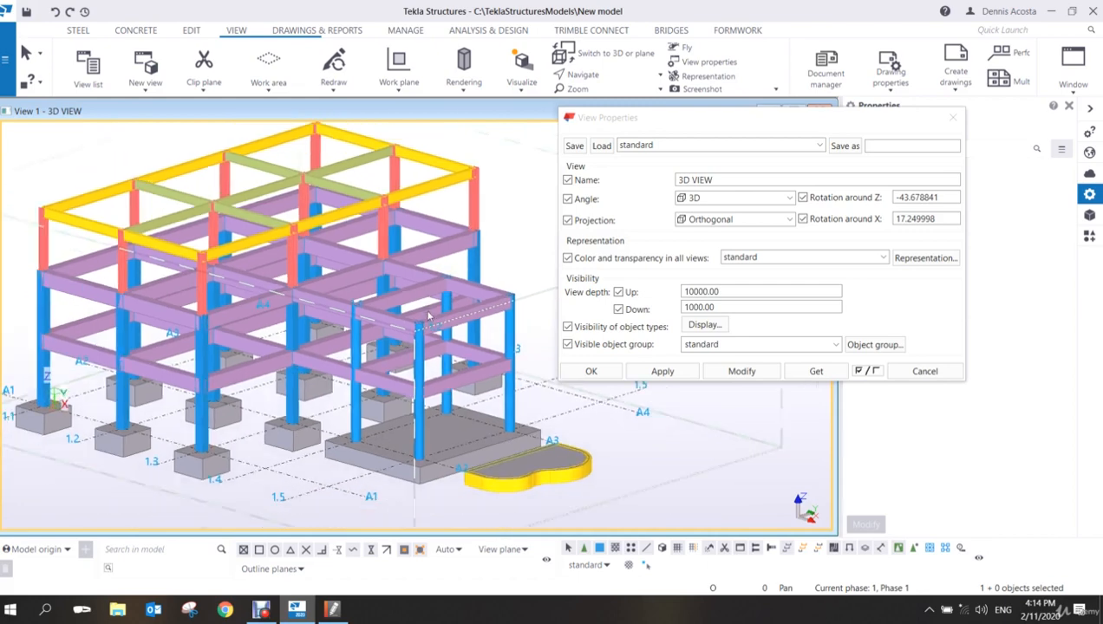
left_click_drag(731, 122, 844, 141)
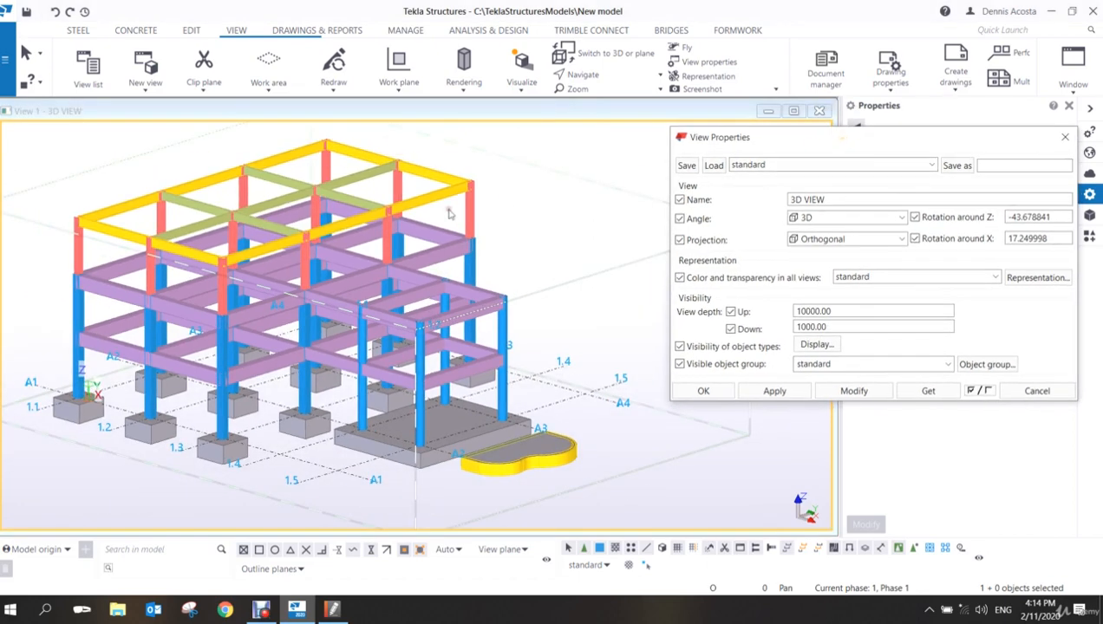
middle_click_drag(490, 232, 531, 230)
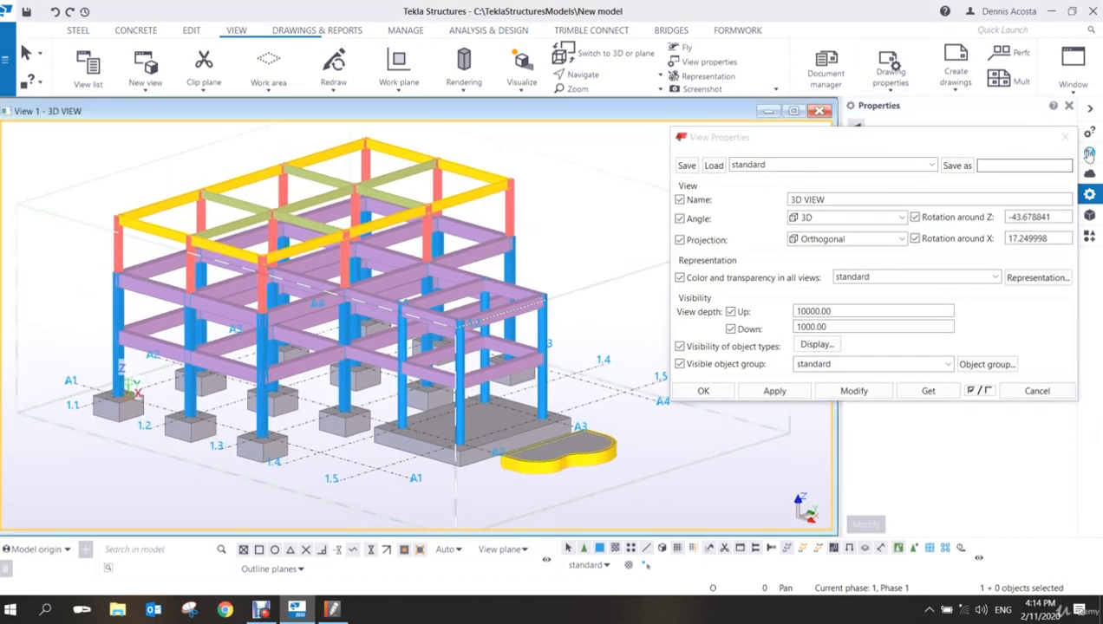
left_click(1066, 141)
double_click(623, 216)
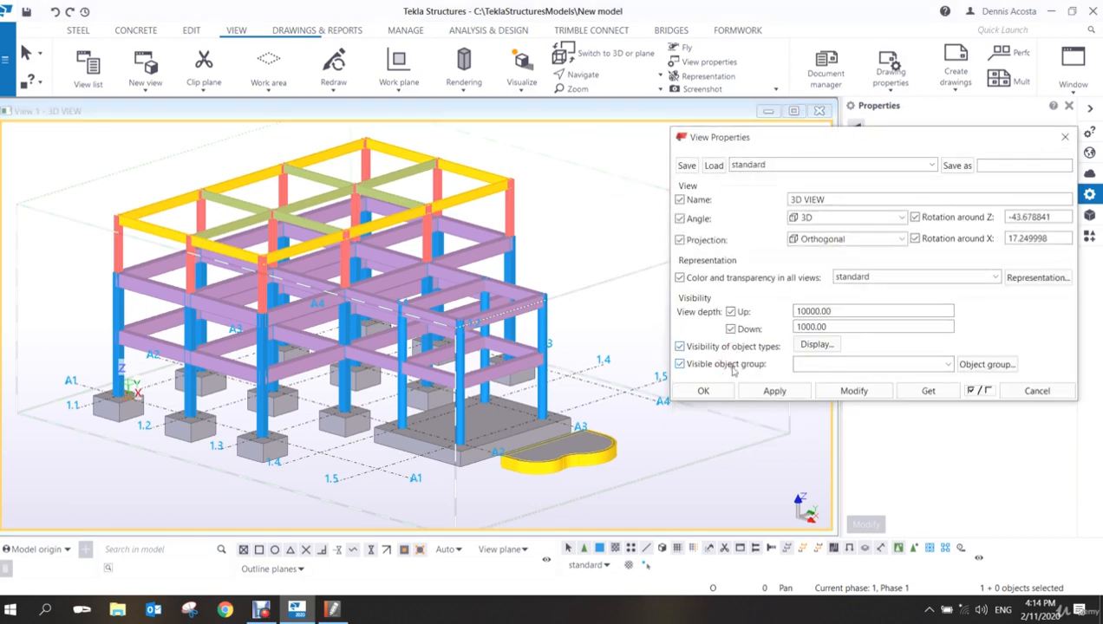
left_click(948, 365)
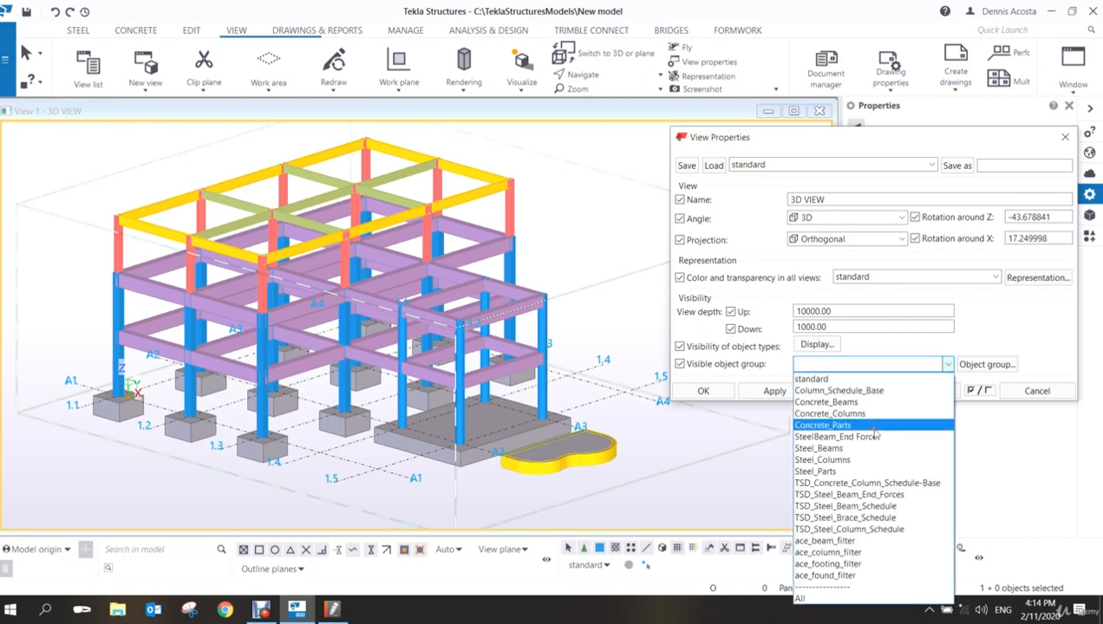
left_click(826, 543)
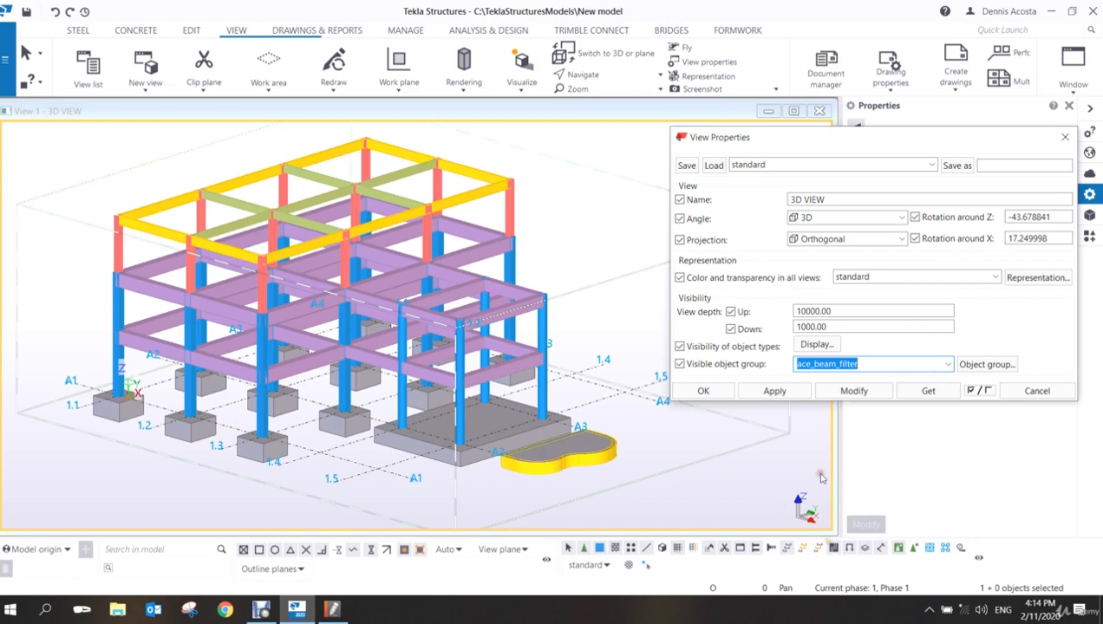
left_click(849, 392)
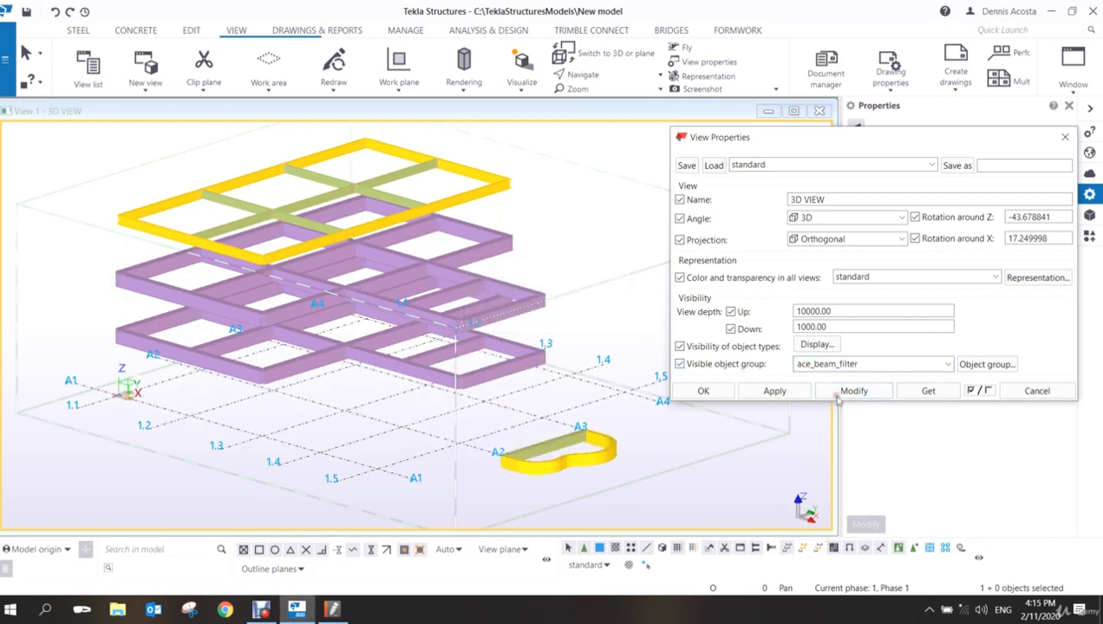
- Switch the 3D view's visible object group to ace_footing_filter and apply it
left_click(948, 364)
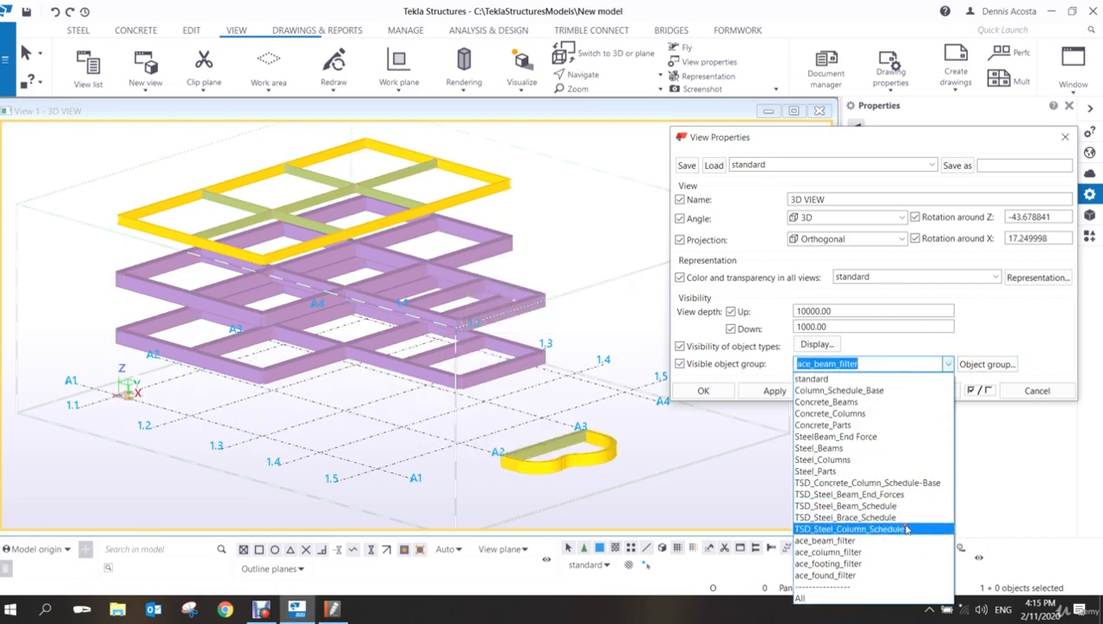
left_click(881, 566)
left_click(854, 391)
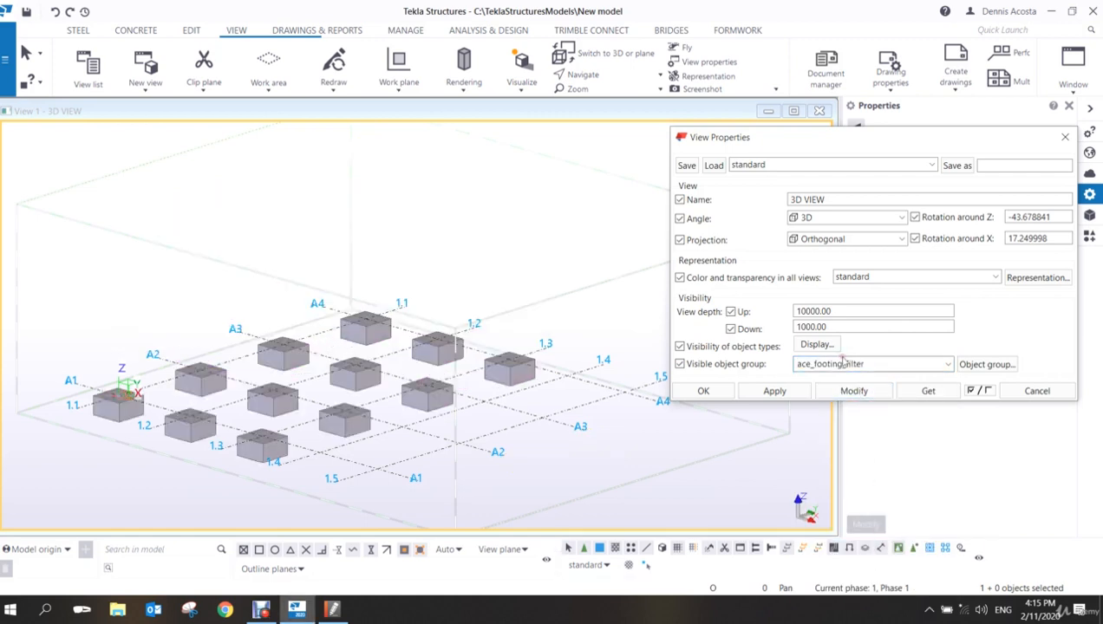
- Switch the 3D view's visible object group to ace_found_filter and apply it
left_click(946, 364)
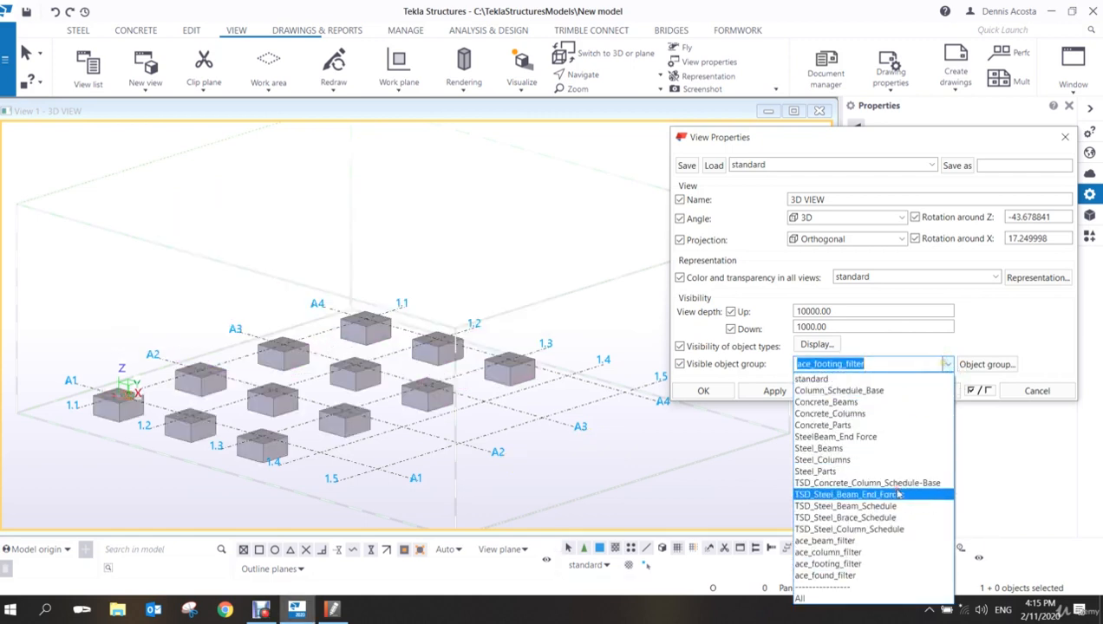
left_click(890, 575)
left_click(854, 391)
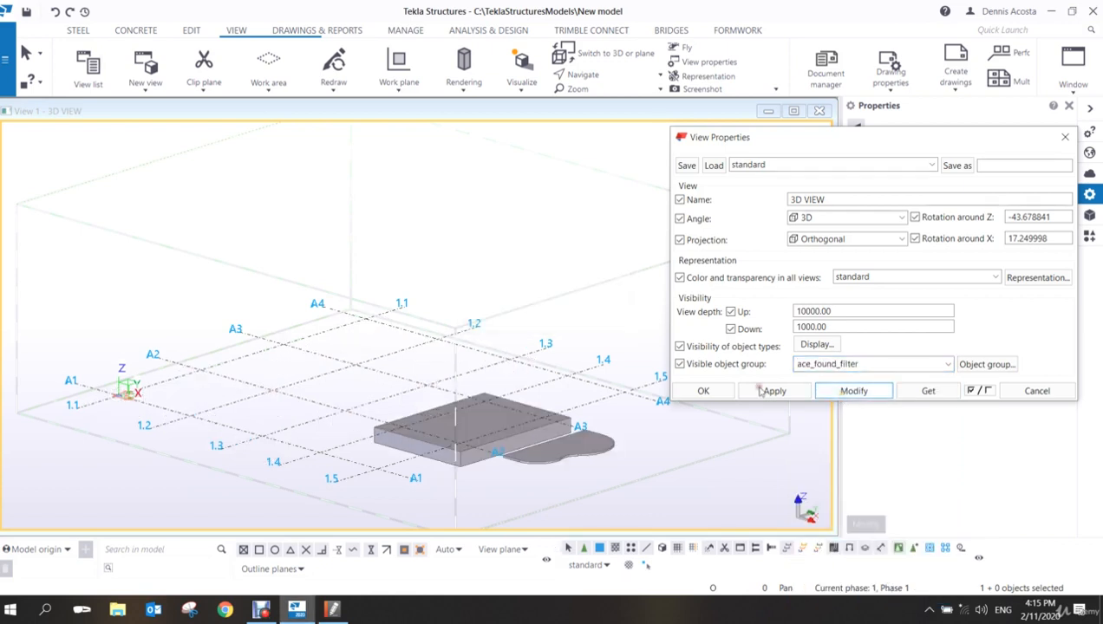
- Restore the standard visible object group for the 3D view, apply it, and close the view properties
left_click(479, 379)
middle_click_drag(479, 379, 391, 307)
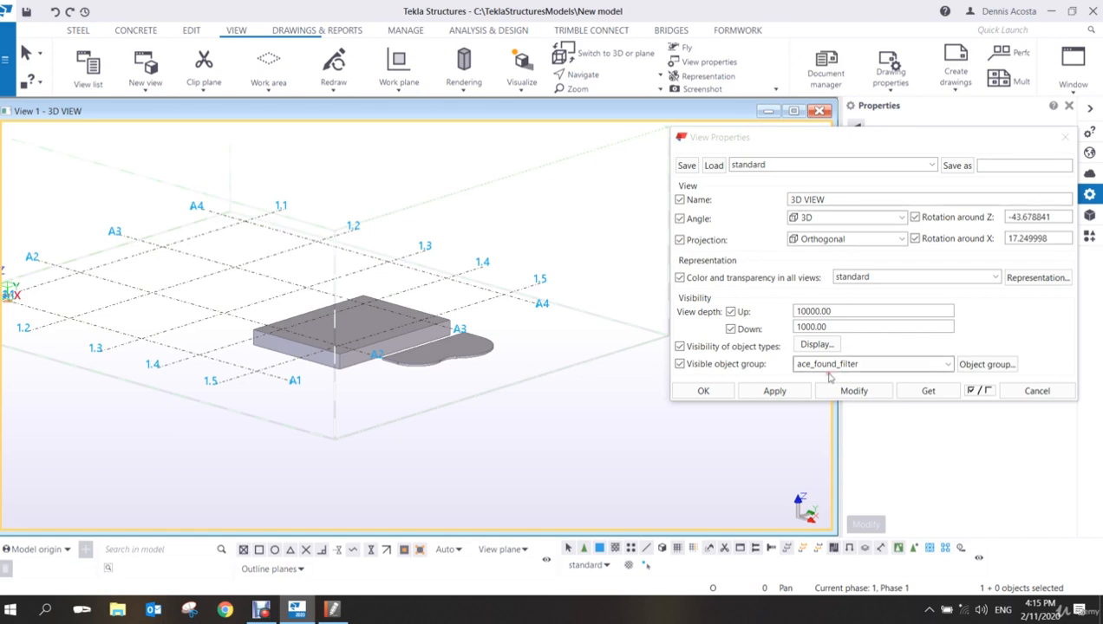
left_click(949, 365)
scroll(867, 434, "up", 1)
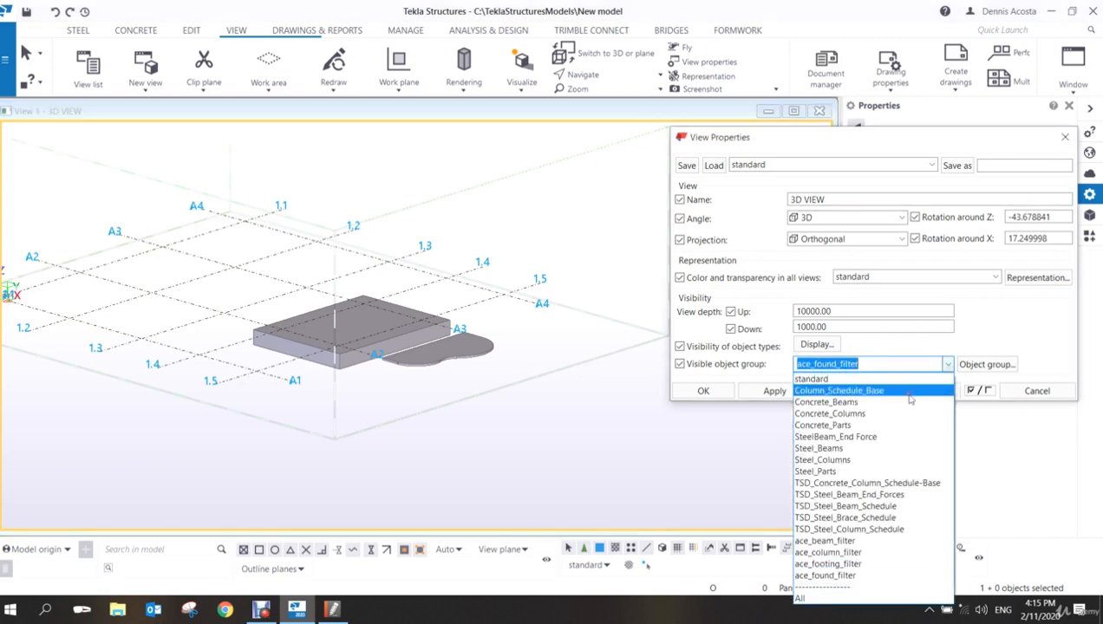
left_click(846, 378)
left_click(853, 391)
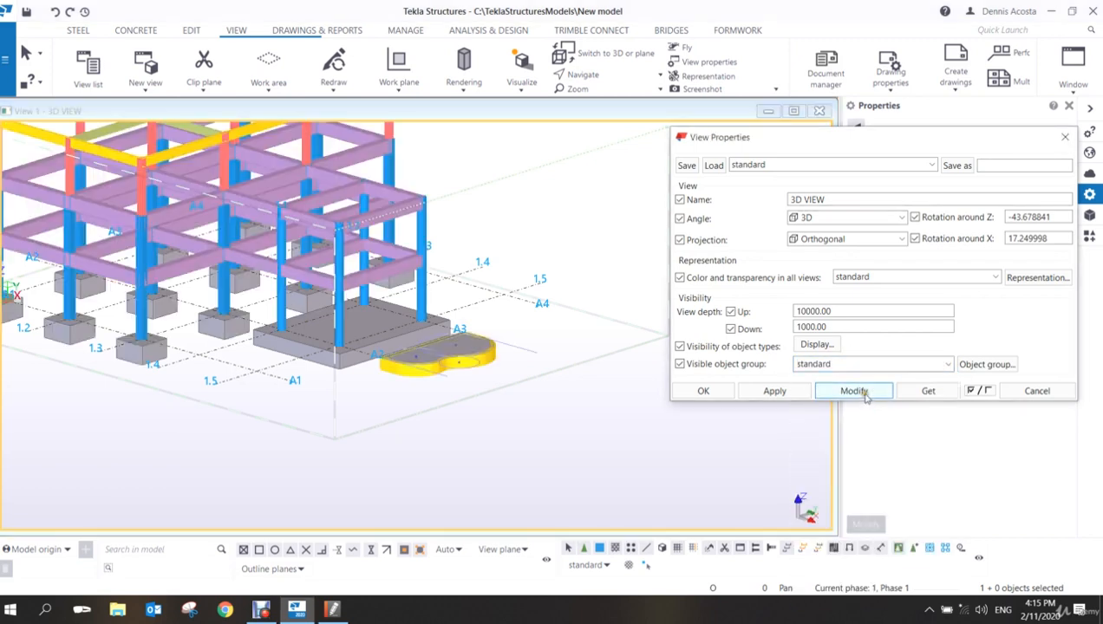
middle_click_drag(463, 383, 464, 408)
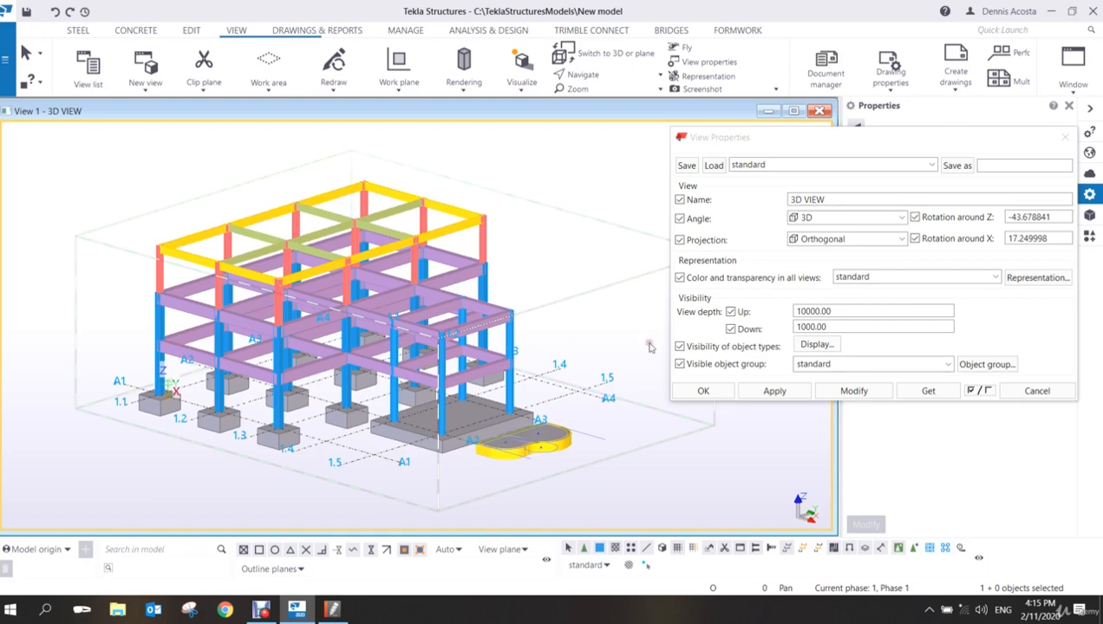
left_click(1032, 390)
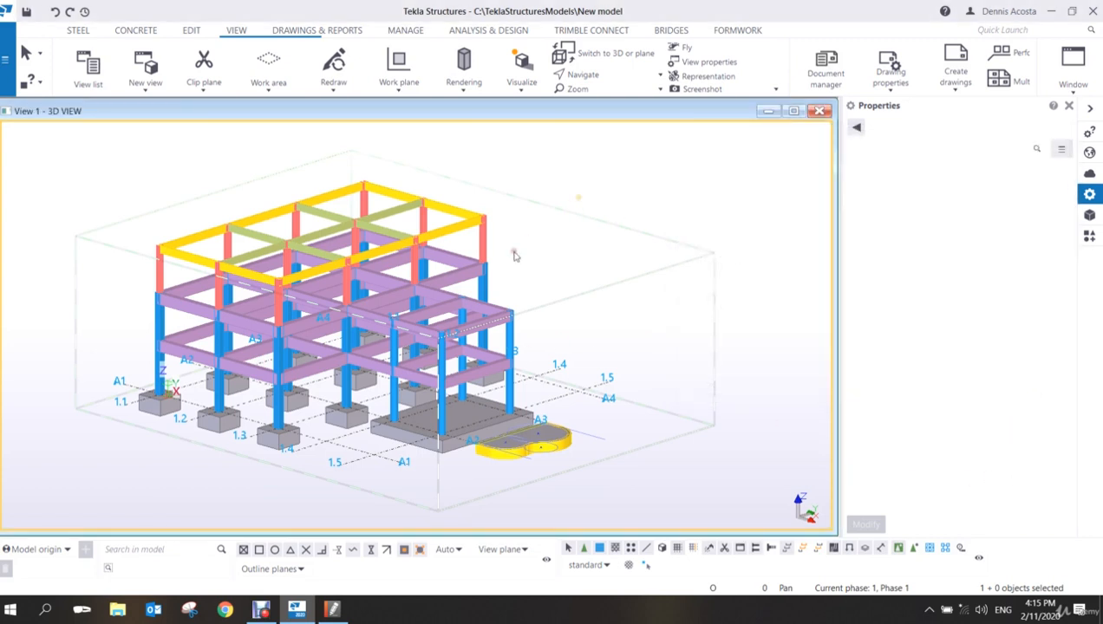
- Select the whole building in the 3D view to check its part labels, then clear the selection
middle_click_drag(515, 257, 550, 278)
scroll(550, 279, "down", 1)
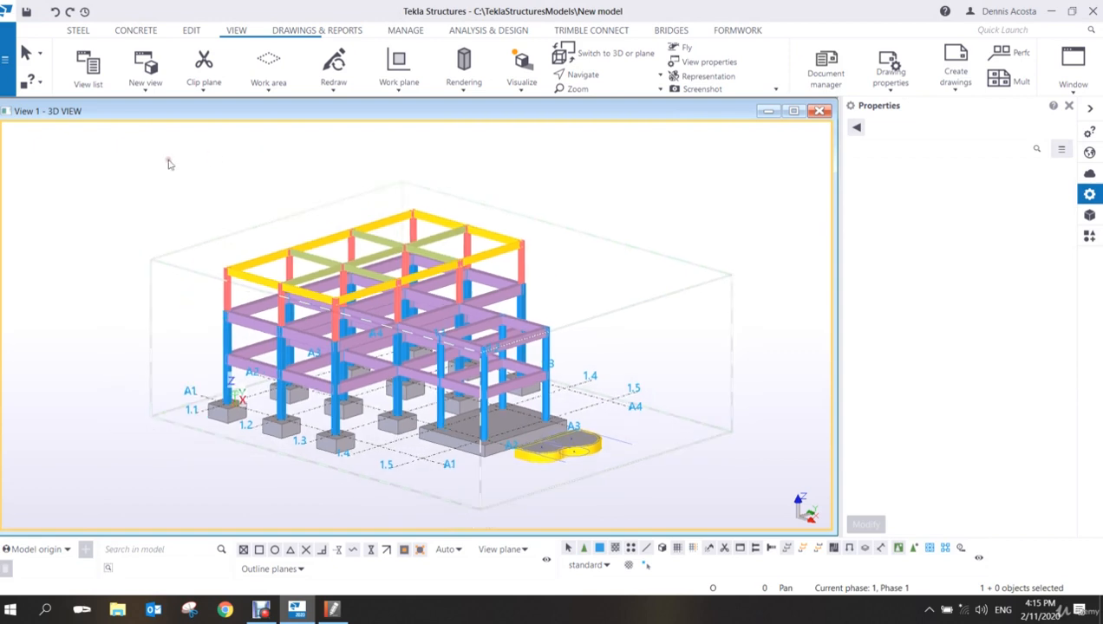
left_click_drag(161, 162, 611, 508)
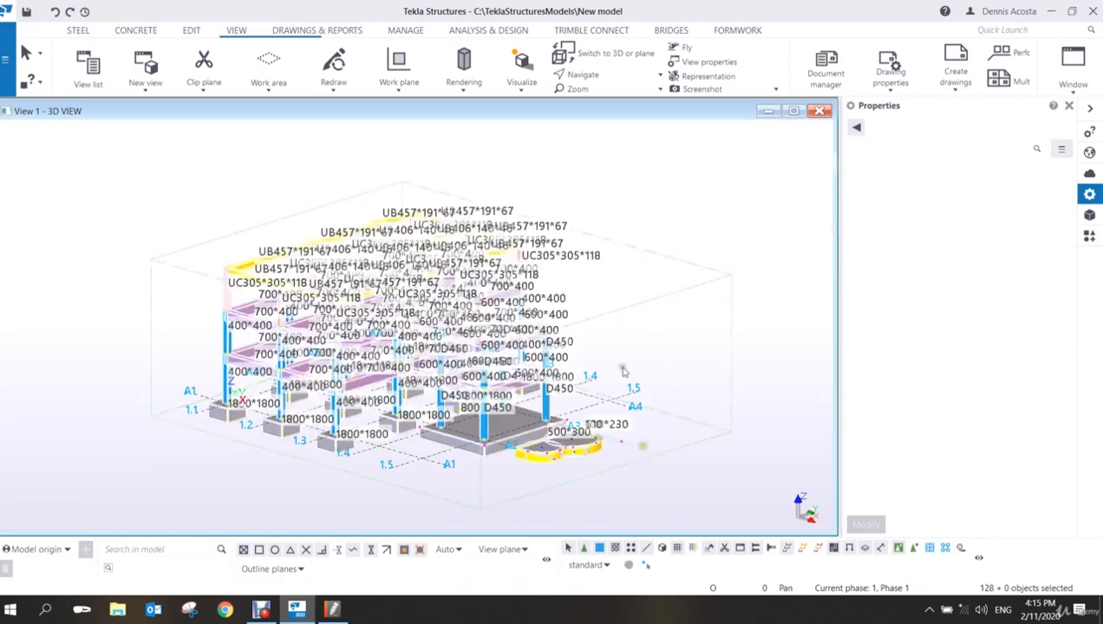
left_click(719, 251)
- Turn off part labels in the 3D view's advanced display settings and accept the view properties
double_click(642, 219)
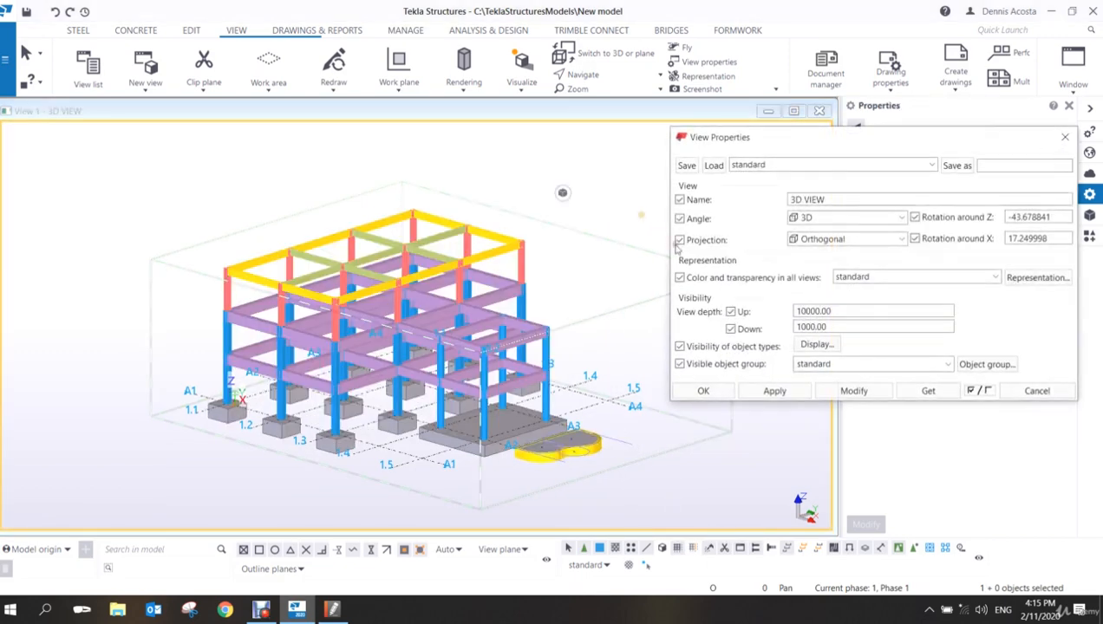
left_click(820, 345)
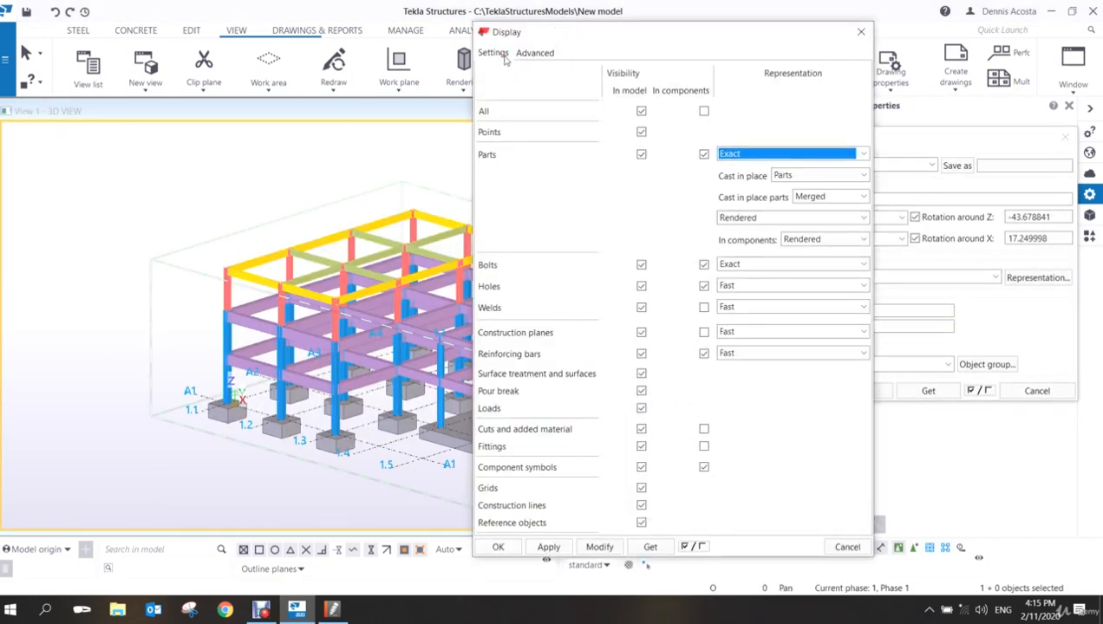
left_click(538, 54)
left_click(556, 125)
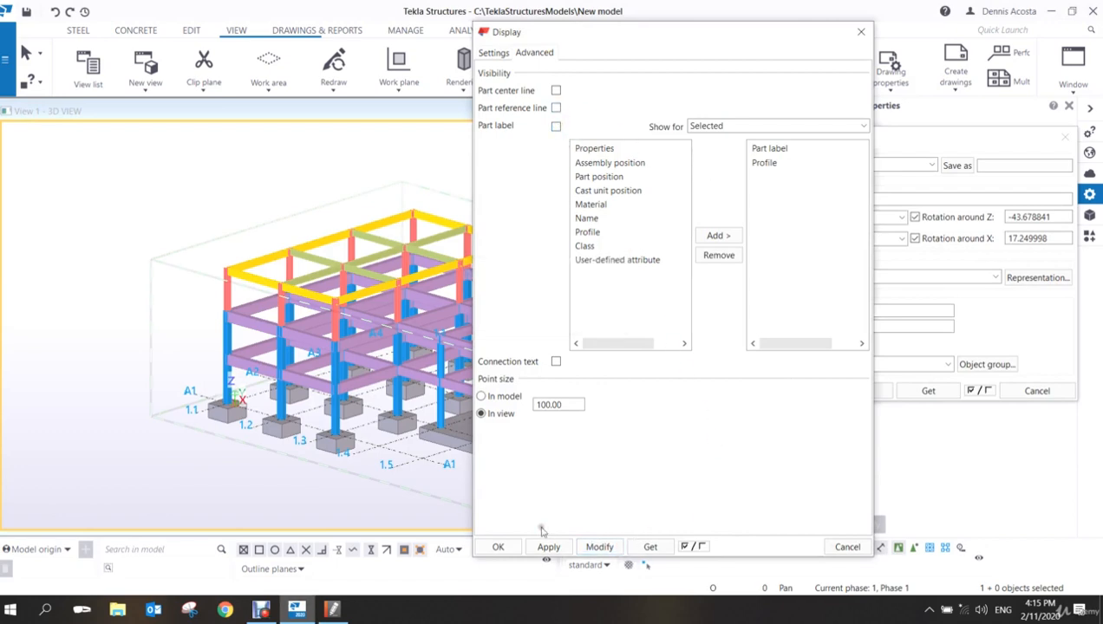
left_click(497, 547)
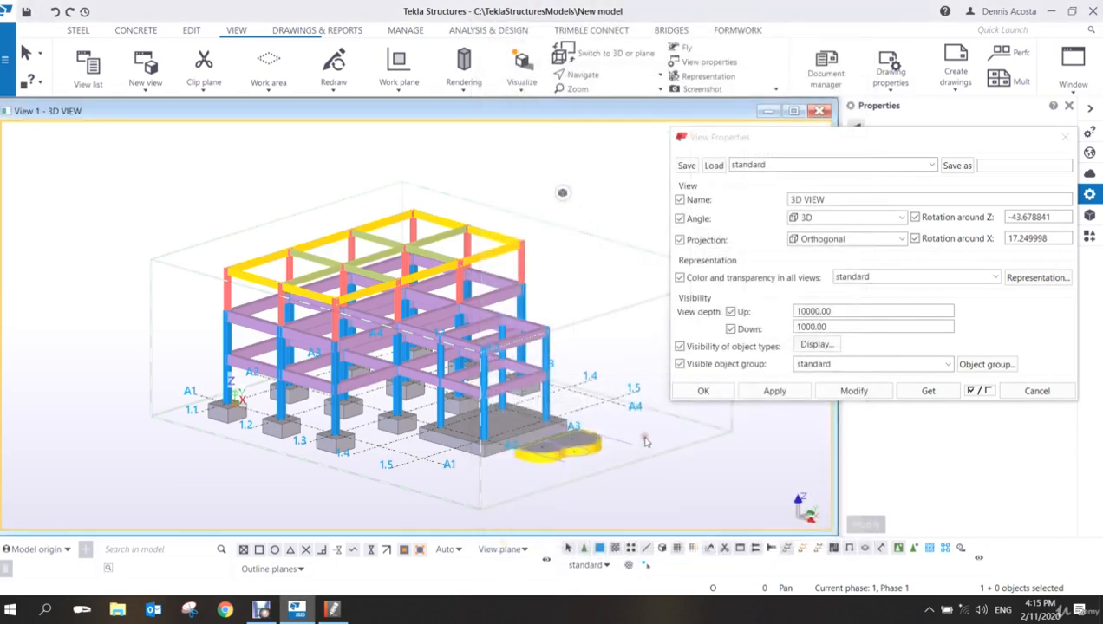
left_click(703, 391)
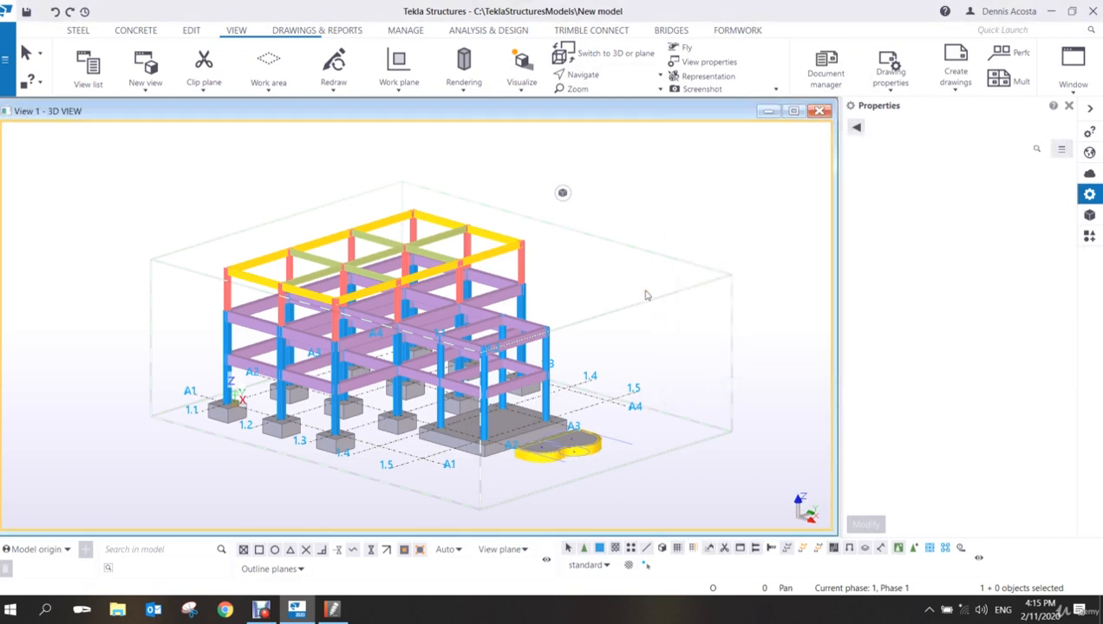
- Switch part rendering to show only selected parts and select the entire building
key("ctrl+5")
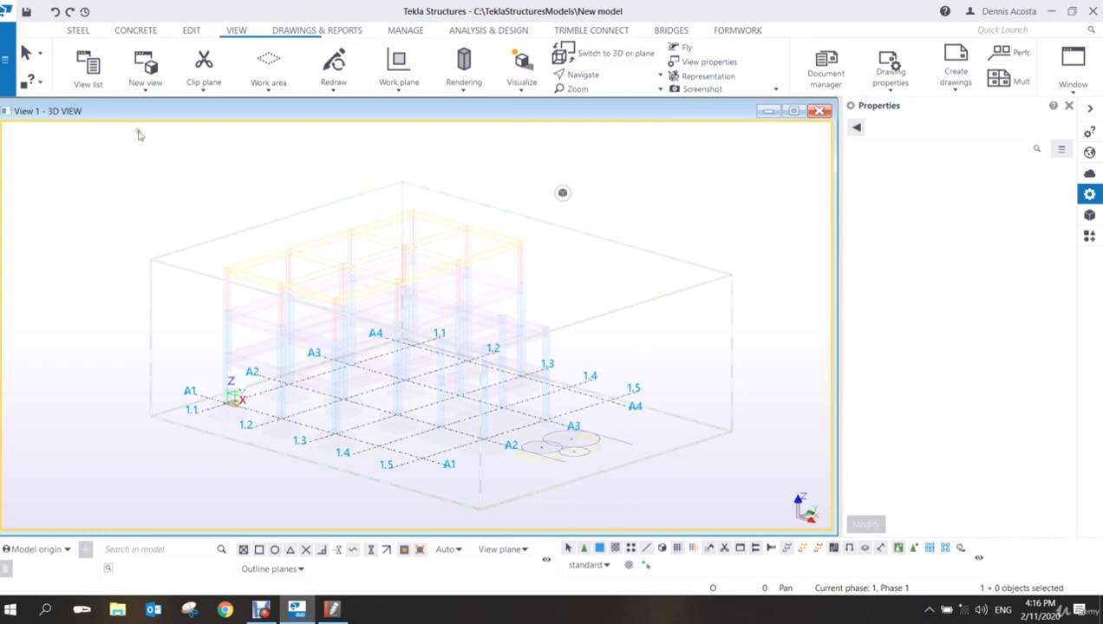
left_click_drag(137, 131, 694, 521)
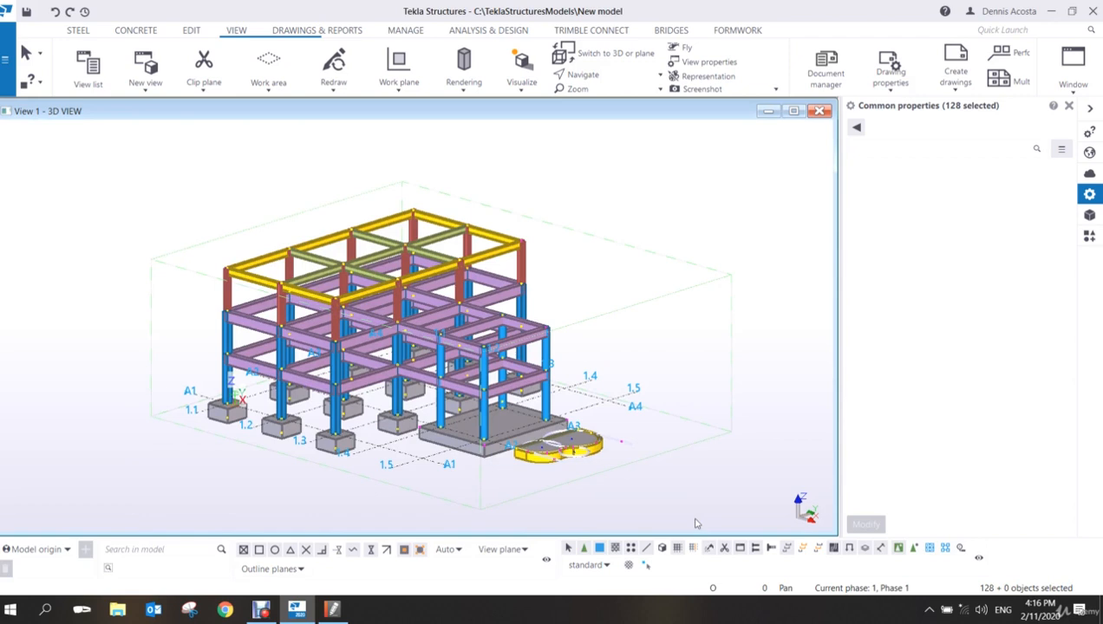
- Set the selection filter to ace_beam_filter and area-select the whole building to pick only its beams
left_click(608, 565)
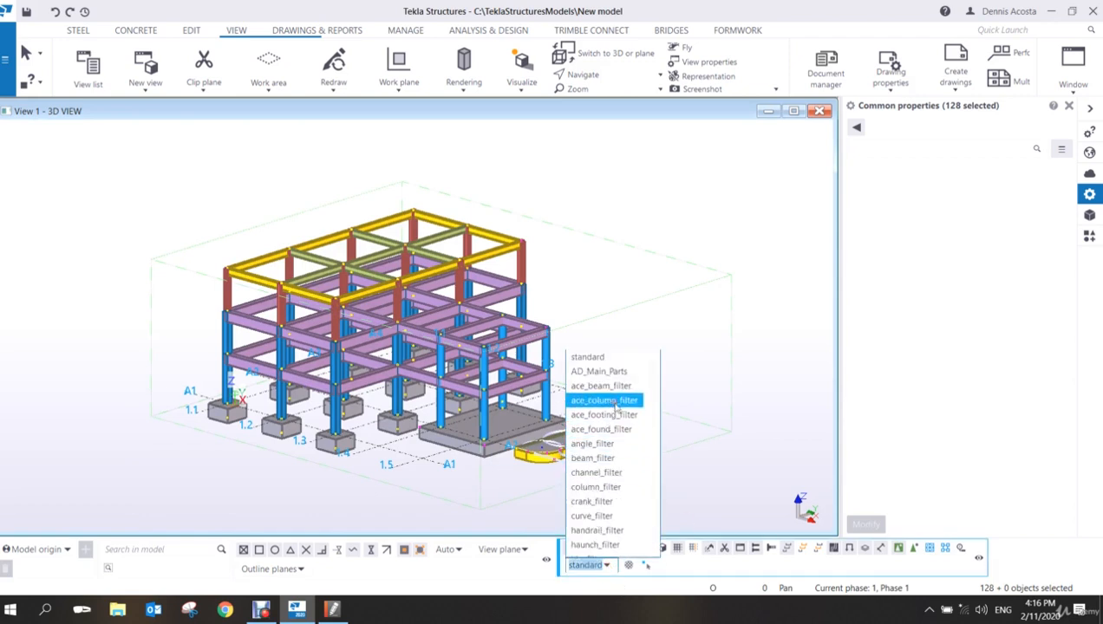
mouse_move(652, 394)
left_mouse_down()
mouse_move(701, 531)
mouse_move(665, 492)
mouse_move(645, 382)
left_mouse_up()
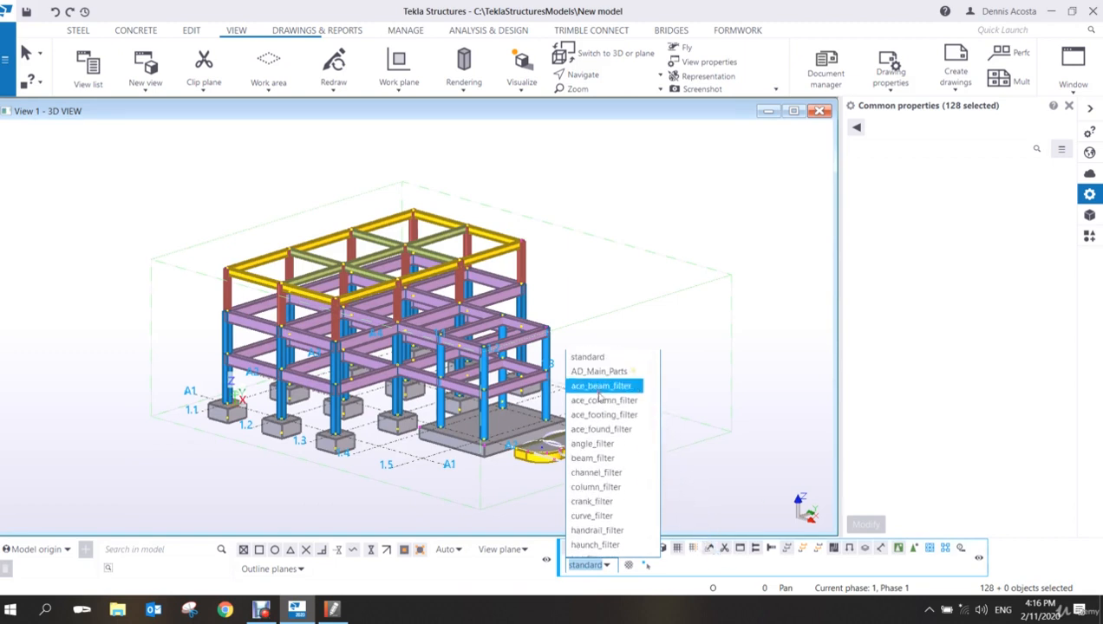
left_click(600, 387)
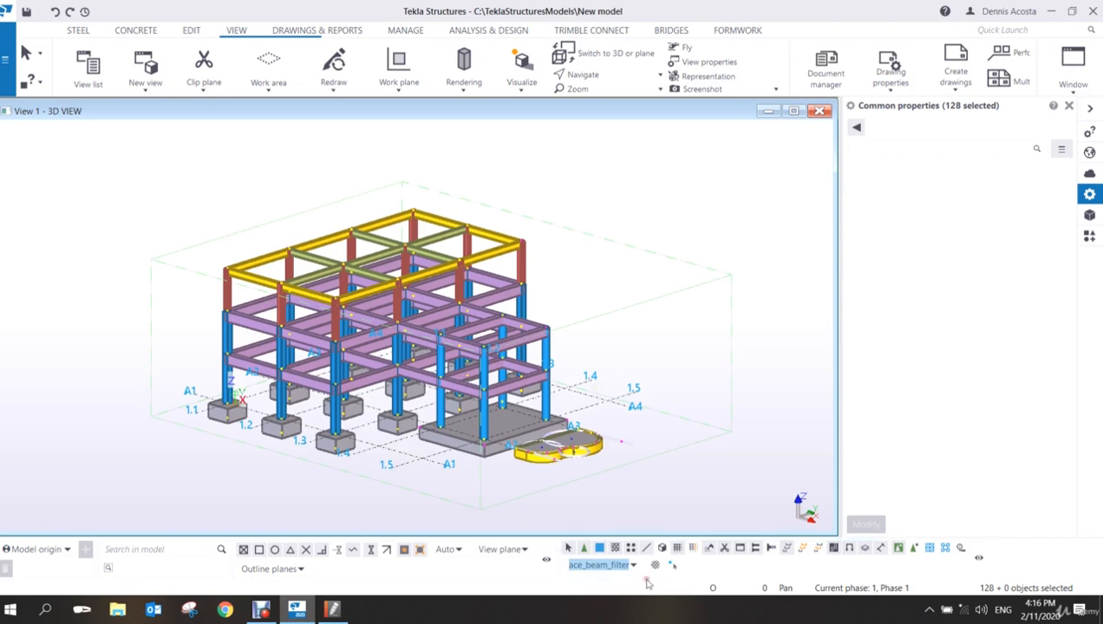
left_click(674, 468)
left_click_drag(161, 149, 665, 505)
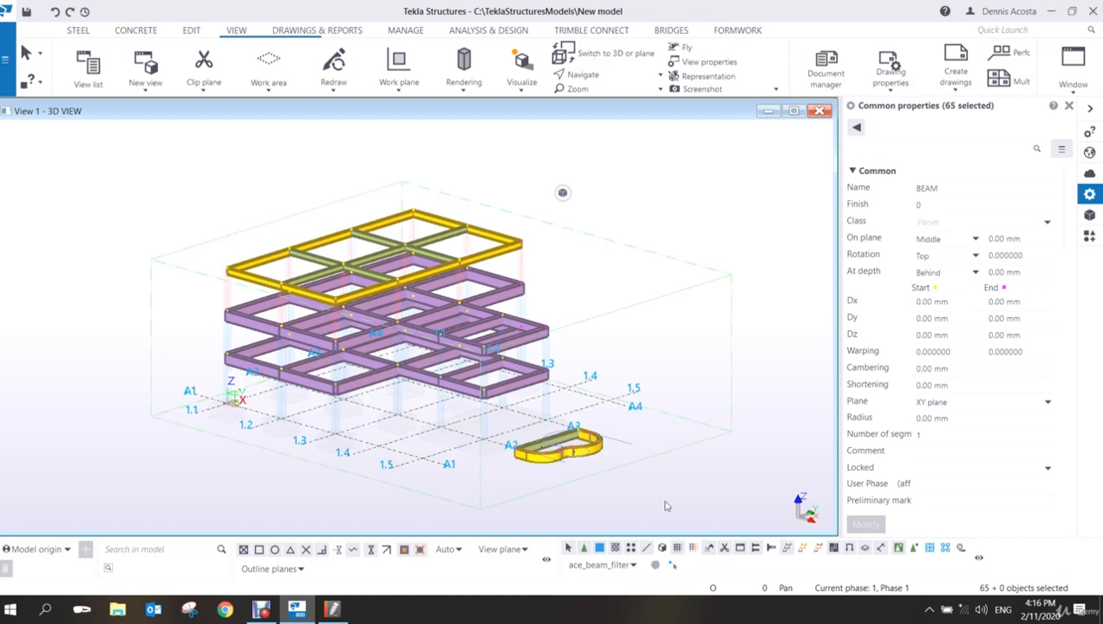
- Set the selection filter to ace_footing_filter and area-select the whole building to pick only its pad footings
left_click(633, 564)
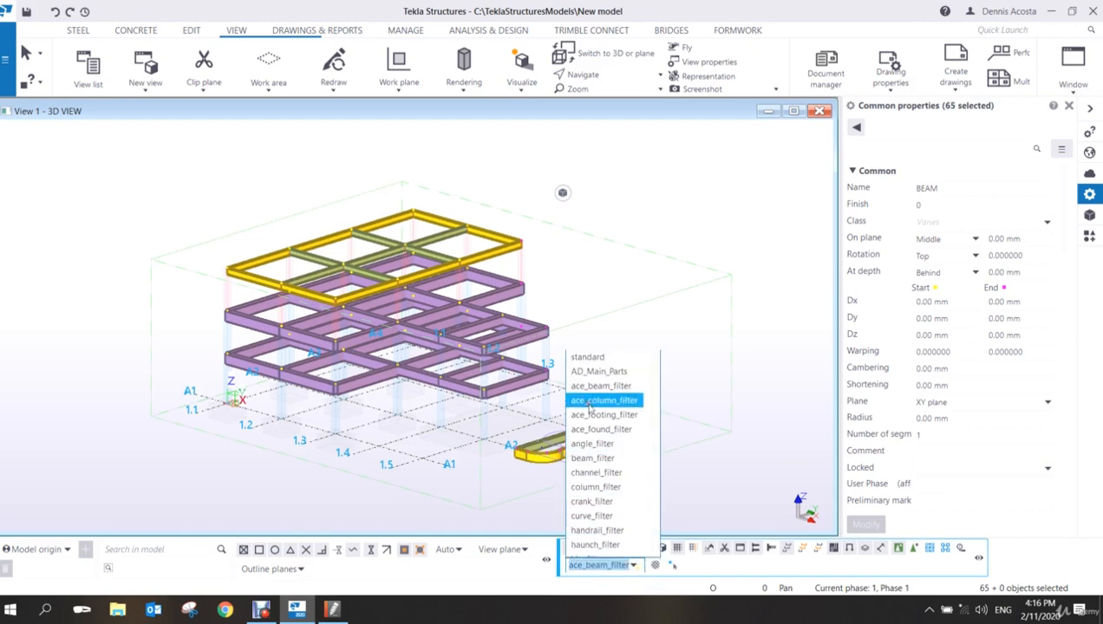
left_click(597, 415)
left_click_drag(128, 156, 813, 529)
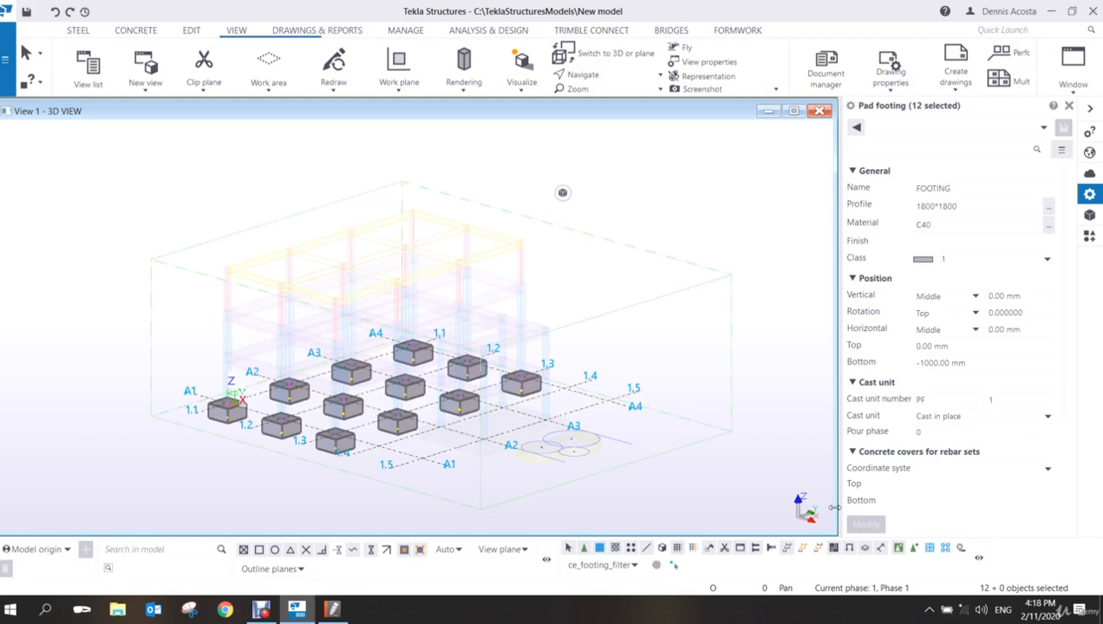
- Open the model folder's attributes subfolder, examine the saved ace_beam_filter files, and close the folder window
left_click(3, 71)
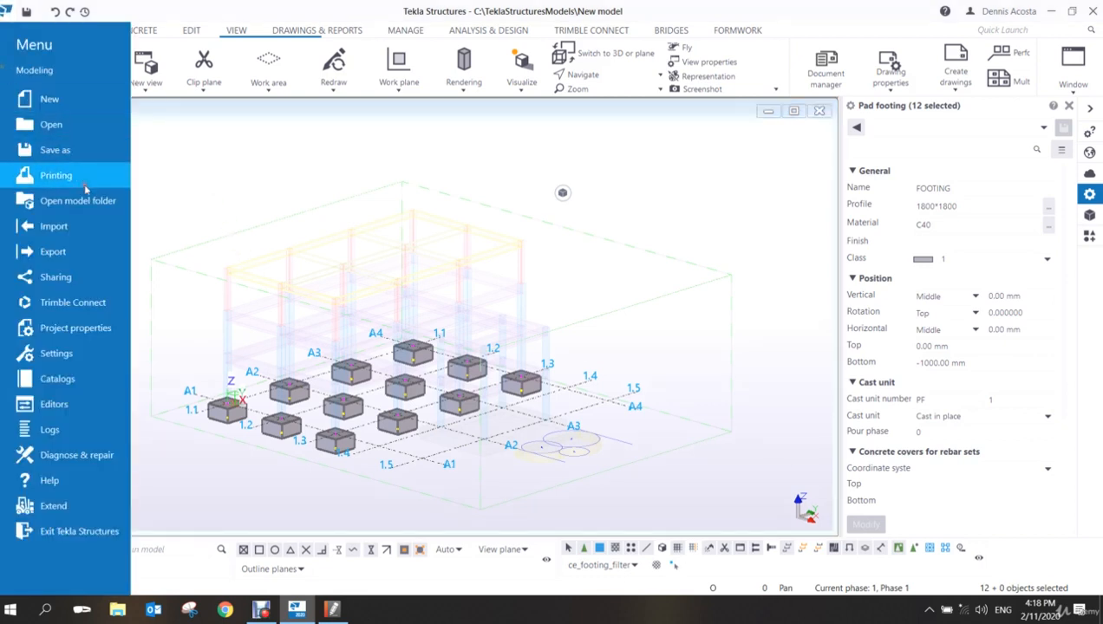
left_click(87, 201)
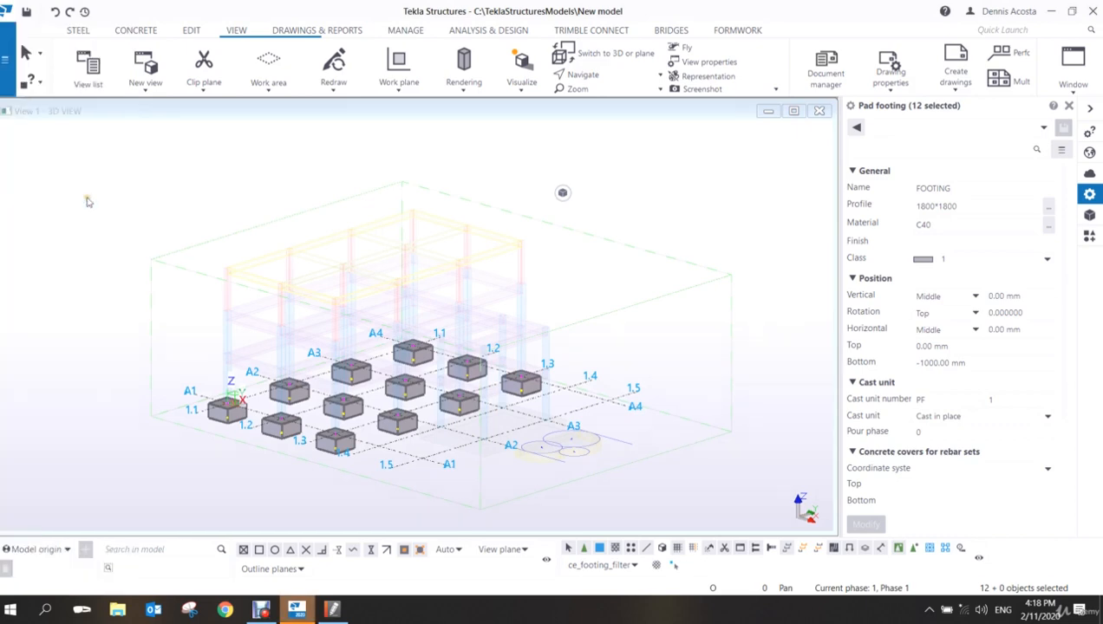
double_click(642, 212)
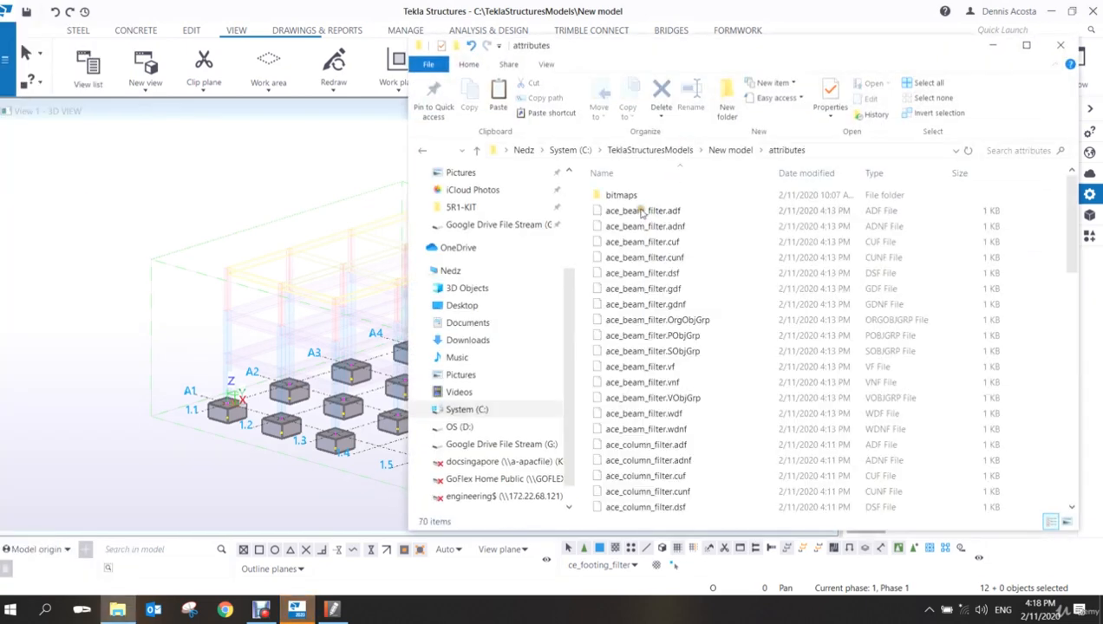
left_click_drag(709, 217, 682, 322)
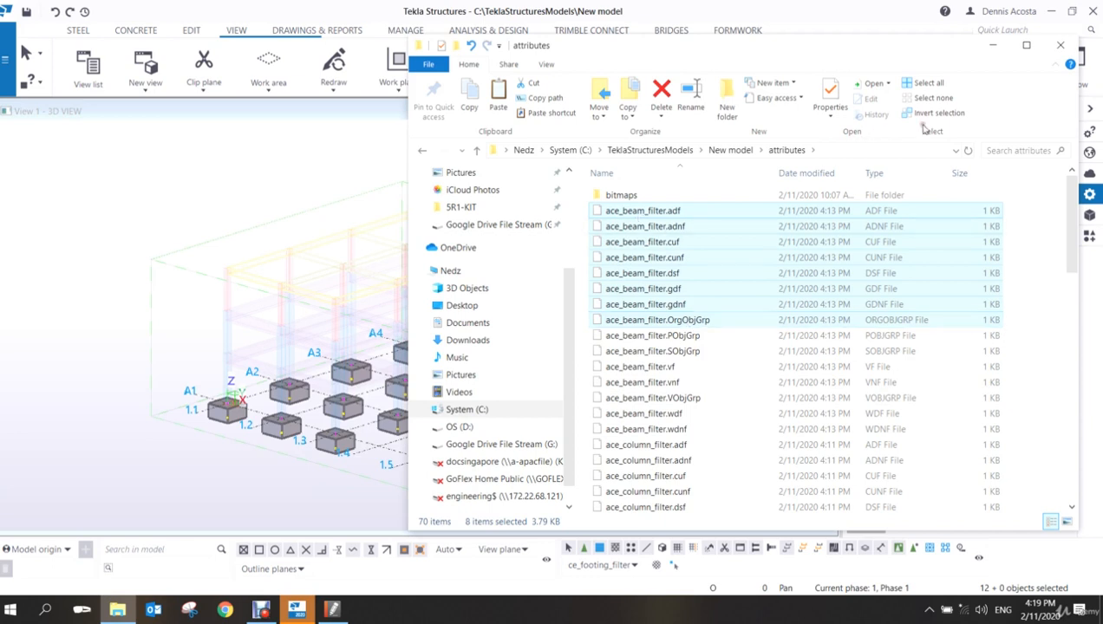
left_click(1059, 45)
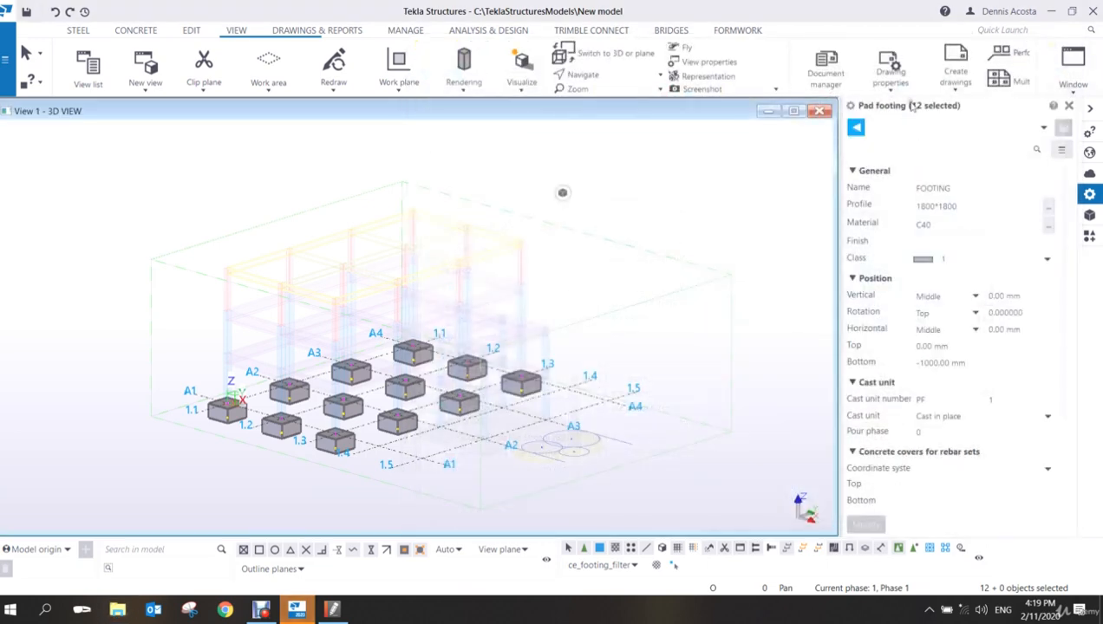
- Create a horizontal clip plane on the top face of the upper concrete floor beams
key("Delete")
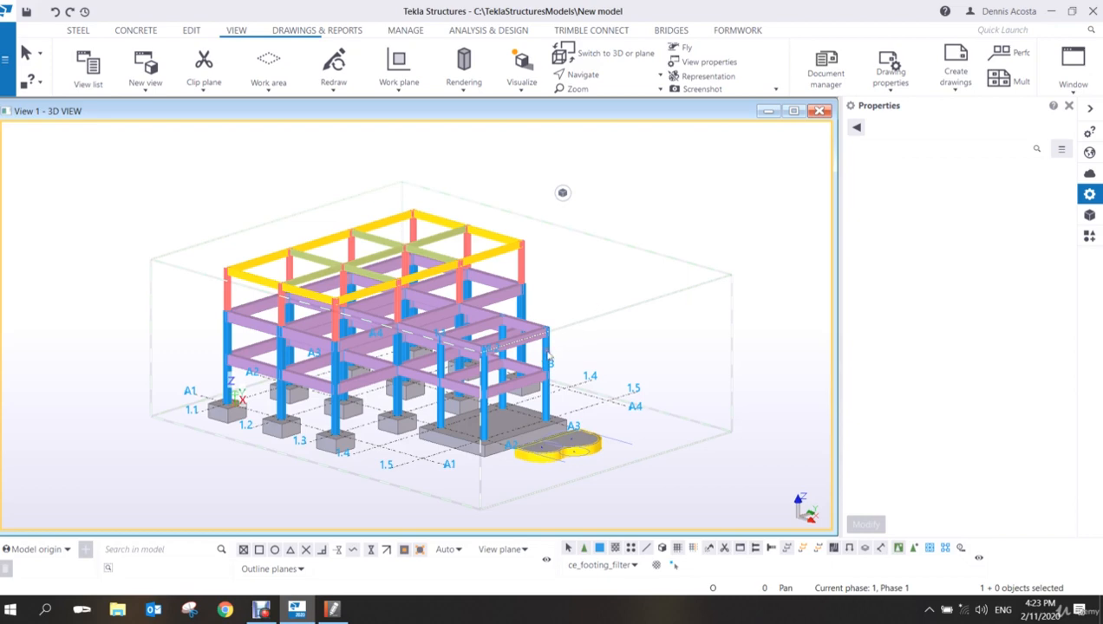
scroll(508, 371, "up", 5)
middle_click_drag(404, 361, 465, 362)
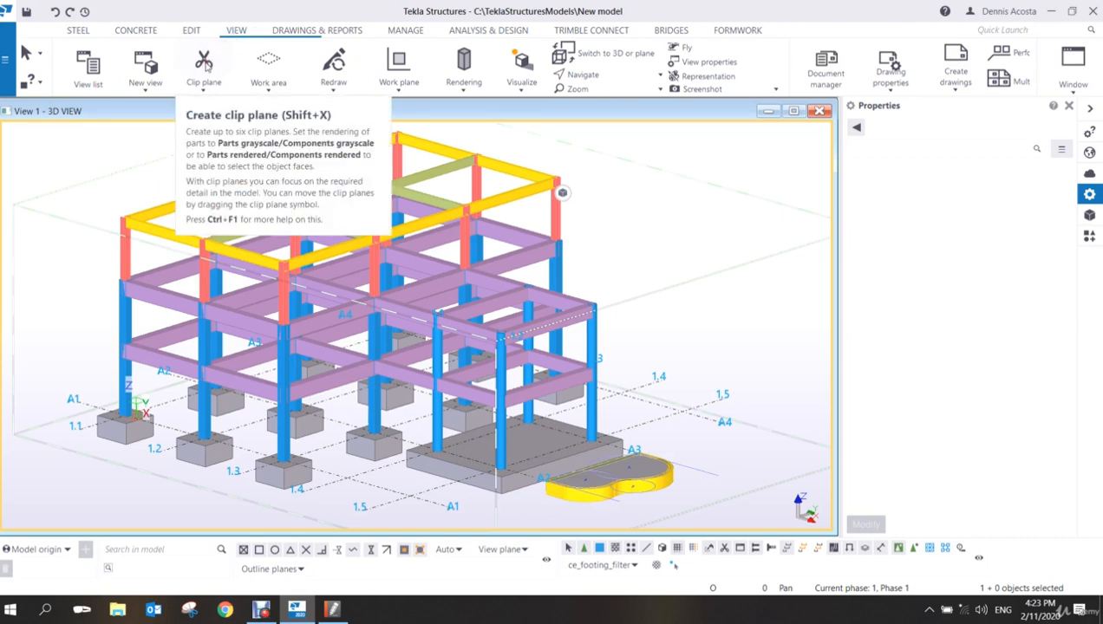
right_click(632, 205)
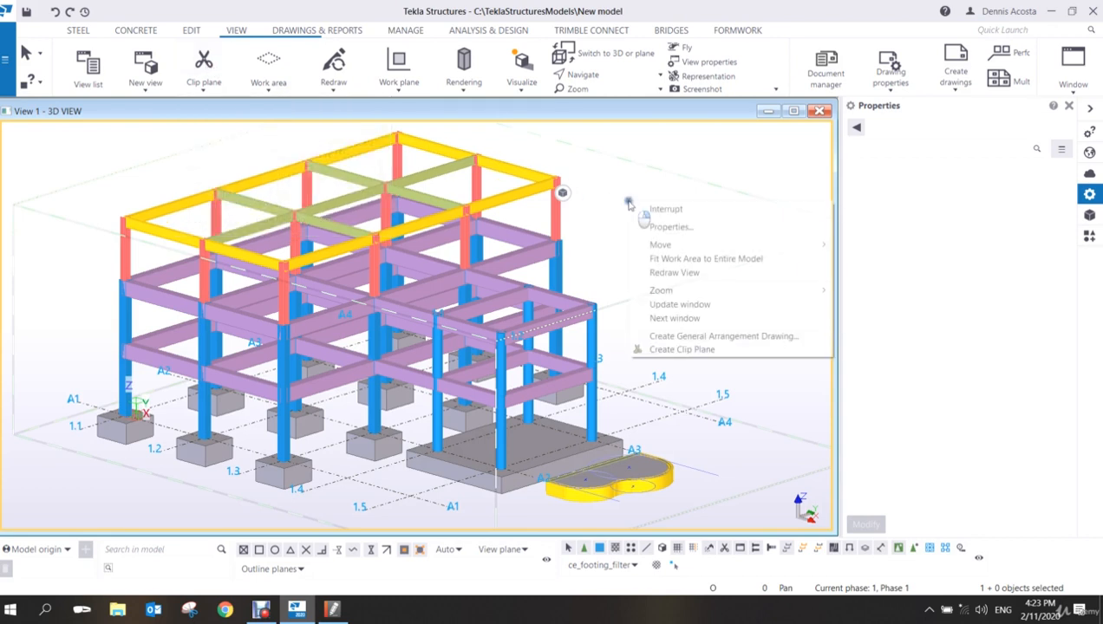
left_click(662, 349)
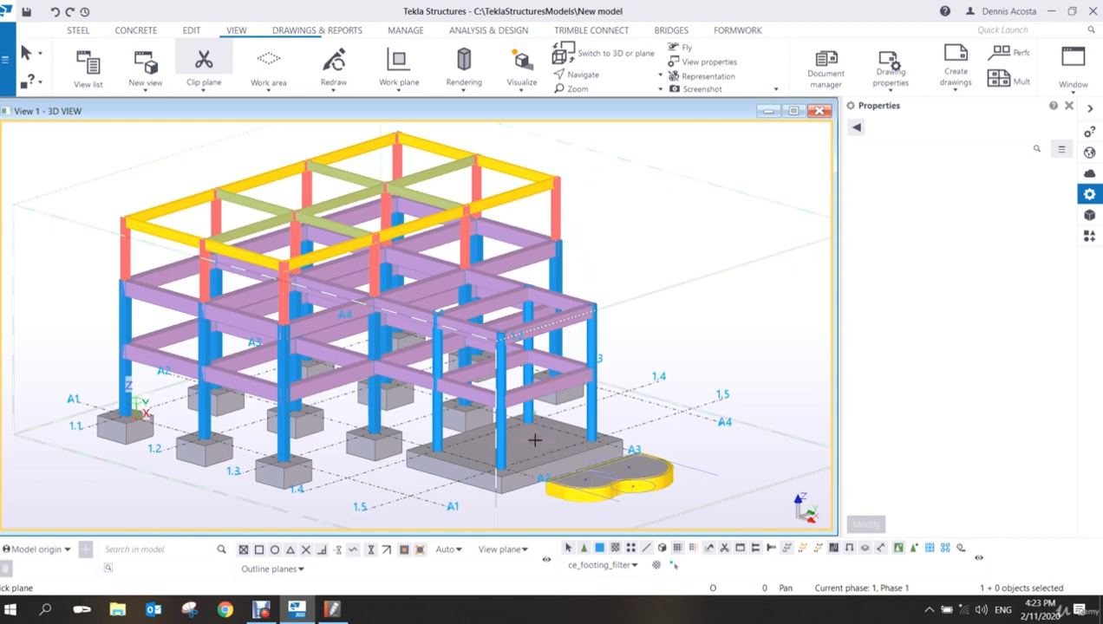
scroll(516, 304, "up", 3)
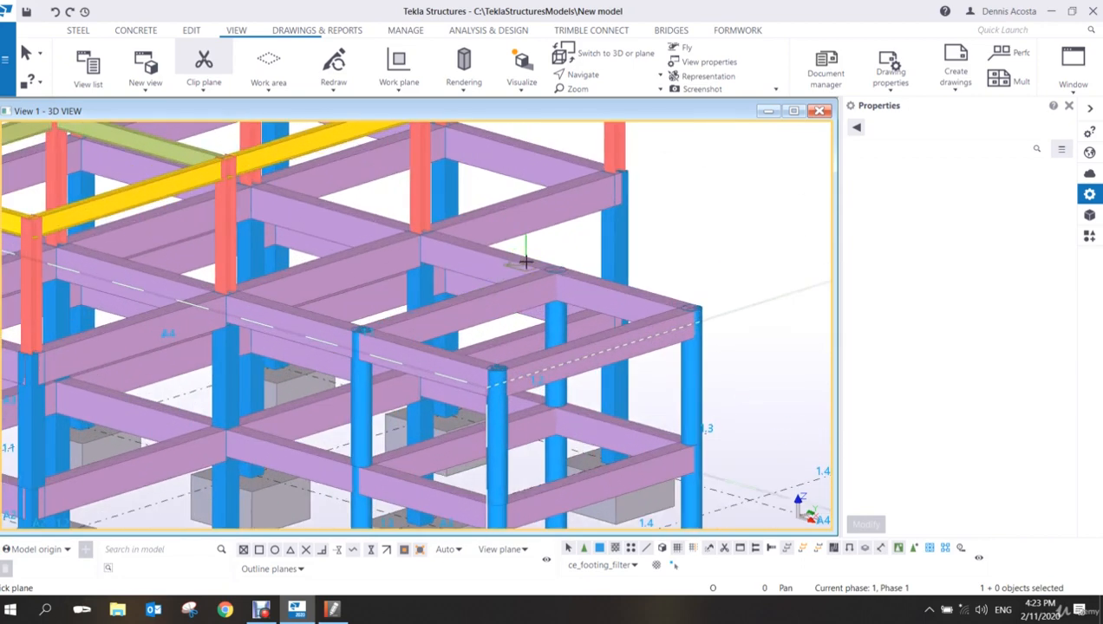
left_click(529, 277)
scroll(528, 278, "down", 3)
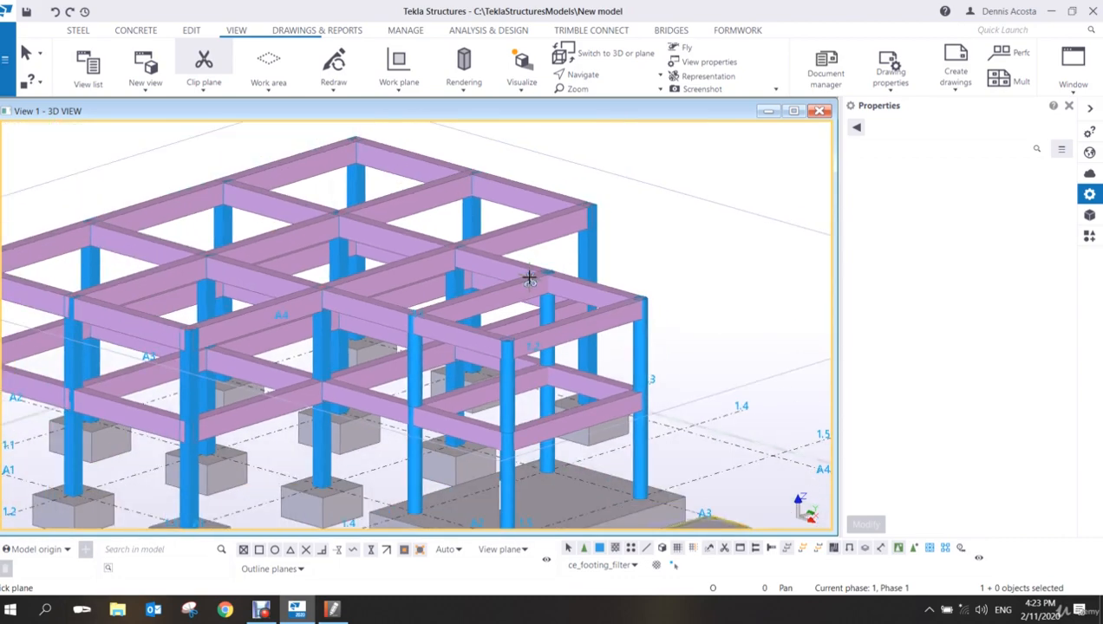
- Add a vertical clip plane parallel to grid line 1.5 at the pool-side end and move it inward between grids 1.2 and 1.3
mouse_move(529, 345)
left_mouse_down()
mouse_move(527, 384)
mouse_move(554, 217)
mouse_move(527, 423)
mouse_move(548, 217)
mouse_move(513, 446)
mouse_move(561, 258)
mouse_move(559, 356)
mouse_move(583, 289)
mouse_move(581, 310)
left_mouse_up()
scroll(531, 369, "down", 2)
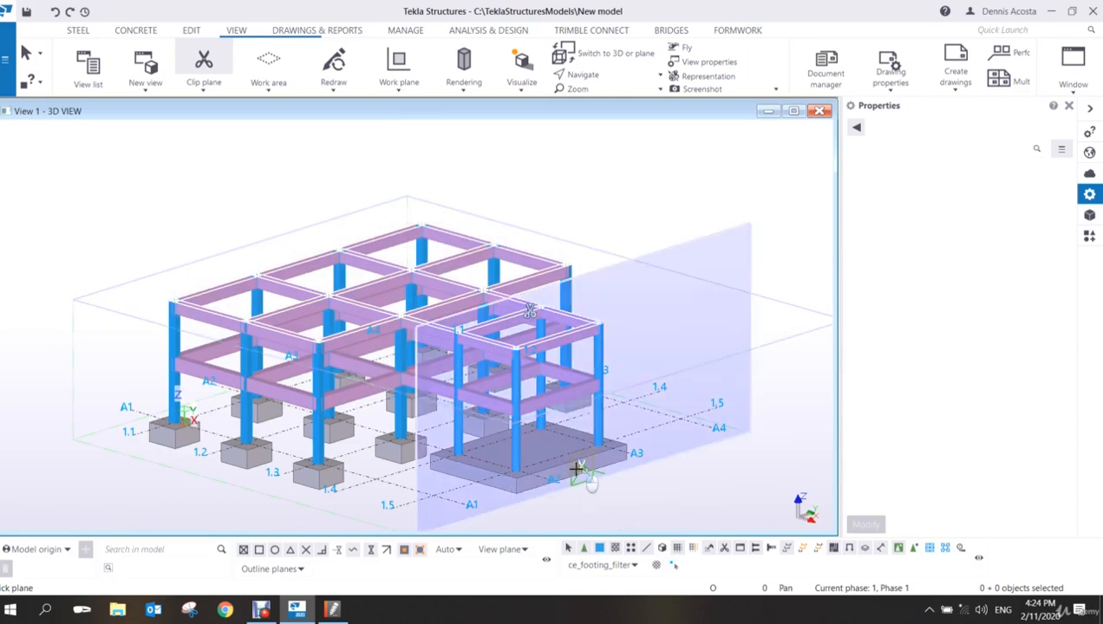
left_click(504, 445)
left_click_drag(507, 419, 427, 355)
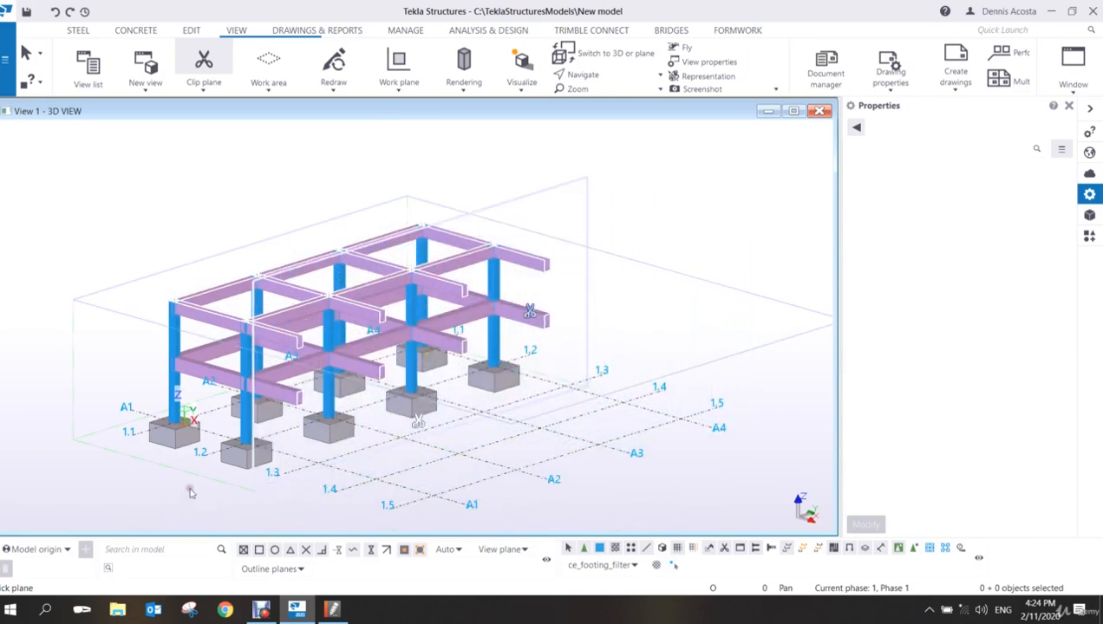
- Add a vertical clip plane on the A1-side footing face, move it between grids A3 and A4, and slightly raise the horizontal clip plane
left_click(236, 449)
left_click_drag(289, 428, 437, 387)
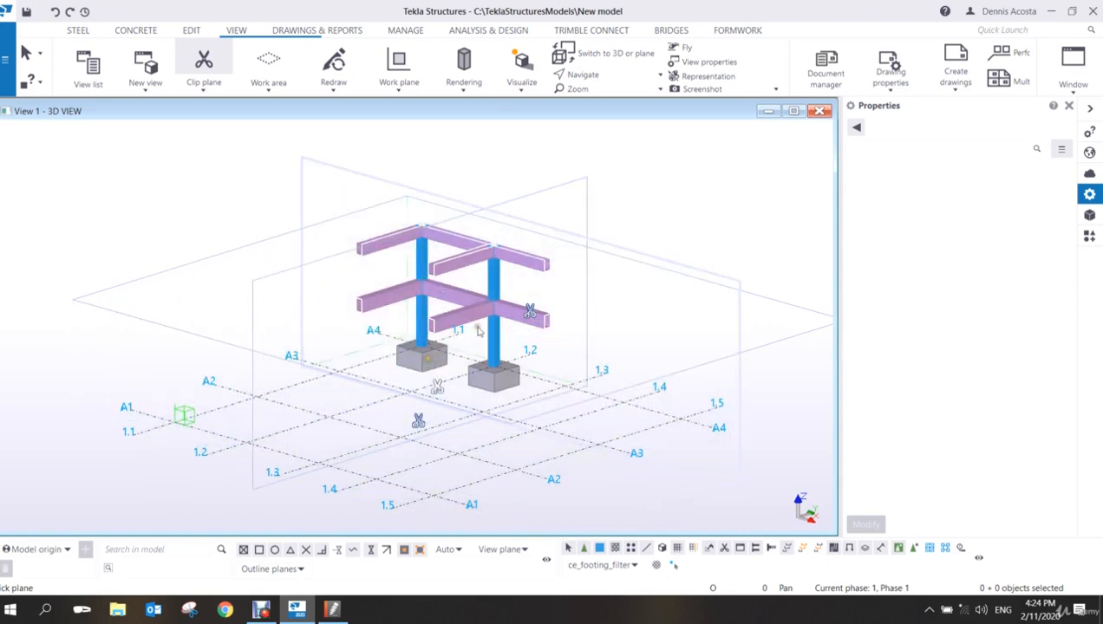
left_click_drag(529, 311, 528, 303)
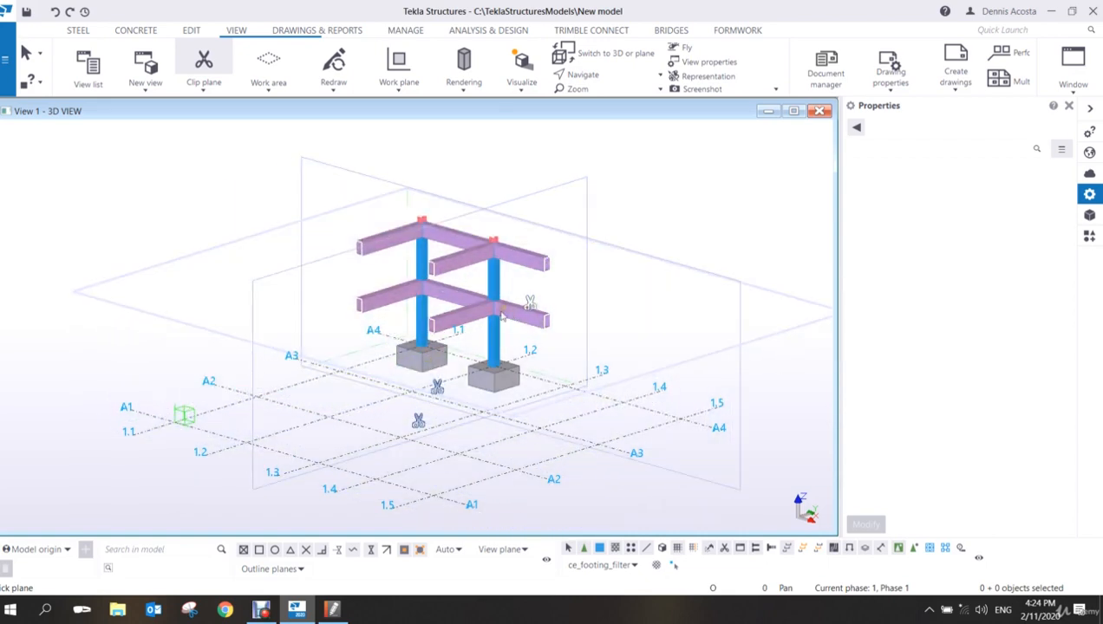
- Move the two vertical clip planes farther inward so that only the single corner column with its footing and beam stubs remains shown
mouse_move(436, 384)
left_mouse_down()
mouse_move(422, 388)
mouse_move(448, 375)
left_mouse_up()
left_click_drag(418, 421, 357, 401)
scroll(416, 312, "up", 5)
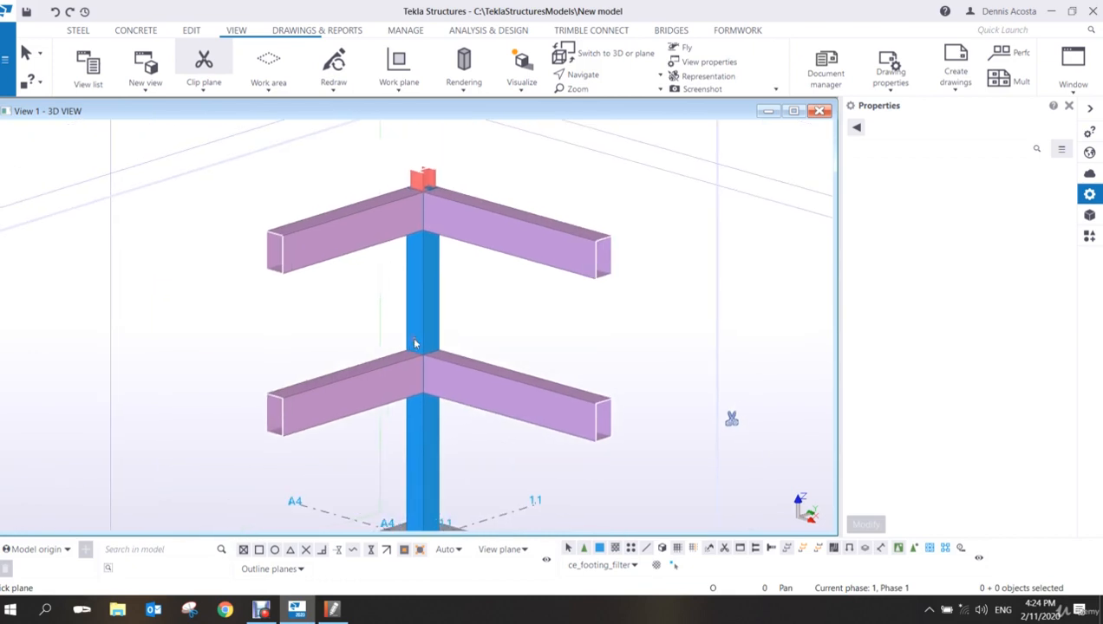
scroll(415, 312, "down", 3)
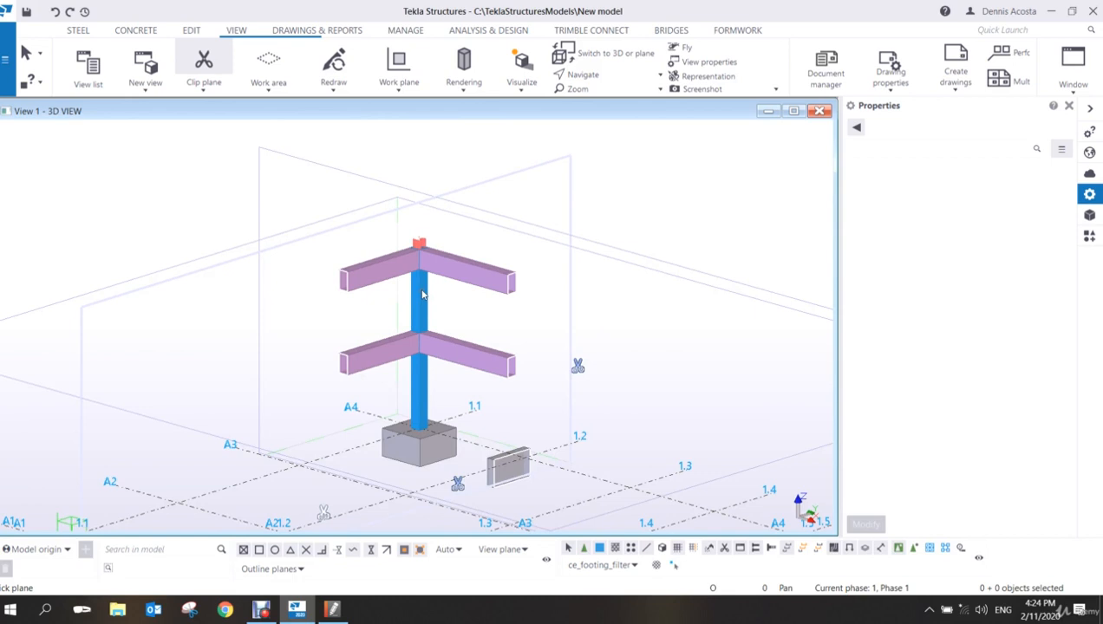
scroll(422, 295, "down", 5)
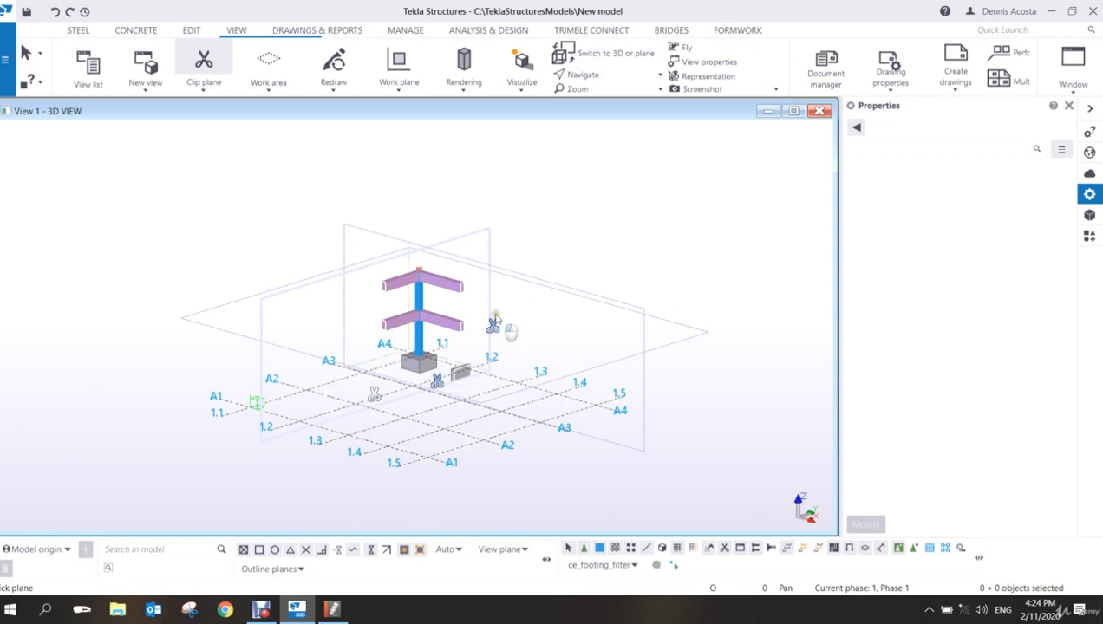
- End the Clip plane command and delete the horizontal and both vertical clip planes
right_click(501, 324)
left_click(541, 330)
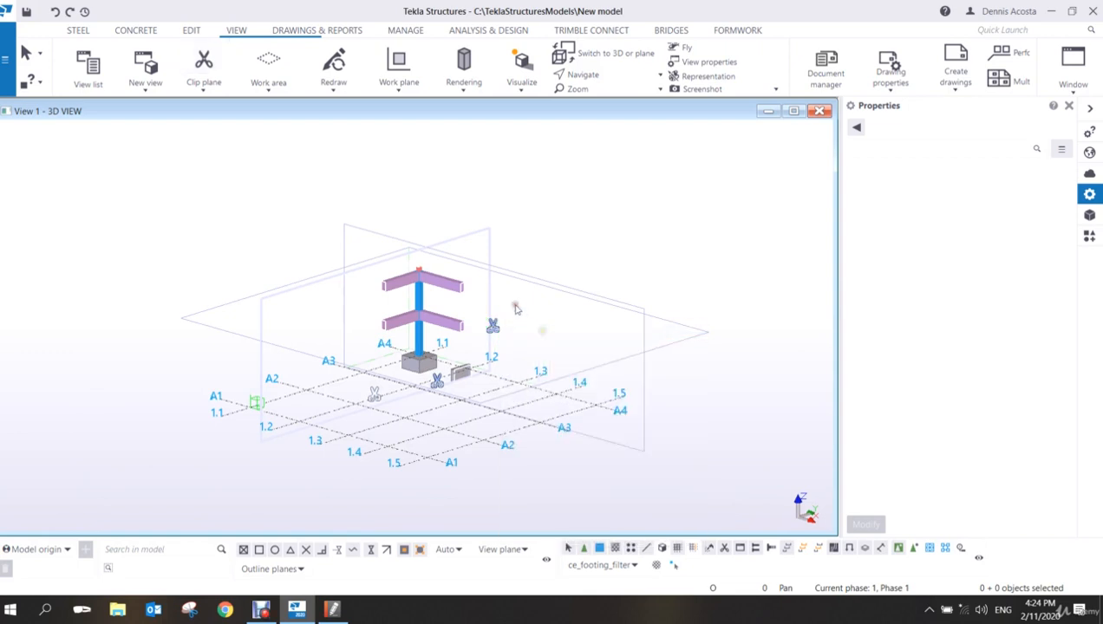
right_click(526, 248)
left_click(545, 257)
key("Delete")
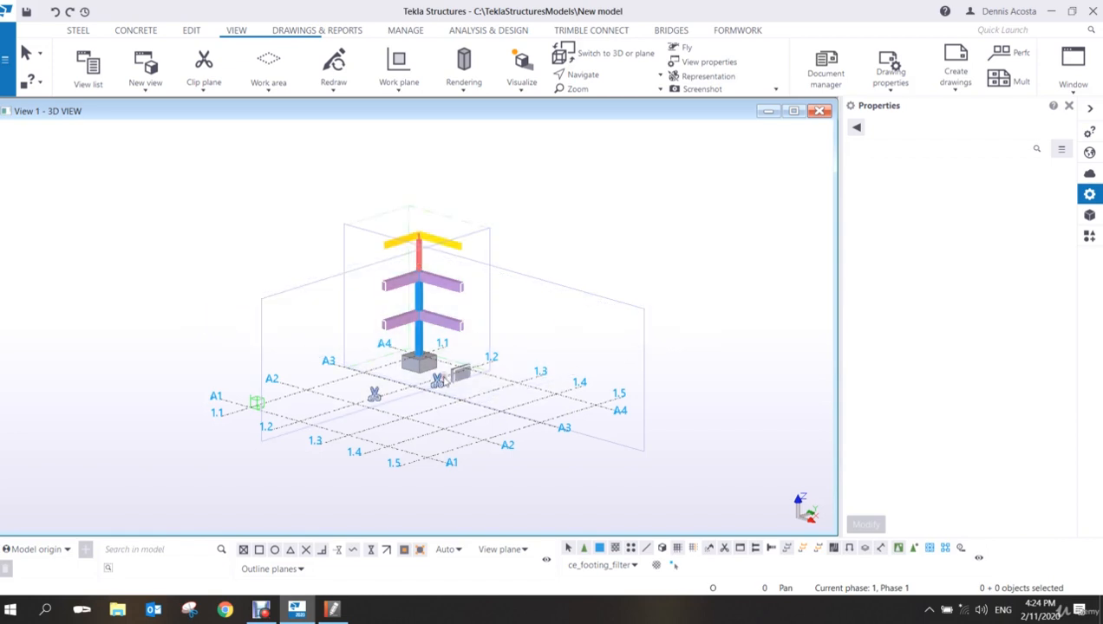
left_click(438, 379)
key("Delete")
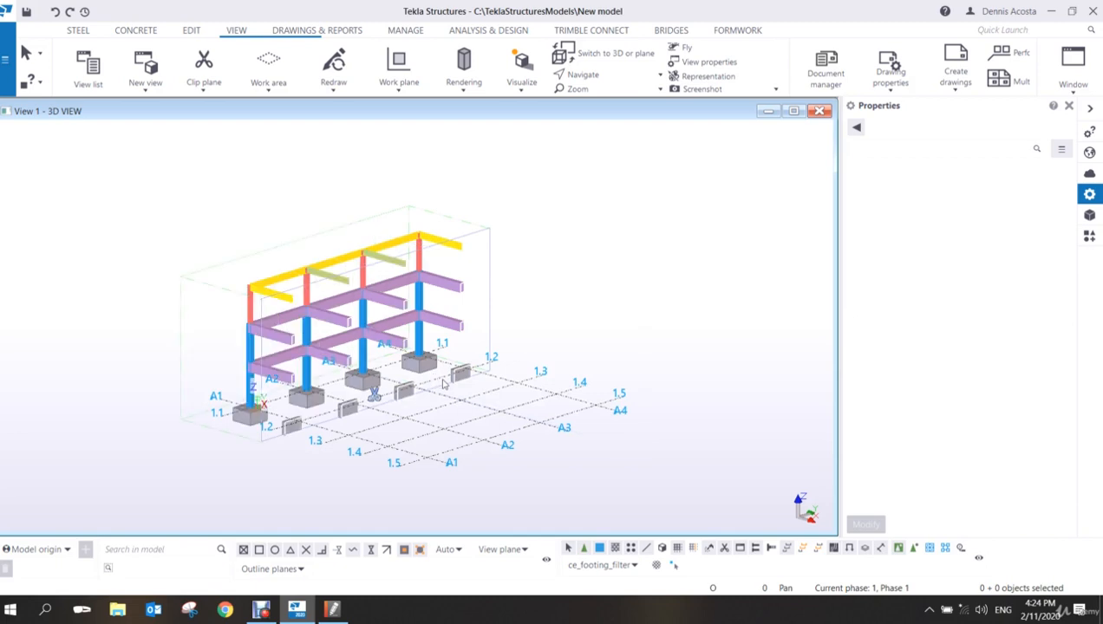
left_click(375, 395)
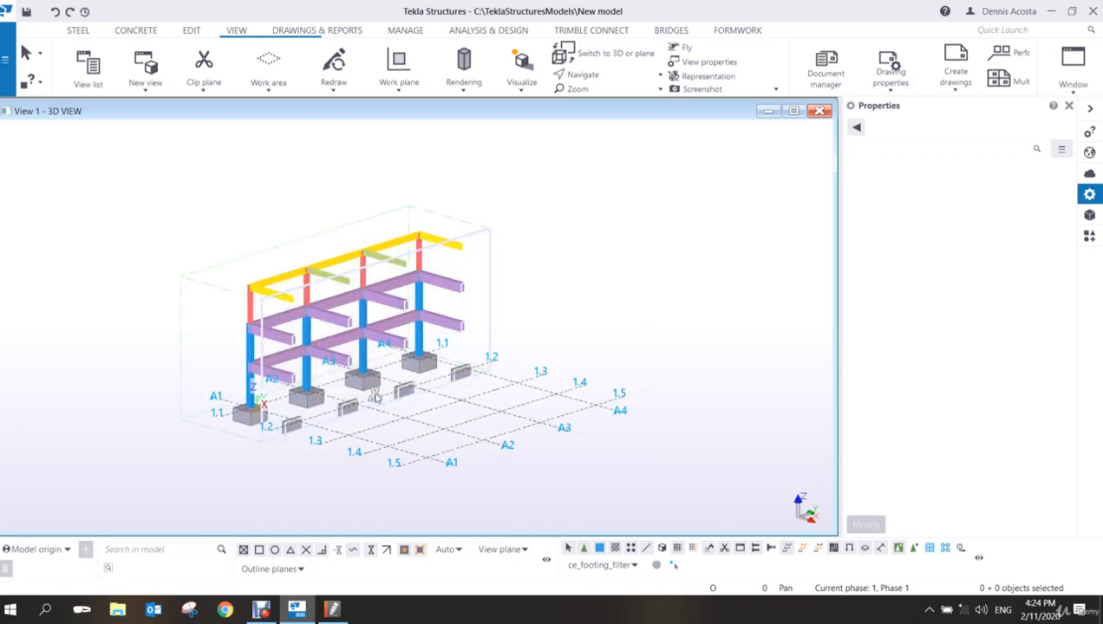
key("Delete")
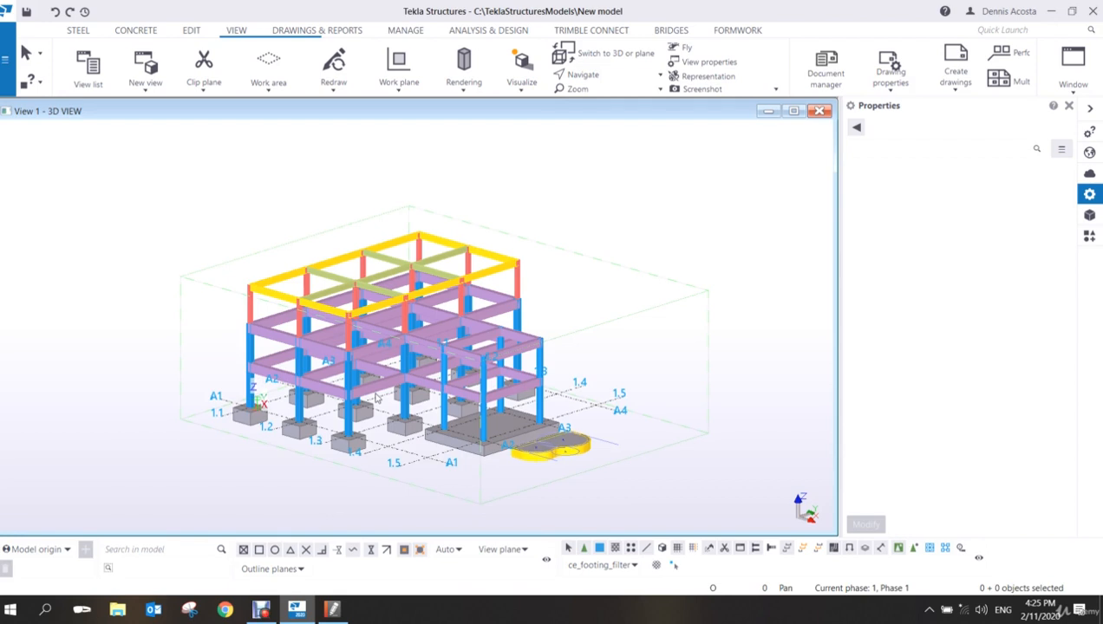
- Set the selection filter to standard and select an upper-storey steel column on the front side of the frame
scroll(424, 348, "up", 5)
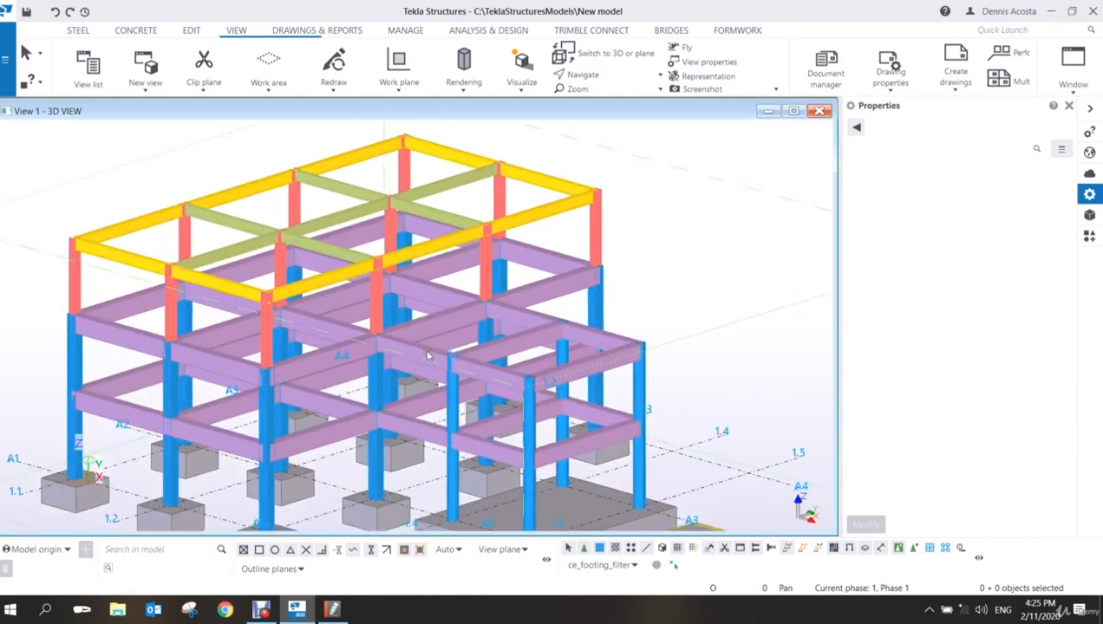
scroll(403, 338, "up", 3)
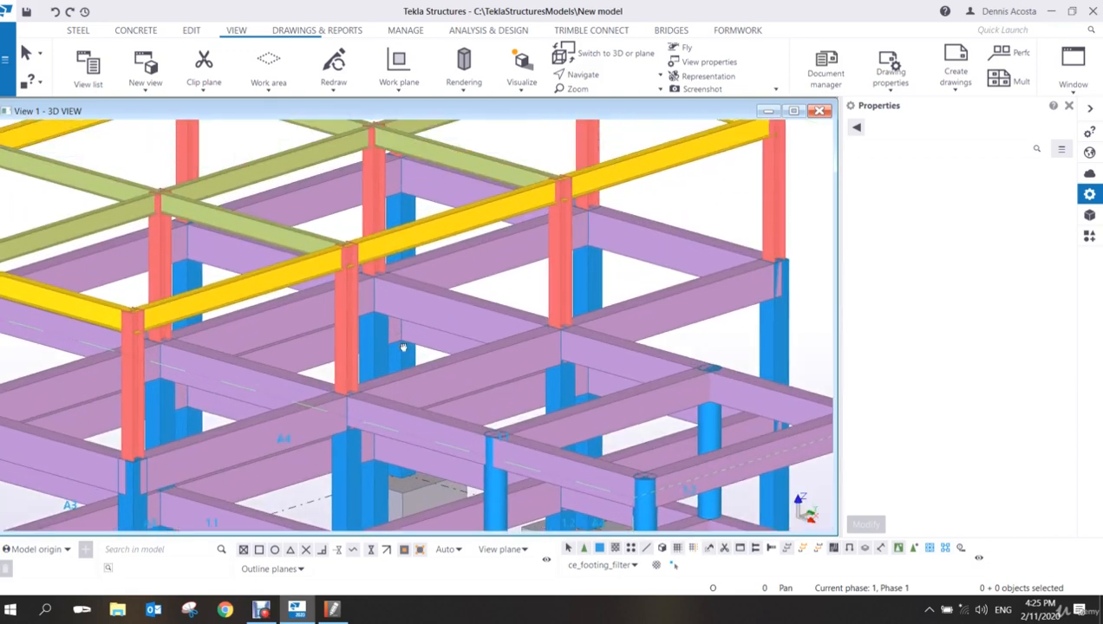
scroll(393, 332, "down", 3)
scroll(364, 356, "up", 3)
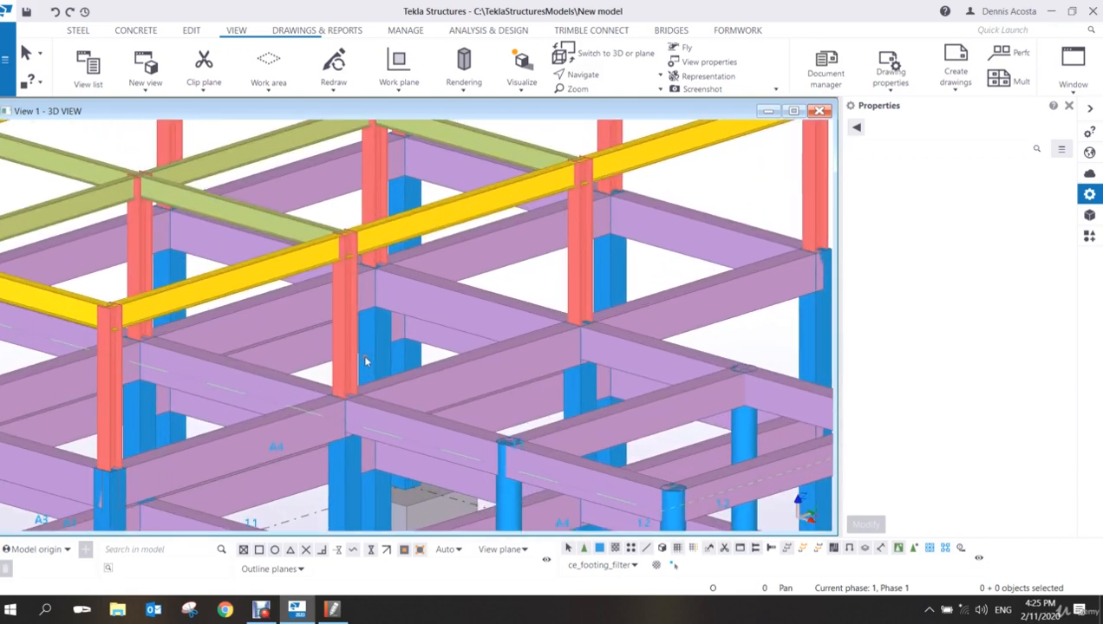
scroll(352, 338, "down", 3)
scroll(352, 338, "up", 4)
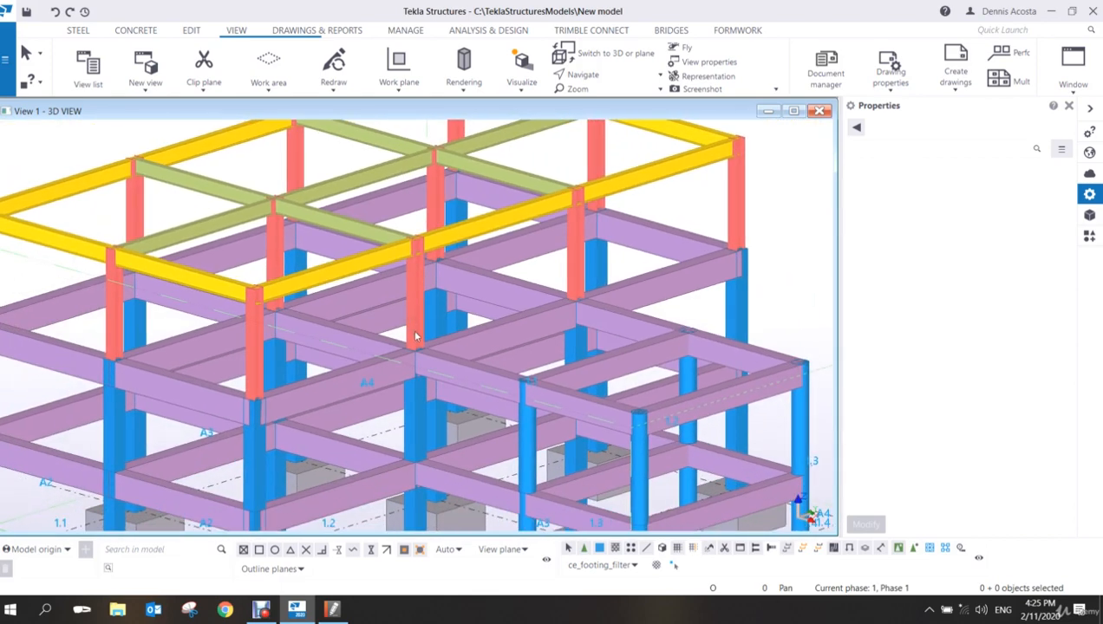
left_click(415, 312)
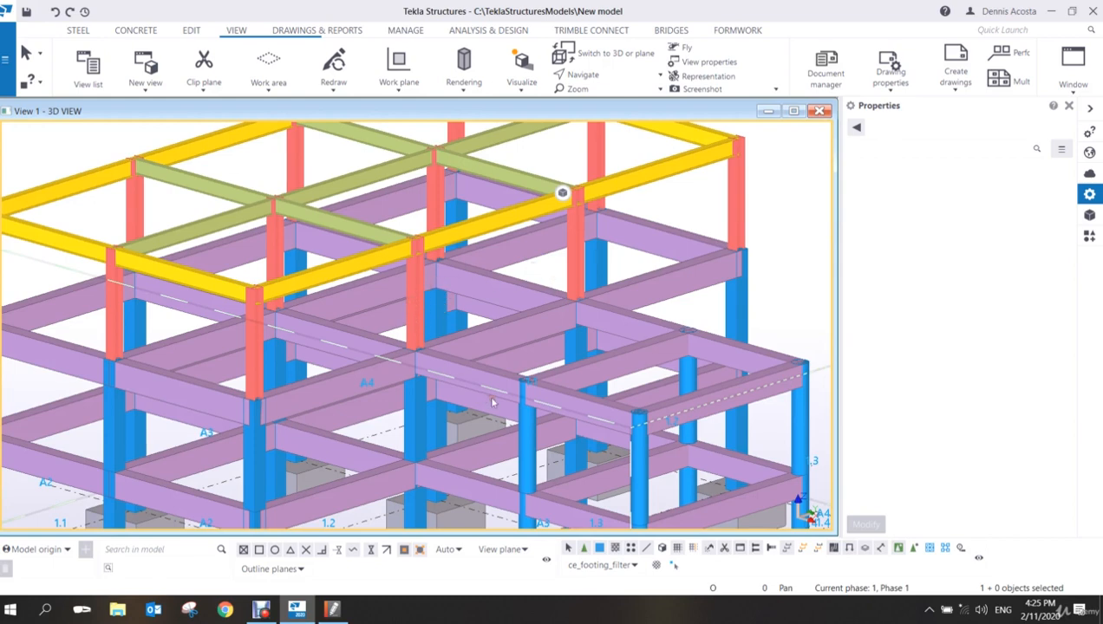
middle_click_drag(579, 498, 540, 386)
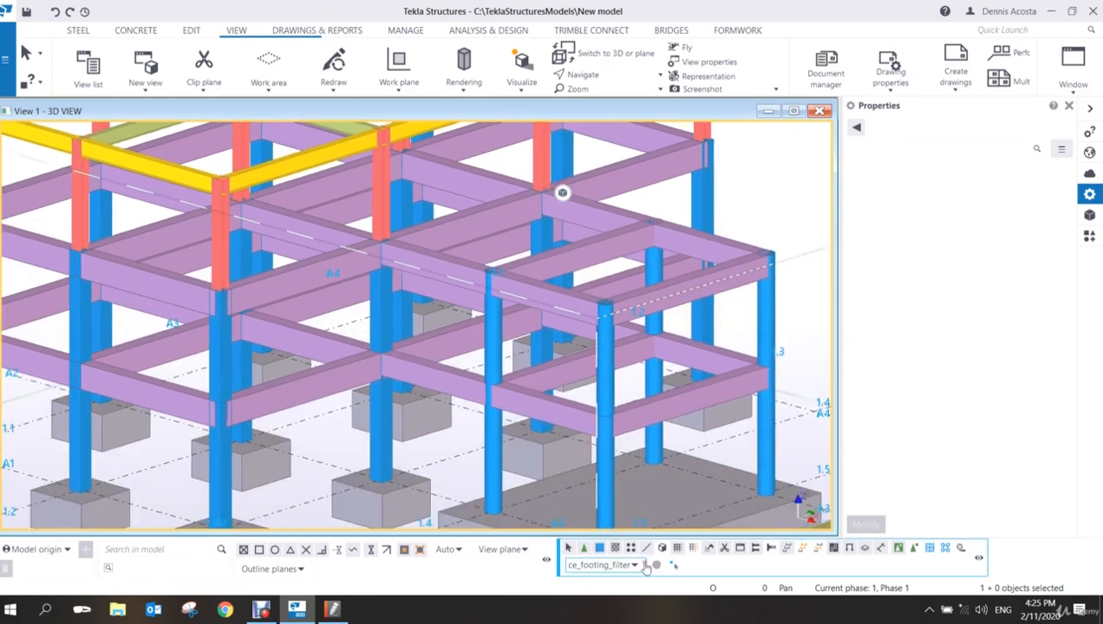
left_click(636, 564)
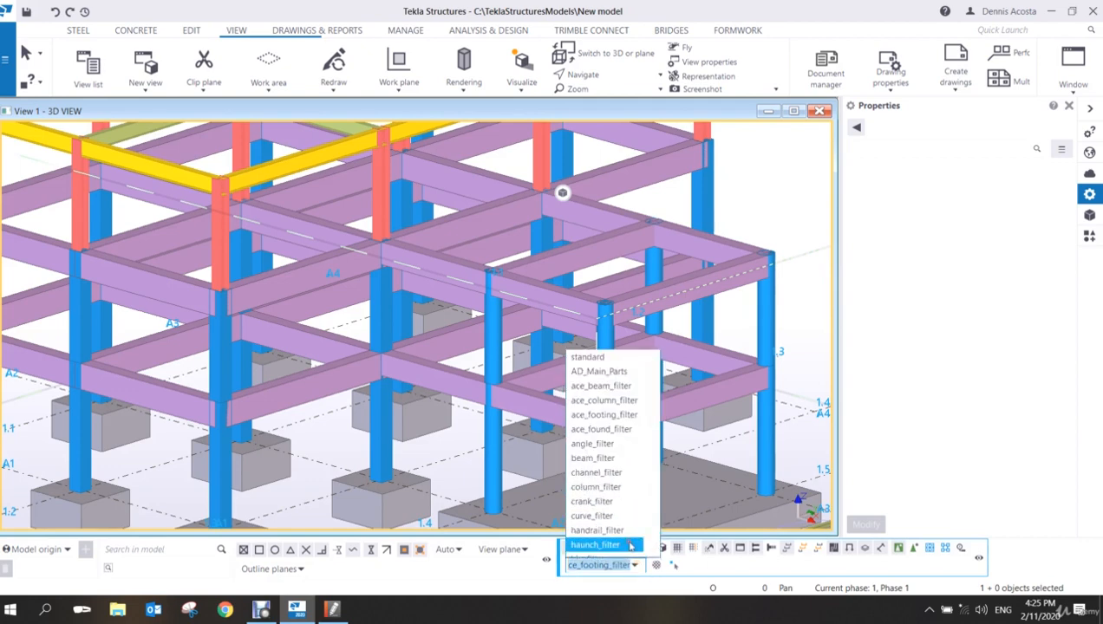
left_click(613, 358)
middle_click_drag(631, 282, 634, 371)
scroll(634, 371, "down", 3)
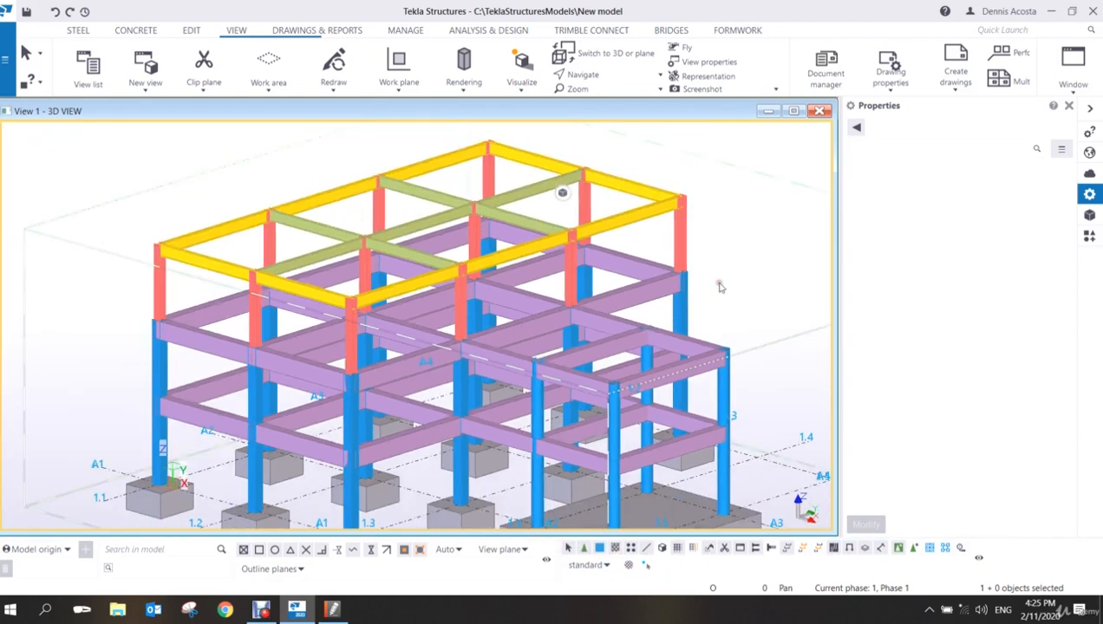
left_click(459, 316)
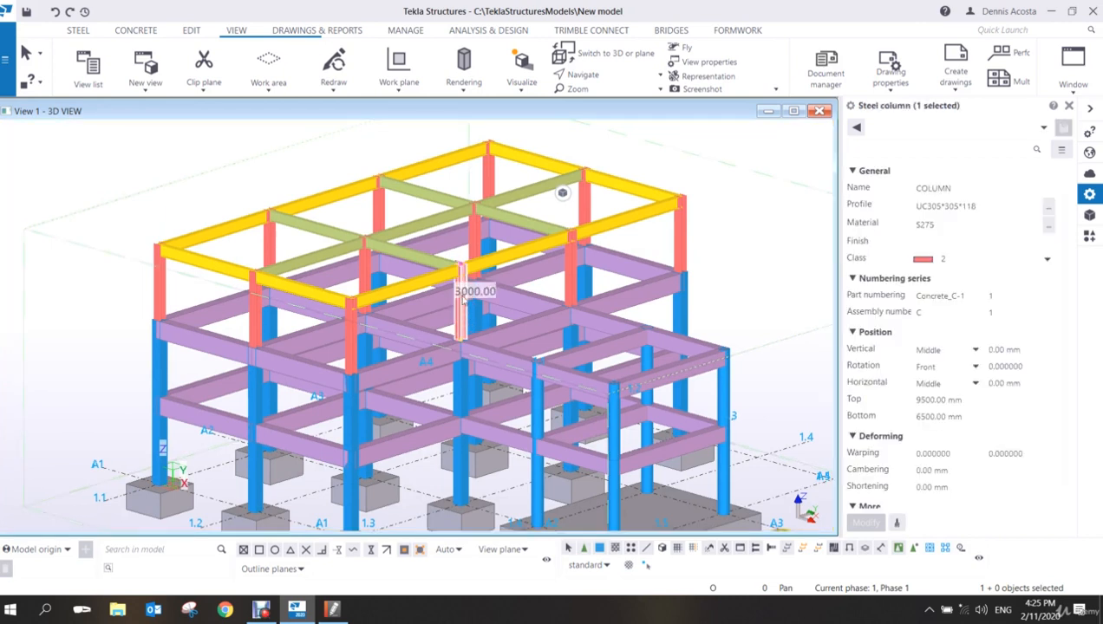
left_click(461, 183)
left_click(464, 299)
- Select two upper-level 400*400 concrete columns and show only them, with the other parts ghosted
scroll(404, 343, "up", 5)
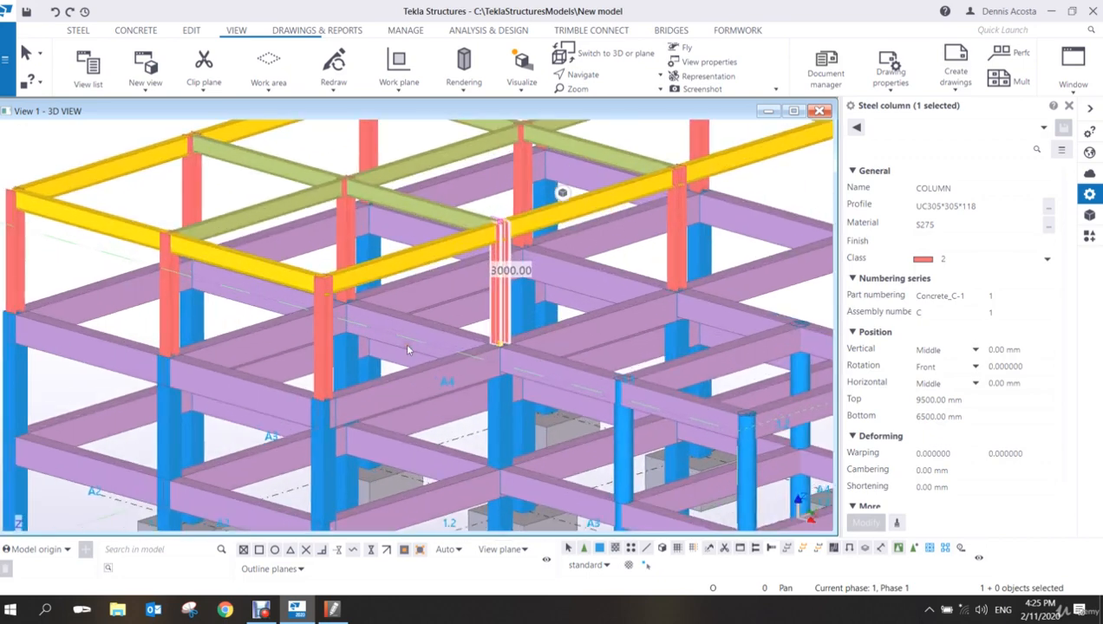
left_click(324, 374)
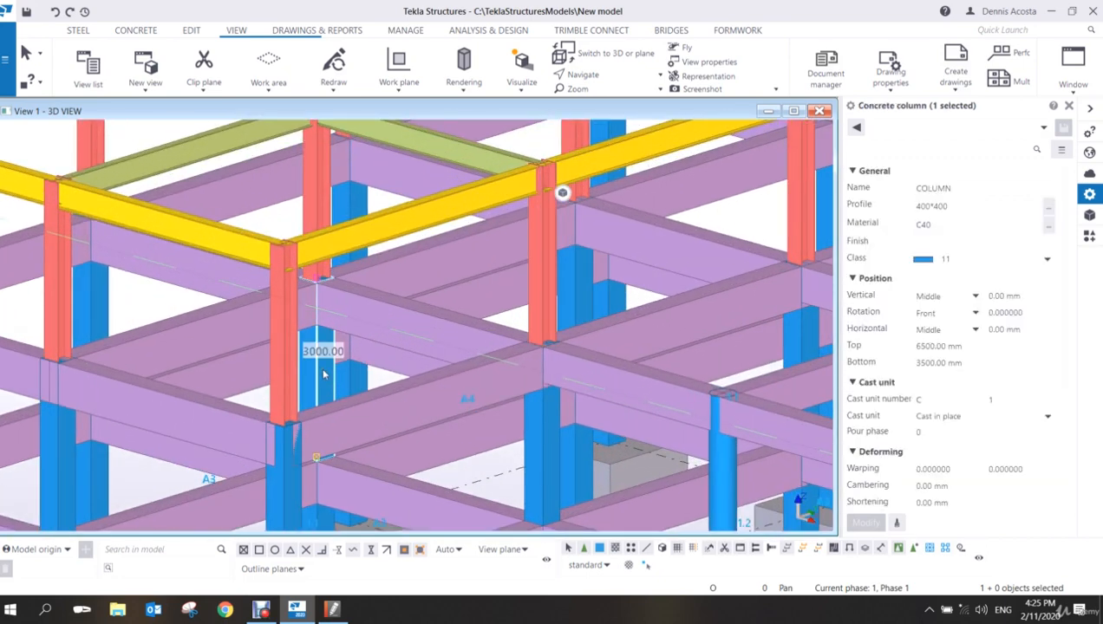
right_click(324, 373)
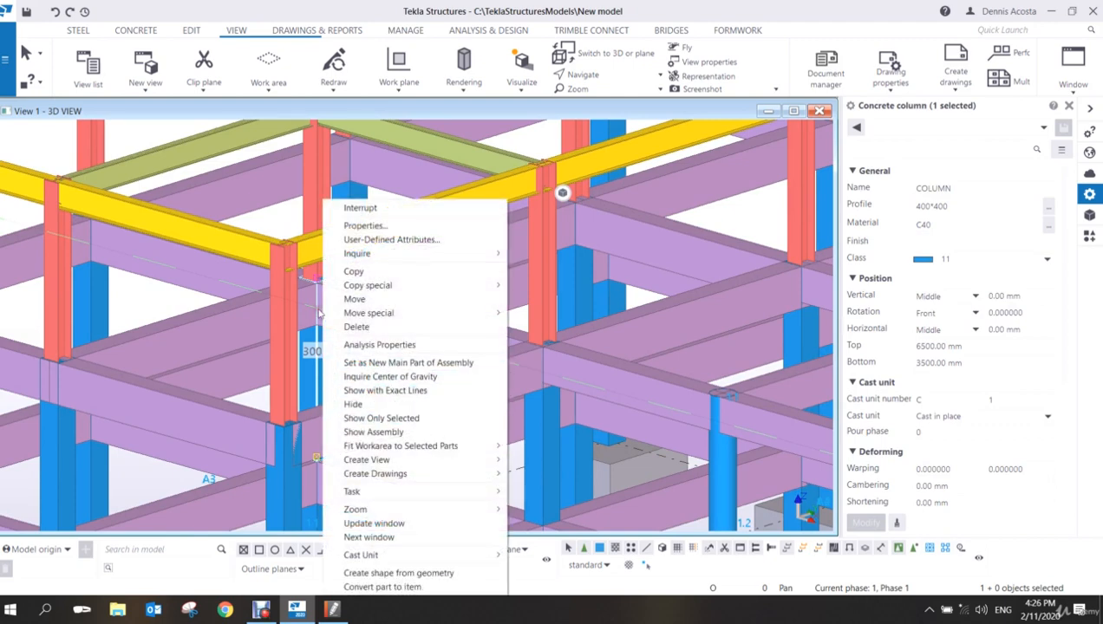
left_click(268, 216)
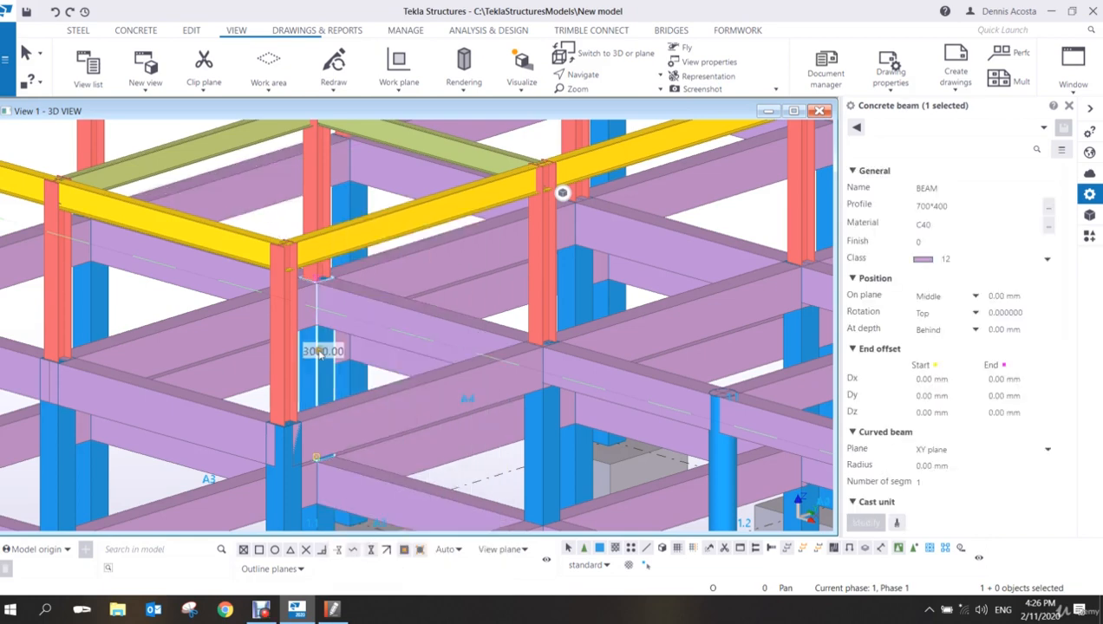
left_click(584, 295, "ctrl")
right_click(584, 294)
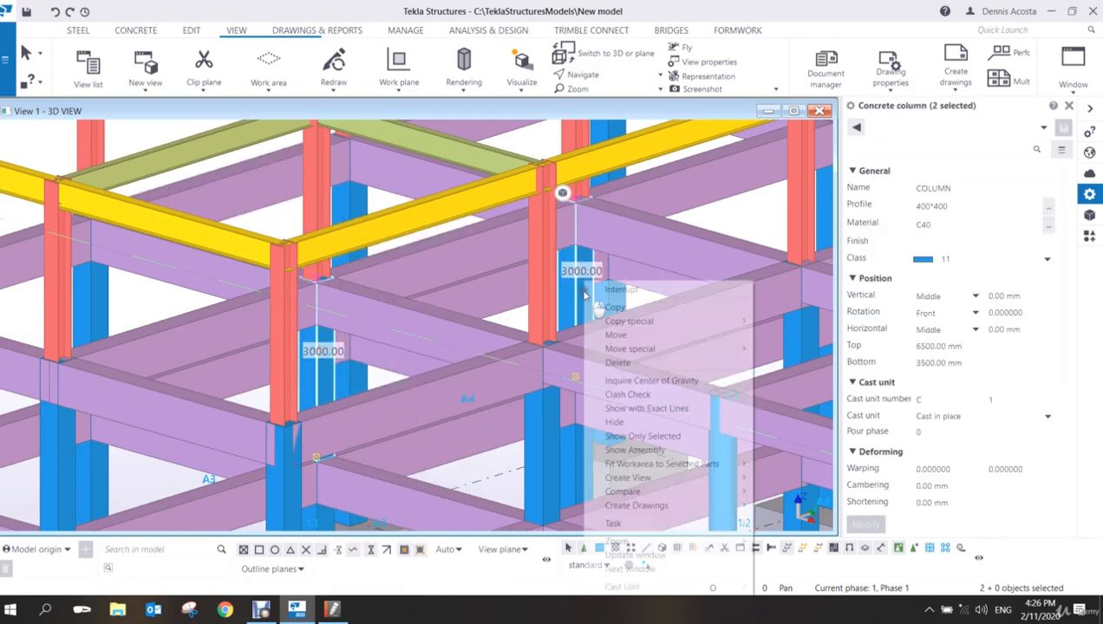
left_click(661, 436)
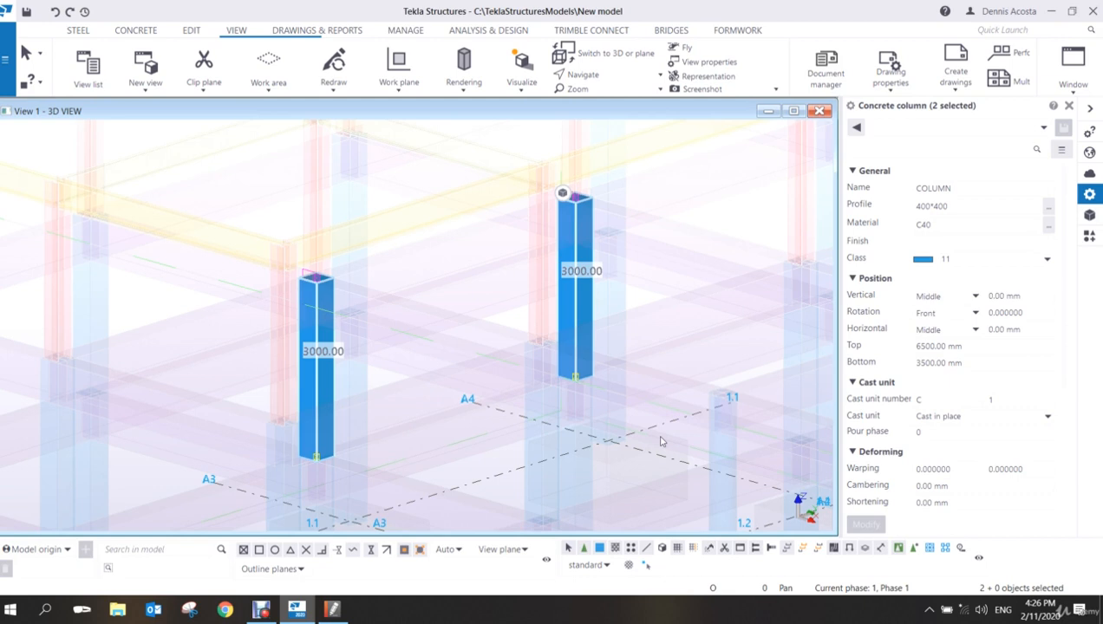
- Reselect the two isolated 400*400 concrete columns and show only them, with all other parts completely hidden
left_click(512, 297)
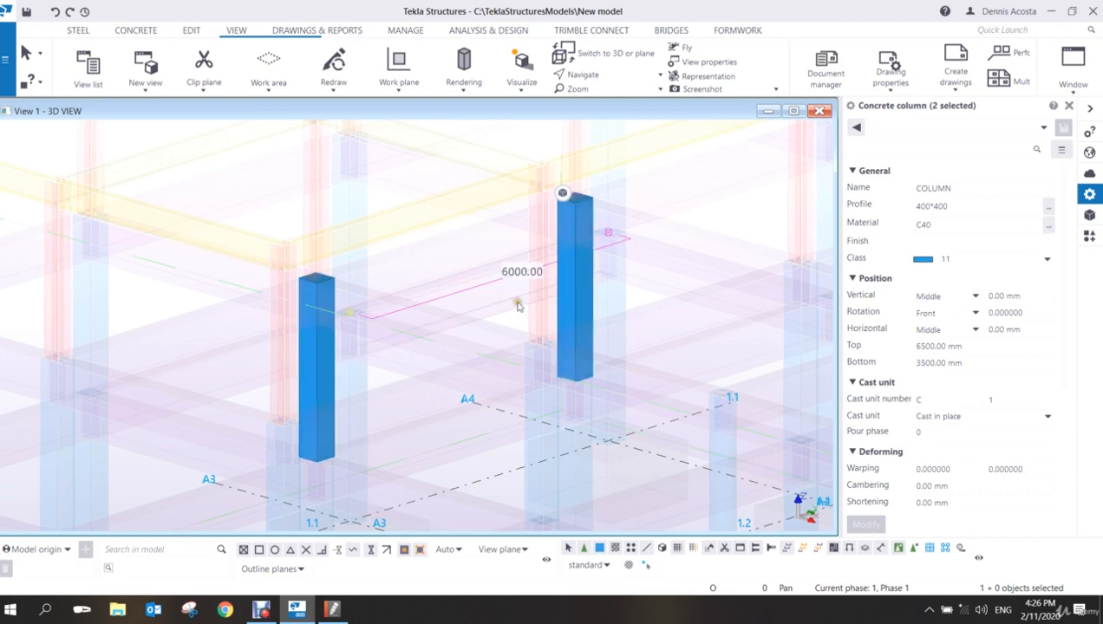
left_click(581, 303)
left_click(313, 354, "ctrl")
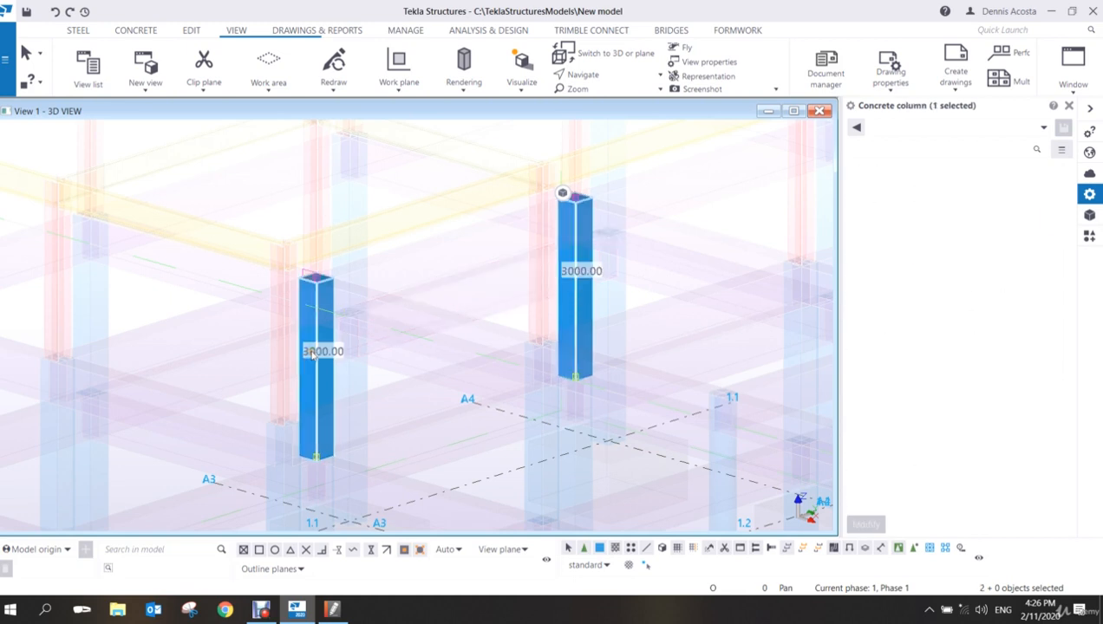
right_click(311, 354)
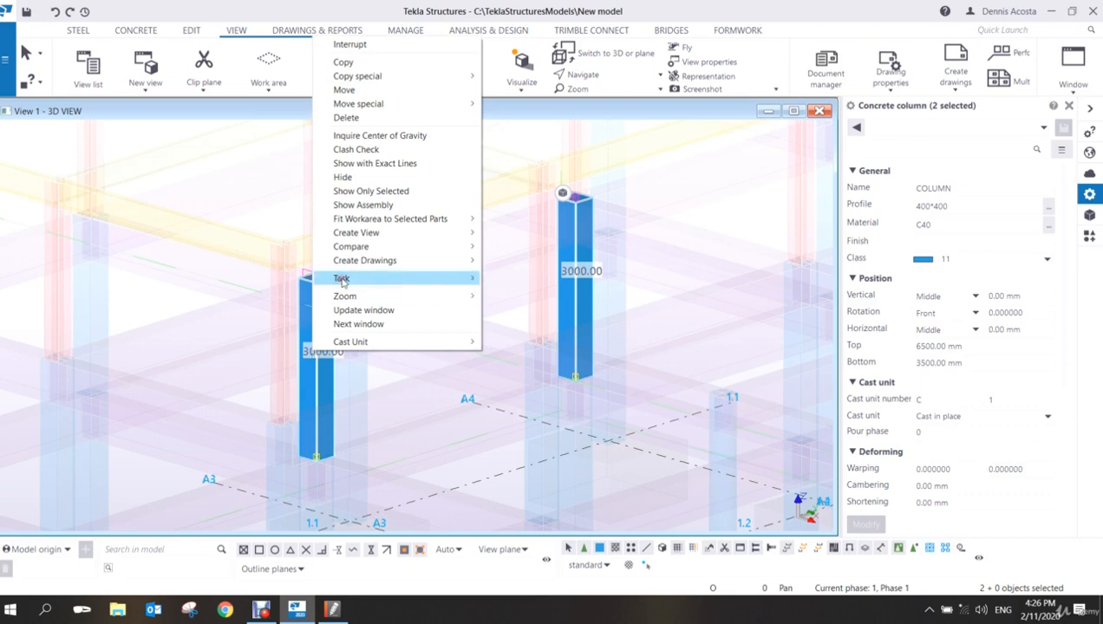
left_click(387, 192)
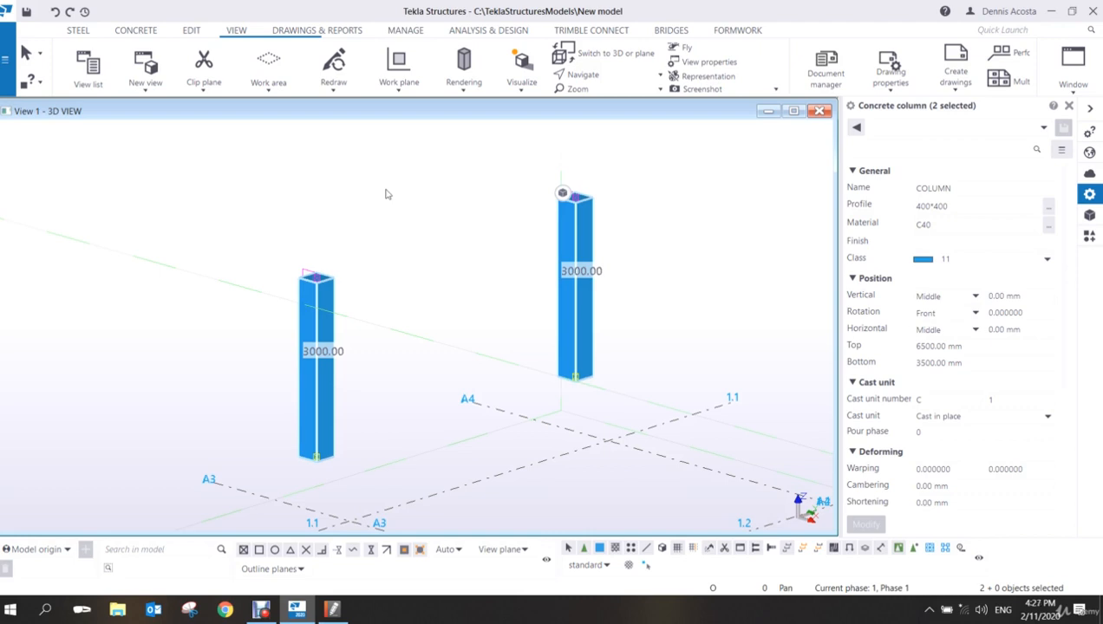
- Redraw the 3D view to bring back all hidden parts of the building
left_click(367, 192)
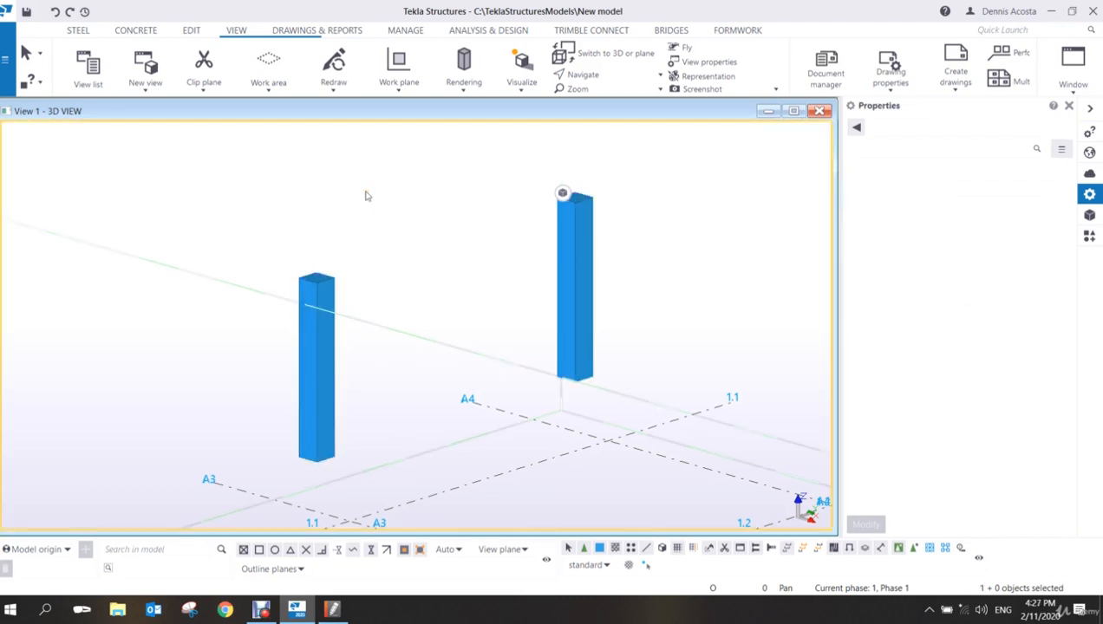
right_click(365, 195)
left_click(397, 249)
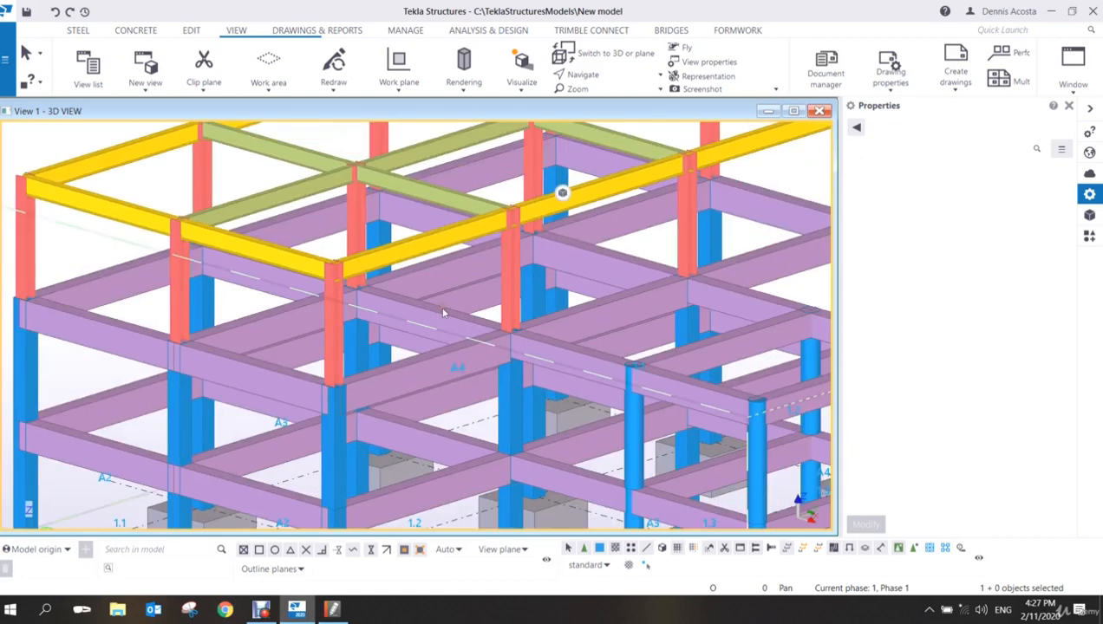
- Select an upper-level round D450 concrete column above the foundation slab and show only that column
scroll(449, 310, "up", 5)
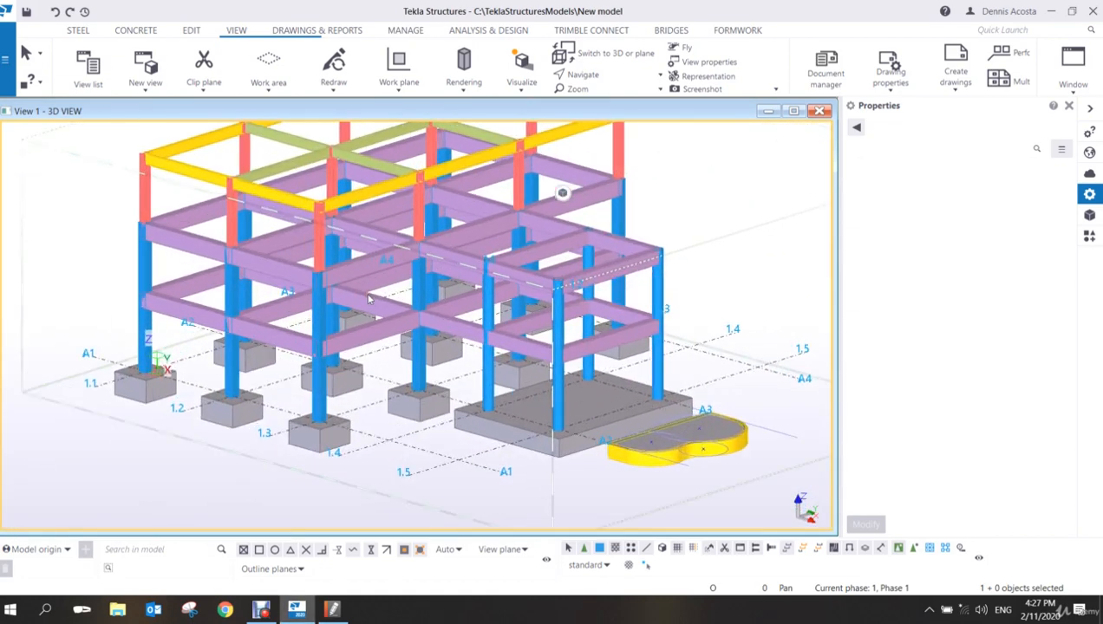
scroll(367, 299, "down", 3)
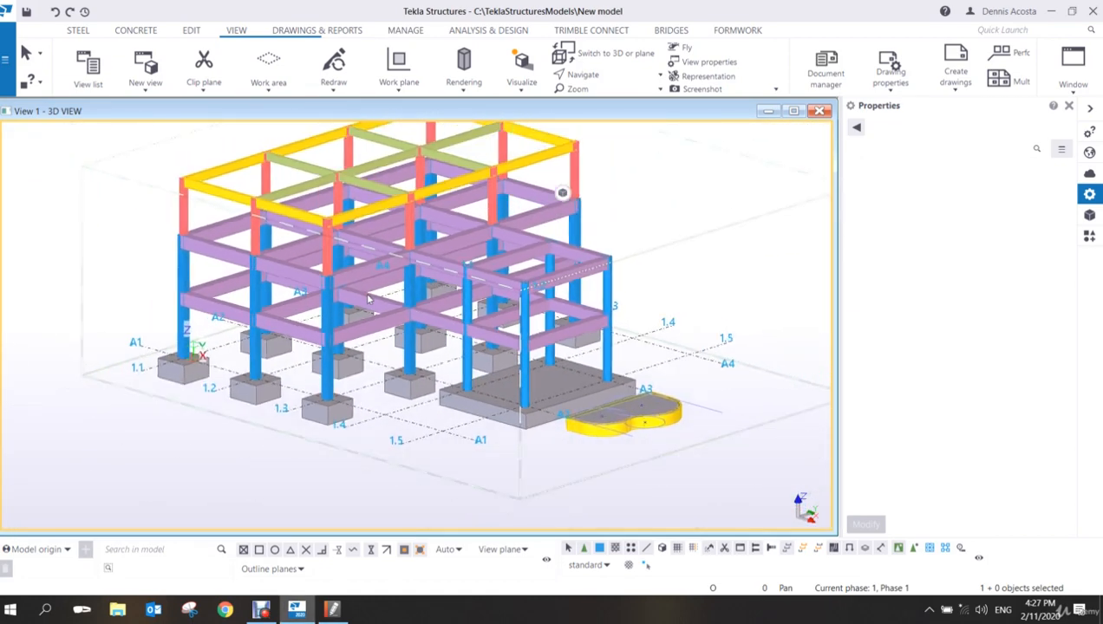
scroll(562, 371, "up", 6)
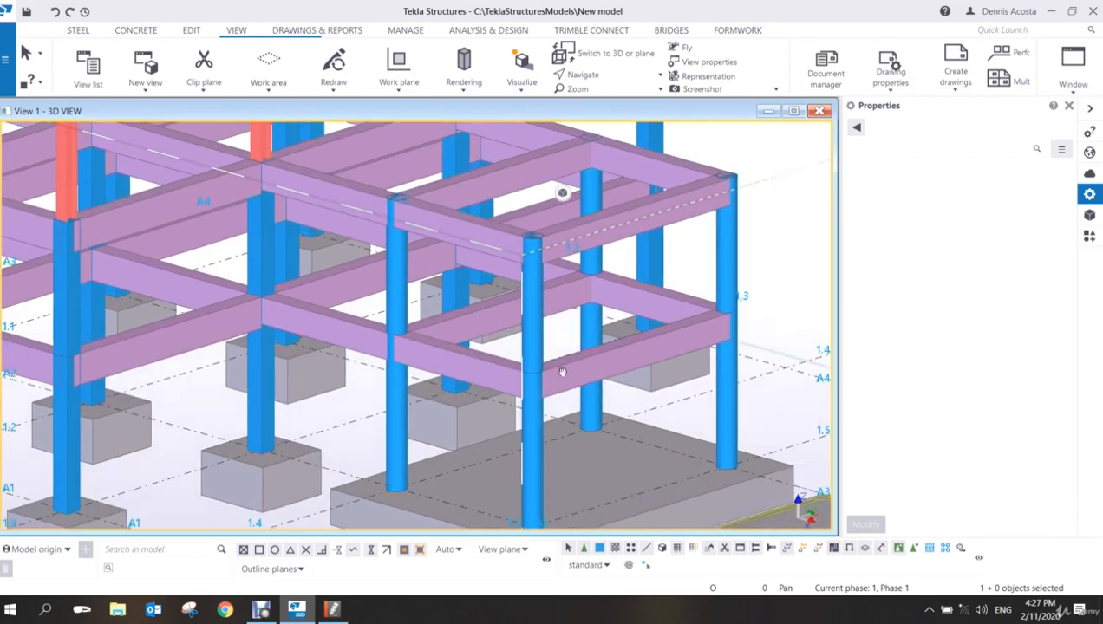
middle_click_drag(562, 371, 538, 359)
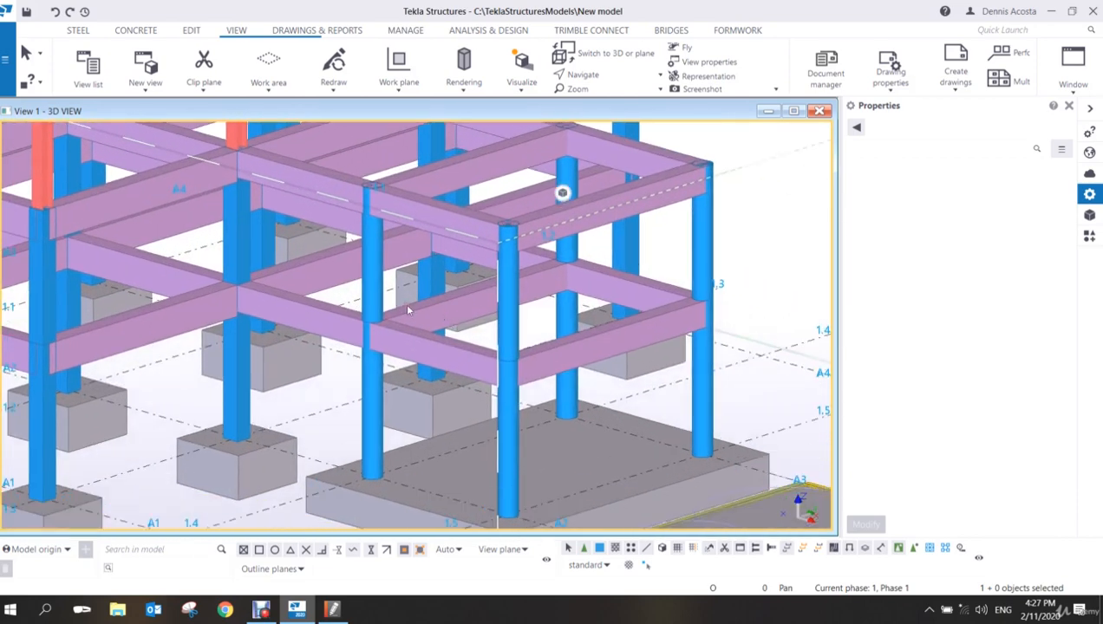
left_click(373, 282)
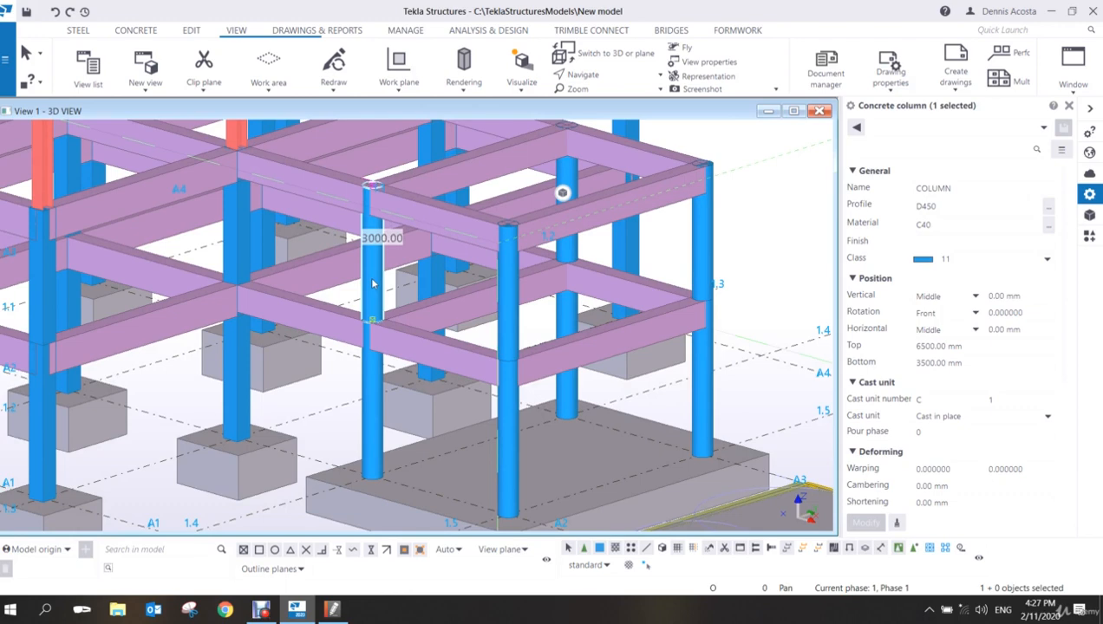
right_click(373, 282)
left_click(434, 419)
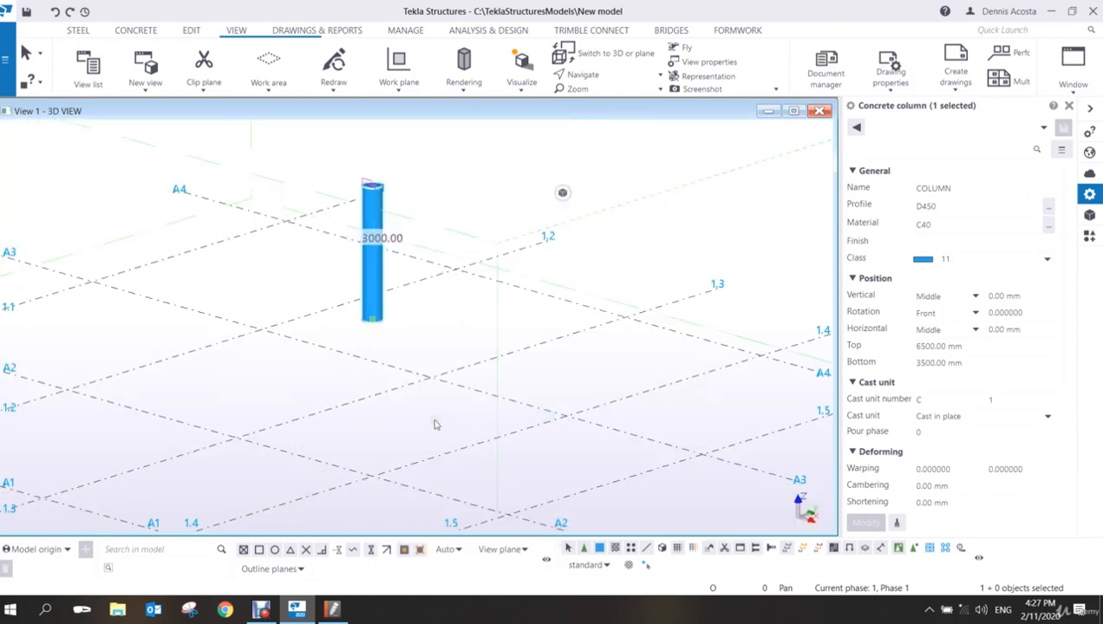
- Redraw the 3D view to bring the rest of the building back around the isolated round column
right_click(458, 335)
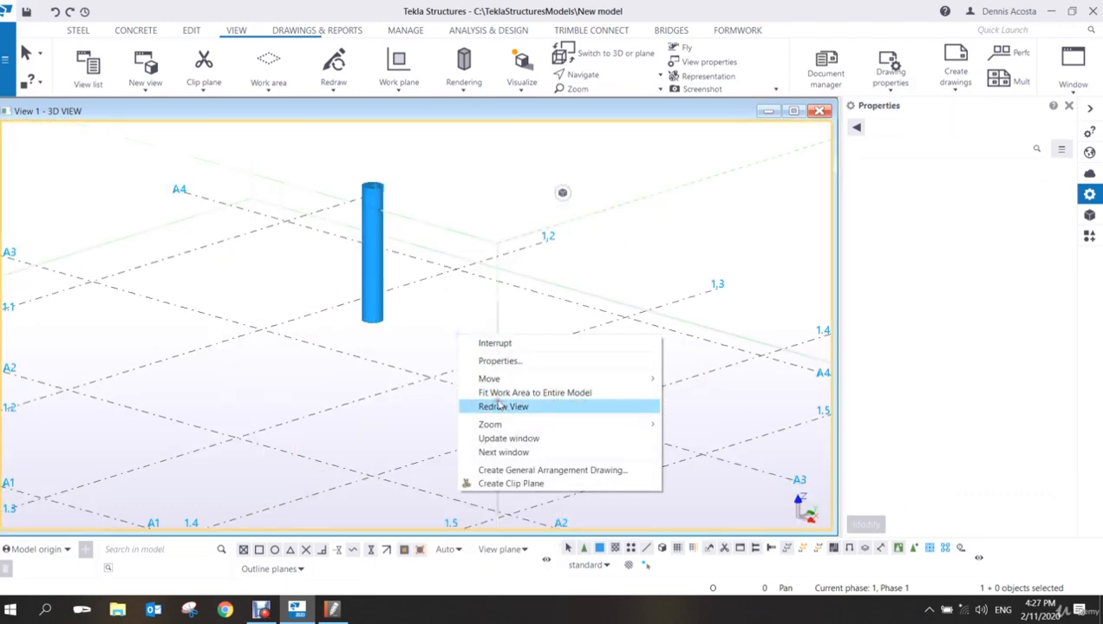
left_click(501, 406)
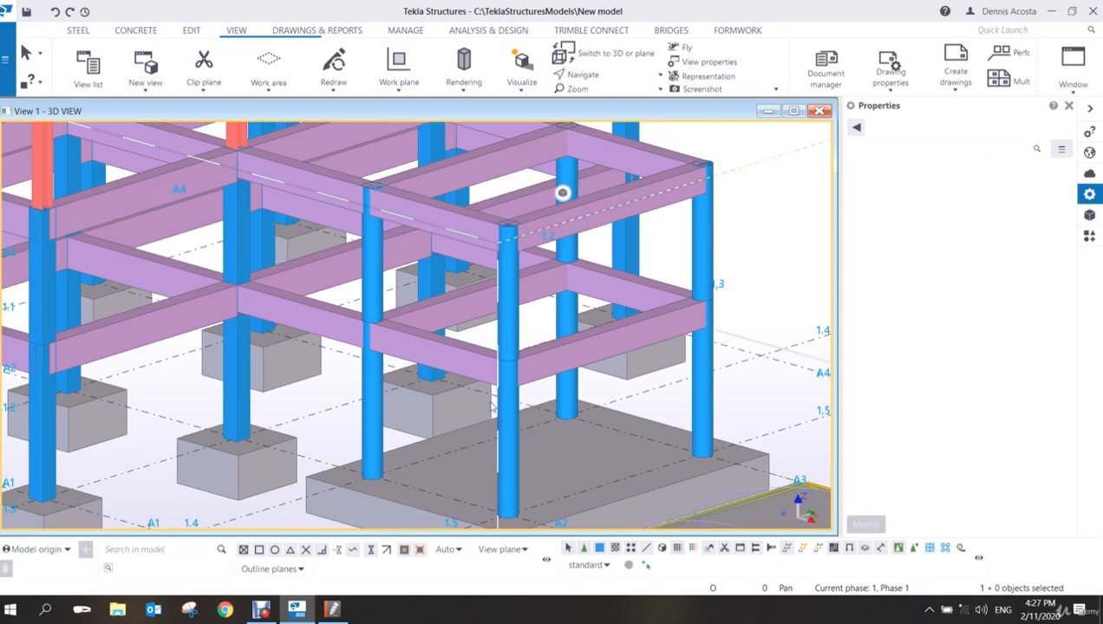
scroll(491, 407, "down", 4)
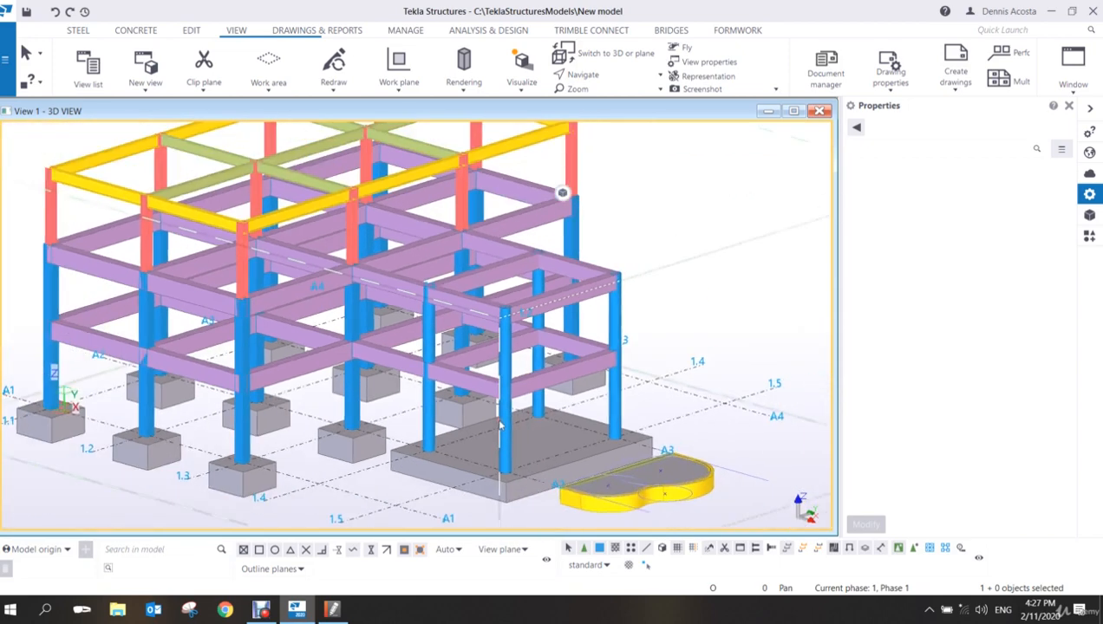
- Select the round-column wing with its foundation slab and curved slab, and hide them, leaving only thin outlines
middle_click_drag(494, 408, 656, 368, "ctrl")
left_click_drag(805, 215, 491, 496)
right_click(582, 293)
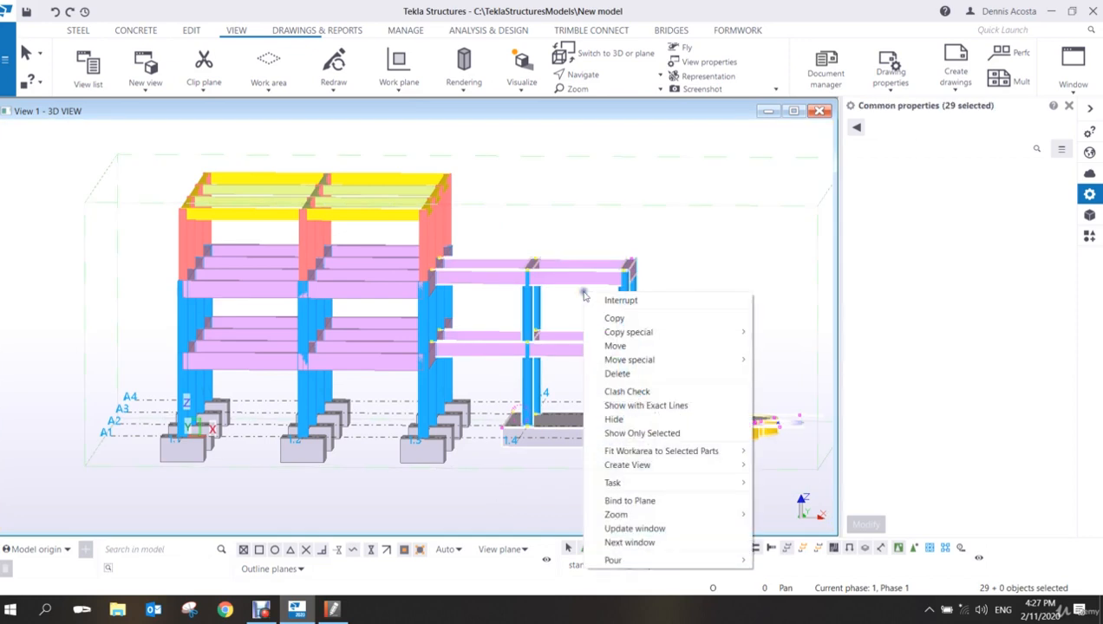
left_click(620, 420)
scroll(590, 364, "up", 3)
middle_click_drag(598, 352, 564, 383, "ctrl")
scroll(559, 368, "down", 4)
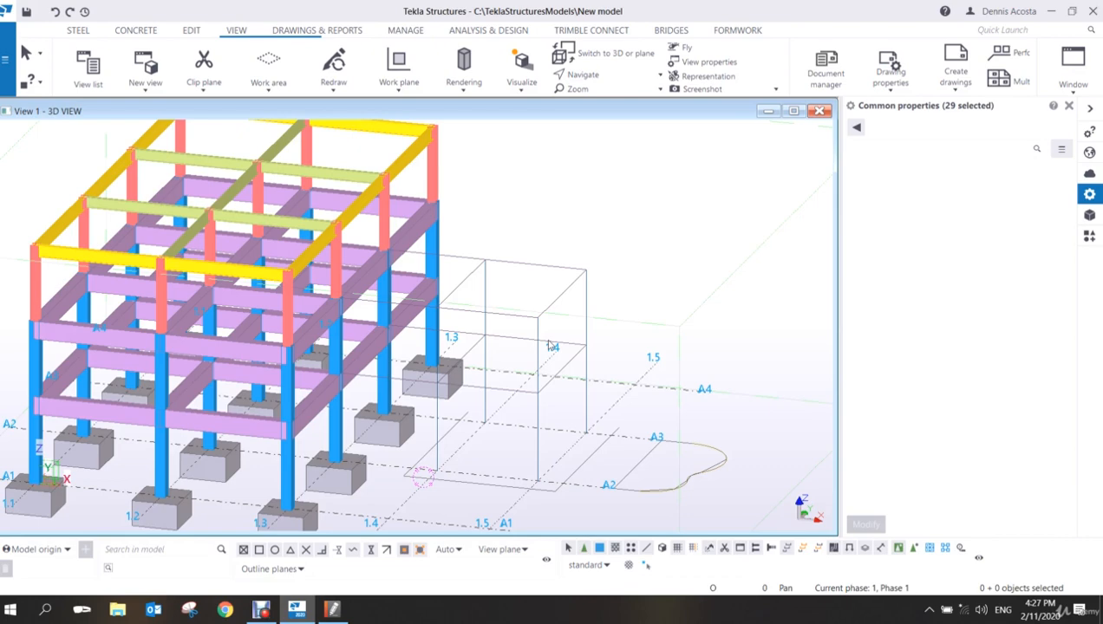
- Redraw the 3D view to restore the hidden wing and switch the view towards the front elevation
right_click(586, 247)
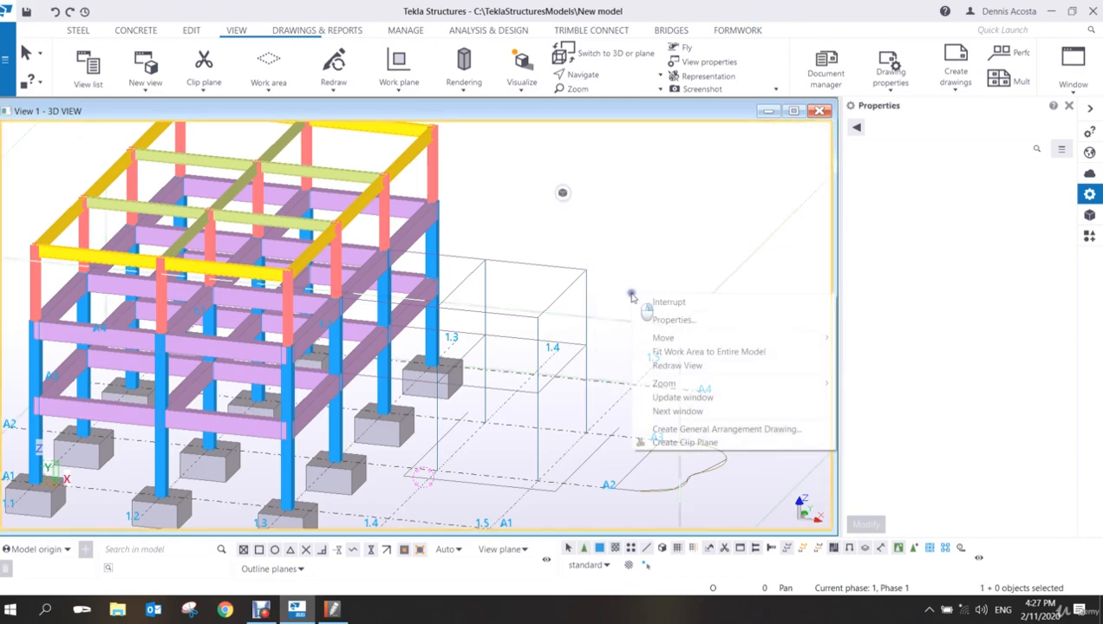
left_click(657, 365)
key("ctrl+p")
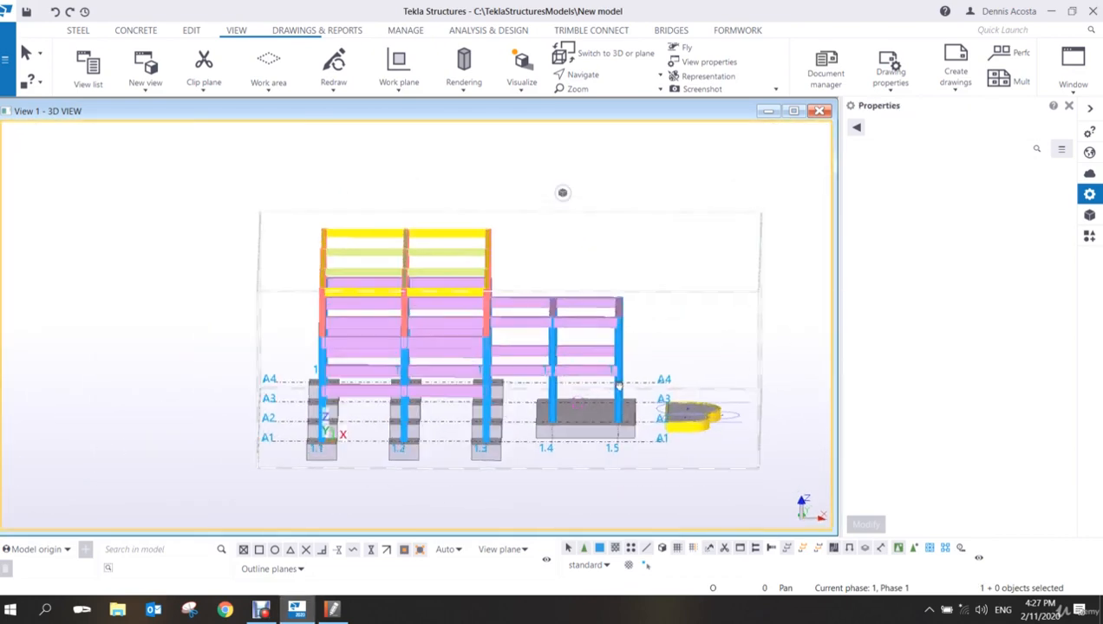
- Hide the round-column wing, foundation slab and curved slab completely without outlines, and undo the hiding
left_click_drag(772, 209, 538, 501)
right_click(583, 359)
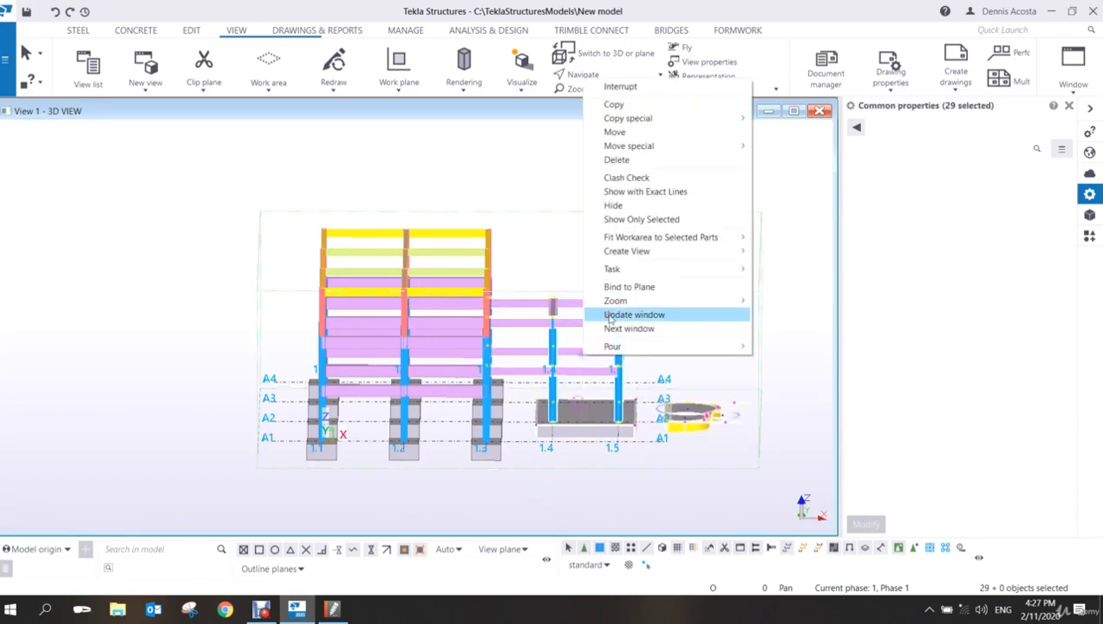
left_click(649, 207)
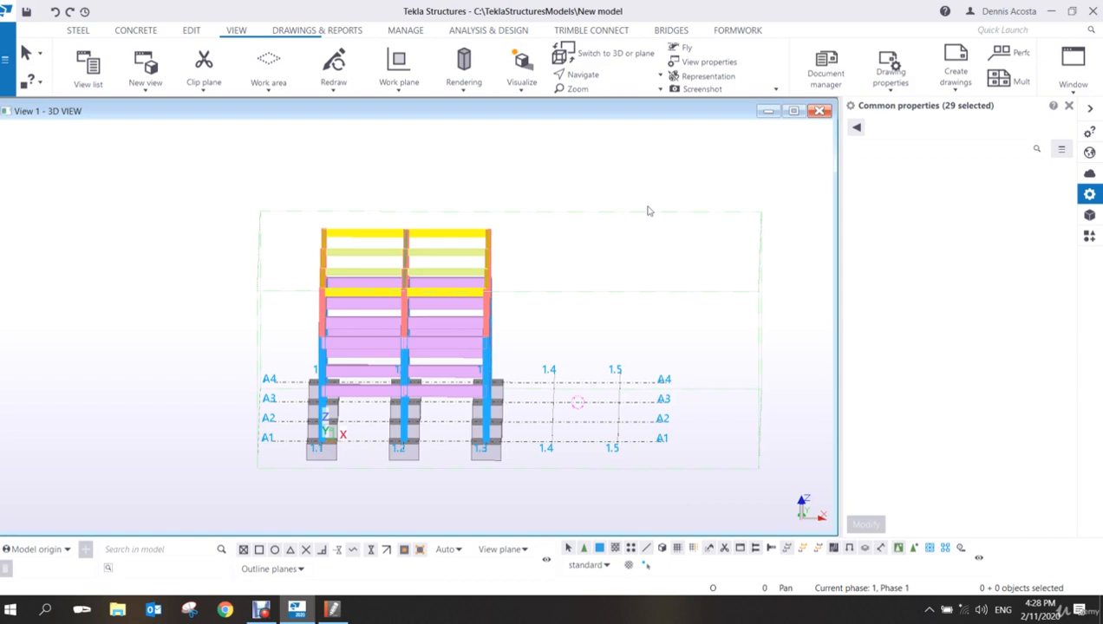
key("ctrl+z")
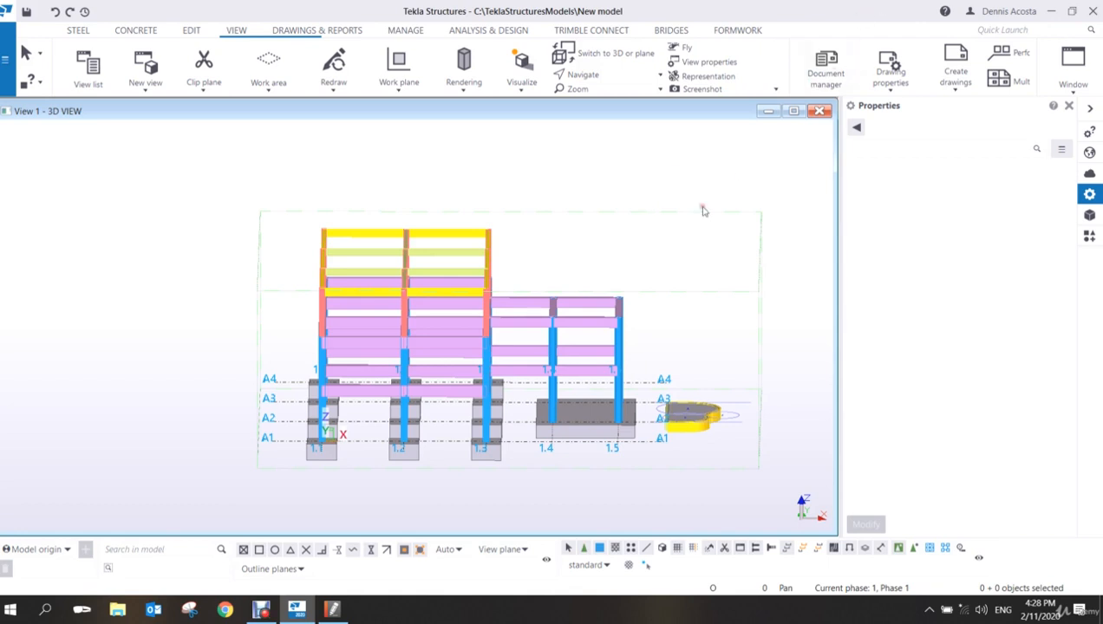
- Create a 3D part view of the 700*400 second-floor beam between A1 and A2, enlarge it, switch it to plane view, and close it
middle_click_drag(572, 299, 459, 343, "ctrl")
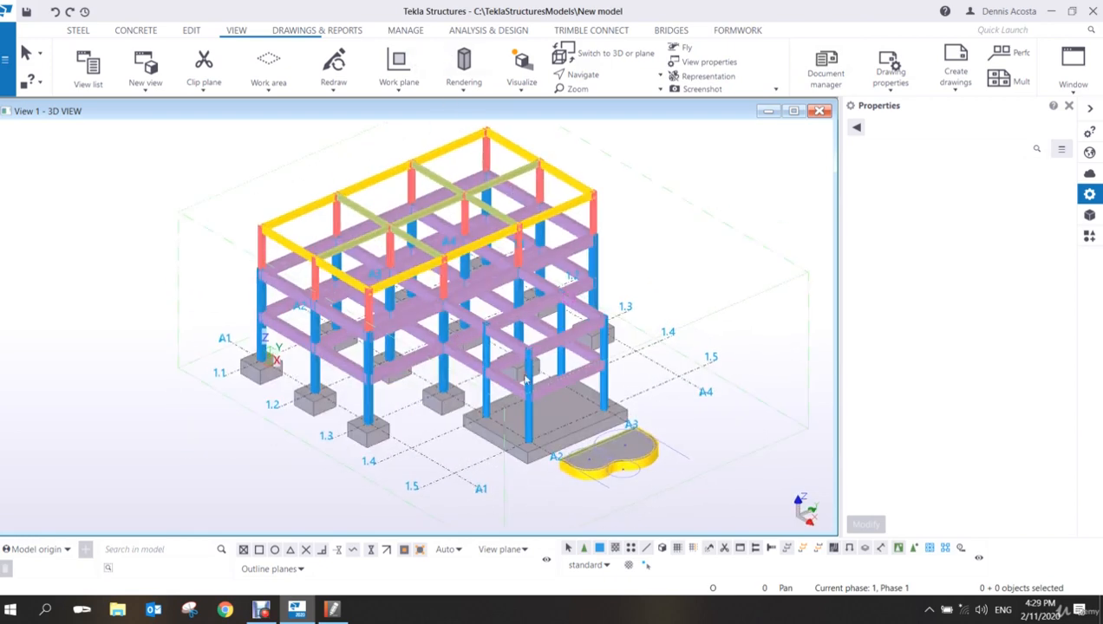
middle_click_drag(524, 368, 517, 345, "ctrl")
scroll(517, 344, "up", 10)
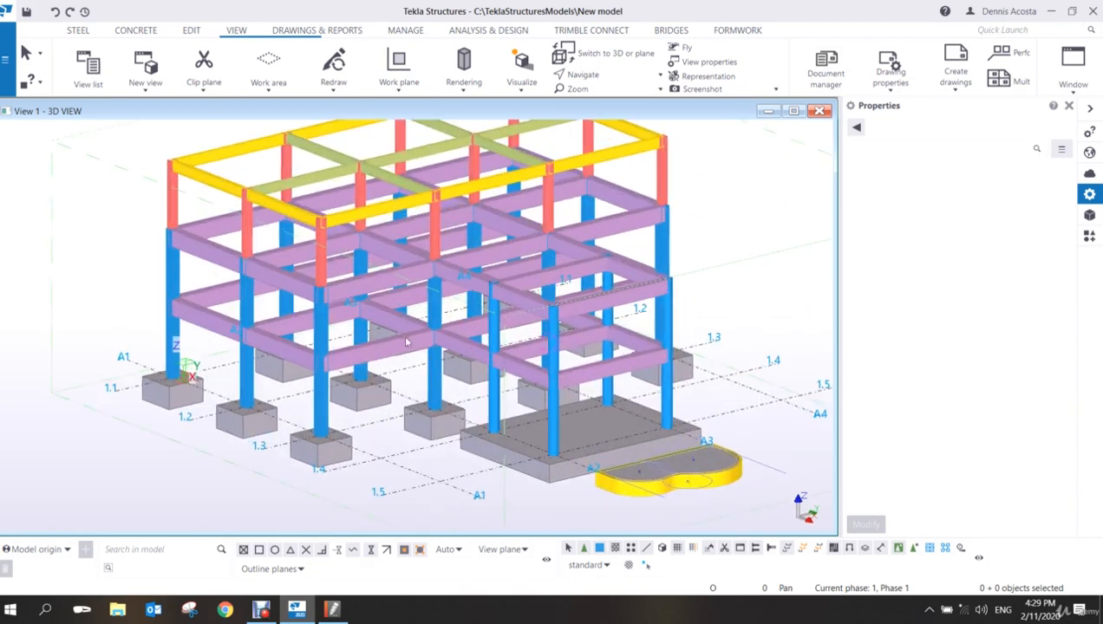
scroll(375, 299, "down", 2)
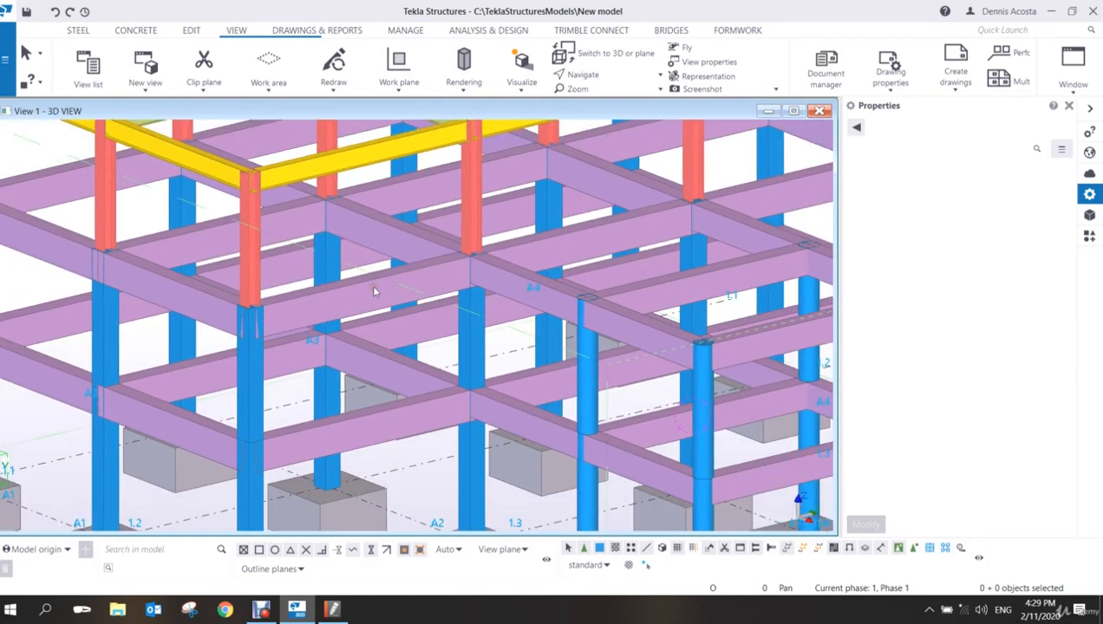
left_click(374, 292)
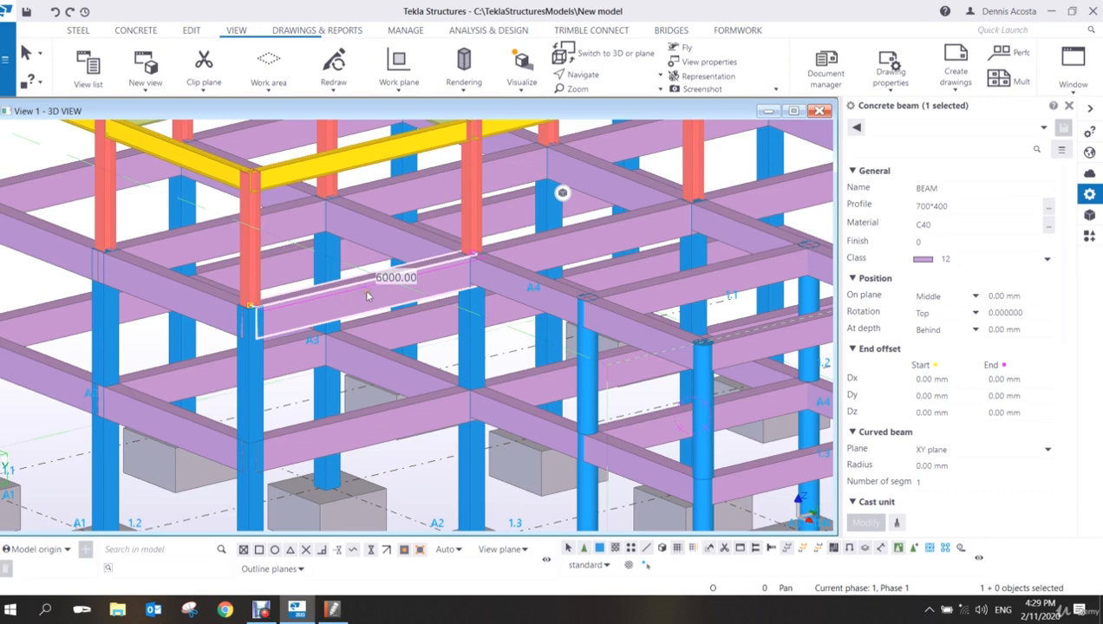
right_click(366, 296)
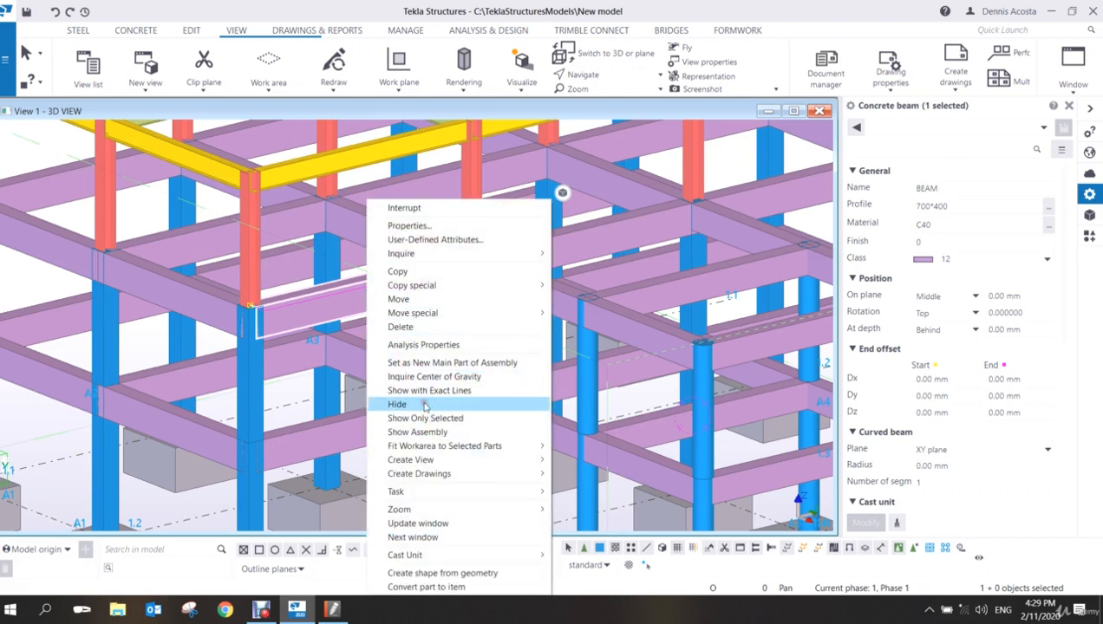
mouse_move(473, 460)
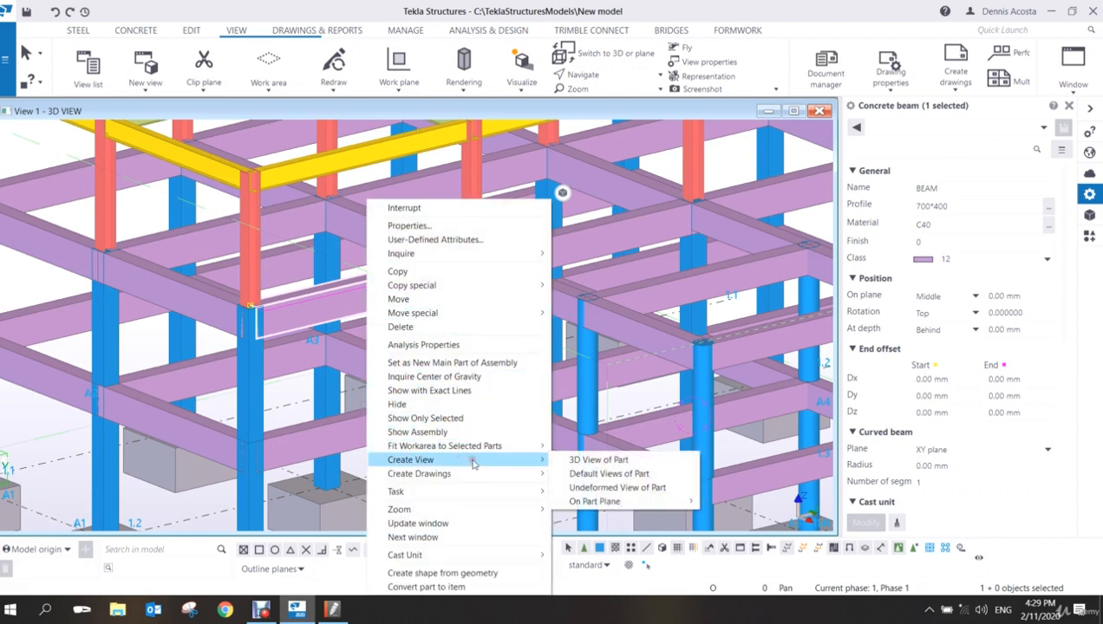
left_click(588, 462)
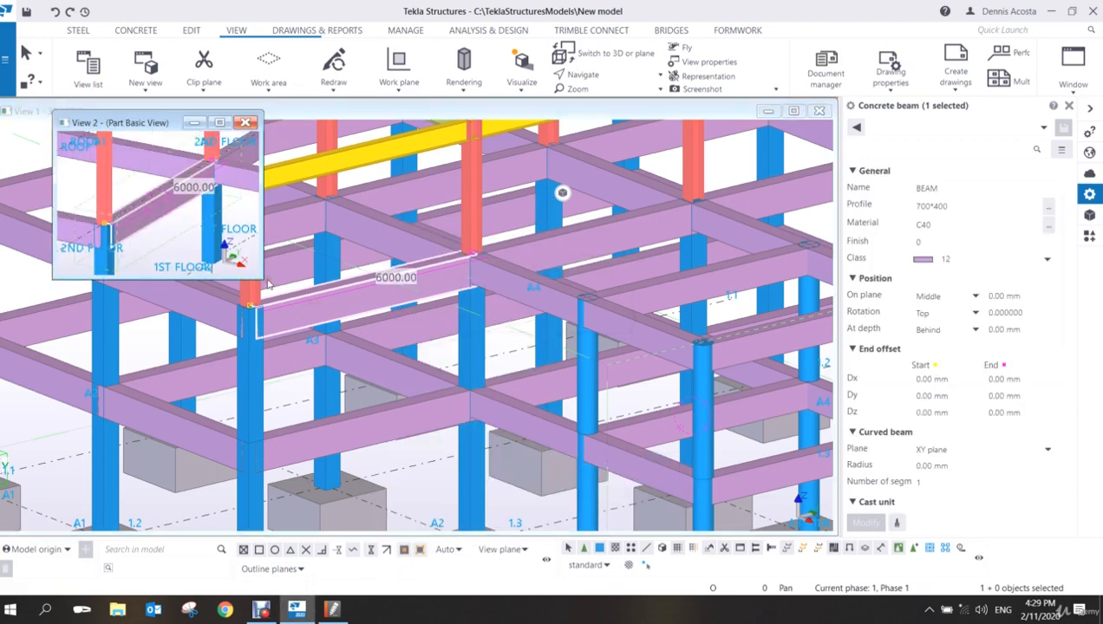
left_click_drag(262, 278, 822, 523)
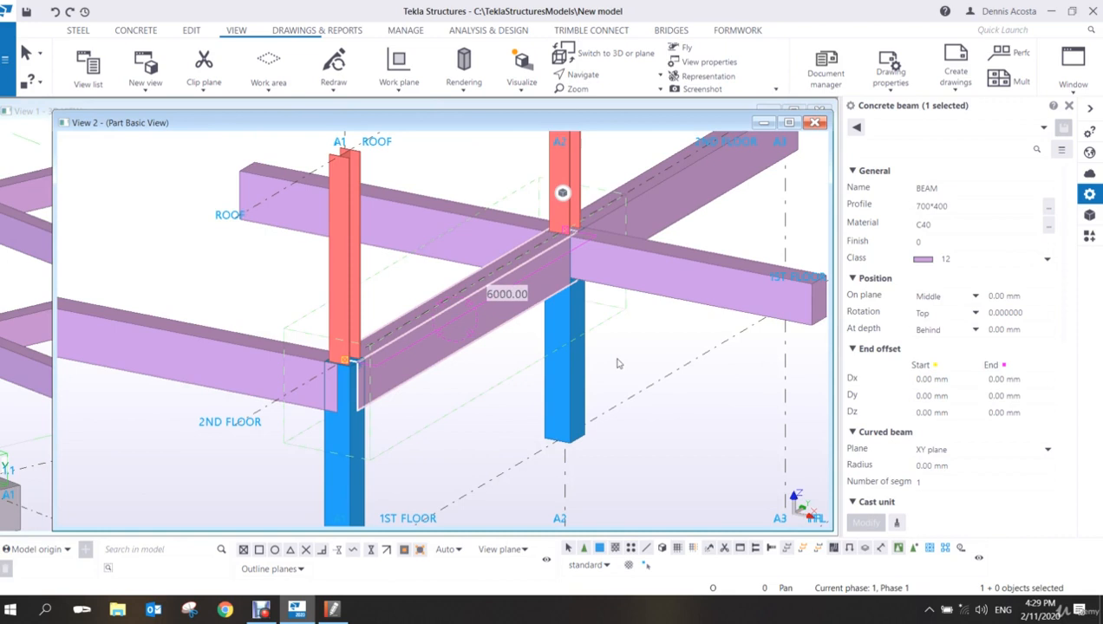
key("ctrl+p")
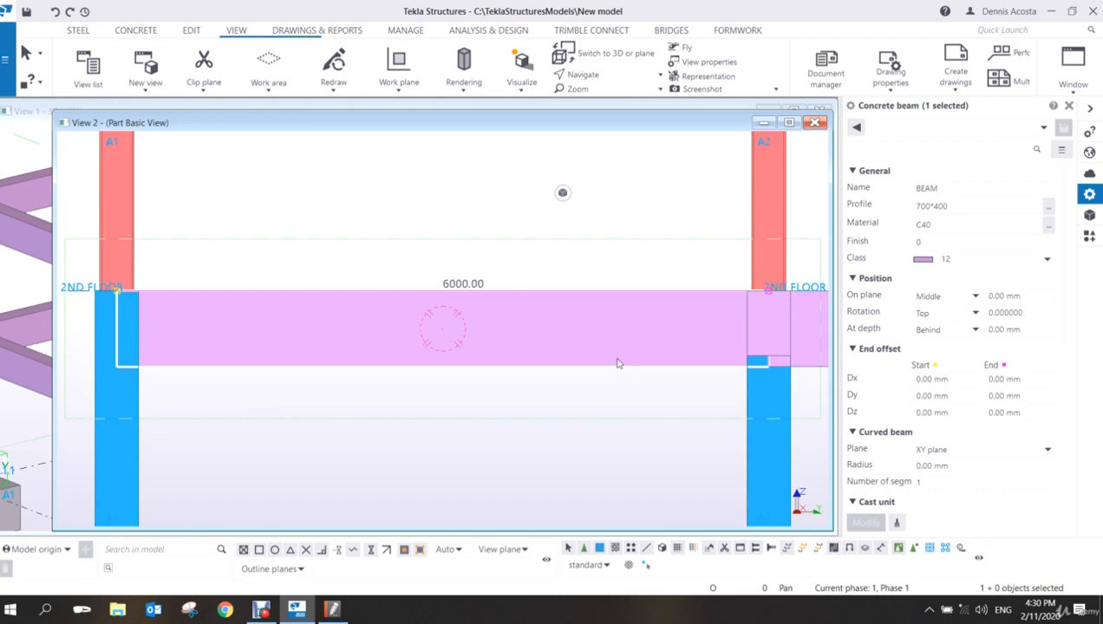
left_click(815, 124)
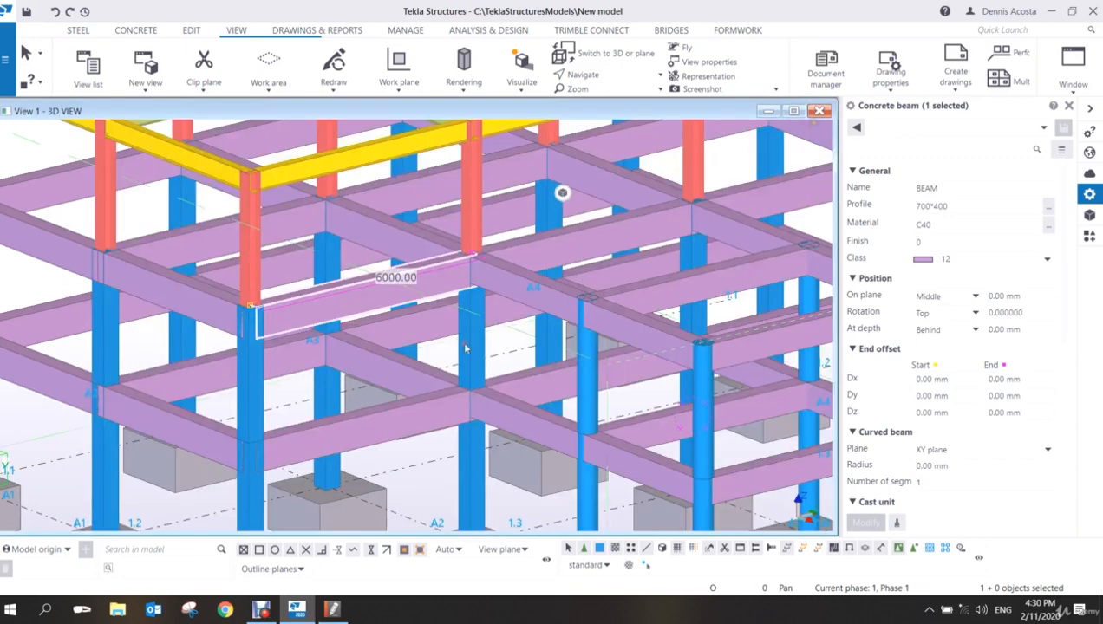
- Create the default front, top, end and perspective part views of the selected beam and list the open views
right_click(408, 299)
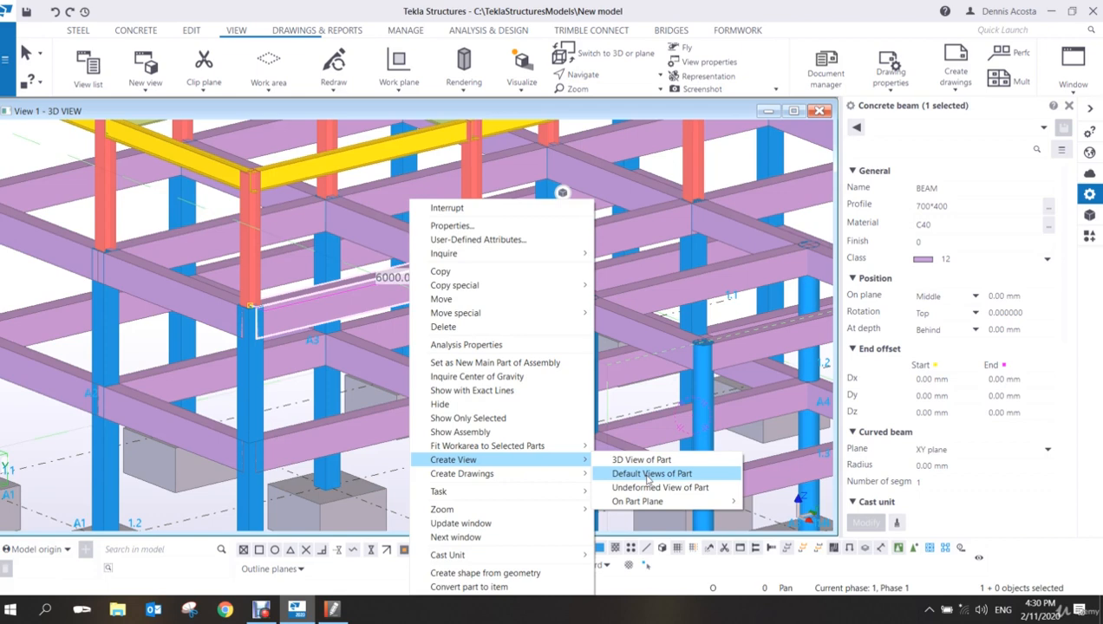
left_click(649, 474)
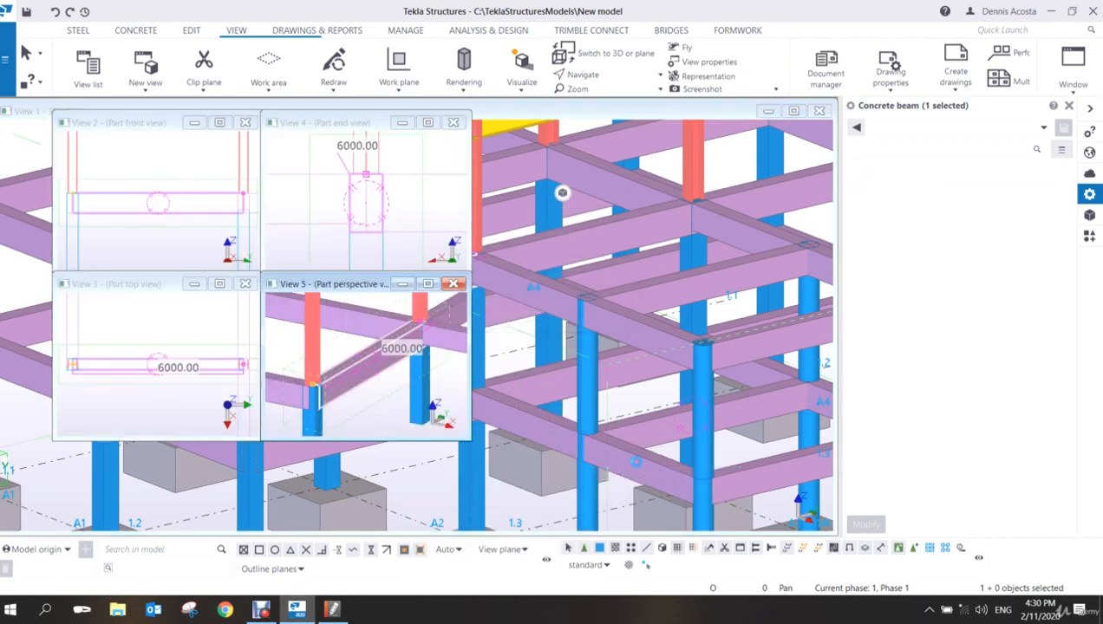
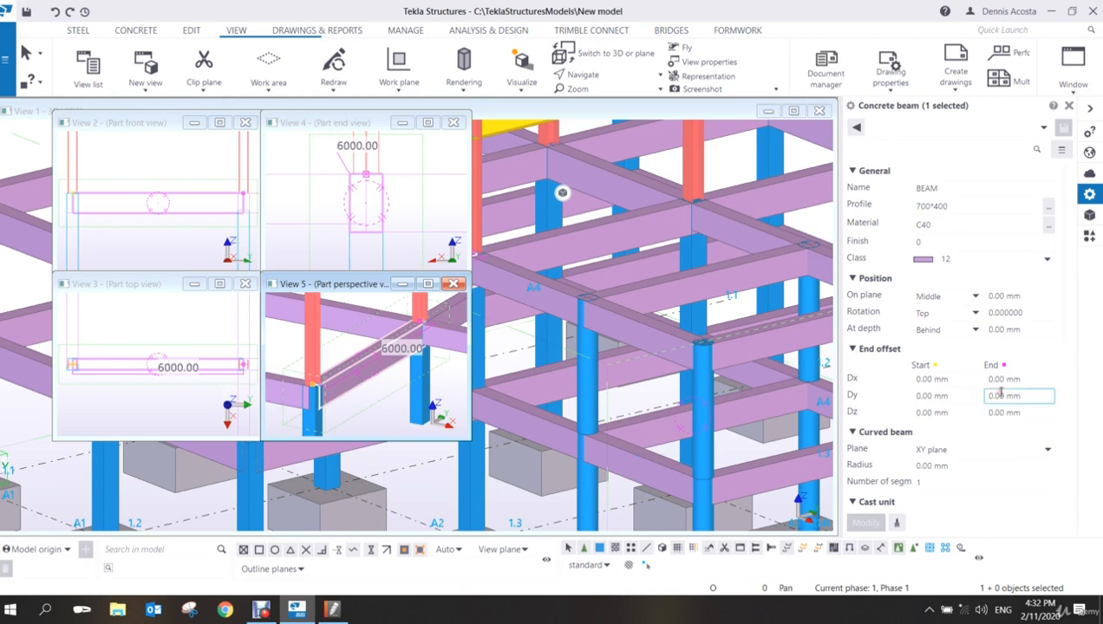
left_click(1068, 92)
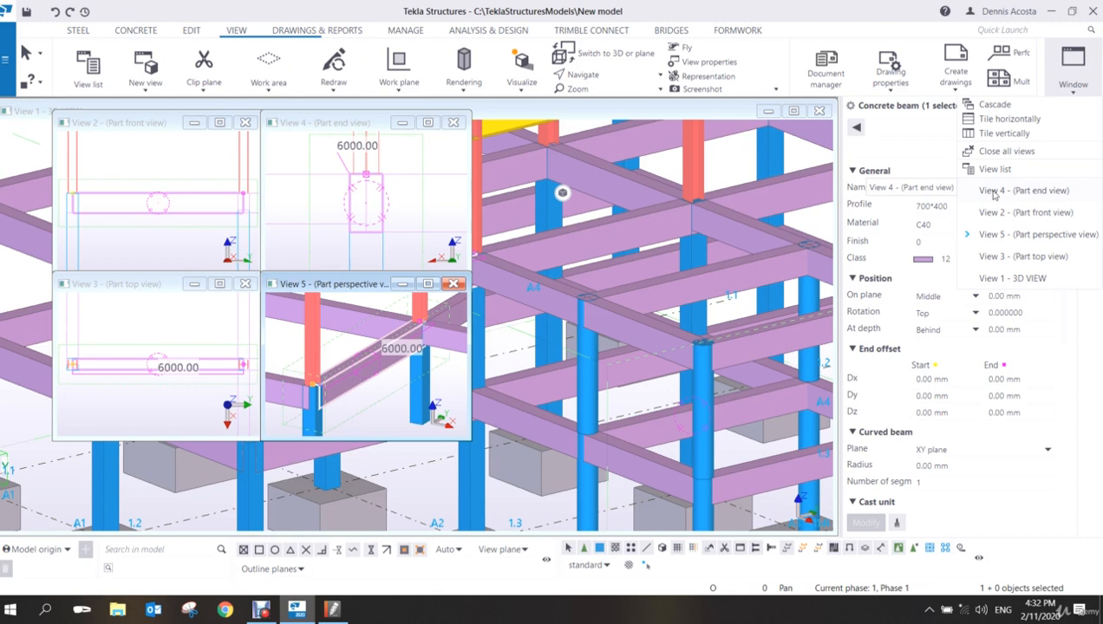
- Close the end, perspective, top and front part views and deselect the beam in the main 3D view
left_click(452, 122)
left_click(453, 122)
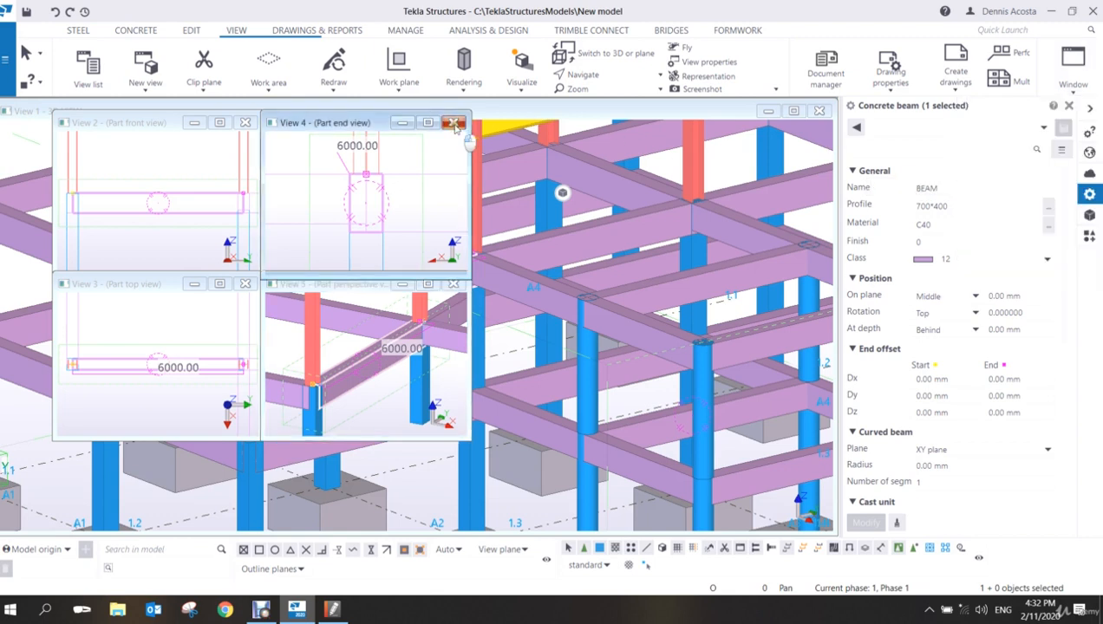
left_click(453, 283)
left_click(244, 283)
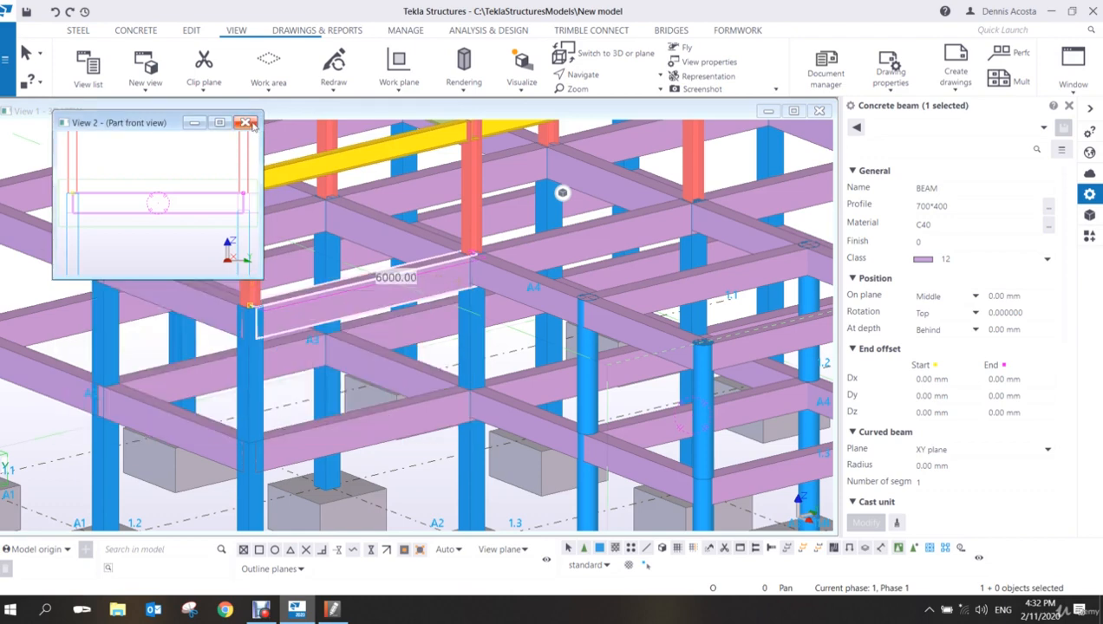
left_click(246, 122)
left_click(449, 345)
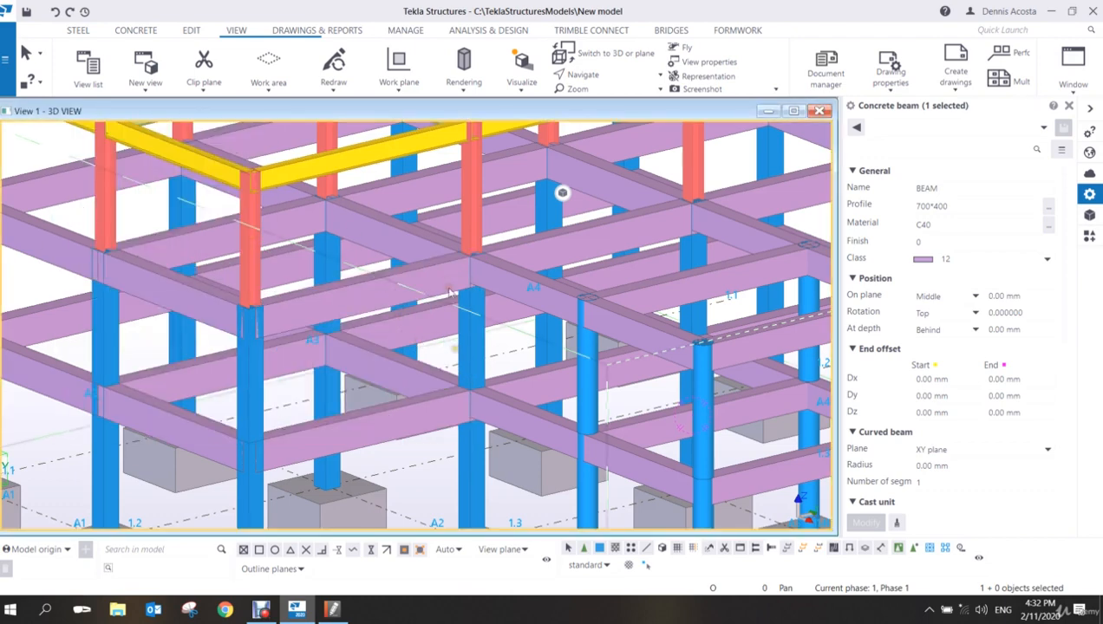
- Reselect the same beam, create its 3D part view again, toggle it between plane and 3D, and close it
left_click(416, 283)
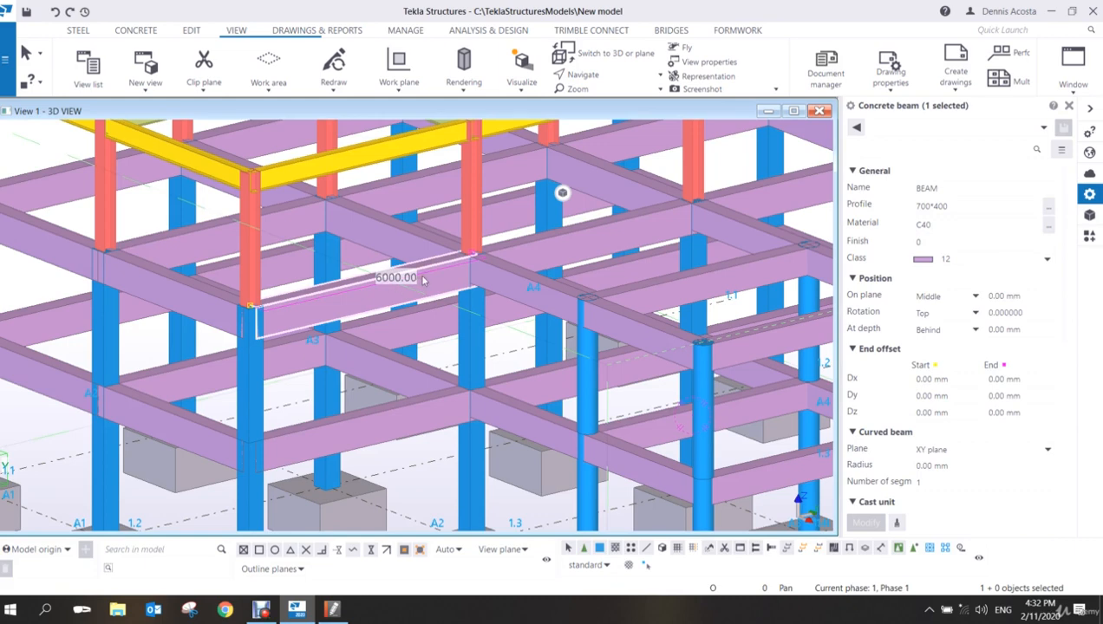
right_click(416, 281)
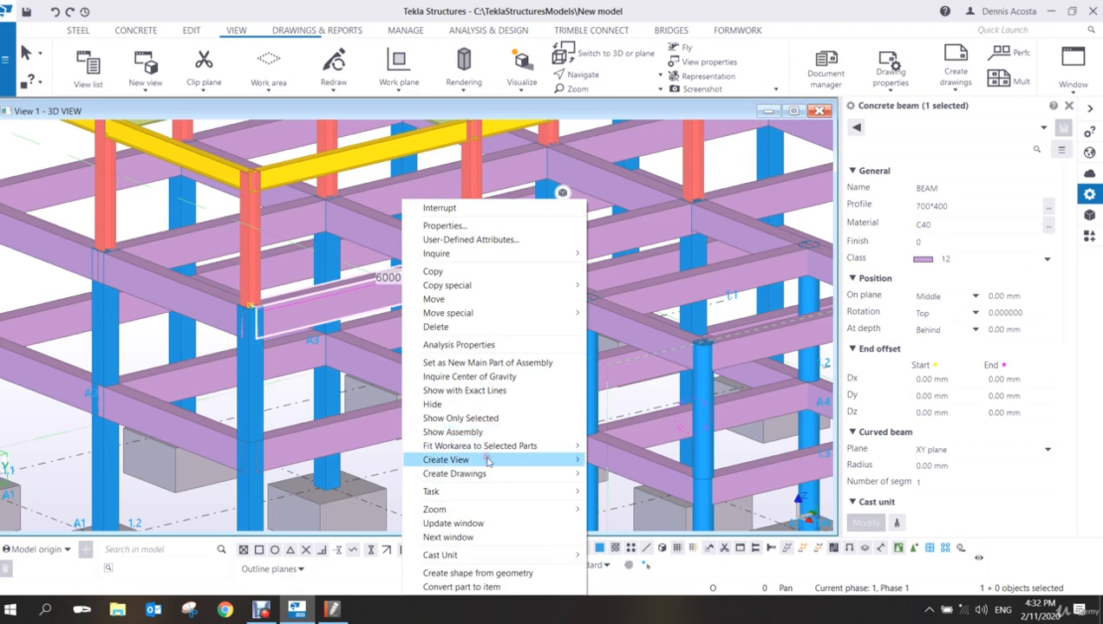
mouse_move(485, 459)
left_click(607, 458)
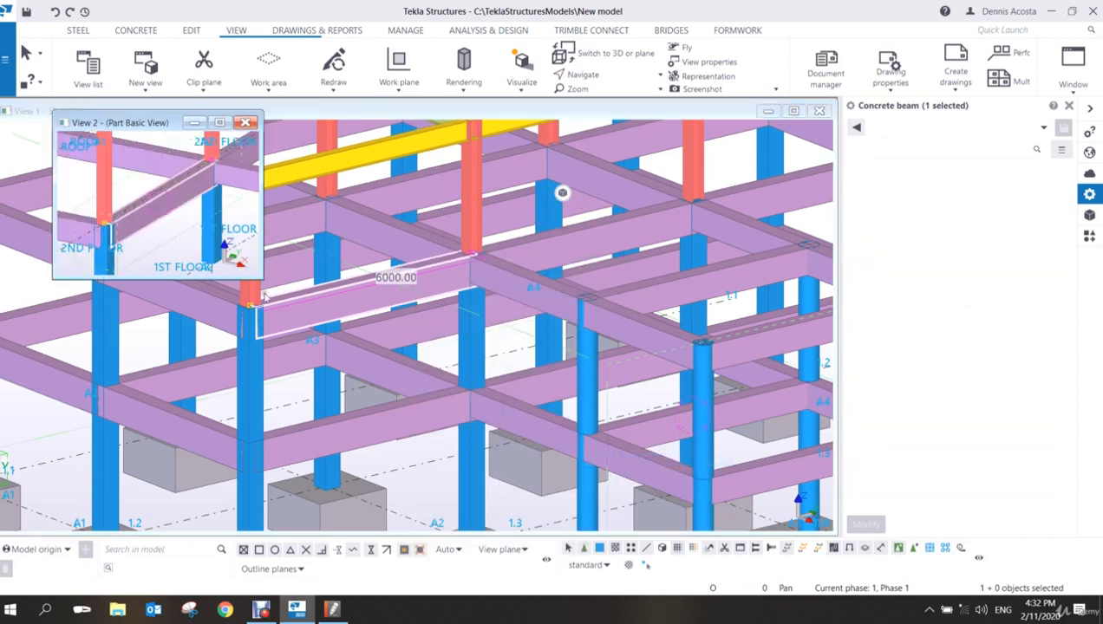
left_click_drag(260, 279, 665, 516)
key("ctrl+p")
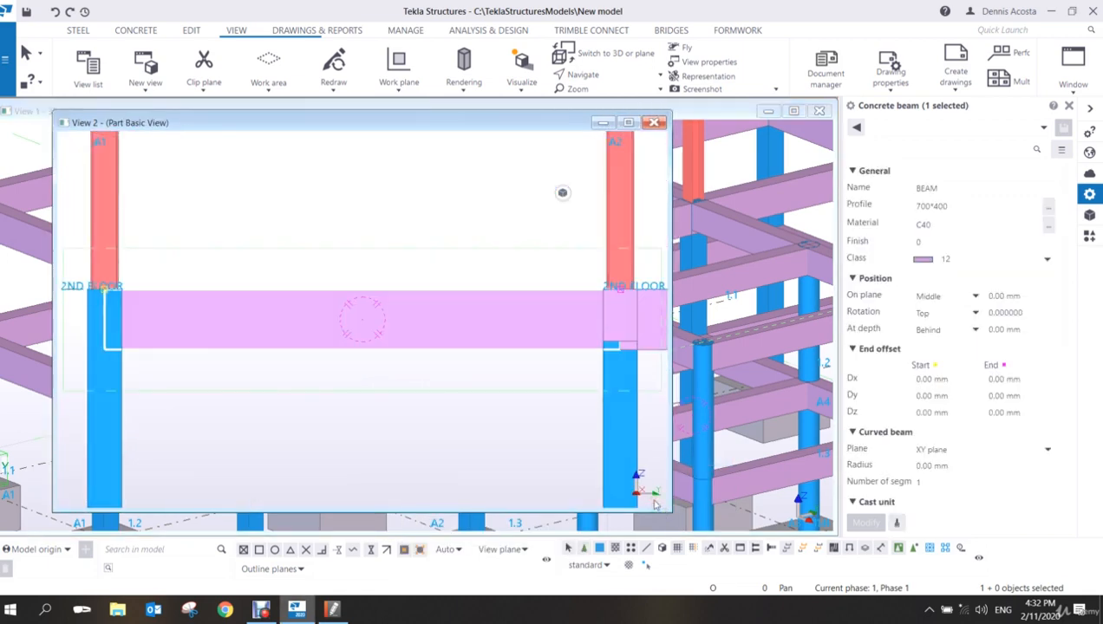
key("ctrl+p")
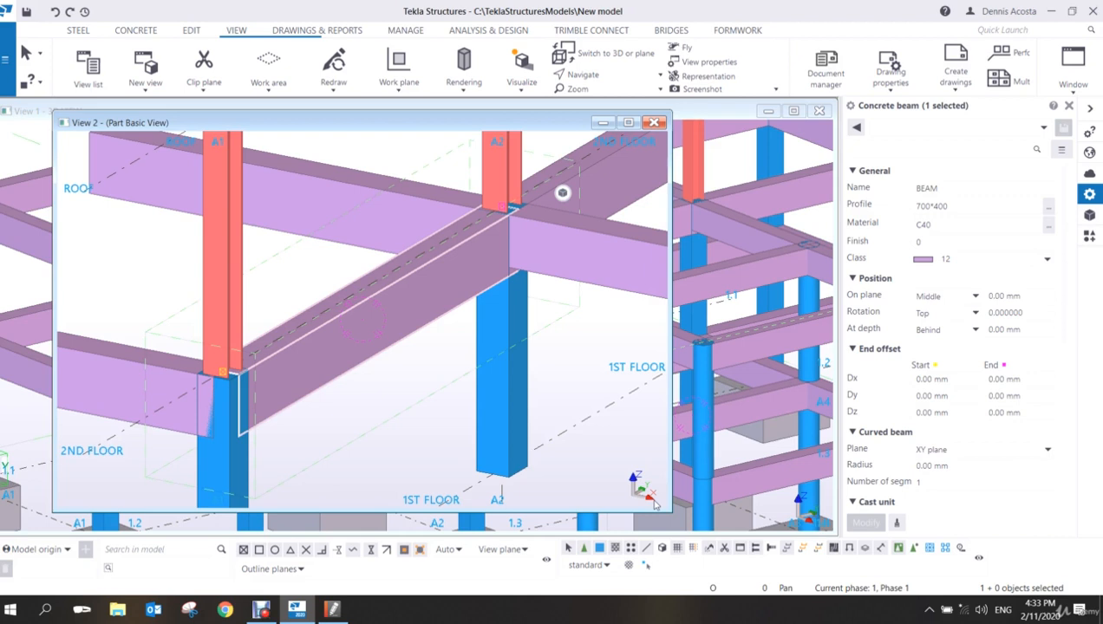
left_click(654, 123)
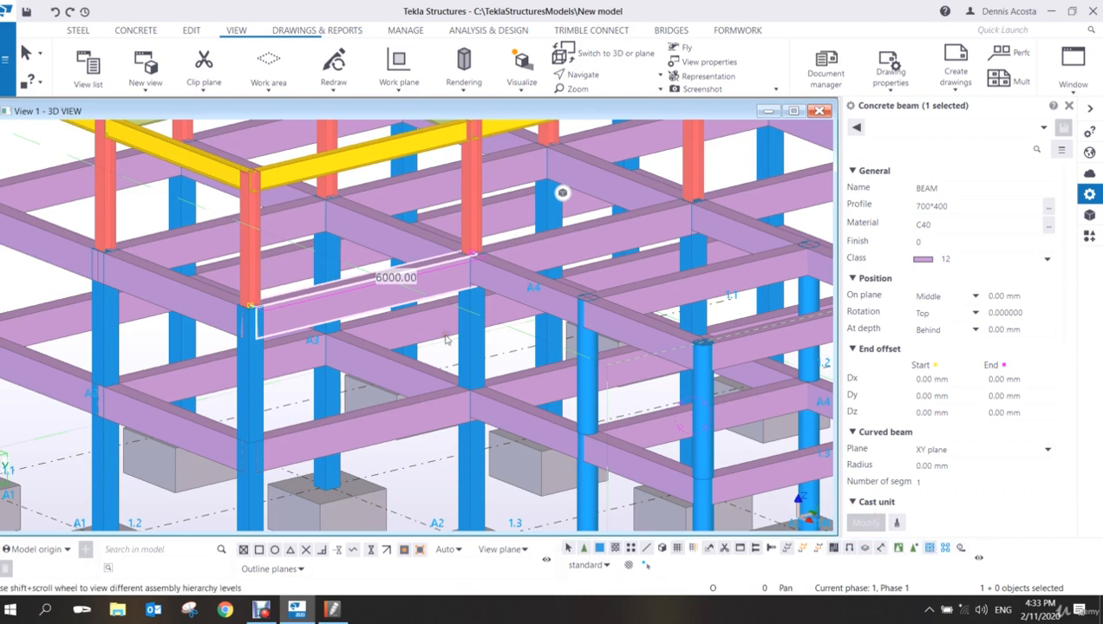
- Select the cast unit of the beam adjoining the previously viewed one, create its 3D view, enlarge the view window, and close it
left_click(538, 248)
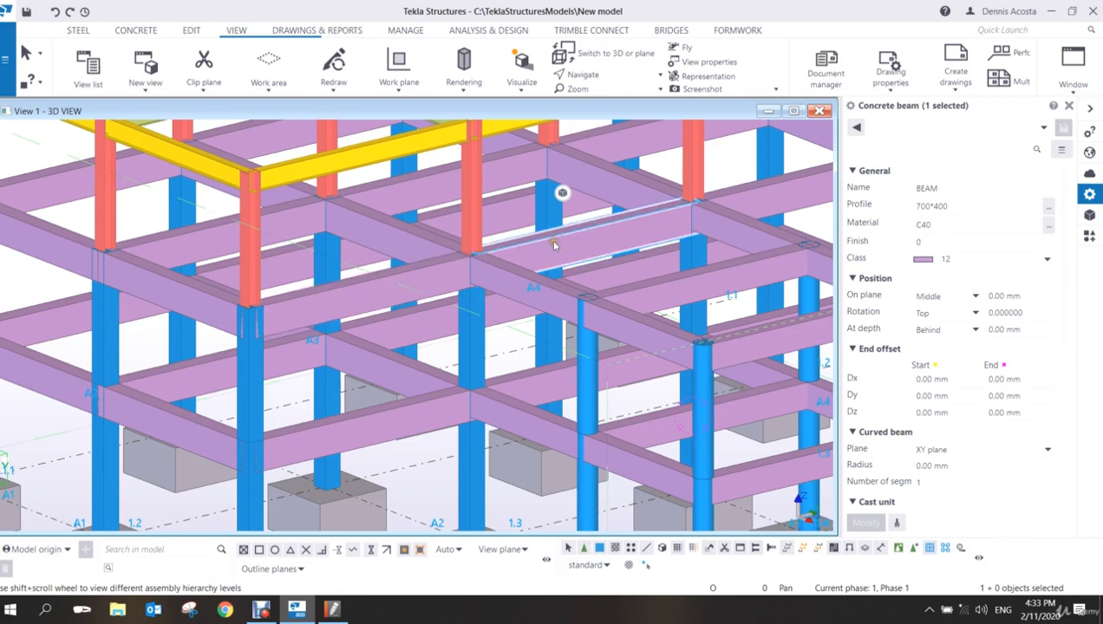
scroll(590, 252, "up", 5)
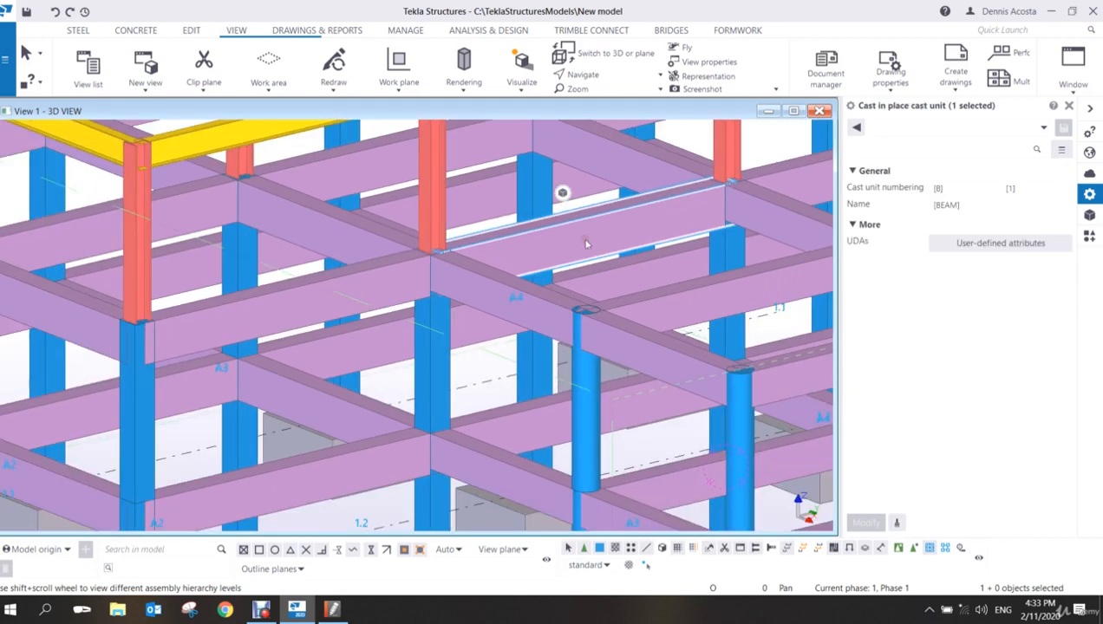
right_click(590, 225)
mouse_move(641, 395)
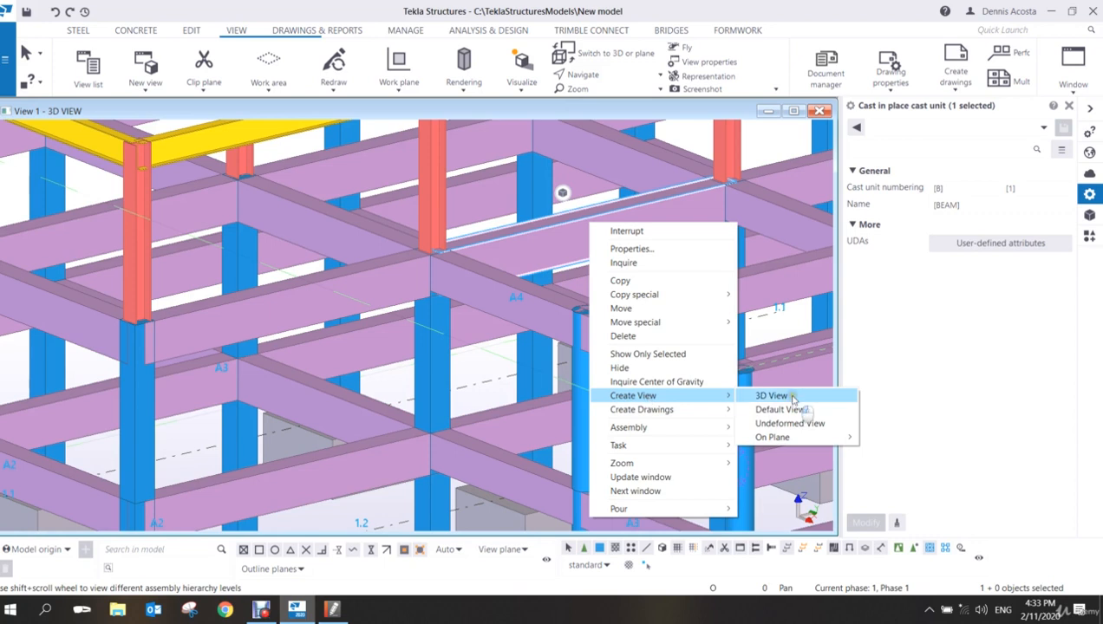
left_click(793, 397)
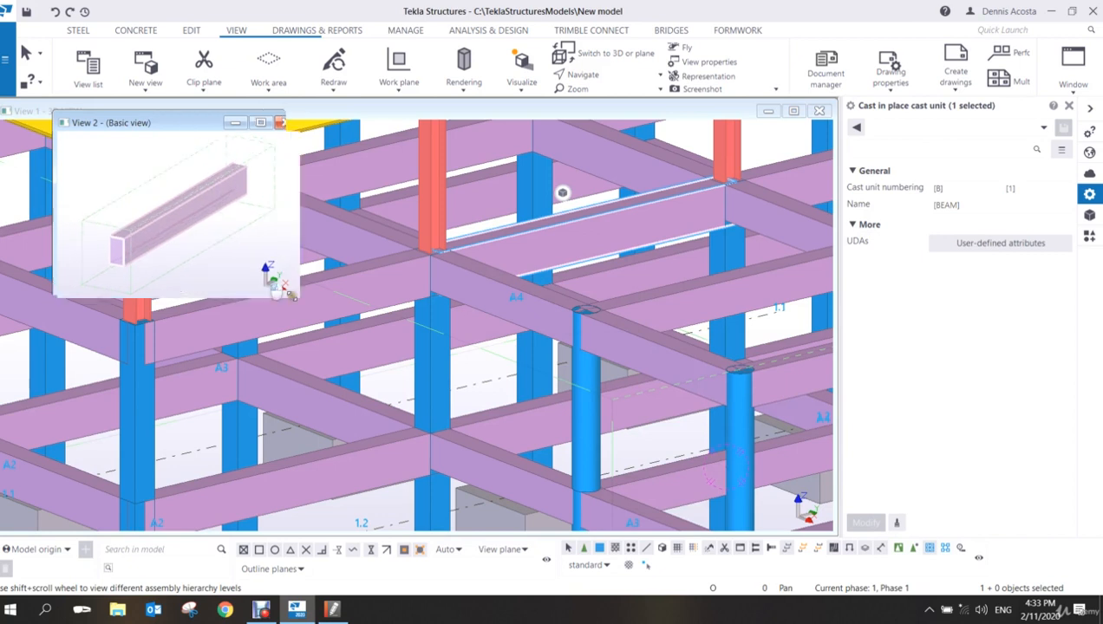
left_click_drag(261, 279, 837, 513)
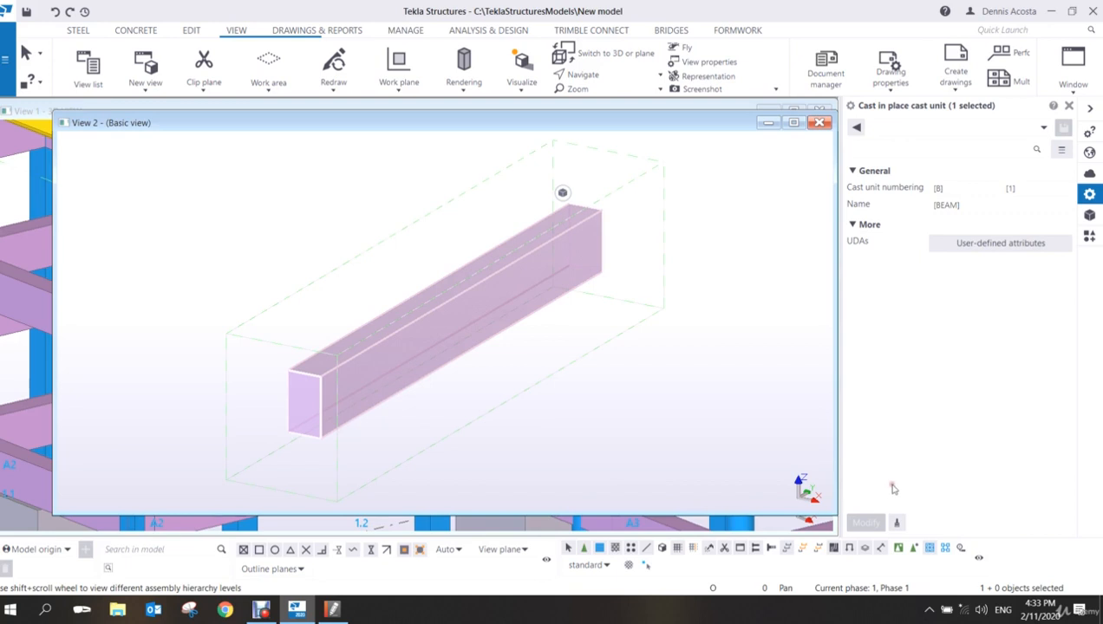
left_click(818, 122)
- Create the default front, top, end and perspective views of the selected beam cast unit and close all four
right_click(566, 247)
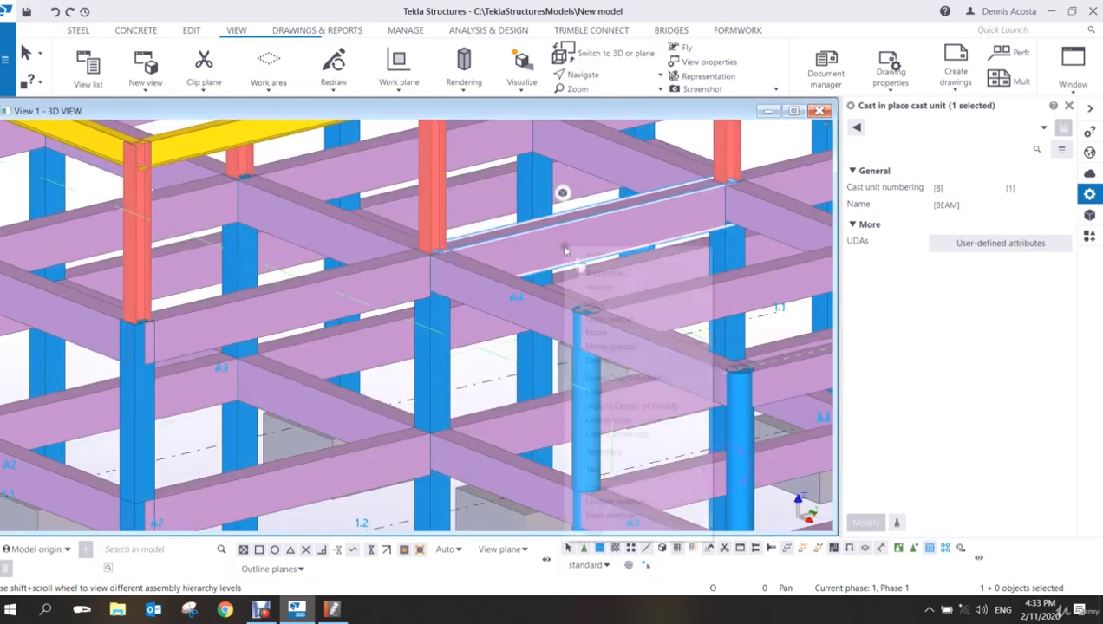
mouse_move(644, 434)
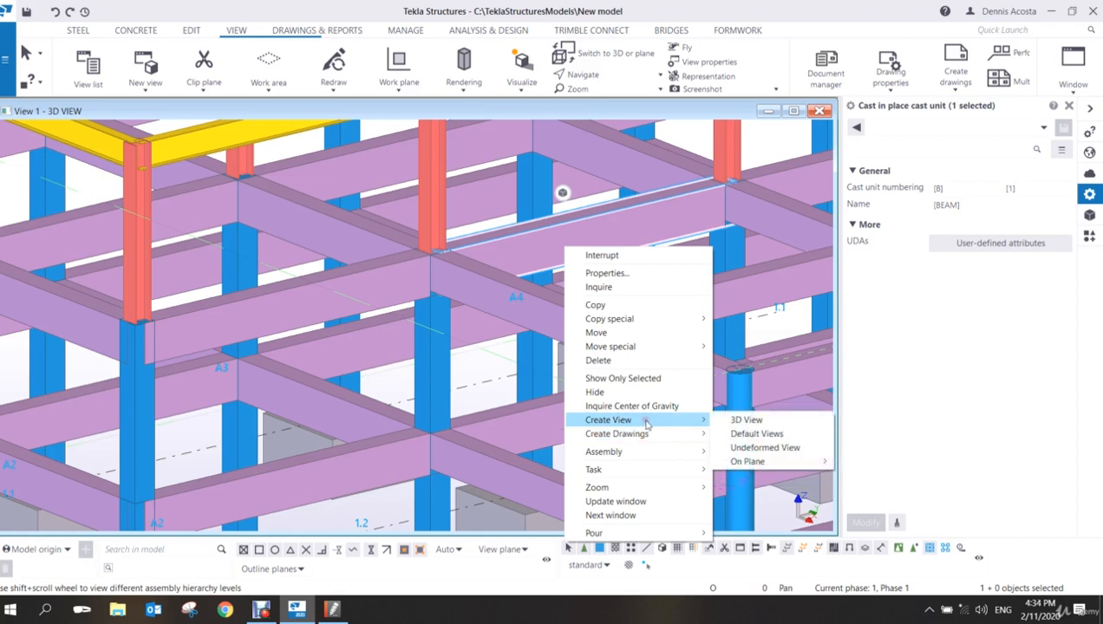
left_click(758, 434)
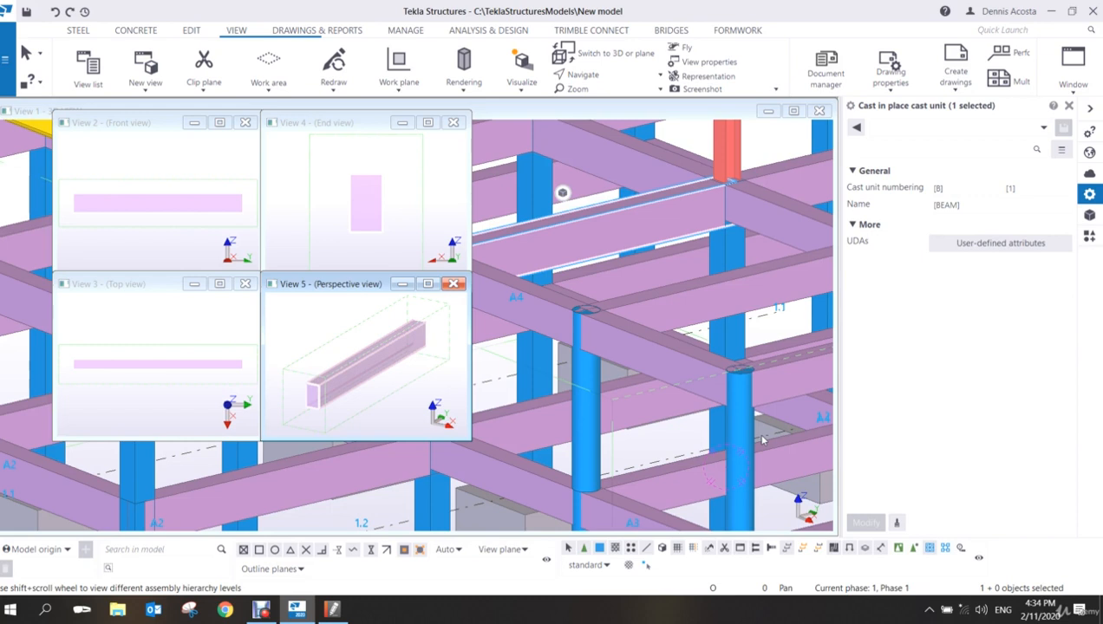
left_click(245, 284)
left_click(245, 122)
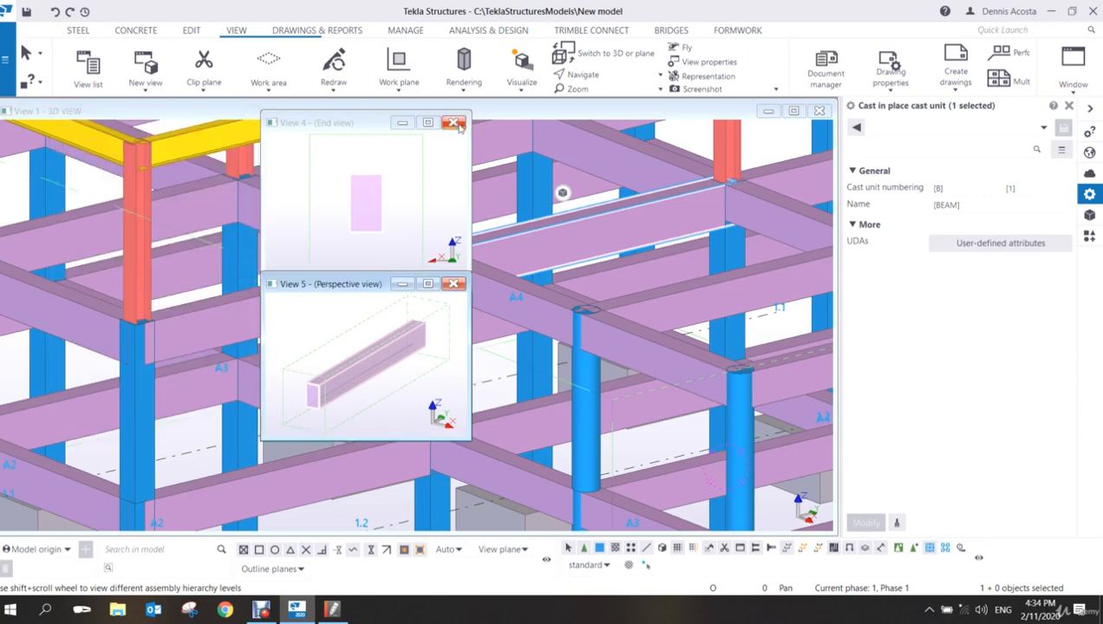
left_click(452, 123)
left_click(452, 283)
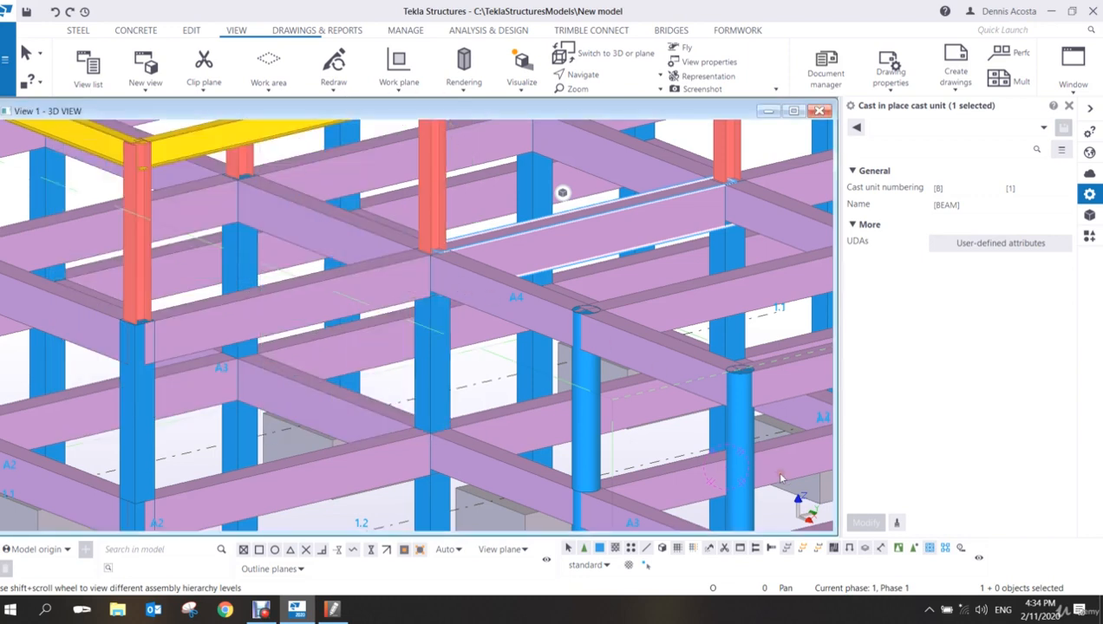
- Switch the selection mode from assemblies to components for the whole building model
left_click(899, 549)
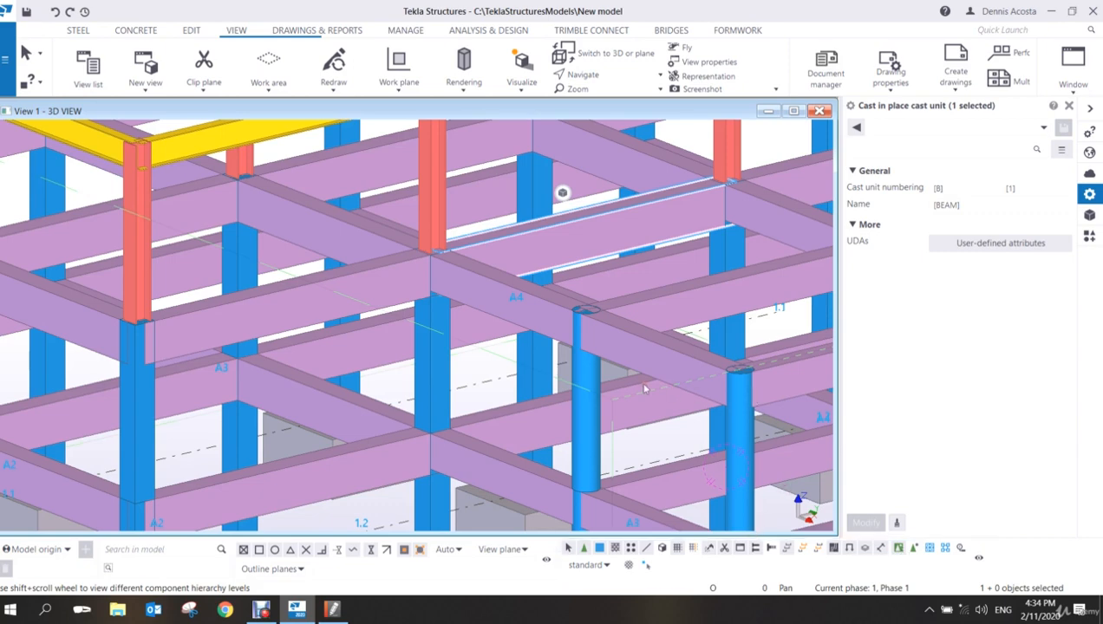
scroll(636, 390, "down", 5)
scroll(635, 389, "down", 5)
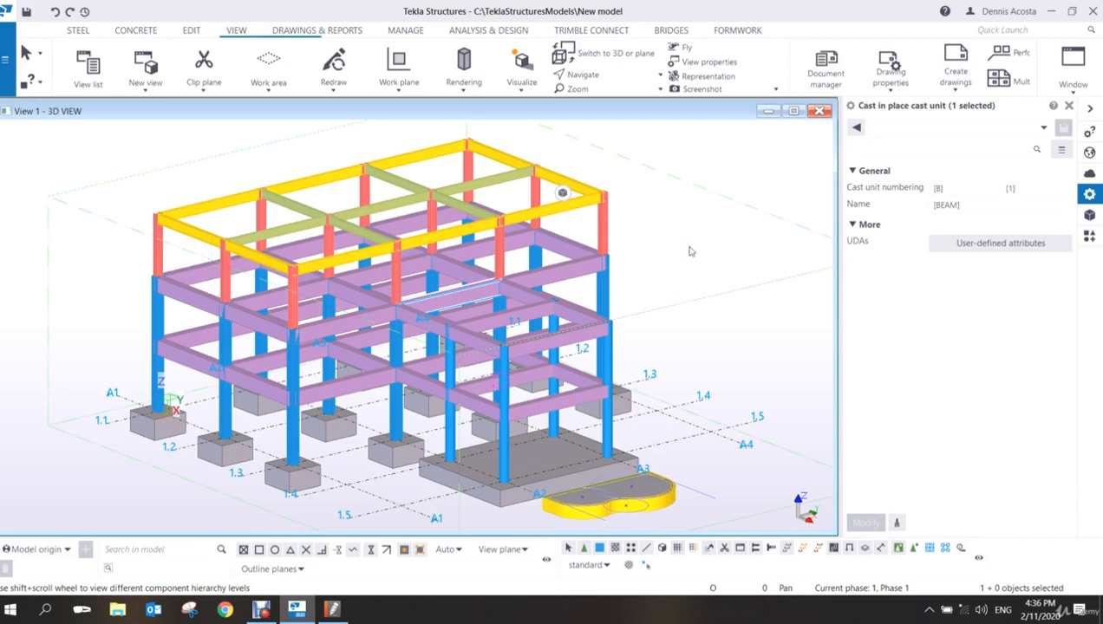
- Open the 3D view's properties and its object representation settings, placing the dialogs clear of the building
double_click(689, 251)
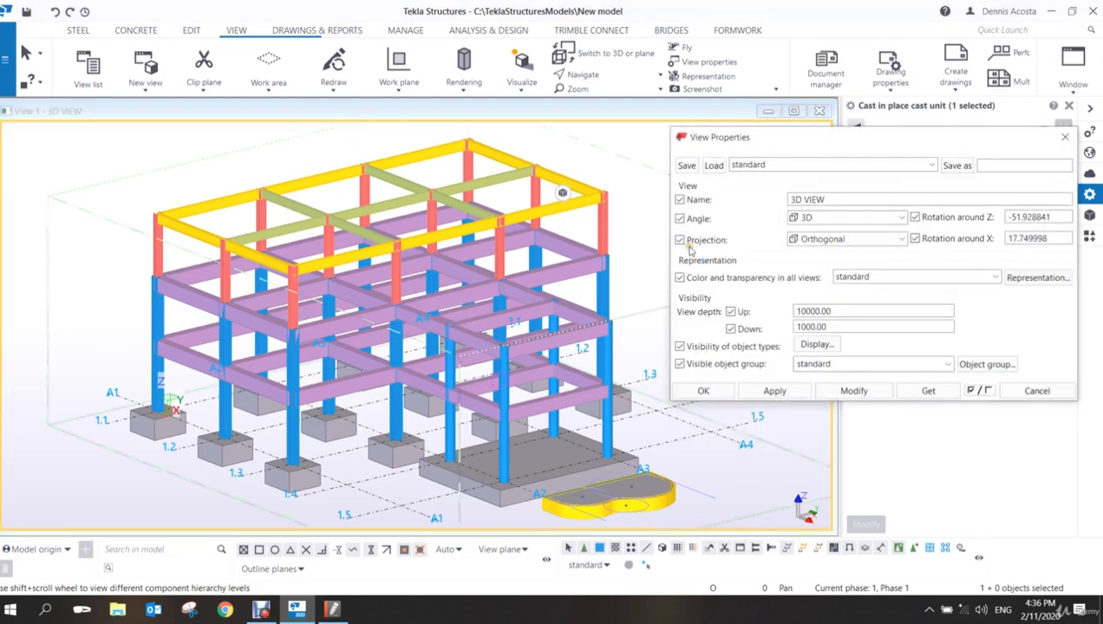
middle_click_drag(492, 246, 396, 251)
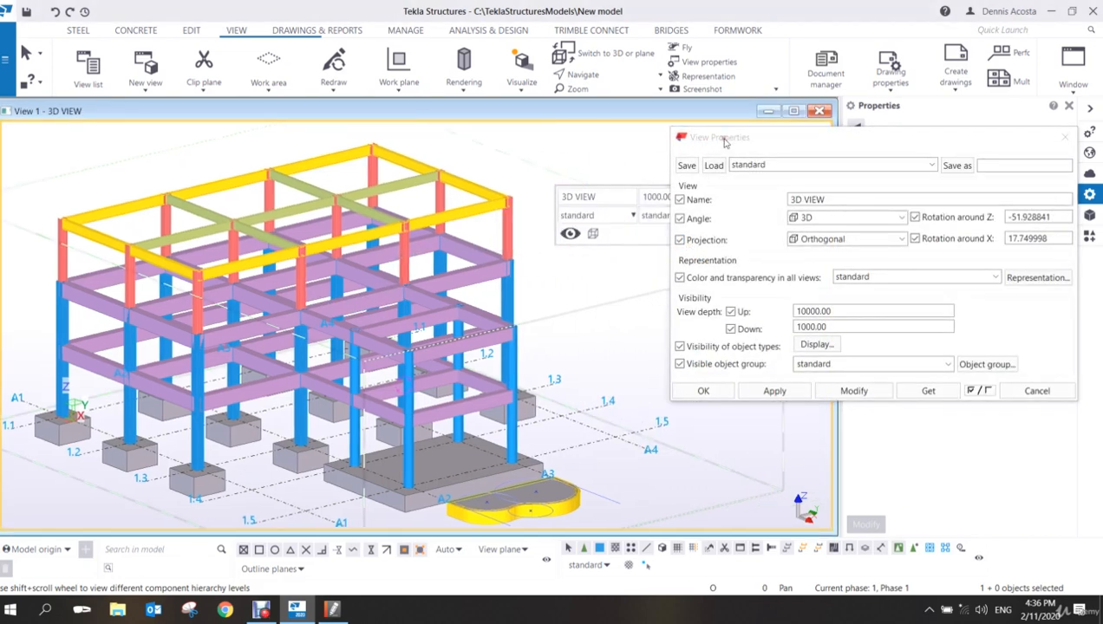
left_click(752, 140)
left_click_drag(752, 138, 628, 148)
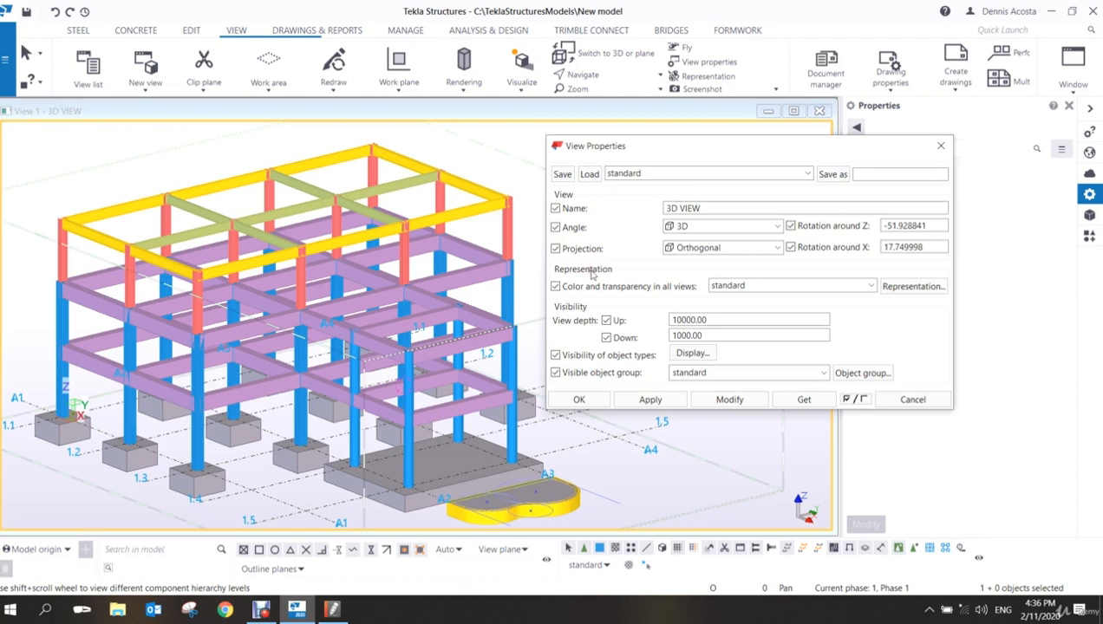
left_click_drag(685, 148, 778, 145)
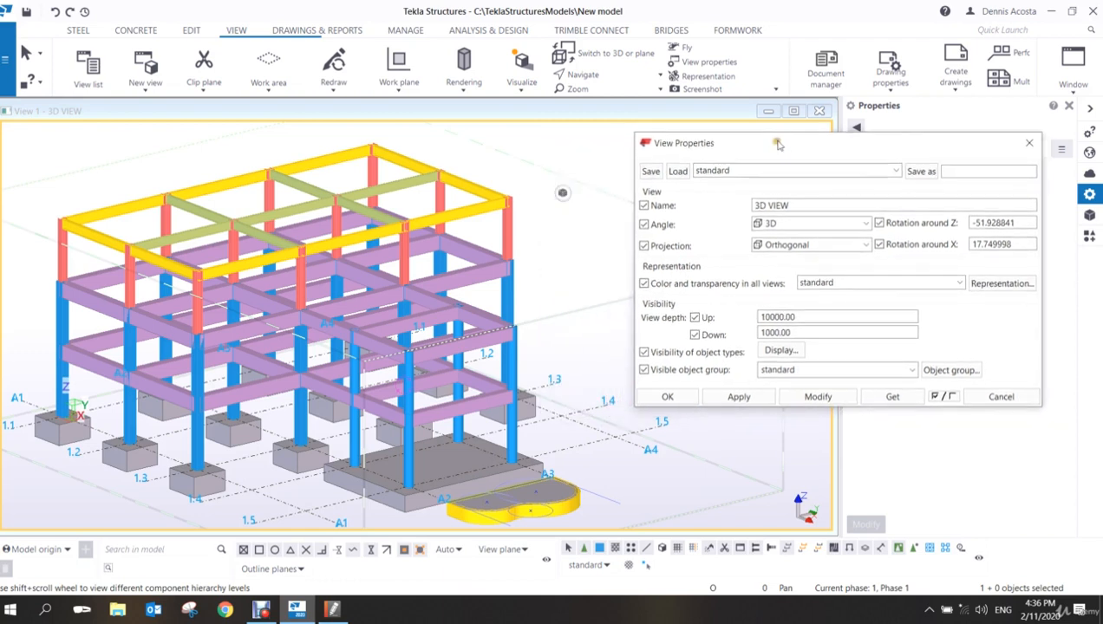
left_click(1002, 284)
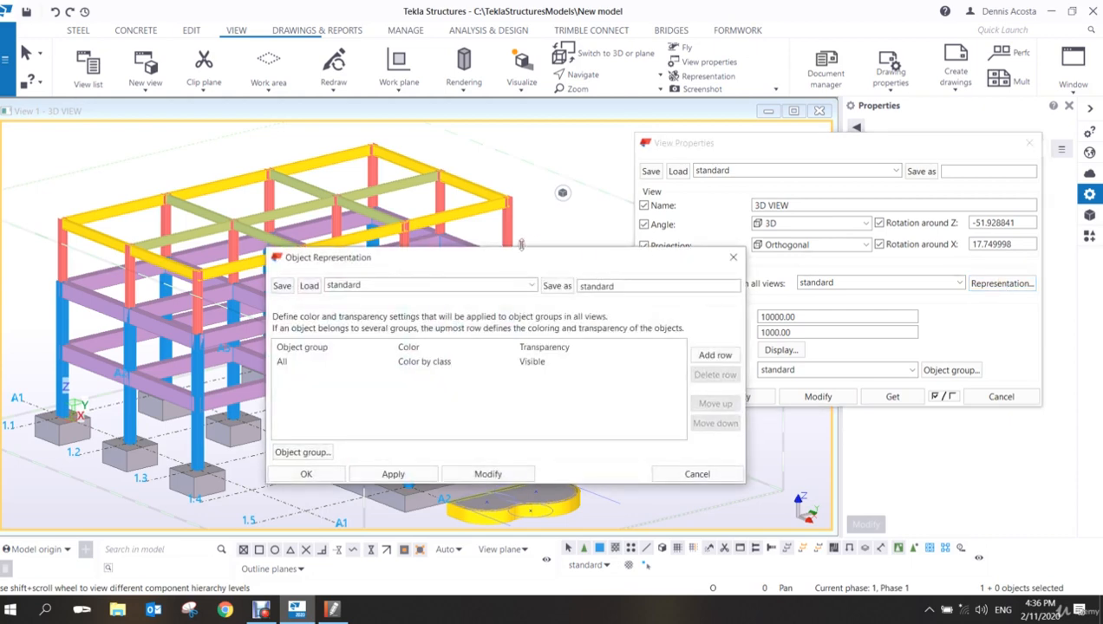
left_click_drag(519, 256, 825, 208)
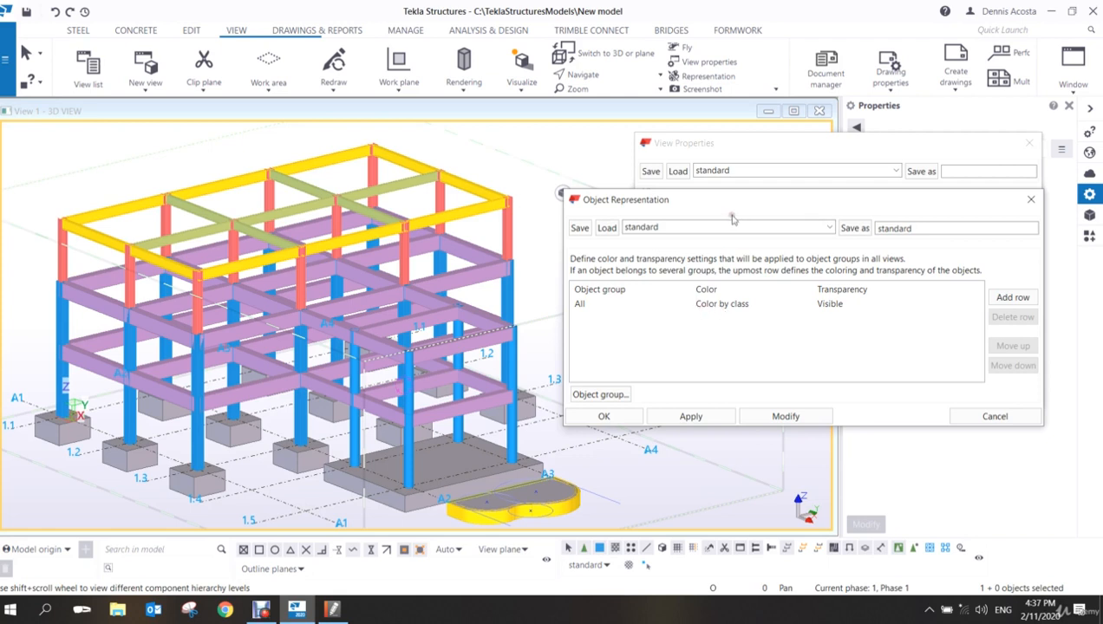
mouse_move(761, 203)
left_mouse_down()
mouse_move(721, 227)
mouse_move(766, 208)
mouse_move(750, 209)
left_mouse_up()
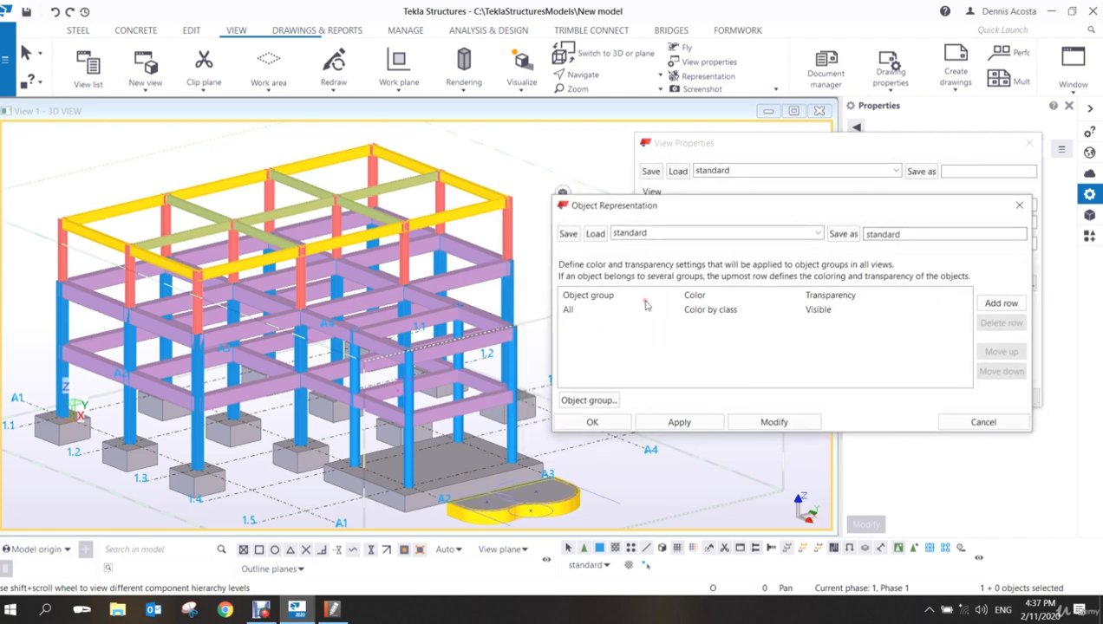
- Set the colour of the All object group to green and apply it to the 3D view
left_click(577, 314)
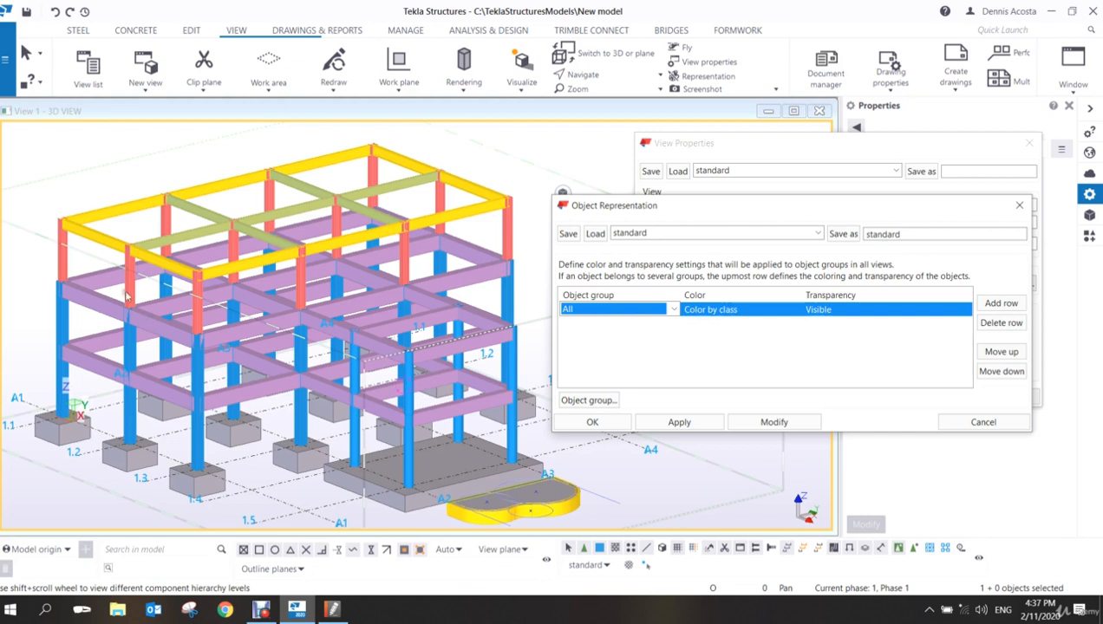
left_click(468, 445)
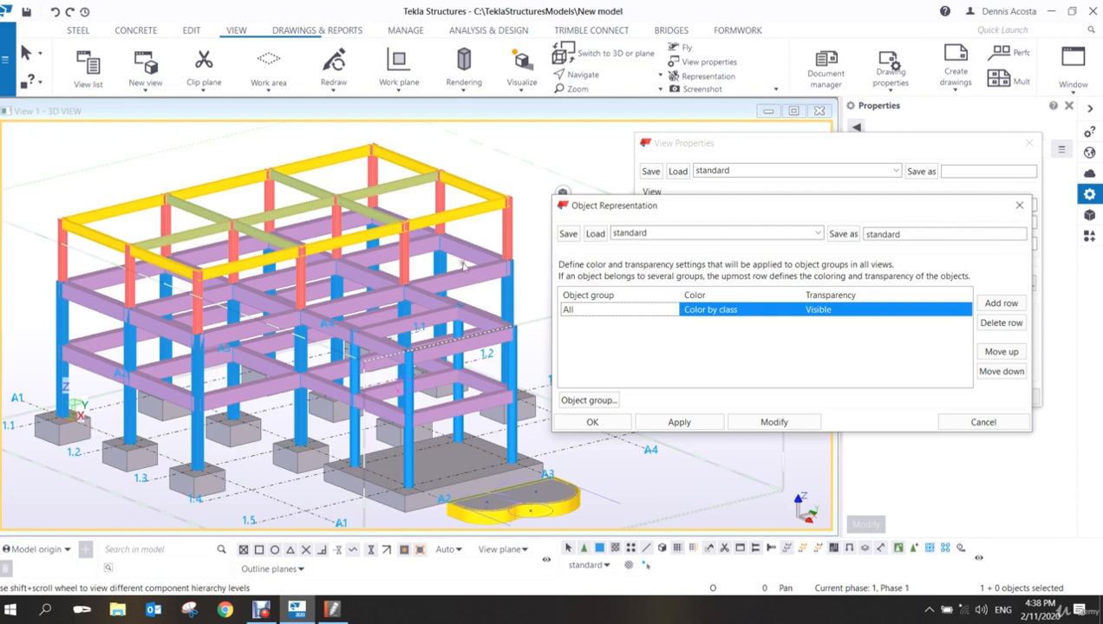
left_click(792, 310)
left_click(794, 310)
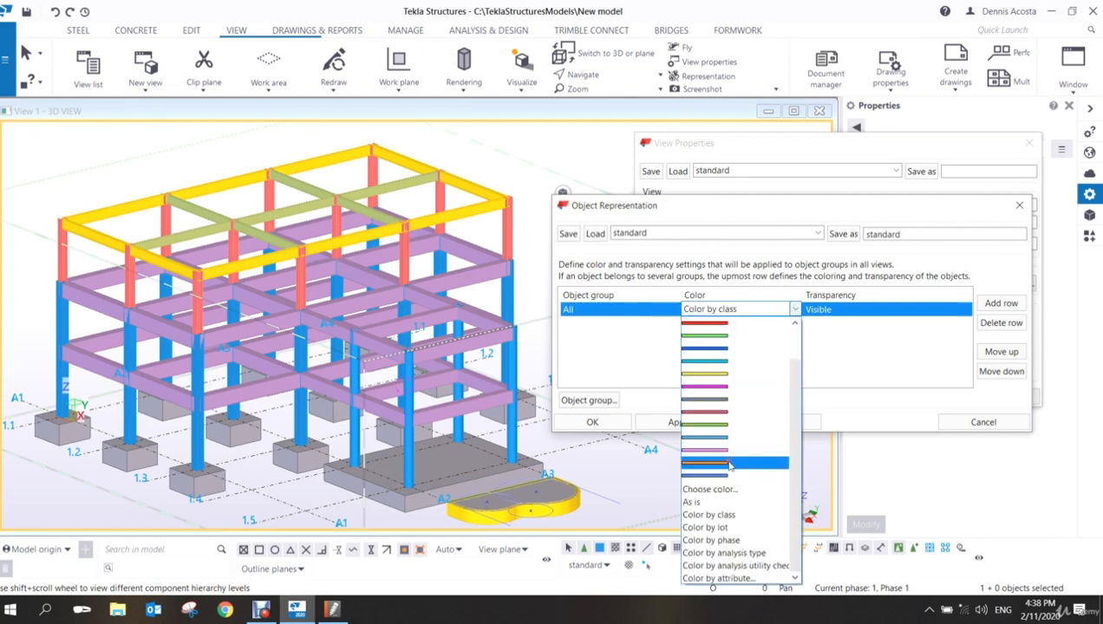
left_click(725, 425)
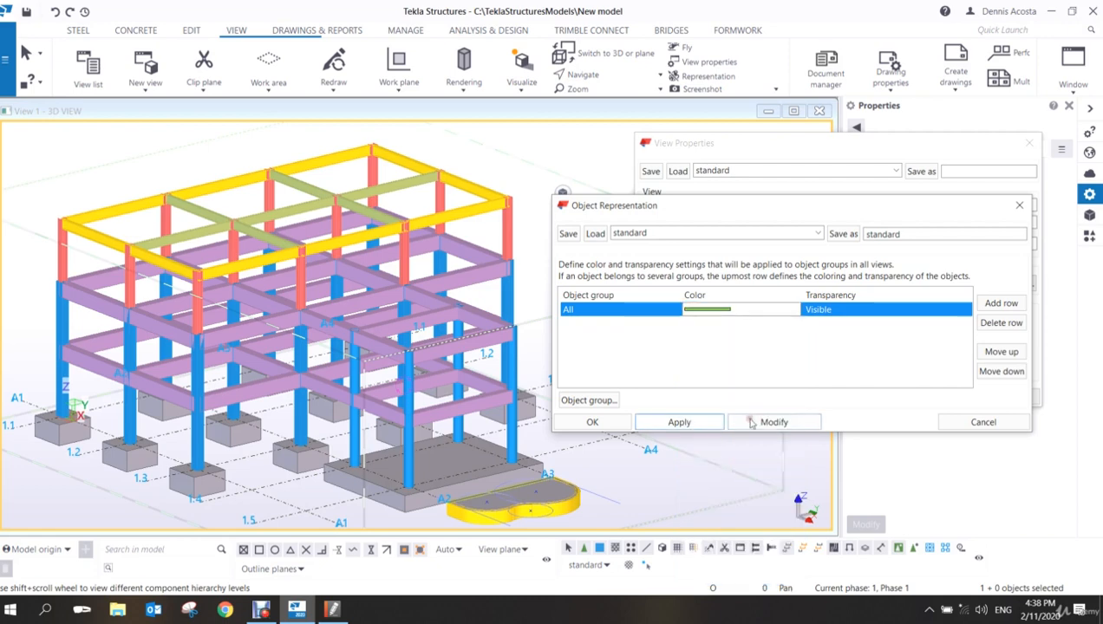
left_click(769, 423)
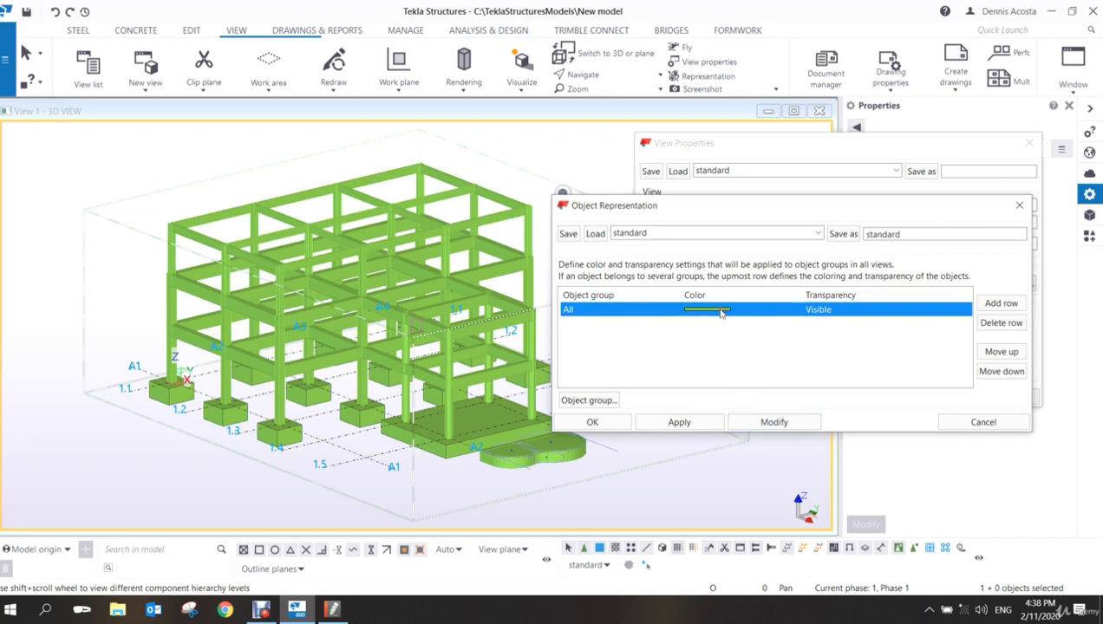
- Add a representation row above All and assign the ace_column_filter object group to it
left_click(1001, 305)
left_click(621, 310)
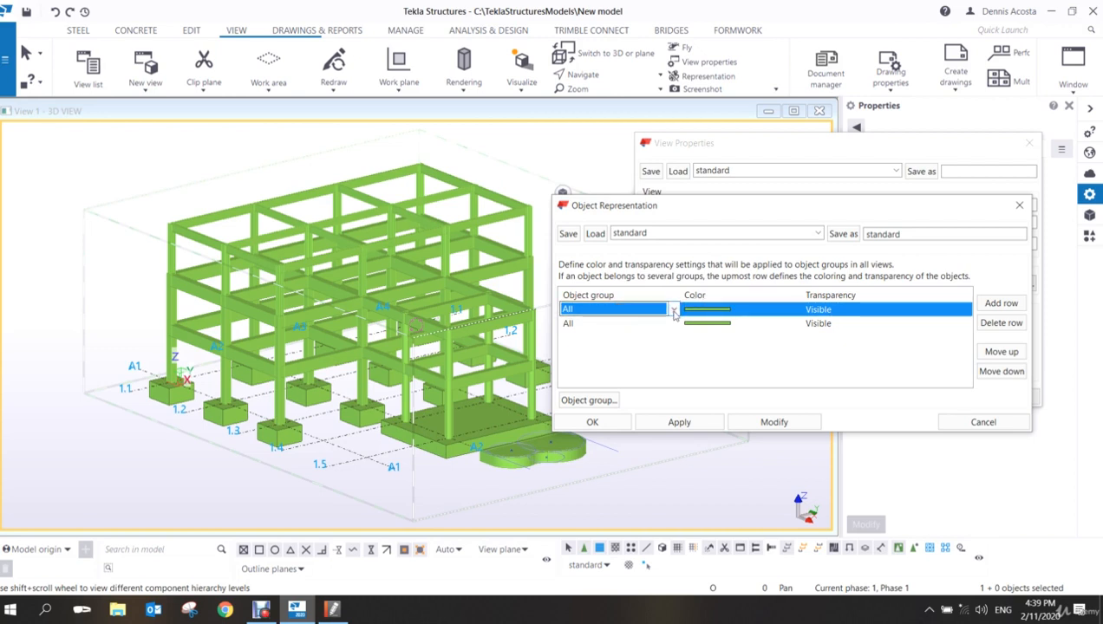
left_click(674, 311)
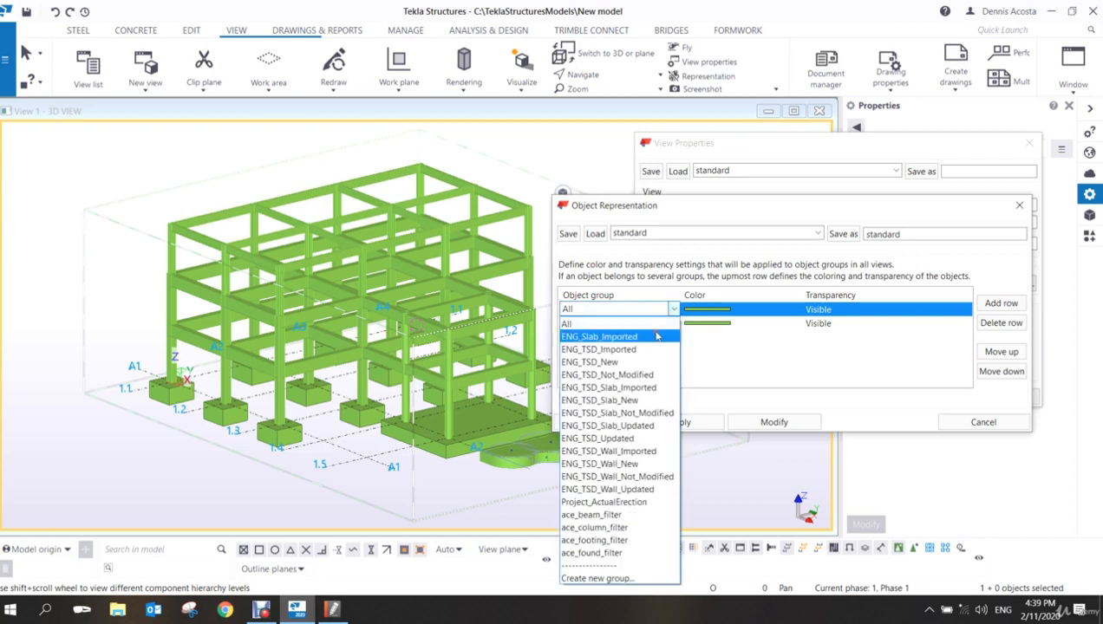
left_click(617, 528)
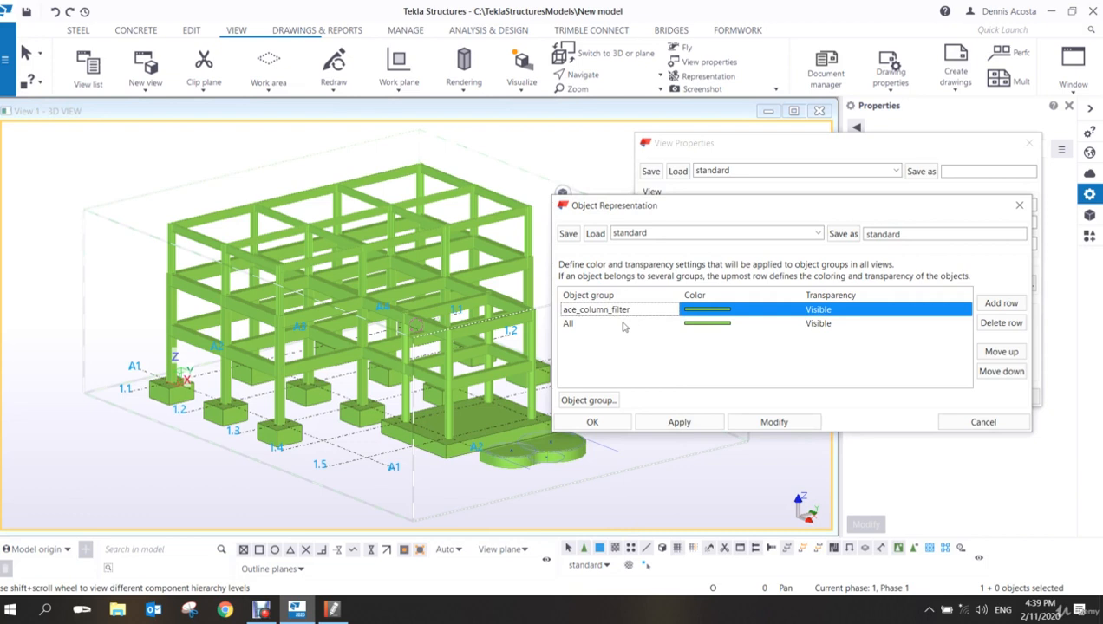
- Give the ace_column_filter row a custom light blue colour with red 122, green 192 and blue 209
left_click(792, 310)
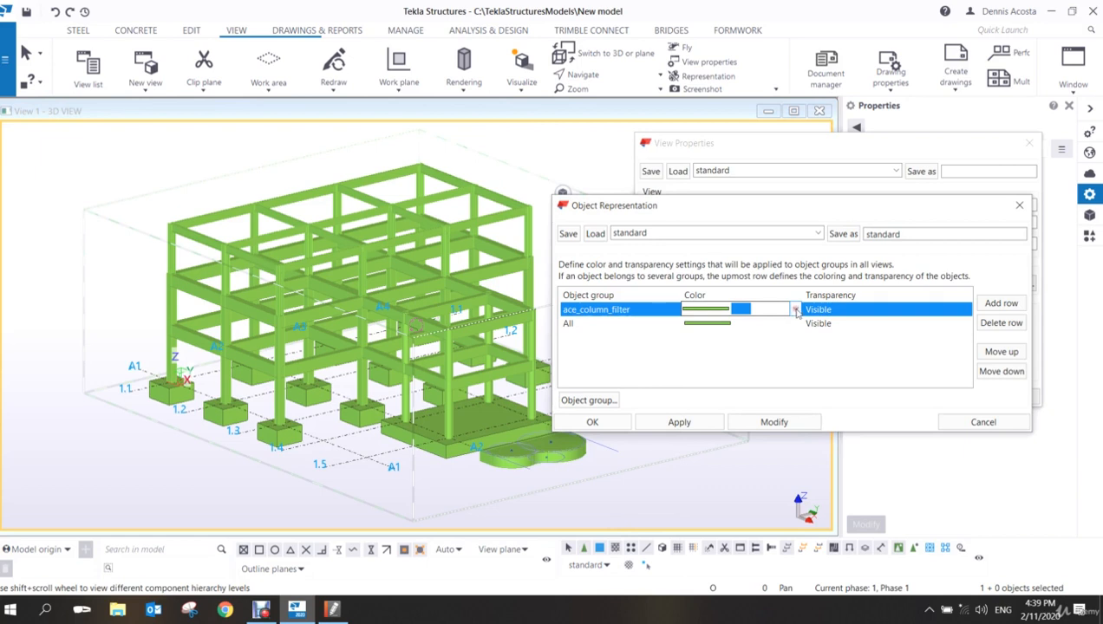
left_click(794, 309)
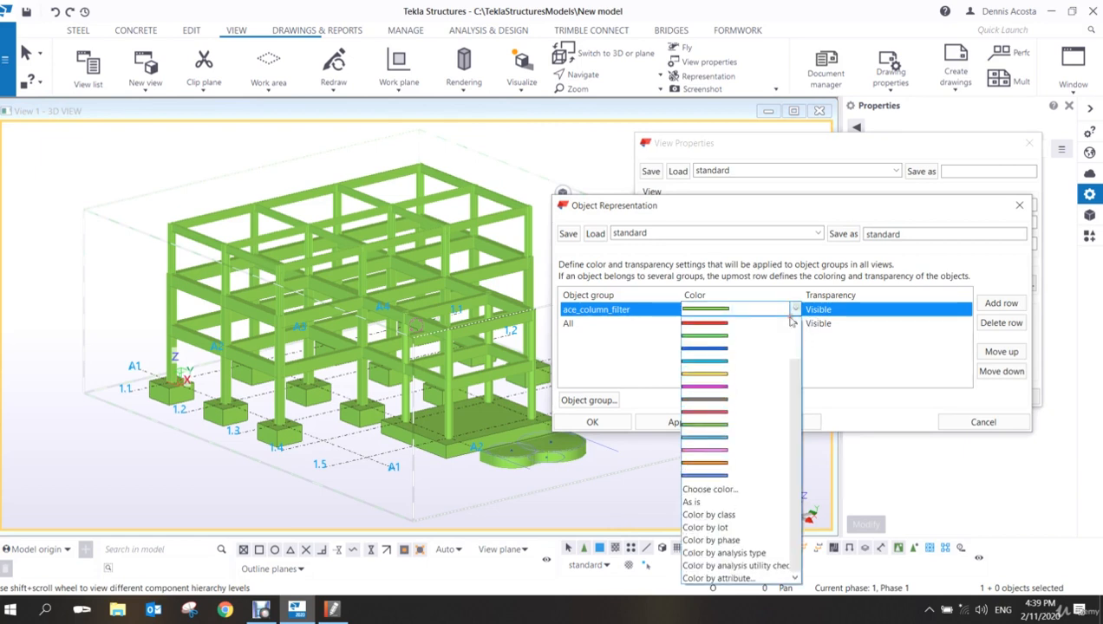
left_click(743, 490)
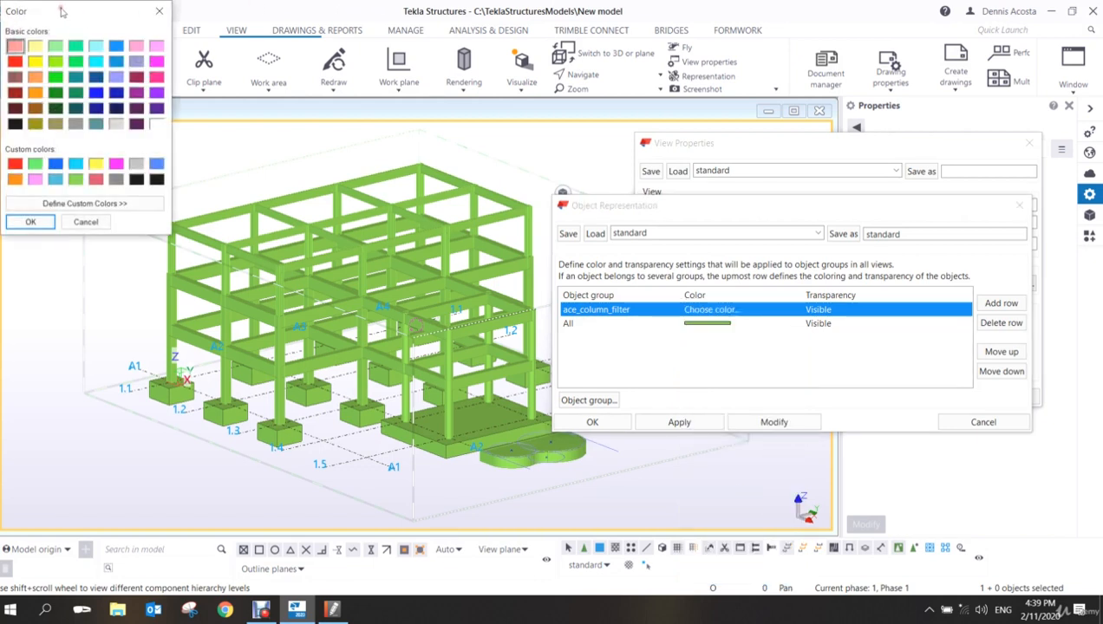
left_click_drag(59, 11, 265, 96)
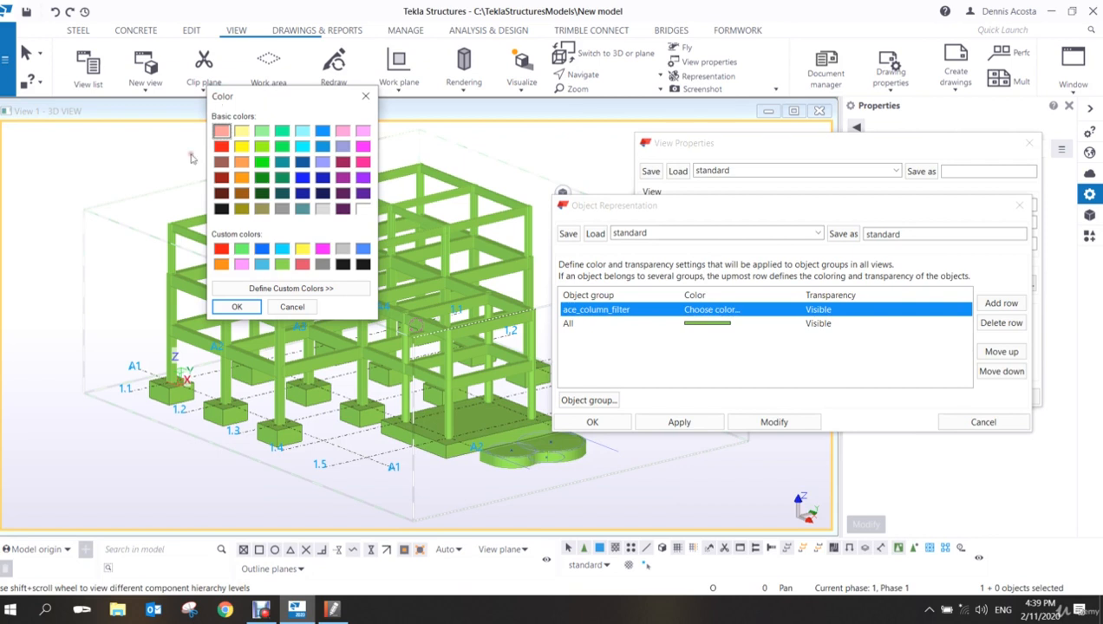
left_click(333, 290)
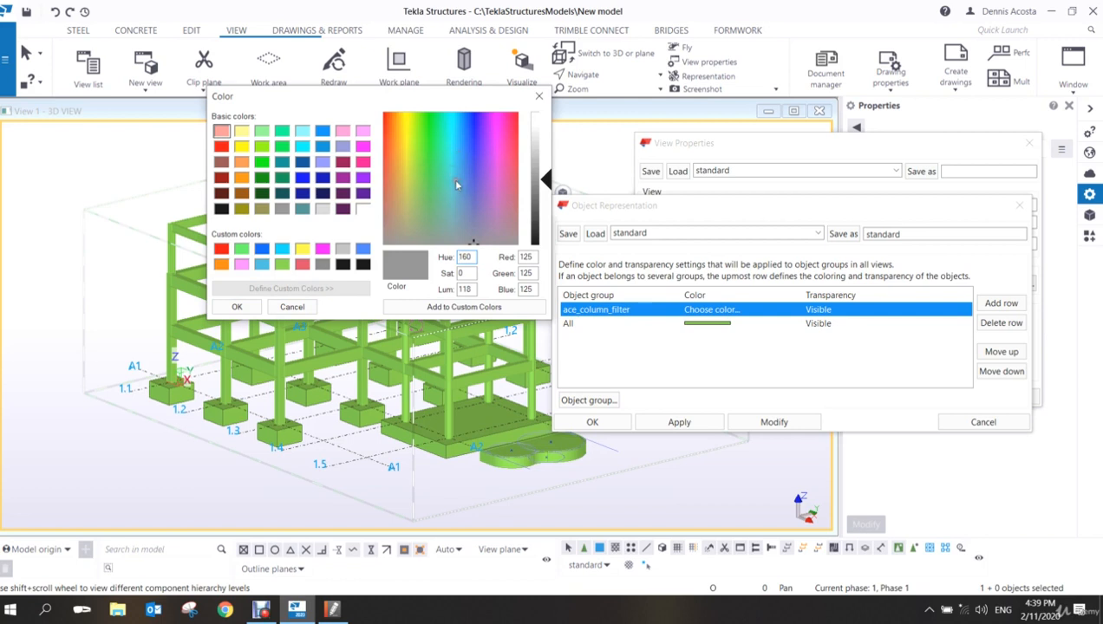
left_click(455, 182)
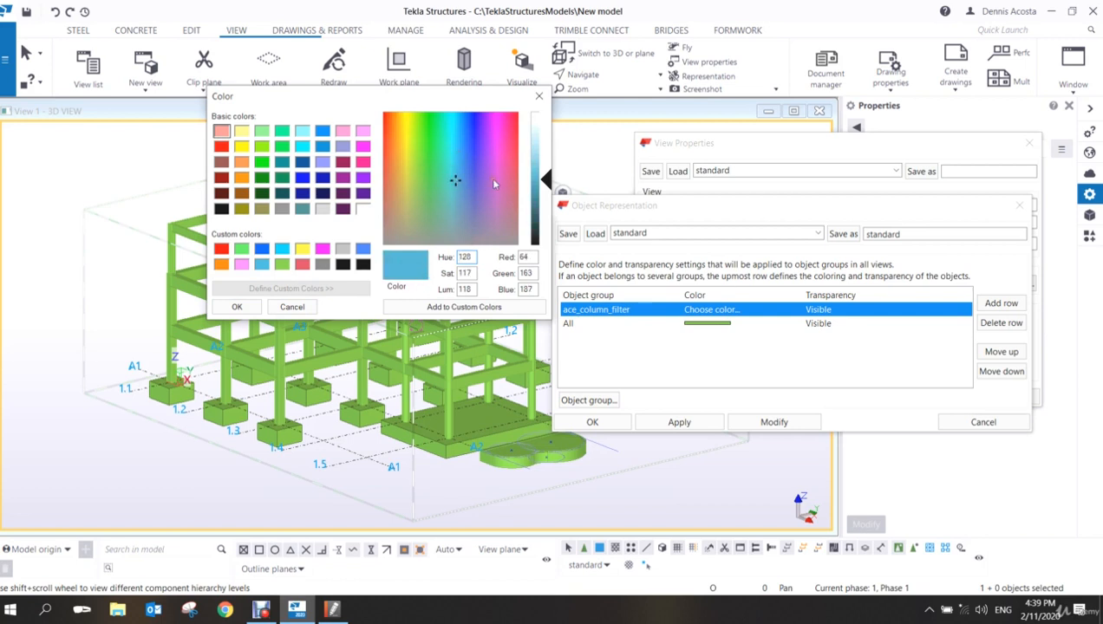
left_click_drag(547, 181, 547, 160)
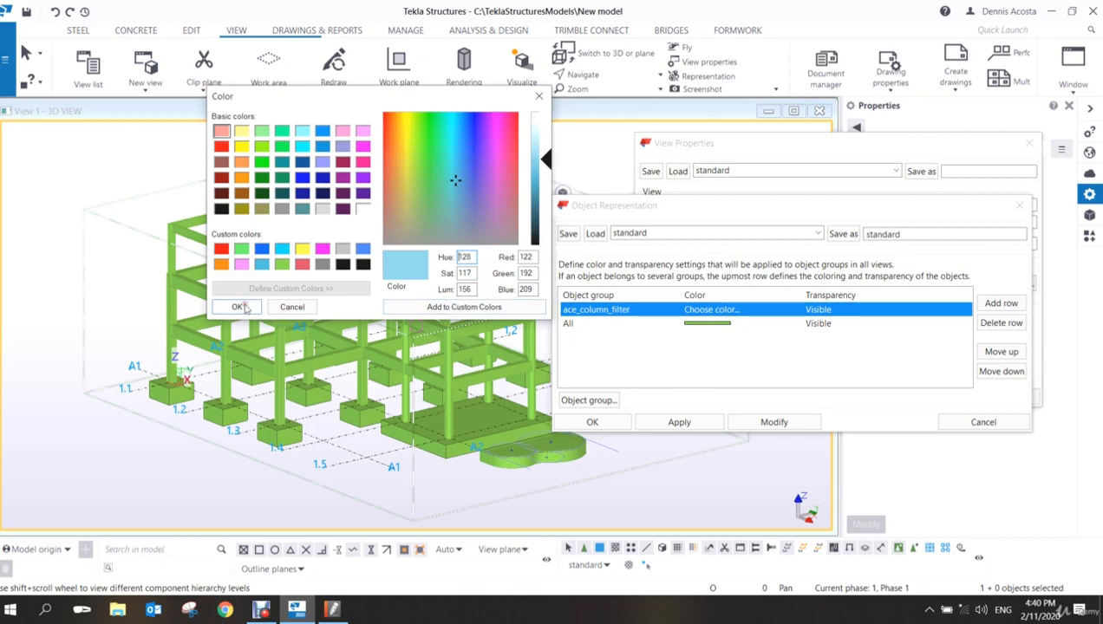
left_click(239, 306)
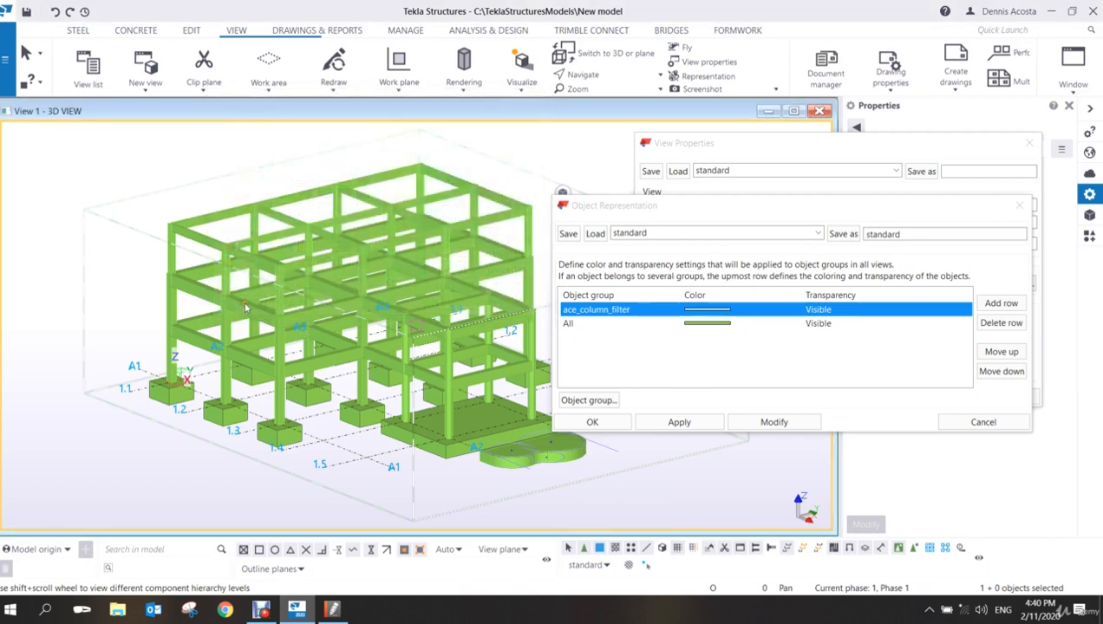
- Apply the column colouring to the 3D view and add a second representation row assigned to the ace_beam_filter object group
left_click(754, 425)
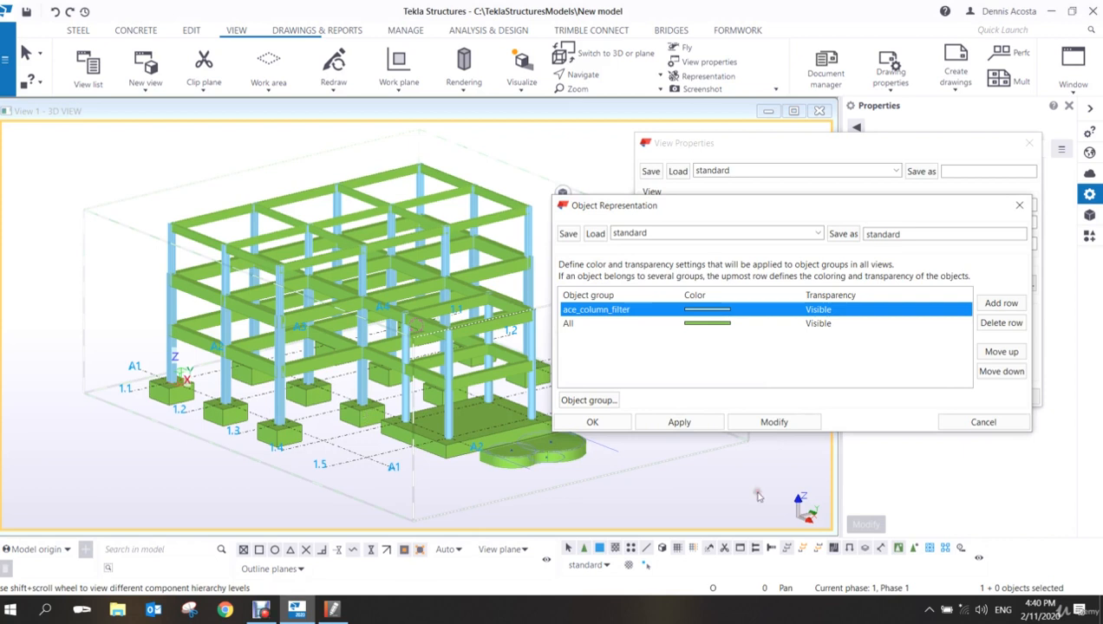
scroll(753, 487, "up", 1)
left_click(1001, 306)
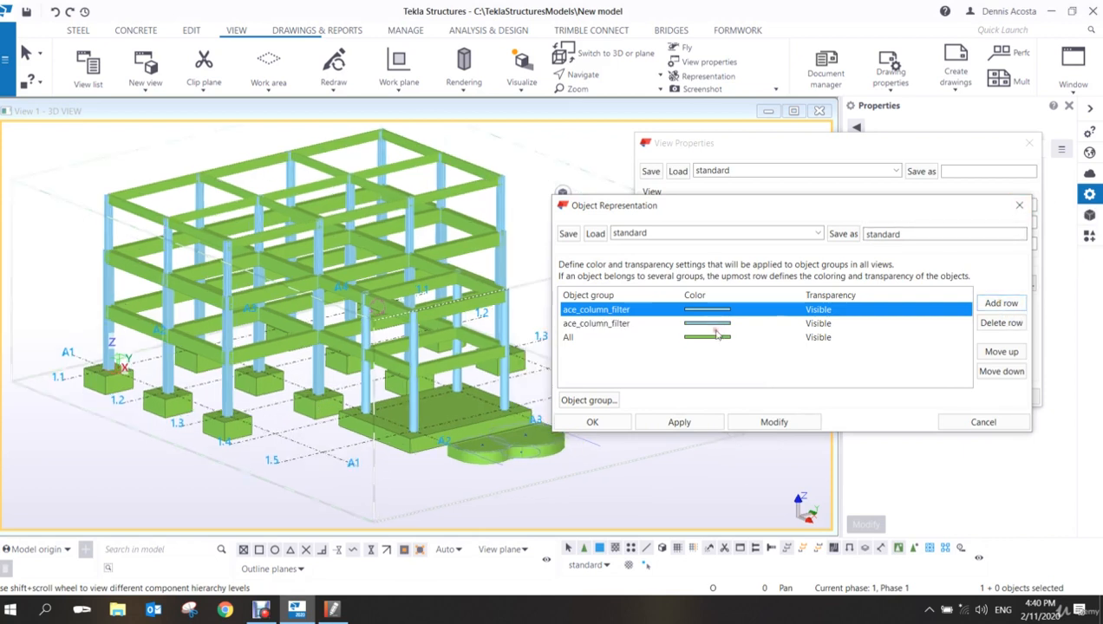
left_click(635, 323)
left_click(674, 323)
left_click(673, 323)
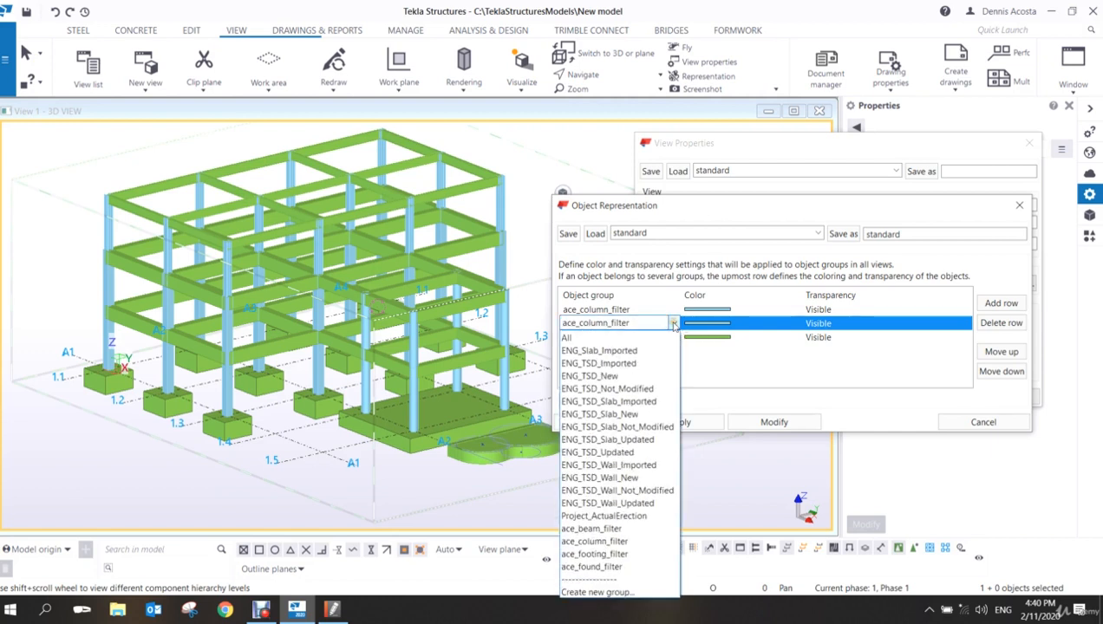
left_click(607, 529)
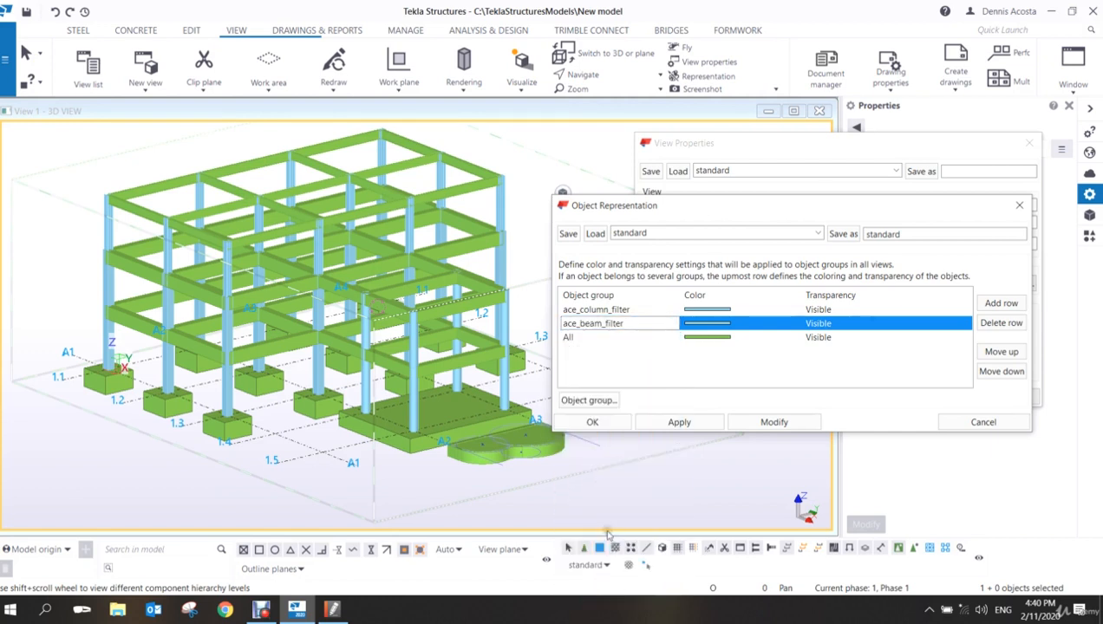
- Give the ace_beam_filter row a custom light tan colour and apply it to the 3D view
left_click(743, 322)
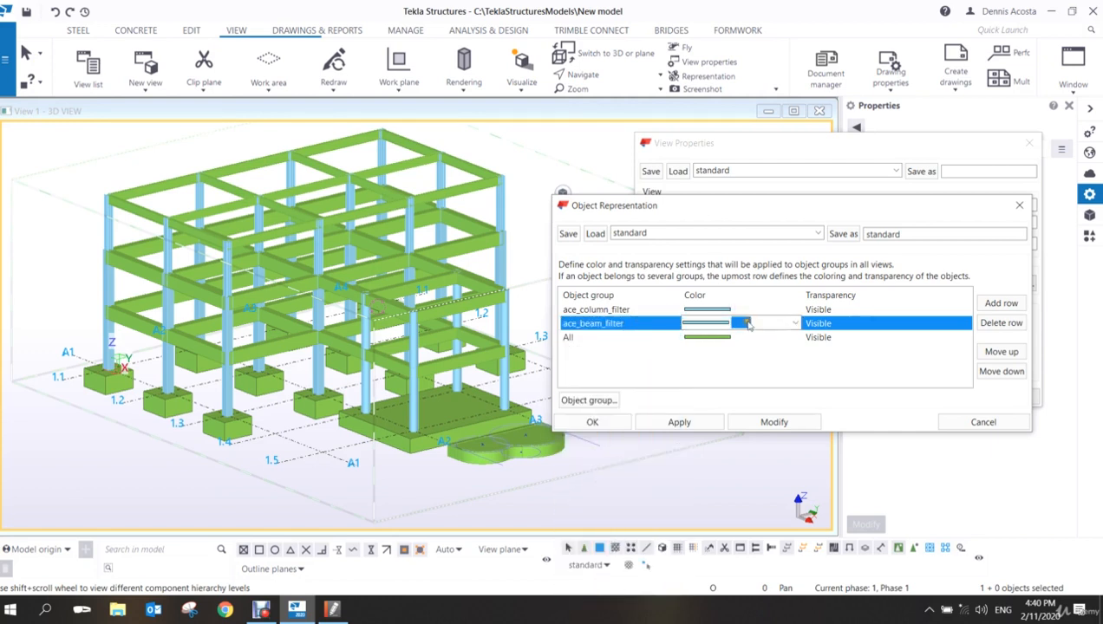
left_click(790, 323)
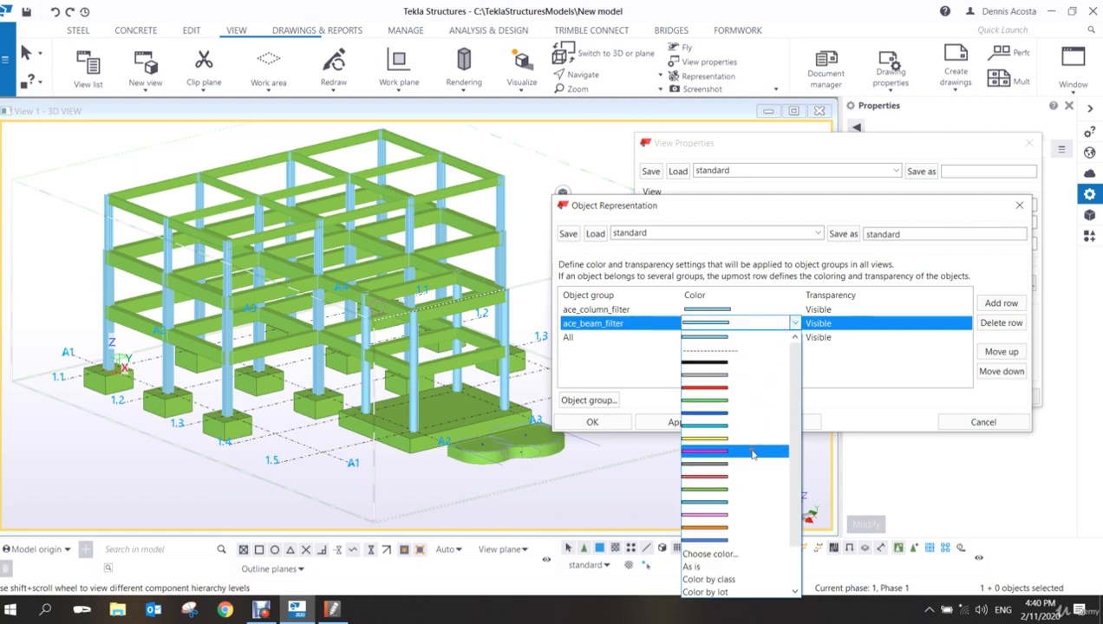
left_click(731, 555)
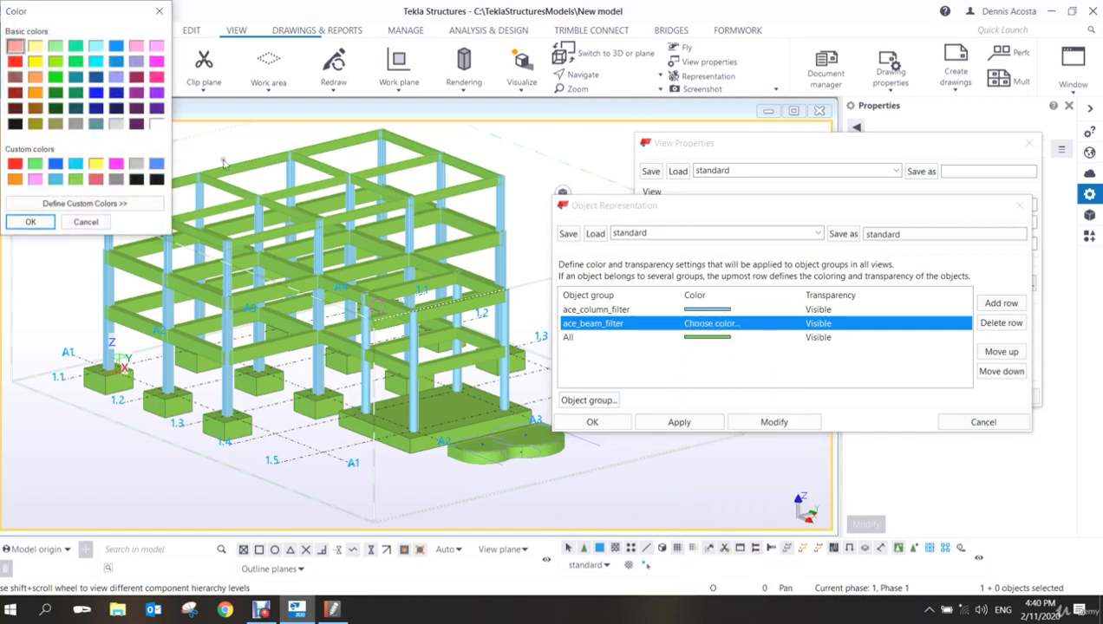
left_click(106, 203)
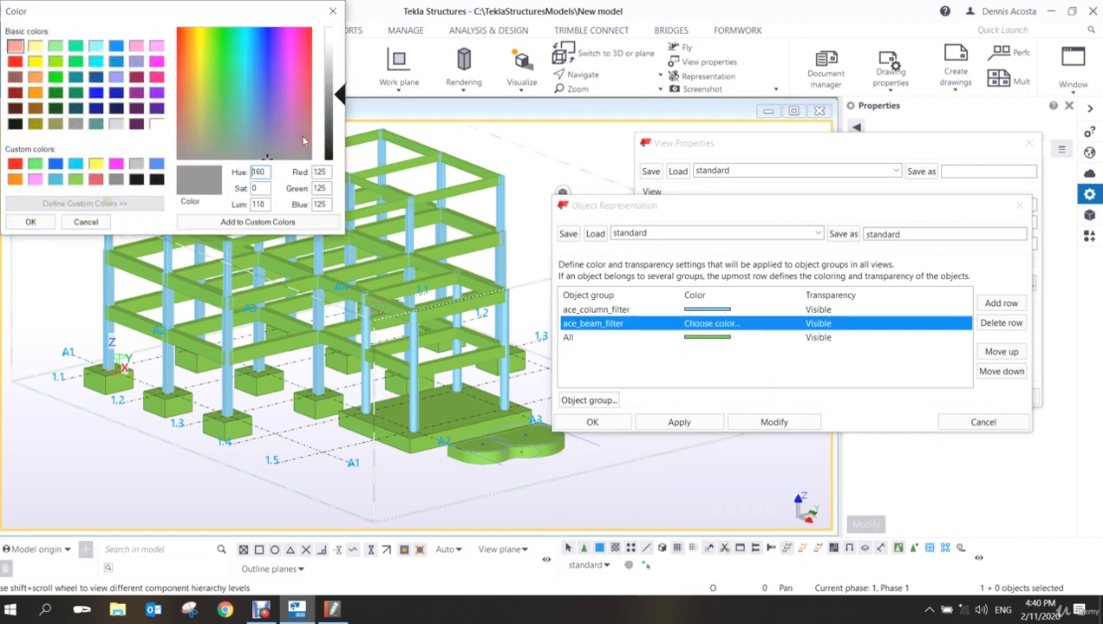
left_click(192, 139)
left_click(336, 74)
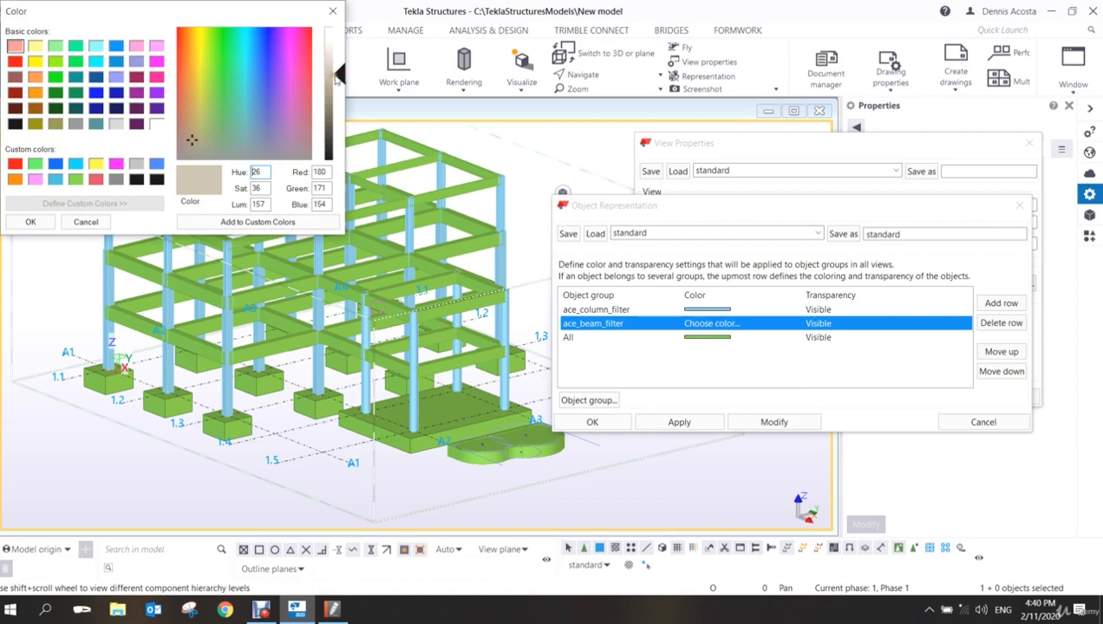
left_click_drag(202, 137, 196, 128)
left_click(50, 224)
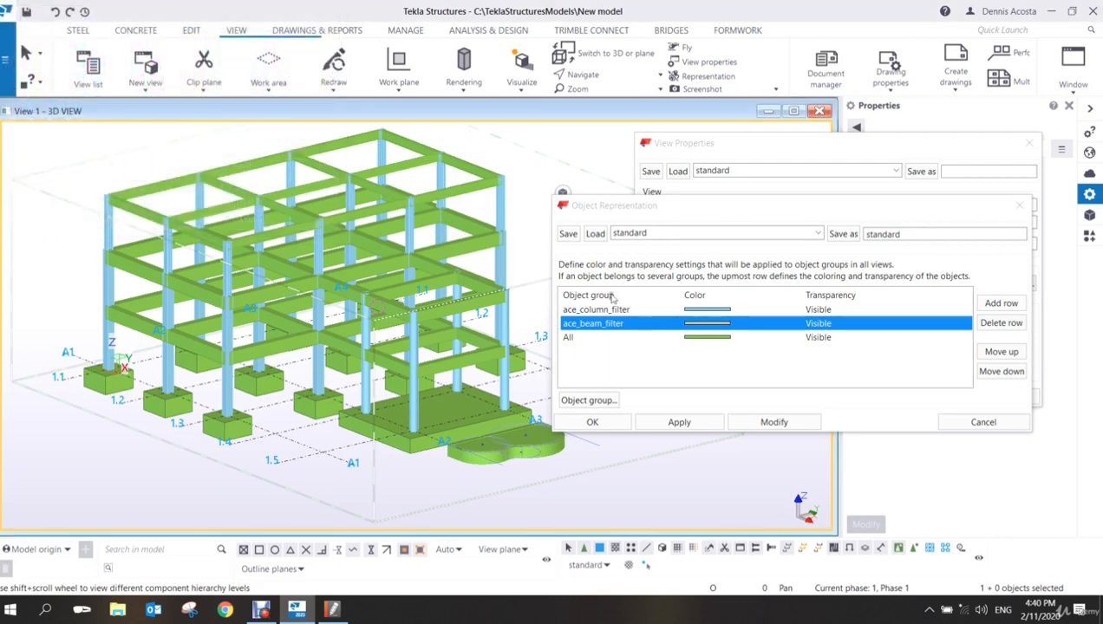
left_click(771, 422)
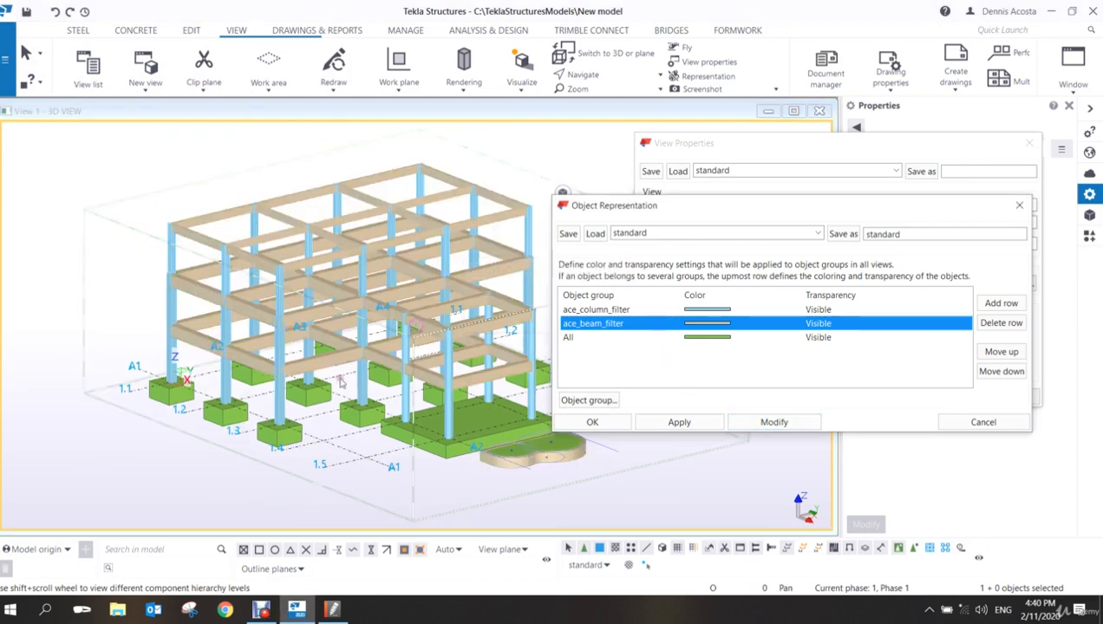
middle_click_drag(474, 432, 423, 419)
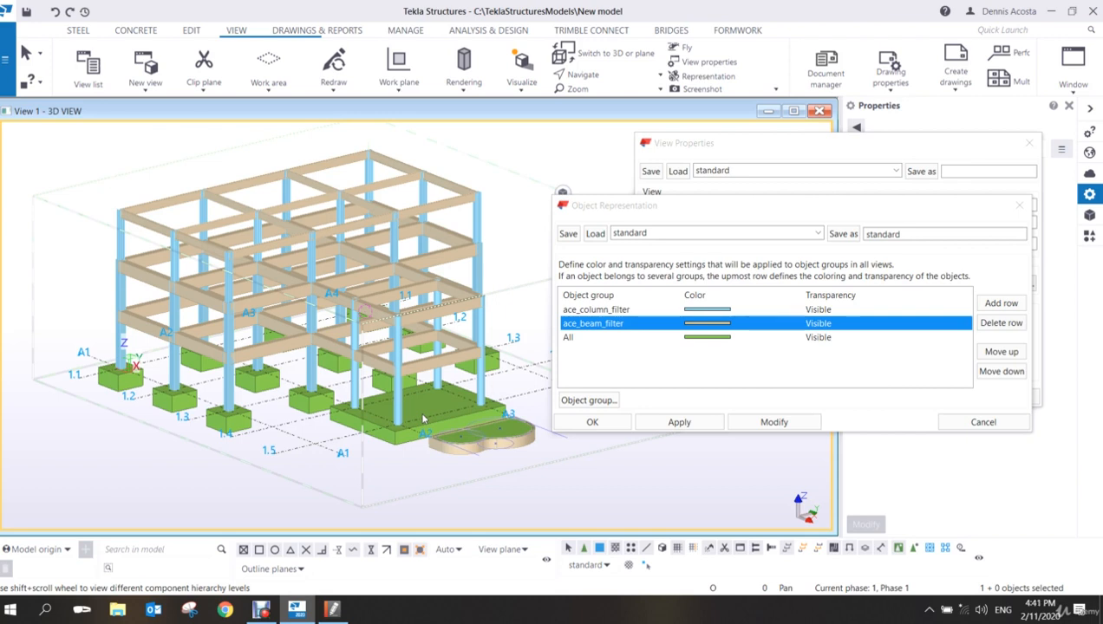
- Add a representation row below ace_beam_filter and assign the ace_found_filter object group to it
left_click(1002, 304)
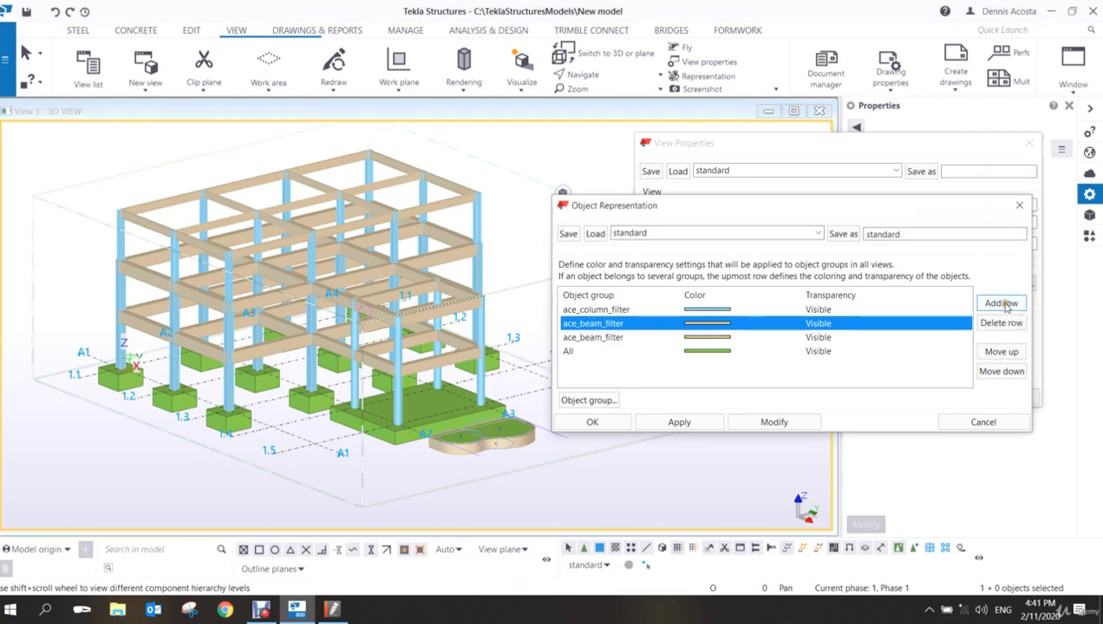
left_click(635, 338)
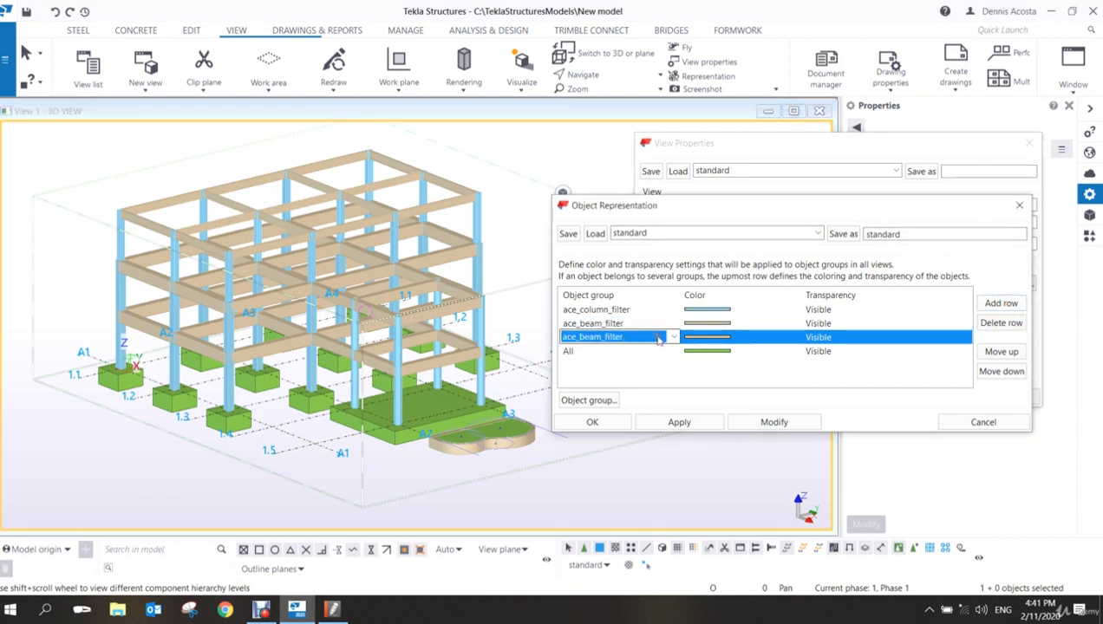
left_click(673, 337)
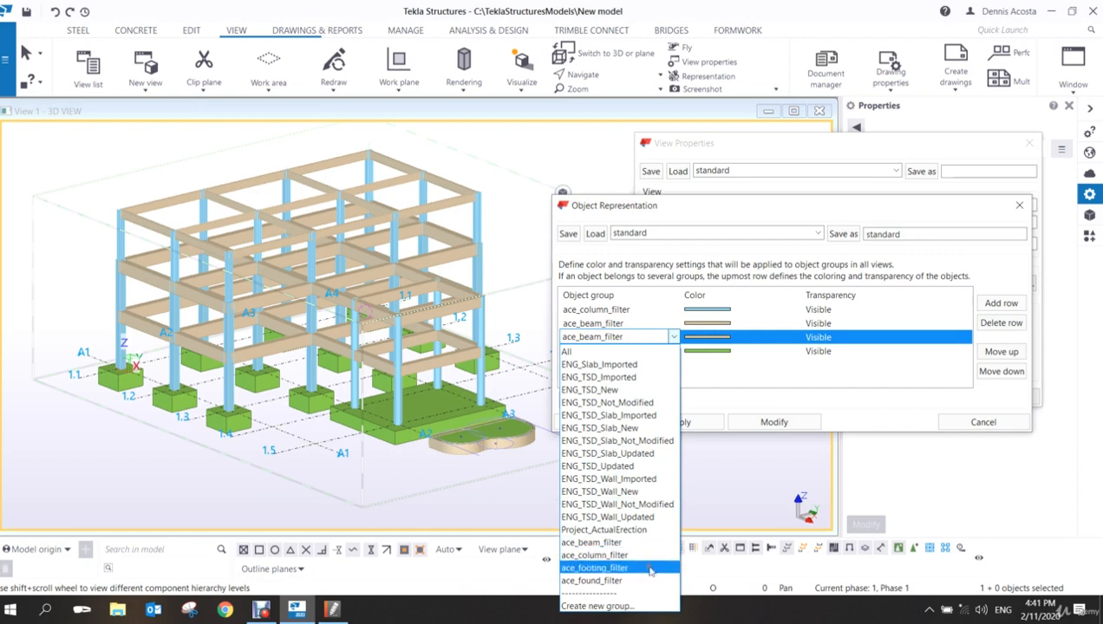
left_click(626, 580)
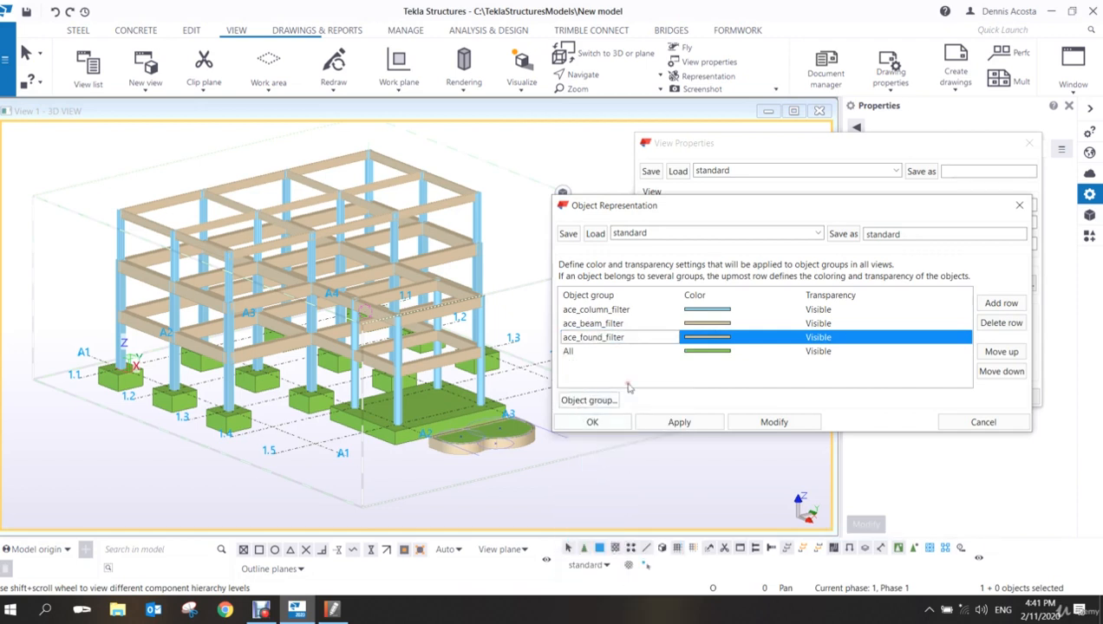
- Set the colour of the ace_found_filter row to pink and apply it to the 3D view
left_click(730, 339)
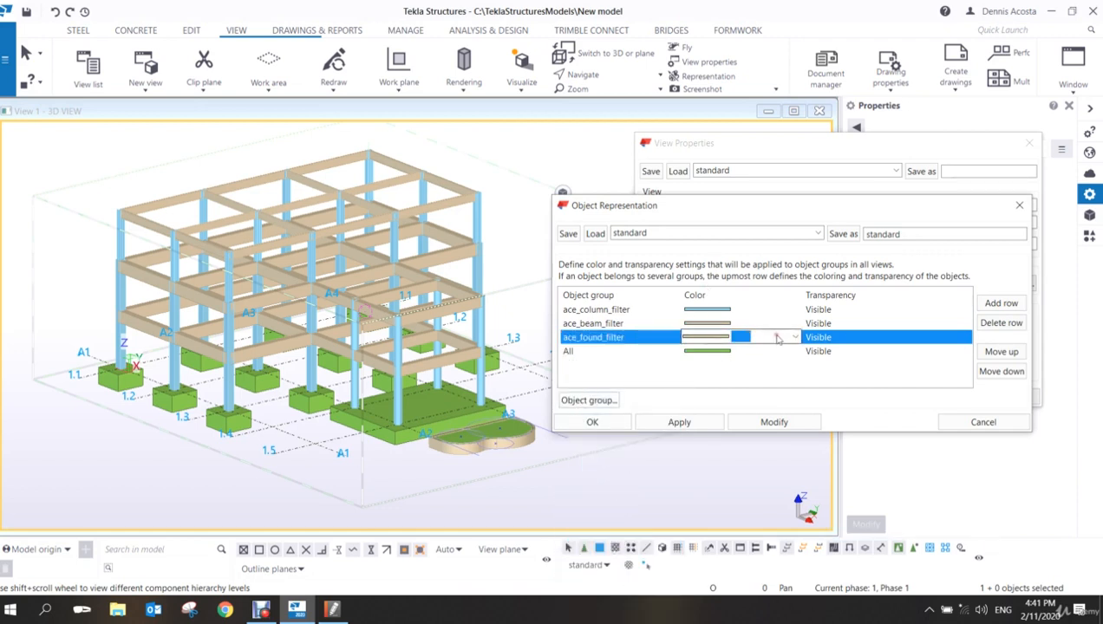
left_click(790, 337)
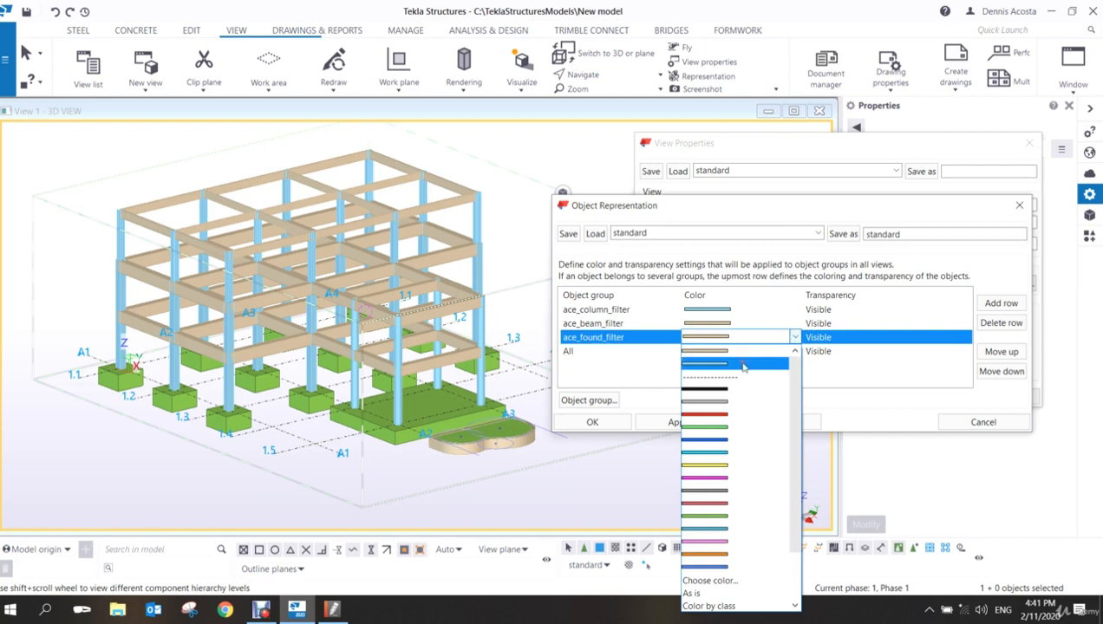
left_click(718, 541)
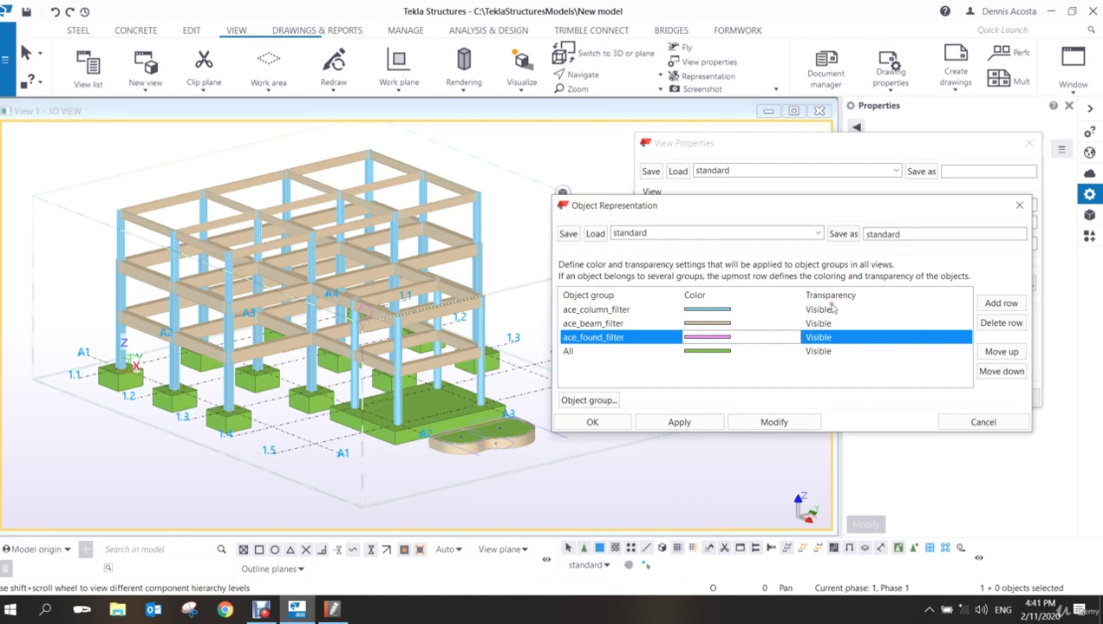
left_click(771, 421)
middle_click_drag(449, 412, 501, 426)
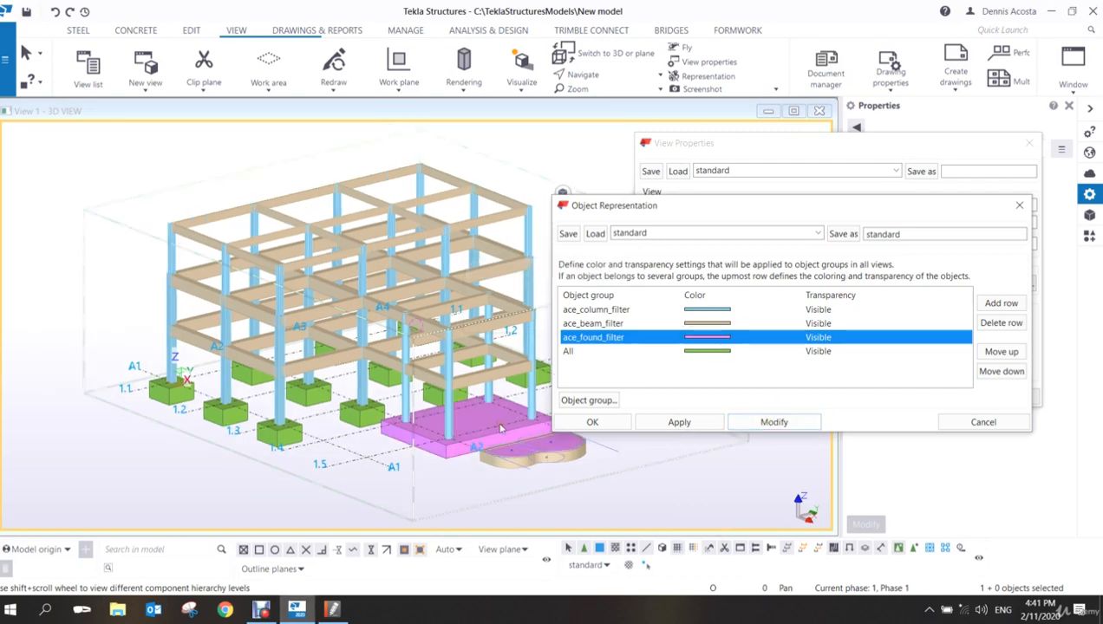
scroll(500, 426, "up", 6)
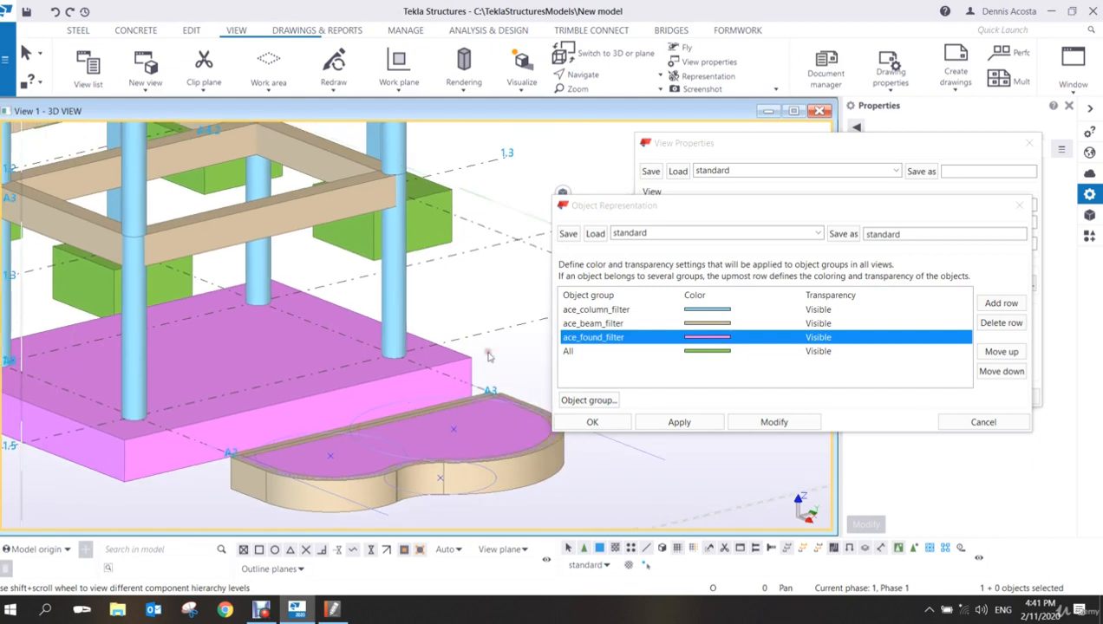
- Make the ace_found_filter group 50% transparent, apply it, and inspect the foundation slab from below
left_click(841, 333)
left_click(916, 337)
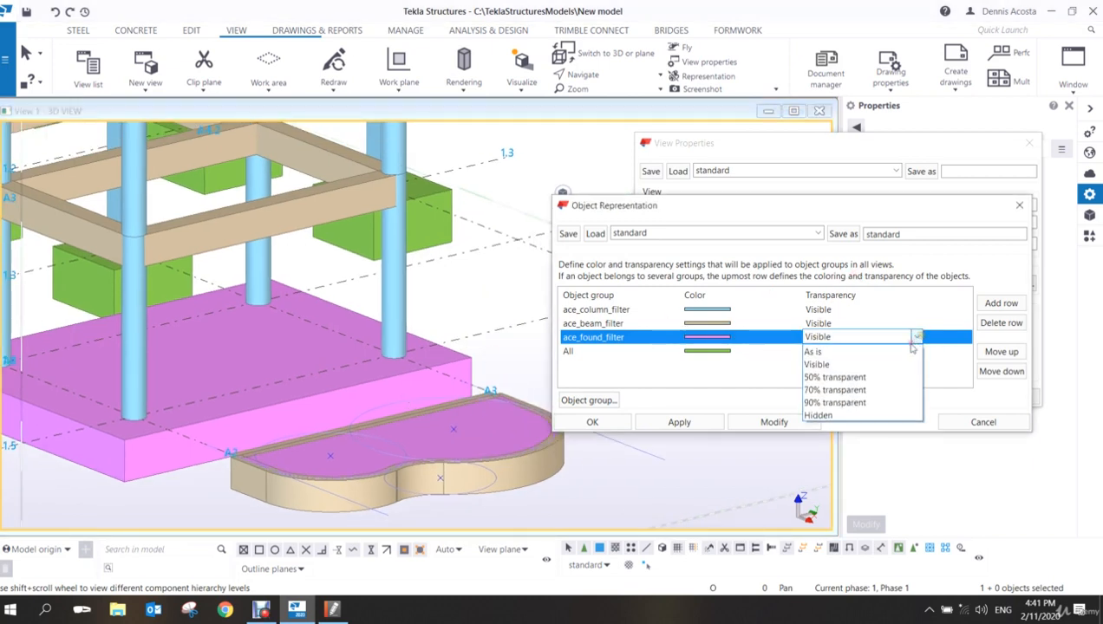
left_click(873, 379)
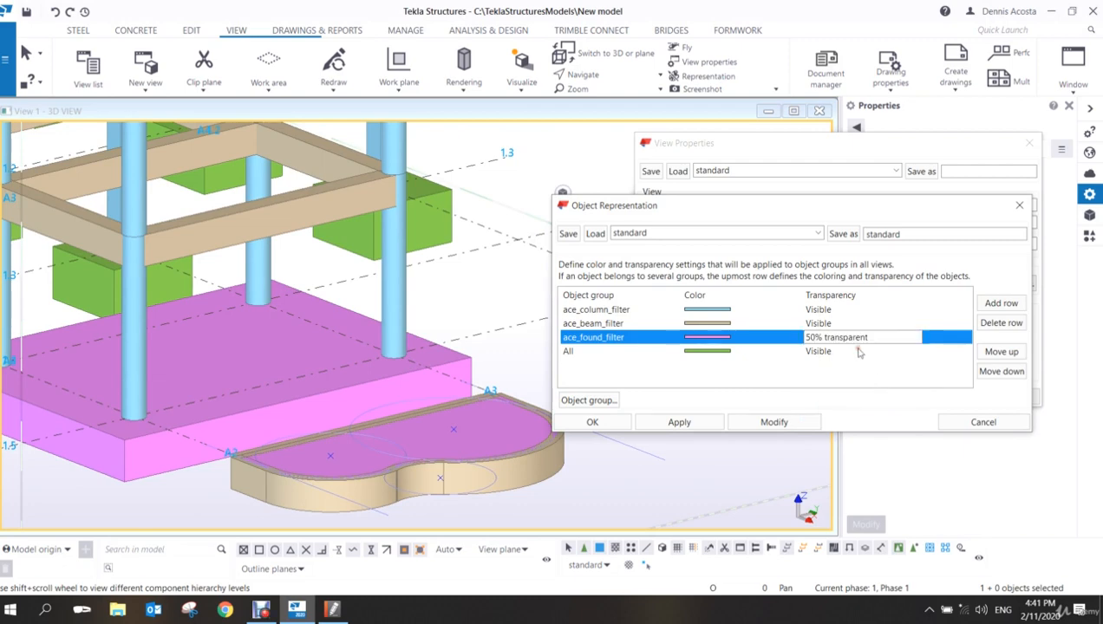
left_click(768, 423)
scroll(469, 464, "up", 5)
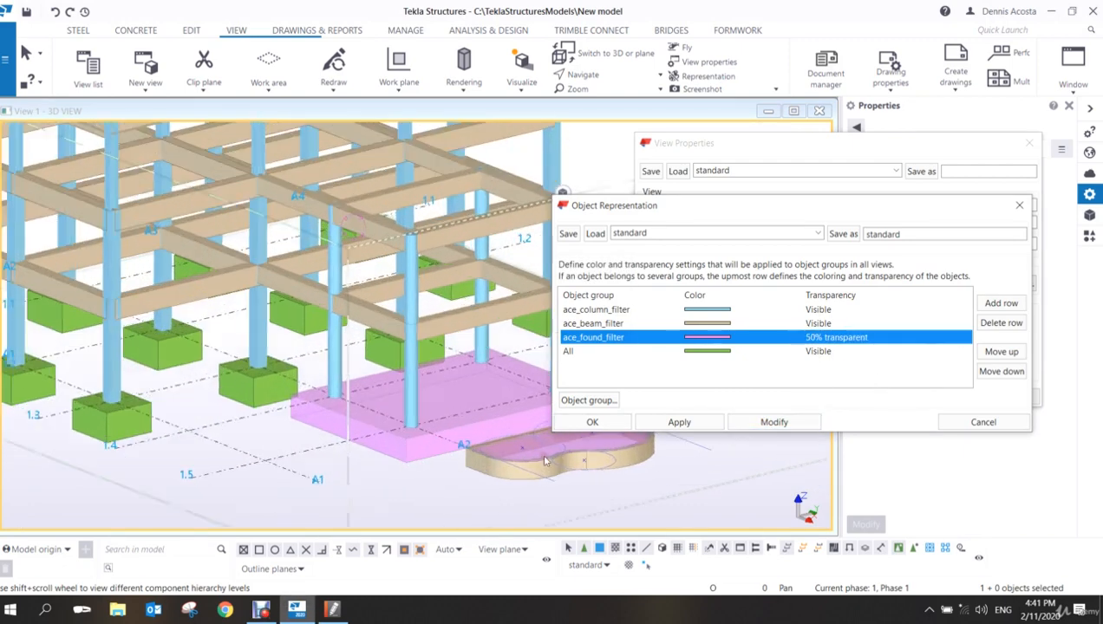
middle_click_drag(408, 482, 304, 274, "ctrl")
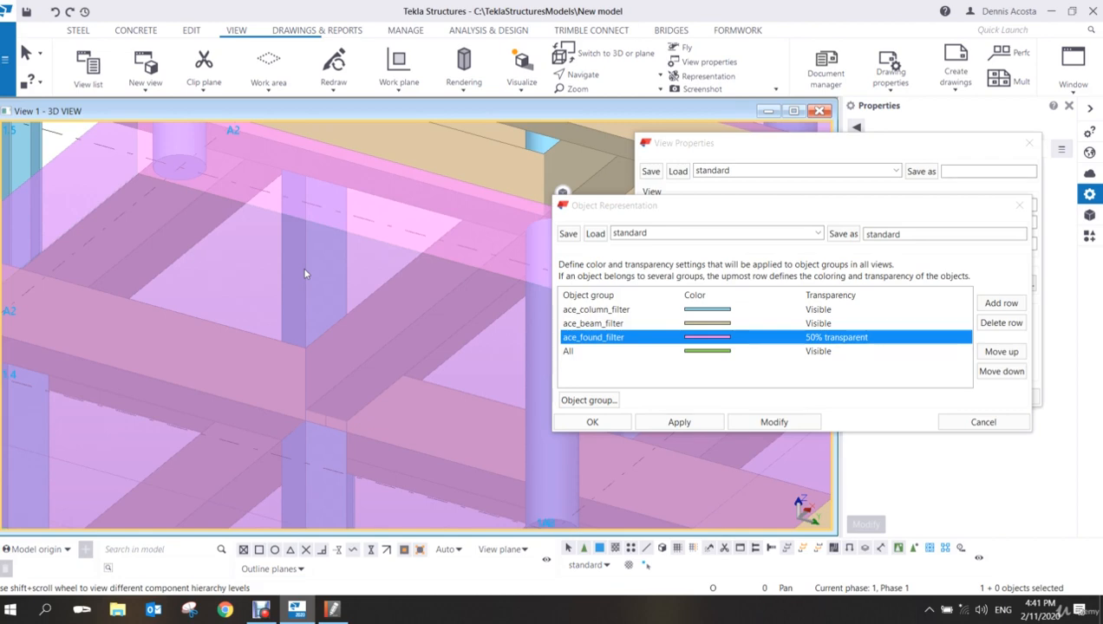
middle_click_drag(304, 274, 344, 226, "ctrl")
scroll(343, 226, "down", 5)
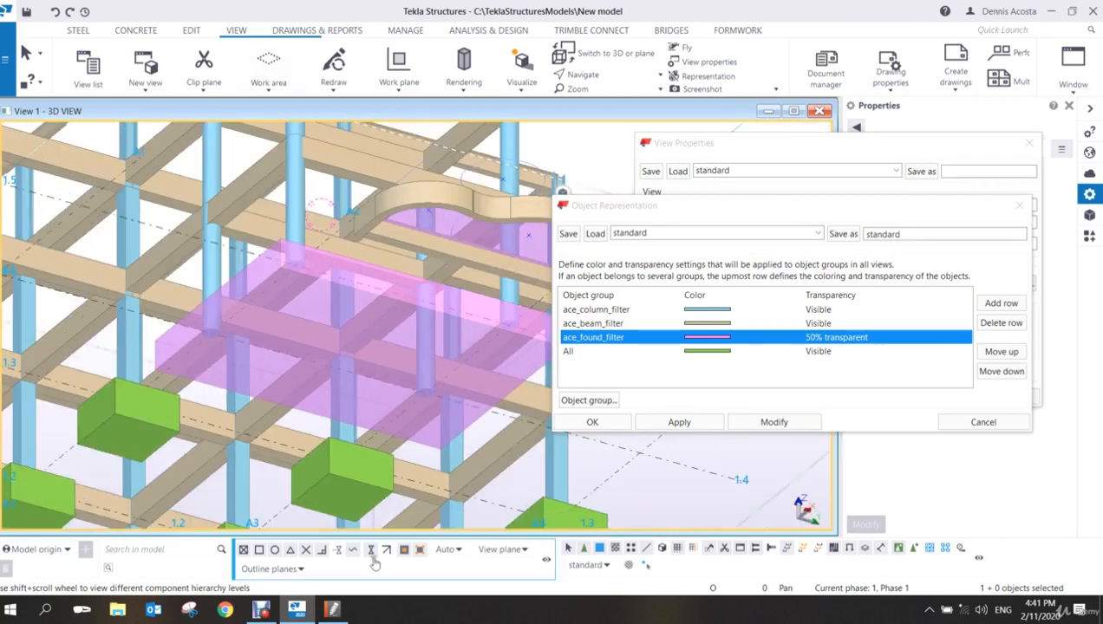
middle_click_drag(325, 429, 416, 381, "ctrl")
- Save the object representation settings as ace_objects, accept them, and apply them to the 3D view through its view properties
double_click(967, 231)
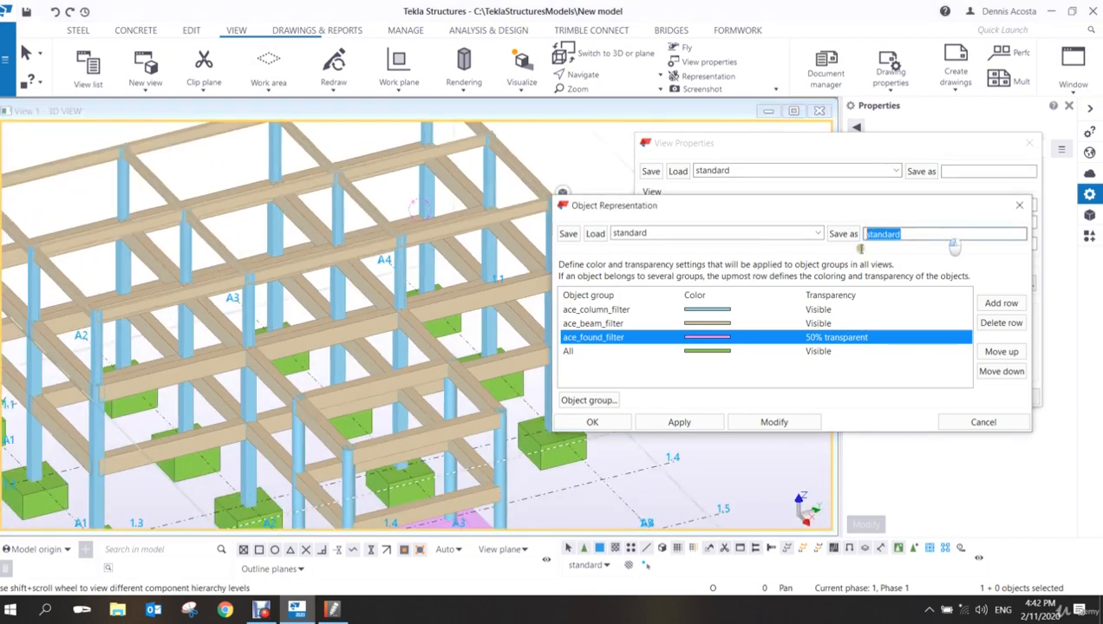
type("ace")
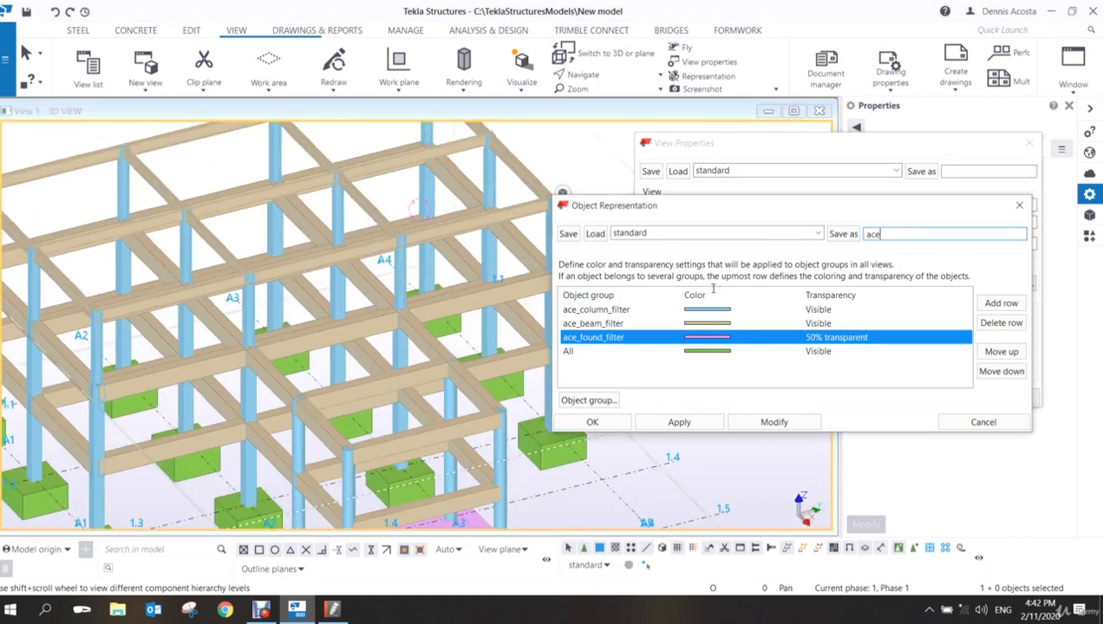
type("_objects")
left_click(843, 234)
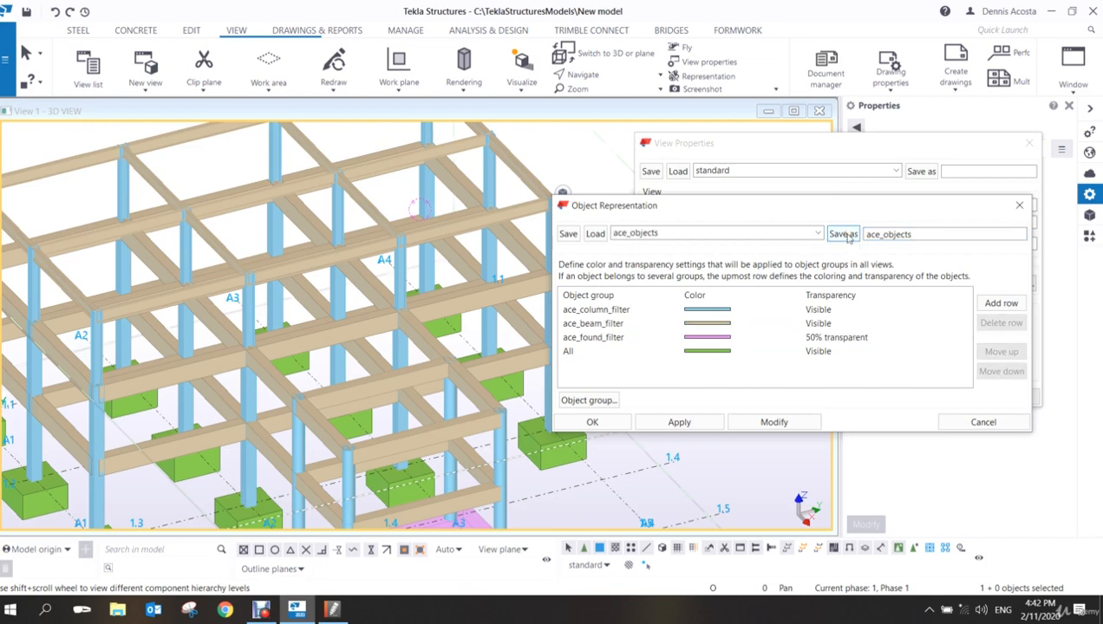
scroll(338, 320, "down", 5)
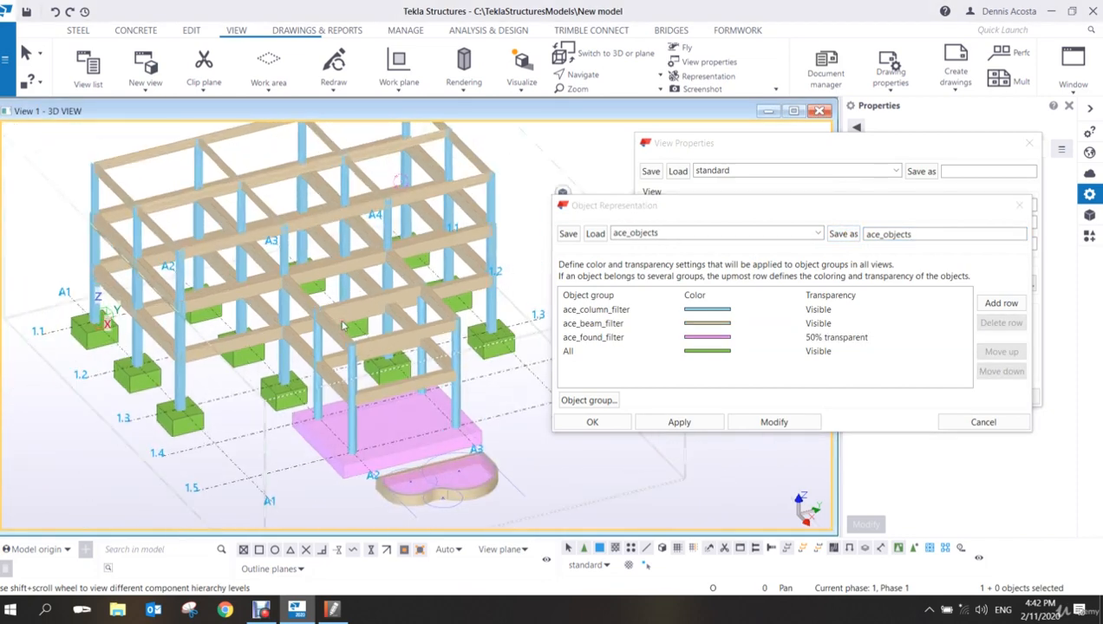
left_click(617, 425)
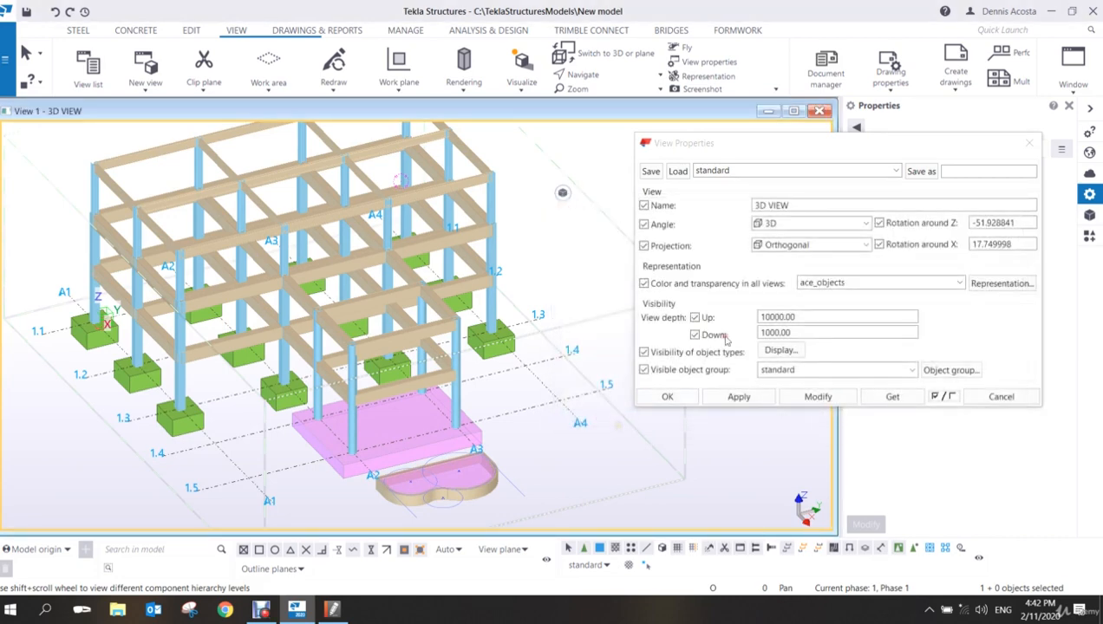
left_click(815, 397)
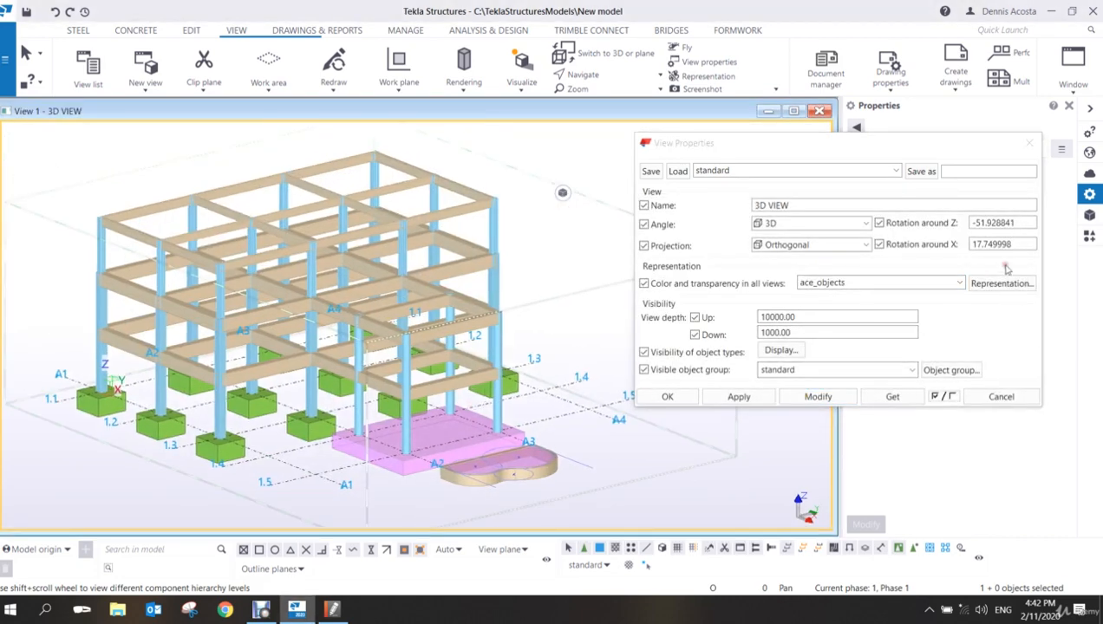
- Switch the view's color and transparency setting to standard and apply it to the 3D view
left_click(959, 283)
left_click(861, 298)
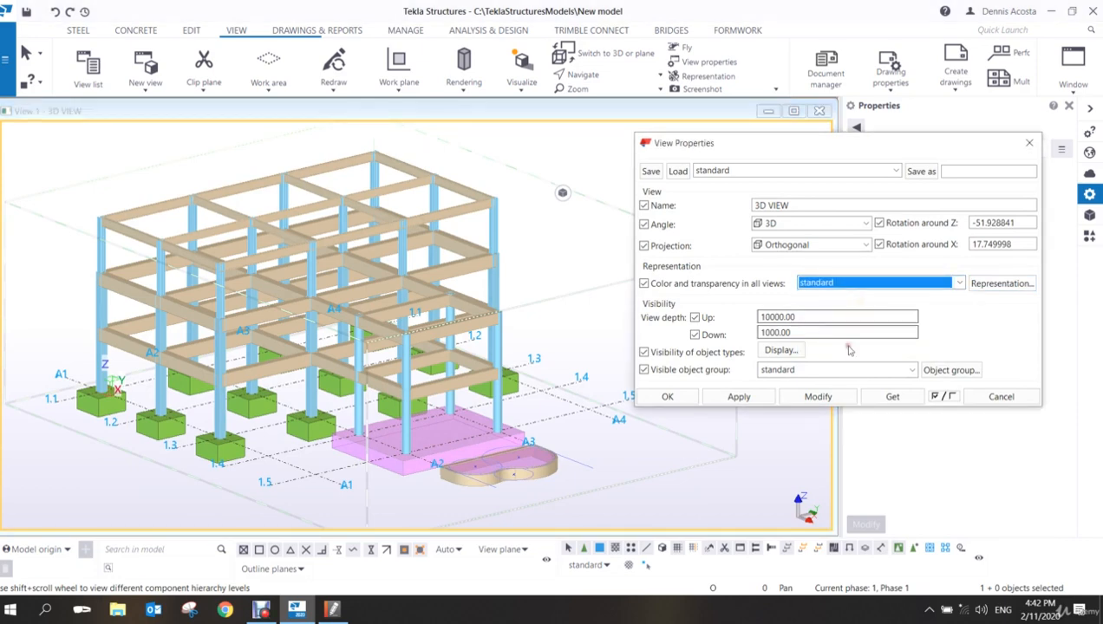
left_click(818, 396)
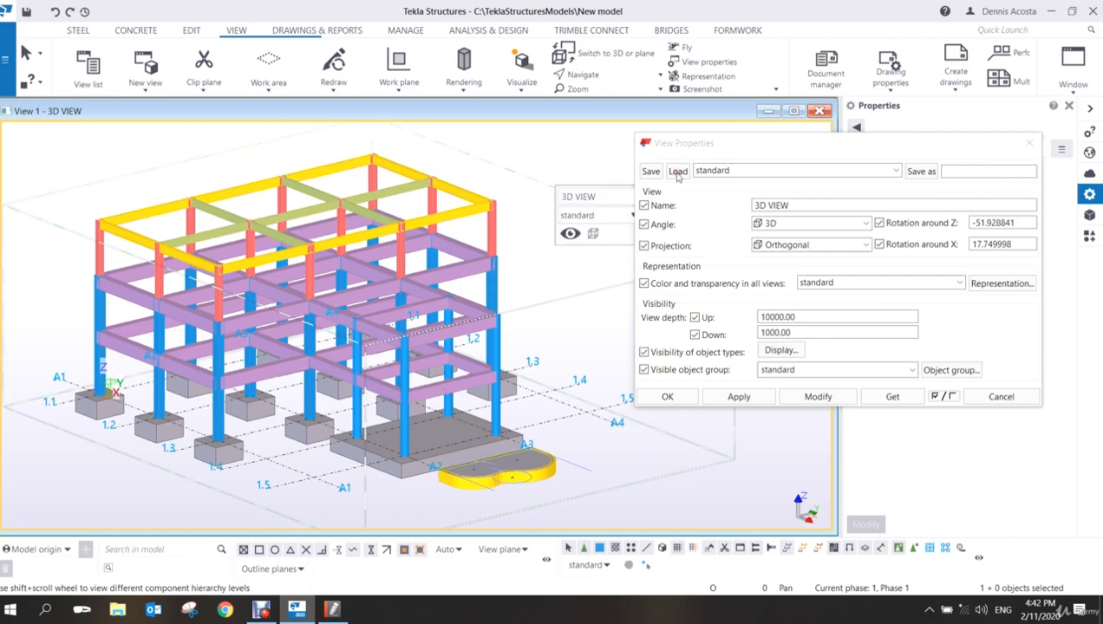
- Set the view's color and transparency setting to ace_objects, apply it to the 3D view, and close the view properties
left_click(960, 283)
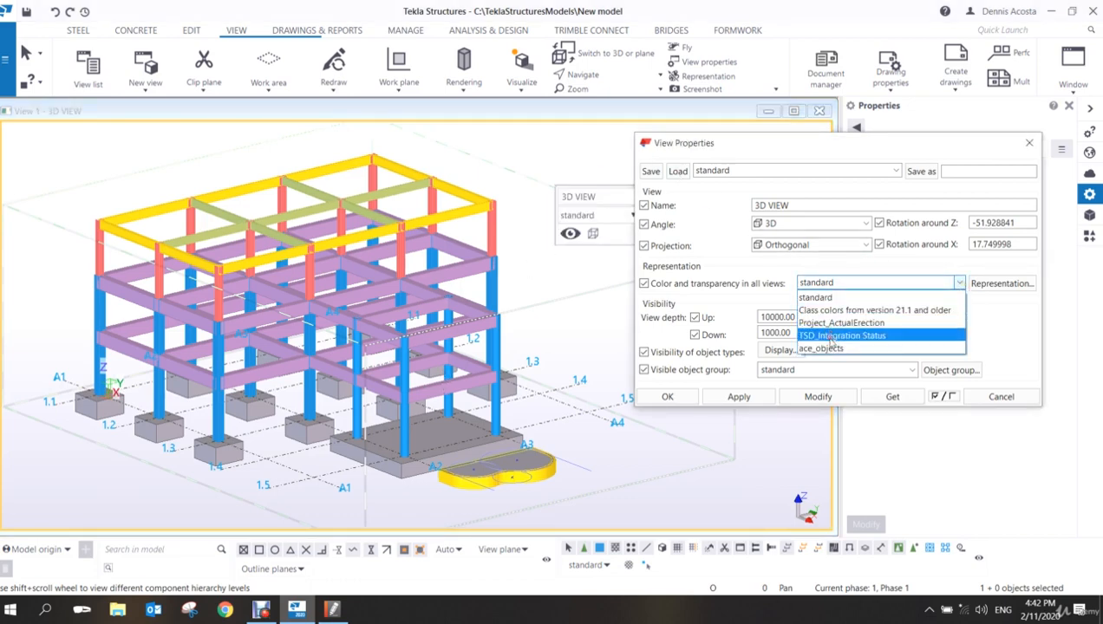
left_click(832, 352)
left_click(818, 396)
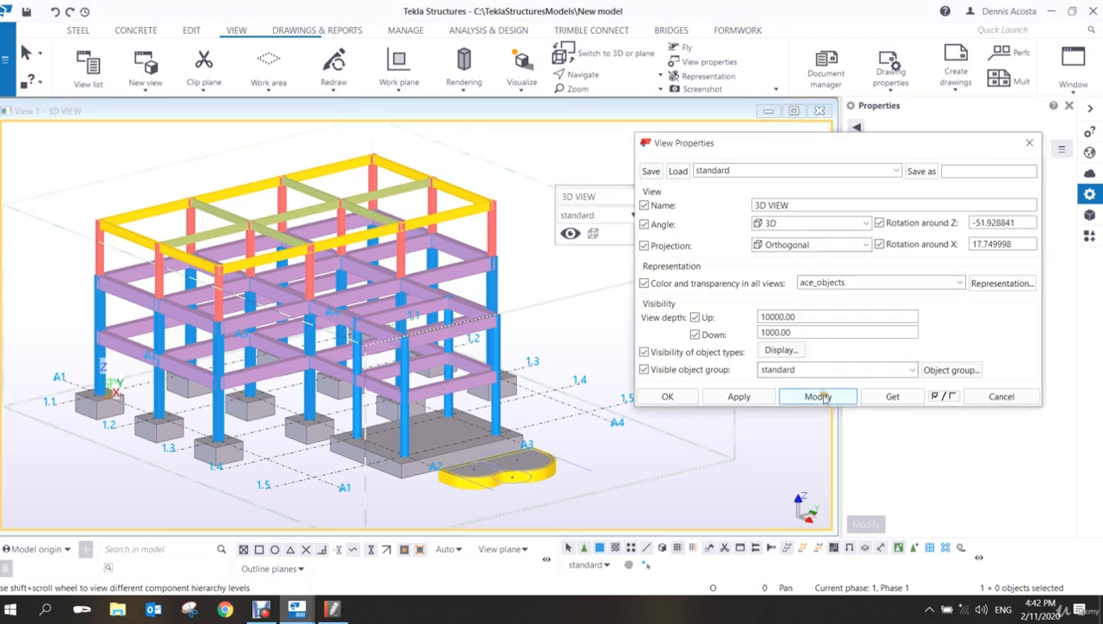
middle_click_drag(506, 356, 453, 355)
scroll(453, 355, "down", 2)
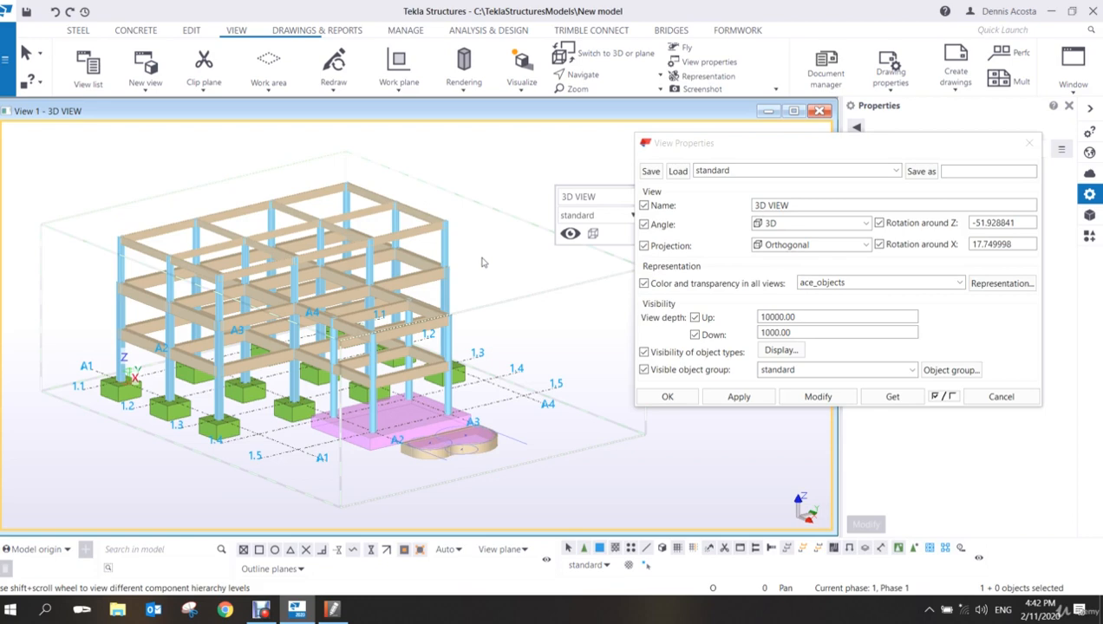
left_click(1029, 142)
- Select a second-floor concrete beam and examine its user-defined attributes from the property settings
scroll(447, 327, "up", 5)
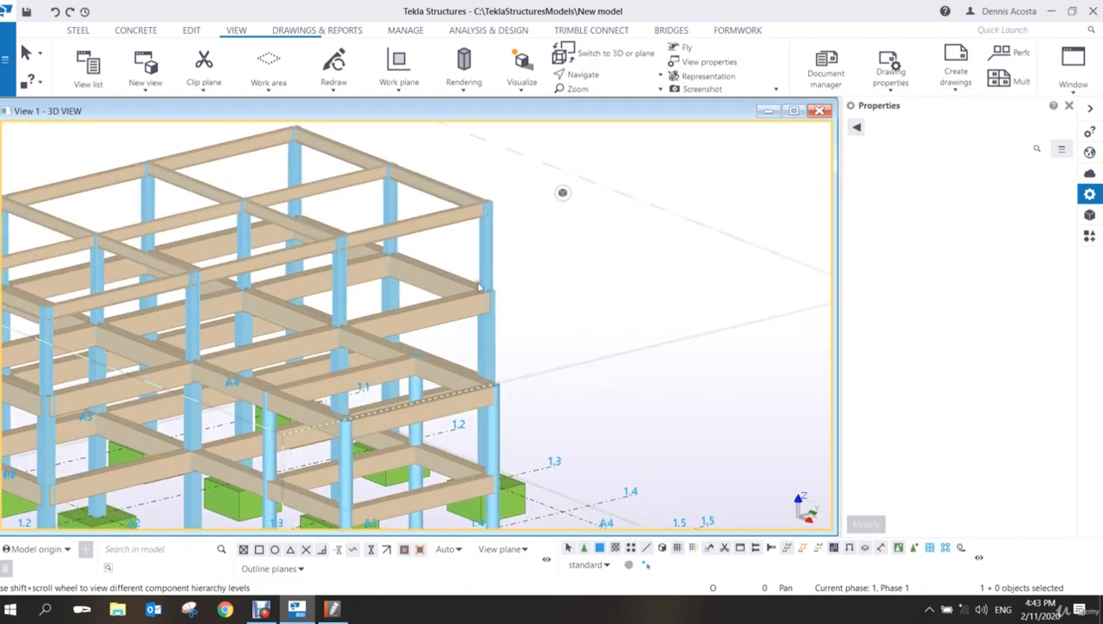
left_click(443, 320)
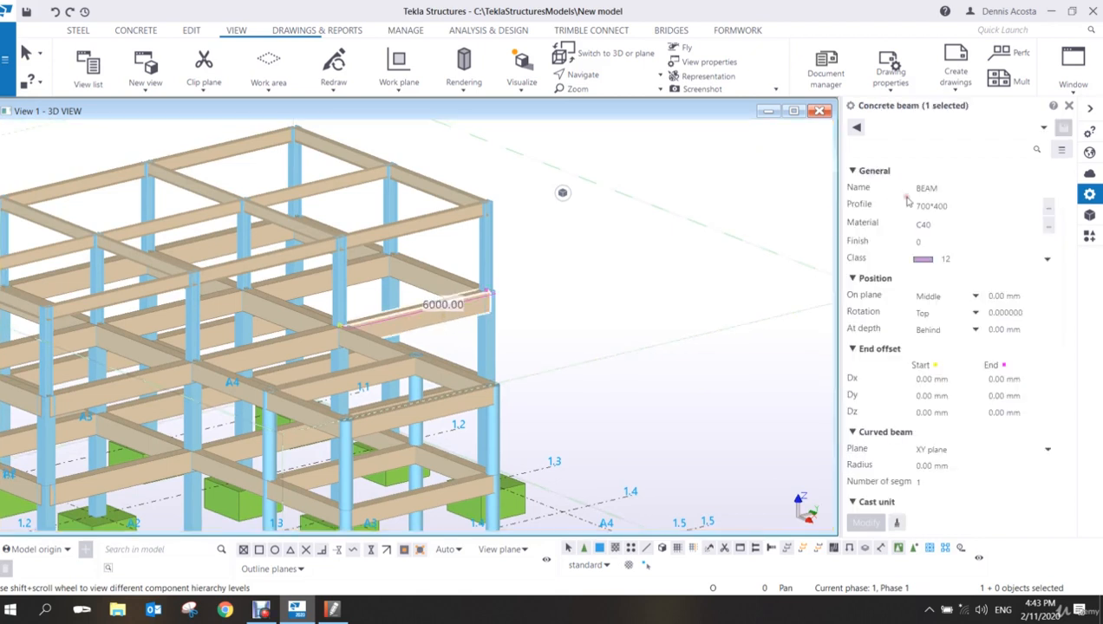
scroll(919, 337, "down", 5)
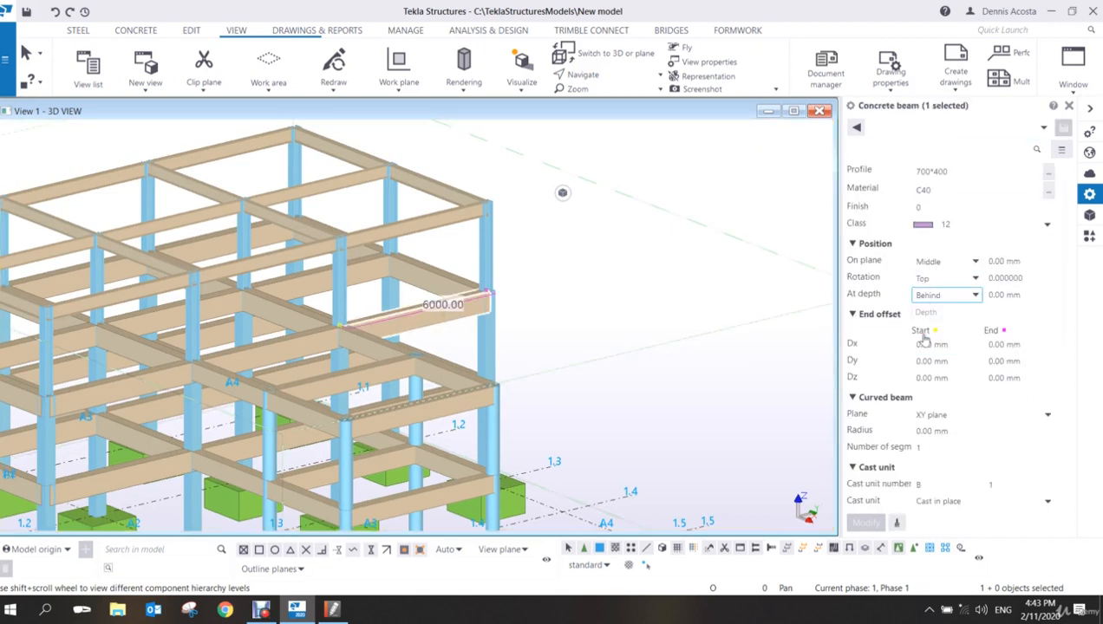
scroll(925, 363, "down", 3)
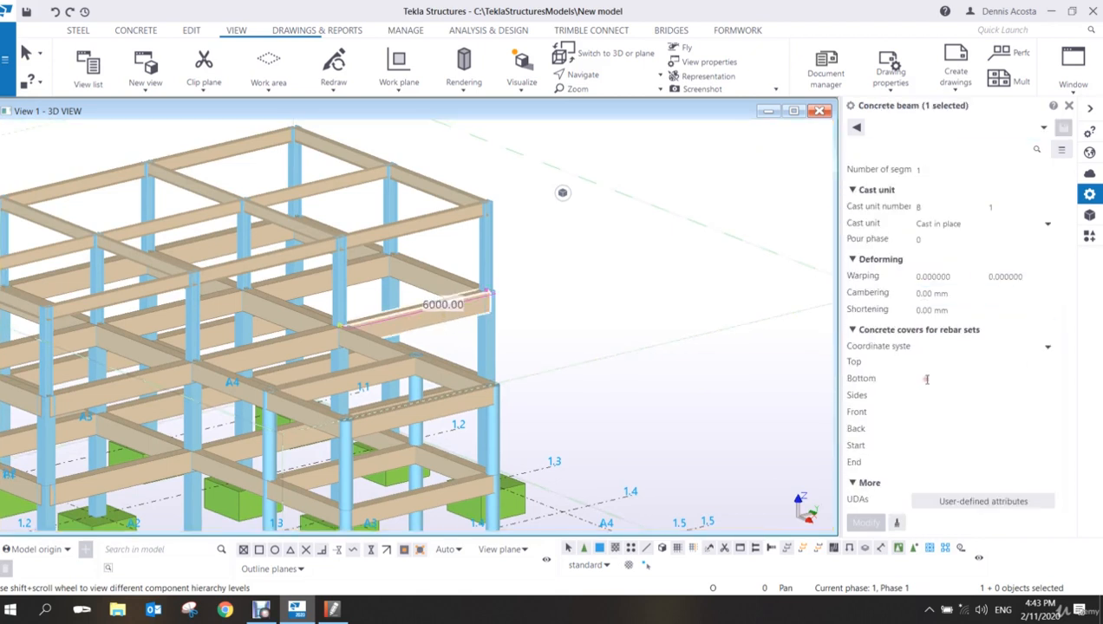
left_click(965, 501)
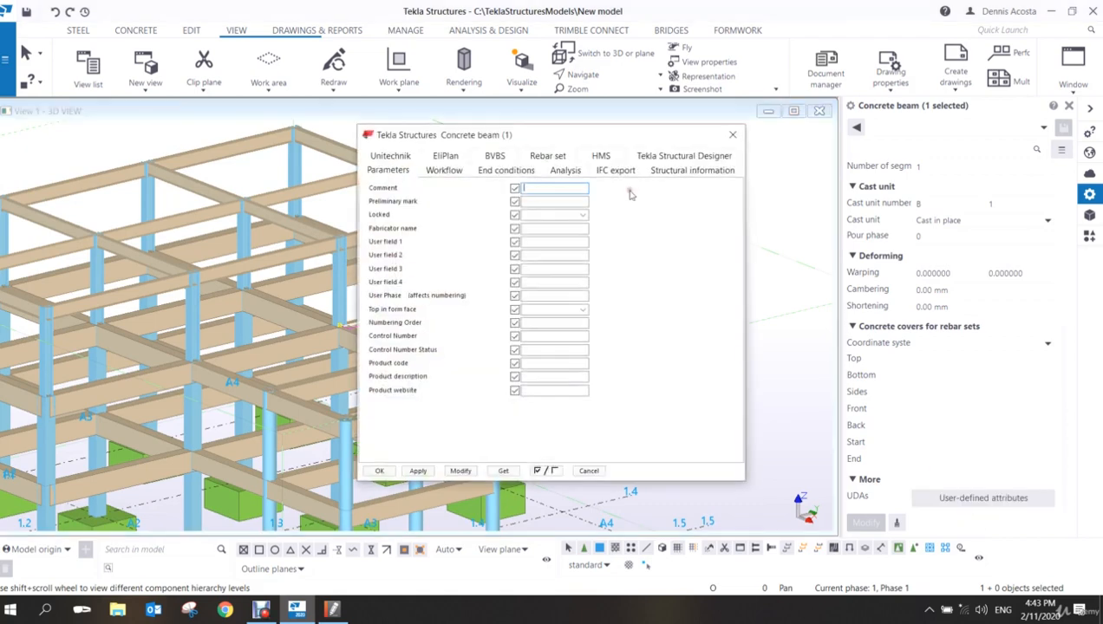
left_click_drag(556, 141, 751, 135)
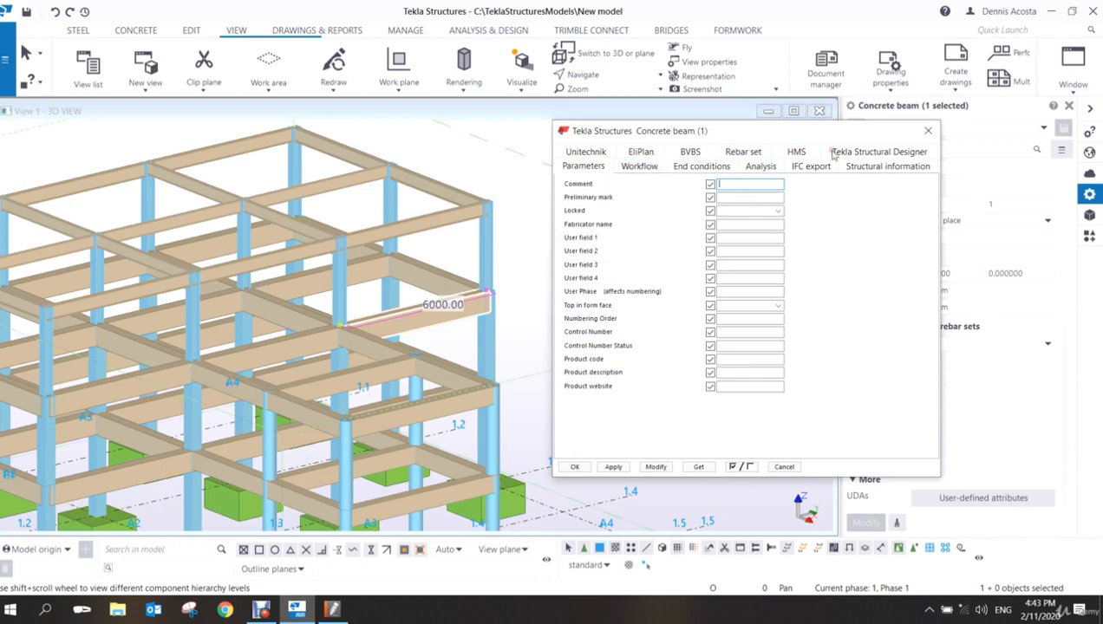
left_click(754, 184)
left_click(926, 133)
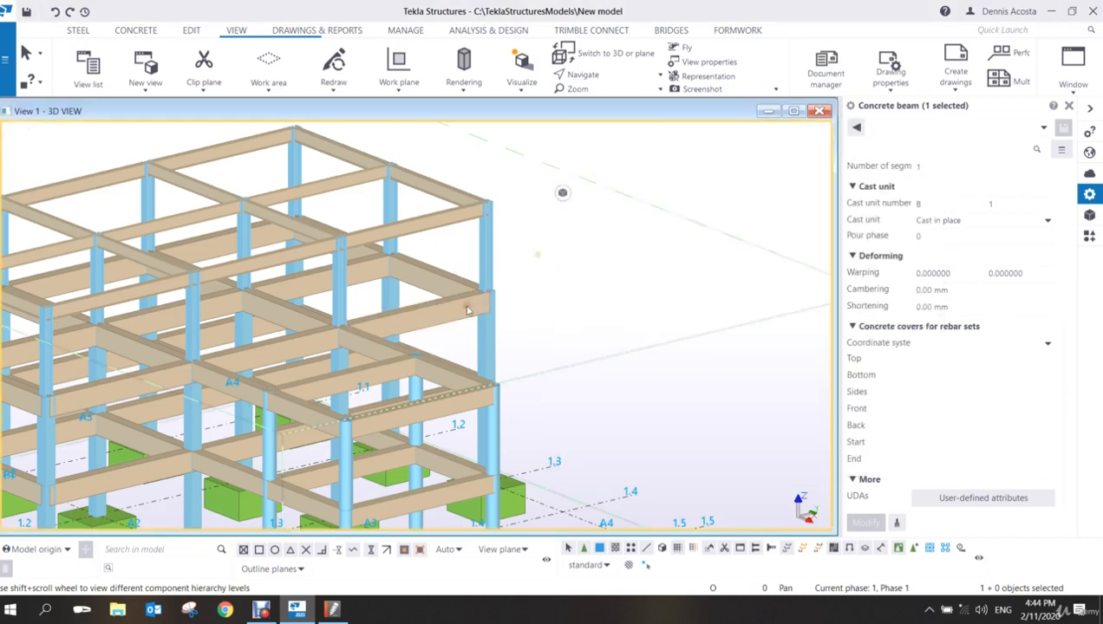
- Reopen the same beam's user-defined attributes to check the Rebar set page, close them and clear the beam selection
right_click(423, 324)
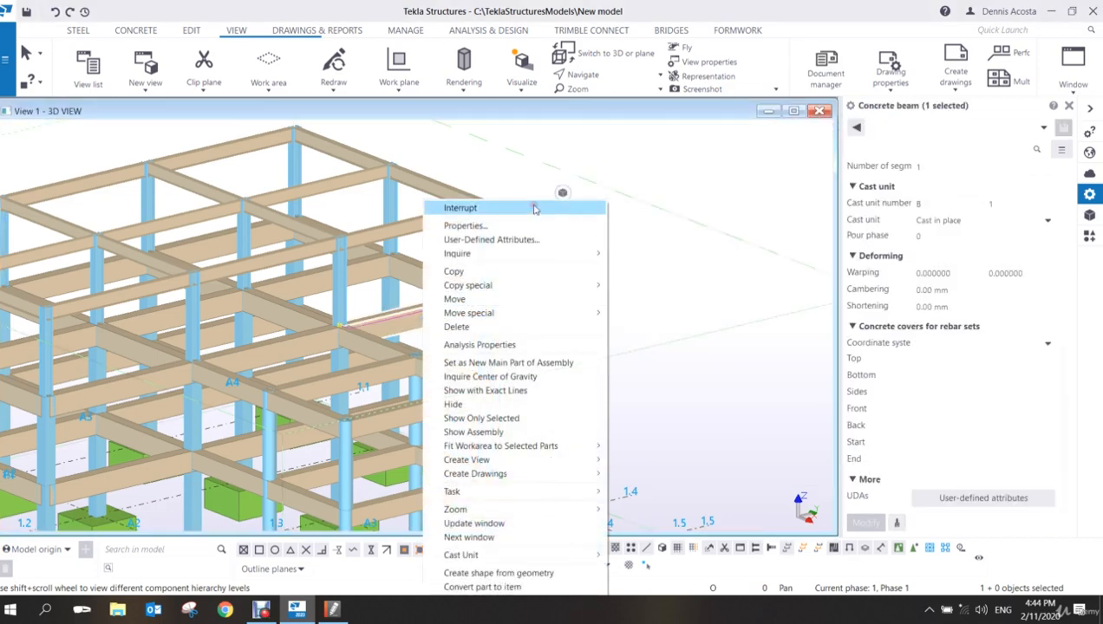
left_click(528, 241)
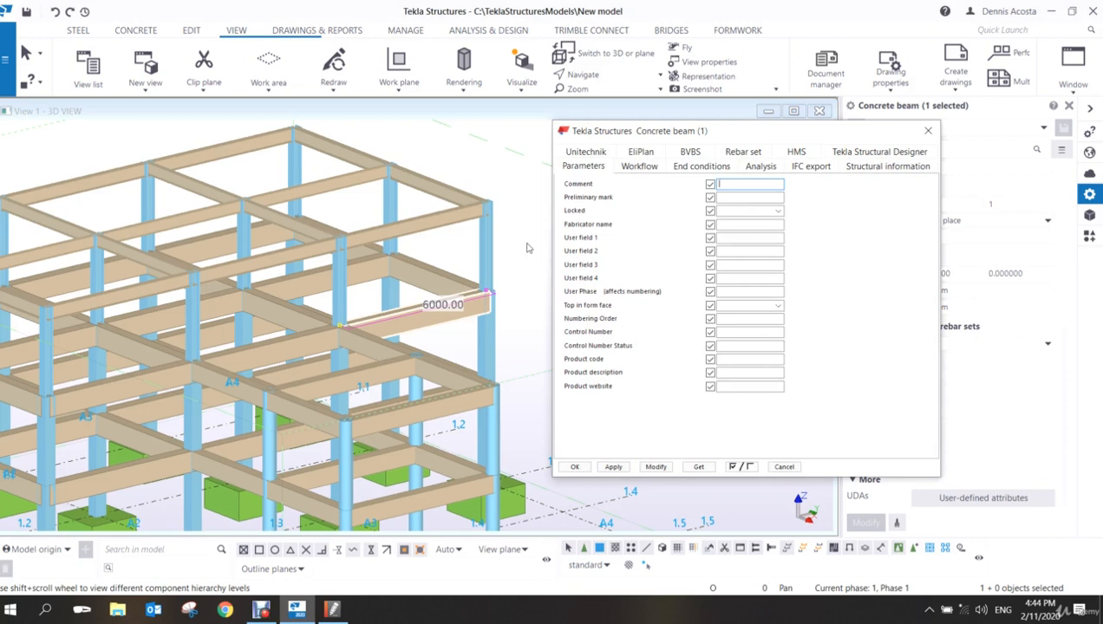
left_click(733, 151)
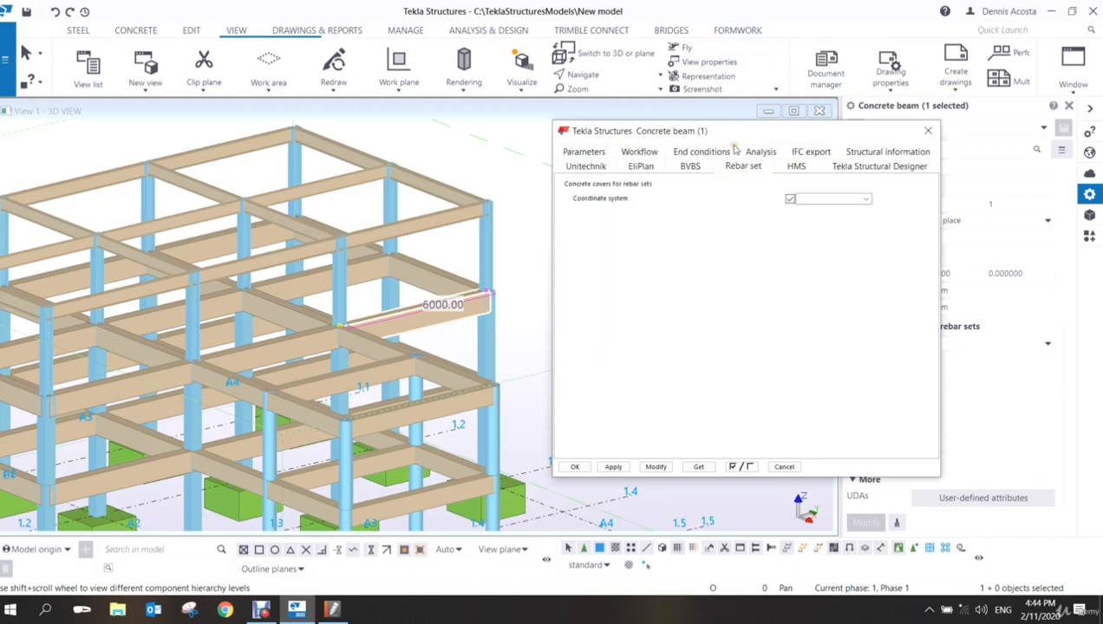
left_click(927, 130)
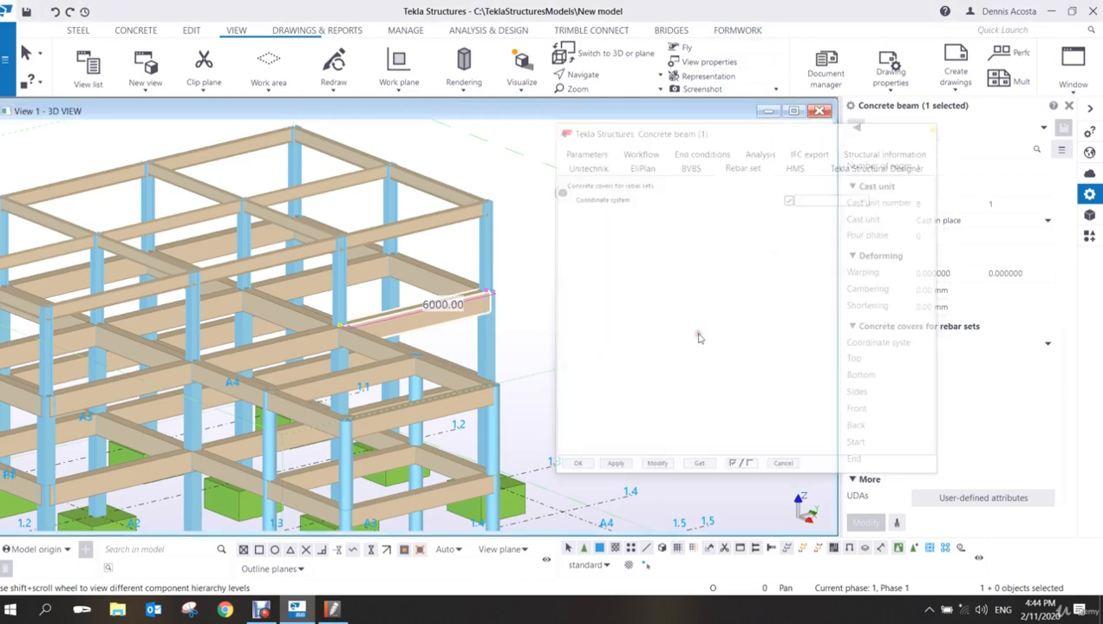
scroll(521, 398, "down", 5)
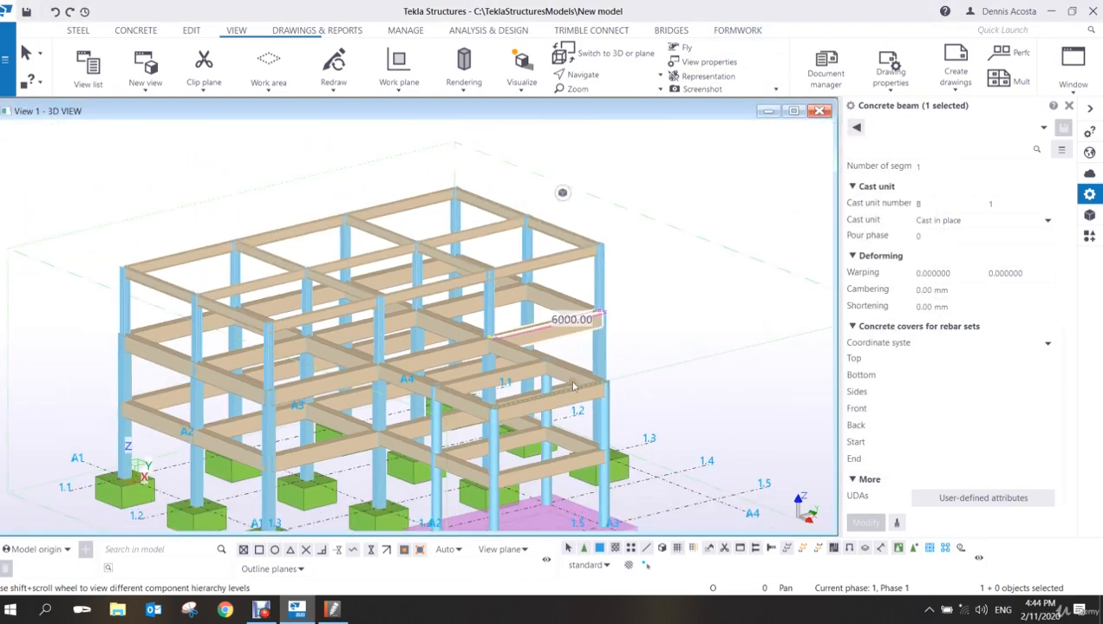
scroll(543, 363, "up", 8)
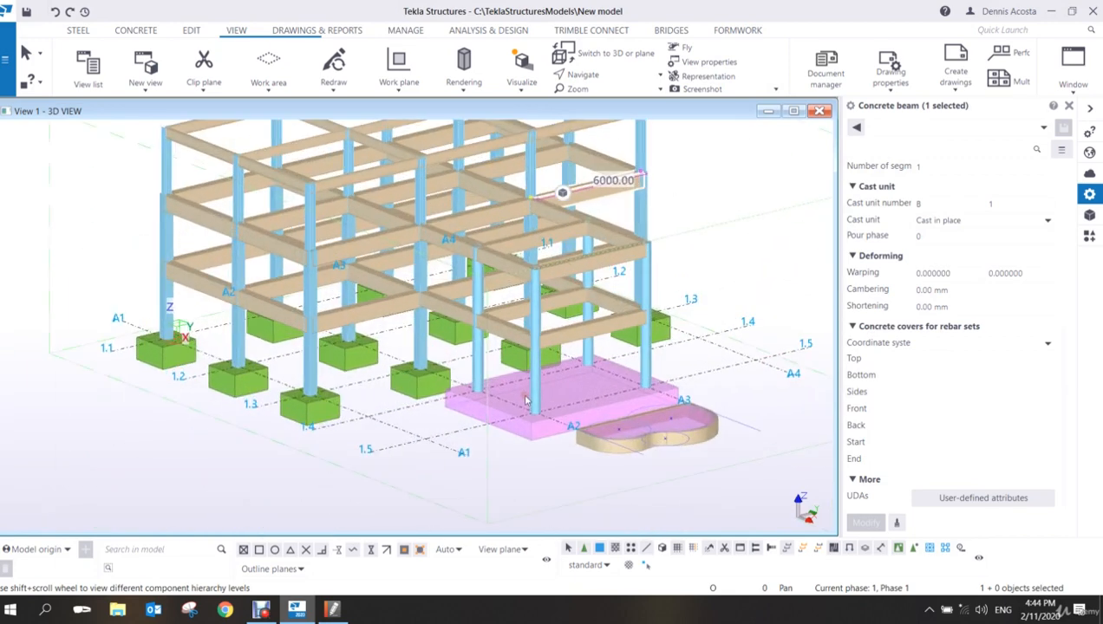
scroll(538, 386, "down", 5)
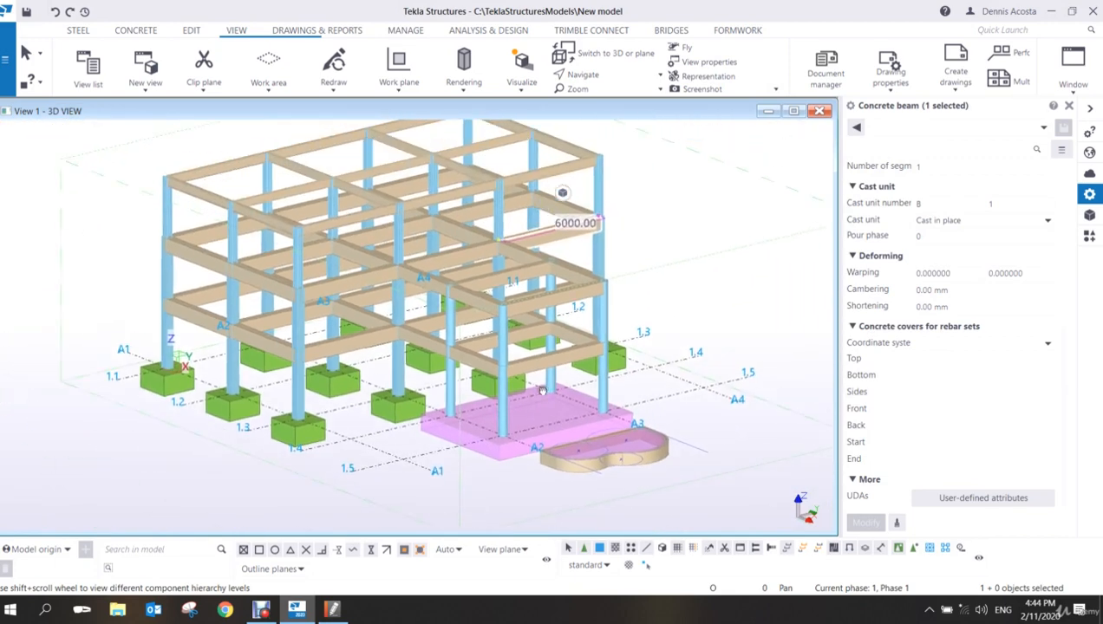
left_click(693, 276)
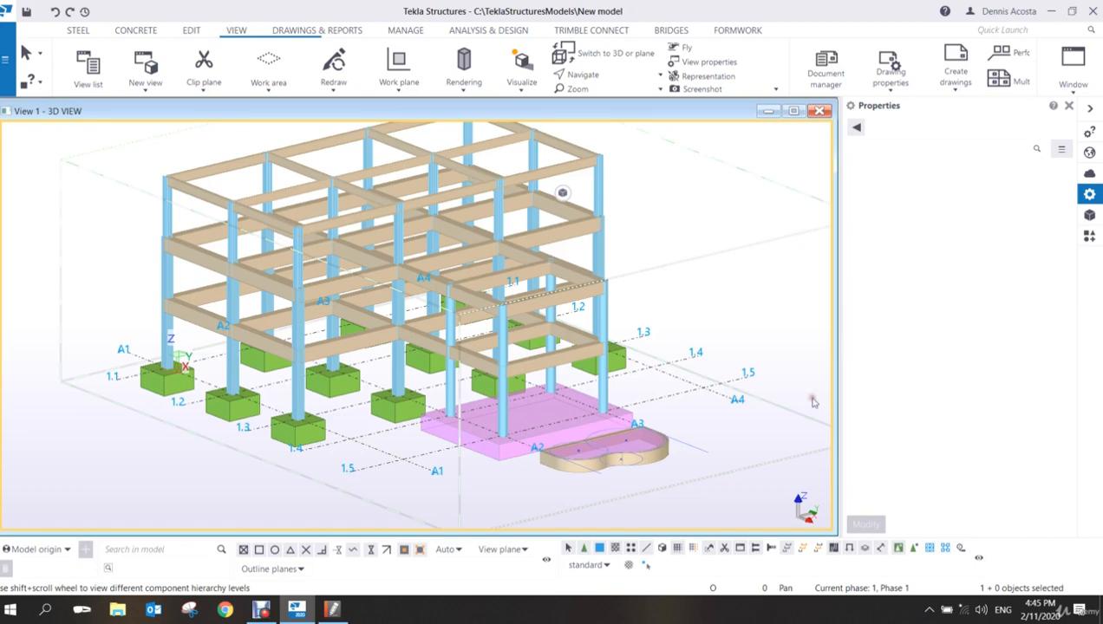
- Inspect the properties of the foundation slab and of a round column standing on it, and clear the selection
scroll(553, 432, "up", 10)
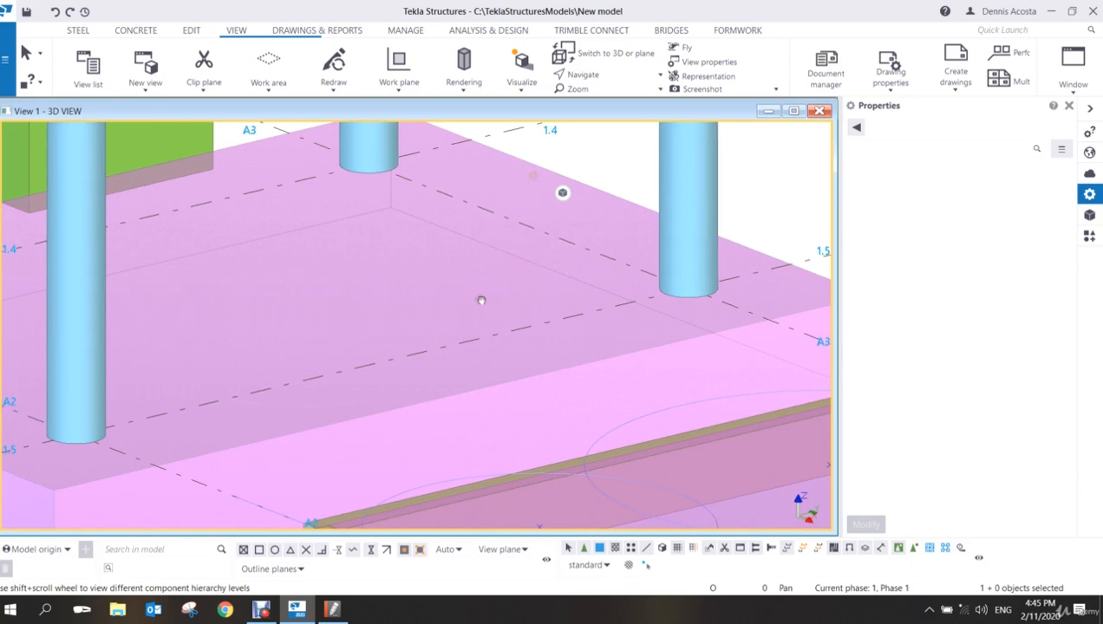
scroll(386, 311, "down", 3)
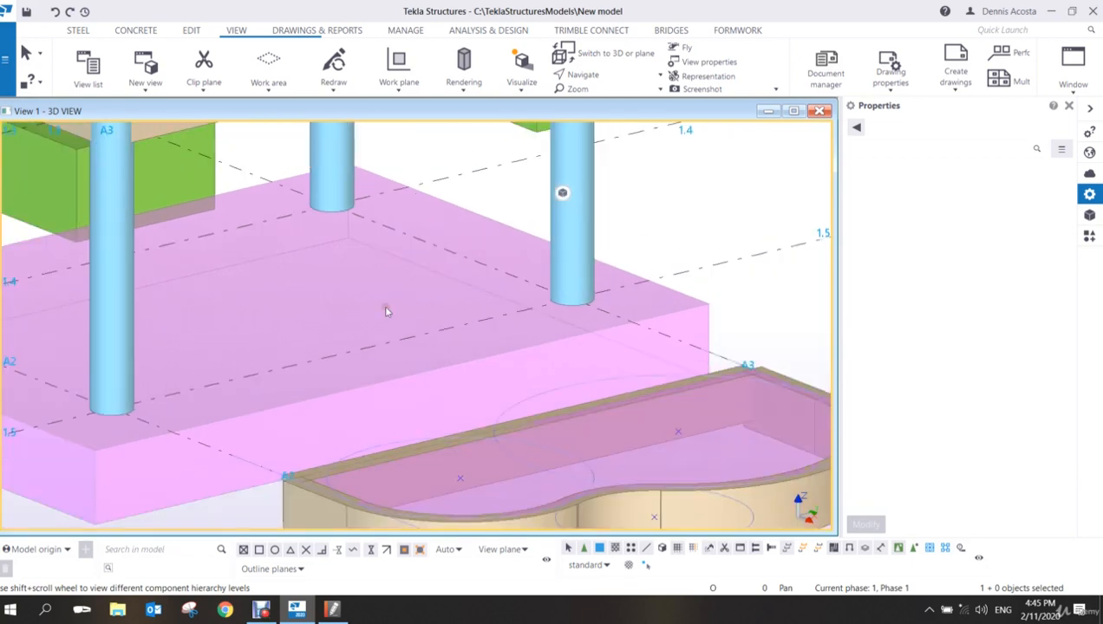
left_click(474, 214)
left_click(408, 243)
key("Escape")
double_click(347, 300)
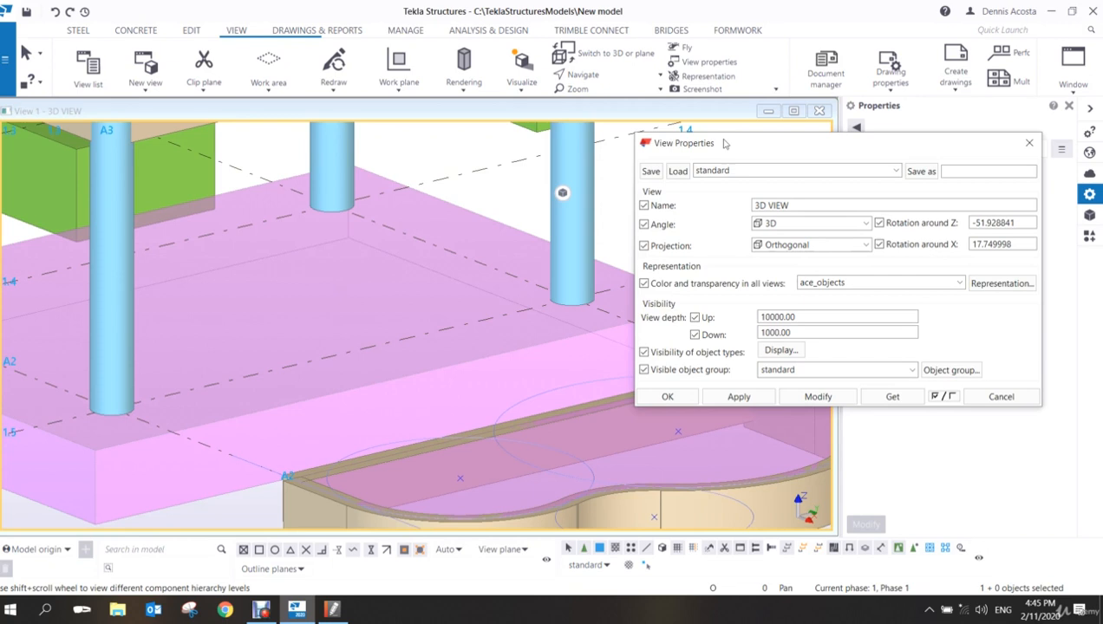
left_click(1029, 144)
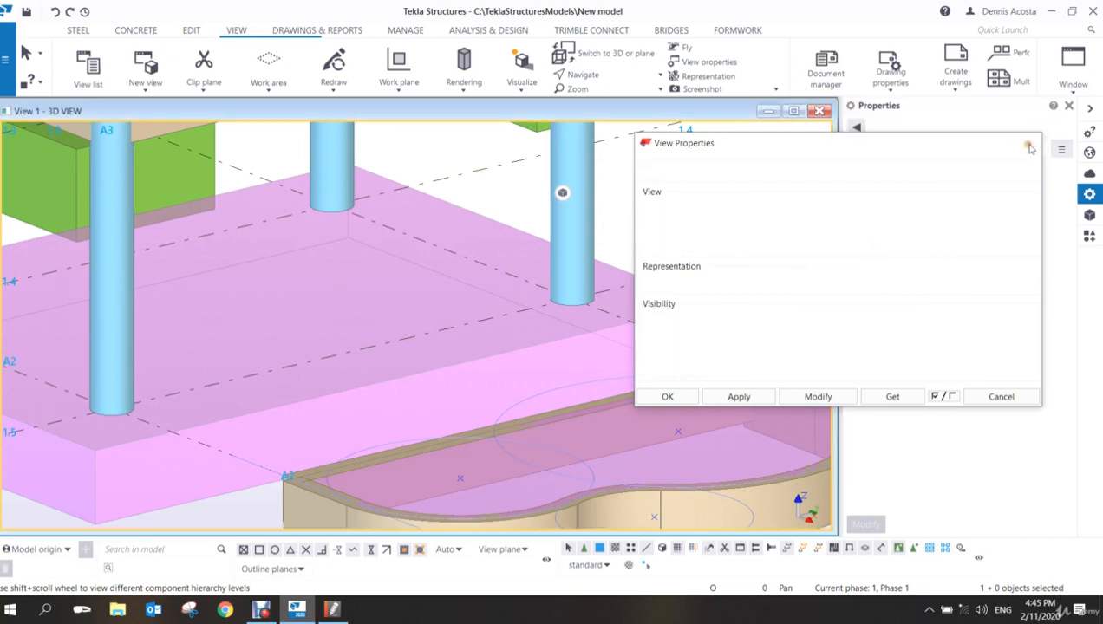
left_click(477, 220)
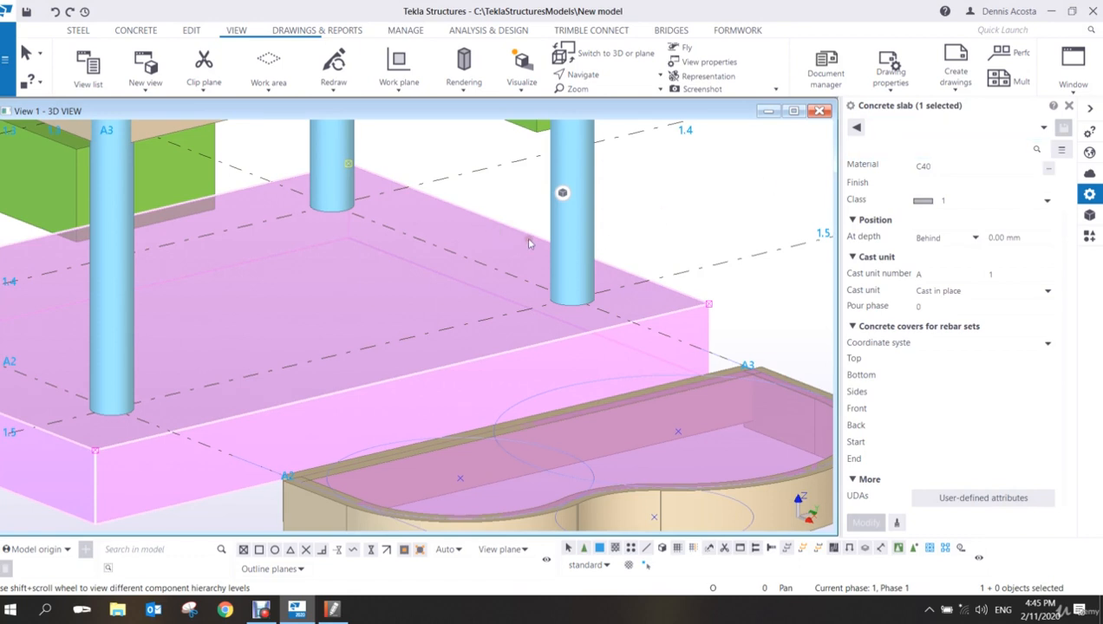
left_click(572, 204)
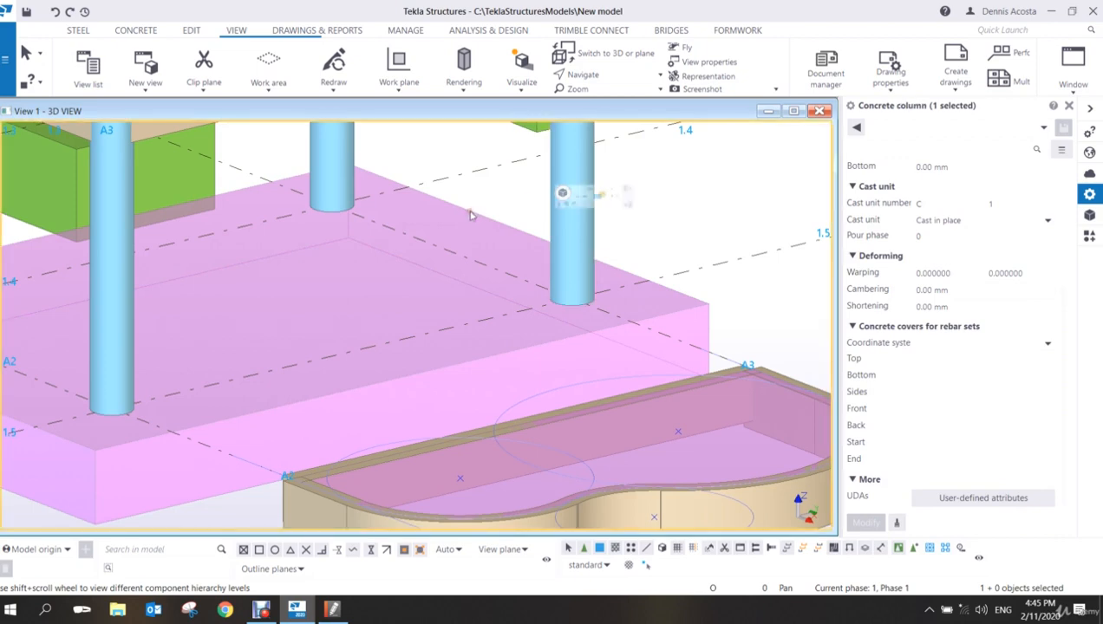
key("Escape")
- Set the 3D view's projection to Perspective, apply it, and accept the view properties
scroll(545, 279, "down", 5)
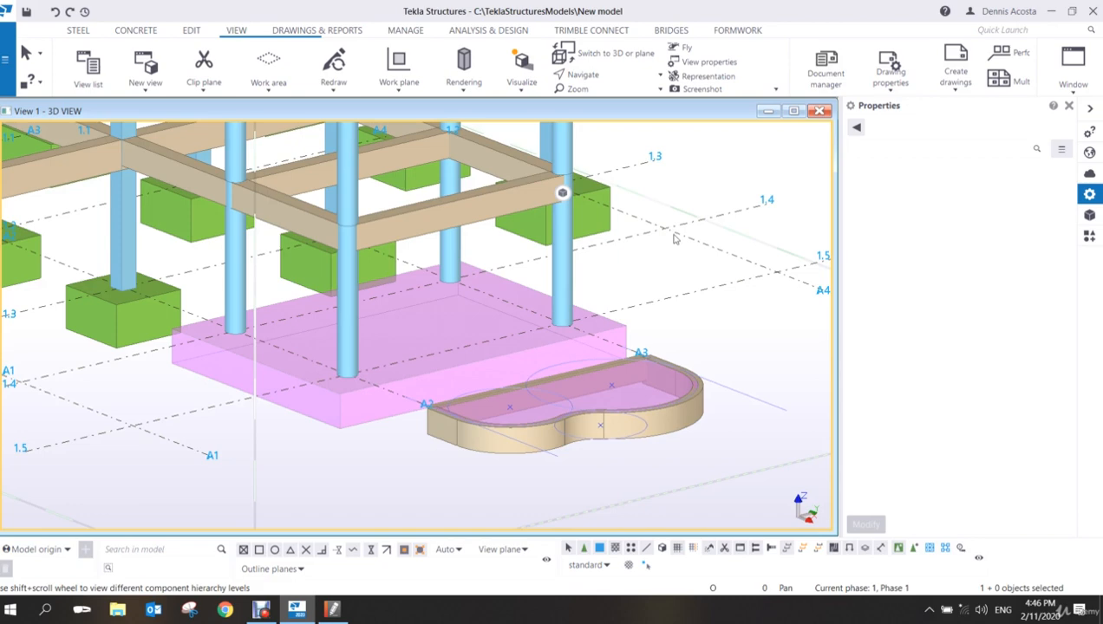
scroll(621, 230, "down", 10)
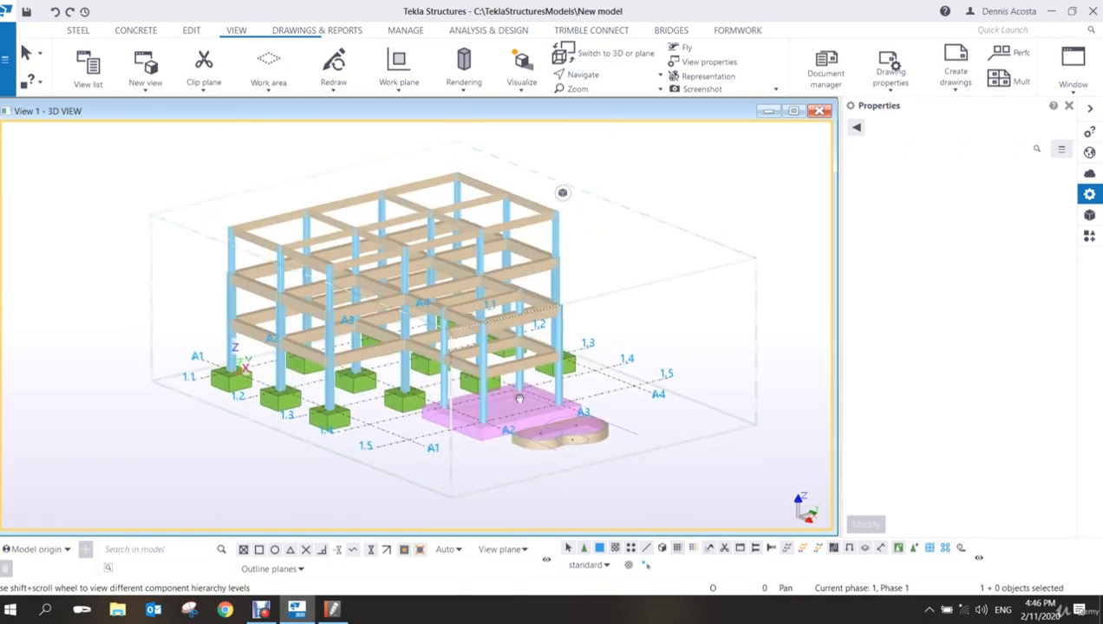
scroll(519, 399, "up", 6)
scroll(520, 403, "down", 3)
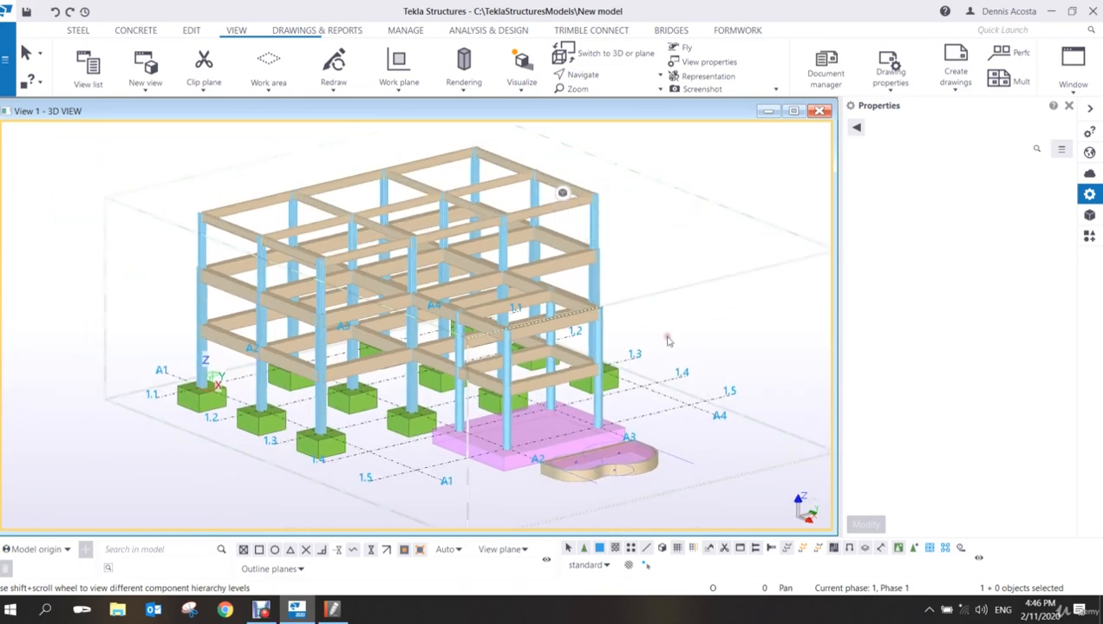
right_click(636, 232)
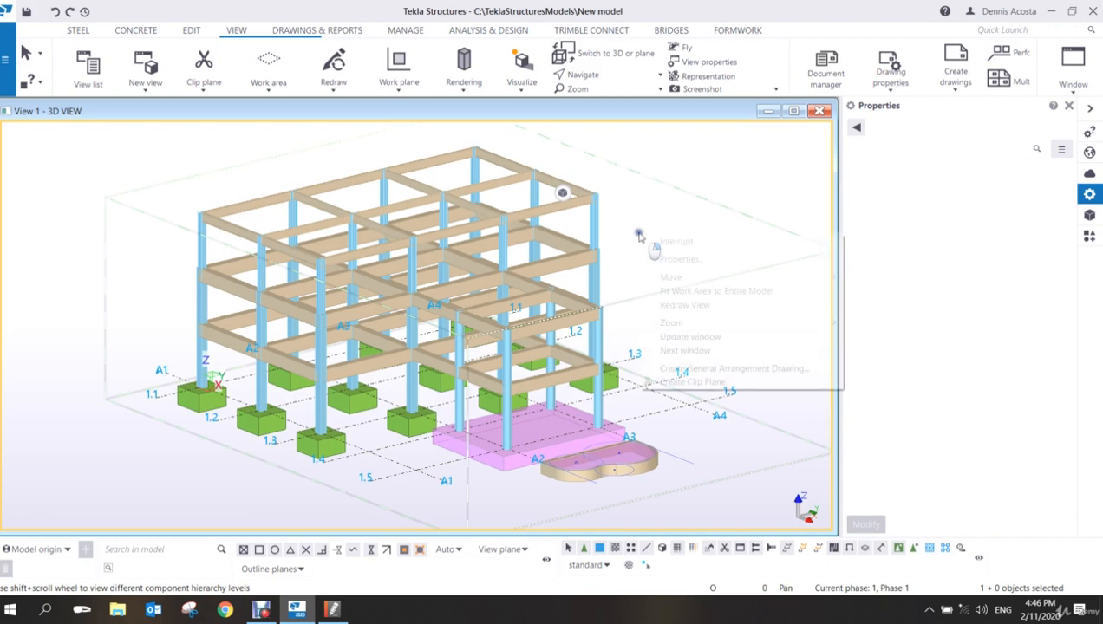
left_click(646, 205)
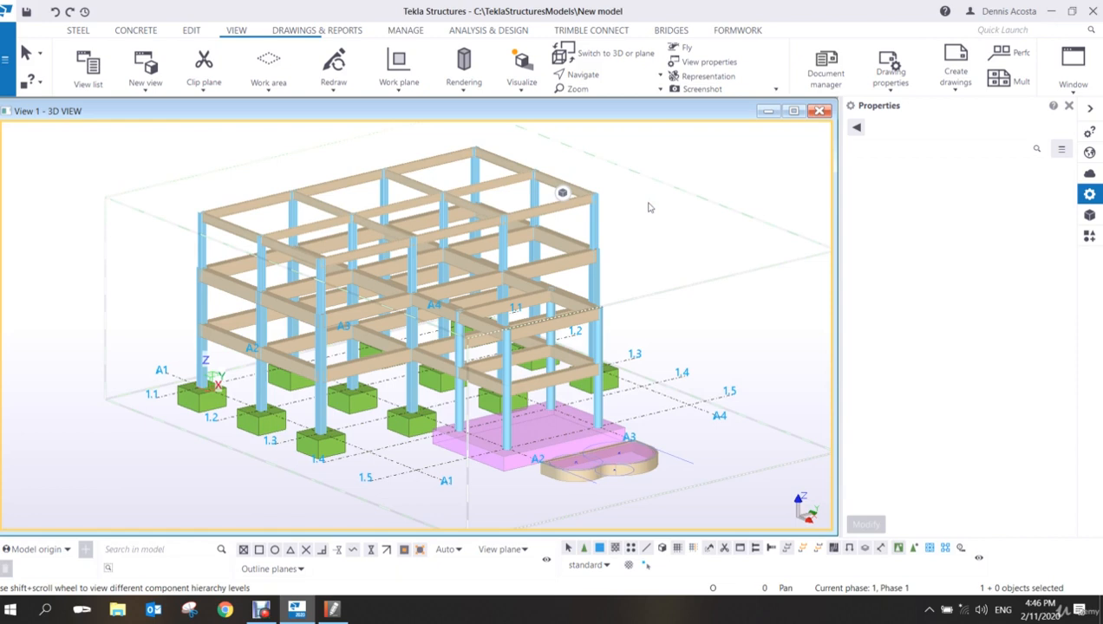
double_click(677, 244)
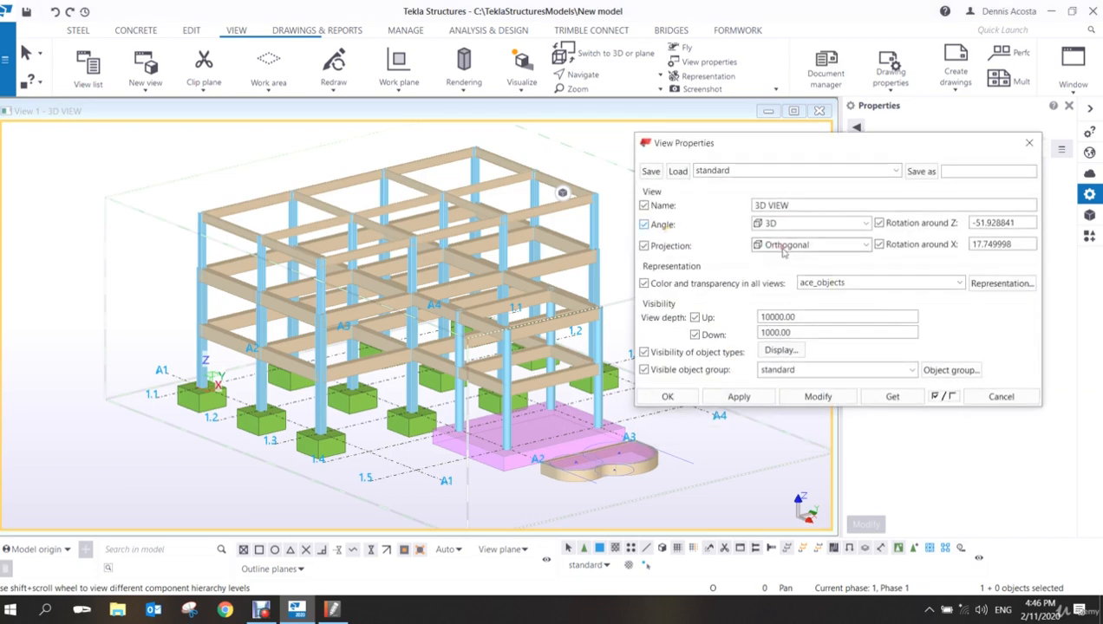
left_click(783, 246)
left_click(780, 269)
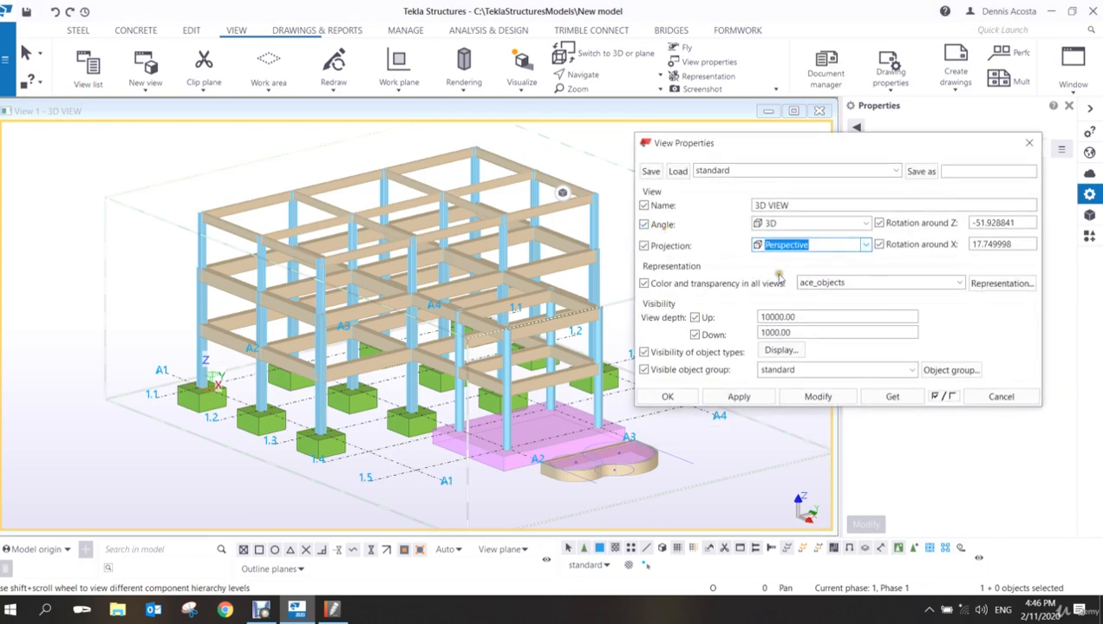
left_click(805, 397)
left_click(667, 396)
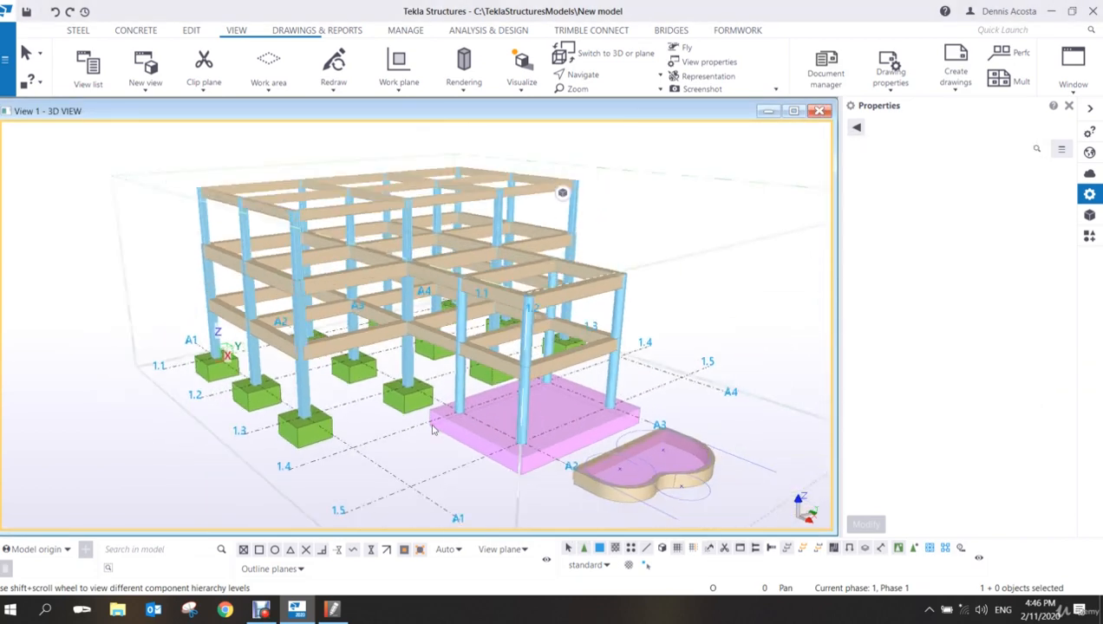
- Hide grids and construction lines in the 3D view through its object type visibility settings and apply the change
scroll(435, 429, "down", 2)
scroll(647, 425, "up", 1)
middle_click_drag(675, 435, 630, 404)
scroll(537, 434, "up", 3)
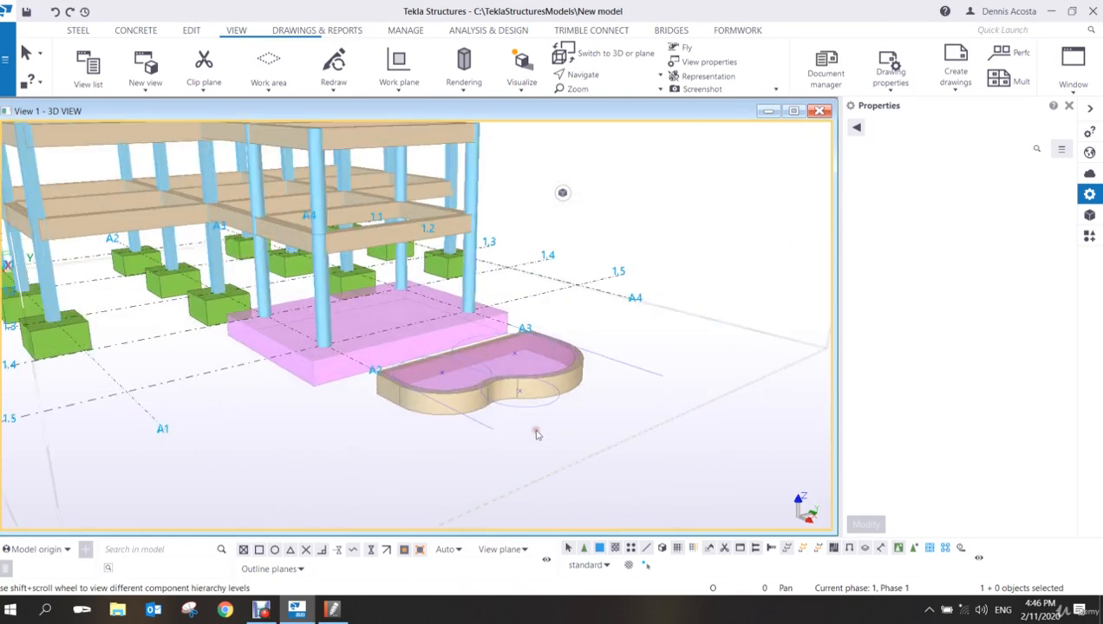
scroll(520, 392, "up", 3)
scroll(522, 392, "down", 2)
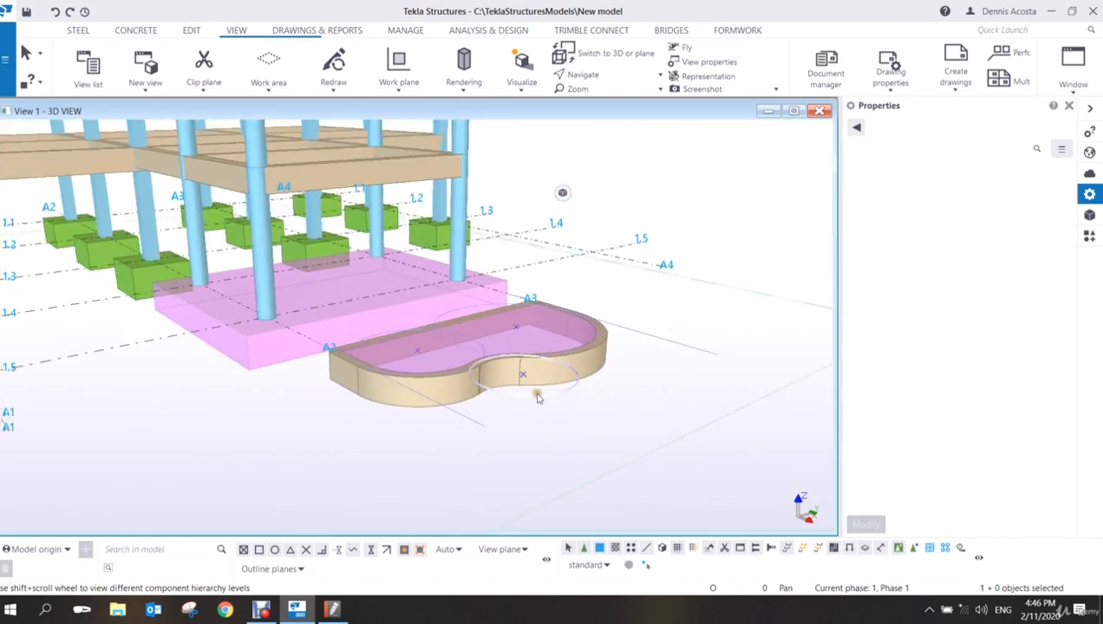
left_click(537, 397)
double_click(672, 305)
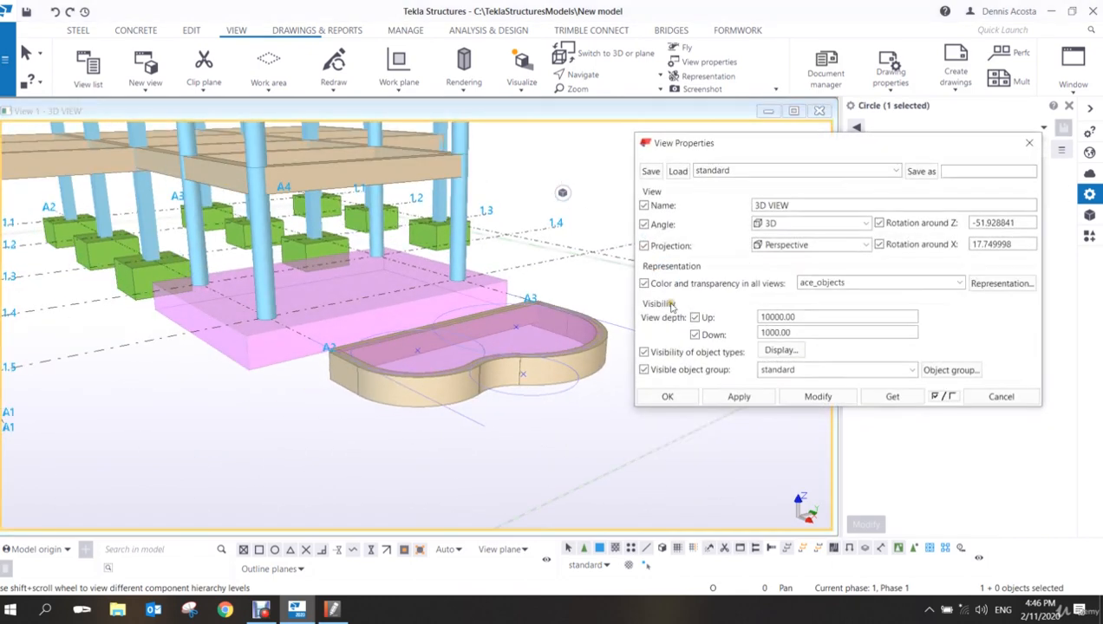
left_click(780, 350)
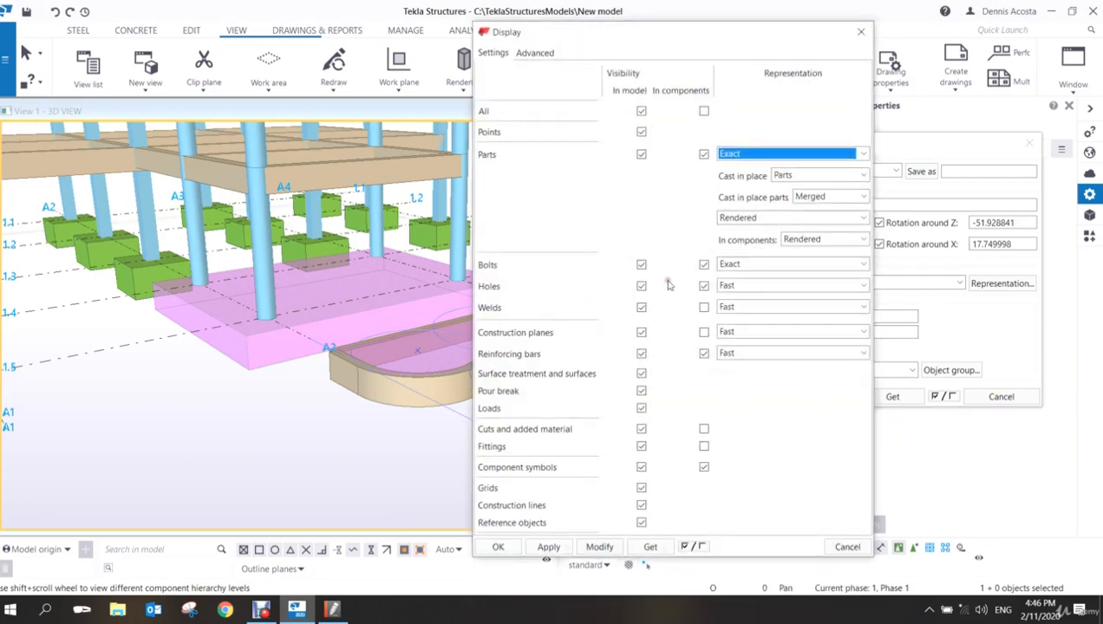
left_click(642, 488)
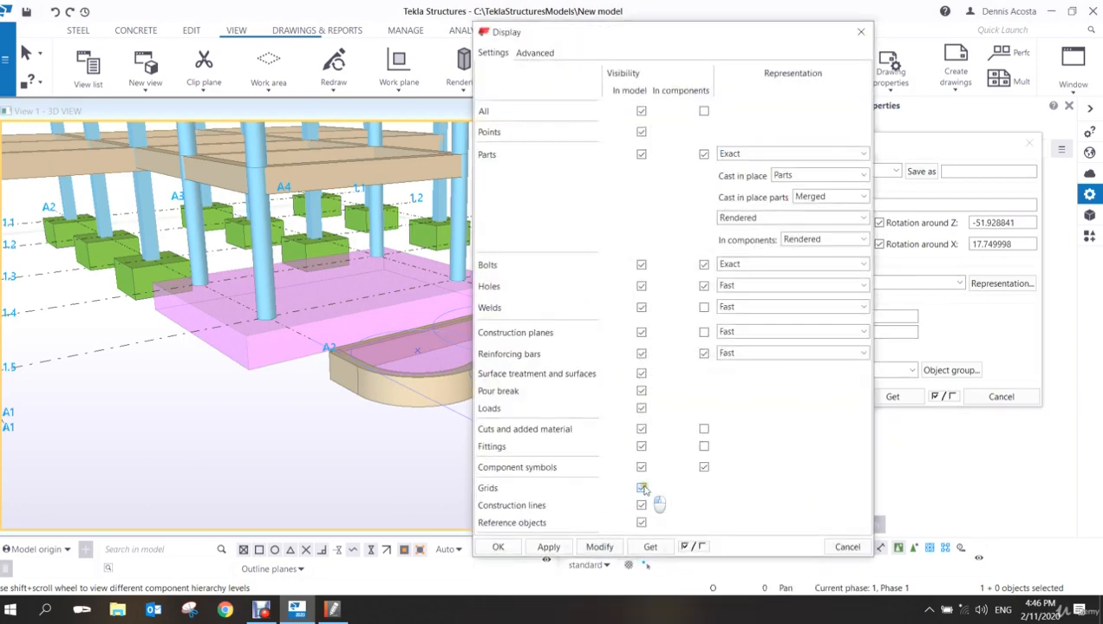
left_click(642, 505)
left_click(599, 547)
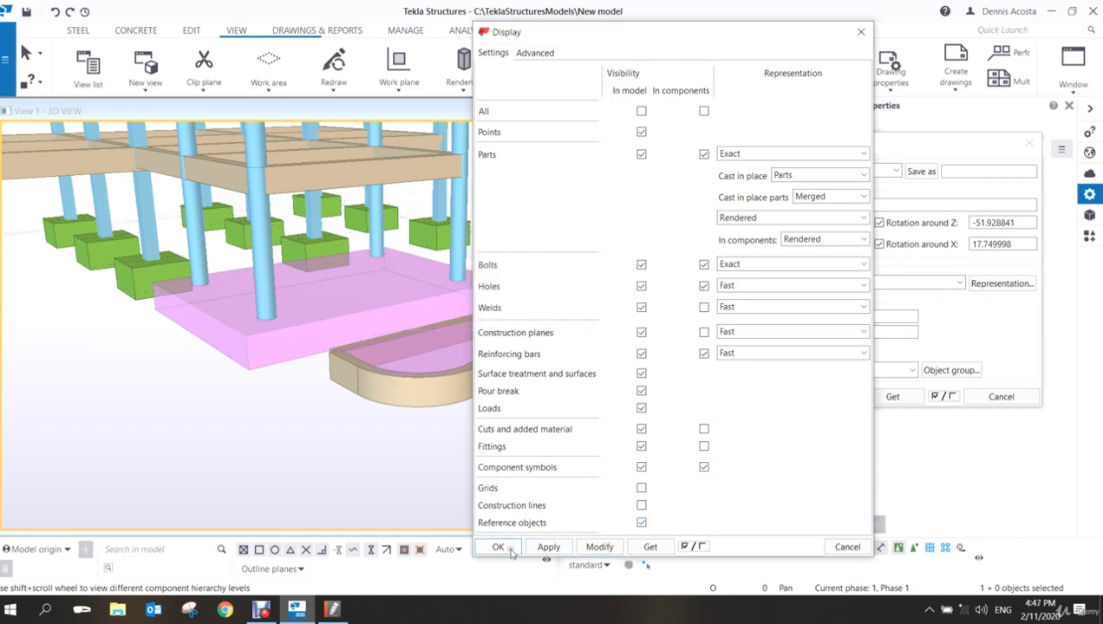
- Hide points in the 3D view, apply the change, and accept the display settings and view properties
left_click(642, 131)
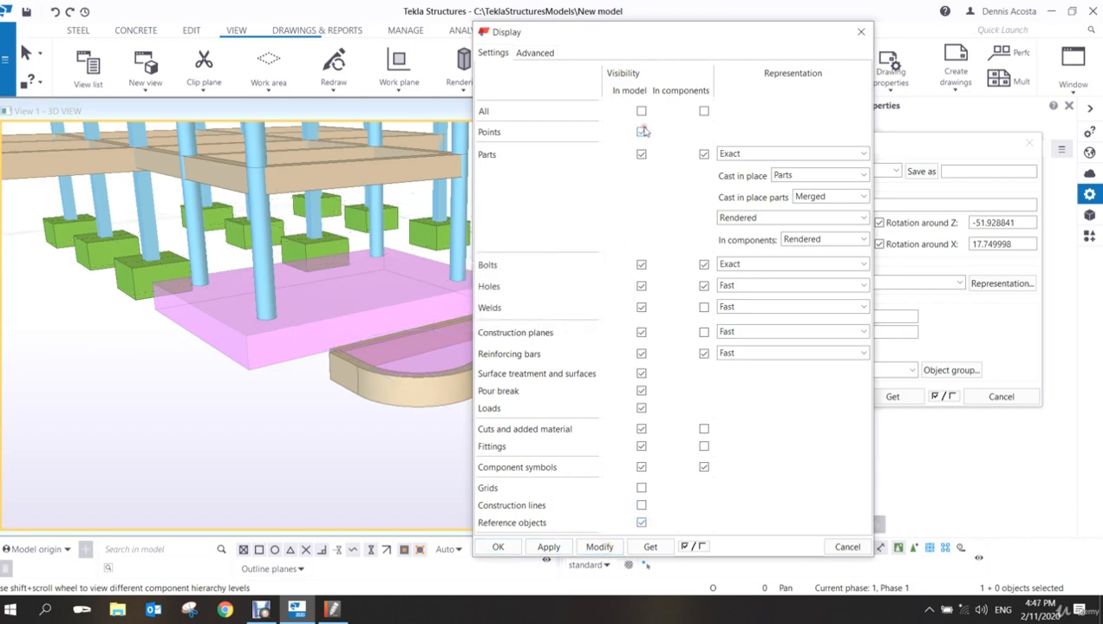
left_click(598, 547)
left_click(499, 547)
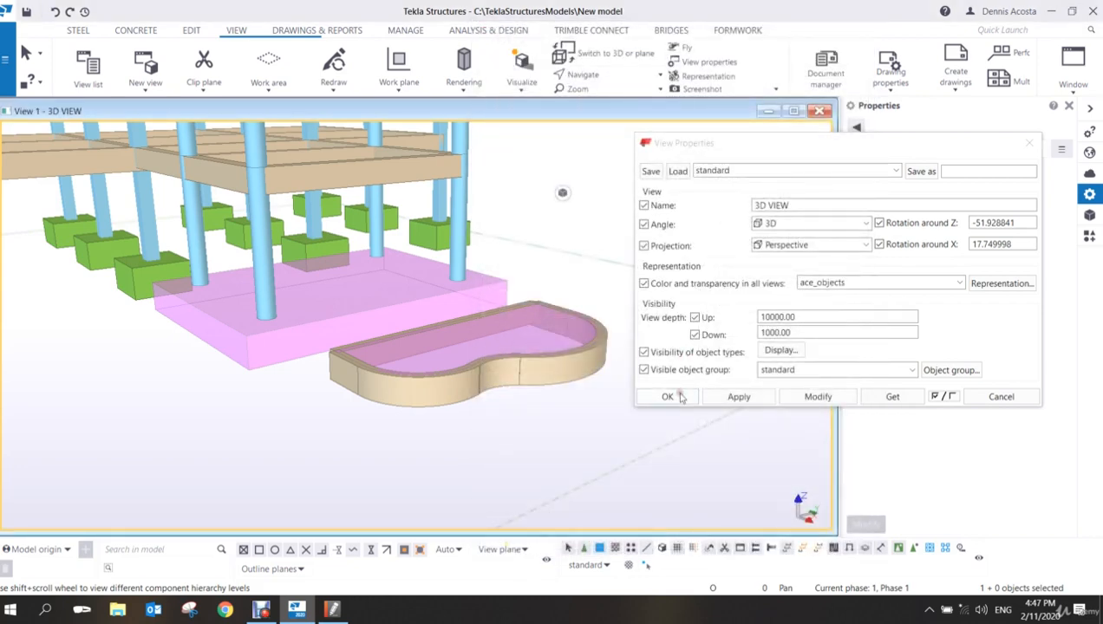
left_click(681, 396)
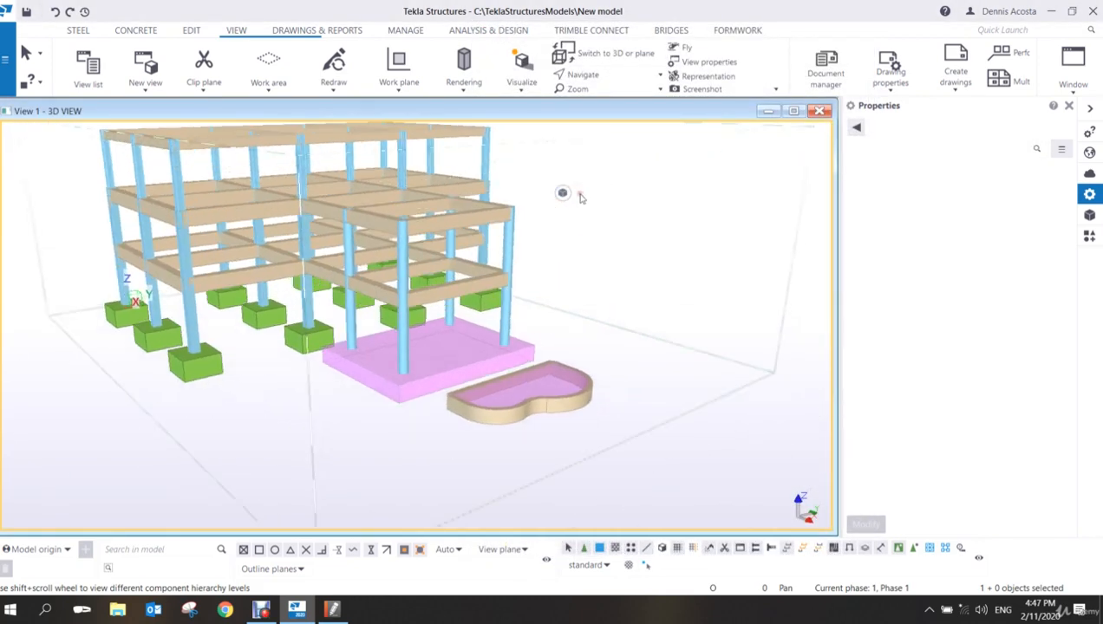
- Expand the 3D view's contextual toolbar, move it clear of the model, and pin it there
left_click(564, 194)
left_click_drag(653, 231, 890, 83)
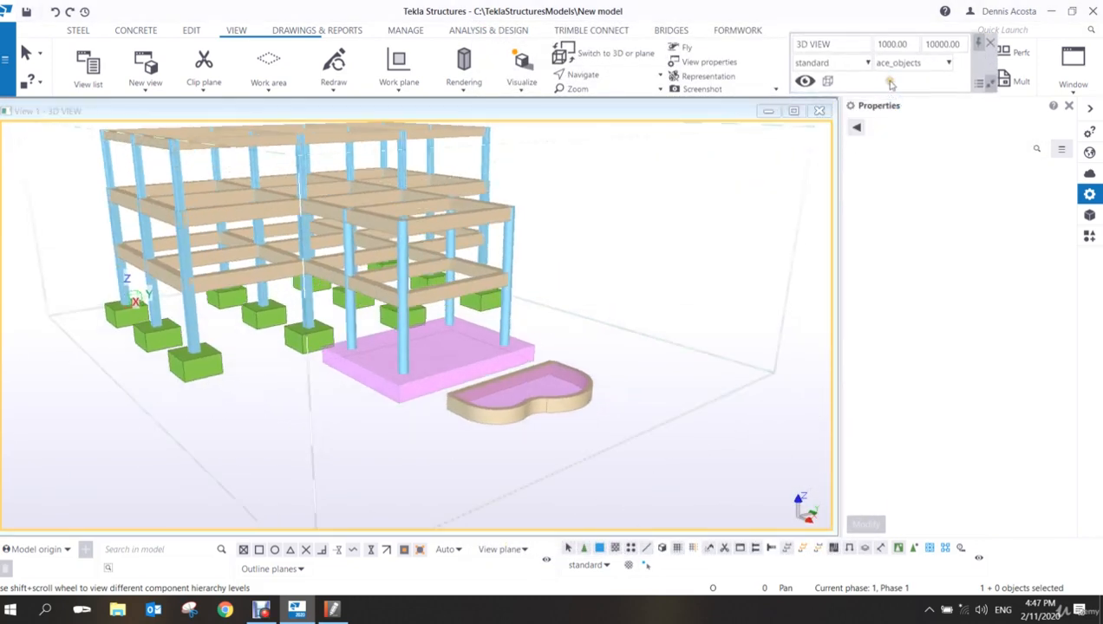
left_click(978, 43)
- Redraw the 3D view to hide the work area boundary around the building
scroll(688, 330, "down", 3)
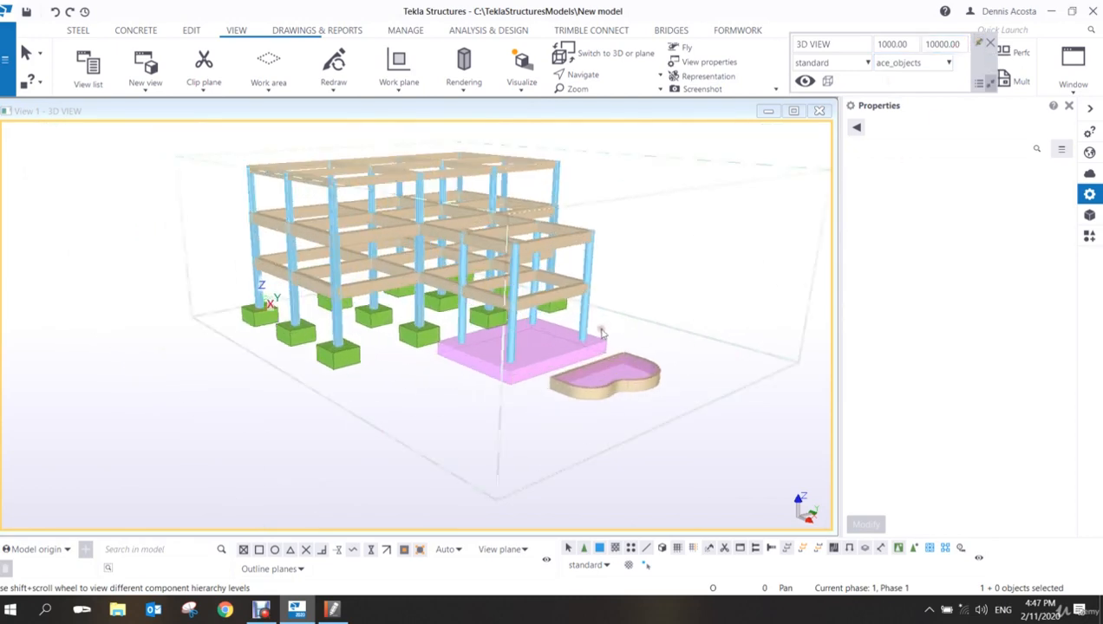
scroll(597, 329, "up", 3)
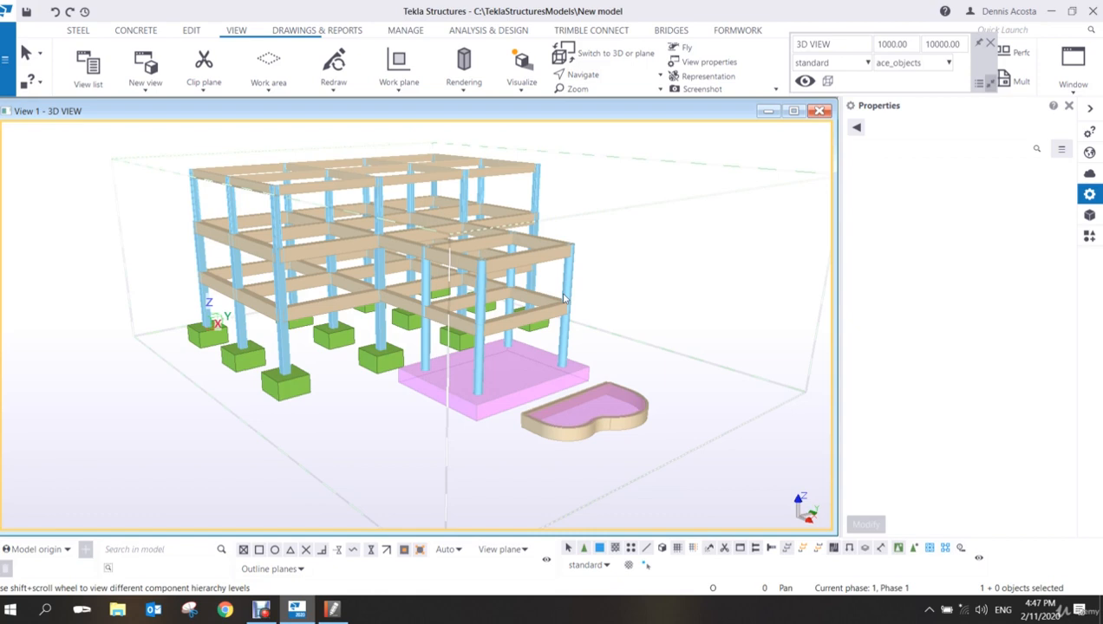
right_click(652, 232)
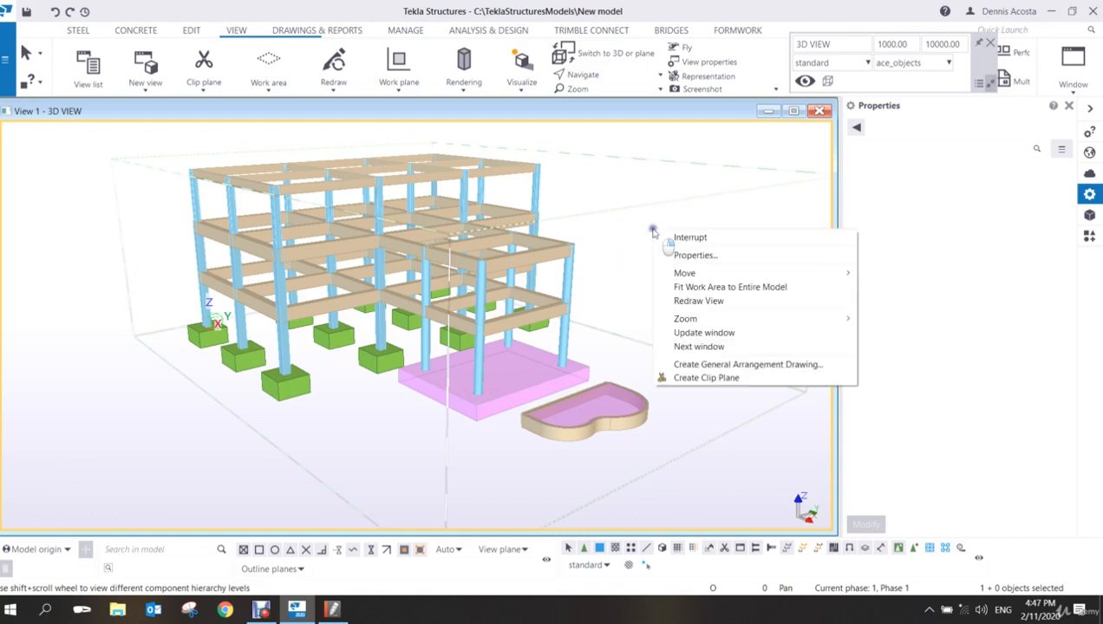
left_click(708, 304)
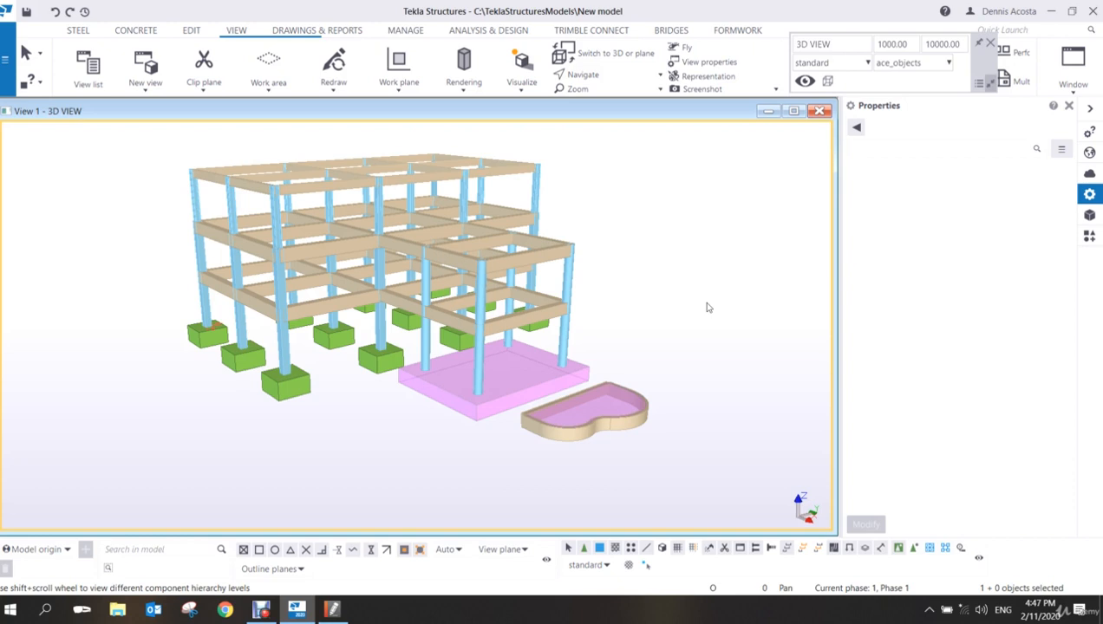
- Frame the whole building and capture the 3D view as the project thumbnail
middle_click_drag(581, 308, 546, 358)
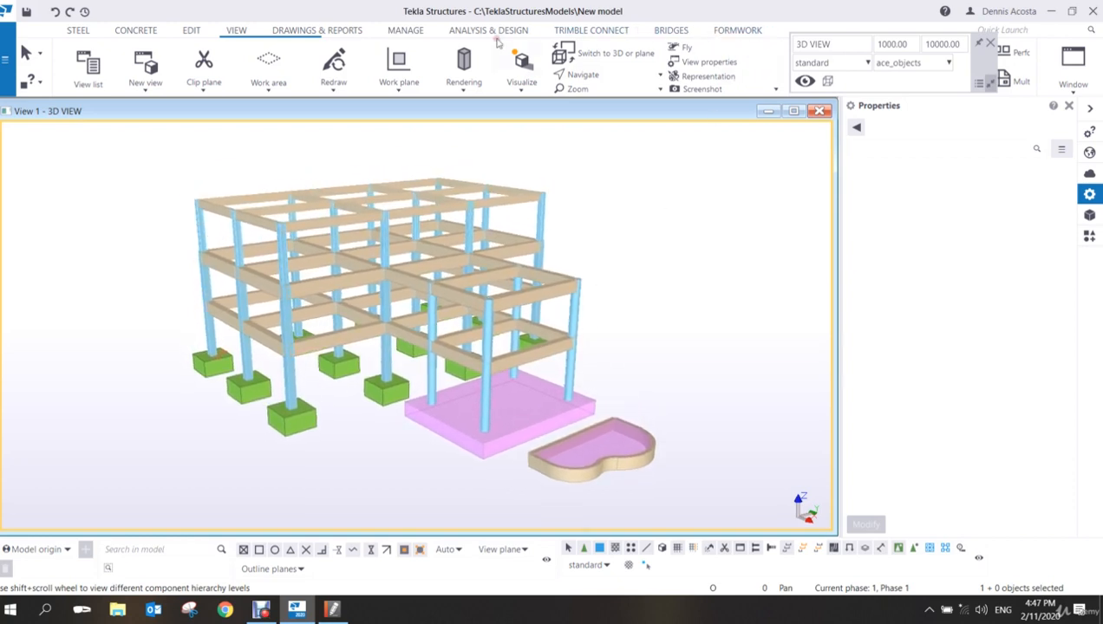
left_click(236, 31)
left_click(775, 90)
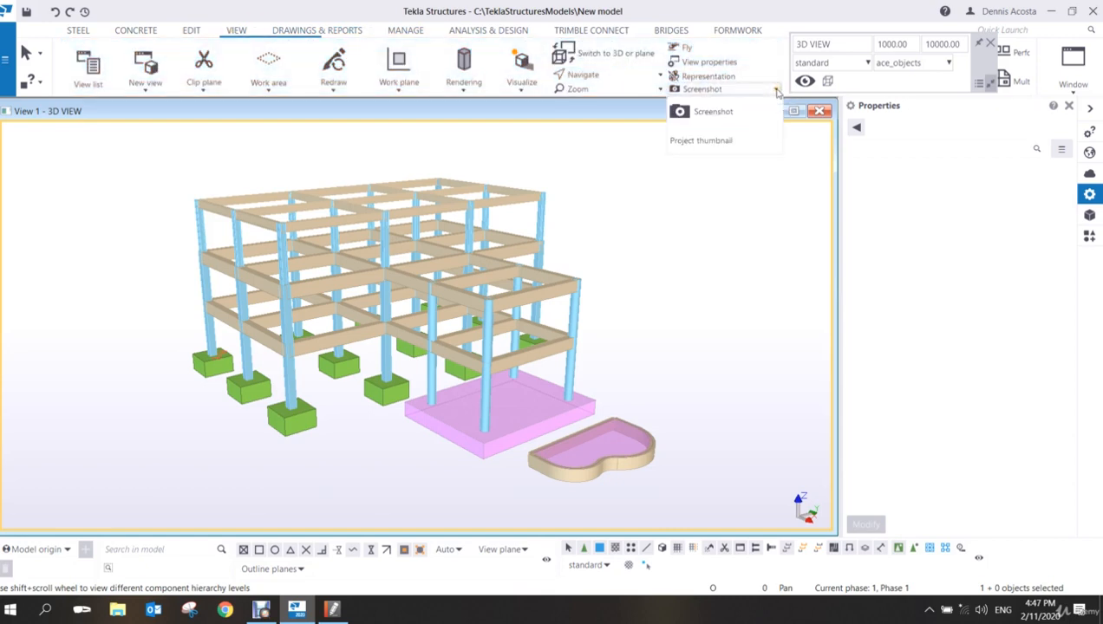
left_click(705, 141)
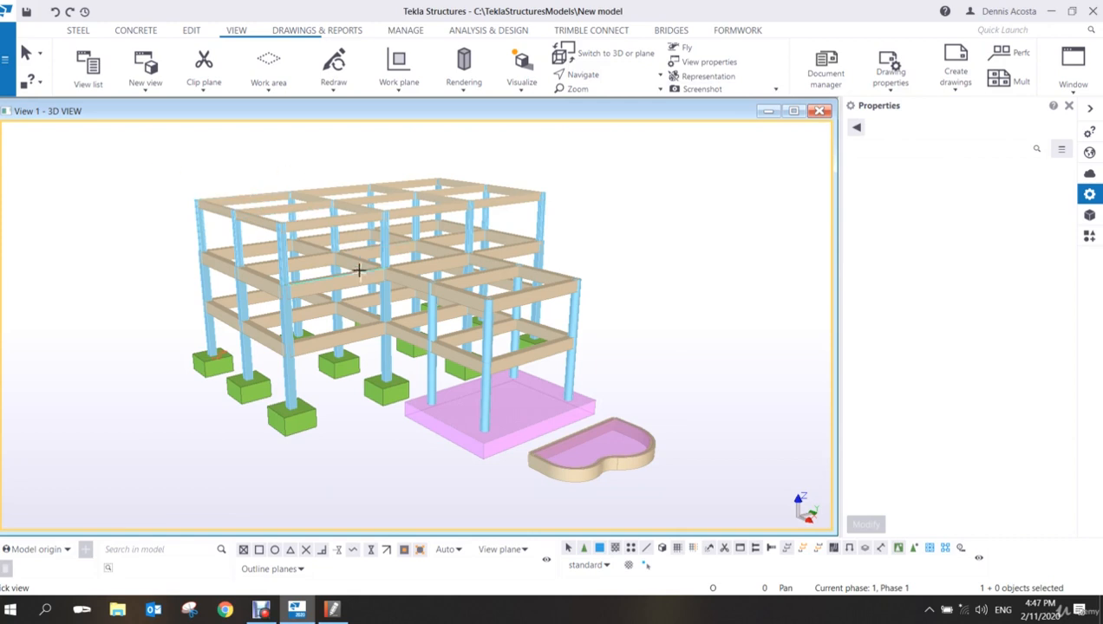
left_click(611, 314)
- Refresh the list of all models and check New model's thumbnail and details among the recent models
left_click(11, 65)
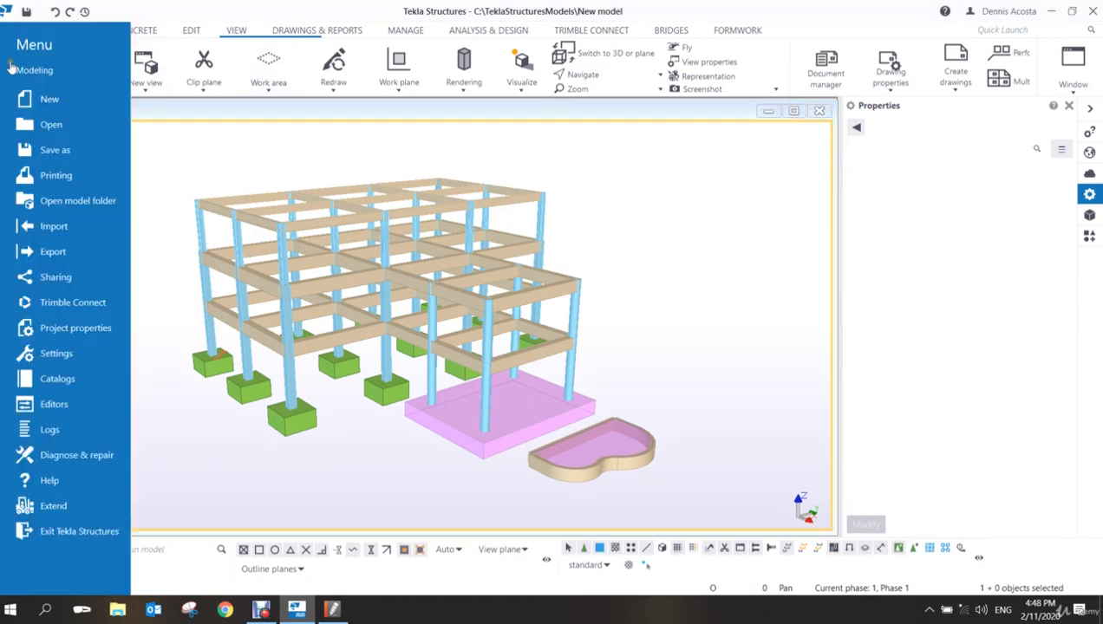
left_click(52, 126)
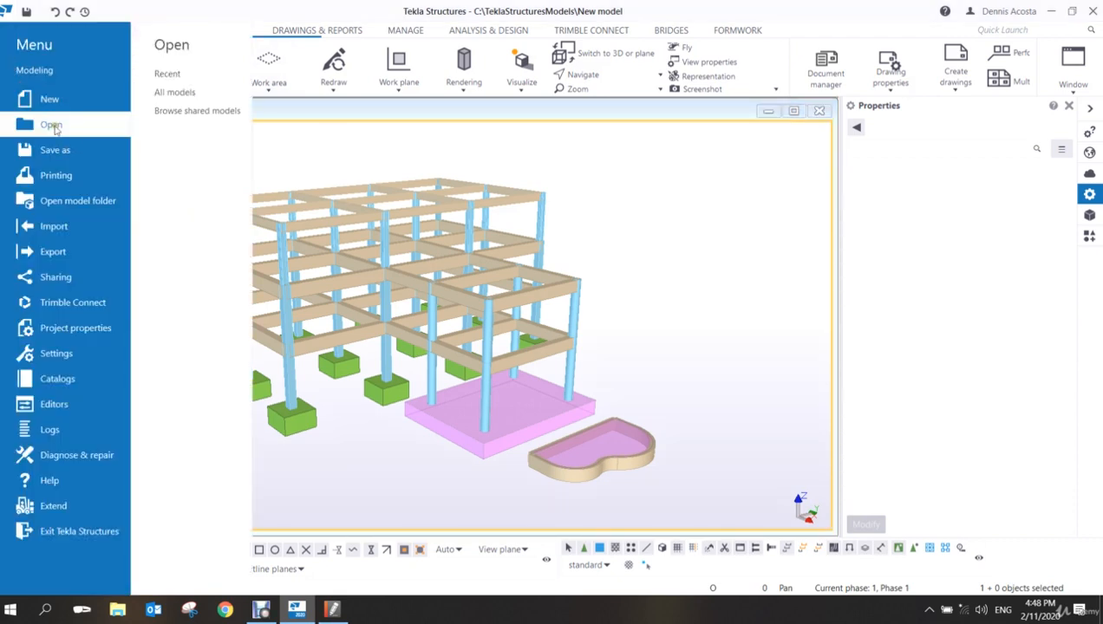
left_click(178, 75)
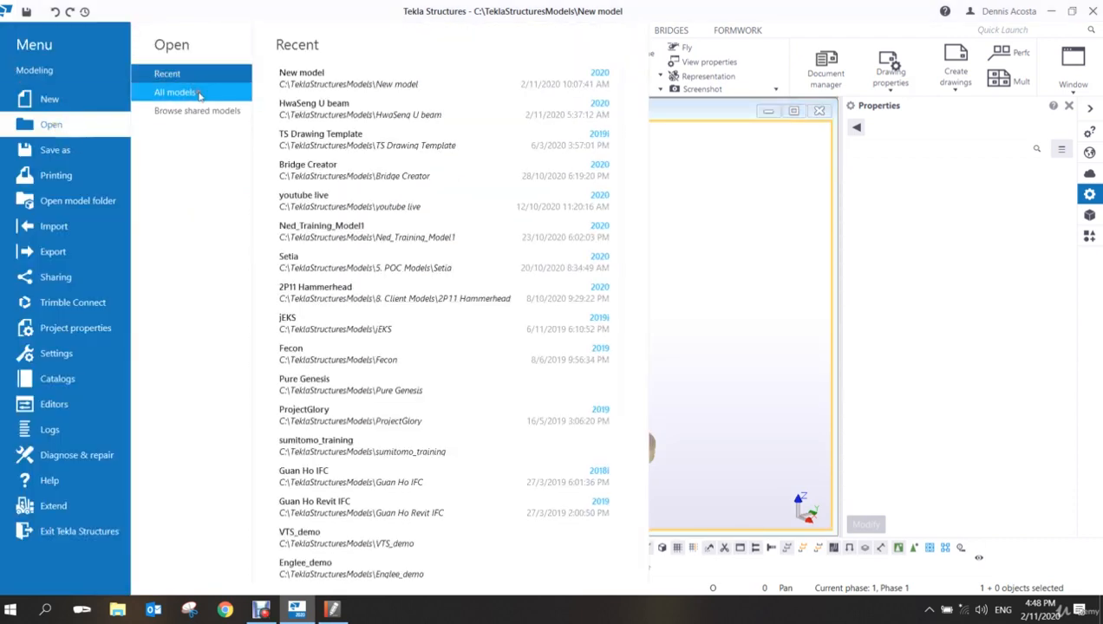
left_click(200, 92)
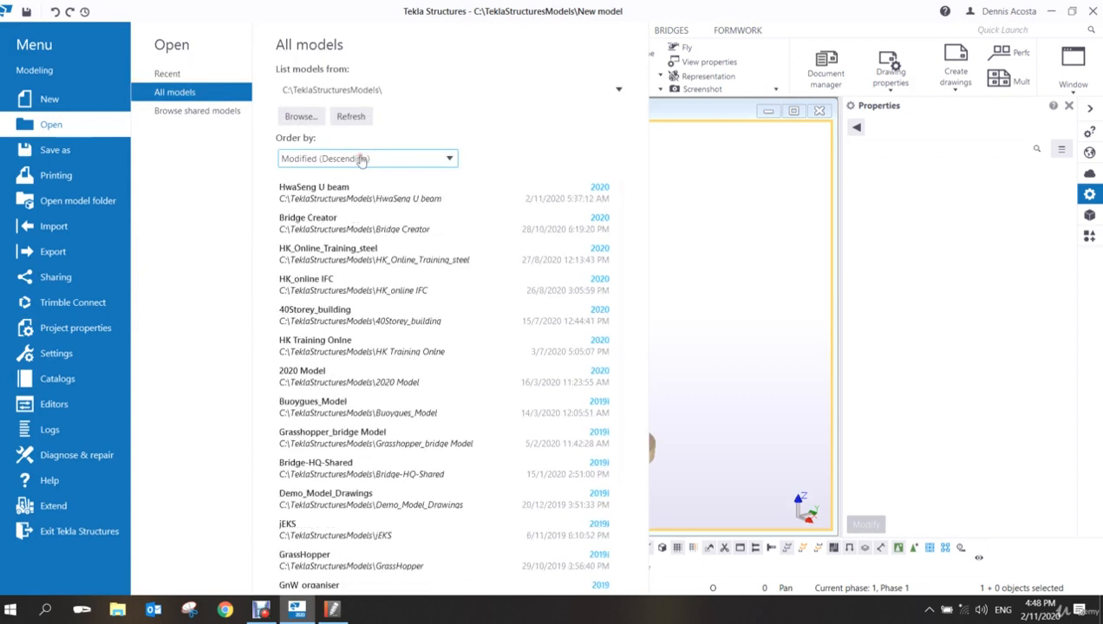
left_click(351, 117)
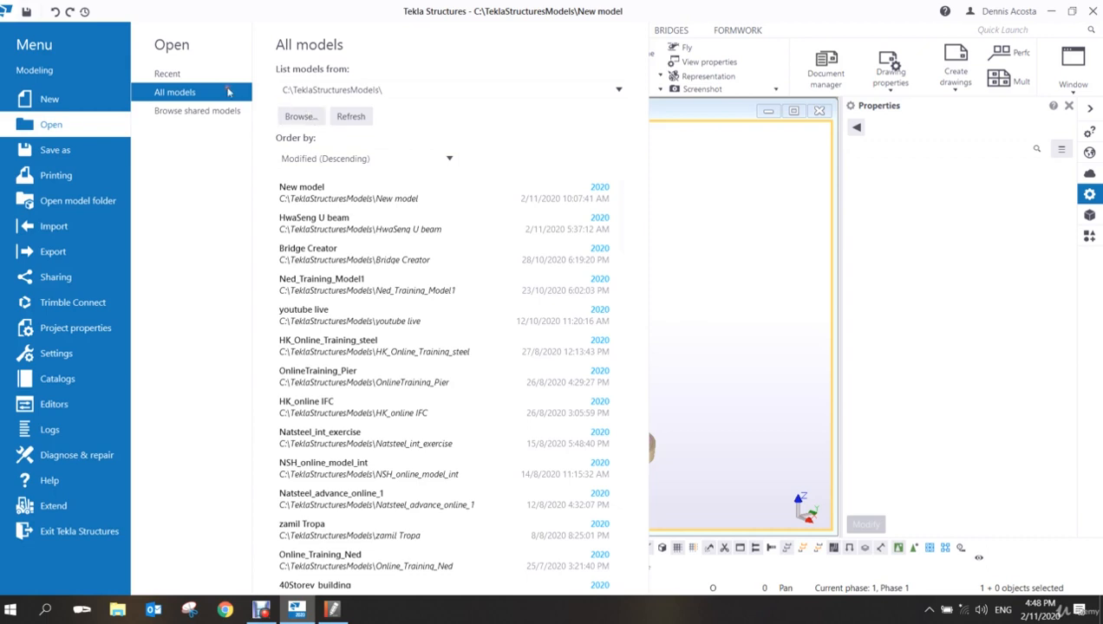
left_click(167, 75)
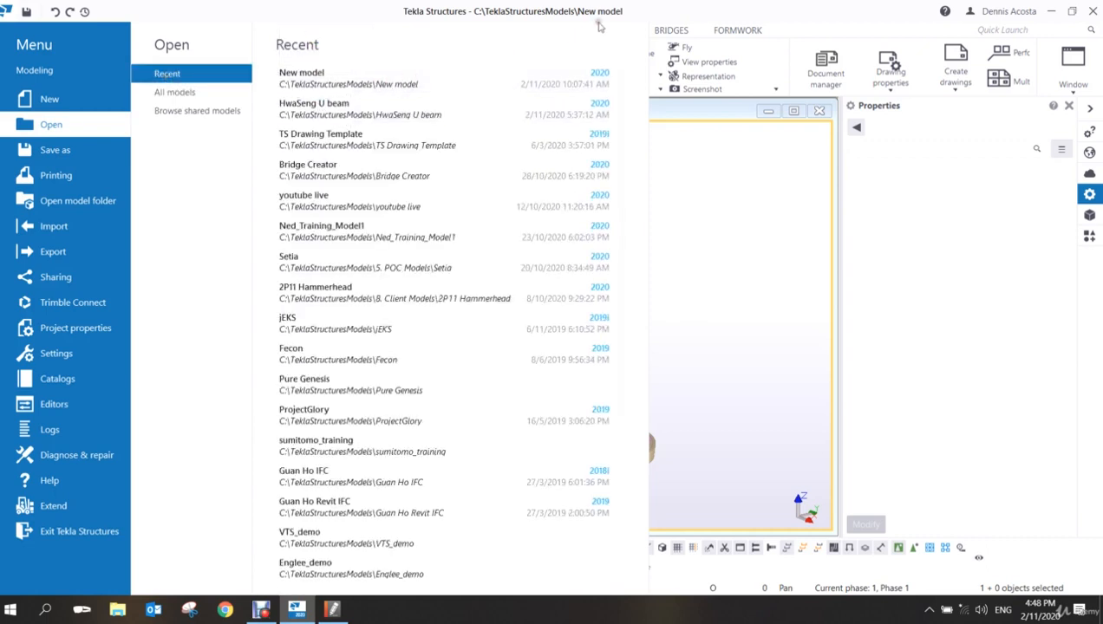
left_click(387, 77)
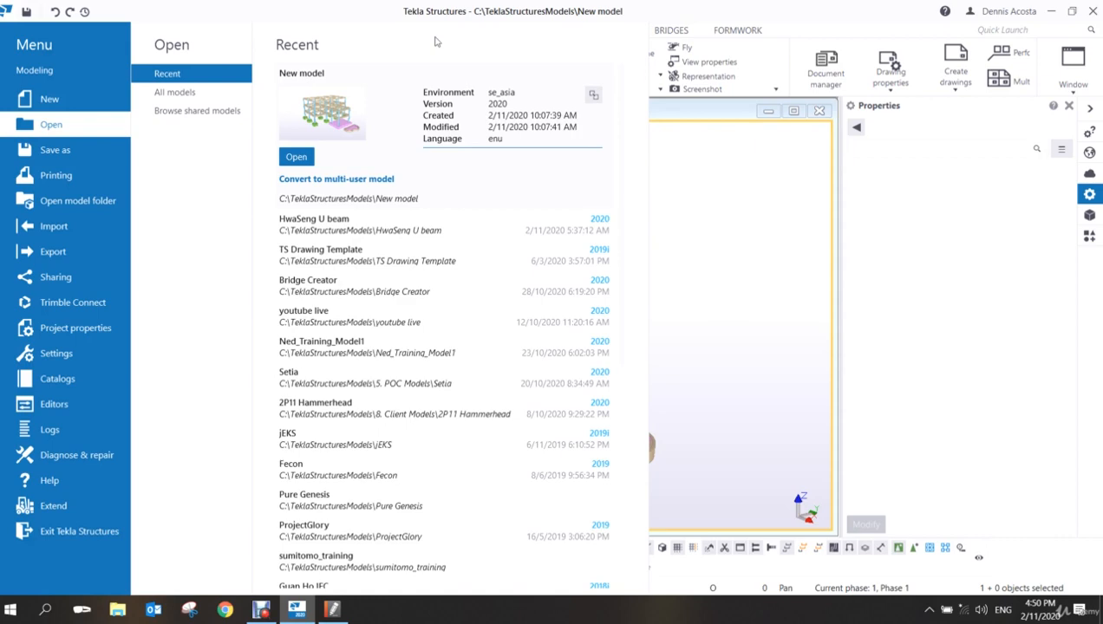
left_click(738, 255)
scroll(527, 356, "up", 3)
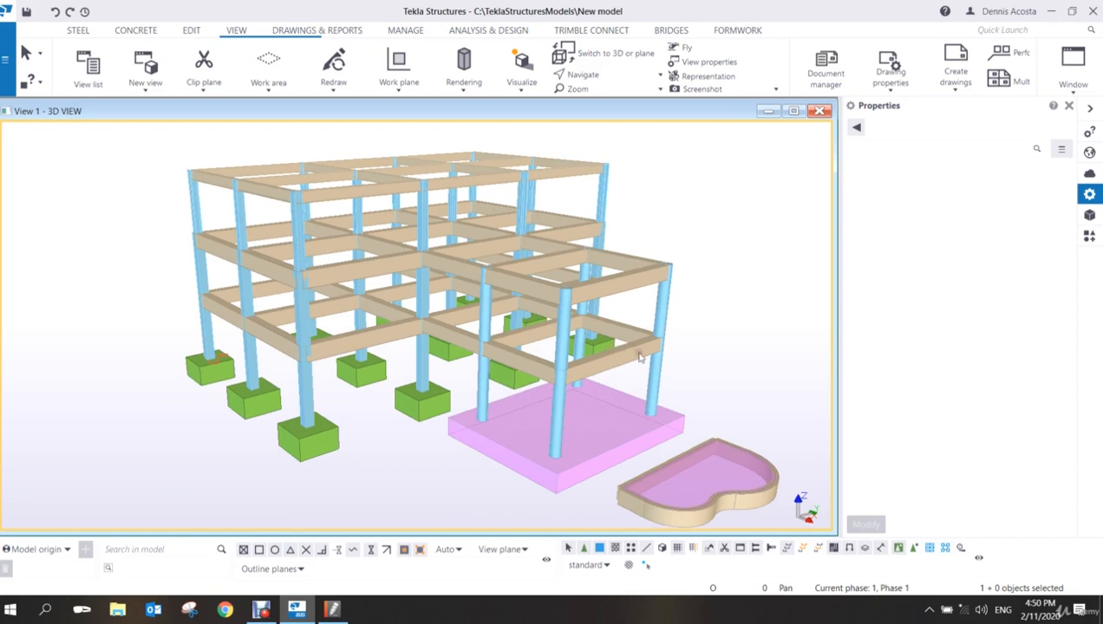
scroll(685, 365, "down", 1)
scroll(734, 356, "down", 1)
middle_click_drag(734, 356, 726, 357)
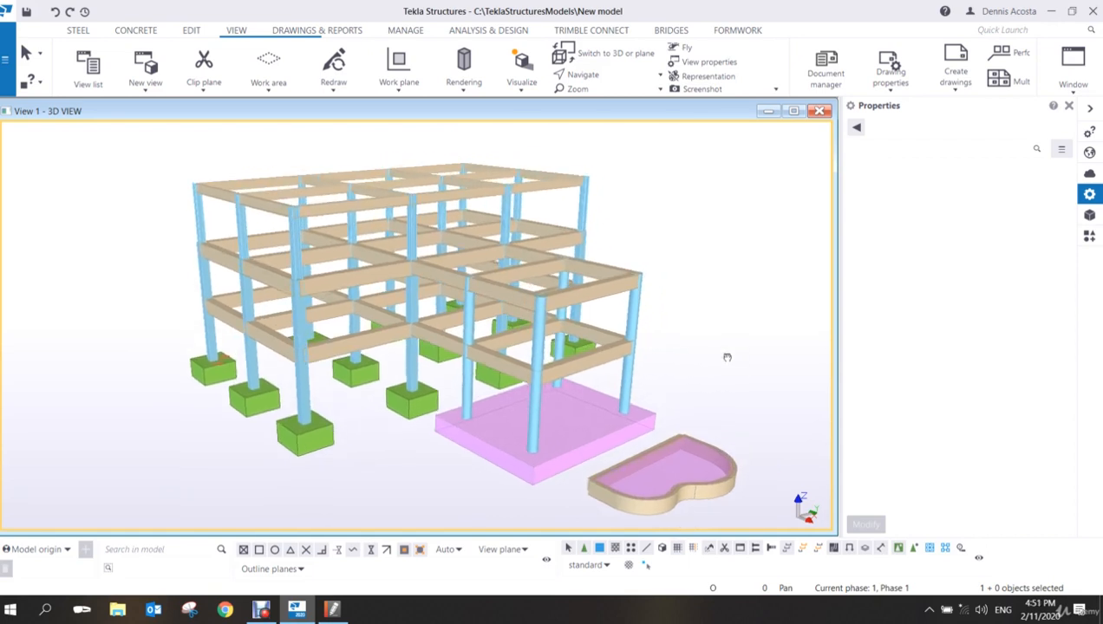